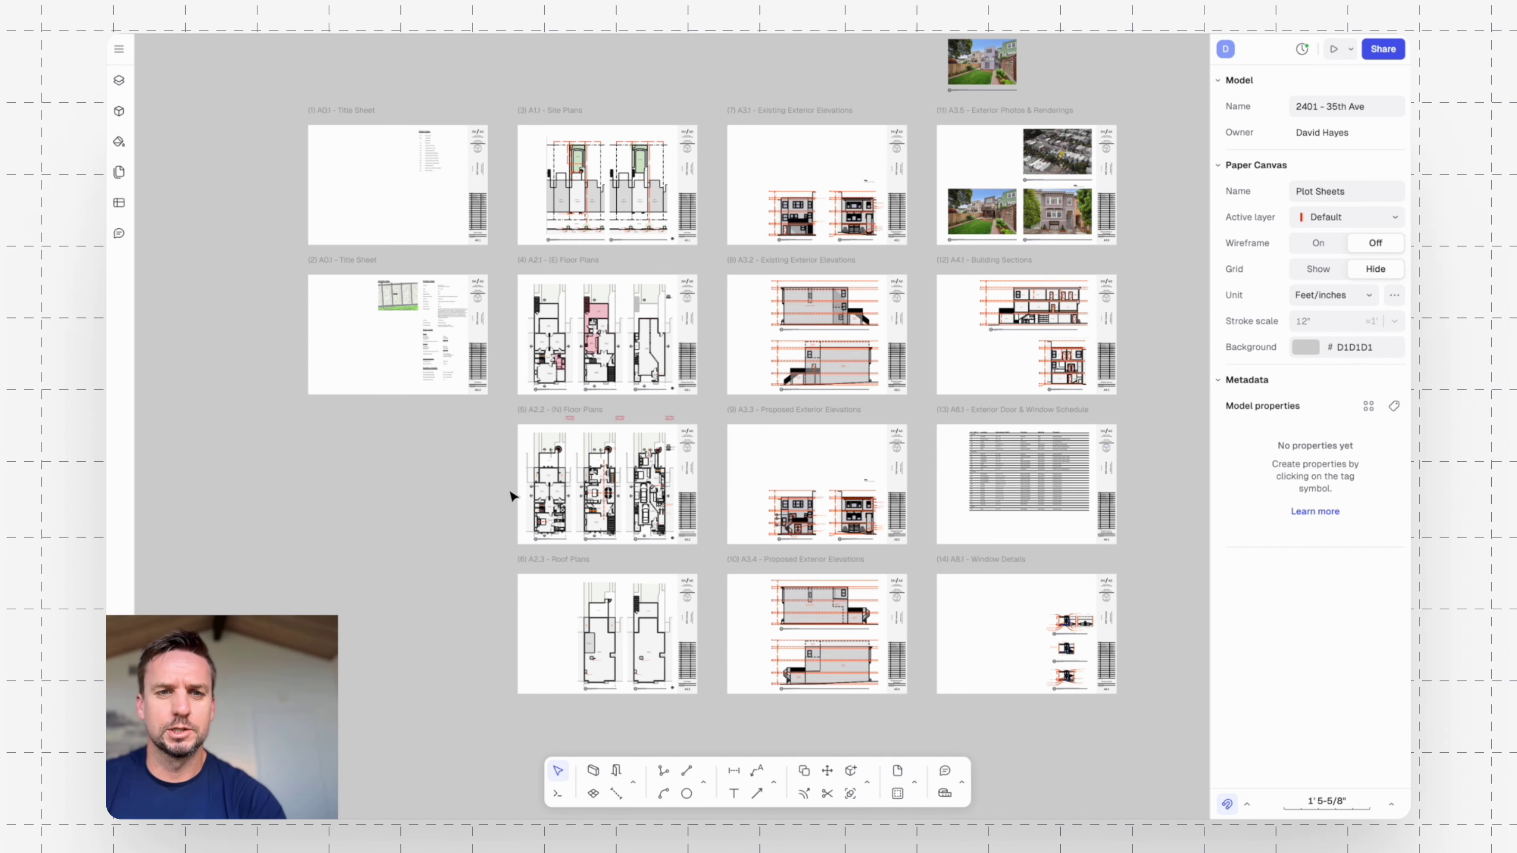
# Zoom into the existing floor plans on sheet A2.1 and select the third-floor plan.
pyautogui.scroll(6, 520, 350)
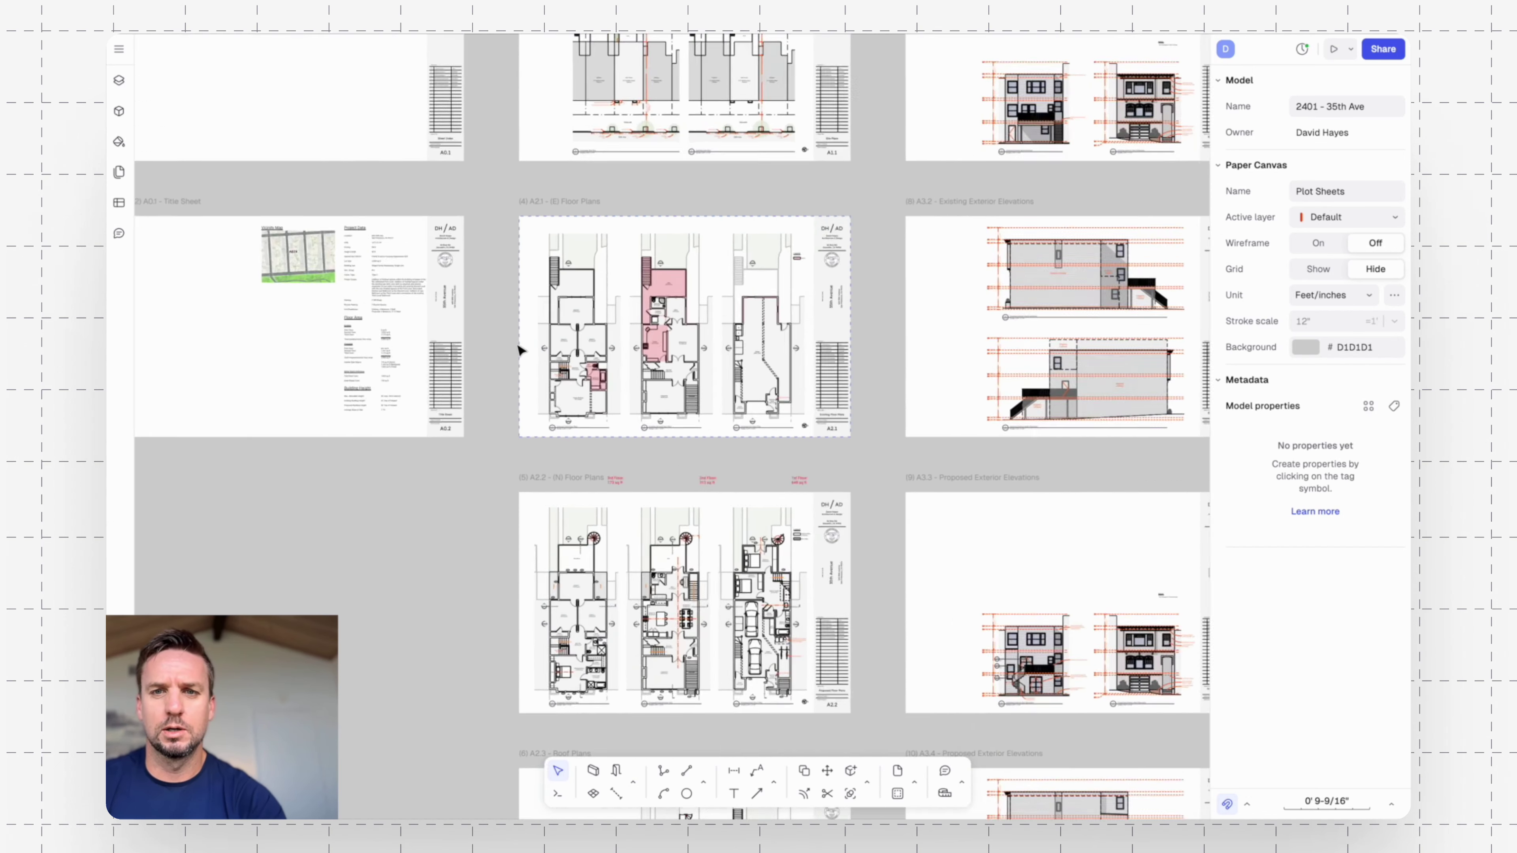
pyautogui.hscroll(3, 899, 369)
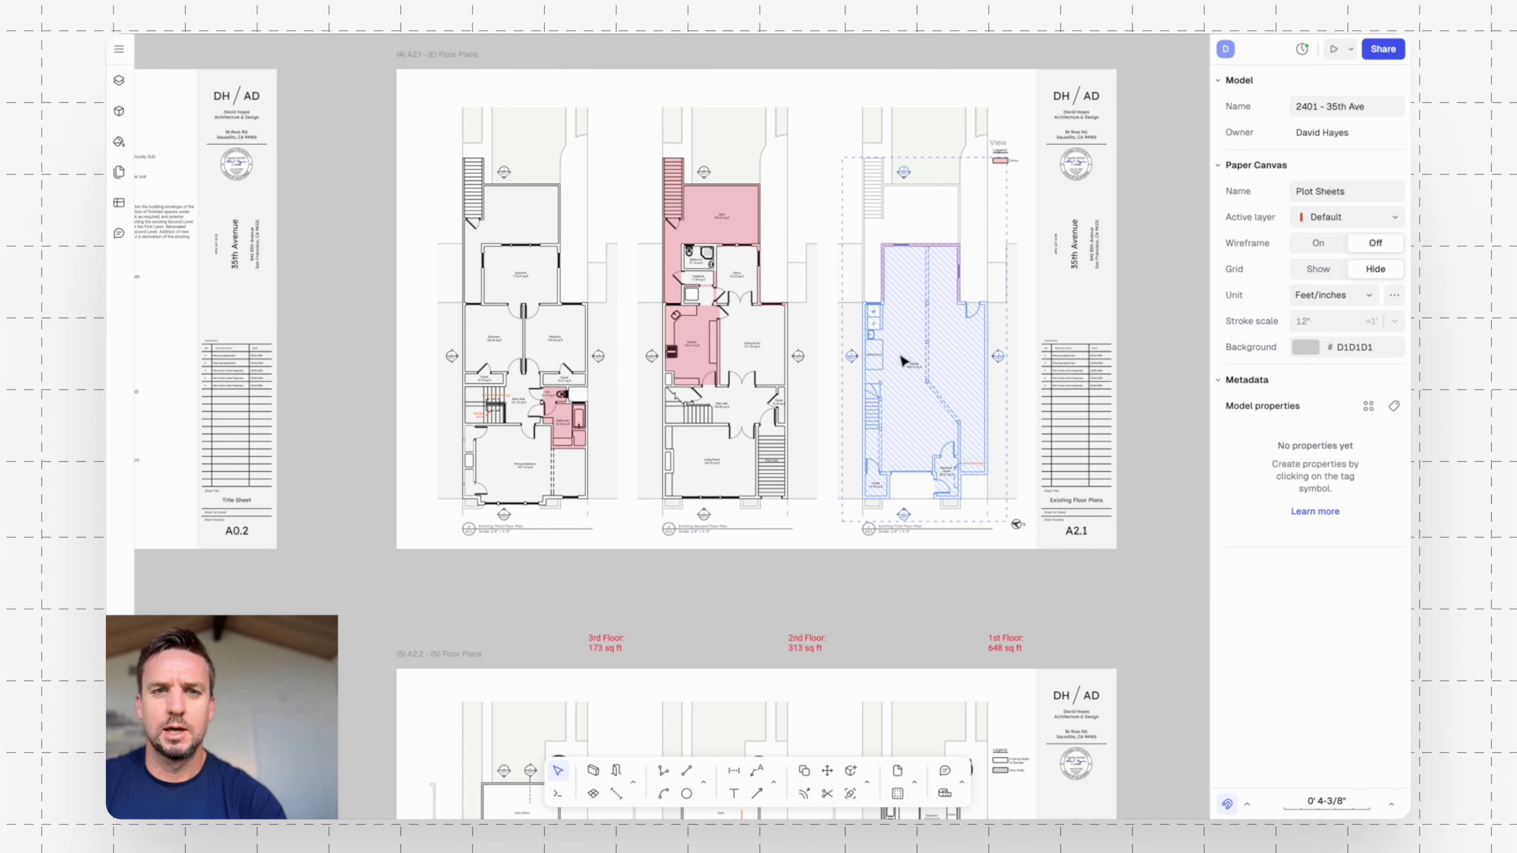
pyautogui.scroll(2, 903, 361)
pyautogui.scroll(2, 1063, 371)
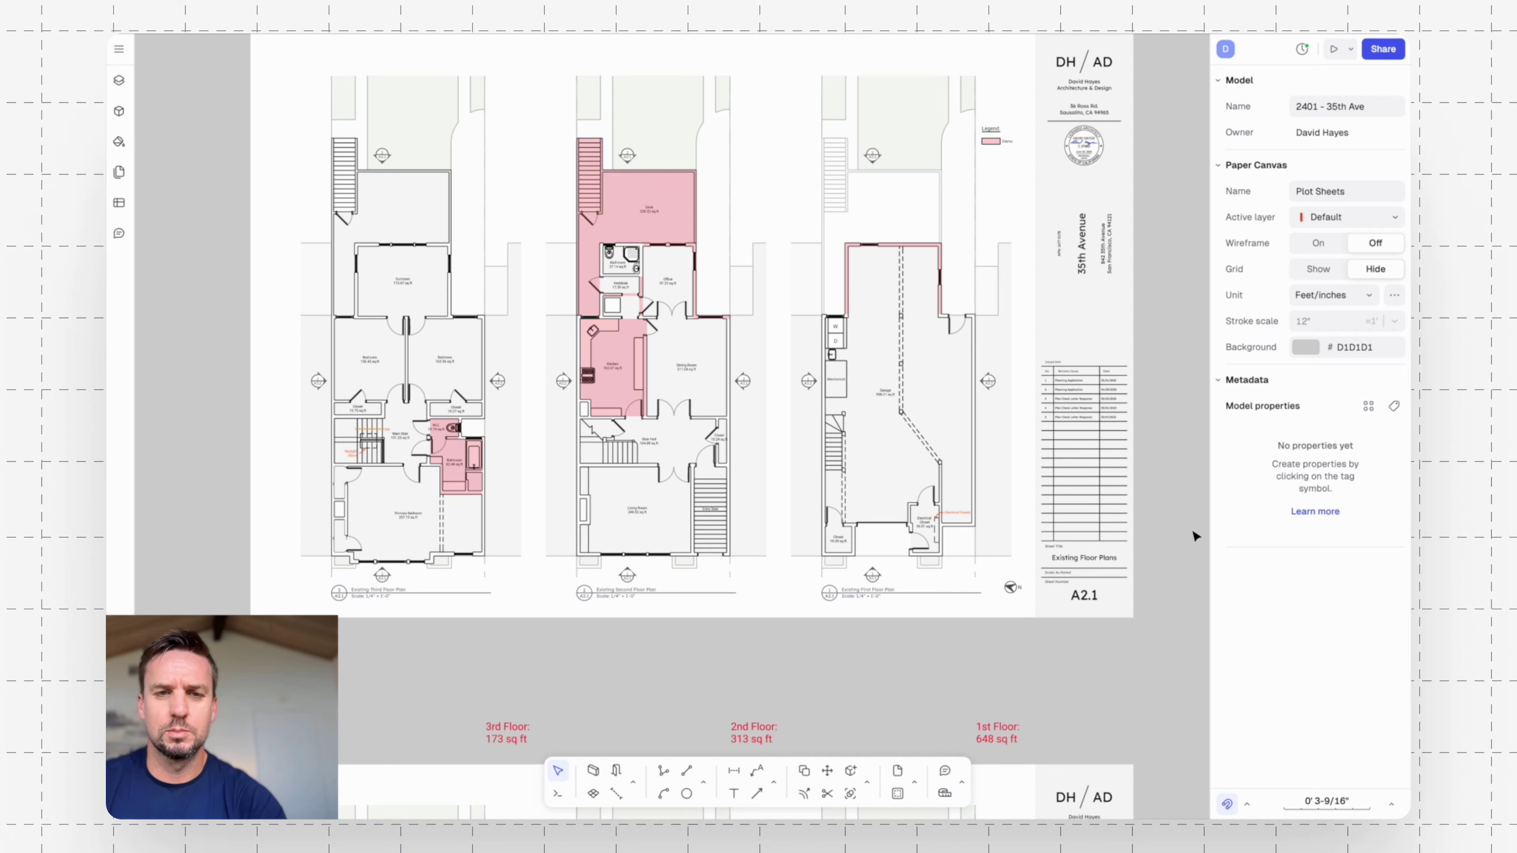
pyautogui.moveTo(1195, 536); pyautogui.dragTo(1192, 590, button='middle')
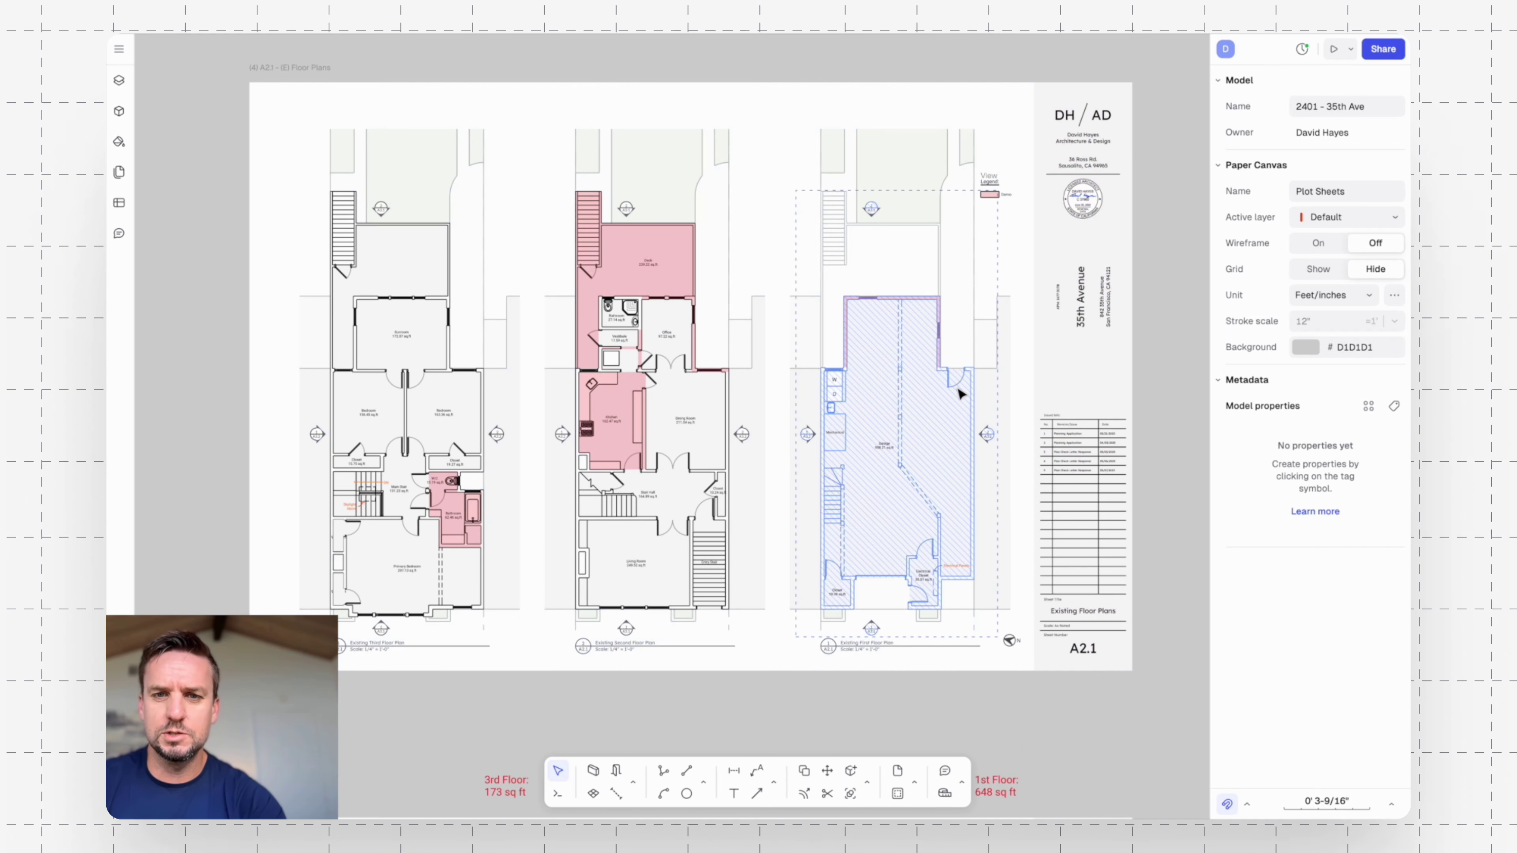
pyautogui.scroll(3, 966, 486)
pyautogui.moveTo(1156, 576)
pyautogui.mouseDown(button='middle')
pyautogui.moveTo(1123, 562)
pyautogui.moveTo(1200, 563)
pyautogui.mouseUp(button='middle')
pyautogui.moveTo(645, 485); pyautogui.dragTo(774, 508, button='middle')
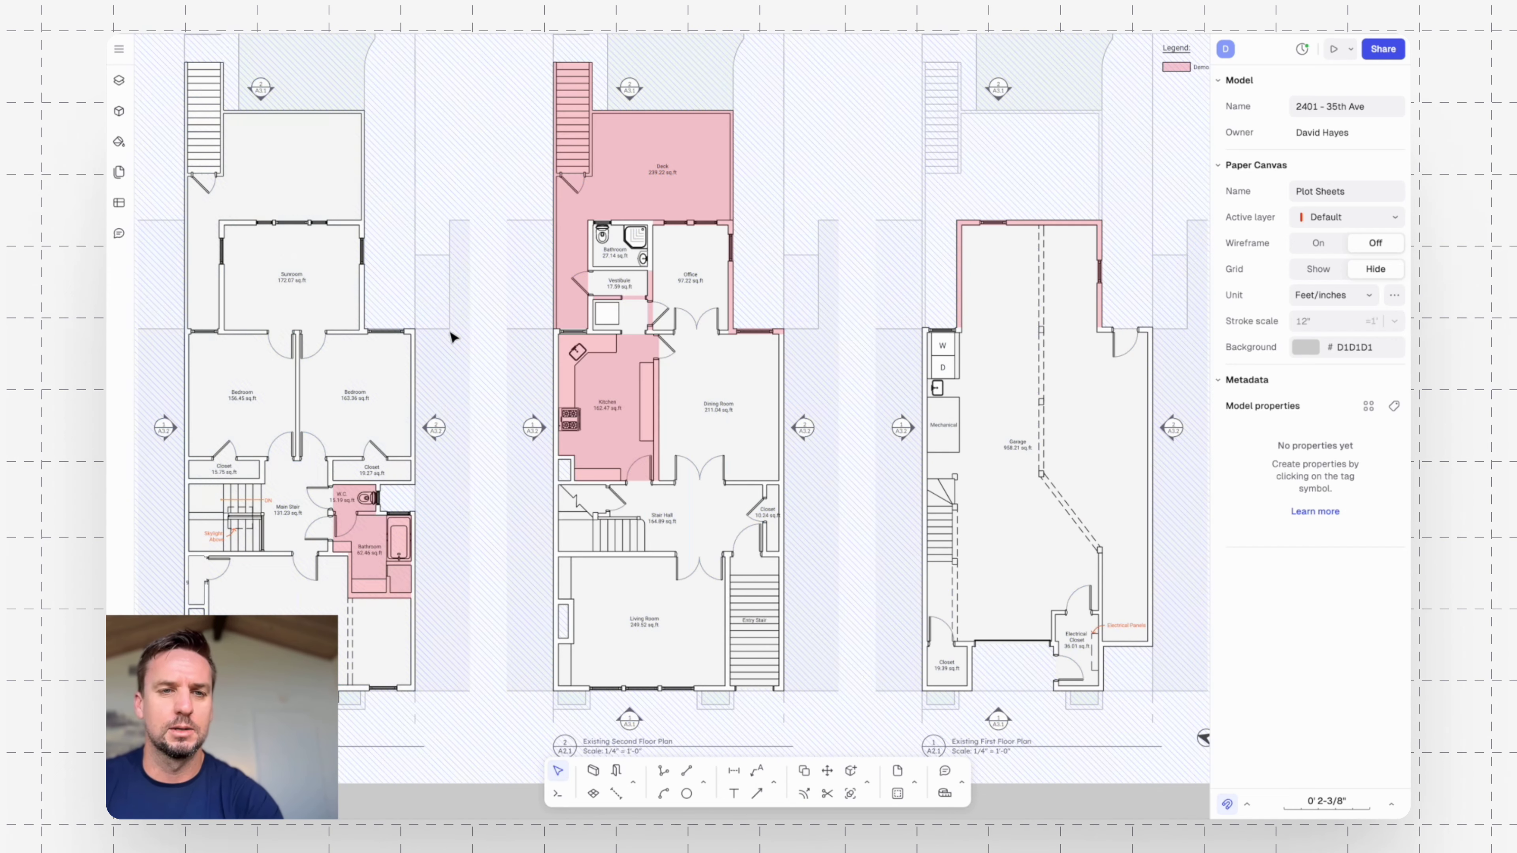
pyautogui.moveTo(457, 440); pyautogui.dragTo(603, 322, button='middle')
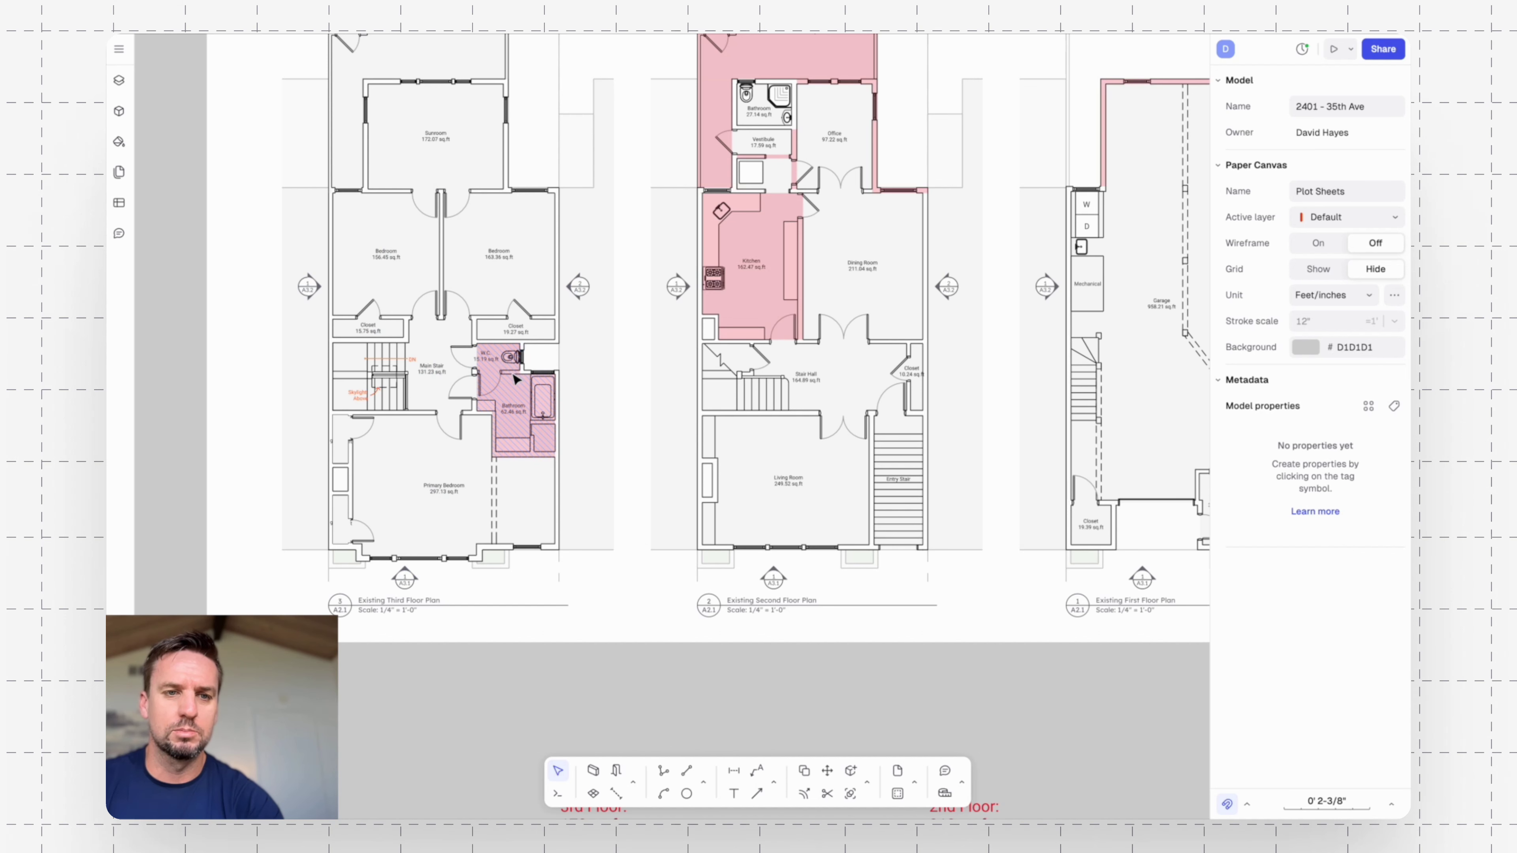
pyautogui.click(526, 407)
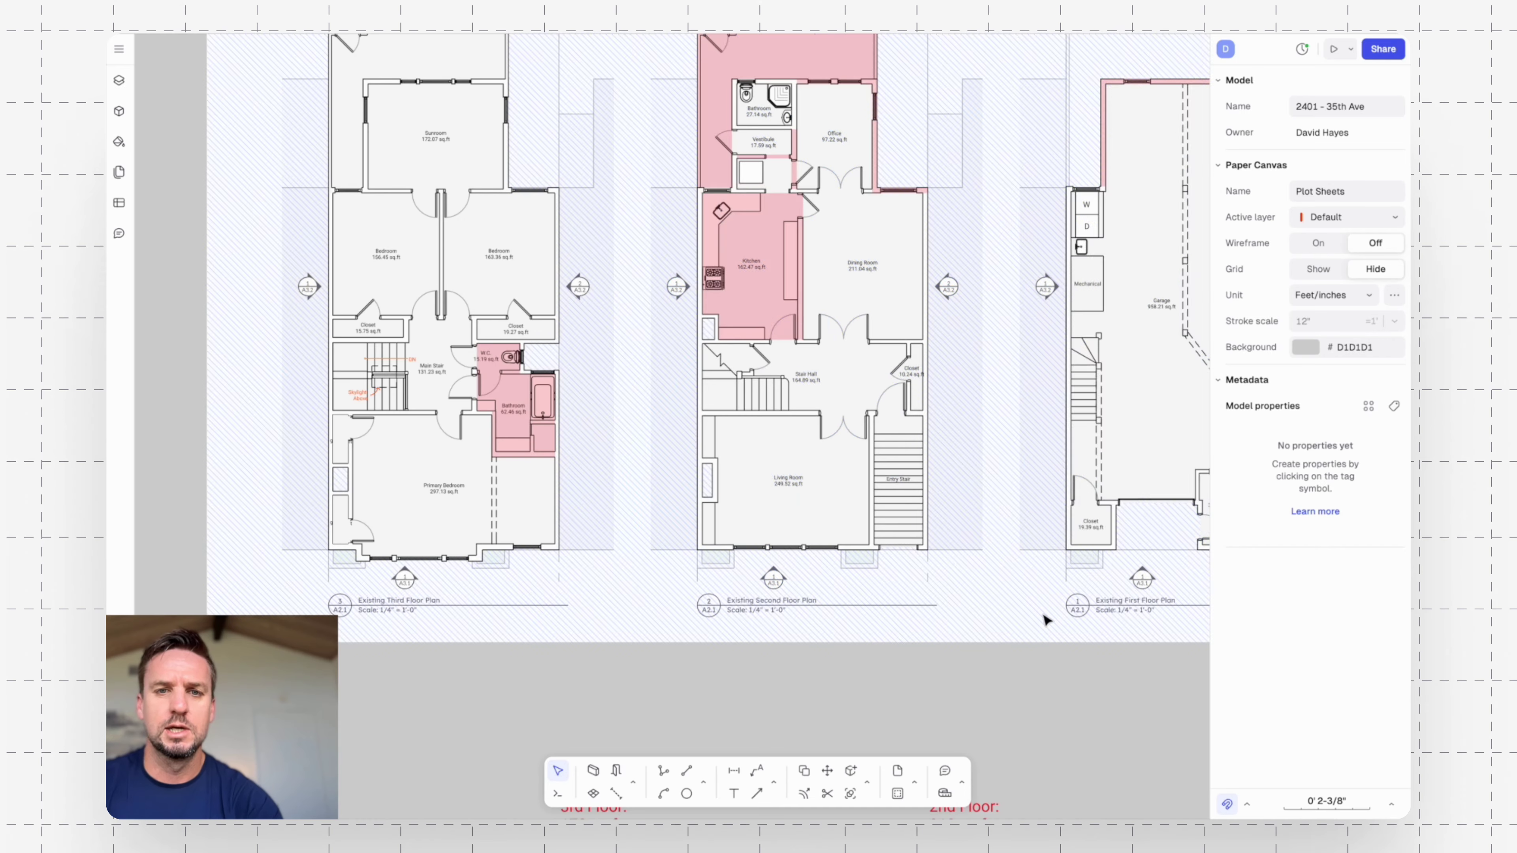
# Zoom out and pan up to the Proposed Floor Plans sheet A2.2.
pyautogui.scroll(-3, 1028, 589)
pyautogui.moveTo(1051, 643)
pyautogui.mouseDown(button='middle')
pyautogui.moveTo(850, 400)
pyautogui.moveTo(826, 326)
pyautogui.mouseUp(button='middle')
pyautogui.moveTo(939, 722); pyautogui.dragTo(932, 456, button='middle')
pyautogui.moveTo(838, 558); pyautogui.dragTo(827, 369, button='middle')
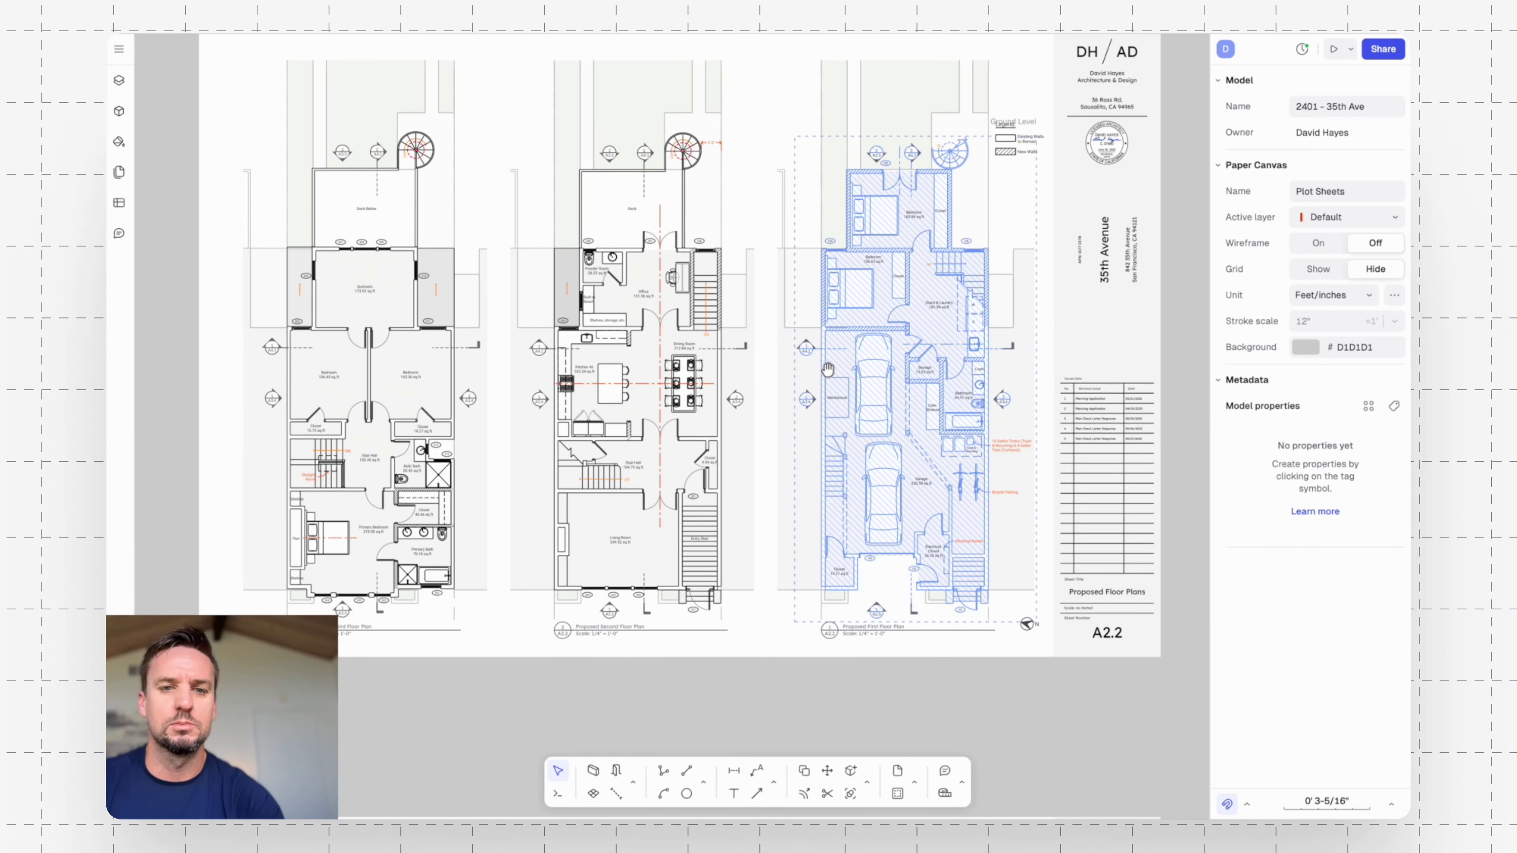
# Frame the proposed second- and first-floor plans beside the A2.2 title block.
pyautogui.moveTo(778, 619)
pyautogui.mouseDown(button='middle')
pyautogui.moveTo(800, 652)
pyautogui.moveTo(790, 662)
pyautogui.mouseUp(button='middle')
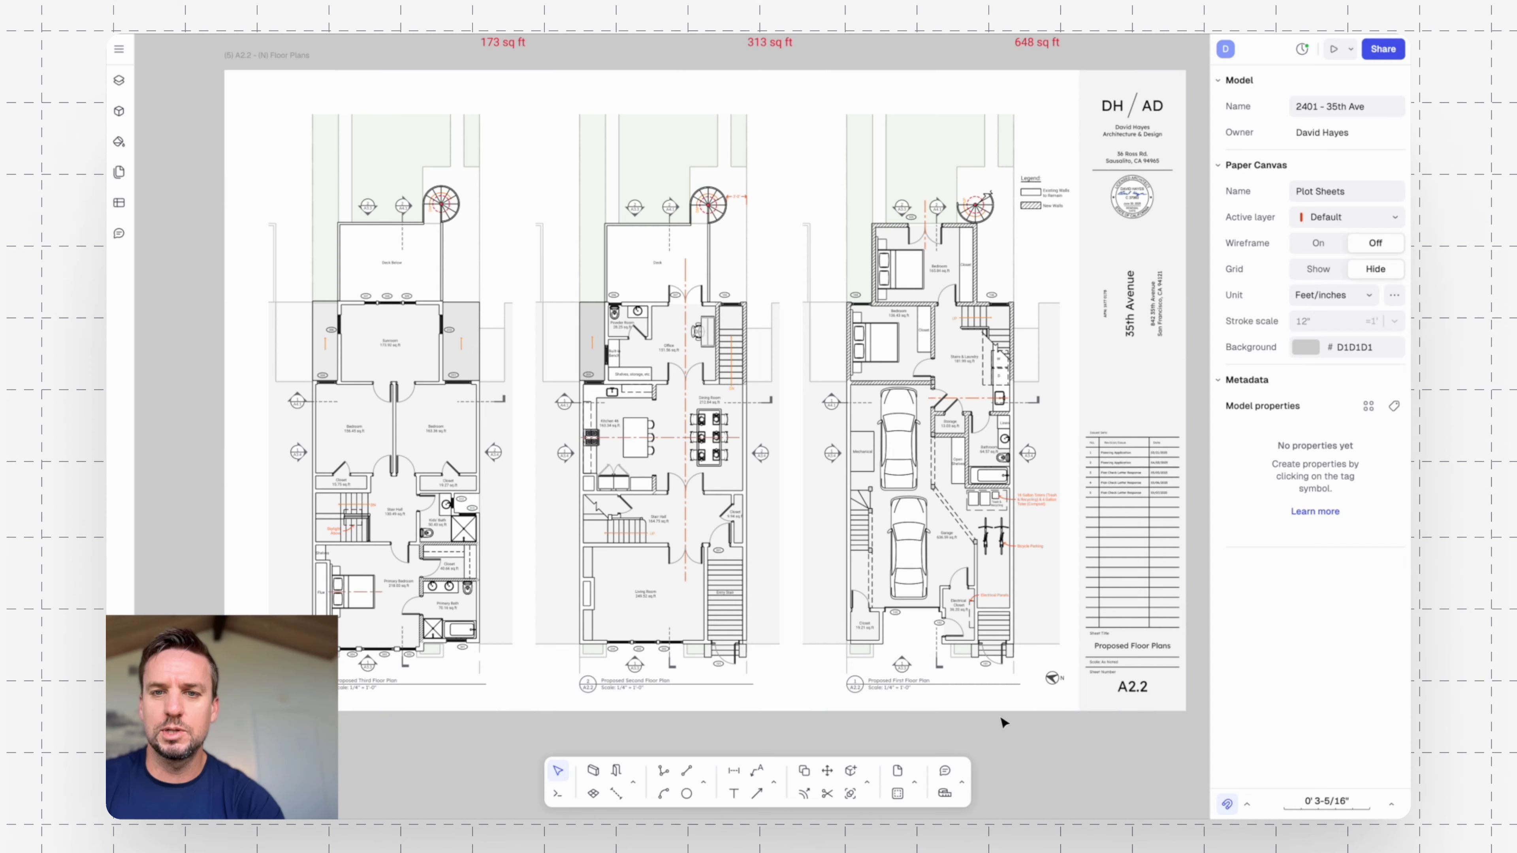
pyautogui.scroll(3, 1125, 587)
pyautogui.moveTo(1089, 508)
pyautogui.mouseDown(button='middle')
pyautogui.moveTo(1086, 530)
pyautogui.moveTo(1072, 517)
pyautogui.mouseUp(button='middle')
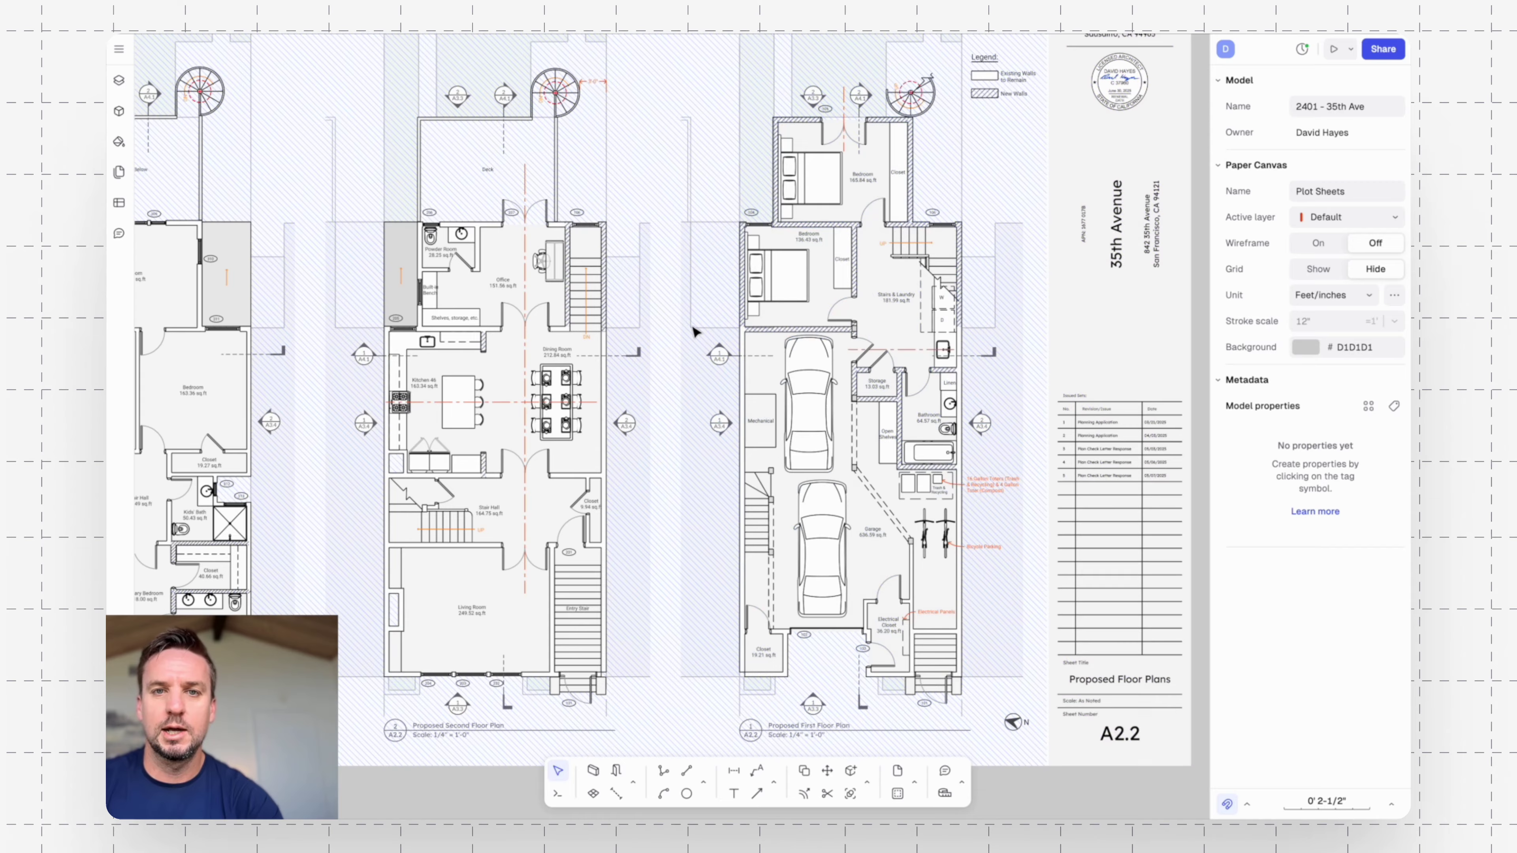
# Zoom in on the proposed third-floor plan on sheet A2.2.
pyautogui.hscroll(-5, 716, 298)
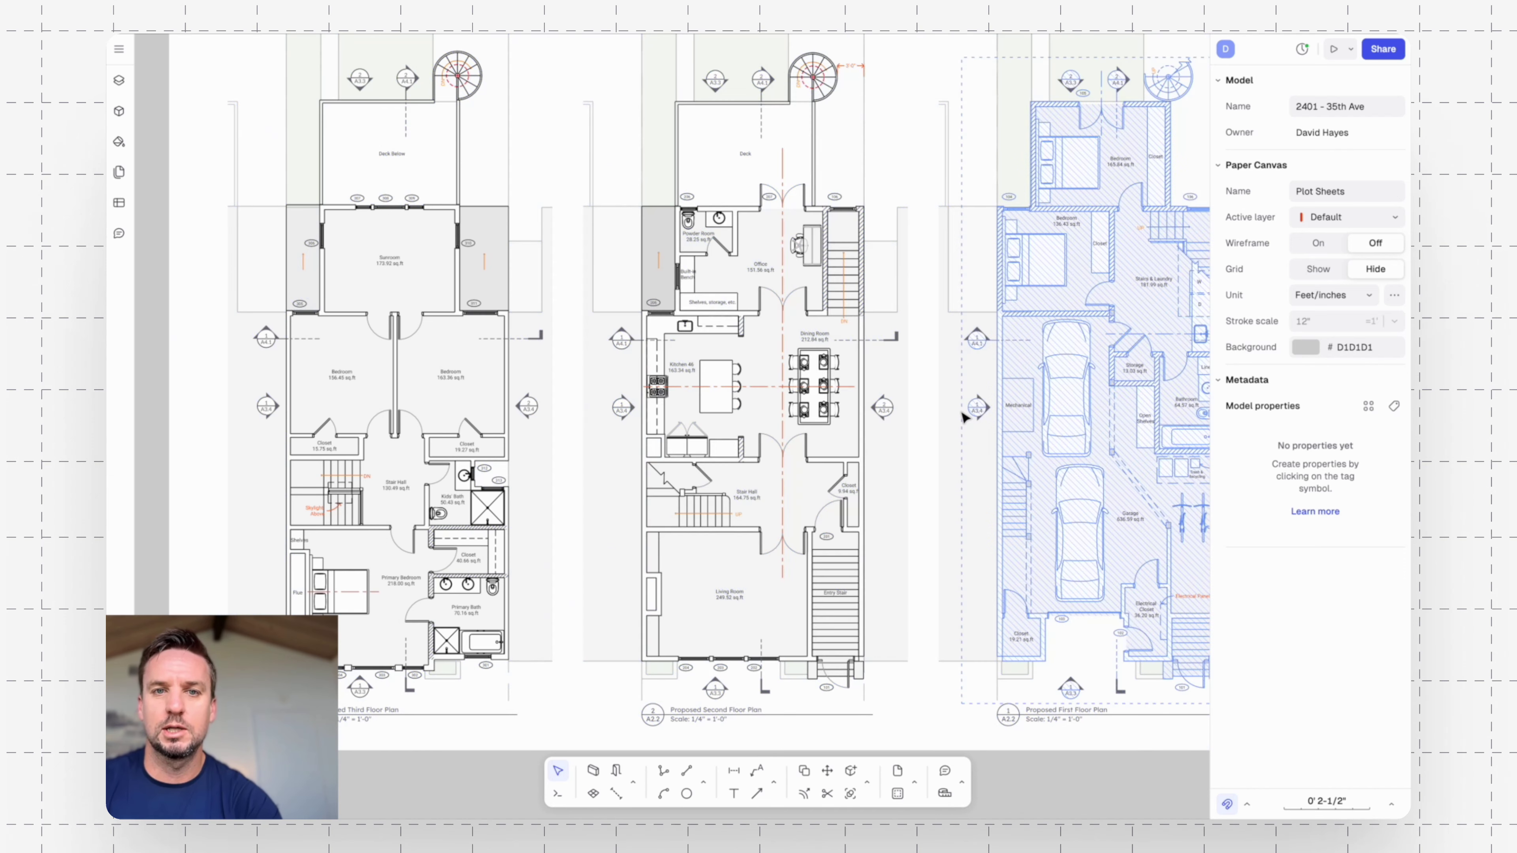
pyautogui.hscroll(3, 857, 382)
pyautogui.scroll(1, 857, 383)
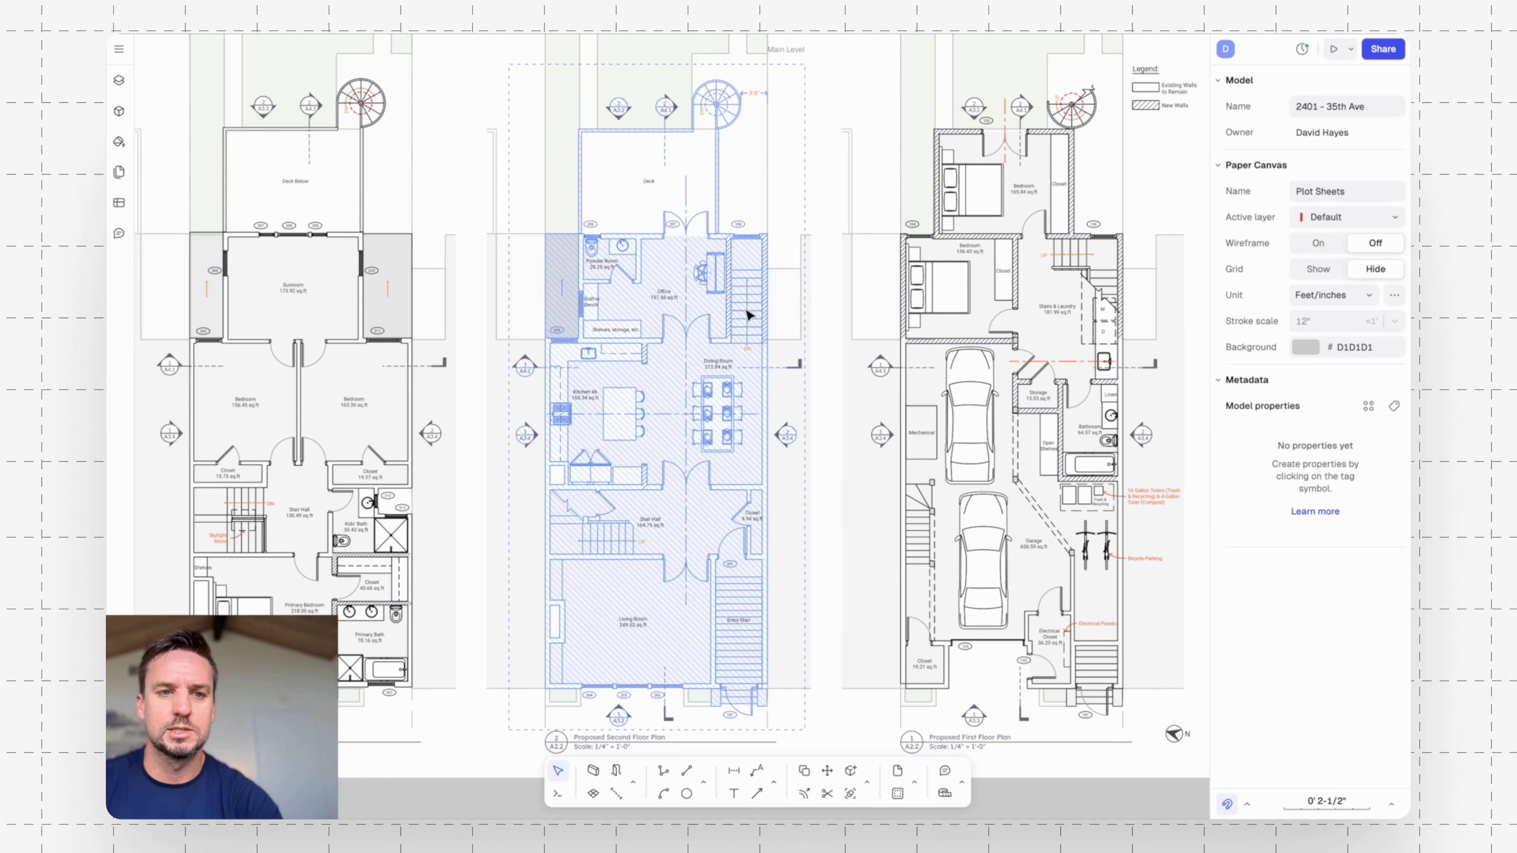
pyautogui.hscroll(-5, 741, 320)
pyautogui.scroll(-2, 740, 319)
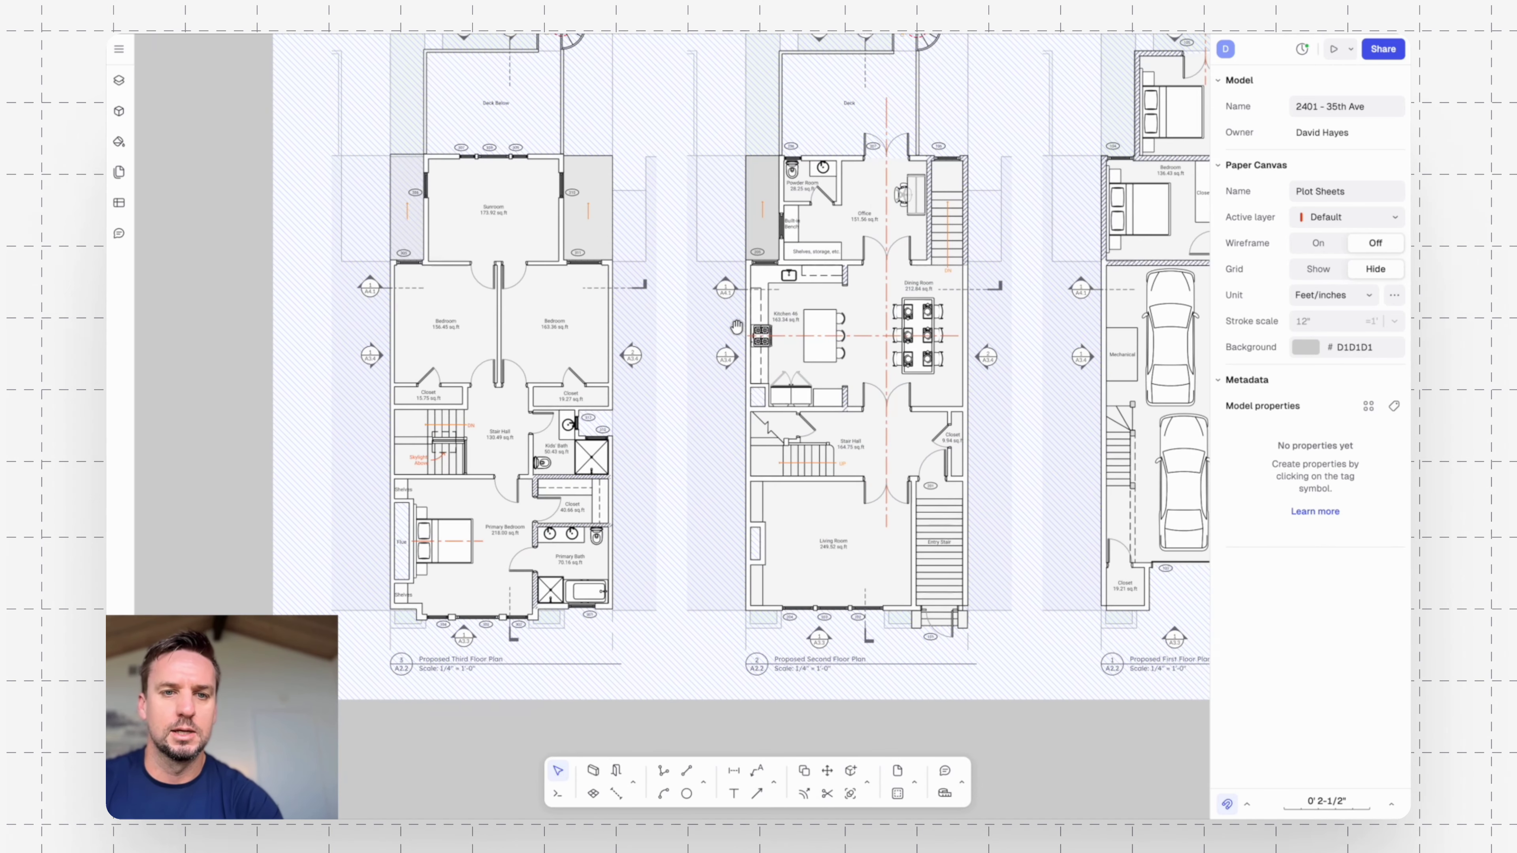
pyautogui.keyDown('ctrl'); pyautogui.scroll(6, 585, 493); pyautogui.keyUp('ctrl')
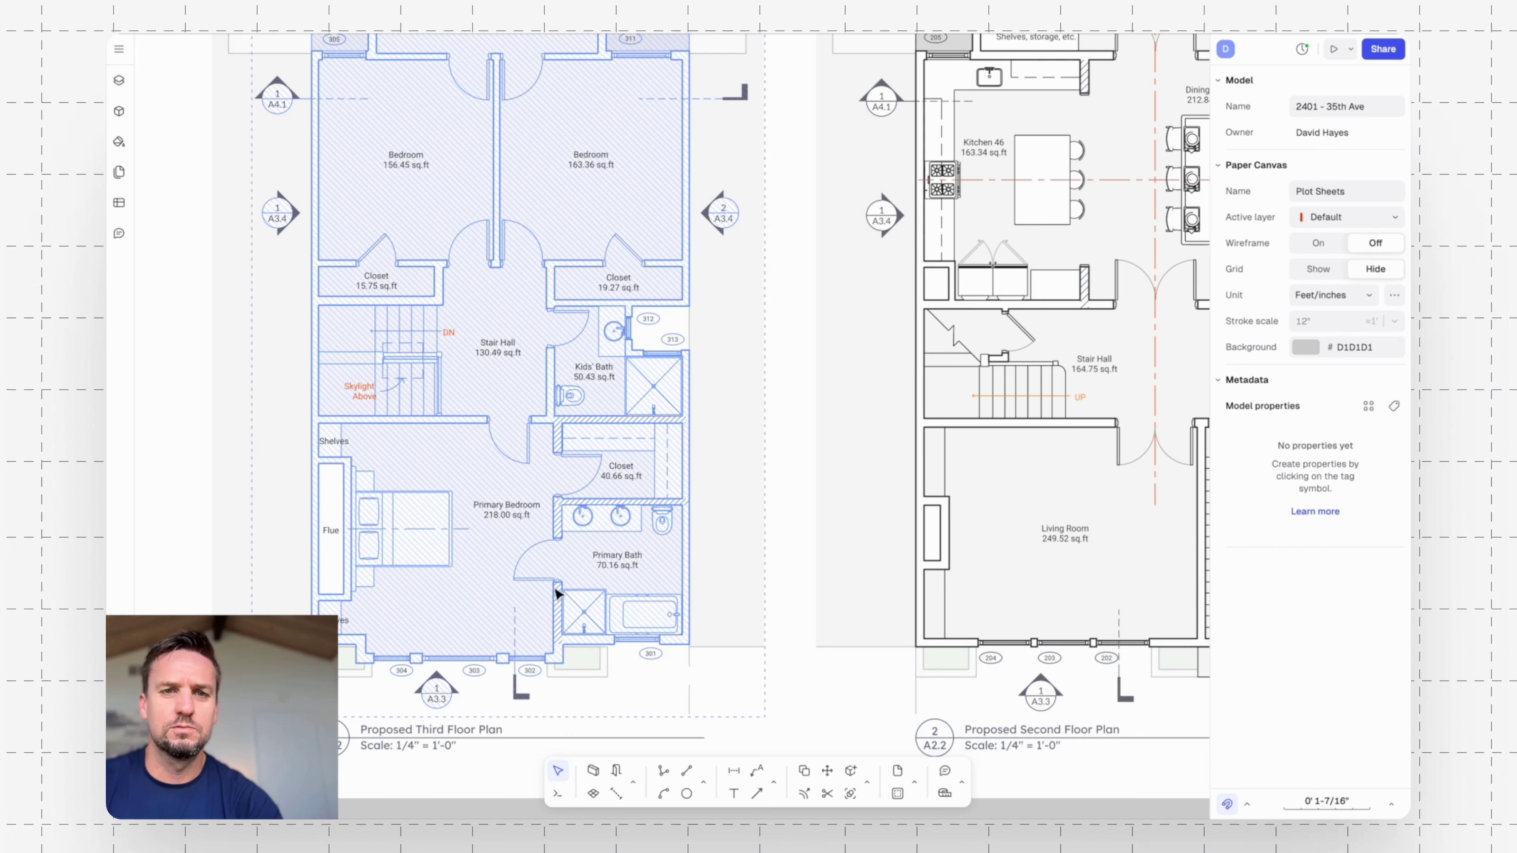
pyautogui.scroll(-5, 625, 506)
# Pan back to the existing floor plans to compare the third-floor layouts.
pyautogui.moveTo(728, 159); pyautogui.dragTo(686, 602, button='middle')
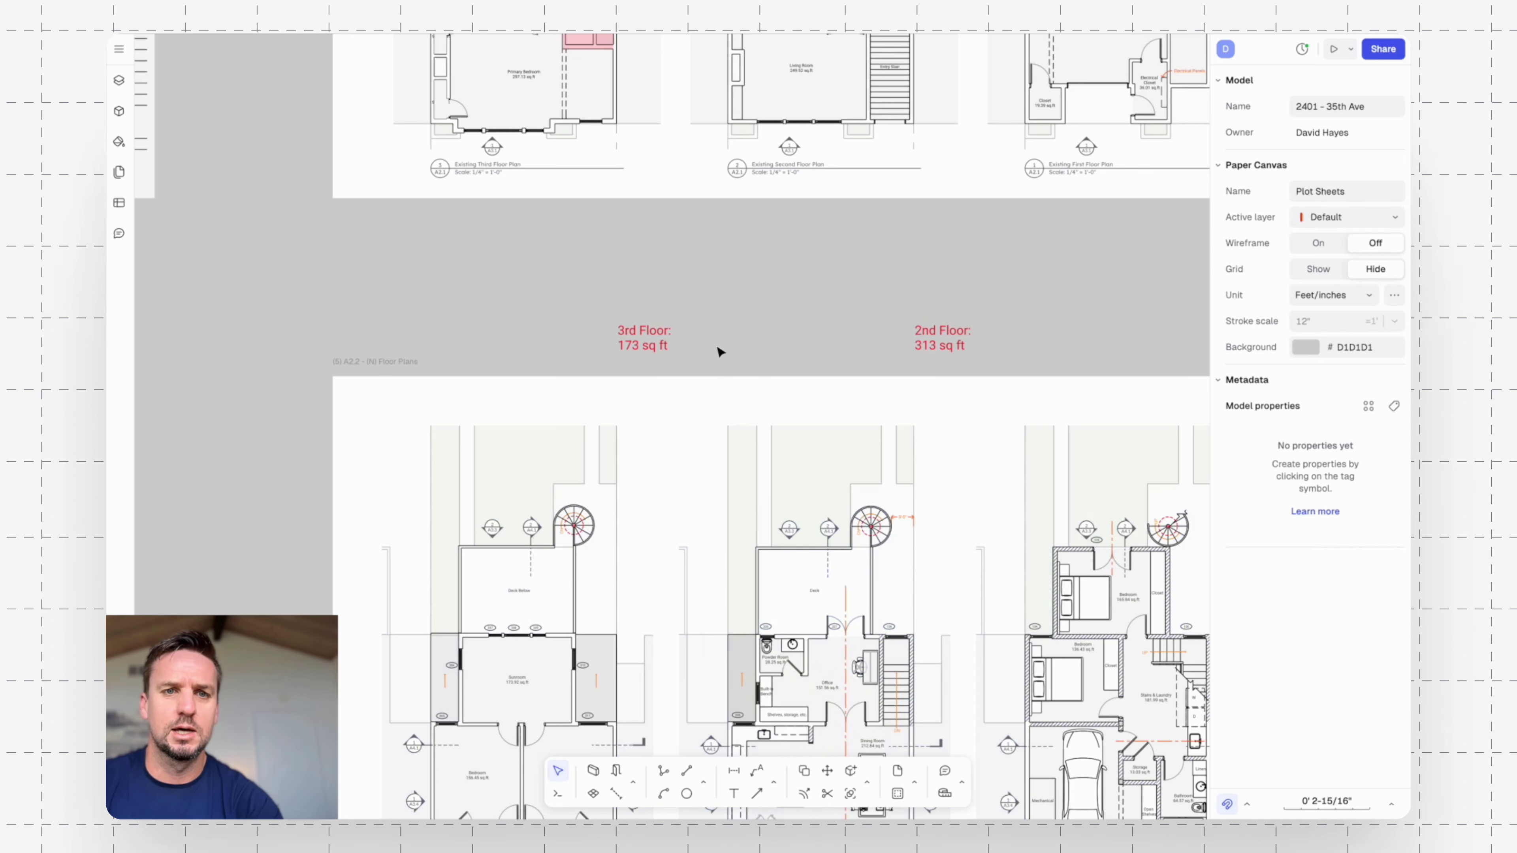
pyautogui.moveTo(701, 252); pyautogui.dragTo(709, 533, button='middle')
pyautogui.scroll(5, 574, 311)
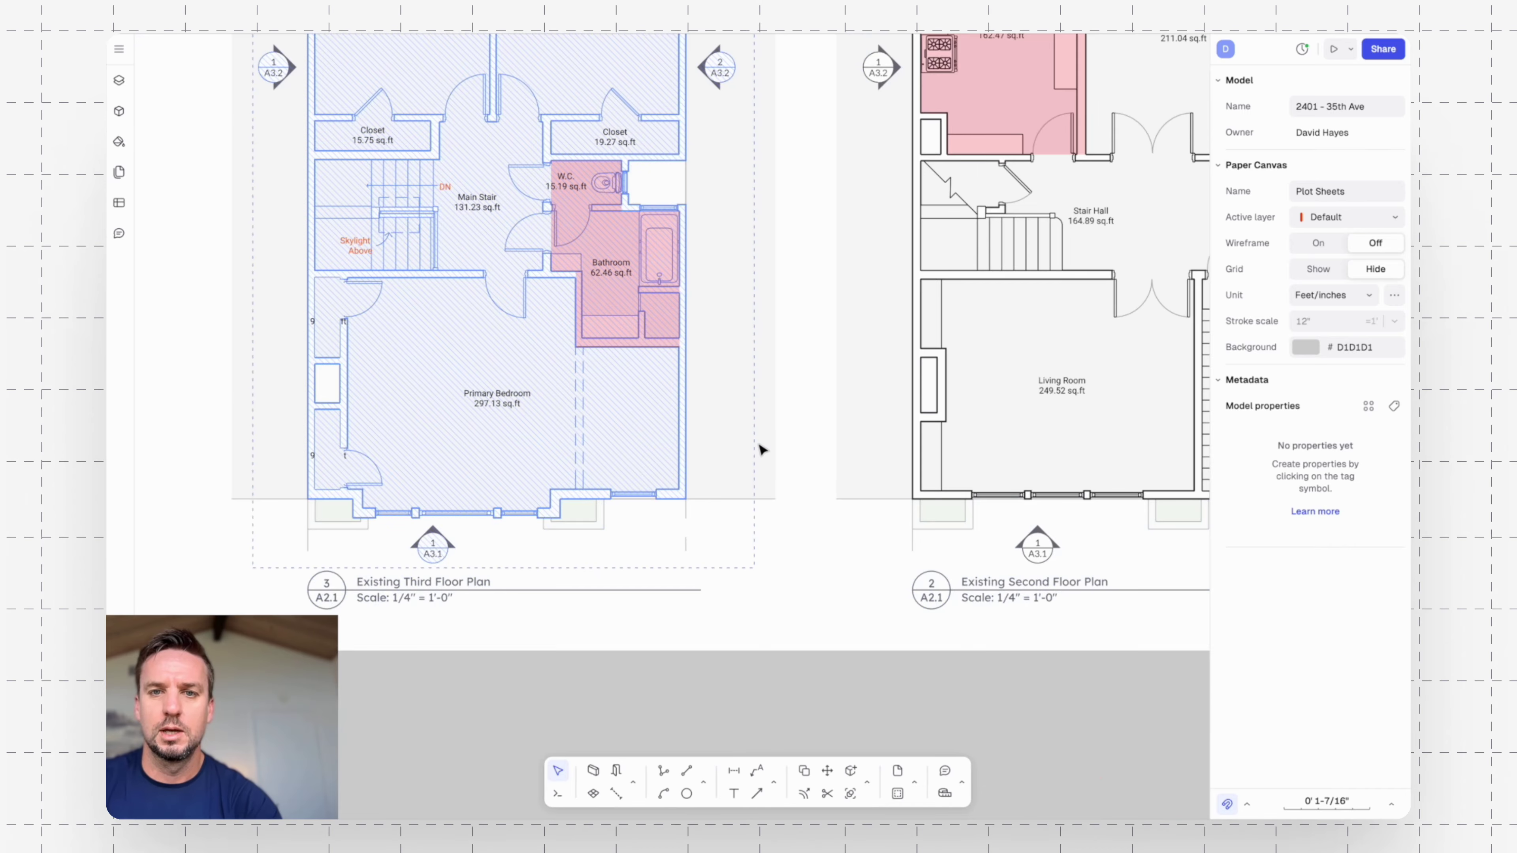
pyautogui.scroll(-10, 758, 439)
pyautogui.scroll(-5, 773, 418)
pyautogui.scroll(5, 773, 418)
# Zoom out and move down to the exterior elevation sheets row.
pyautogui.moveTo(1046, 592); pyautogui.dragTo(560, 208, button='middle')
pyautogui.scroll(-3, 936, 392)
pyautogui.moveTo(854, 509); pyautogui.dragTo(752, 452, button='middle')
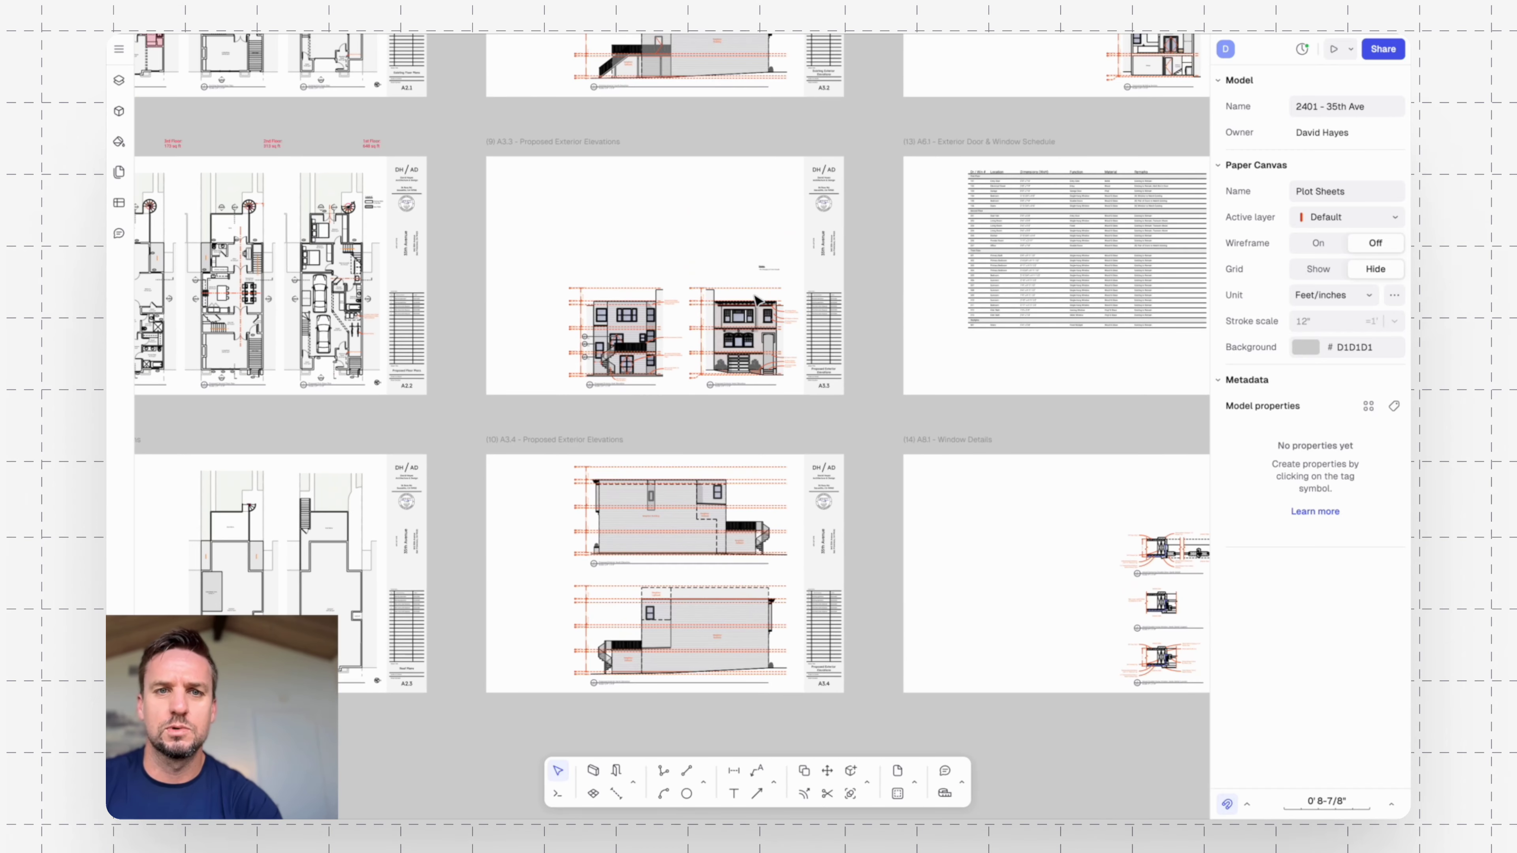
pyautogui.moveTo(722, 175); pyautogui.dragTo(722, 603, button='middle')
# Zoom onto the existing east elevation on sheet A3.1.
pyautogui.scroll(6, 675, 172)
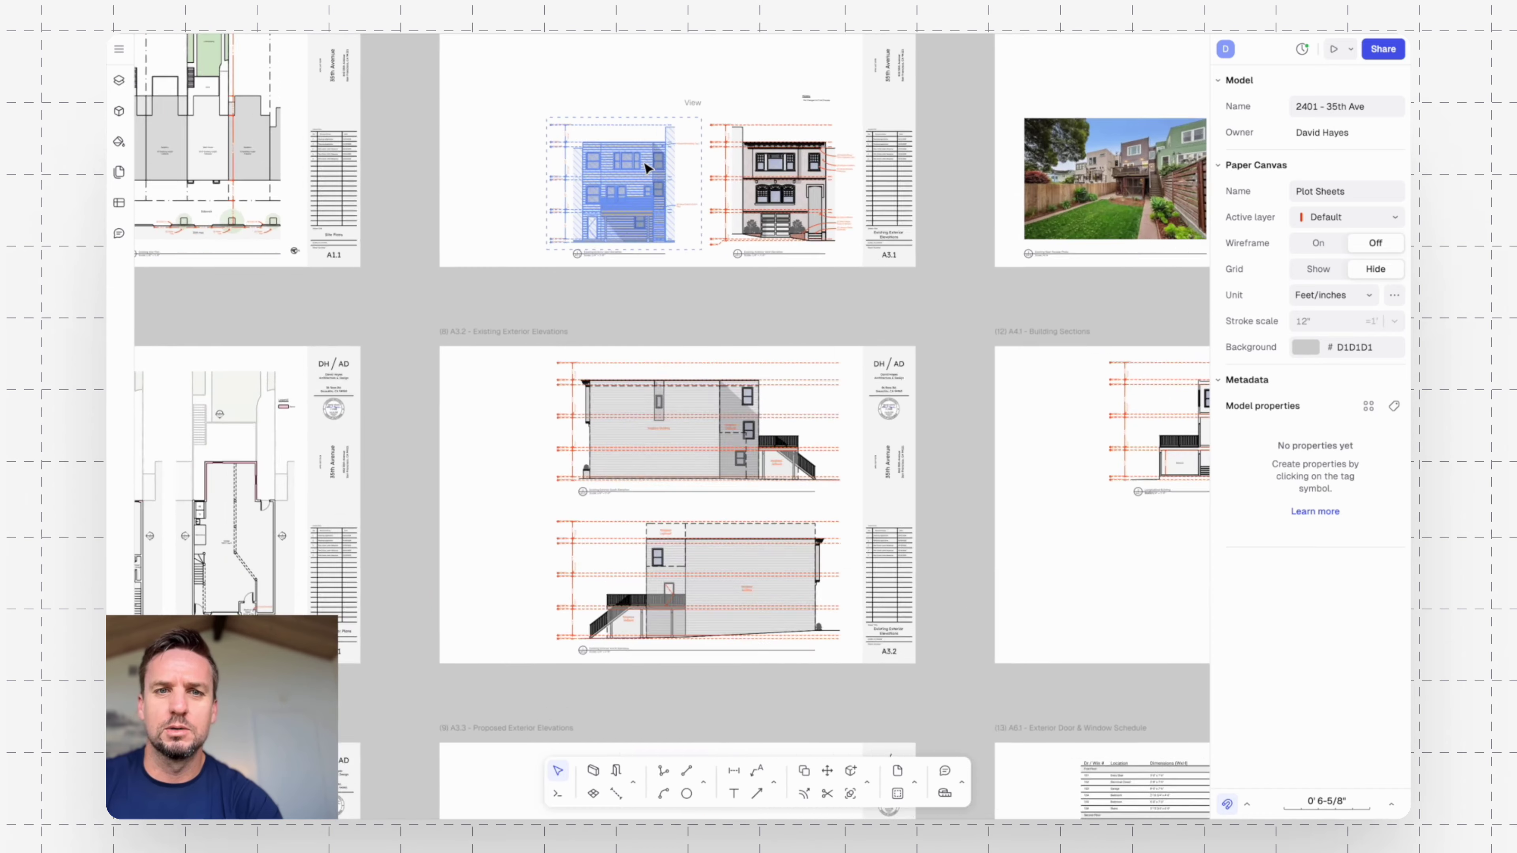
pyautogui.scroll(3, 788, 395)
pyautogui.moveTo(782, 411); pyautogui.dragTo(741, 574, button='middle')
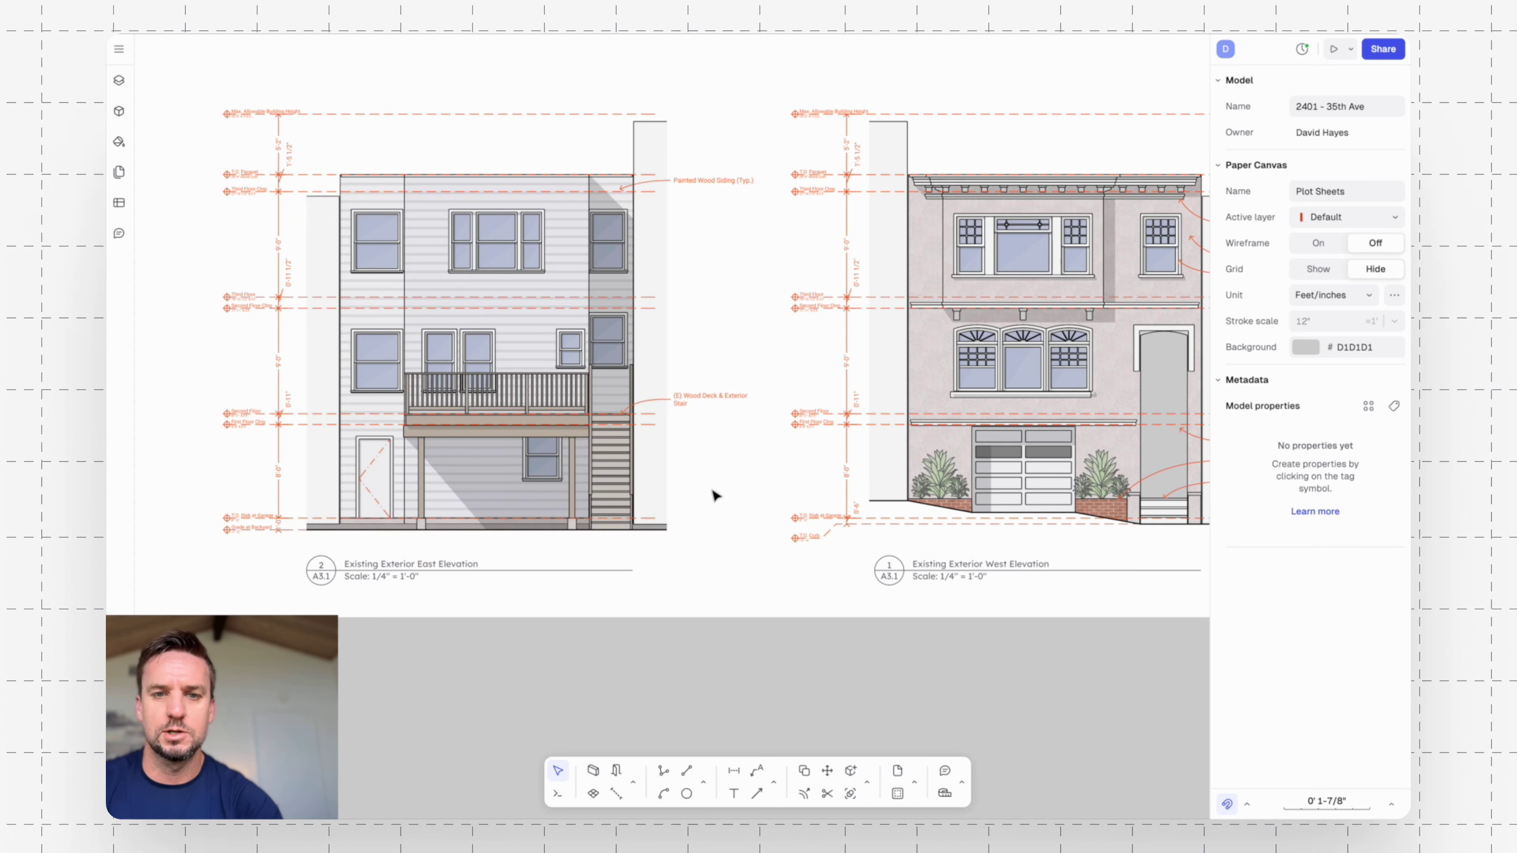
# Scroll past the A3.2 elevations to the Proposed Exterior Elevations sheet A3.3.
pyautogui.keyDown('ctrl'); pyautogui.scroll(-5, 715, 495); pyautogui.keyUp('ctrl')
pyautogui.scroll(-3, 828, 542)
pyautogui.scroll(-15, 828, 542)
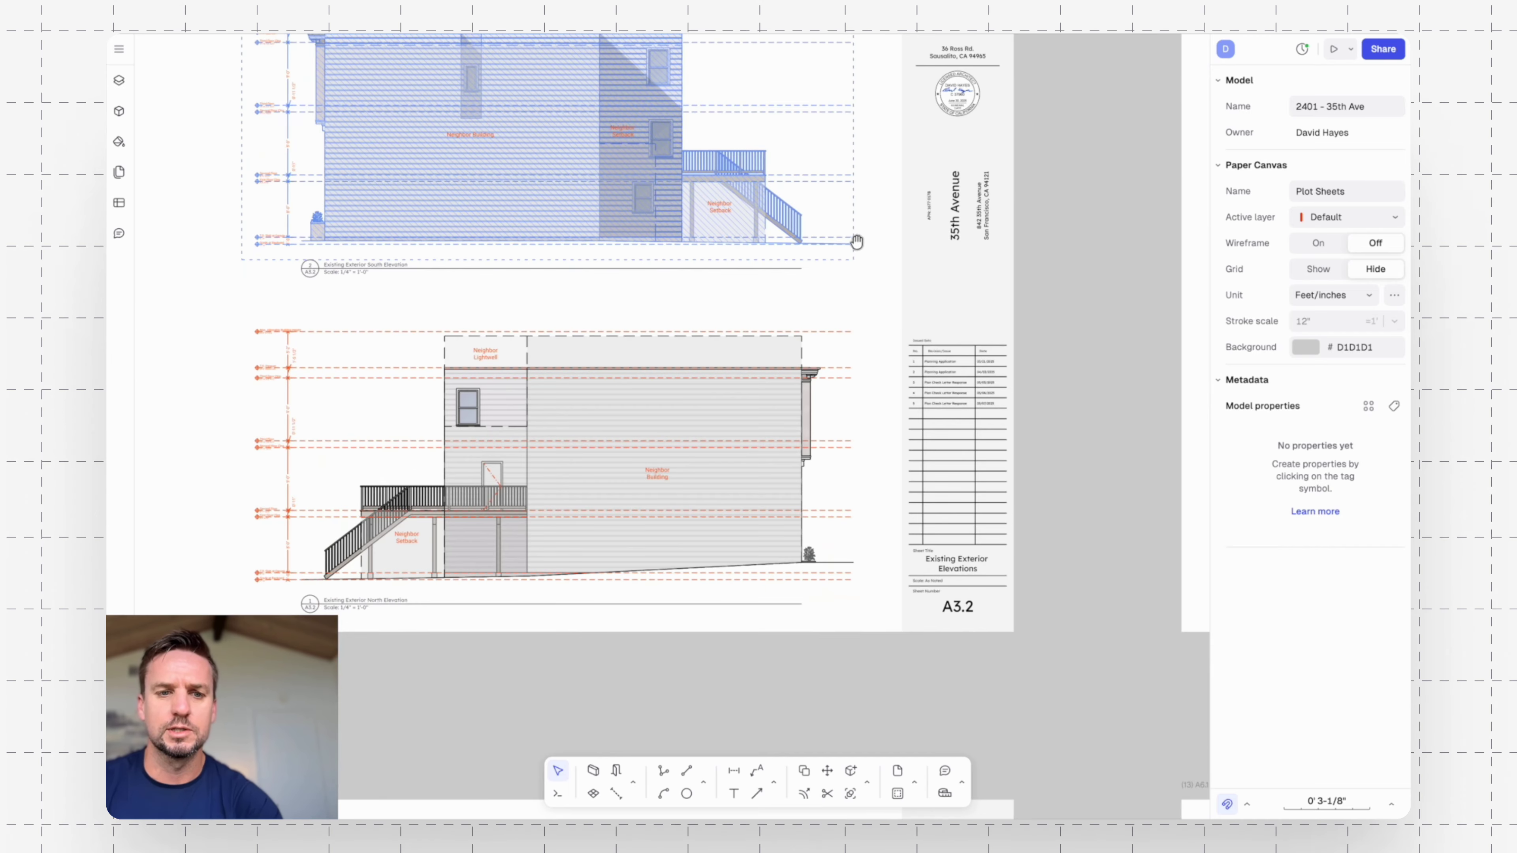
pyautogui.scroll(-6, 787, 499)
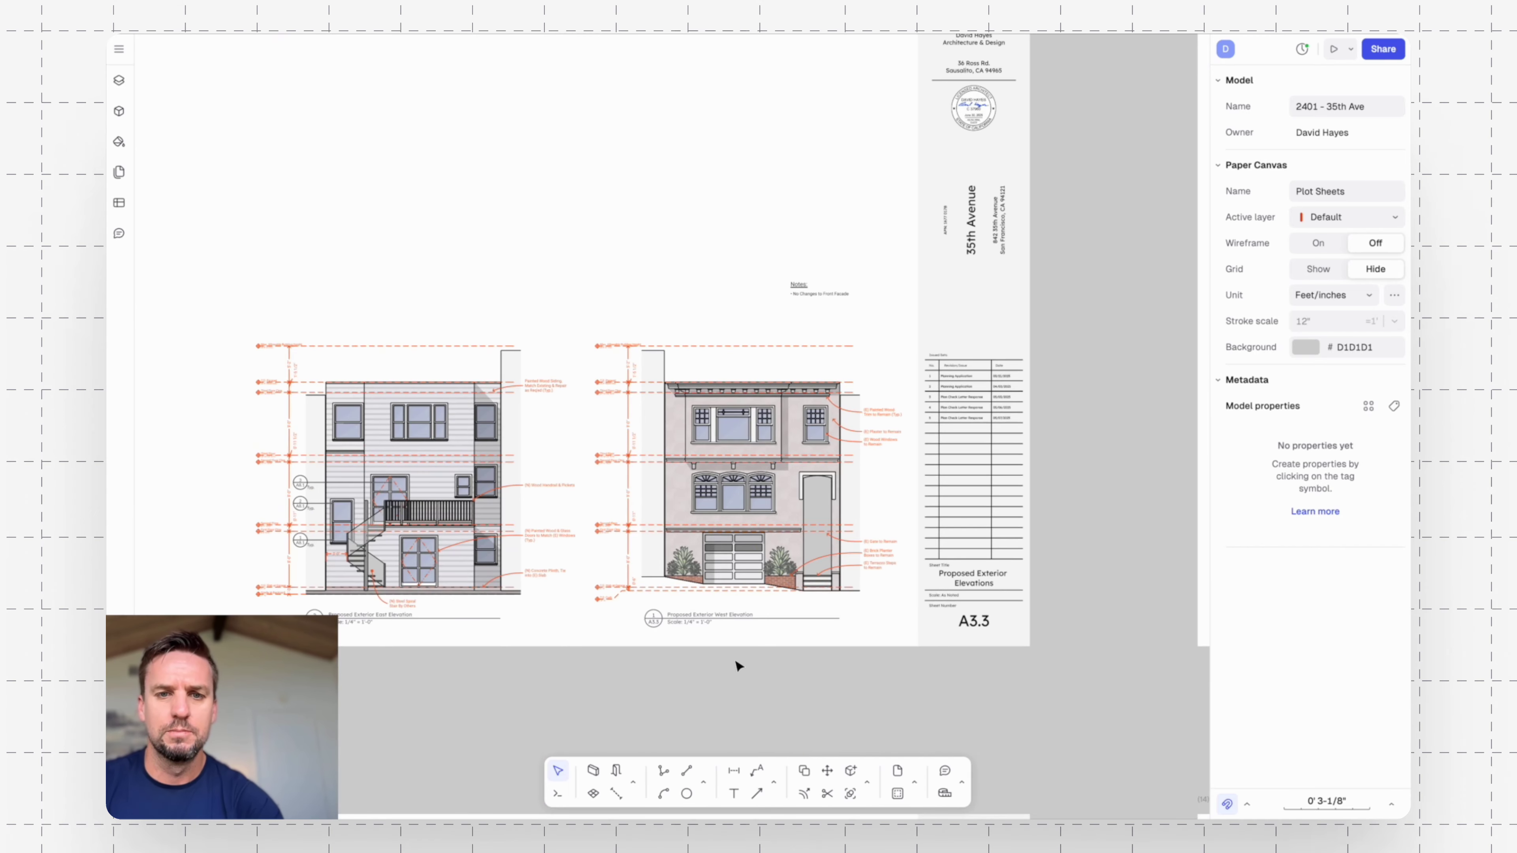
# Zoom out from sheet A3.4 and pan to sheet A4.1 Building Sections.
pyautogui.hscroll(-5, 738, 664)
pyautogui.keyDown('ctrl'); pyautogui.scroll(3, 684, 473); pyautogui.keyUp('ctrl')
pyautogui.scroll(-3, 775, 580)
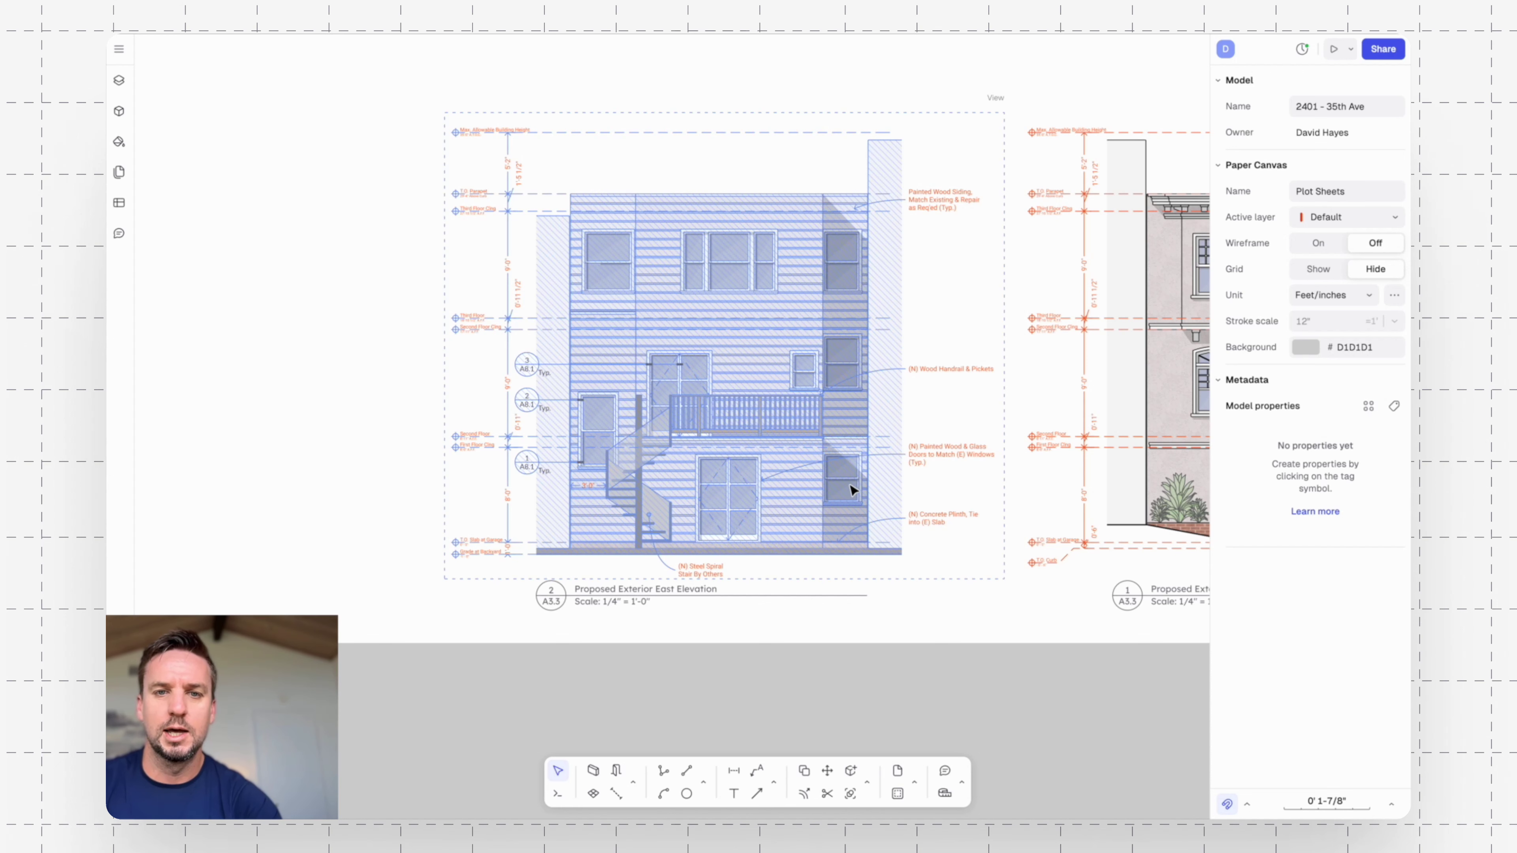
pyautogui.keyDown('ctrl'); pyautogui.scroll(3, 905, 602); pyautogui.keyUp('ctrl')
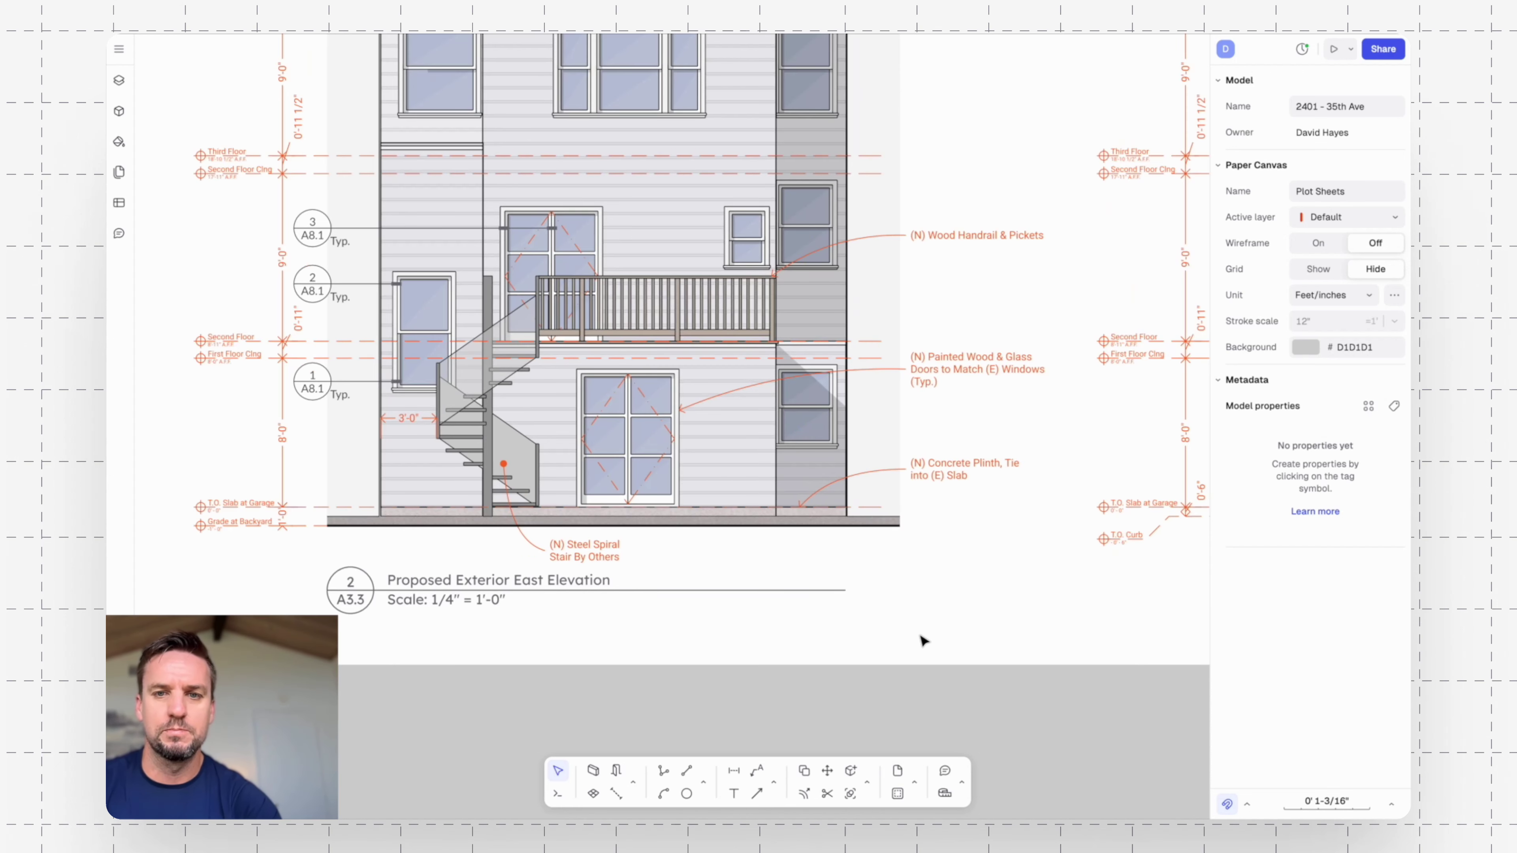
pyautogui.keyDown('ctrl'); pyautogui.scroll(-5, 905, 610); pyautogui.keyUp('ctrl')
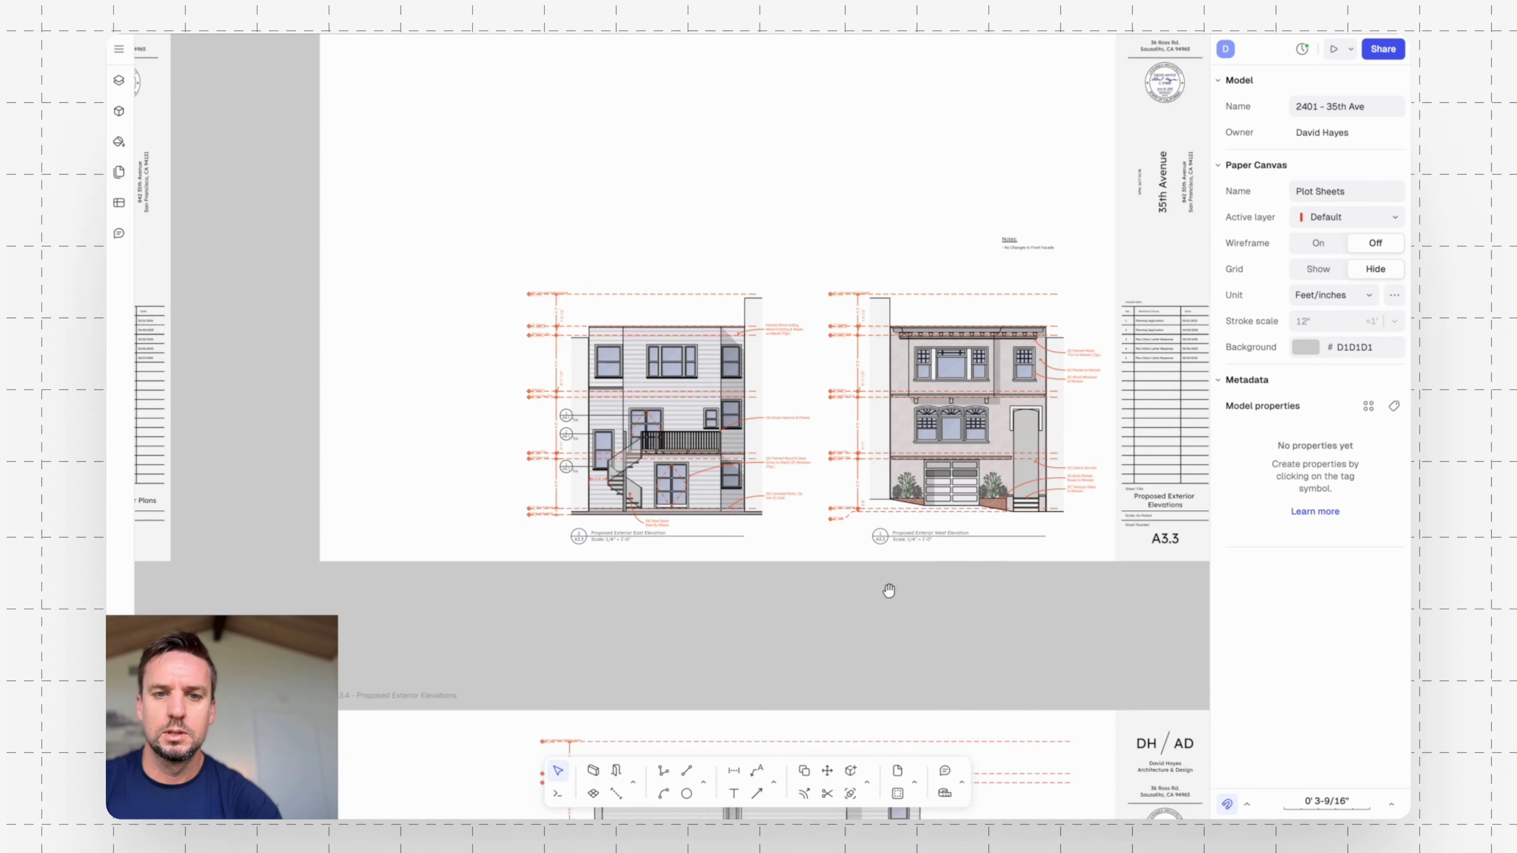
pyautogui.scroll(-5, 728, 562)
pyautogui.scroll(-2, 764, 468)
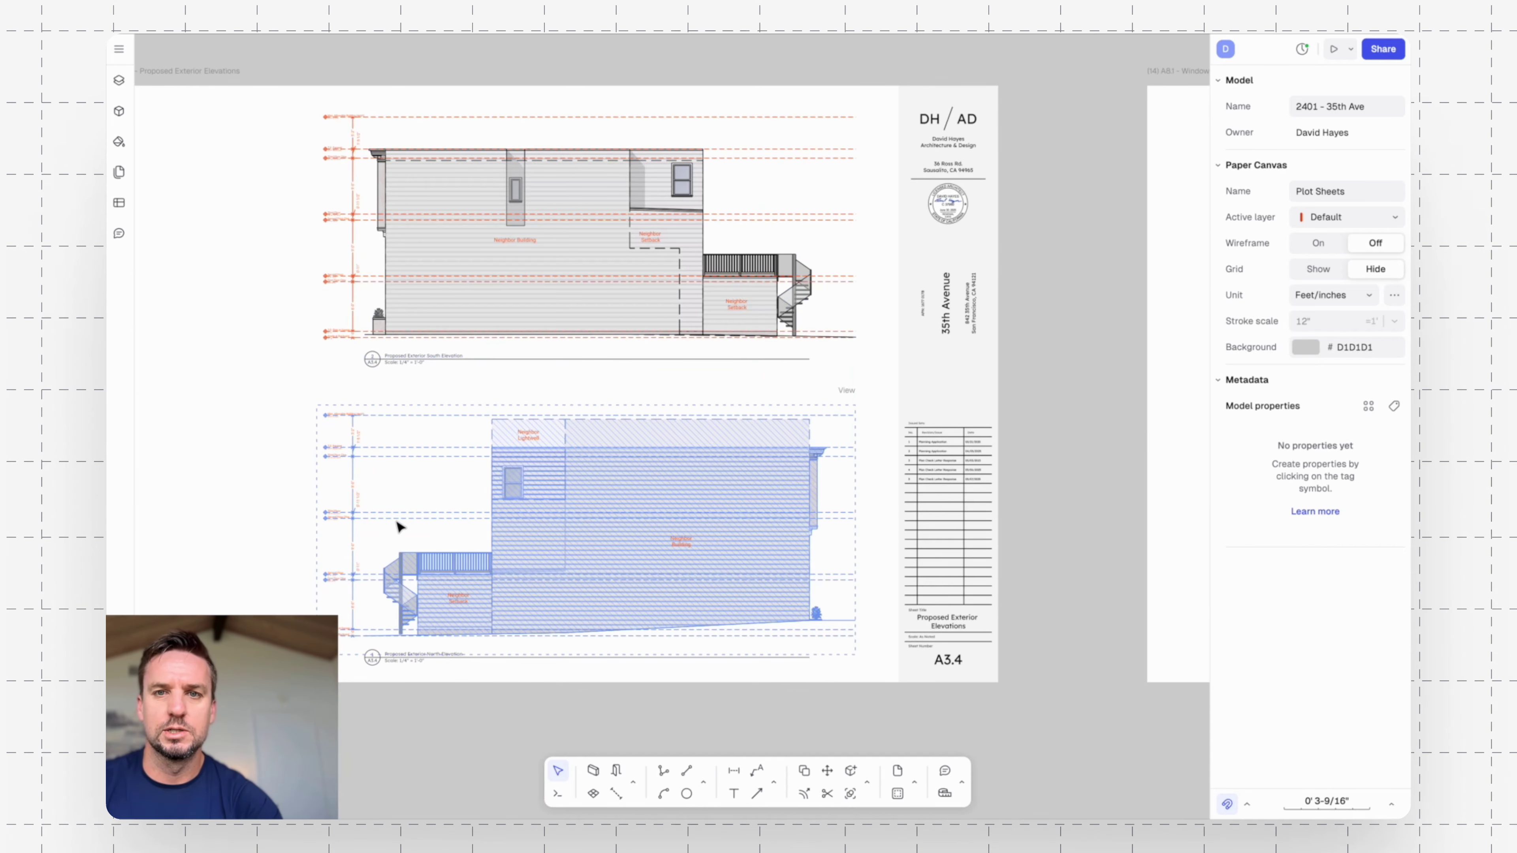
pyautogui.keyDown('ctrl'); pyautogui.scroll(3, 399, 527); pyautogui.keyUp('ctrl')
pyautogui.scroll(1, 572, 410)
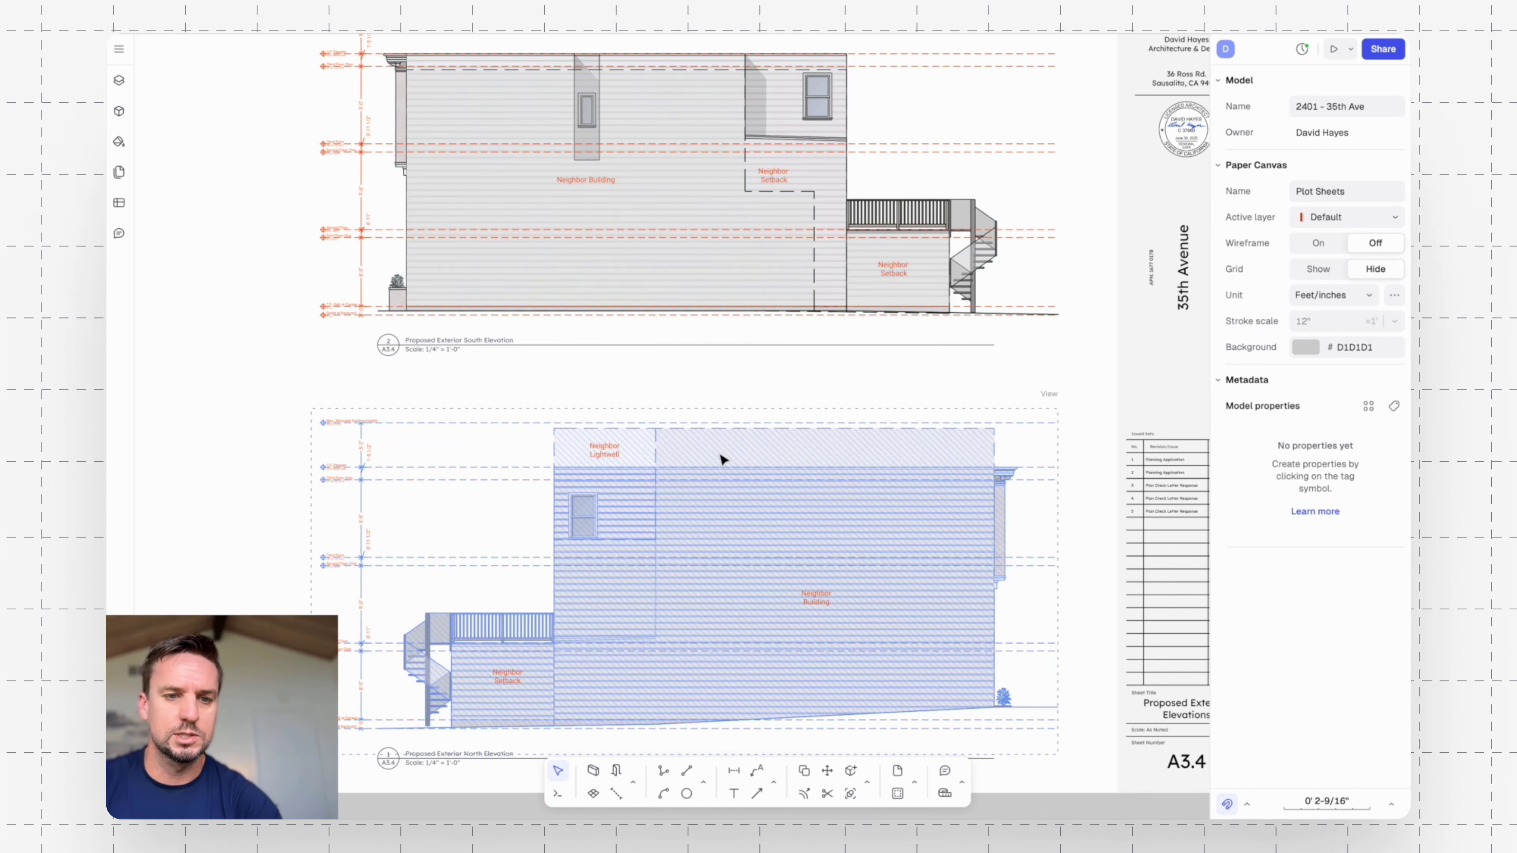
pyautogui.keyDown('ctrl'); pyautogui.scroll(-3, 539, 372); pyautogui.keyUp('ctrl')
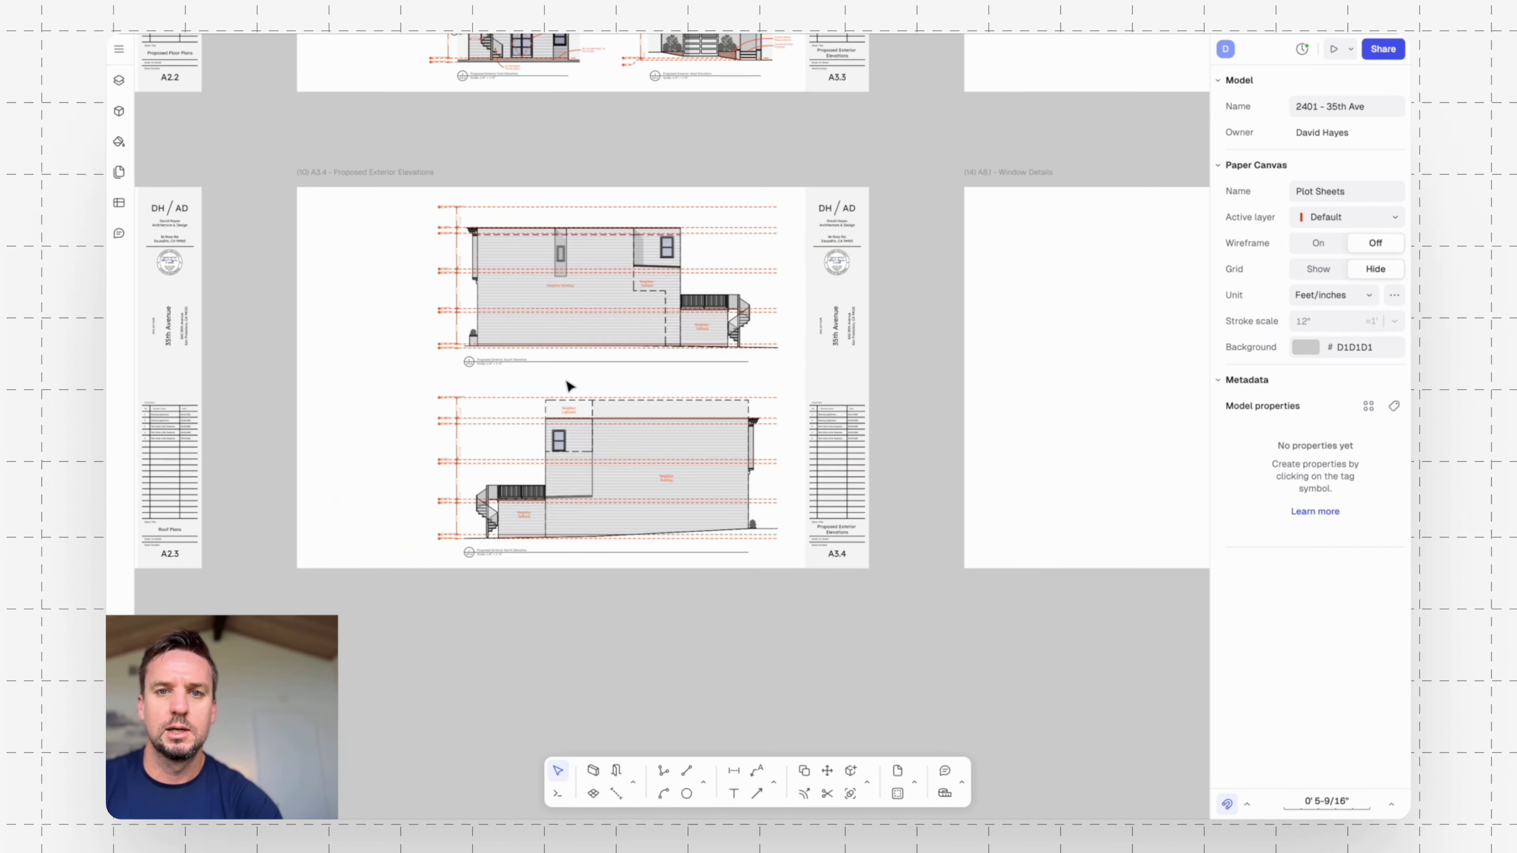
pyautogui.scroll(1, 539, 372)
pyautogui.scroll(-5, 497, 679)
pyautogui.moveTo(731, 105); pyautogui.dragTo(586, 535, button='middle')
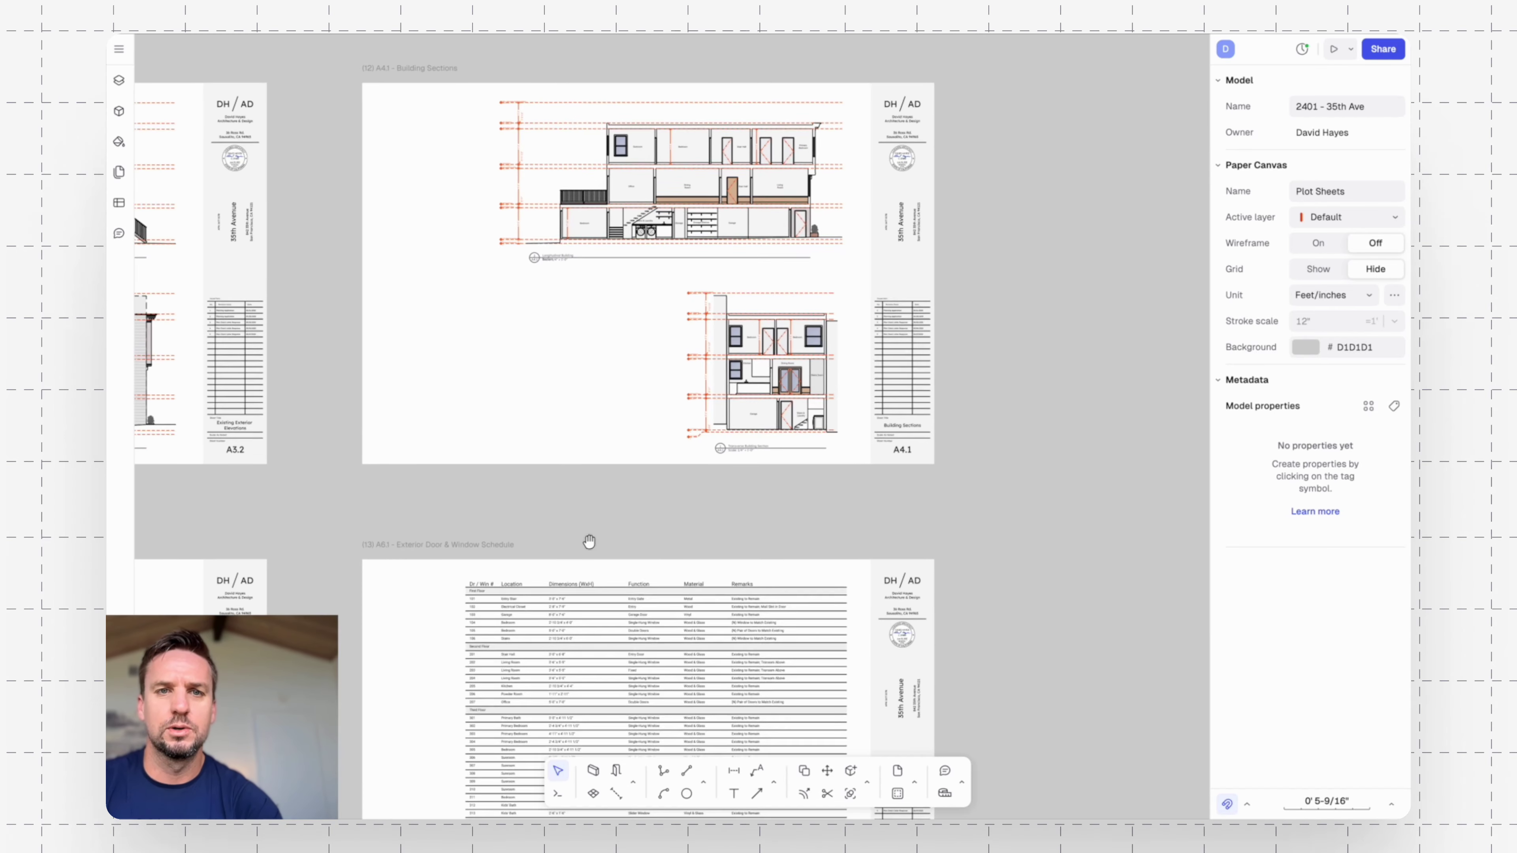
# Zoom into the longitudinal section on A4.1, pan across it, then zoom back out.
pyautogui.keyDown('ctrl'); pyautogui.scroll(2, 589, 111); pyautogui.keyUp('ctrl')
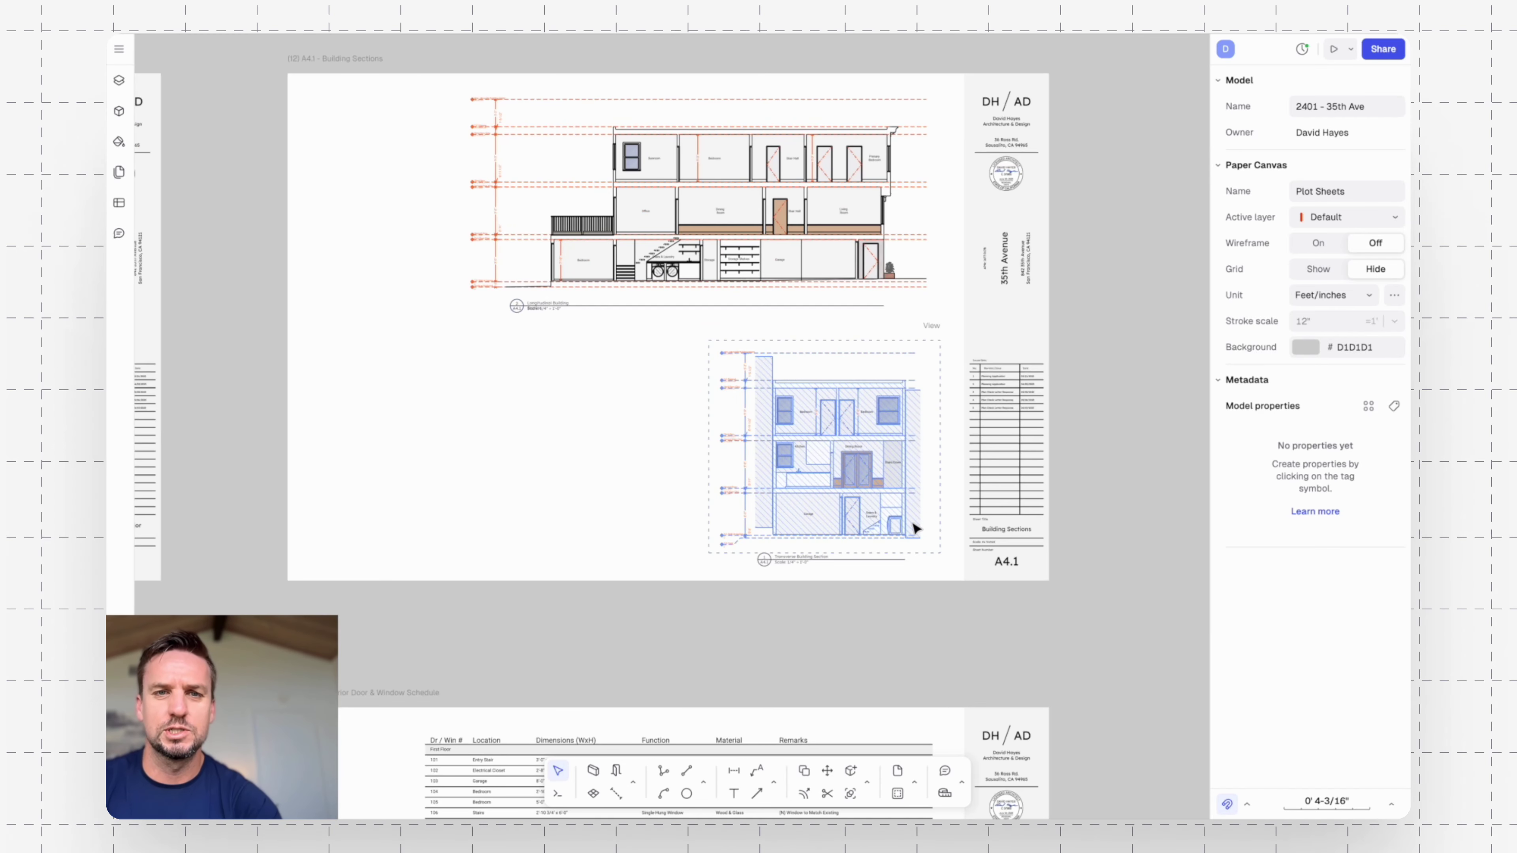
pyautogui.keyDown('ctrl'); pyautogui.scroll(4, 657, 251); pyautogui.keyUp('ctrl')
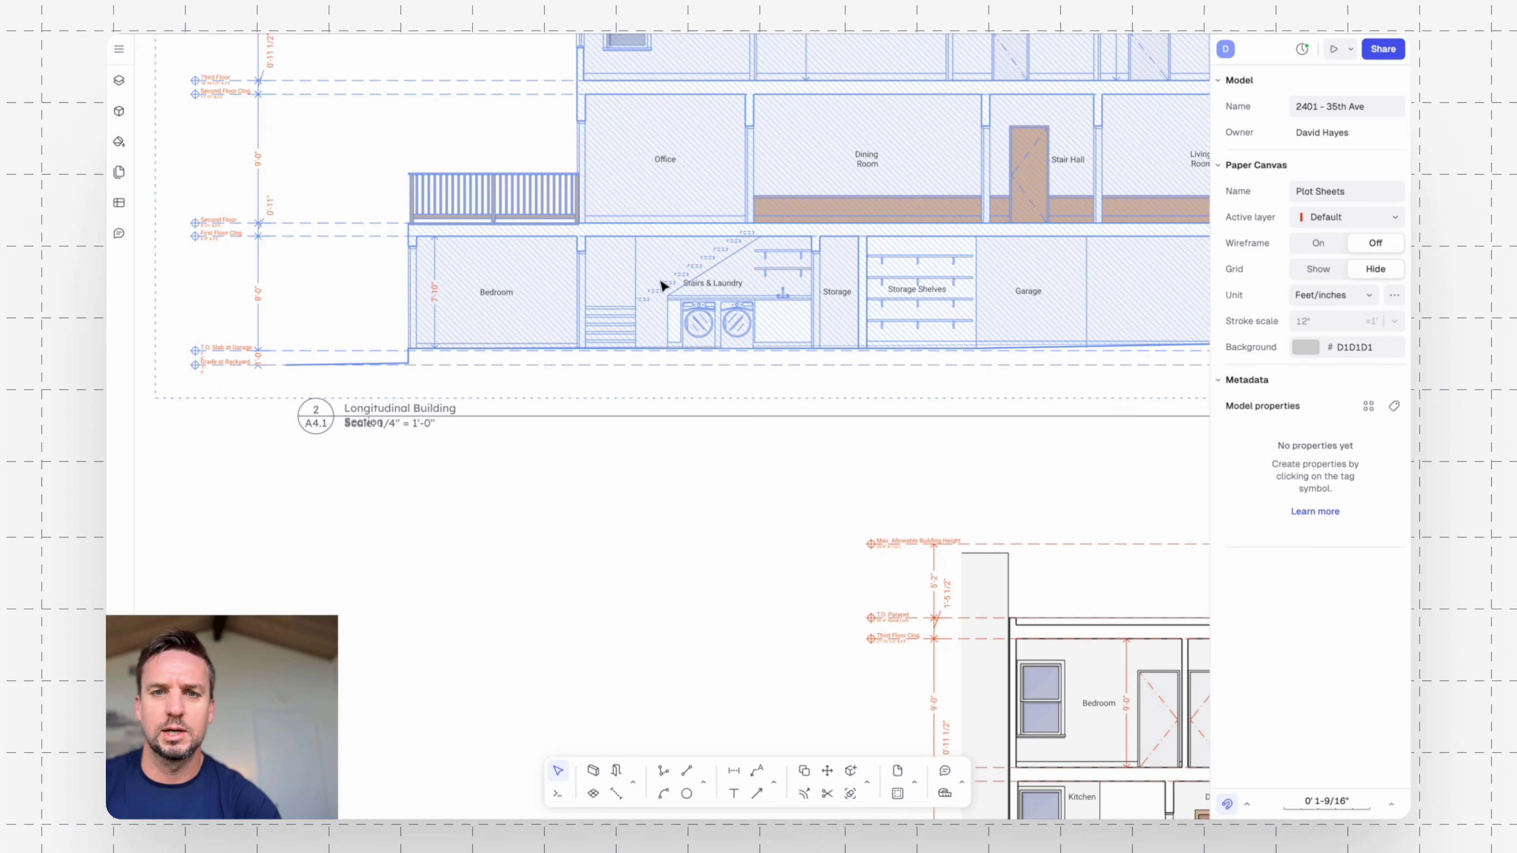
pyautogui.moveTo(887, 430)
pyautogui.mouseDown(button='middle')
pyautogui.moveTo(799, 498)
pyautogui.moveTo(737, 484)
pyautogui.mouseUp(button='middle')
pyautogui.scroll(-5, 546, 436)
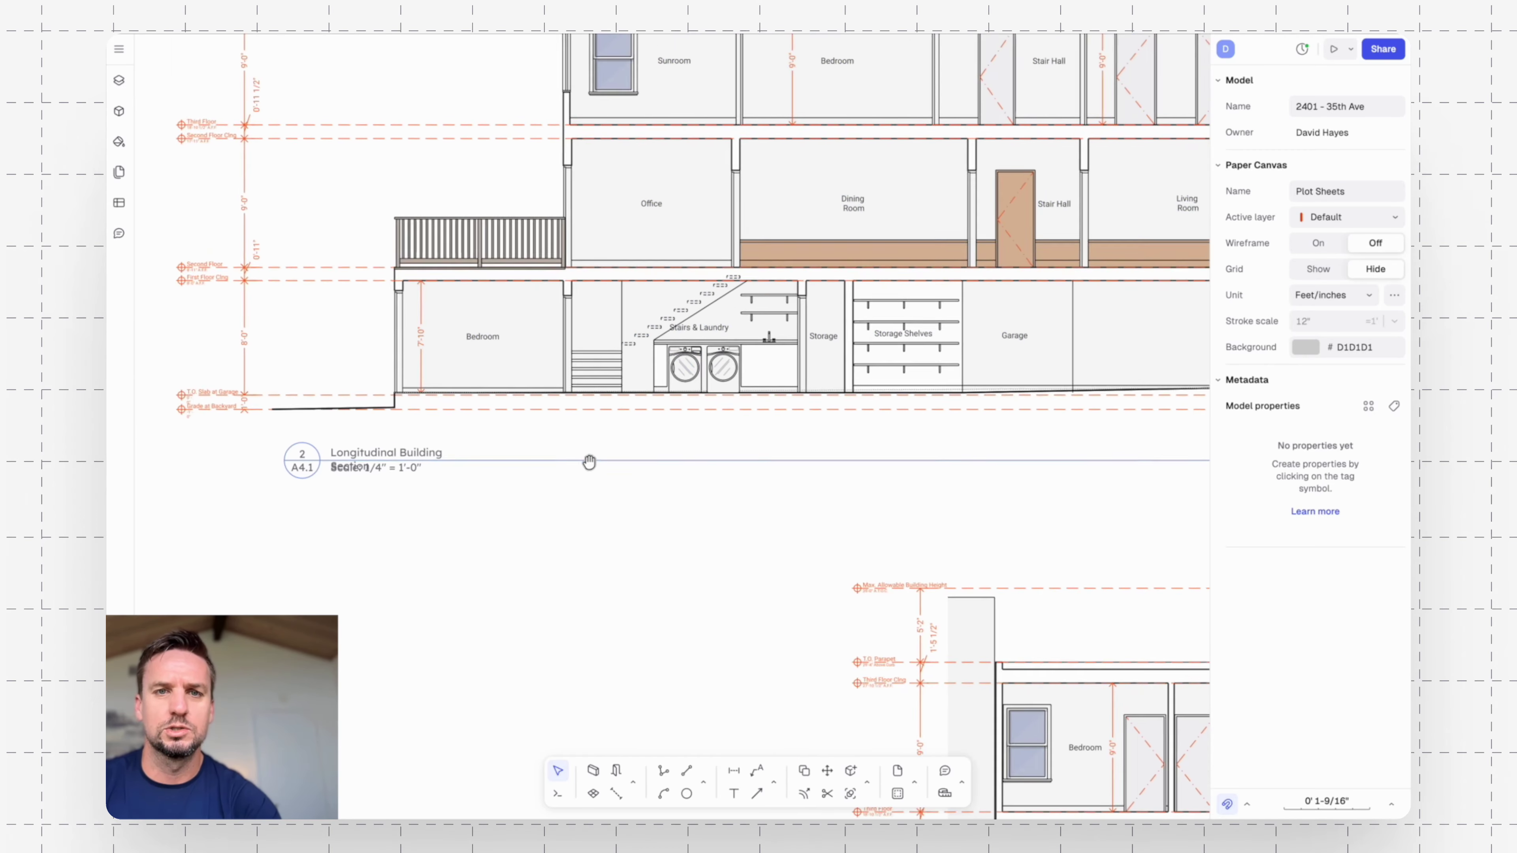
pyautogui.scroll(-3, 776, 394)
pyautogui.scroll(-3, 771, 392)
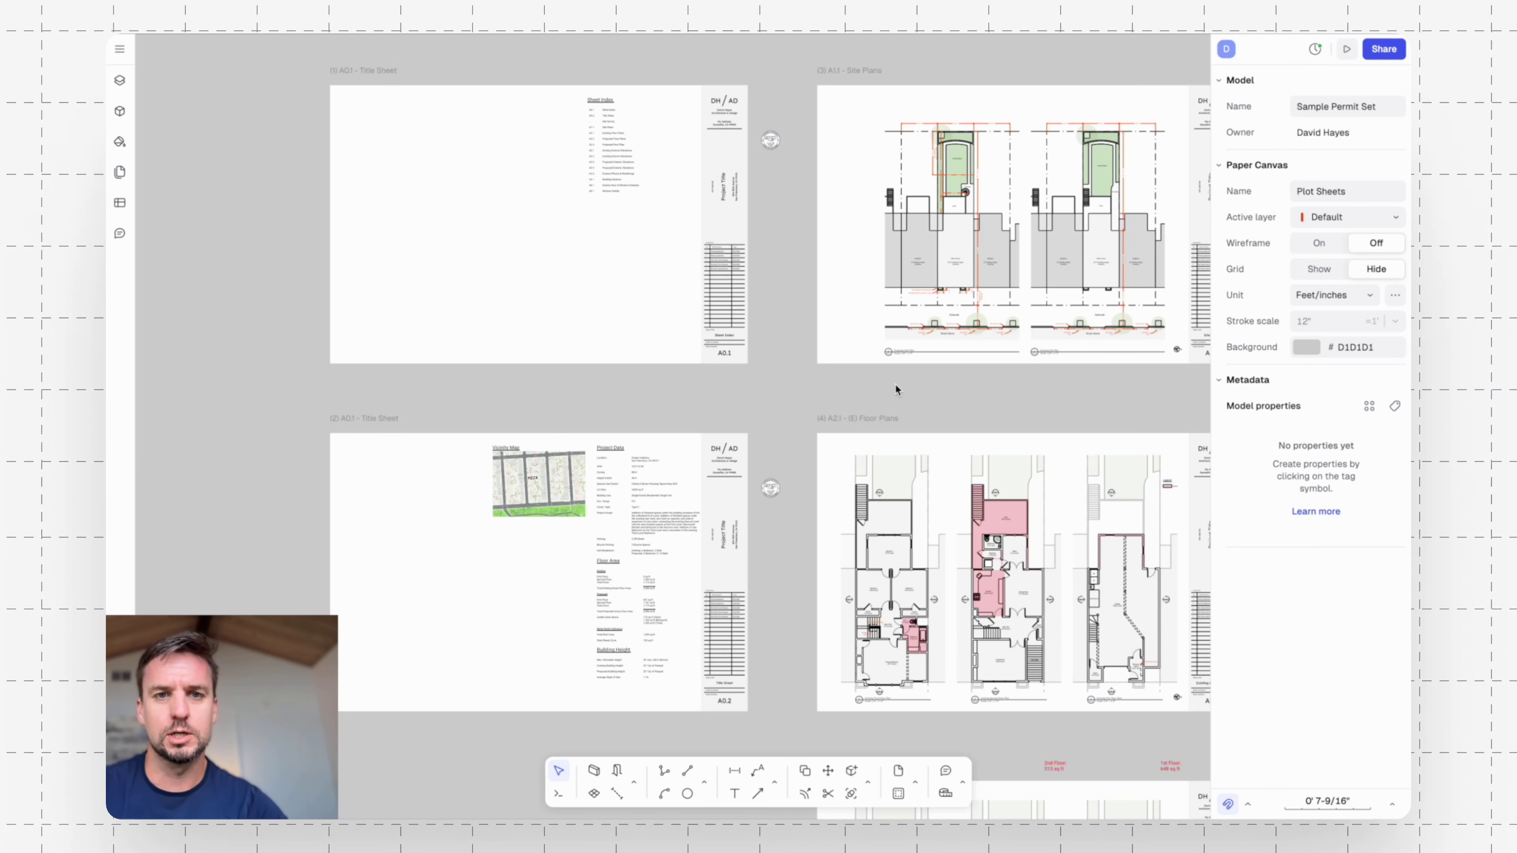
# In the Sample Permit Set, fit the A0.1 Sheet Index sheet to the canvas.
pyautogui.moveTo(425, 360); pyautogui.dragTo(501, 337, button='middle')
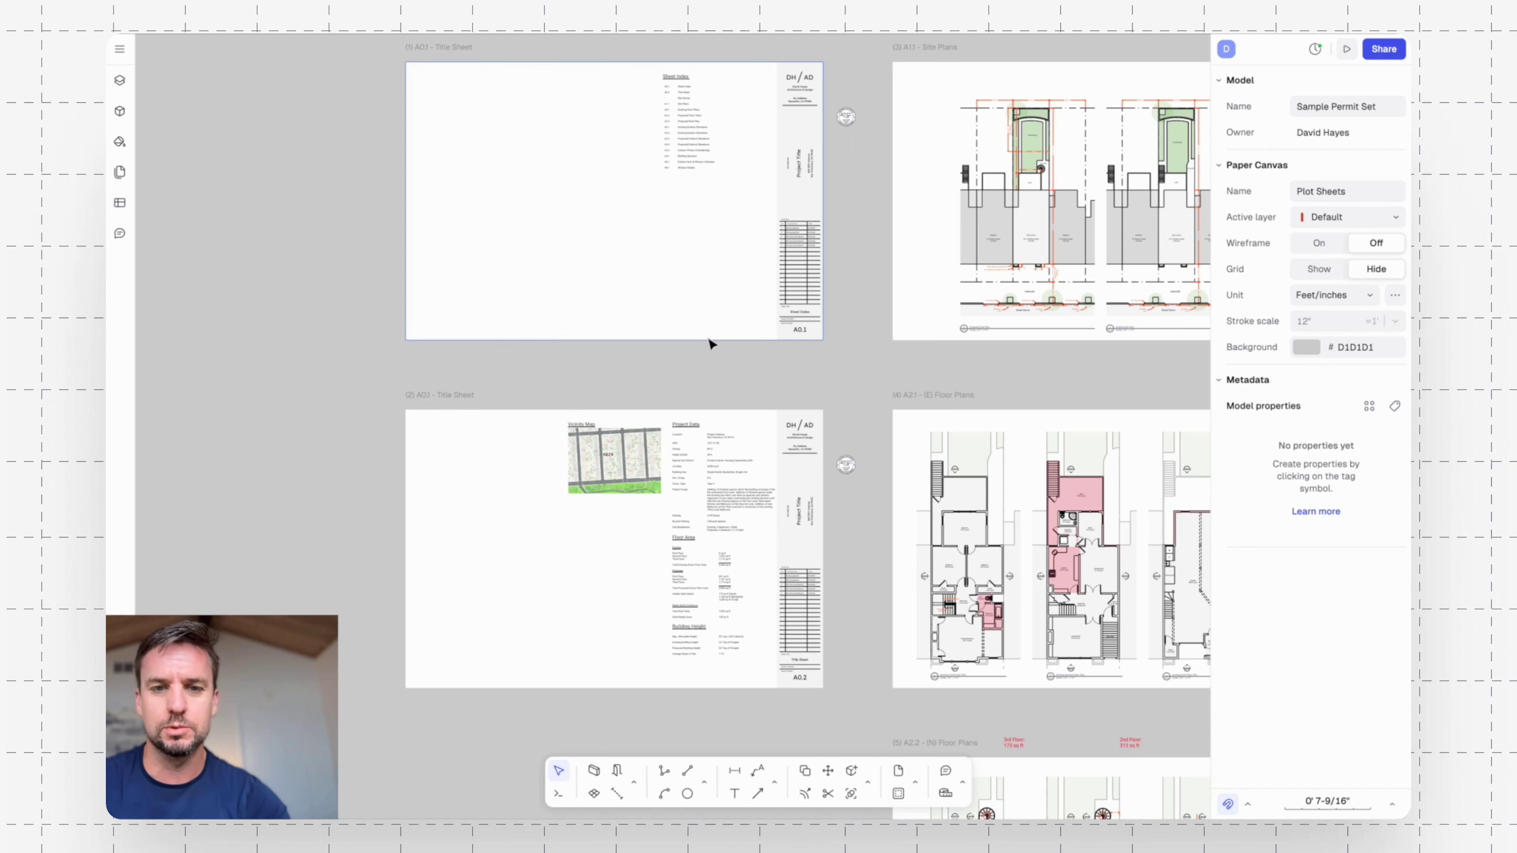
pyautogui.doubleClick(531, 111)
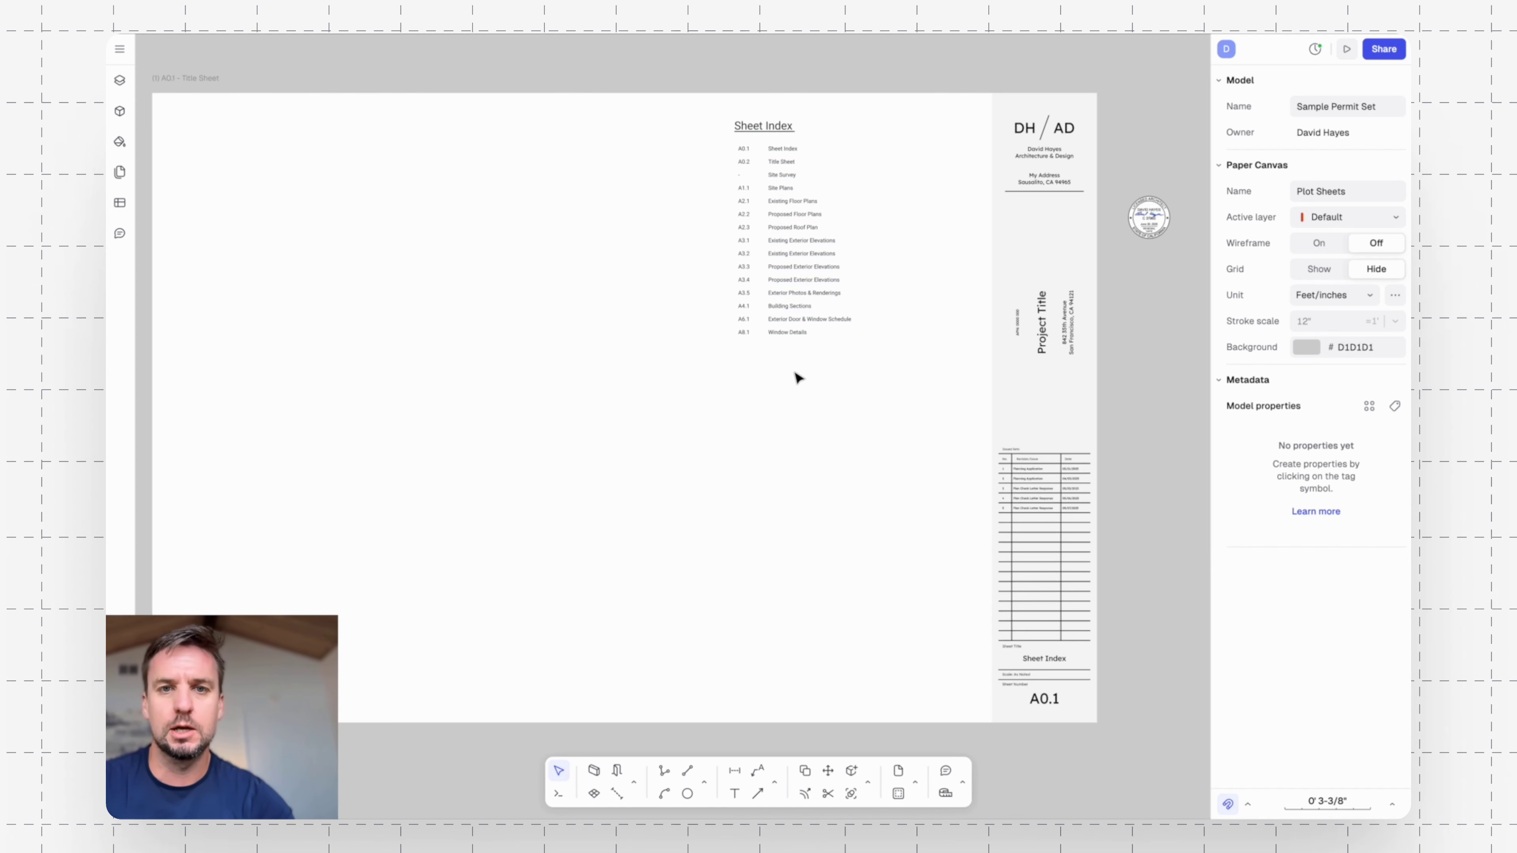
# Pan and zoom onto the vicinity map and Project Data on sheet A0.2.
pyautogui.moveTo(720, 510); pyautogui.dragTo(684, 245, button='middle')
pyautogui.scroll(-4, 684, 246)
pyautogui.moveTo(695, 419); pyautogui.dragTo(684, 183, button='middle')
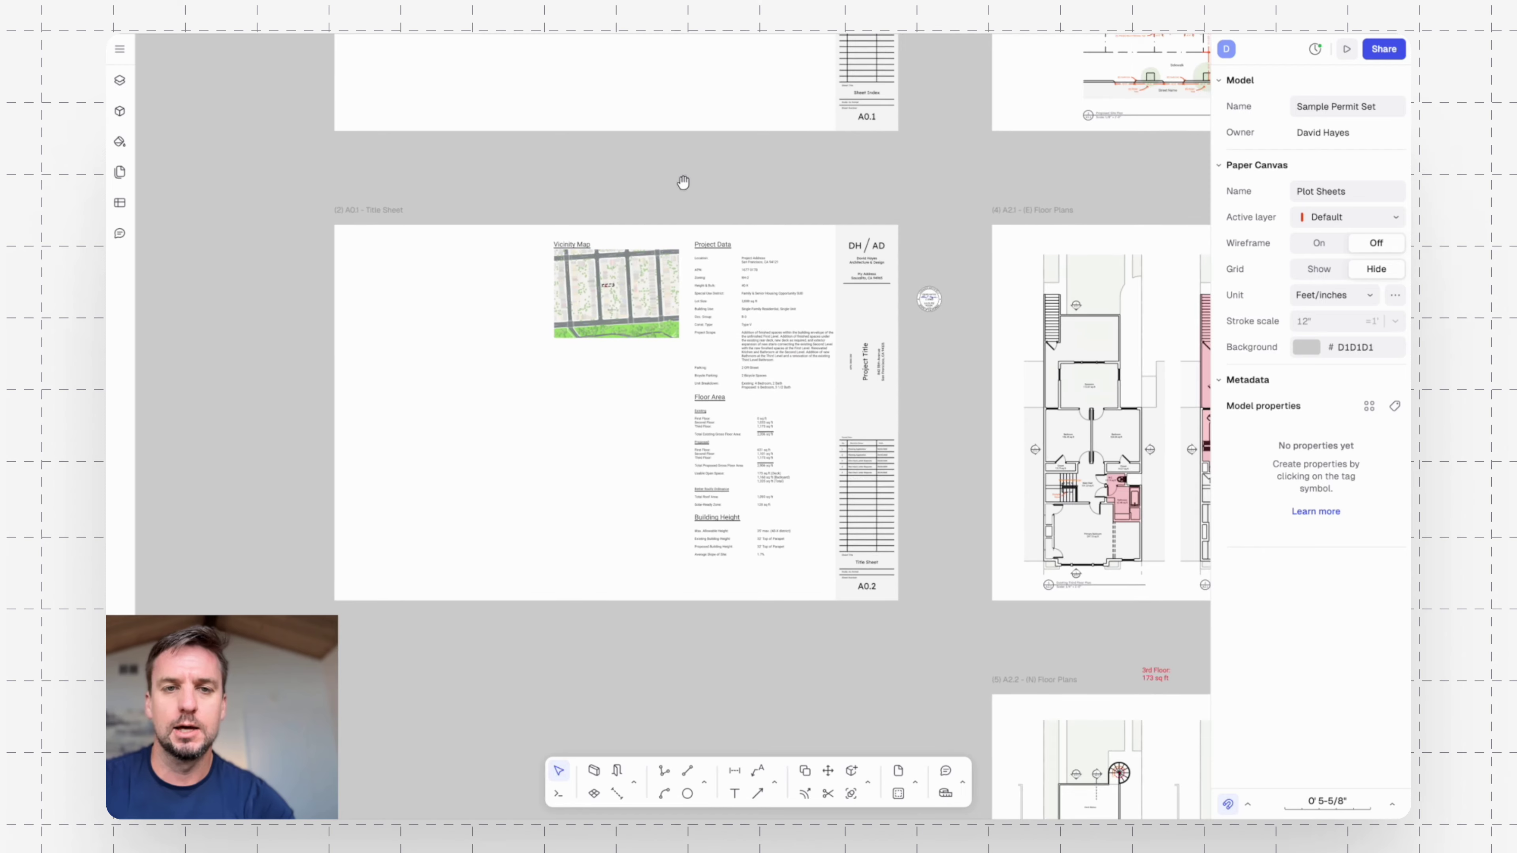
pyautogui.scroll(5, 641, 305)
pyautogui.moveTo(583, 273); pyautogui.dragTo(634, 212, button='middle')
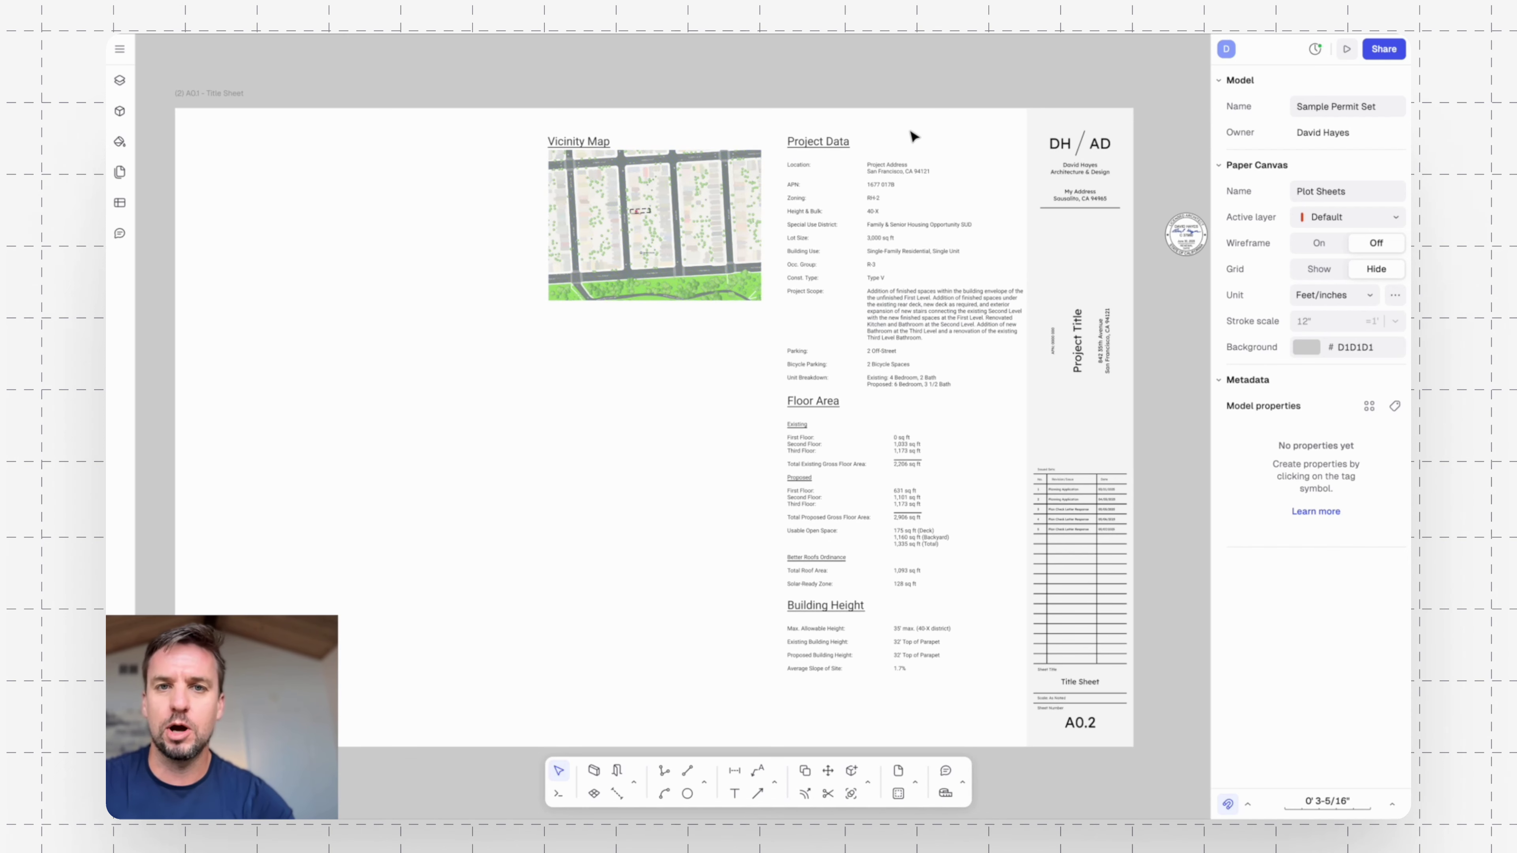
pyautogui.scroll(5, 920, 181)
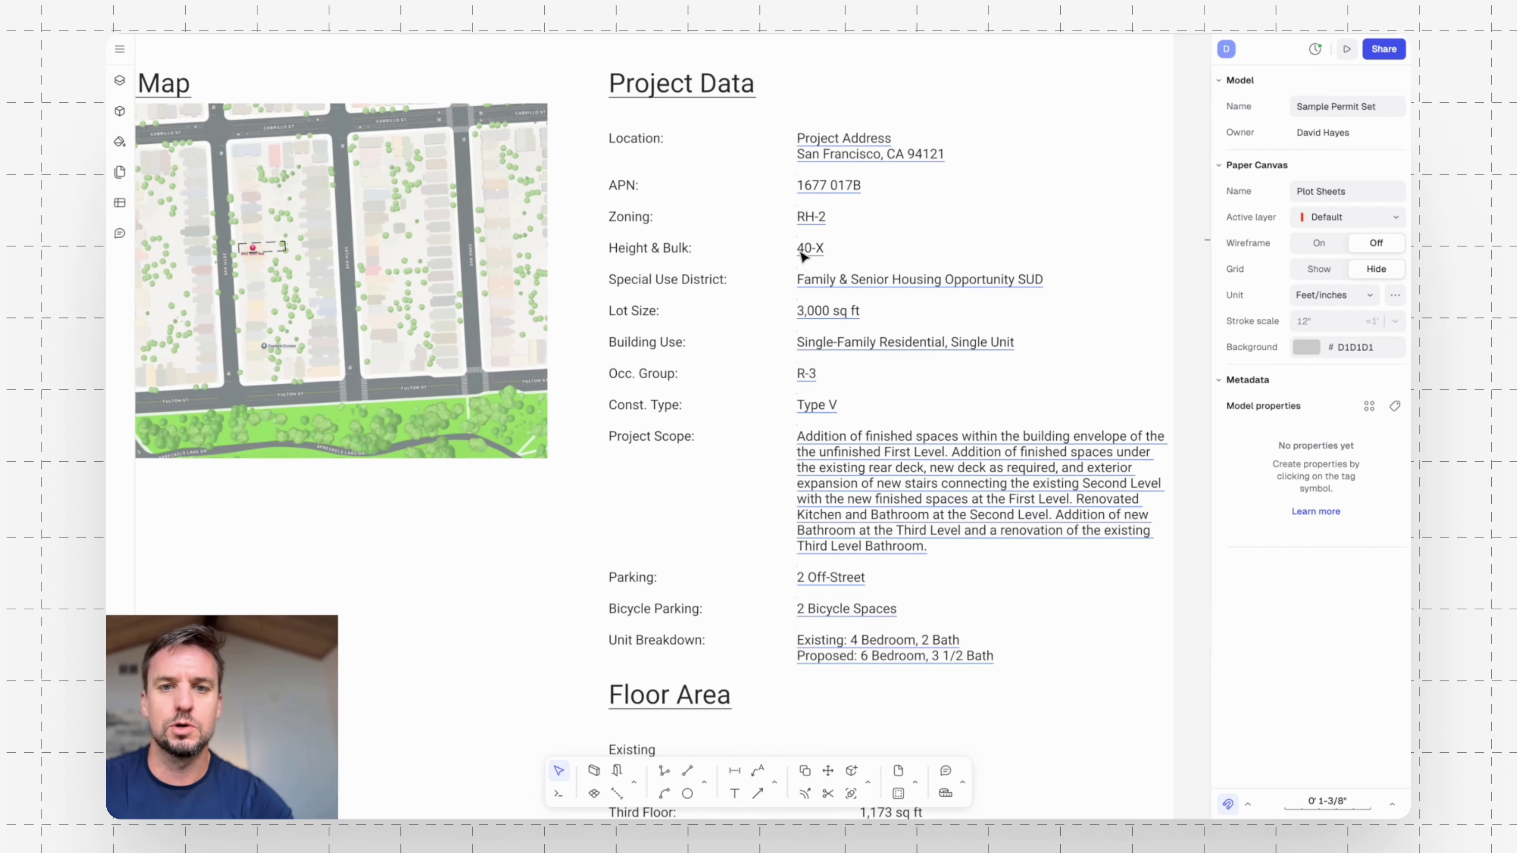
# Review the Floor Area and Building Height figures, then return to the vicinity map.
pyautogui.moveTo(1064, 402); pyautogui.dragTo(961, 234, button='middle')
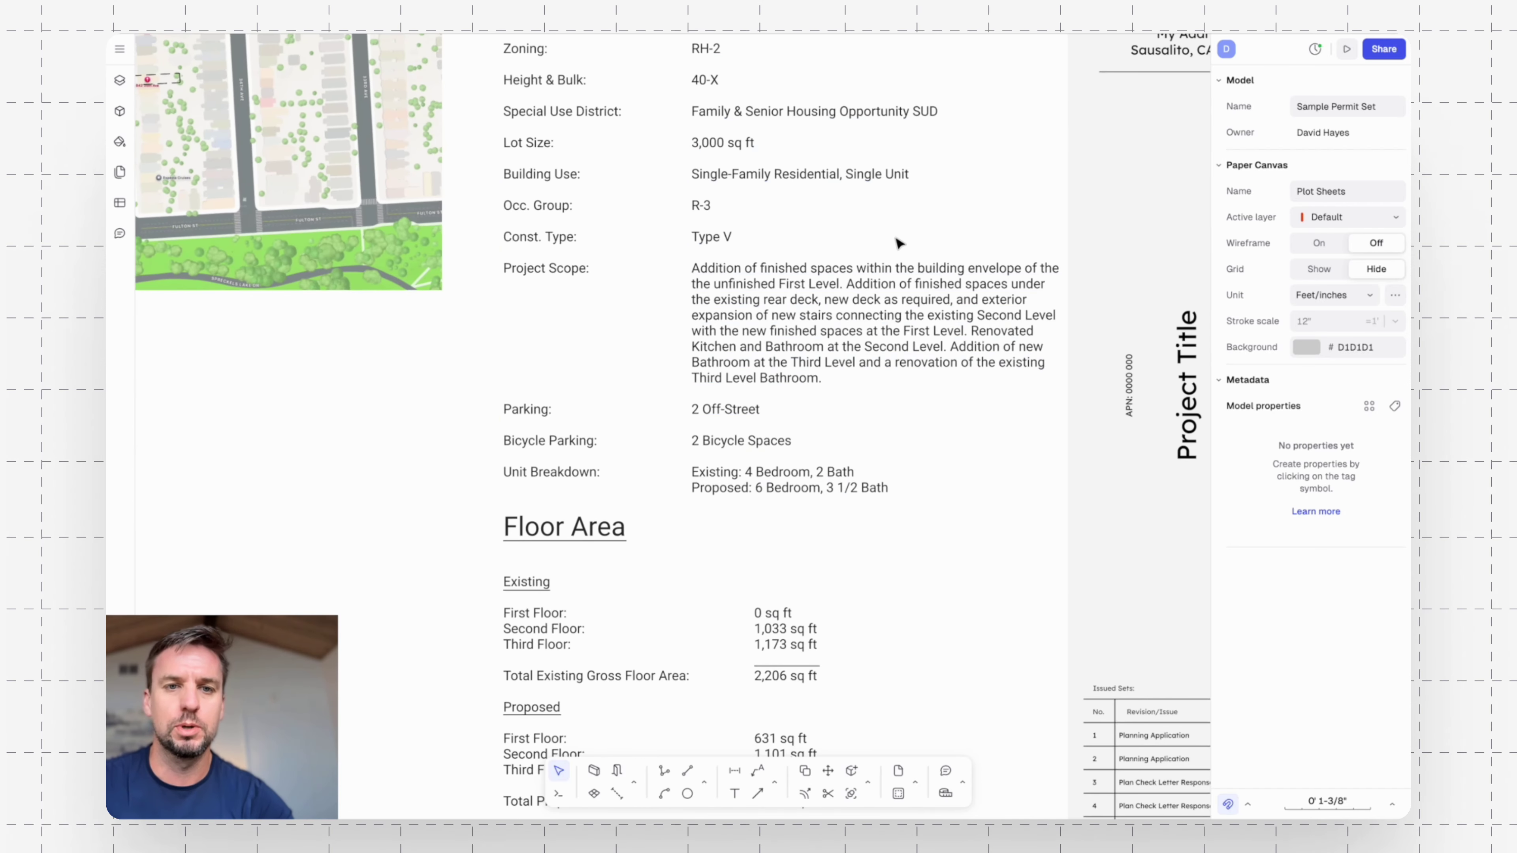
pyautogui.moveTo(1013, 491); pyautogui.dragTo(1030, 349, button='middle')
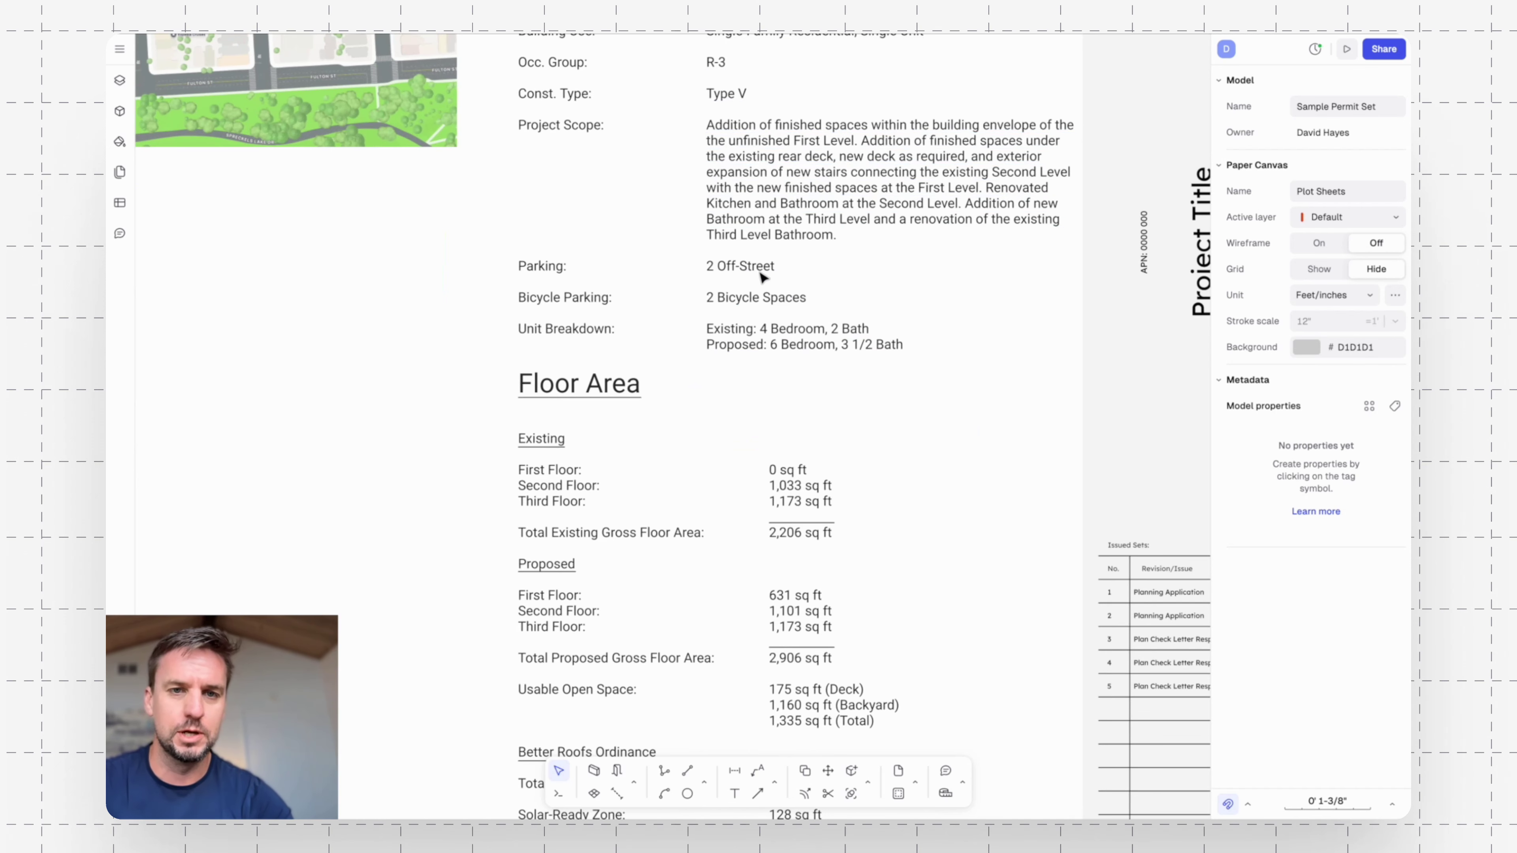
pyautogui.scroll(-3, 859, 314)
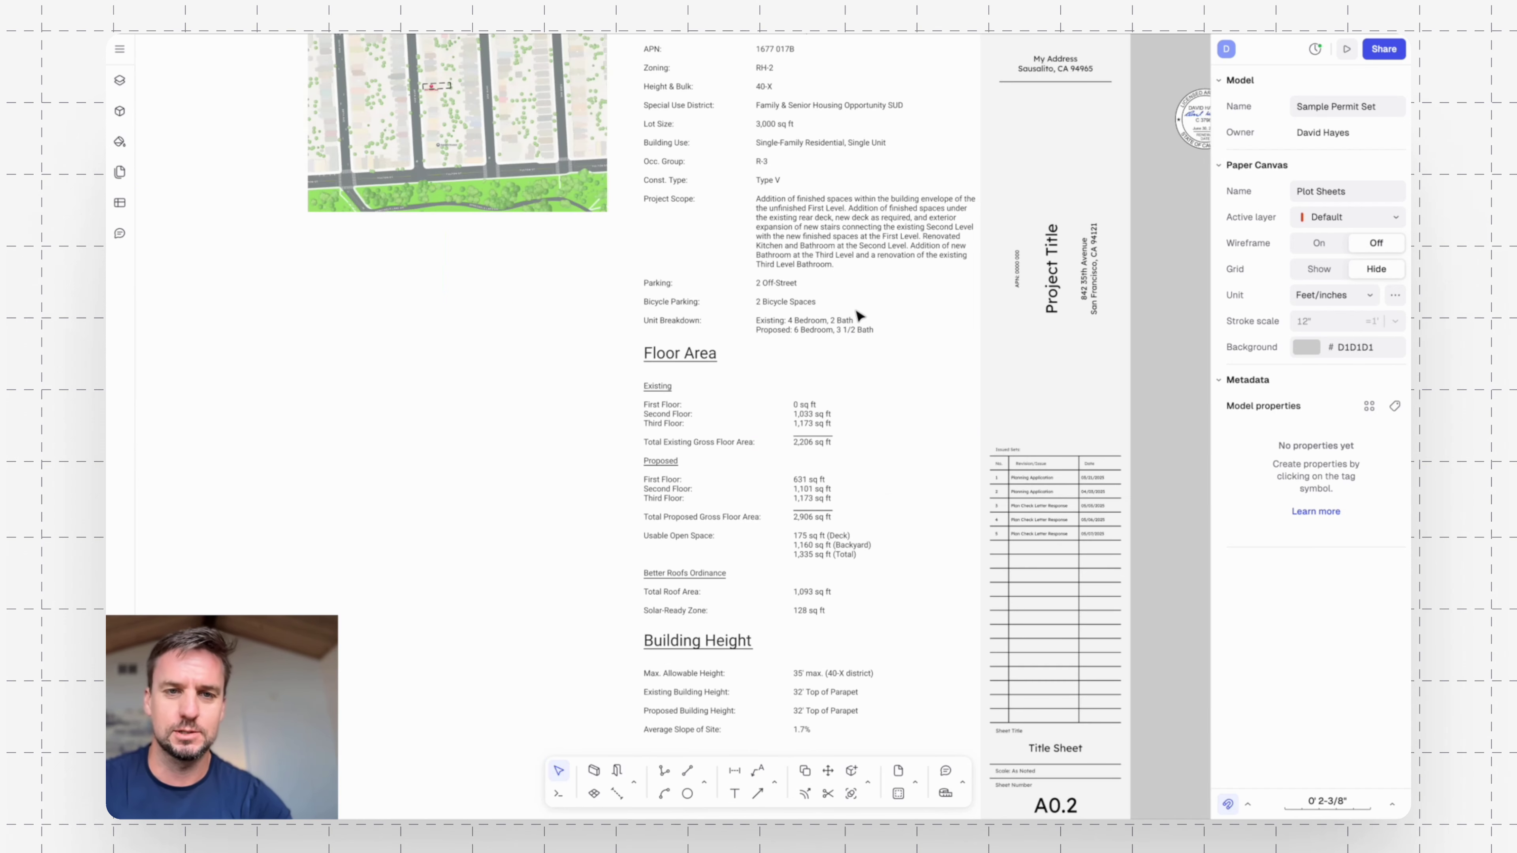
pyautogui.scroll(-2, 935, 338)
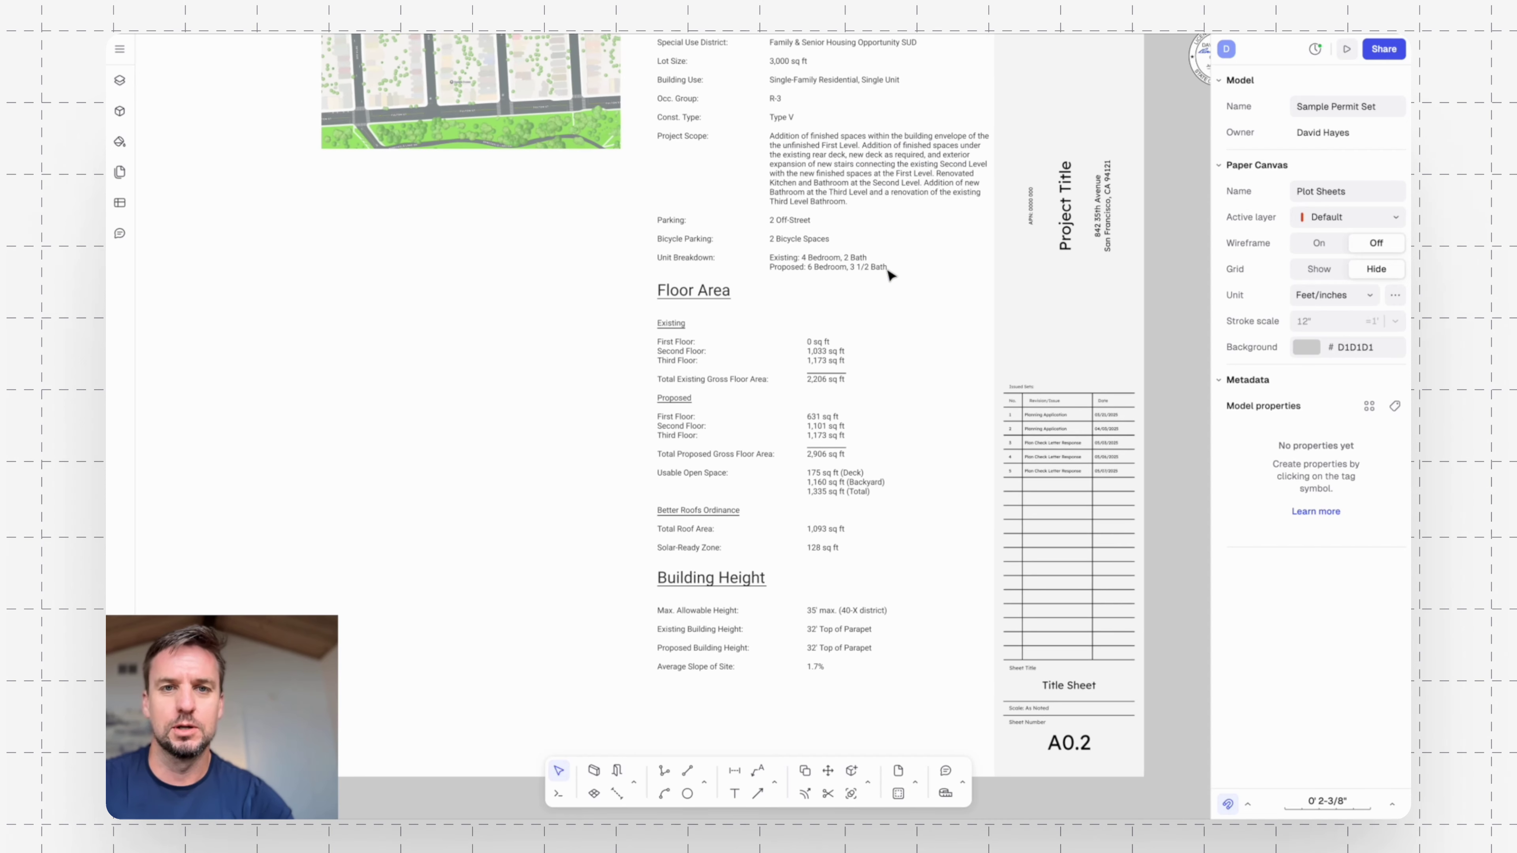
pyautogui.scroll(-2, 925, 341)
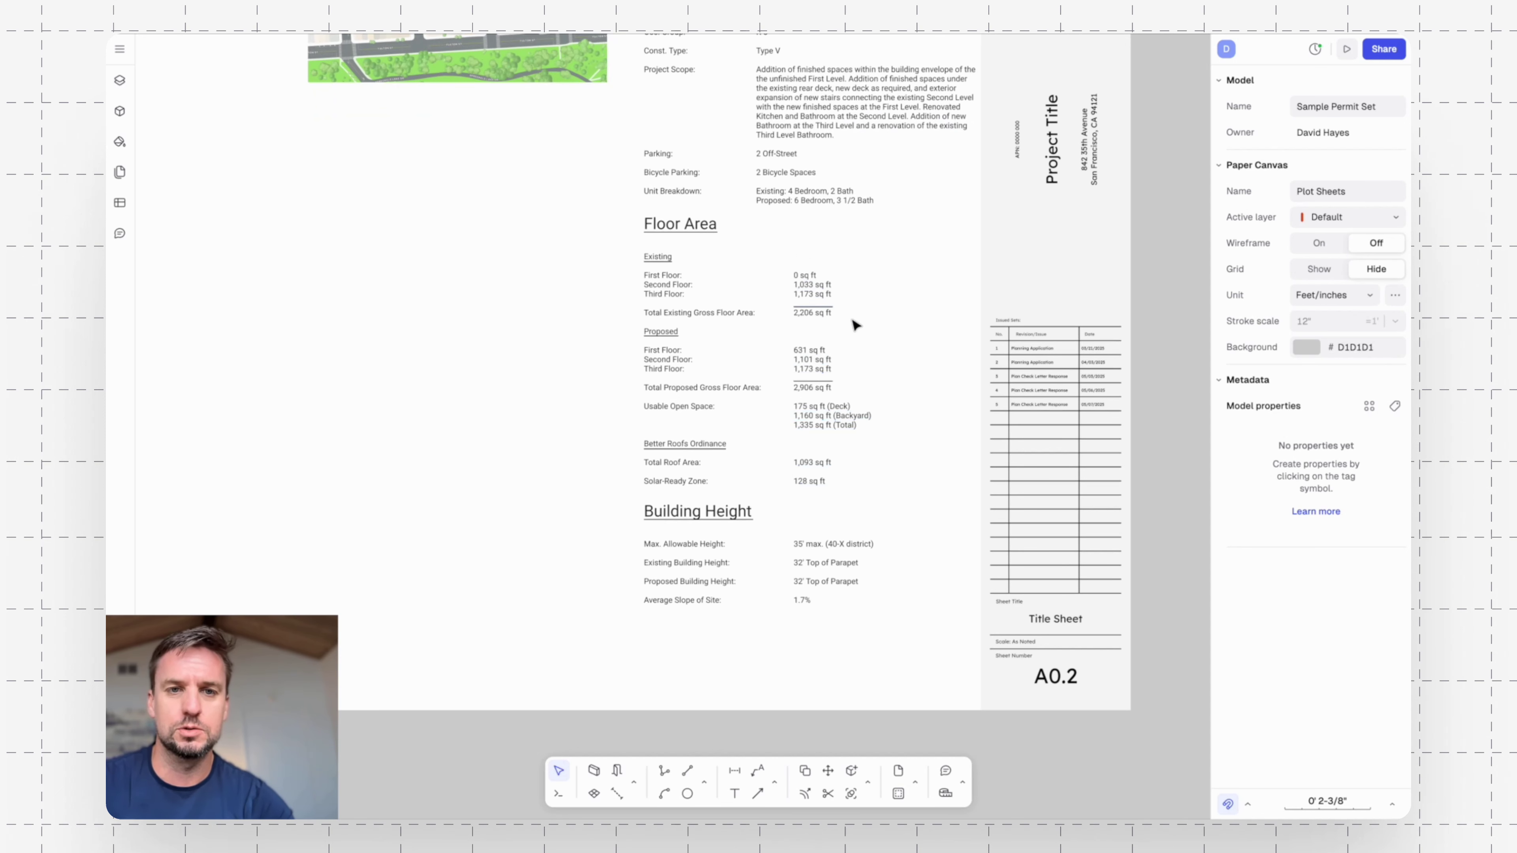
pyautogui.scroll(-3, 910, 375)
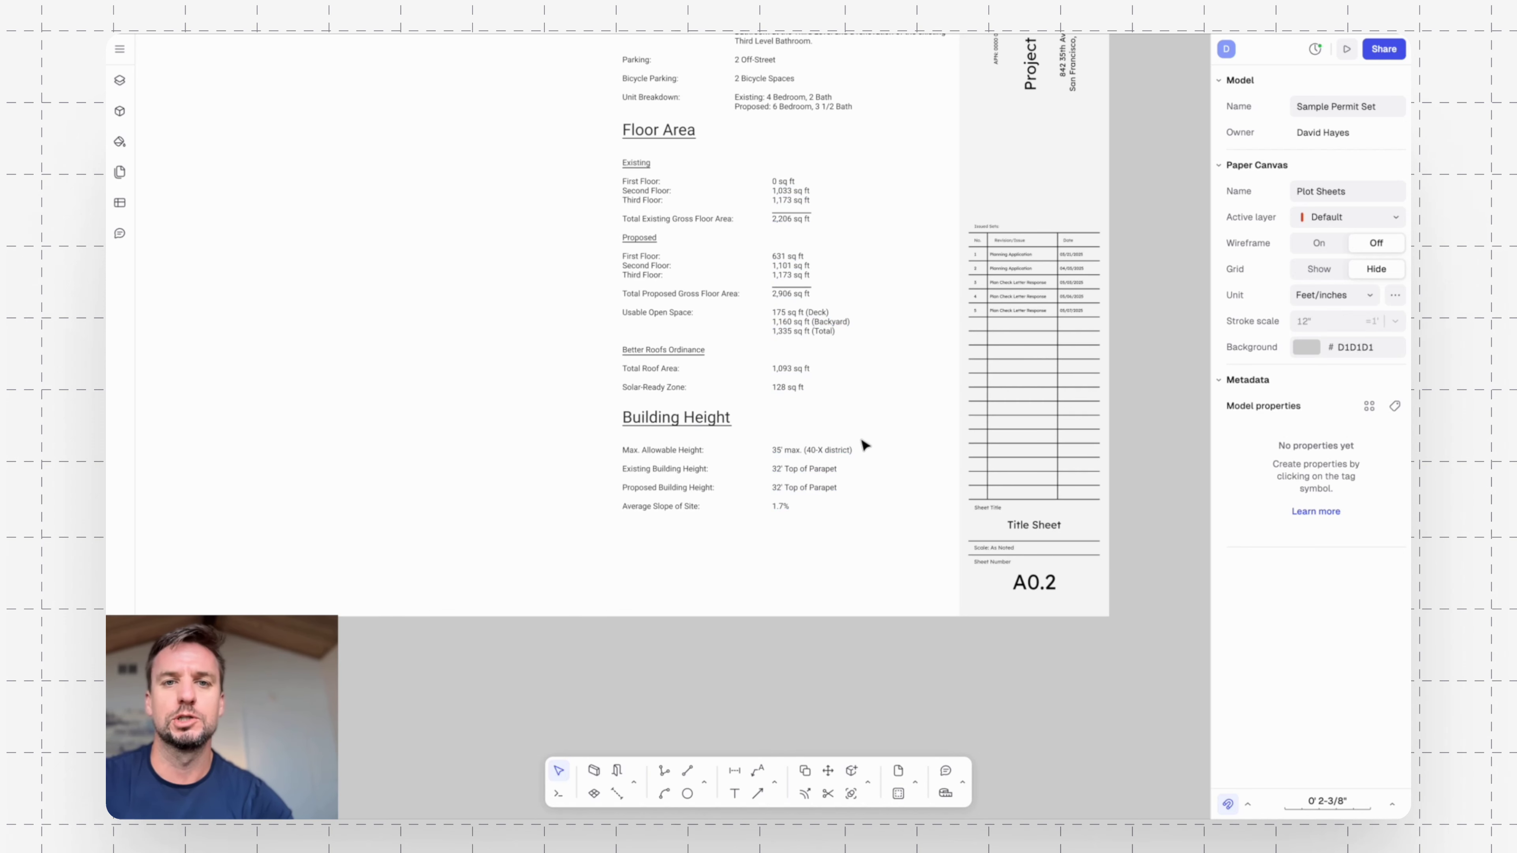
pyautogui.scroll(10, 864, 445)
pyautogui.hscroll(-4, 456, 560)
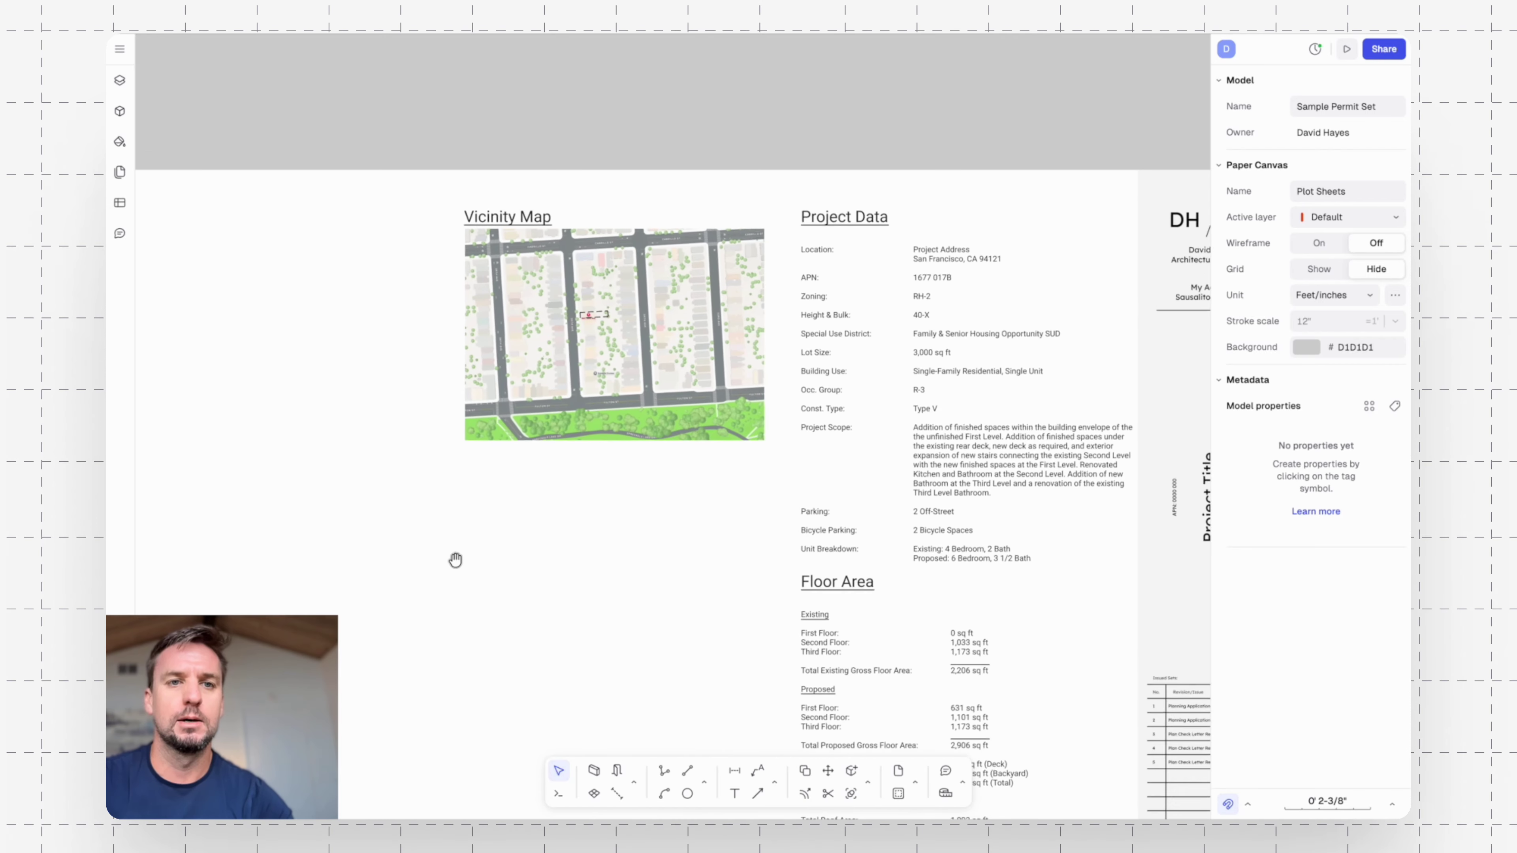
pyautogui.keyDown('ctrl'); pyautogui.scroll(3, 464, 484); pyautogui.keyUp('ctrl')
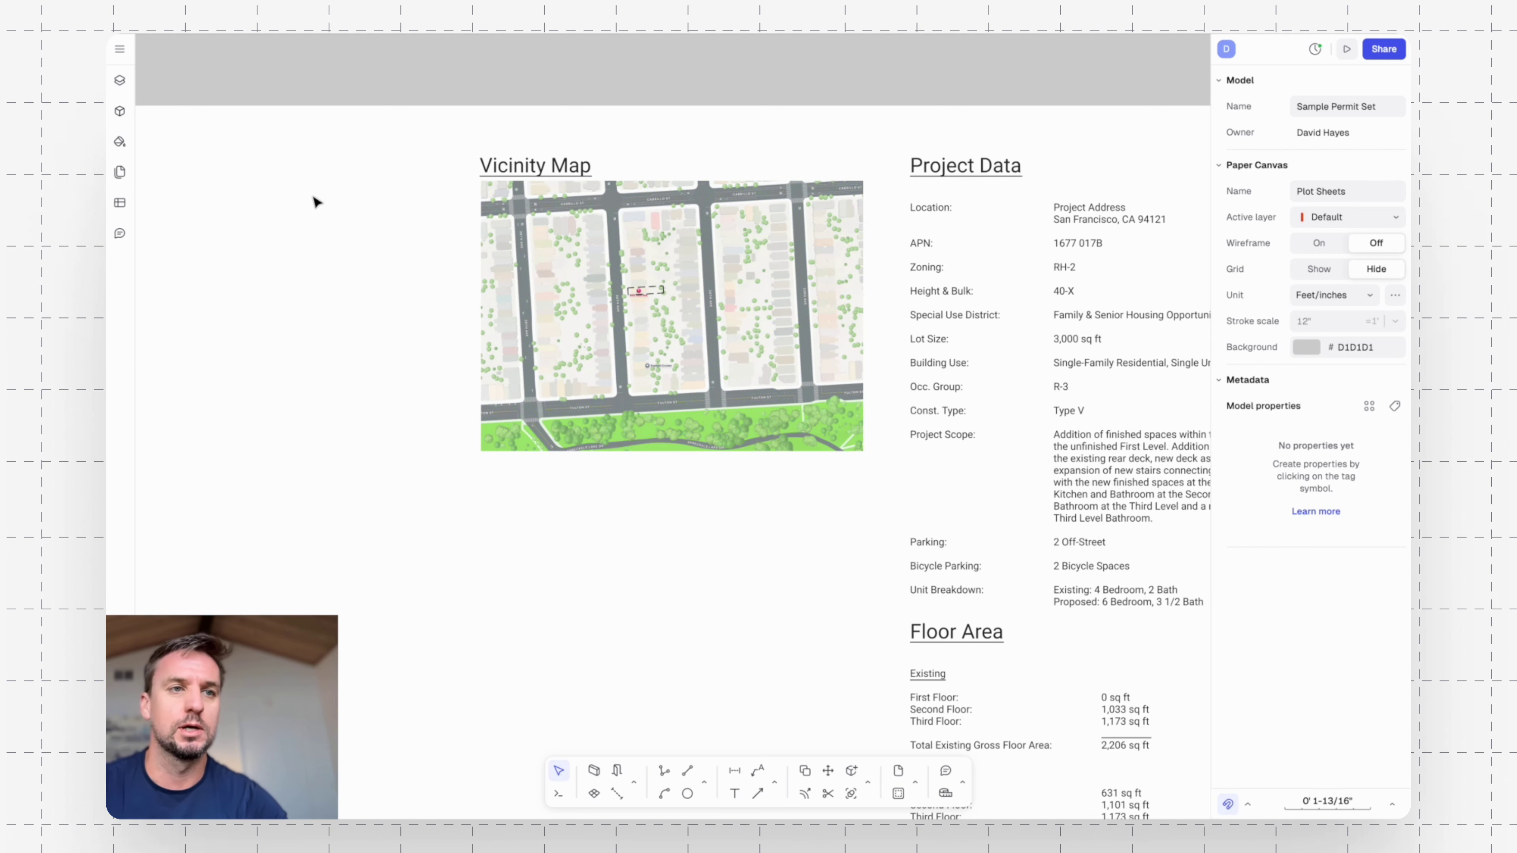
pyautogui.click(122, 50)
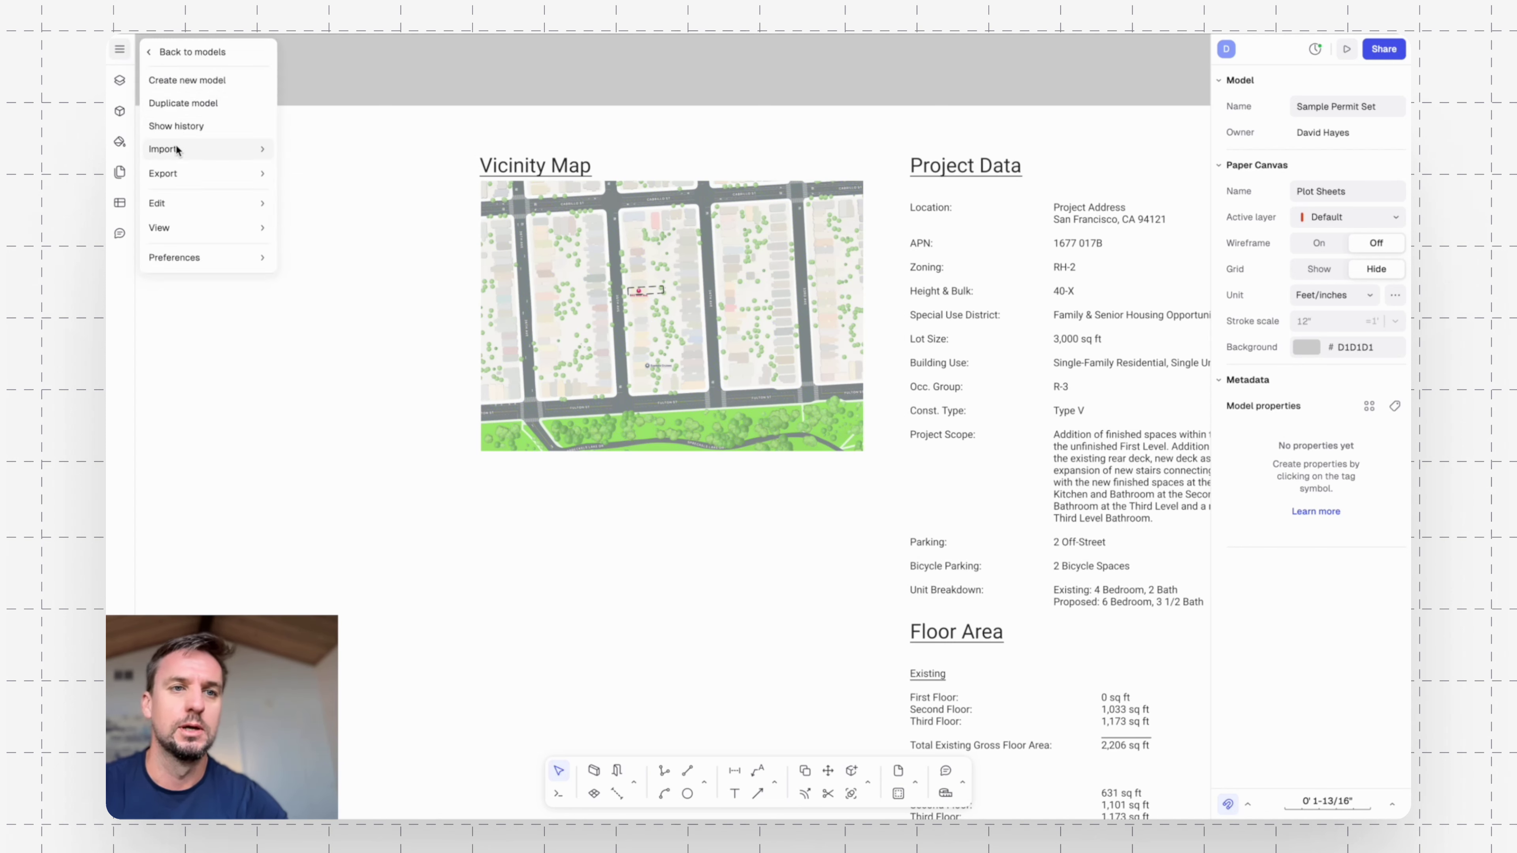
pyautogui.moveTo(237, 150)
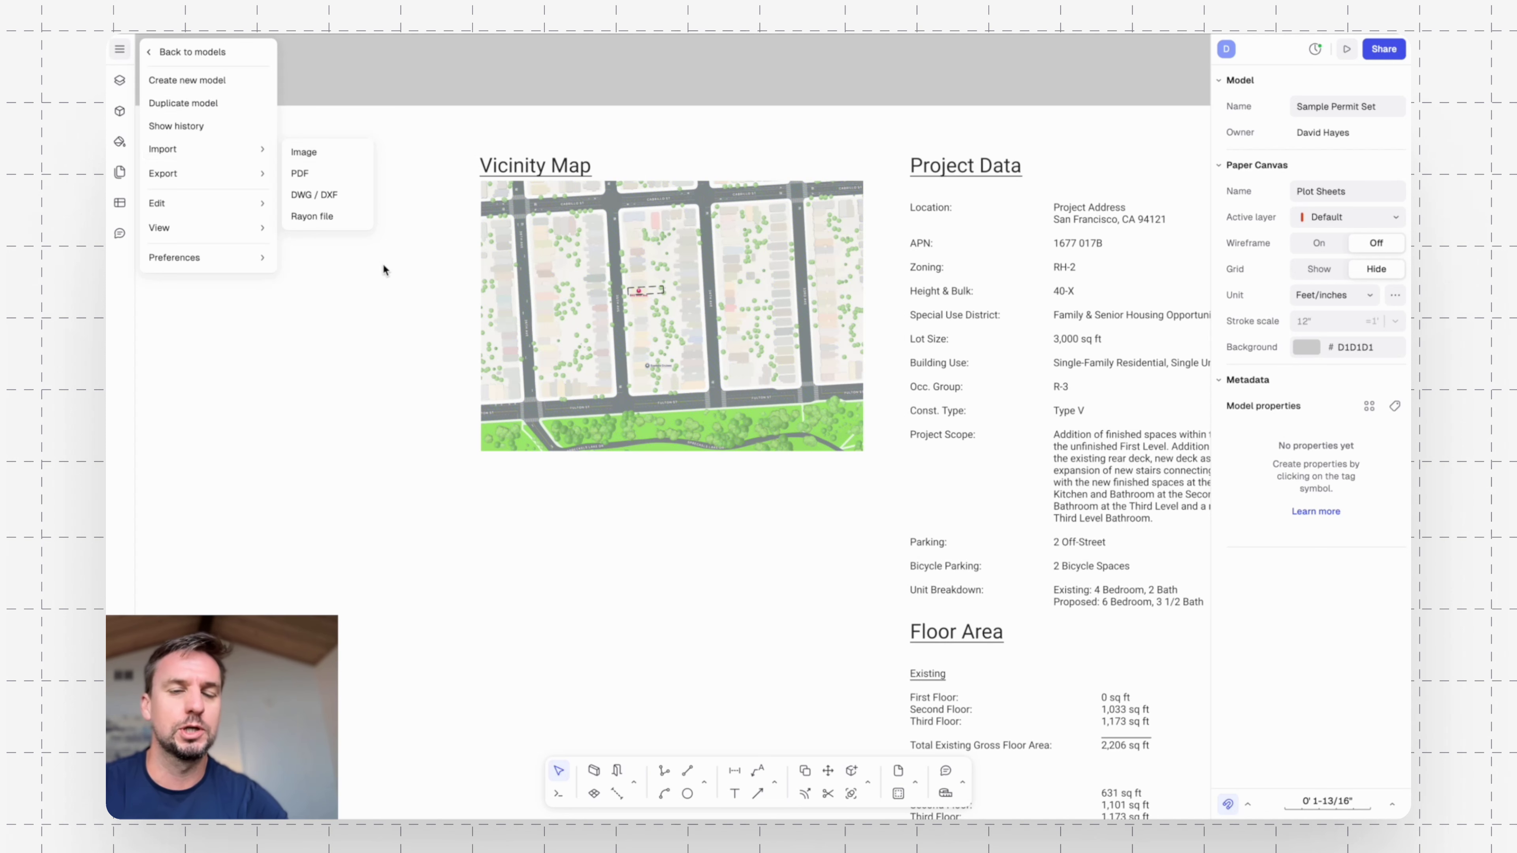
pyautogui.click(389, 280)
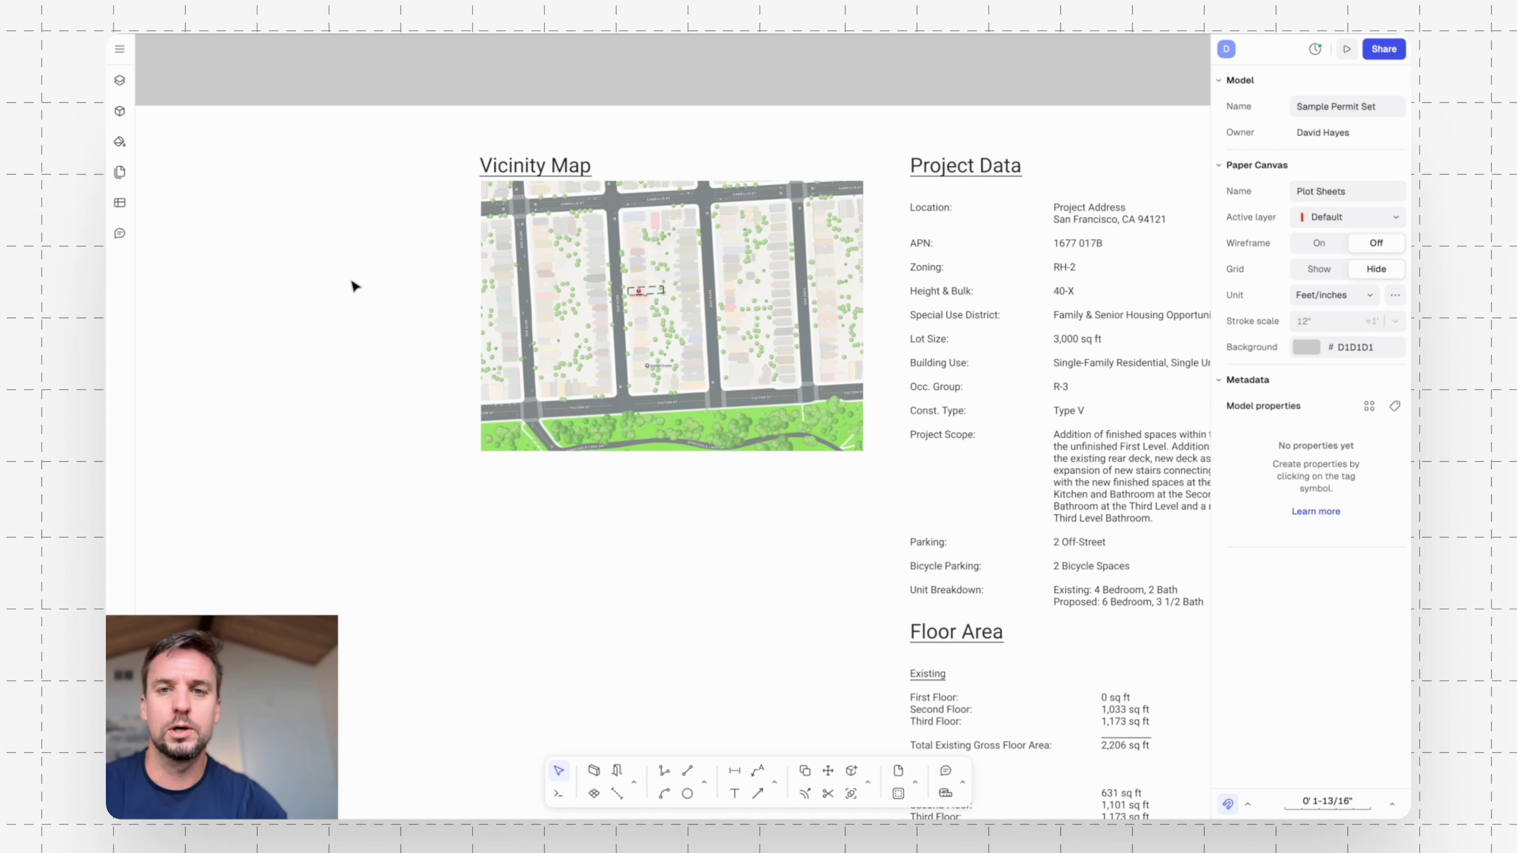
pyautogui.scroll(-3, 450, 247)
# Zoom out and centre the grid so all 14 permit-set sheets are visible.
pyautogui.scroll(-3, 333, 342)
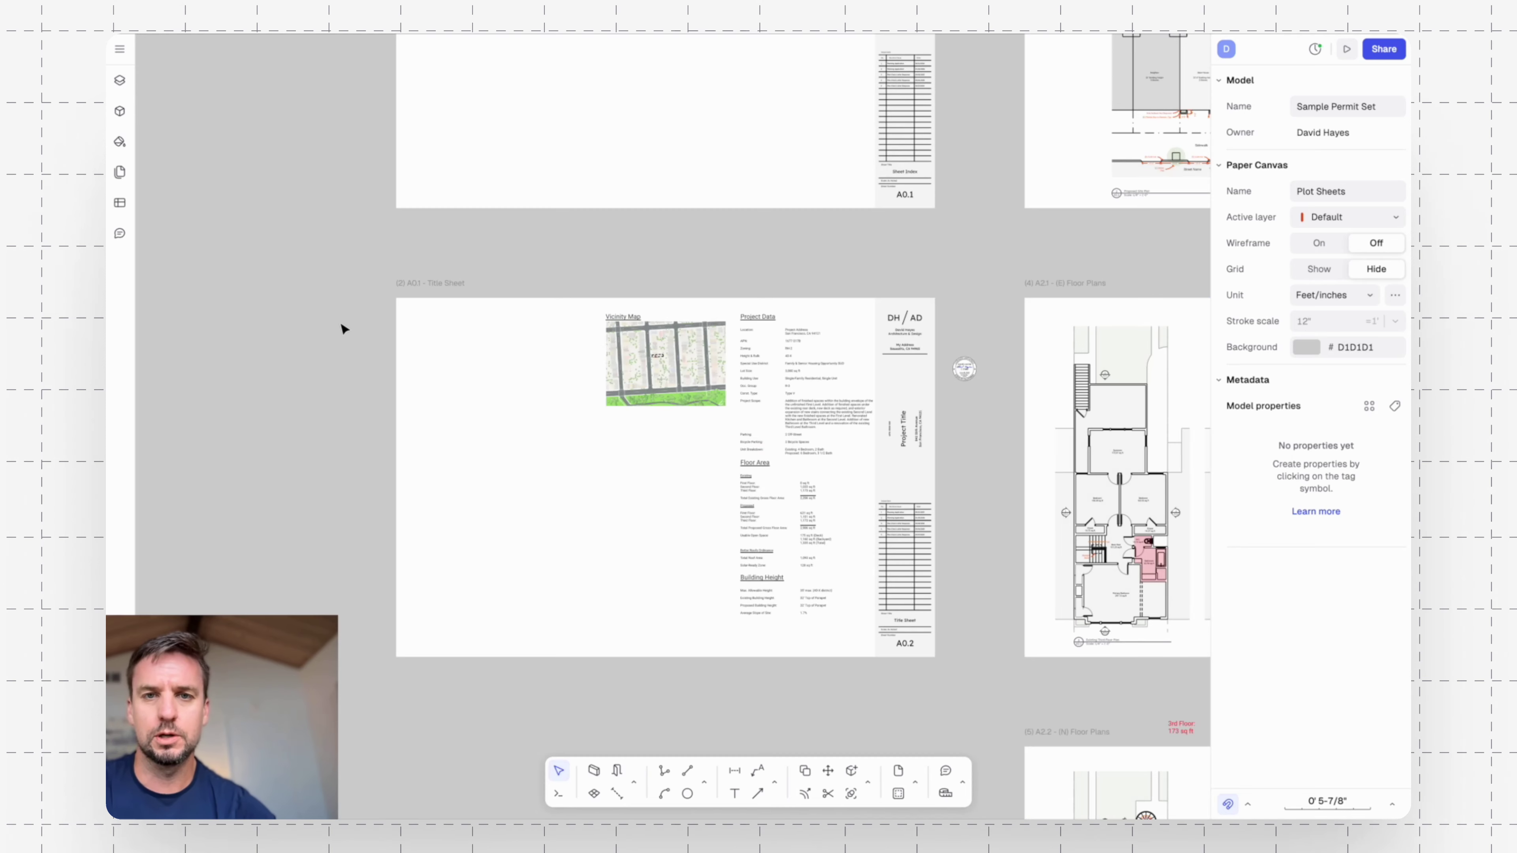
pyautogui.scroll(-3, 343, 329)
pyautogui.moveTo(643, 295); pyautogui.dragTo(434, 295)
pyautogui.scroll(-5, 433, 295)
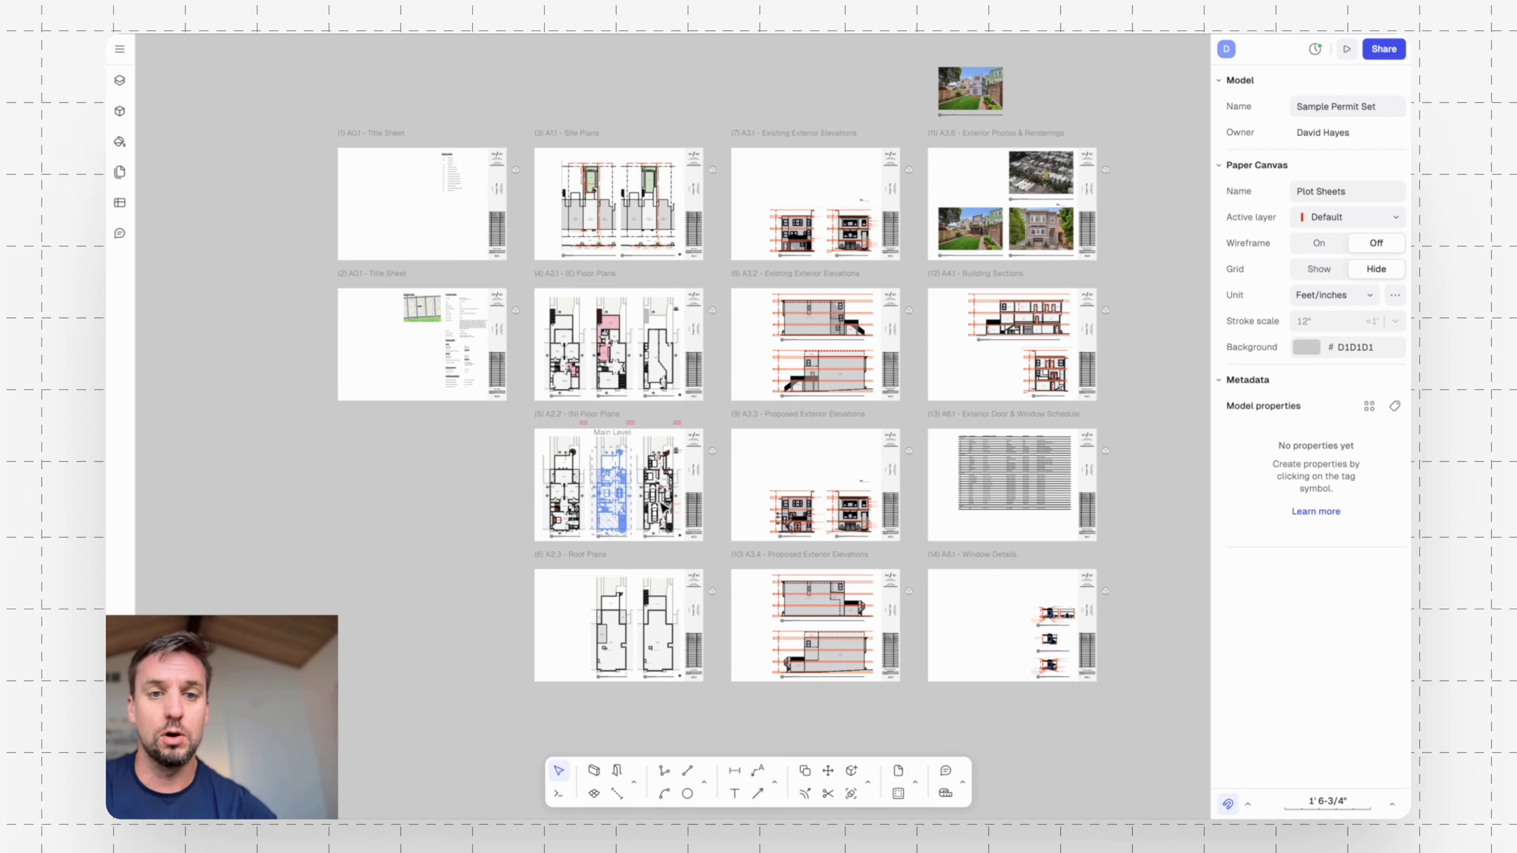
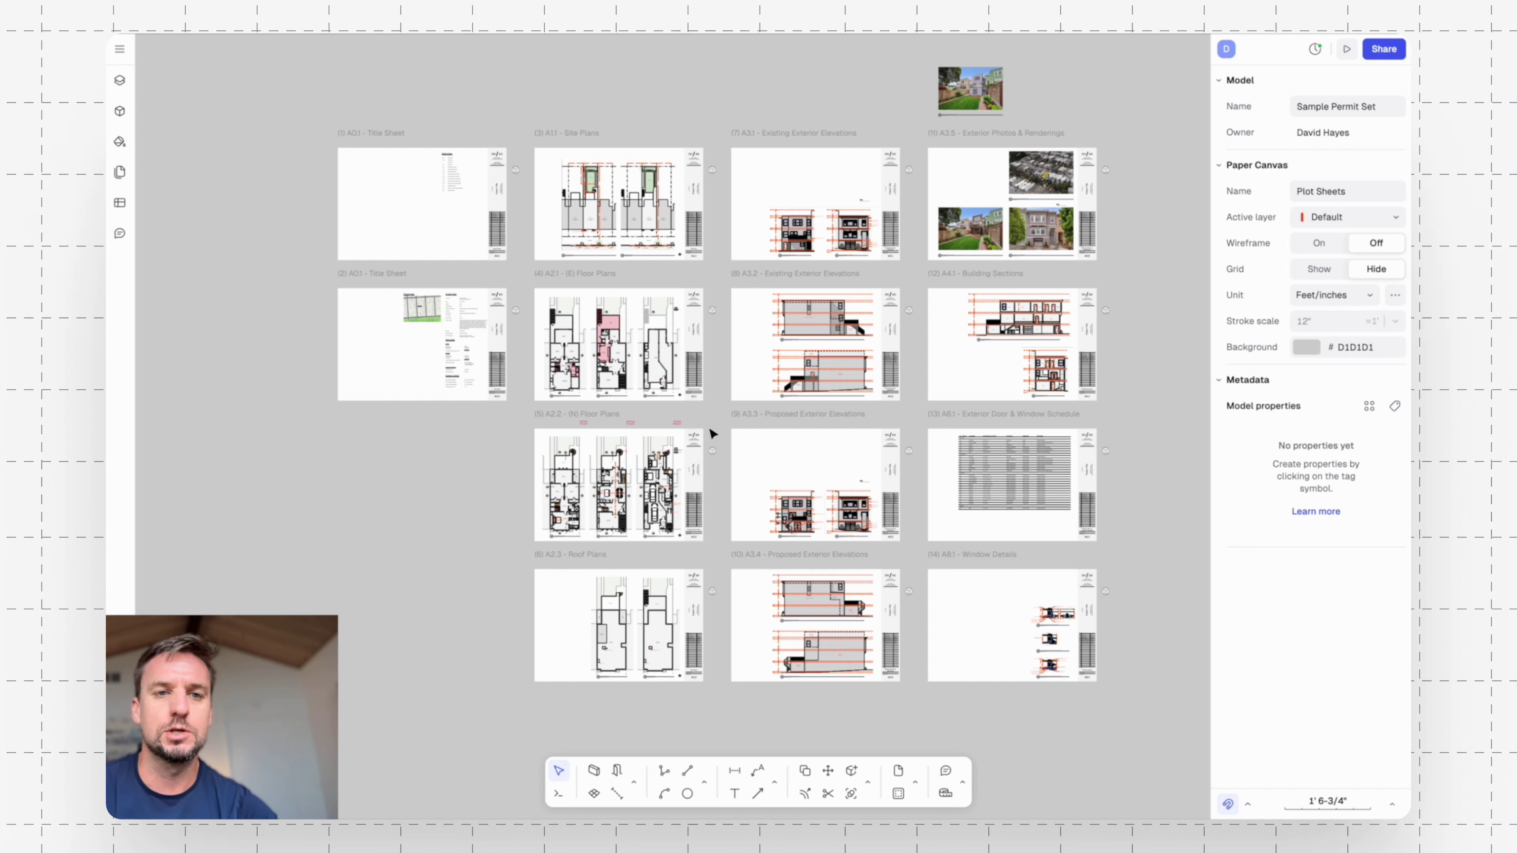
# Zoom out over the fourteen plot sheets, then zoom in on the A0.2 title block and revision table.
pyautogui.scroll(5, 439, 348)
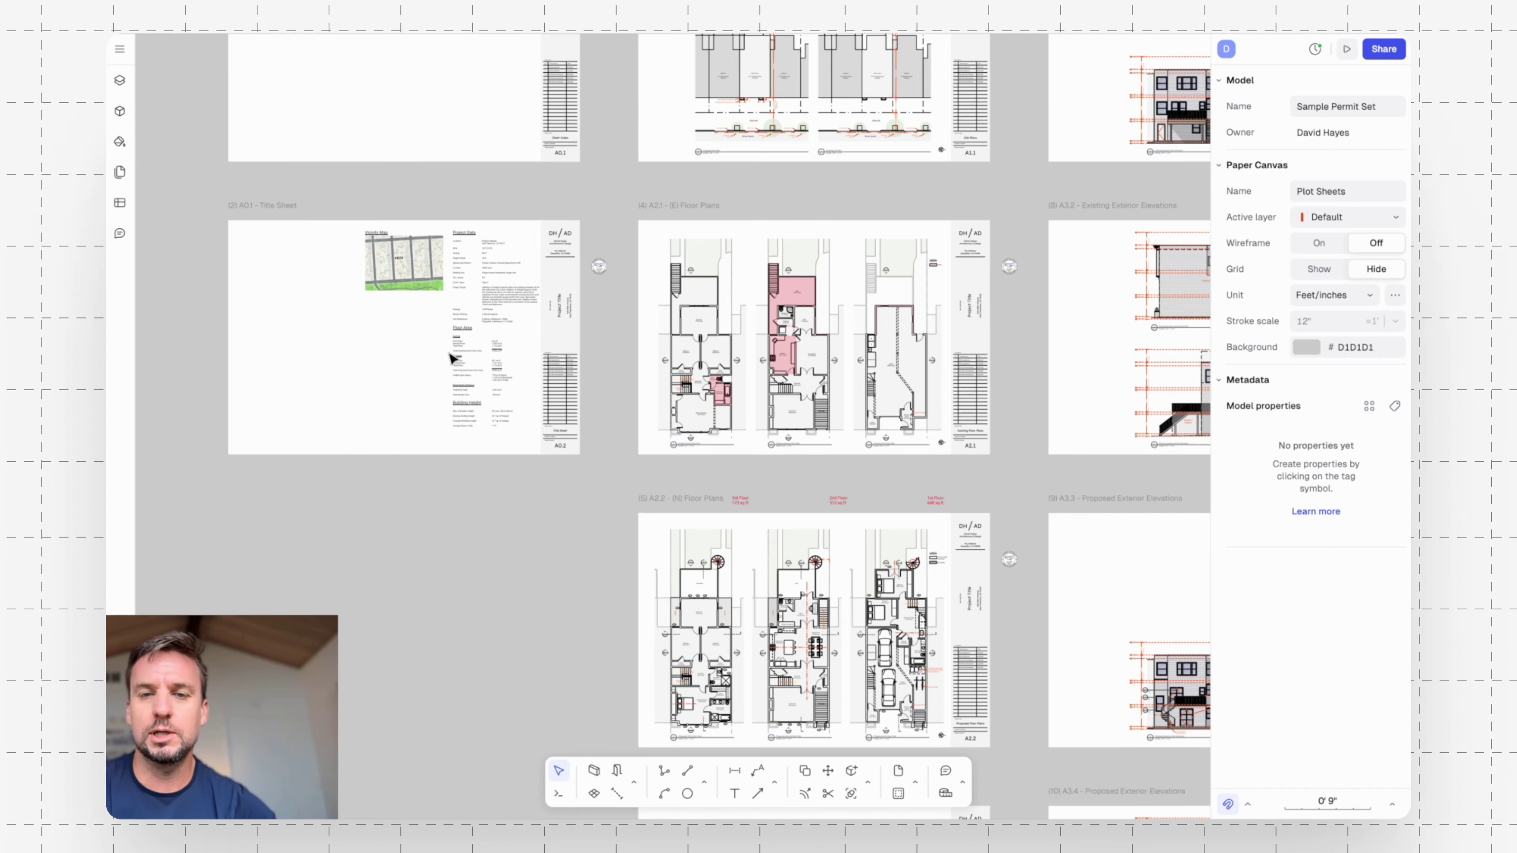
pyautogui.scroll(-5, 858, 332)
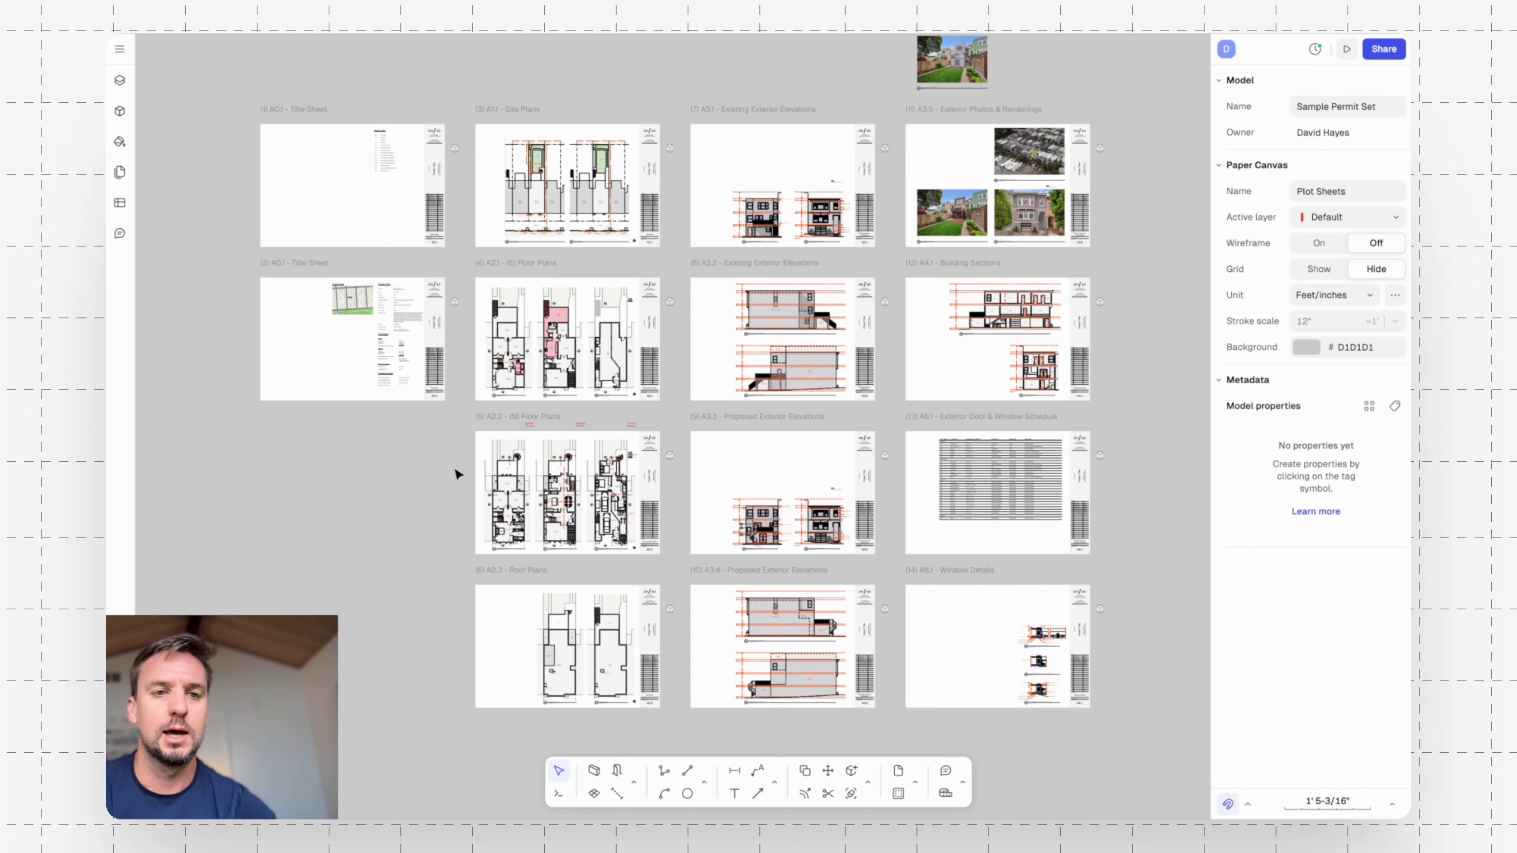
pyautogui.scroll(15, 399, 380)
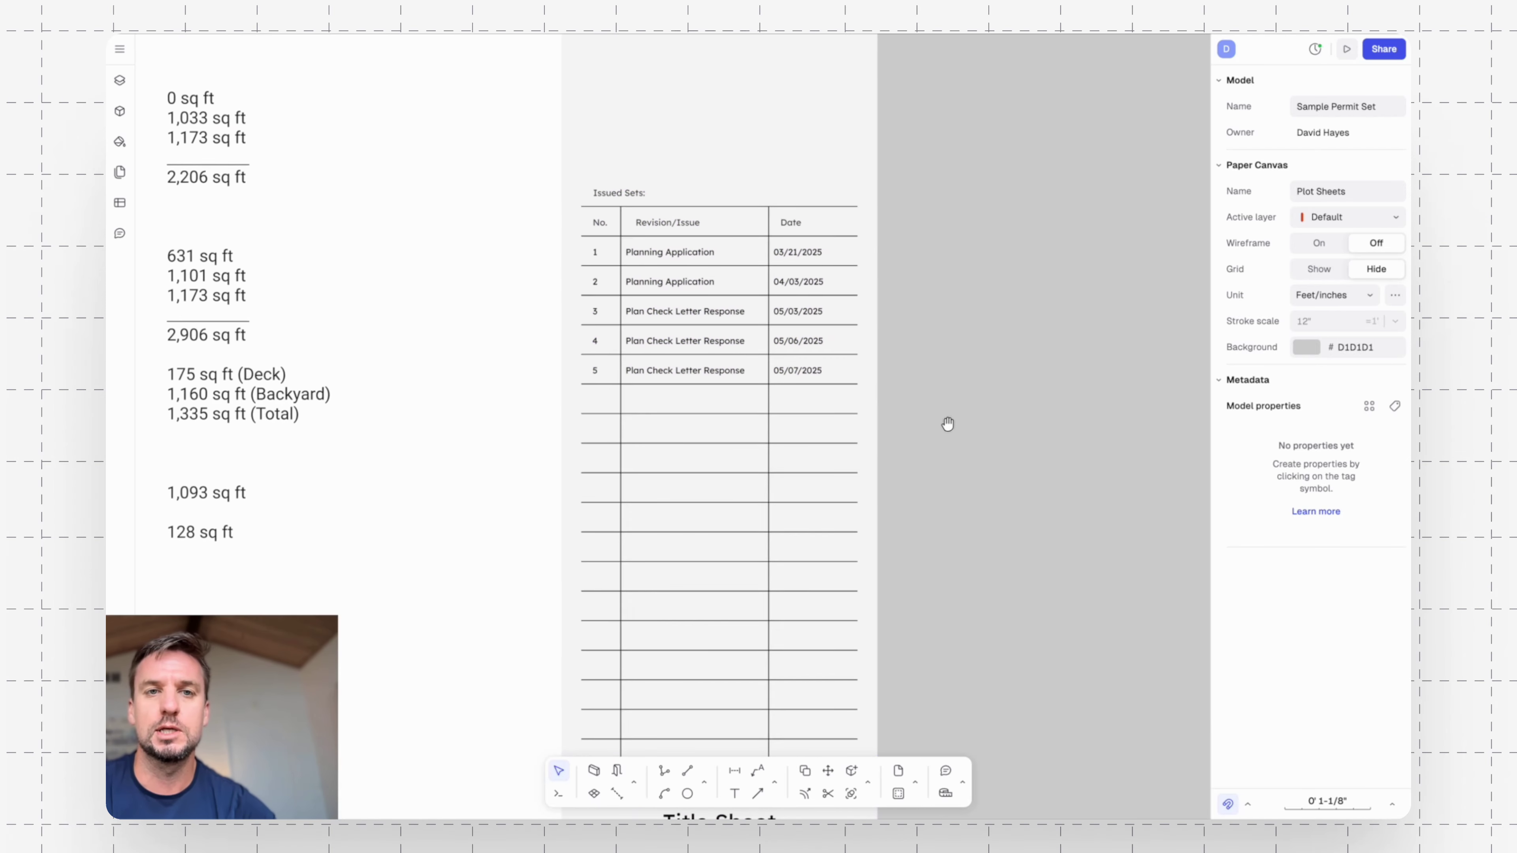
pyautogui.scroll(-5, 949, 423)
pyautogui.scroll(-3, 853, 393)
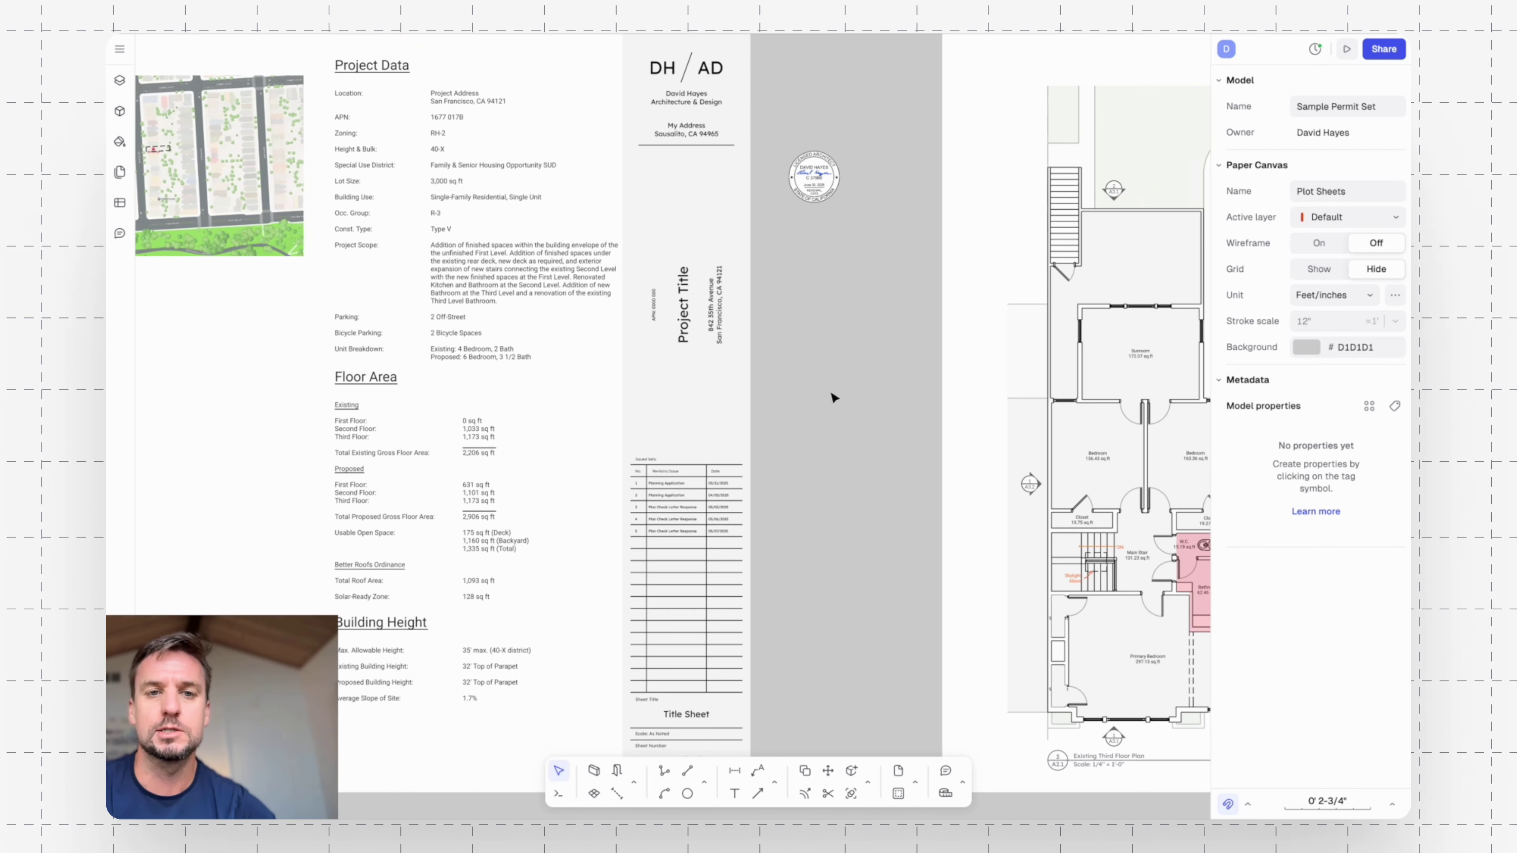
pyautogui.scroll(-2, 830, 404)
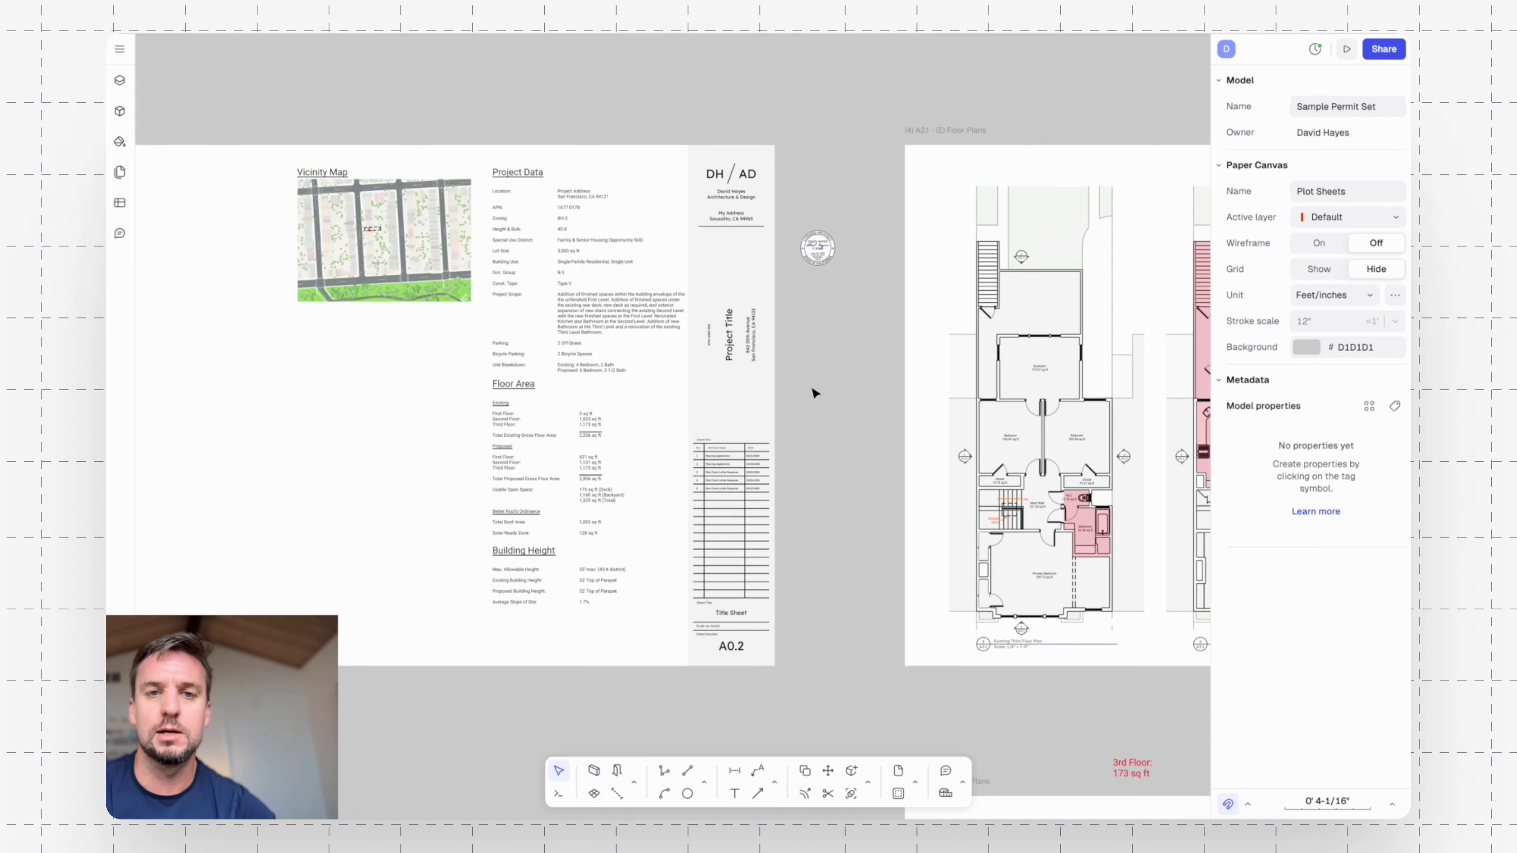
# Select Title Block 19 on sheet A0.2 and pan to see the neighbouring sheets using it.
pyautogui.click(752, 406)
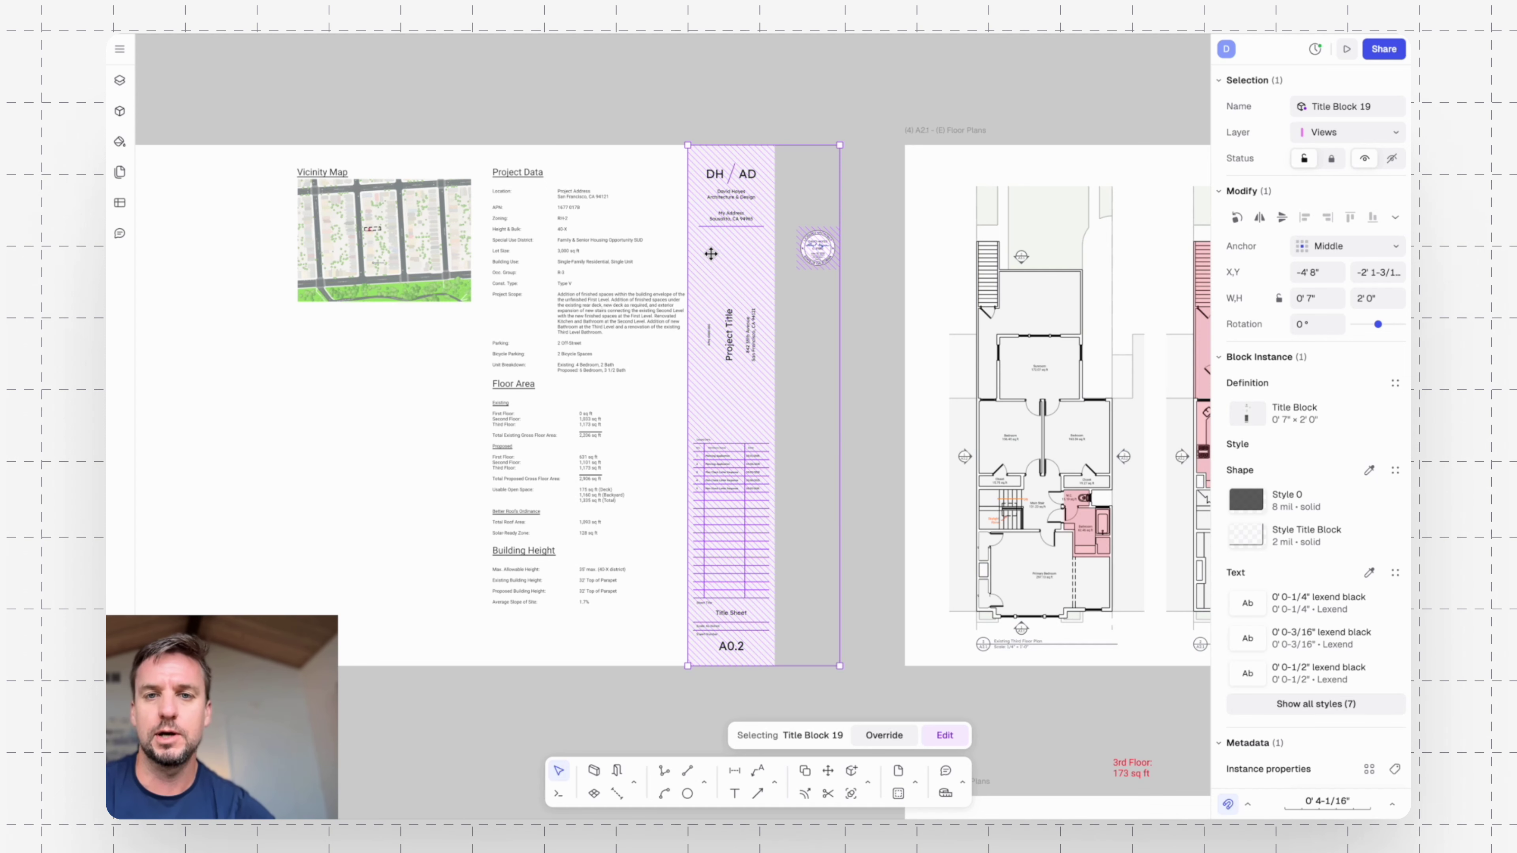
pyautogui.scroll(-2, 706, 287)
pyautogui.scroll(-5, 706, 286)
pyautogui.moveTo(776, 288); pyautogui.dragTo(476, 308, button='middle')
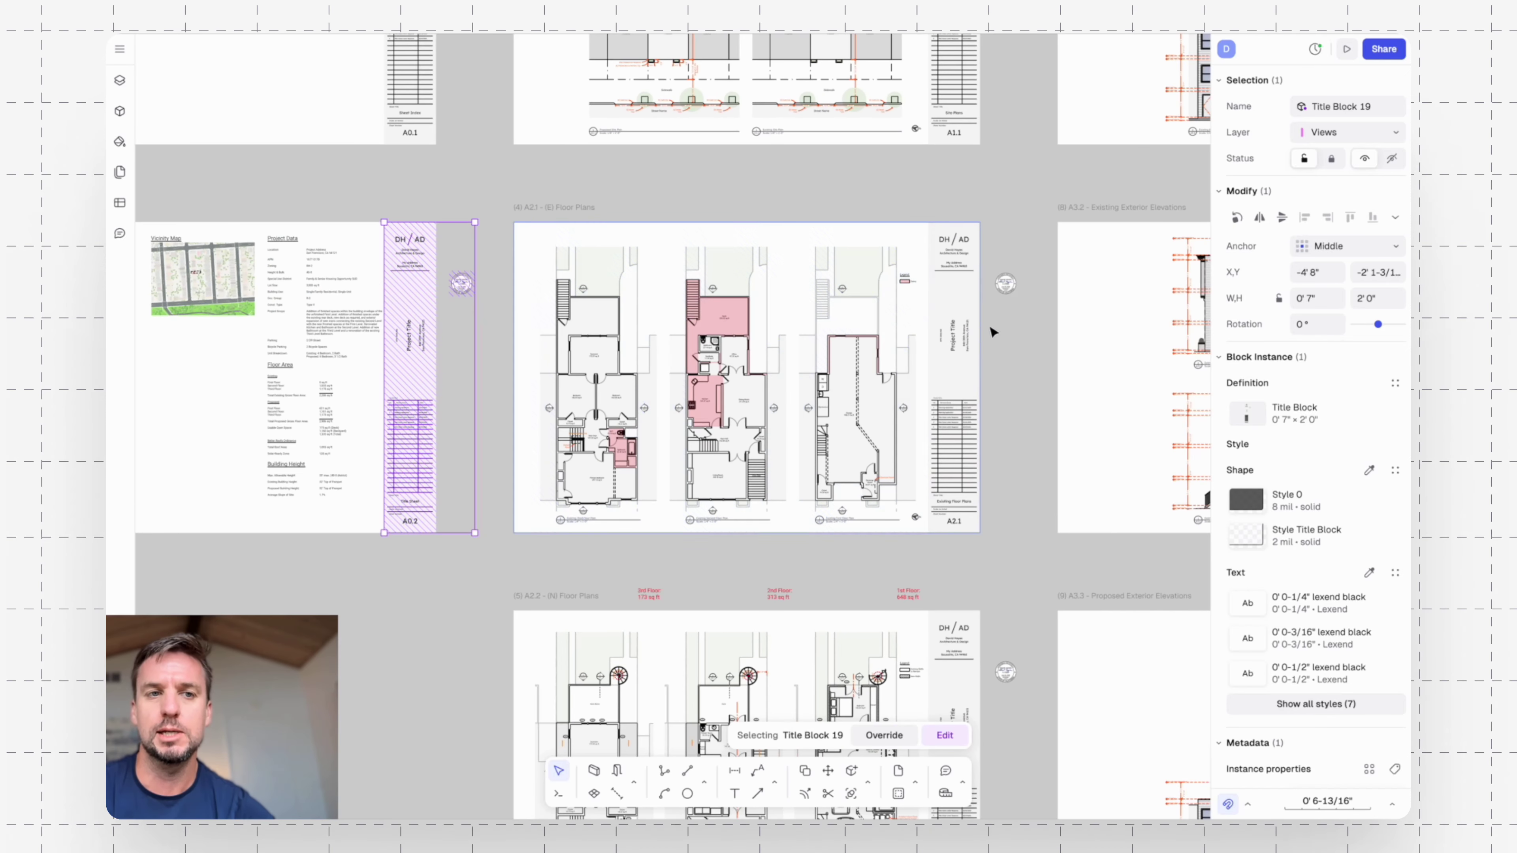
pyautogui.scroll(4, 959, 336)
pyautogui.moveTo(699, 335); pyautogui.dragTo(842, 333, button='middle')
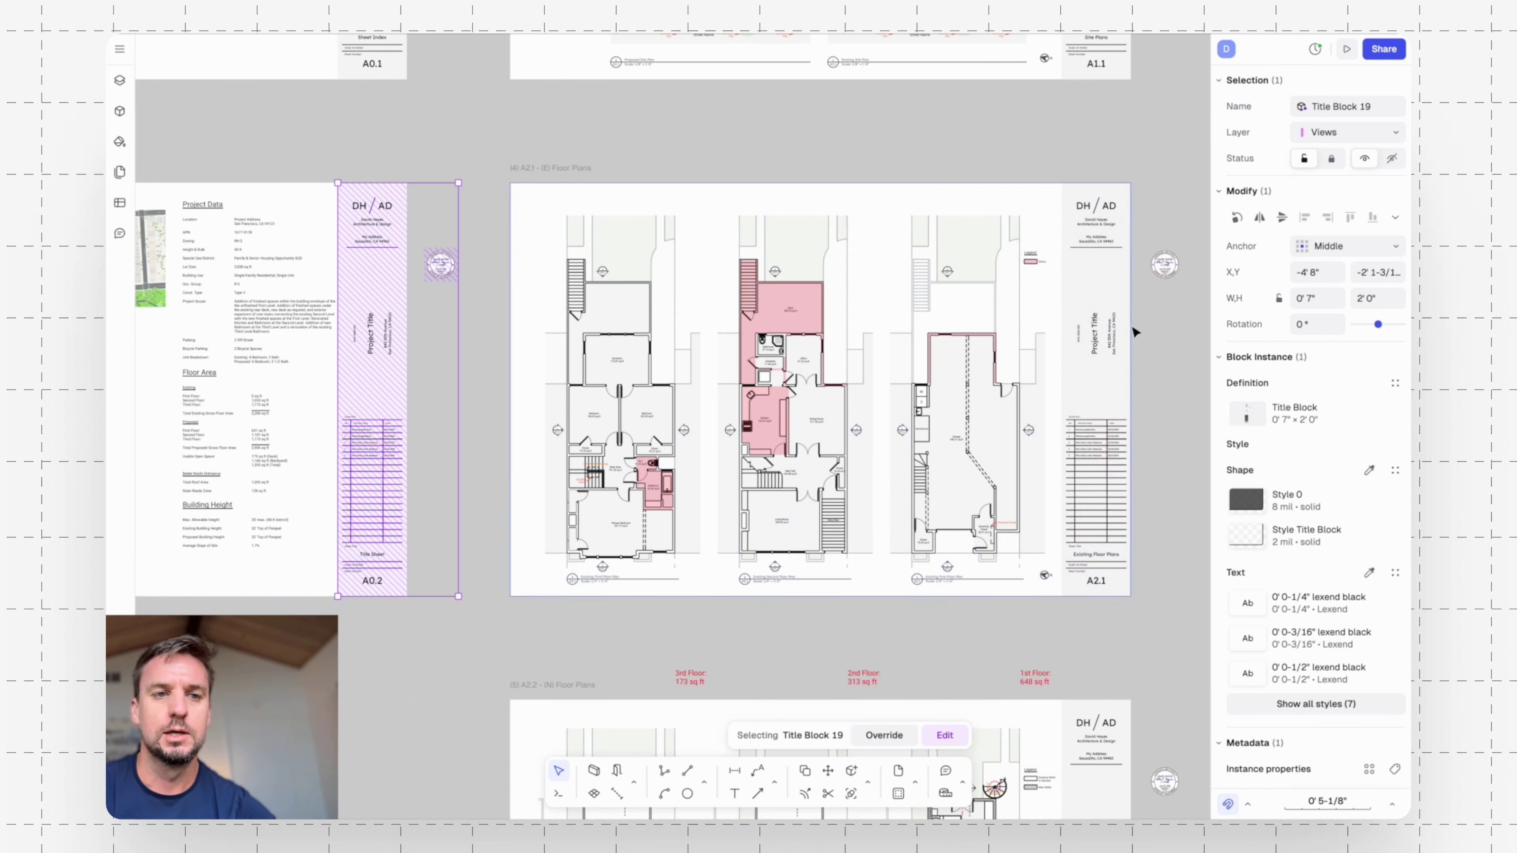
# Shorten the title block's 'Project Title' heading to 'Project' and finish block editing.
pyautogui.doubleClick(372, 341)
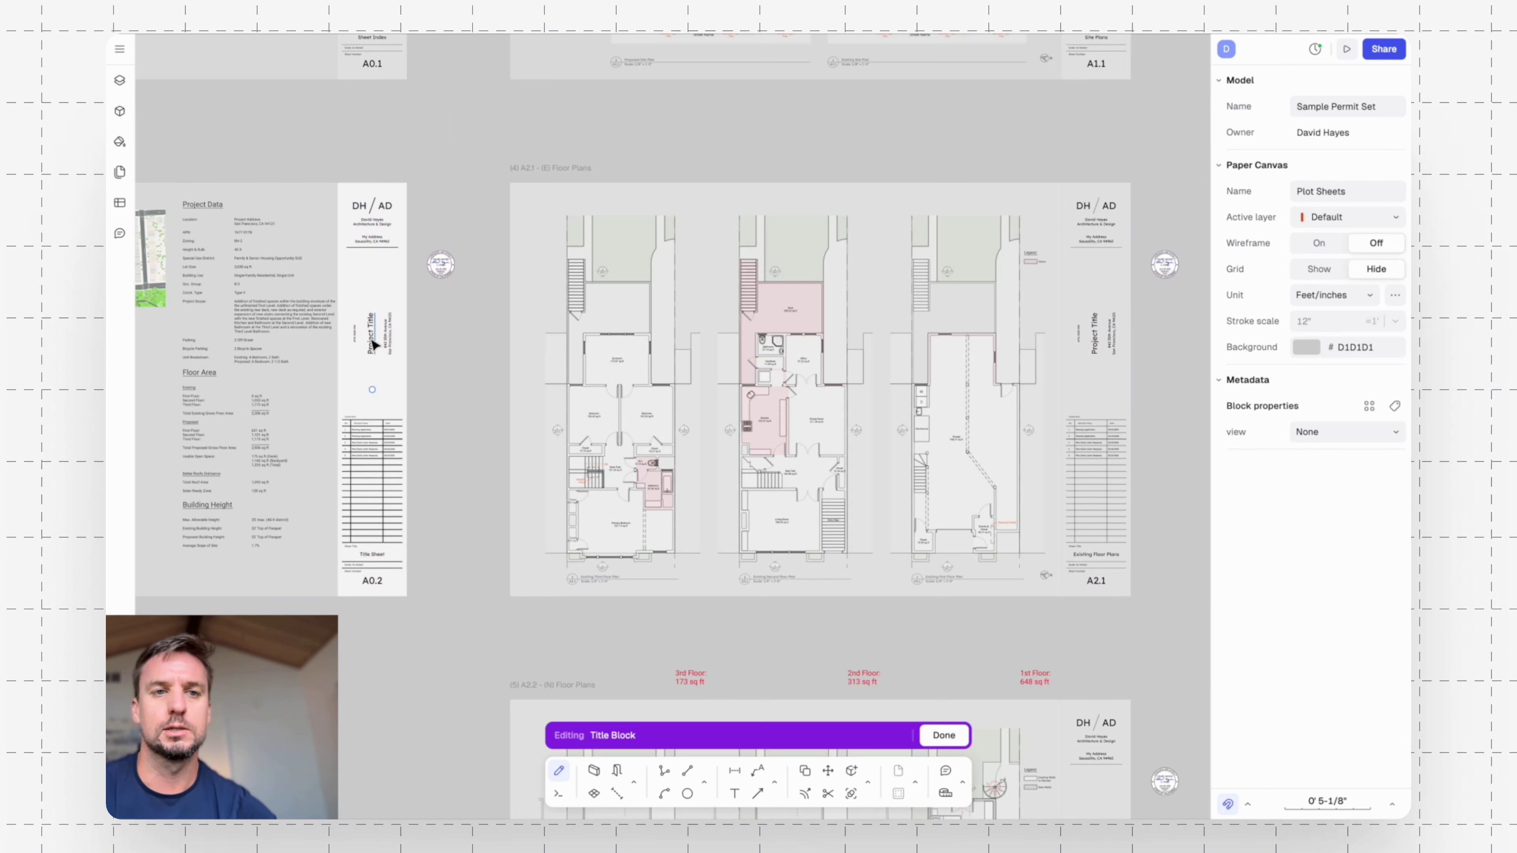
pyautogui.doubleClick(372, 345)
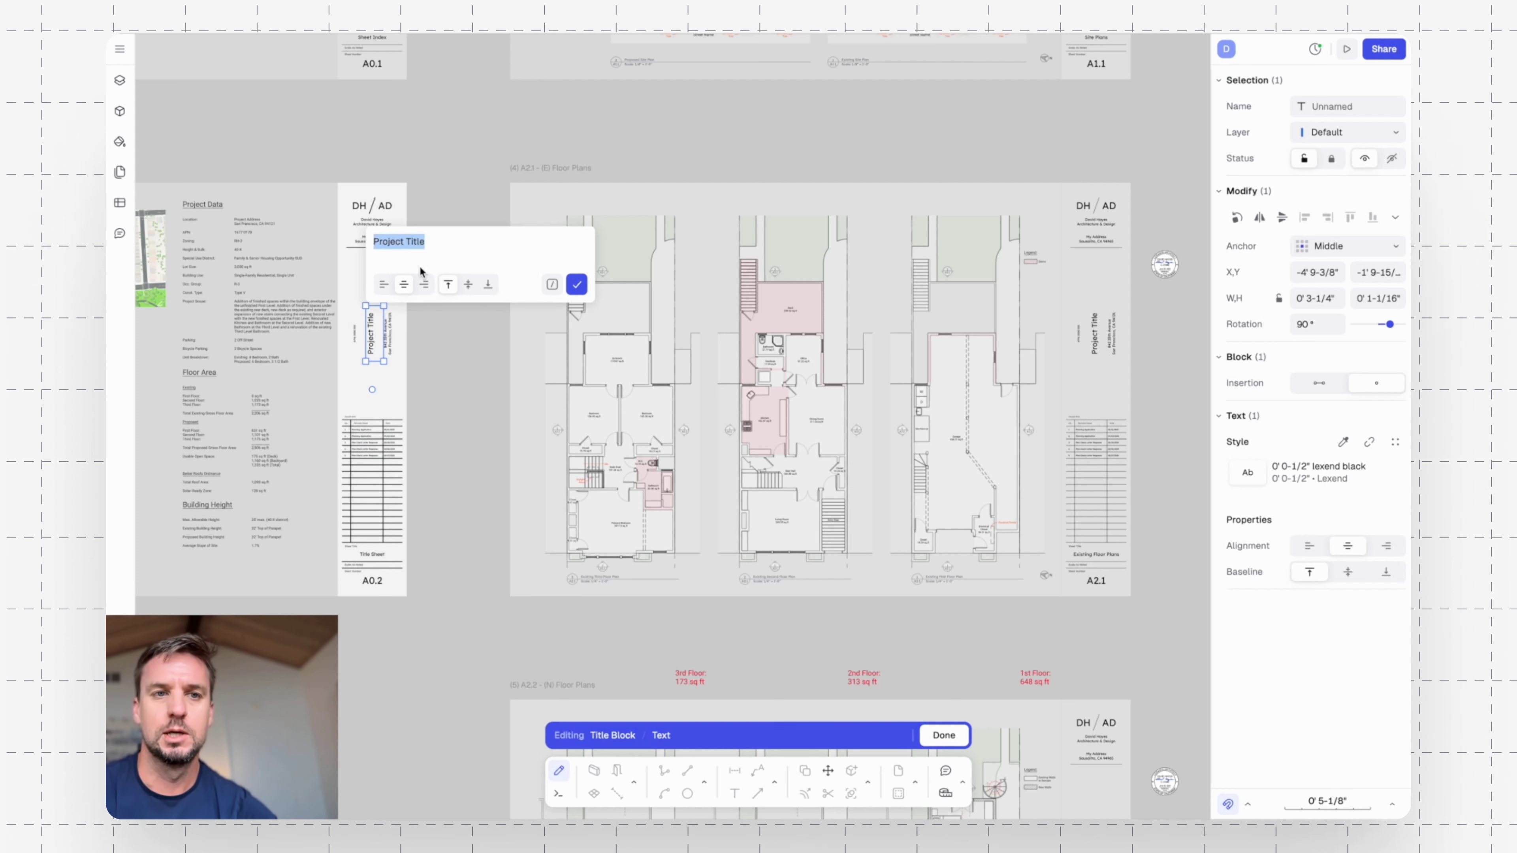
pyautogui.doubleClick(417, 241)
pyautogui.press('BackSpace')
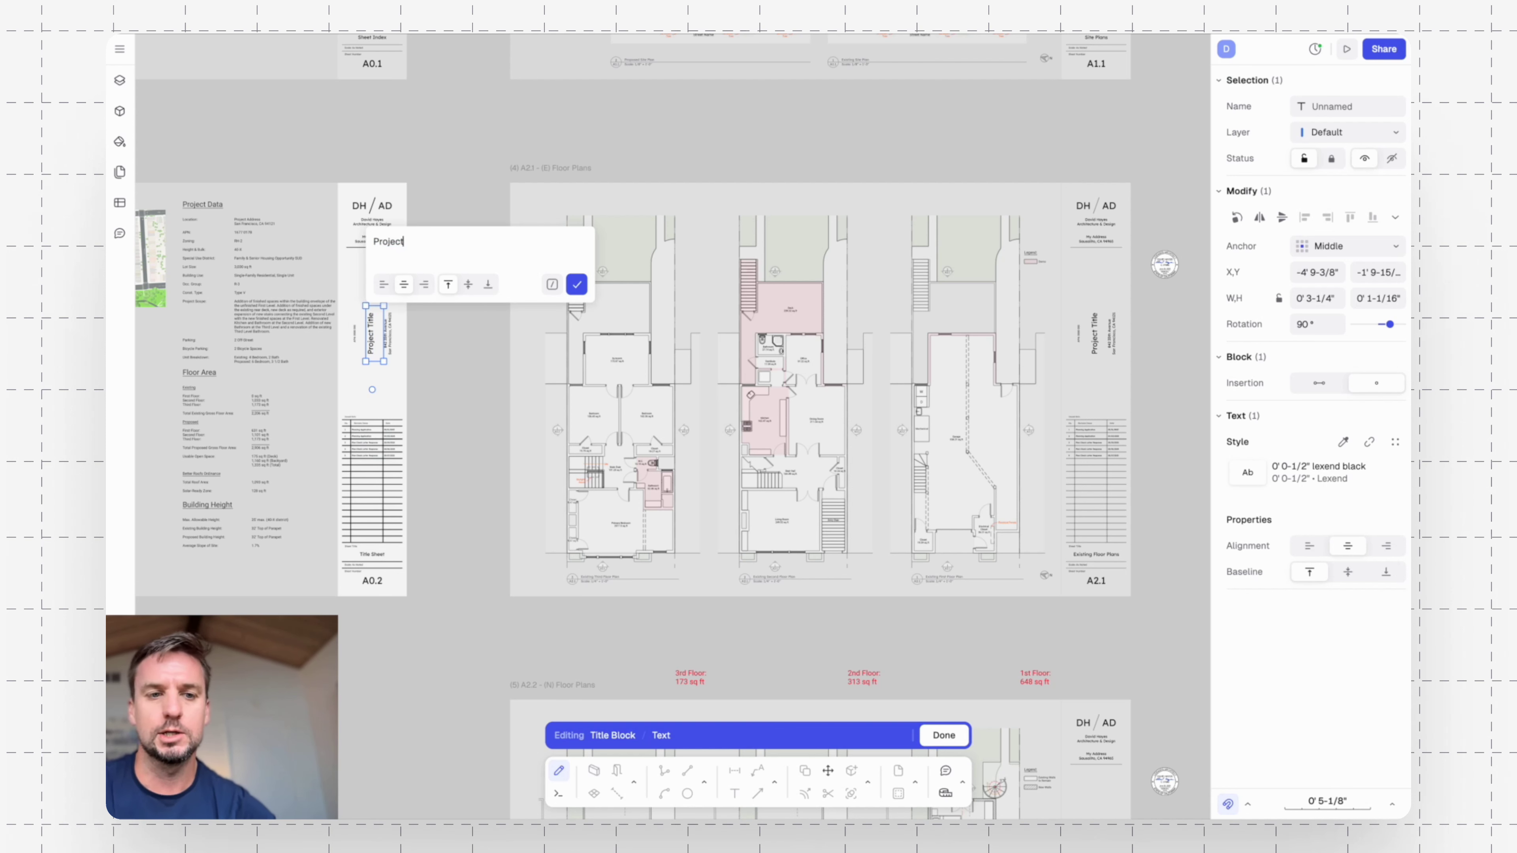
pyautogui.click(577, 285)
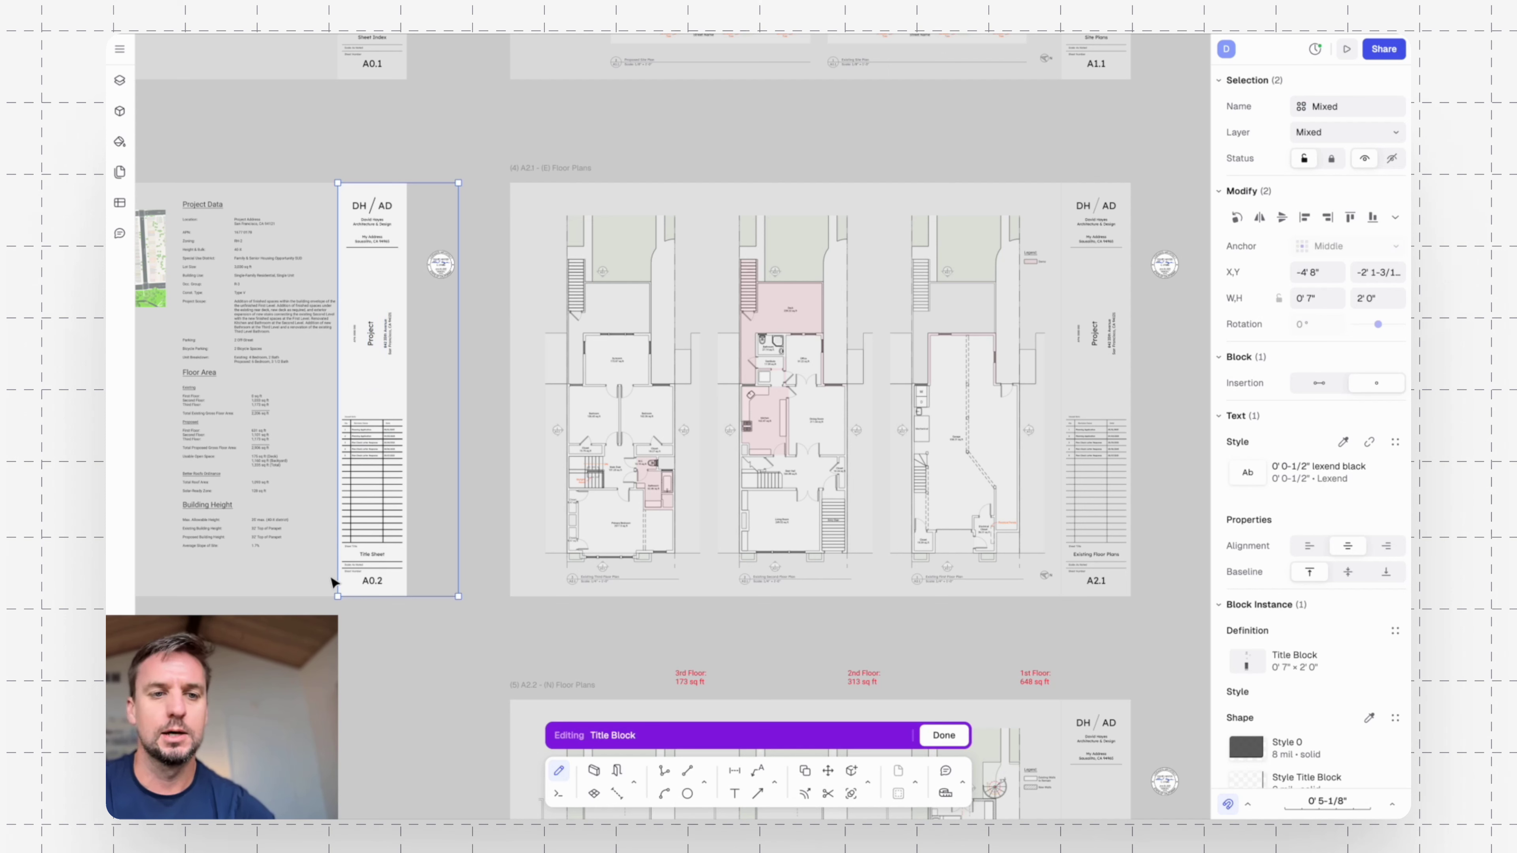
pyautogui.doubleClick(392, 630)
pyautogui.click(385, 631)
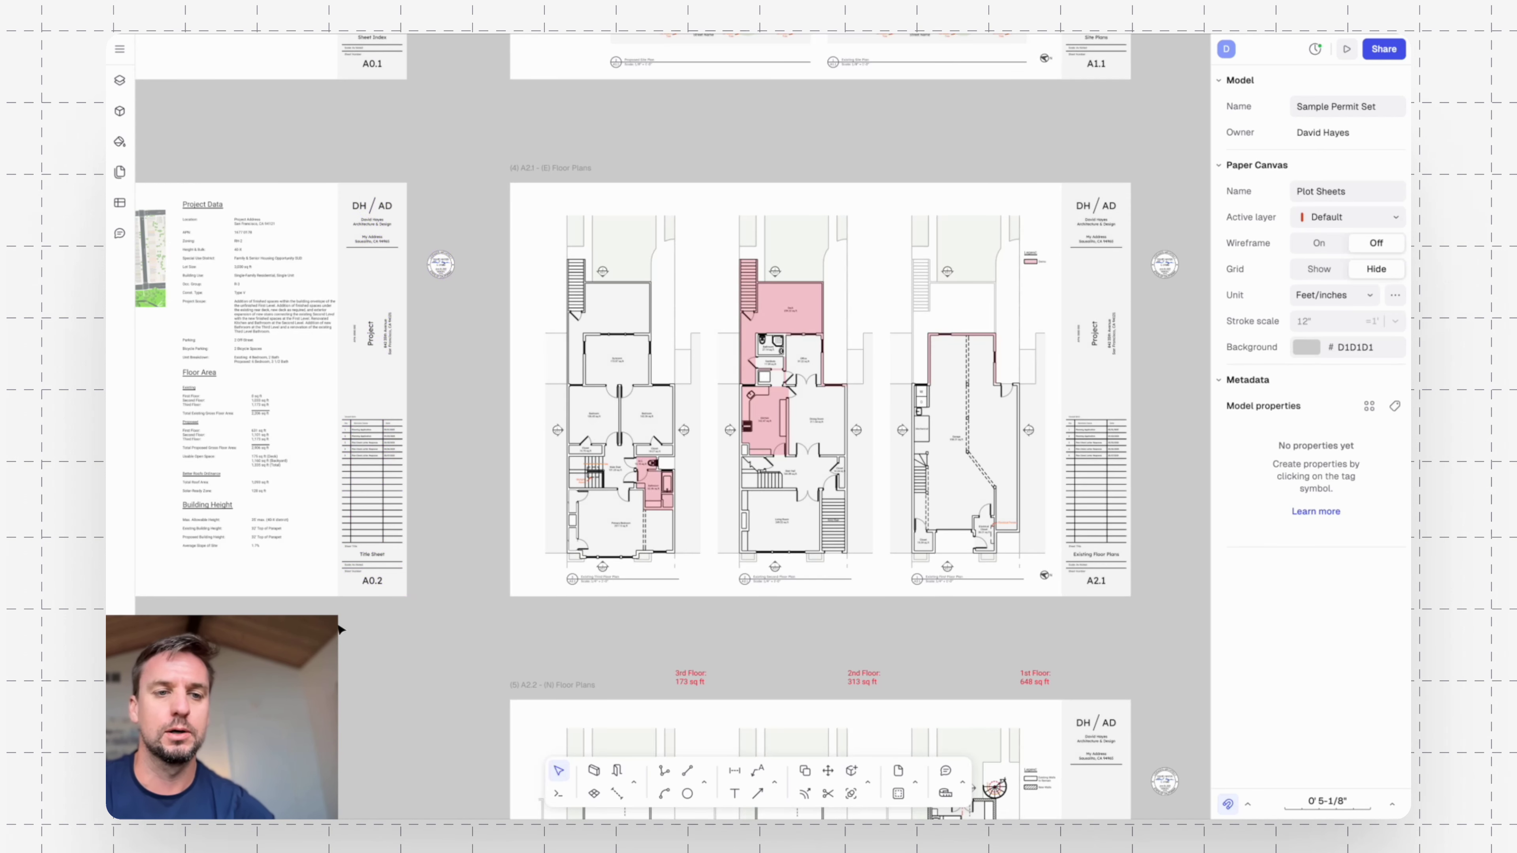
# Select the Title Sheet and A0.2 labels, deselect them, and zoom into the Issued Sets table.
pyautogui.moveTo(341, 624); pyautogui.dragTo(399, 526)
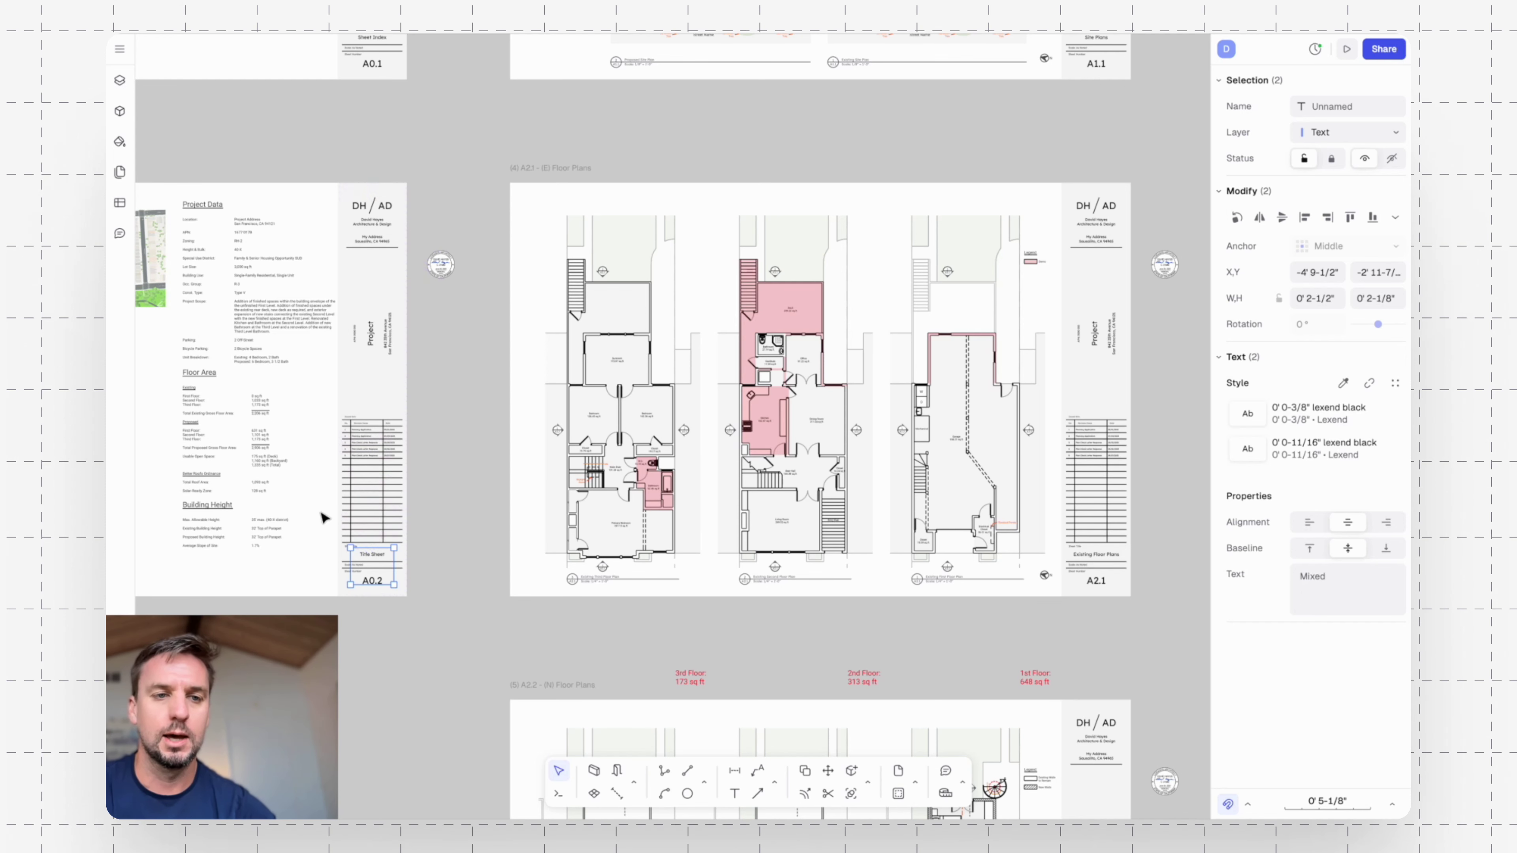
pyautogui.click(454, 590)
pyautogui.keyDown('ctrl'); pyautogui.scroll(10, 347, 493); pyautogui.keyUp('ctrl')
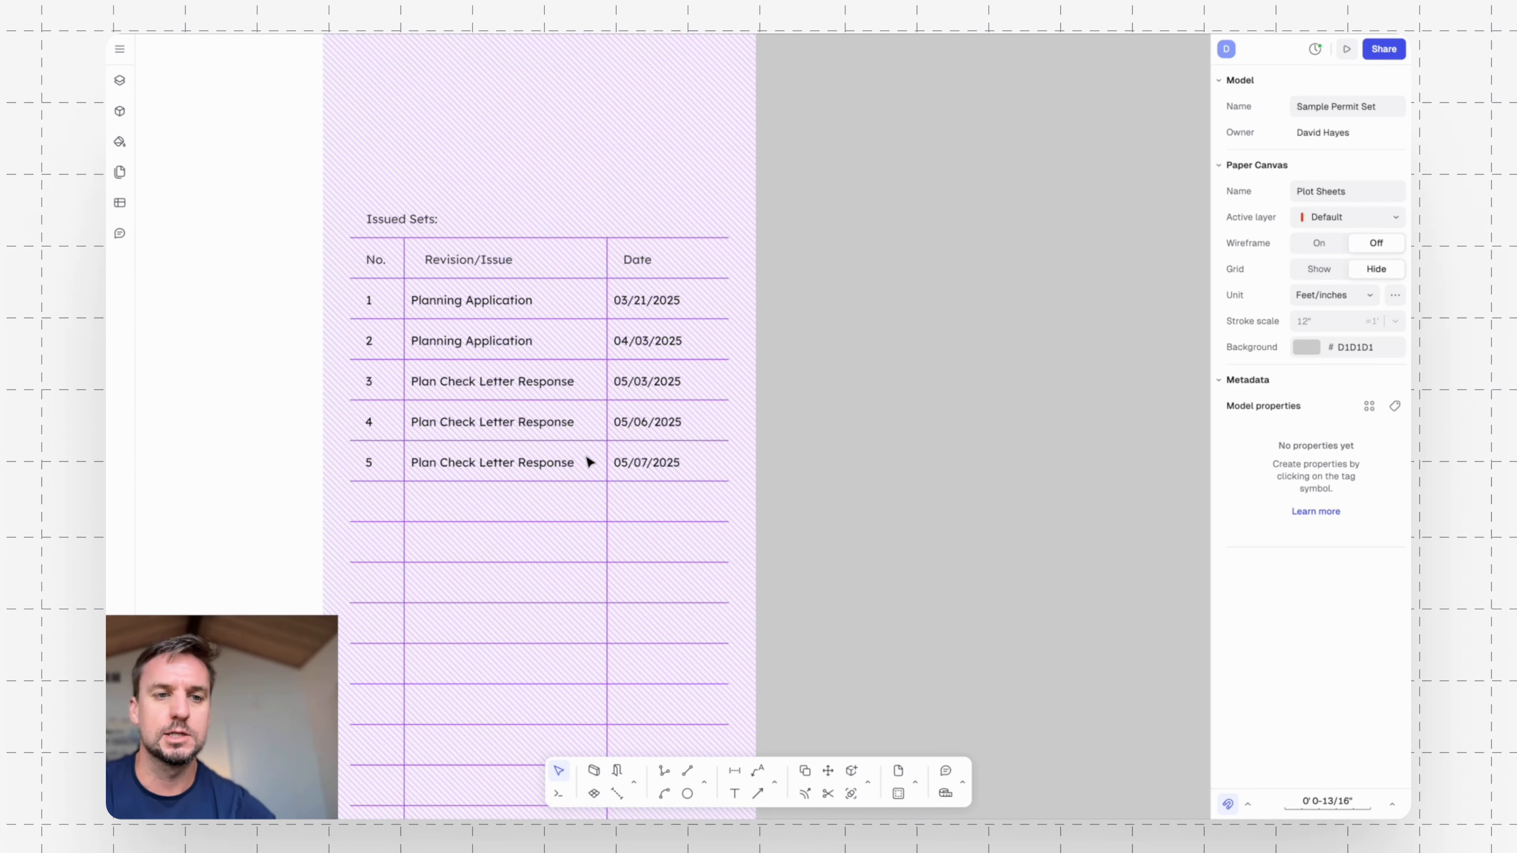
# Copy the row 5 entry of the Issued Sets table one row down.
pyautogui.doubleClick(485, 467)
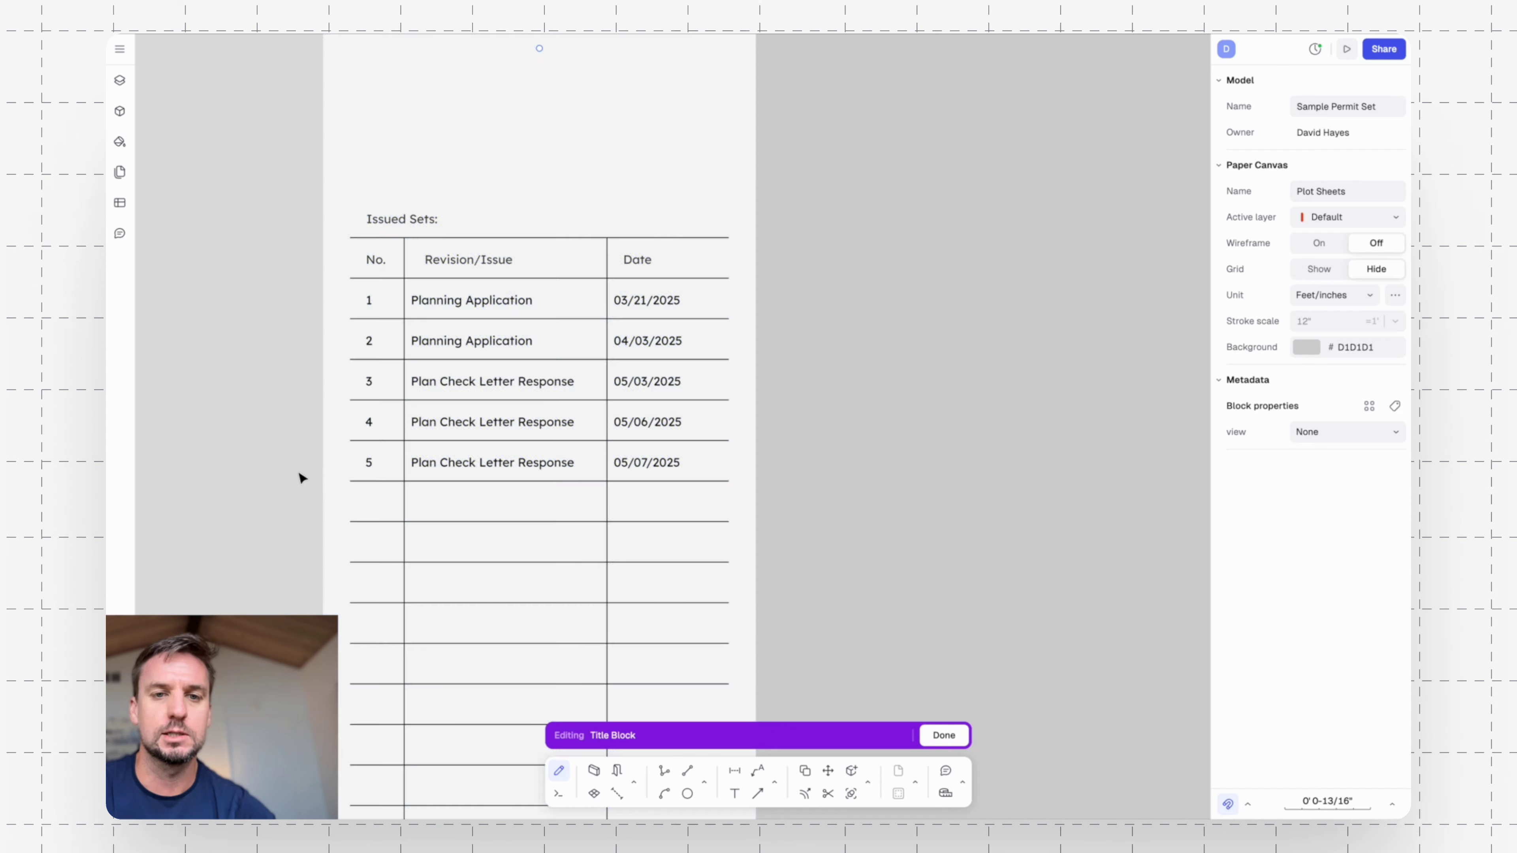
pyautogui.moveTo(298, 475); pyautogui.dragTo(758, 448)
pyautogui.write('c')
pyautogui.press('Return')
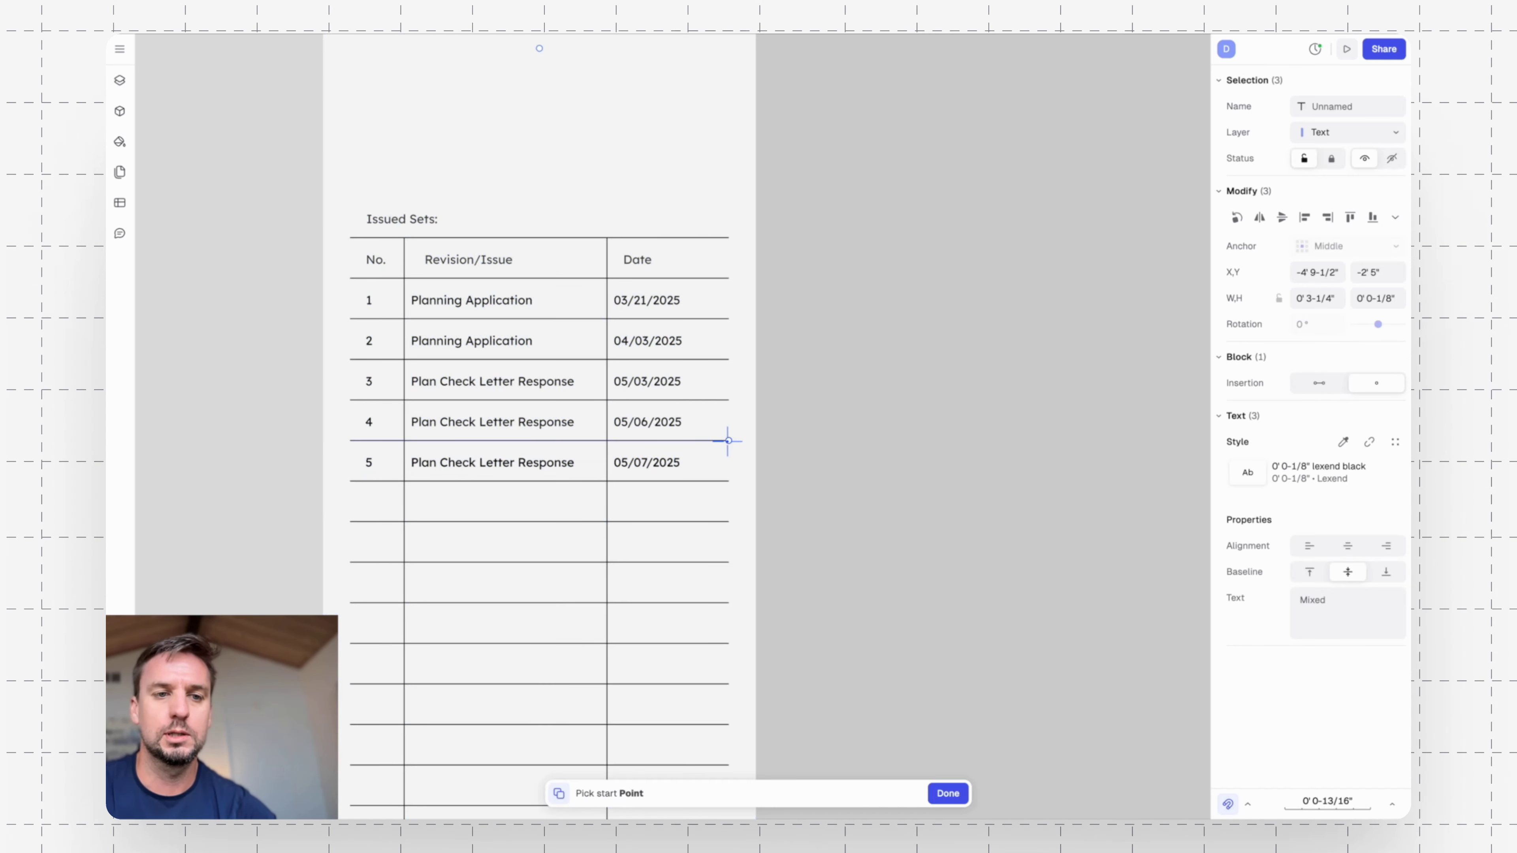
pyautogui.click(720, 442)
pyautogui.click(722, 482)
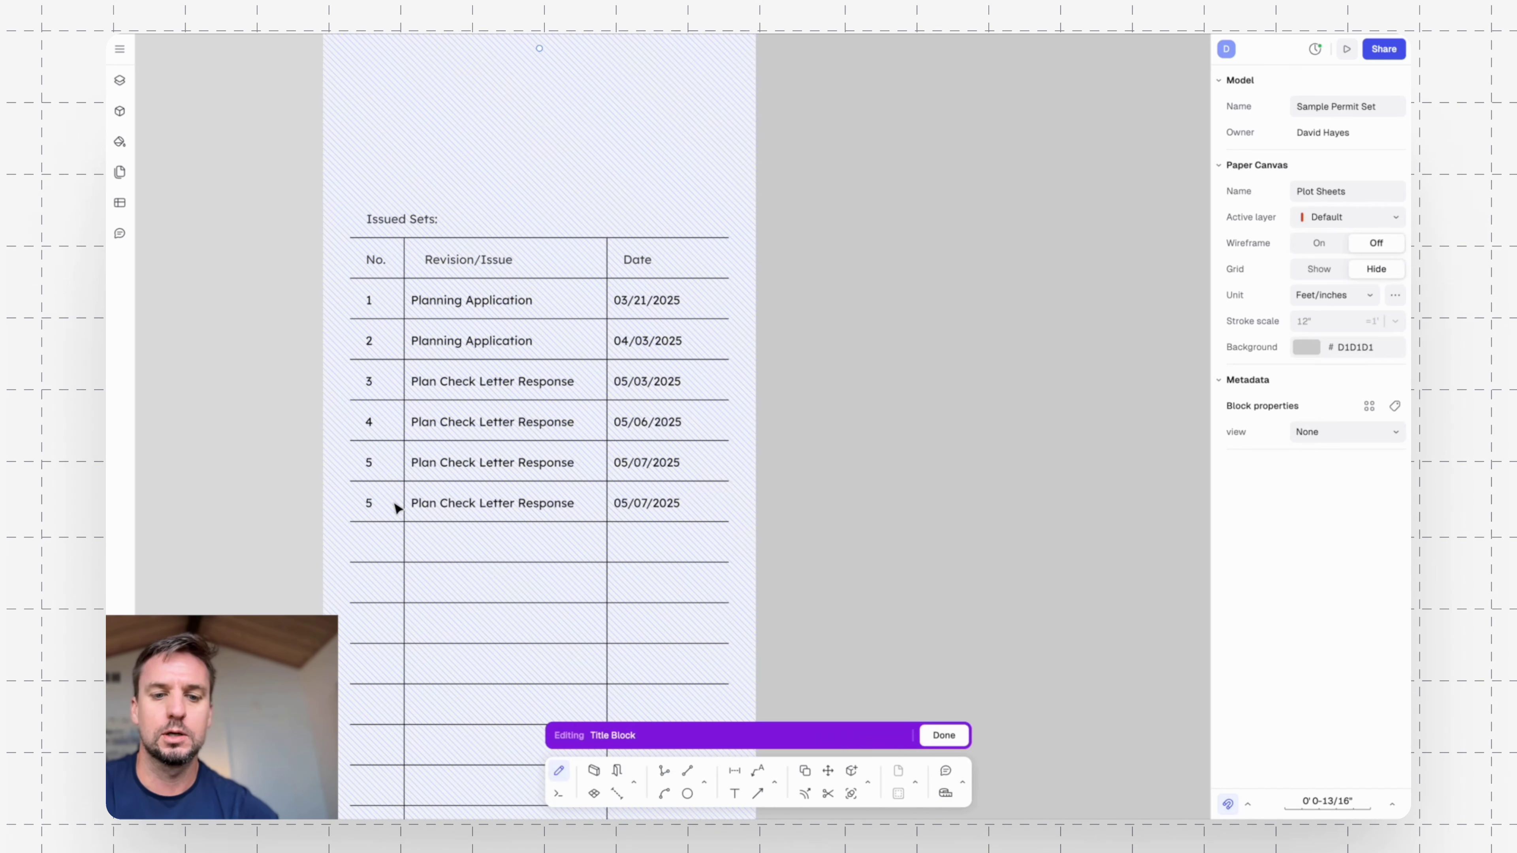
# Edit the copied row to read 6, Permit Set, 06/29/2025 and finish editing.
pyautogui.click(367, 503)
pyautogui.doubleClick(367, 502)
pyautogui.write('6')
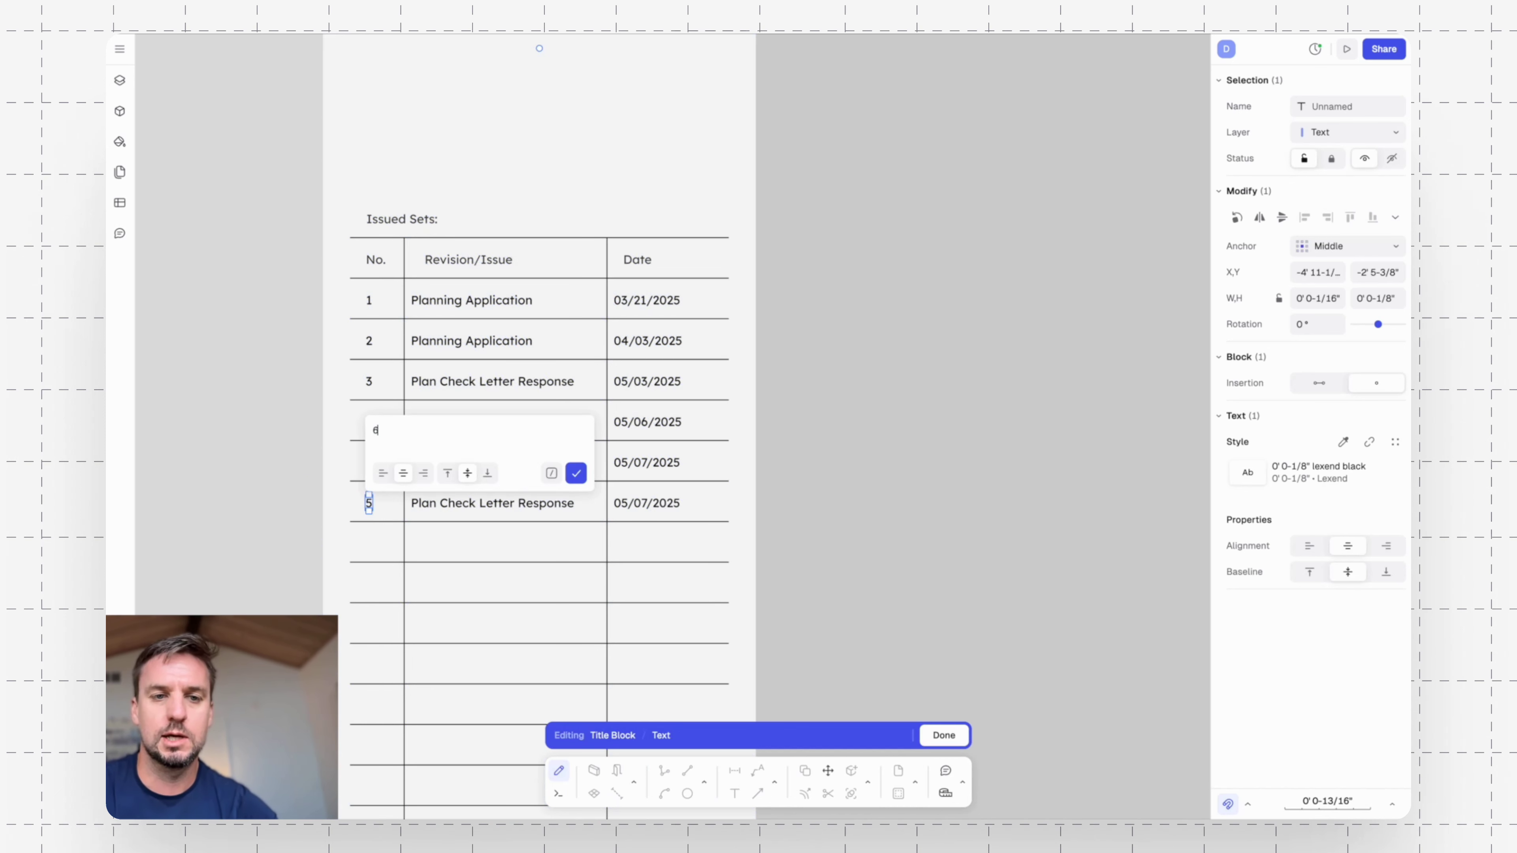
pyautogui.press('Return')
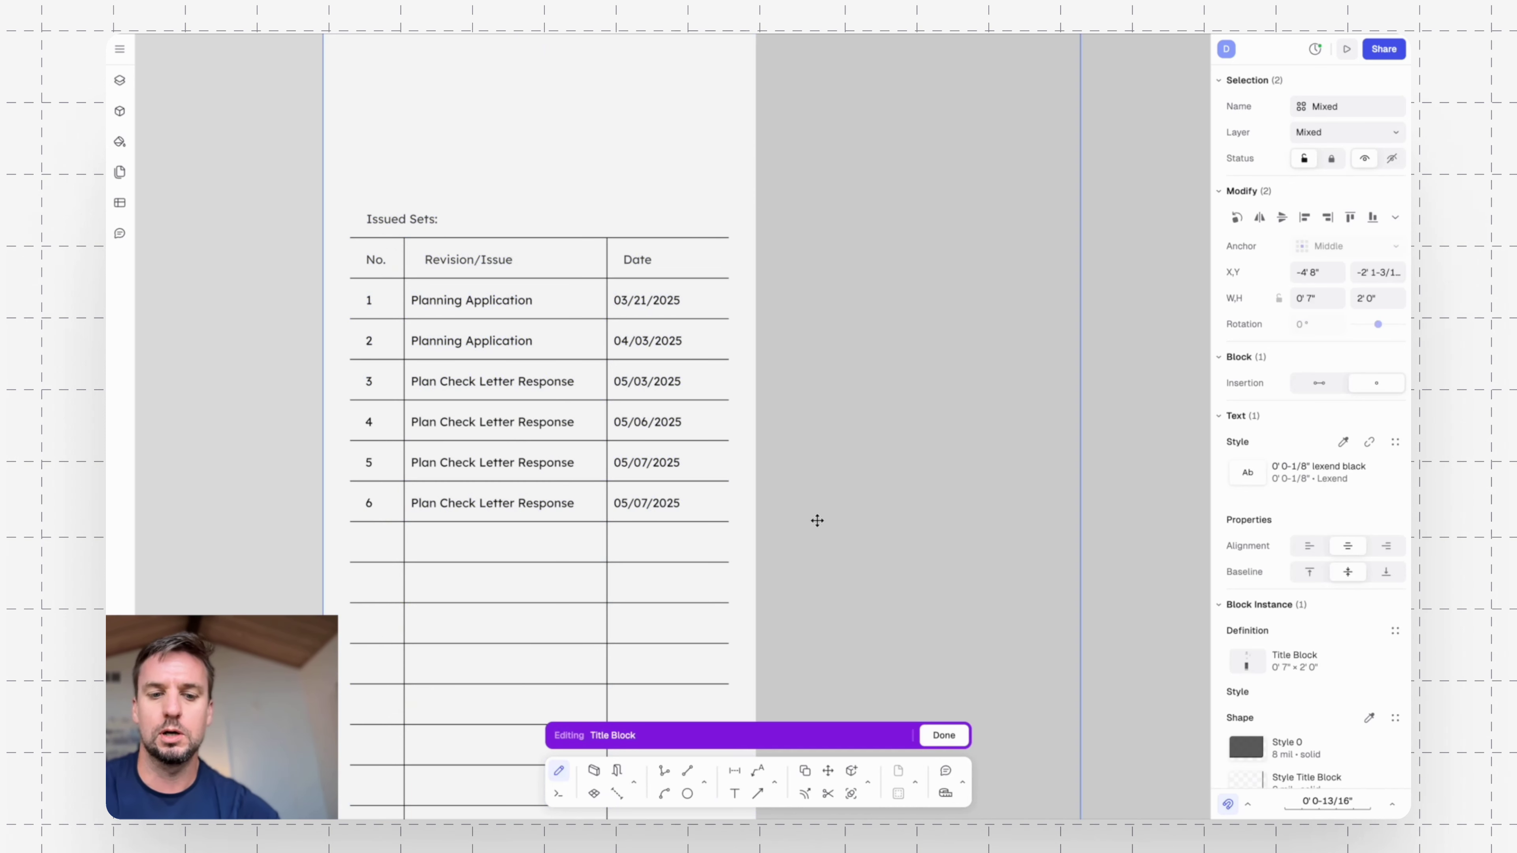
pyautogui.click(499, 503)
pyautogui.doubleClick(500, 503)
pyautogui.write('Perm')
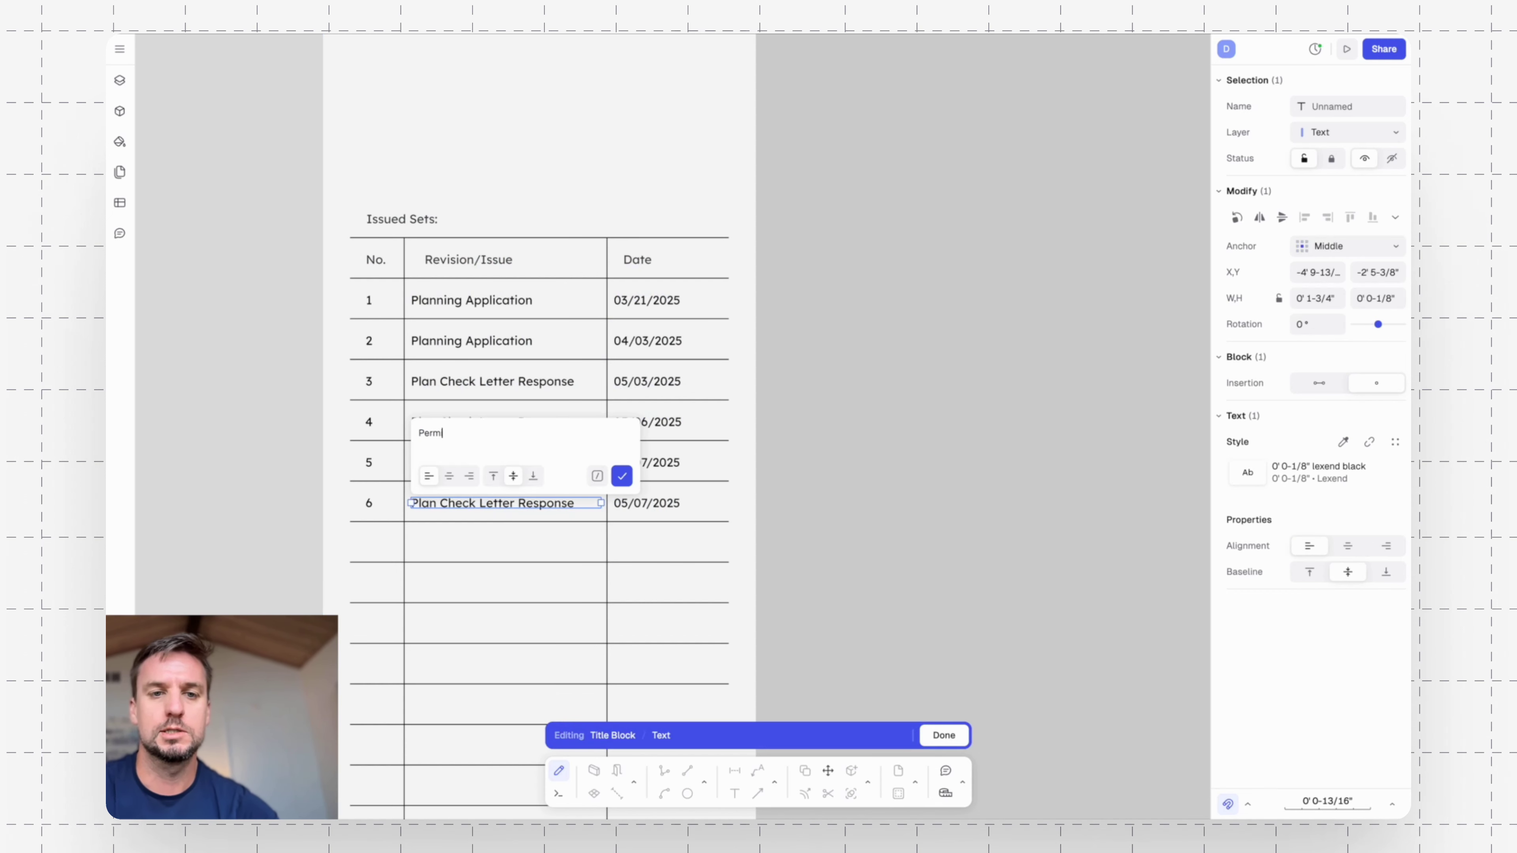
pyautogui.write('it Set')
pyautogui.press('Return')
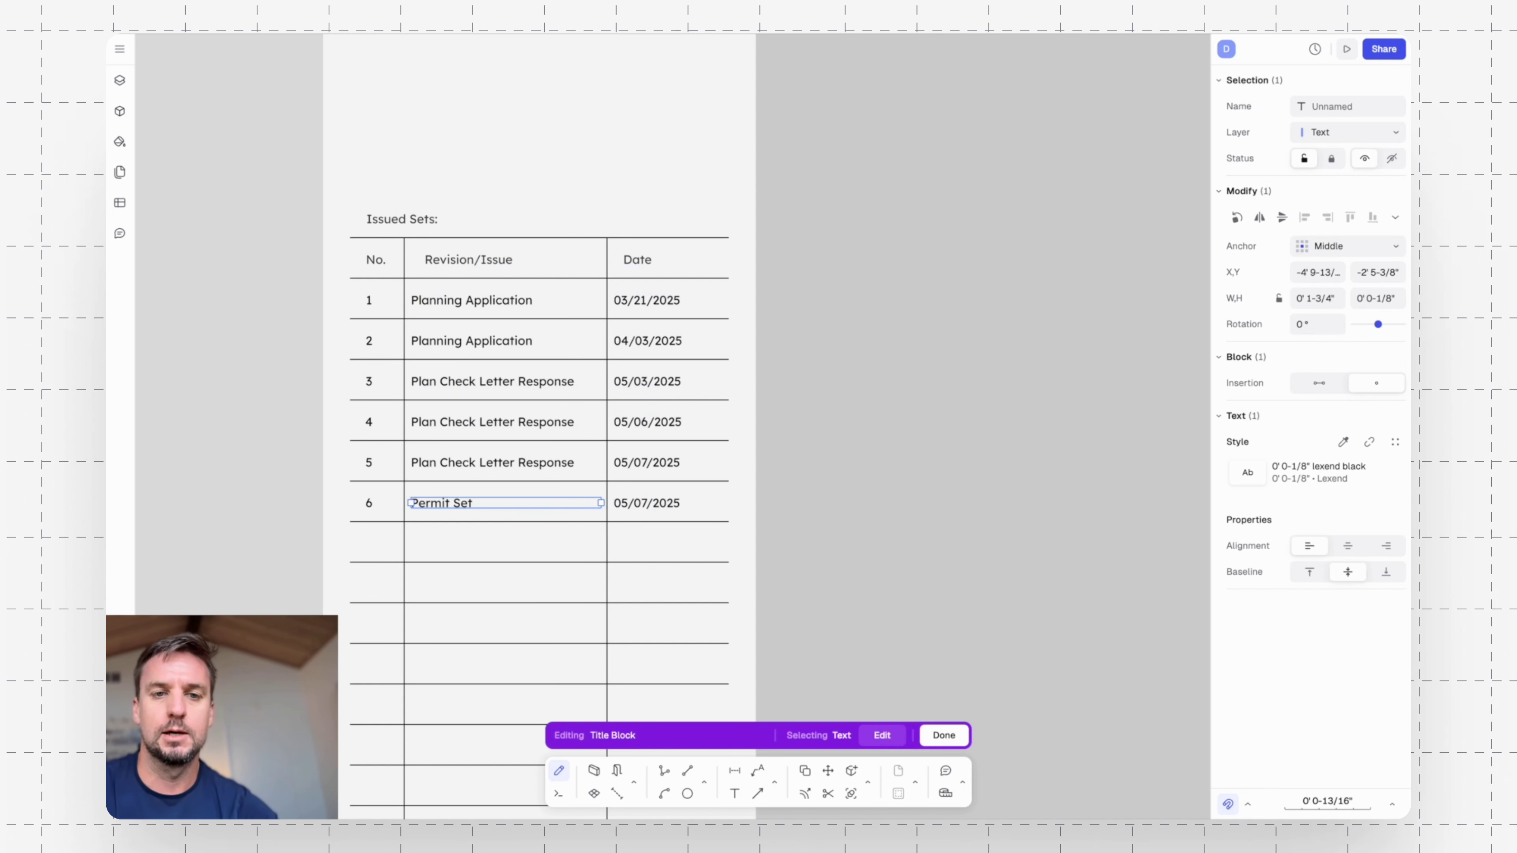
pyautogui.doubleClick(666, 505)
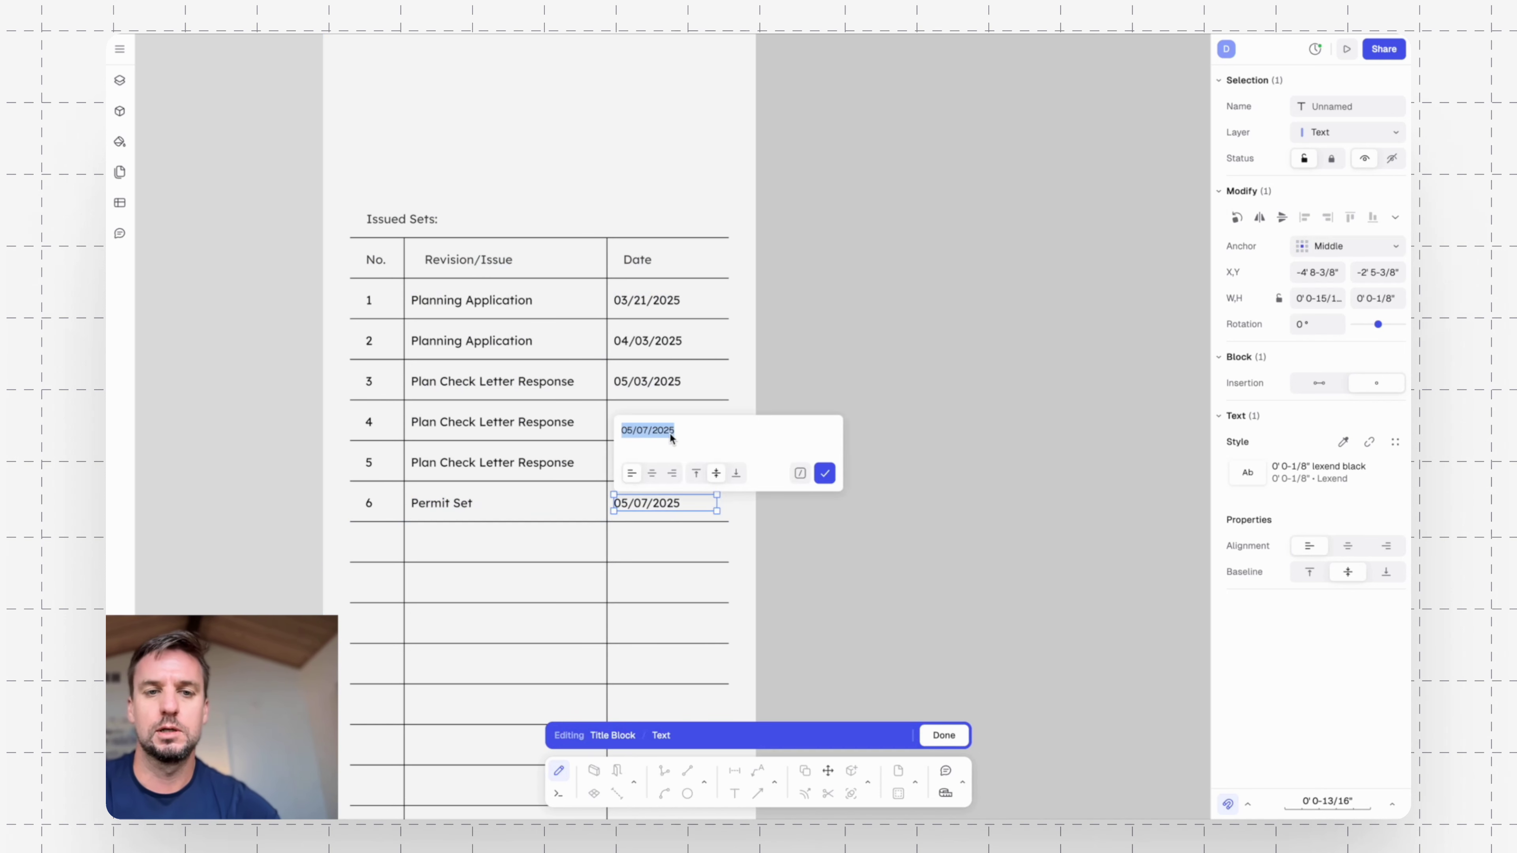
pyautogui.write('06/')
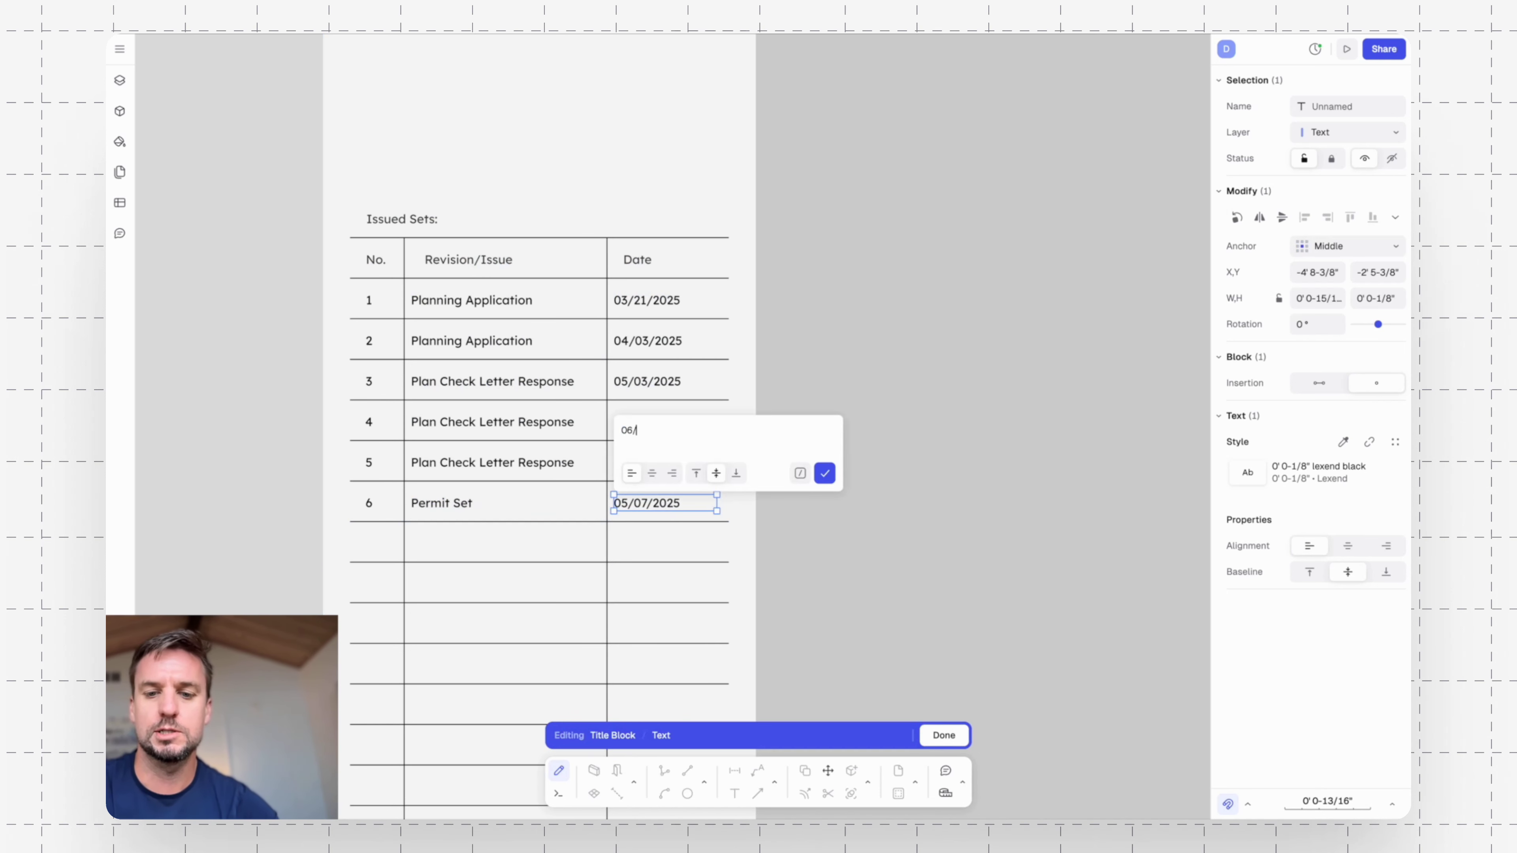
pyautogui.write('29/2025')
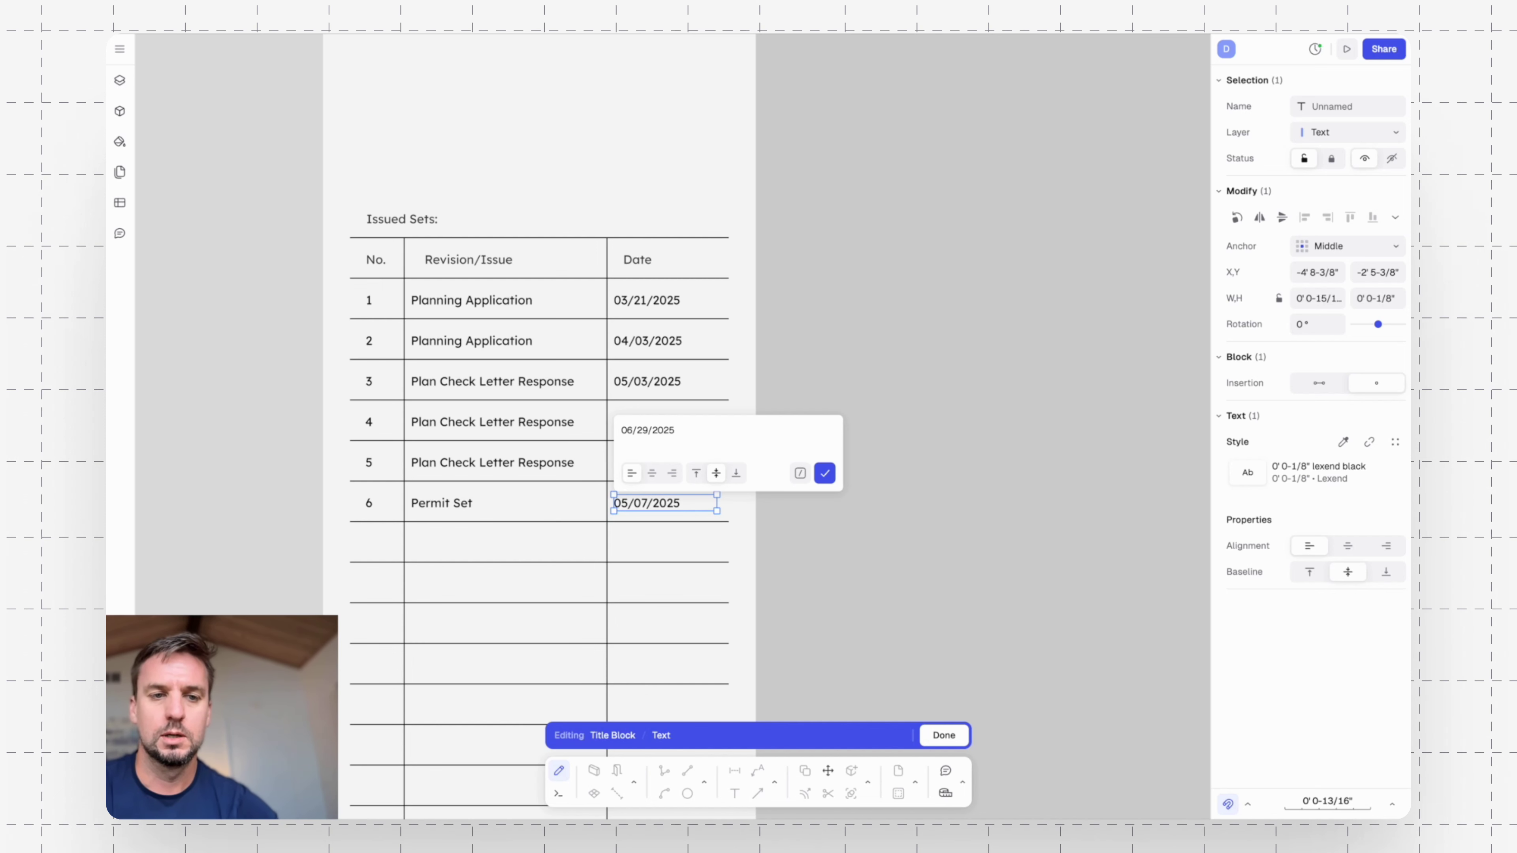
pyautogui.press('Return')
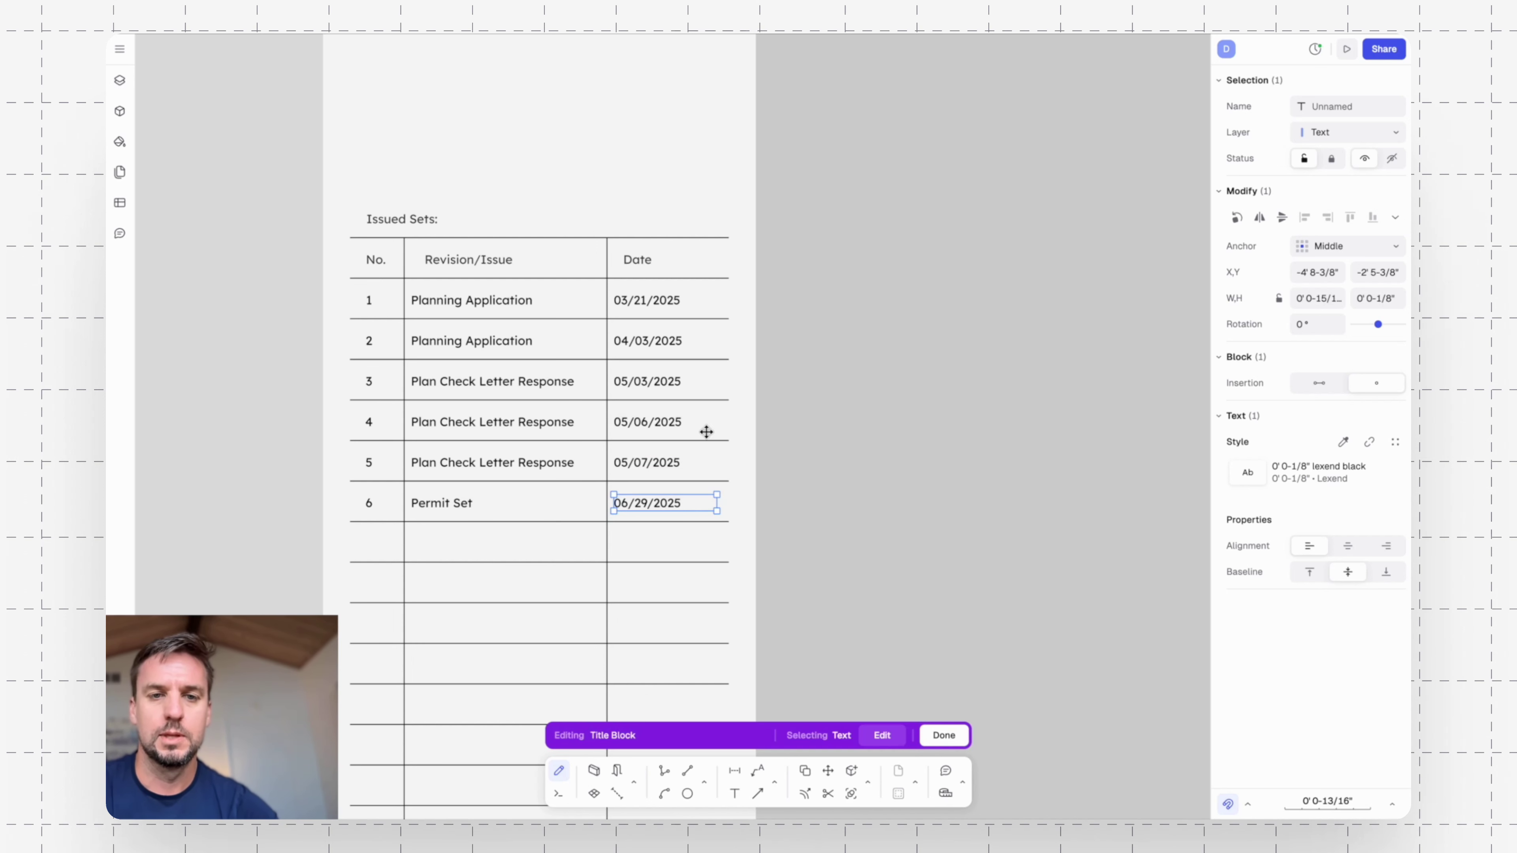
pyautogui.doubleClick(923, 513)
pyautogui.scroll(-5, 838, 368)
# Pan across the A2.1 floor plan sheets and back to the A0.2 title sheet.
pyautogui.click(841, 381)
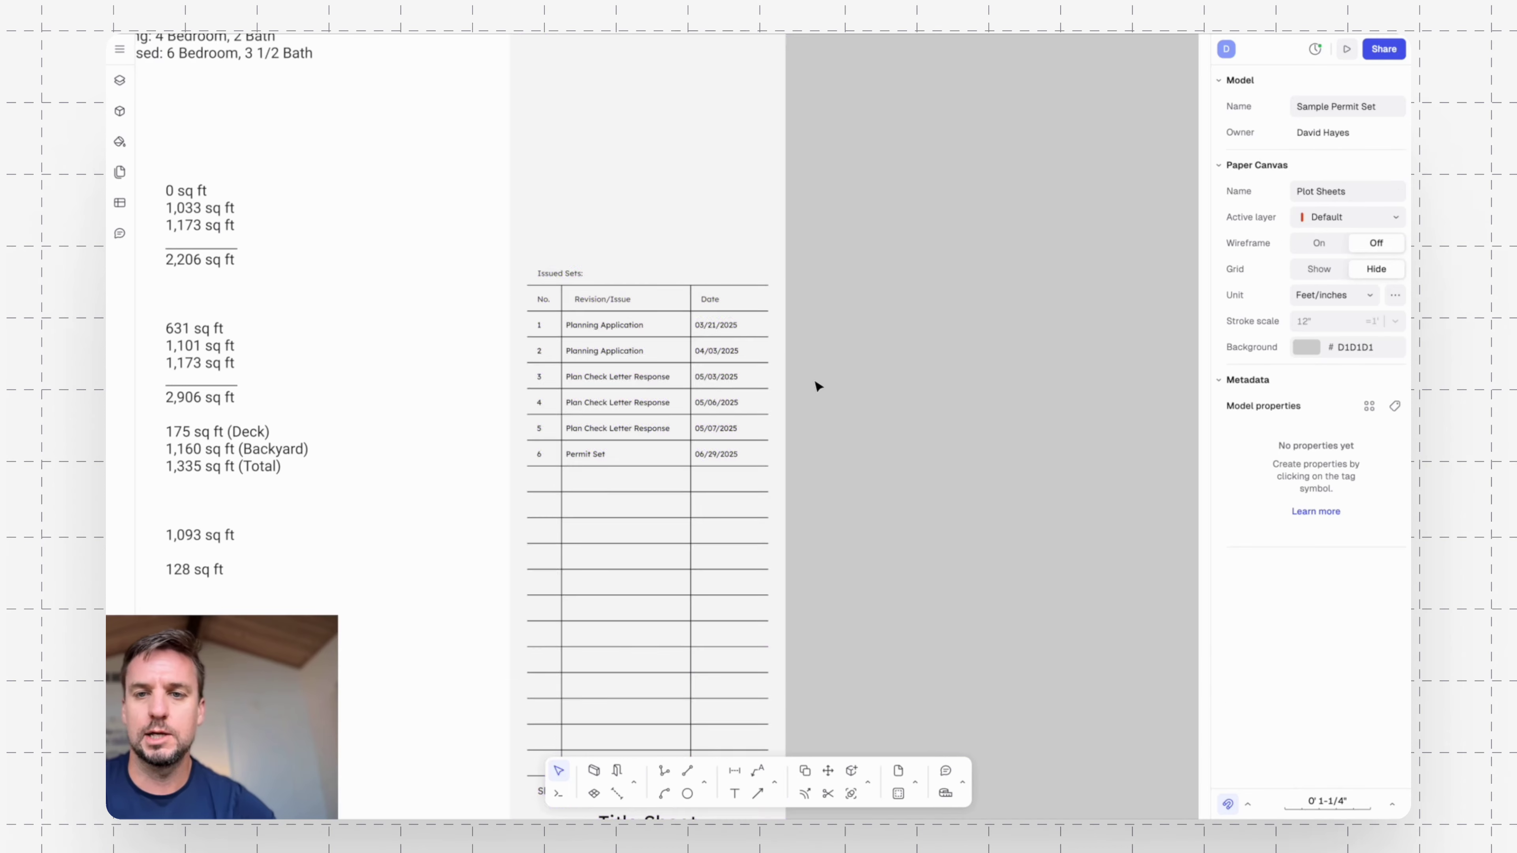
pyautogui.scroll(-5, 817, 387)
pyautogui.moveTo(931, 394); pyautogui.dragTo(381, 339, button='middle')
pyautogui.moveTo(1021, 351); pyautogui.dragTo(858, 353, button='middle')
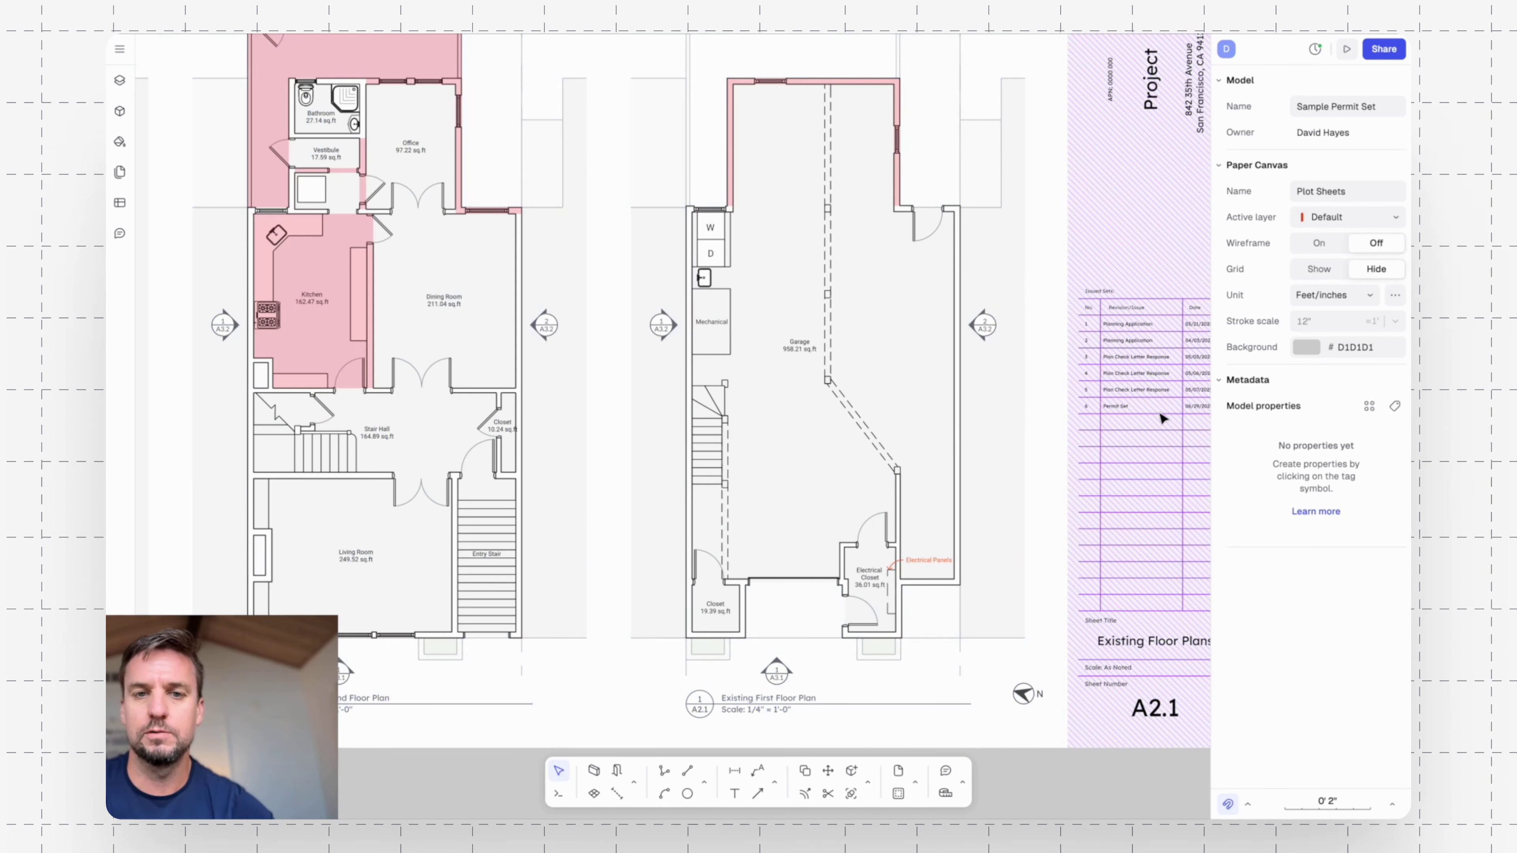
pyautogui.moveTo(1188, 422); pyautogui.dragTo(914, 419, button='middle')
pyautogui.scroll(5, 917, 413)
pyautogui.scroll(-8, 914, 411)
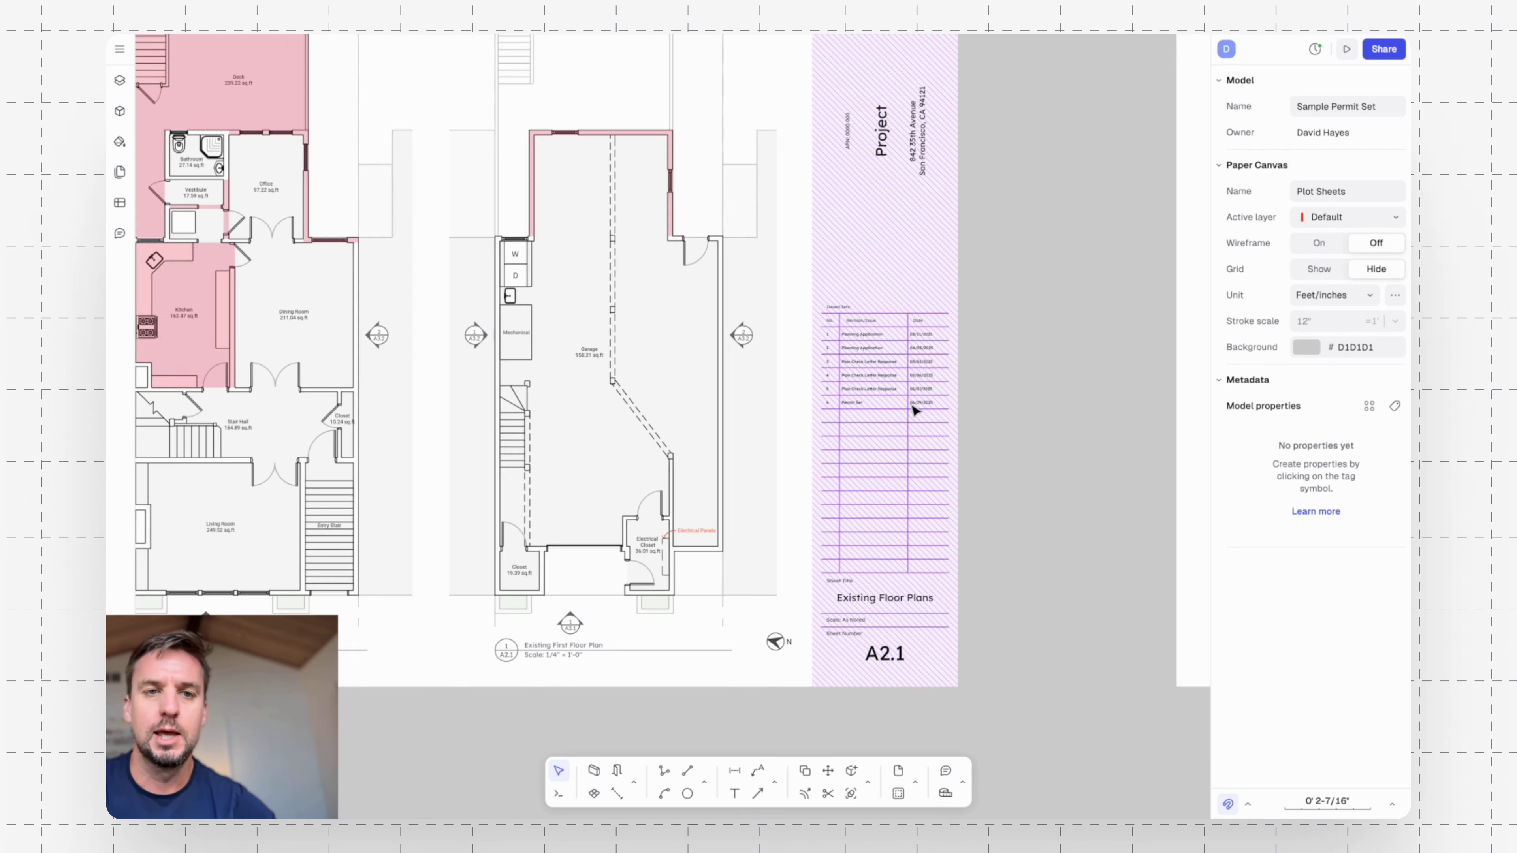
pyautogui.moveTo(454, 385); pyautogui.dragTo(1061, 422, button='middle')
pyautogui.moveTo(287, 254); pyautogui.dragTo(977, 308, button='middle')
pyautogui.scroll(-5, 977, 312)
pyautogui.scroll(3, 968, 287)
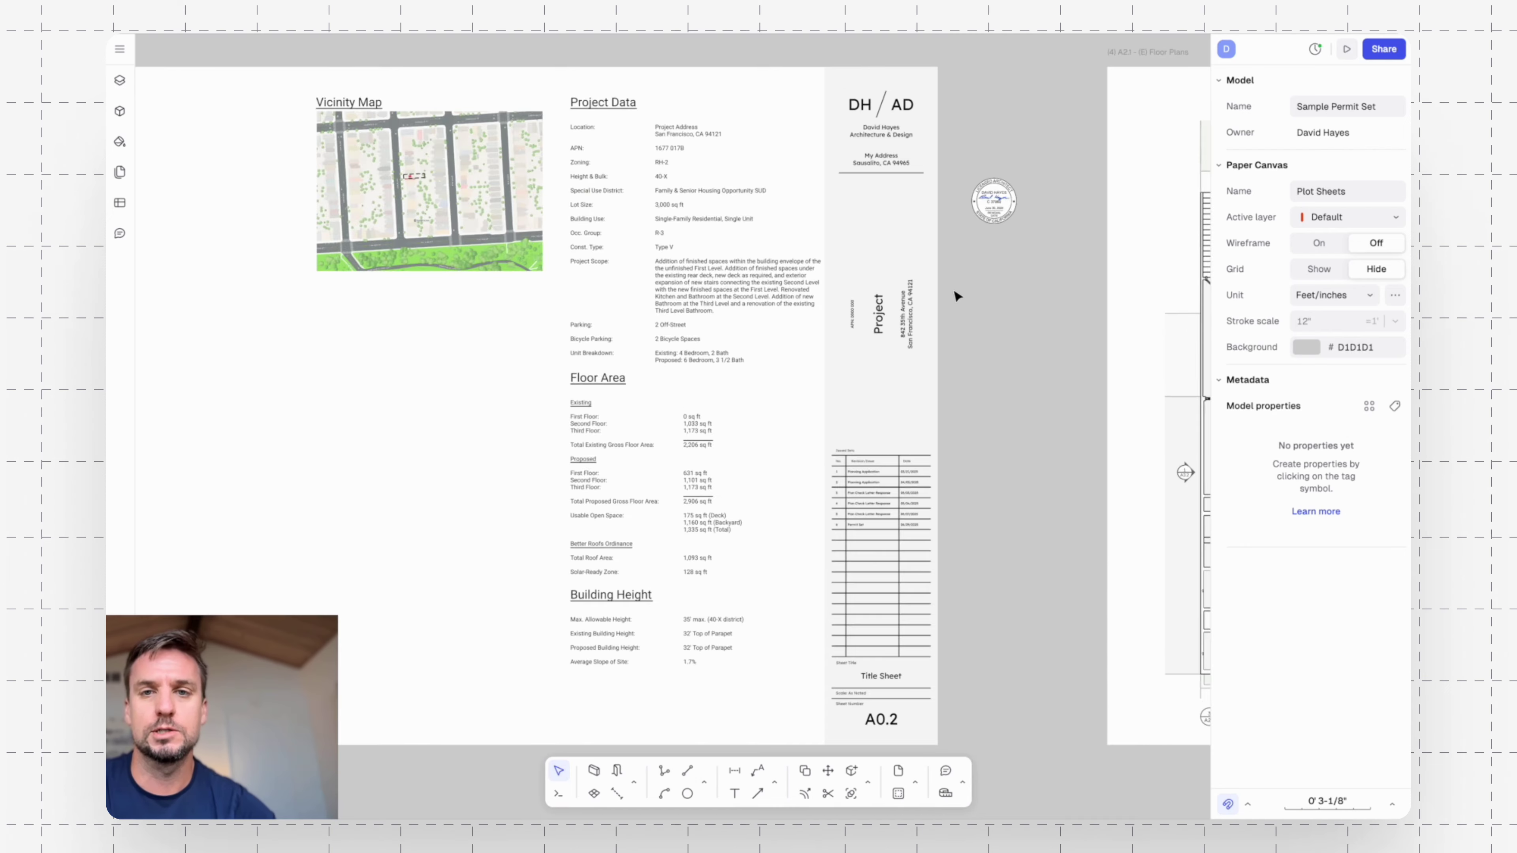
# Move the CA Signed stamp 4 inches left within the A0.2 title block.
pyautogui.doubleClick(995, 202)
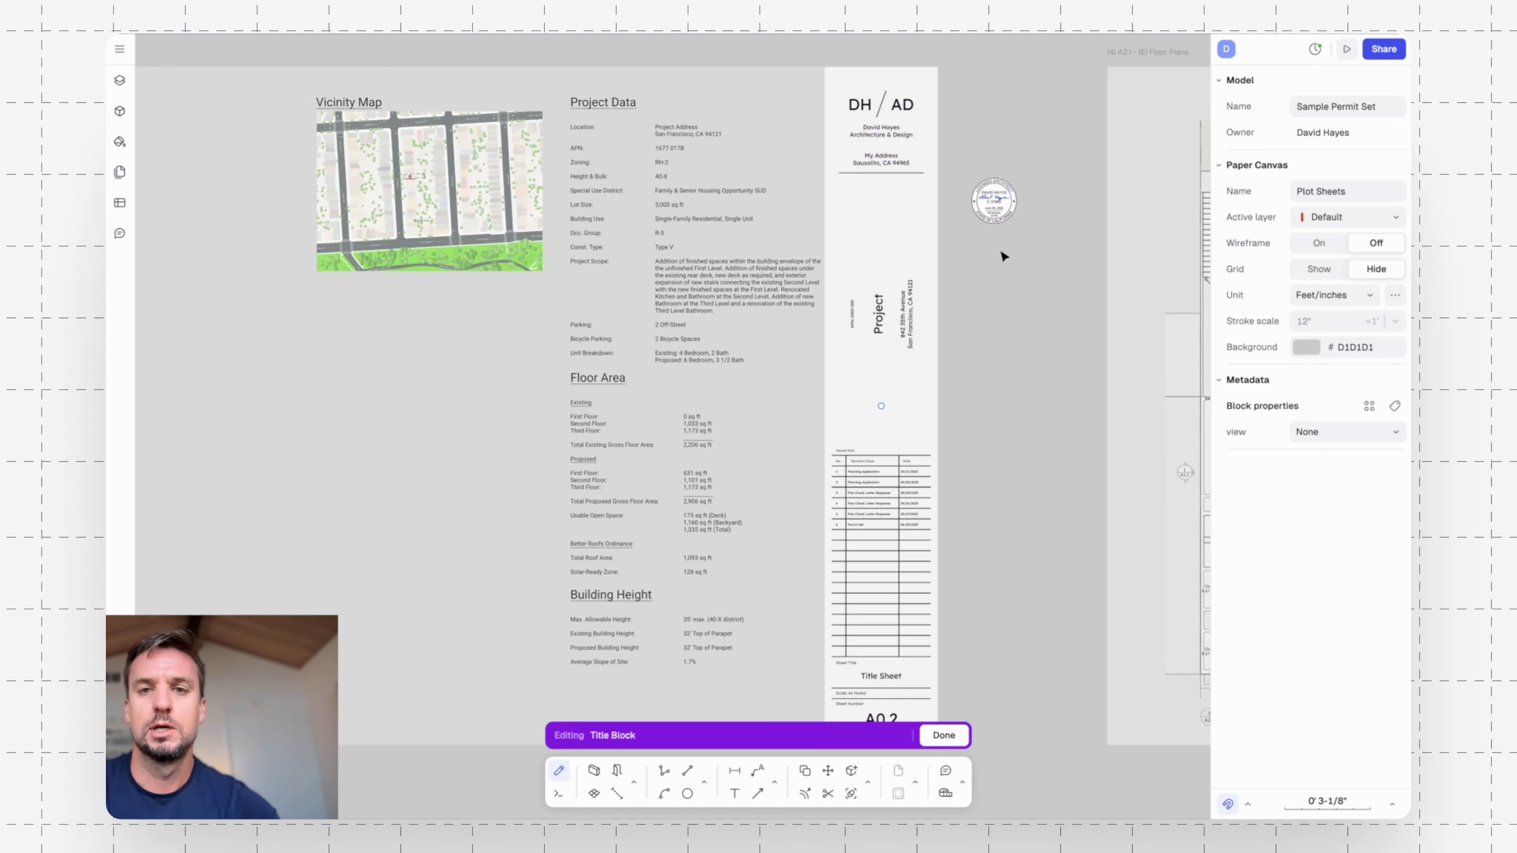
pyautogui.click(997, 215)
pyautogui.press('m')
pyautogui.click(1061, 282)
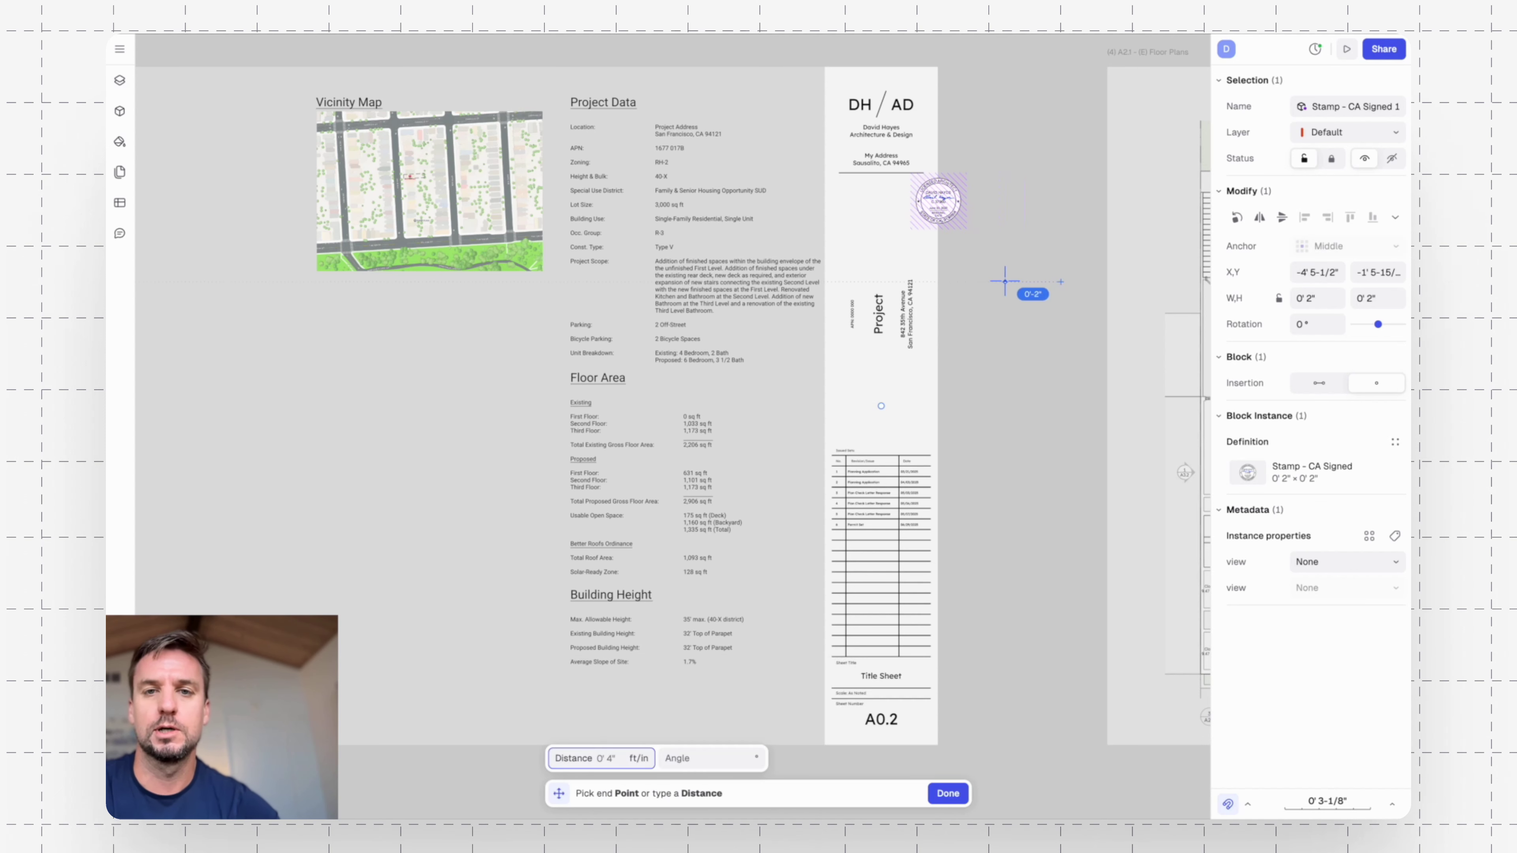
pyautogui.write('4')
pyautogui.press('Return')
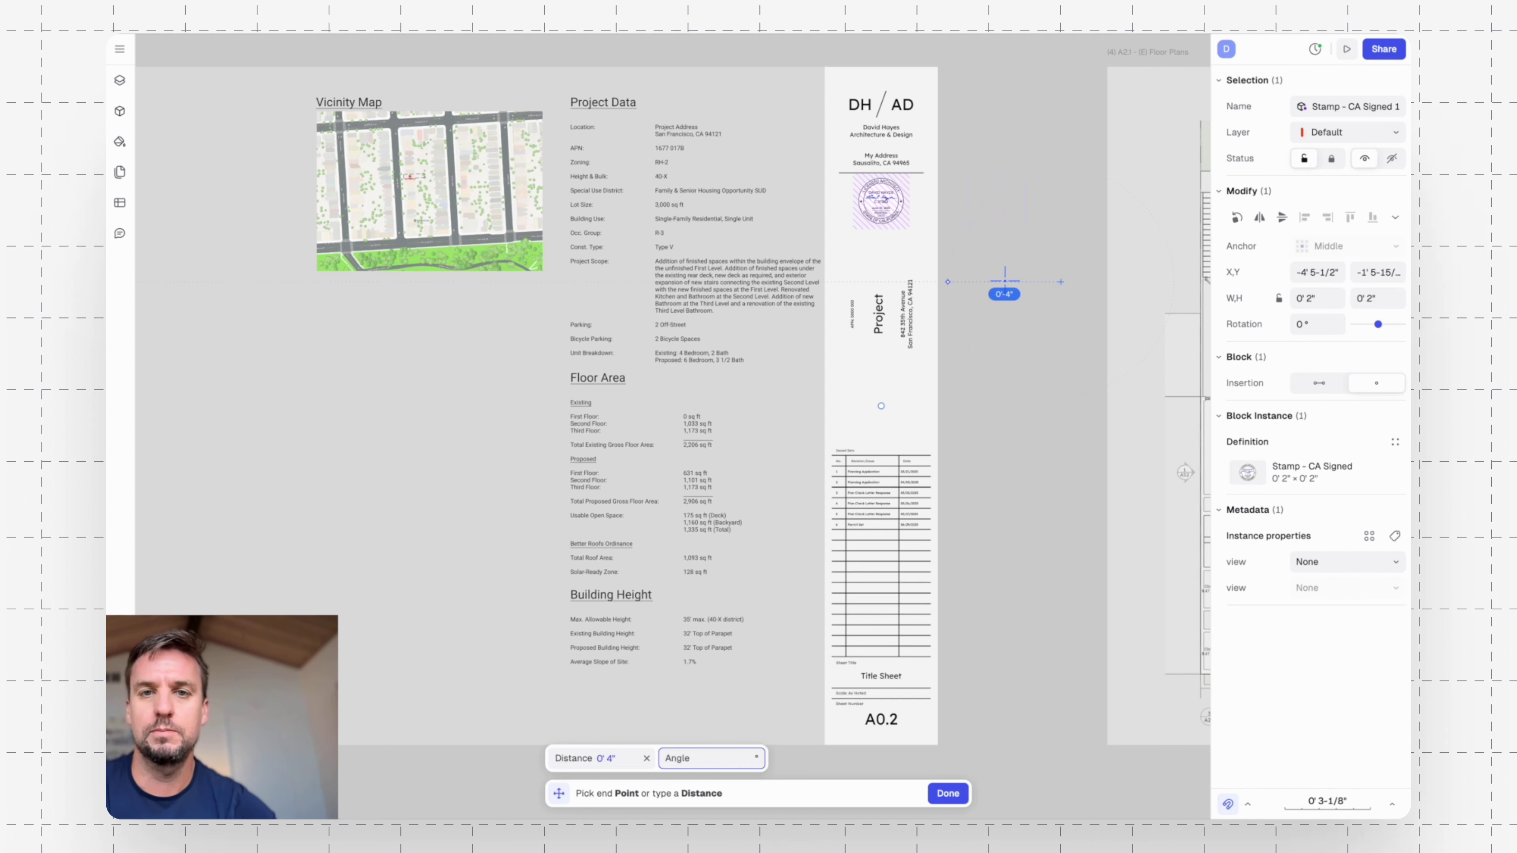
pyautogui.press('Escape')
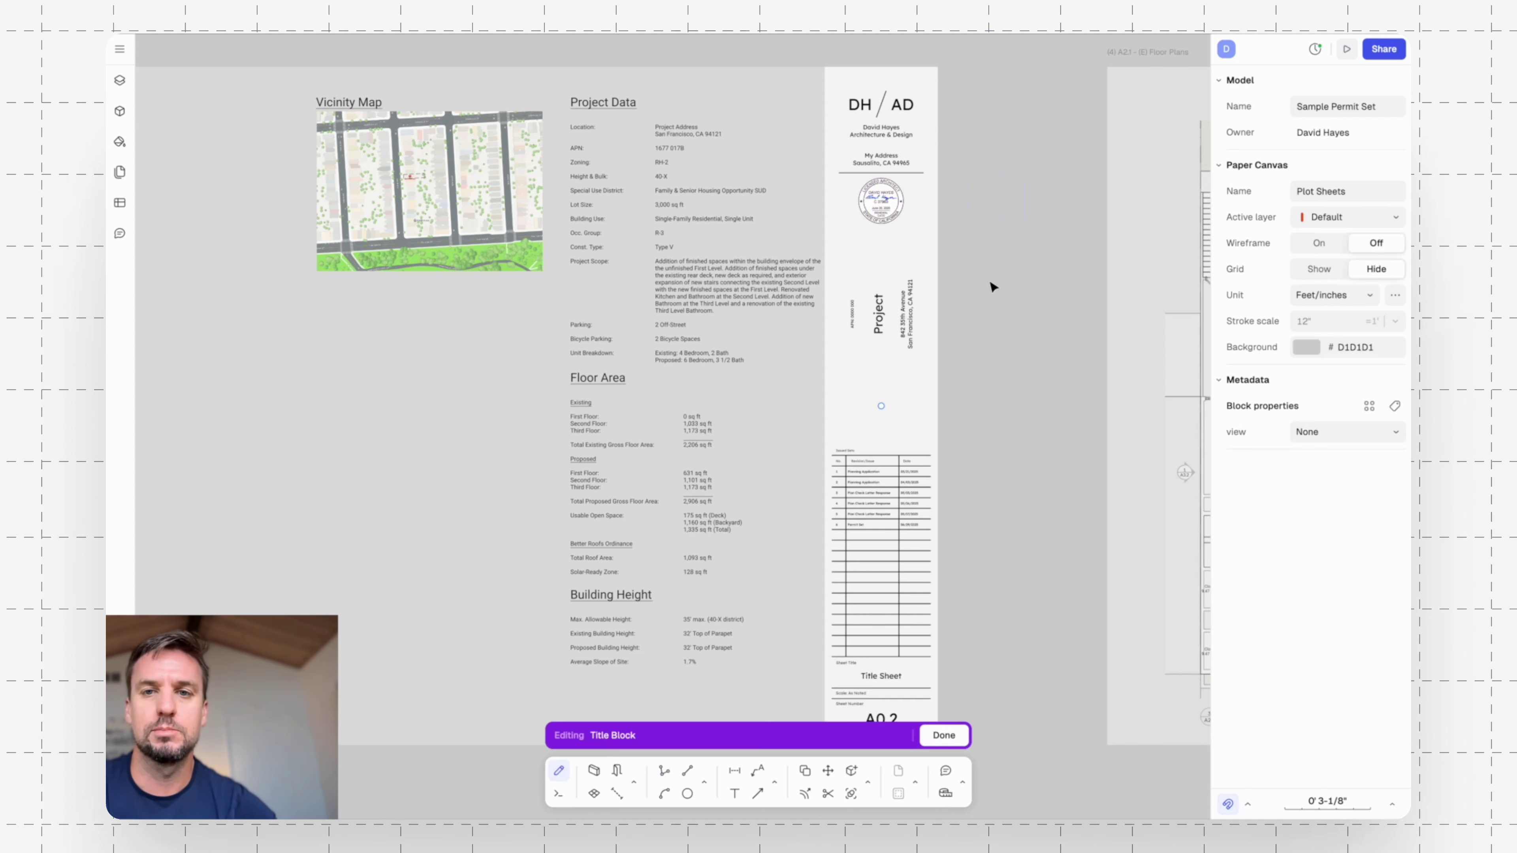
pyautogui.press('Escape')
pyautogui.press('Escape')
# Pan and zoom out to the sheet overview, then zoom back in on the title sheets.
pyautogui.moveTo(1031, 281); pyautogui.dragTo(383, 293, button='middle')
pyautogui.scroll(-3, 707, 289)
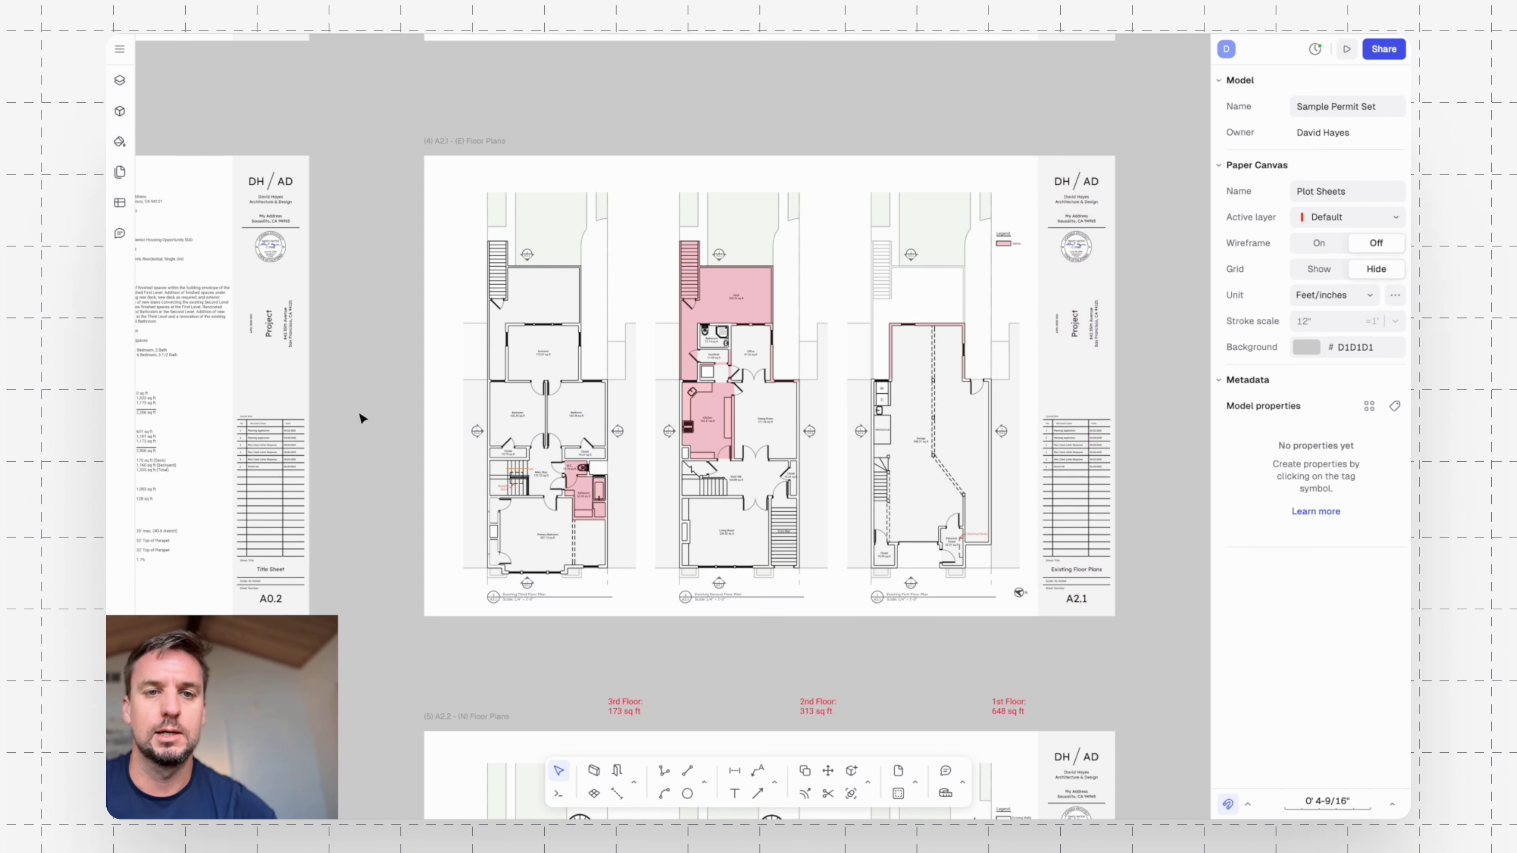
pyautogui.moveTo(362, 418); pyautogui.dragTo(846, 339, button='middle')
pyautogui.scroll(-5, 362, 435)
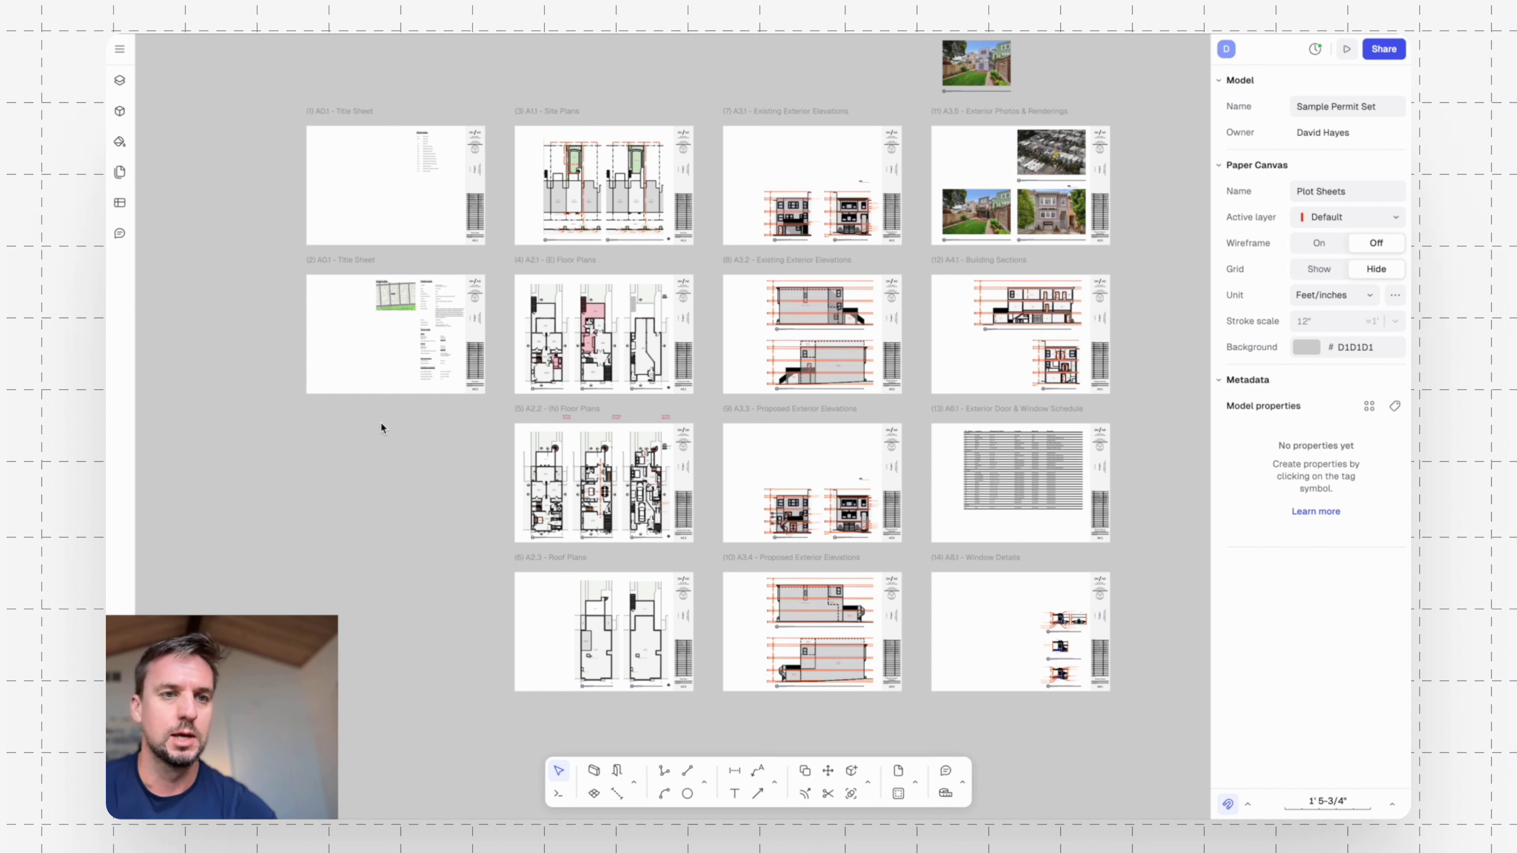
pyautogui.keyDown('ctrl'); pyautogui.scroll(5, 383, 345); pyautogui.keyUp('ctrl')
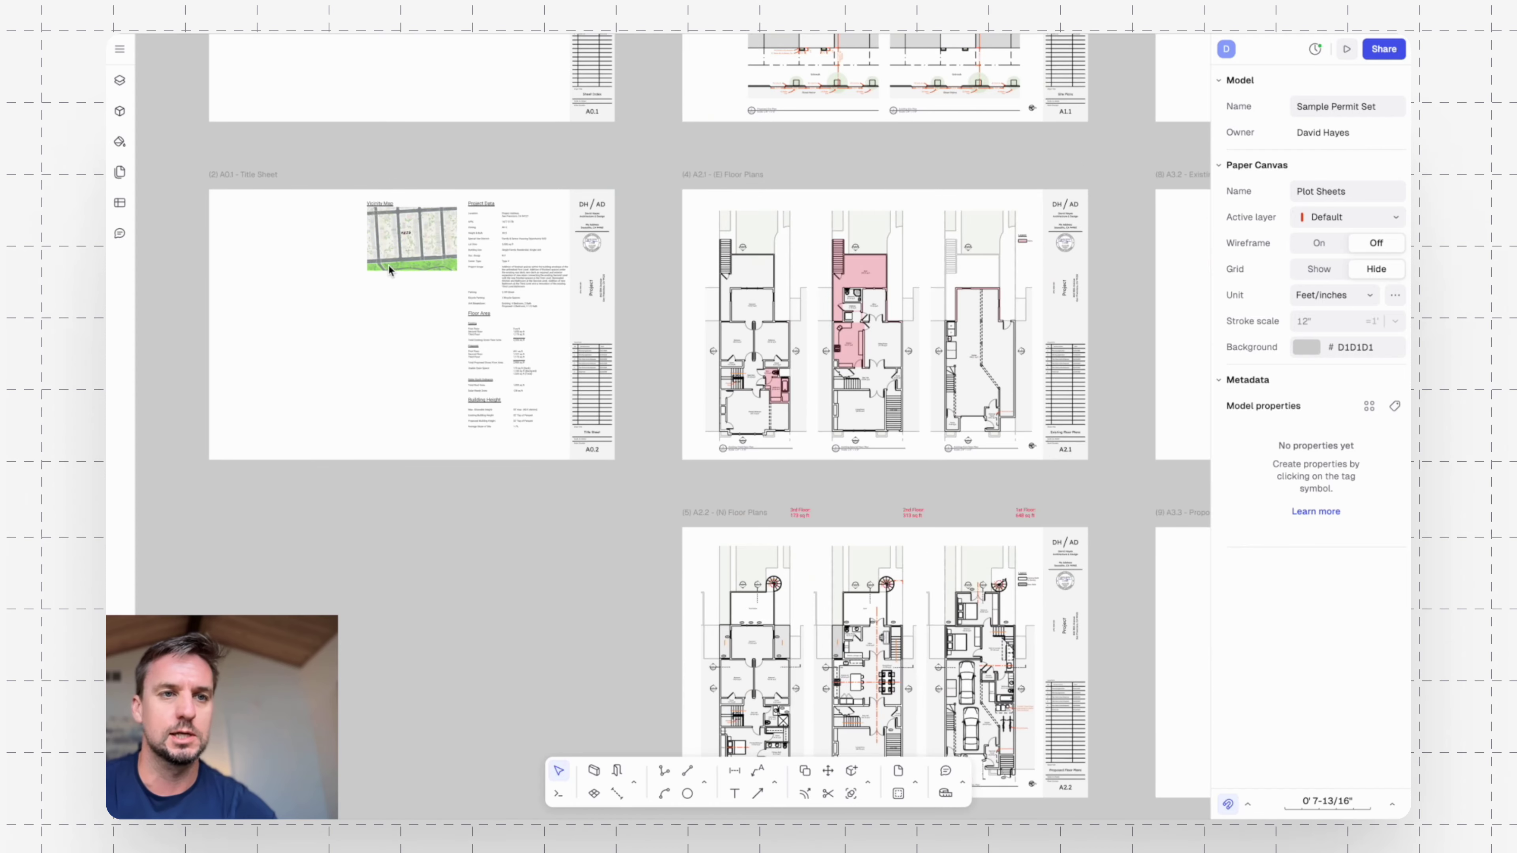
# Copy the title sheet page and place the duplicate directly below the original.
pyautogui.click(264, 174)
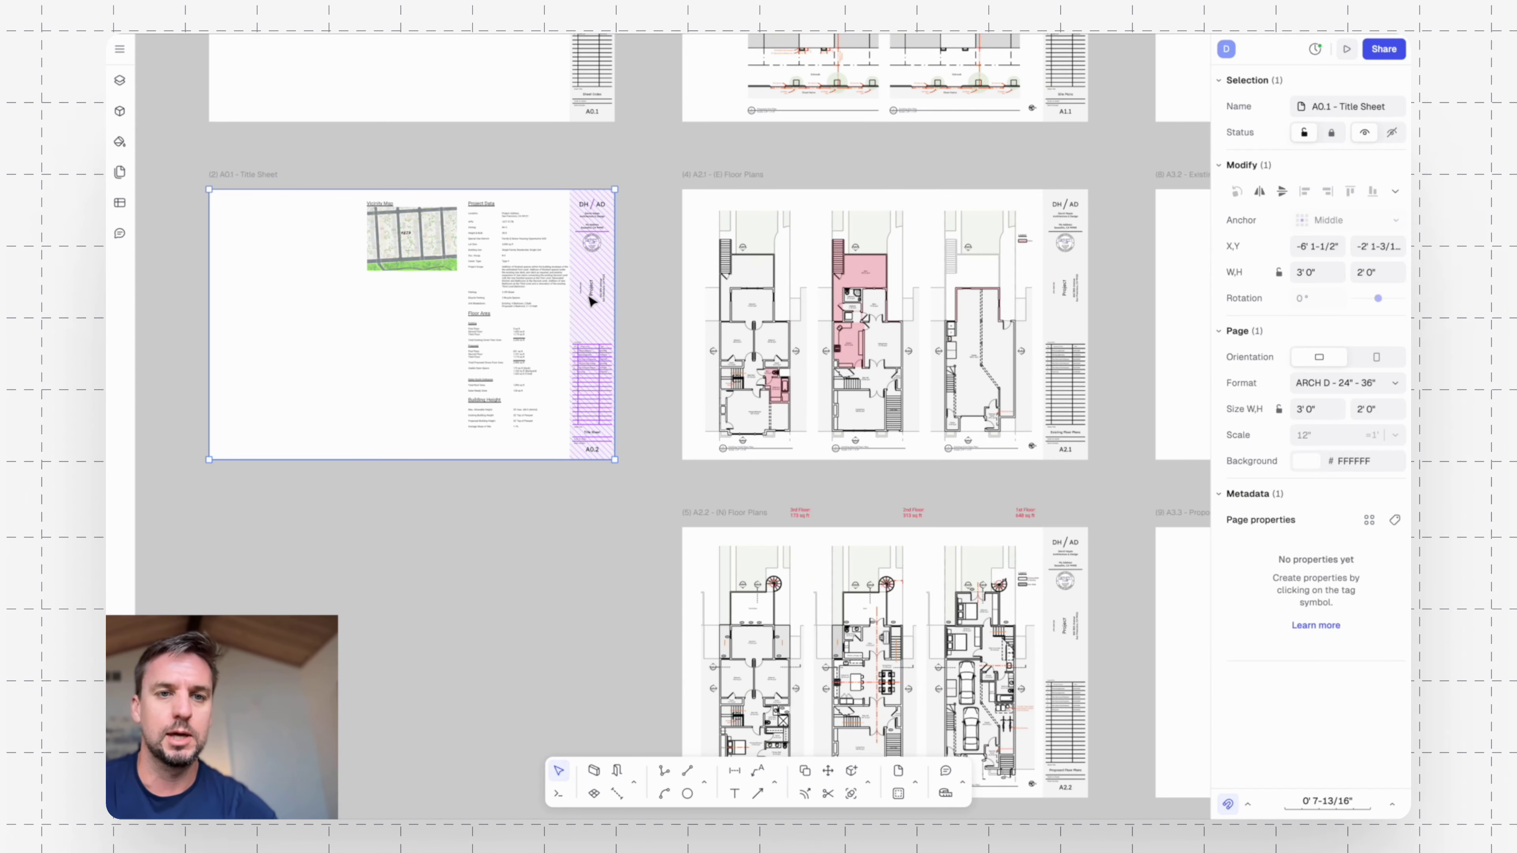
pyautogui.press('c')
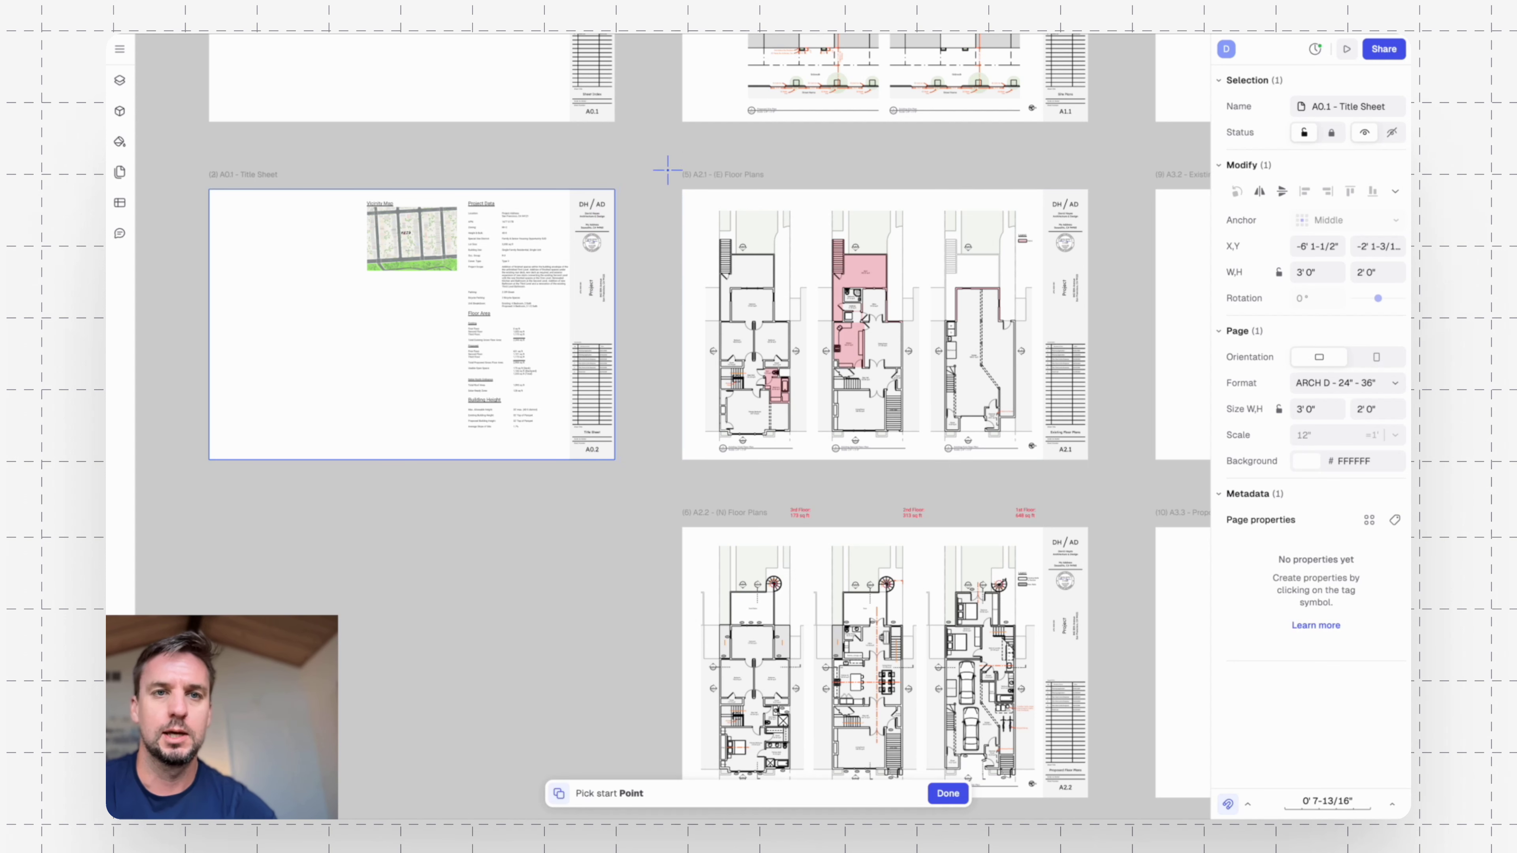
pyautogui.click(615, 122)
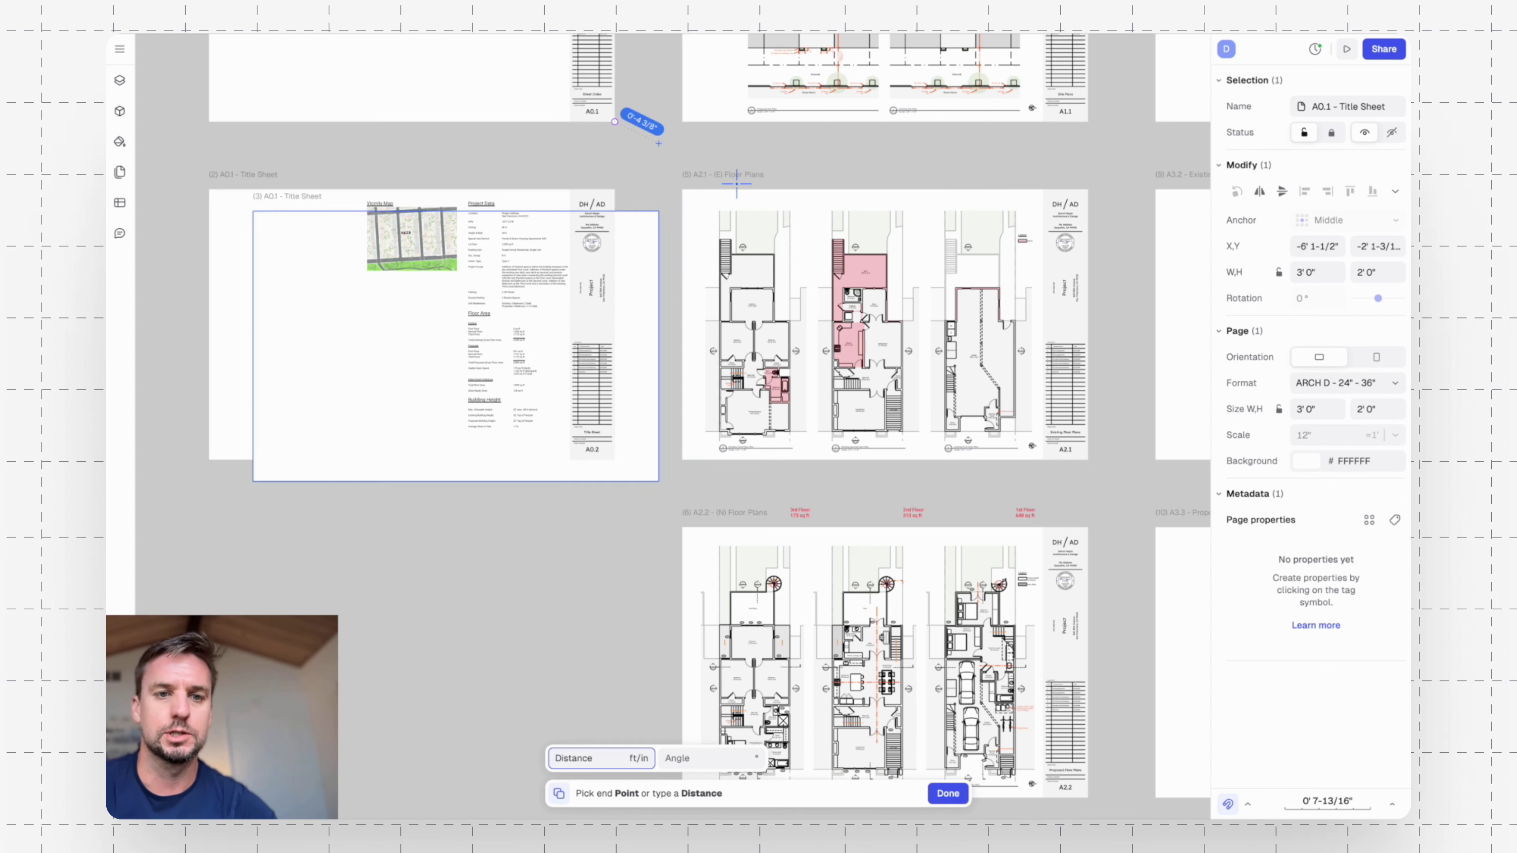
pyautogui.click(614, 461)
pyautogui.click(292, 520)
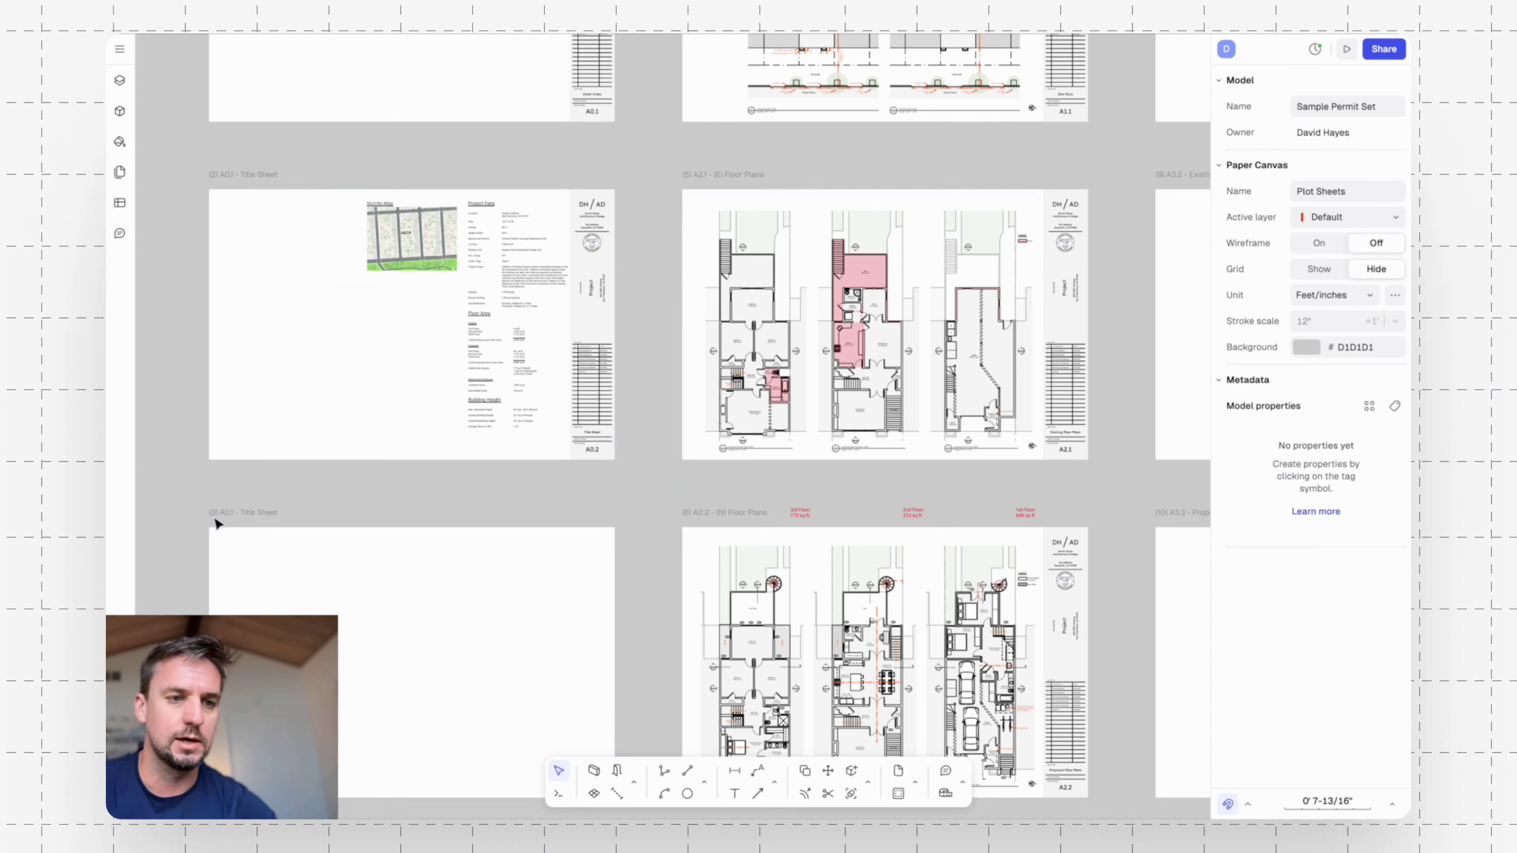
pyautogui.moveTo(375, 505); pyautogui.dragTo(375, 457, button='middle')
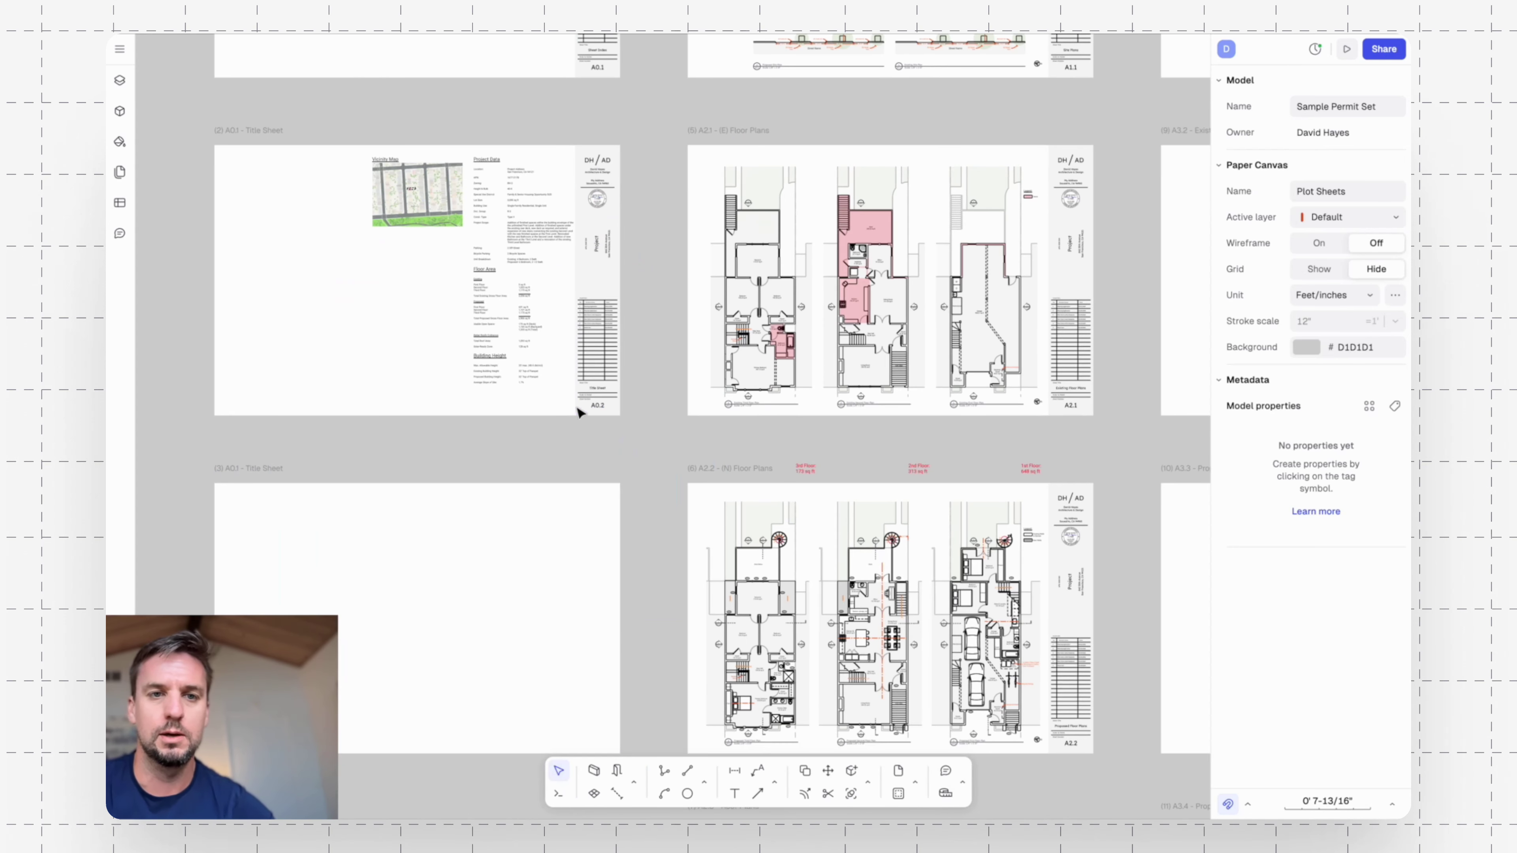
# Copy the A0.2 title block with its text onto the new sheet's right edge.
pyautogui.click(601, 272)
pyautogui.moveTo(551, 447); pyautogui.dragTo(645, 358)
pyautogui.press('c')
pyautogui.click(621, 416)
pyautogui.scroll(-5, 615, 269)
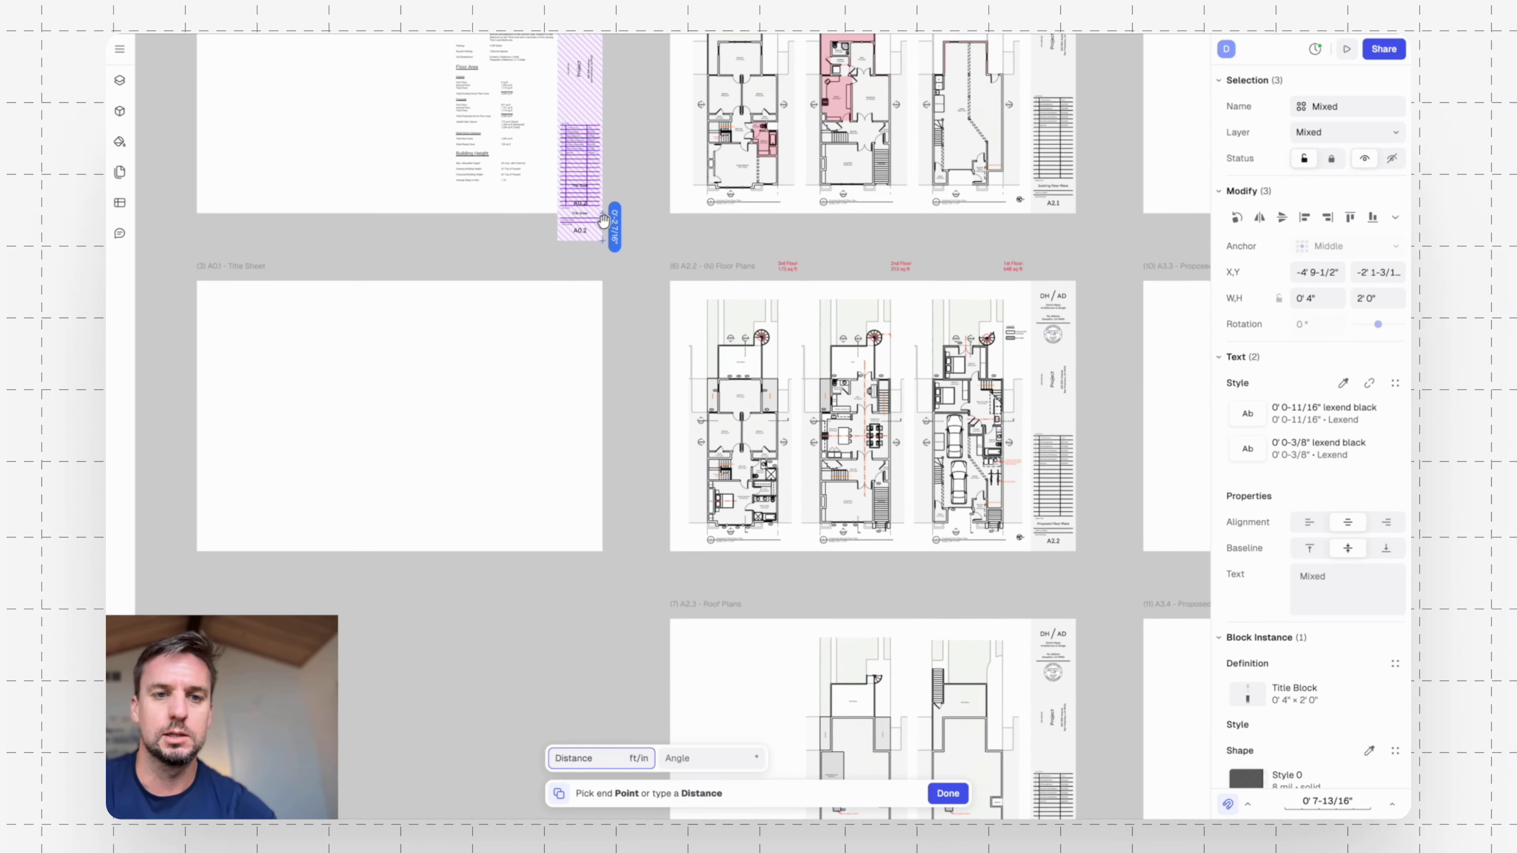
pyautogui.click(606, 493)
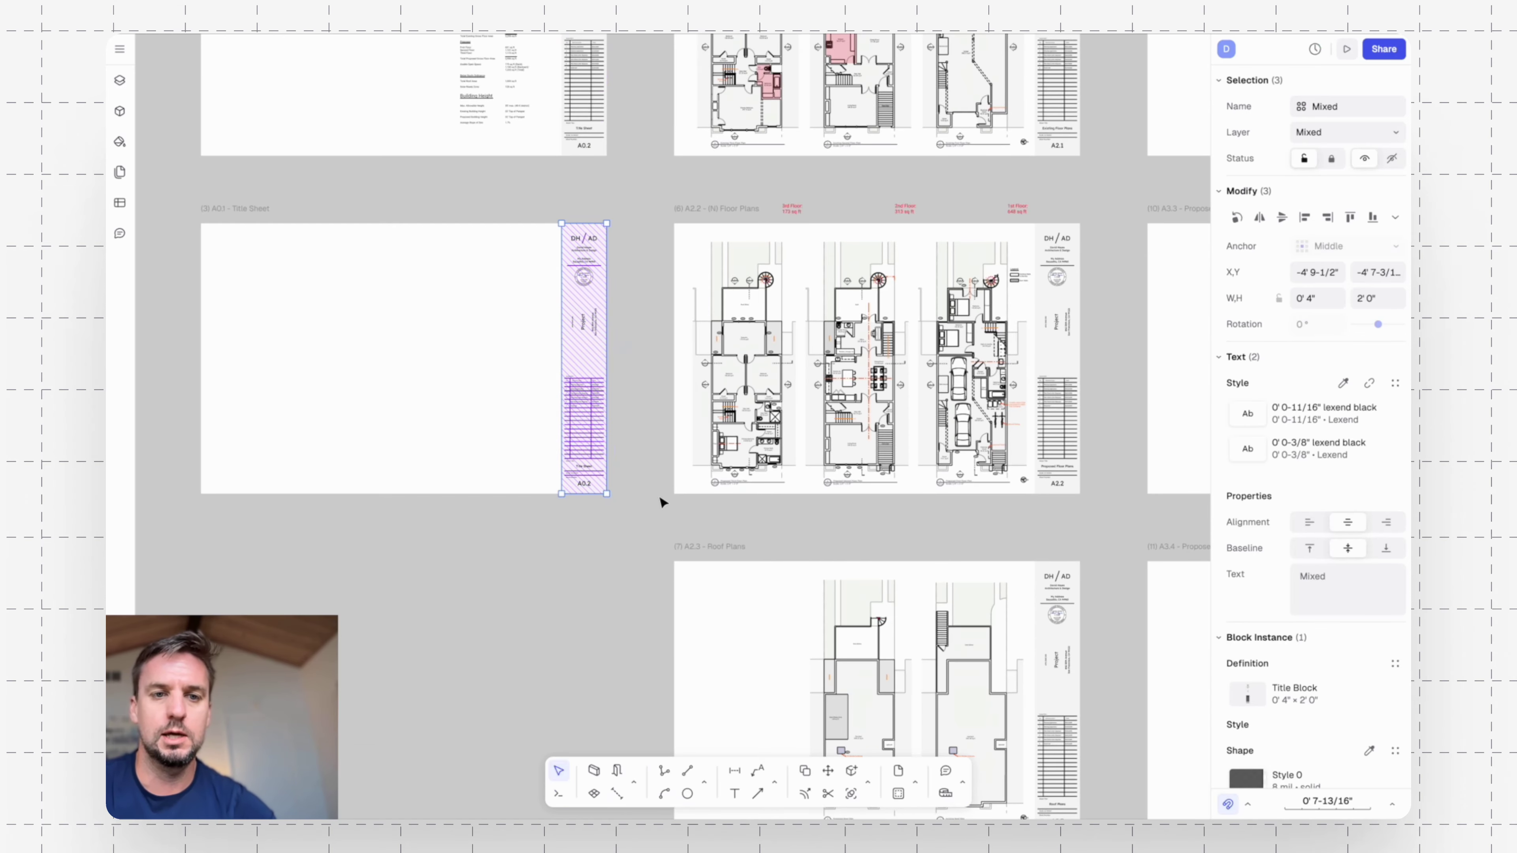
pyautogui.press('Escape')
# Rename the new sheet's title from 'Title Sheet' to 'Title 24'.
pyautogui.scroll(5, 577, 488)
pyautogui.scroll(4, 596, 459)
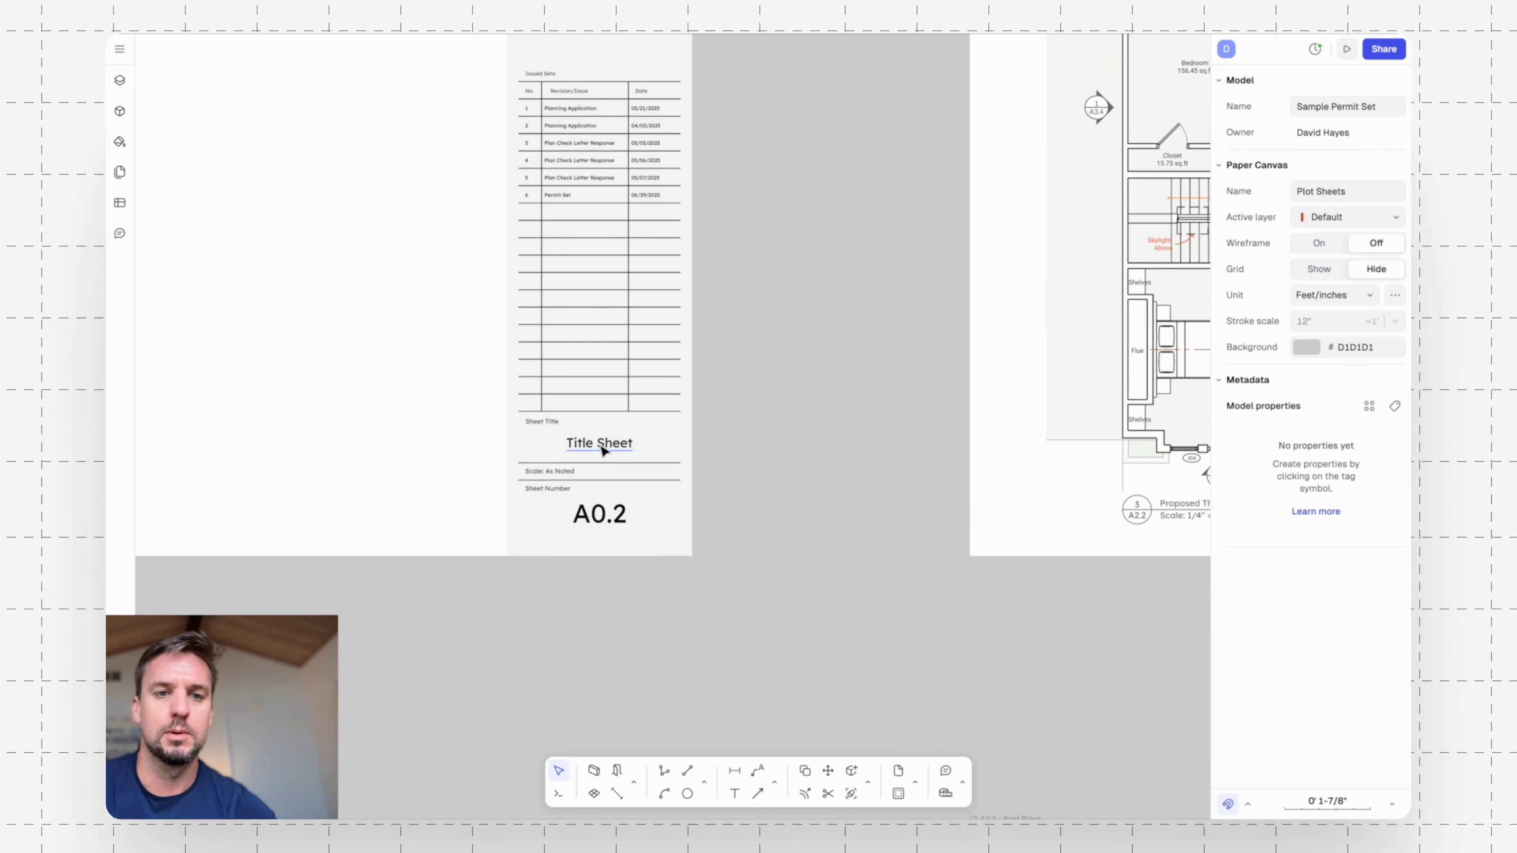
pyautogui.doubleClick(600, 443)
pyautogui.write('Title 24')
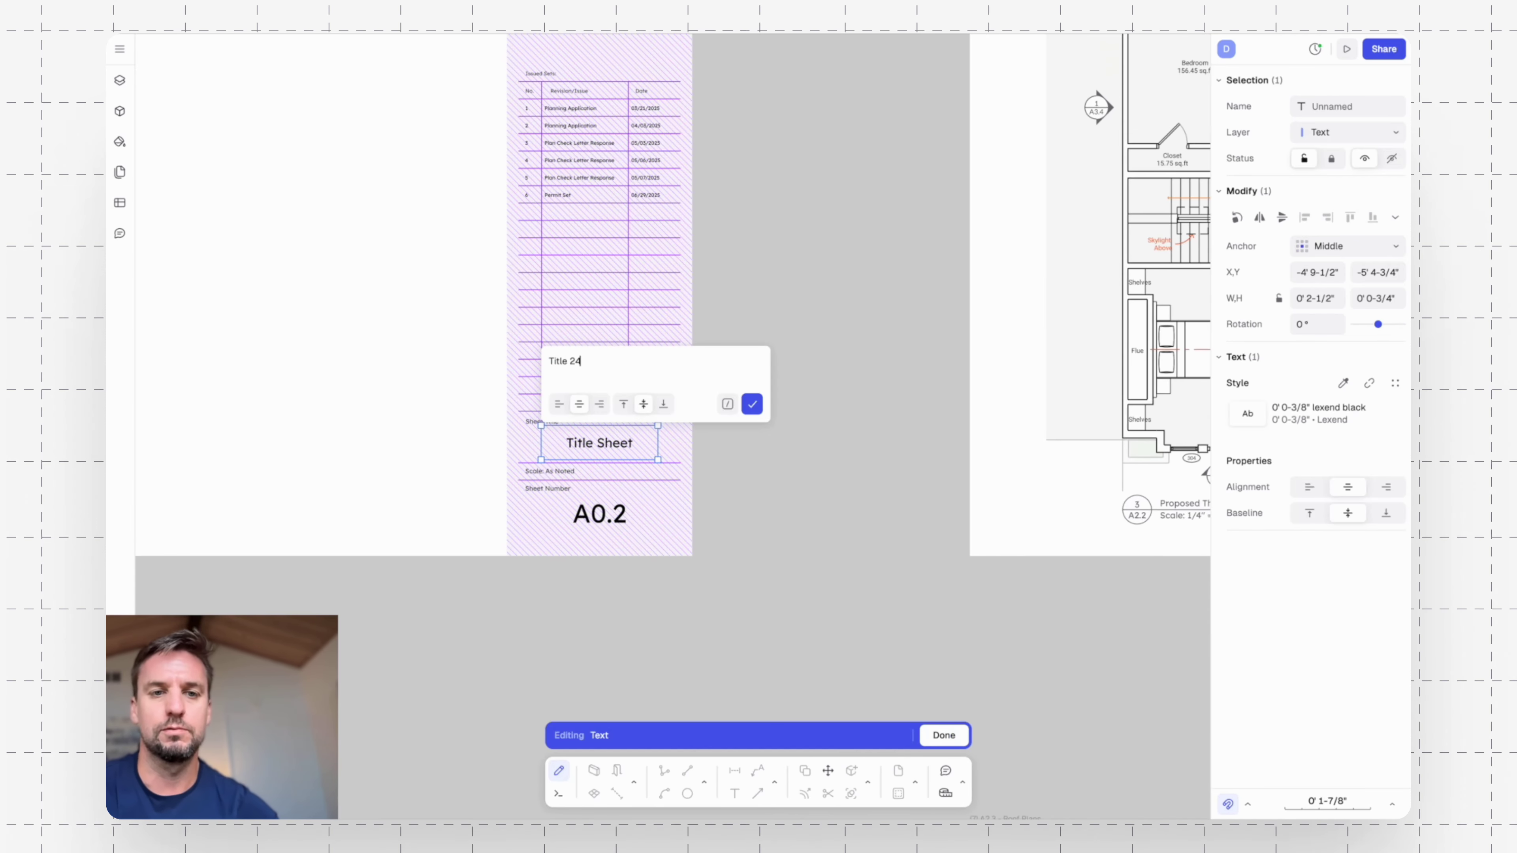
pyautogui.press('Return')
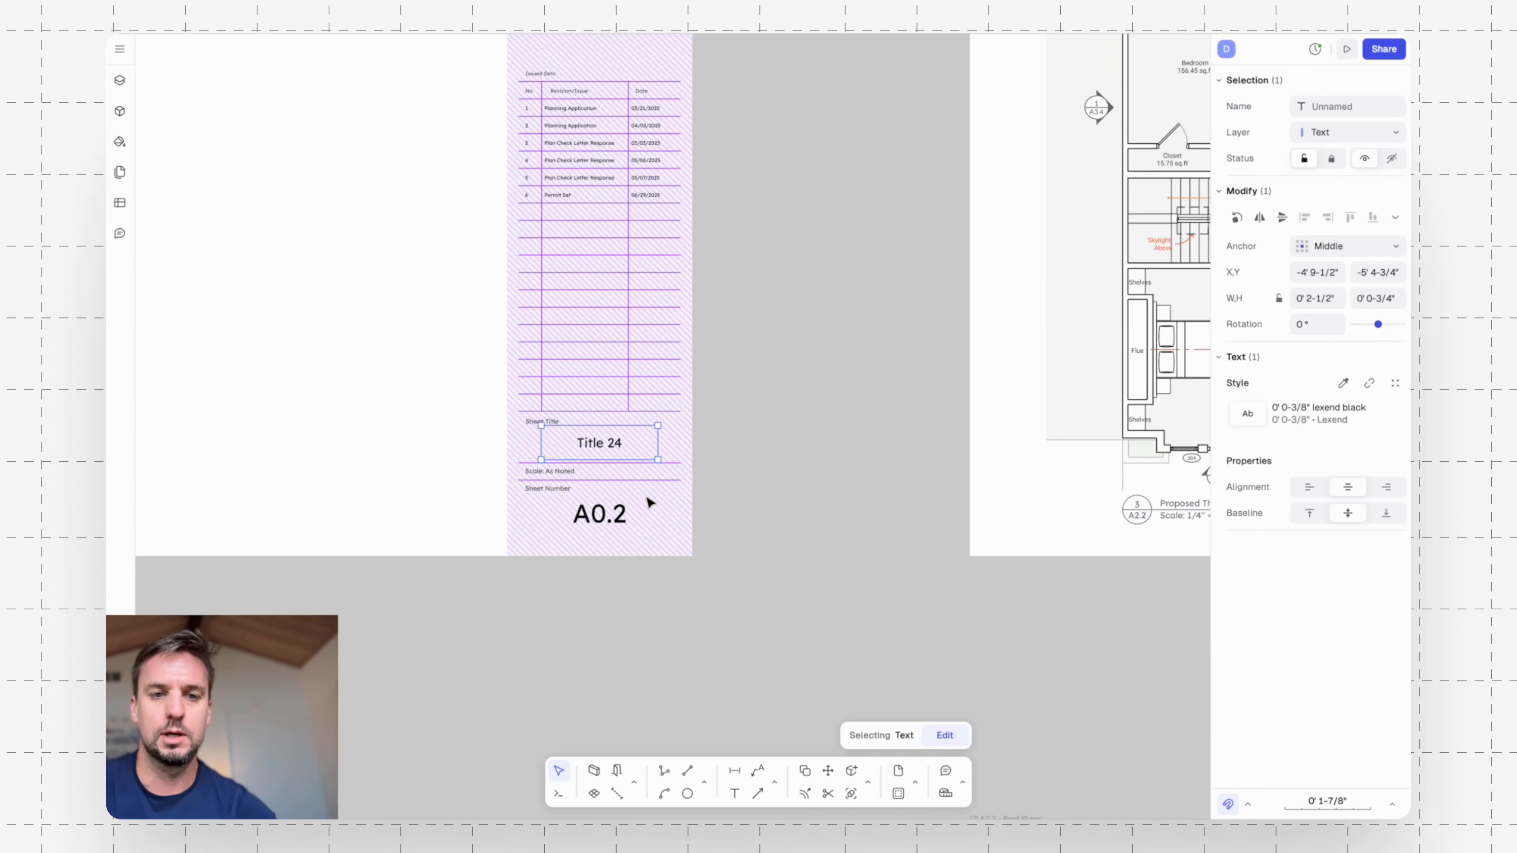
# Change the new sheet's number from A0.2 to T-1.1.
pyautogui.click(633, 513)
pyautogui.doubleClick(607, 512)
pyautogui.press('Right')
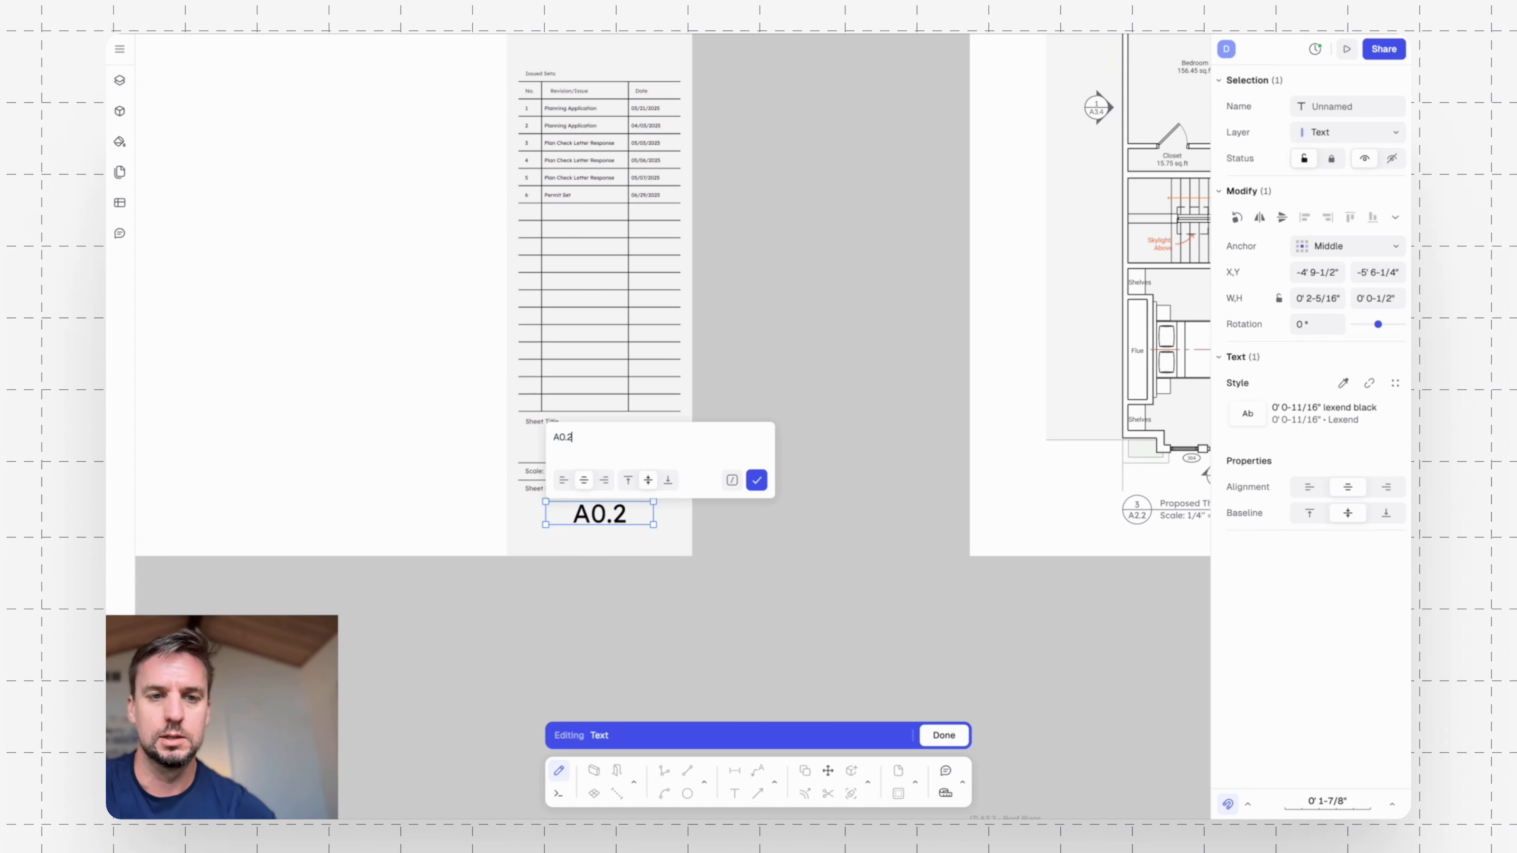
pyautogui.hotkey('ctrl', 'a')
pyautogui.write('1')
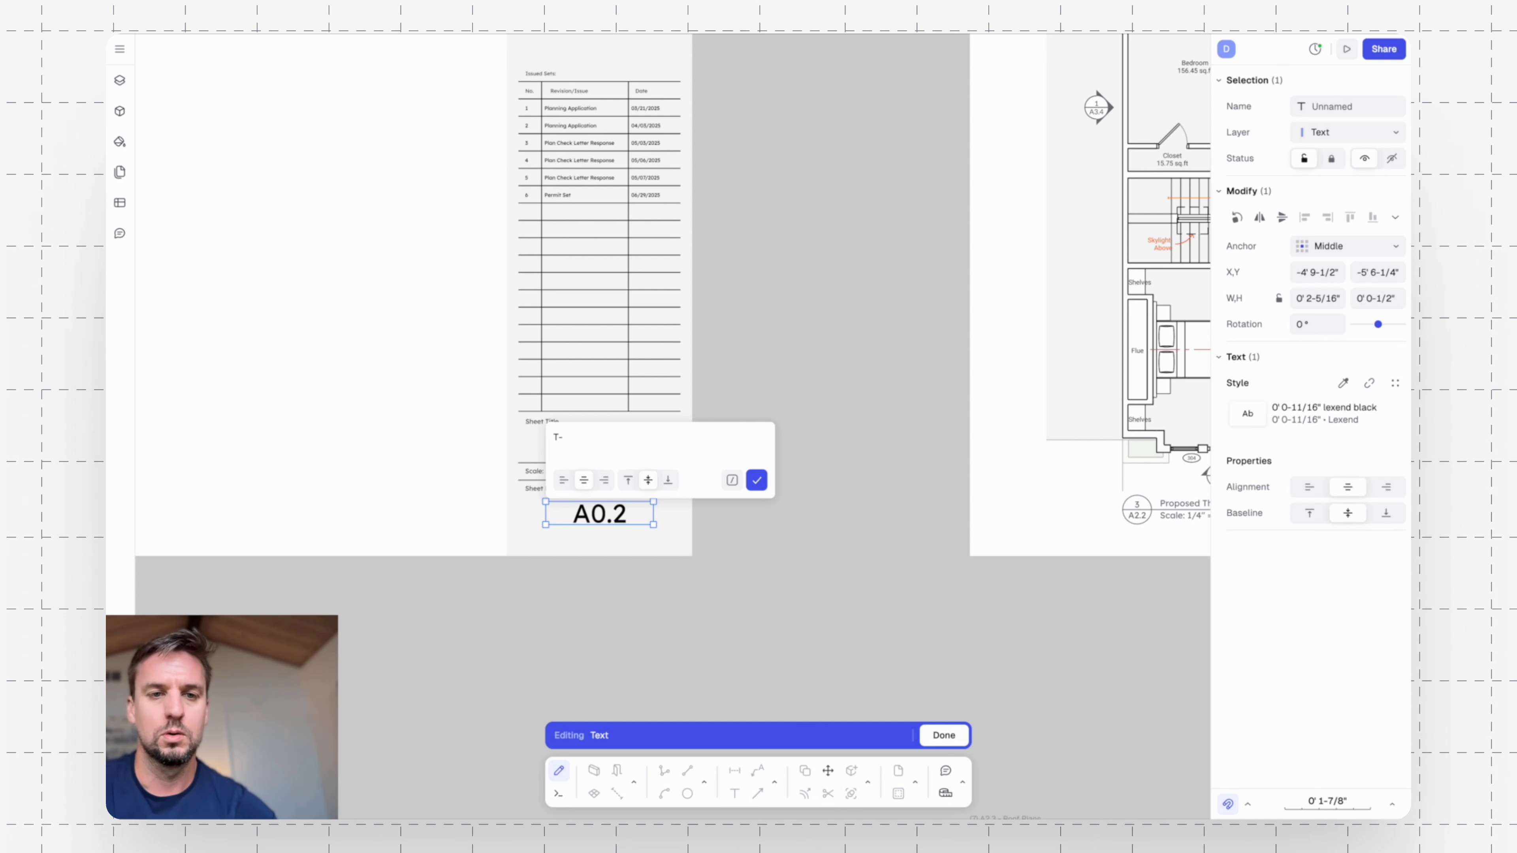
pyautogui.press('Return')
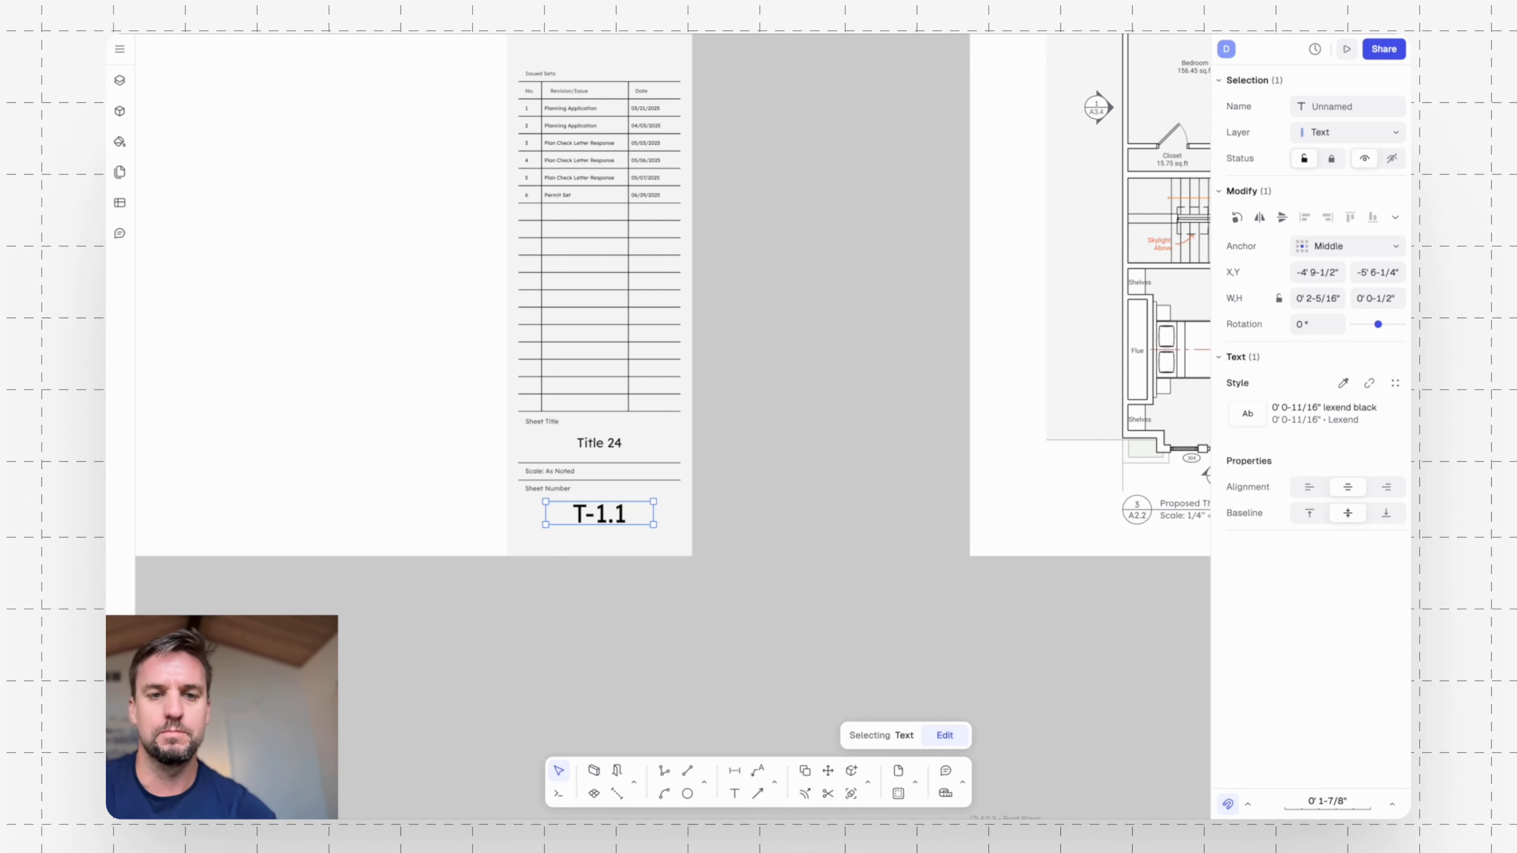
pyautogui.click(896, 525)
pyautogui.scroll(-5, 823, 437)
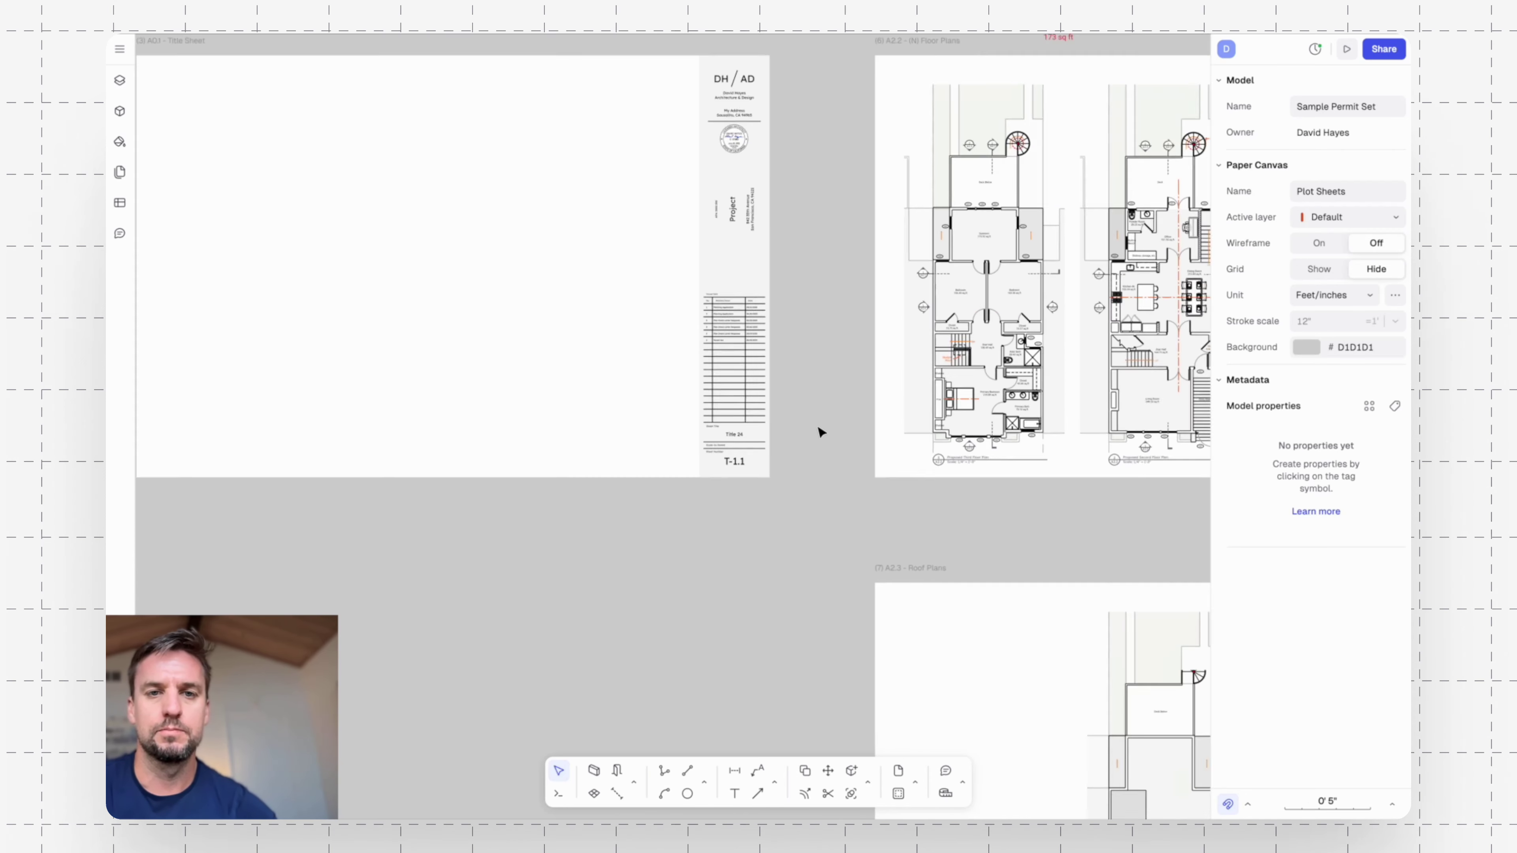
# Start a PDF import of Sample Title 24.pdf from the main menu's Import option.
pyautogui.scroll(2, 481, 233)
pyautogui.hscroll(-3, 481, 233)
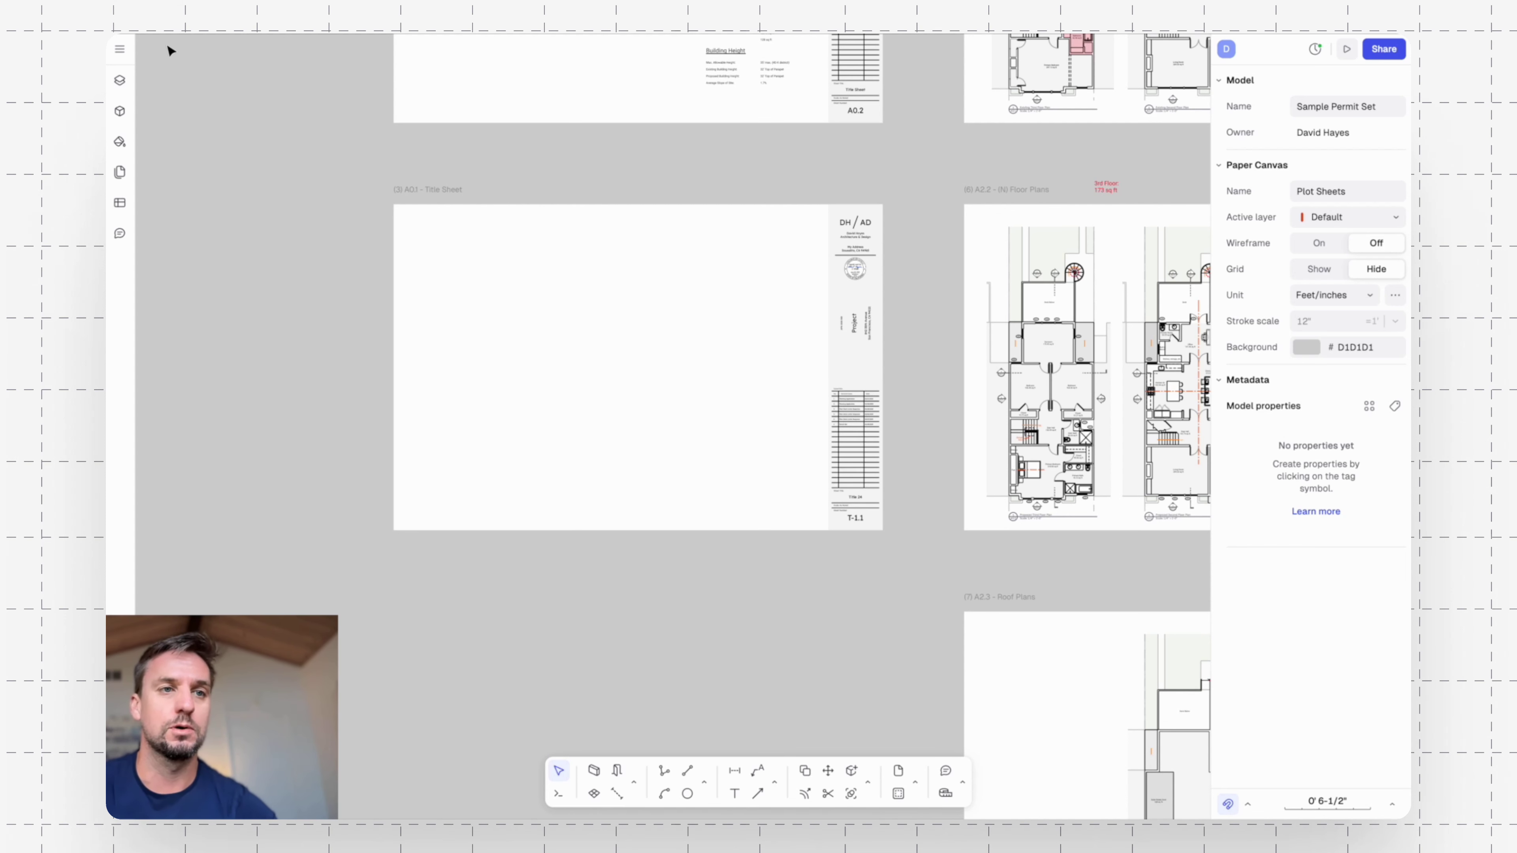
pyautogui.click(120, 49)
pyautogui.moveTo(185, 148)
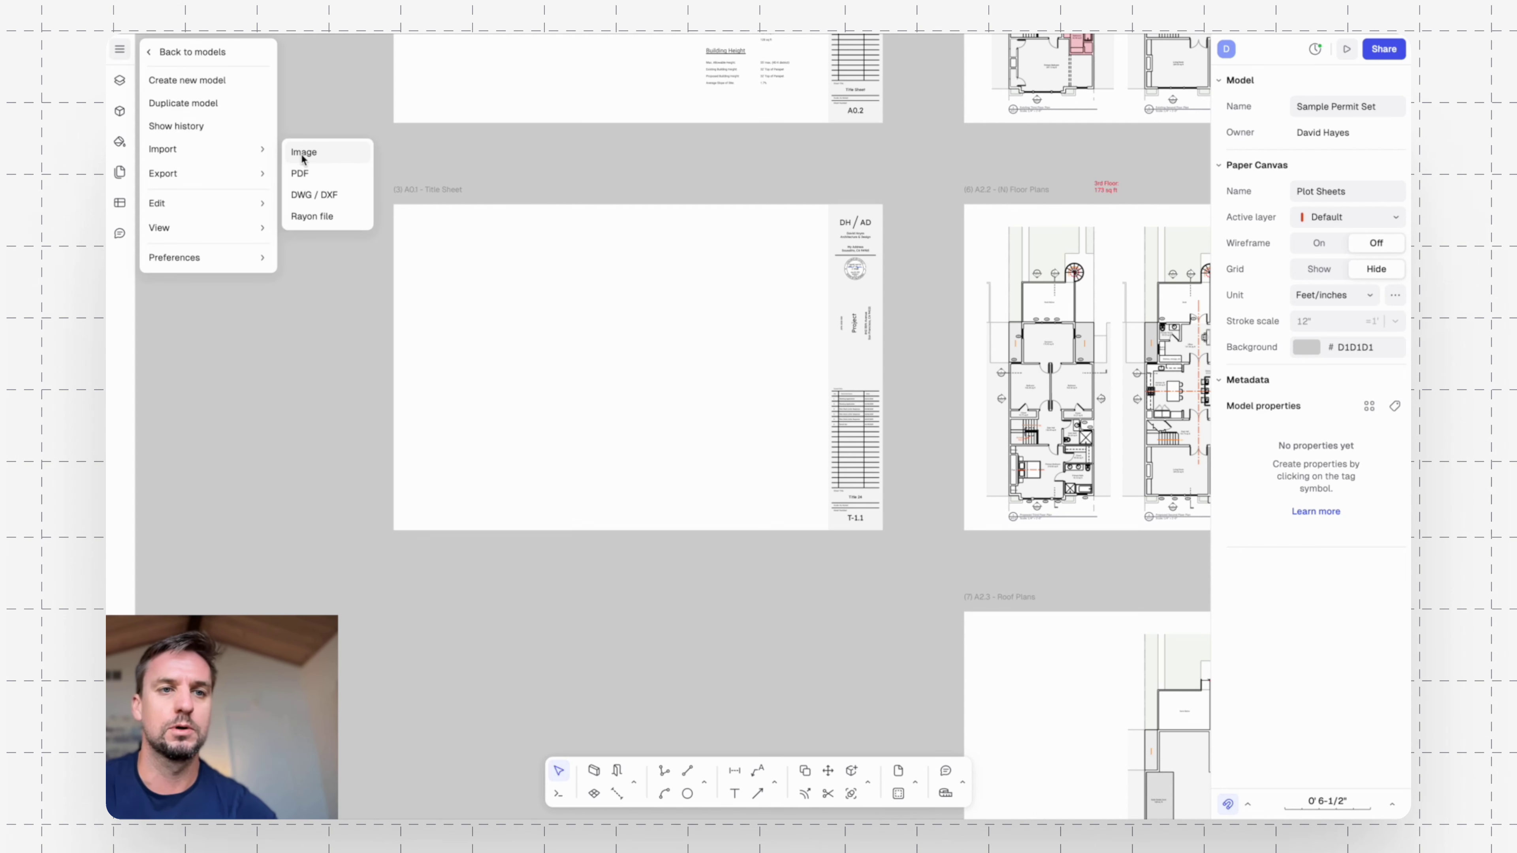
pyautogui.click(305, 175)
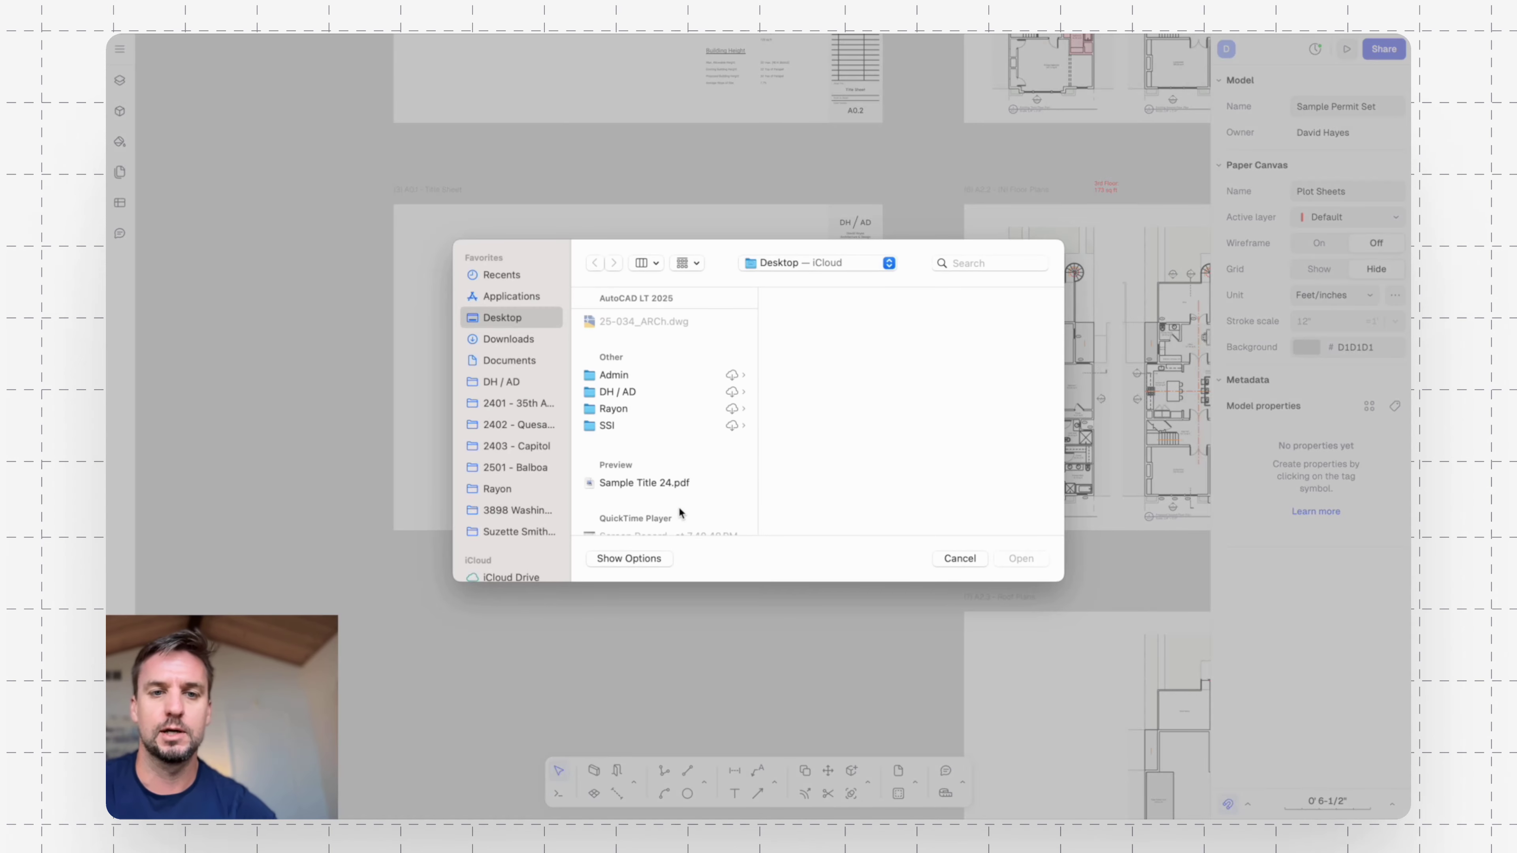
pyautogui.click(668, 484)
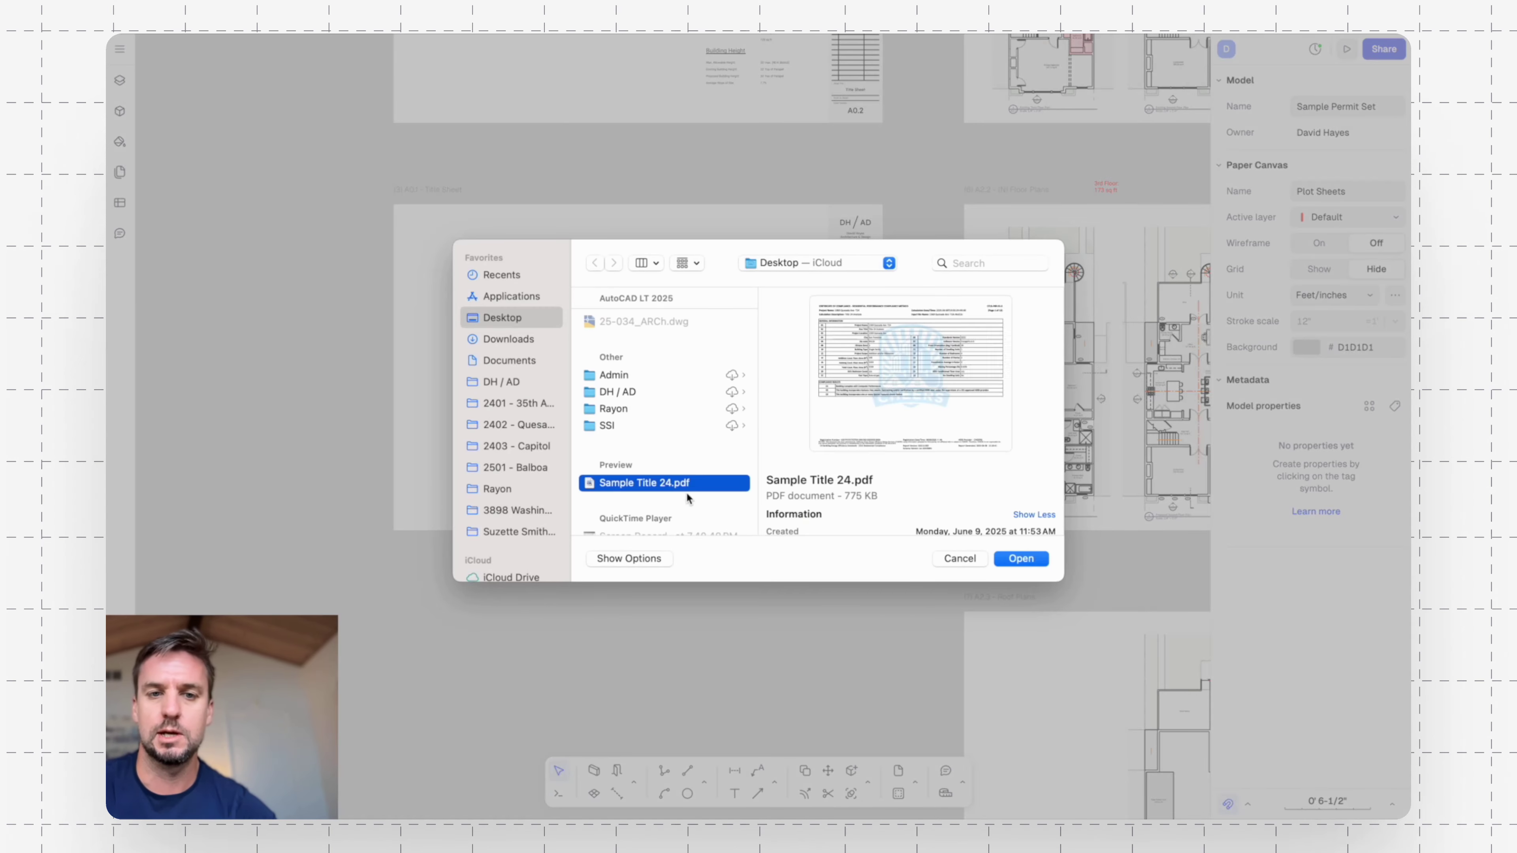
pyautogui.click(1020, 557)
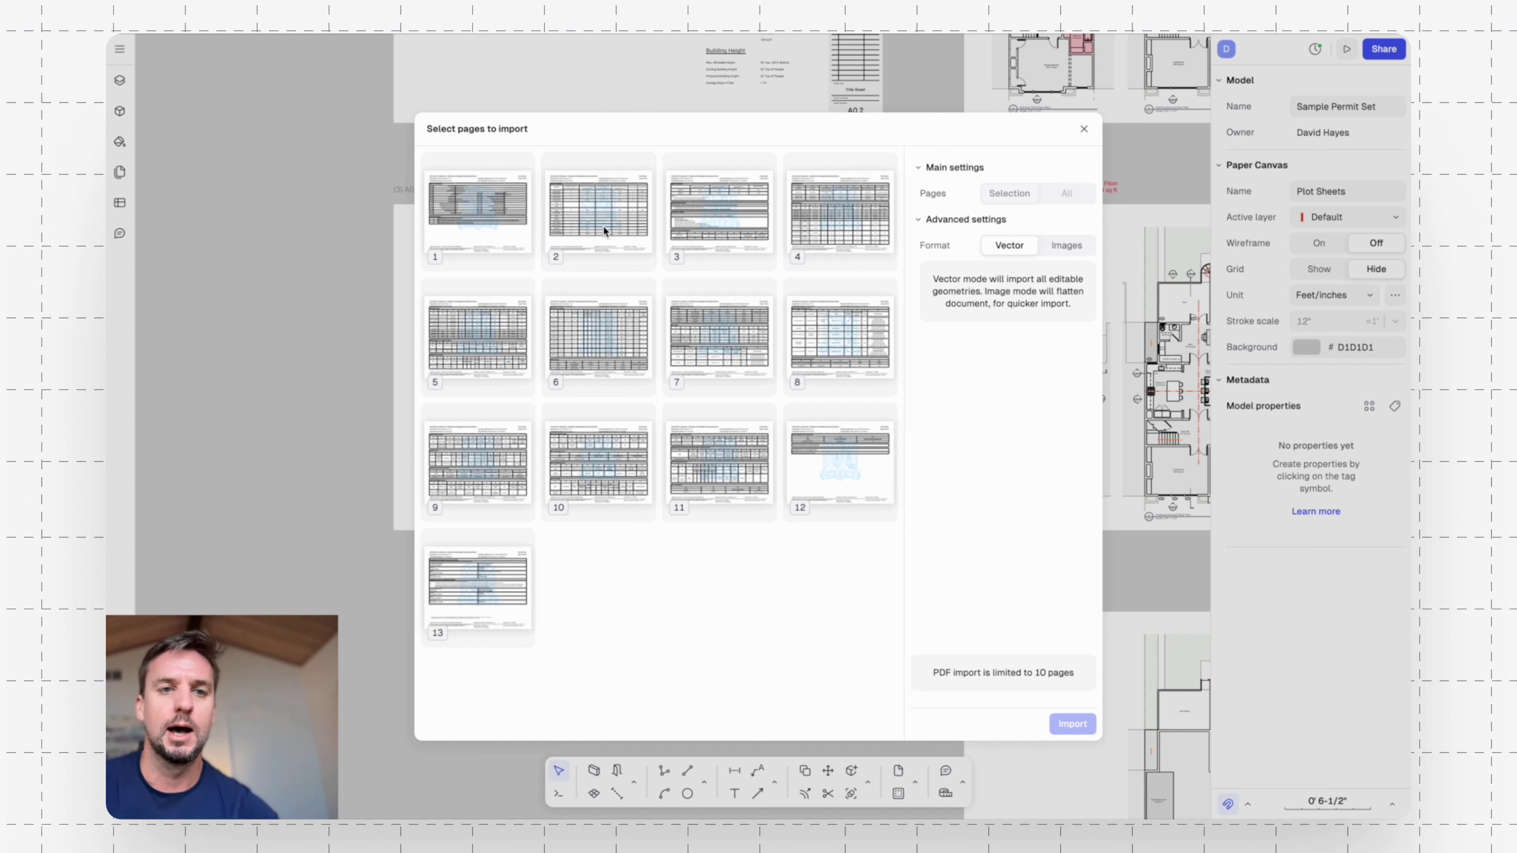
# Import Title 24 PDF pages 1–5 onto the T-1.1 sheet as flattened images.
pyautogui.click(571, 222)
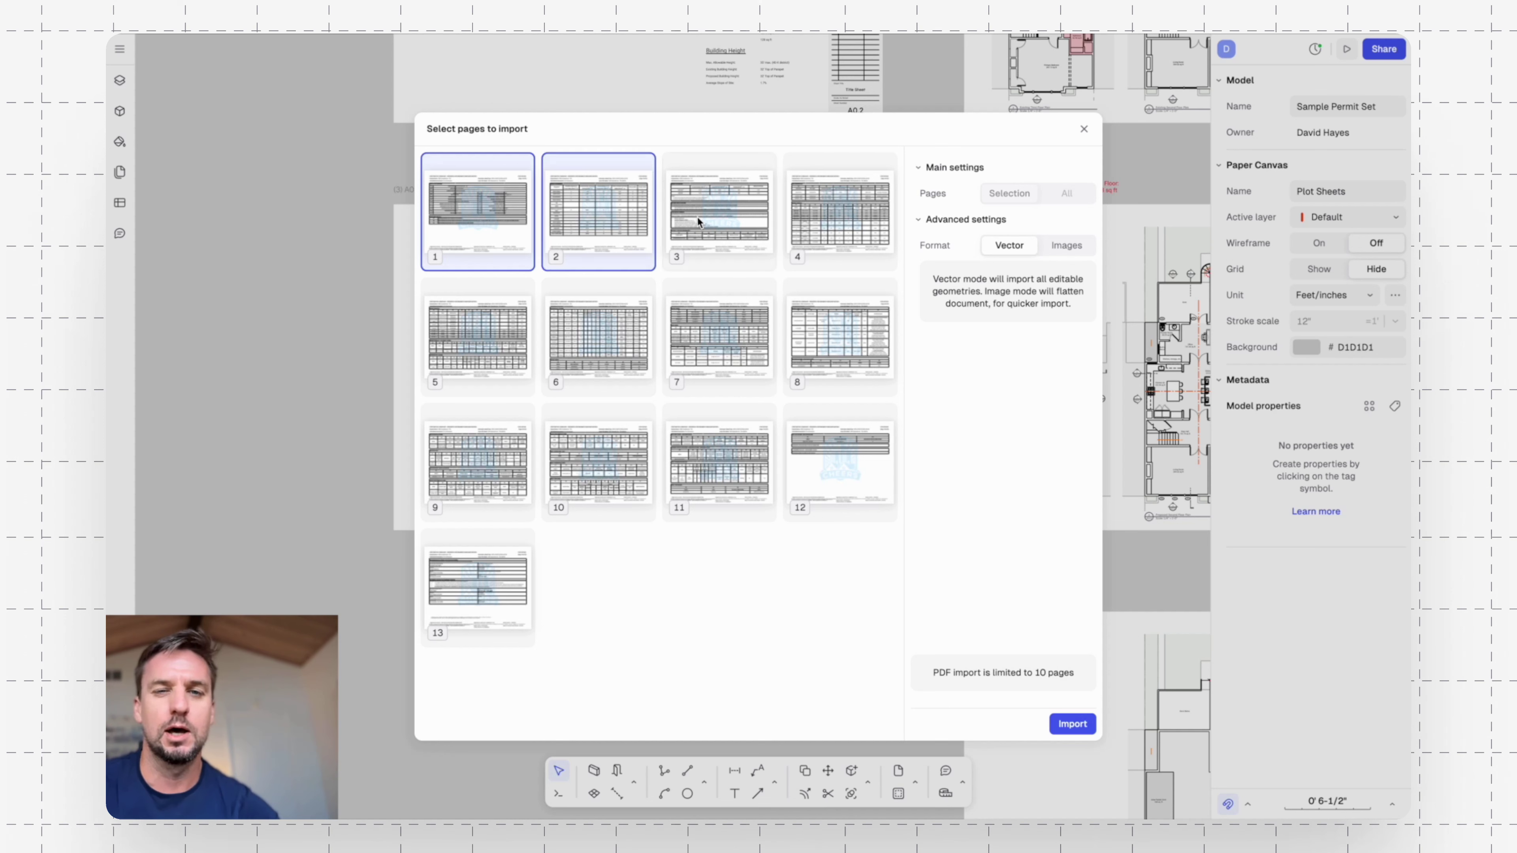
pyautogui.click(697, 217)
pyautogui.click(806, 233)
pyautogui.click(502, 336)
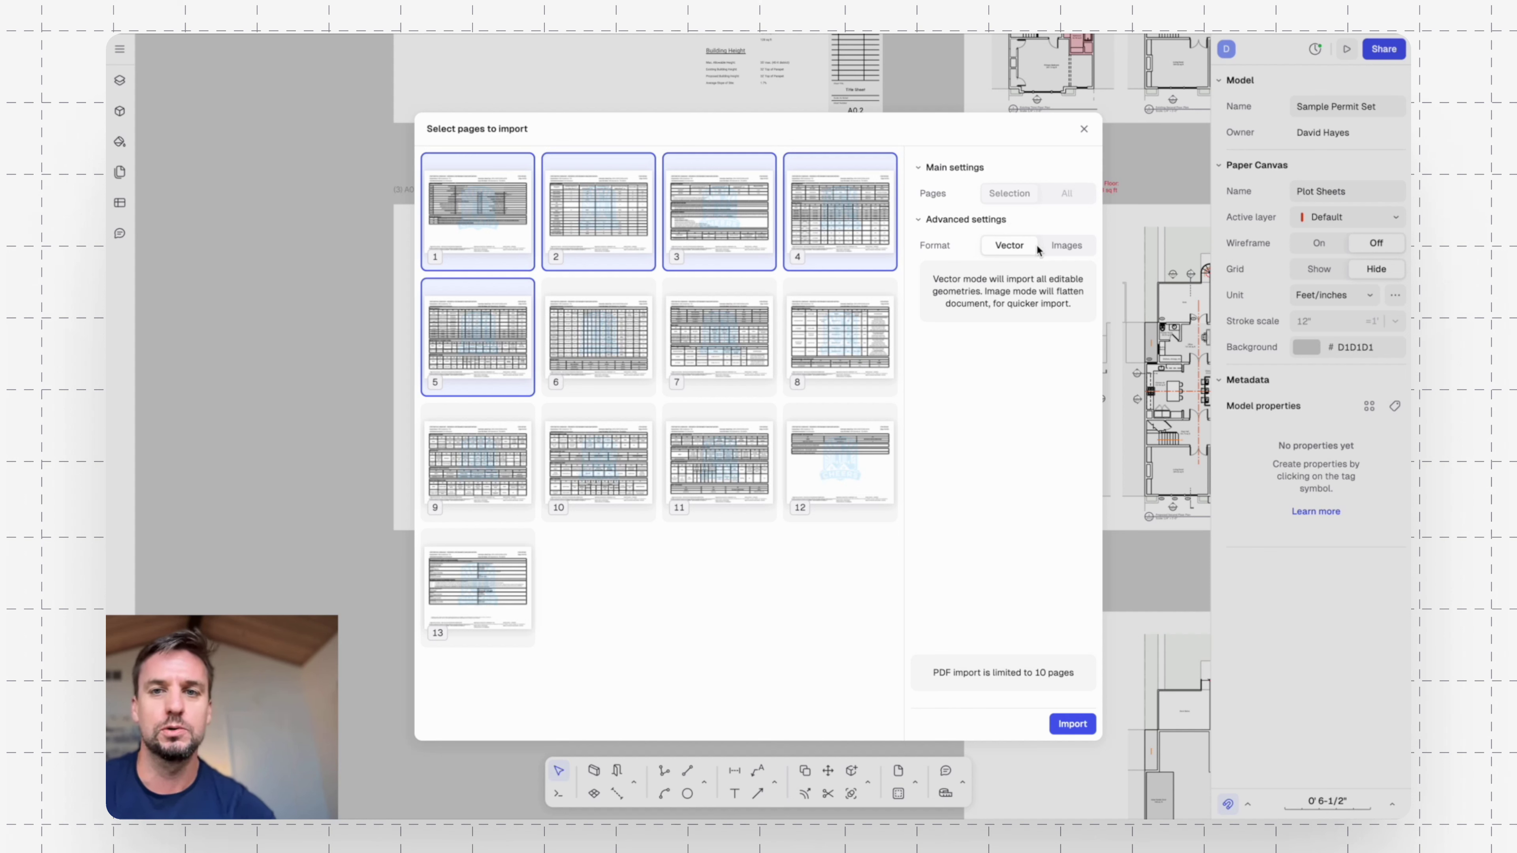
pyautogui.click(1051, 245)
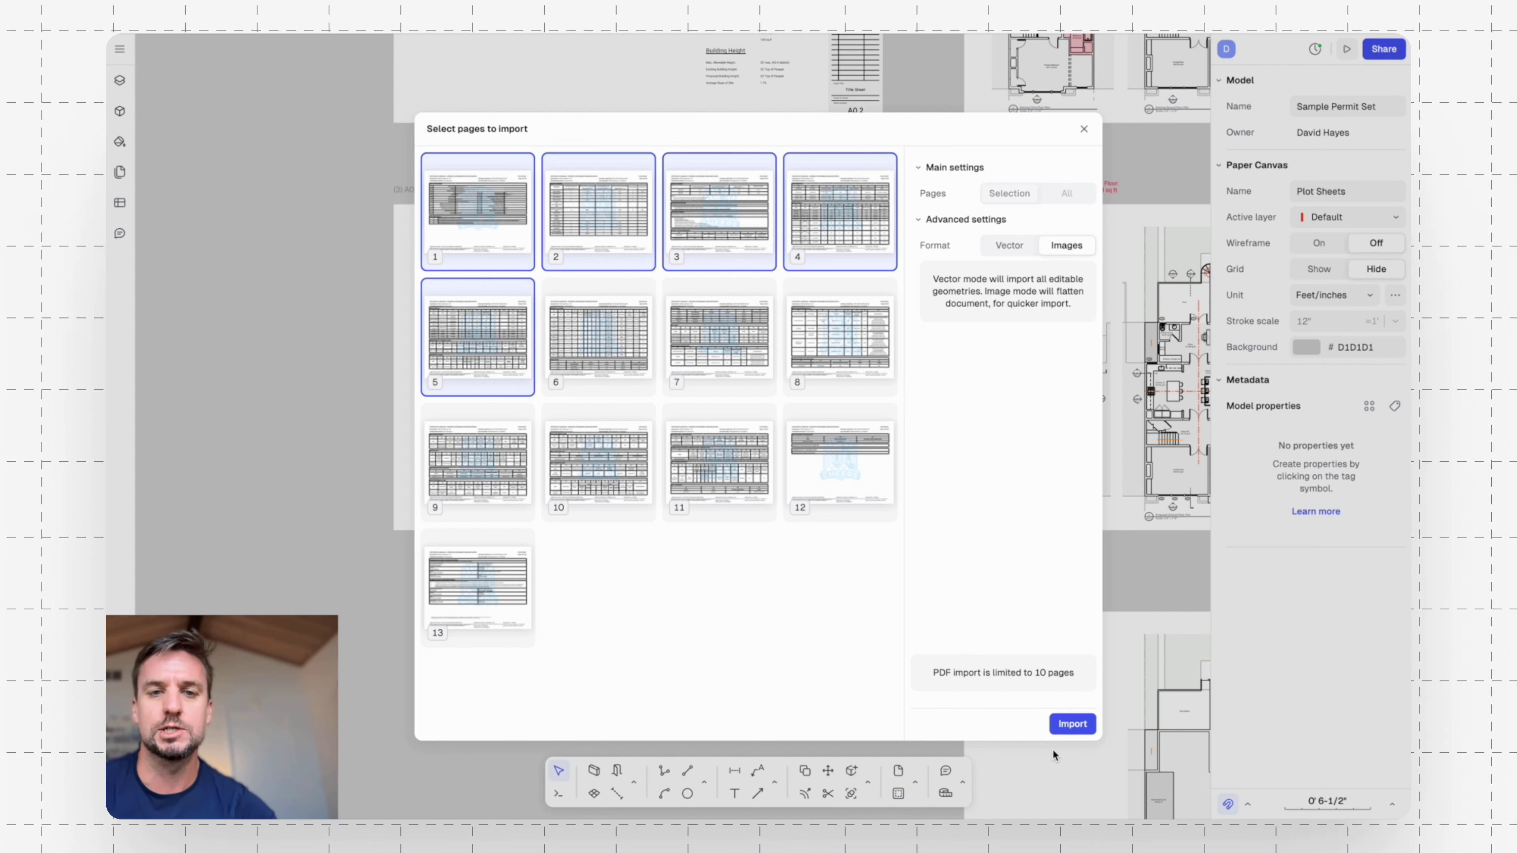
pyautogui.click(1071, 723)
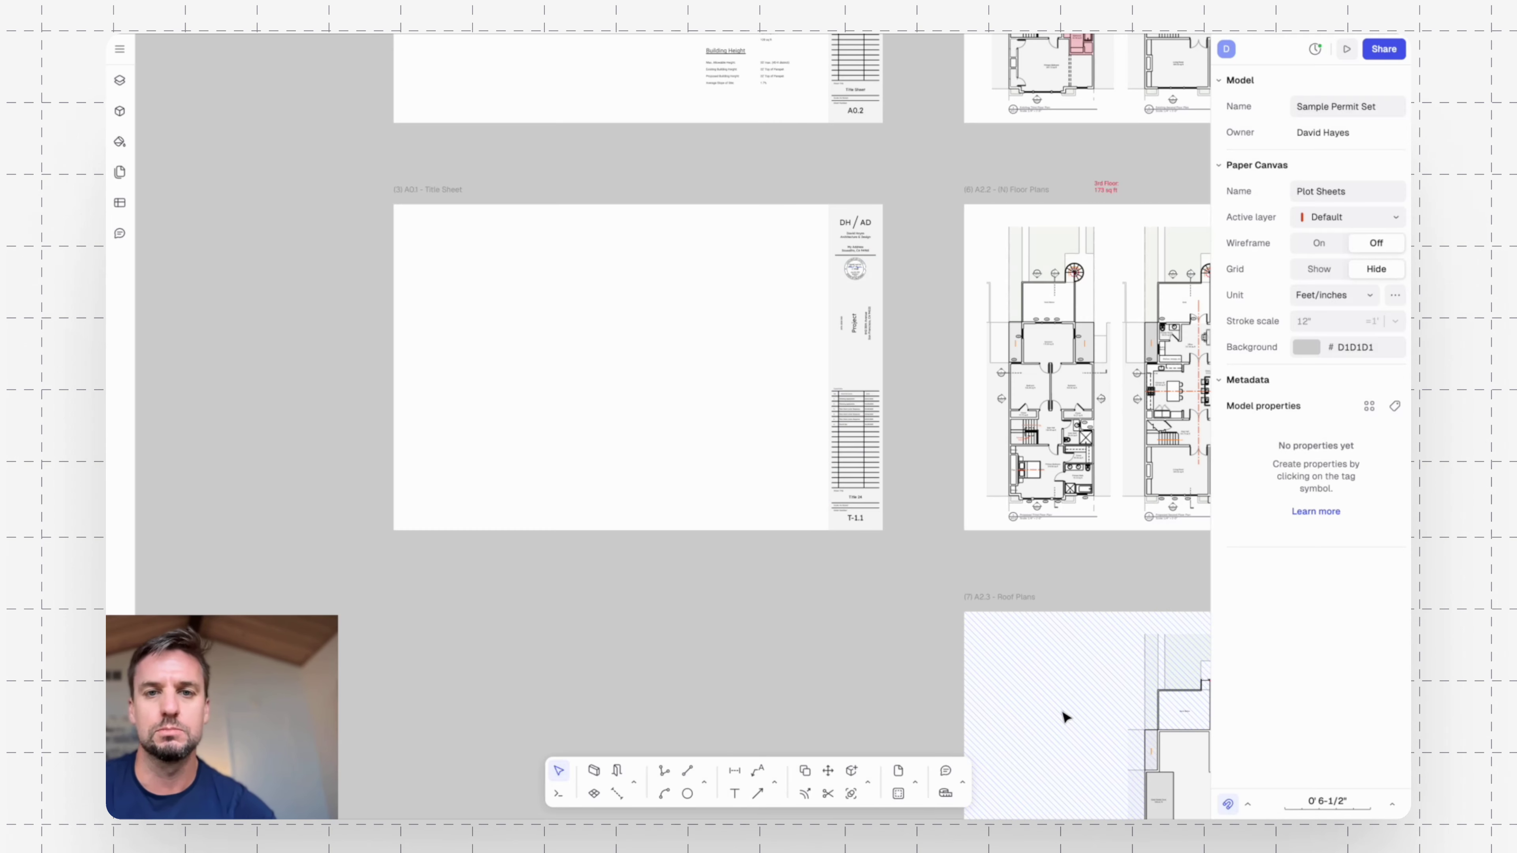
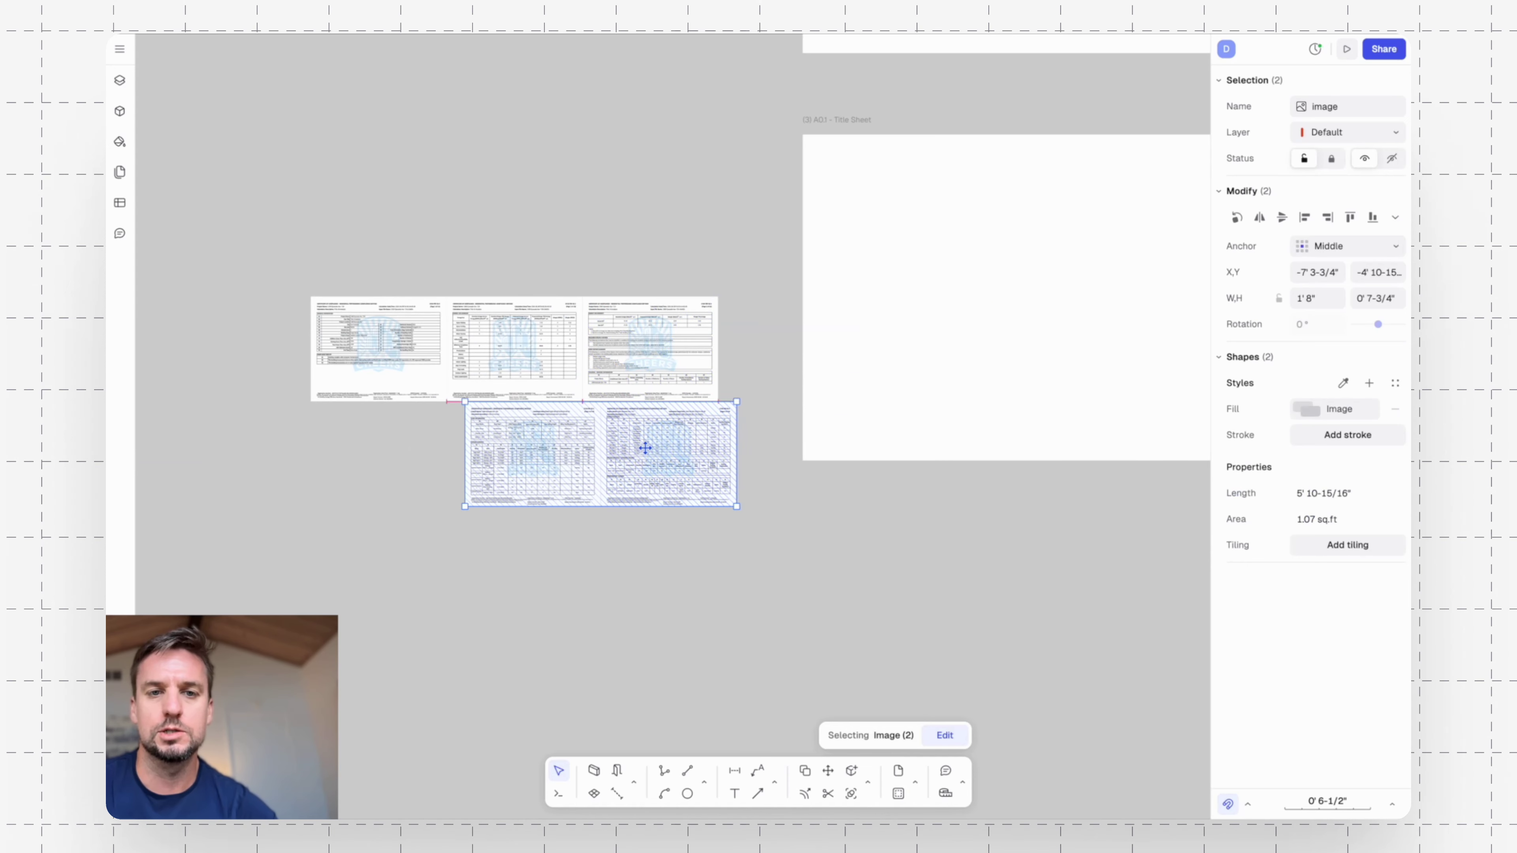
# Move the five Title 24 form images onto sheet T-1.1 and nudge them into position.
pyautogui.moveTo(752, 572); pyautogui.dragTo(375, 299)
pyautogui.moveTo(365, 292); pyautogui.dragTo(131, 400, button='middle')
pyautogui.moveTo(391, 544); pyautogui.dragTo(806, 407)
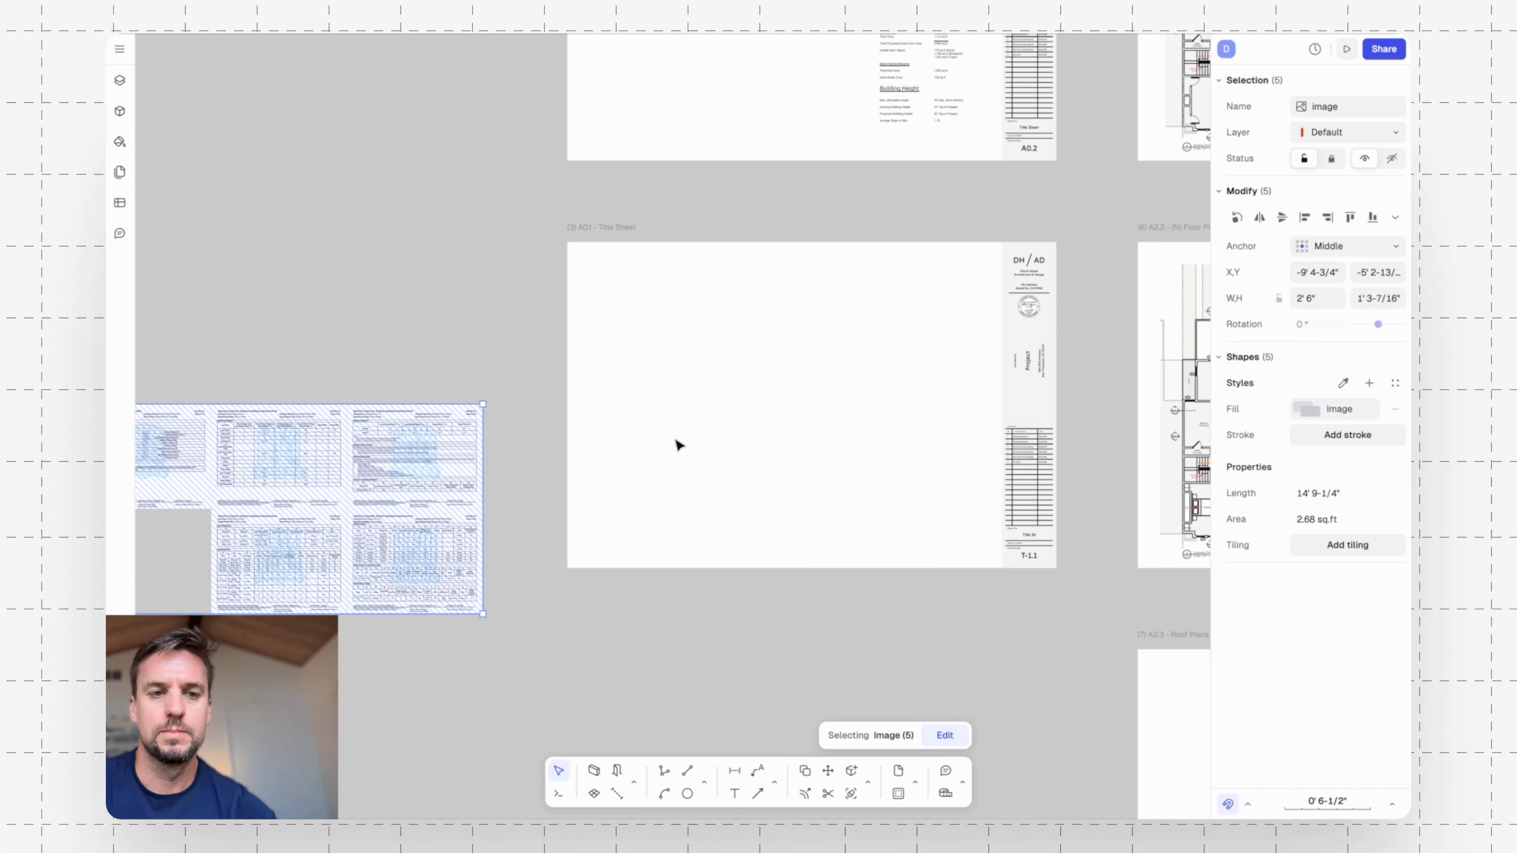
pyautogui.moveTo(427, 462); pyautogui.dragTo(913, 352)
pyautogui.write('m')
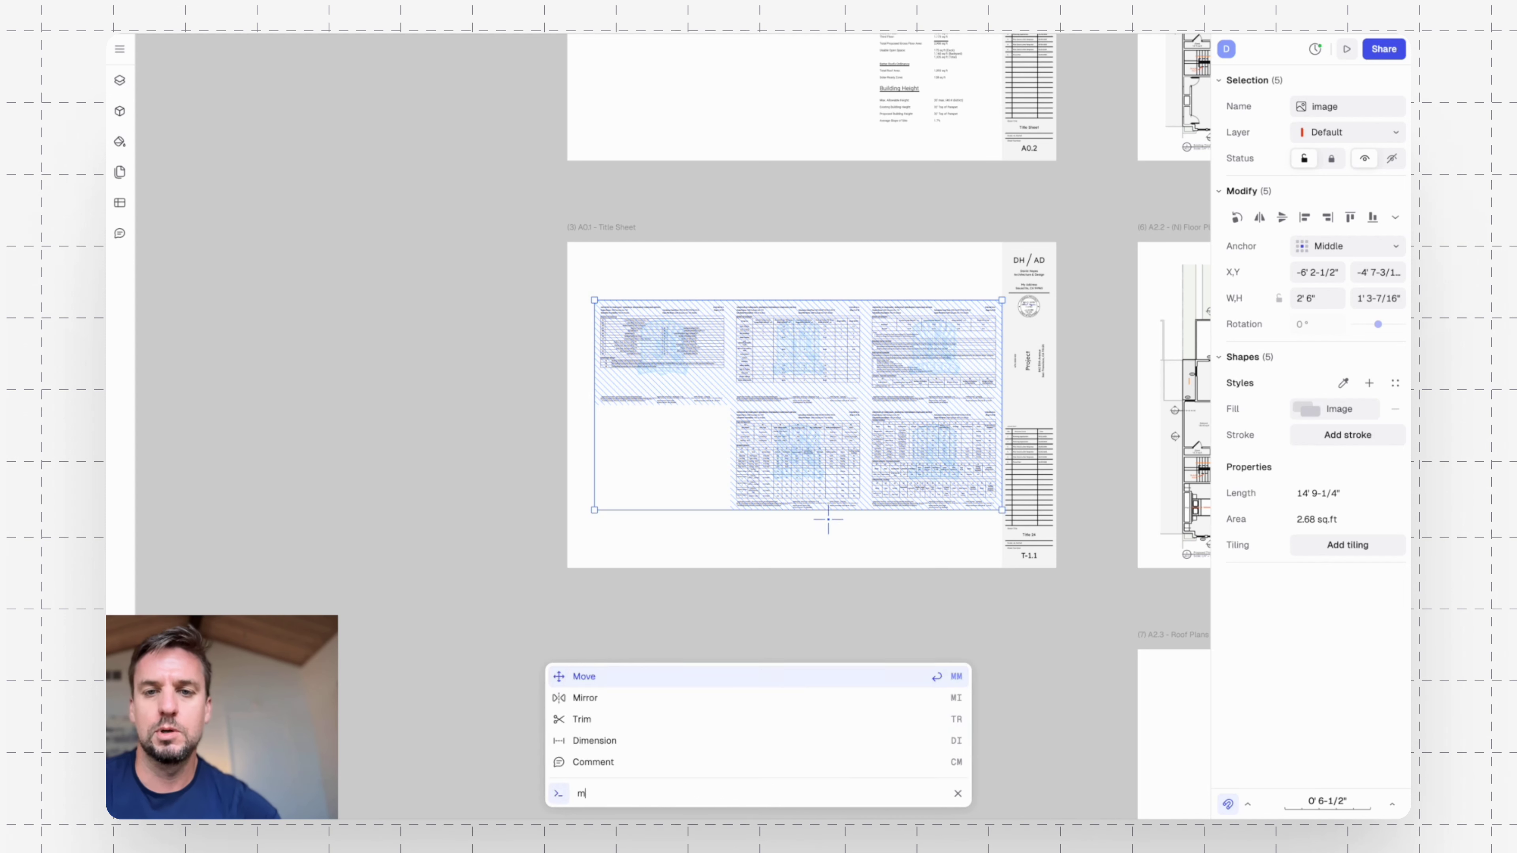
pyautogui.press('Return')
pyautogui.click(859, 532)
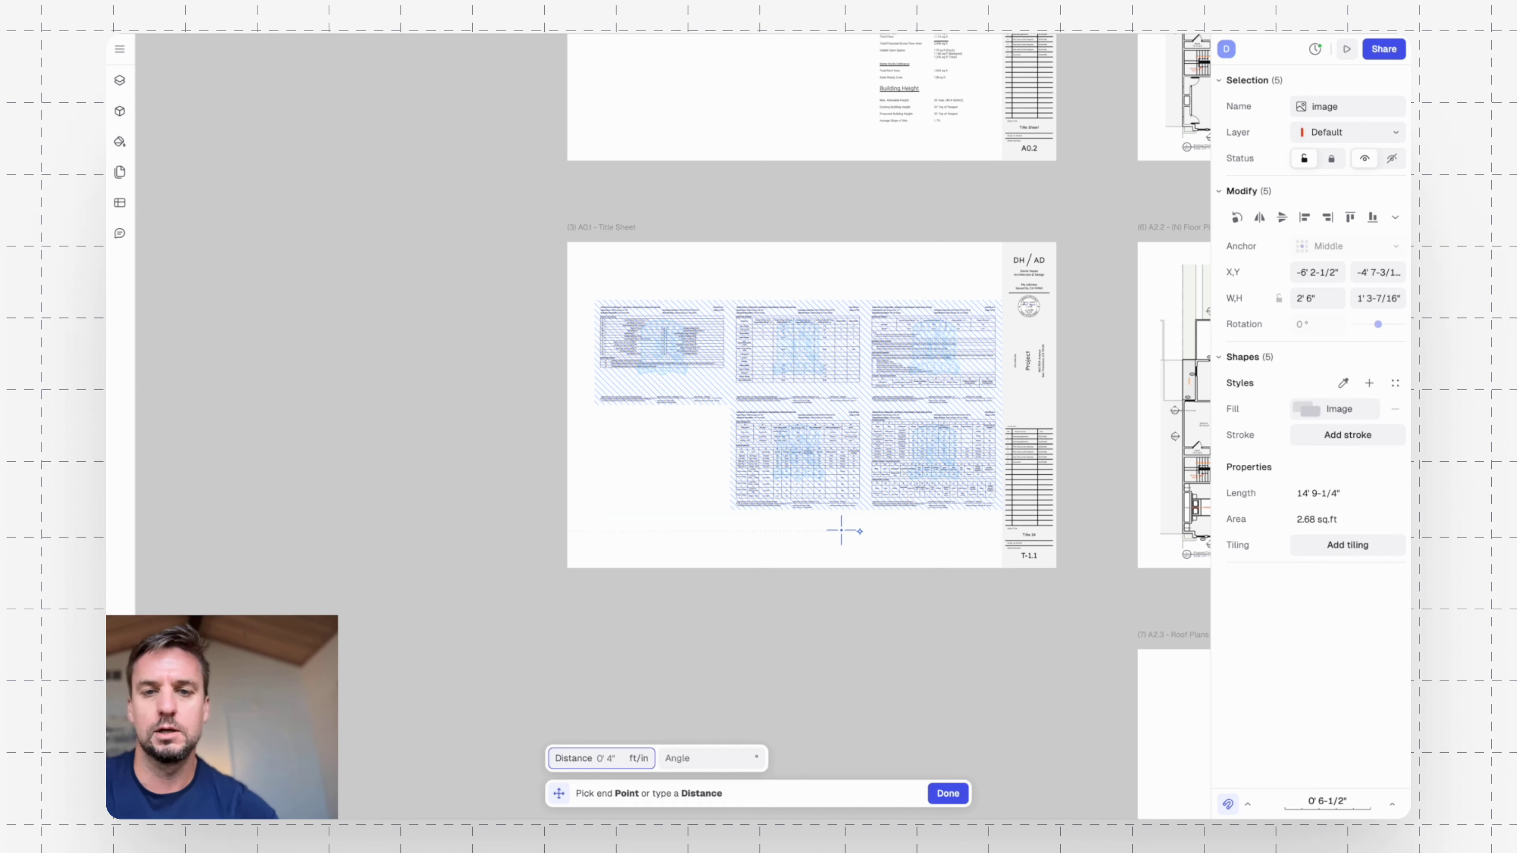
pyautogui.click(841, 528)
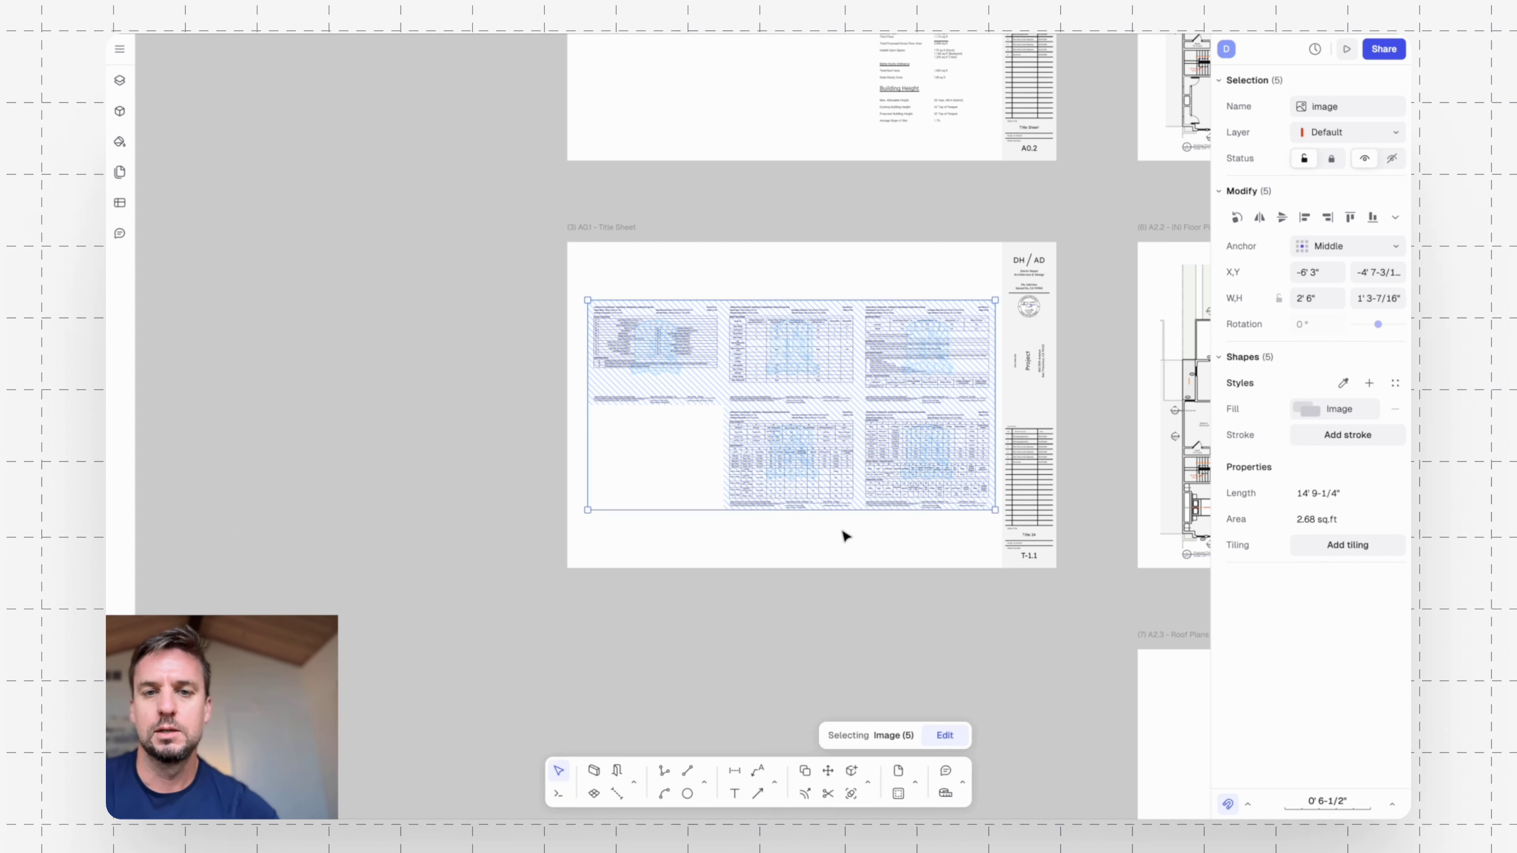
pyautogui.press('Escape')
# Give the five form images a 2 mil border stroke.
pyautogui.scroll(3, 950, 539)
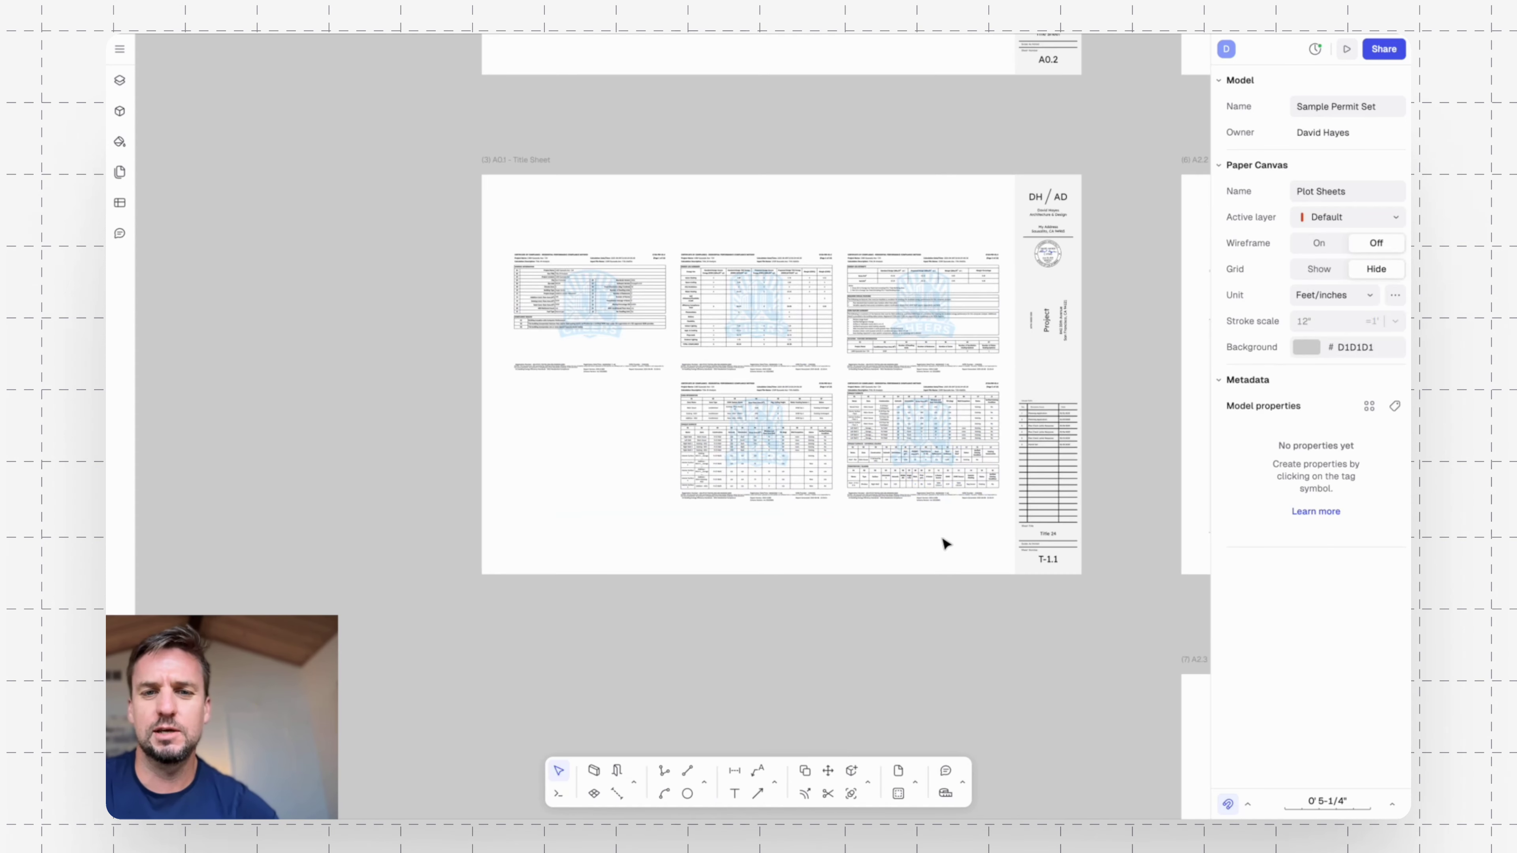
pyautogui.moveTo(857, 529); pyautogui.dragTo(655, 593, button='middle')
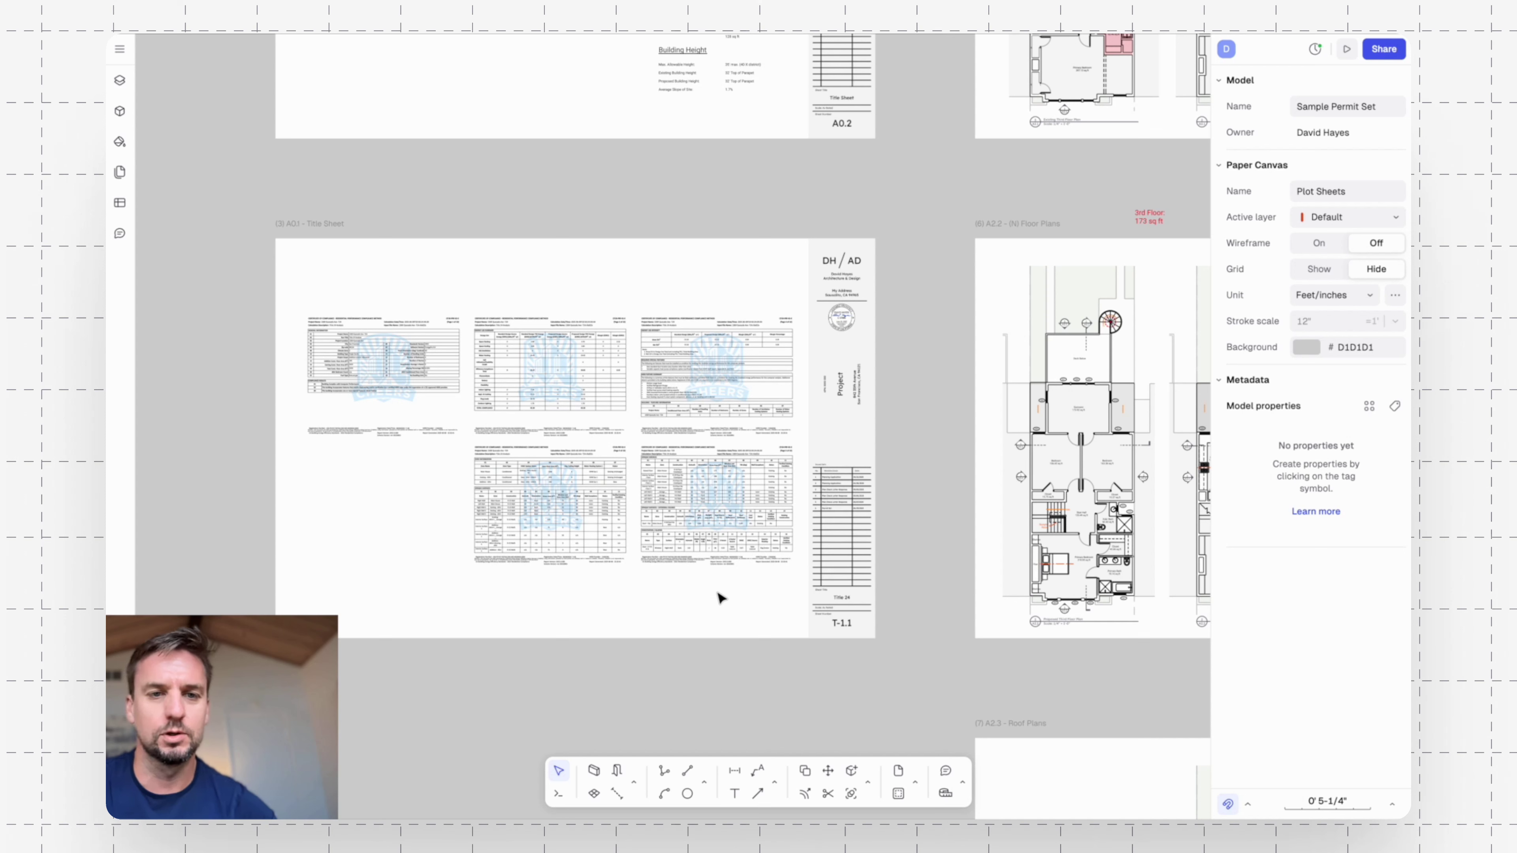
pyautogui.moveTo(718, 598); pyautogui.dragTo(296, 306)
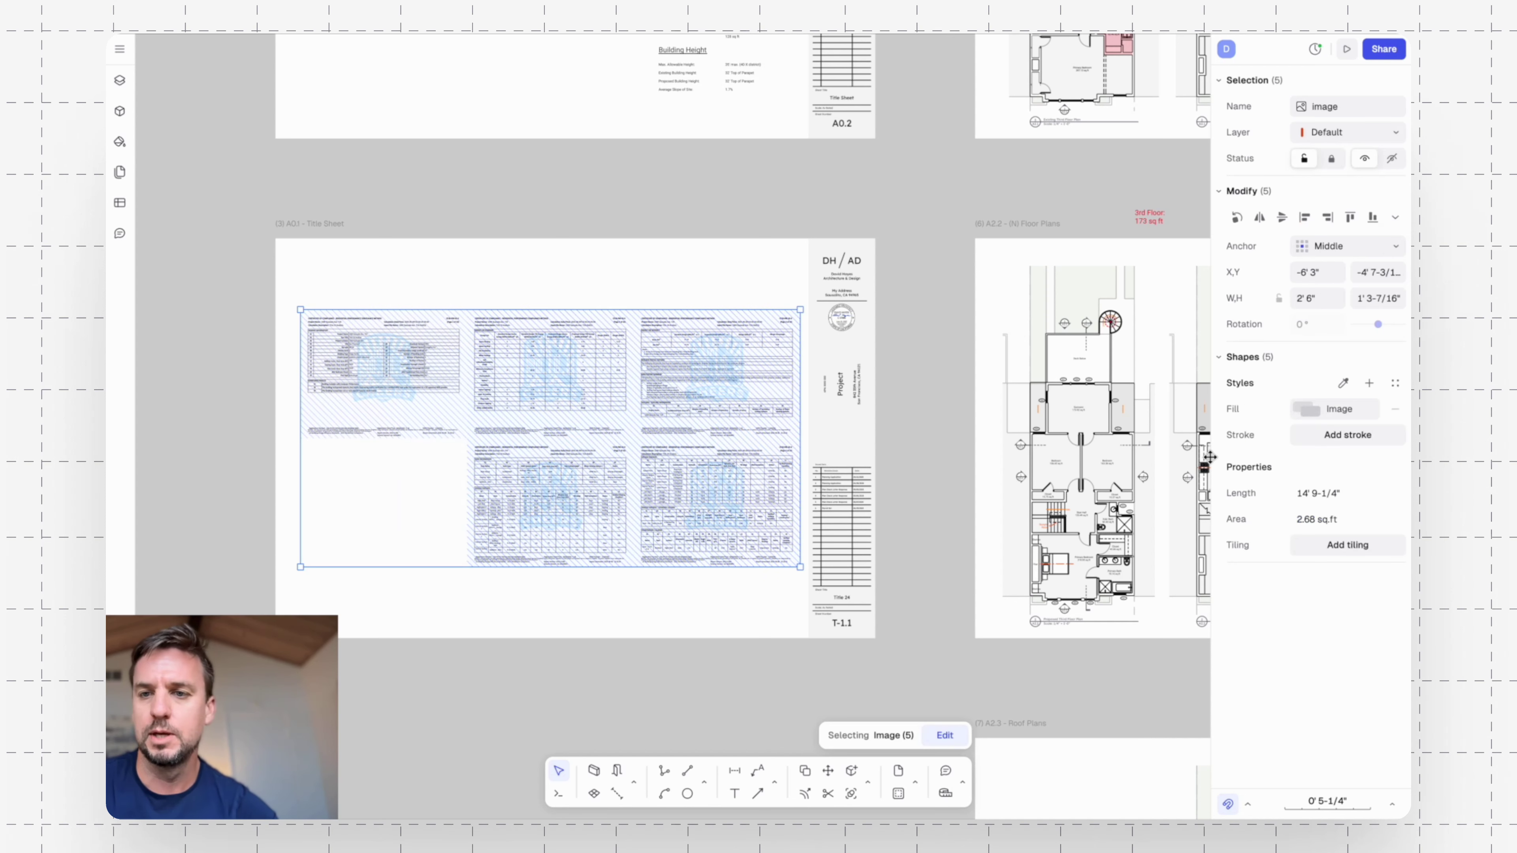
pyautogui.click(1362, 436)
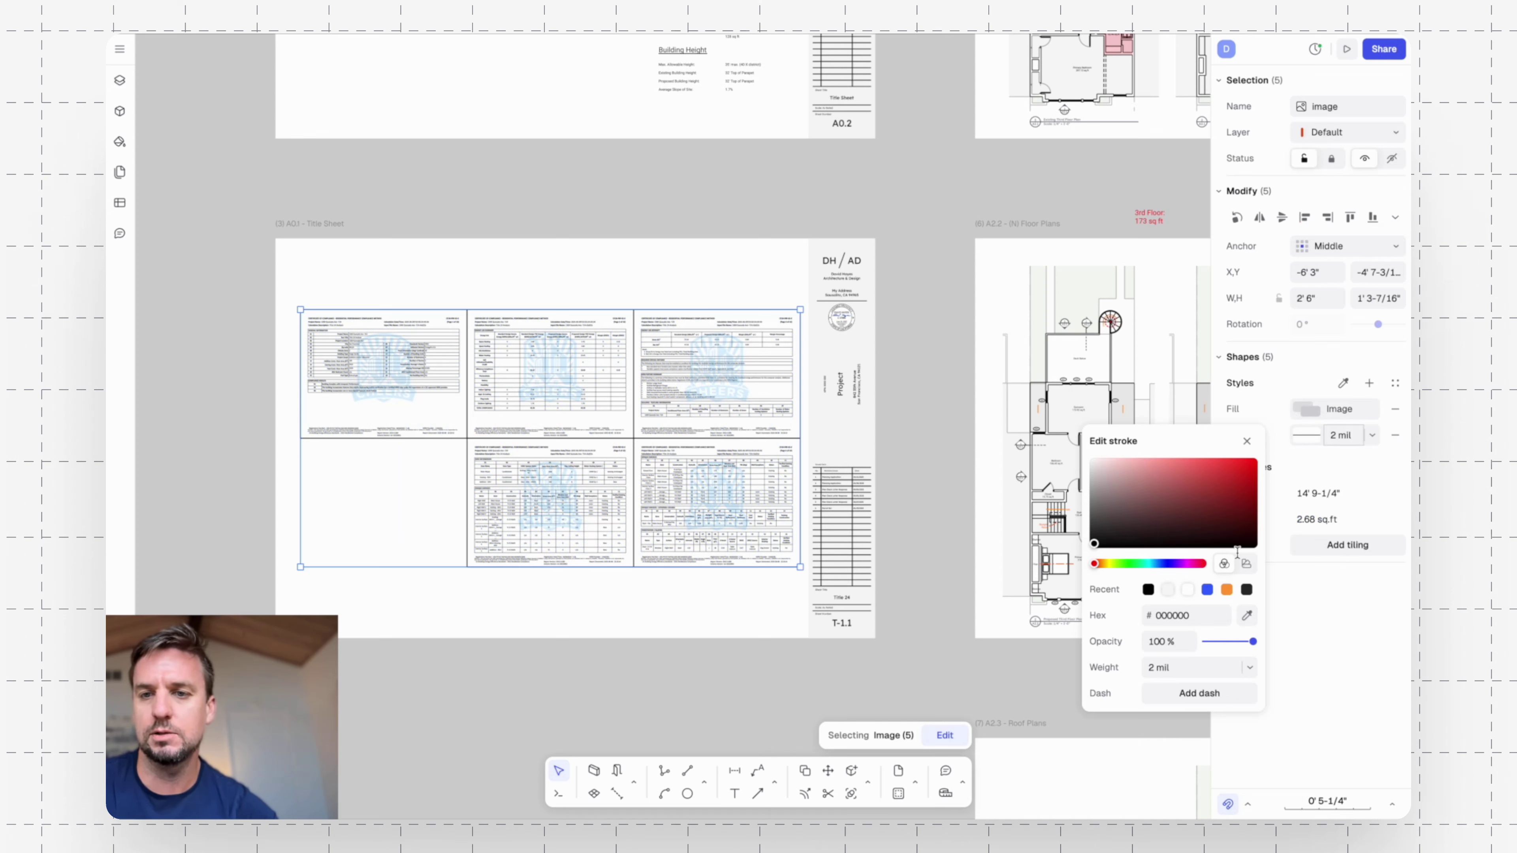
pyautogui.click(1246, 442)
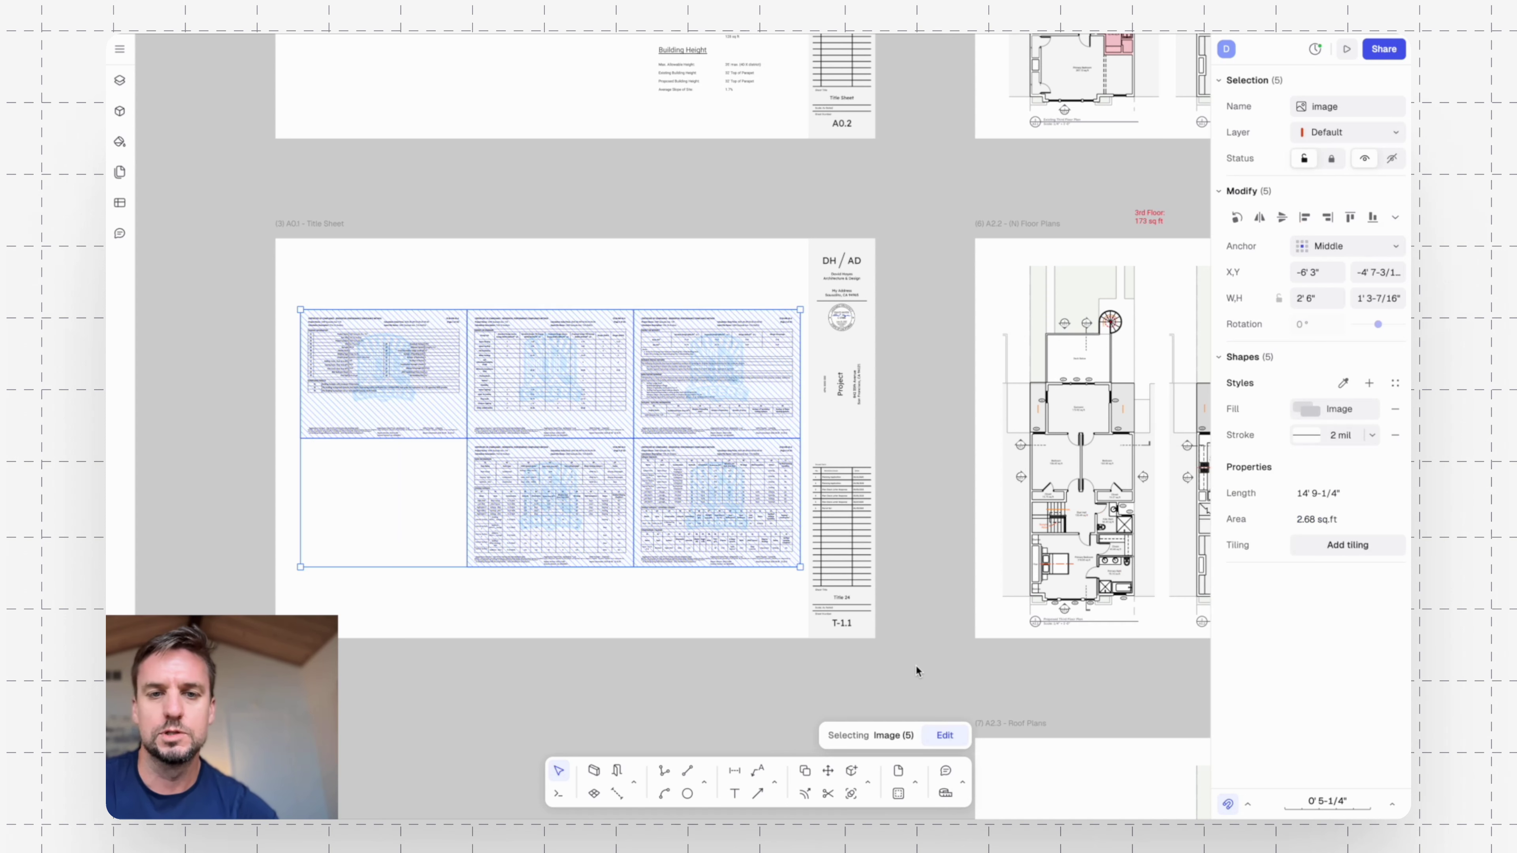
pyautogui.click(902, 689)
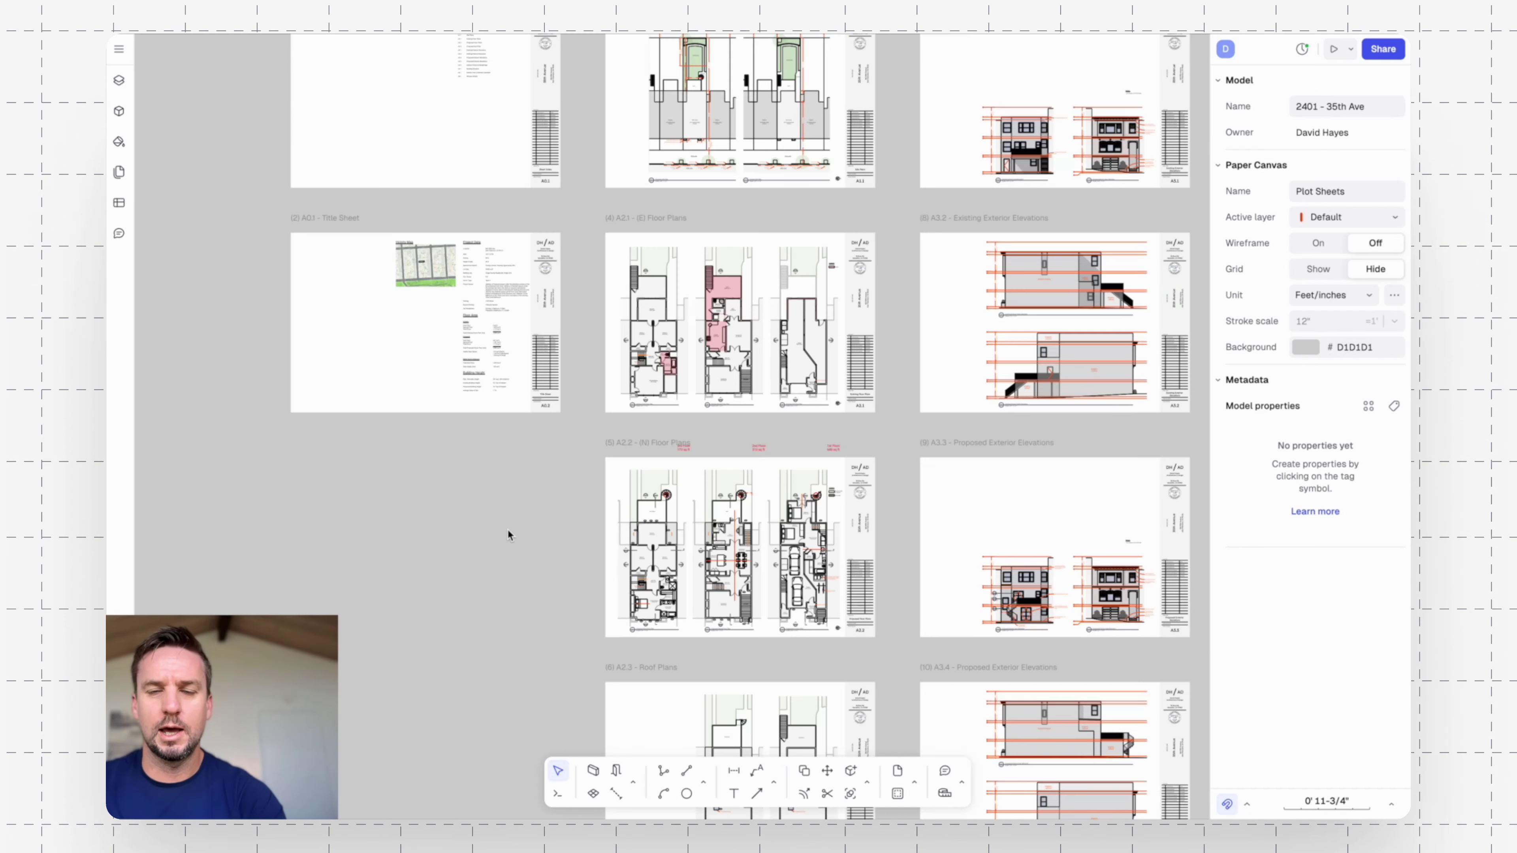
# Switch to the Site Plans canvas from the canvases list and frame its drawings.
pyautogui.scroll(3, 447, 468)
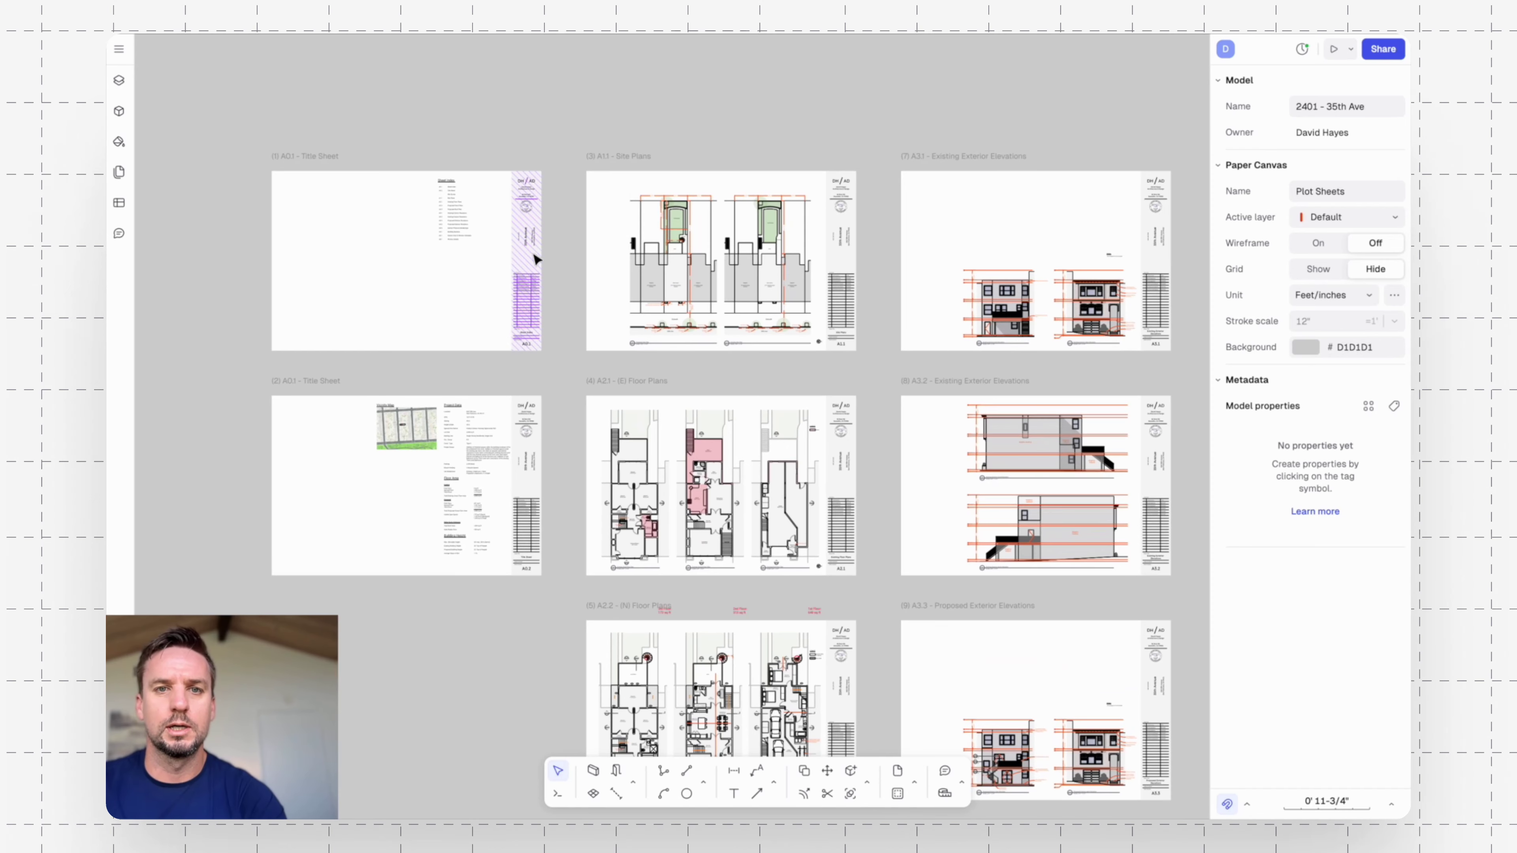
pyautogui.keyDown('ctrl'); pyautogui.scroll(2, 533, 283); pyautogui.keyUp('ctrl')
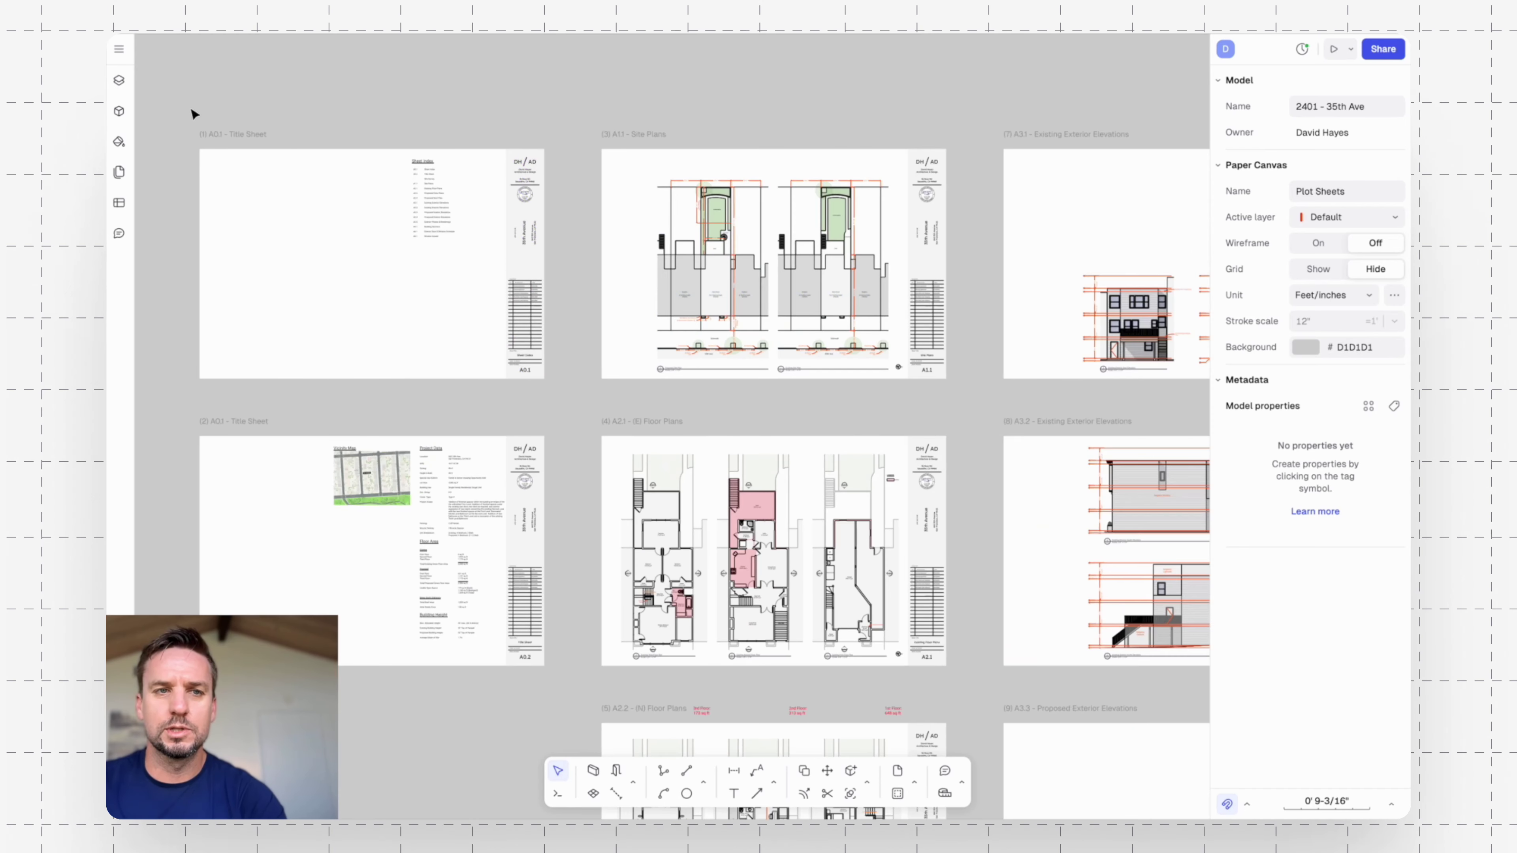
pyautogui.click(119, 80)
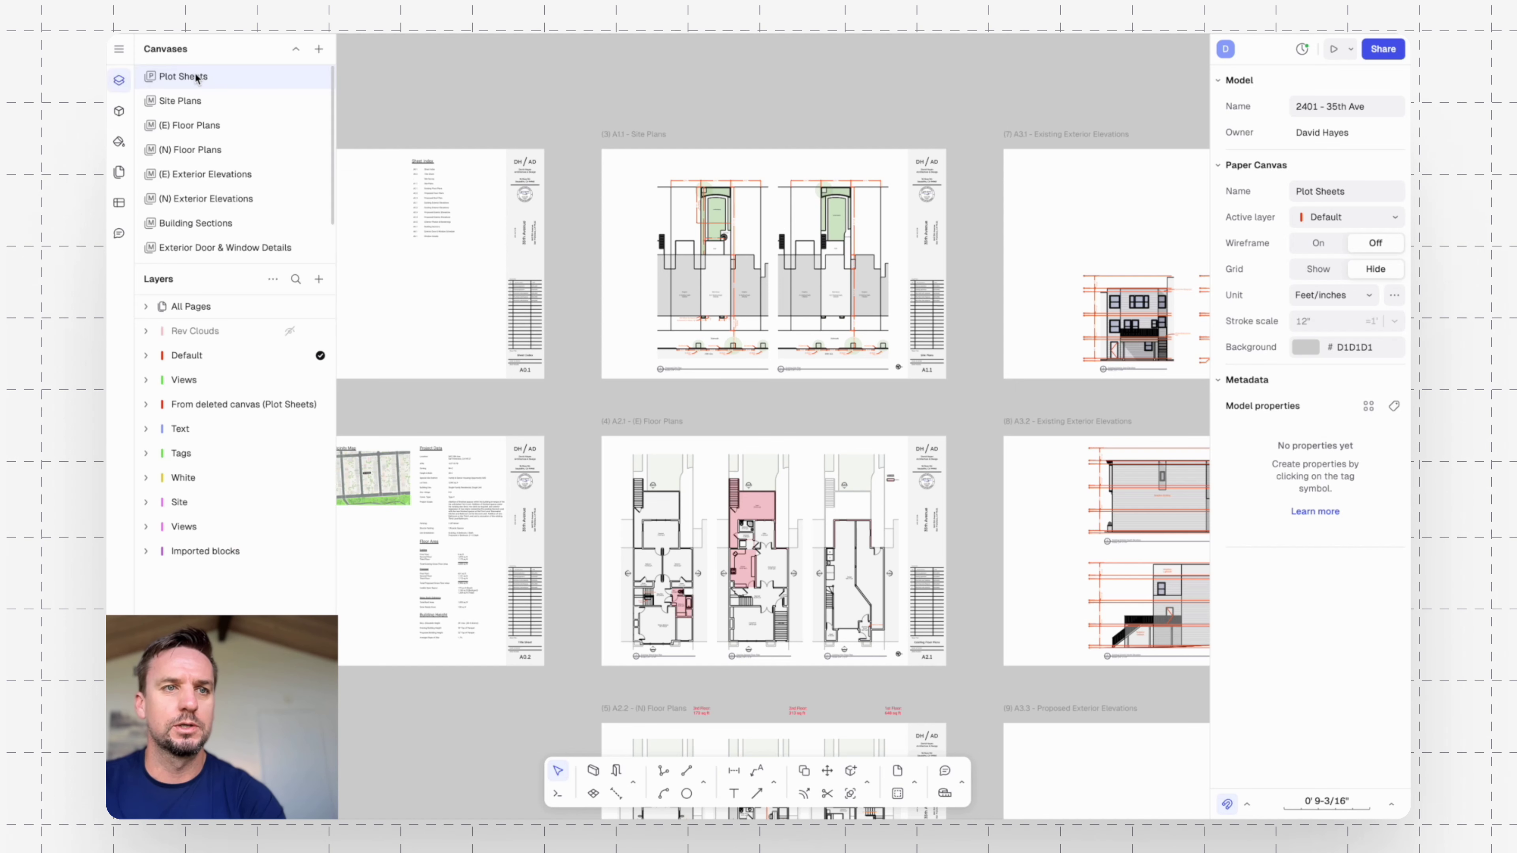
pyautogui.click(189, 104)
pyautogui.moveTo(418, 156); pyautogui.dragTo(420, 187, button='middle')
pyautogui.scroll(3, 953, 193)
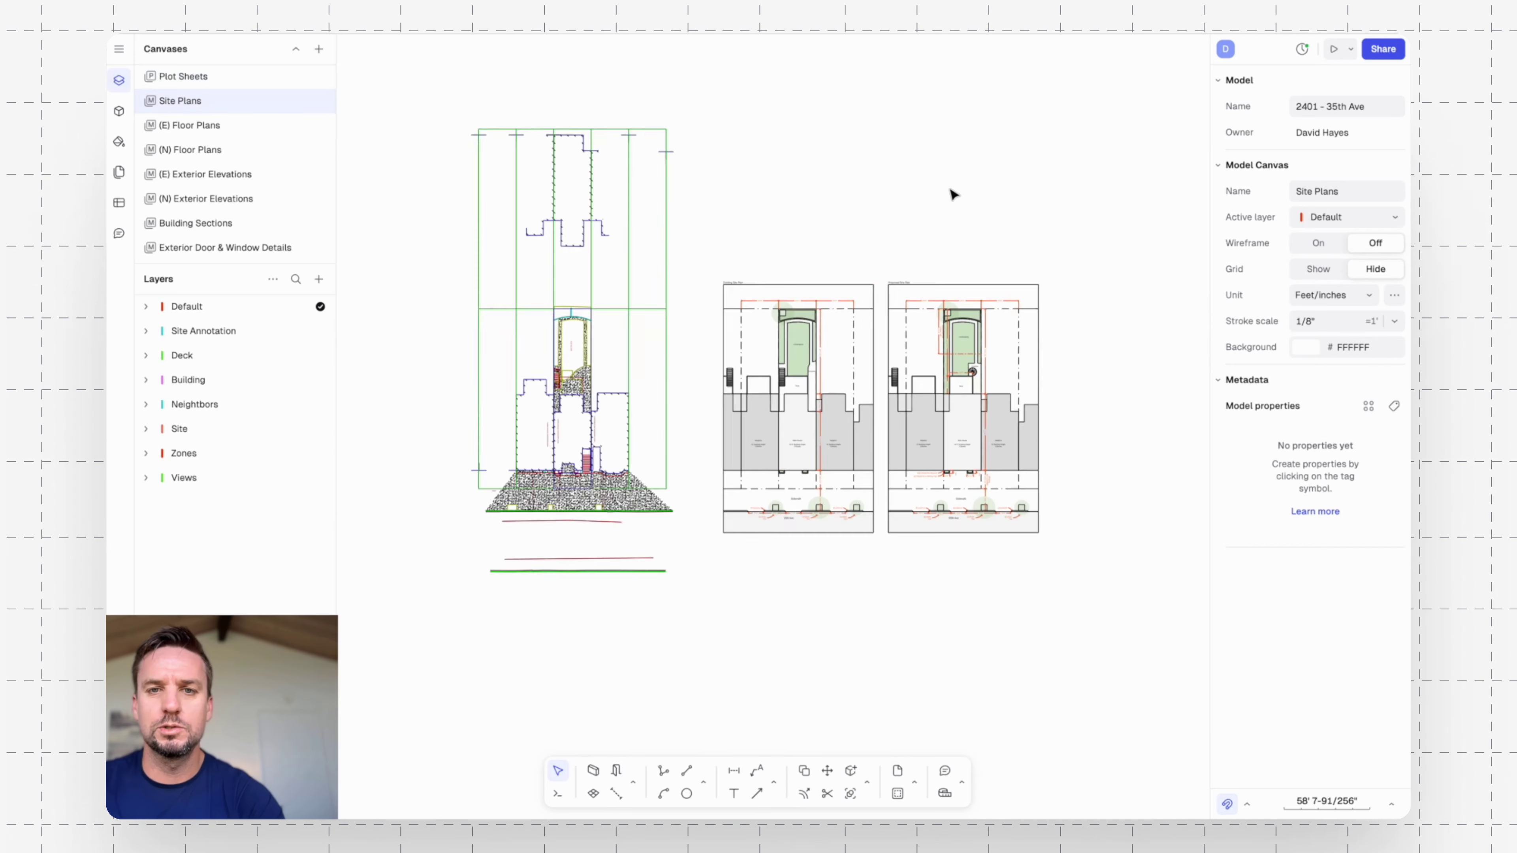
pyautogui.moveTo(840, 162); pyautogui.dragTo(876, 192, button='middle')
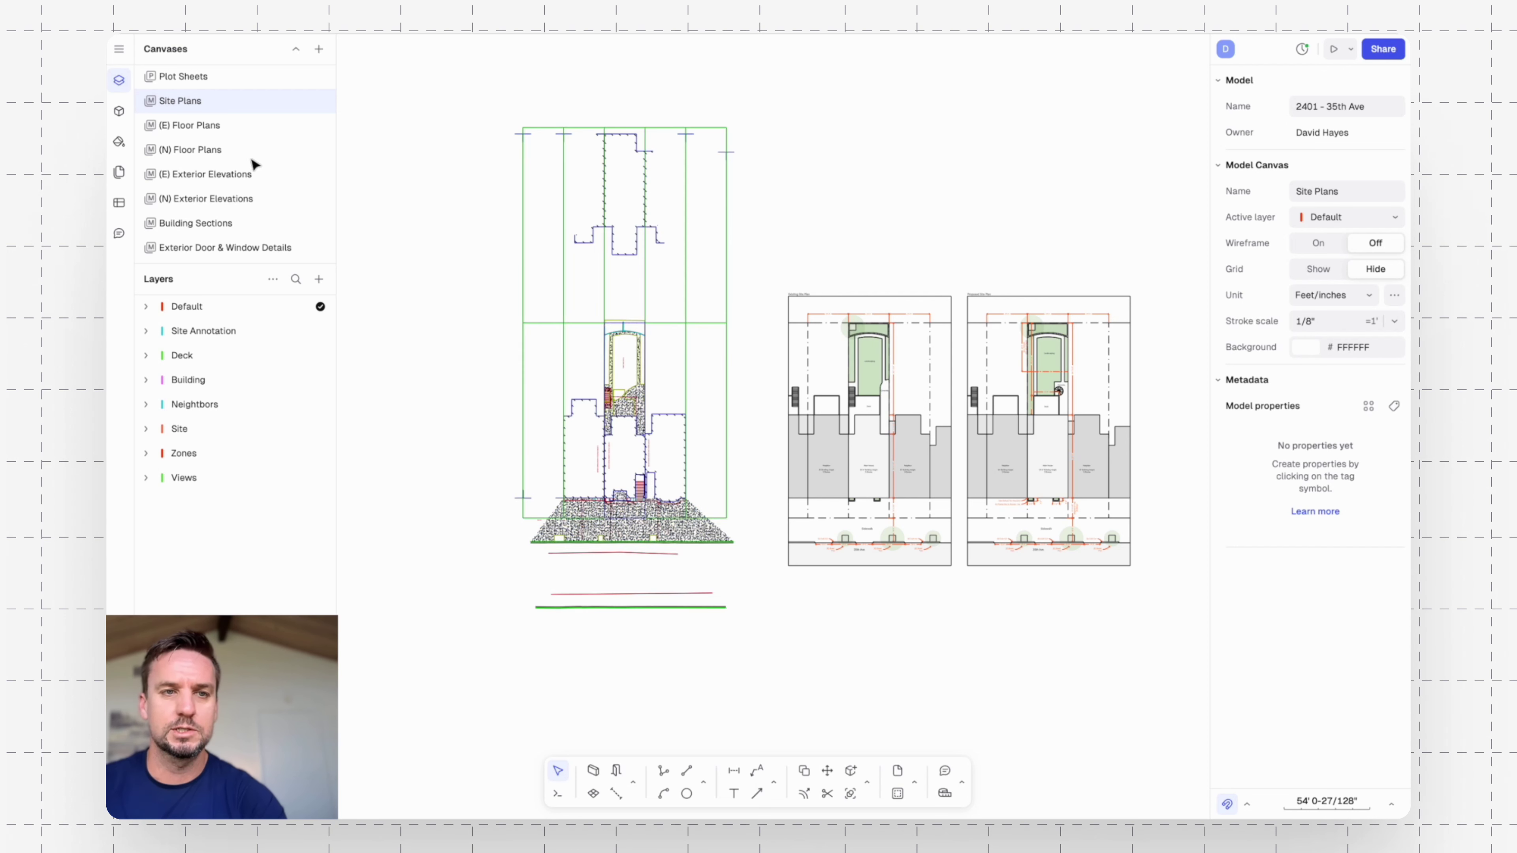
pyautogui.scroll(-2, 222, 187)
pyautogui.click(203, 251)
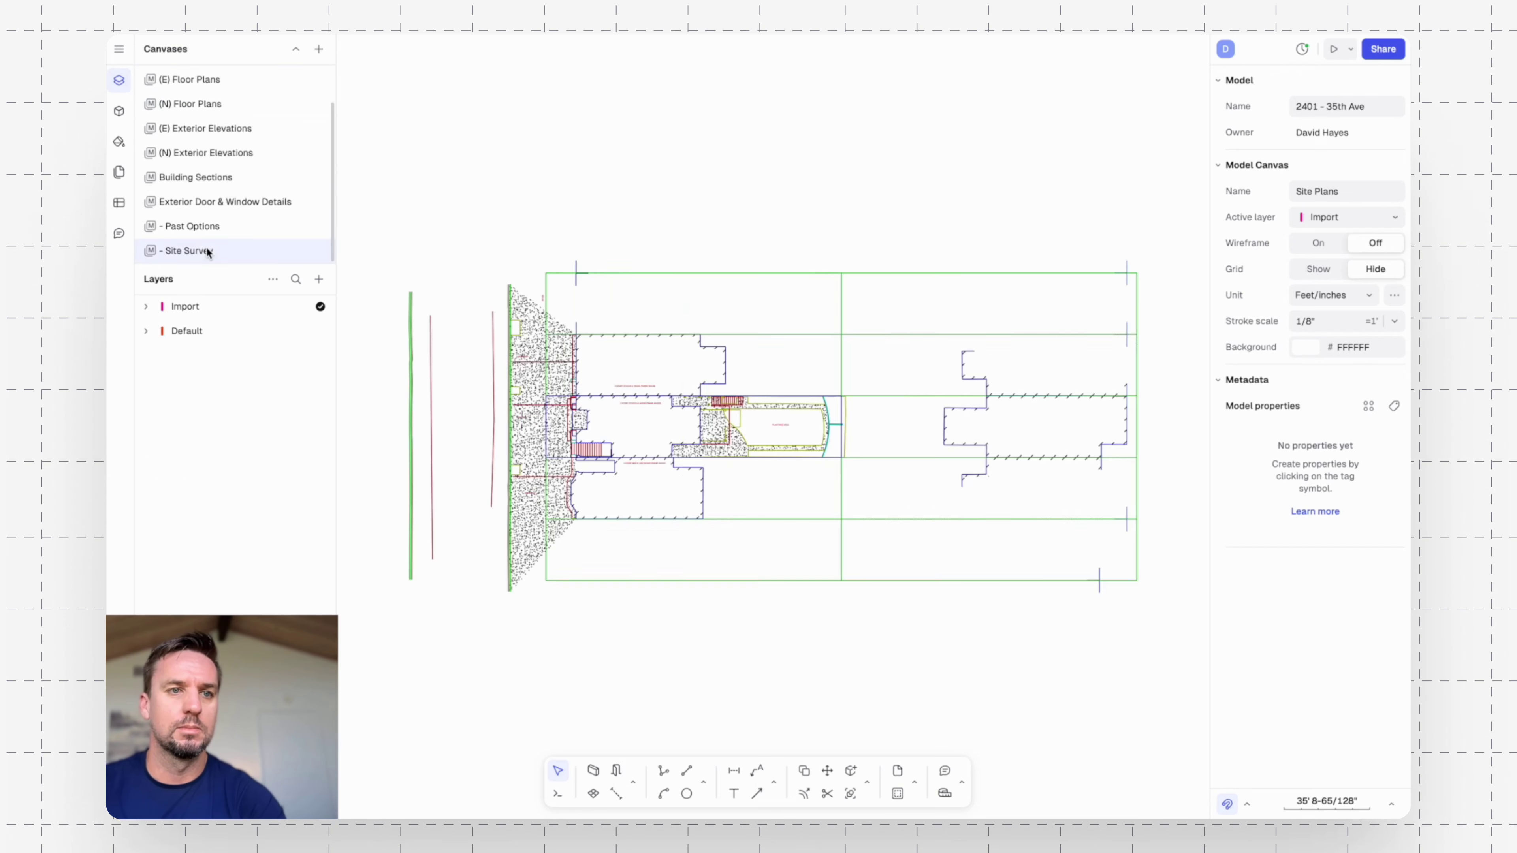
pyautogui.keyDown('ctrl'); pyautogui.scroll(-5, 572, 230); pyautogui.keyUp('ctrl')
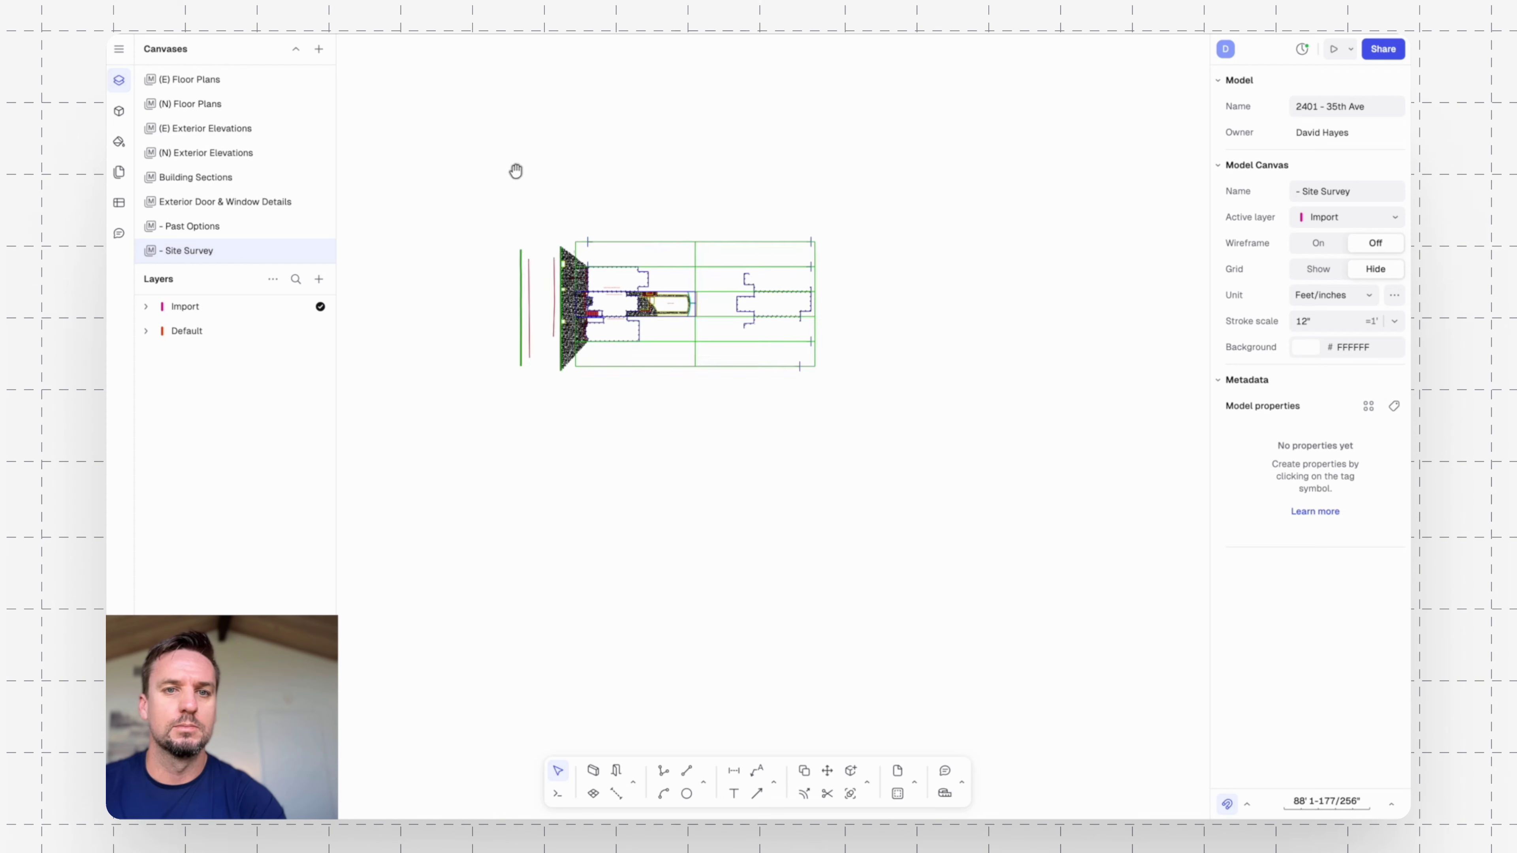
pyautogui.keyDown('ctrl'); pyautogui.scroll(3, 556, 269); pyautogui.keyUp('ctrl')
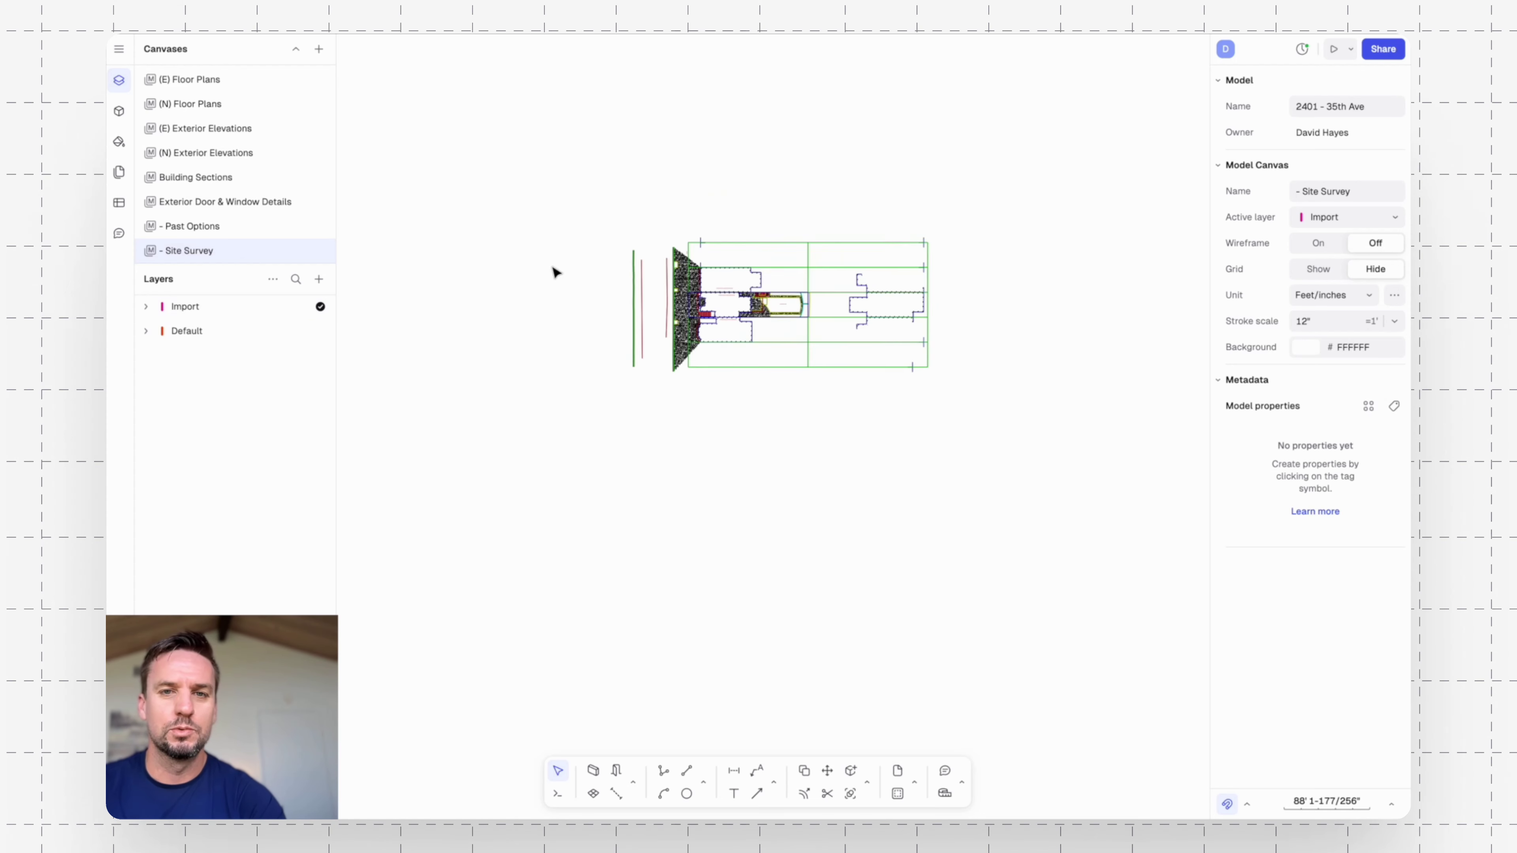
pyautogui.hscroll(3, 588, 257)
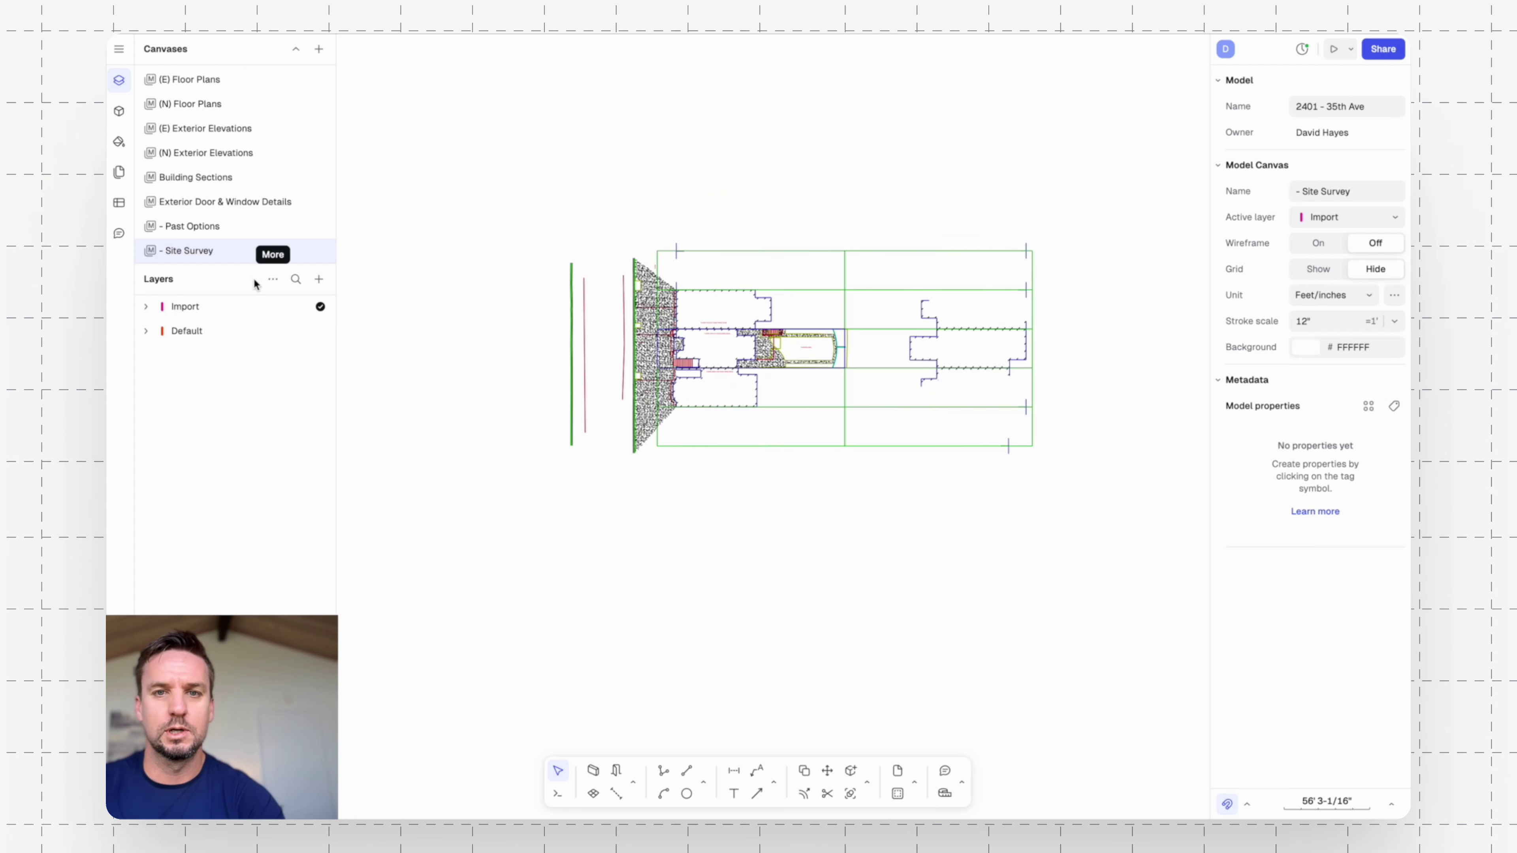
pyautogui.click(146, 306)
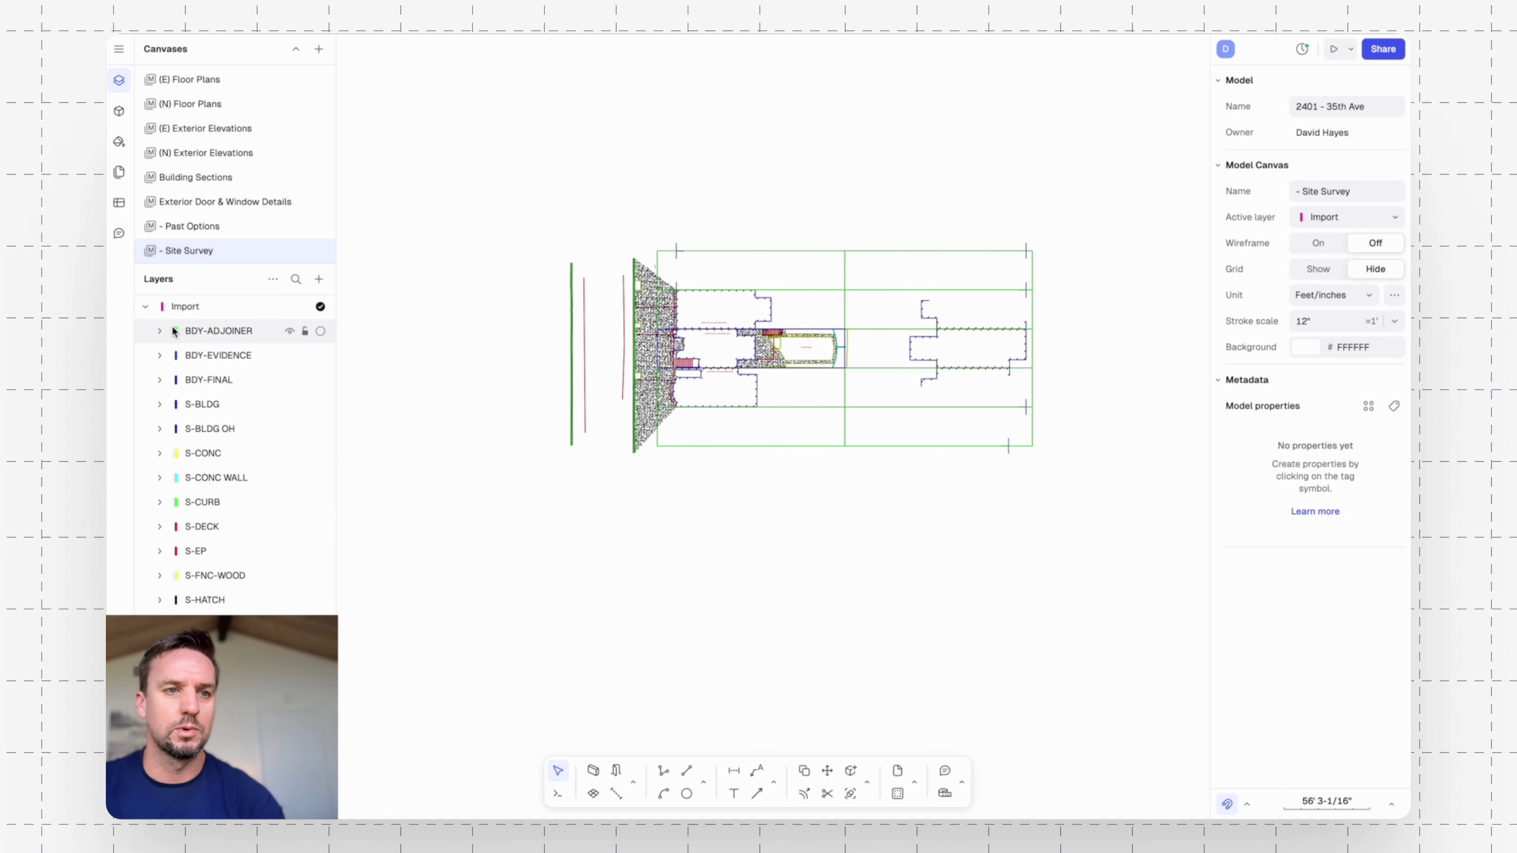
pyautogui.click(145, 307)
pyautogui.click(146, 307)
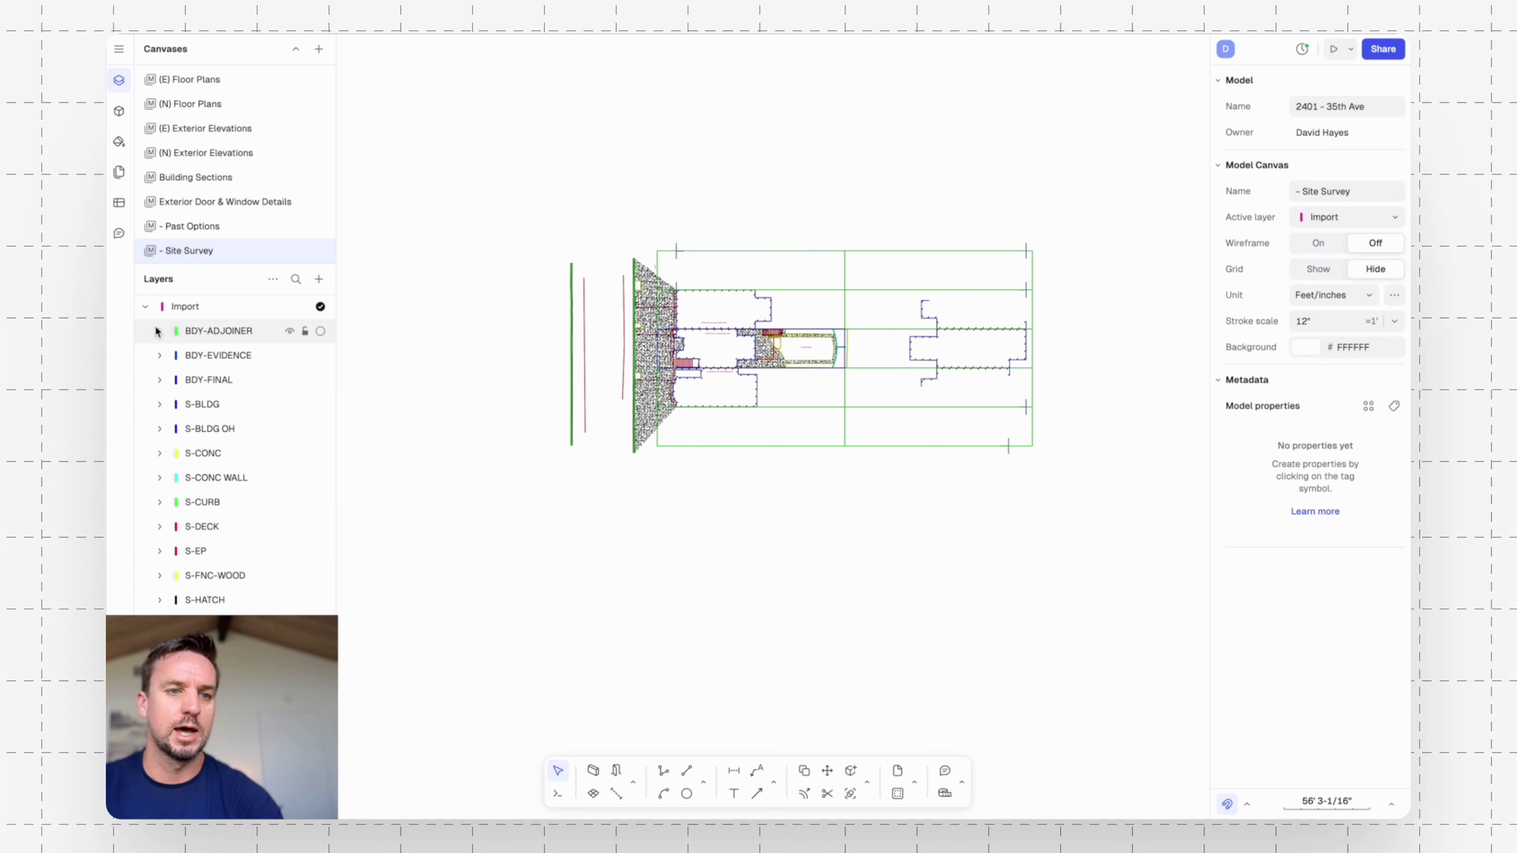
pyautogui.click(146, 307)
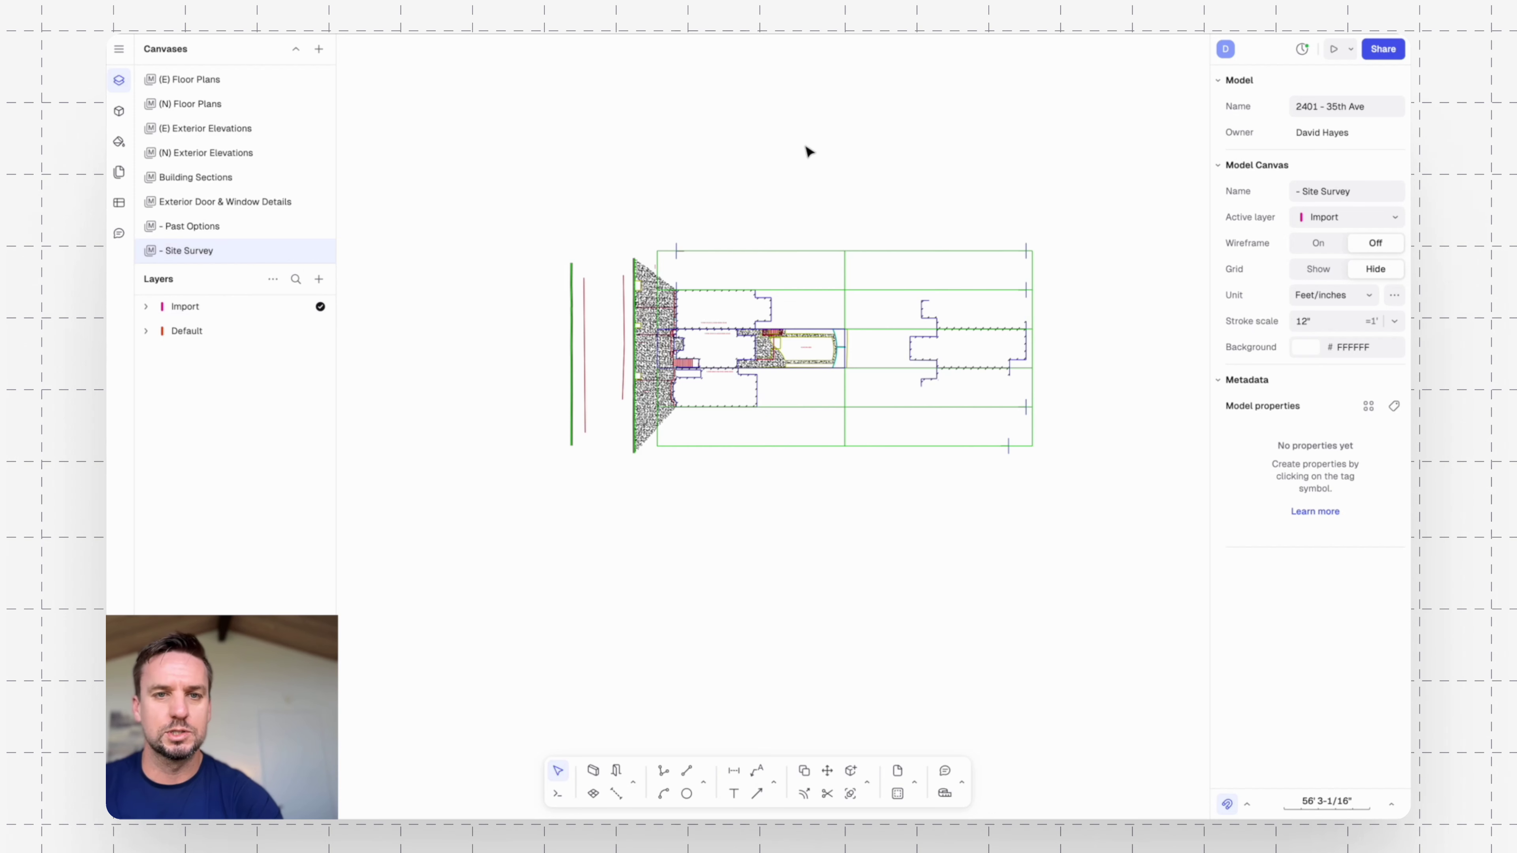
pyautogui.scroll(3, 809, 152)
pyautogui.scroll(2, 235, 136)
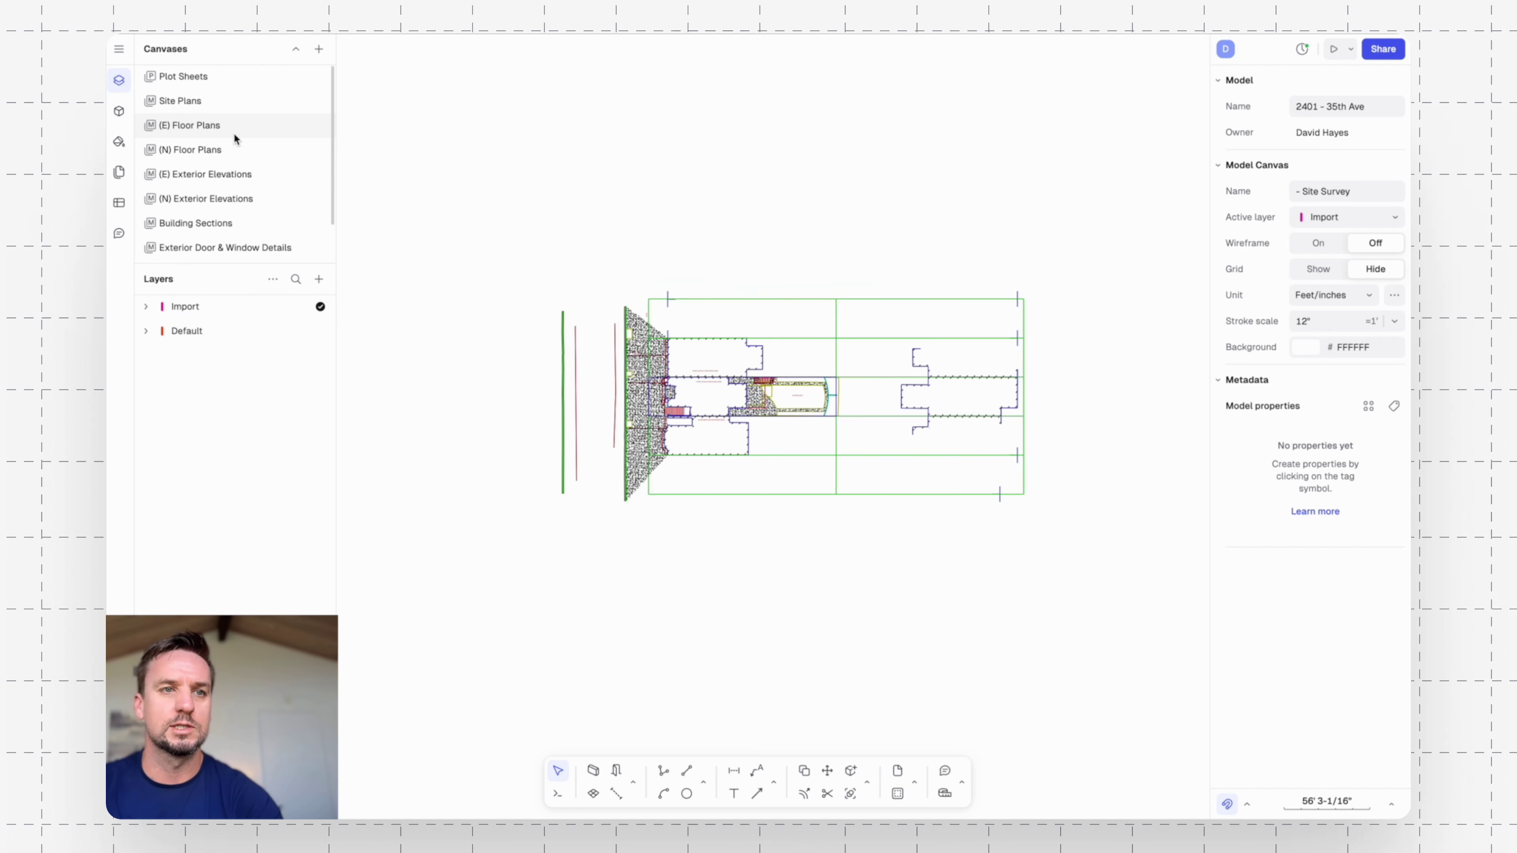
pyautogui.click(167, 102)
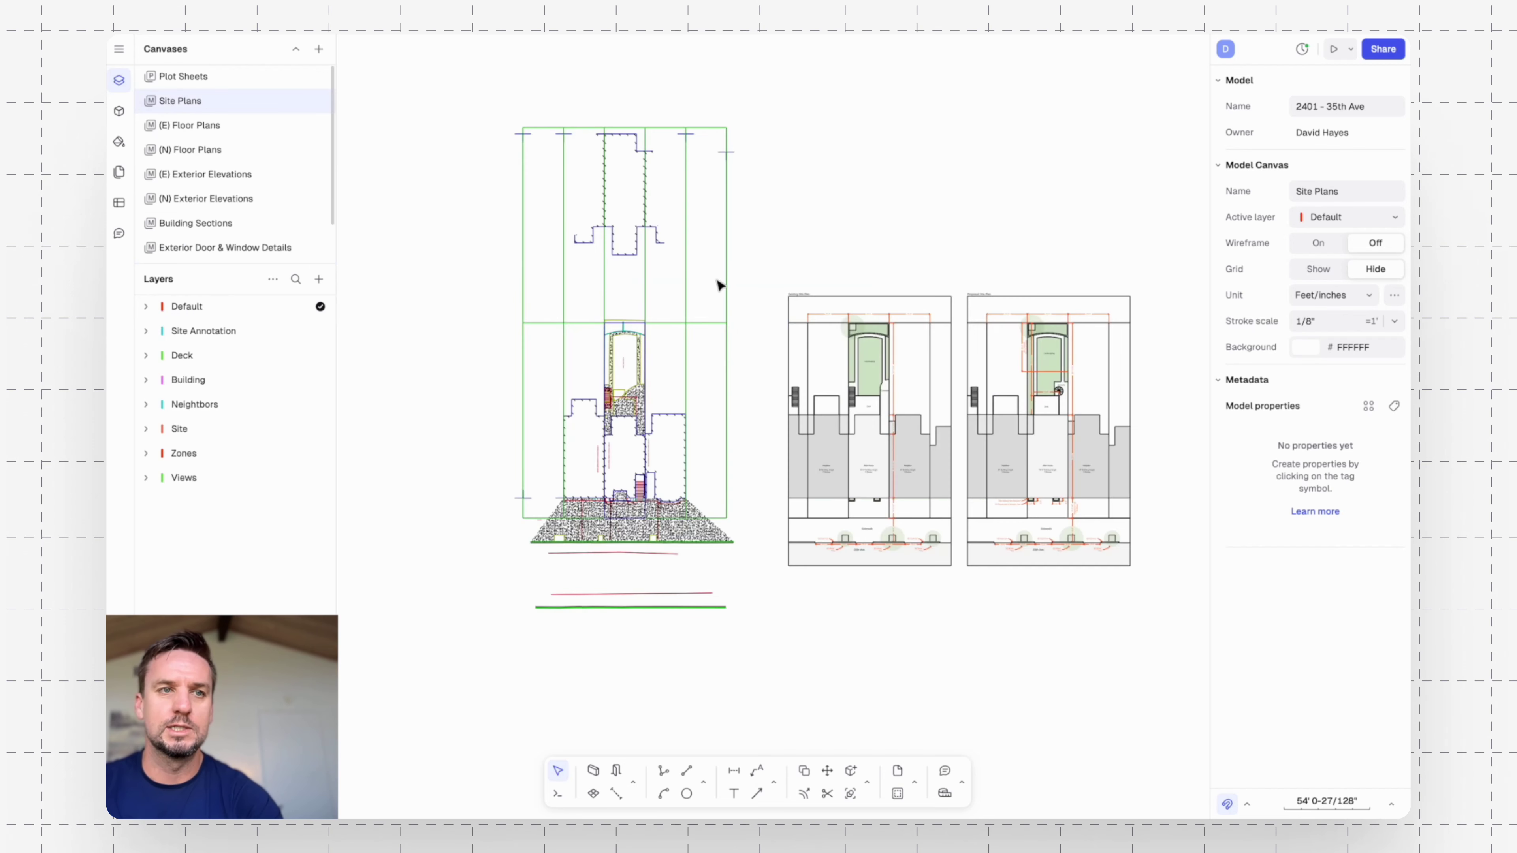
# Check the survey view frame's canvas setting and leave it unchanged.
pyautogui.click(725, 177)
pyautogui.click(1368, 434)
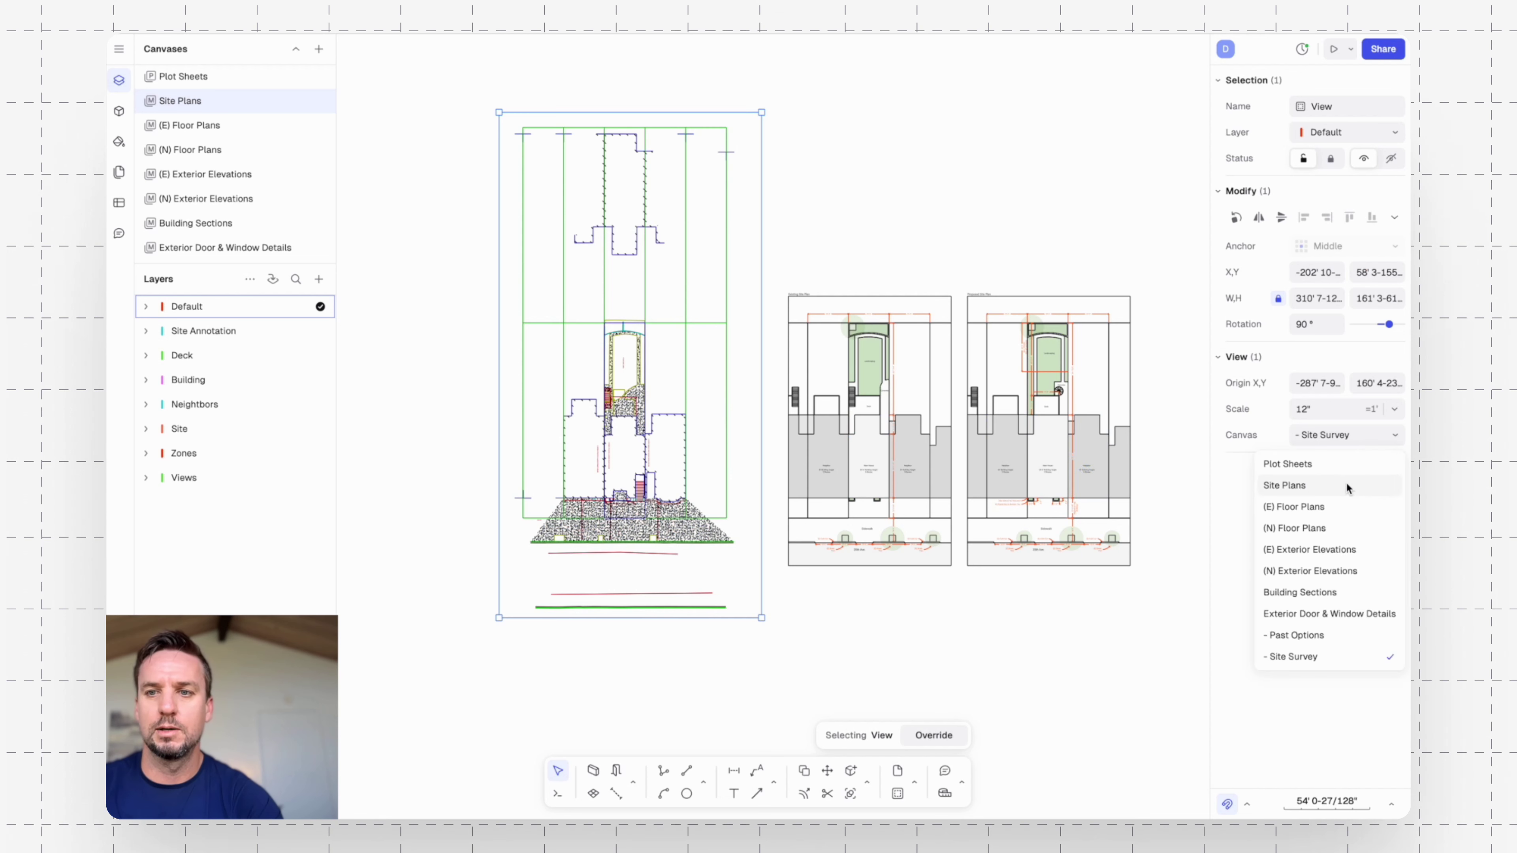
pyautogui.click(1059, 134)
pyautogui.click(1012, 136)
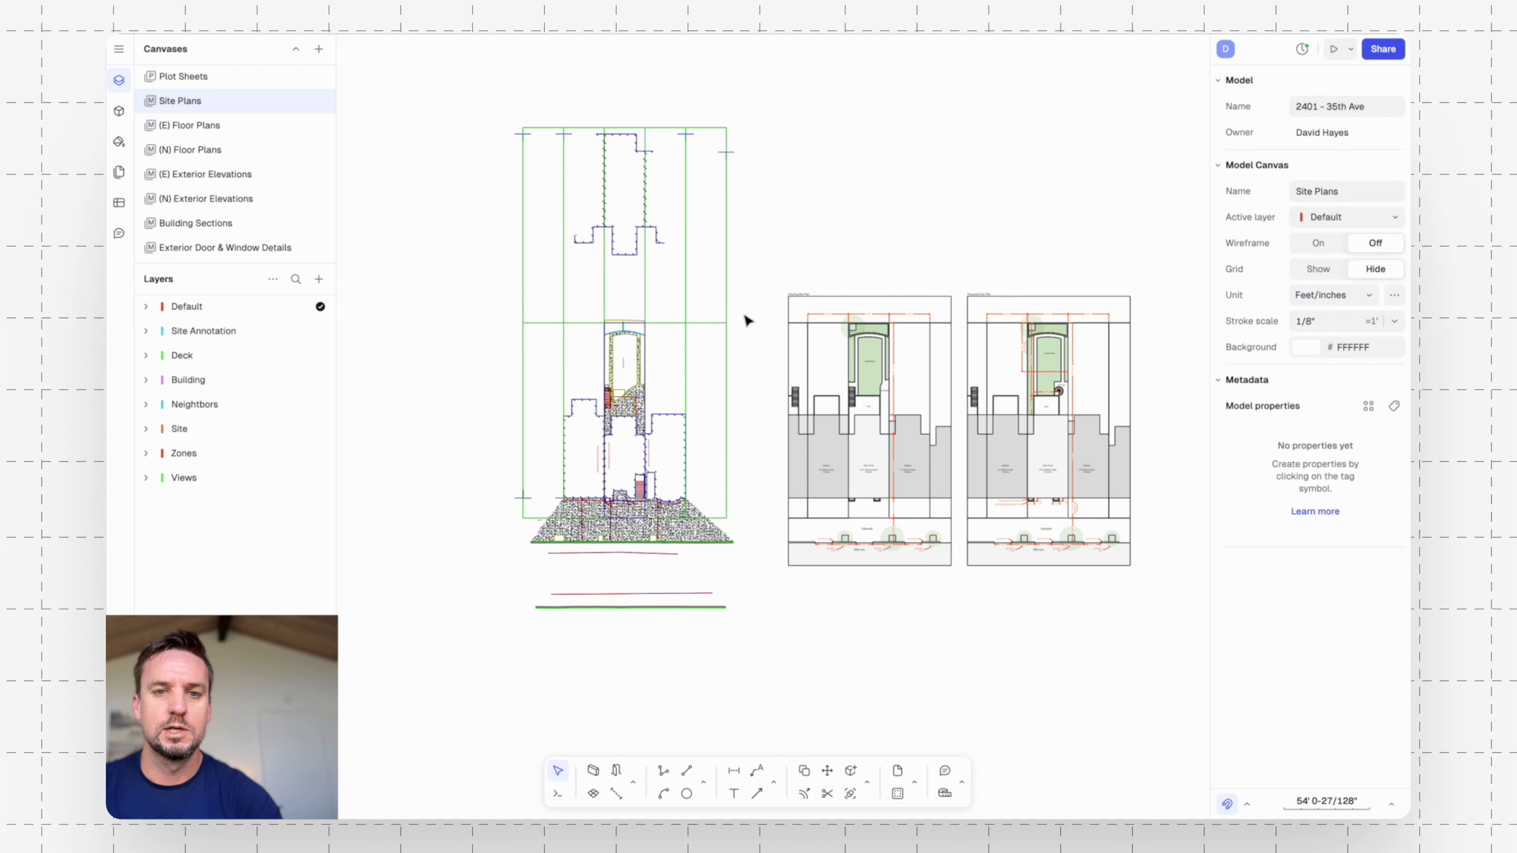
# Place two guidelines at the lot corners, then select and delete them.
pyautogui.write('g')
pyautogui.press('Return')
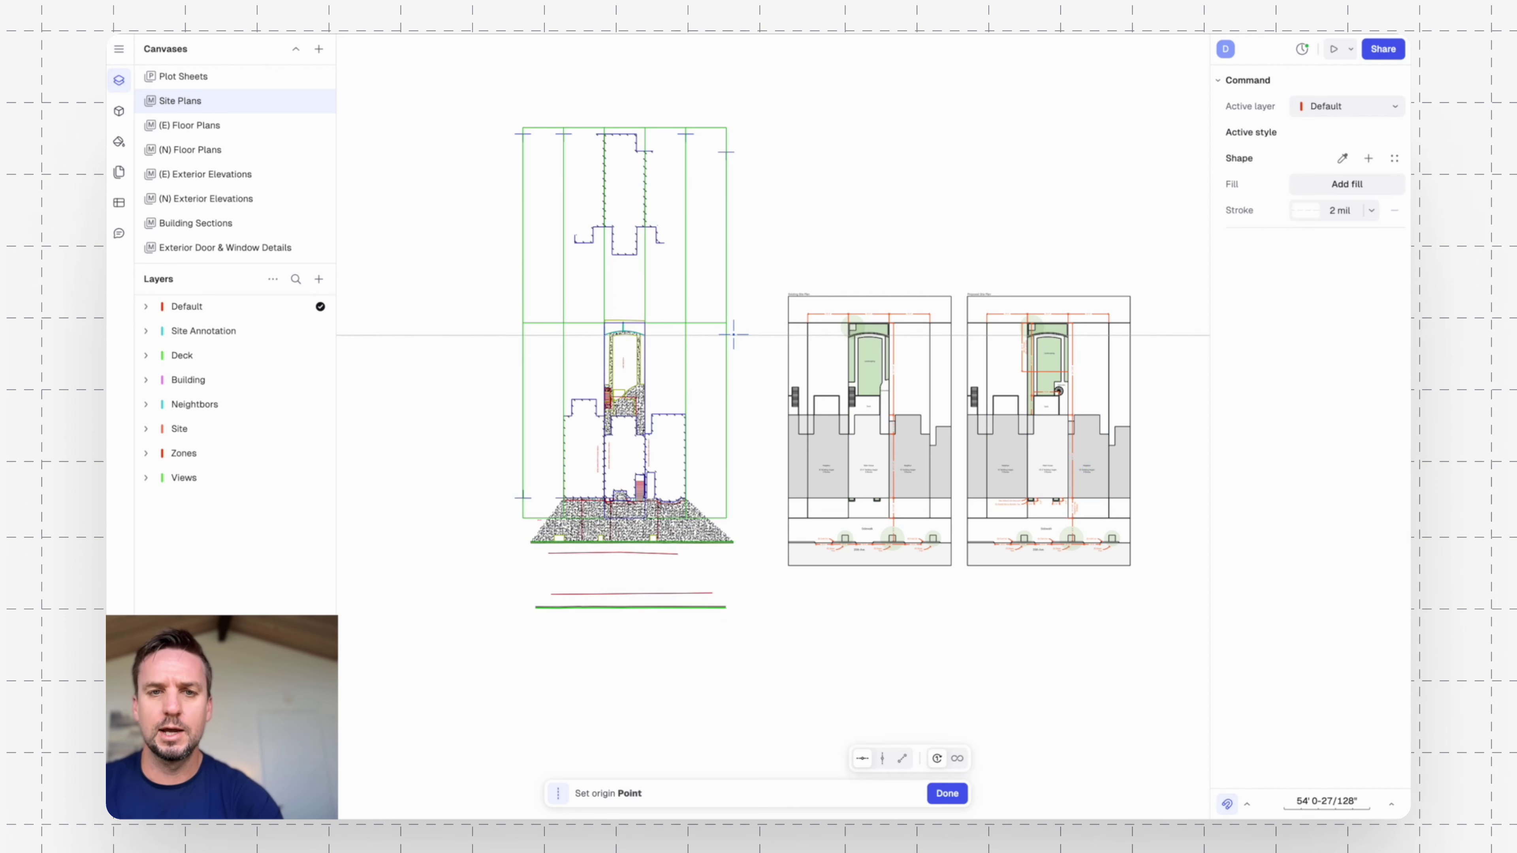
pyautogui.click(726, 323)
pyautogui.press('Return')
pyautogui.click(727, 517)
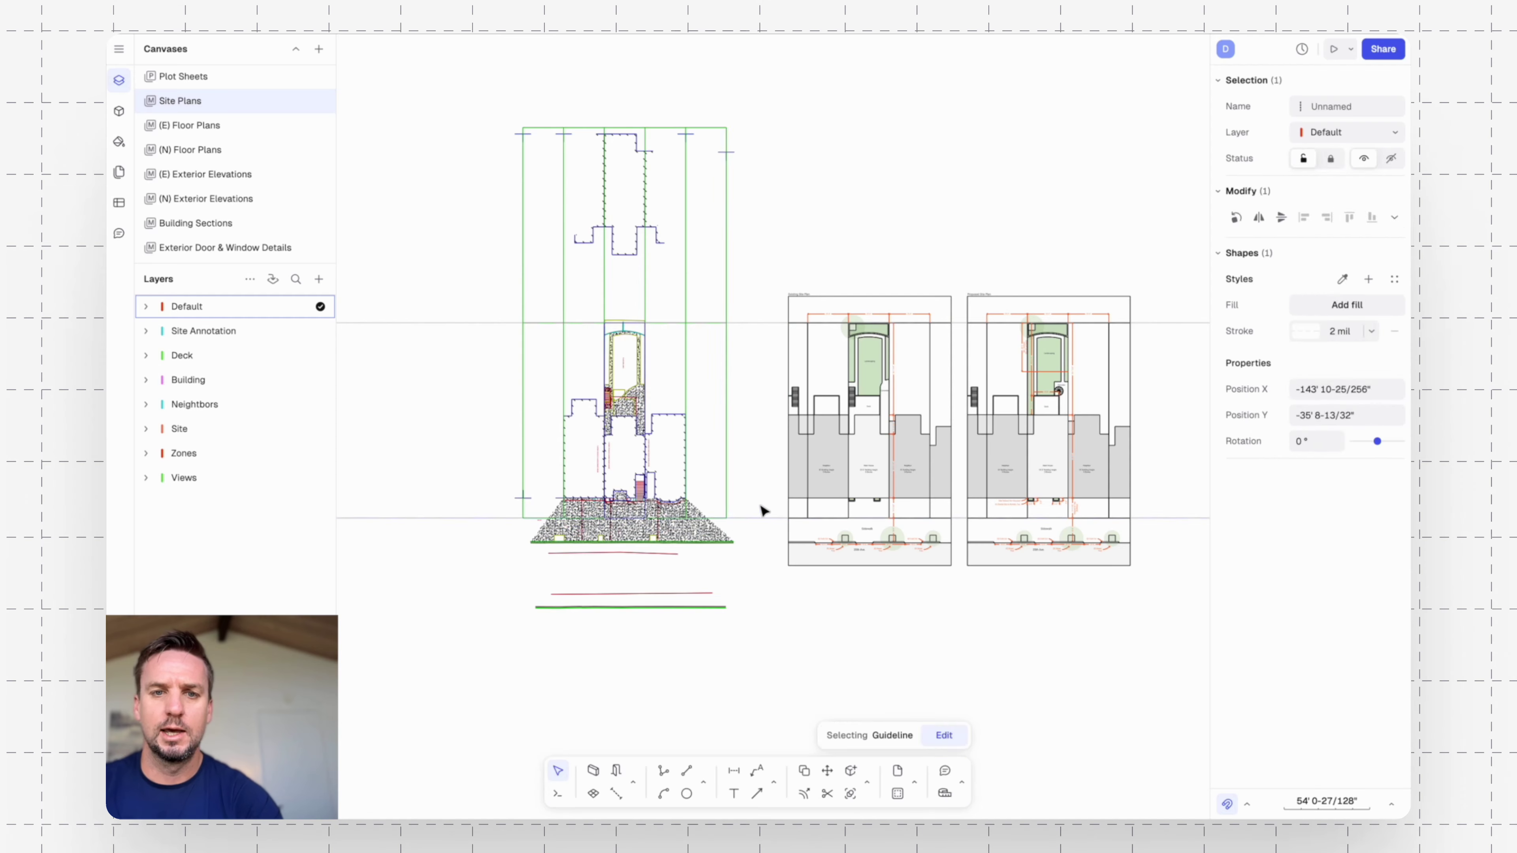
pyautogui.press('Escape')
pyautogui.scroll(5, 832, 336)
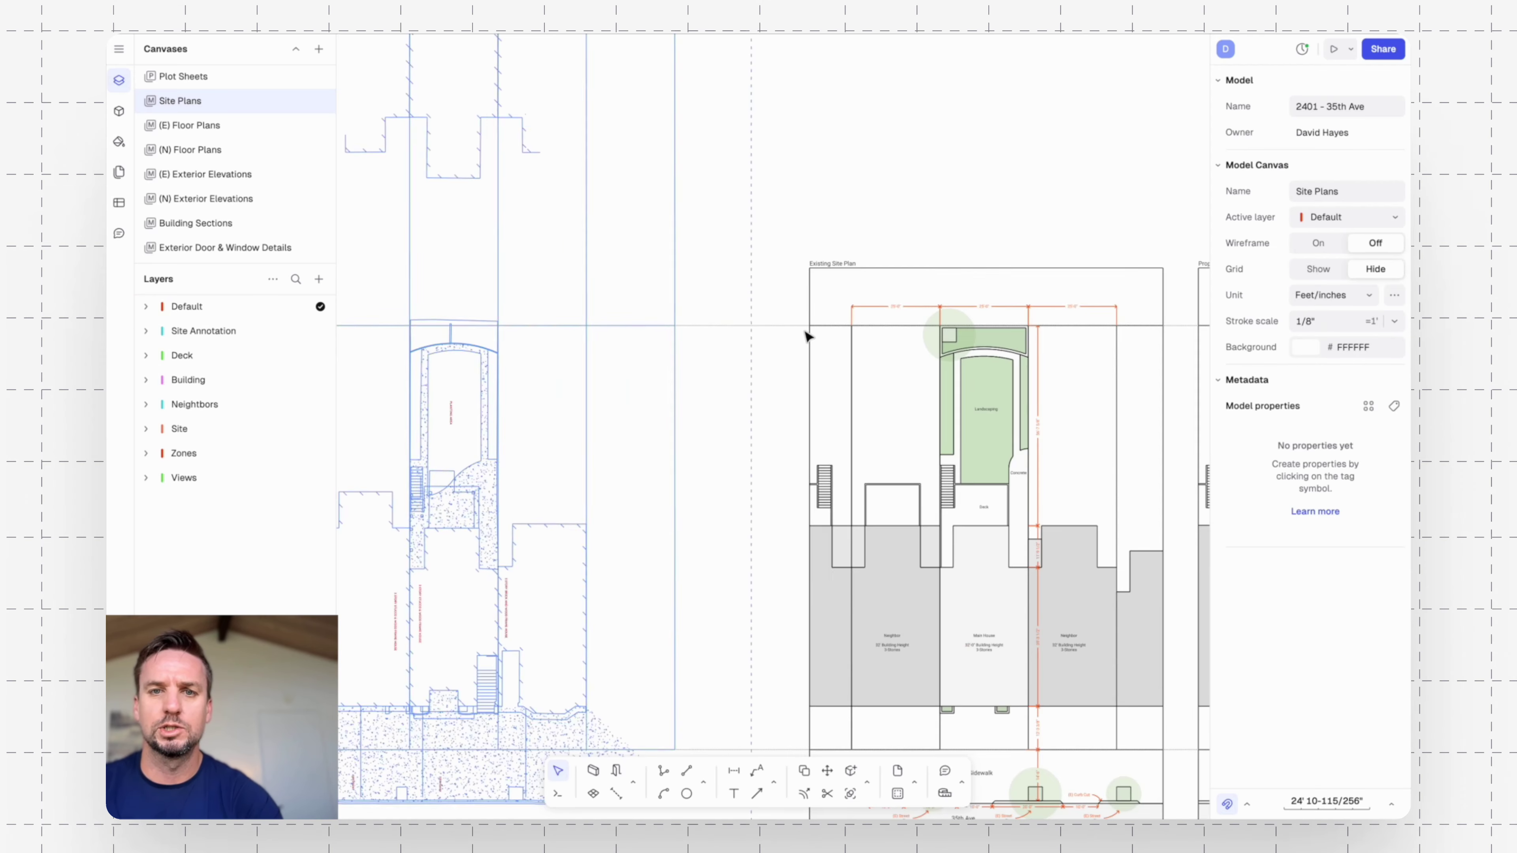
pyautogui.scroll(-5, 729, 440)
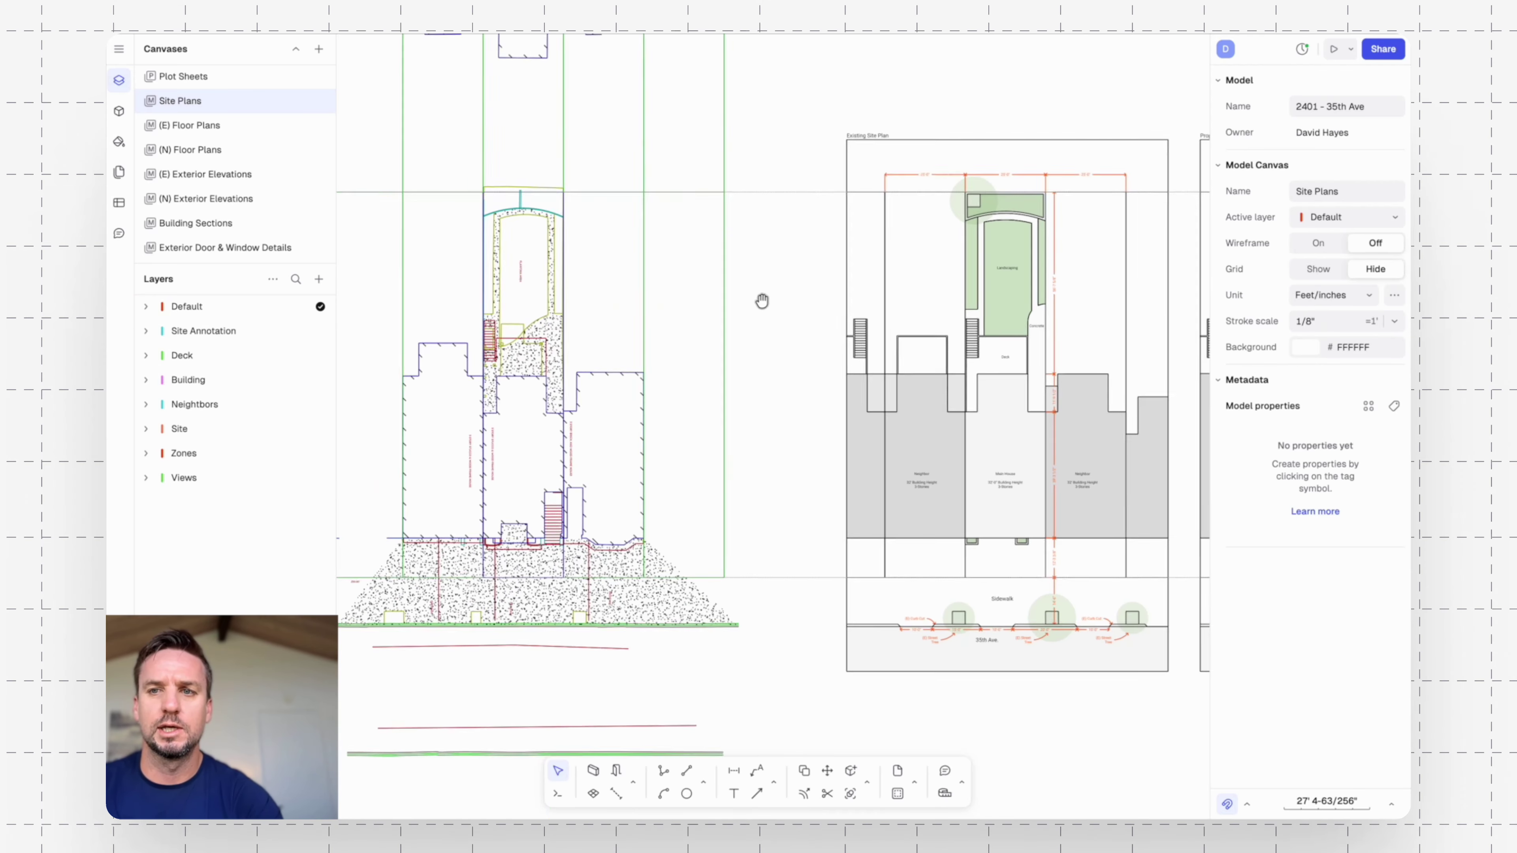
pyautogui.scroll(-3, 657, 245)
pyautogui.hscroll(-5, 645, 221)
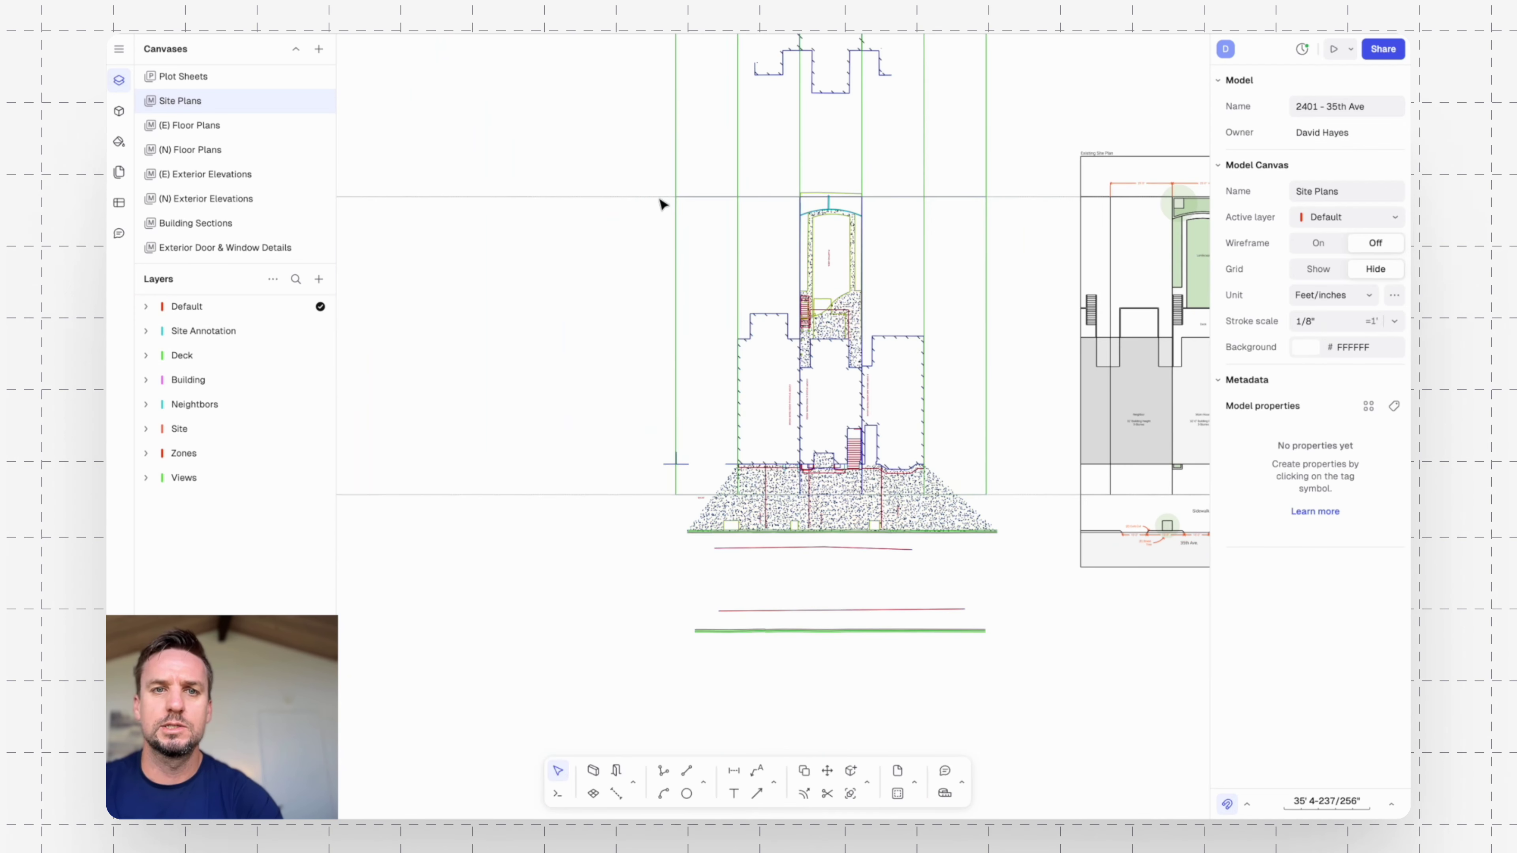
pyautogui.moveTo(550, 145); pyautogui.dragTo(439, 556)
pyautogui.press('Delete')
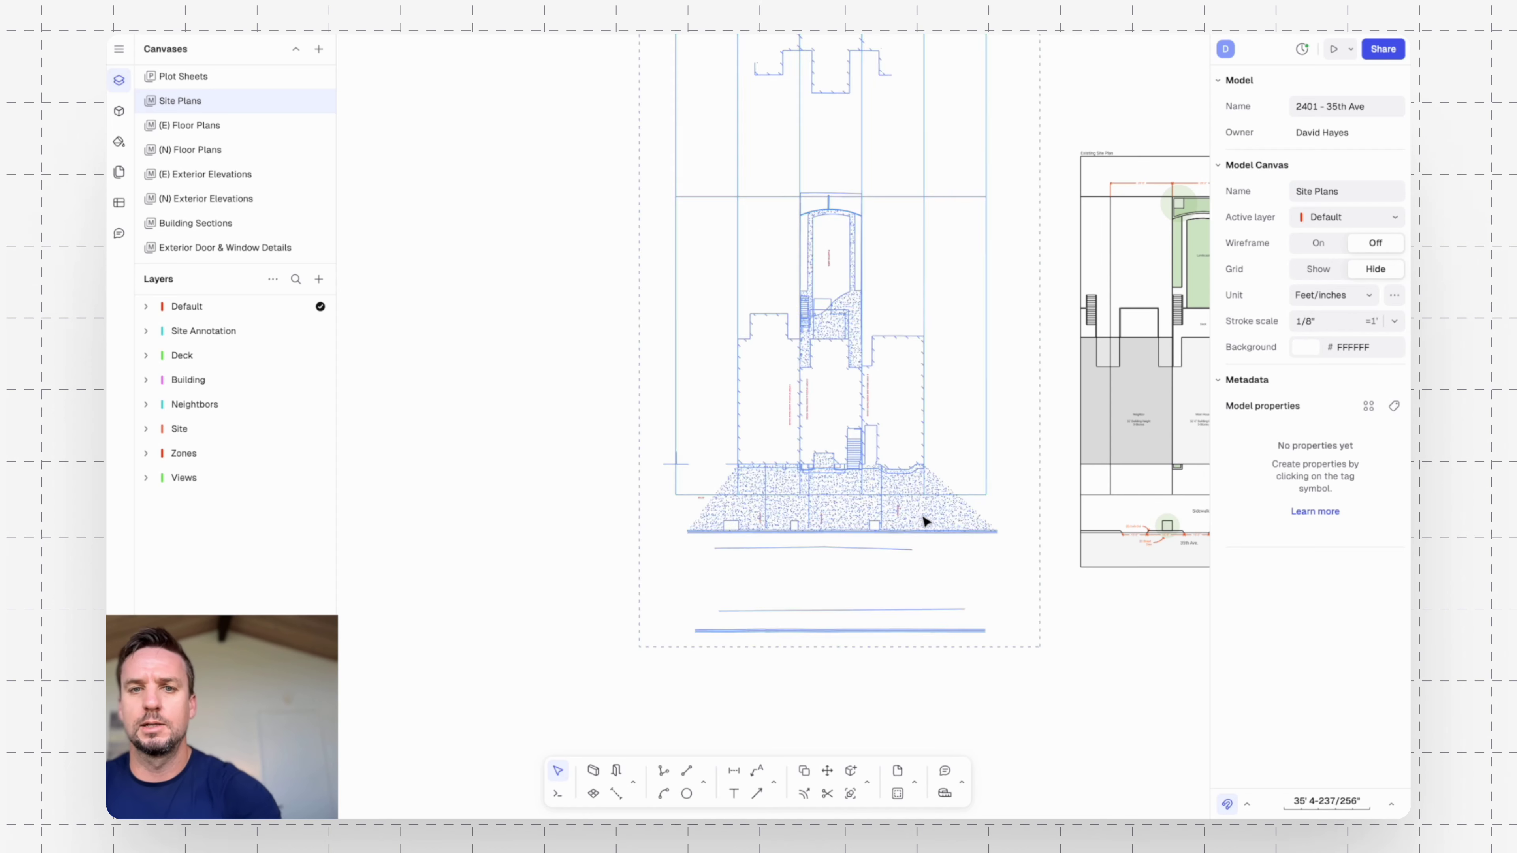
# Try a 6" stroke scale, then set it back to 1/8".
pyautogui.moveTo(972, 360); pyautogui.dragTo(712, 387, button='middle')
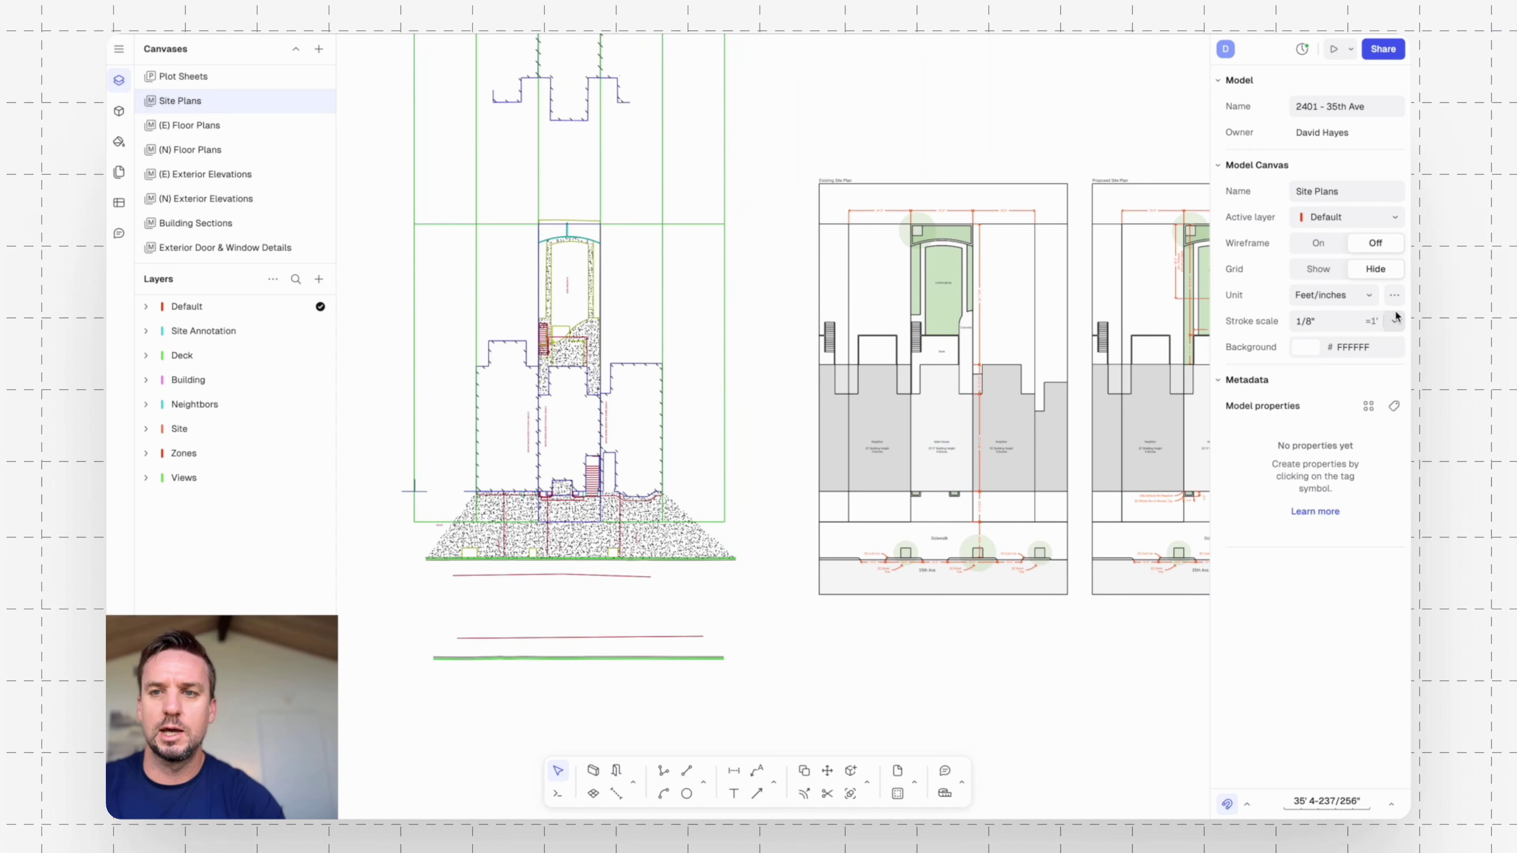
pyautogui.click(1394, 321)
pyautogui.click(1339, 379)
pyautogui.click(1394, 323)
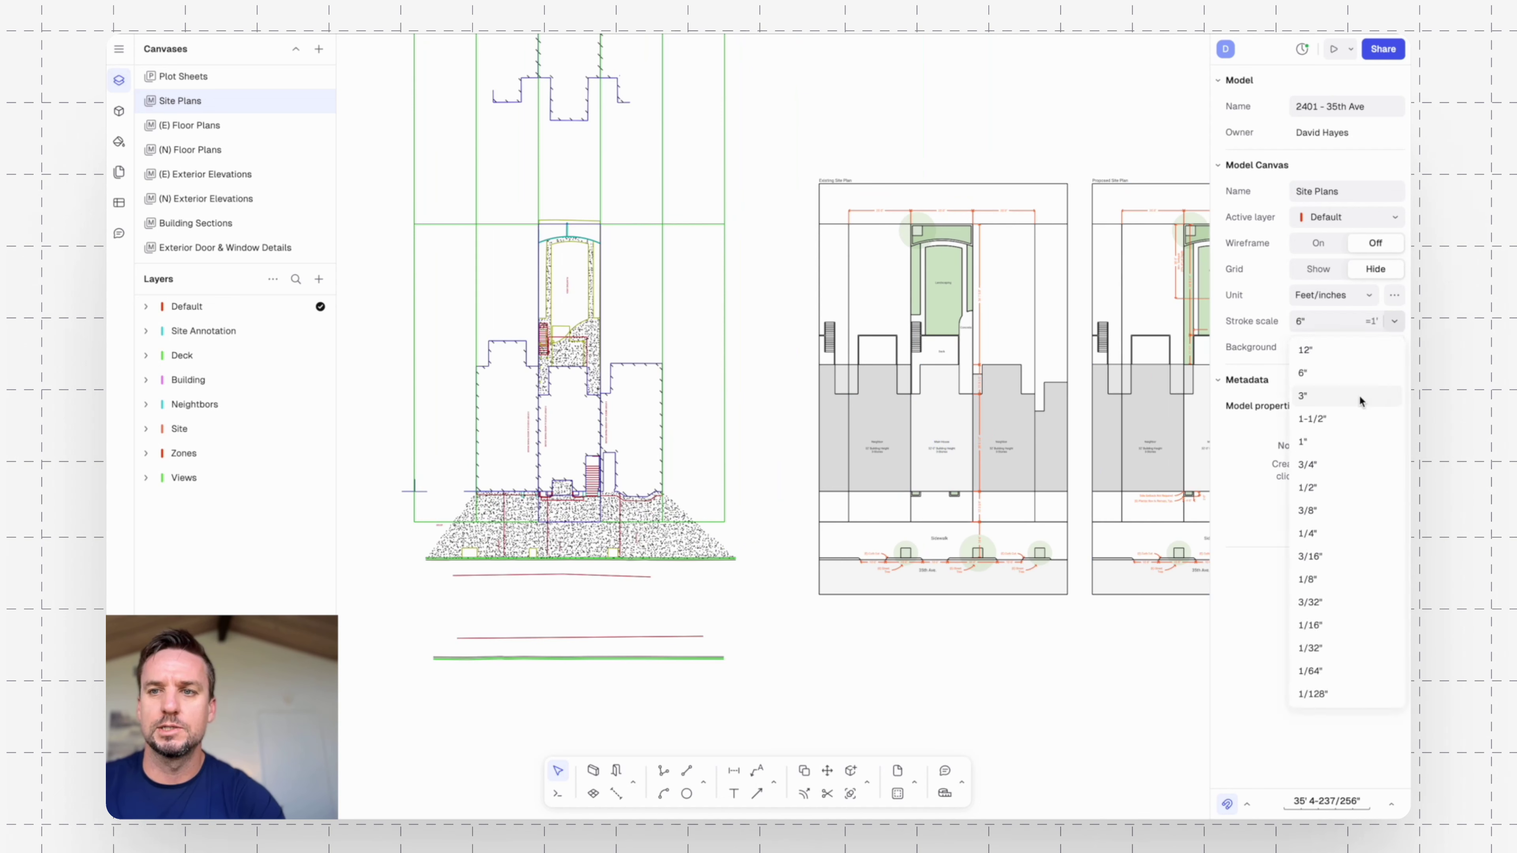
pyautogui.click(1320, 579)
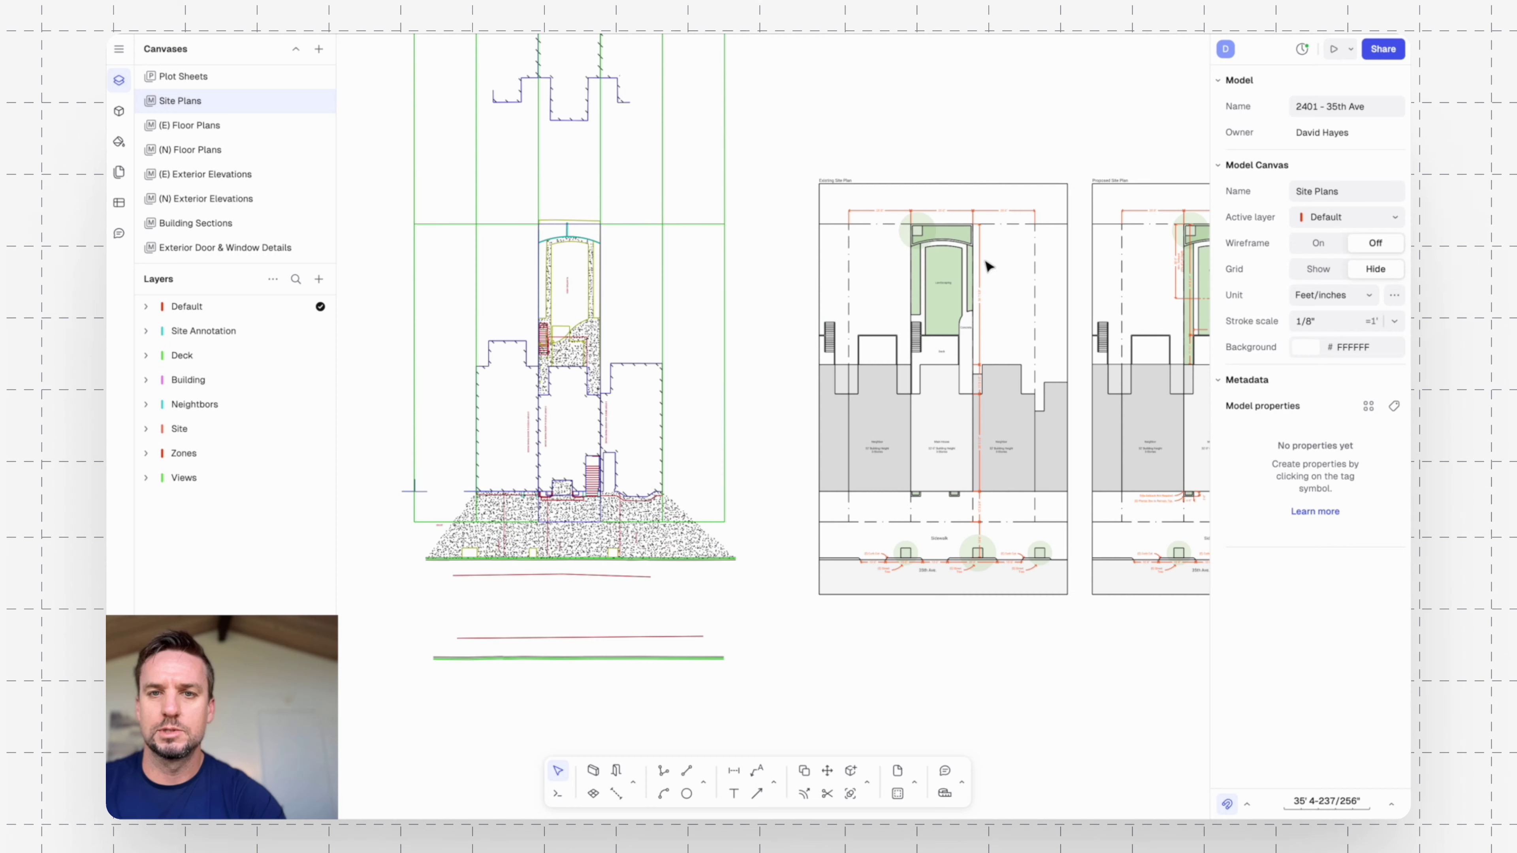
# Pan to the house on the survey and start a polyline with 'poly'.
pyautogui.hscroll(5, 1014, 107)
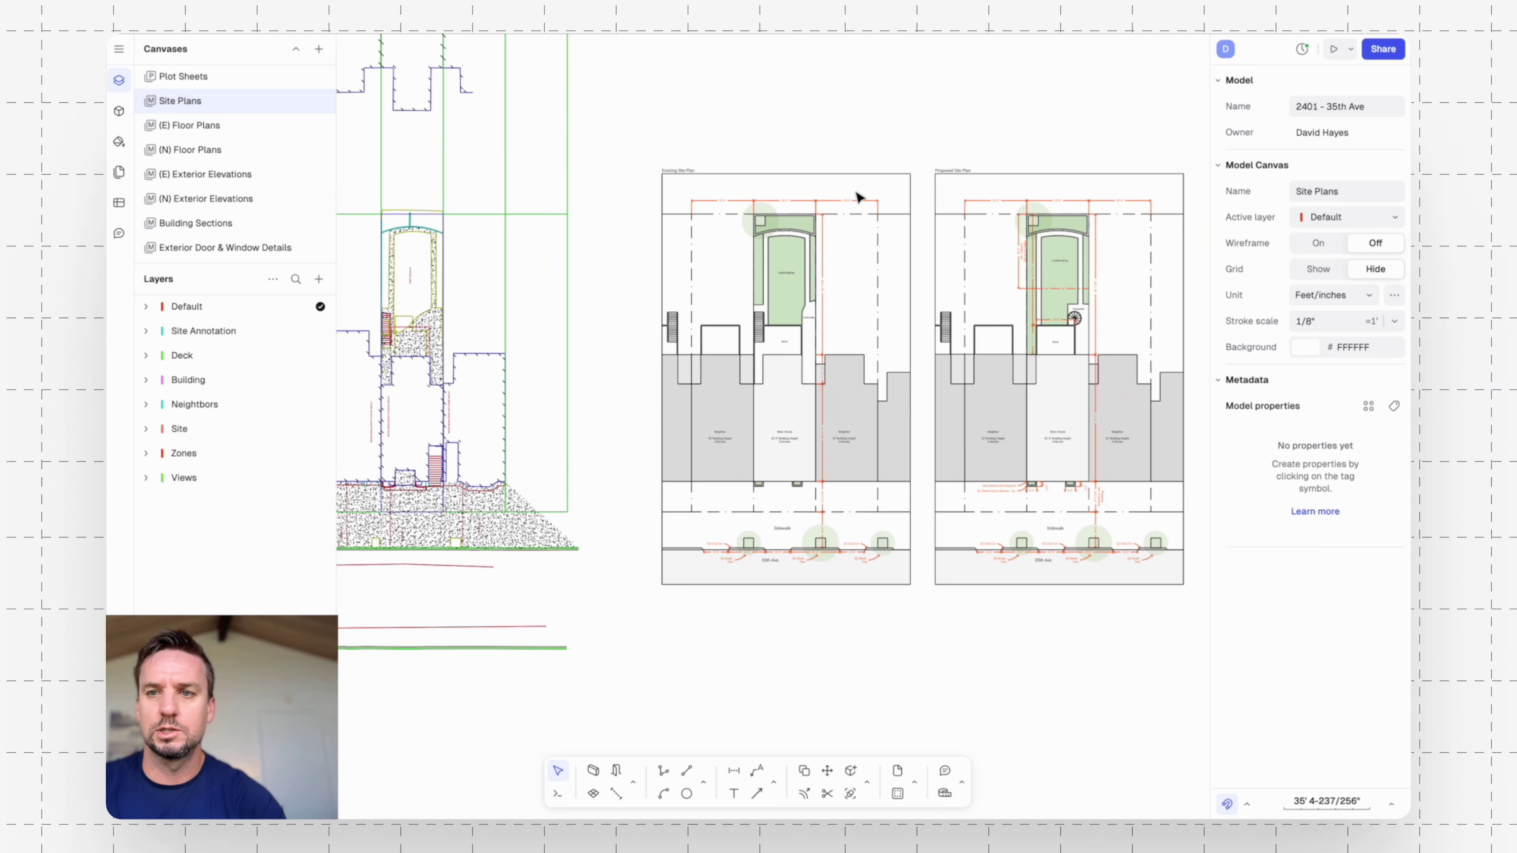
pyautogui.hscroll(-5, 594, 185)
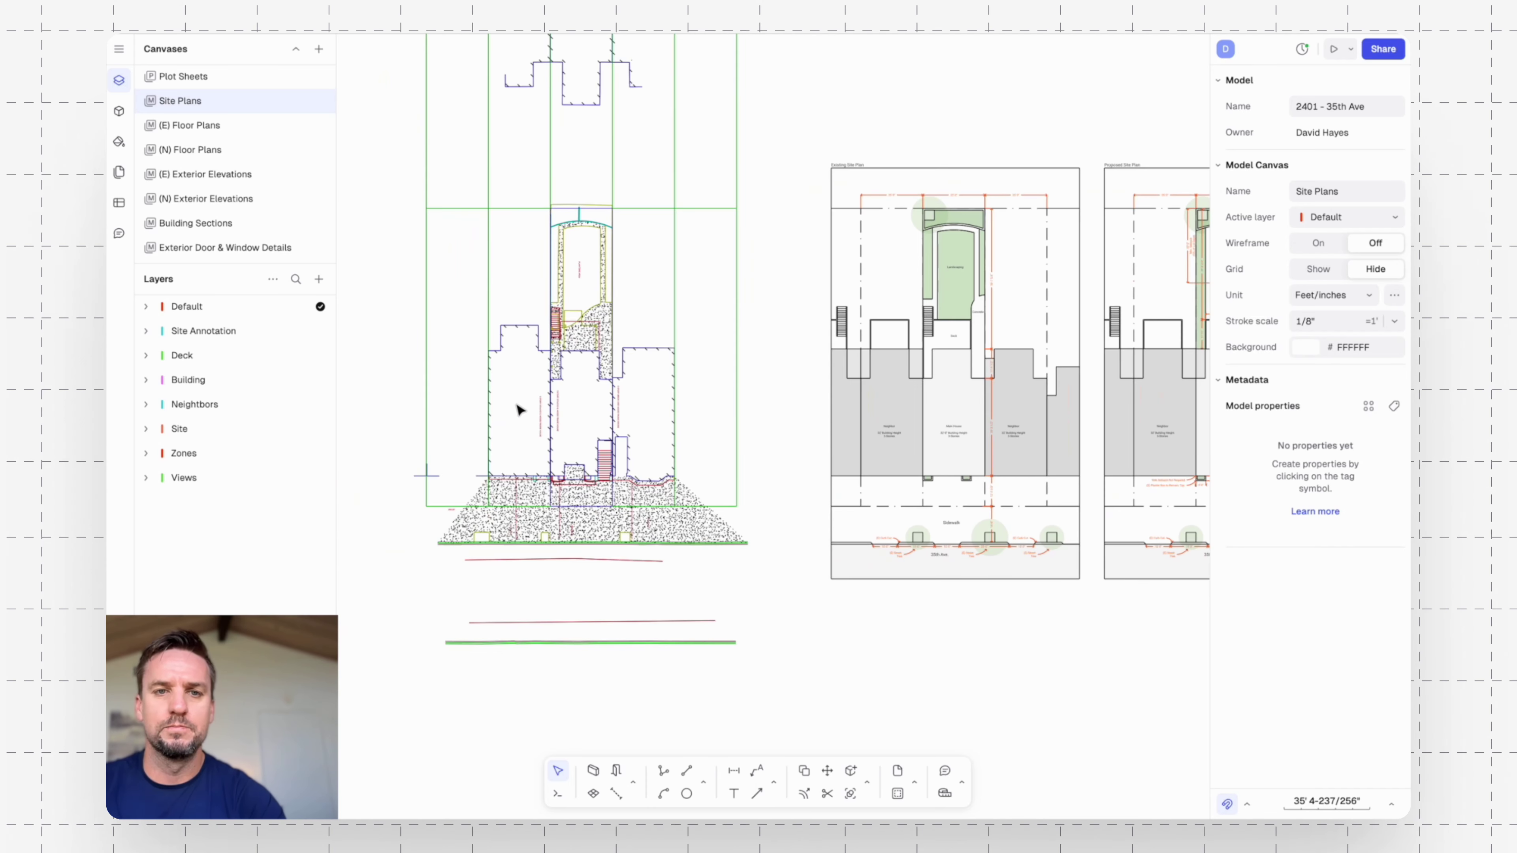
pyautogui.scroll(5, 530, 420)
pyautogui.moveTo(793, 404); pyautogui.dragTo(699, 401, button='middle')
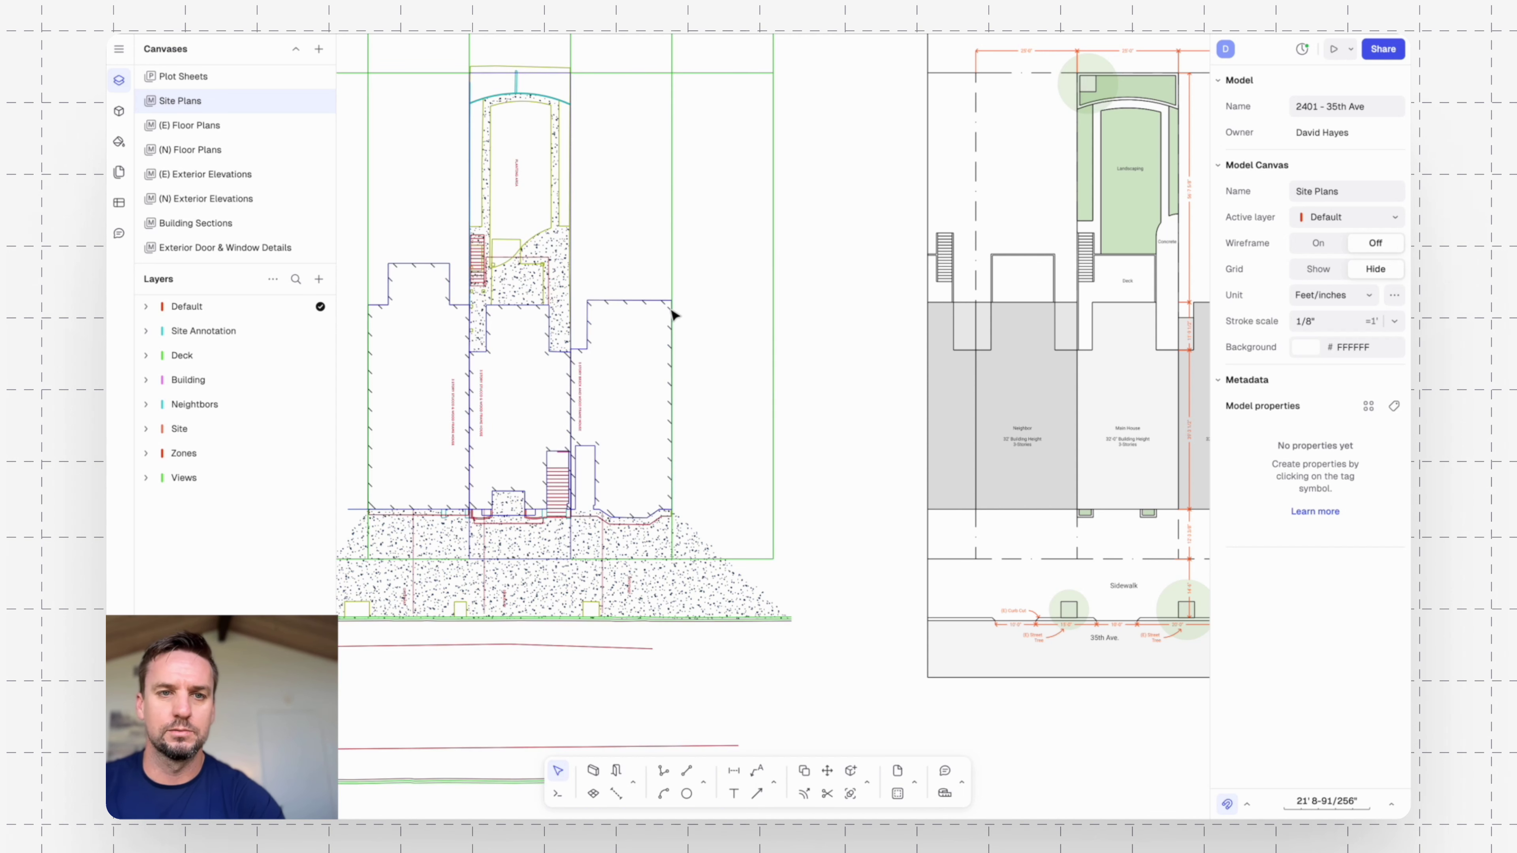
pyautogui.moveTo(675, 306); pyautogui.dragTo(669, 279, button='middle')
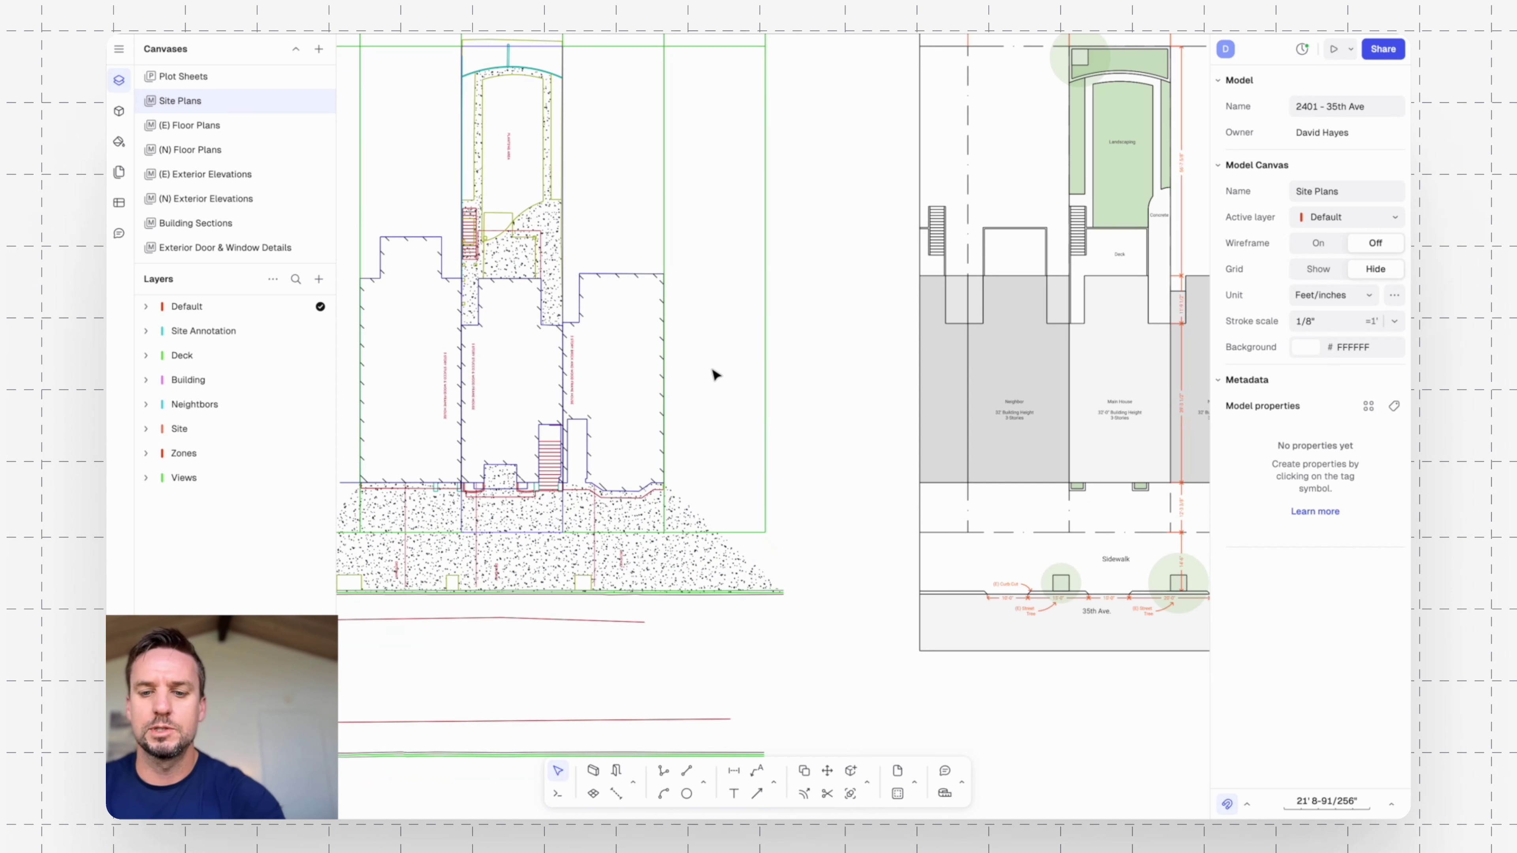
pyautogui.write('poly')
pyautogui.press('Return')
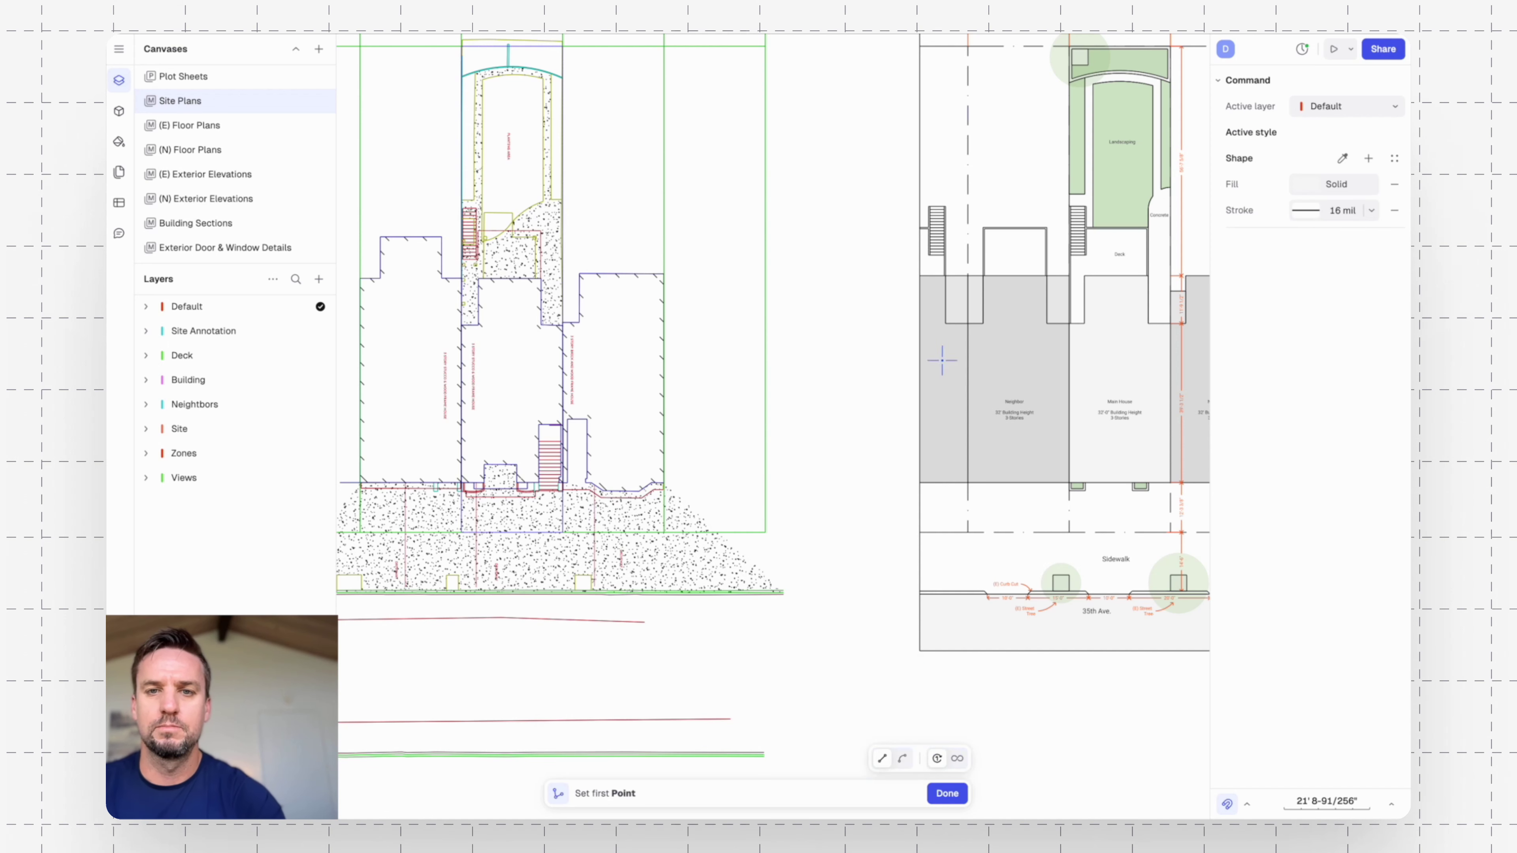
# Sample a line style from the existing drawing with the Shape eyedropper, then cancel the polyline.
pyautogui.click(1343, 157)
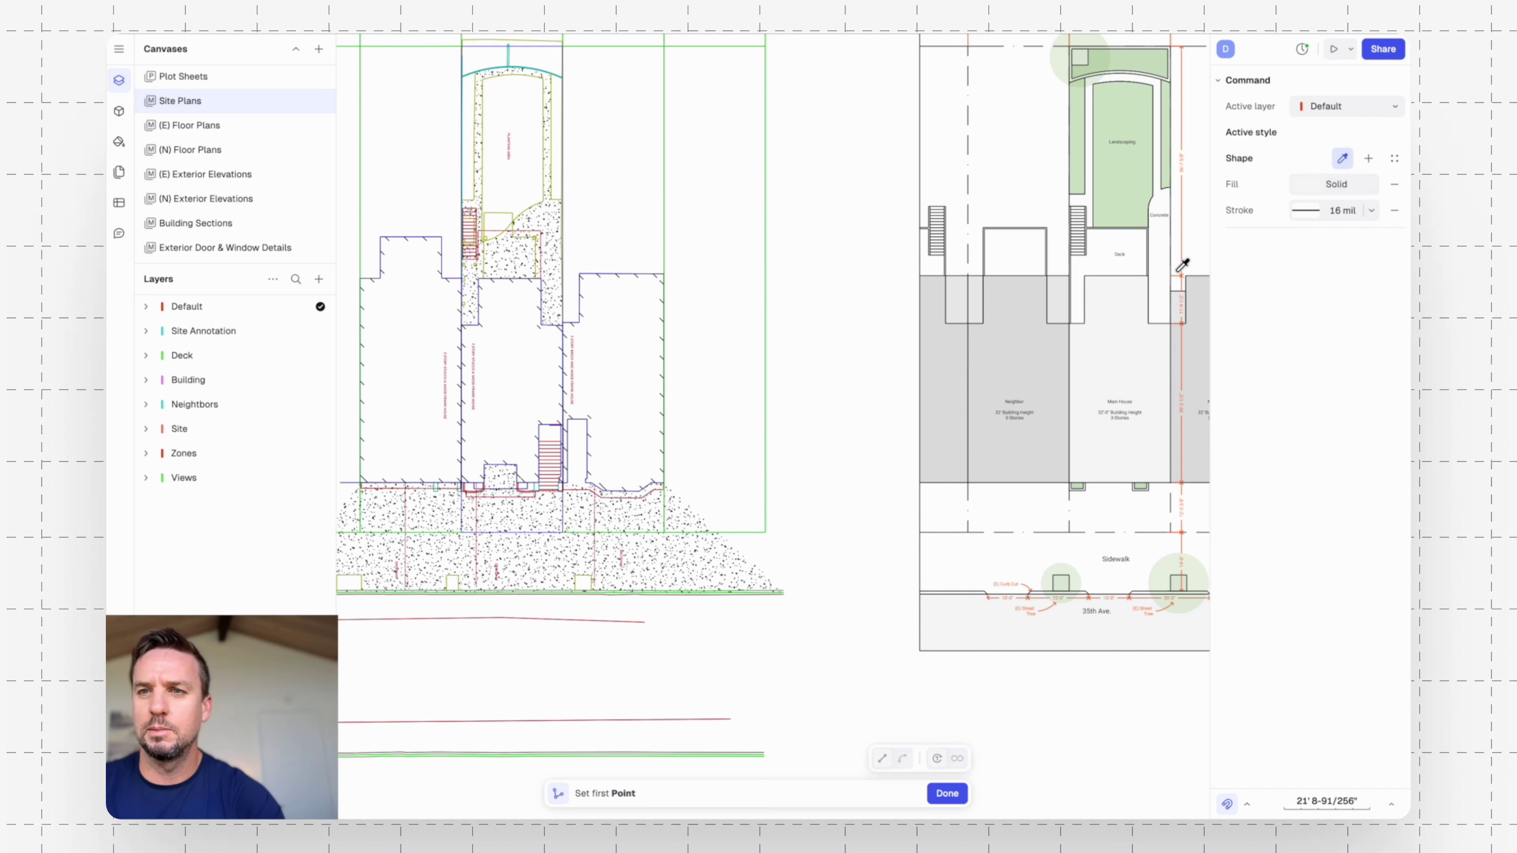
pyautogui.click(1125, 326)
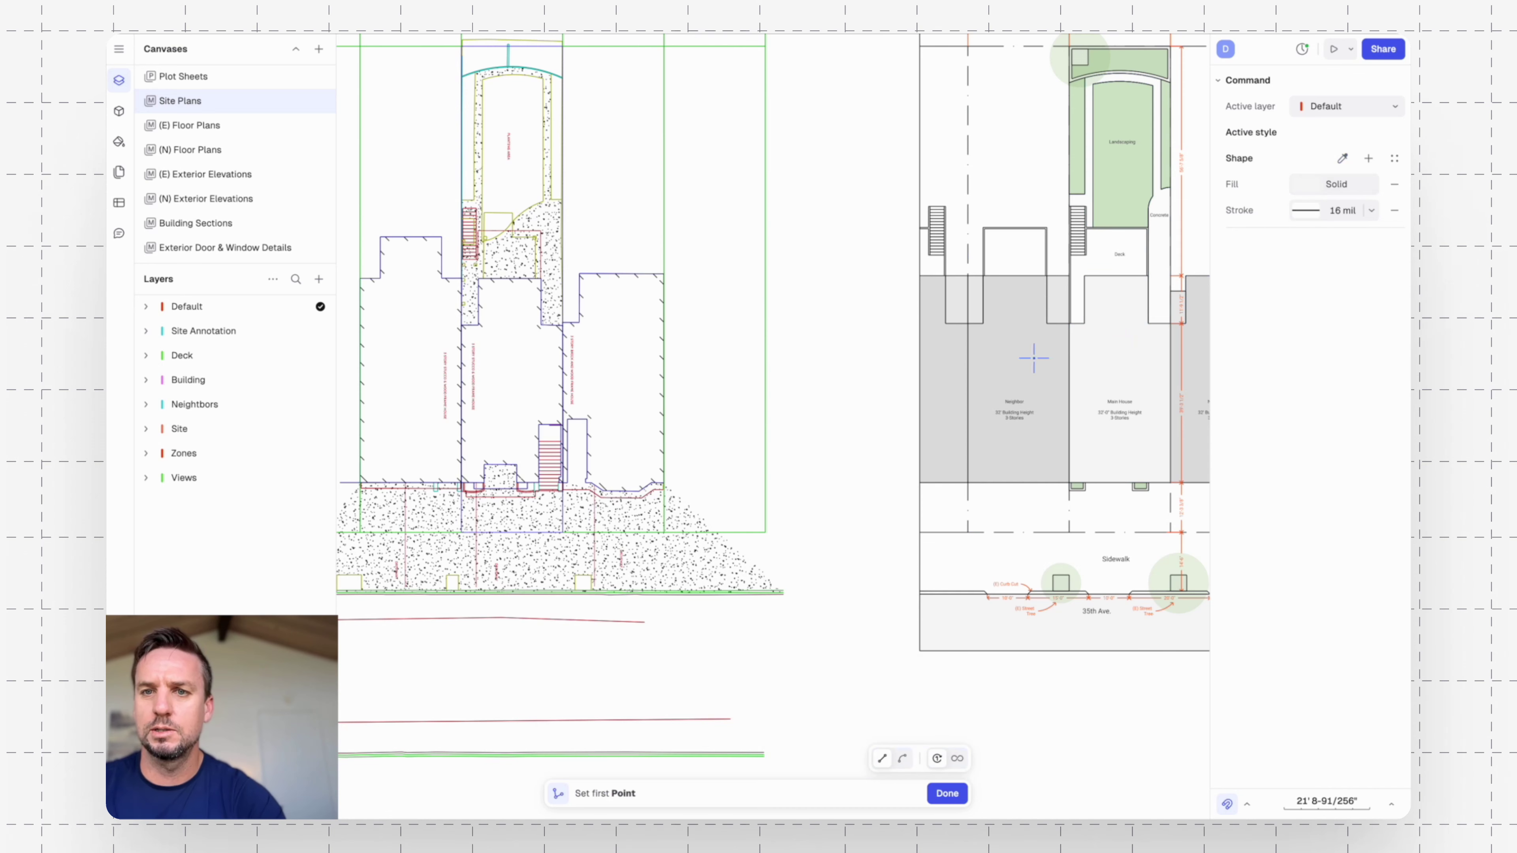
pyautogui.scroll(2, 451, 487)
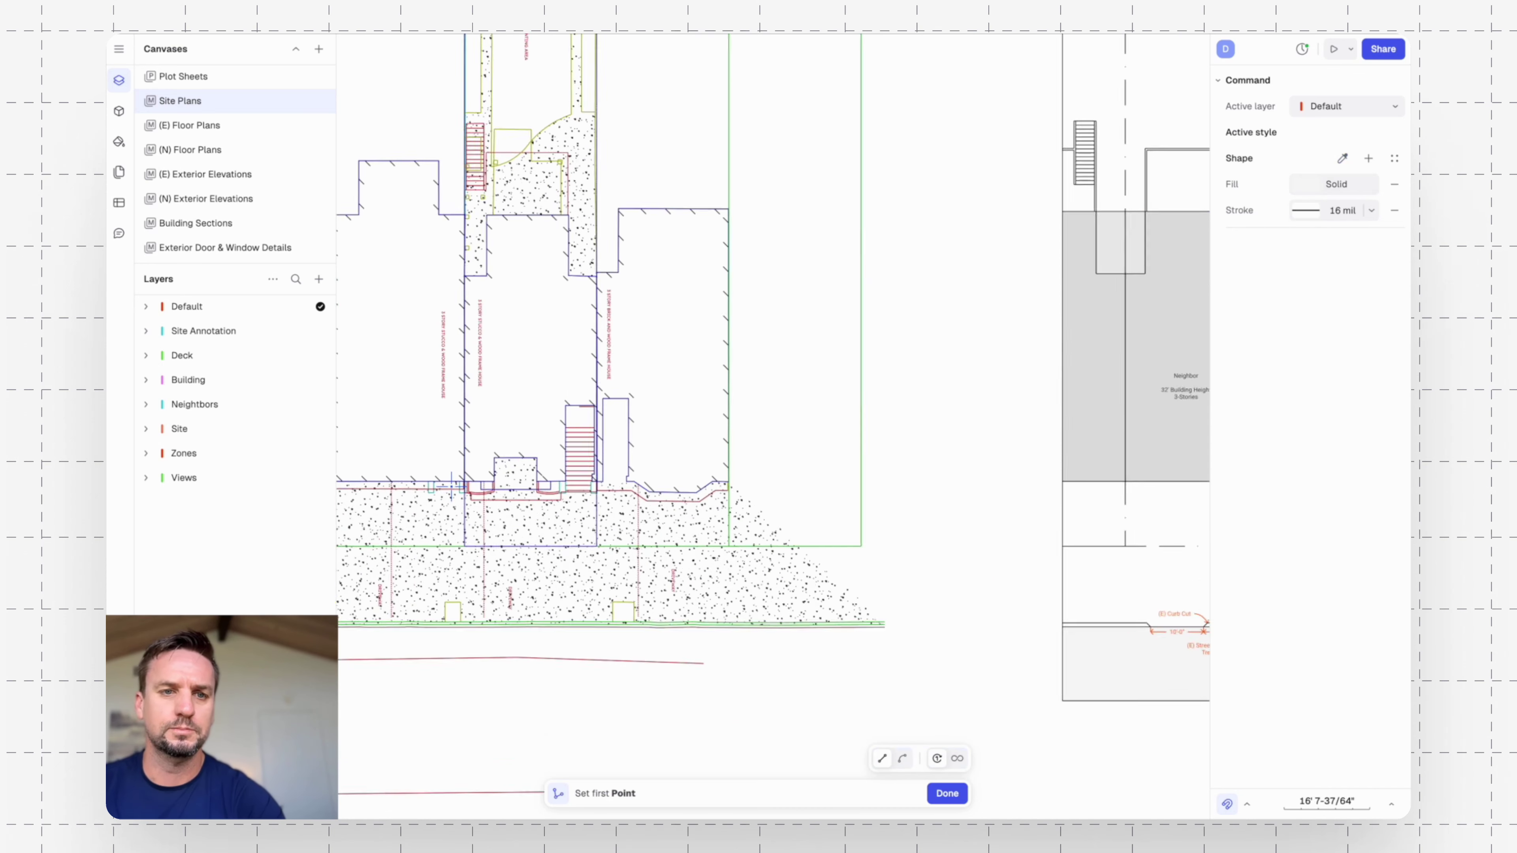
pyautogui.scroll(10, 452, 487)
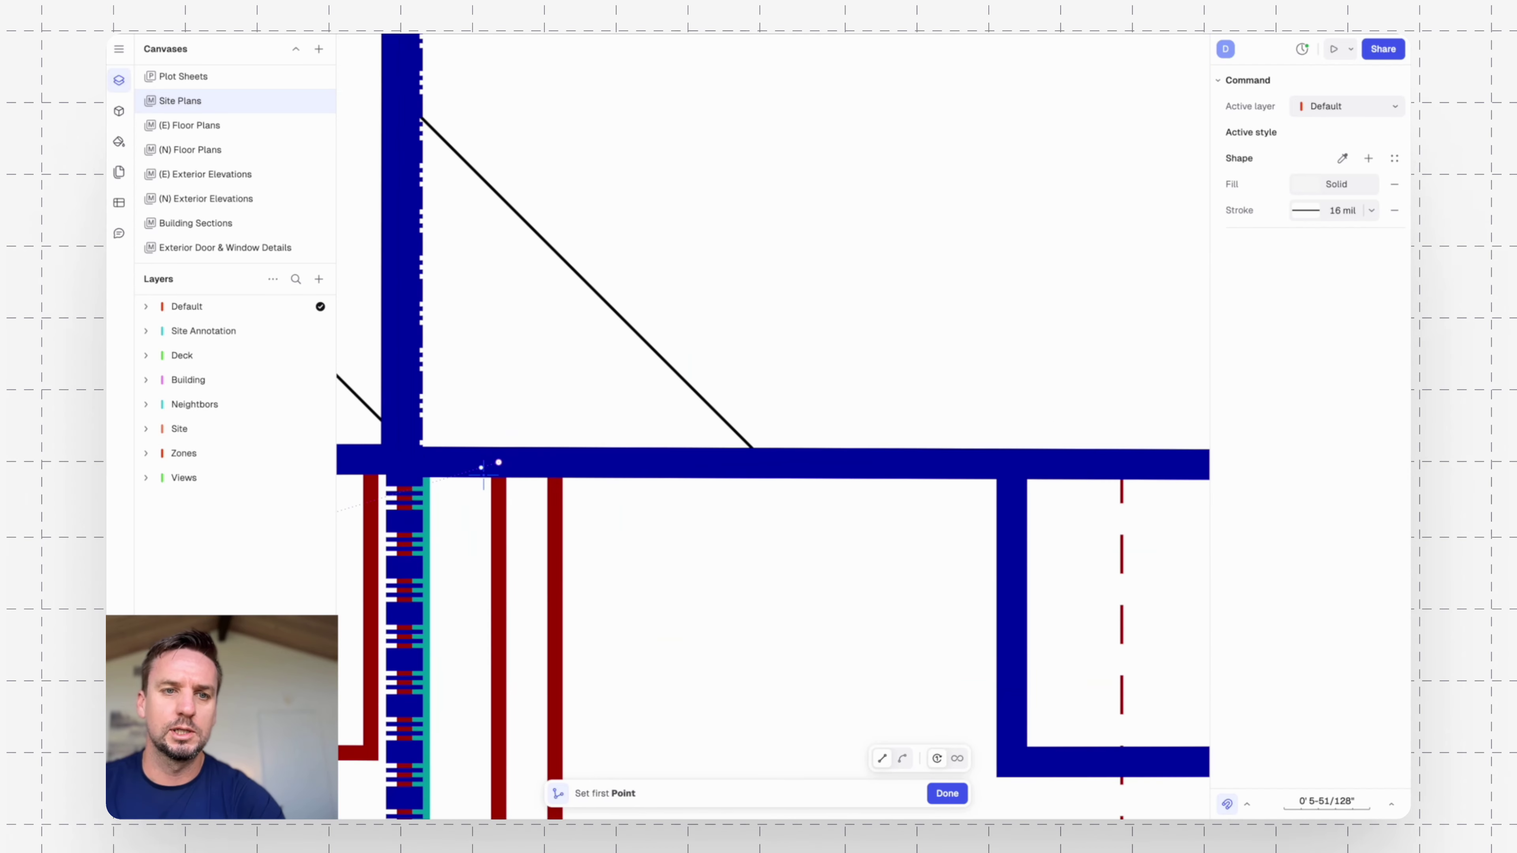
pyautogui.moveTo(449, 418); pyautogui.dragTo(657, 440, button='middle')
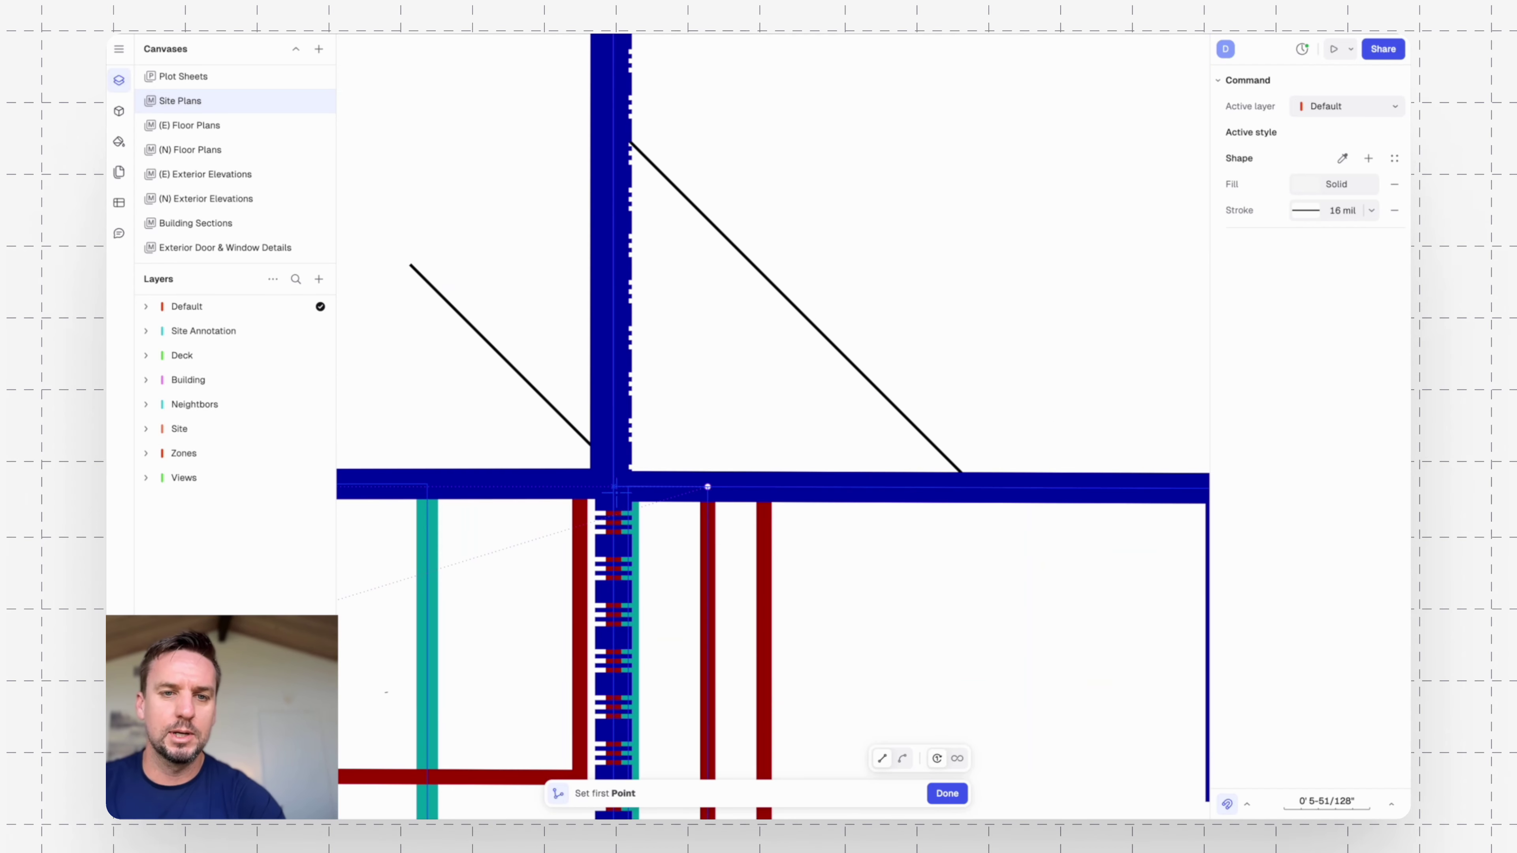
pyautogui.scroll(-5, 657, 450)
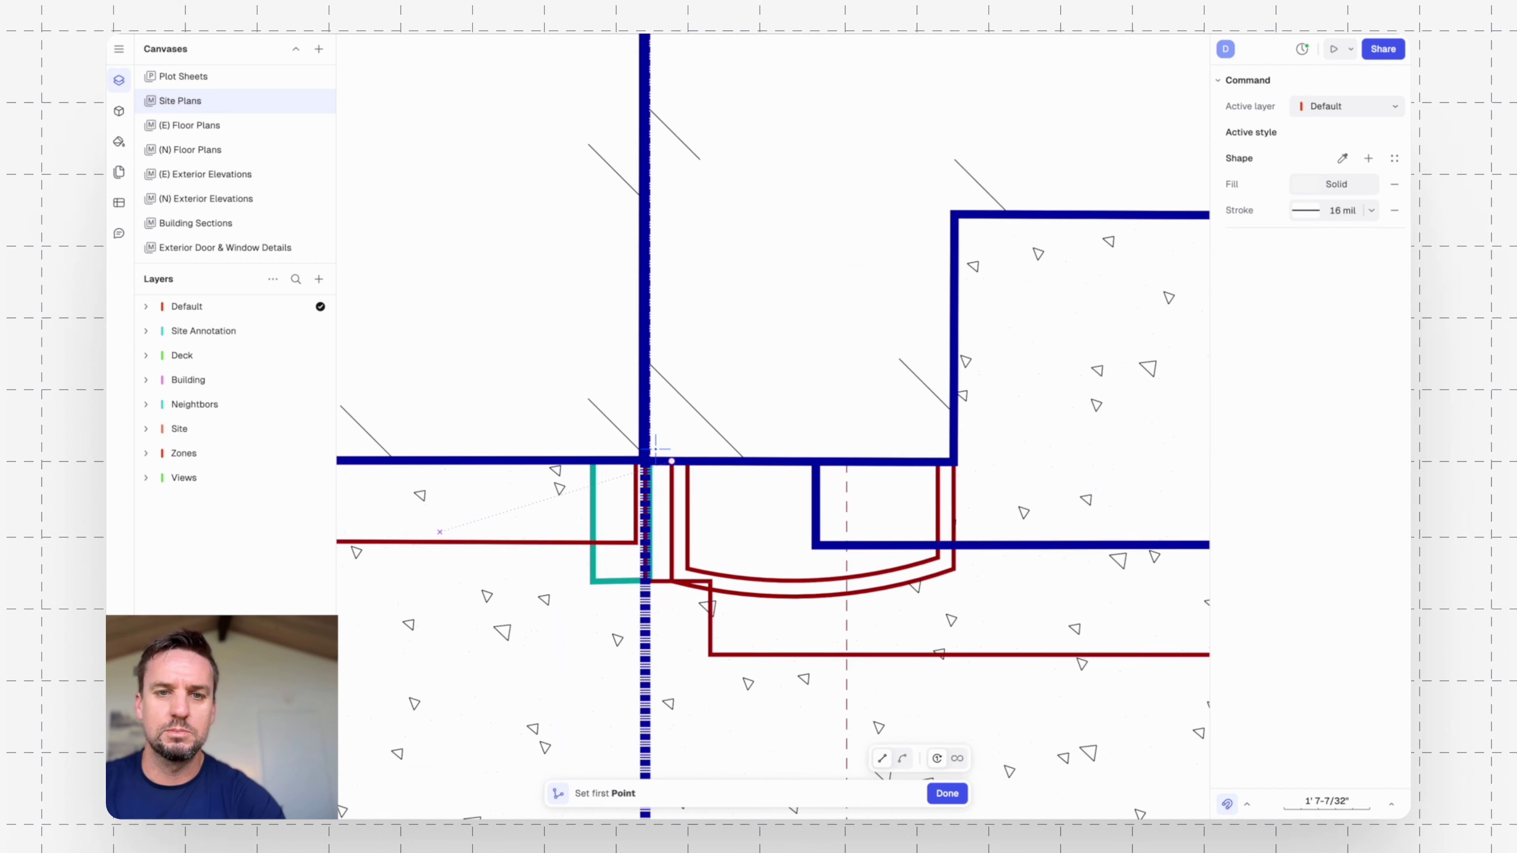
pyautogui.press('Escape')
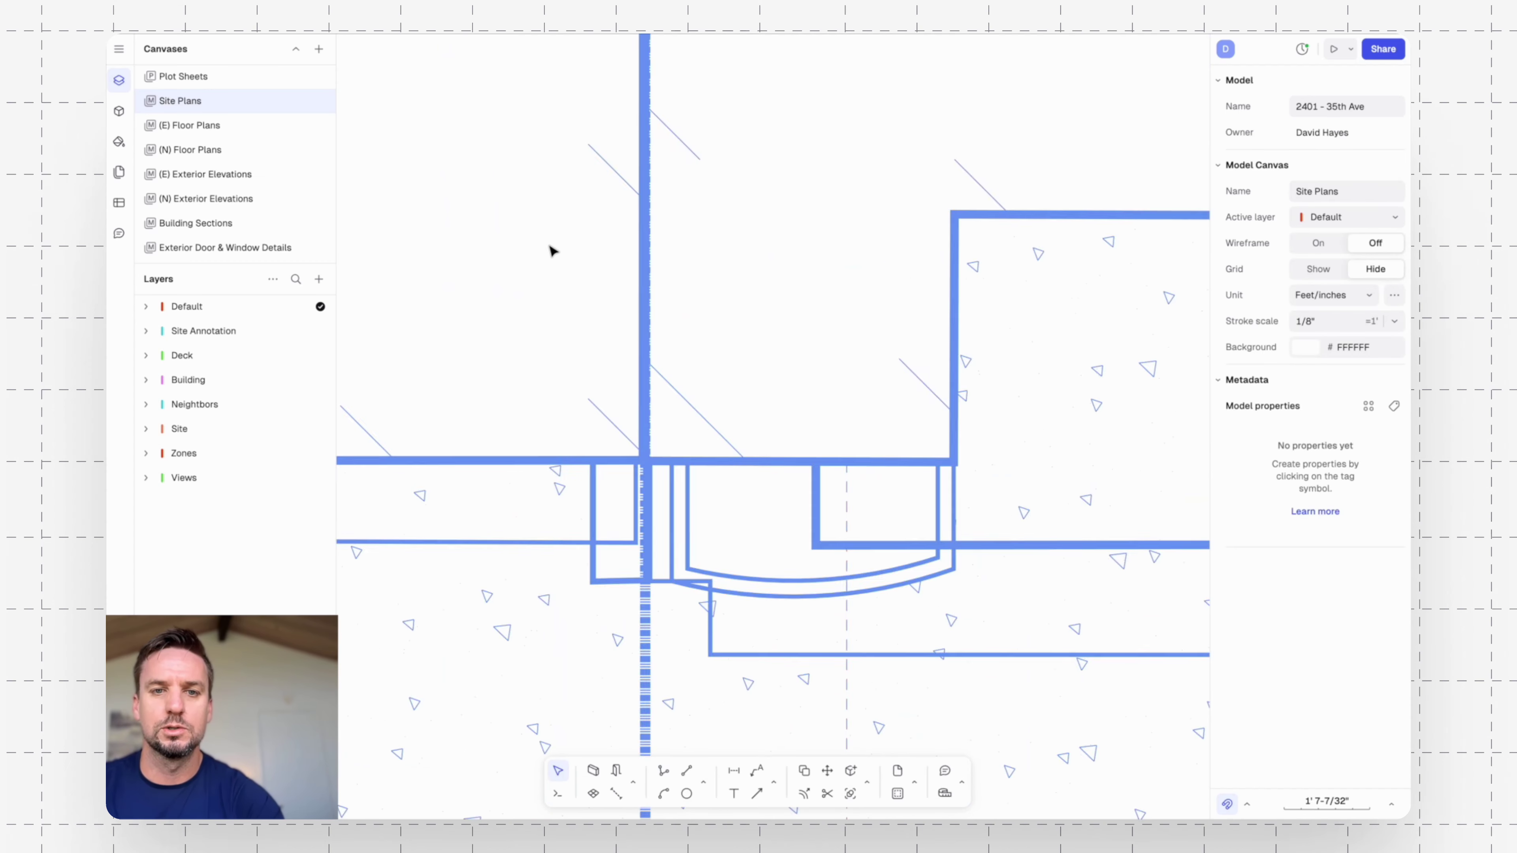
# Toggle the dark theme and set Wireframe to On for the Site Plans canvas.
pyautogui.press('l')
pyautogui.press('Escape')
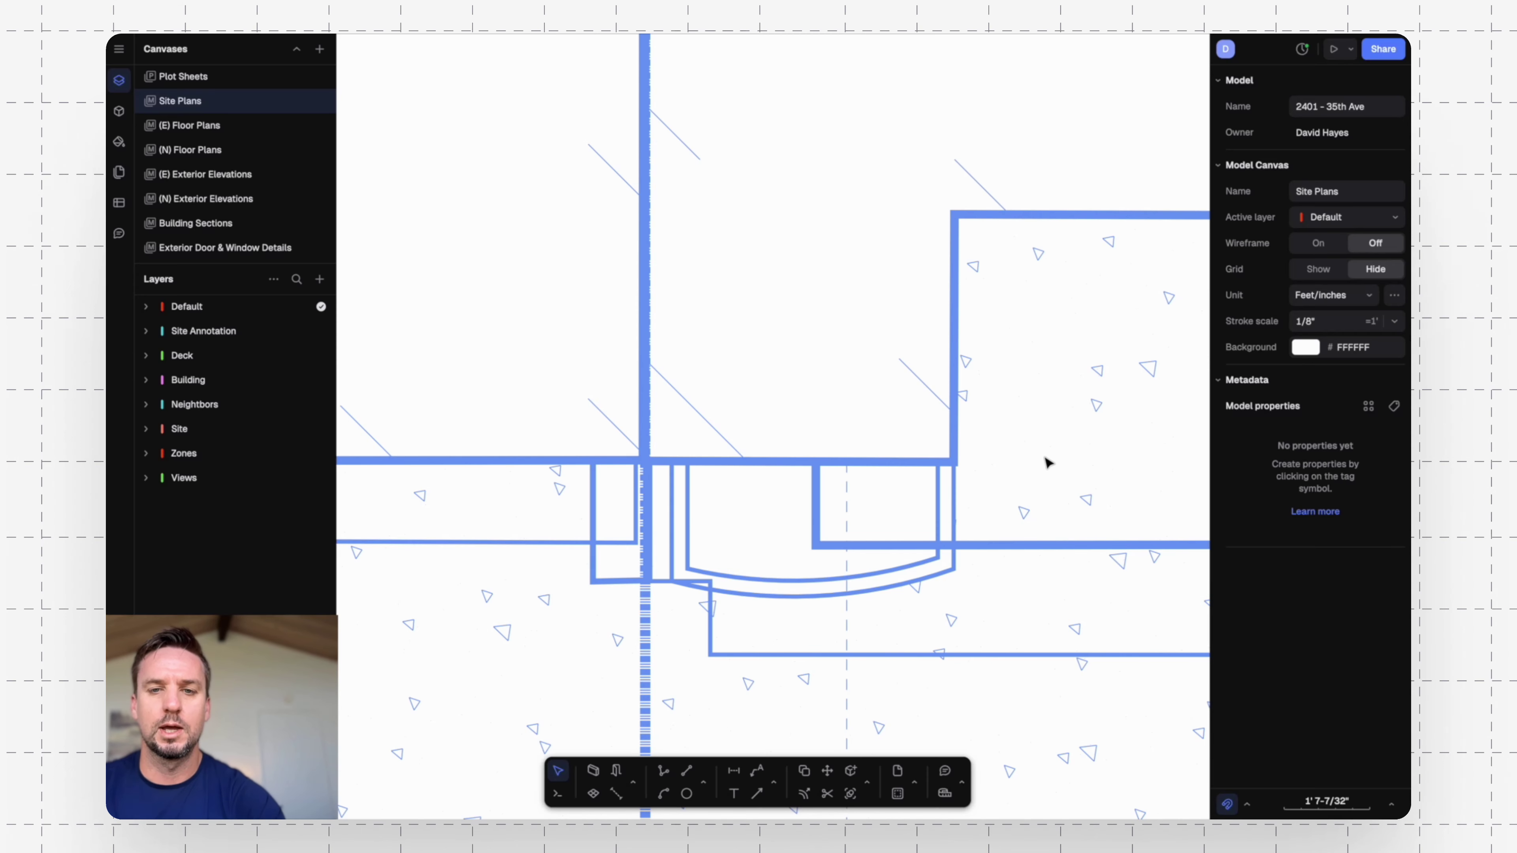
pyautogui.click(1320, 243)
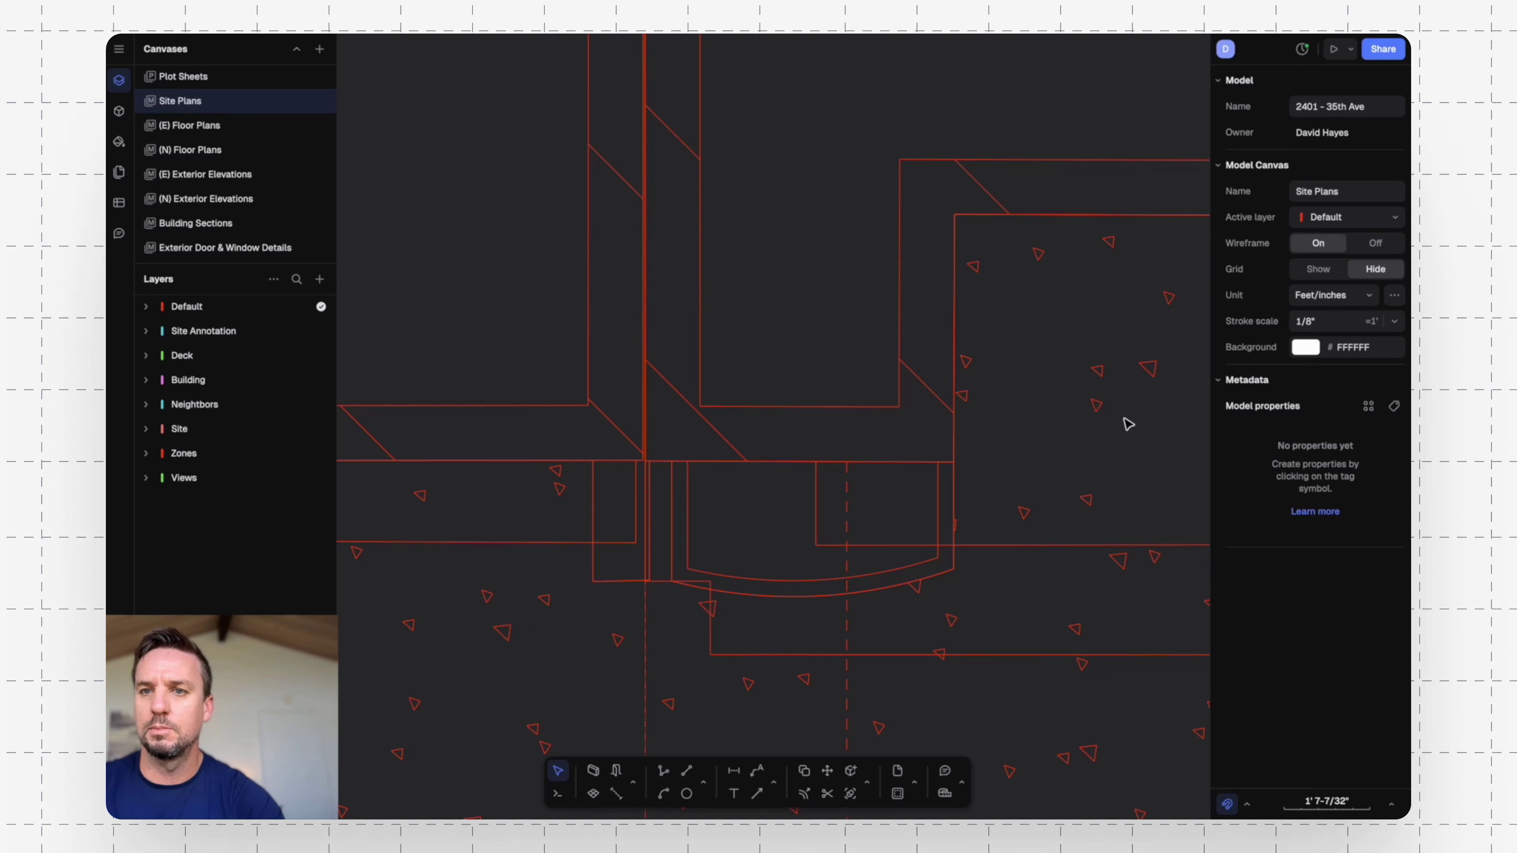
pyautogui.hscroll(5, 1043, 444)
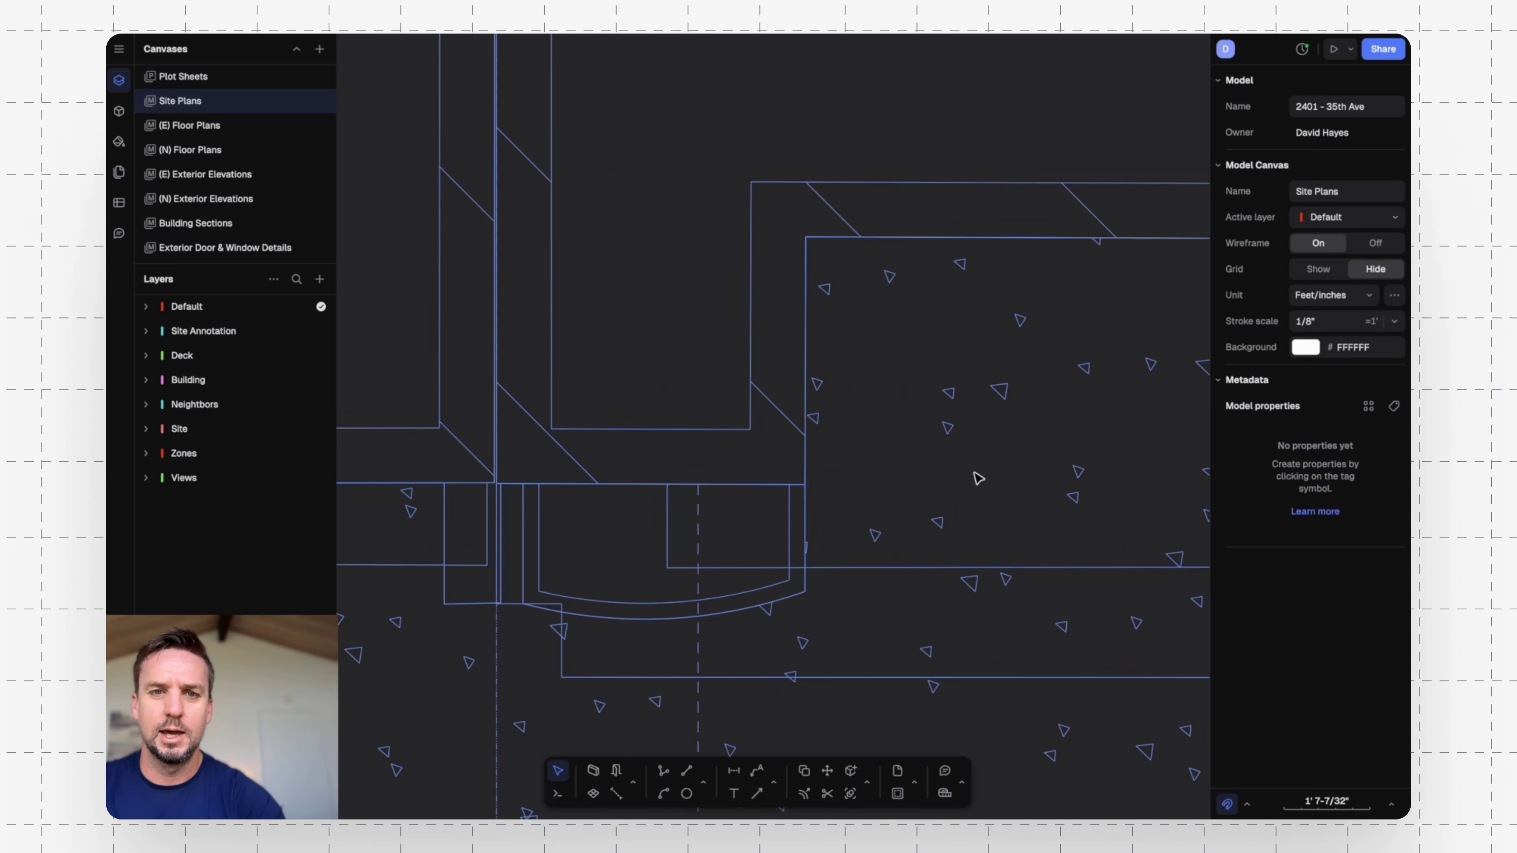
pyautogui.scroll(10, 507, 502)
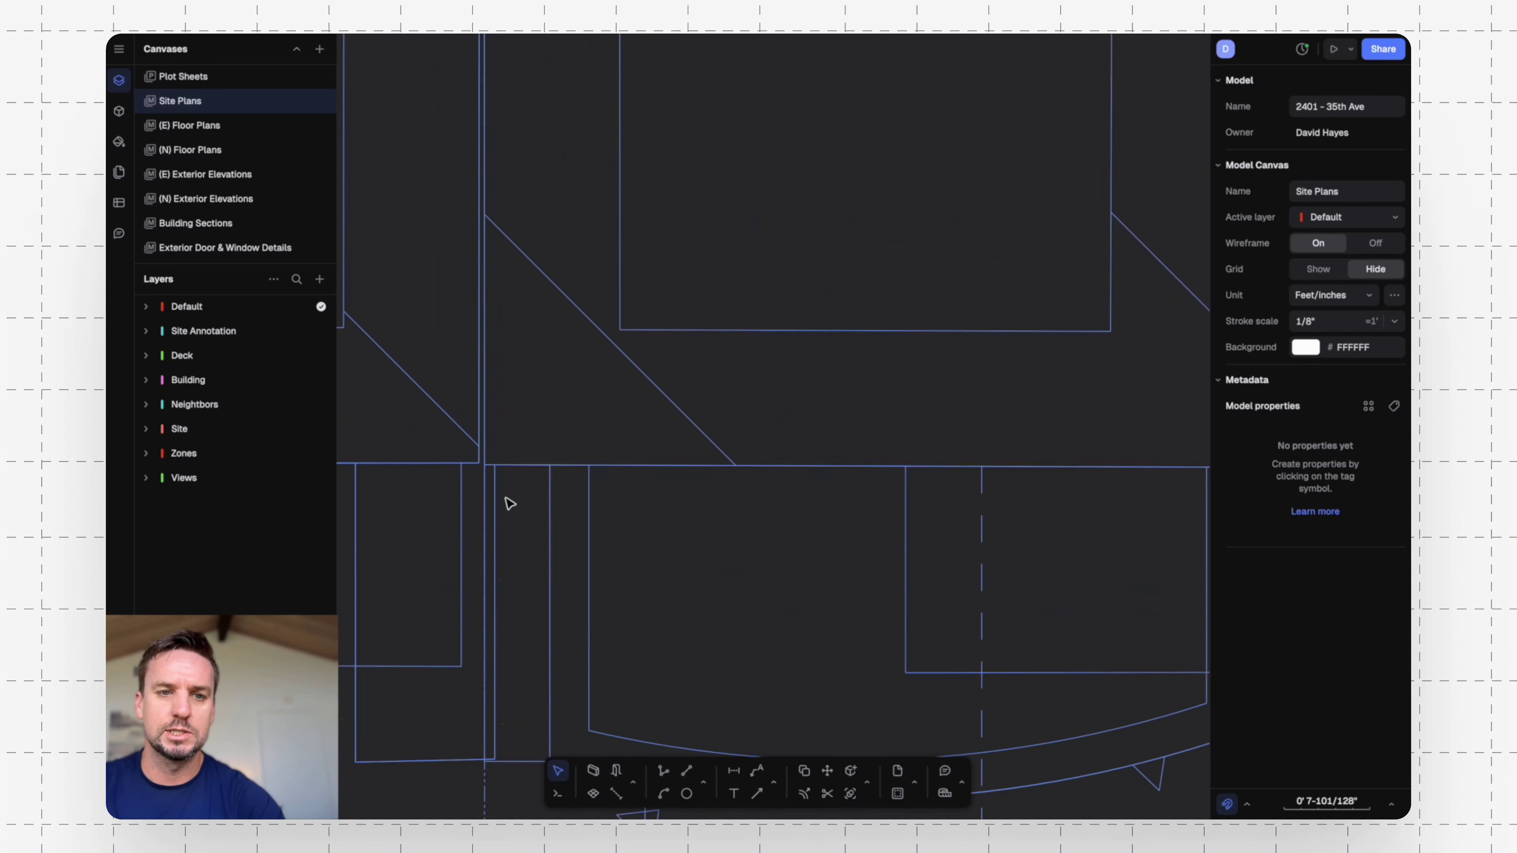
pyautogui.scroll(-8, 576, 440)
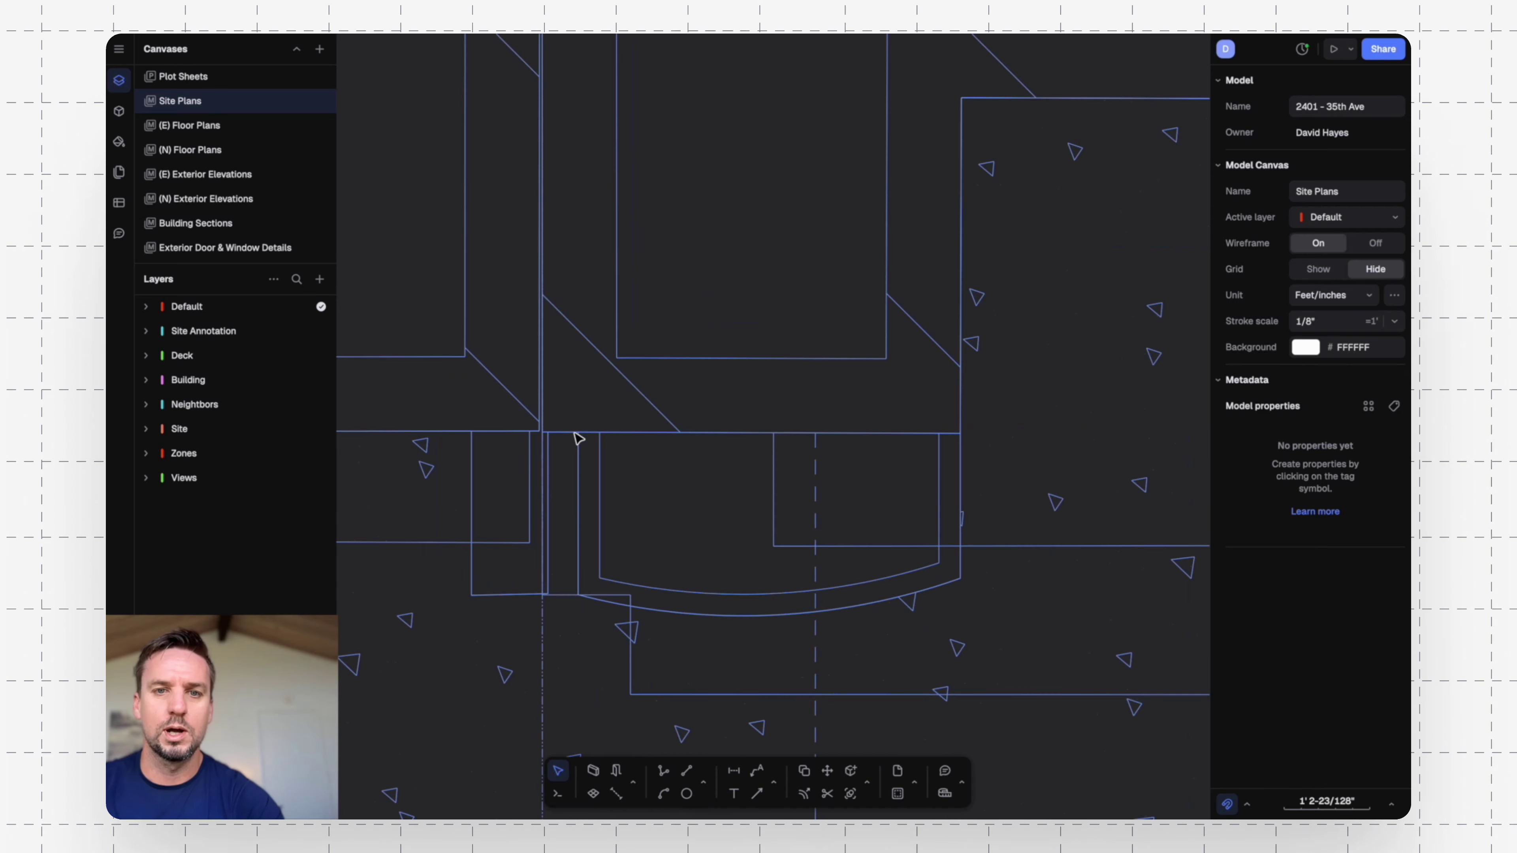
# Start a polyline with 'pl' and trace the middle house's first wall corners, undoing a stray vertex.
pyautogui.write('pl')
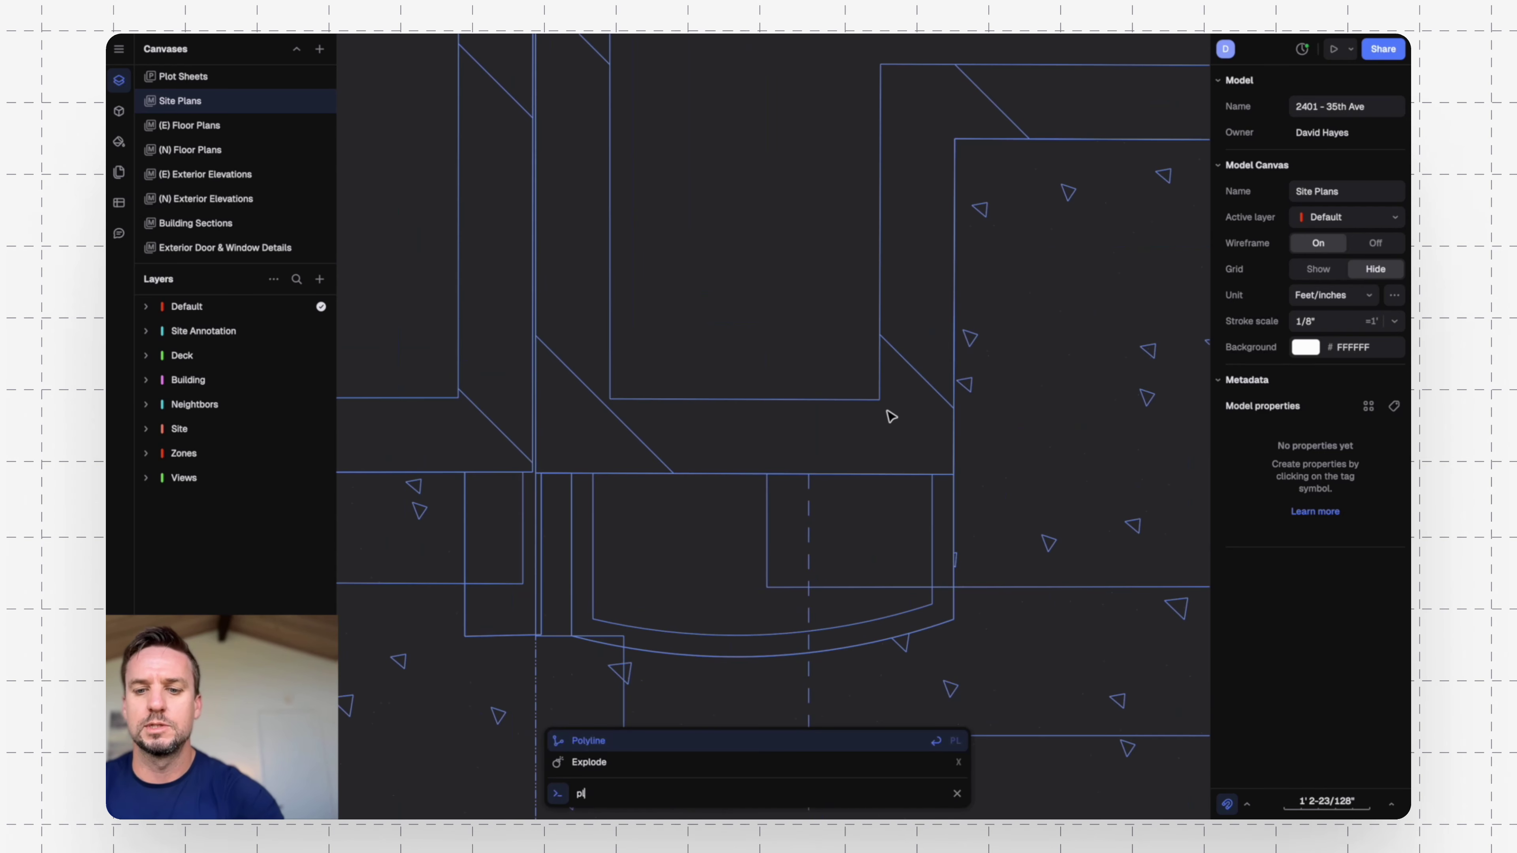
pyautogui.press('Return')
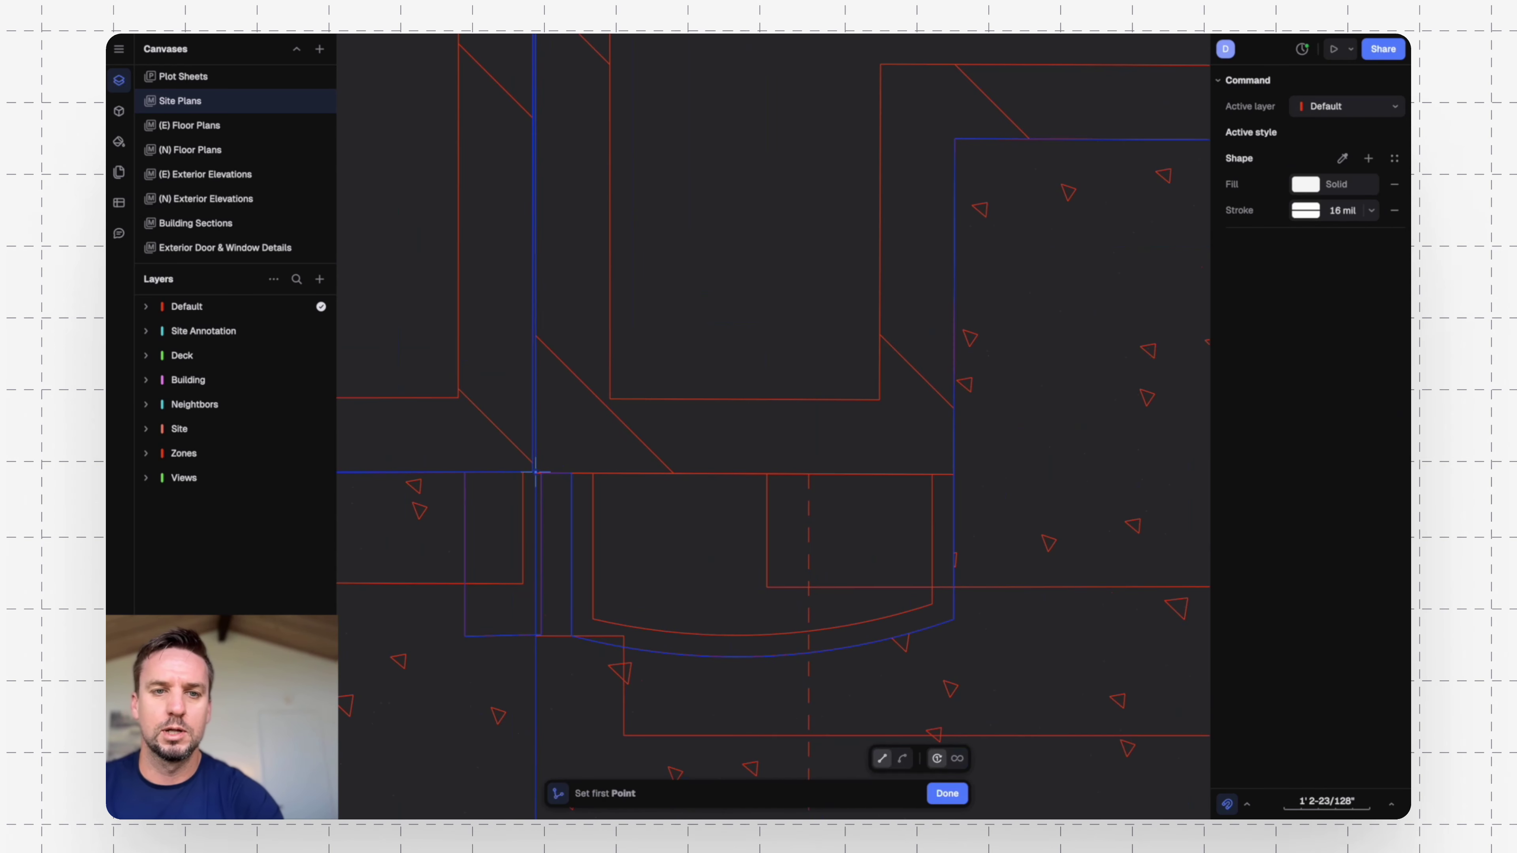
pyautogui.scroll(5, 536, 473)
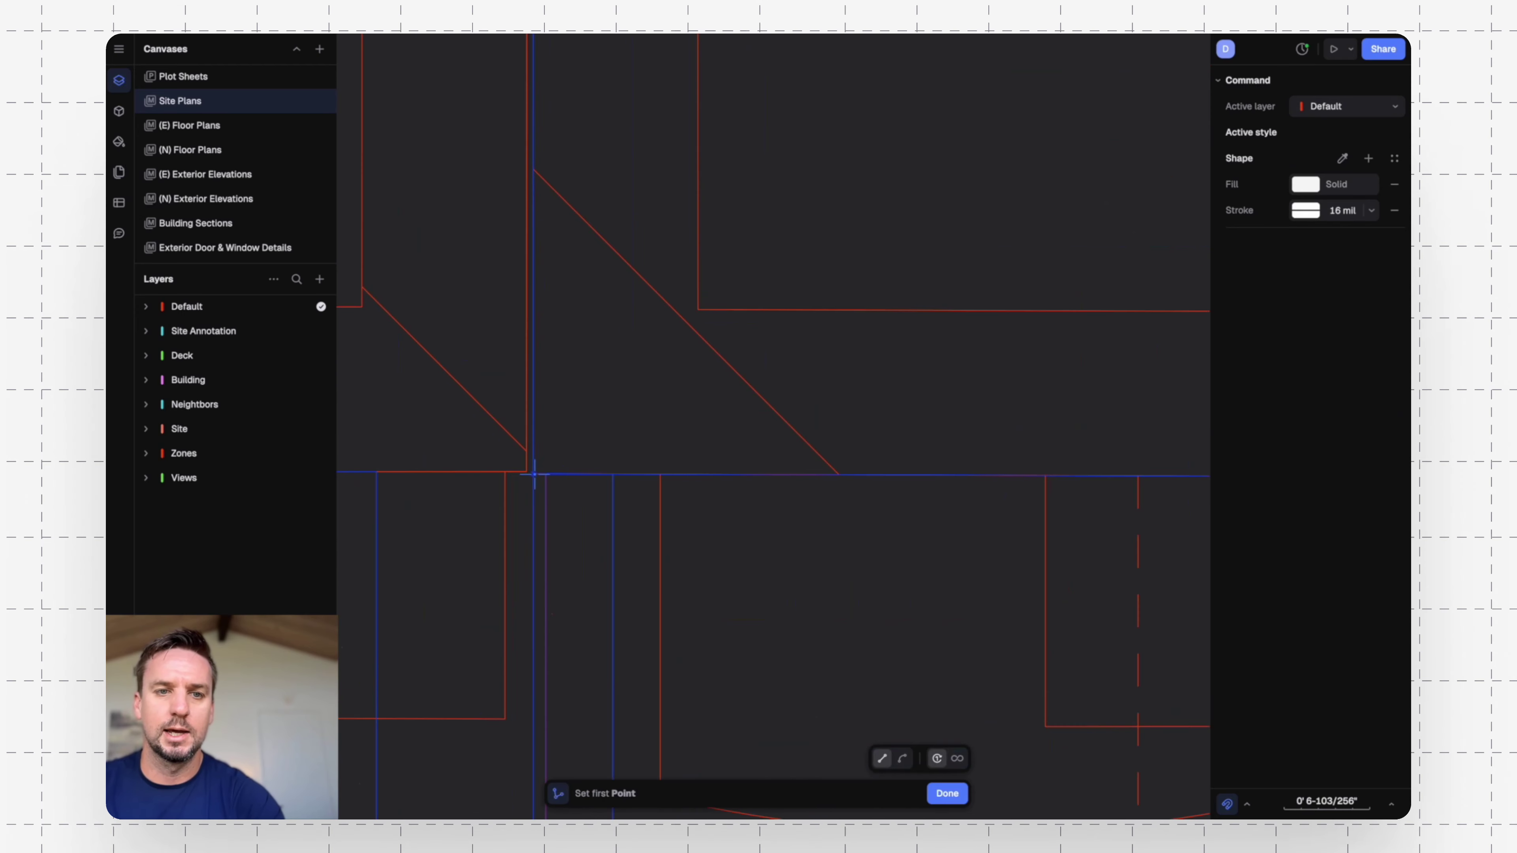
pyautogui.click(534, 474)
pyautogui.scroll(-5, 690, 467)
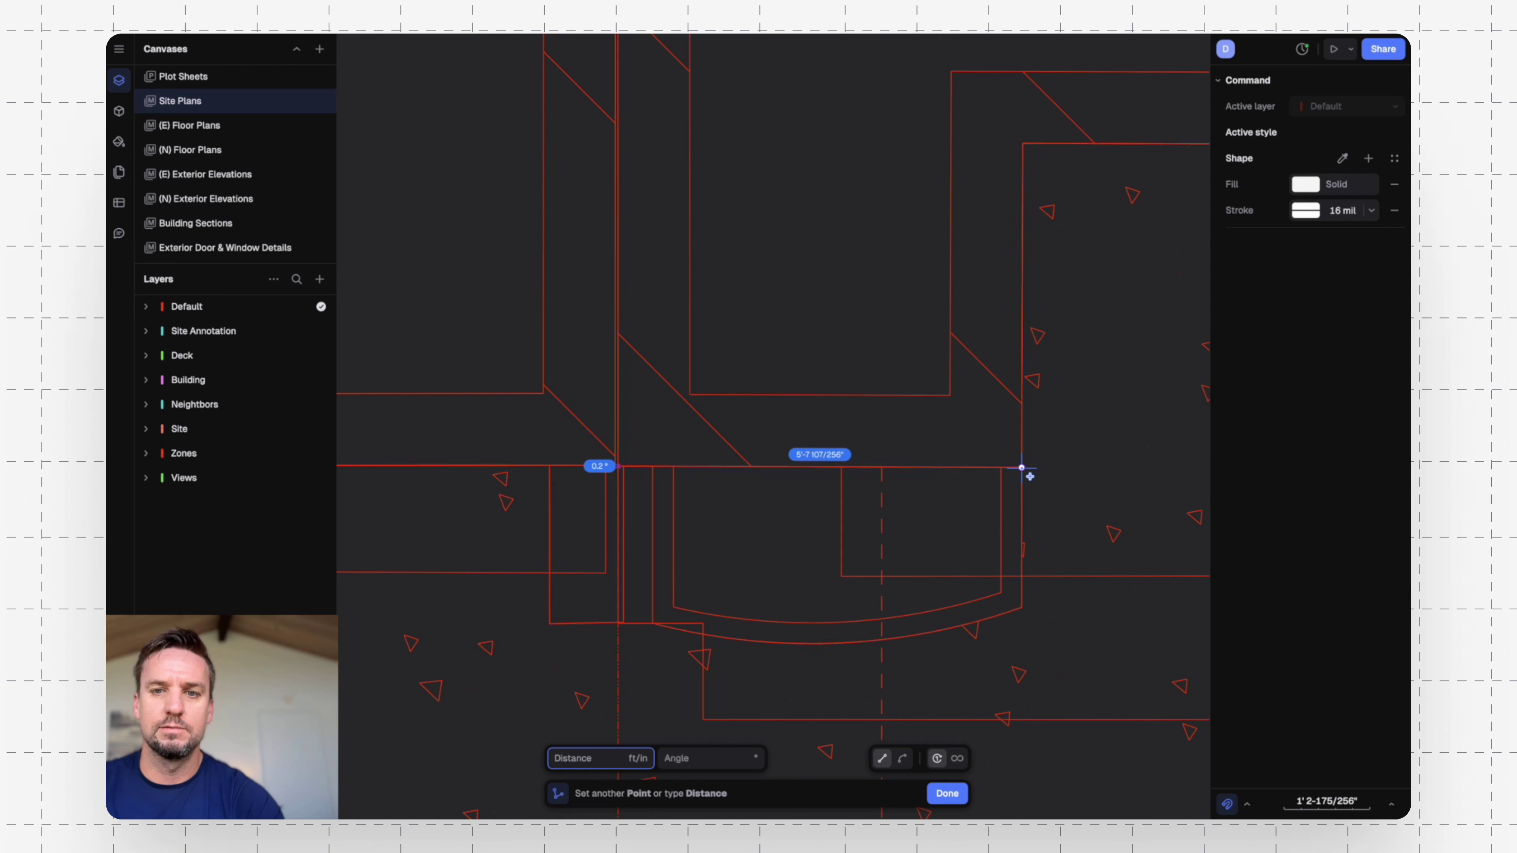
pyautogui.click(1021, 467)
pyautogui.click(1023, 142)
pyautogui.hscroll(10, 860, 187)
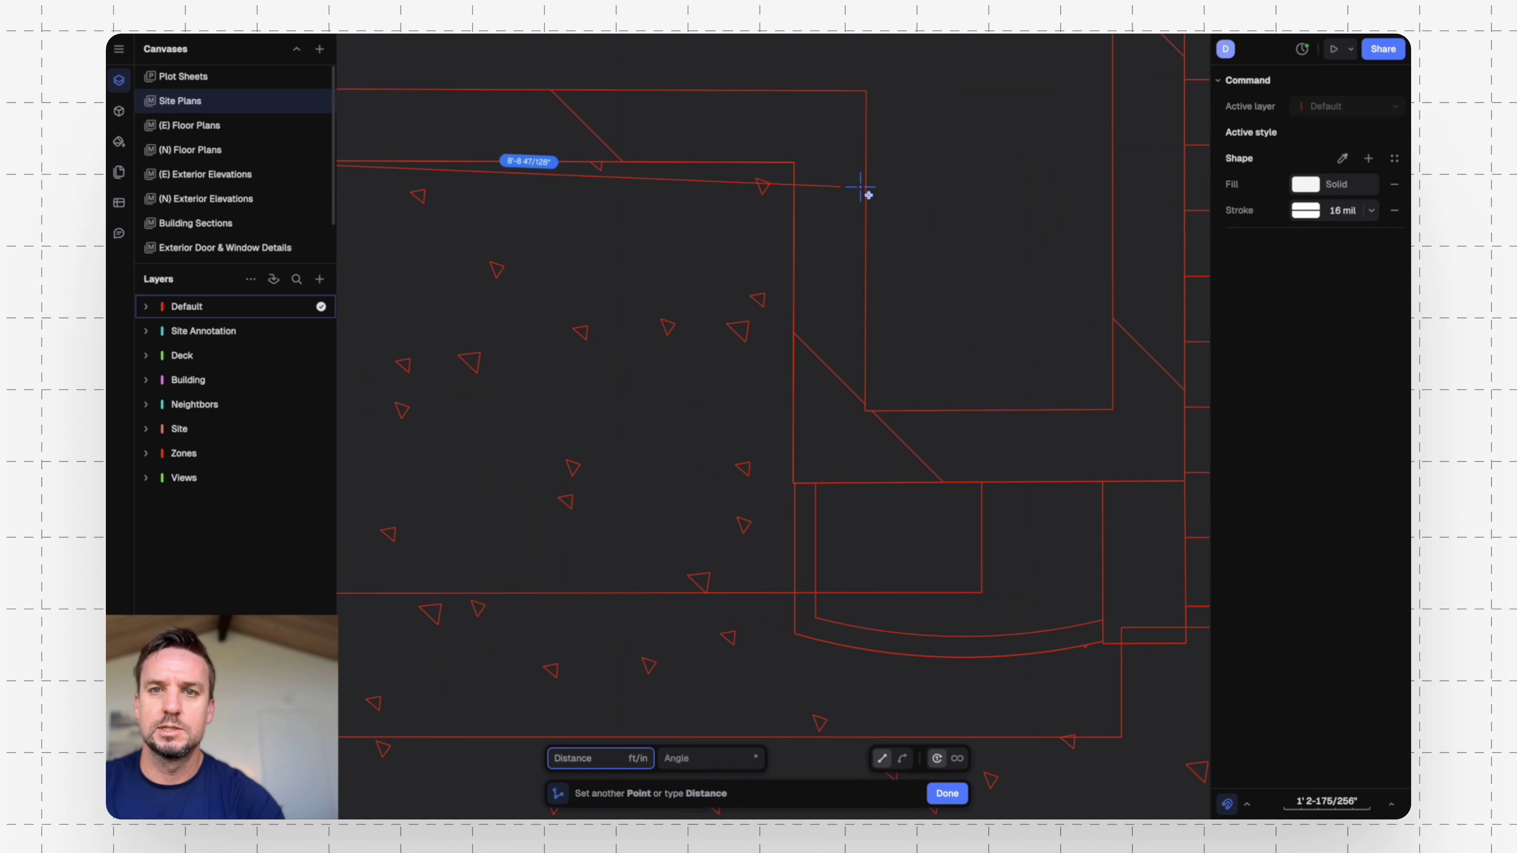
pyautogui.click(794, 162)
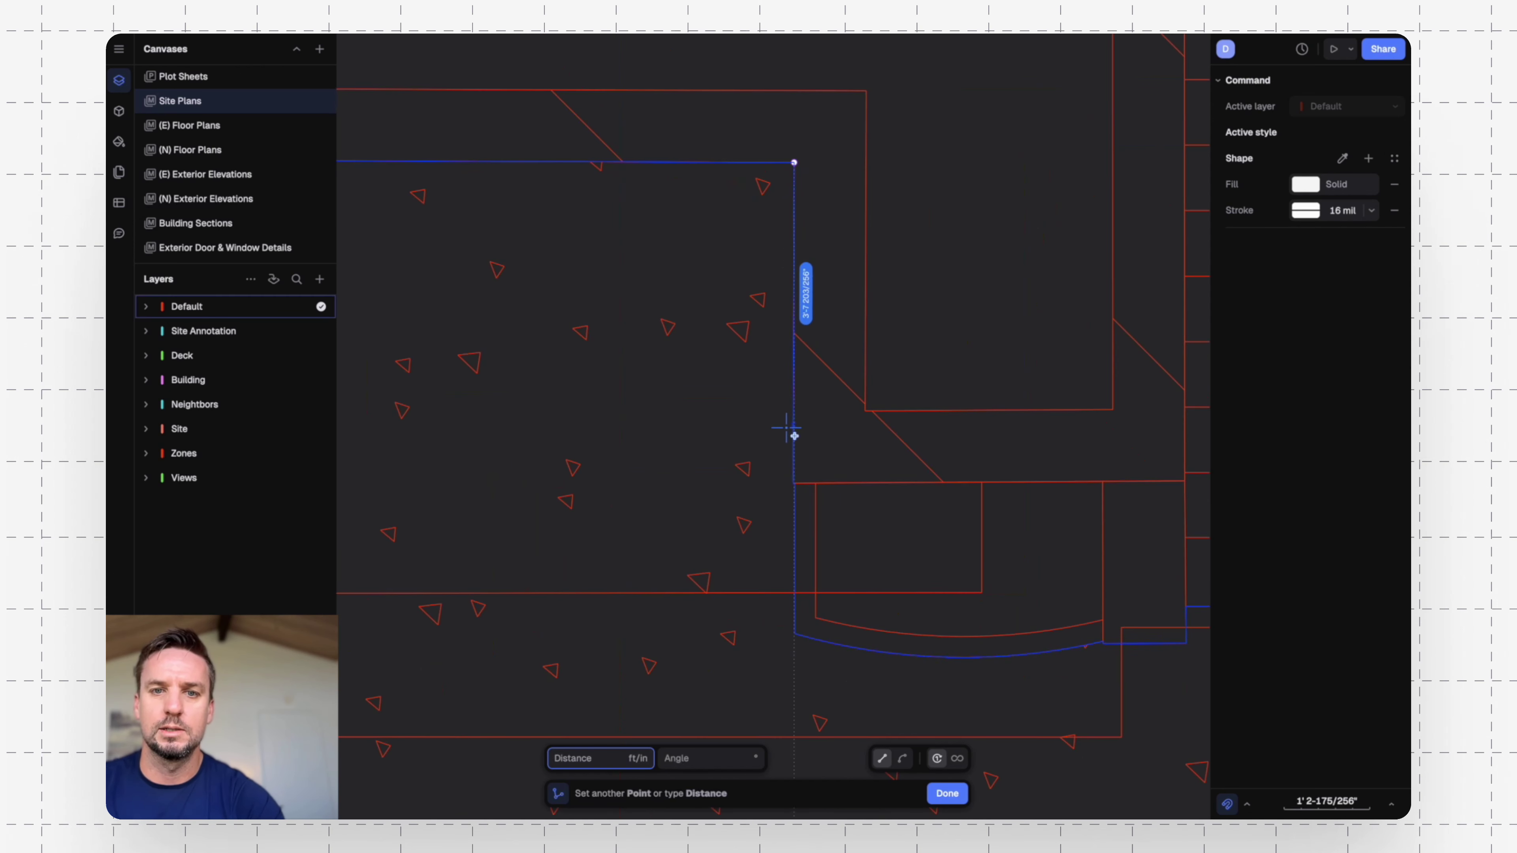
pyautogui.click(794, 481)
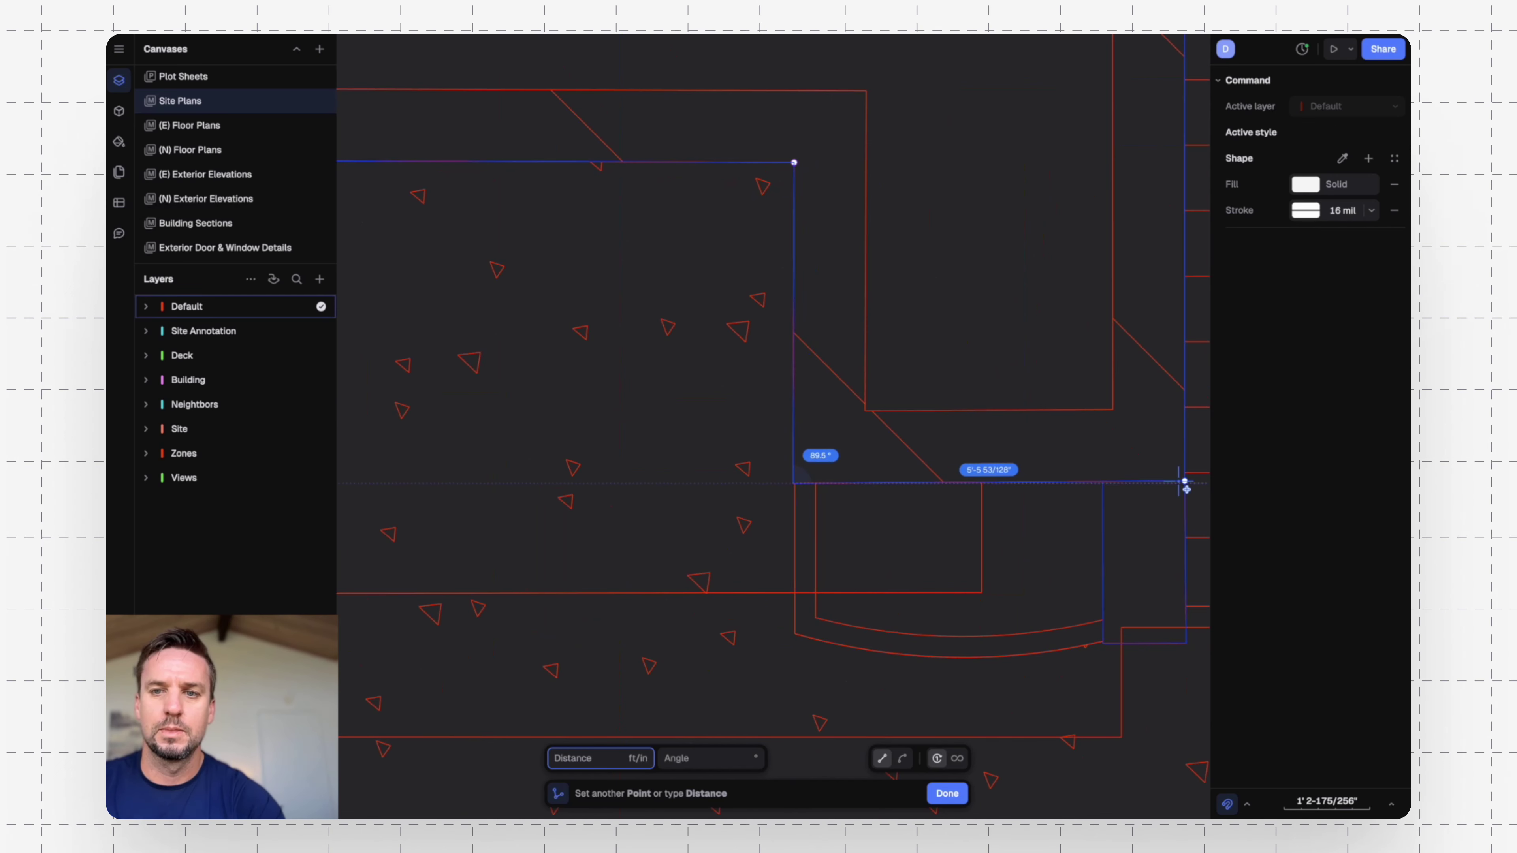
pyautogui.click(1186, 482)
pyautogui.keyDown('ctrl'); pyautogui.scroll(-10, 1168, 457); pyautogui.keyUp('ctrl')
pyautogui.scroll(10, 1015, 418)
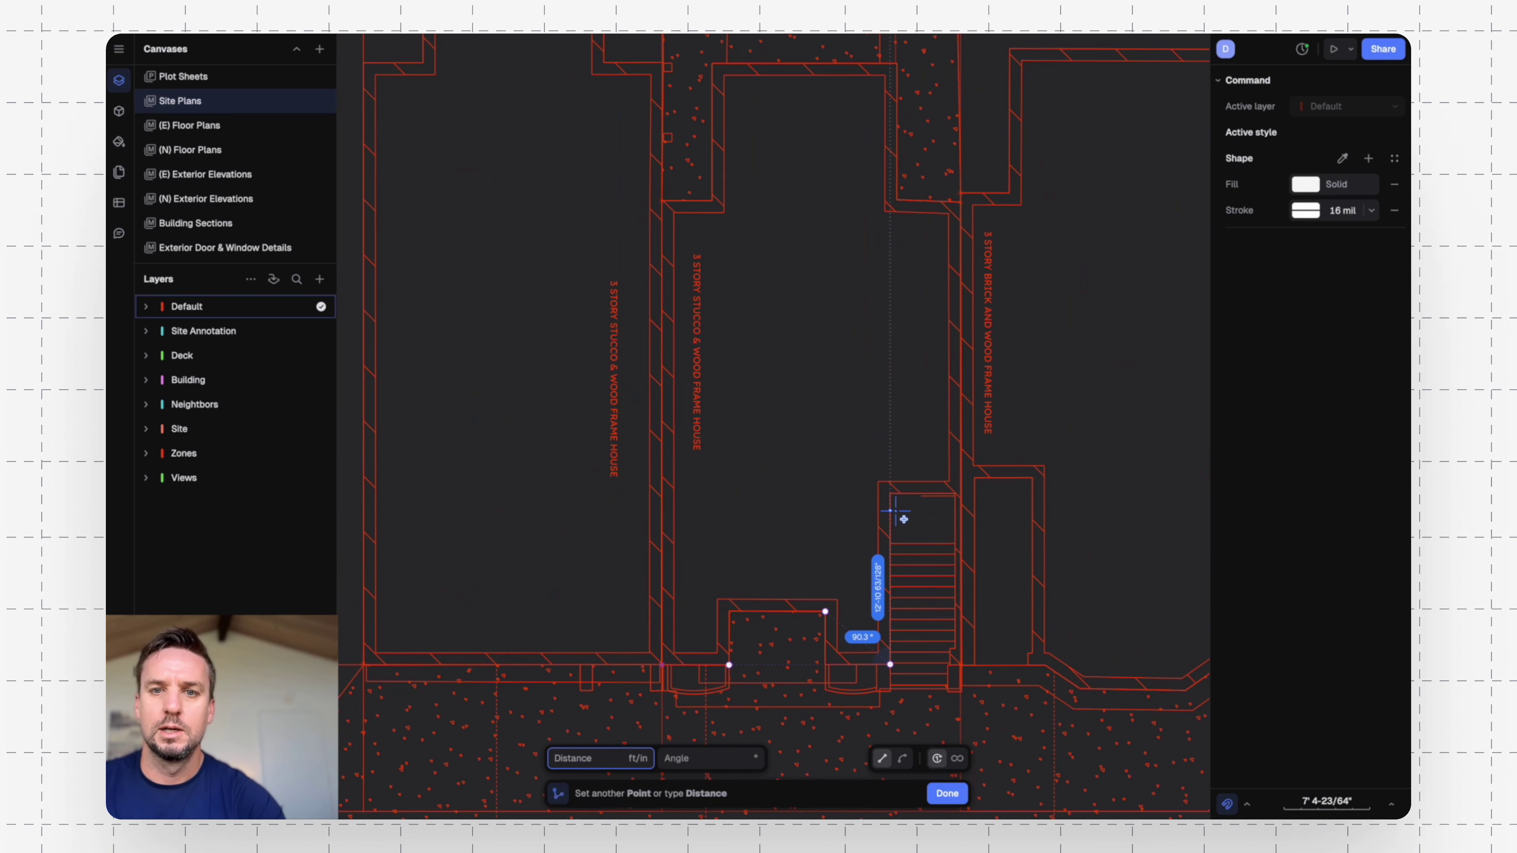
pyautogui.keyDown('ctrl'); pyautogui.scroll(5, 903, 519); pyautogui.keyUp('ctrl')
pyautogui.click(950, 529)
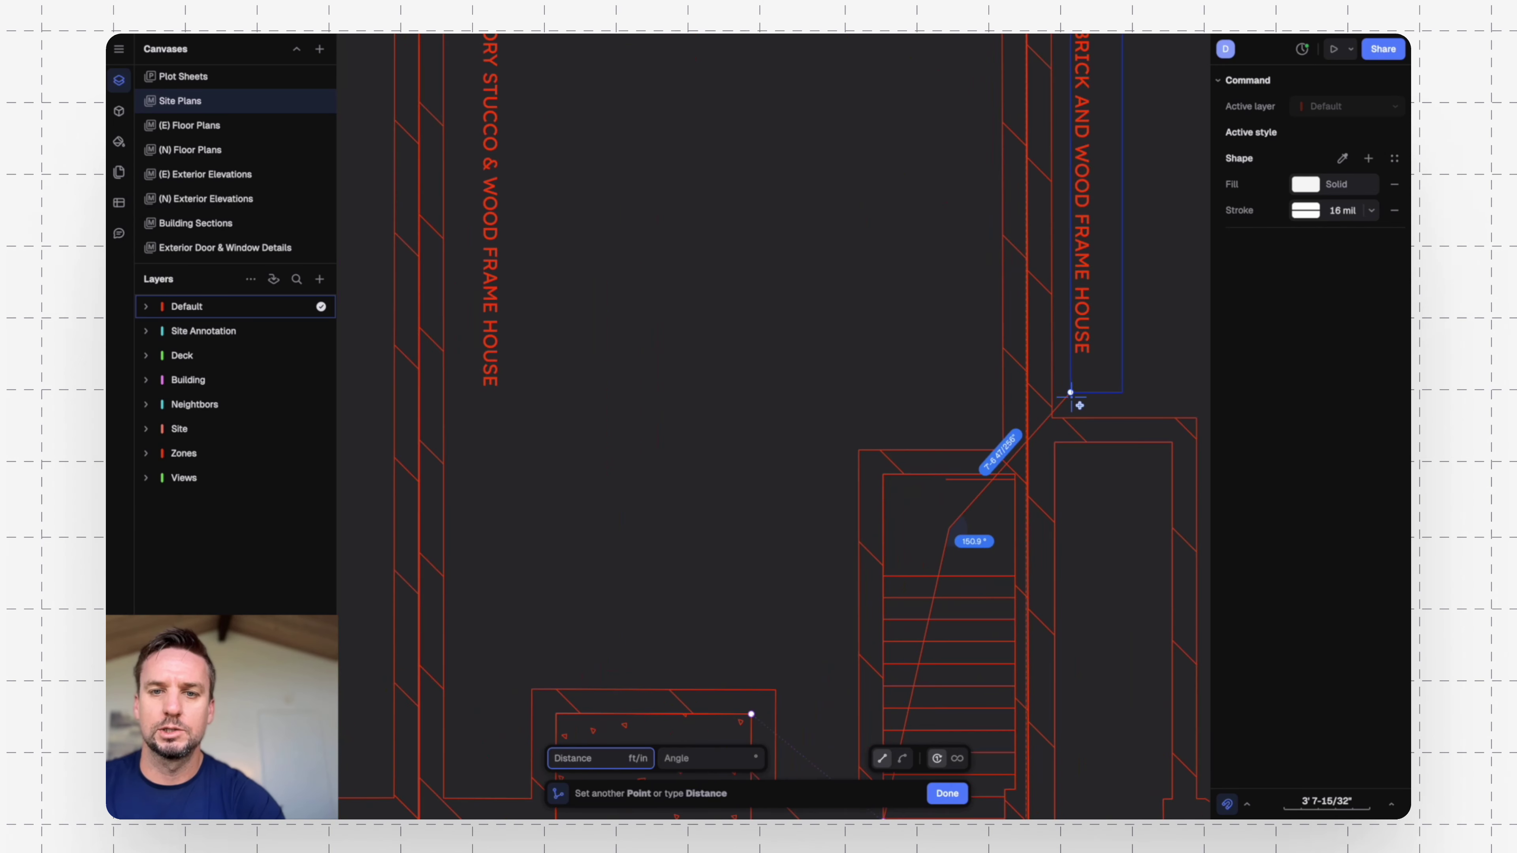
pyautogui.hotkey('ctrl', 'z')
# Continue the outline around the stair and remaining wall corners back toward the start.
pyautogui.scroll(-10, 962, 180)
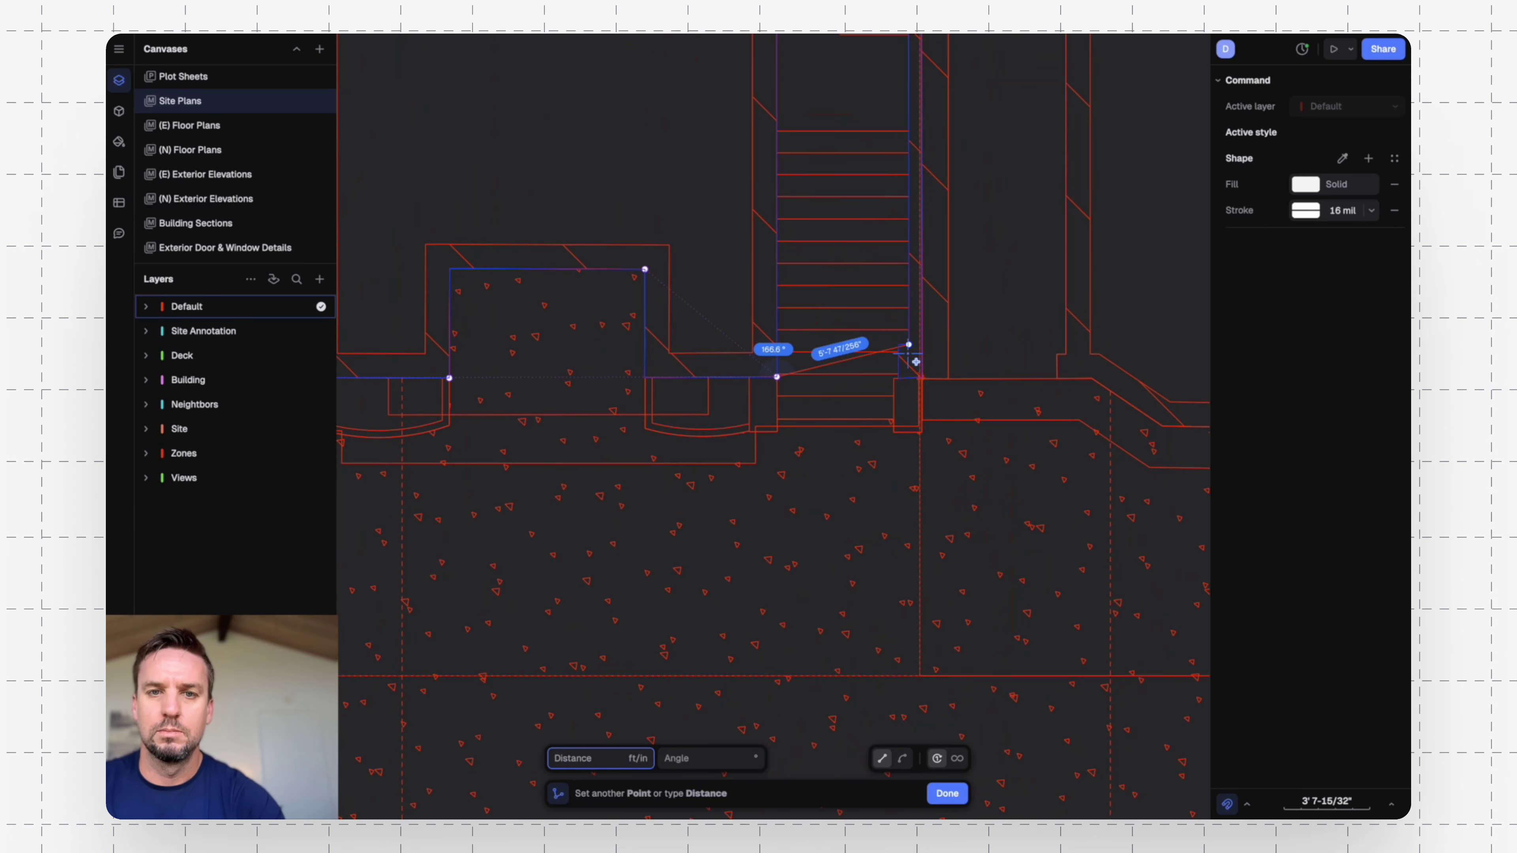
pyautogui.keyDown('ctrl'); pyautogui.scroll(10, 913, 371); pyautogui.keyUp('ctrl')
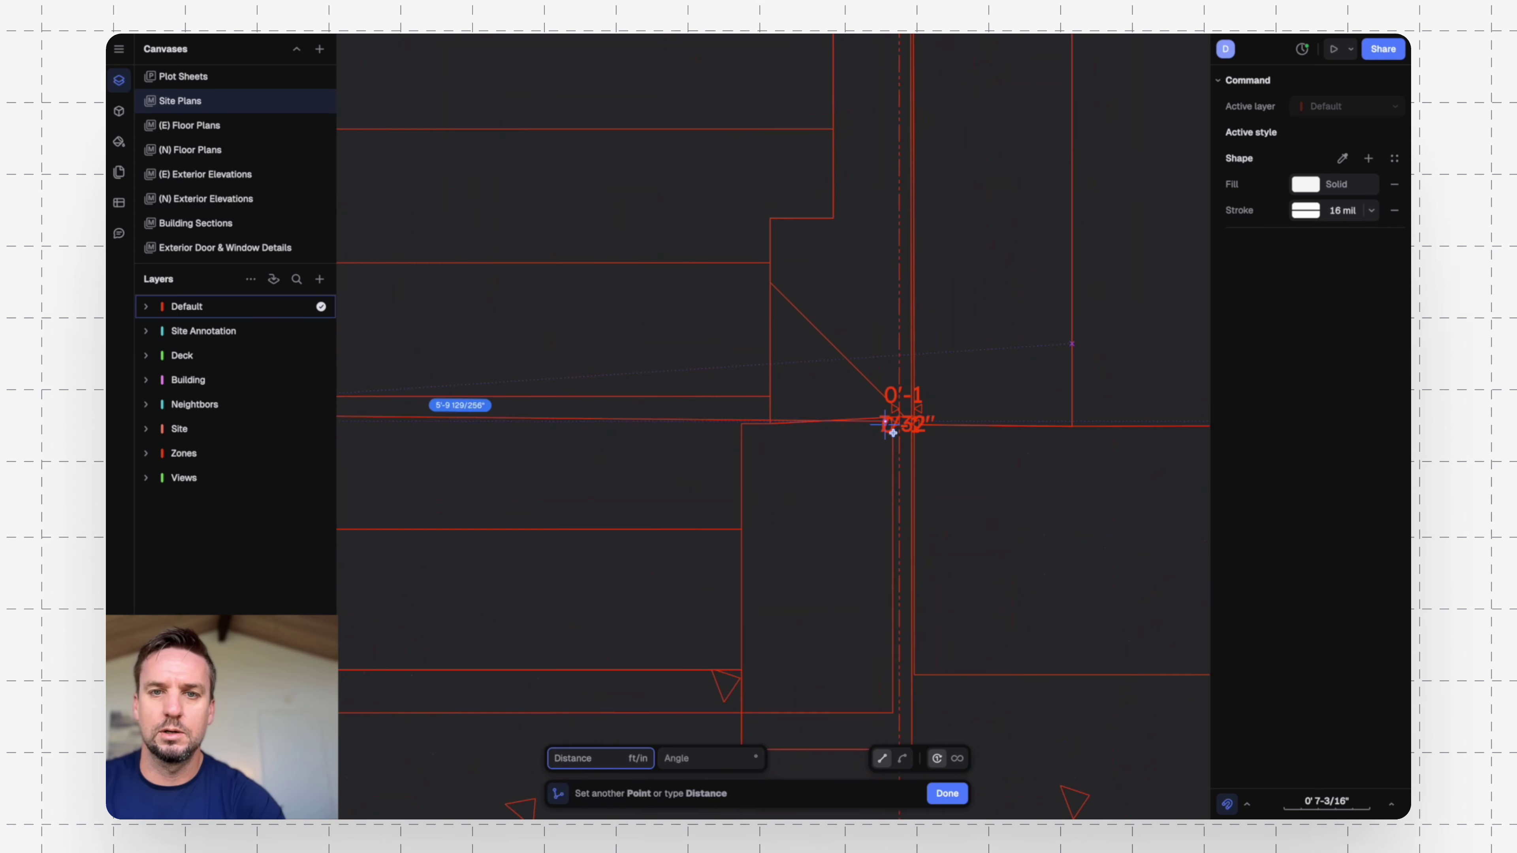
pyautogui.keyDown('ctrl'); pyautogui.scroll(5, 896, 433); pyautogui.keyUp('ctrl')
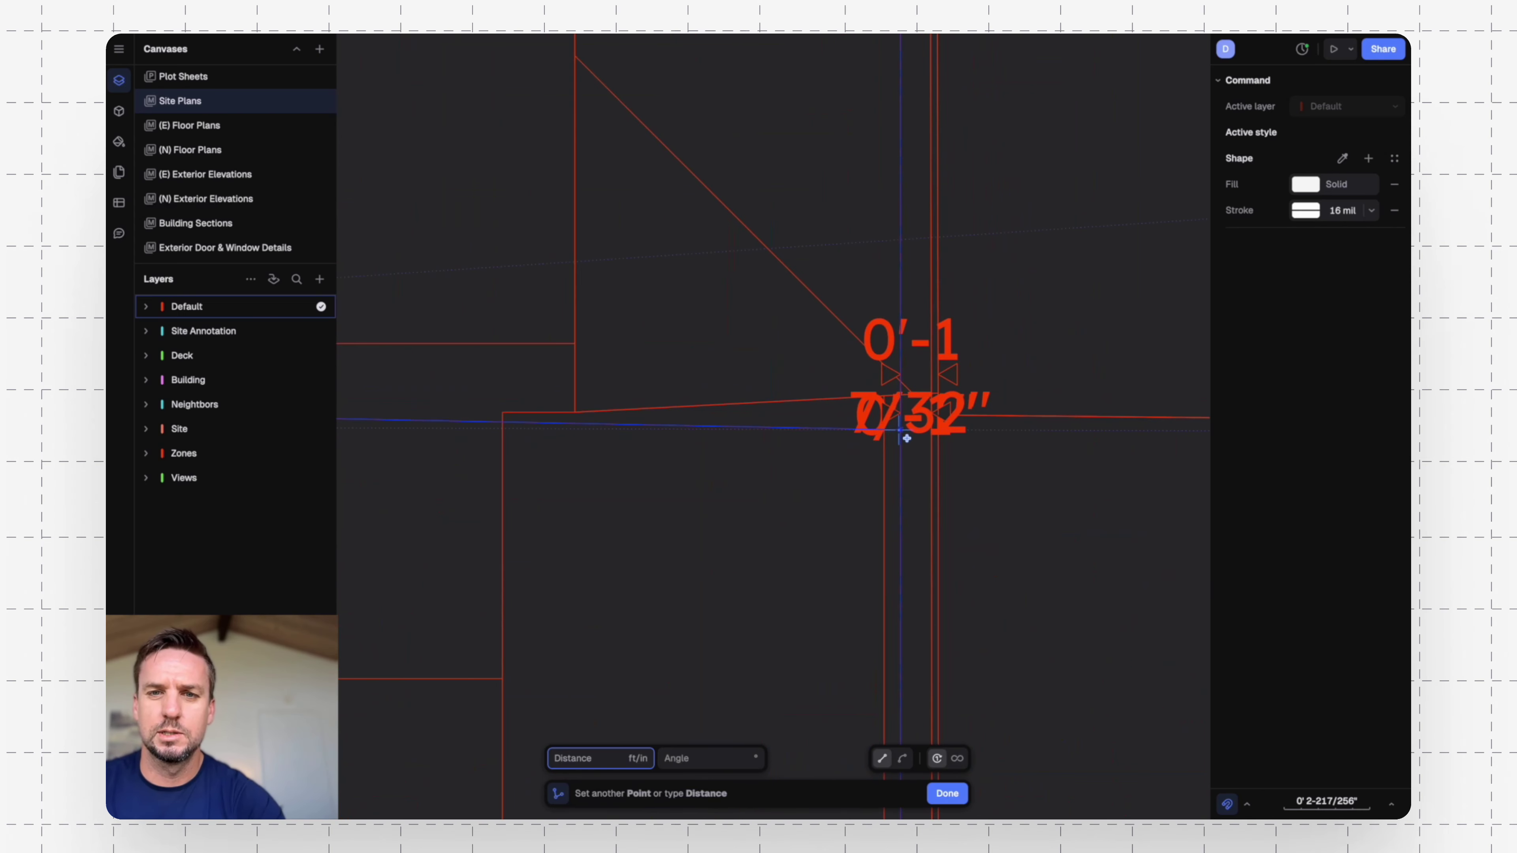
pyautogui.click(900, 429)
pyautogui.keyDown('ctrl'); pyautogui.scroll(-10, 902, 406); pyautogui.keyUp('ctrl')
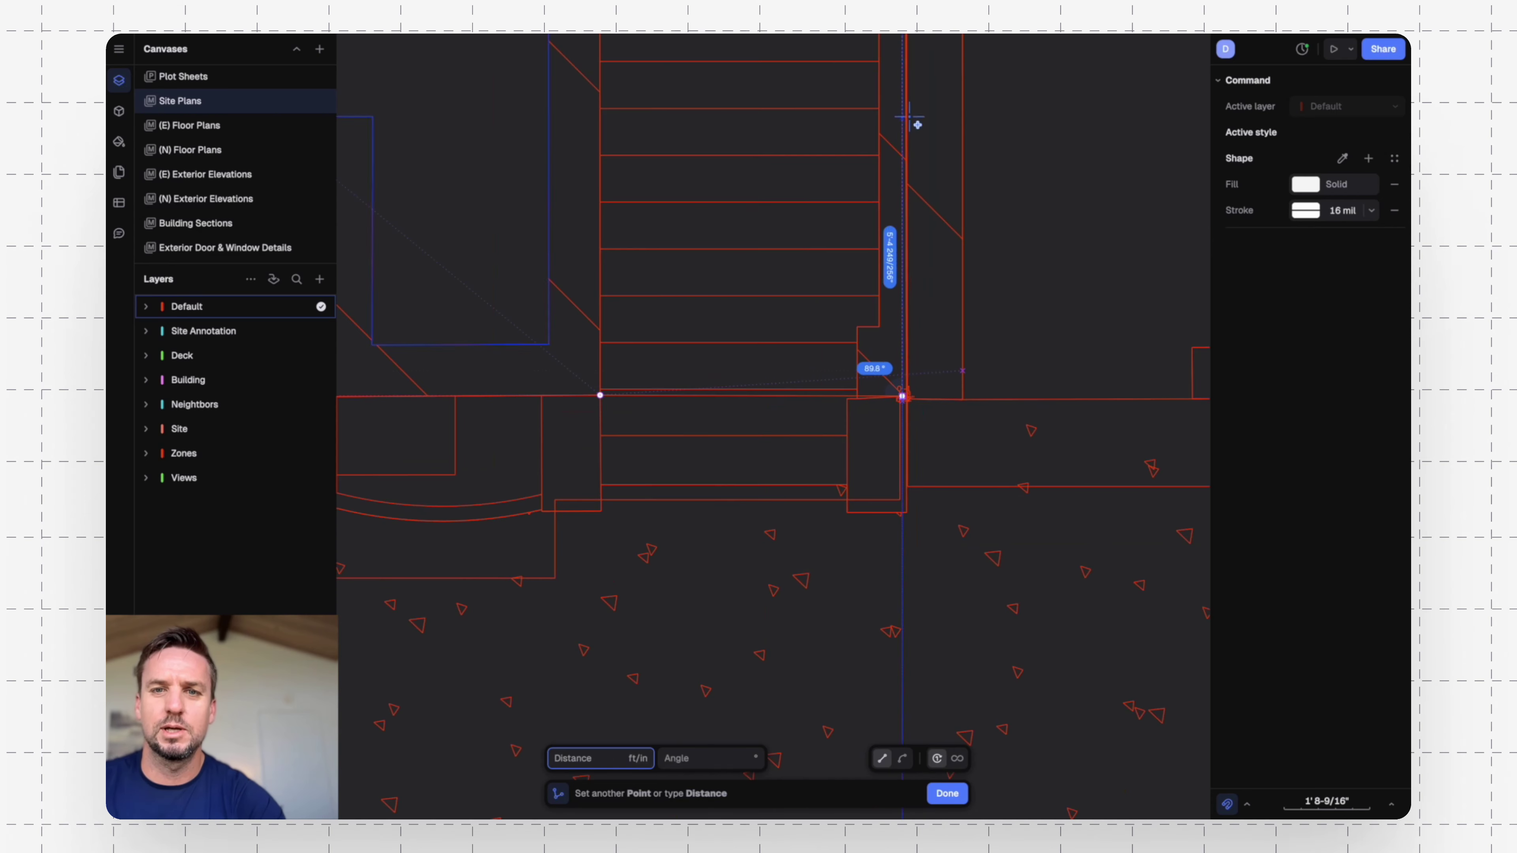
pyautogui.scroll(15, 833, 591)
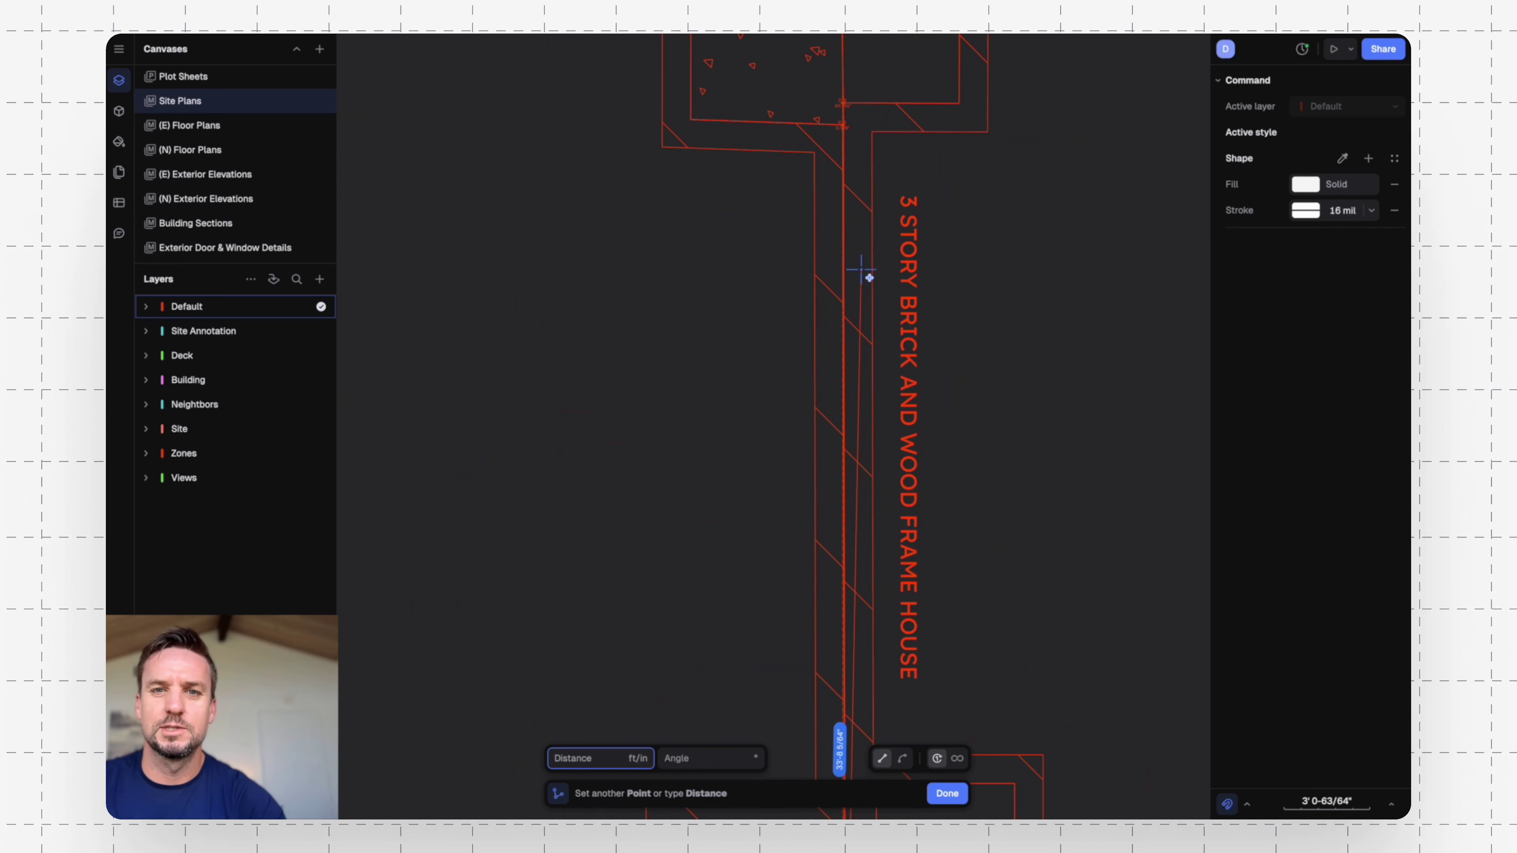
pyautogui.scroll(10, 836, 552)
pyautogui.keyDown('ctrl'); pyautogui.scroll(-3, 839, 554); pyautogui.keyUp('ctrl')
pyautogui.scroll(3, 825, 511)
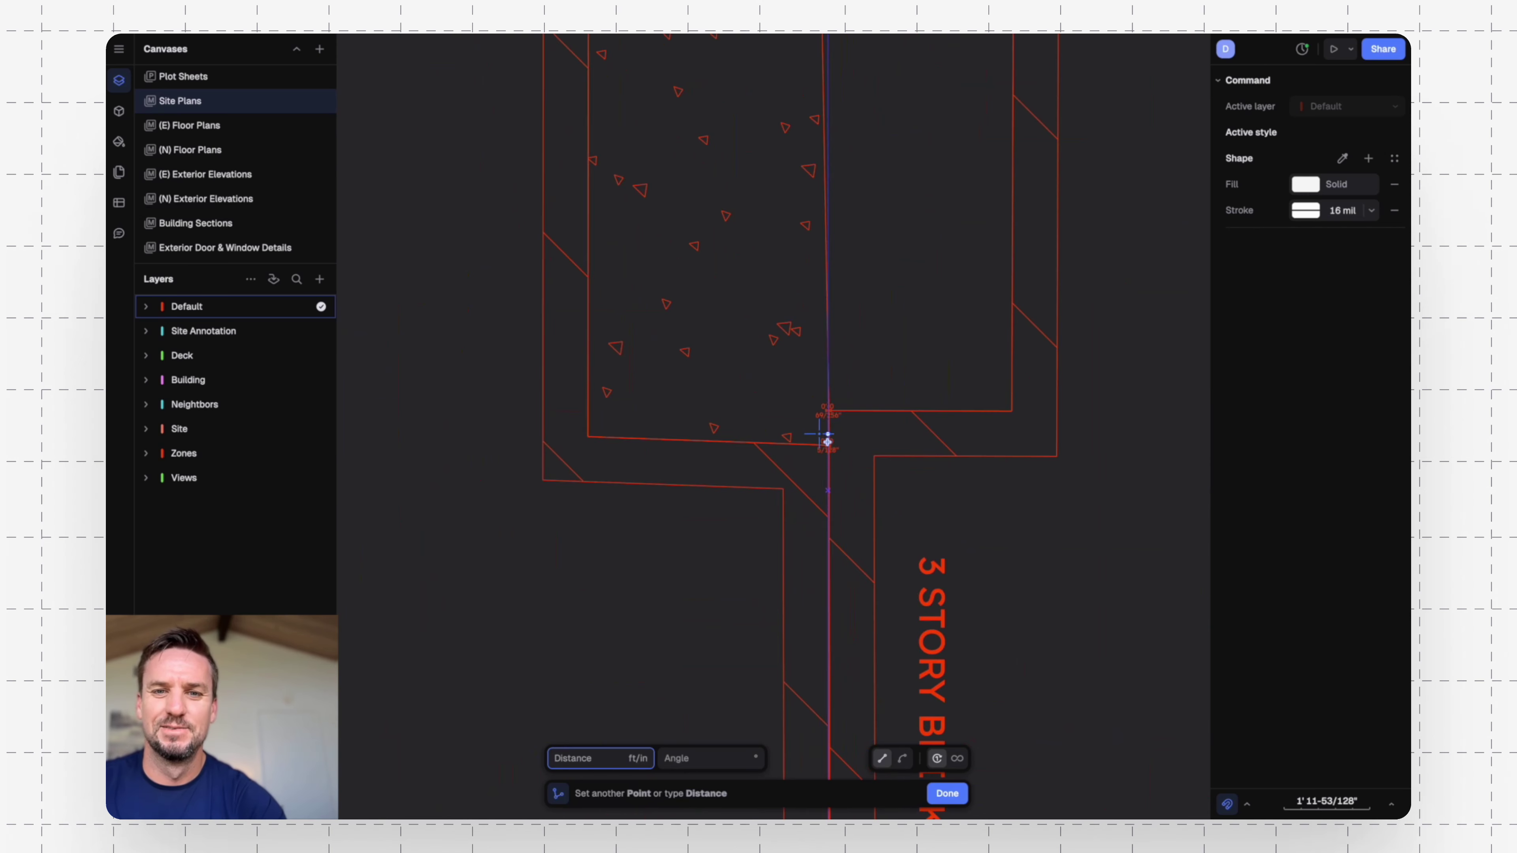
pyautogui.click(827, 445)
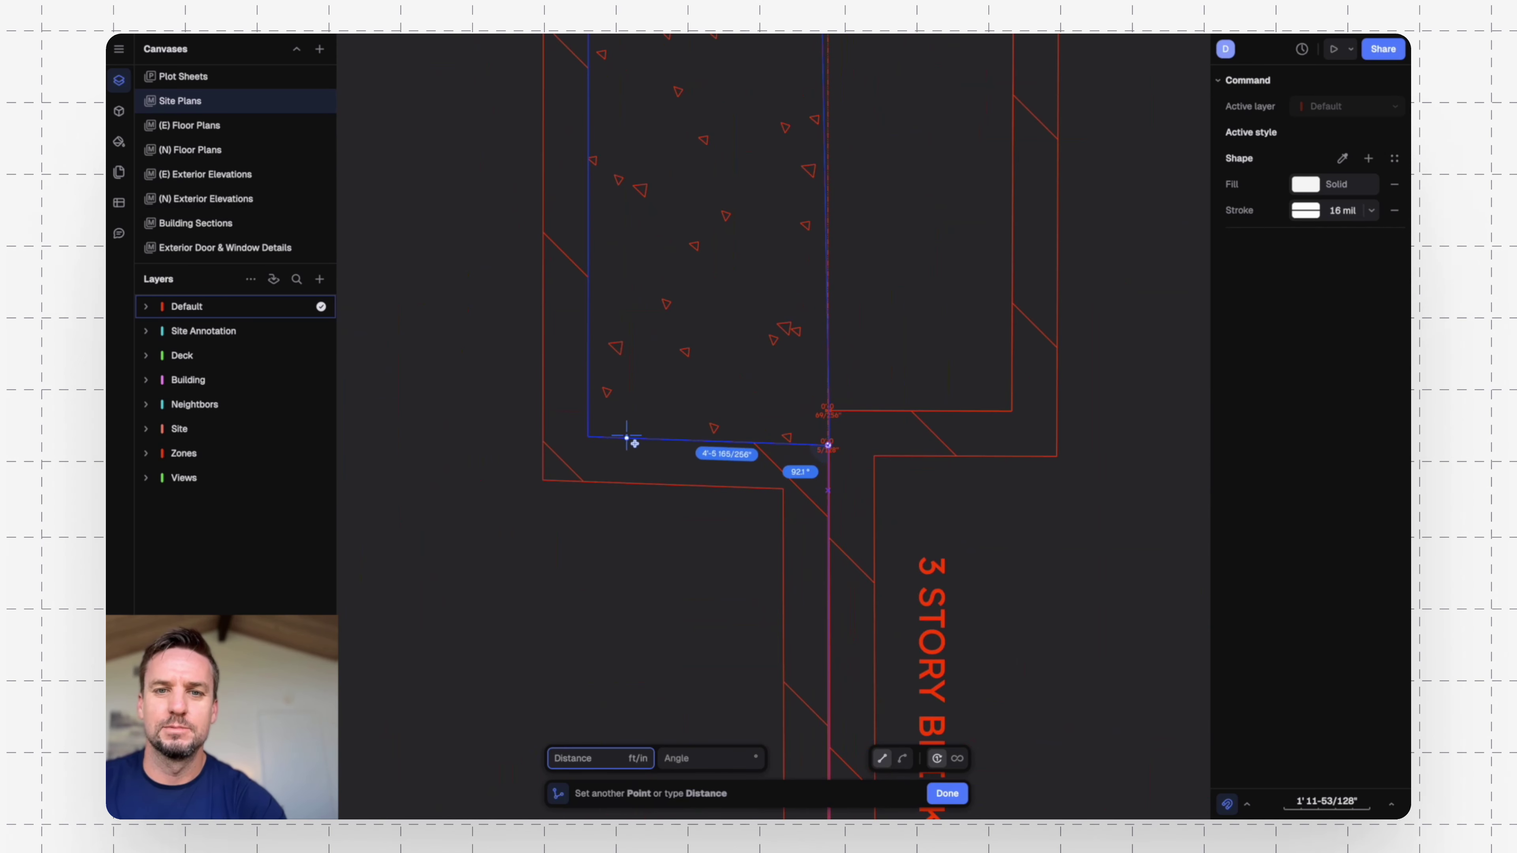
pyautogui.click(589, 437)
pyautogui.scroll(-4, 589, 437)
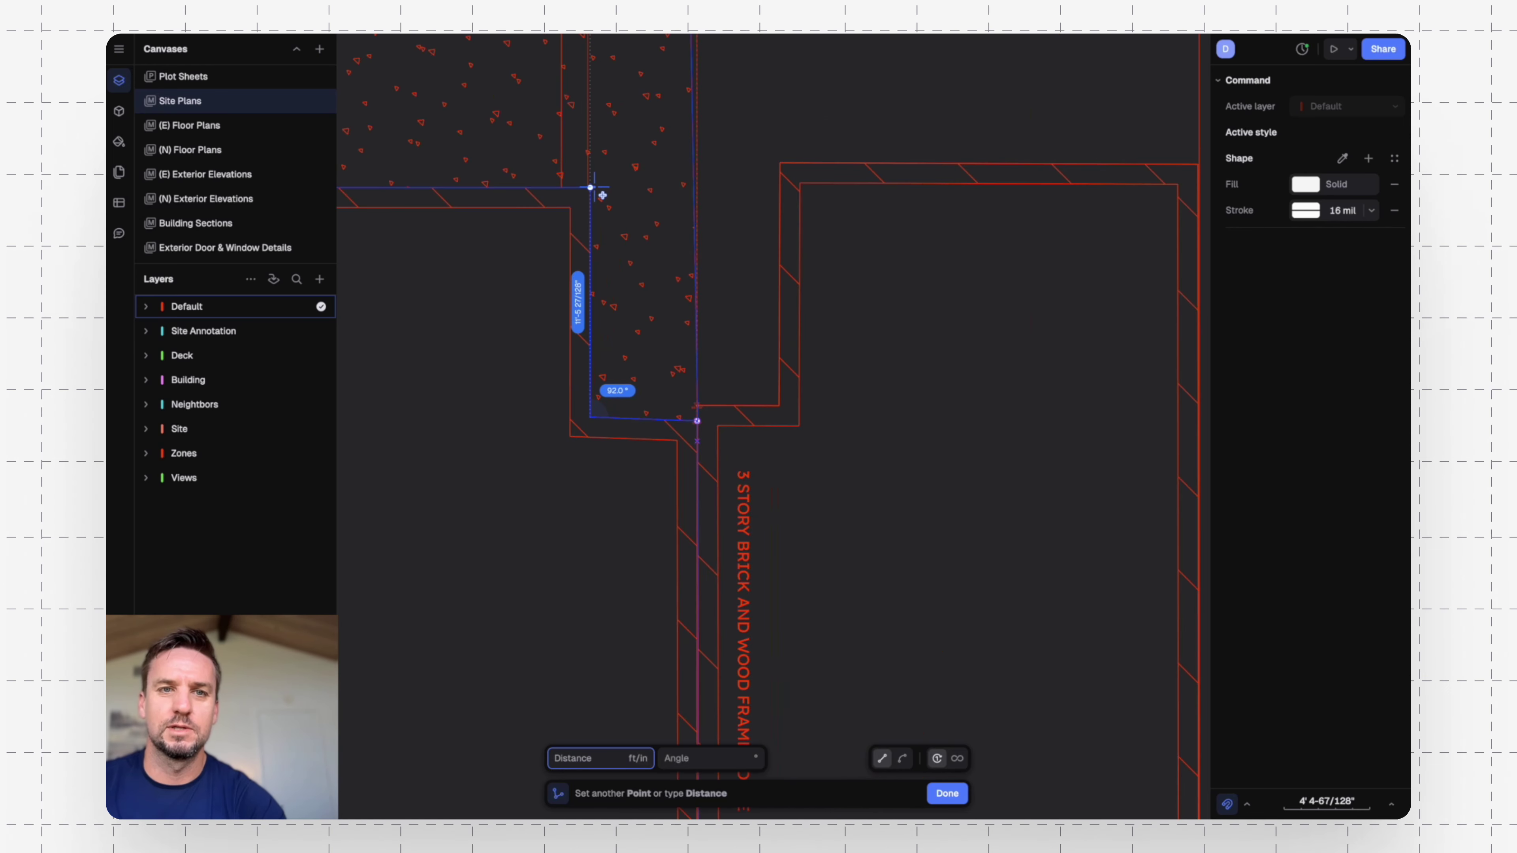
pyautogui.click(591, 187)
pyautogui.hscroll(-10, 972, 193)
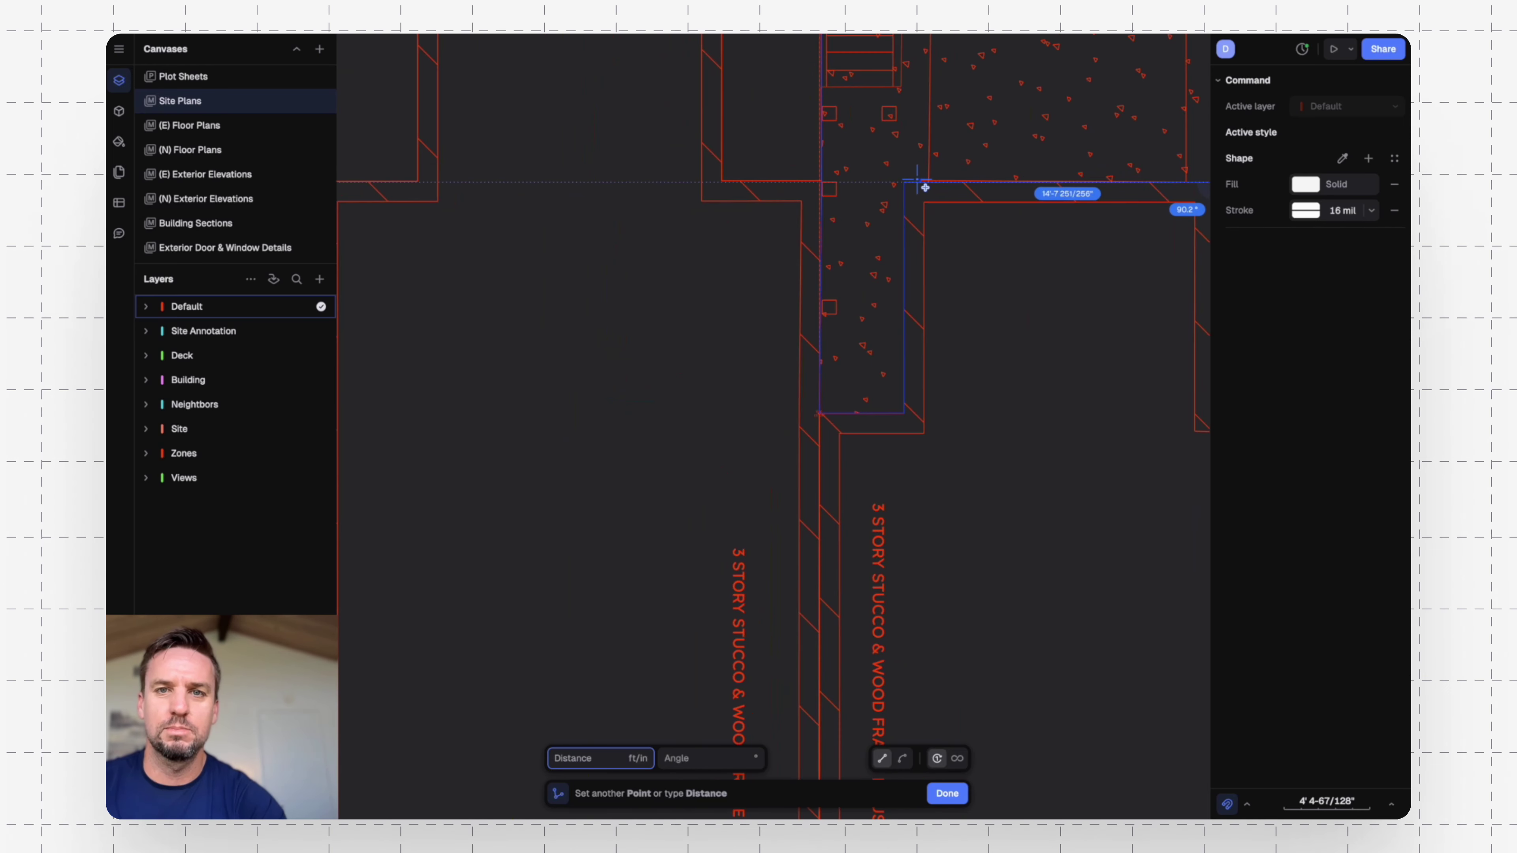
pyautogui.click(905, 183)
pyautogui.click(906, 414)
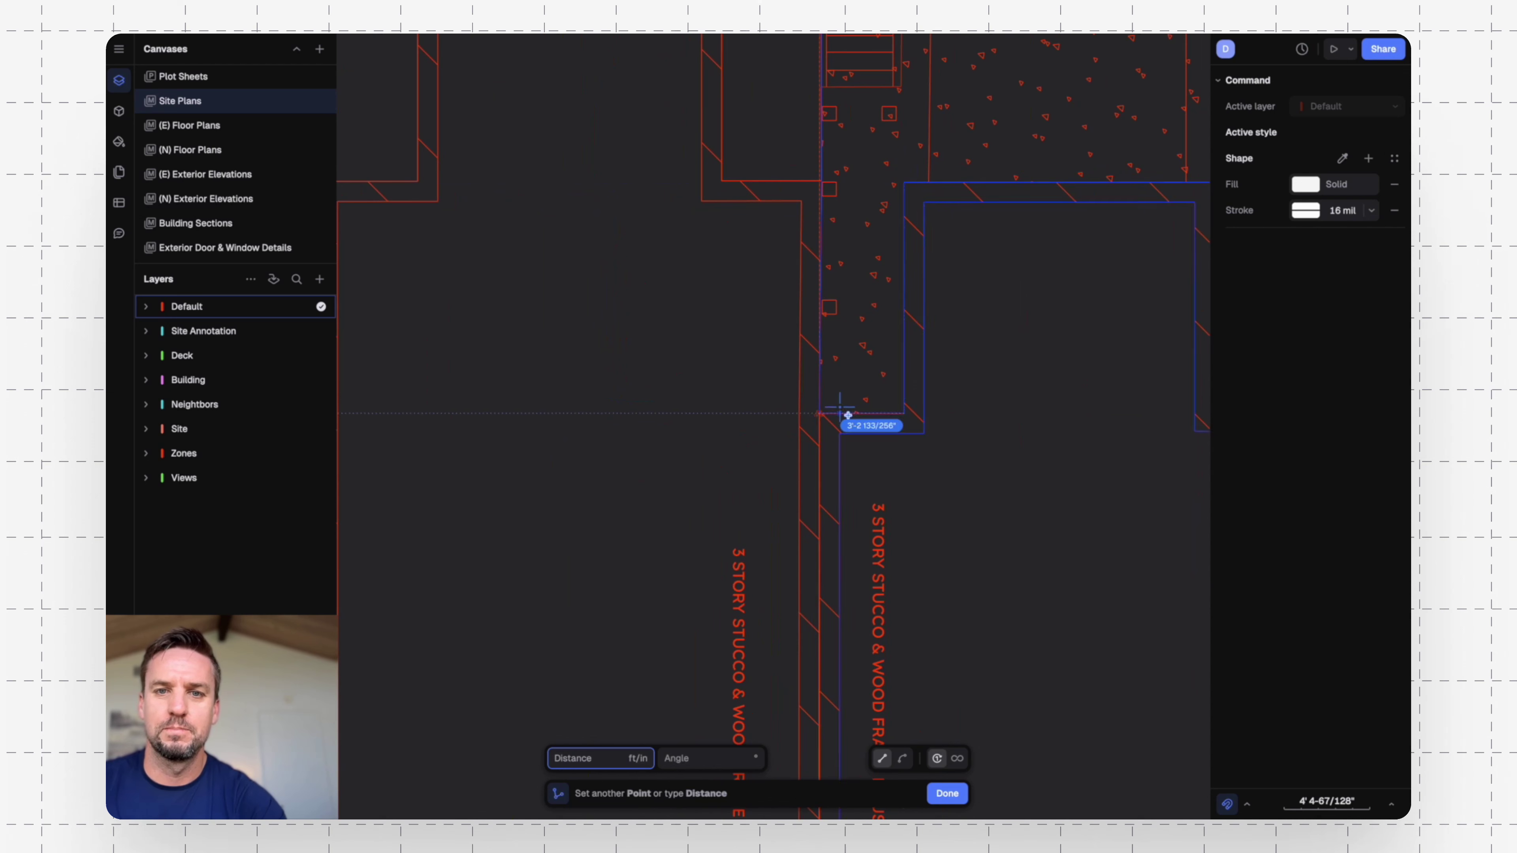
pyautogui.click(819, 413)
pyautogui.moveTo(918, 554); pyautogui.dragTo(866, 53, button='middle')
pyautogui.moveTo(876, 570); pyautogui.dragTo(856, 298, button='middle')
pyautogui.scroll(1, 755, 404)
pyautogui.scroll(2, 762, 411)
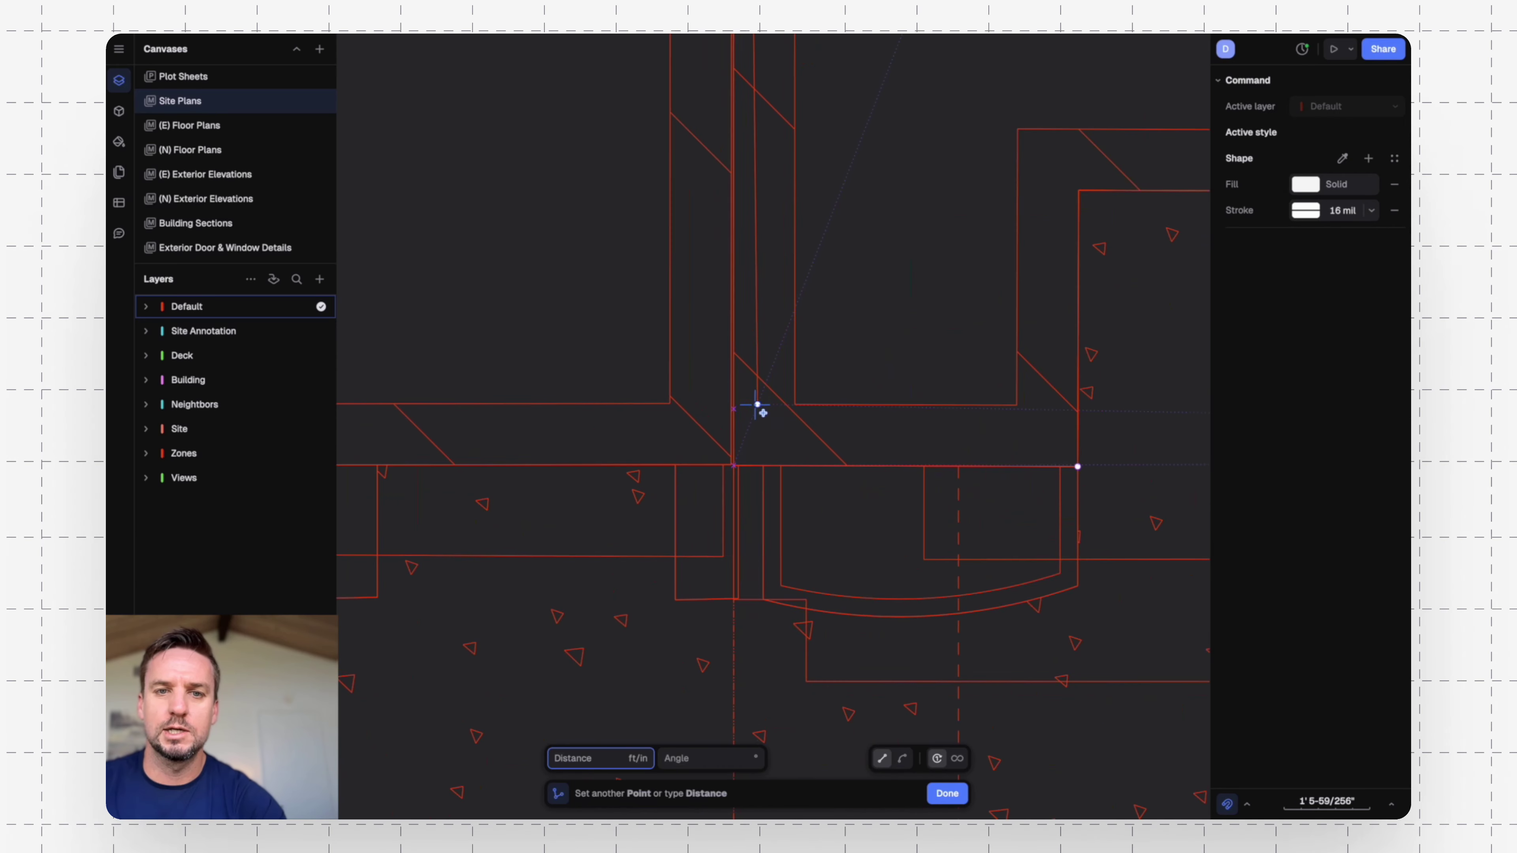
pyautogui.scroll(2, 738, 472)
pyautogui.scroll(3, 743, 473)
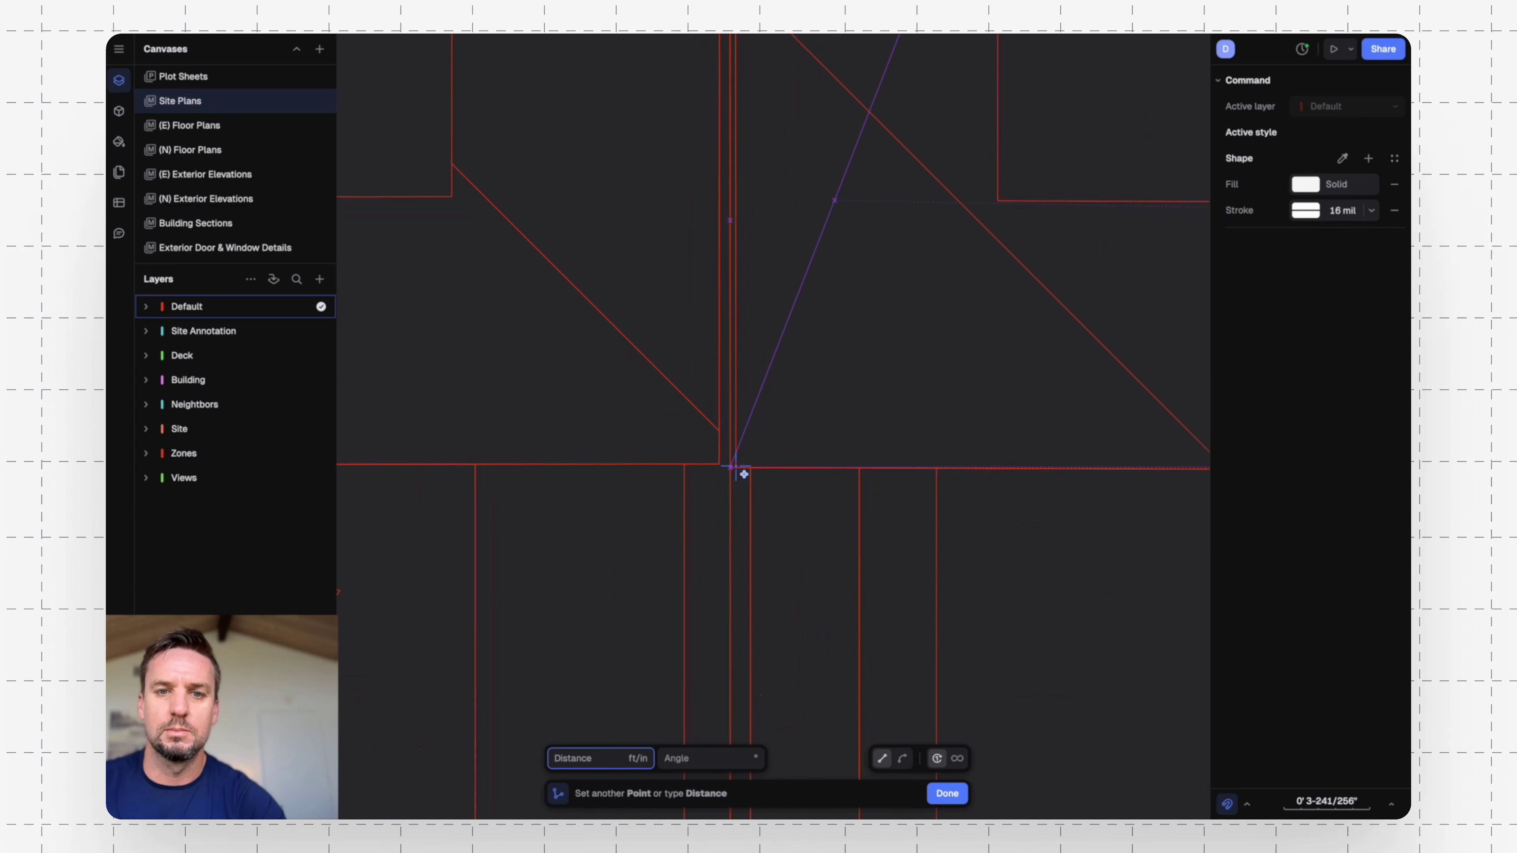
# Close the traced outline at its starting corner and turn wireframe off.
pyautogui.click(733, 467)
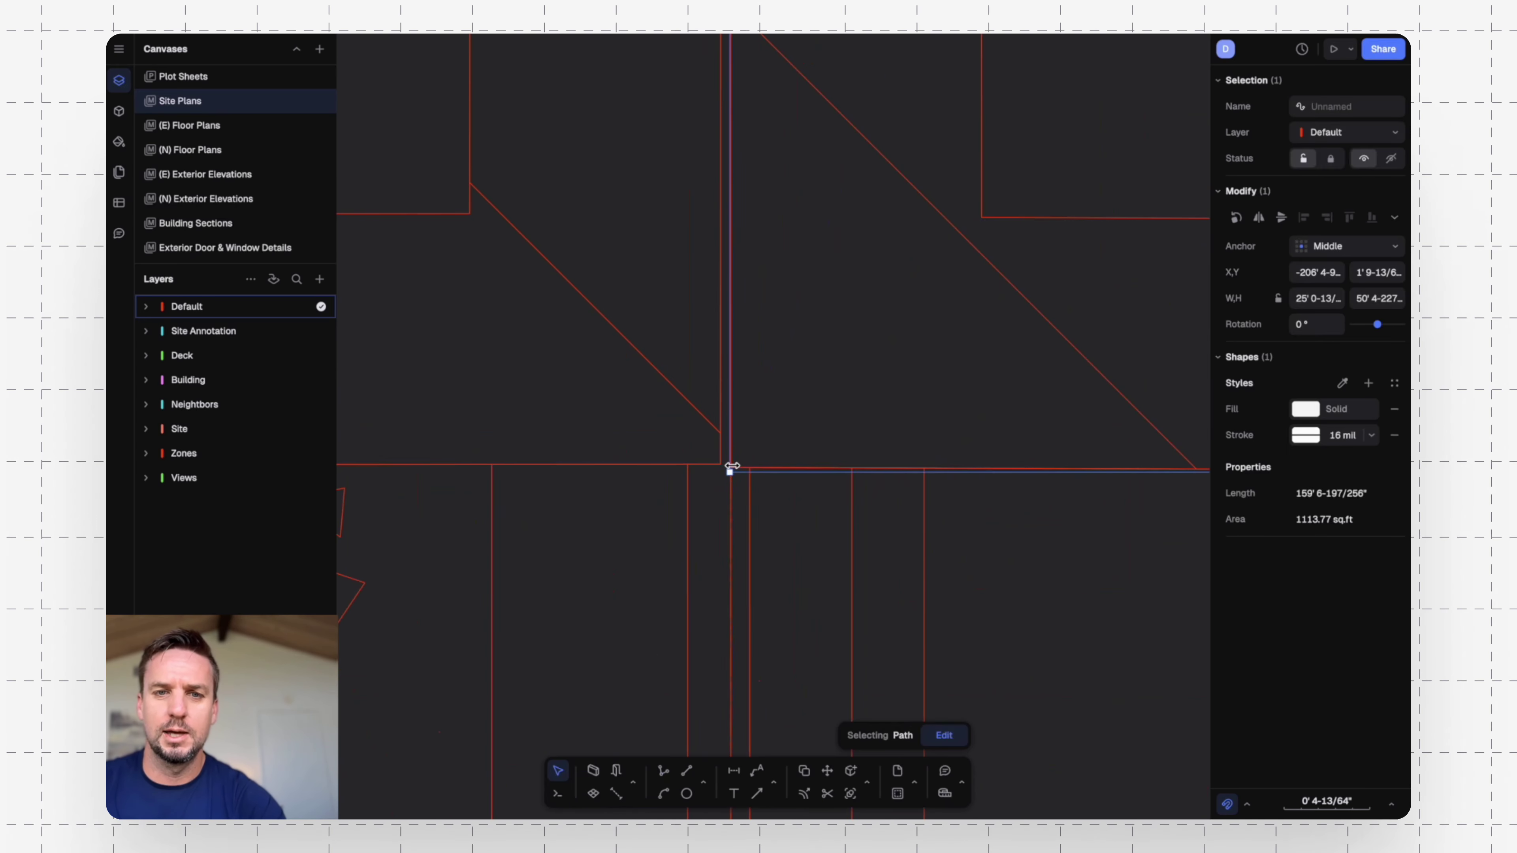
pyautogui.scroll(-4, 788, 441)
pyautogui.scroll(-3, 788, 440)
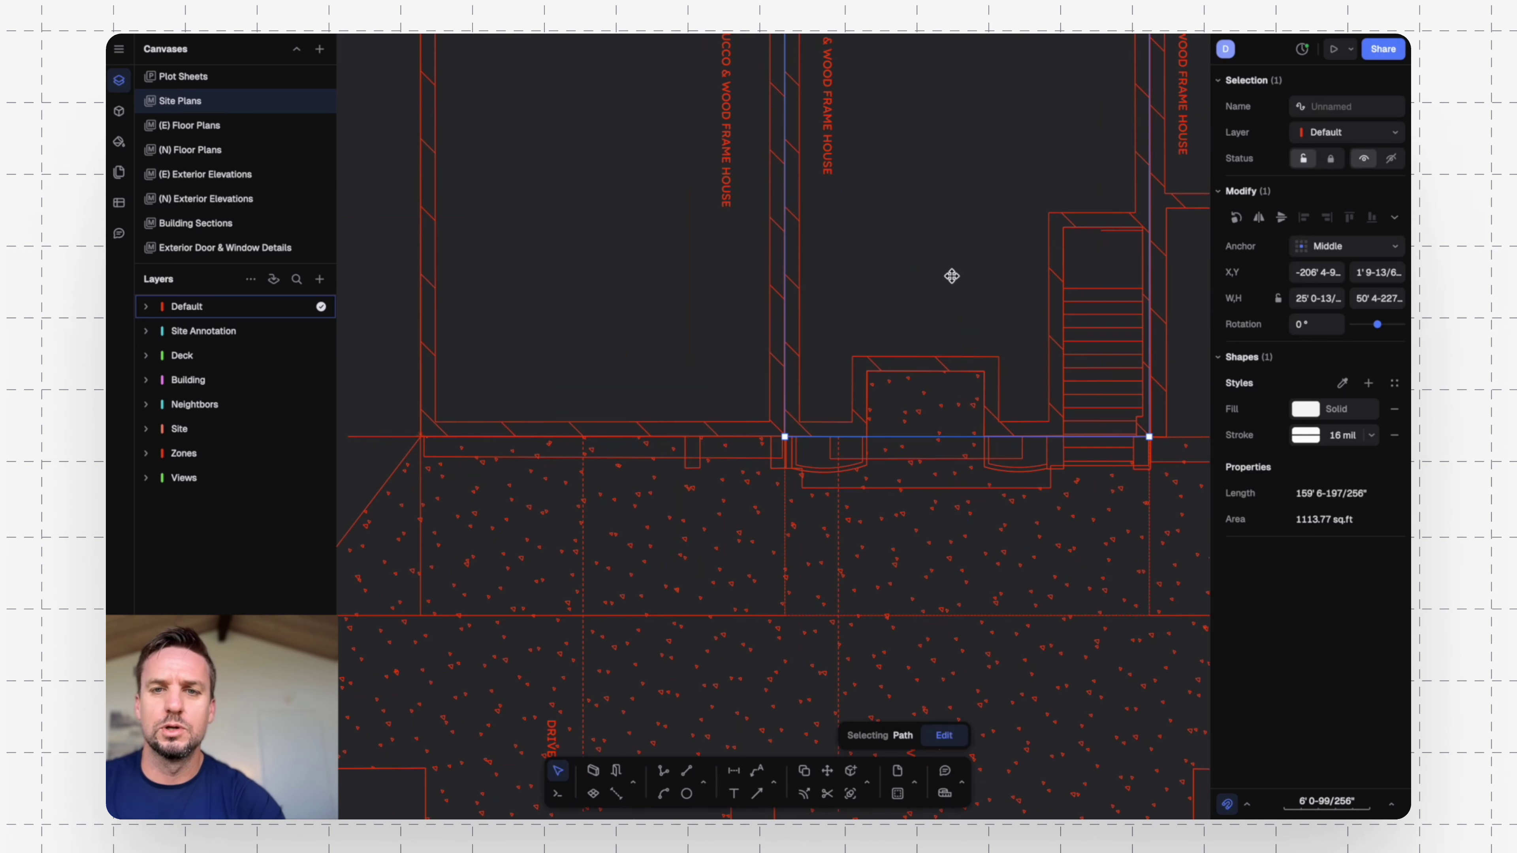
pyautogui.moveTo(979, 246); pyautogui.dragTo(557, 532, button='middle')
pyautogui.scroll(-2, 612, 490)
pyautogui.moveTo(588, 464); pyautogui.dragTo(763, 421, button='middle')
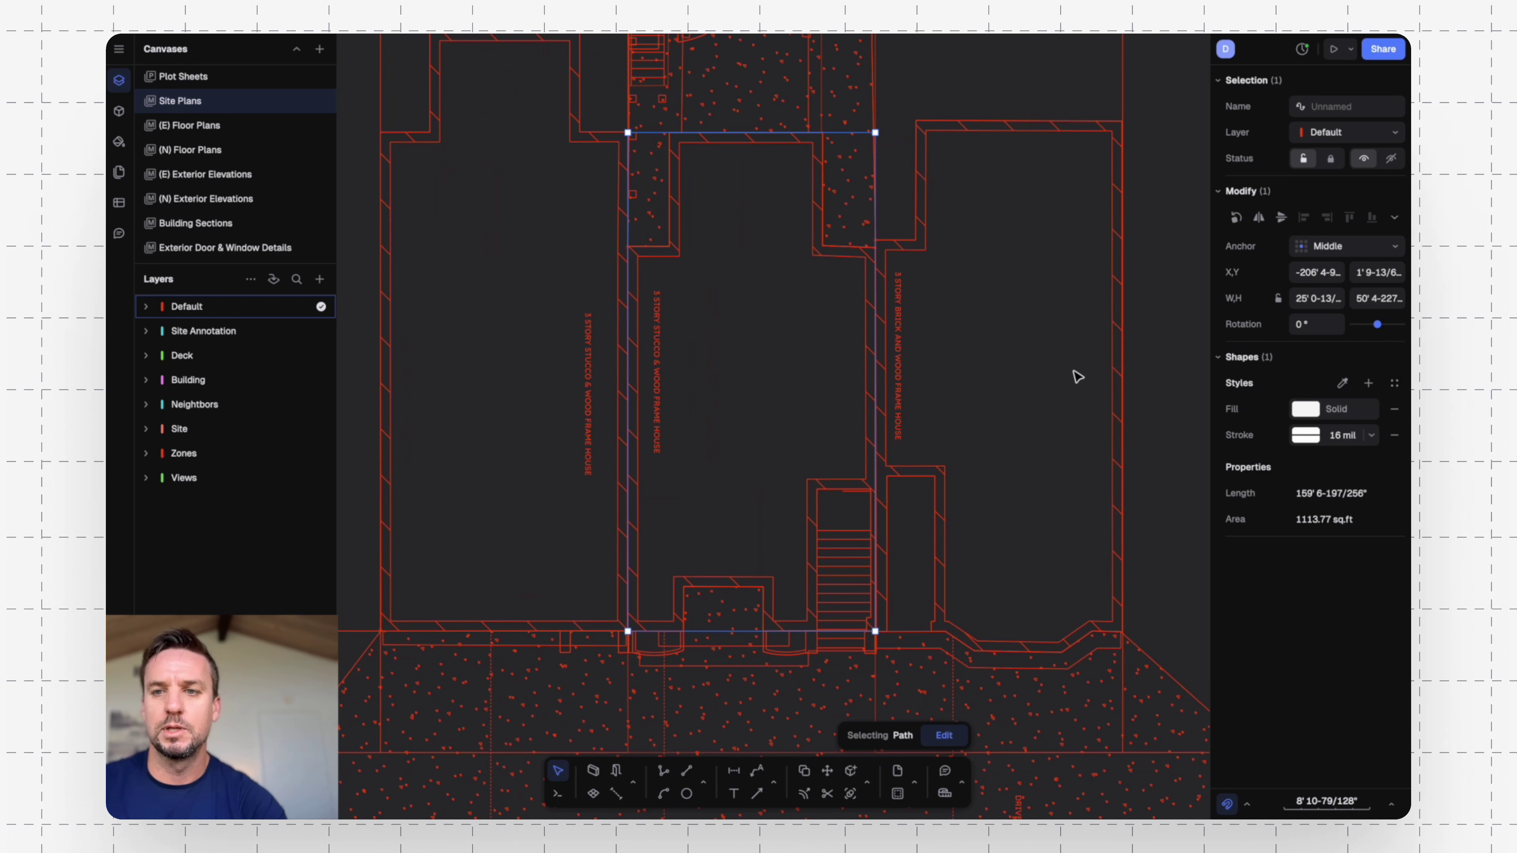
pyautogui.press('Escape')
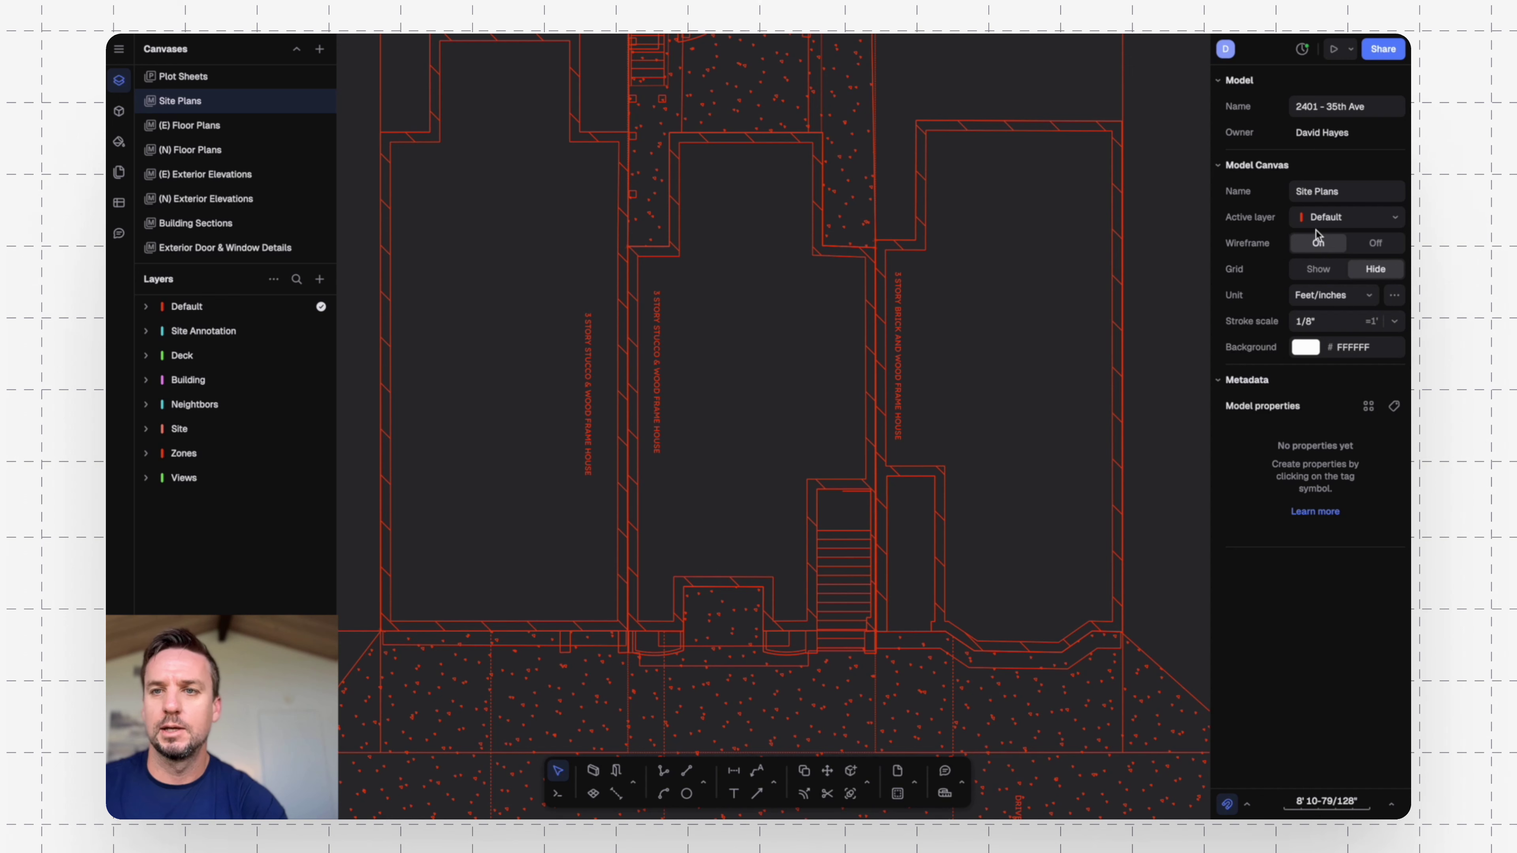
pyautogui.click(1376, 242)
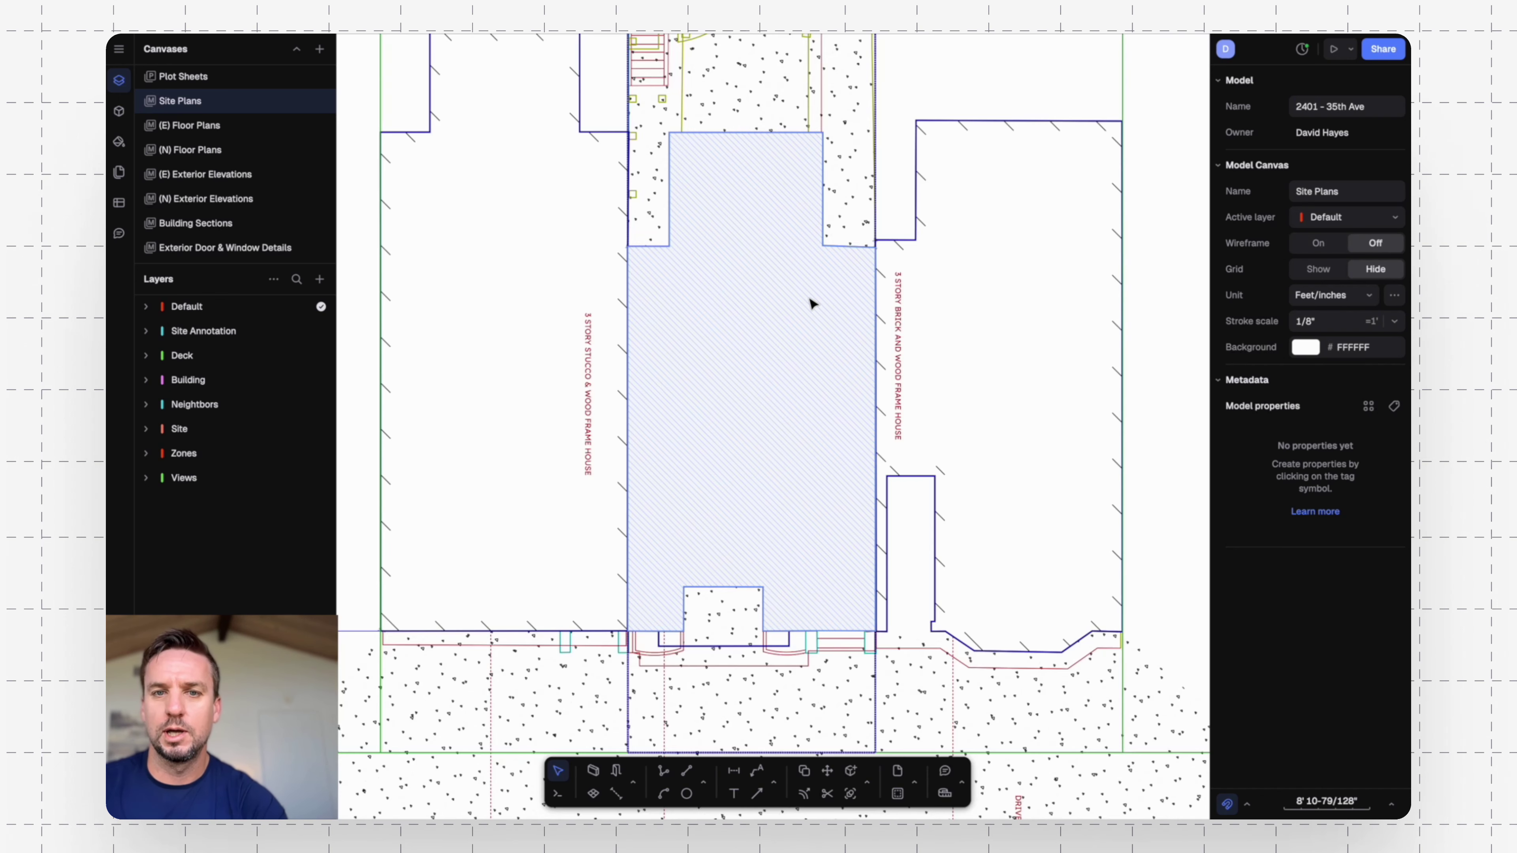
# Move the 1113.77 sq ft house outline beside the Existing Site Plan drawing.
pyautogui.moveTo(1126, 282); pyautogui.dragTo(1009, 277, button='middle')
pyautogui.scroll(-5, 1007, 277)
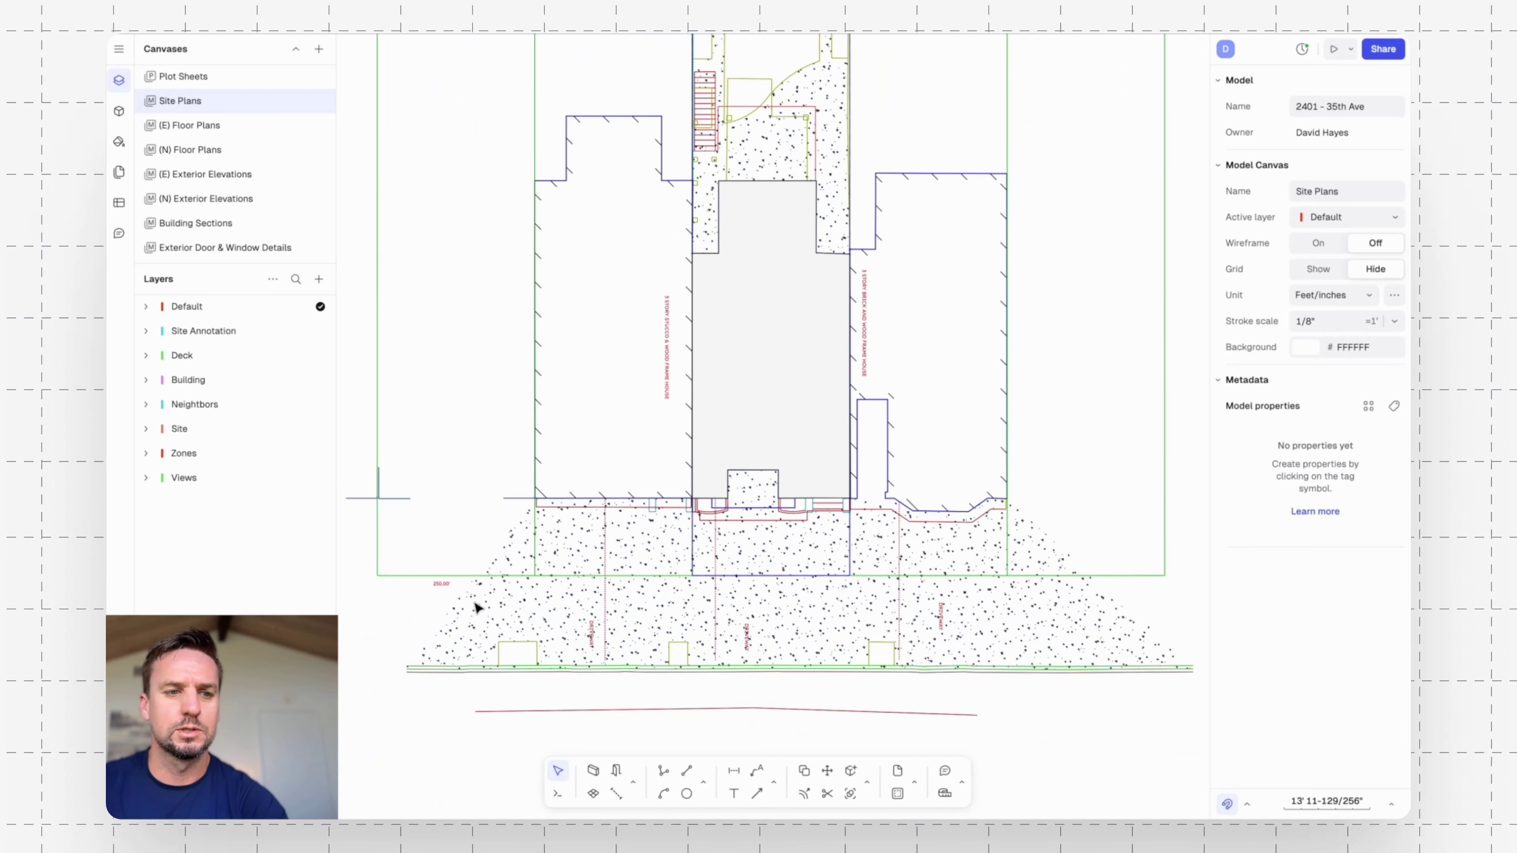
pyautogui.click(815, 412)
pyautogui.scroll(4, 773, 289)
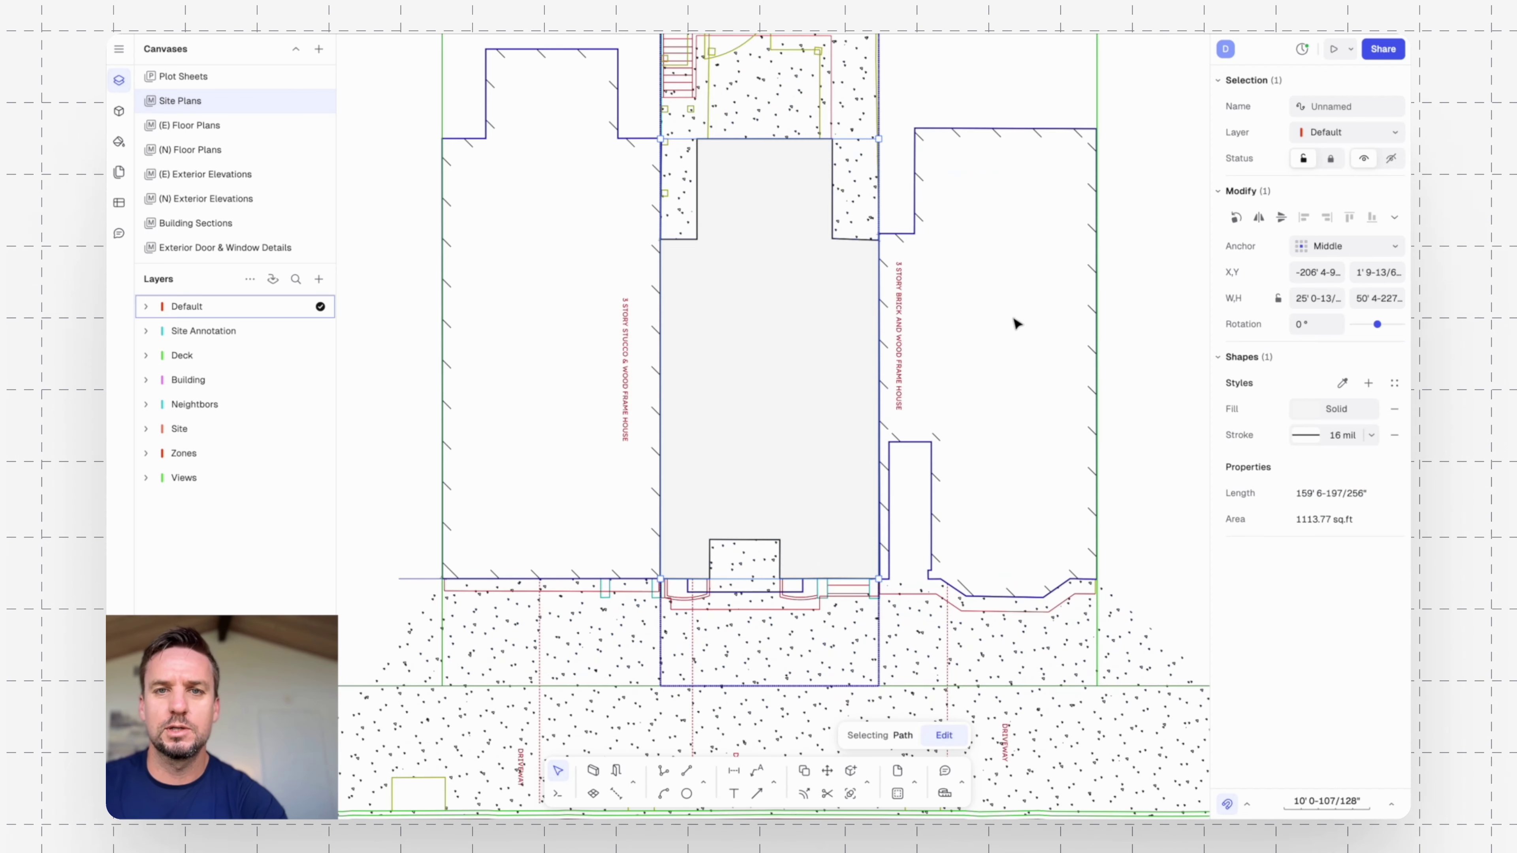
pyautogui.moveTo(1152, 372); pyautogui.dragTo(908, 390, button='middle')
pyautogui.write('m')
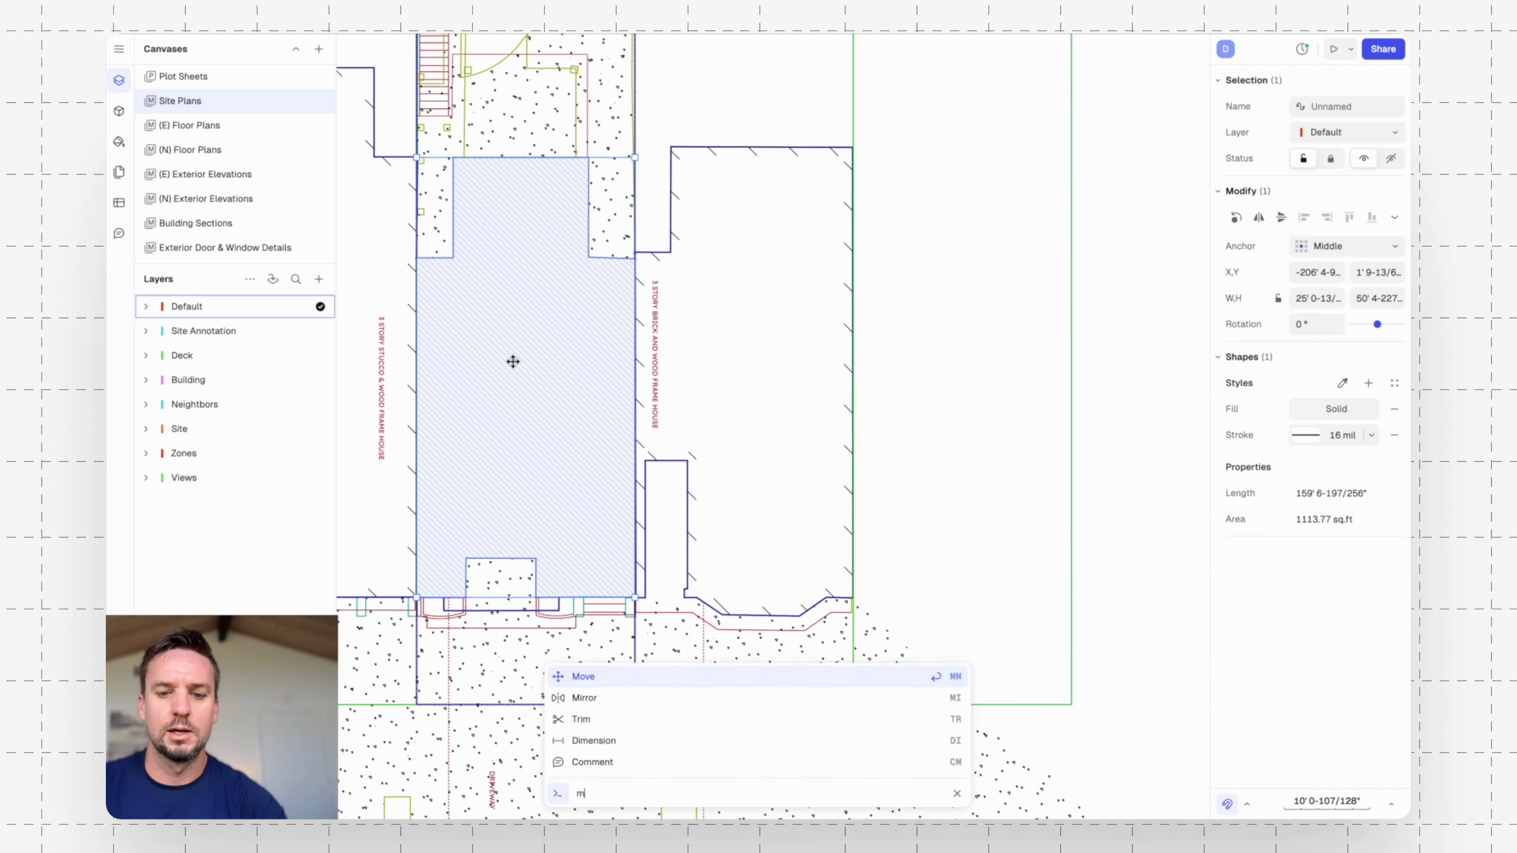
pyautogui.press('Return')
pyautogui.click(511, 361)
pyautogui.scroll(-5, 860, 335)
pyautogui.moveTo(860, 335)
pyautogui.mouseDown(button='middle')
pyautogui.moveTo(701, 366)
pyautogui.moveTo(637, 419)
pyautogui.mouseUp(button='middle')
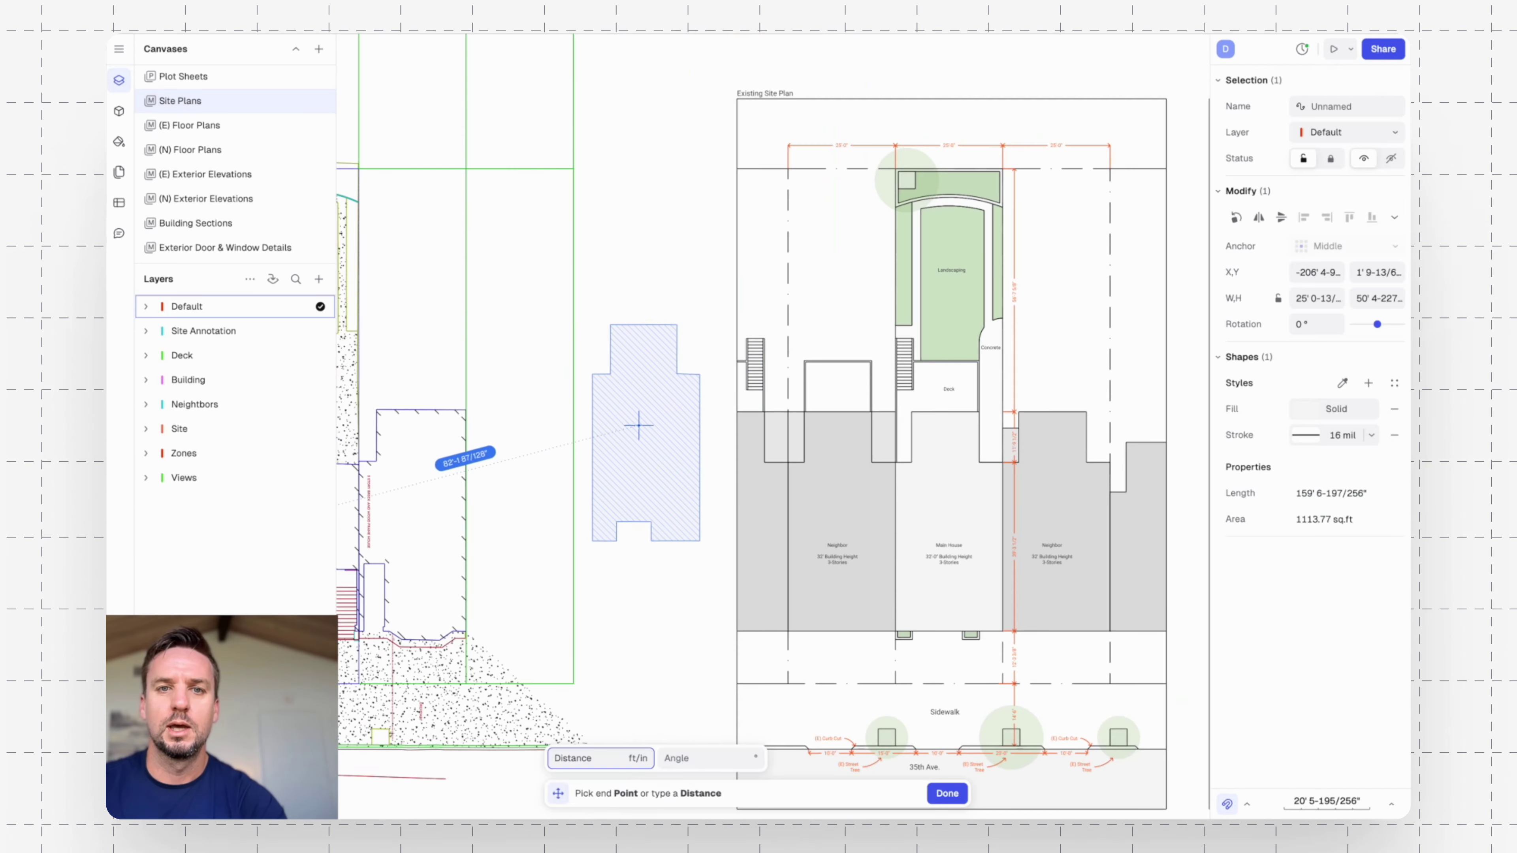
pyautogui.click(645, 413)
pyautogui.press('Escape')
pyautogui.scroll(10, 680, 400)
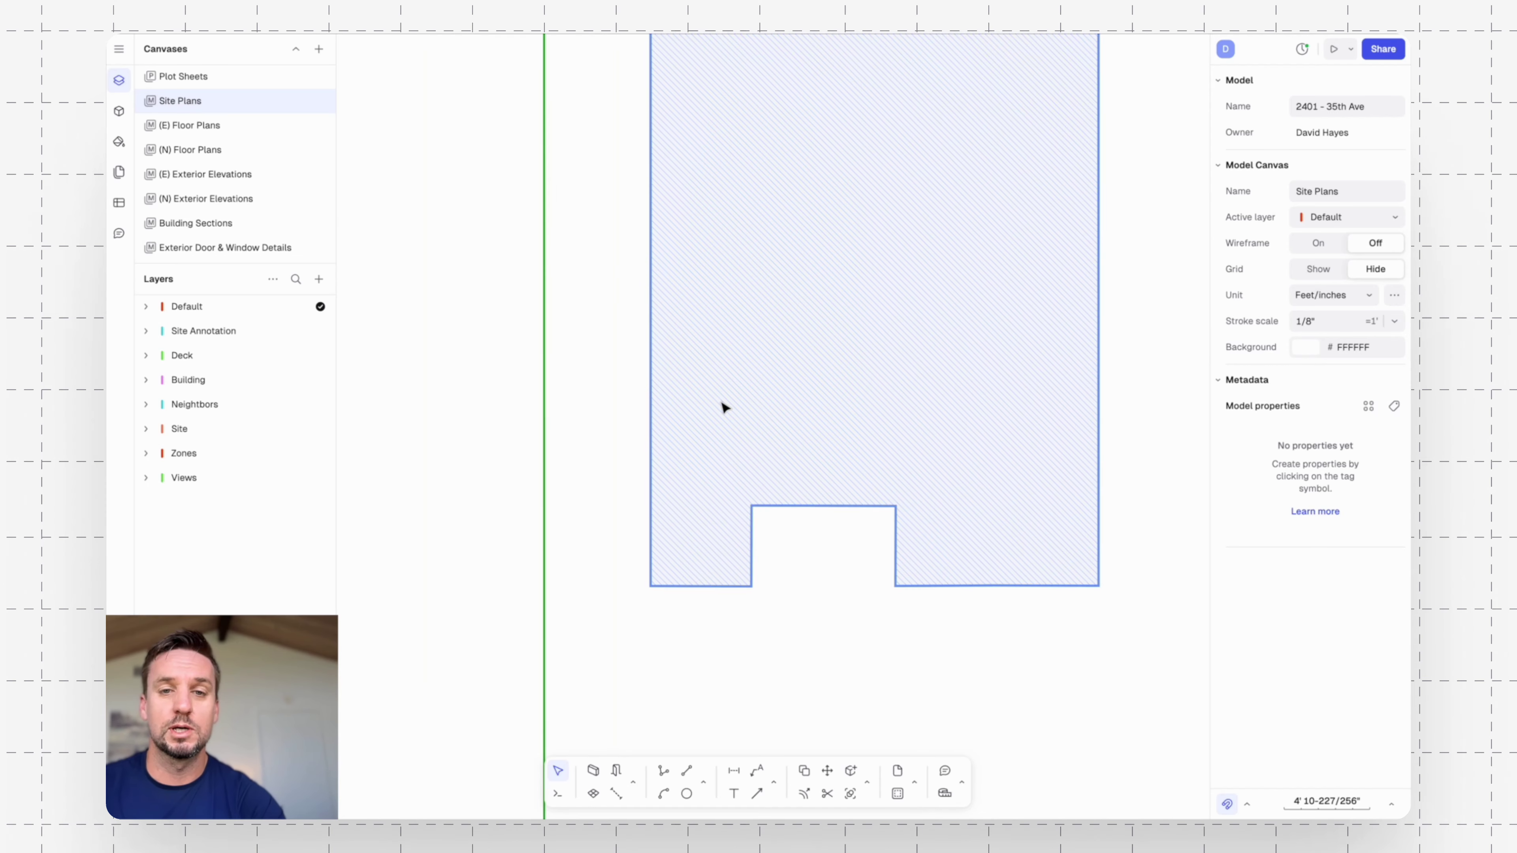
# Draw the two small bottom rectangles from the outline's bottom corners to the notches.
pyautogui.write('rec')
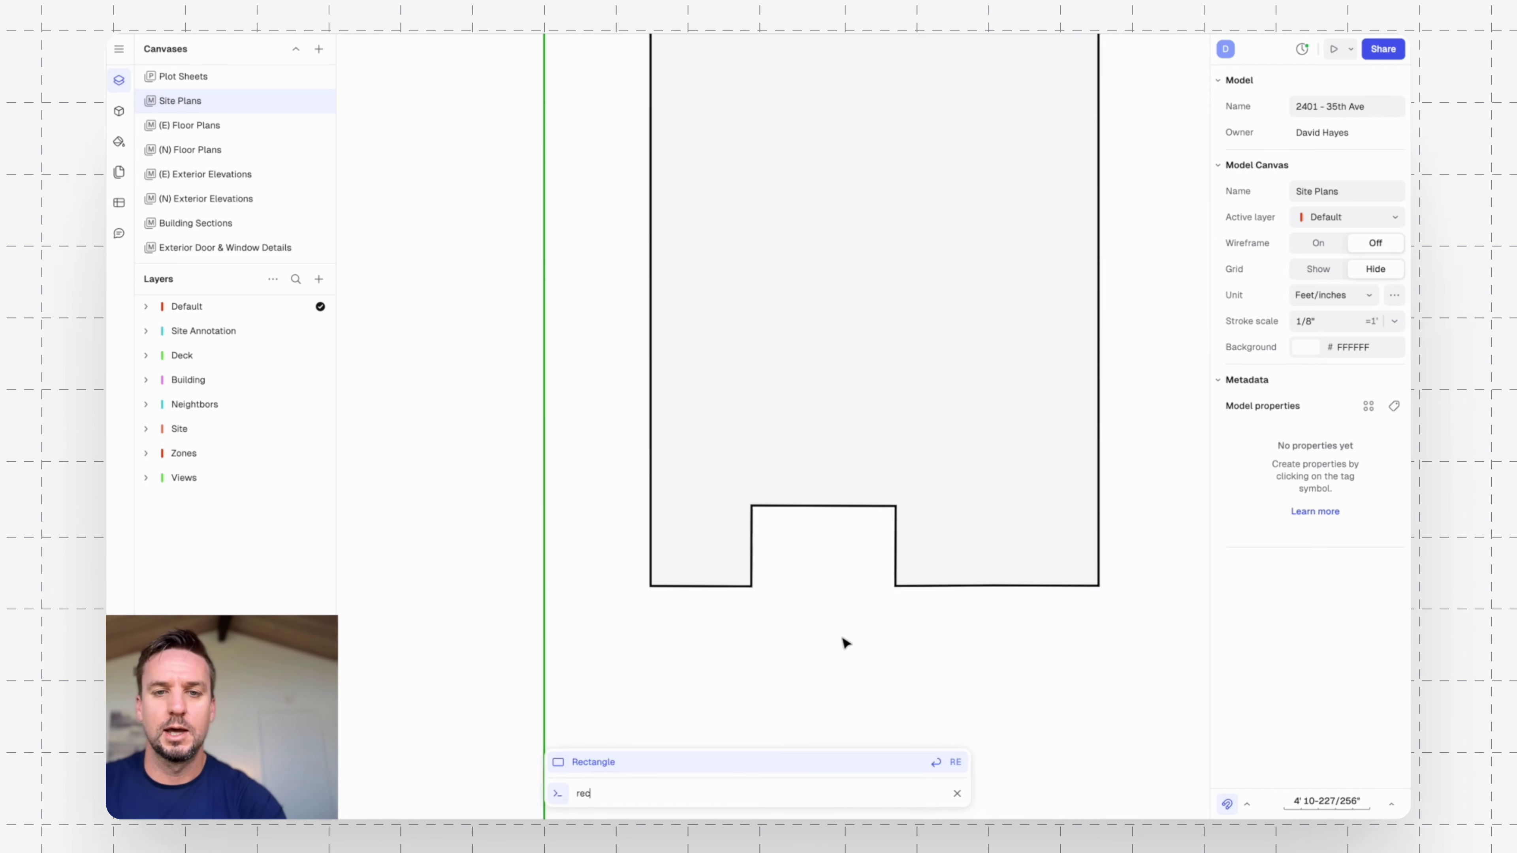
pyautogui.press('Return')
pyautogui.click(650, 586)
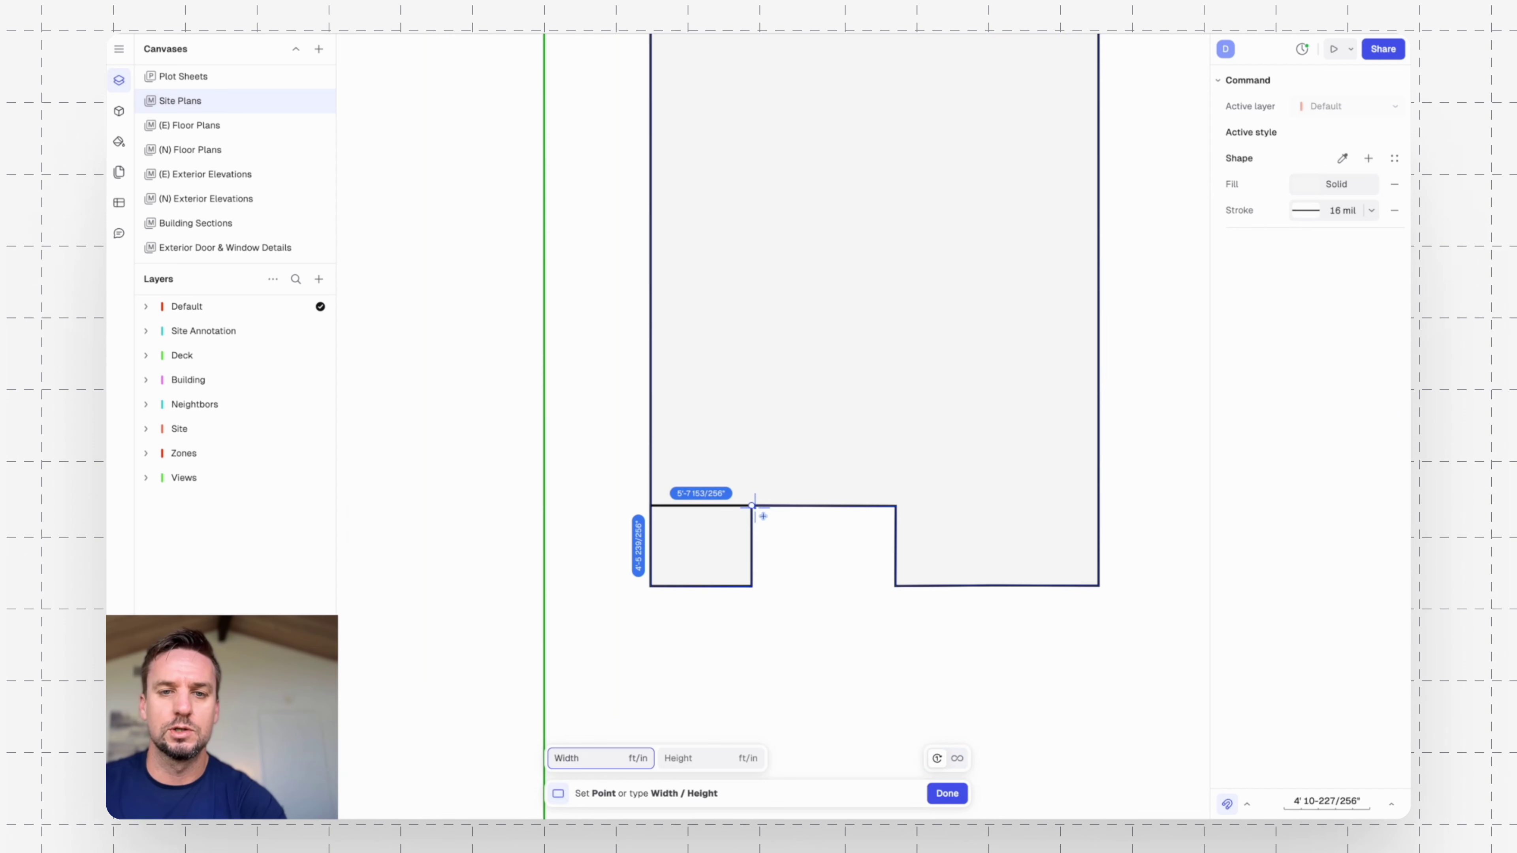
pyautogui.click(751, 506)
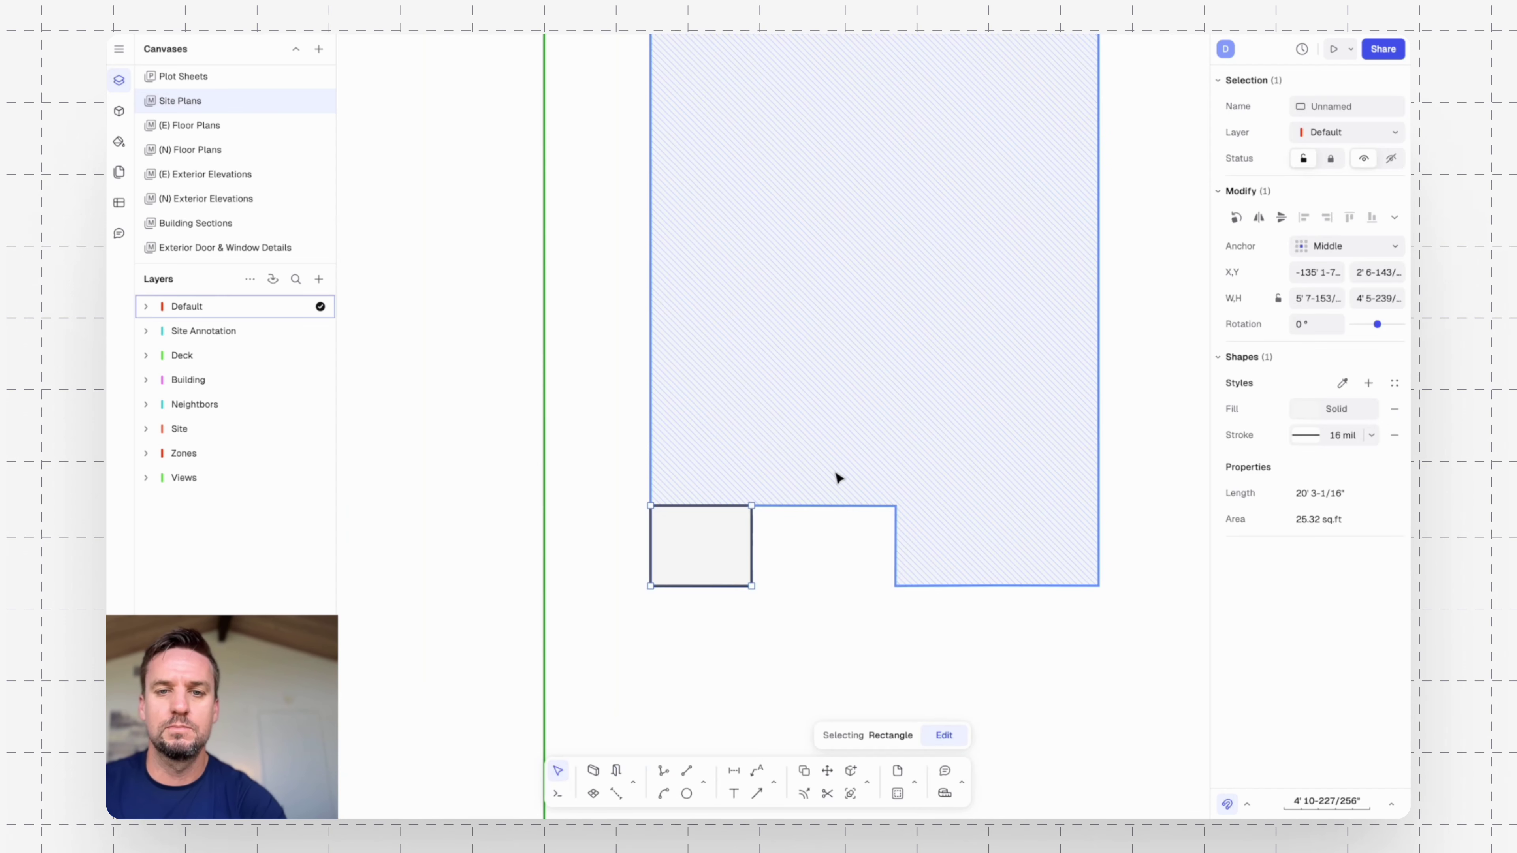
pyautogui.click(1100, 586)
pyautogui.click(896, 507)
pyautogui.press('Escape')
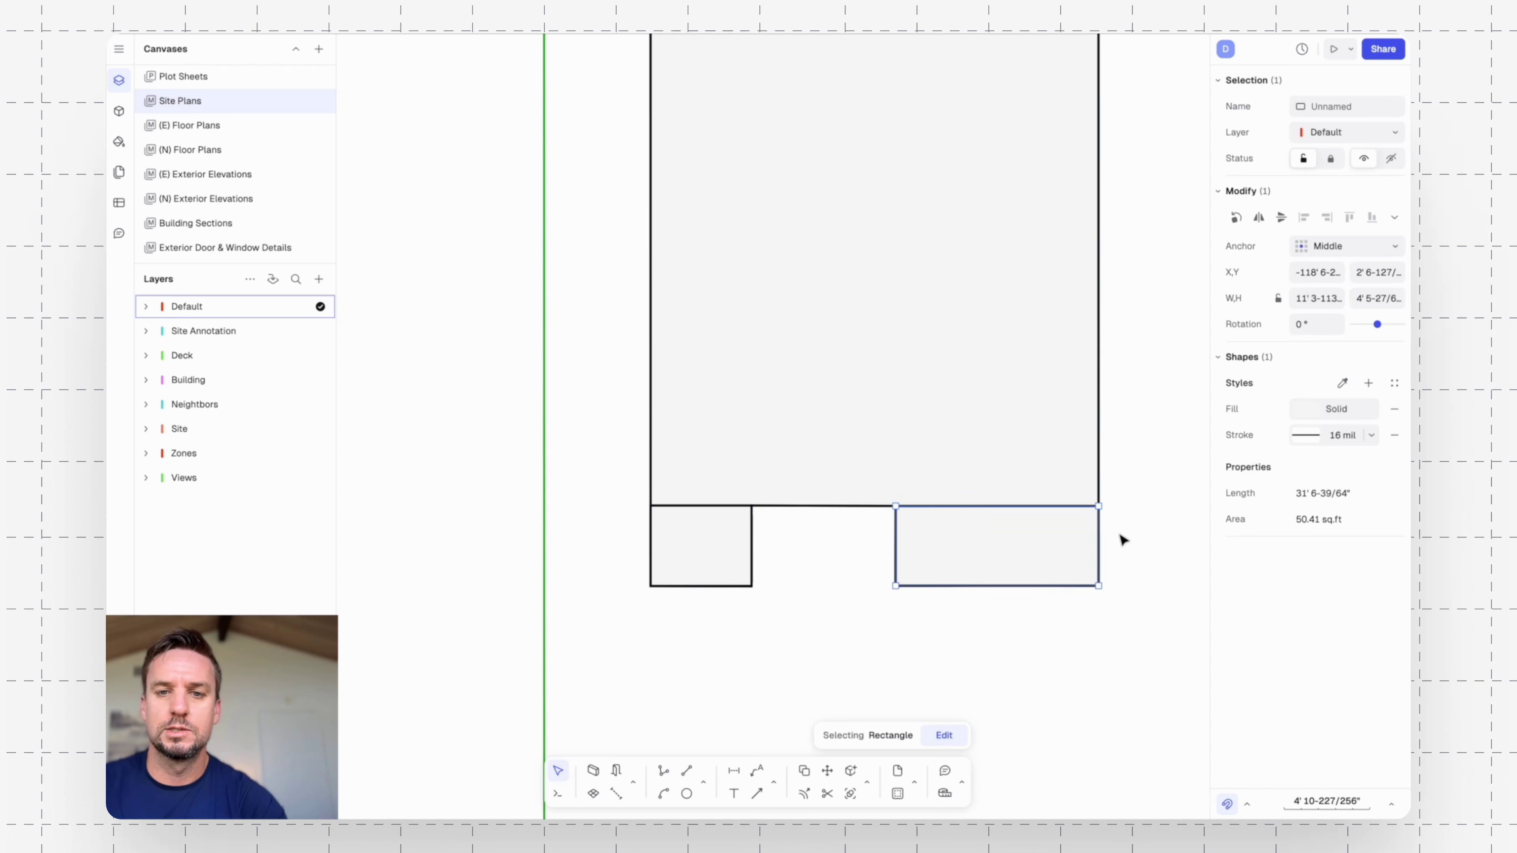
# Draw the main-body rectangle and the top box rectangle over the upper outline.
pyautogui.scroll(-3, 1084, 502)
pyautogui.moveTo(1067, 263); pyautogui.dragTo(982, 358, button='middle')
pyautogui.press('r')
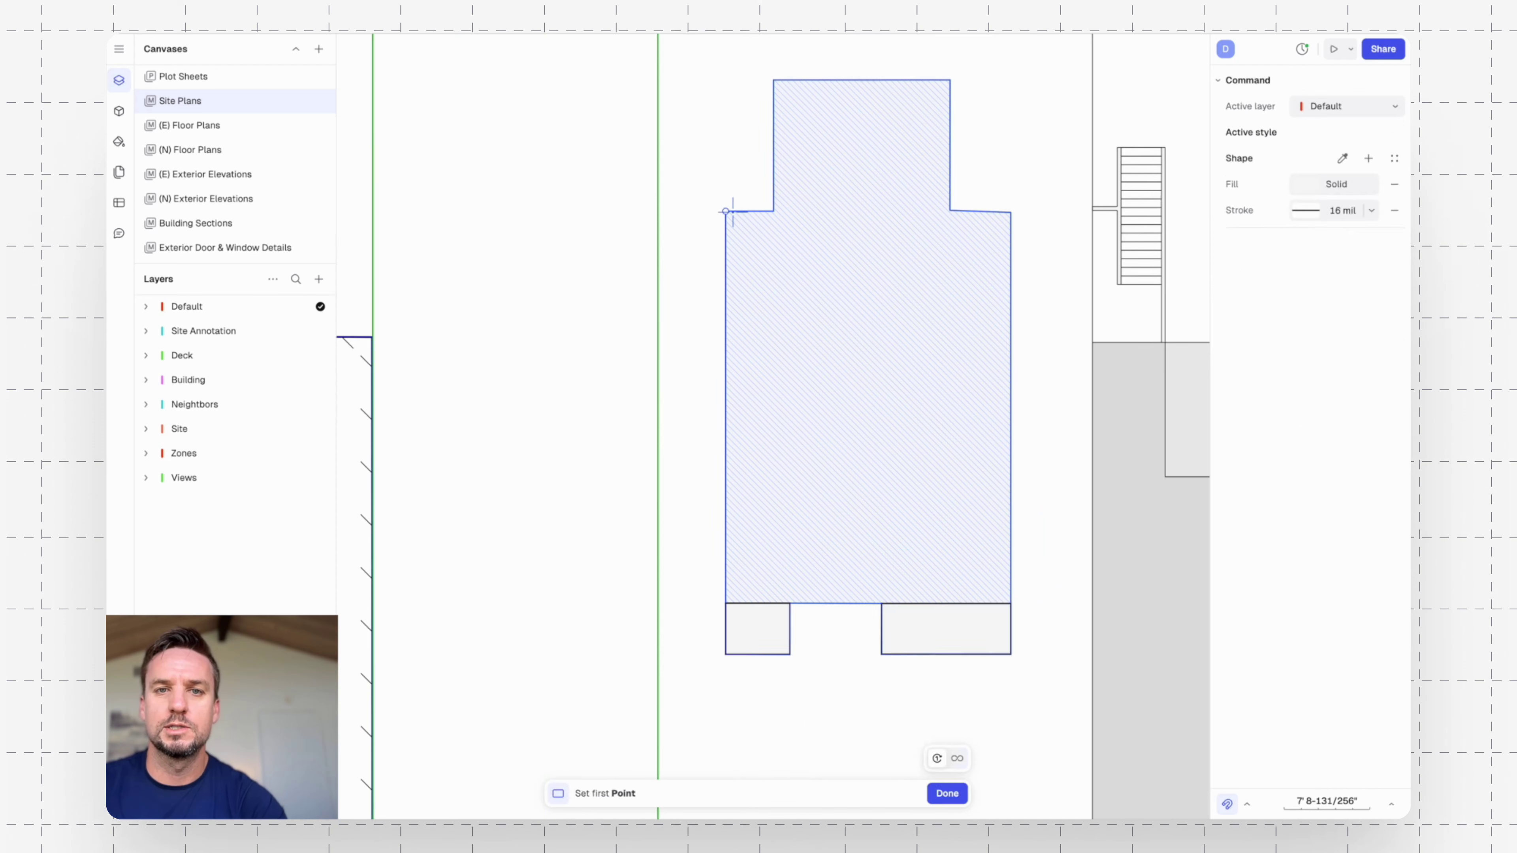
pyautogui.click(728, 210)
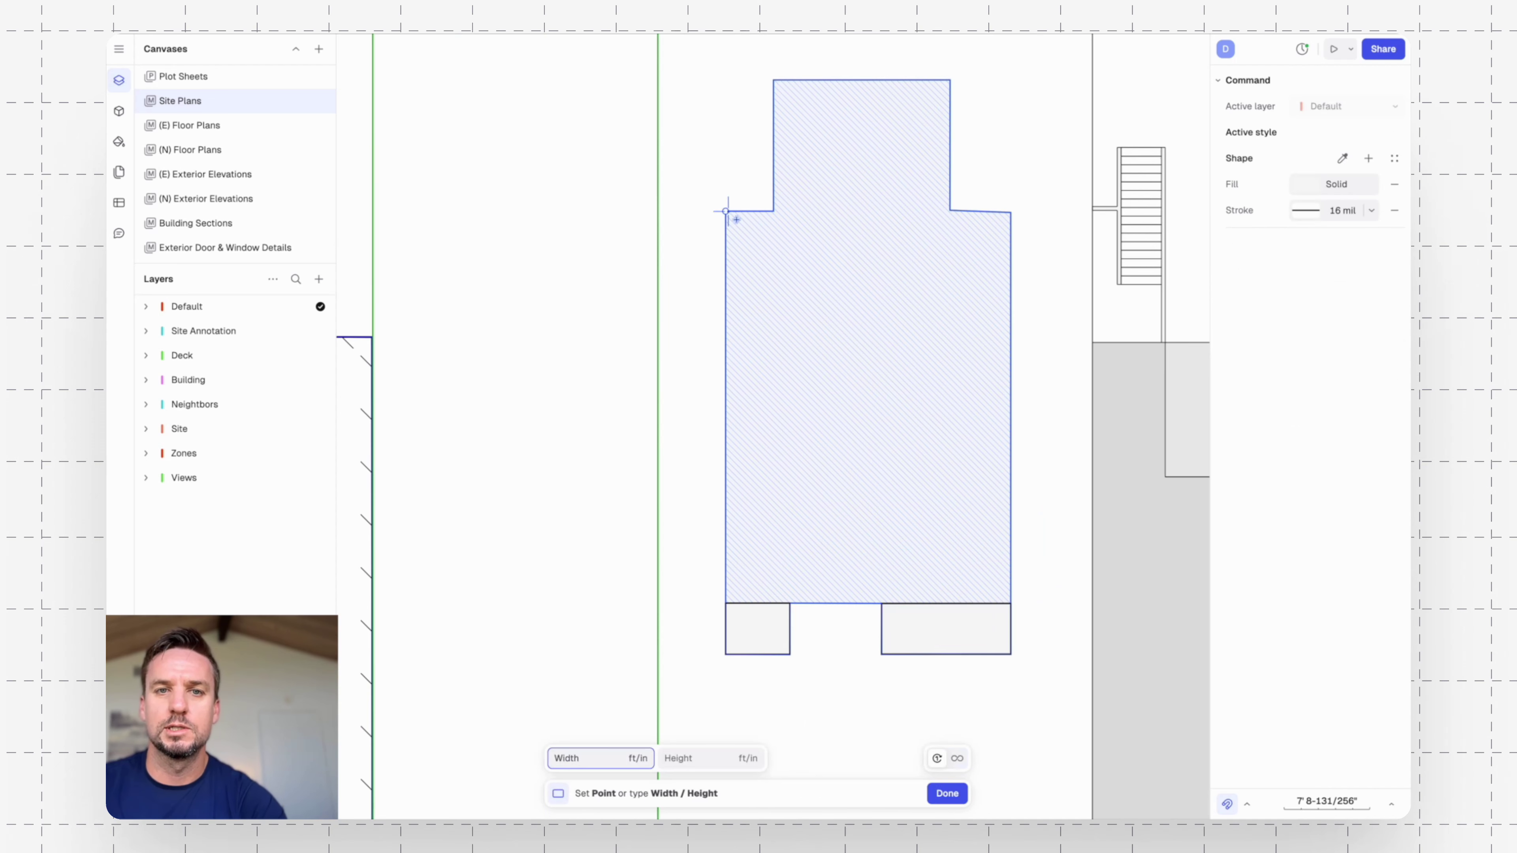
pyautogui.click(1011, 603)
pyautogui.press('r')
pyautogui.click(773, 80)
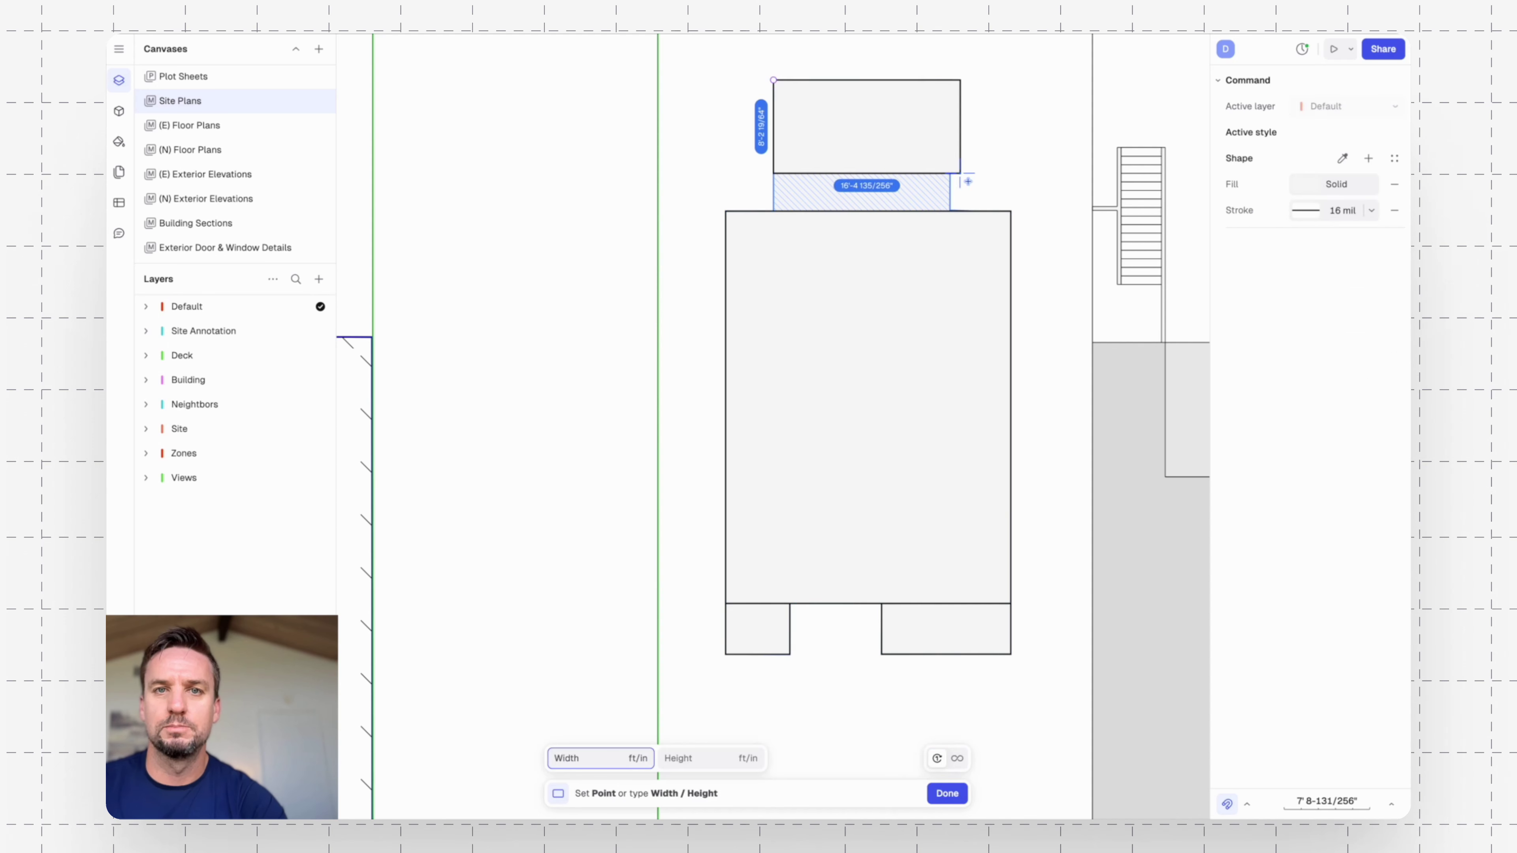
pyautogui.click(958, 209)
pyautogui.press('Escape')
# Stretch the top box's bottom edge onto the wall line, then select all four rectangles.
pyautogui.scroll(2, 950, 217)
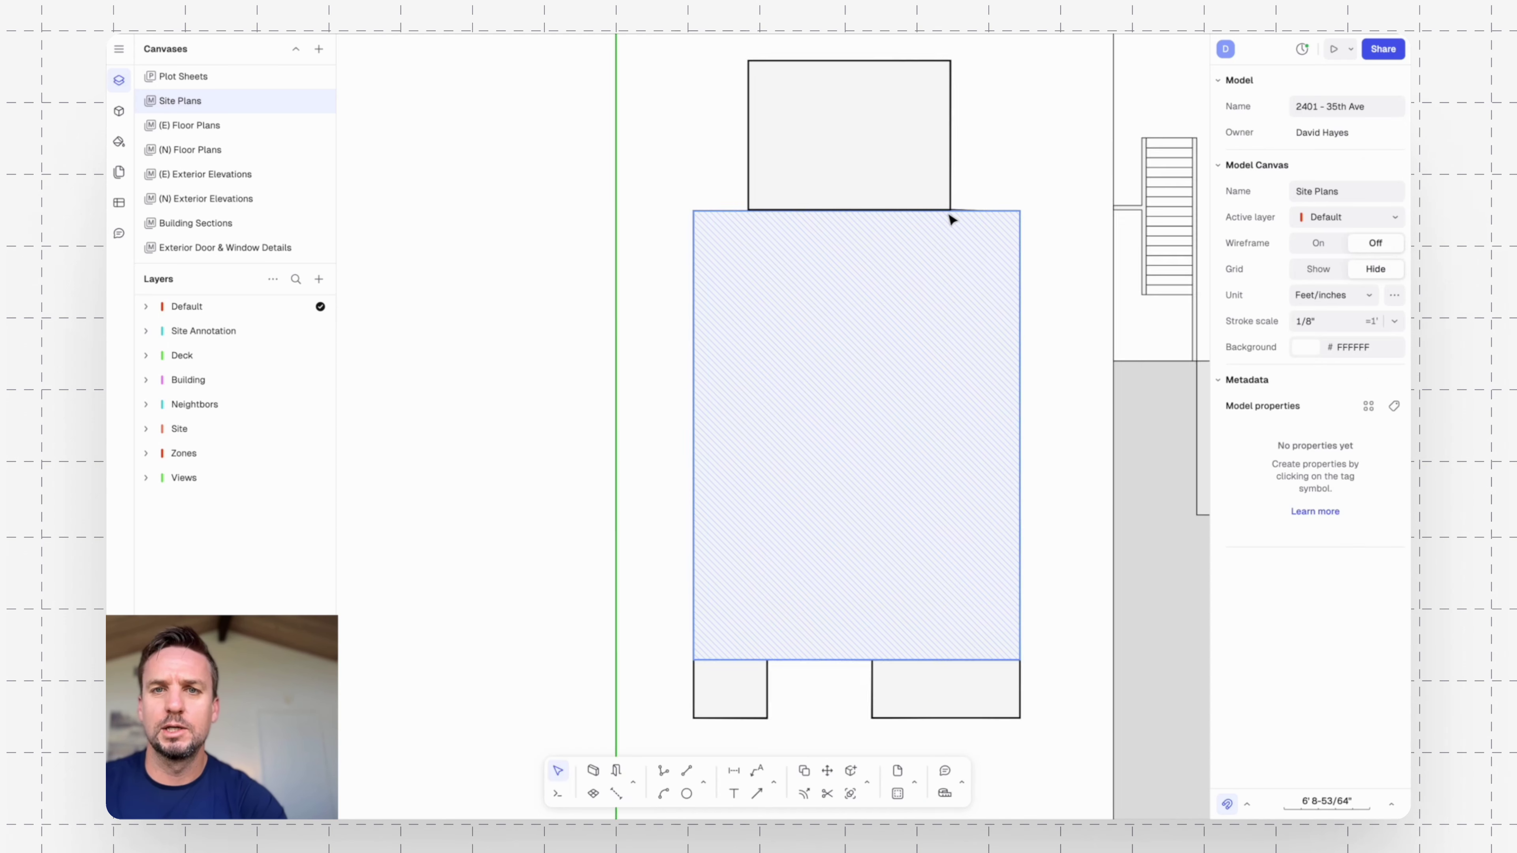
pyautogui.scroll(3, 949, 215)
pyautogui.click(944, 180)
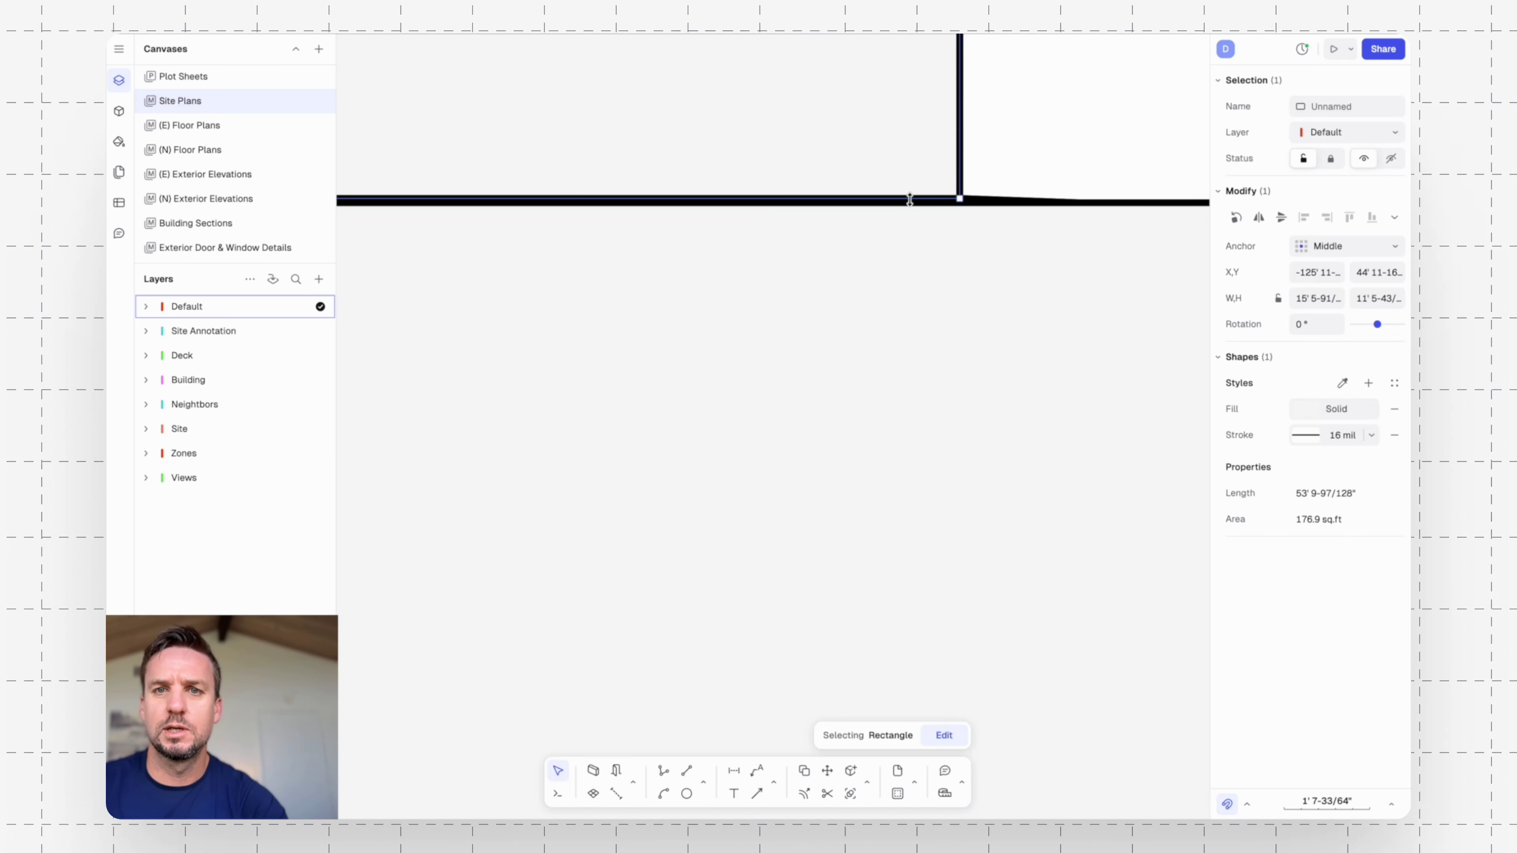
pyautogui.moveTo(909, 199); pyautogui.dragTo(909, 202)
pyautogui.scroll(-5, 951, 143)
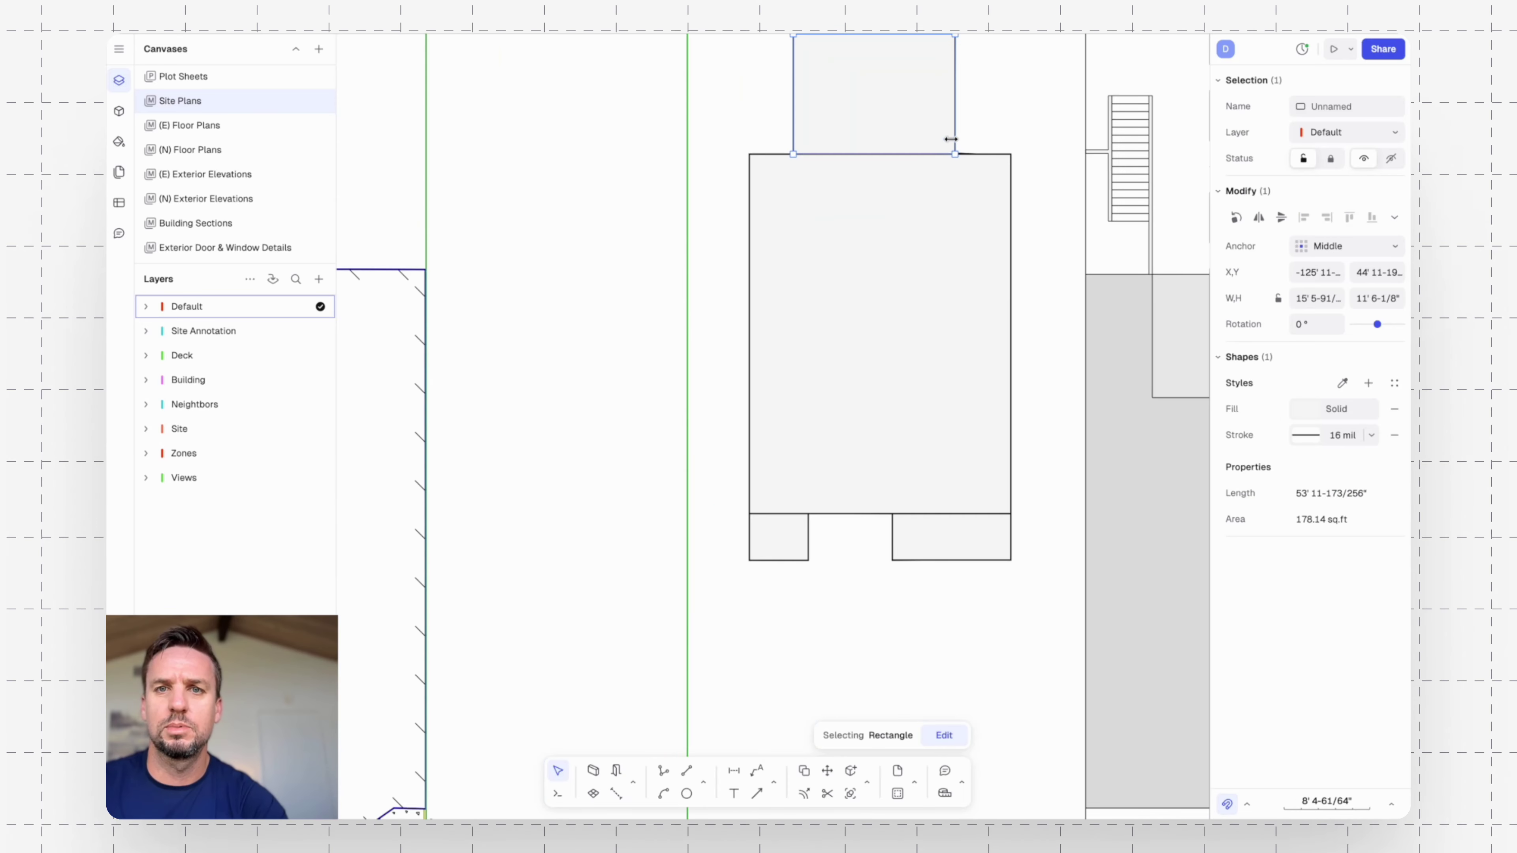
pyautogui.press('Escape')
pyautogui.scroll(-5, 848, 451)
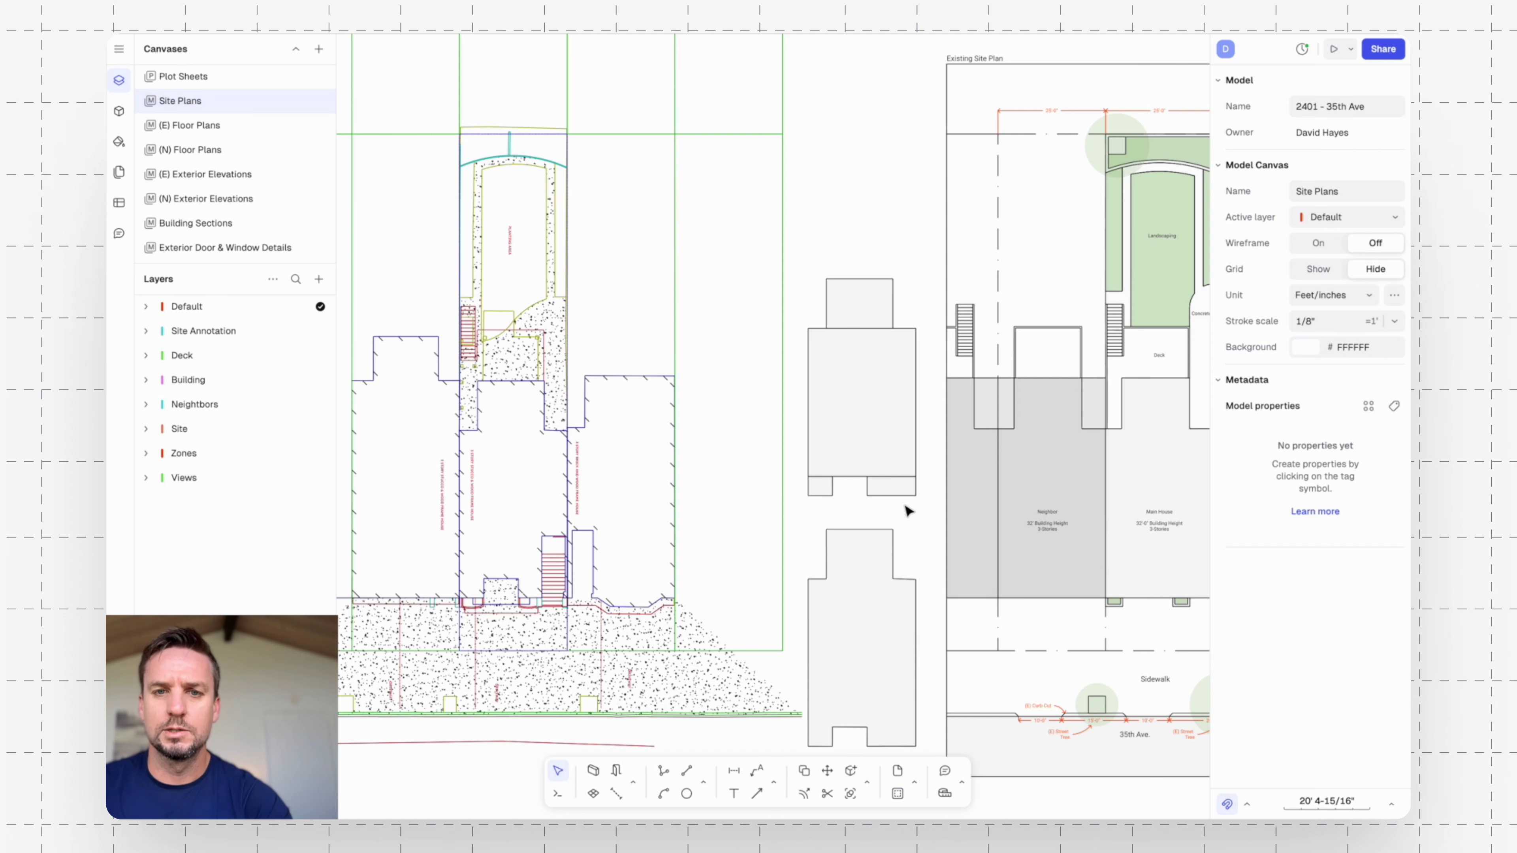
pyautogui.moveTo(797, 504); pyautogui.dragTo(930, 268)
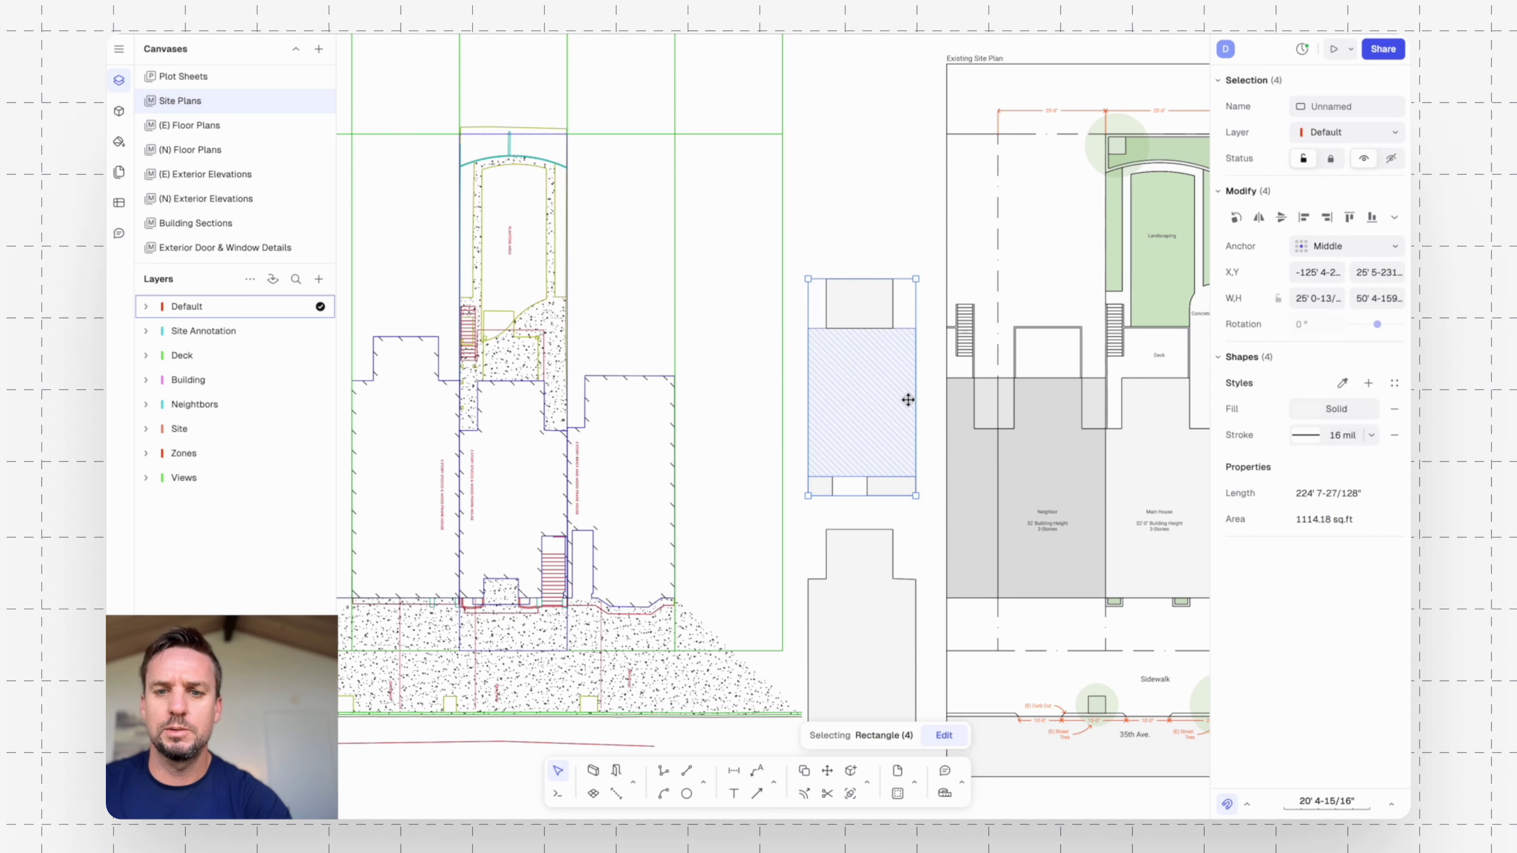
pyautogui.scroll(5, 870, 414)
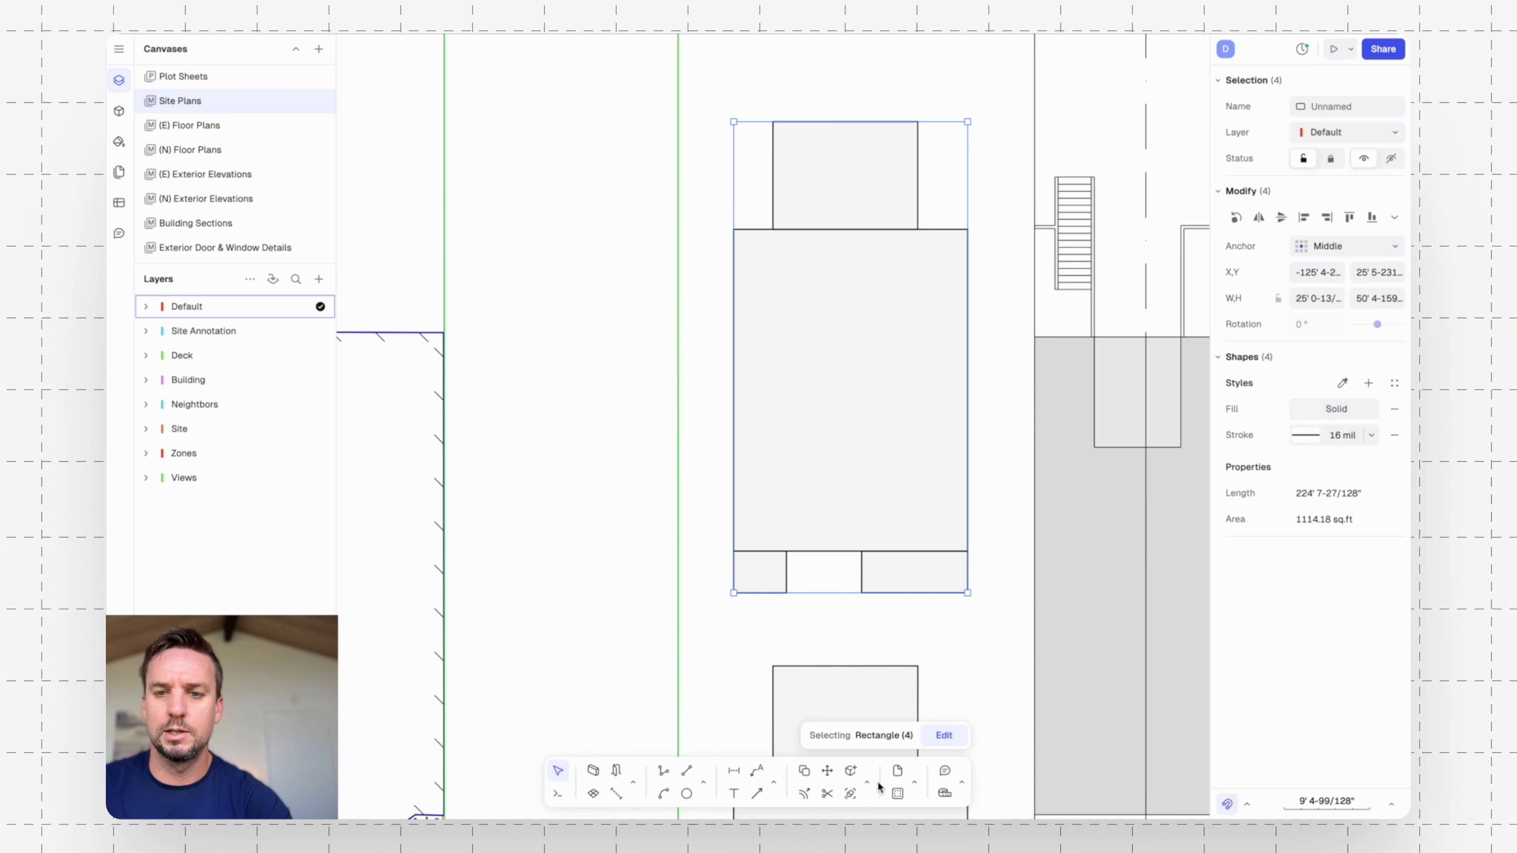
# Union the four selected rectangles into a single 1114.03 sq ft shape.
pyautogui.click(871, 783)
pyautogui.click(1032, 714)
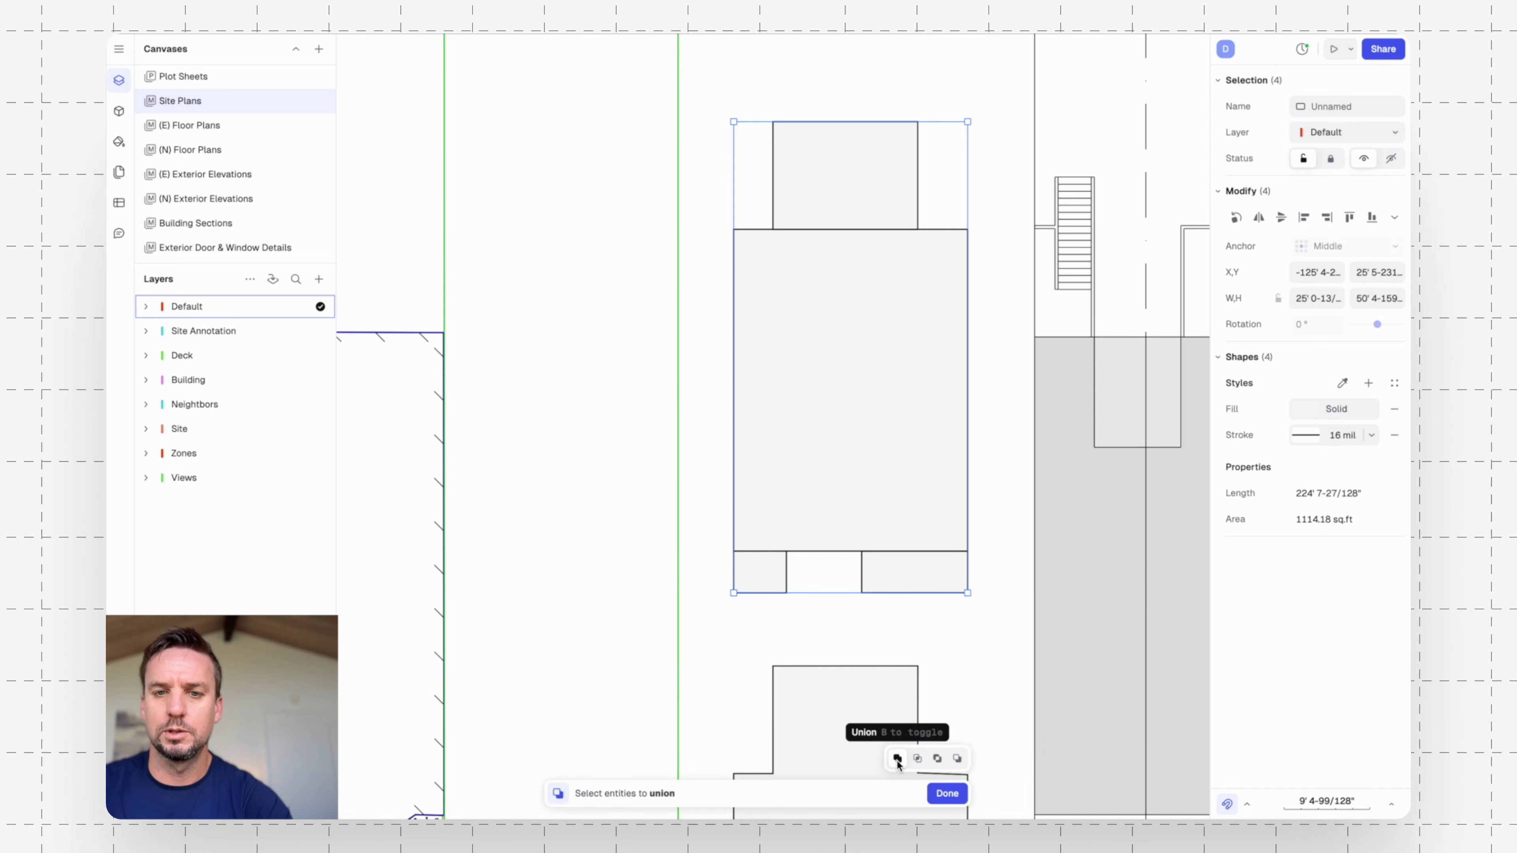
pyautogui.click(948, 794)
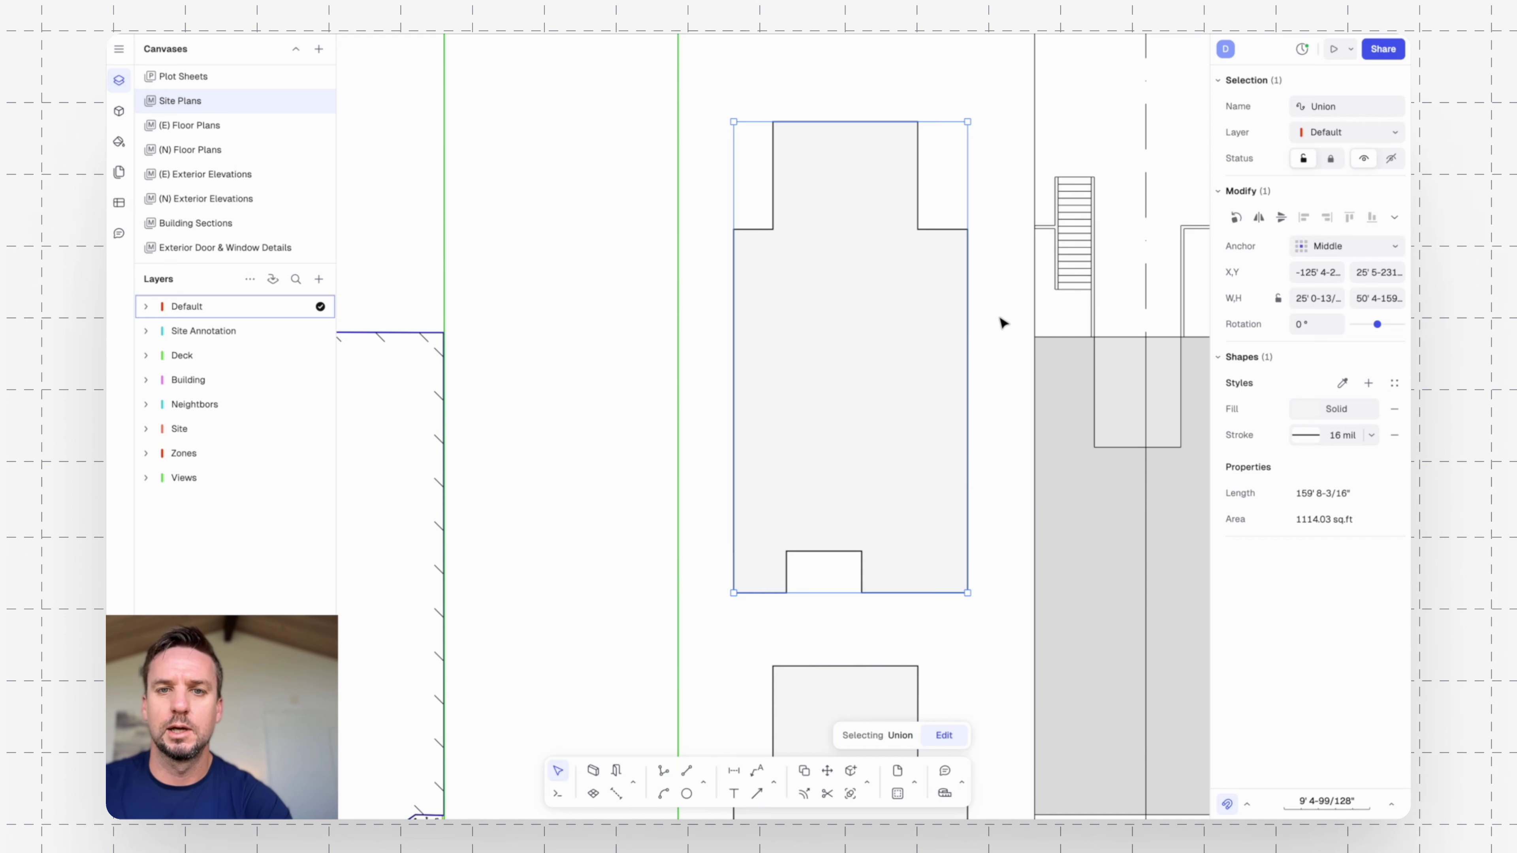
pyautogui.click(991, 389)
pyautogui.scroll(-5, 962, 299)
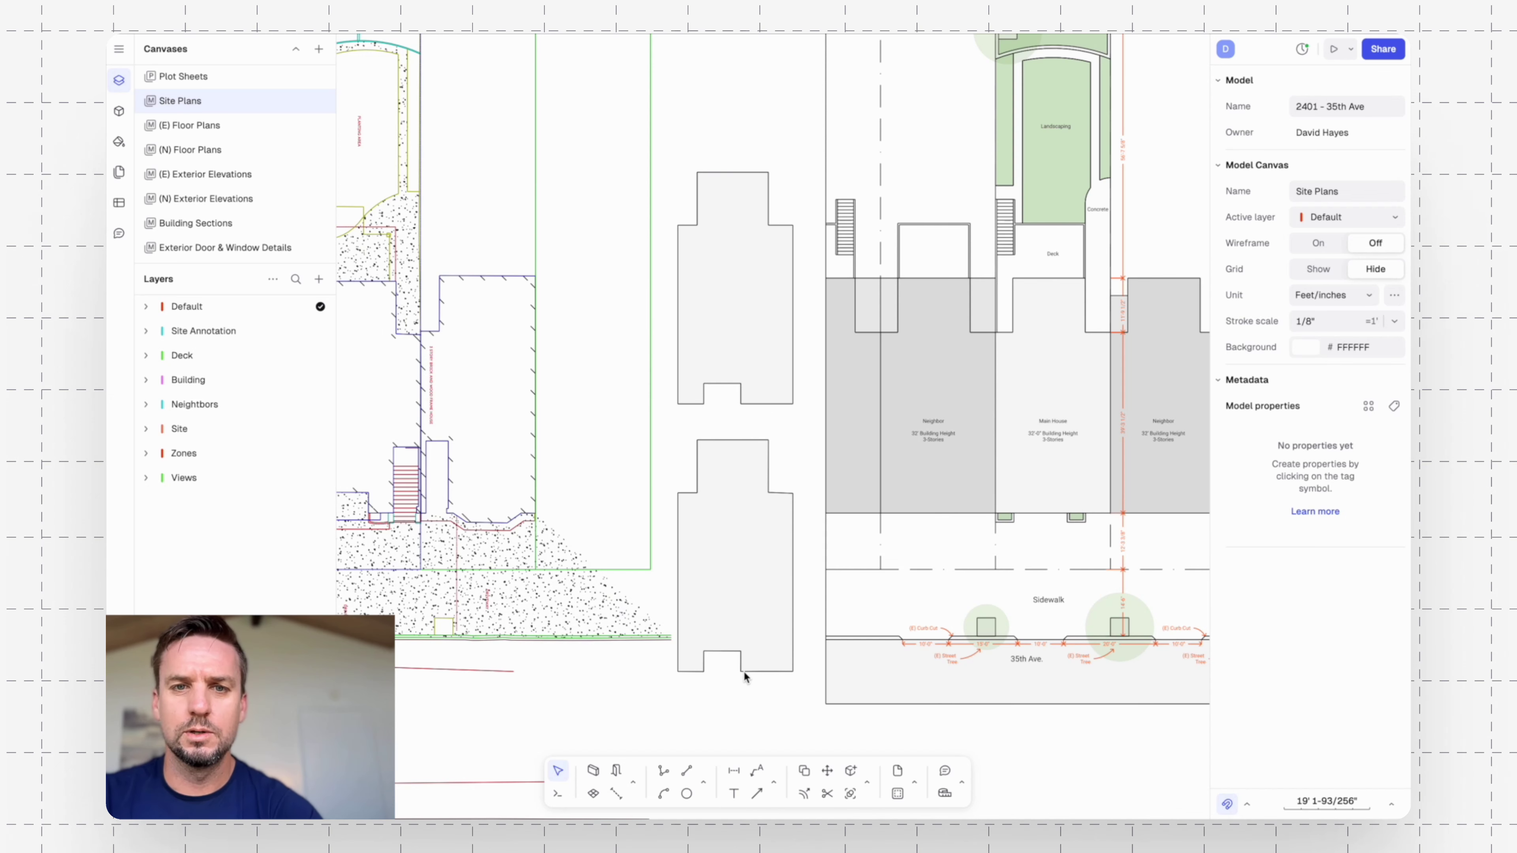
# Move the merged building shape to the right of the site plans.
pyautogui.scroll(-10, 775, 309)
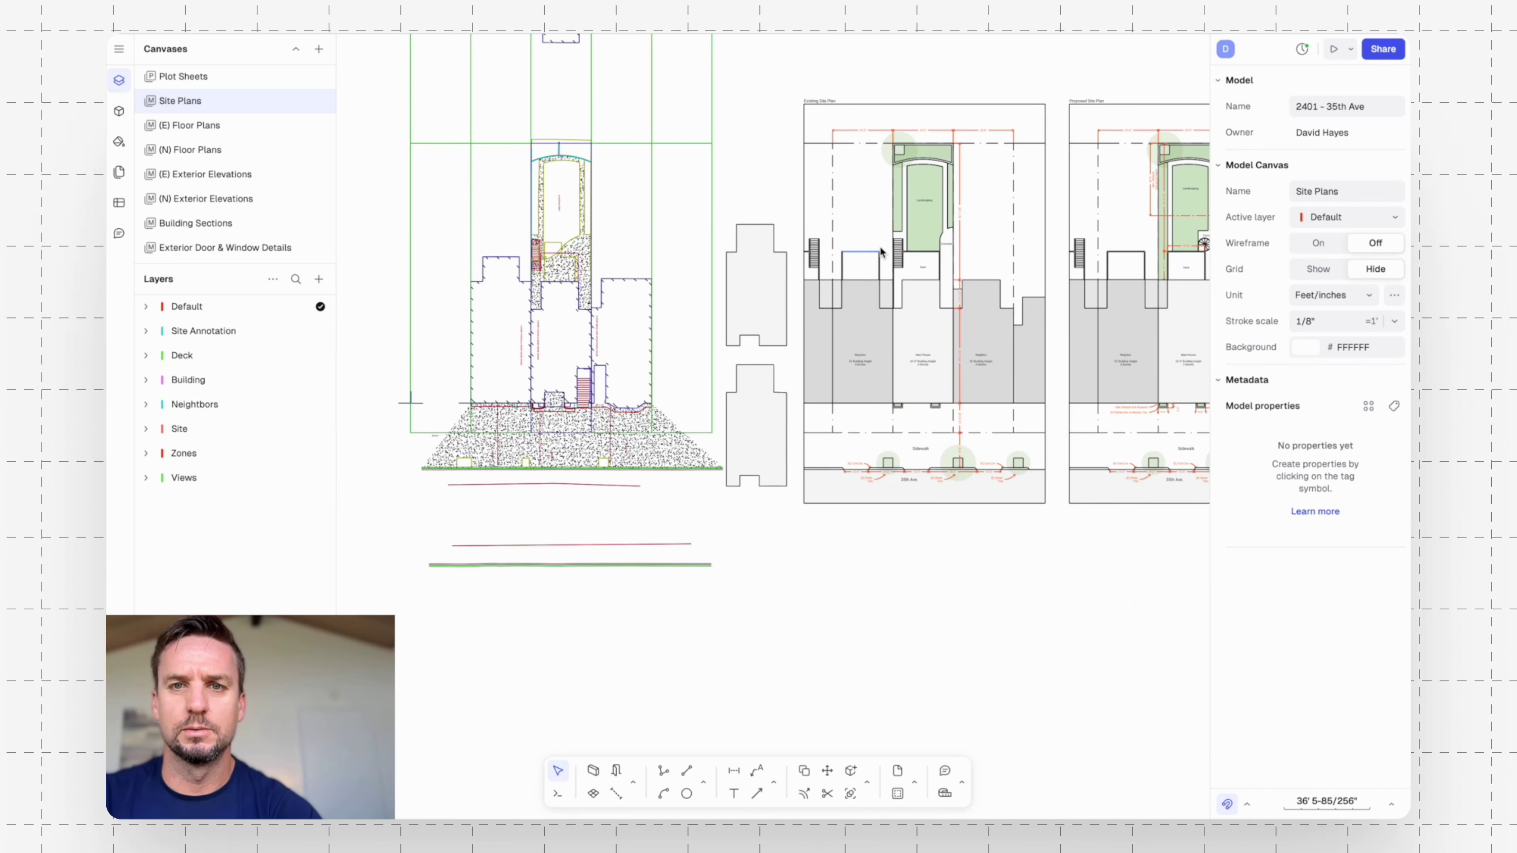
pyautogui.moveTo(652, 344); pyautogui.dragTo(664, 342, button='middle')
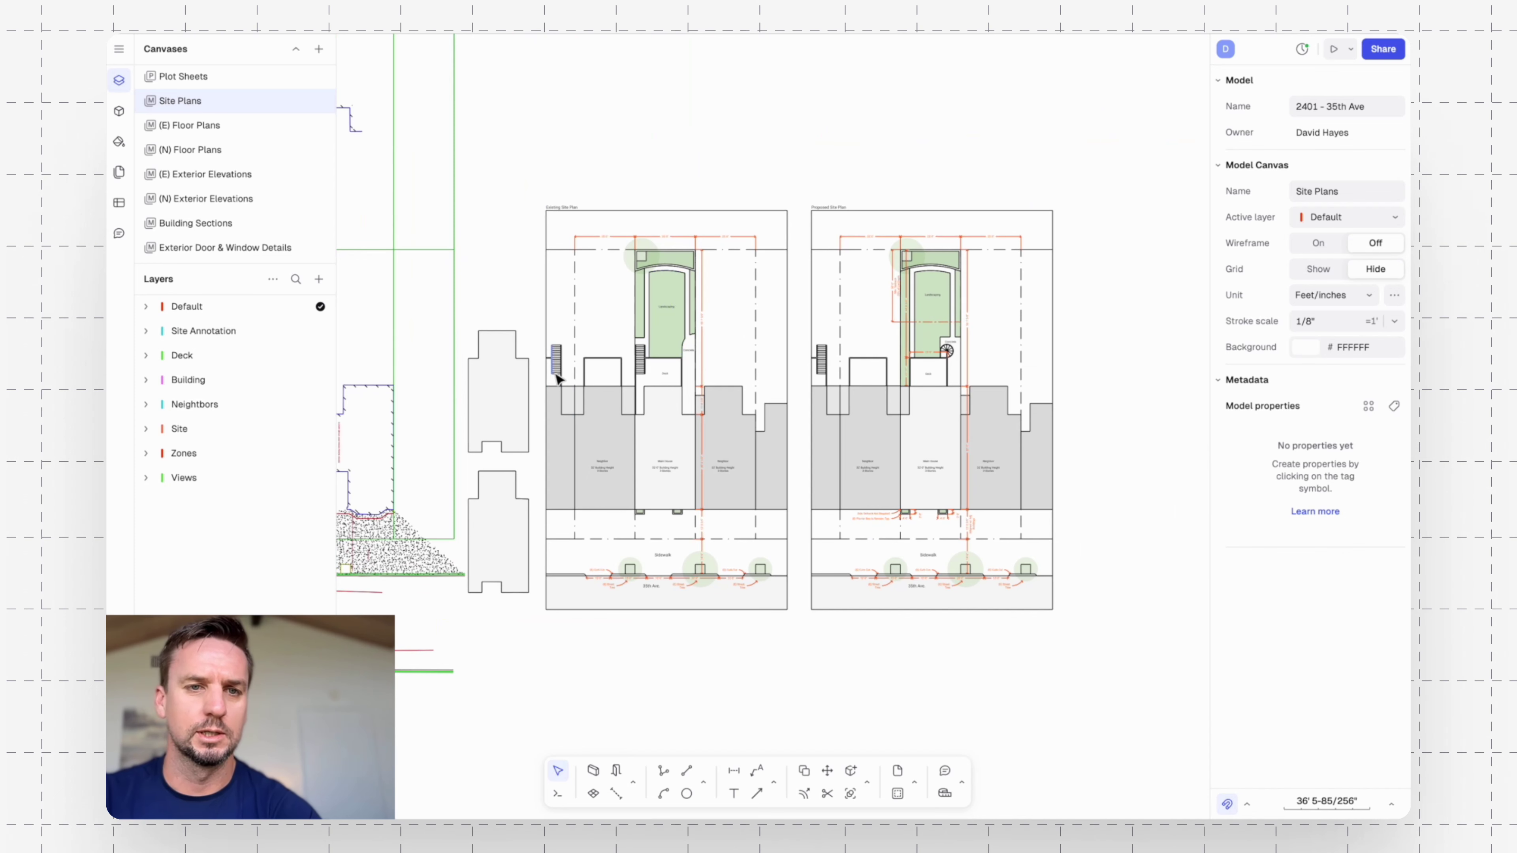
pyautogui.click(511, 407)
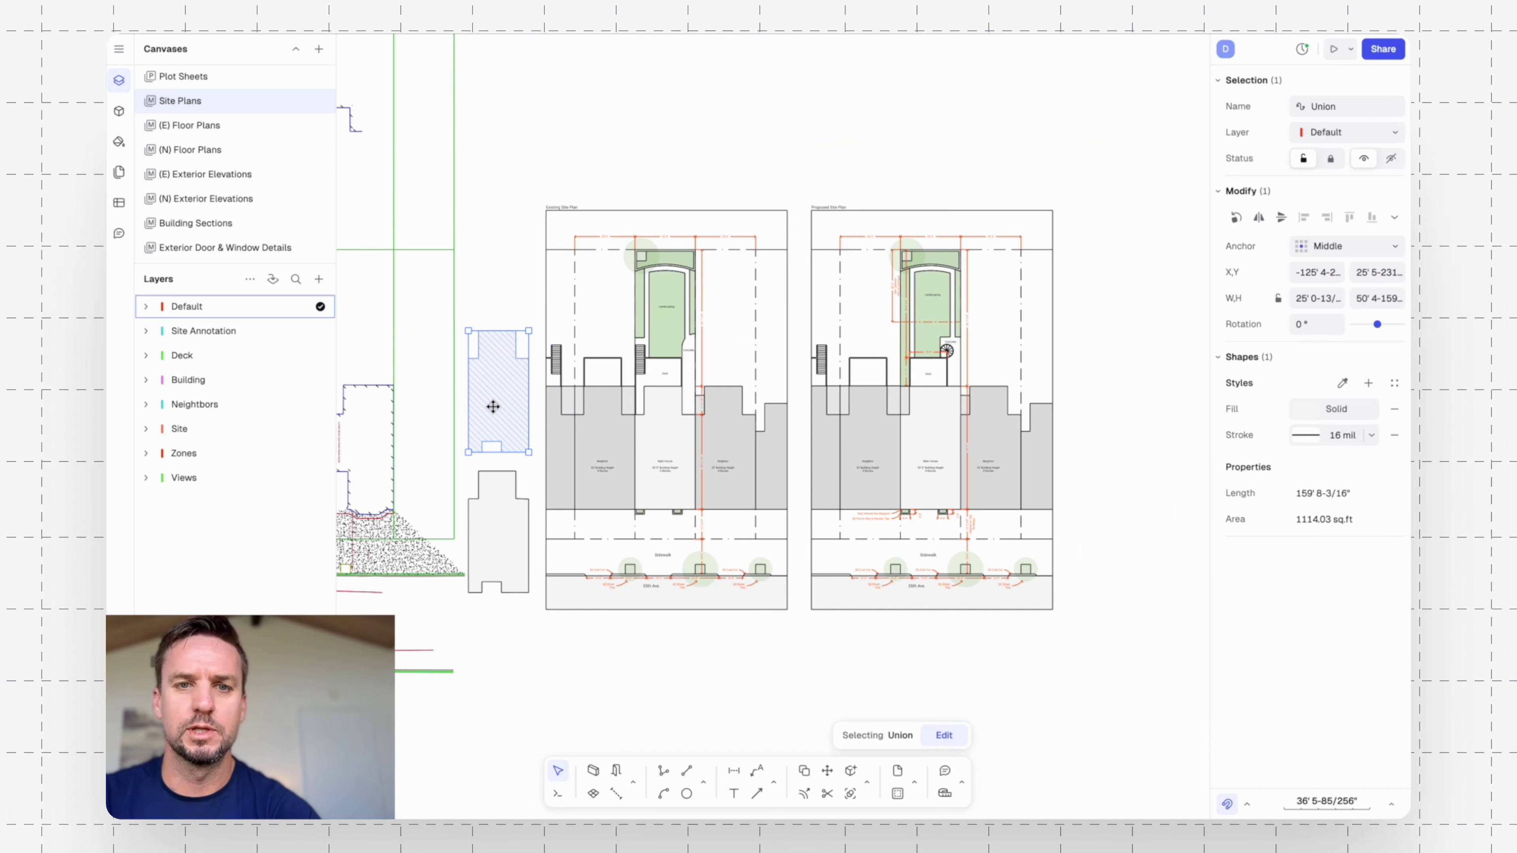
pyautogui.moveTo(493, 406); pyautogui.dragTo(1142, 463)
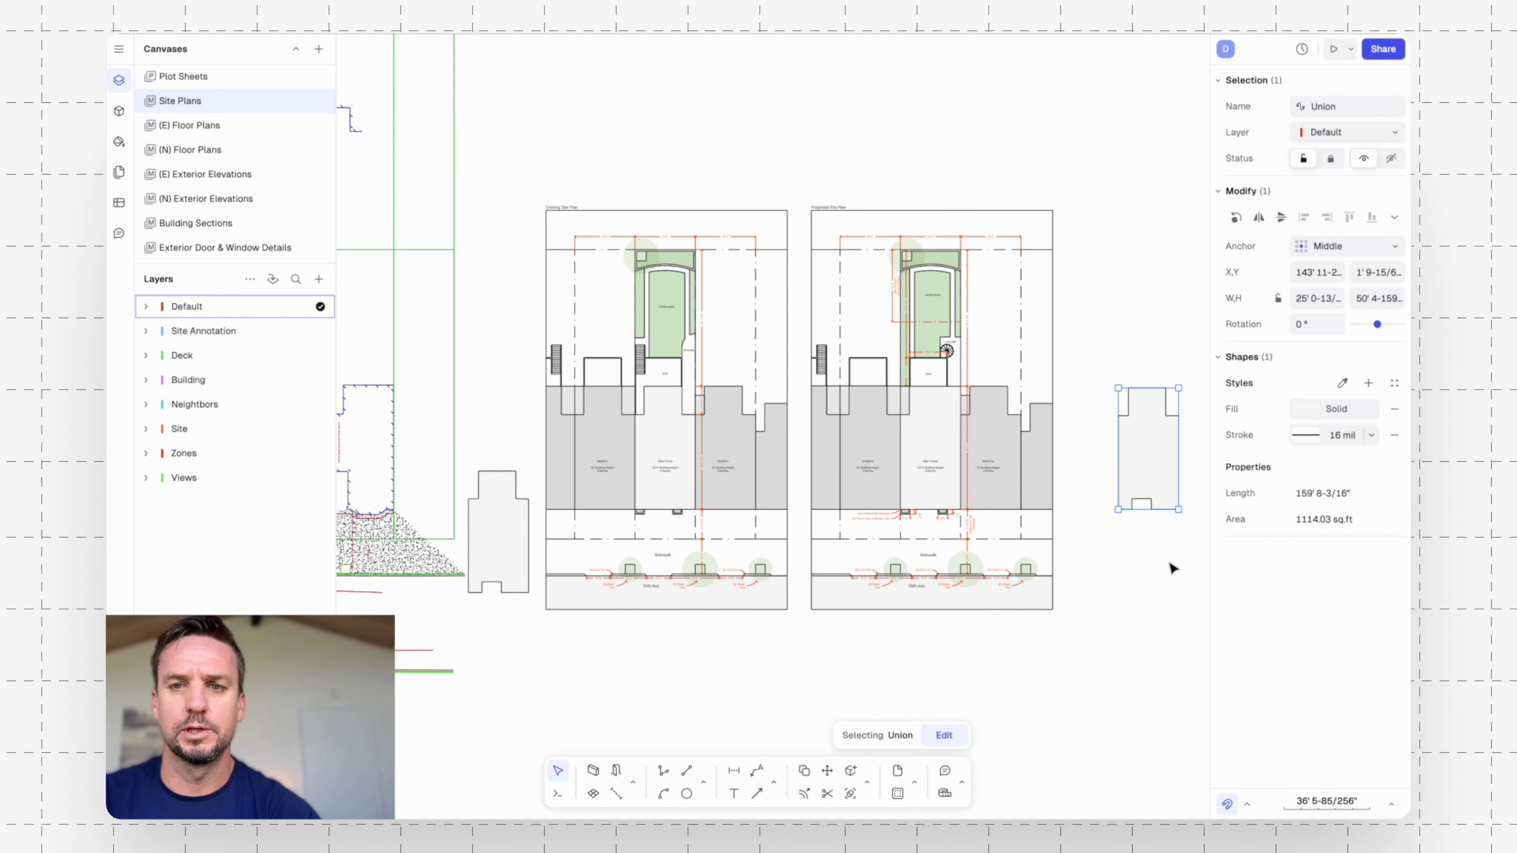
# Delete the left building shape and the right Union shape together.
pyautogui.click(484, 526)
pyautogui.keyDown('shift'); pyautogui.click(1134, 469); pyautogui.keyUp('shift')
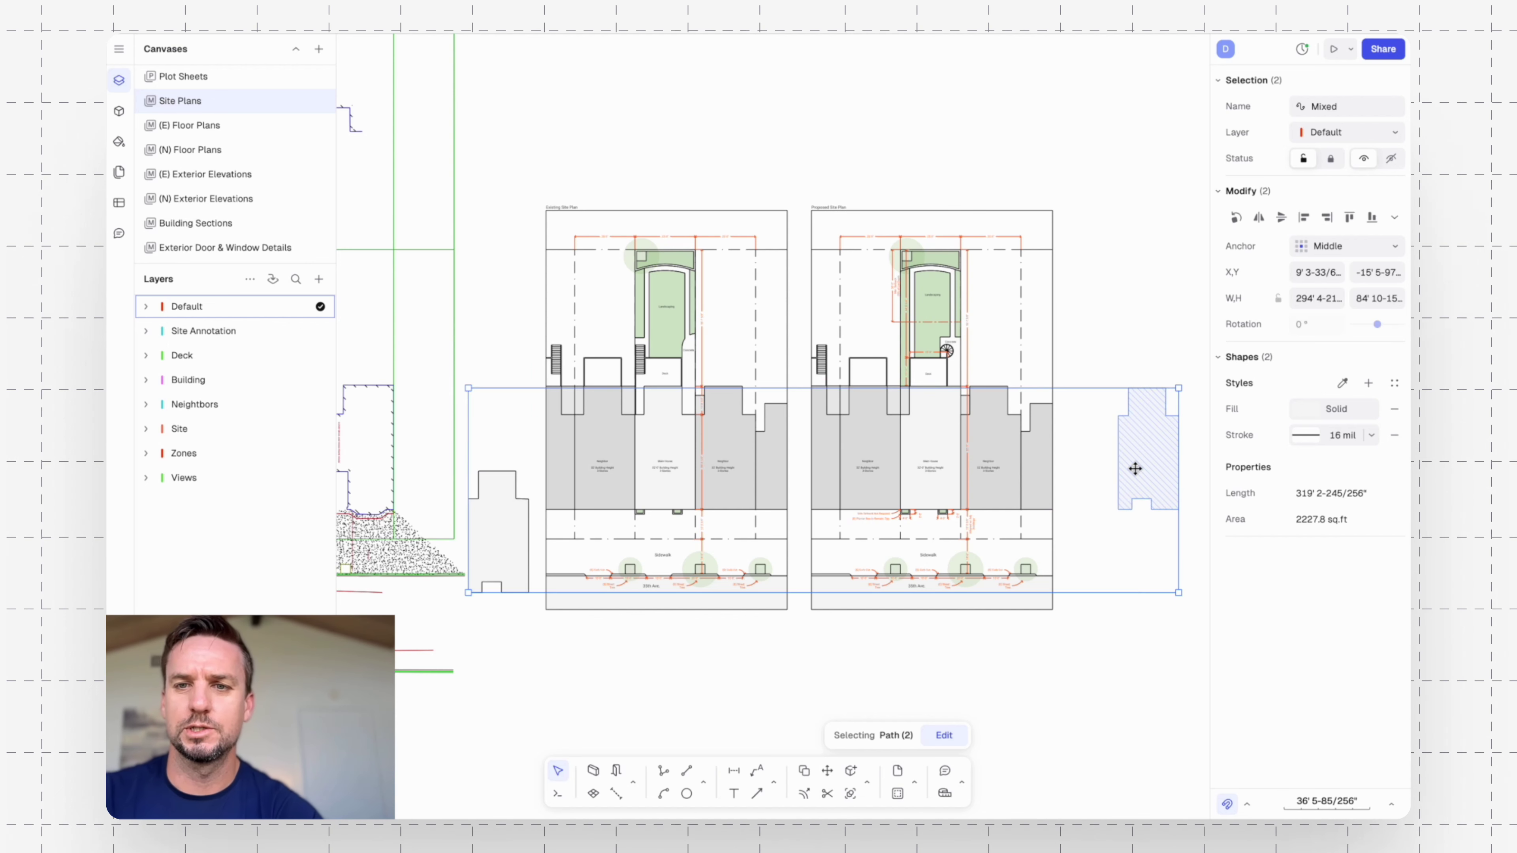
pyautogui.press('Delete')
pyautogui.scroll(4, 937, 451)
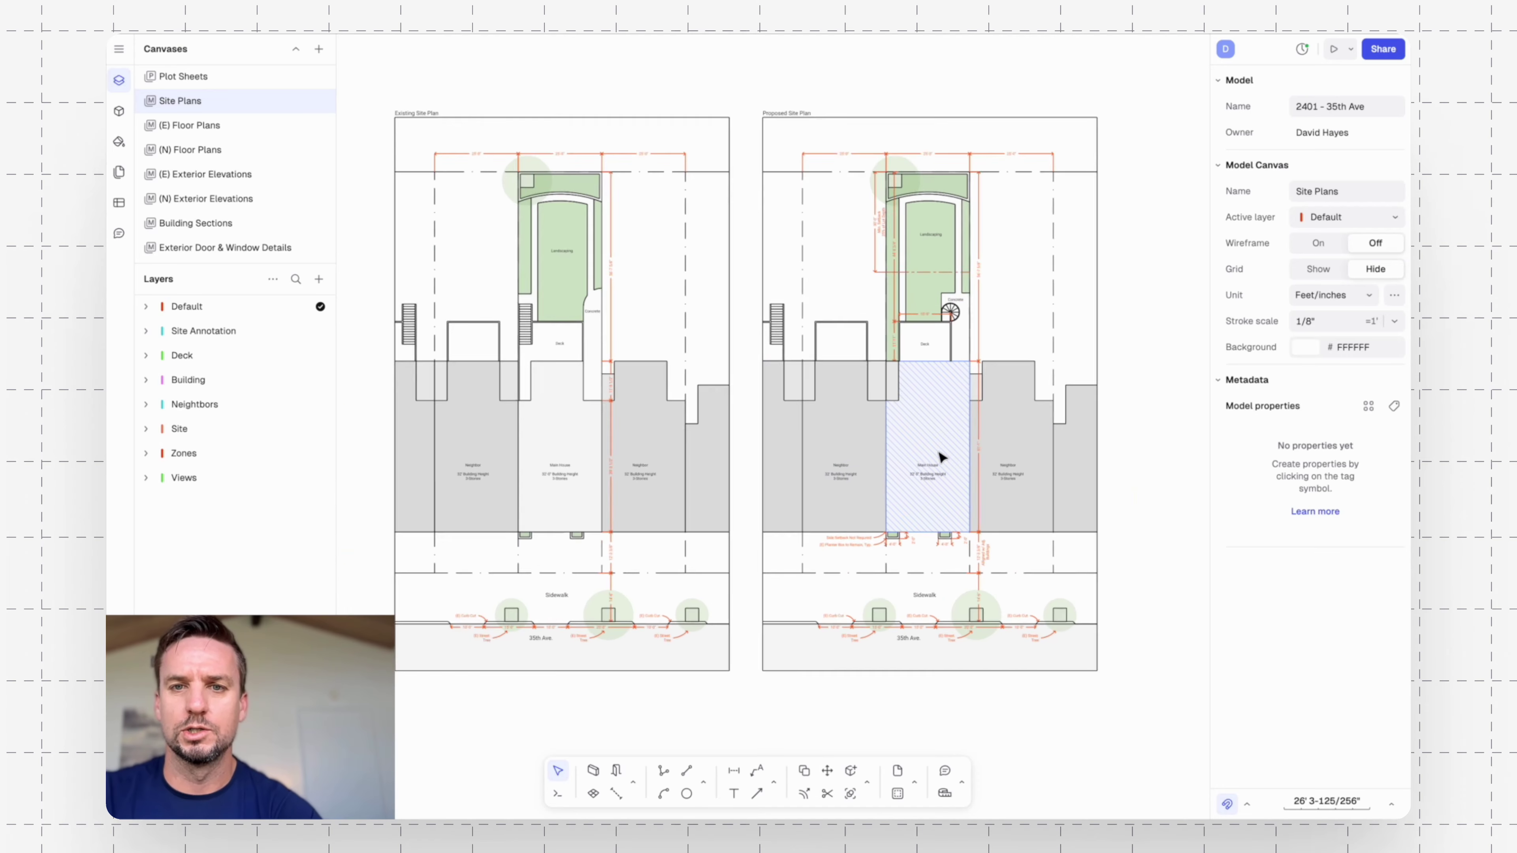
pyautogui.moveTo(1086, 524); pyautogui.dragTo(1070, 520, button='middle')
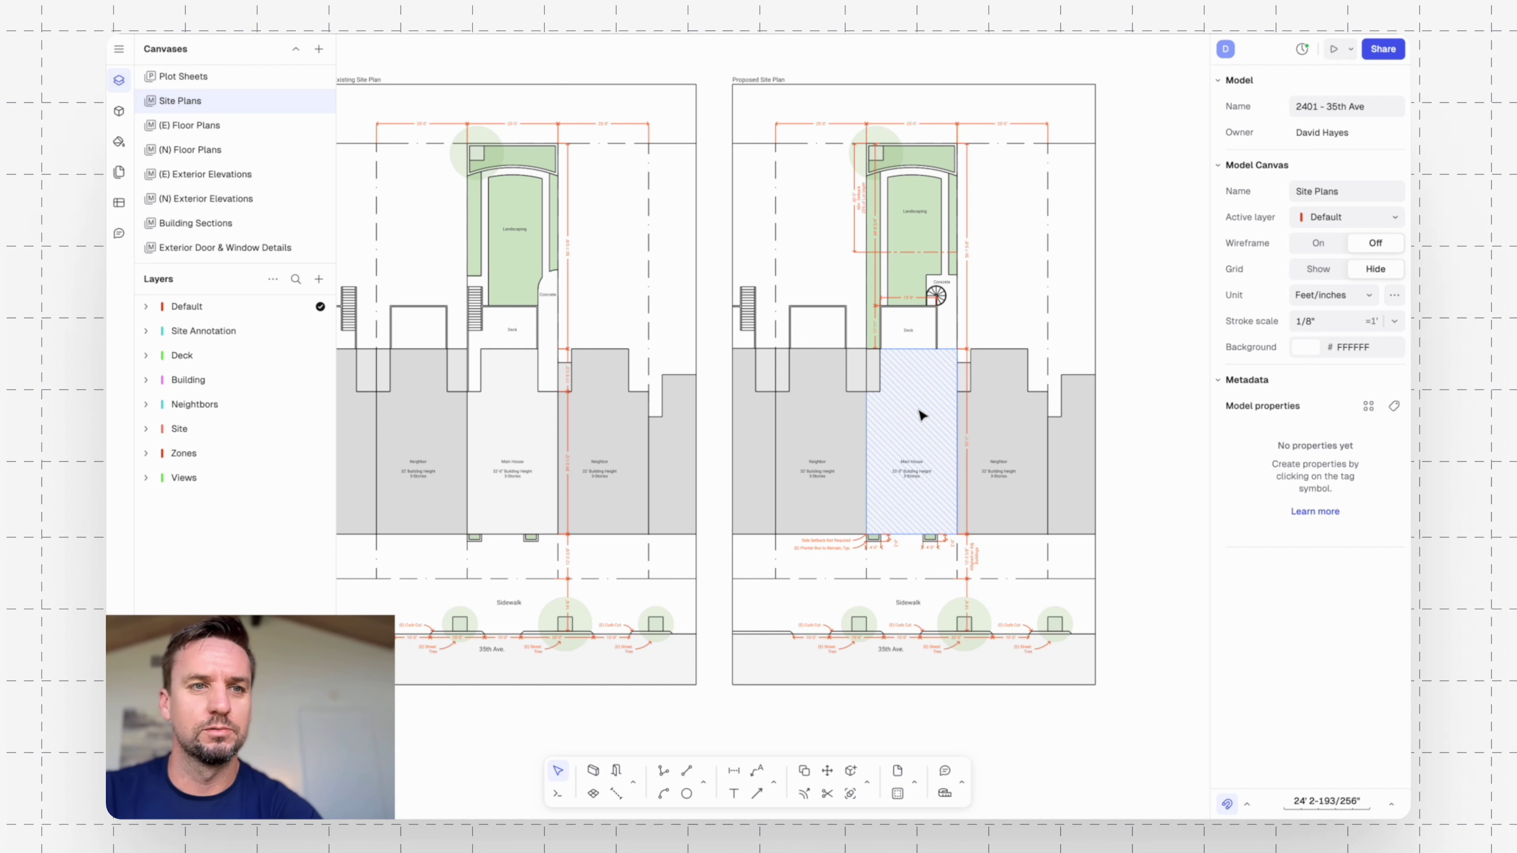
# On the (N) Floor Plans canvas, draw a view rectangle showing the Site Plans canvas.
pyautogui.click(210, 150)
pyautogui.hscroll(3, 896, 287)
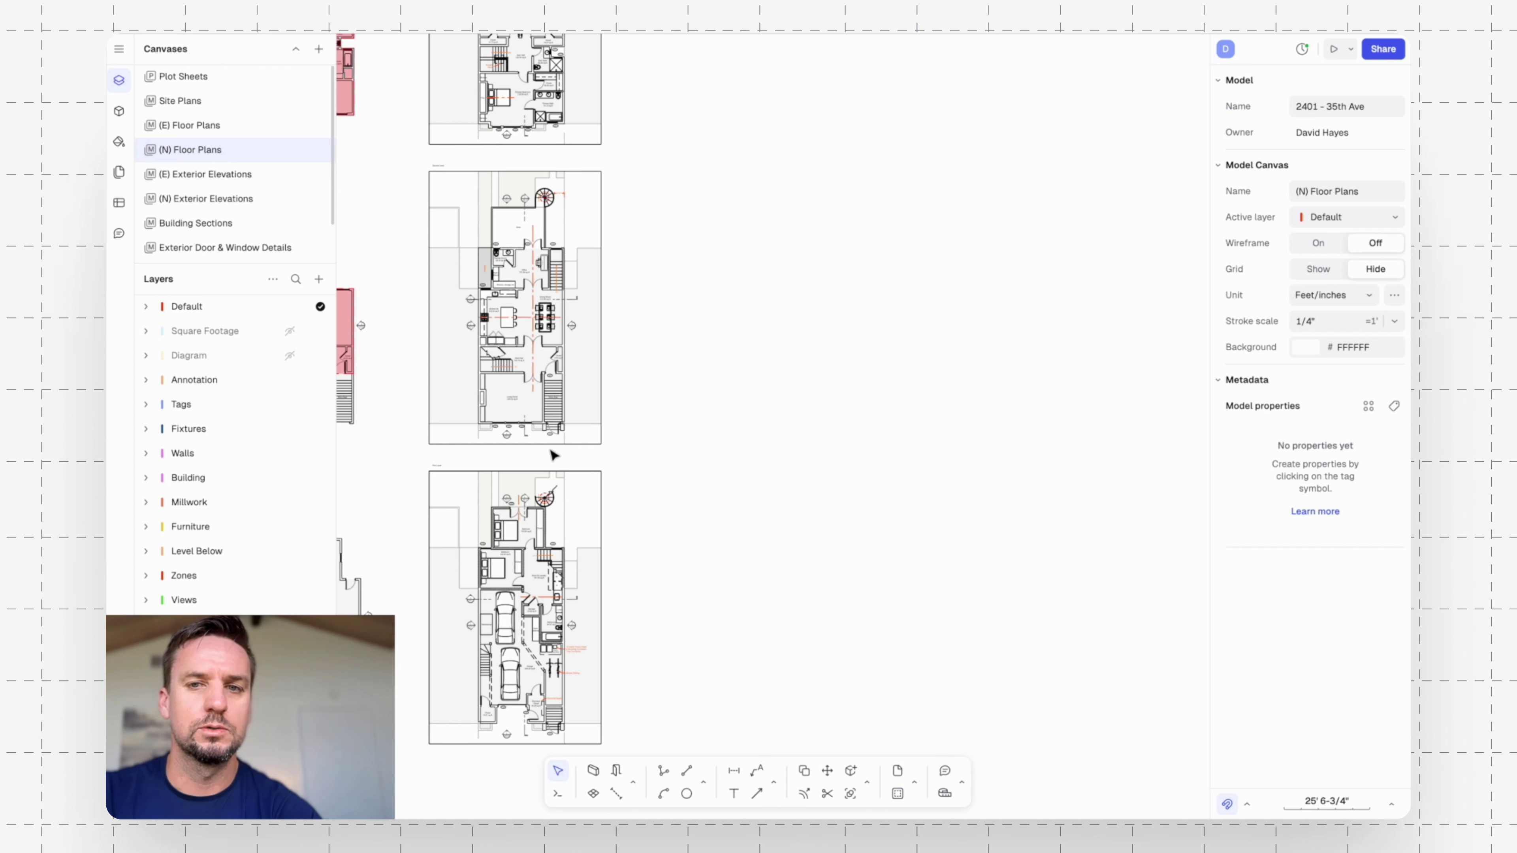
pyautogui.click(898, 793)
pyautogui.click(737, 706)
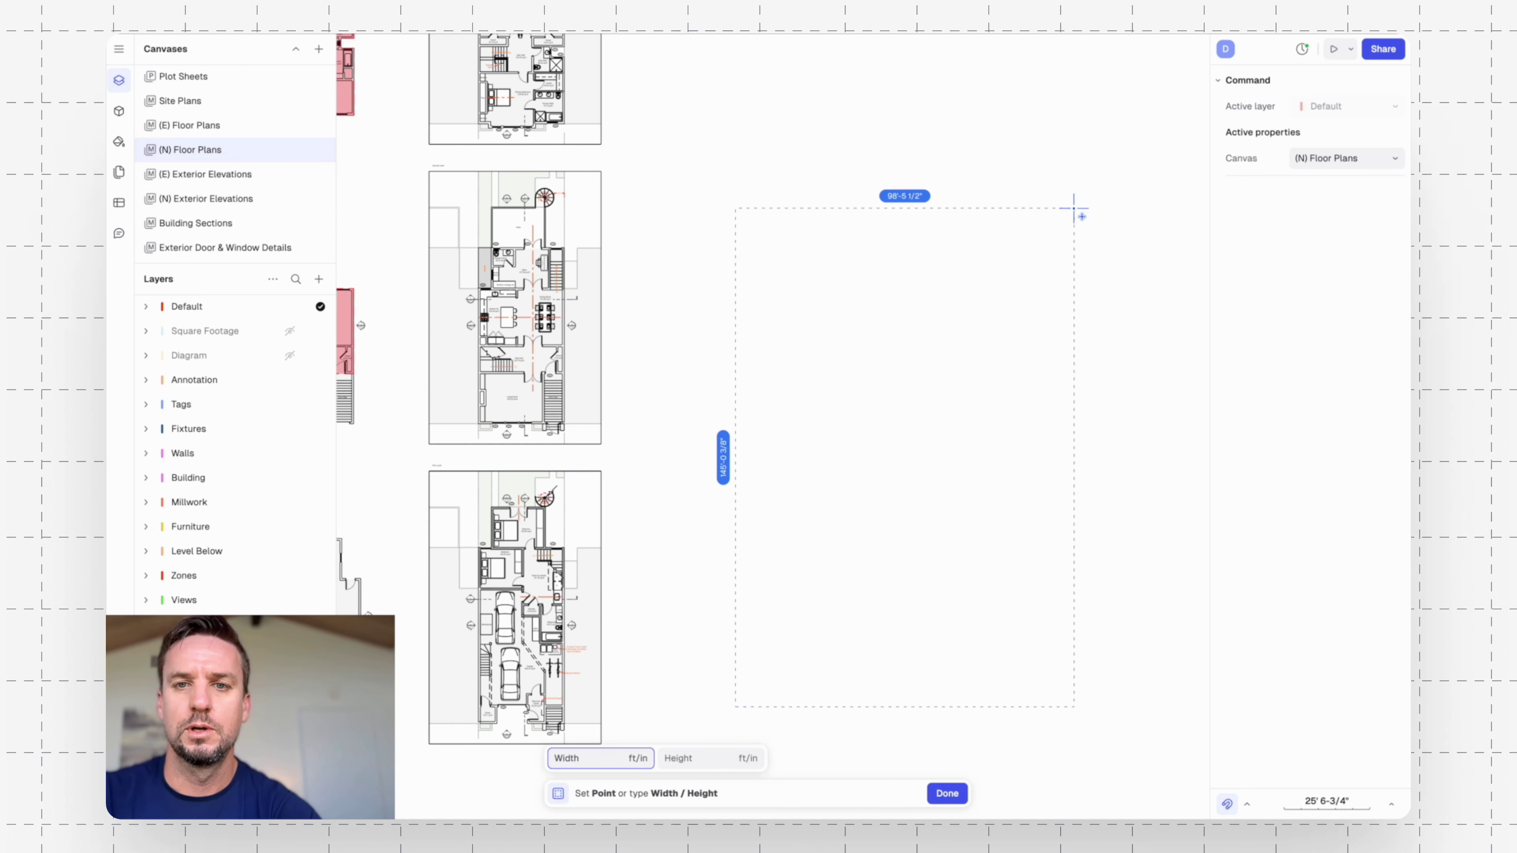
pyautogui.click(1082, 168)
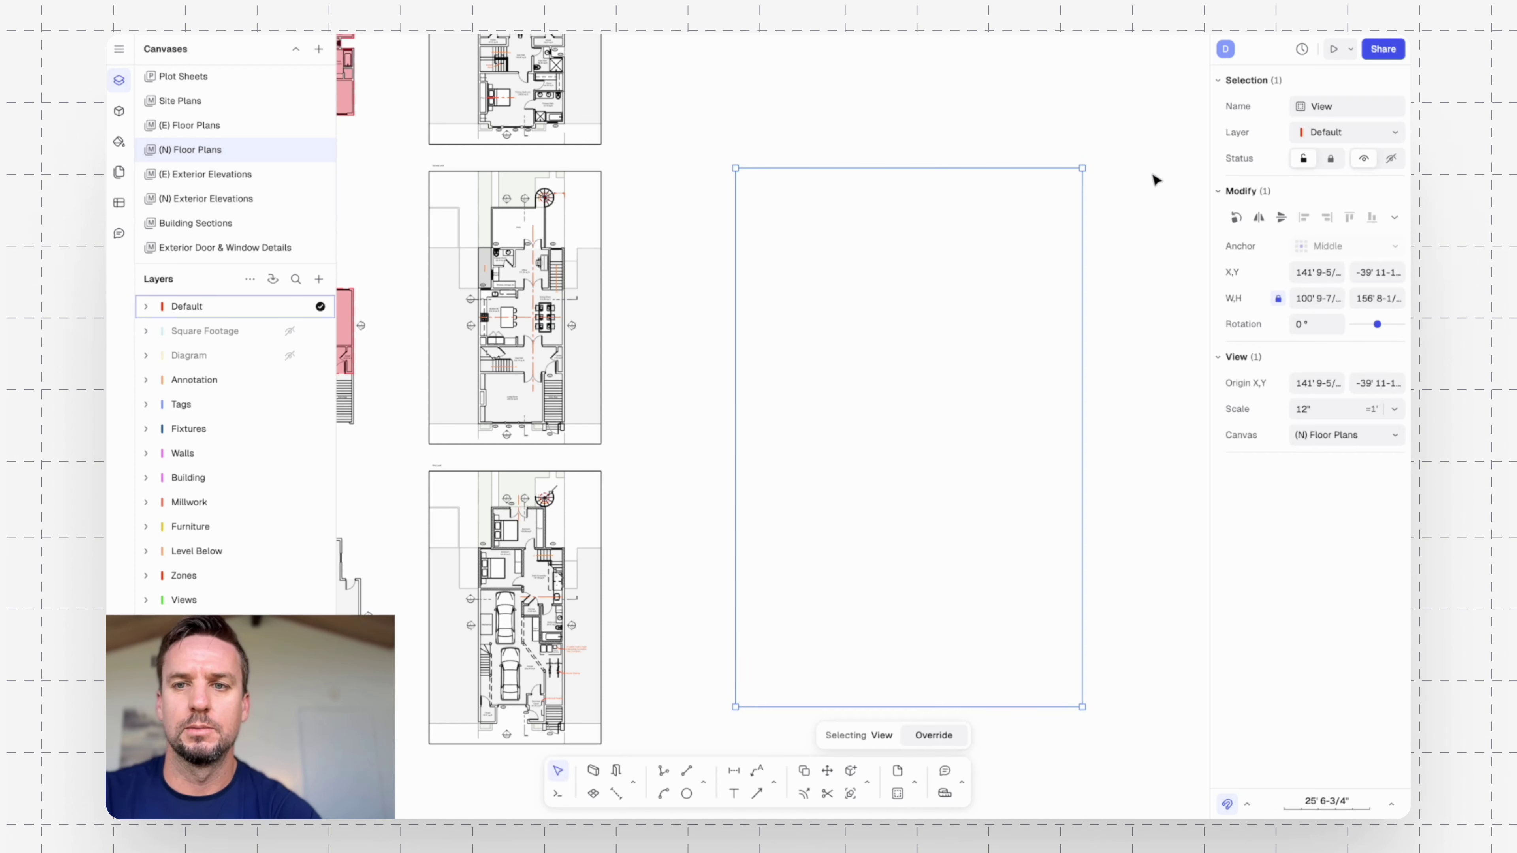
pyautogui.click(1383, 441)
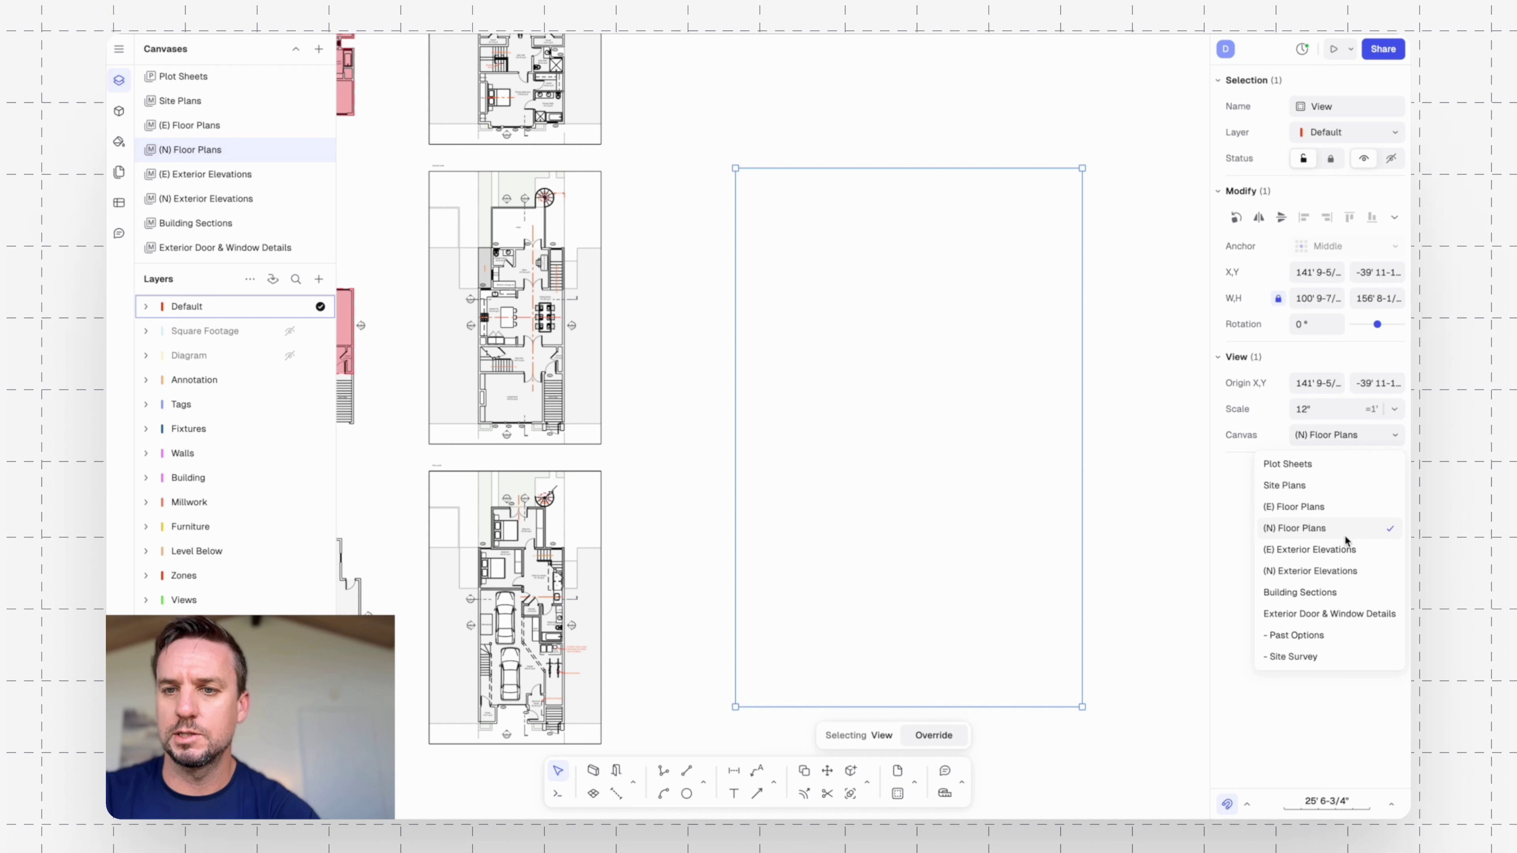
pyautogui.click(1314, 486)
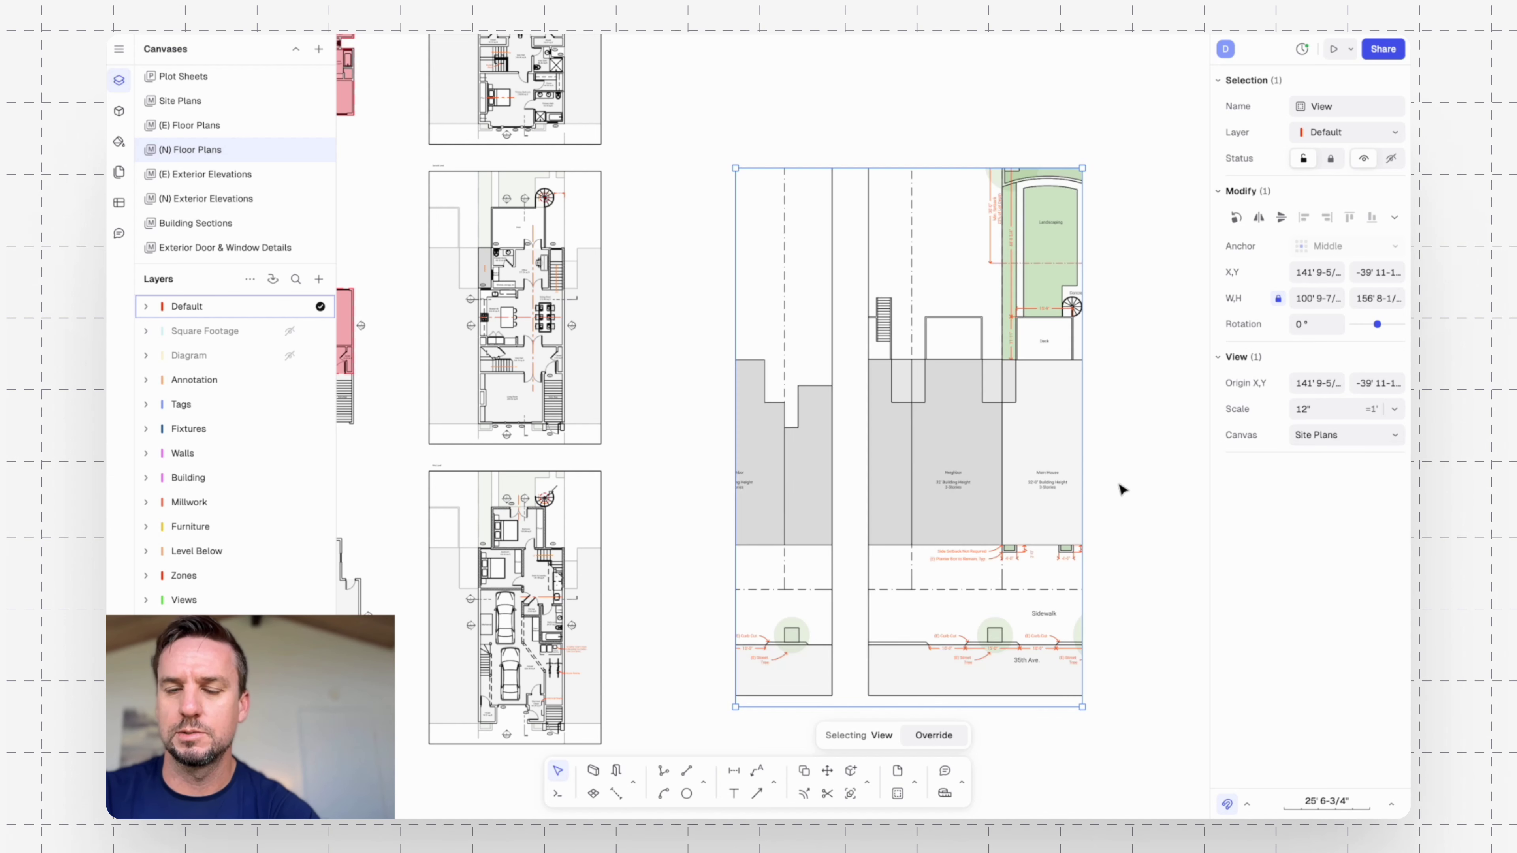
# Crop the view's edges to the main house, both neighbours and 35th Ave.
pyautogui.moveTo(1161, 474); pyautogui.dragTo(904, 440, button='middle')
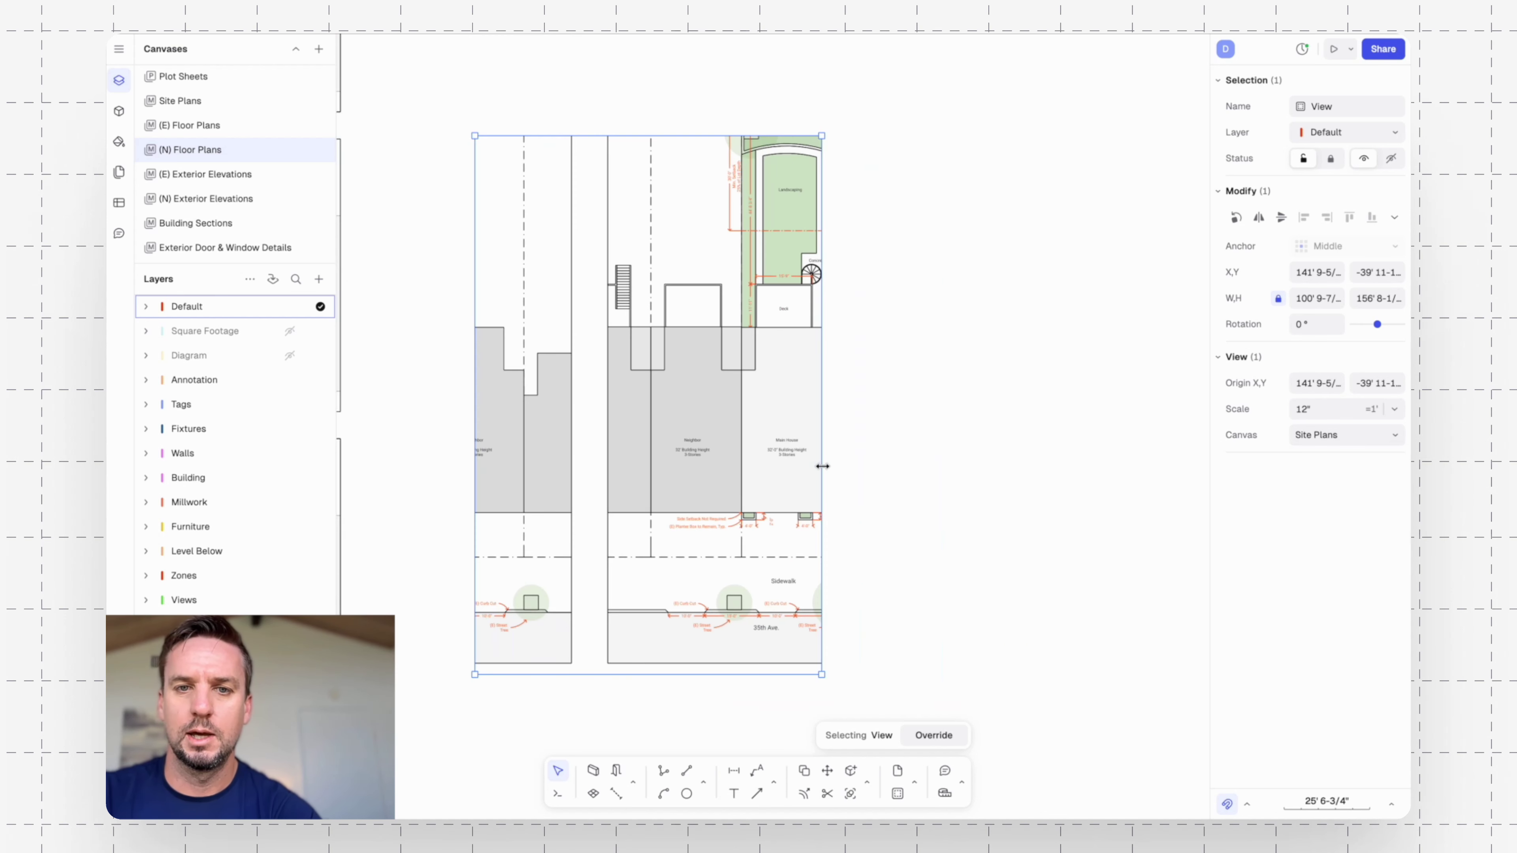
pyautogui.moveTo(822, 467); pyautogui.dragTo(930, 464)
pyautogui.moveTo(476, 522); pyautogui.dragTo(646, 521)
pyautogui.moveTo(905, 675); pyautogui.dragTo(905, 650)
pyautogui.moveTo(894, 135); pyautogui.dragTo(889, 208)
pyautogui.click(1137, 425)
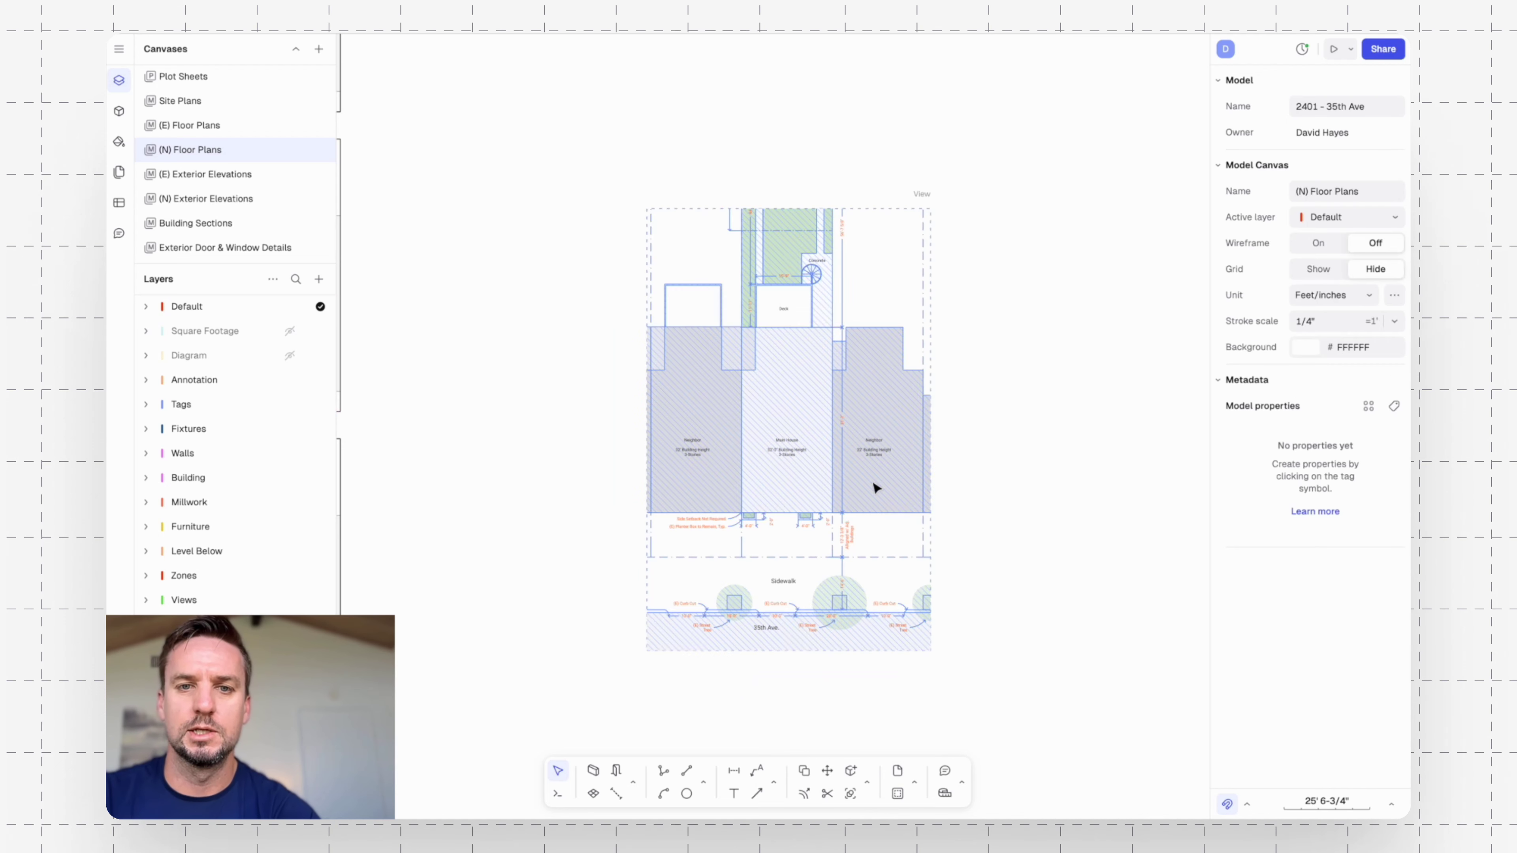
pyautogui.click(853, 485)
pyautogui.click(981, 484)
pyautogui.scroll(5, 761, 505)
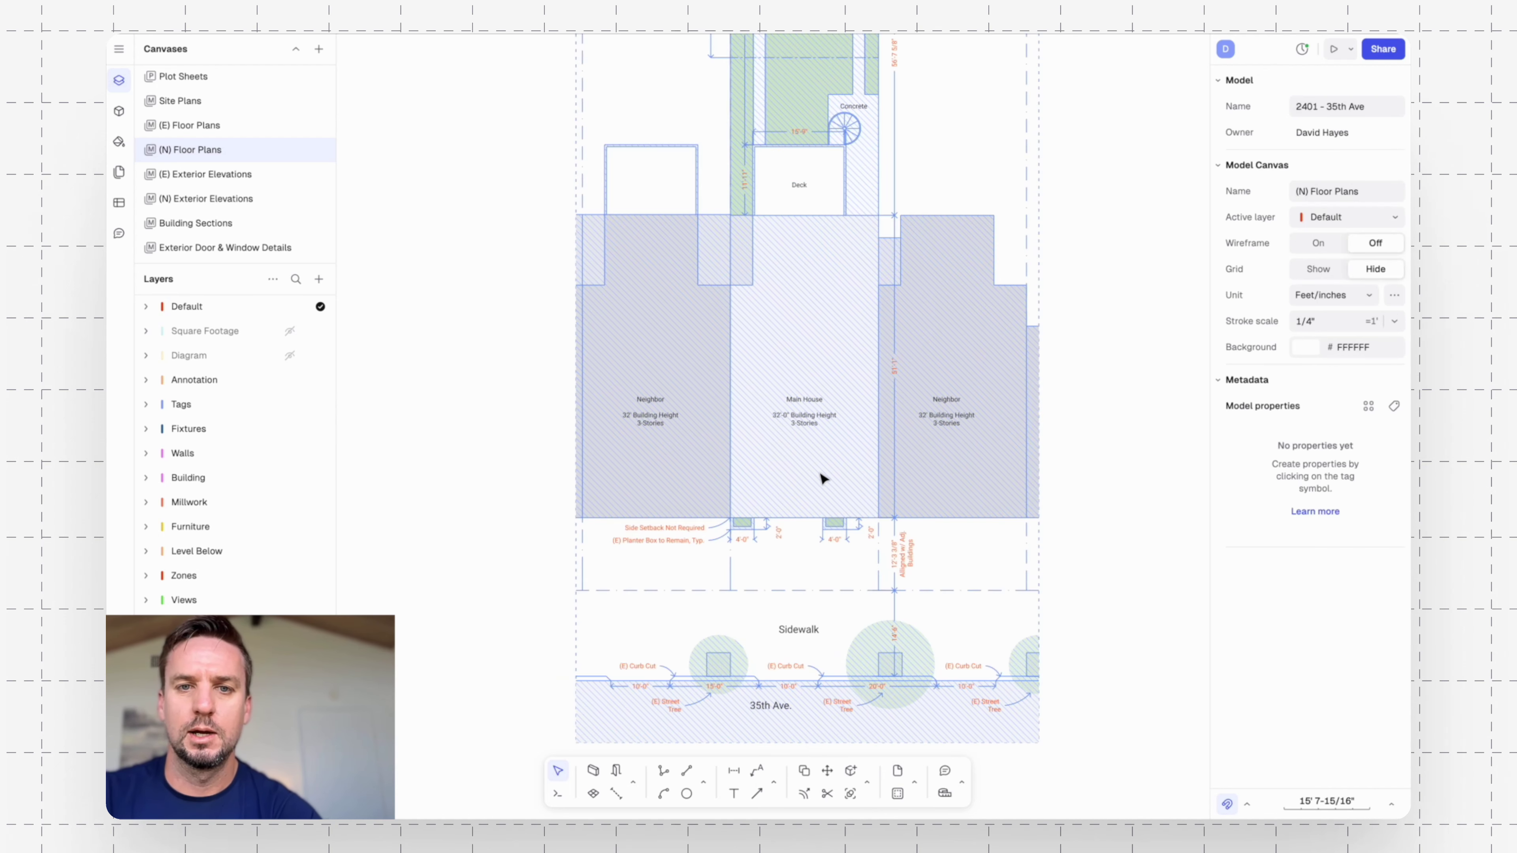
# Hide the Site Annotation layer inside the site-plan view, removing red dimensions and labels.
pyautogui.doubleClick(819, 427)
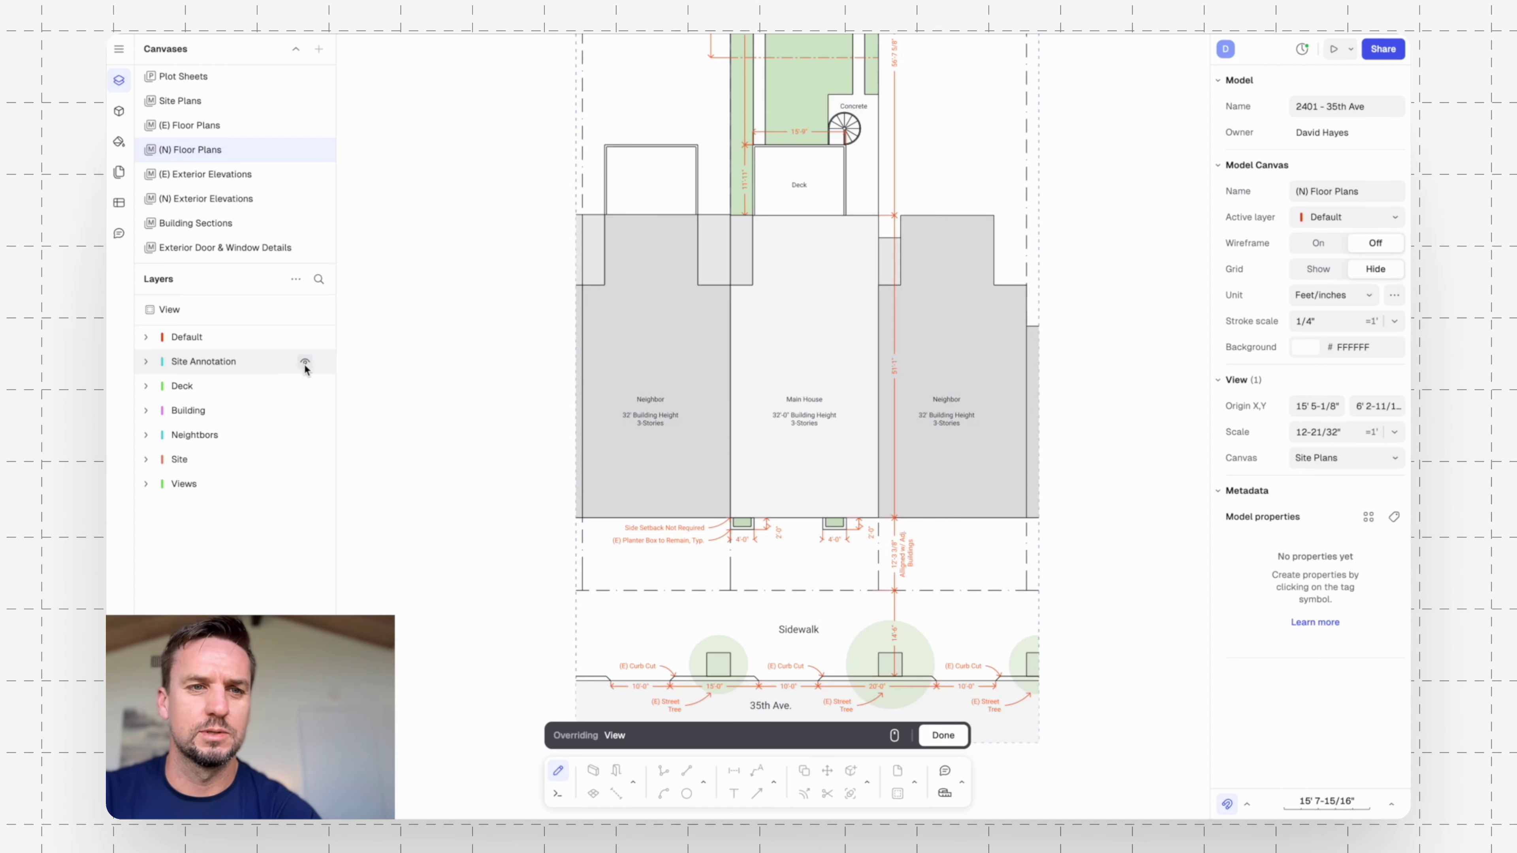
pyautogui.click(304, 363)
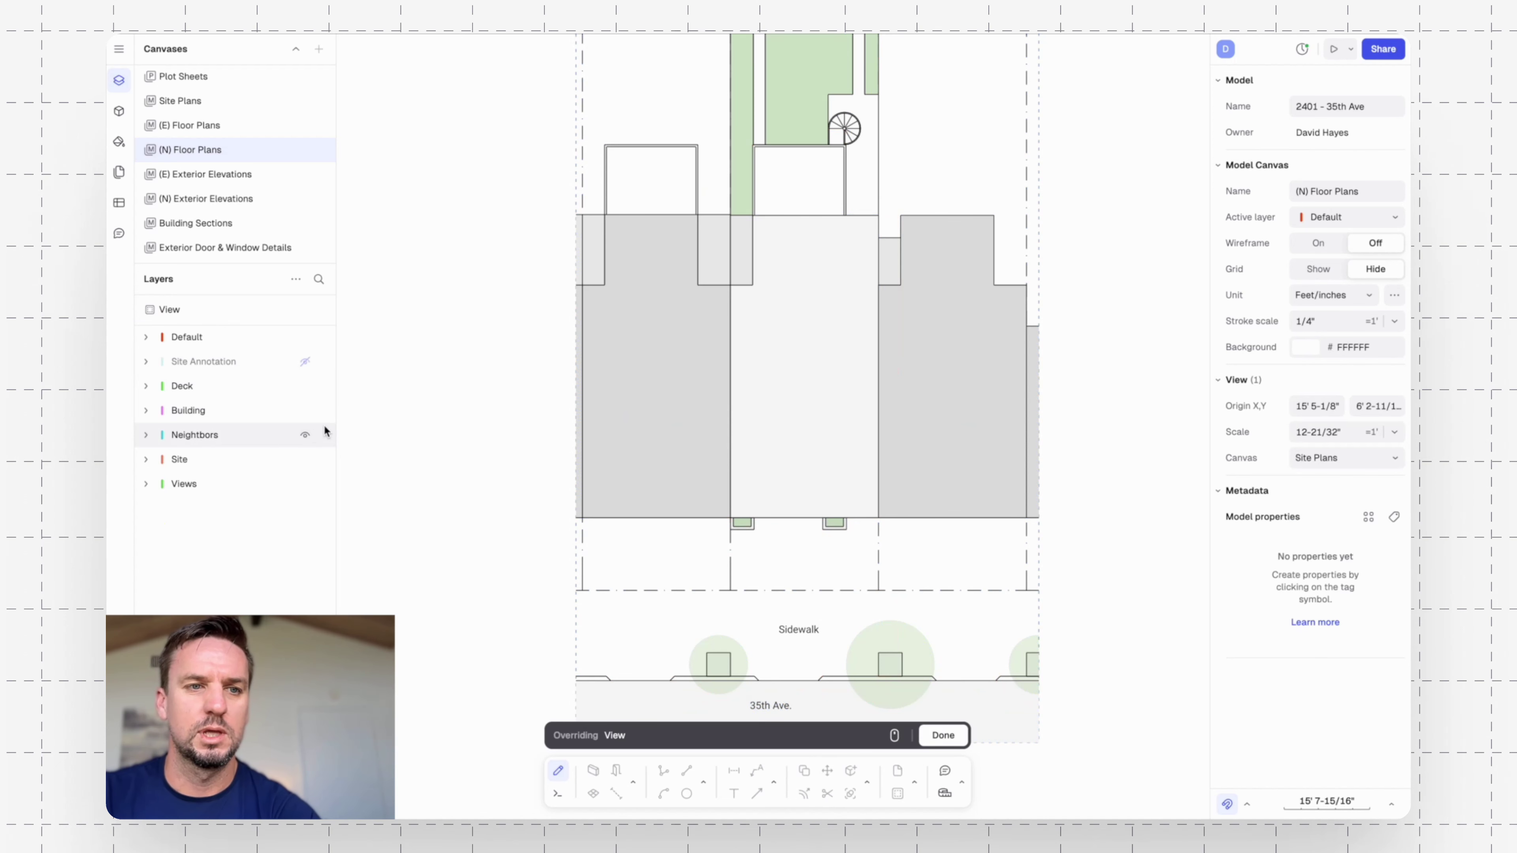
pyautogui.press('Escape')
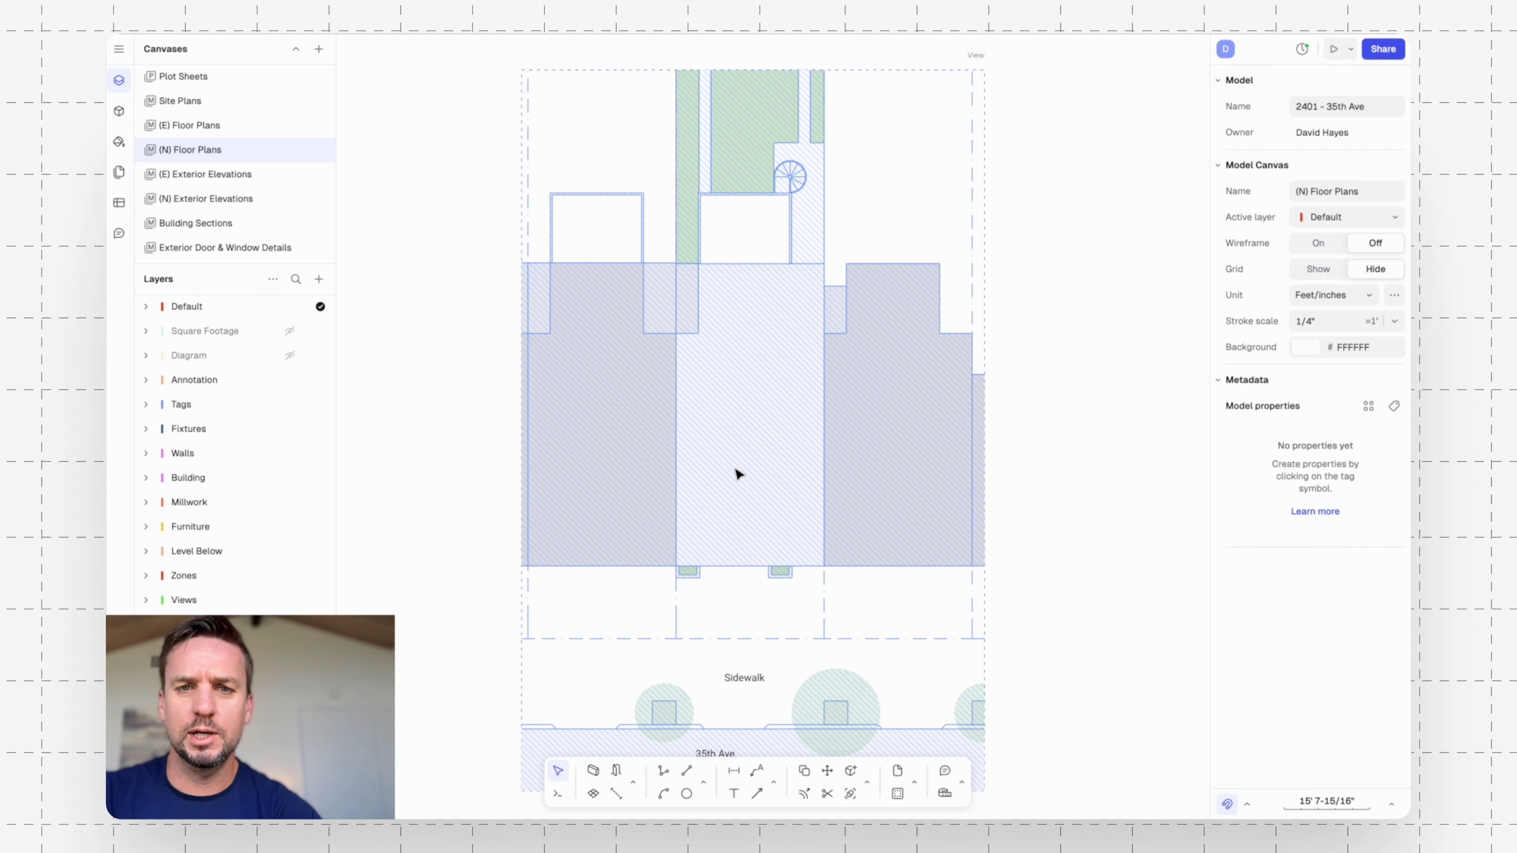
pyautogui.scroll(3, 736, 470)
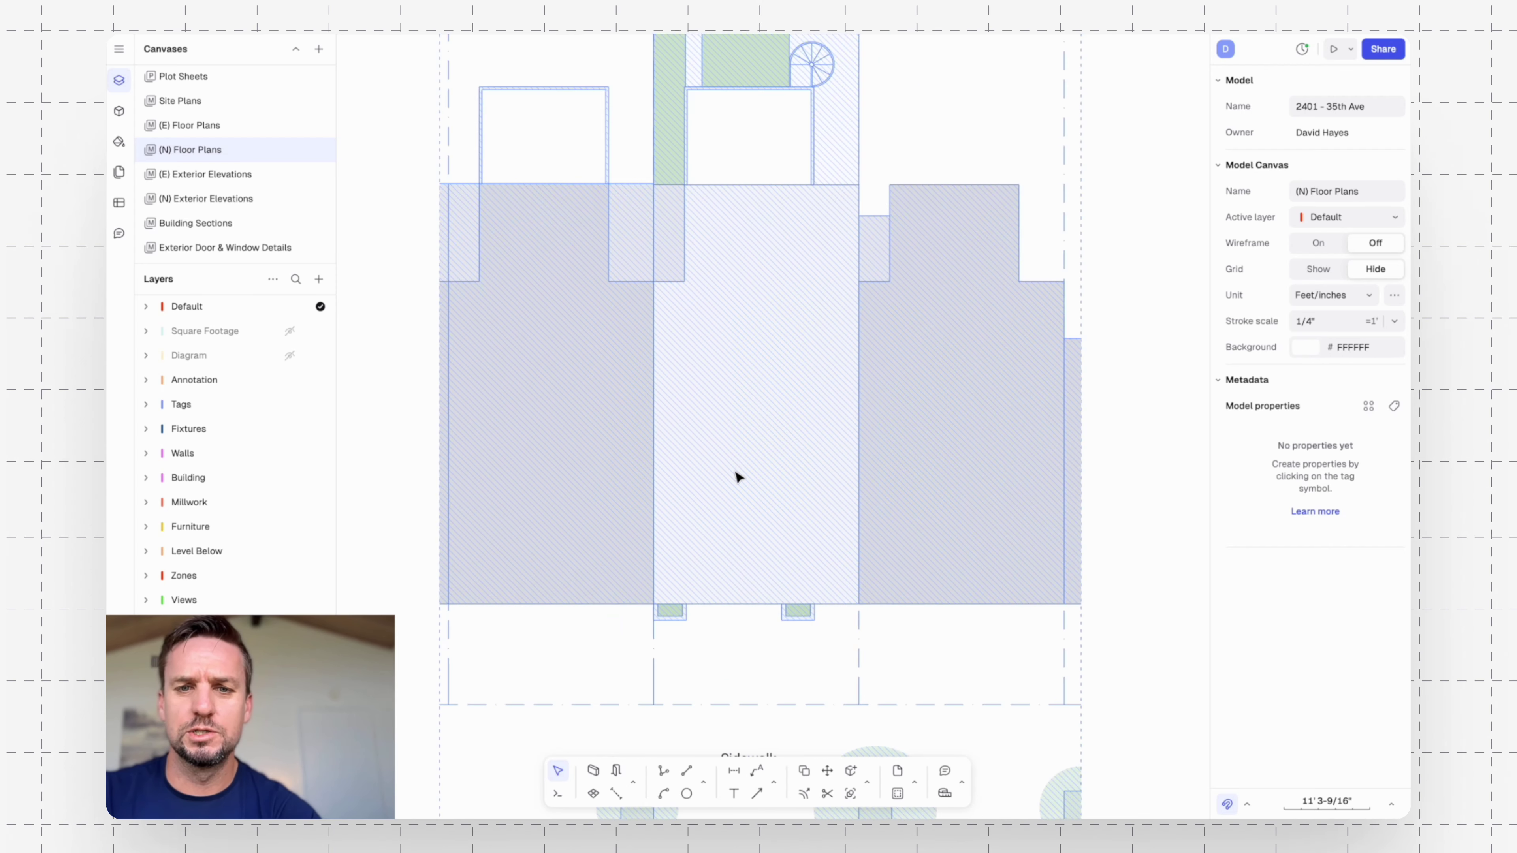
# Start a wall at the front-left corner and draw the 26'-4 1/2" front wall, flipped alignment.
pyautogui.click(593, 772)
pyautogui.scroll(3, 722, 605)
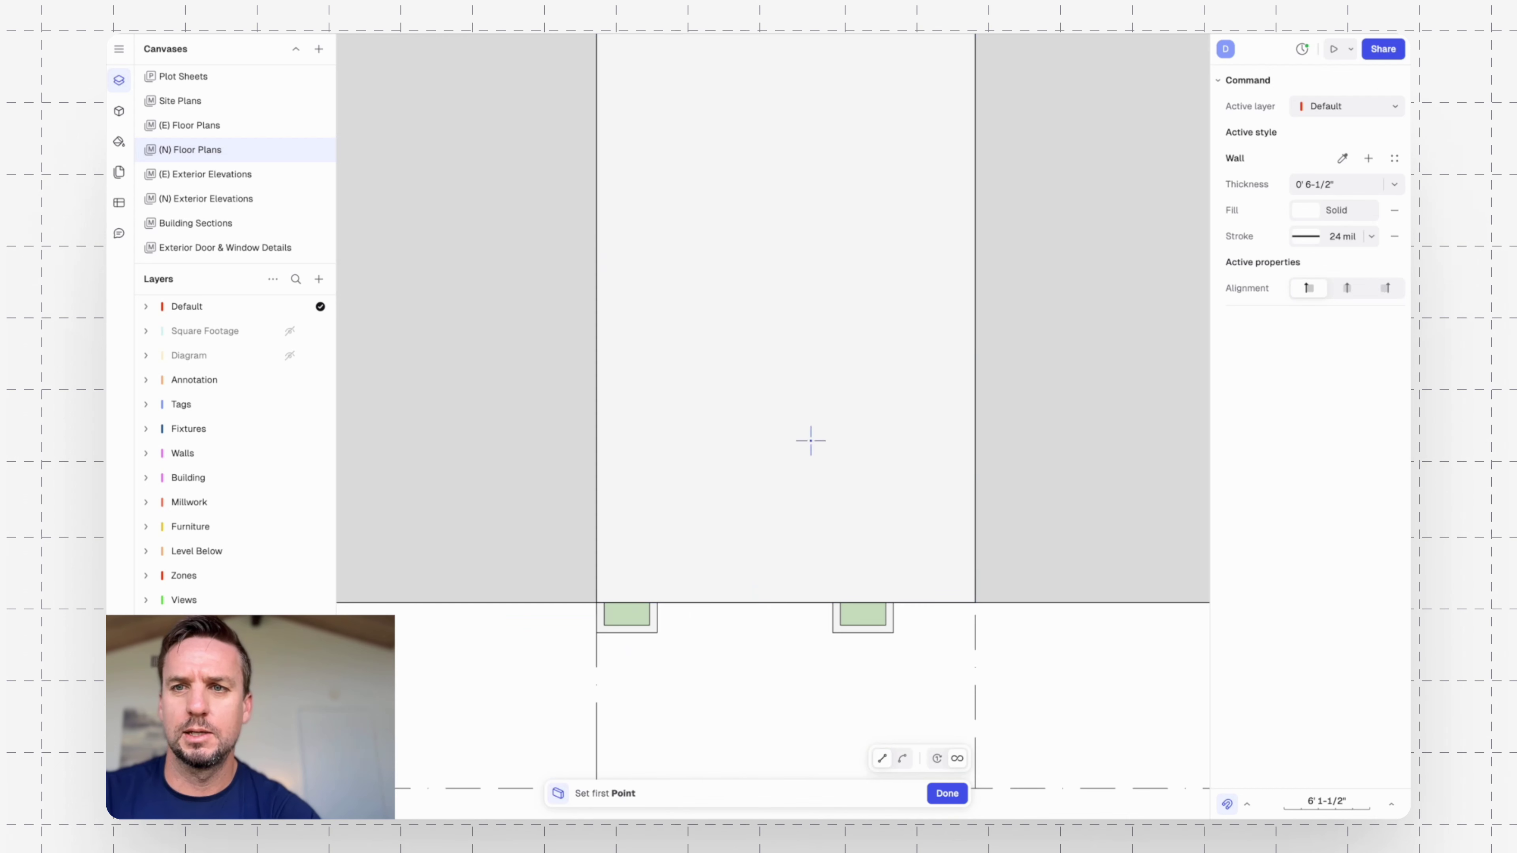
pyautogui.click(596, 601)
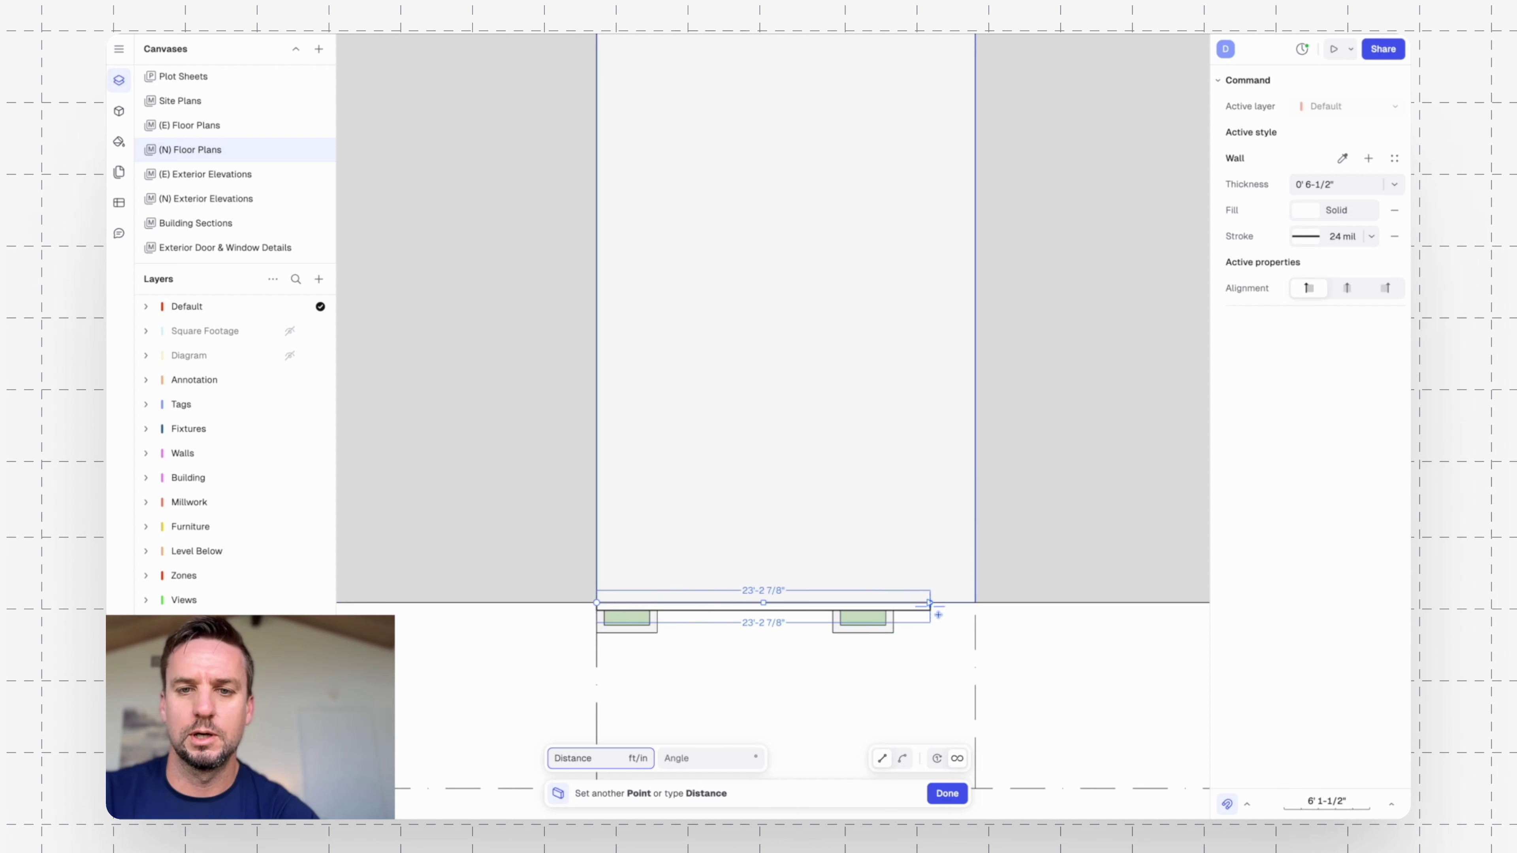
pyautogui.click(1387, 288)
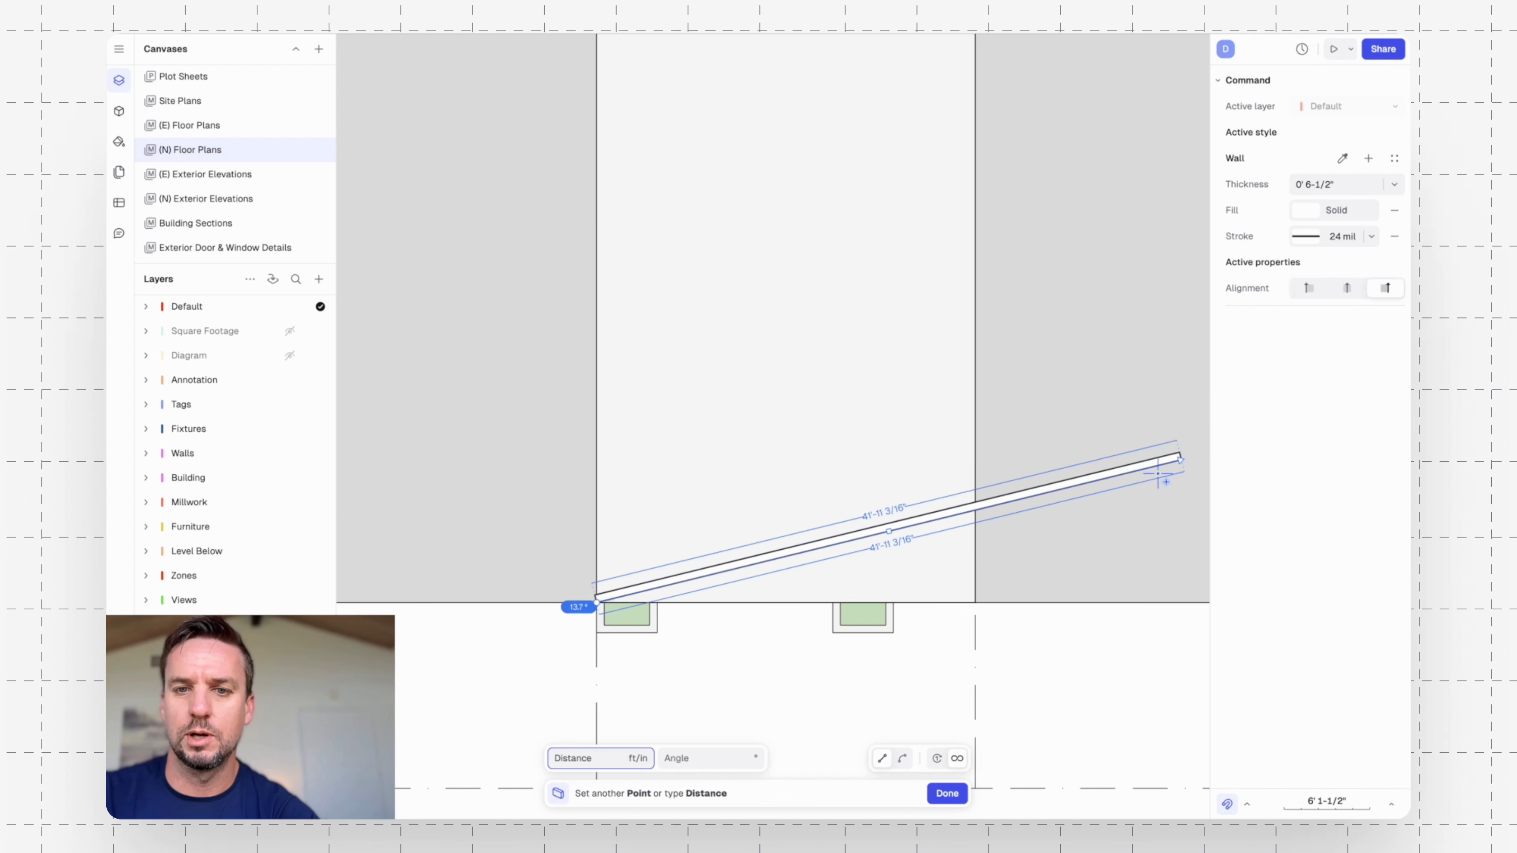
pyautogui.click(987, 610)
# Continue the 0' 6-1/2" walls up the right side, around the rear notch and down the left.
pyautogui.scroll(5, 972, 215)
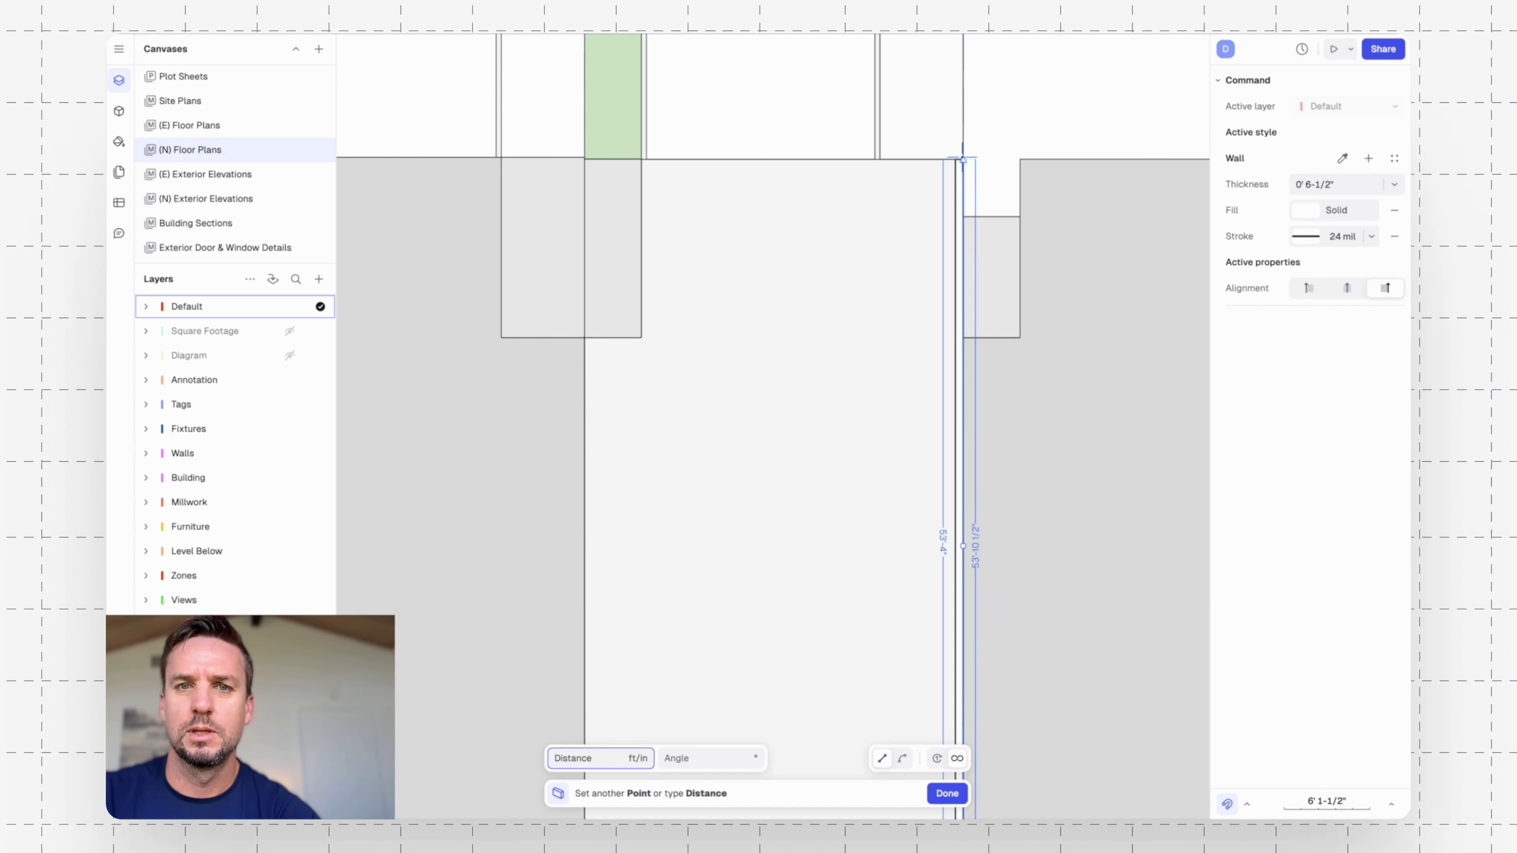
pyautogui.click(963, 160)
pyautogui.scroll(5, 639, 177)
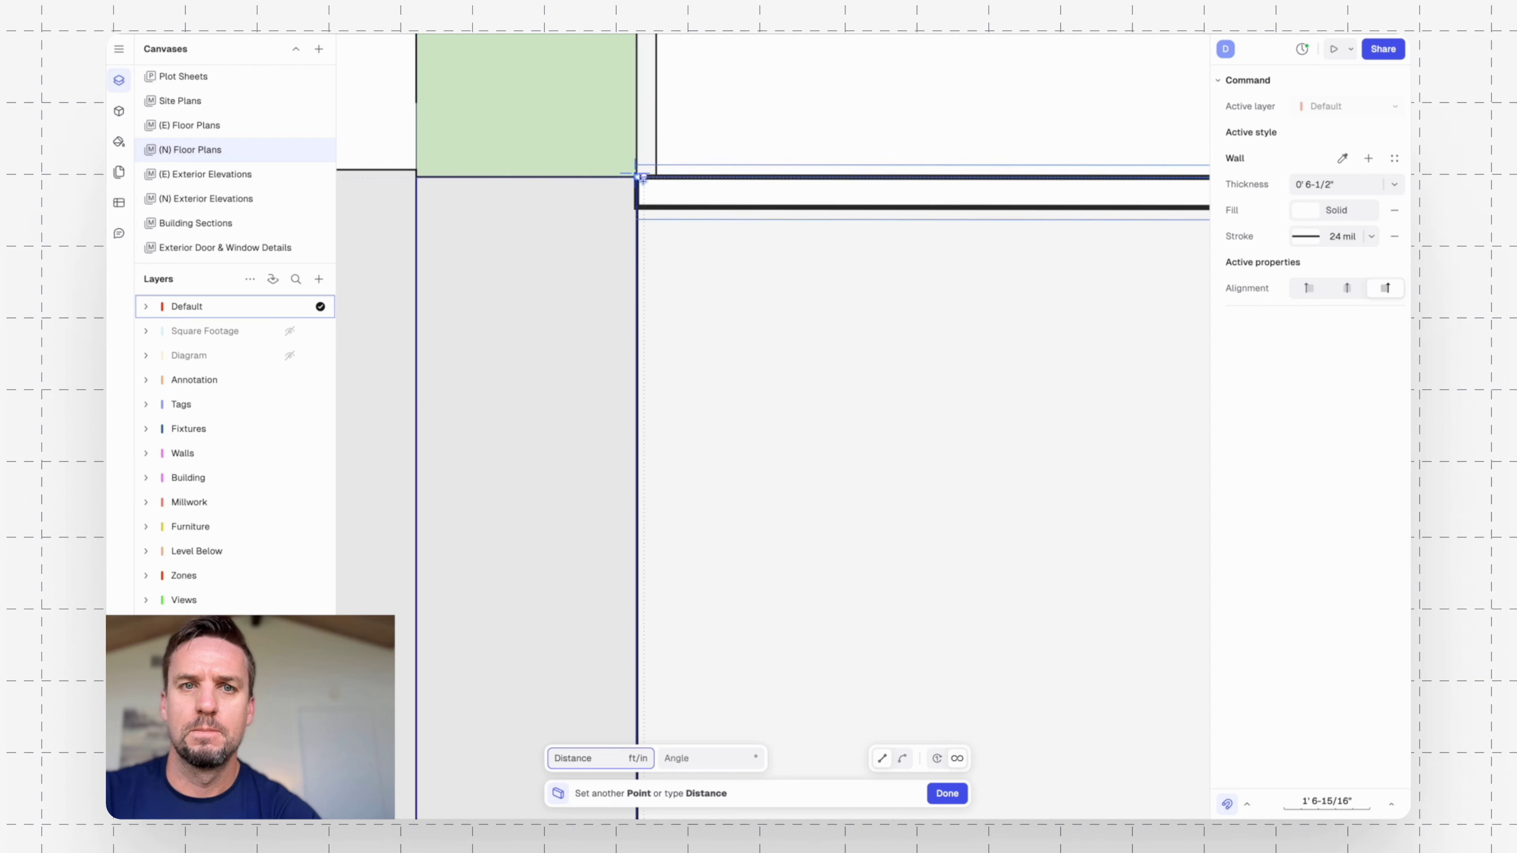
pyautogui.click(638, 177)
pyautogui.scroll(-5, 638, 176)
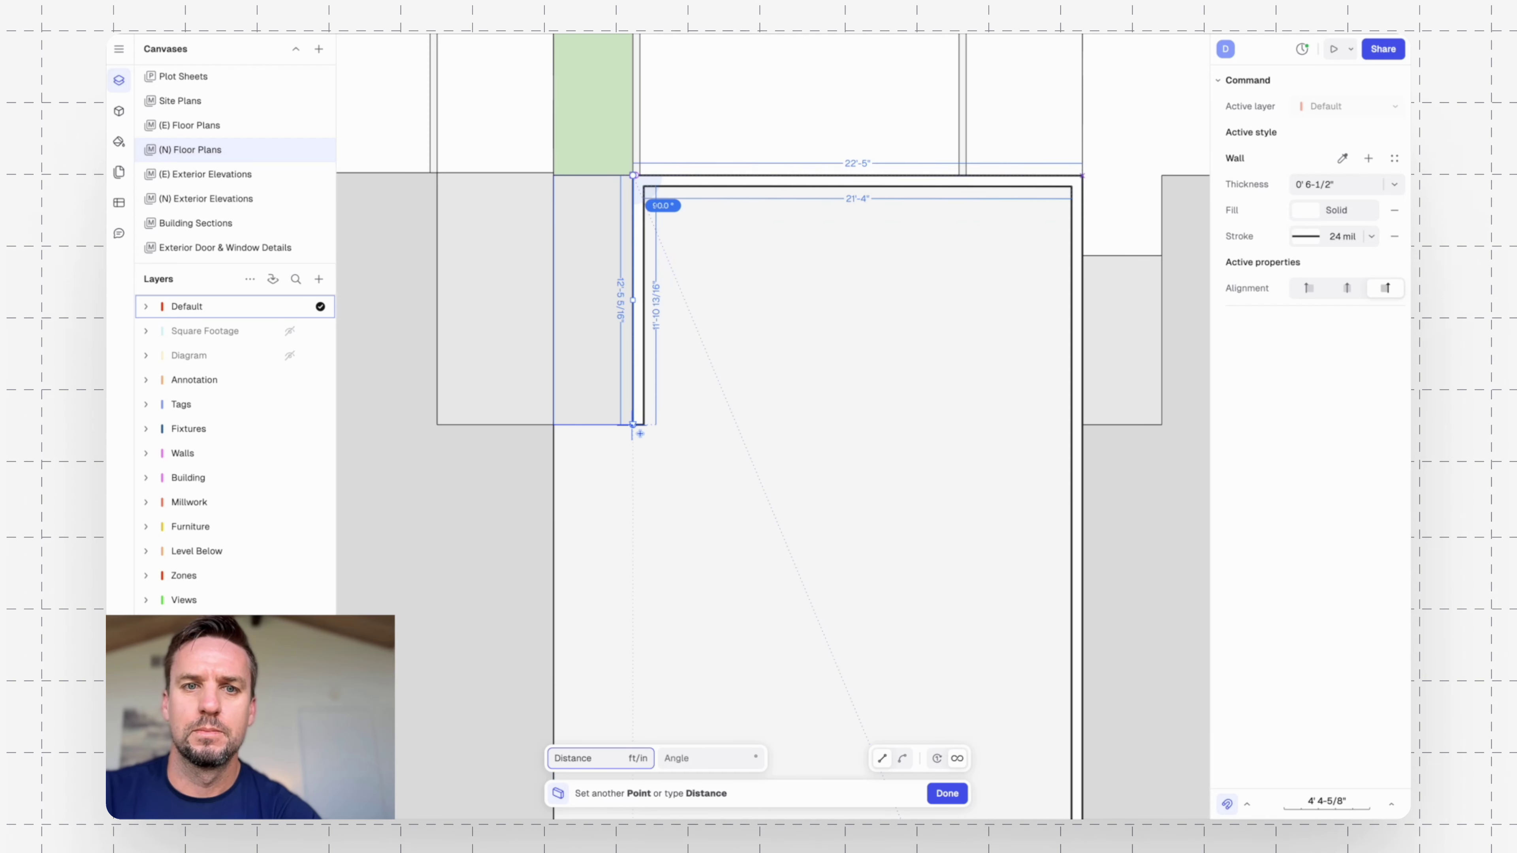
pyautogui.click(634, 426)
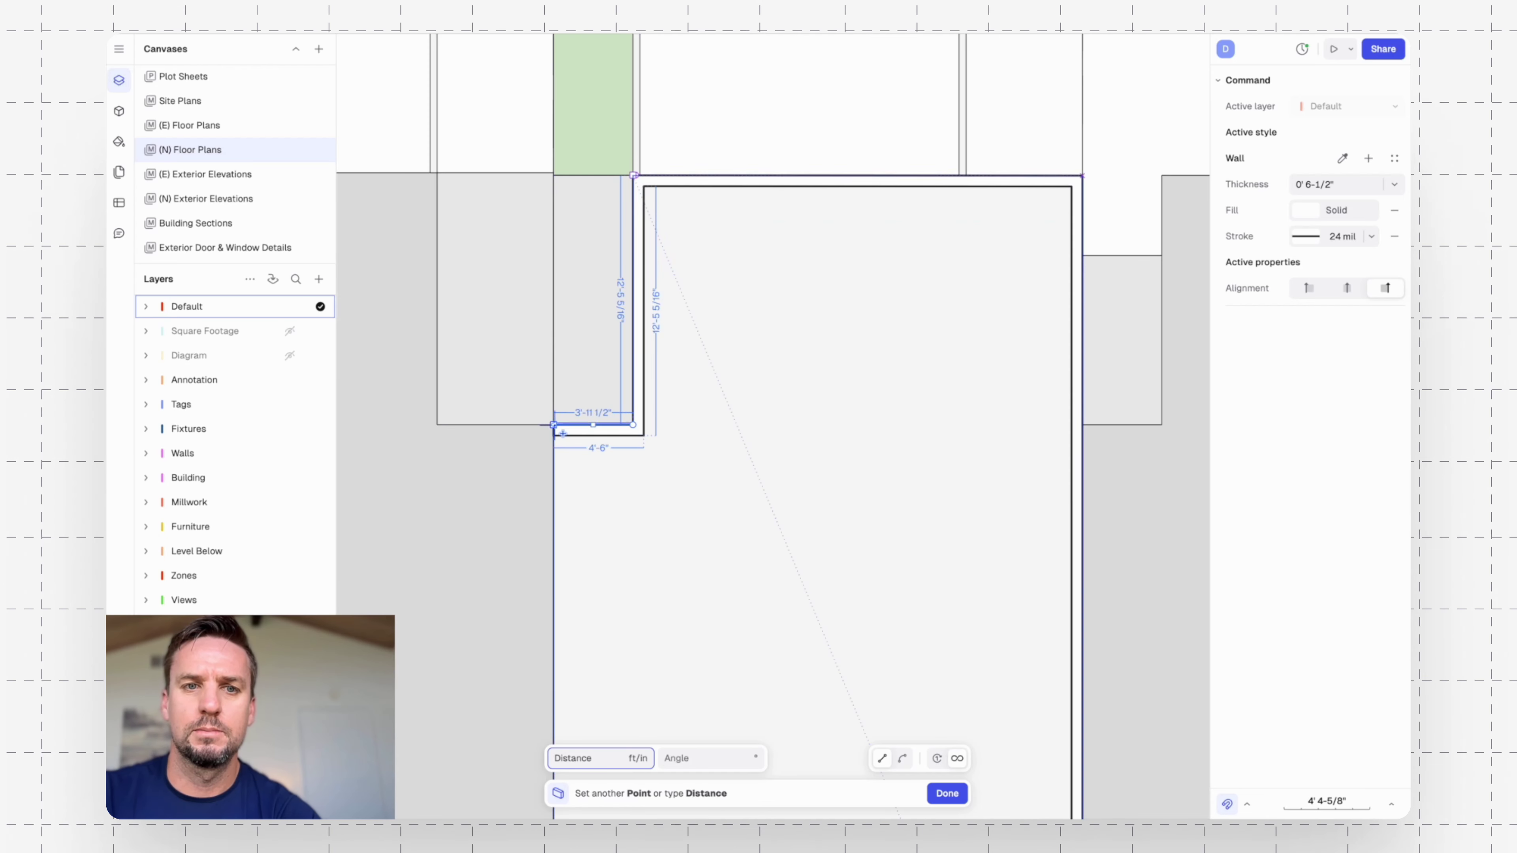
pyautogui.click(562, 433)
pyautogui.scroll(-10, 711, 491)
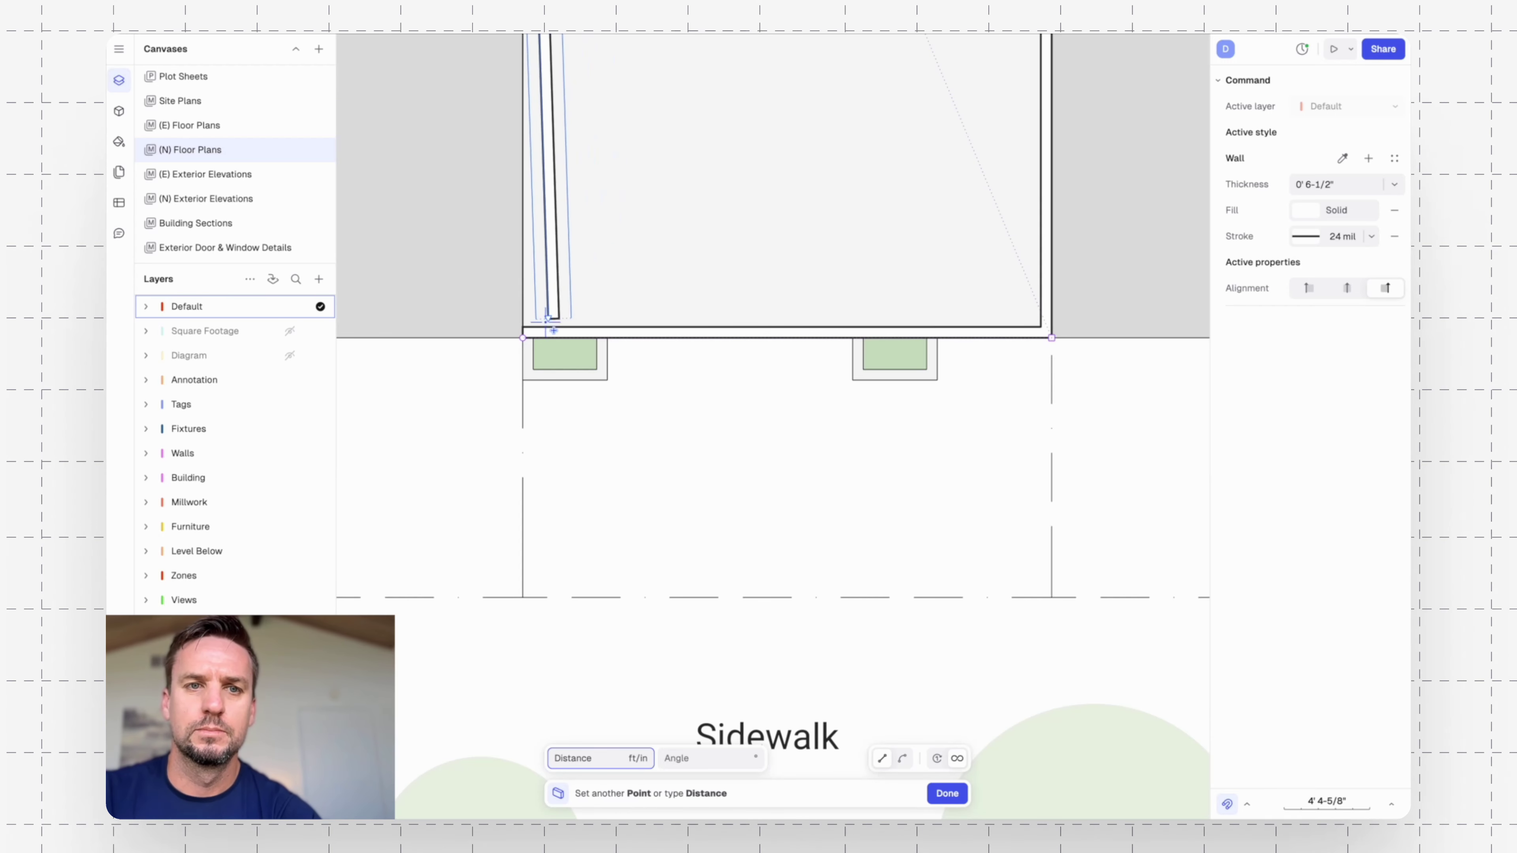
pyautogui.click(524, 337)
pyautogui.press('Escape')
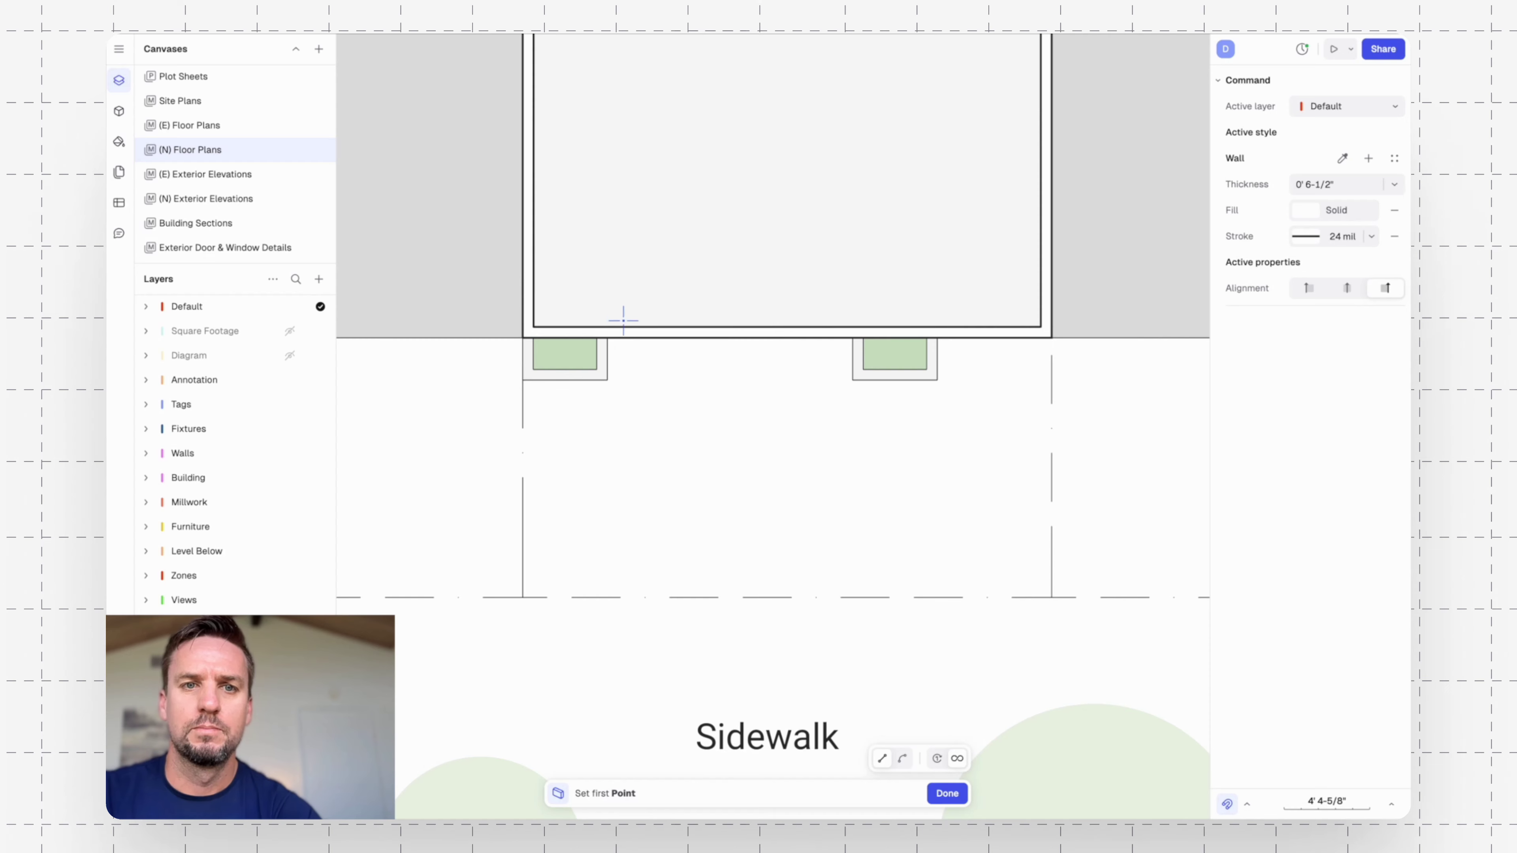
pyautogui.press('Escape')
pyautogui.scroll(-5, 695, 256)
pyautogui.scroll(10, 694, 430)
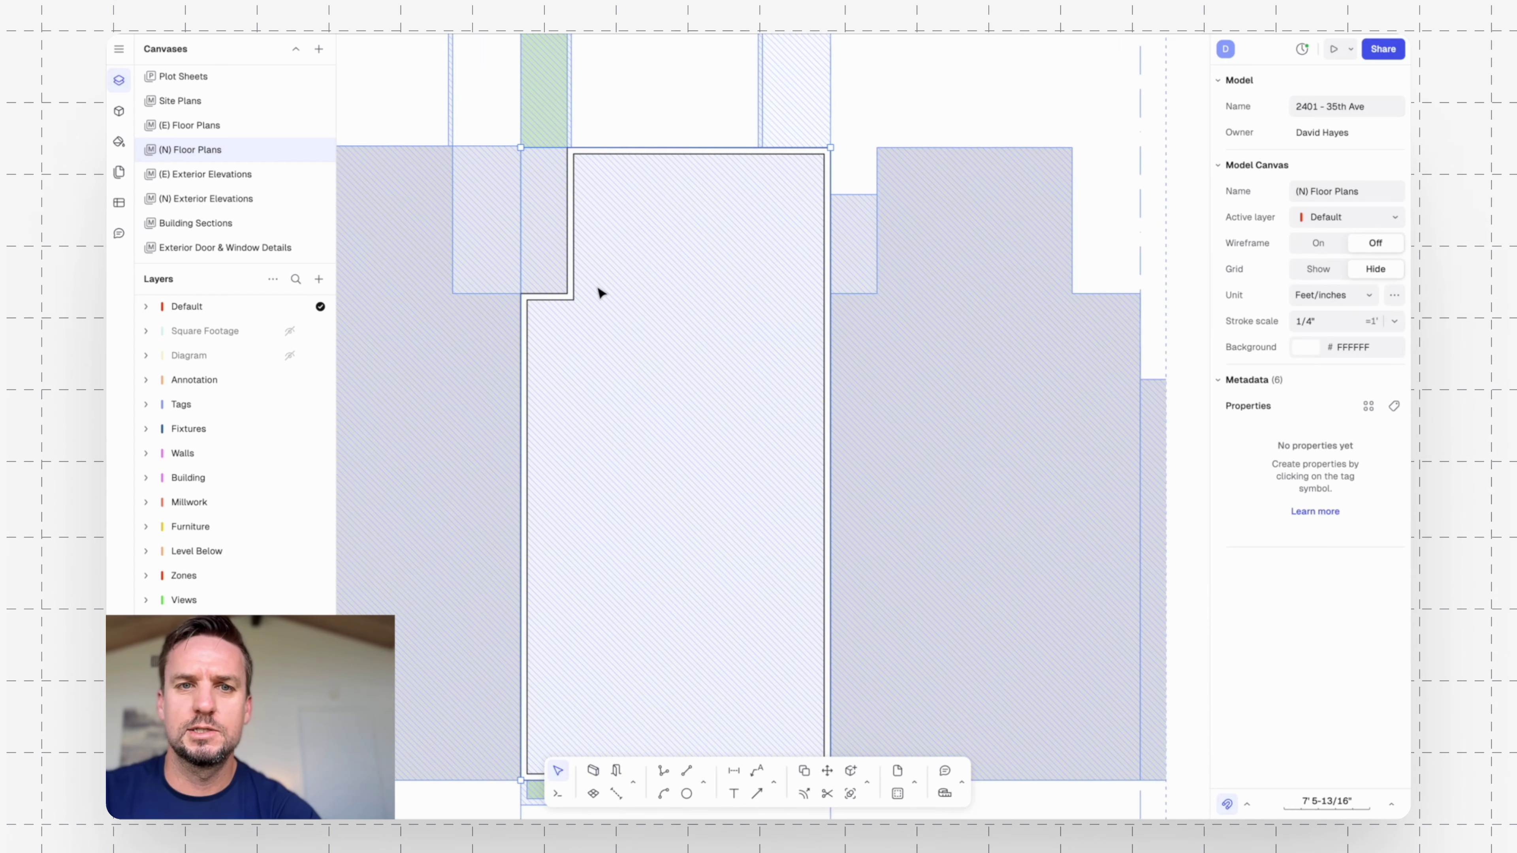
pyautogui.scroll(5, 601, 278)
# Draw a left-aligned 2x4 Interior wall from the notch corner to the far corner.
pyautogui.press('w')
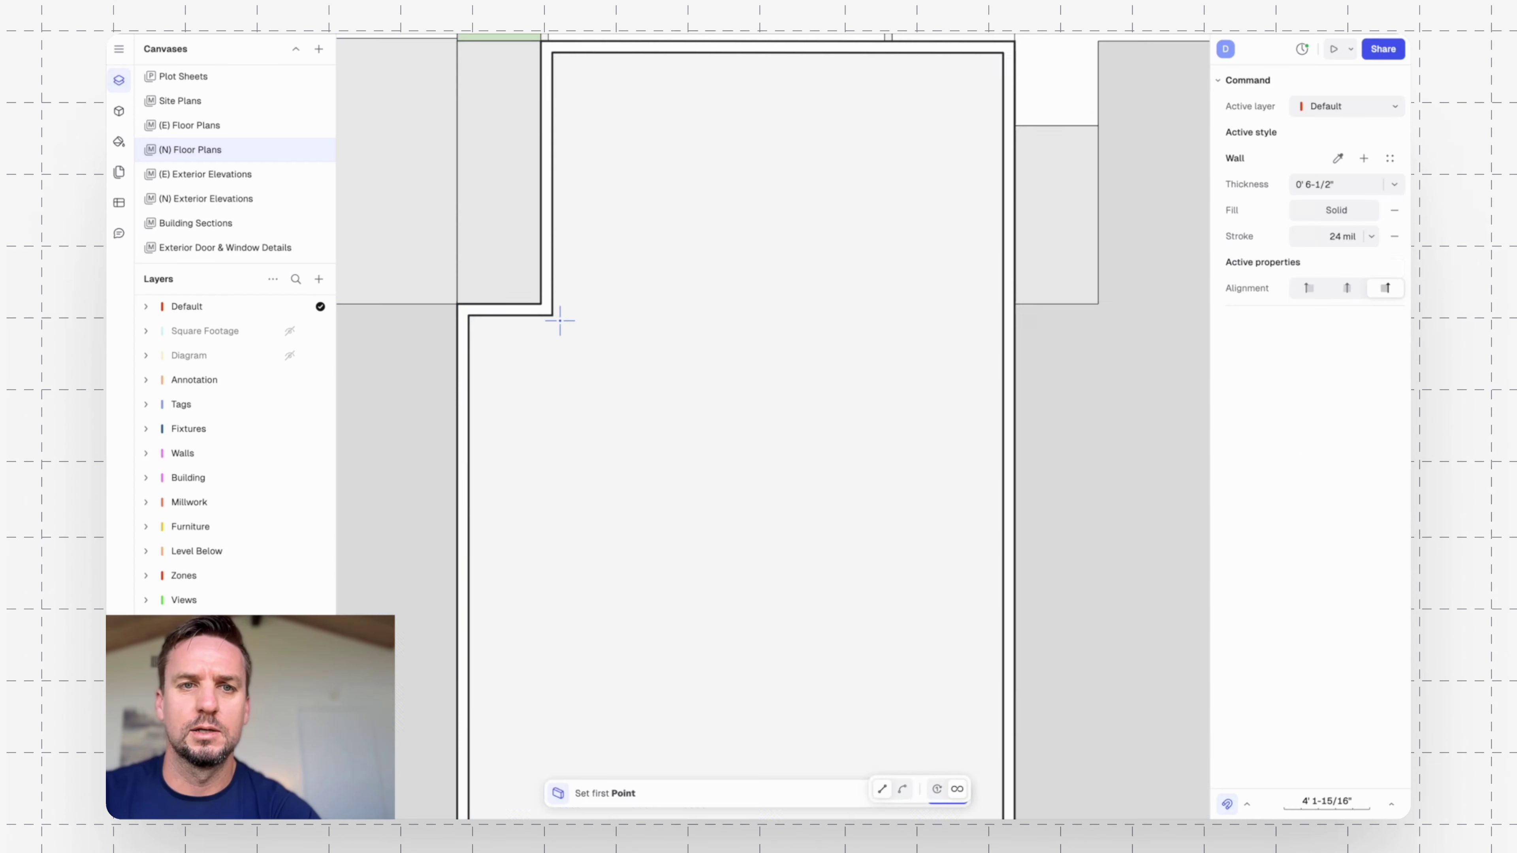
pyautogui.click(1395, 159)
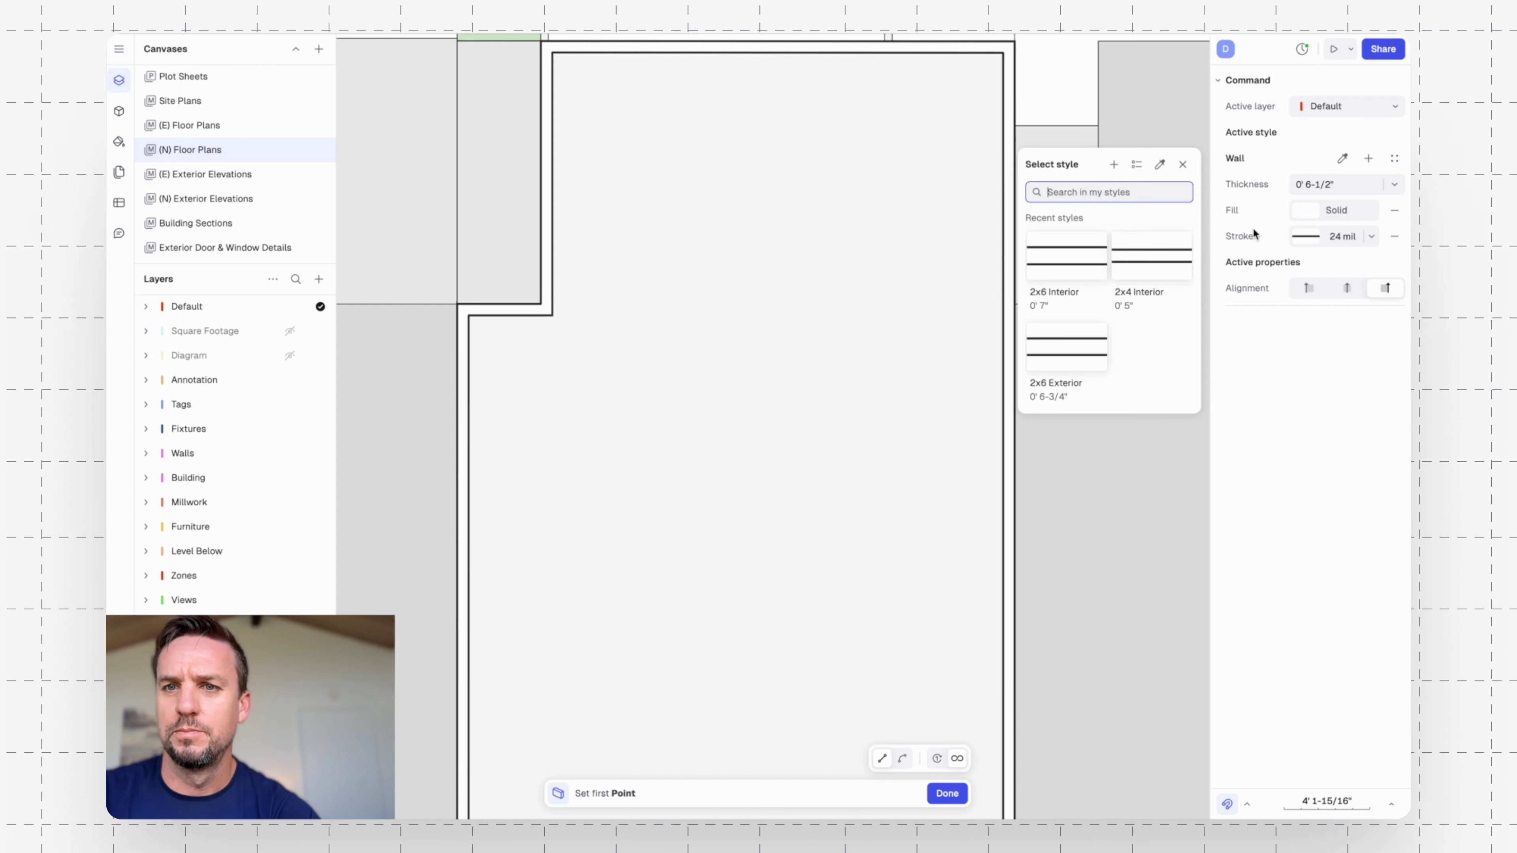
pyautogui.click(1185, 263)
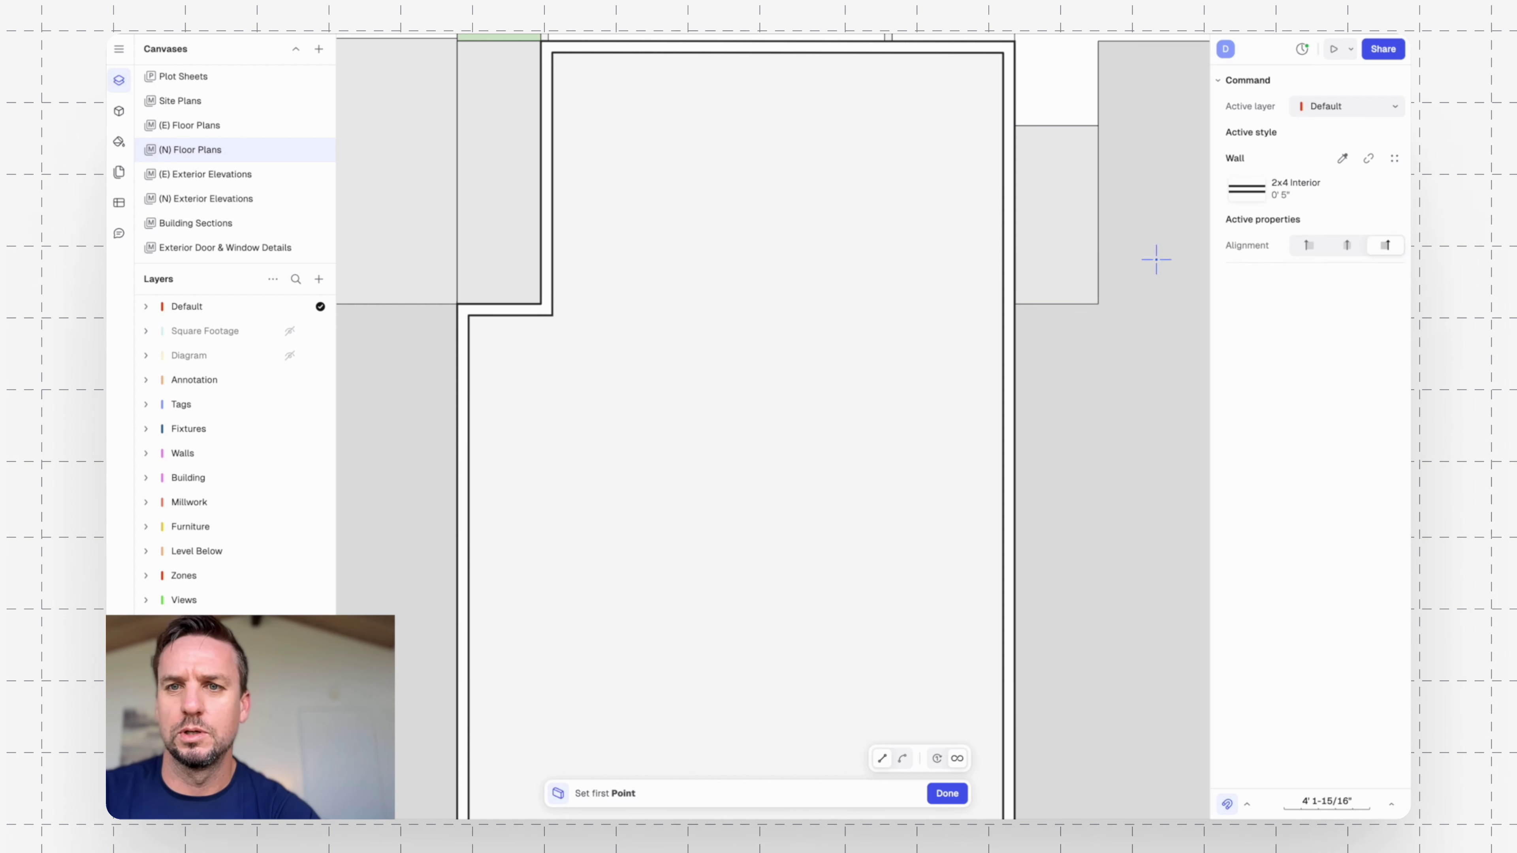
pyautogui.click(541, 303)
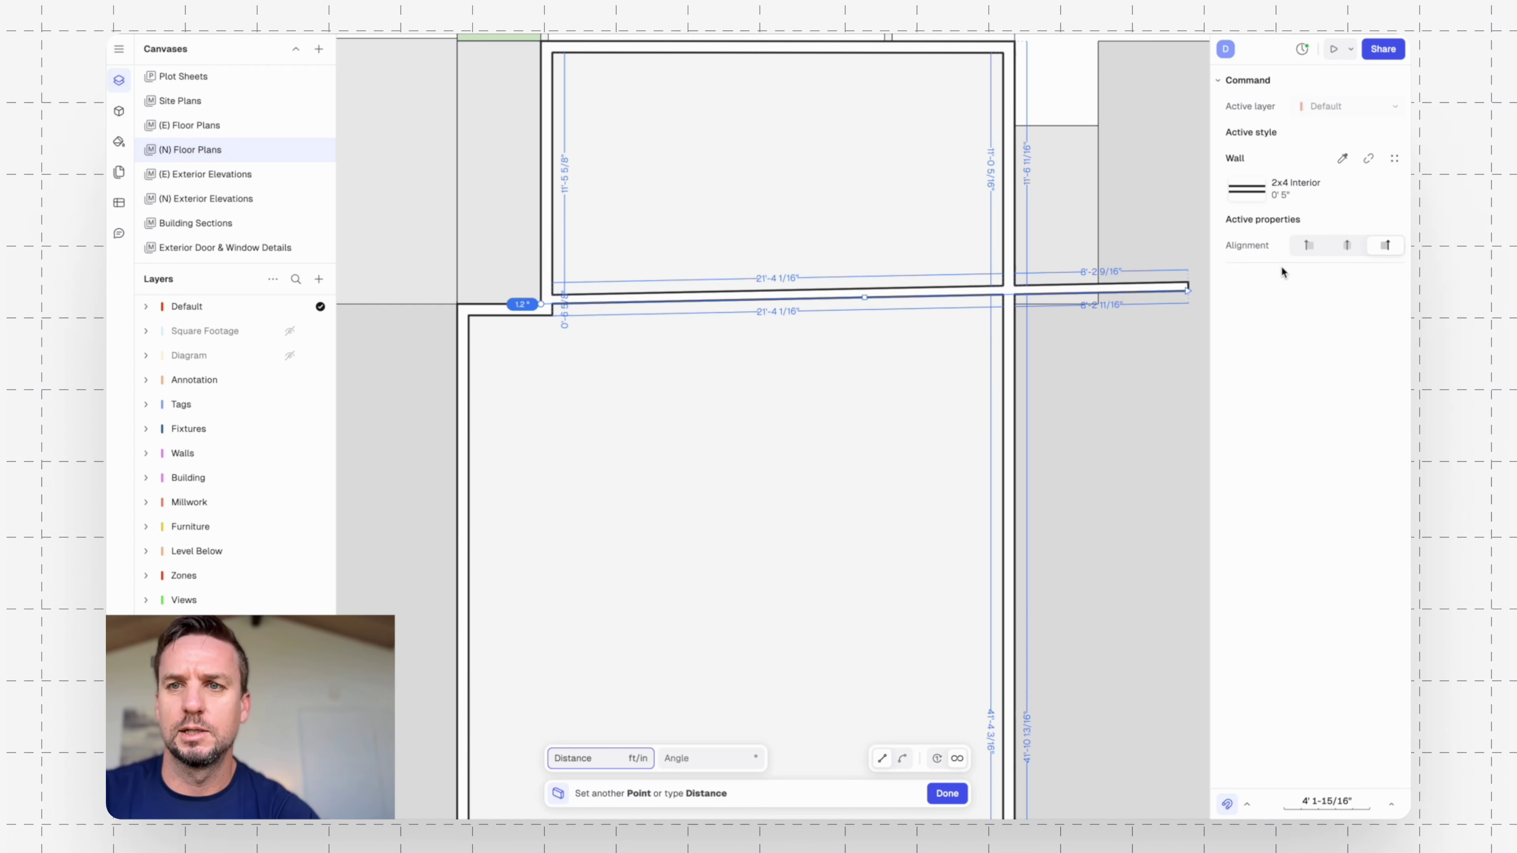
pyautogui.click(1309, 244)
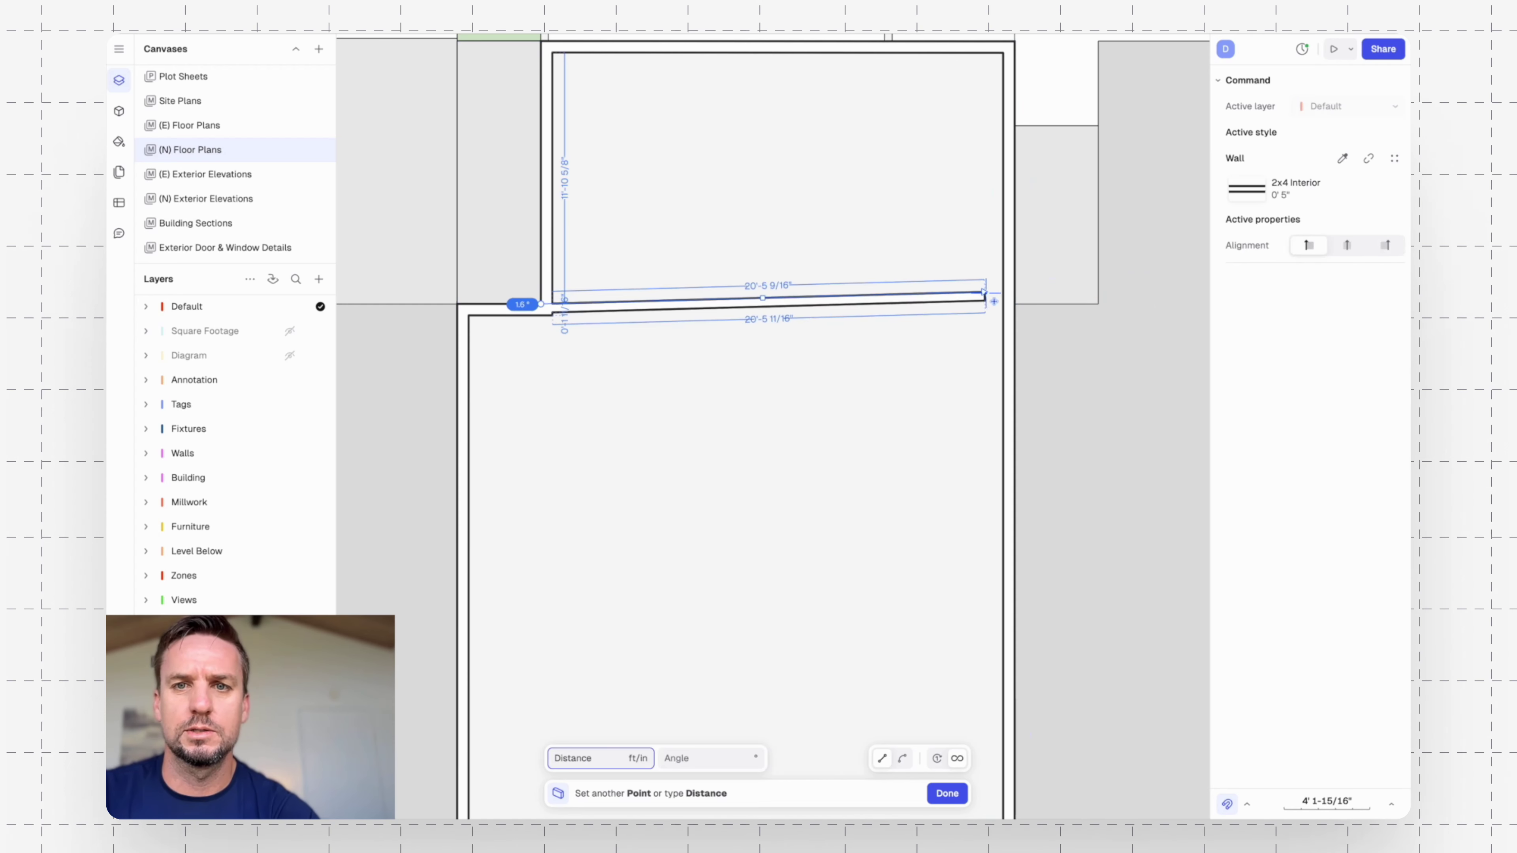
pyautogui.click(1014, 305)
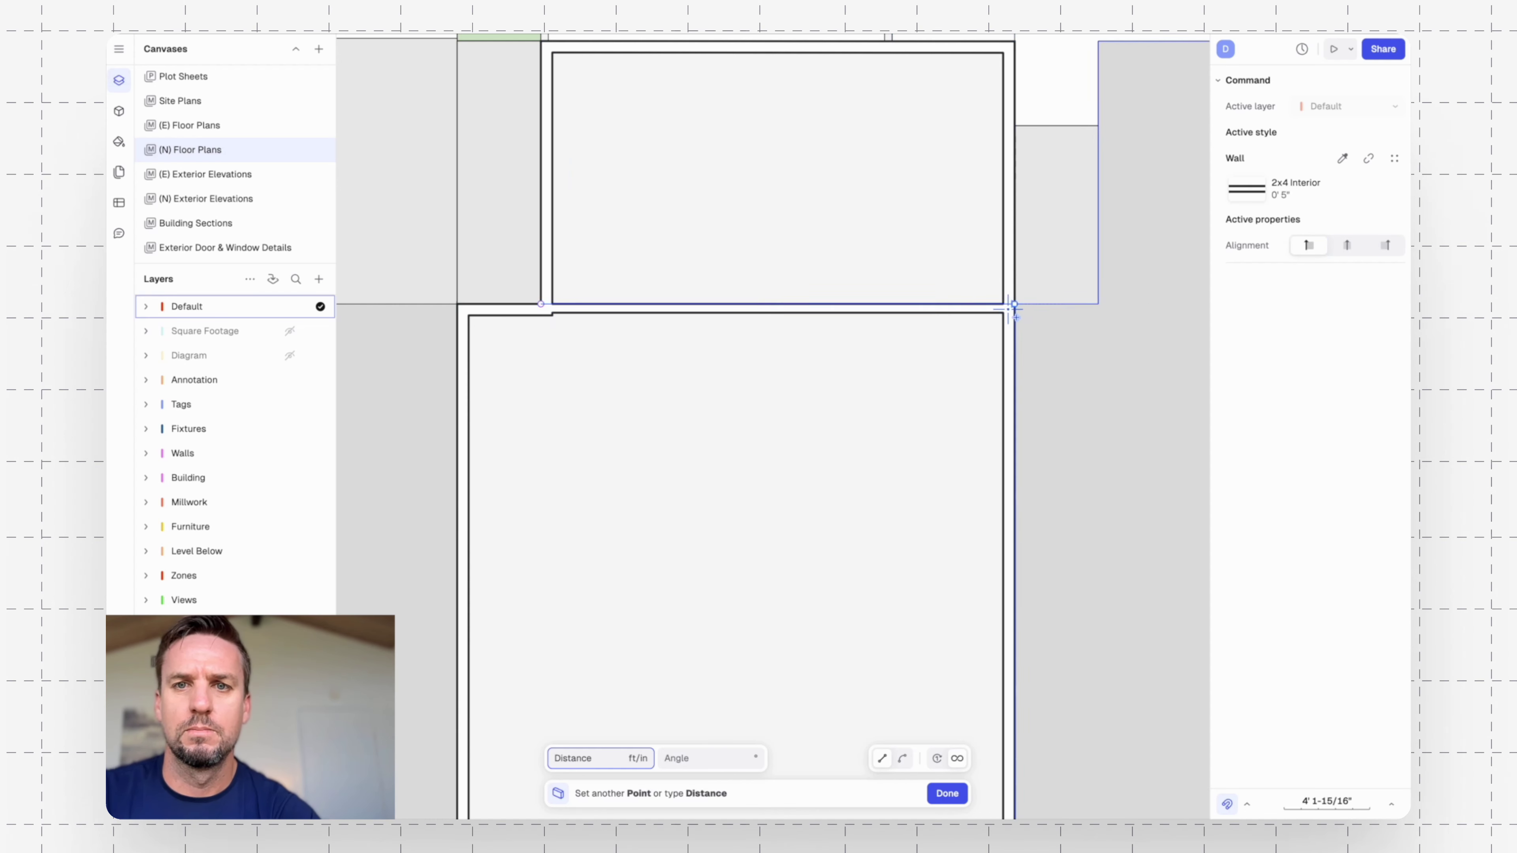
pyautogui.press('Return')
# Move the new interior wall slightly to shift it into place.
pyautogui.press('m')
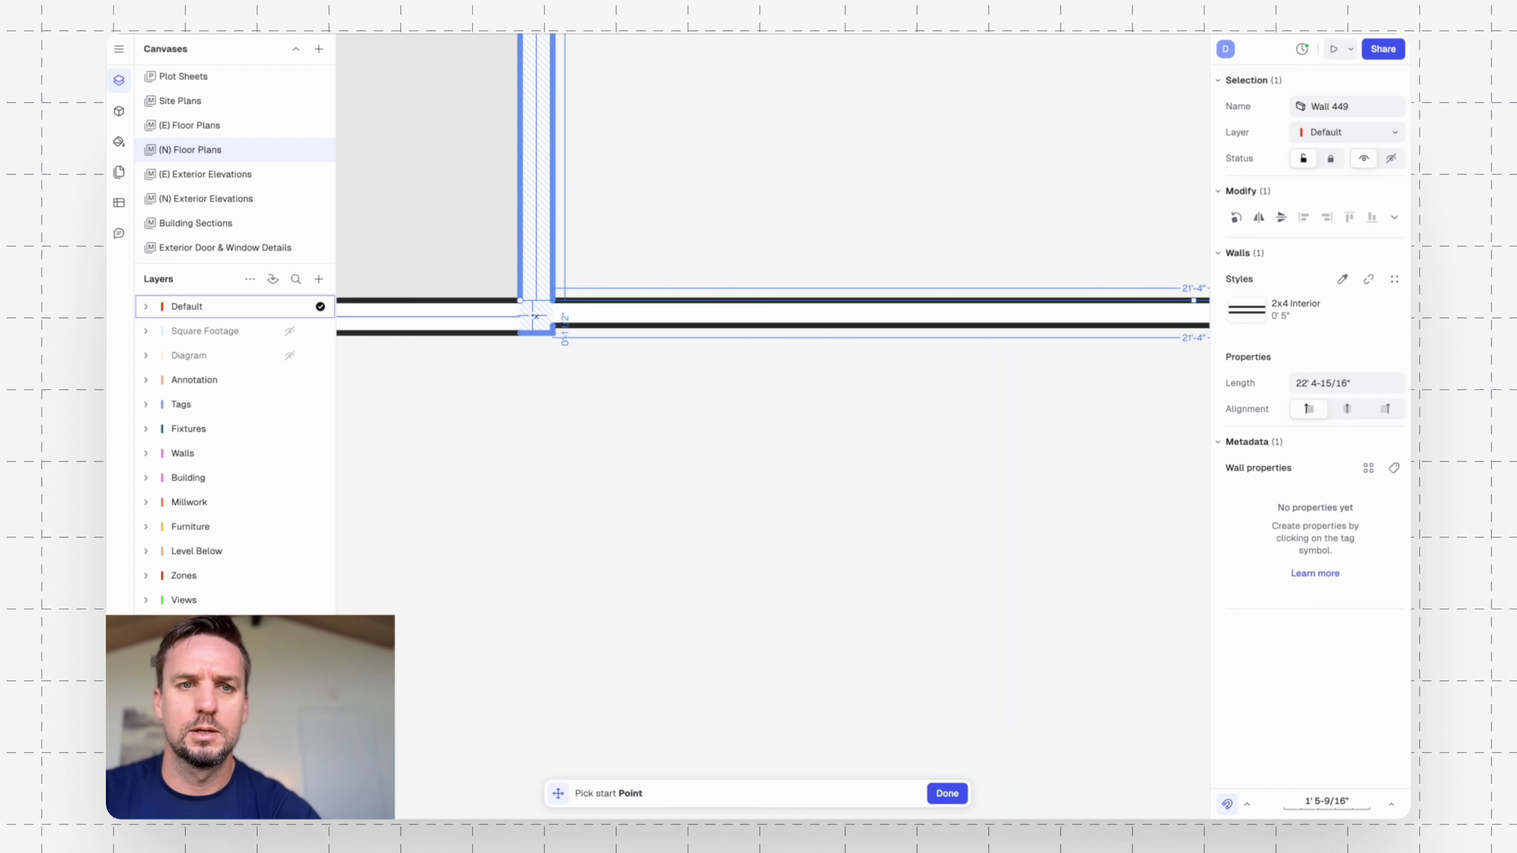
pyautogui.click(553, 326)
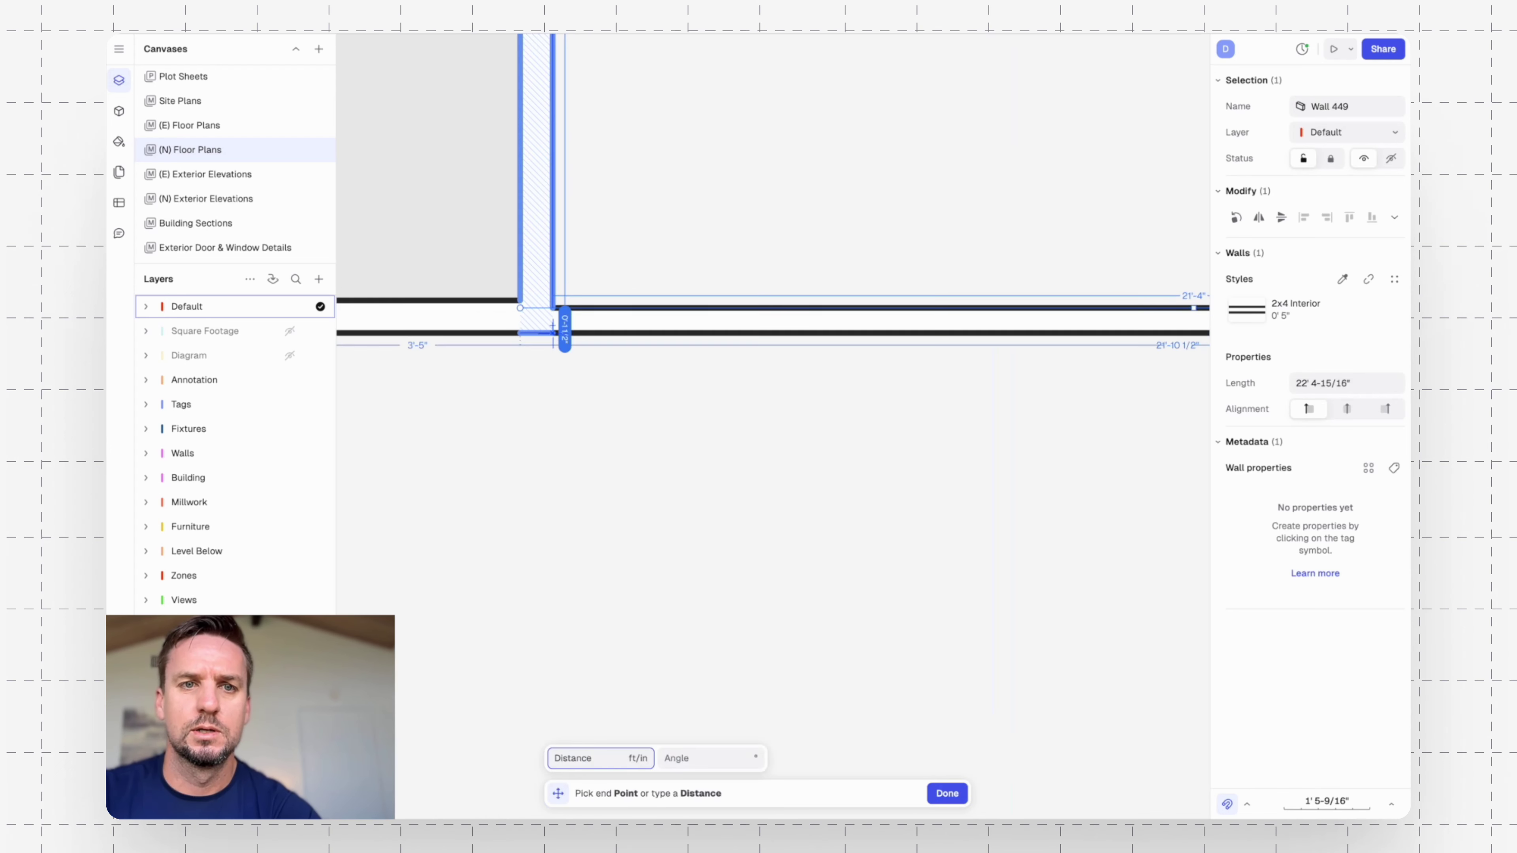
pyautogui.click(651, 309)
pyautogui.press('Escape')
pyautogui.scroll(5, 668, 311)
pyautogui.scroll(-6, 716, 195)
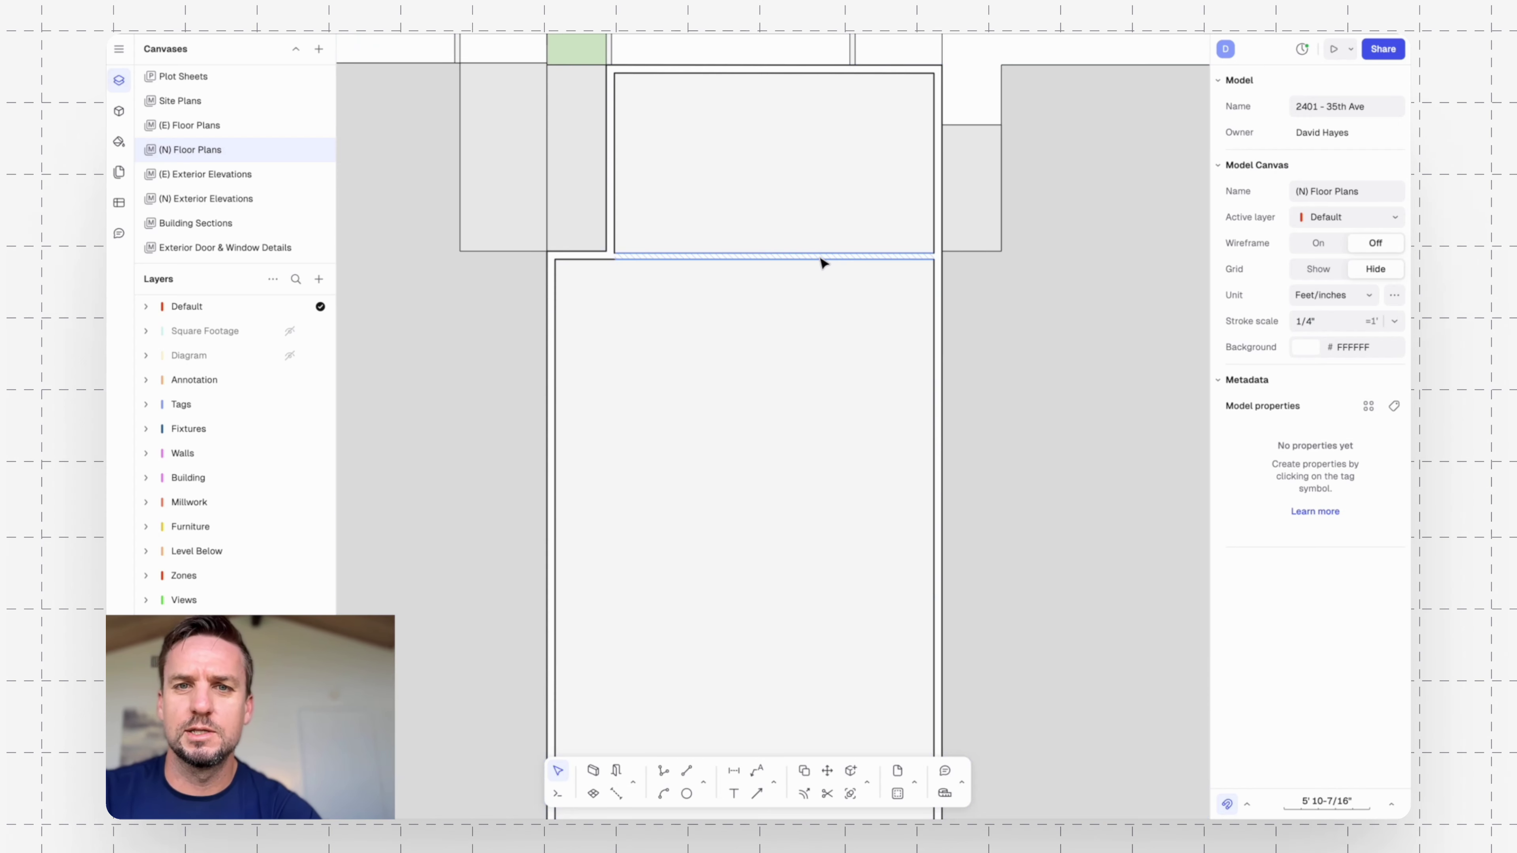
# Detach the interior wall from its style and set its fill to the Oblique hatch.
pyautogui.click(822, 262)
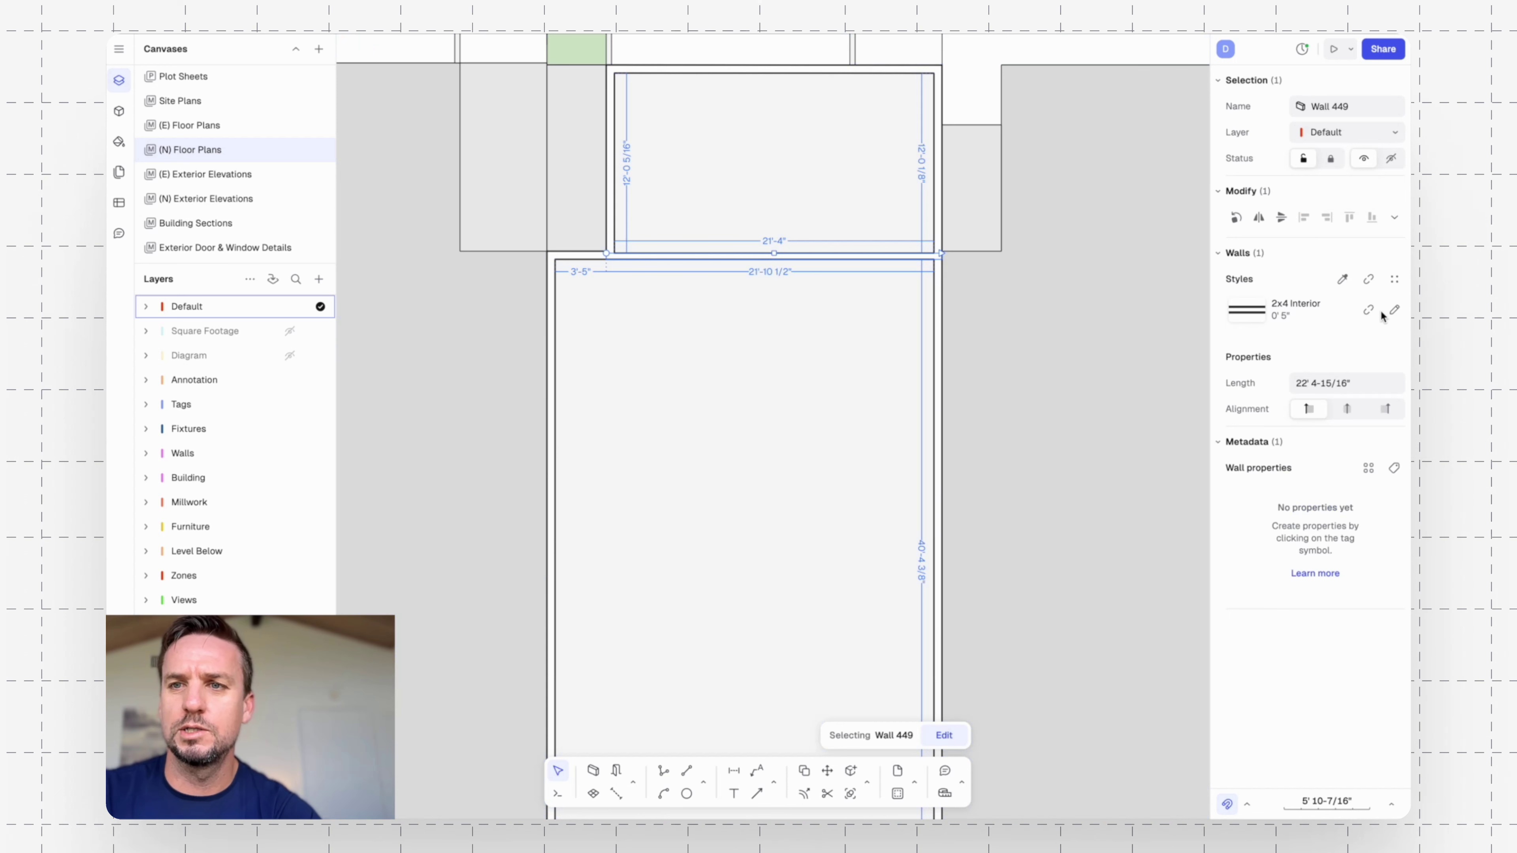
pyautogui.click(1369, 311)
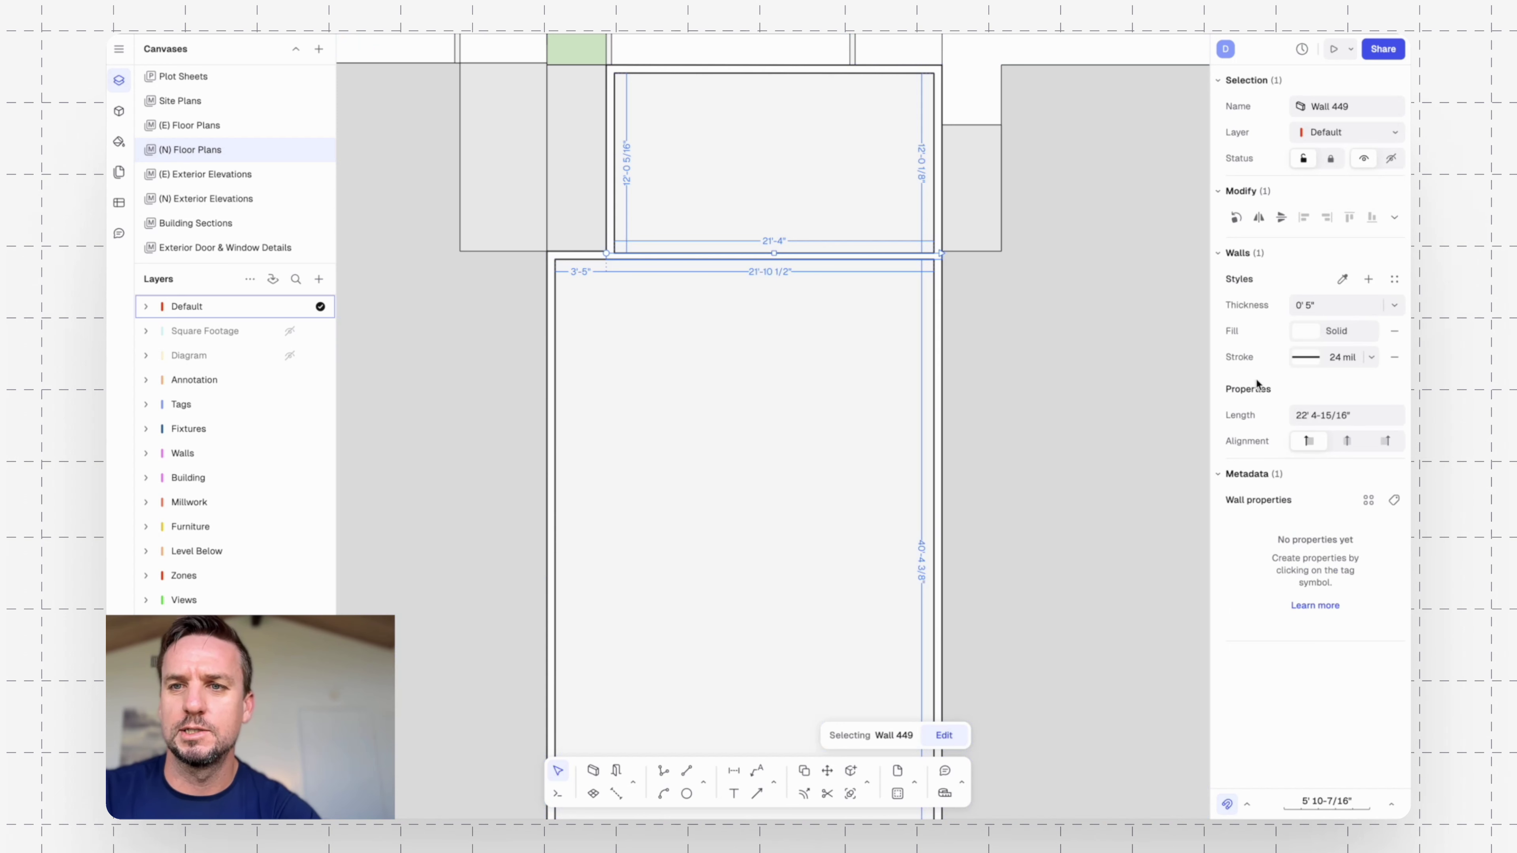
pyautogui.click(1310, 335)
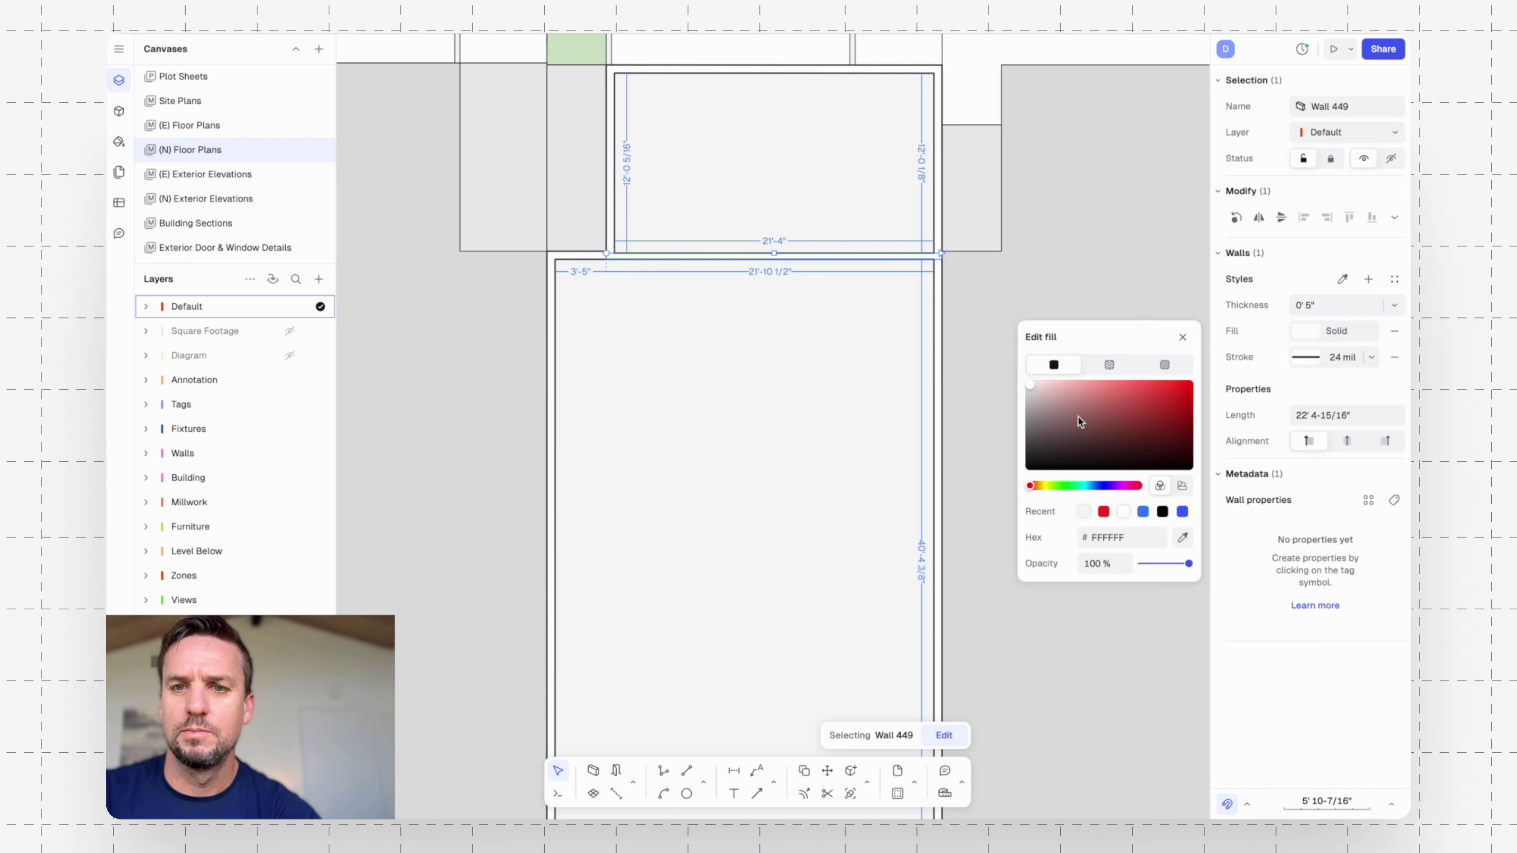
pyautogui.click(1142, 366)
pyautogui.click(1162, 486)
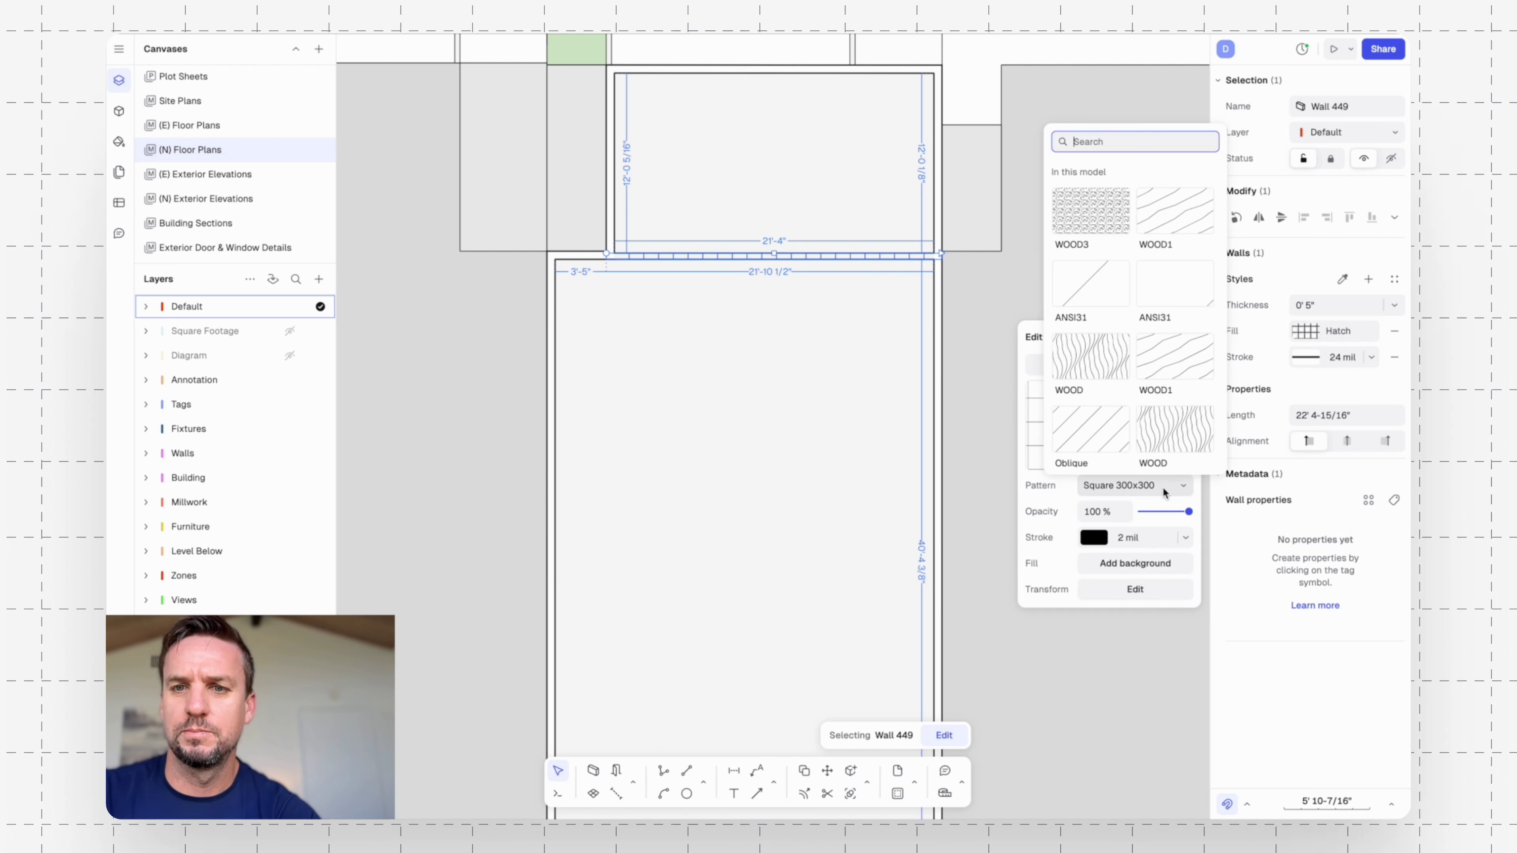
pyautogui.click(1089, 445)
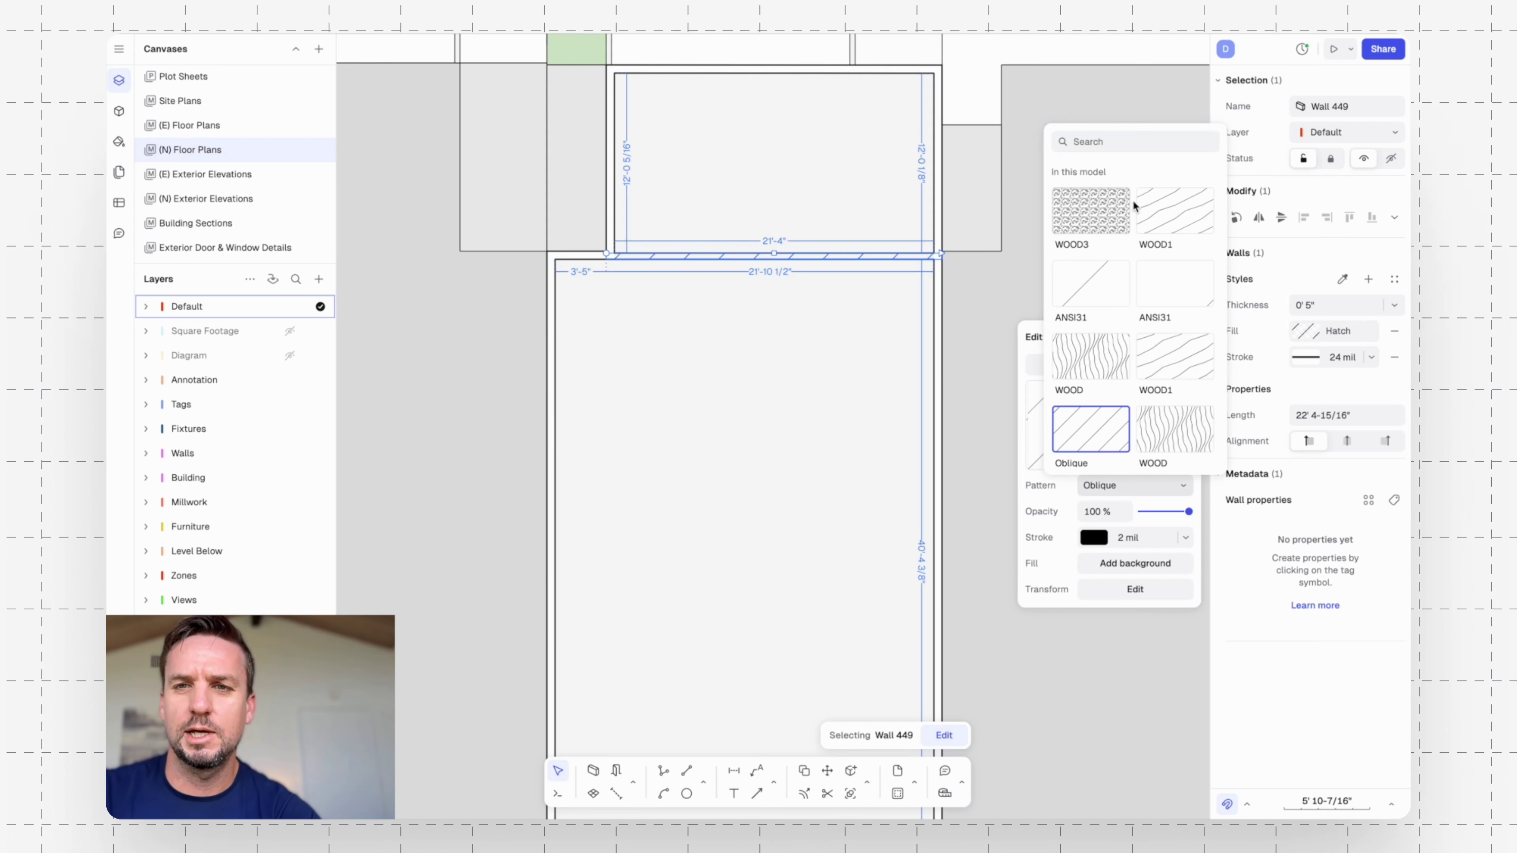
pyautogui.click(1105, 513)
pyautogui.scroll(5, 791, 259)
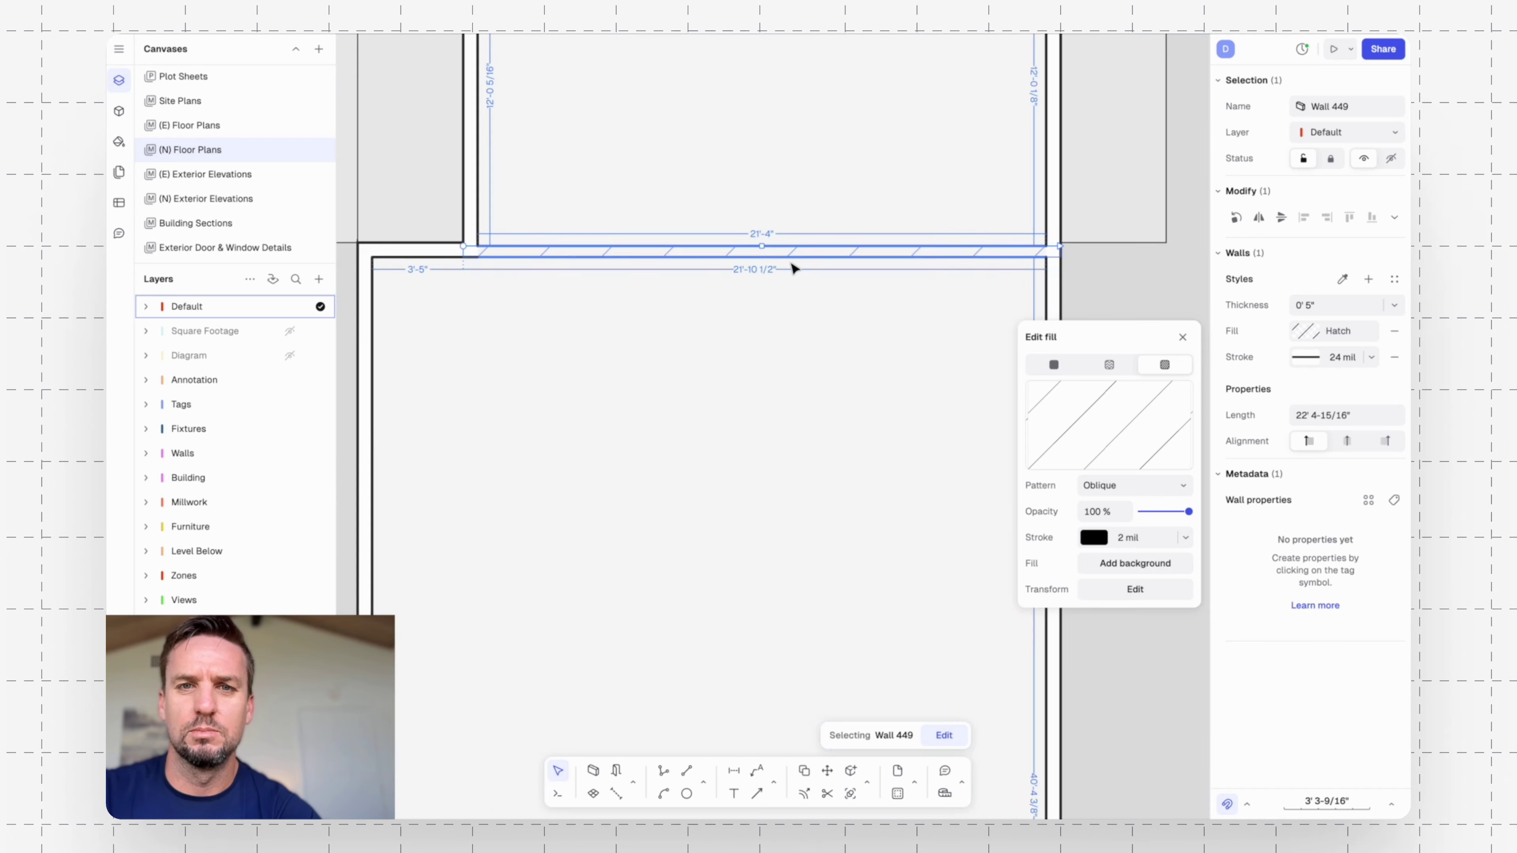
pyautogui.scroll(-4, 829, 316)
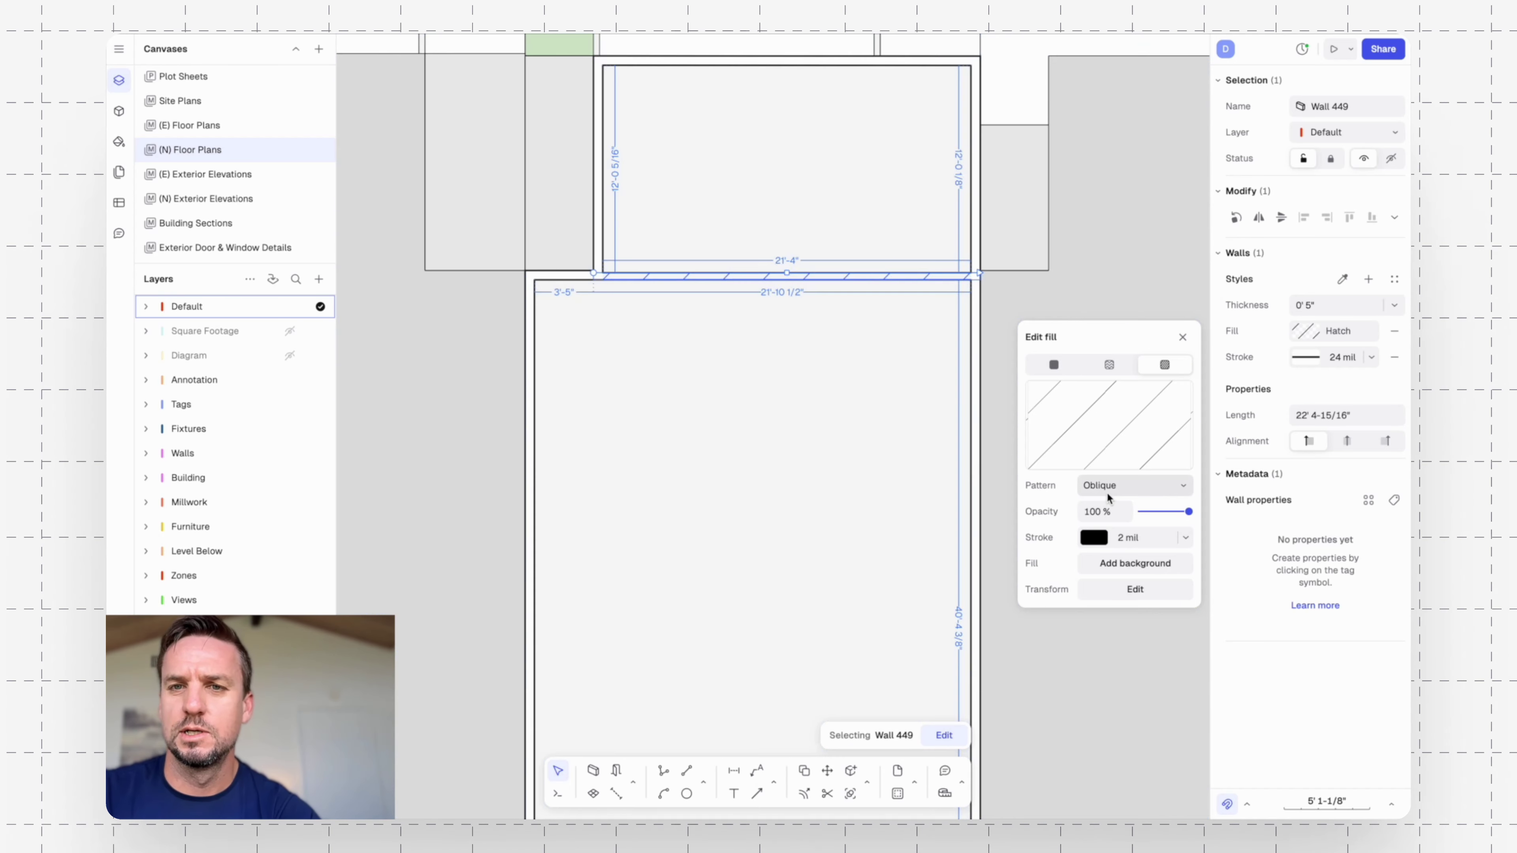
# Set the hatch scale to 0.5 and the hatch line colour to grey #6C6C6C.
pyautogui.click(1166, 593)
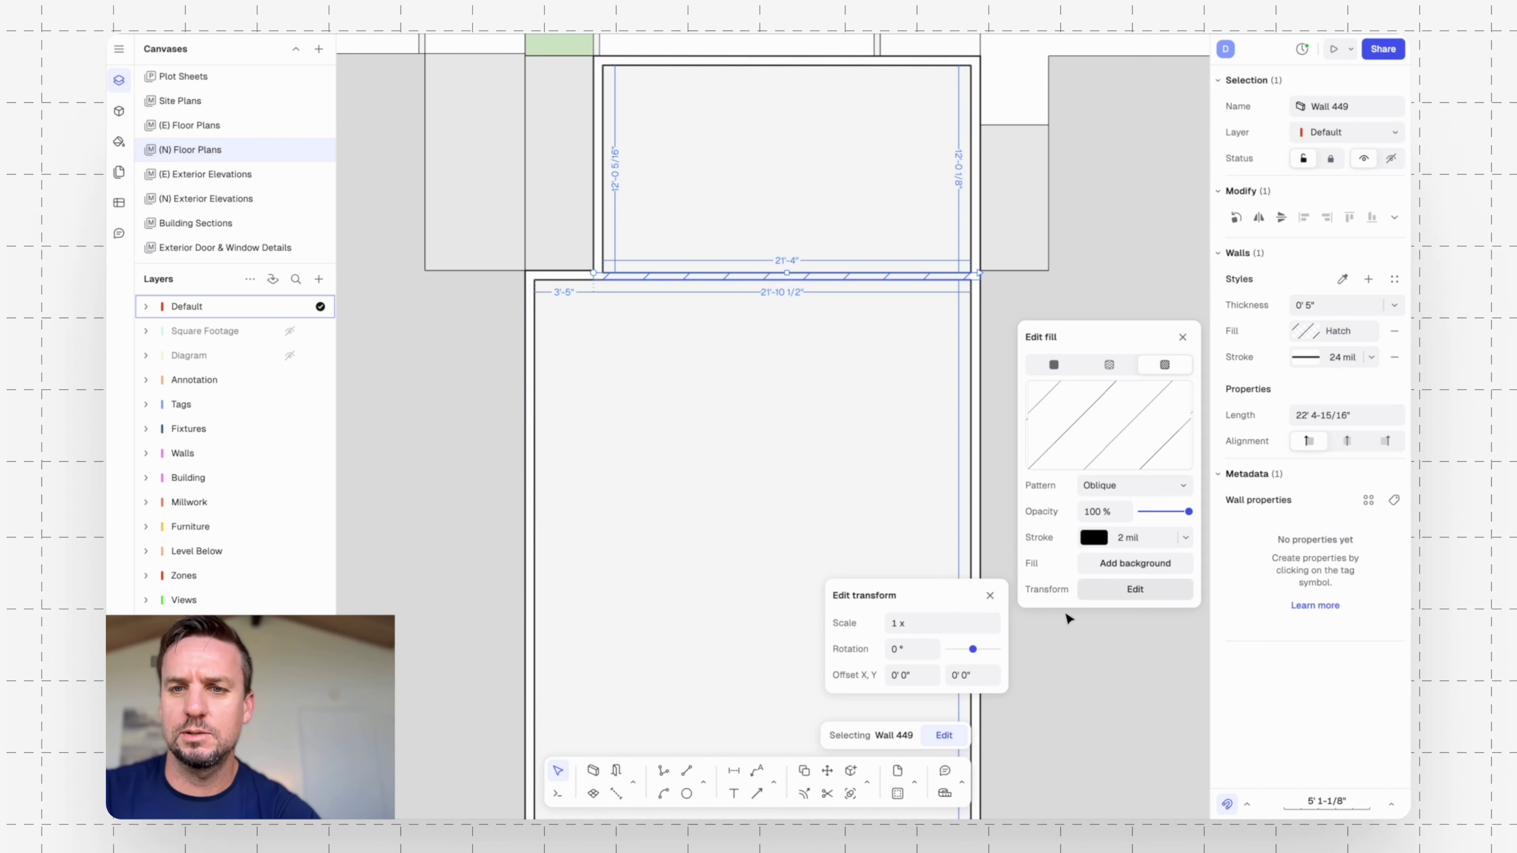
pyautogui.click(939, 625)
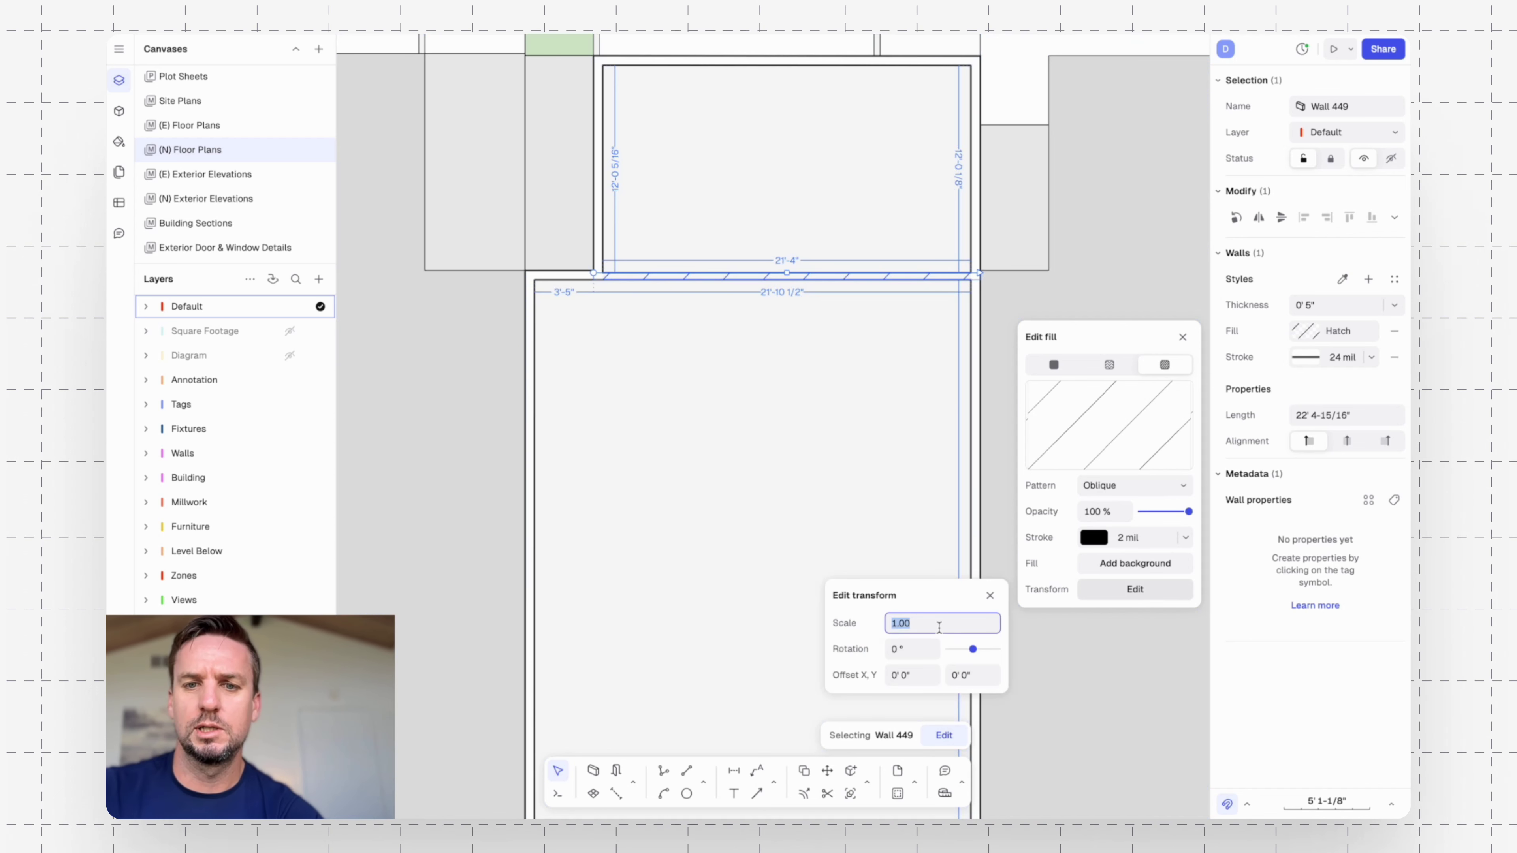
pyautogui.write('0.5')
pyautogui.press('Return')
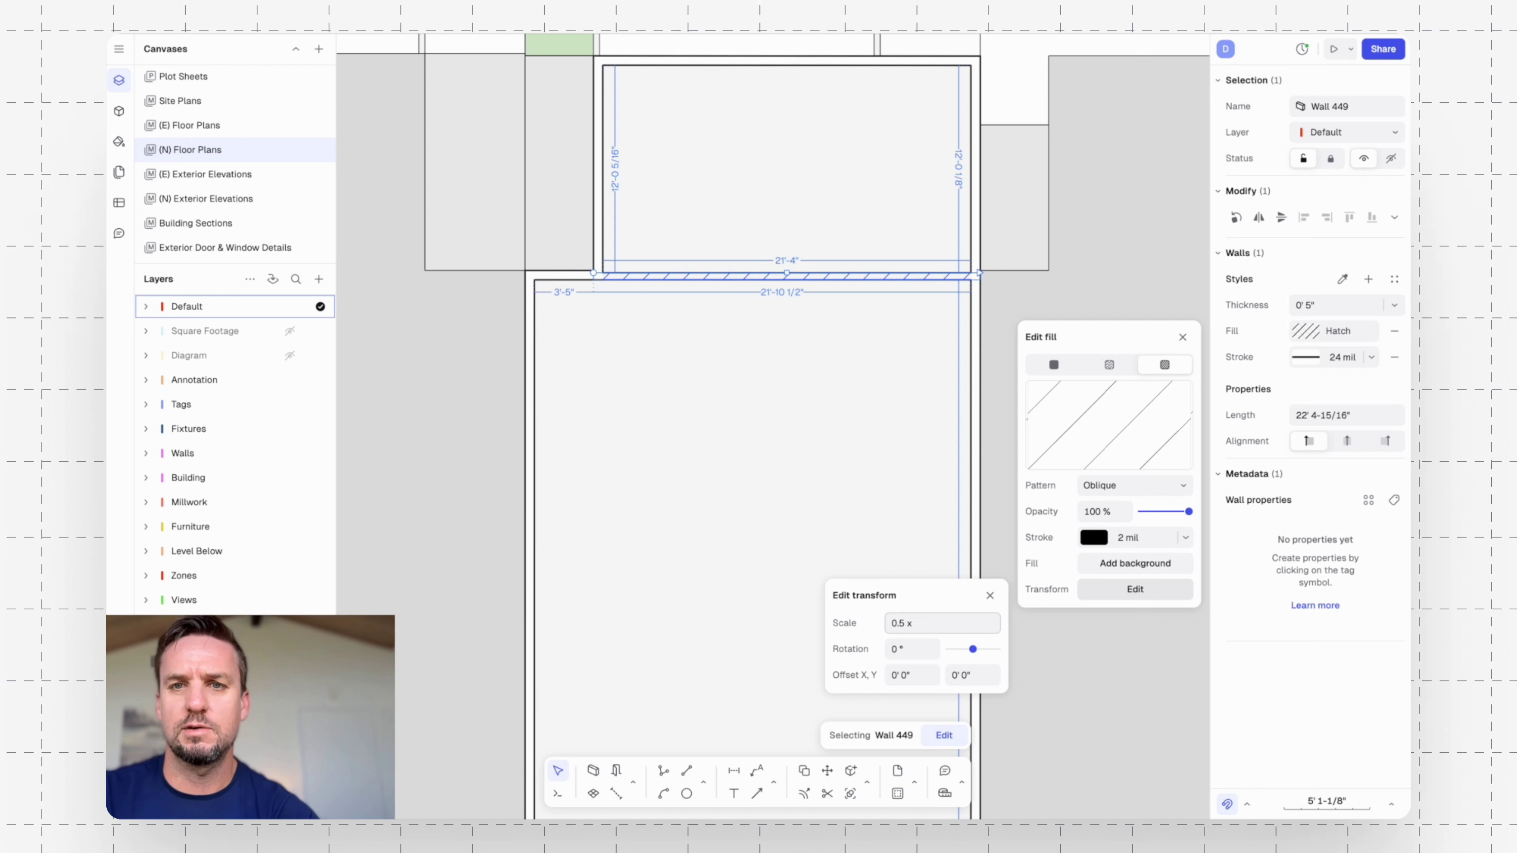
pyautogui.click(1098, 562)
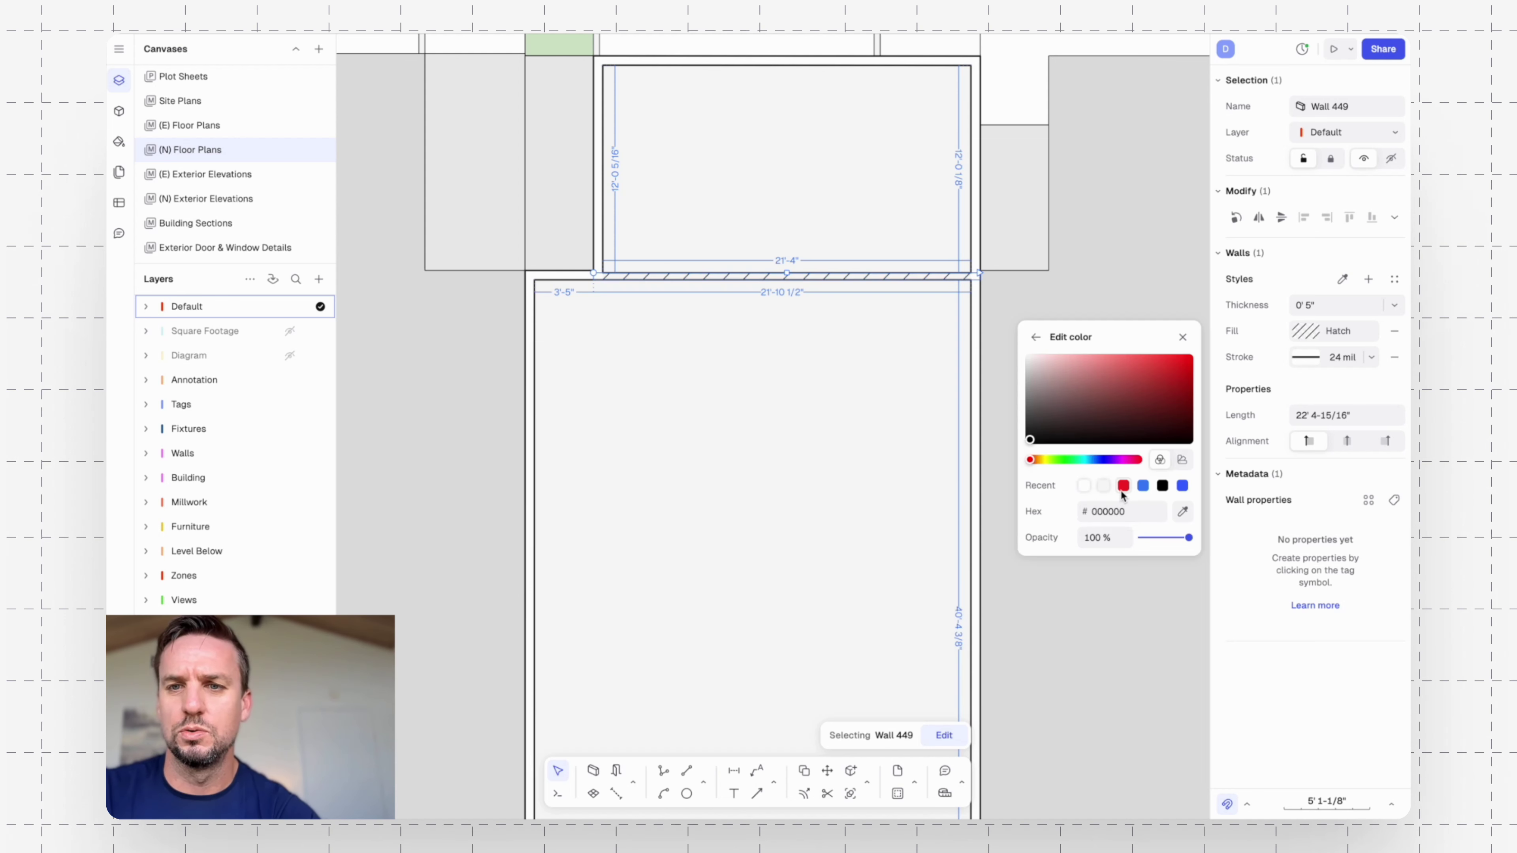
pyautogui.click(1182, 459)
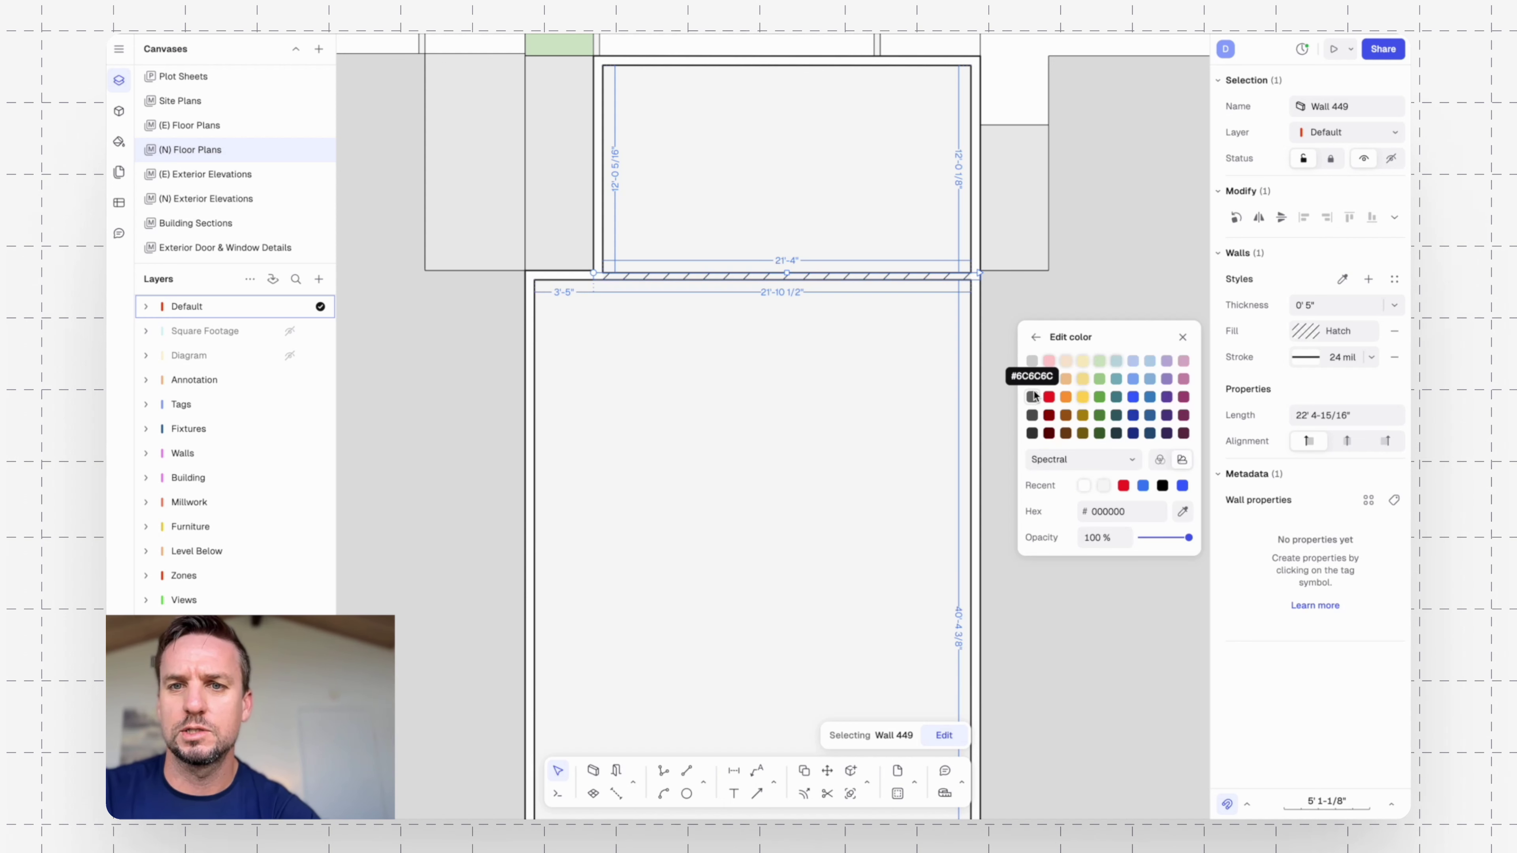
pyautogui.click(1033, 396)
pyautogui.click(1065, 253)
pyautogui.click(1066, 252)
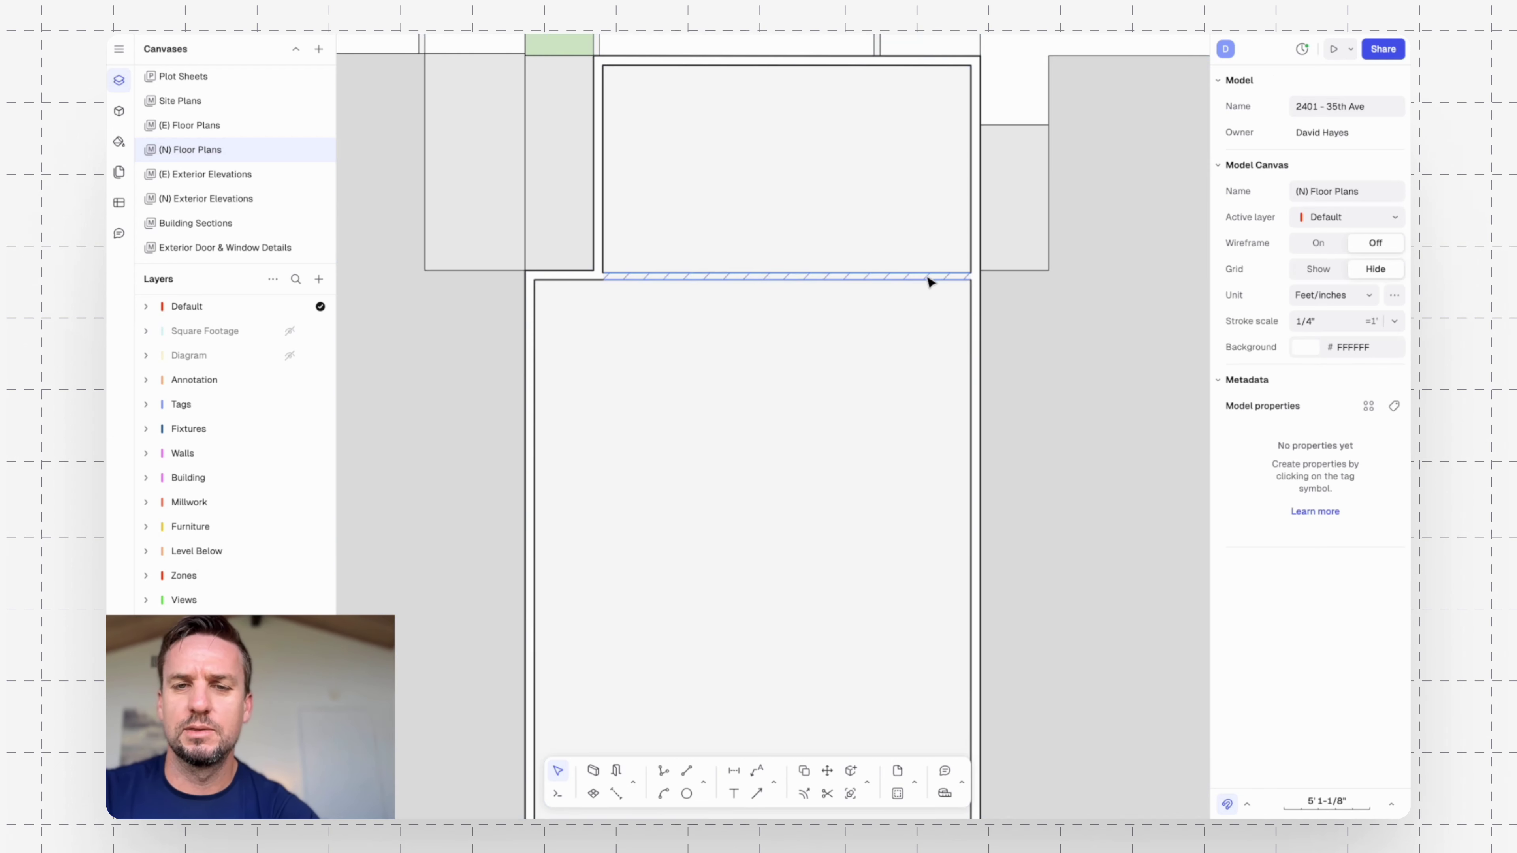
# Save the hatched wall as a new wall style named 'New 2x4'.
pyautogui.click(906, 278)
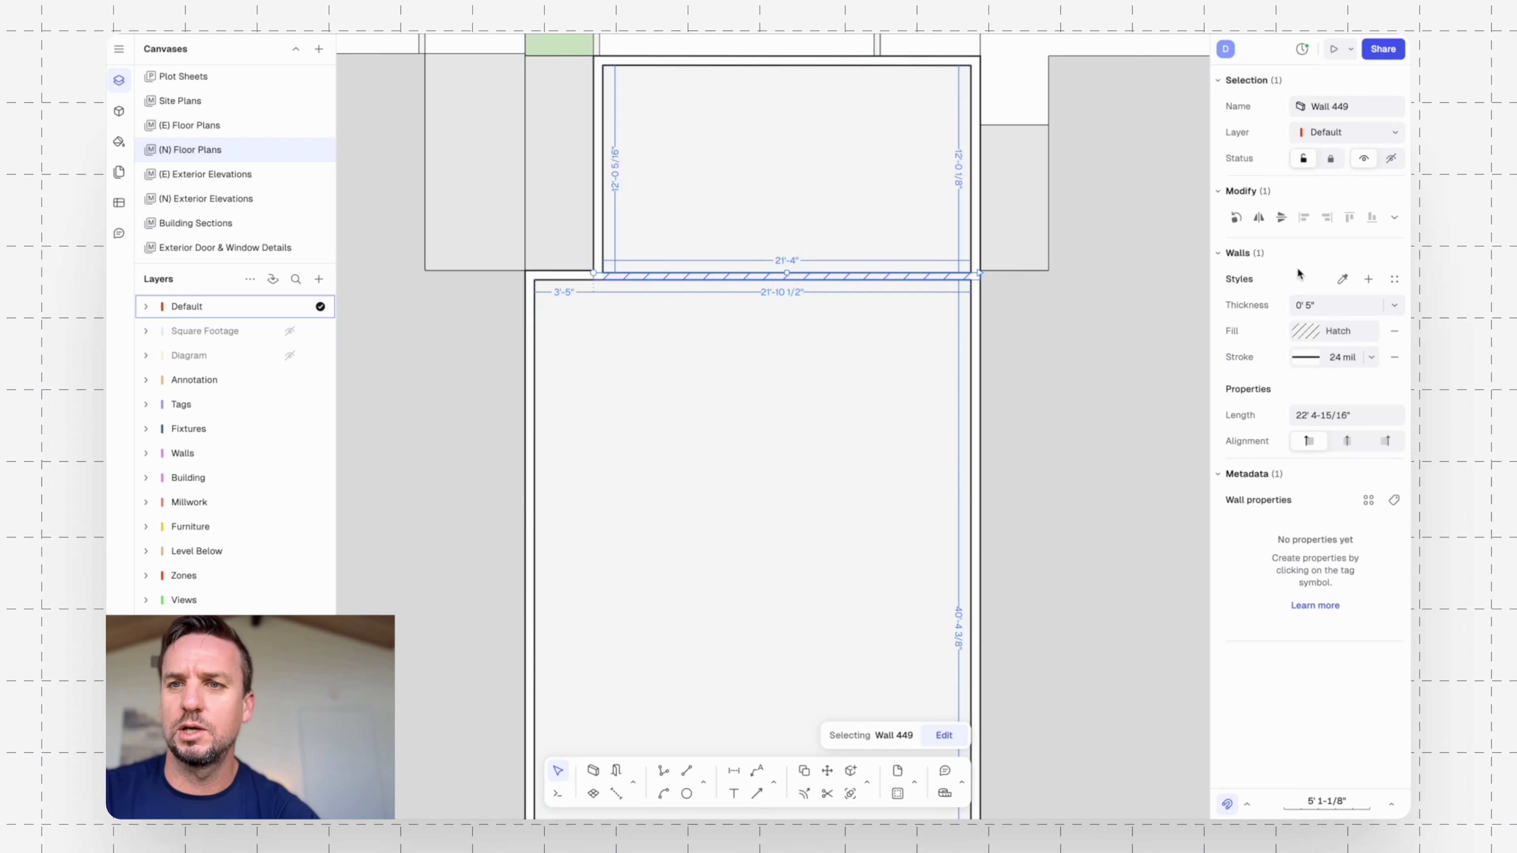
pyautogui.click(1368, 279)
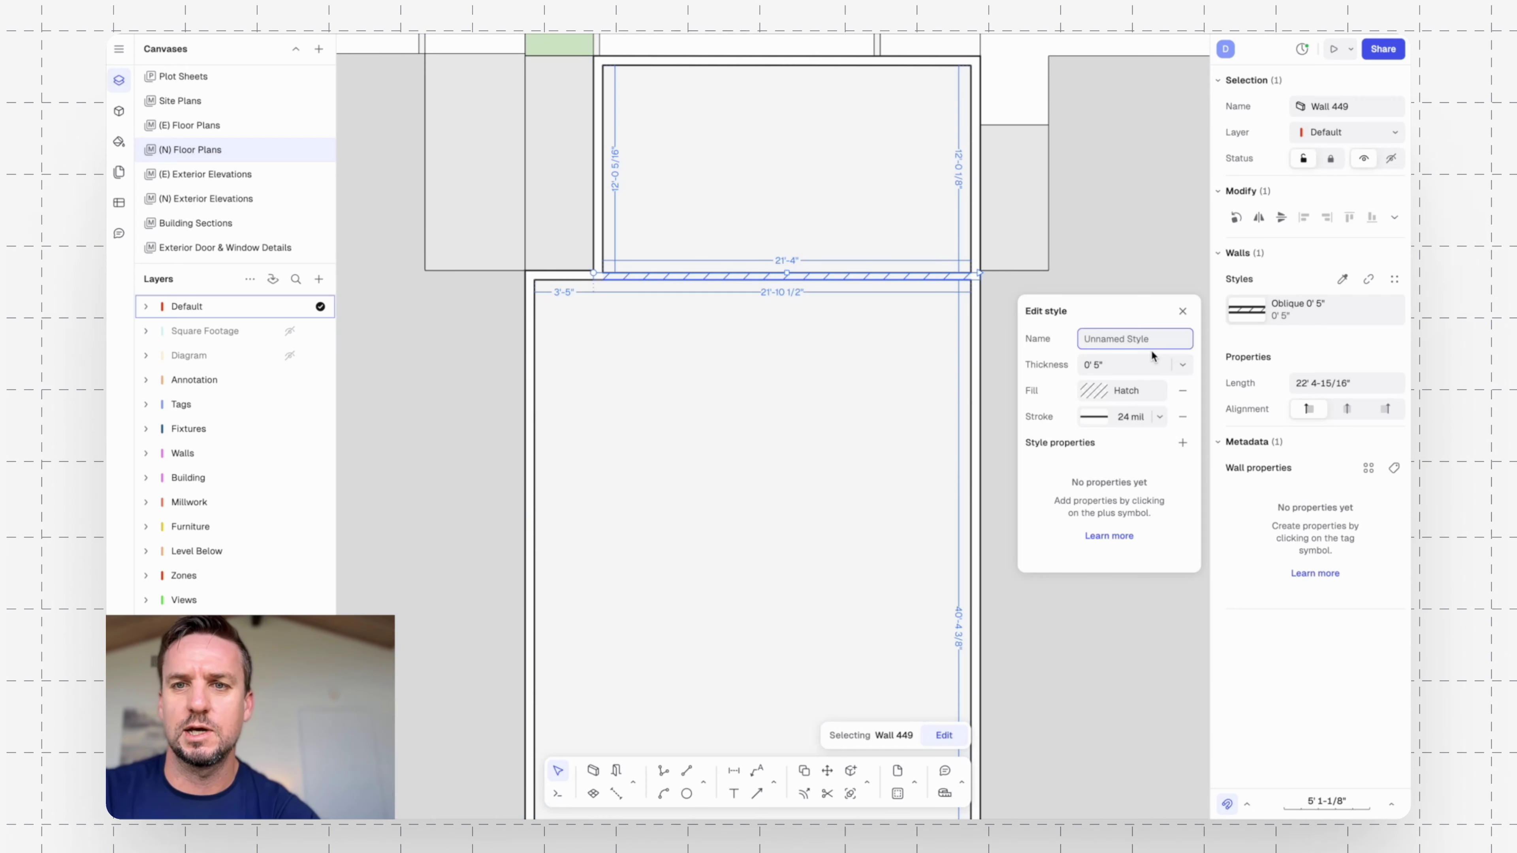
pyautogui.write('New 2x4')
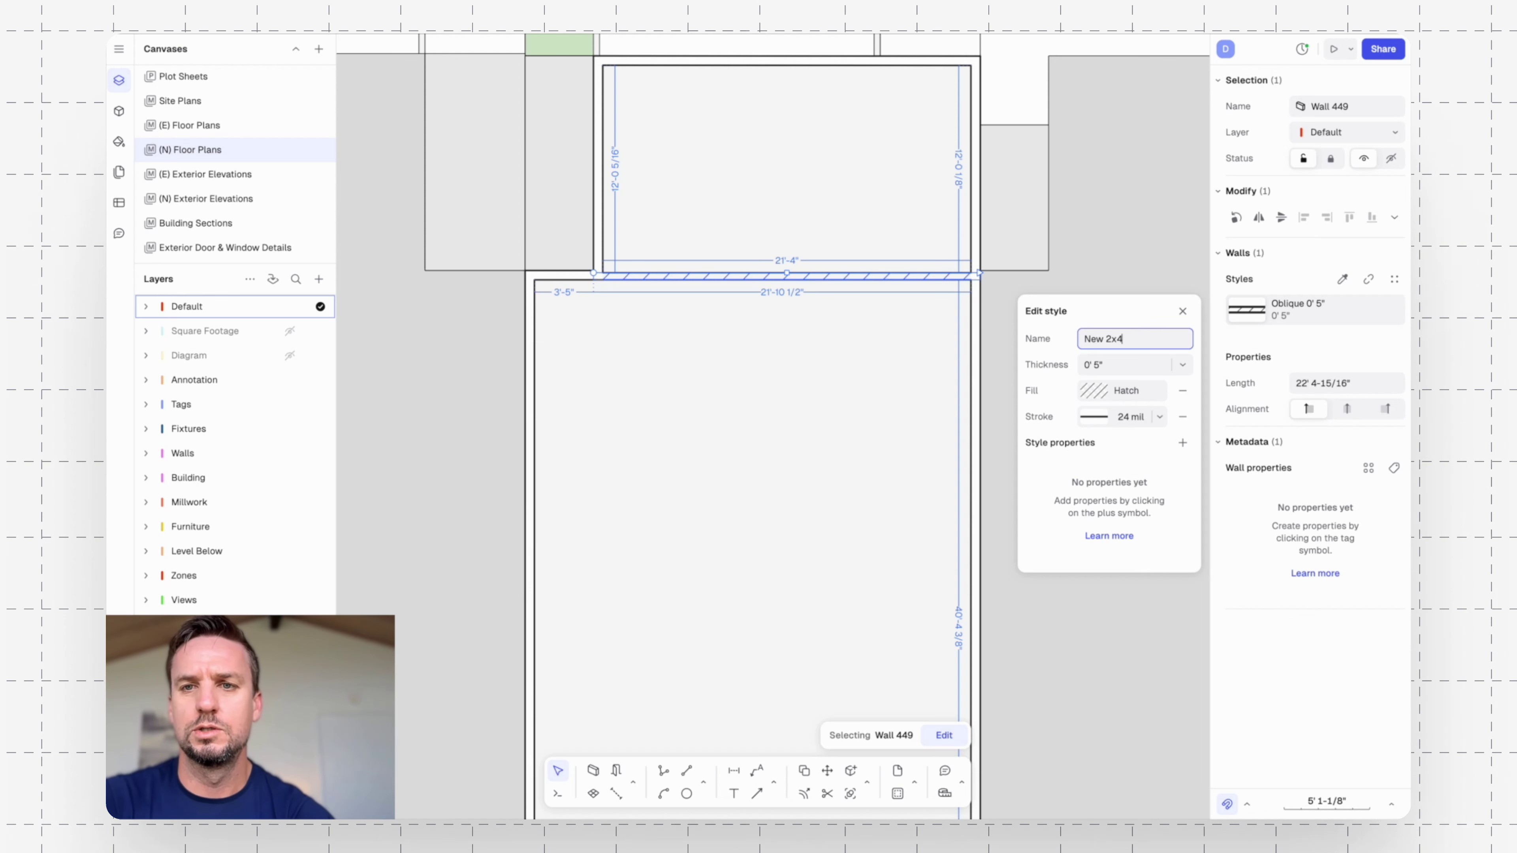
pyautogui.press('Return')
# Deselect the wall and pan across the floor plan.
pyautogui.click(1026, 295)
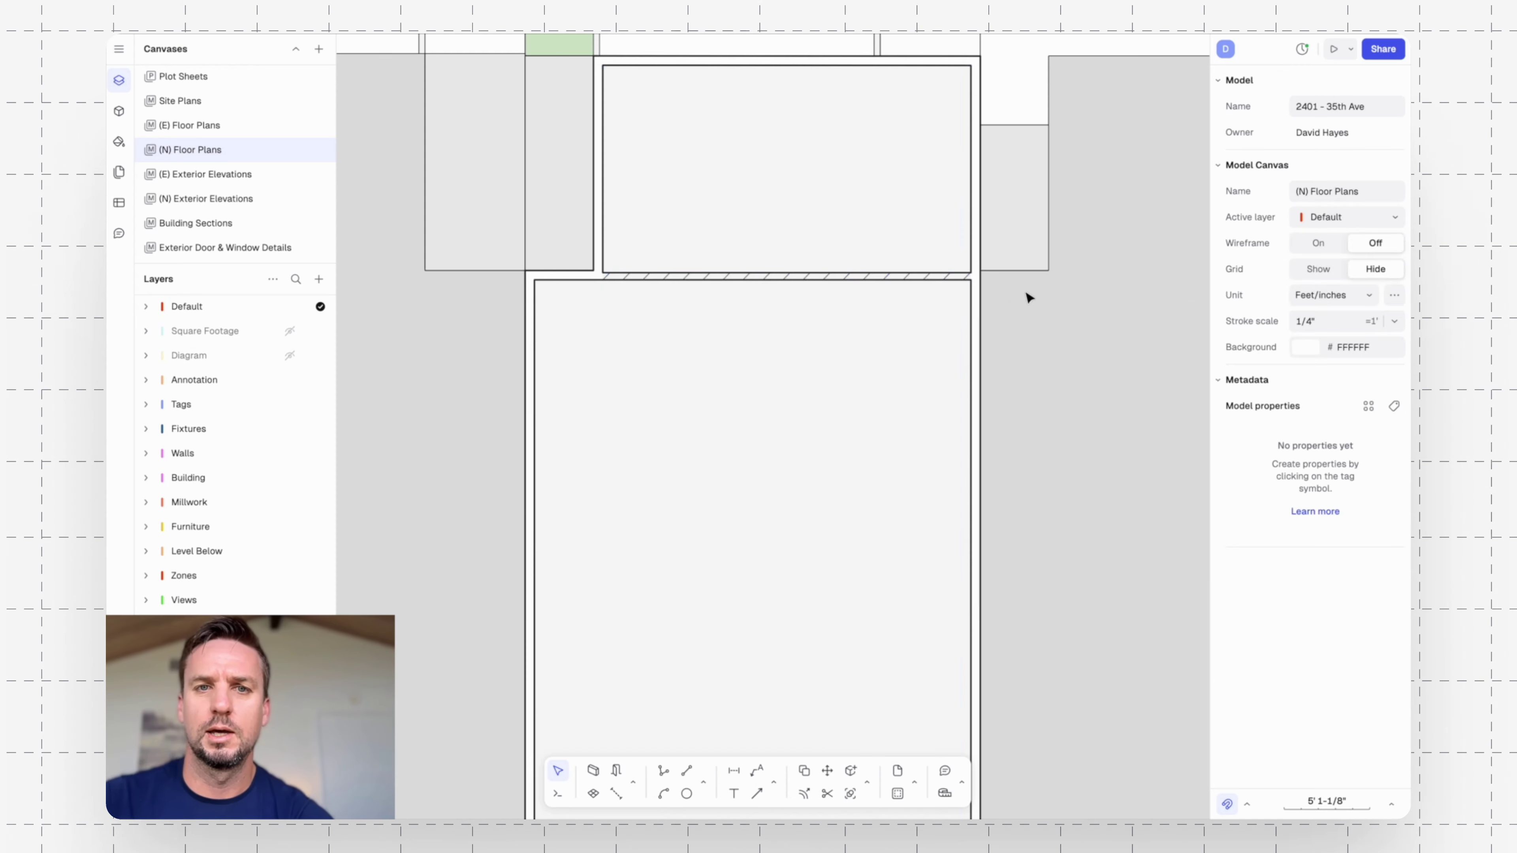
pyautogui.keyDown('ctrl'); pyautogui.scroll(-5, 863, 227); pyautogui.keyUp('ctrl')
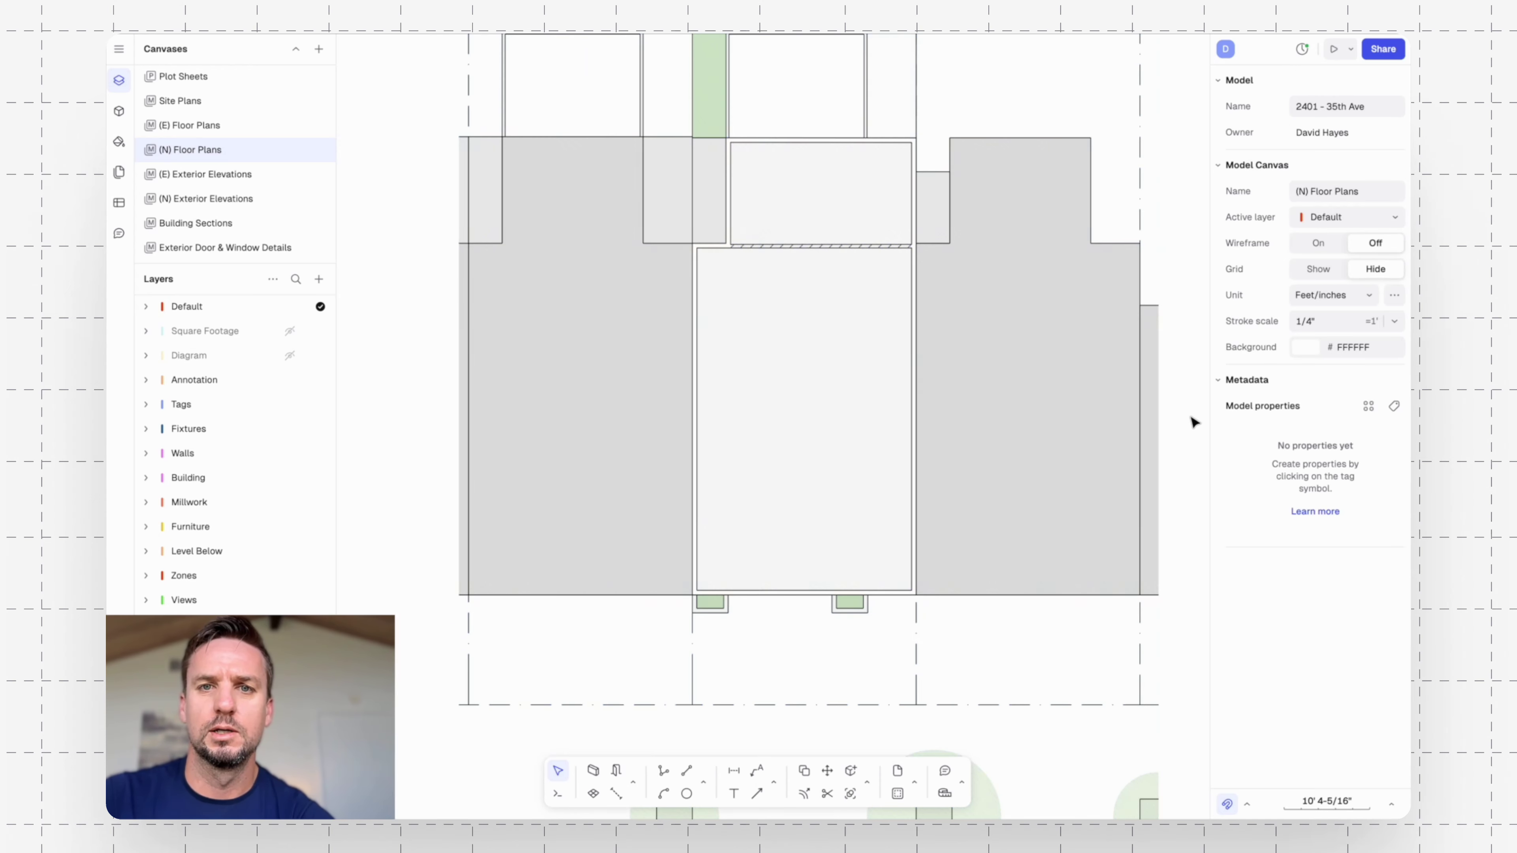
pyautogui.moveTo(1054, 349); pyautogui.dragTo(985, 342, button='middle')
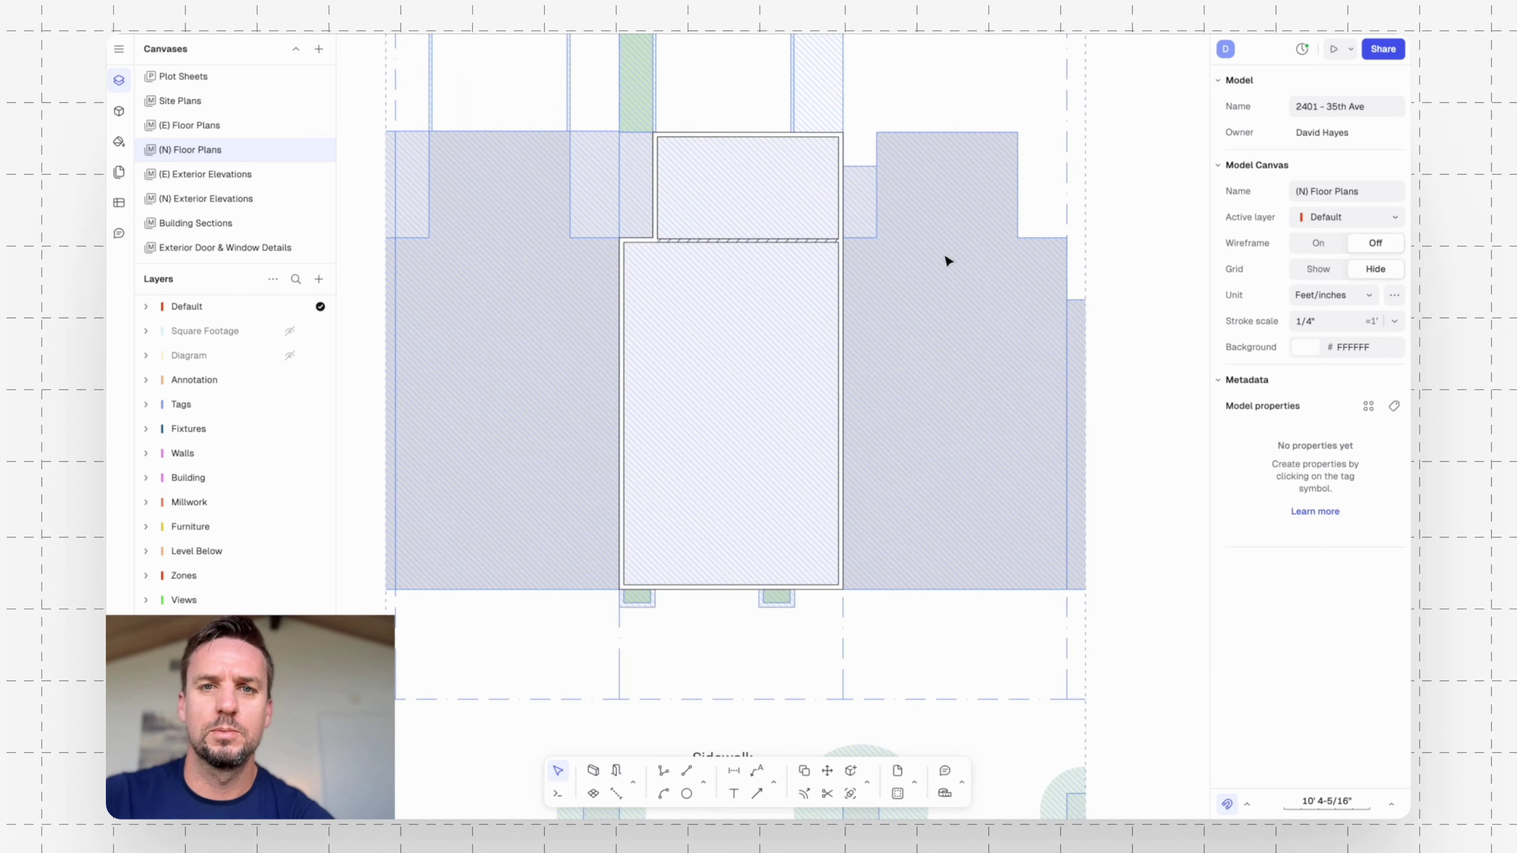
pyautogui.moveTo(943, 247); pyautogui.dragTo(938, 290, button='middle')
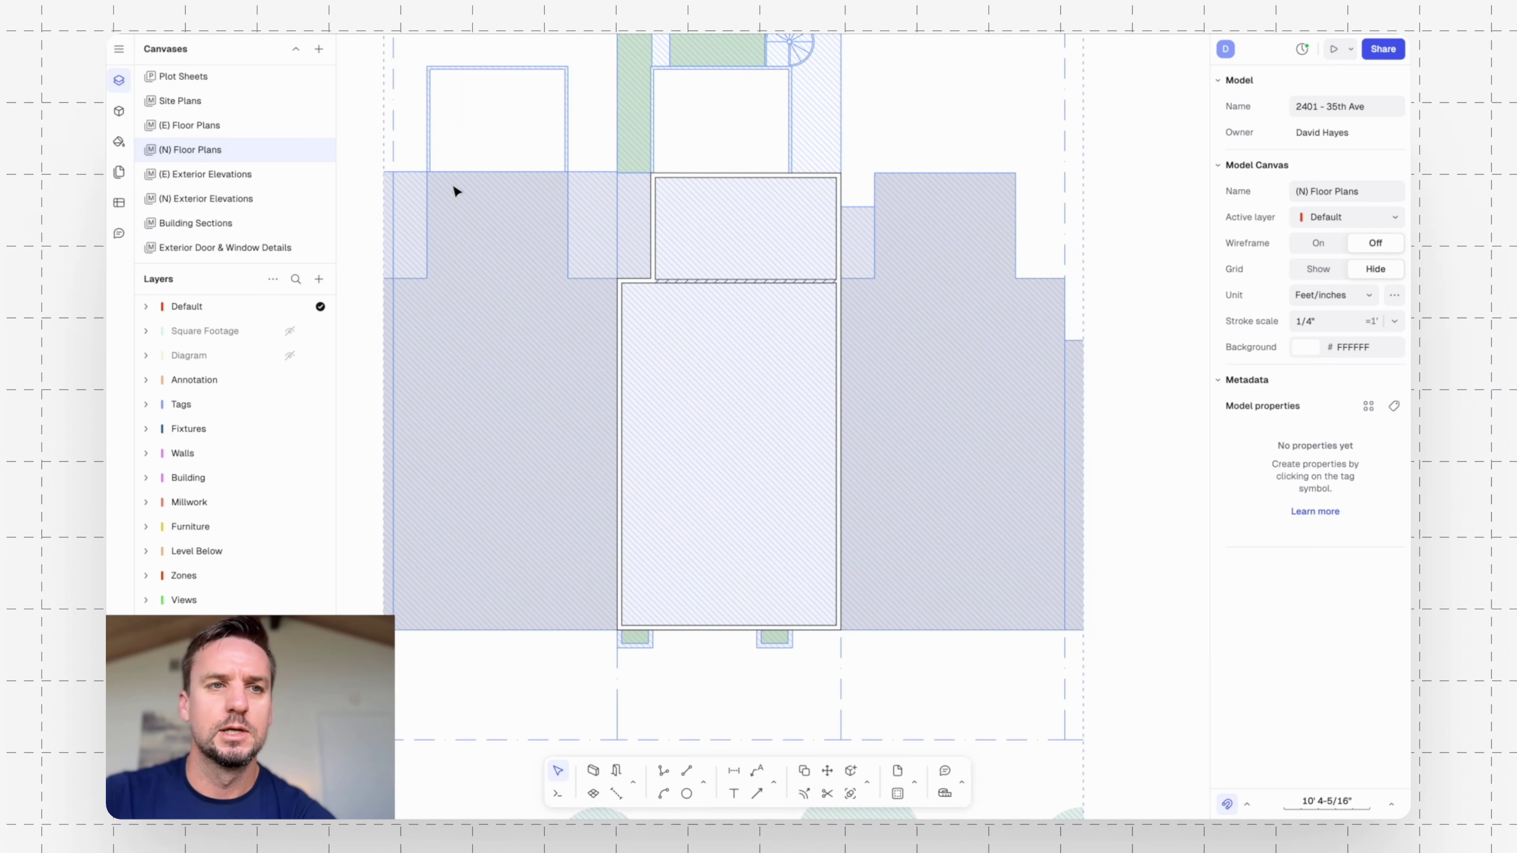
# Browse the proposed floor plans on Plot Sheets, then return to the (N) Floor Plans canvas.
pyautogui.click(202, 79)
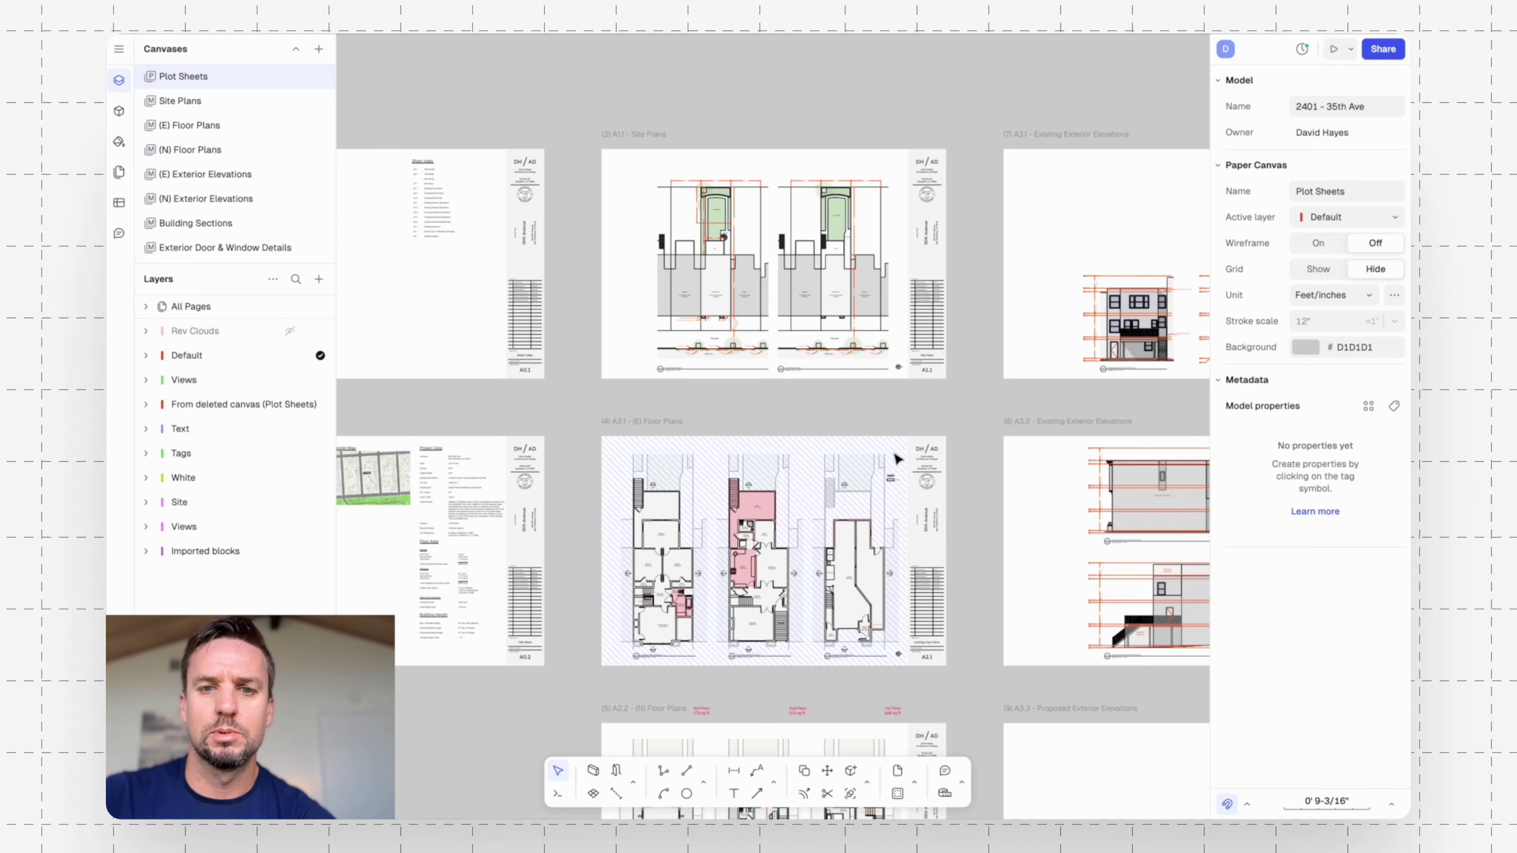
pyautogui.scroll(-5, 897, 457)
pyautogui.scroll(8, 756, 336)
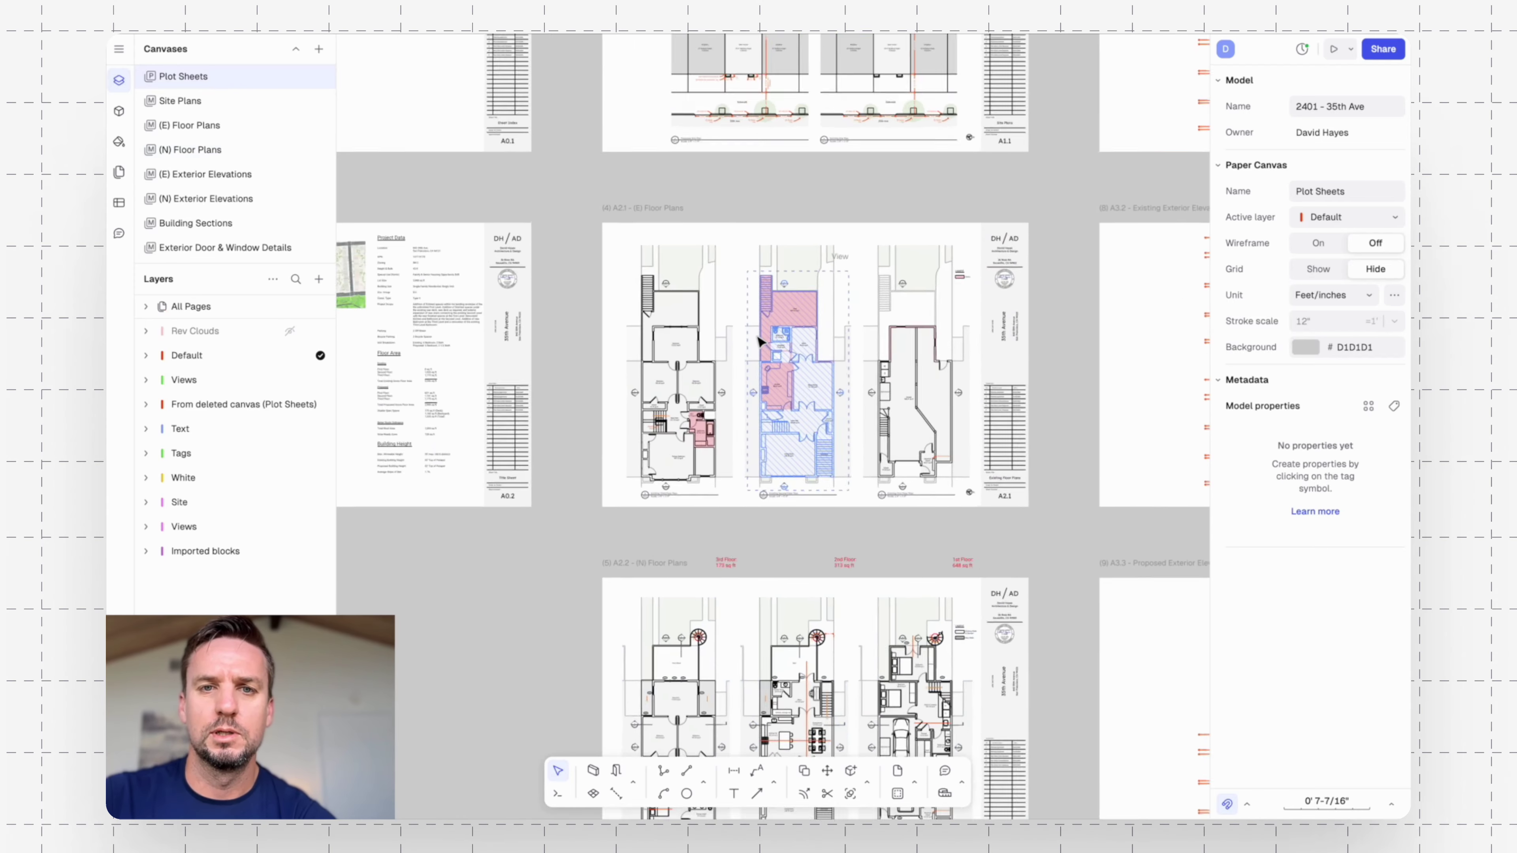
pyautogui.scroll(-9, 965, 535)
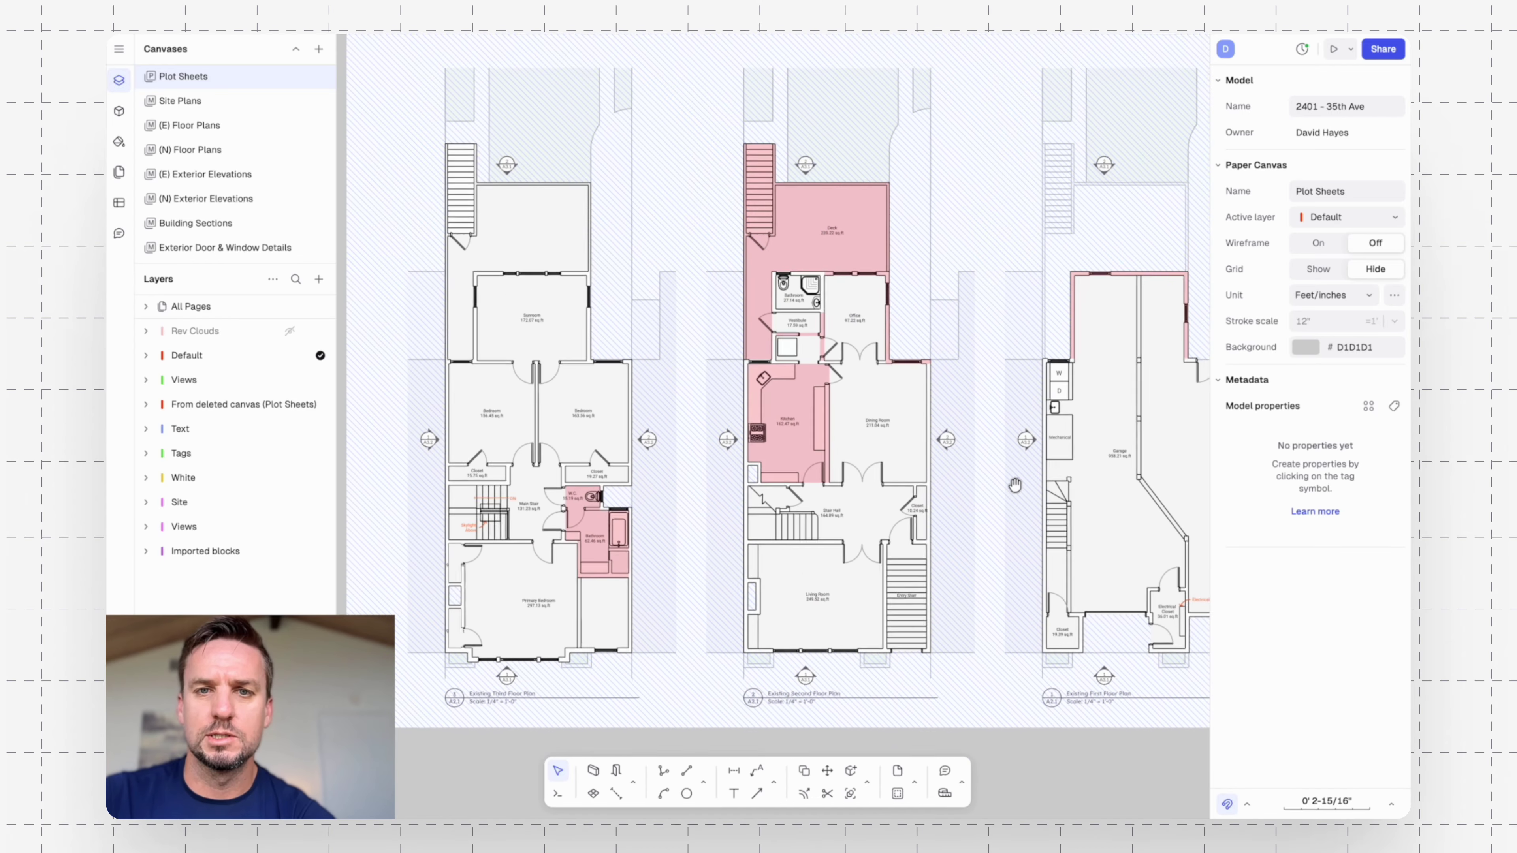
pyautogui.scroll(-10, 977, 633)
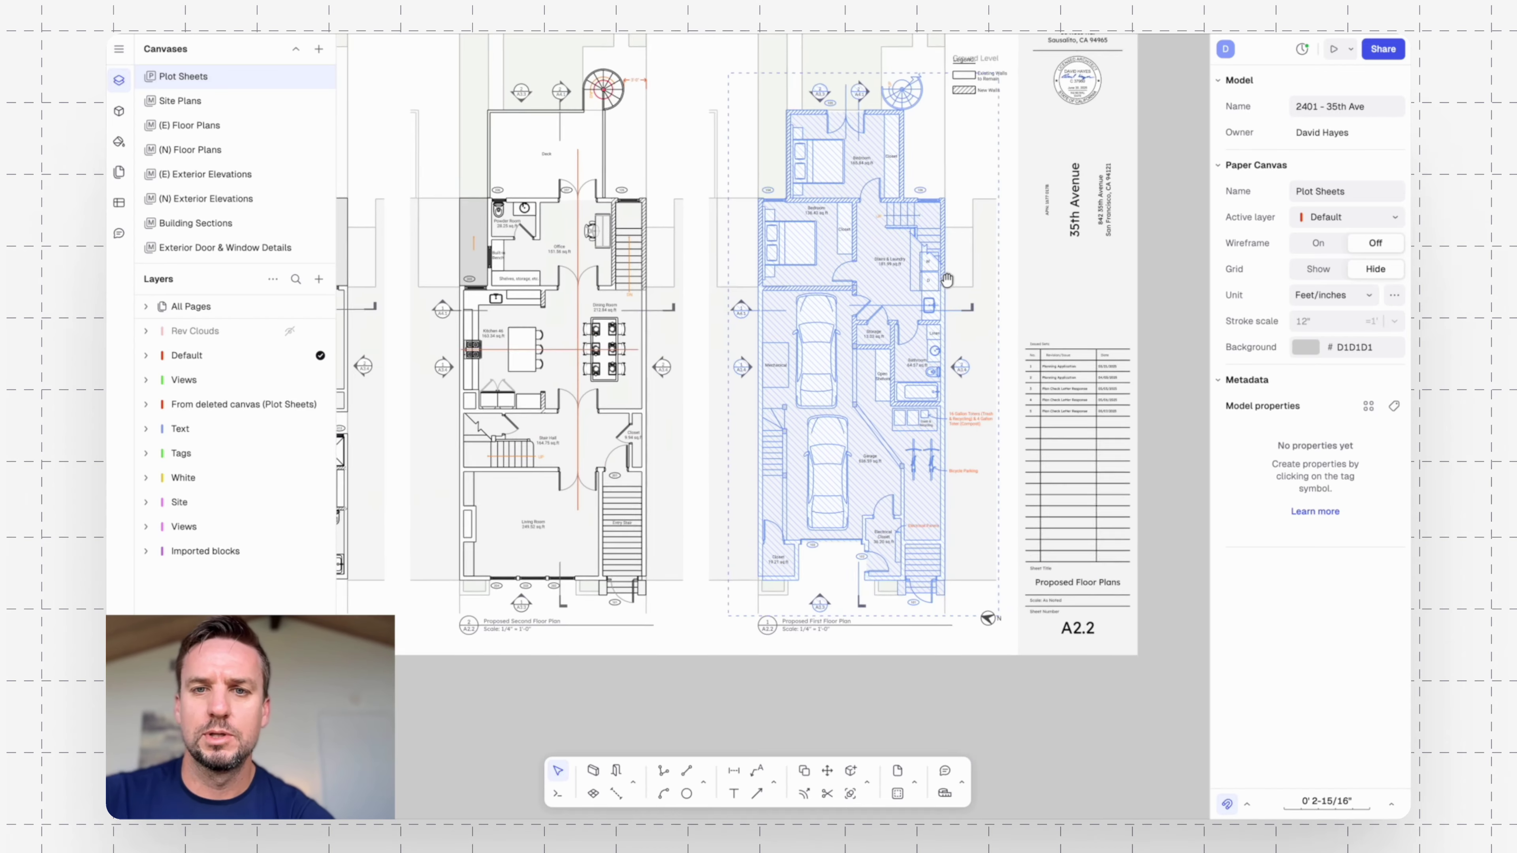
pyautogui.scroll(10, 903, 322)
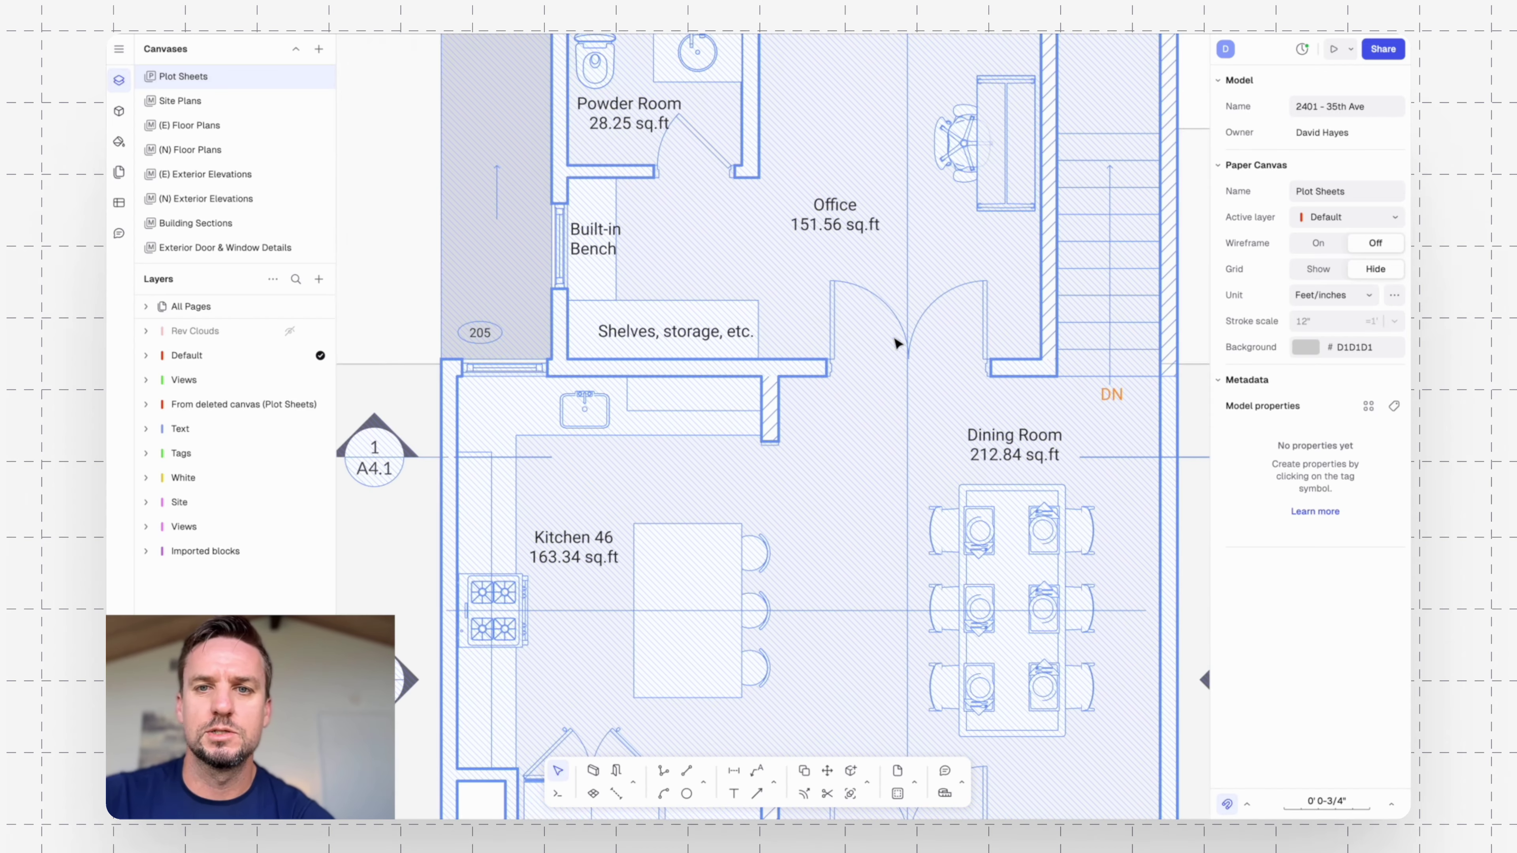
pyautogui.hscroll(2, 1039, 399)
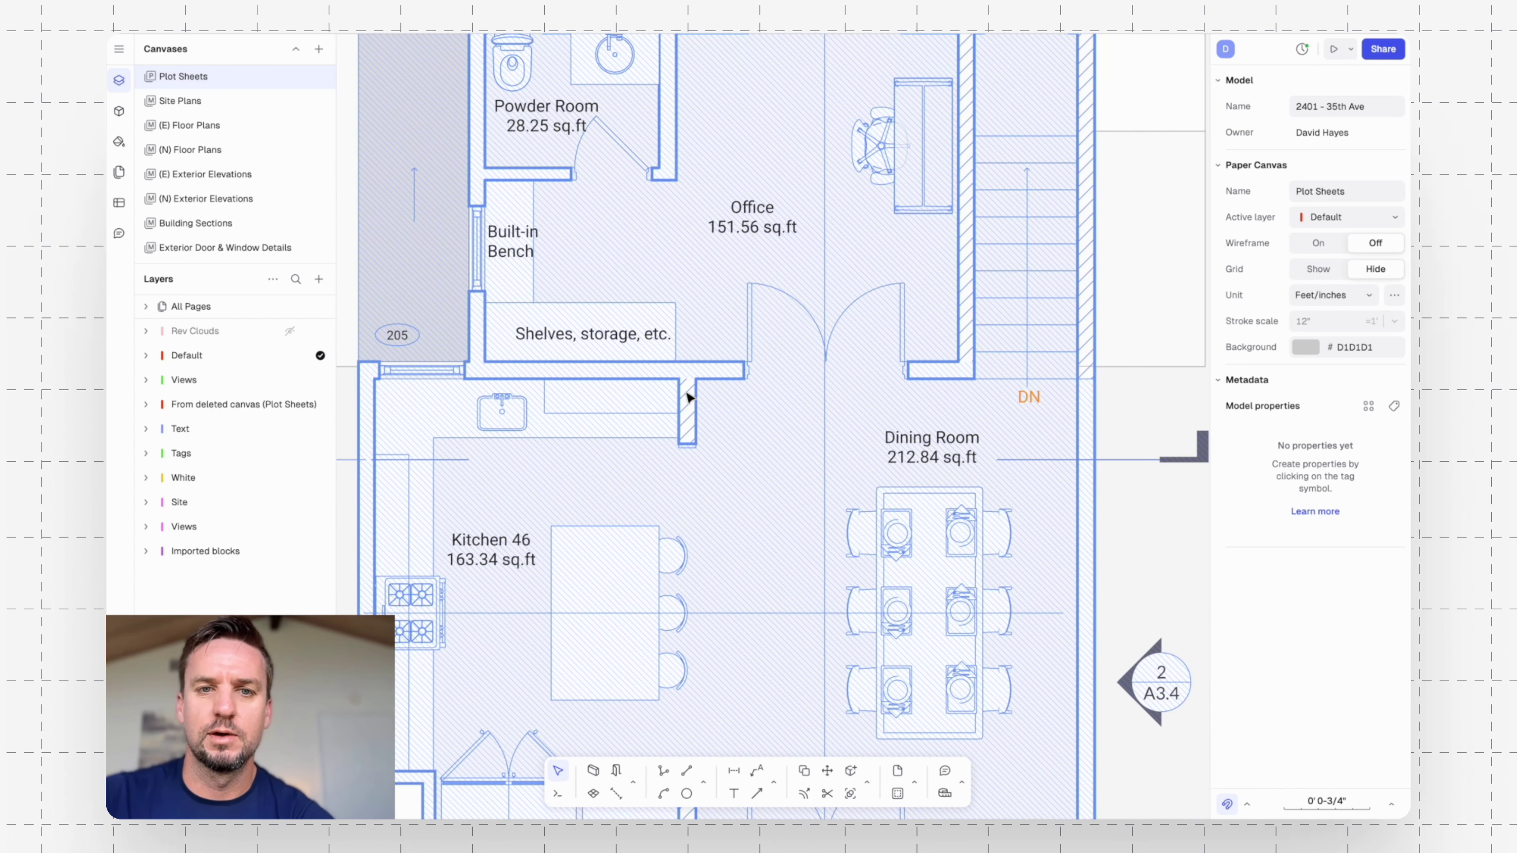
pyautogui.scroll(-5, 1082, 409)
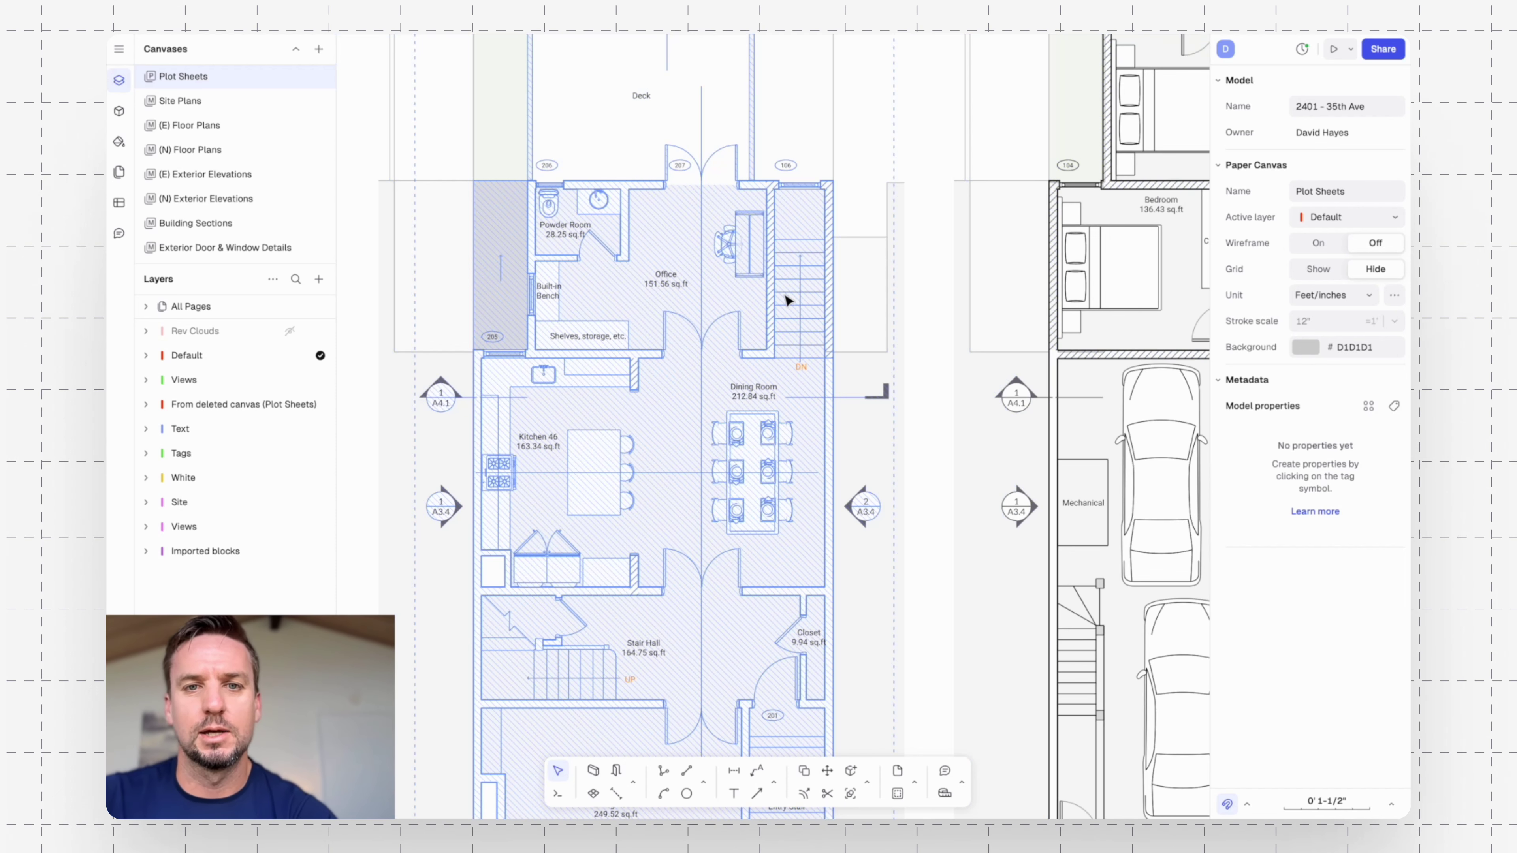
pyautogui.hscroll(-5, 788, 301)
pyautogui.scroll(-3, 787, 301)
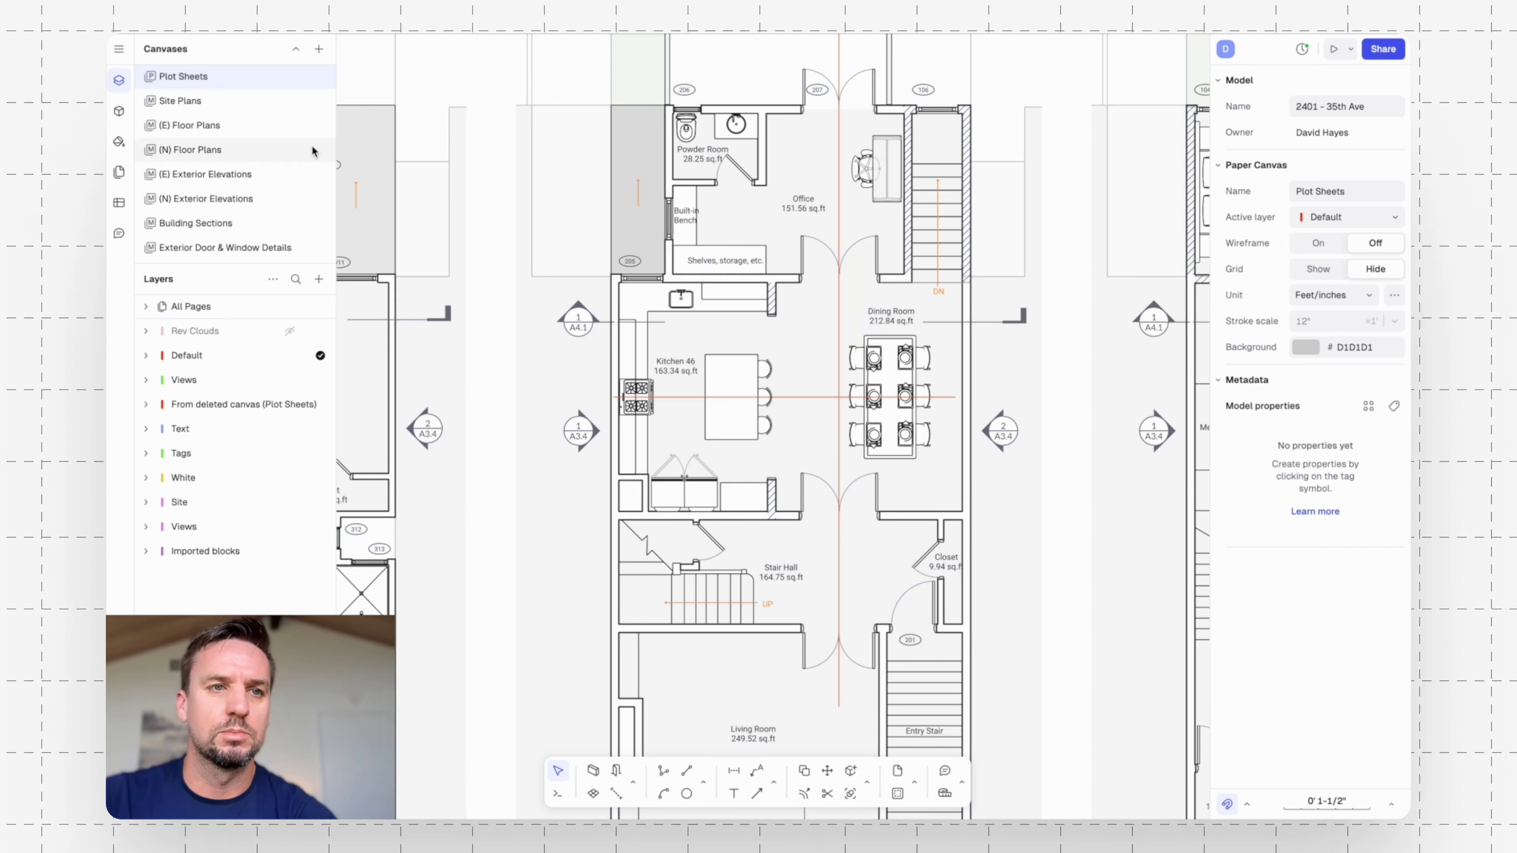
pyautogui.click(198, 150)
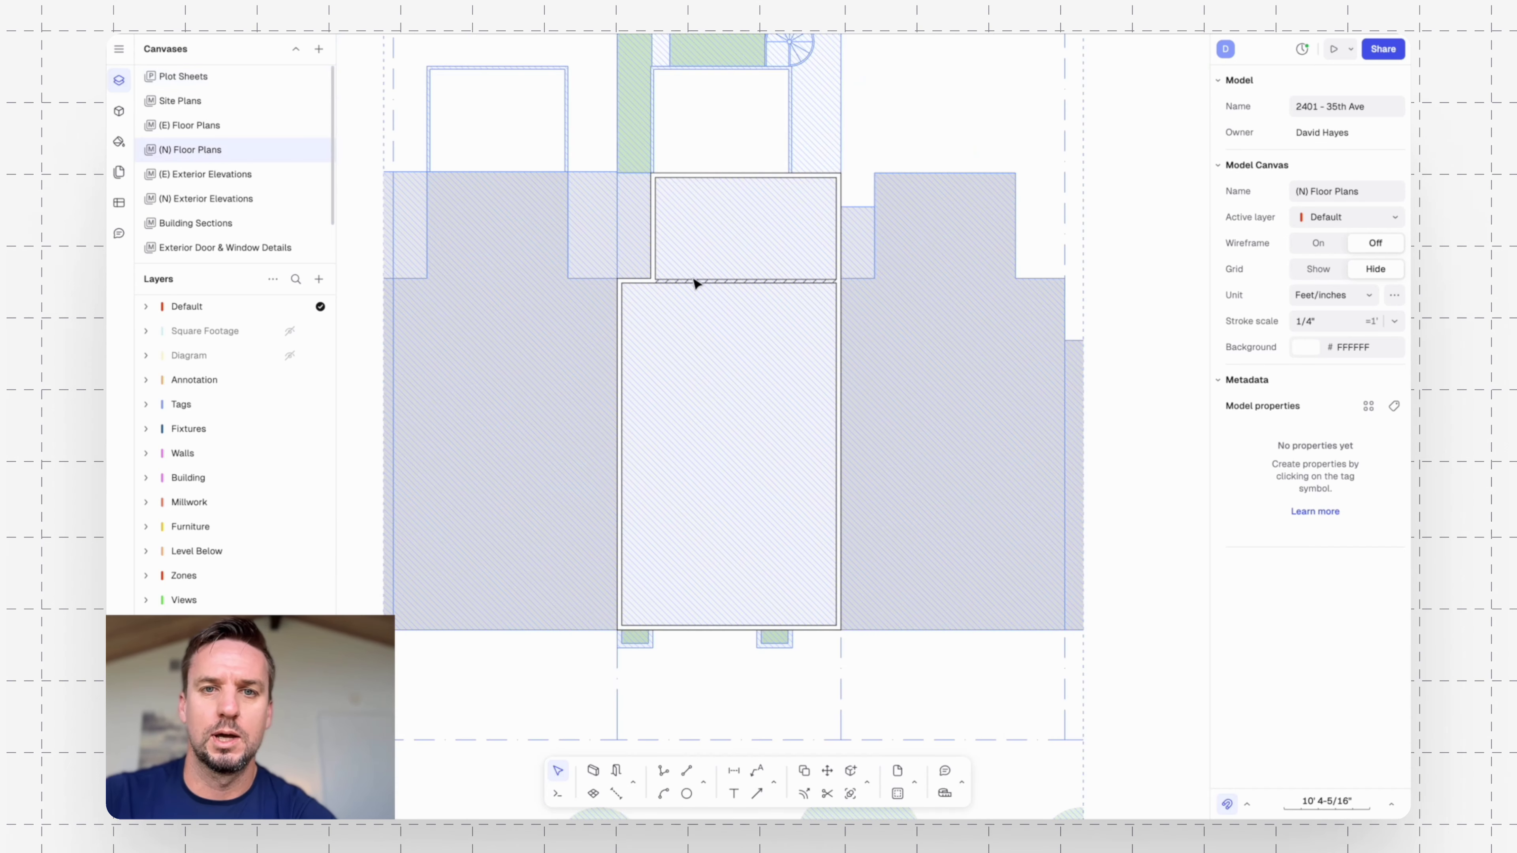
# Pan across the First Level plan toward the bedrooms, then zoom out for an overview.
pyautogui.scroll(-5, 596, 292)
pyautogui.moveTo(821, 286); pyautogui.dragTo(998, 286, button='middle')
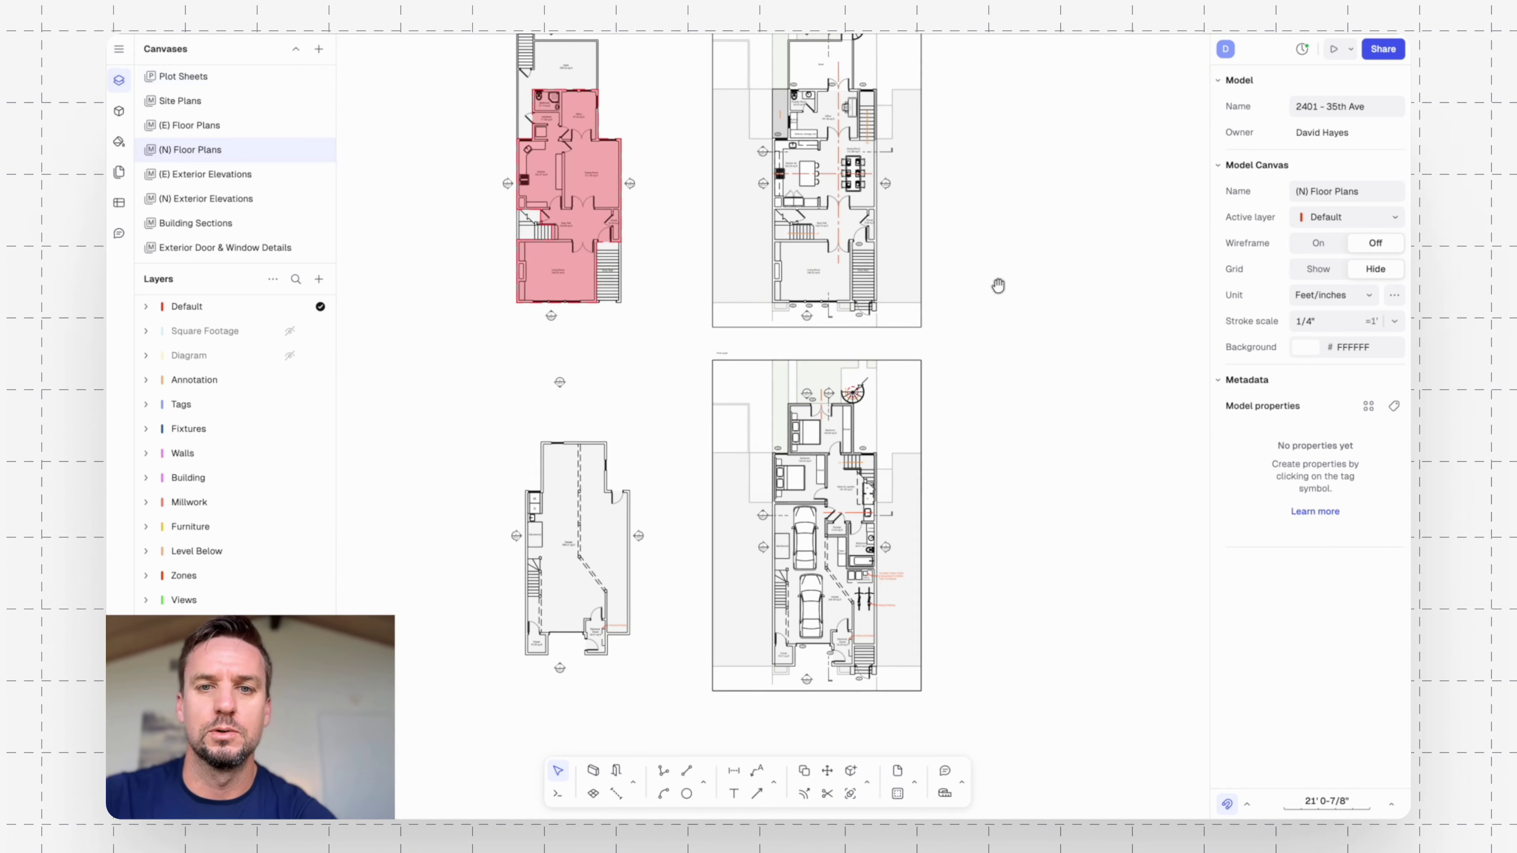
pyautogui.scroll(5, 830, 560)
pyautogui.scroll(5, 830, 560)
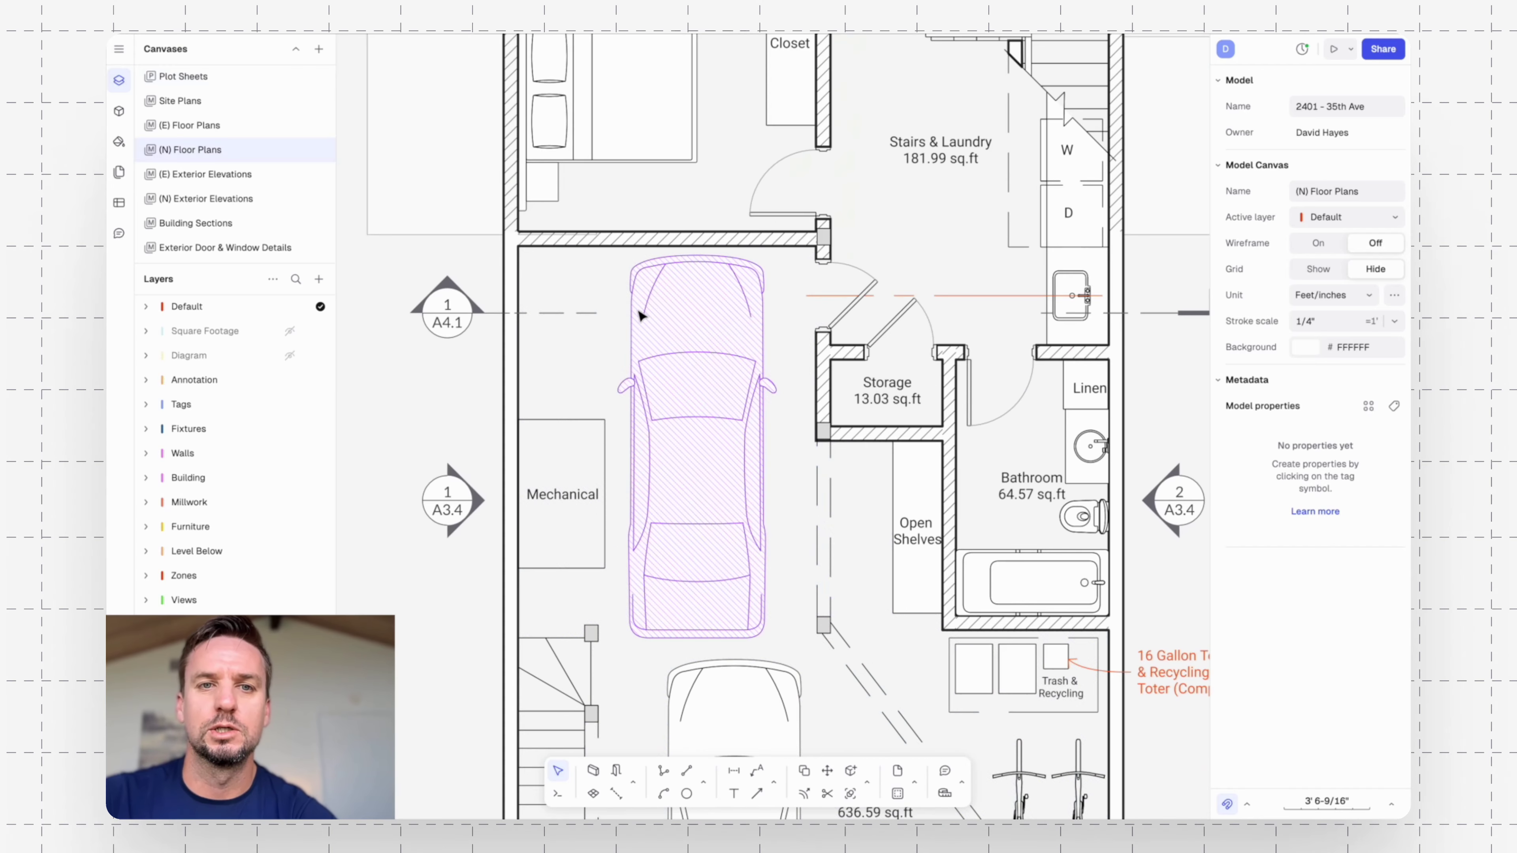
pyautogui.moveTo(948, 230); pyautogui.dragTo(855, 422, button='middle')
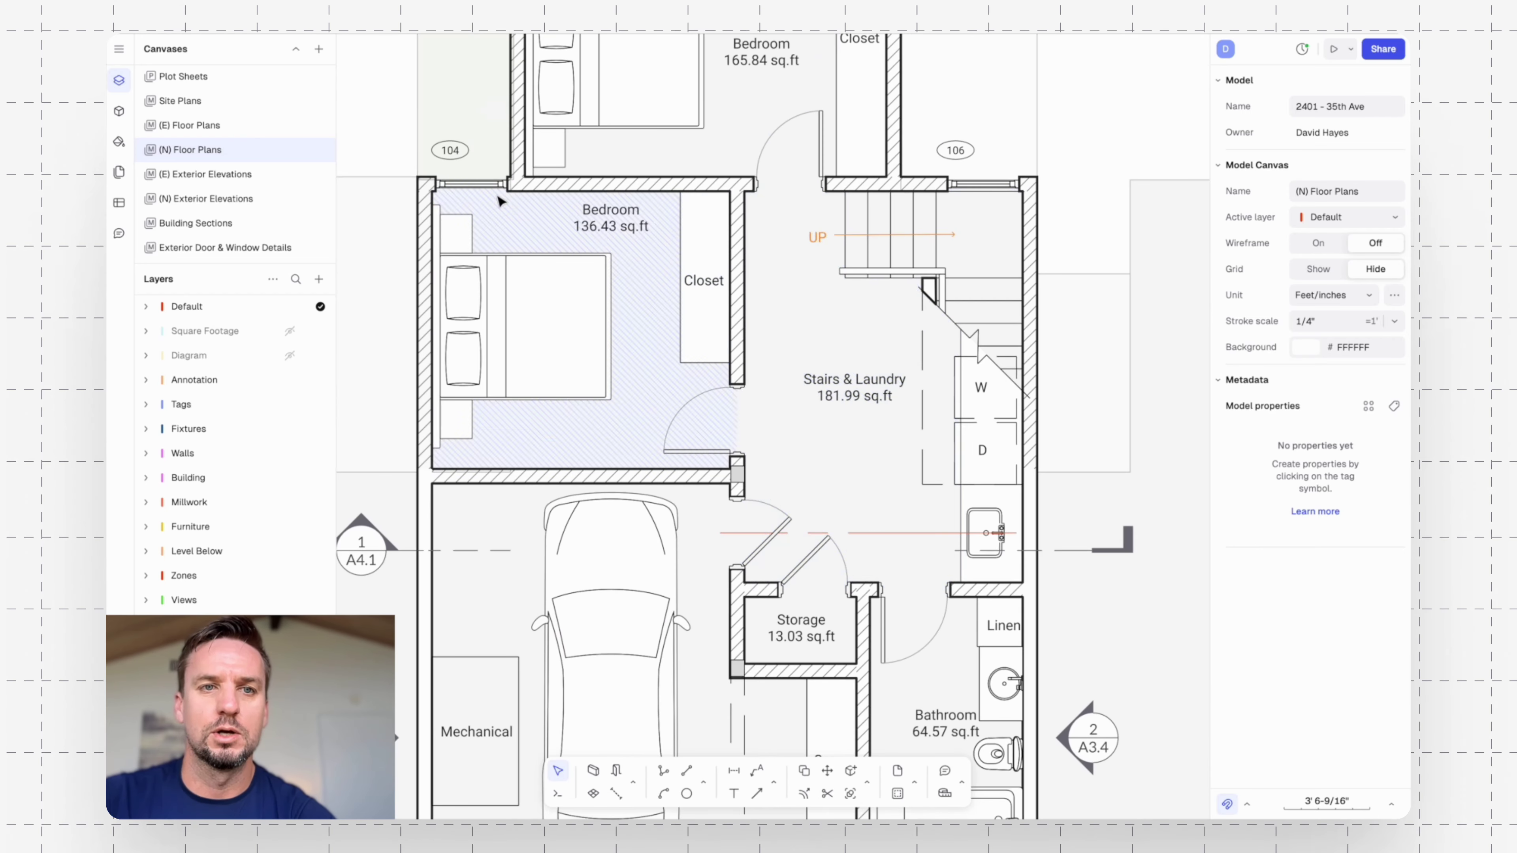
pyautogui.scroll(-3, 803, 244)
pyautogui.scroll(-1, 792, 306)
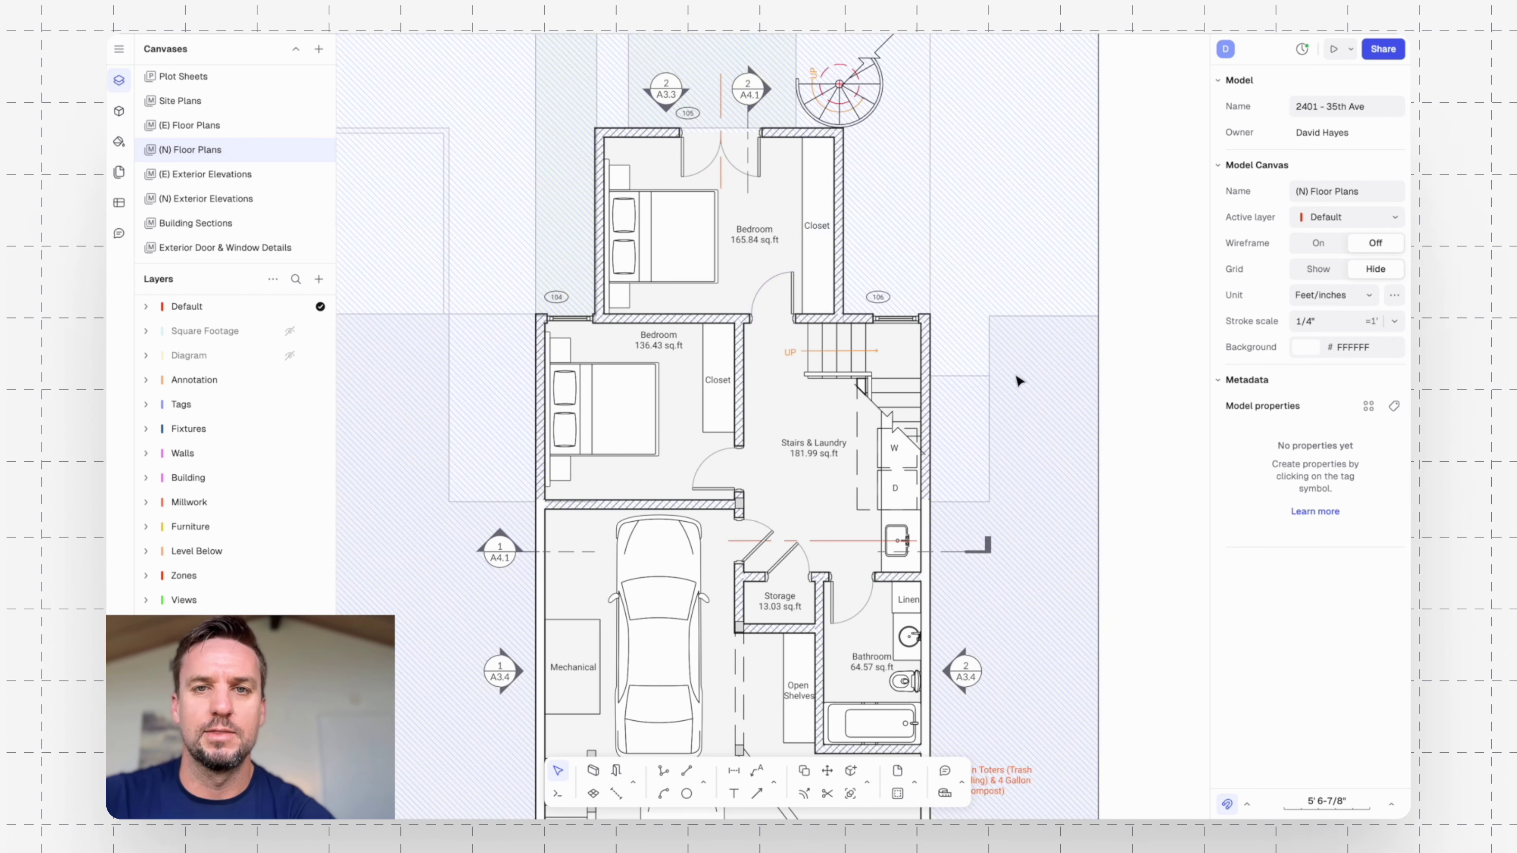
pyautogui.scroll(-5, 768, 376)
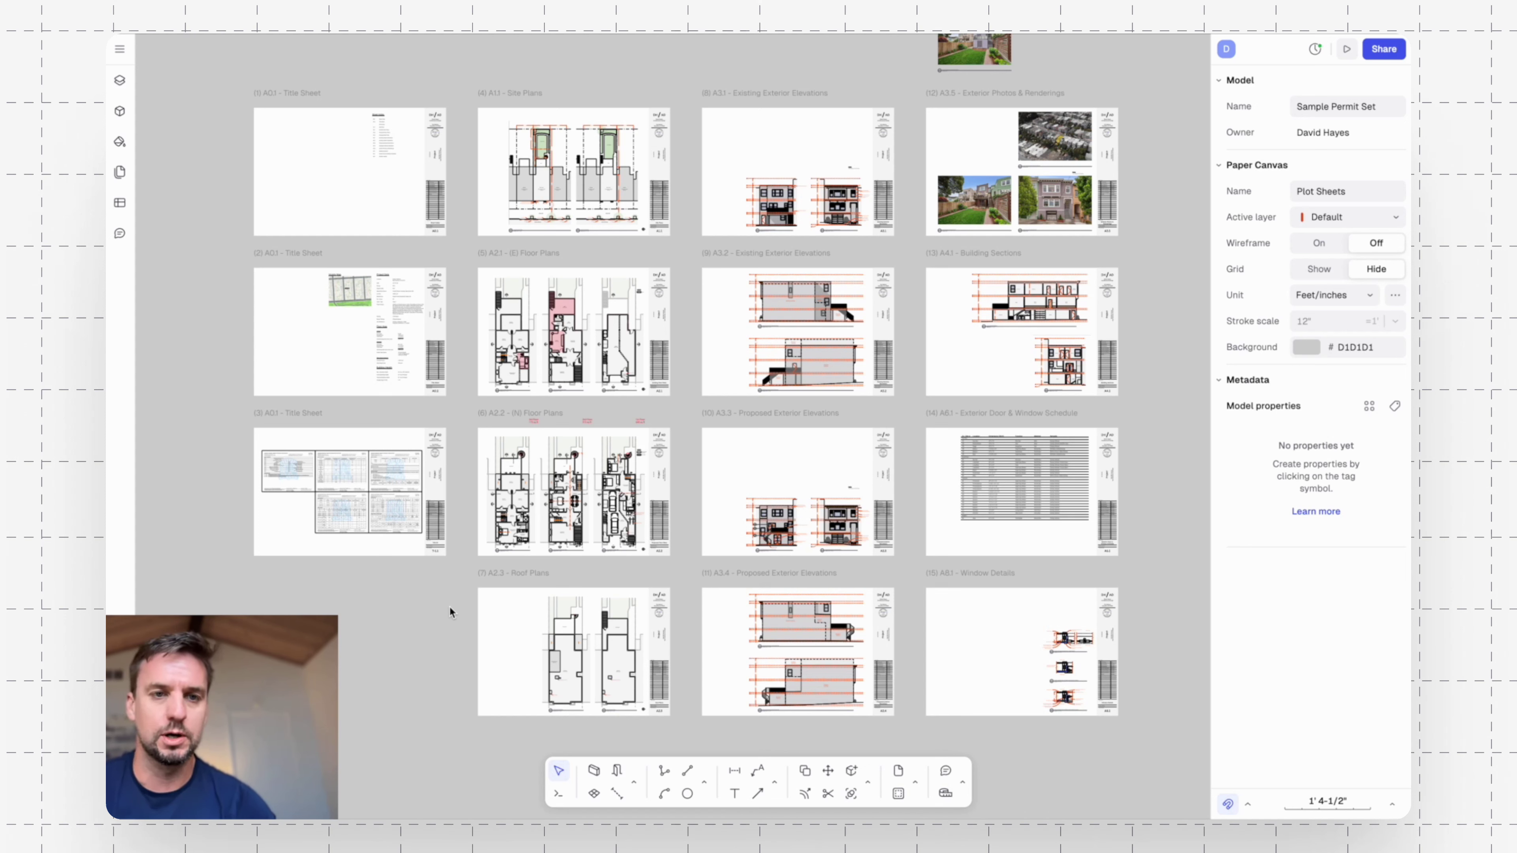
# Zoom in on sheet A2.1 Existing Floor Plans and centre it on the canvas.
pyautogui.scroll(5, 469, 316)
pyautogui.scroll(5, 469, 316)
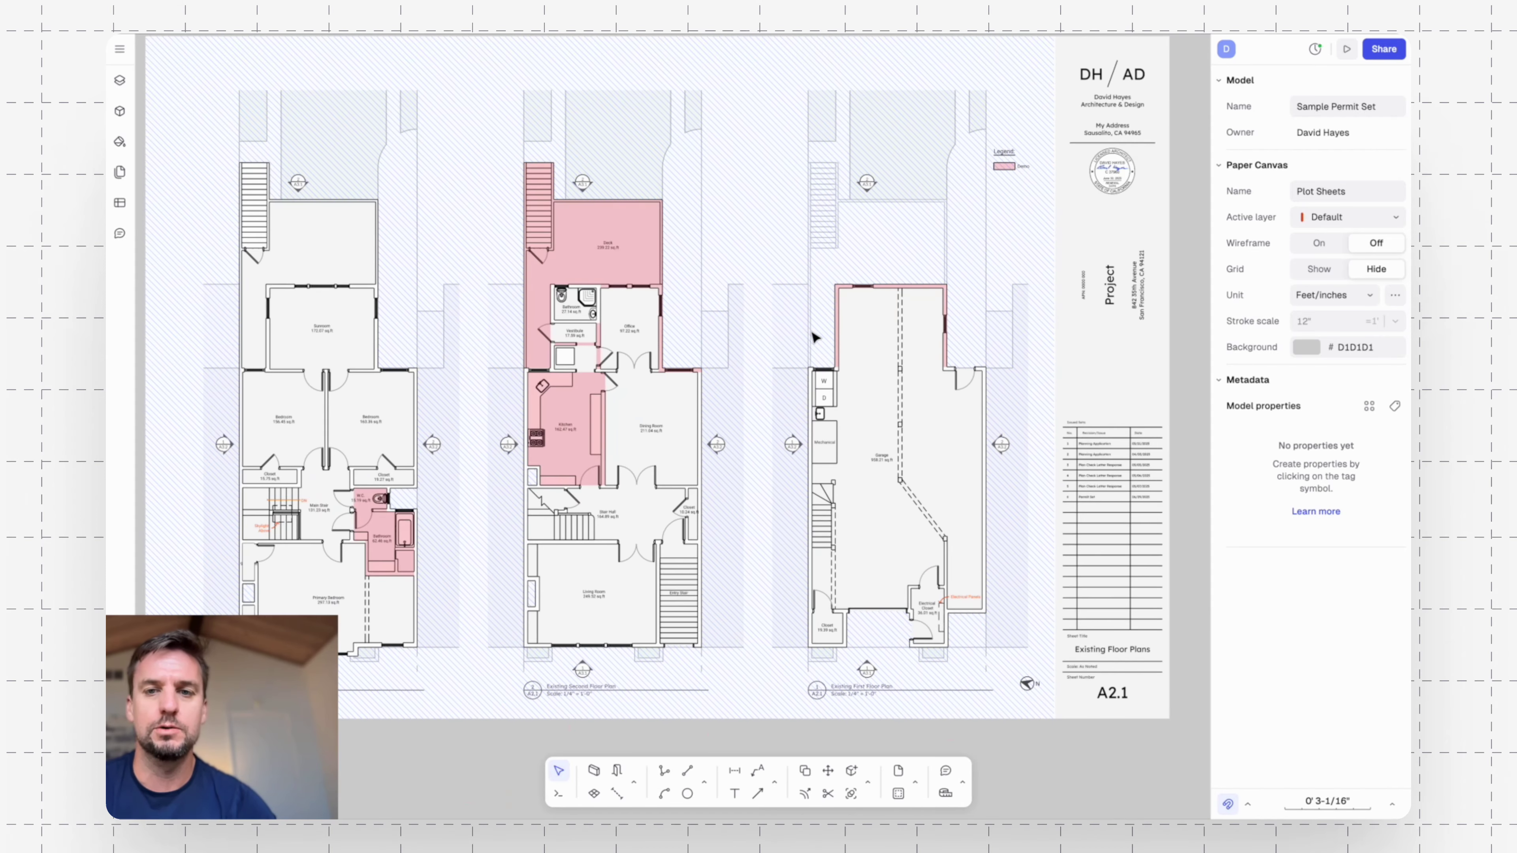
pyautogui.moveTo(802, 317); pyautogui.dragTo(826, 357, button='middle')
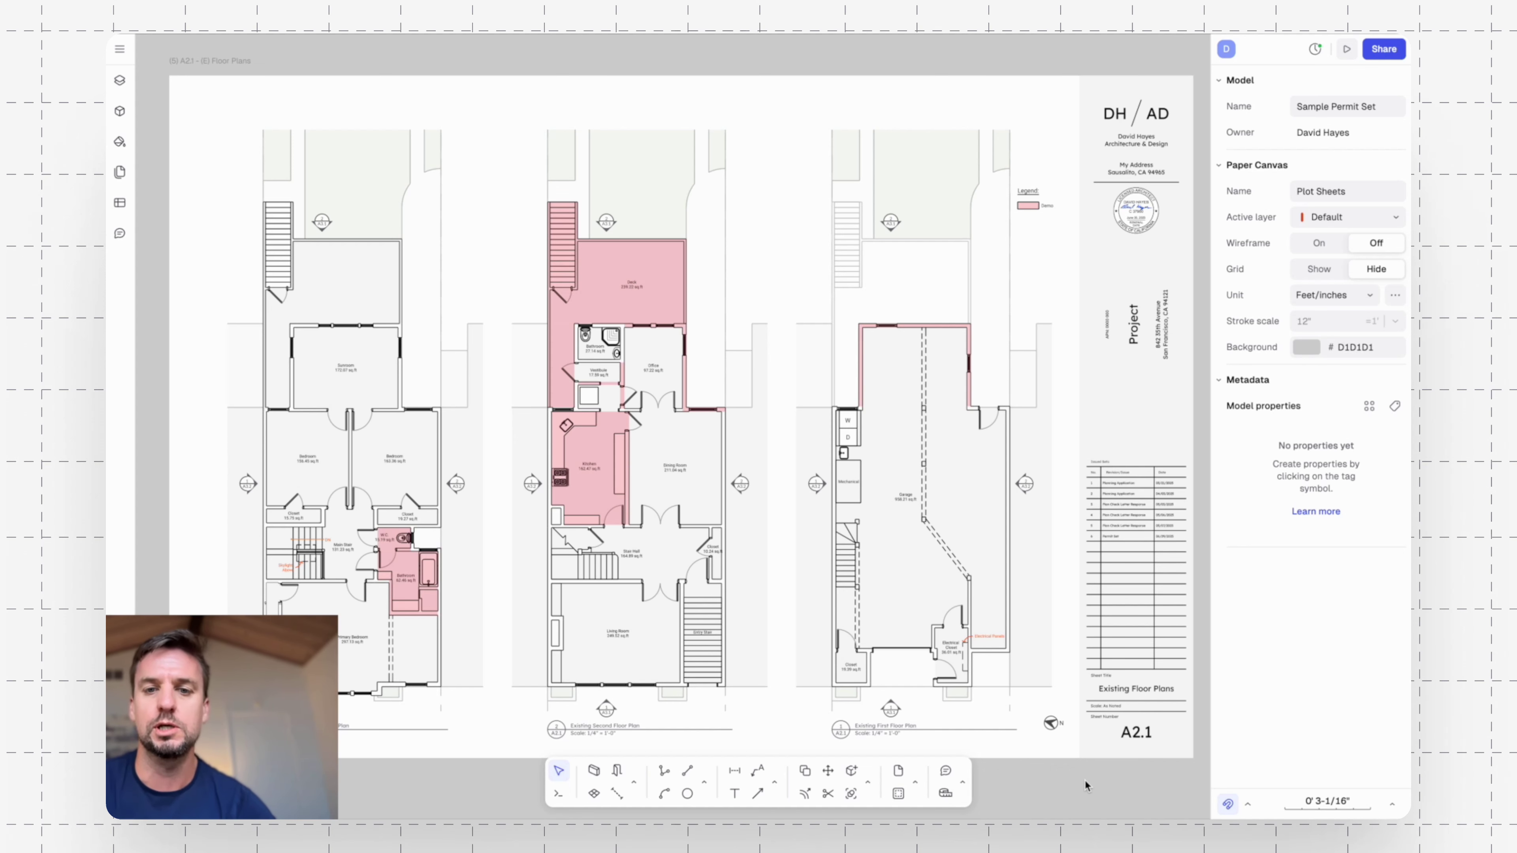
pyautogui.moveTo(877, 602); pyautogui.dragTo(883, 581, button='middle')
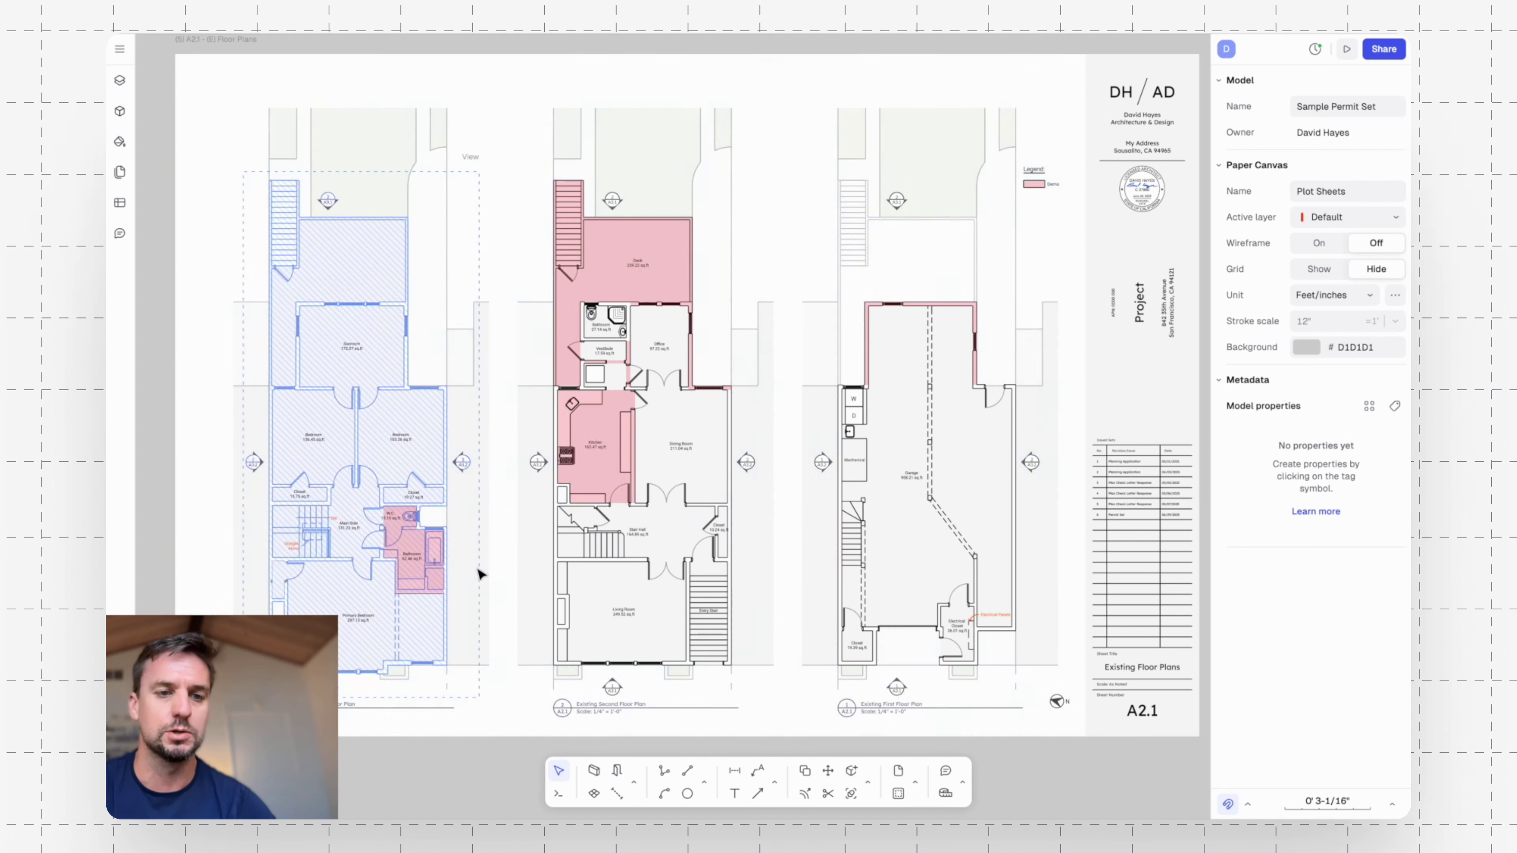
pyautogui.click(417, 580)
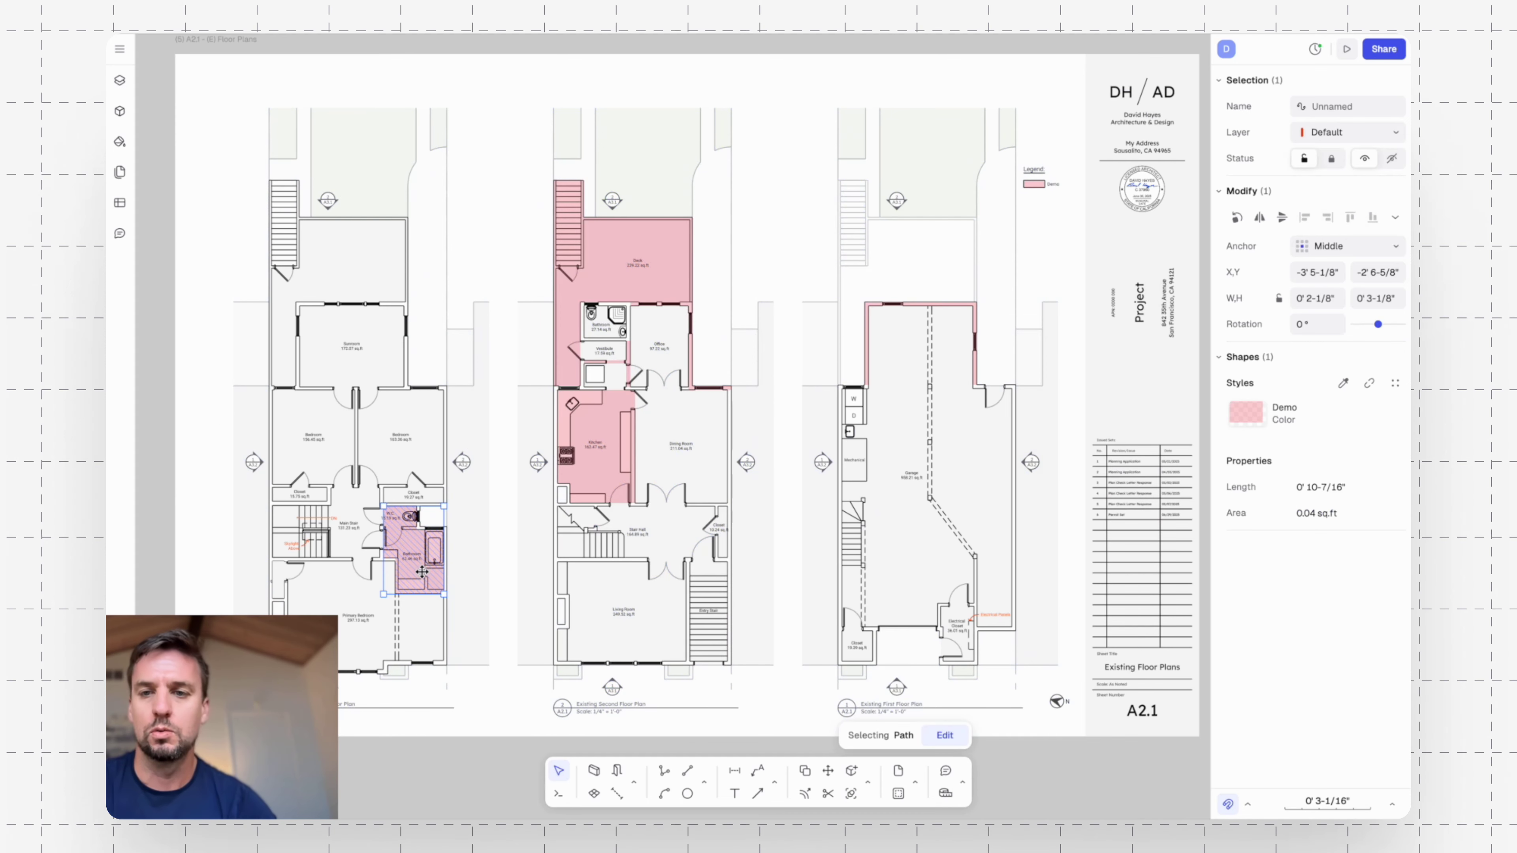
pyautogui.click(1276, 421)
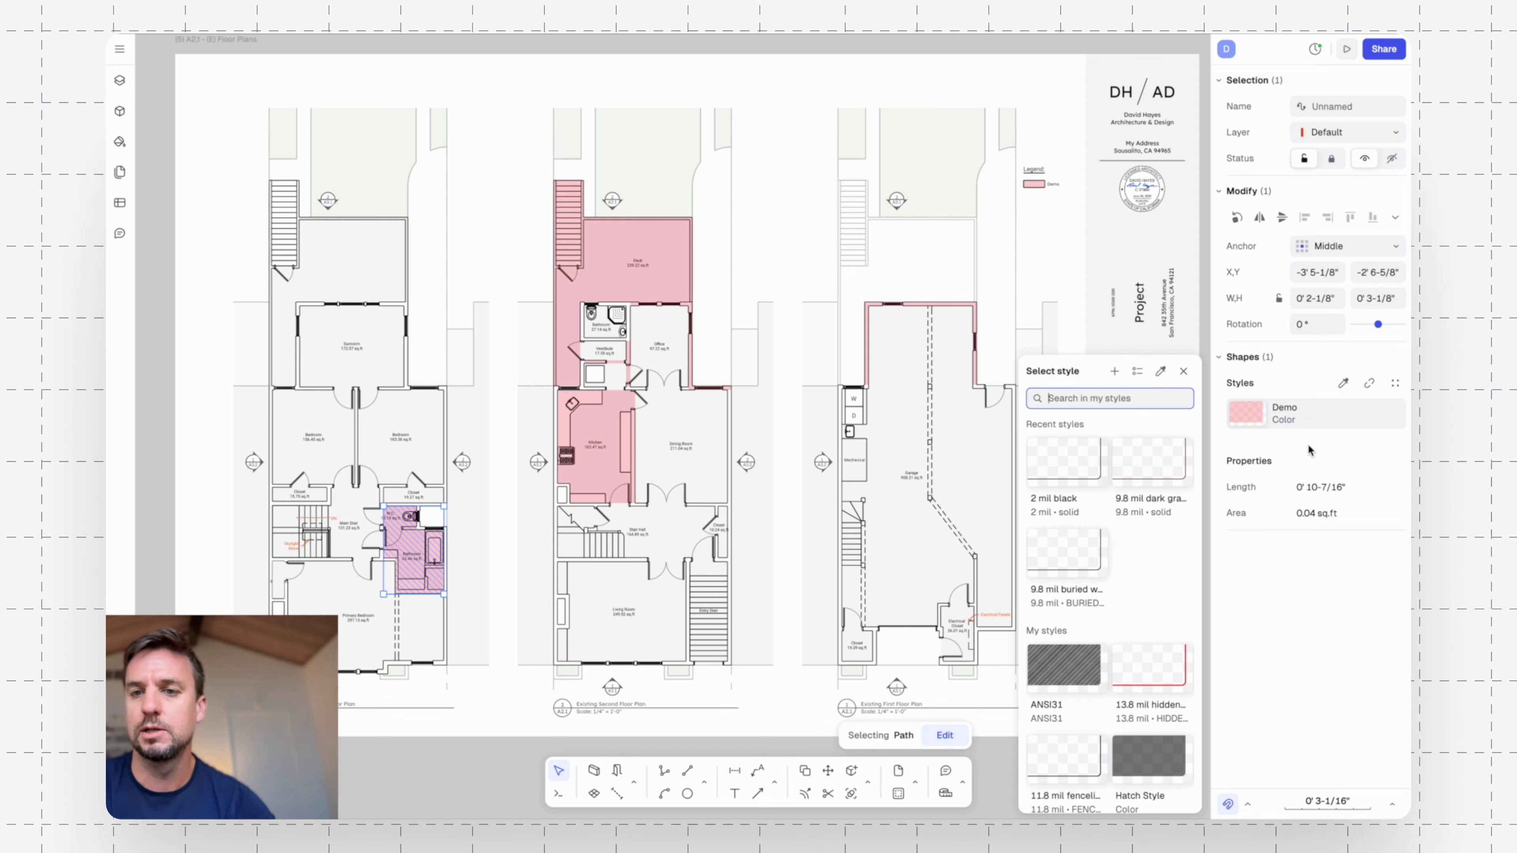
pyautogui.click(1285, 456)
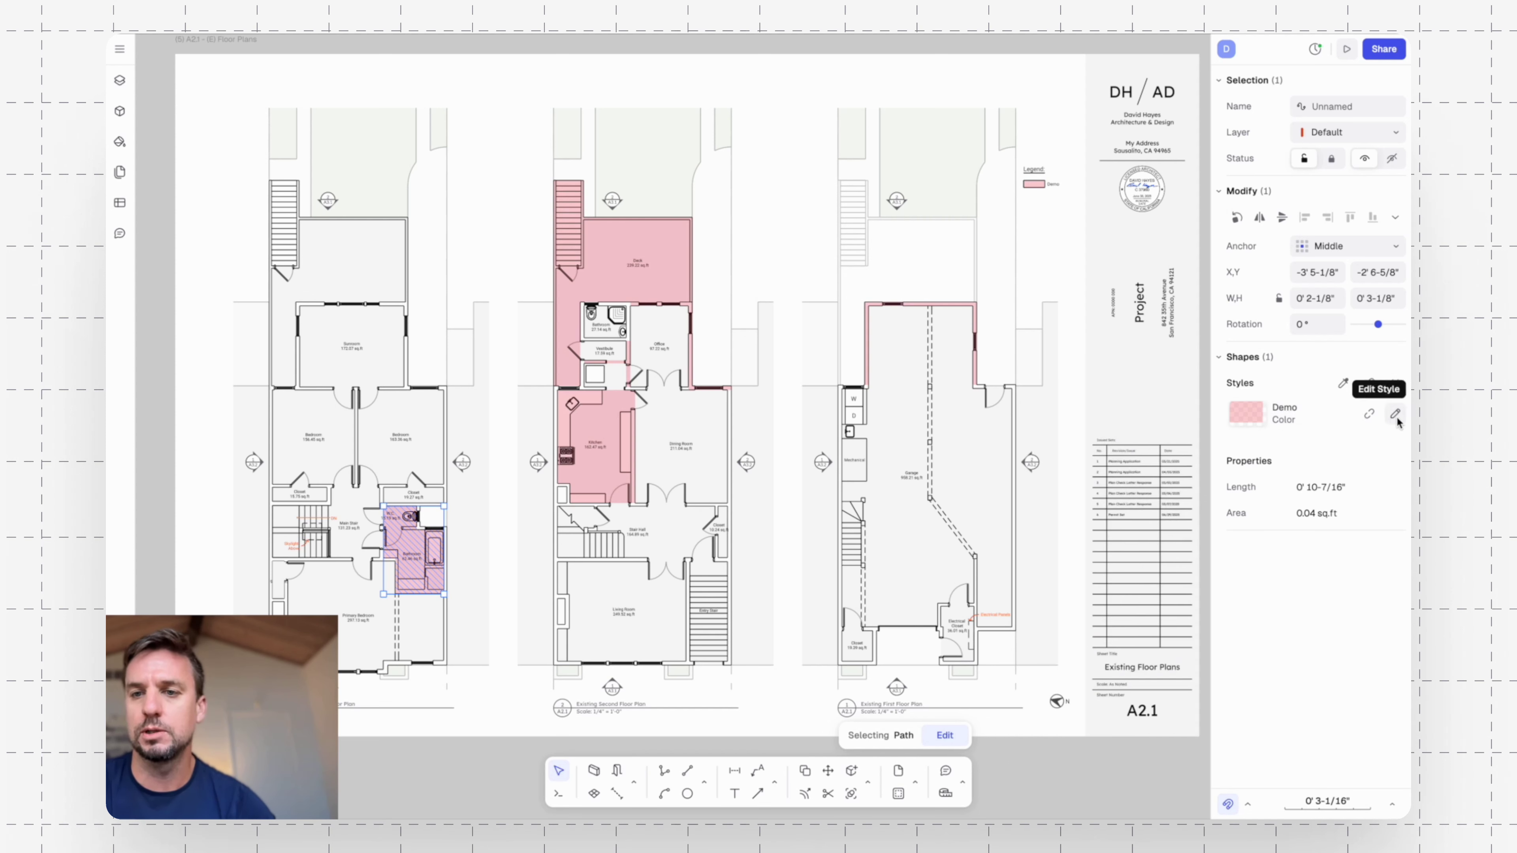
pyautogui.click(1395, 416)
pyautogui.click(1099, 471)
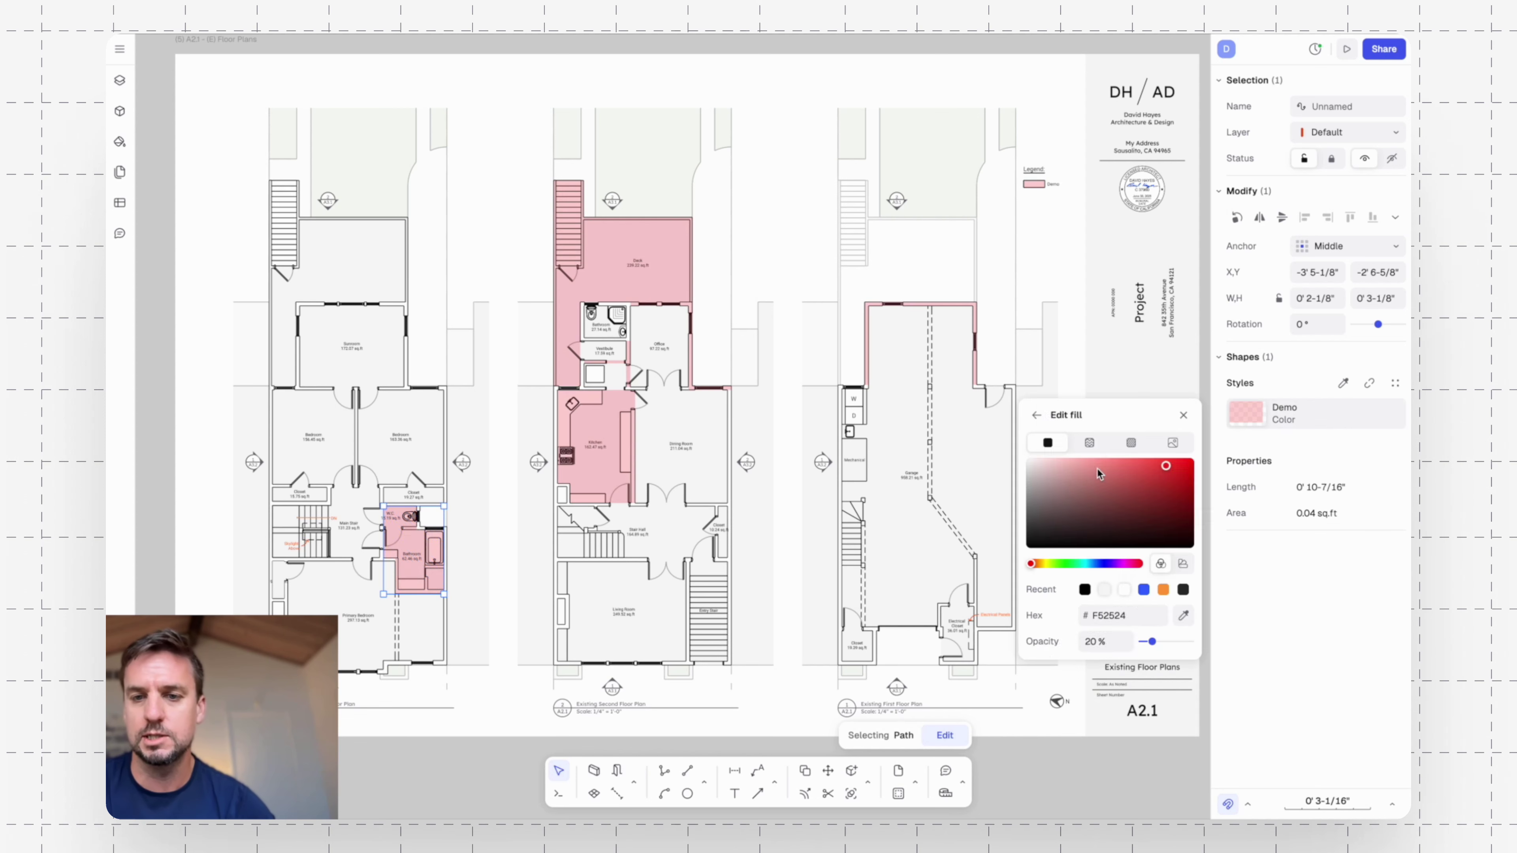
pyautogui.click(1341, 593)
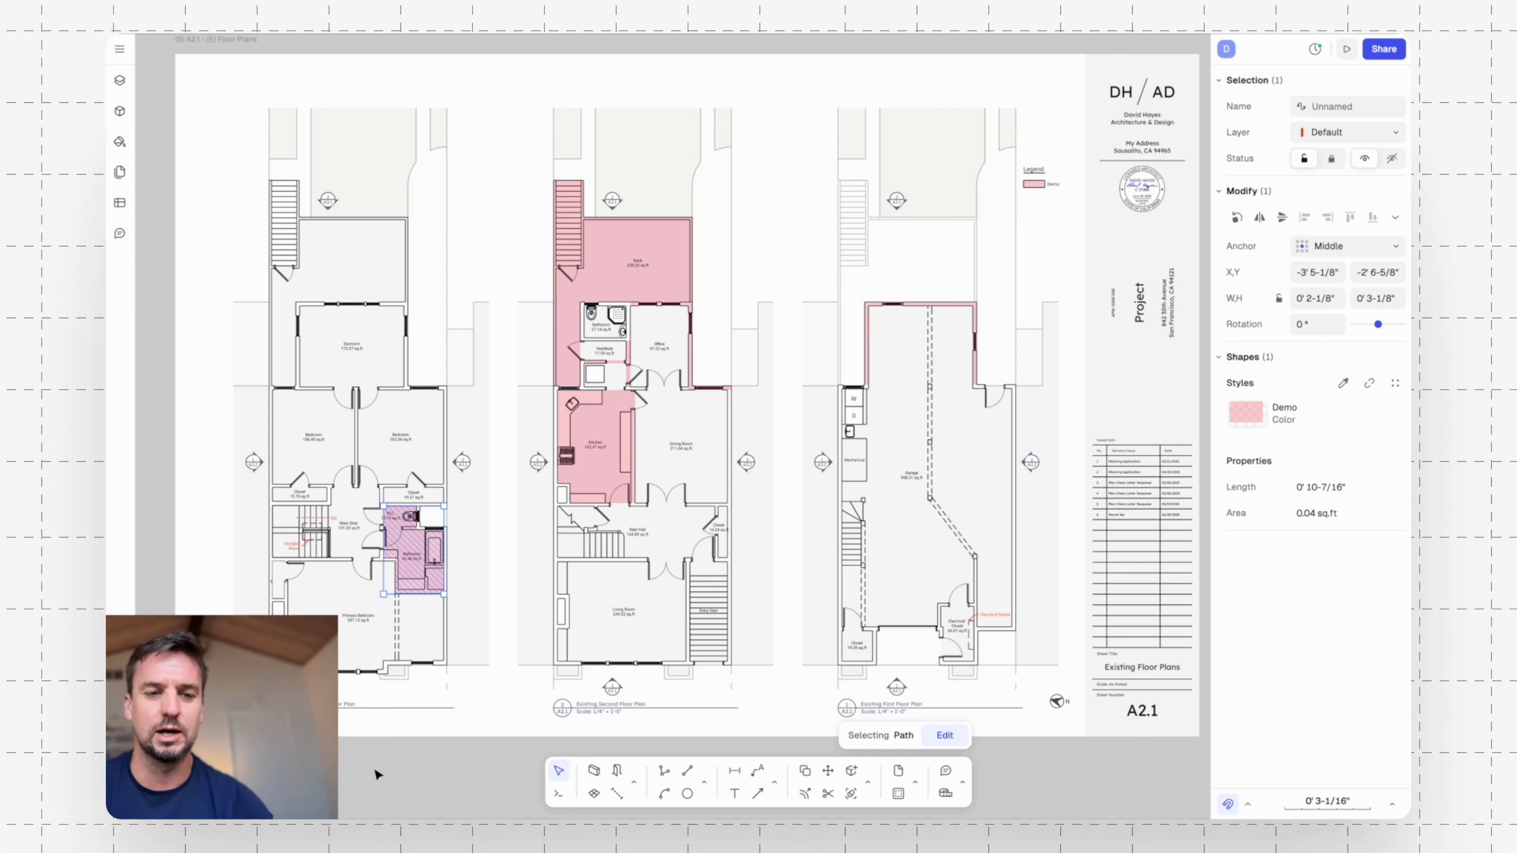
pyautogui.click(376, 775)
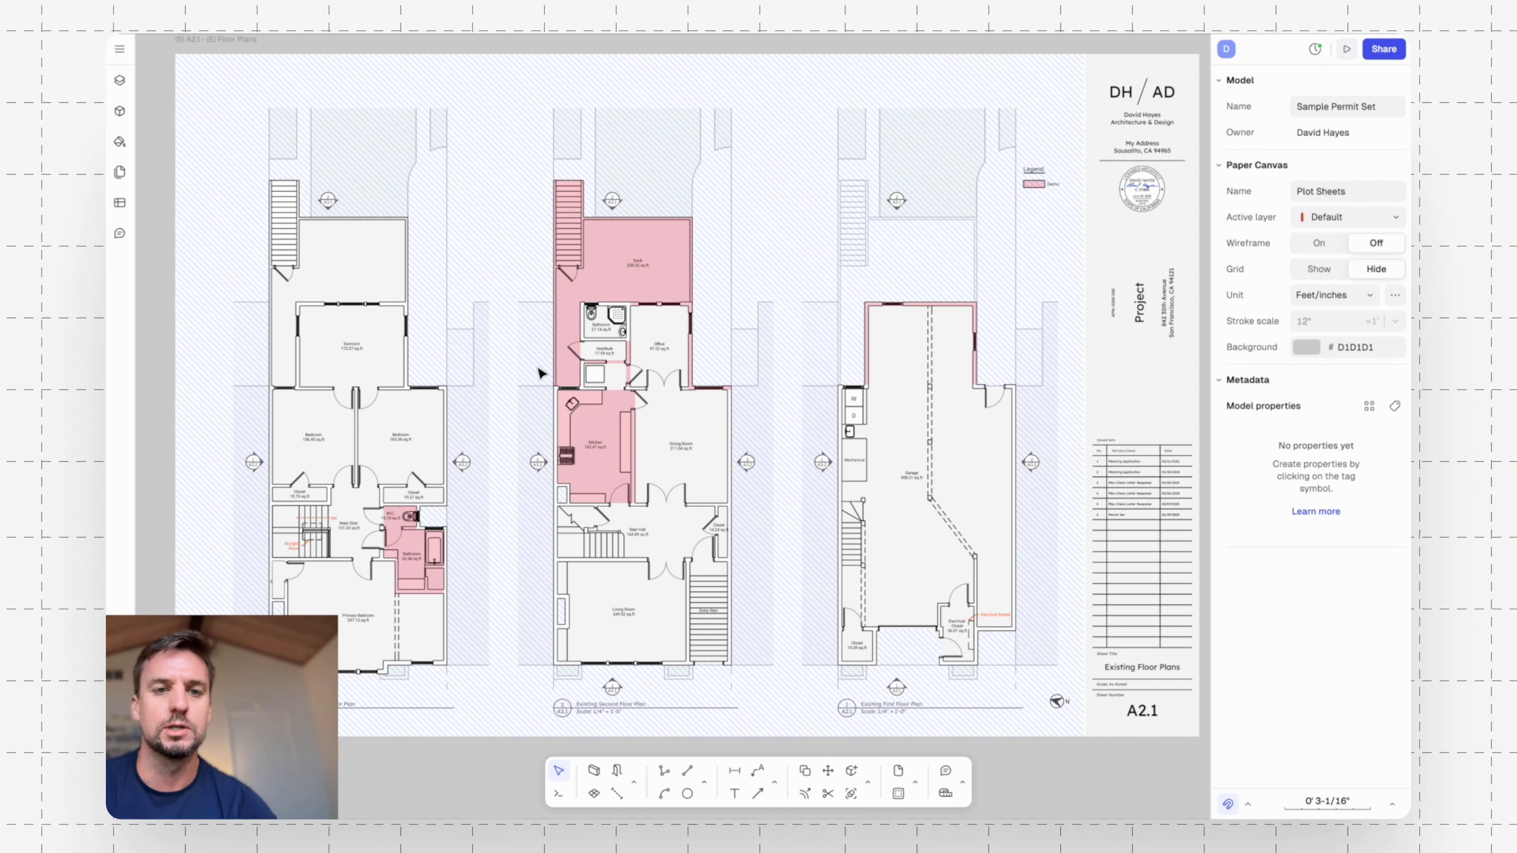
# Zoom out from A2.1, review sheet A2.2 Proposed Floor Plans, then zoom into sheet A1.1.
pyautogui.keyDown('ctrl'); pyautogui.scroll(-5, 786, 519); pyautogui.keyUp('ctrl')
pyautogui.scroll(-5, 816, 342)
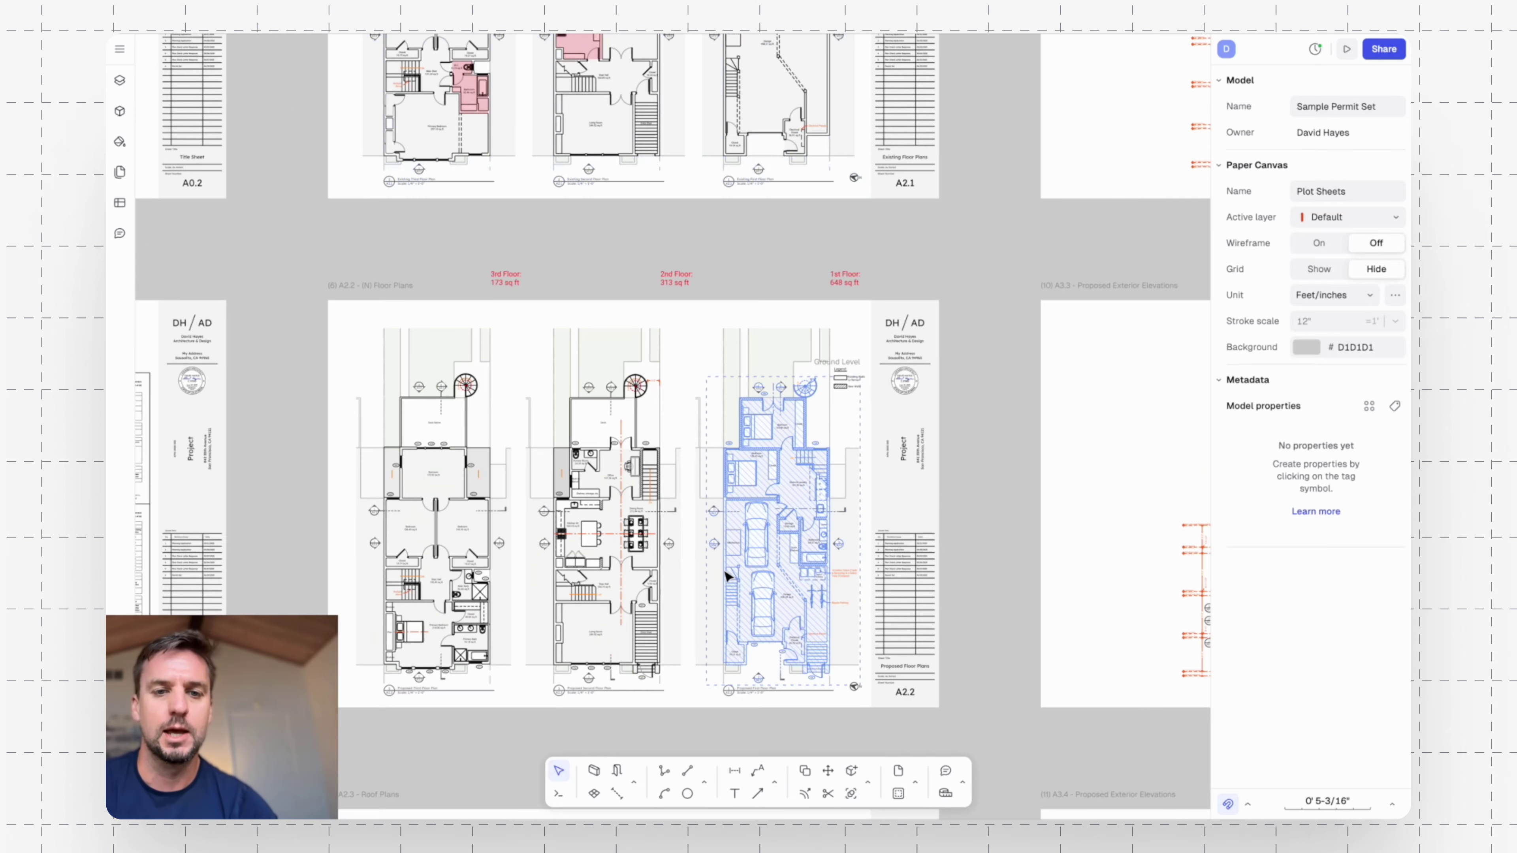
pyautogui.keyDown('ctrl'); pyautogui.scroll(4, 653, 695); pyautogui.keyUp('ctrl')
pyautogui.keyDown('ctrl'); pyautogui.scroll(3, 515, 518); pyautogui.keyUp('ctrl')
pyautogui.scroll(3, 418, 466)
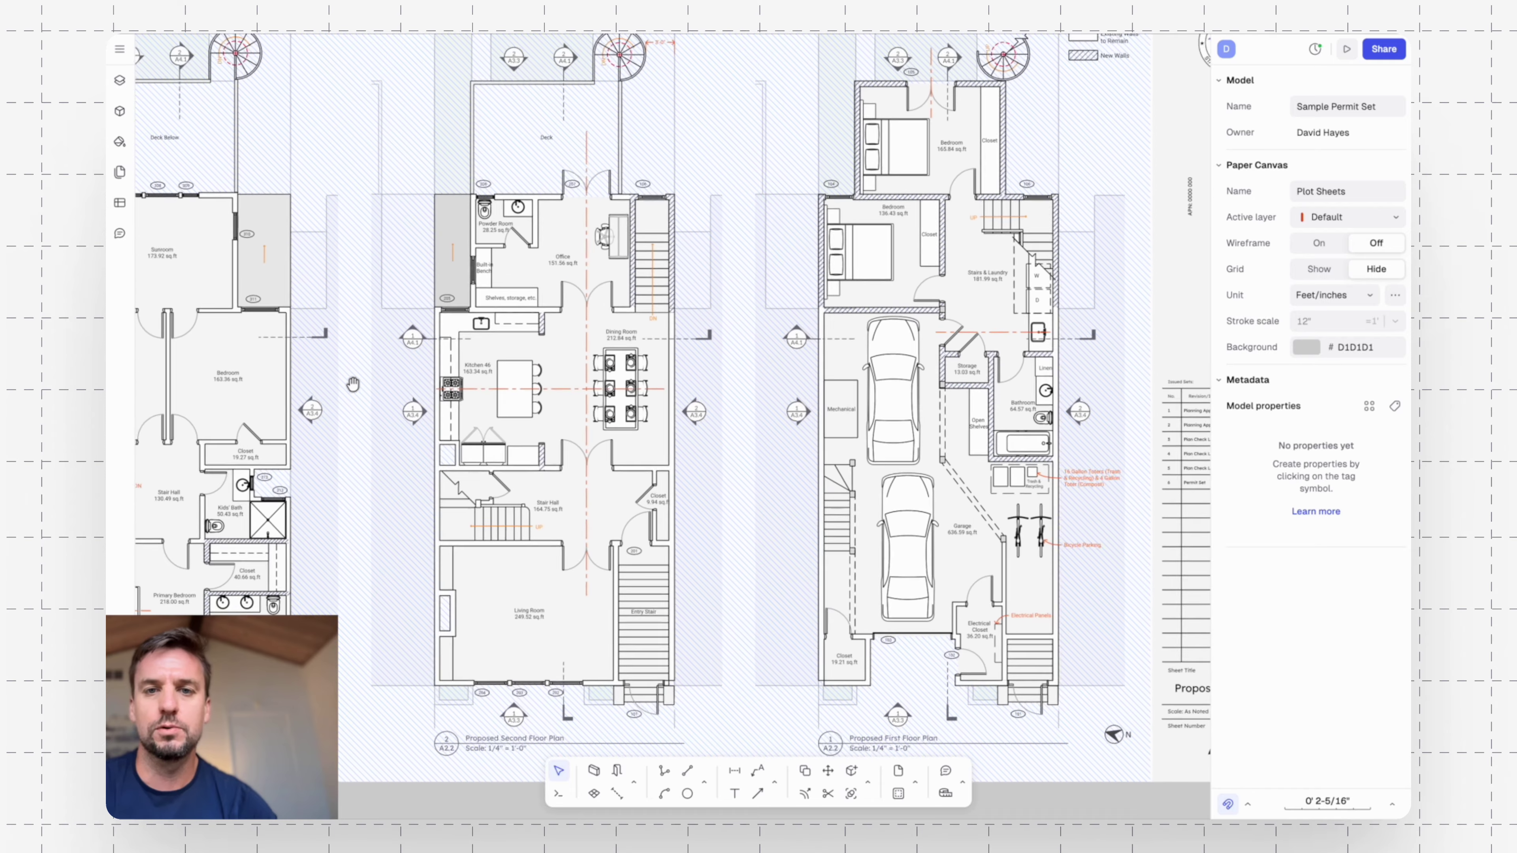
pyautogui.keyDown('ctrl'); pyautogui.scroll(3, 1069, 221); pyautogui.keyUp('ctrl')
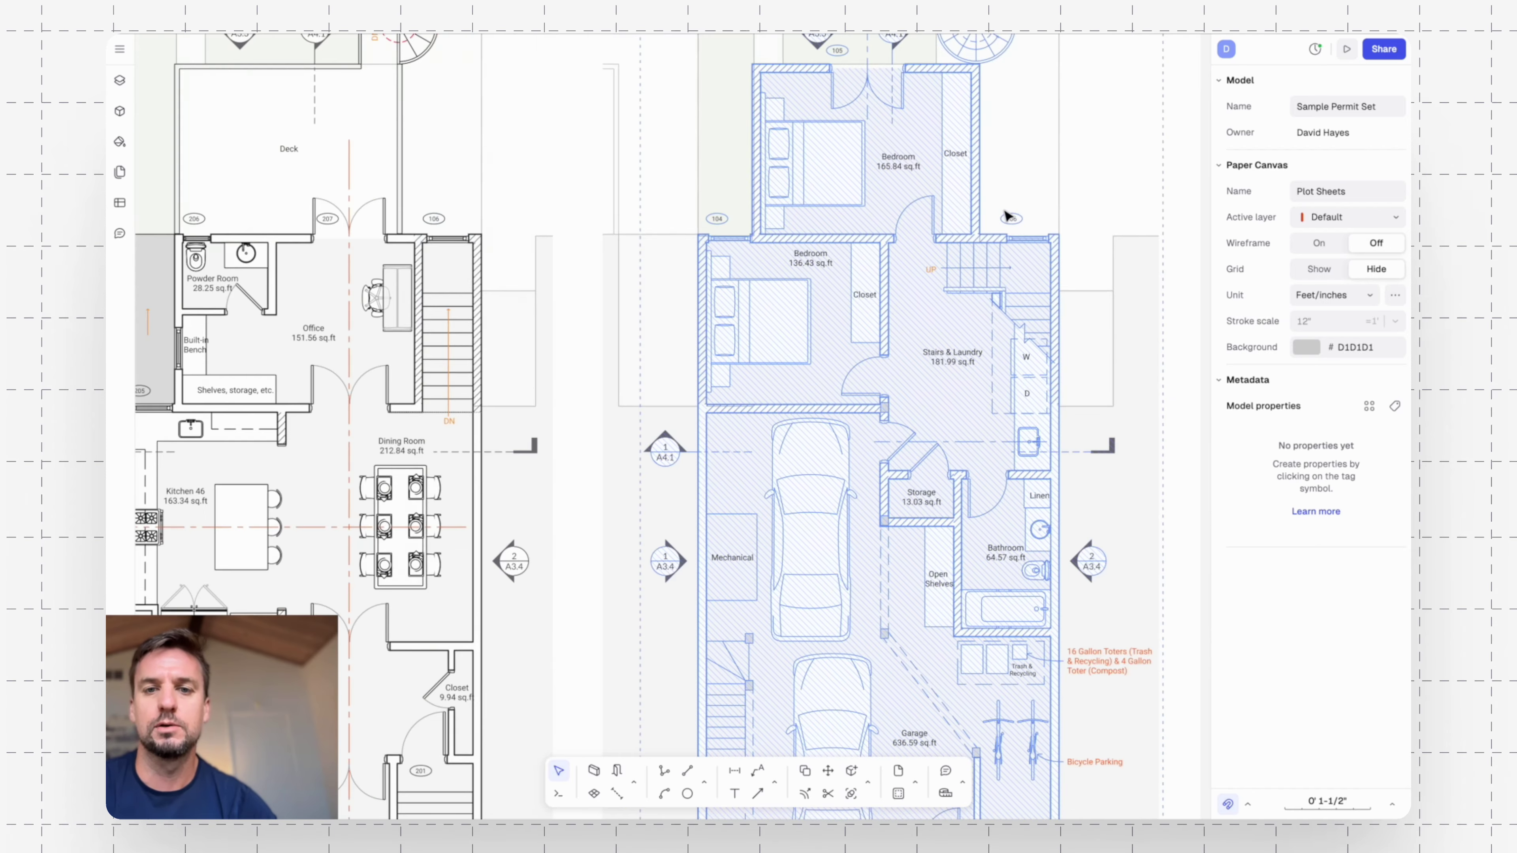
pyautogui.hscroll(3, 1071, 220)
pyautogui.scroll(1, 1070, 220)
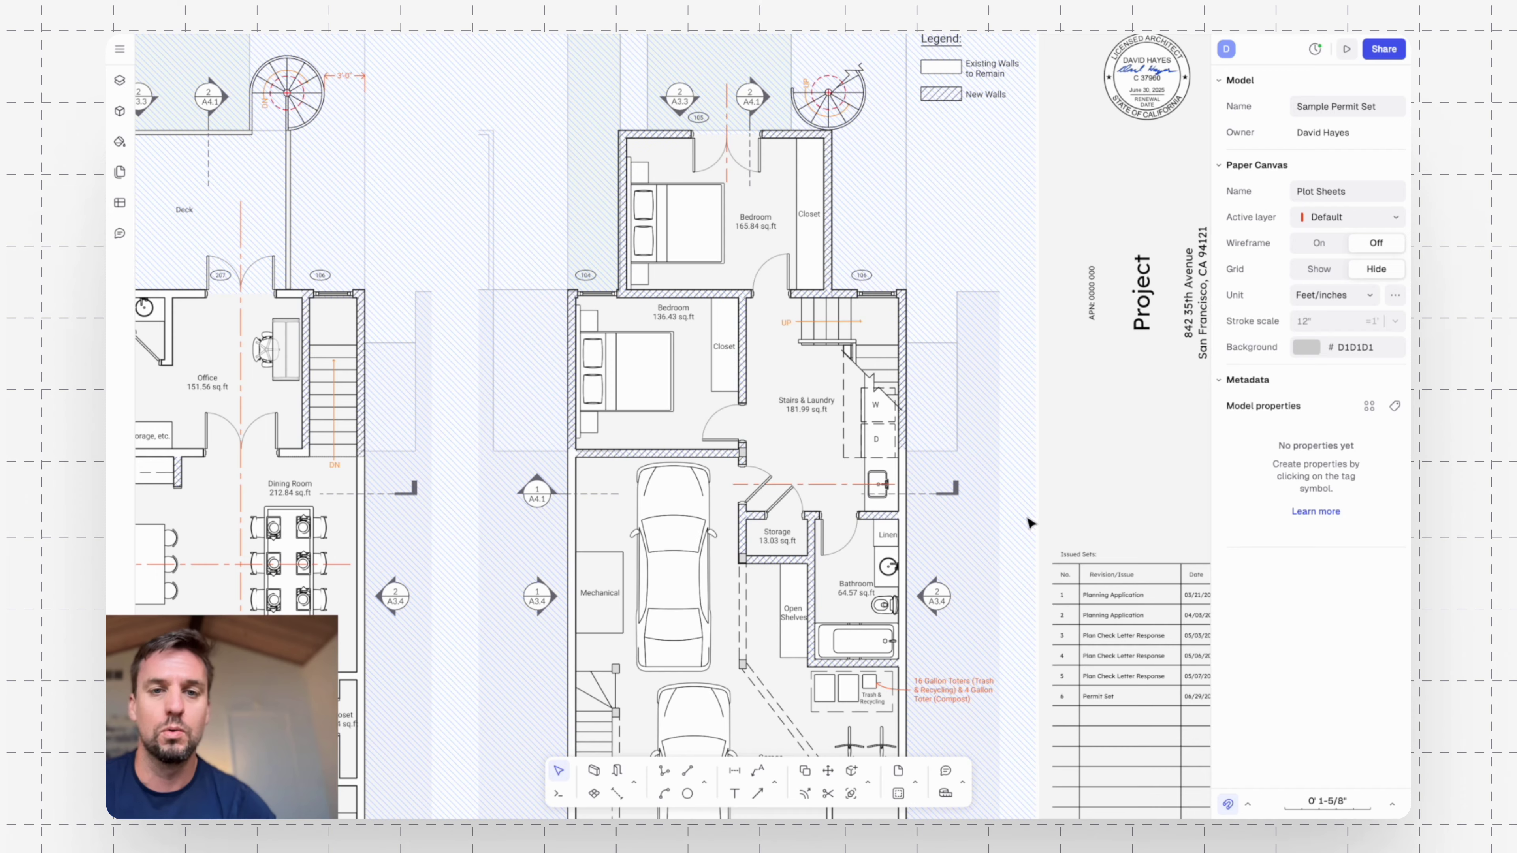
pyautogui.scroll(-5, 1009, 515)
pyautogui.scroll(5, 758, 482)
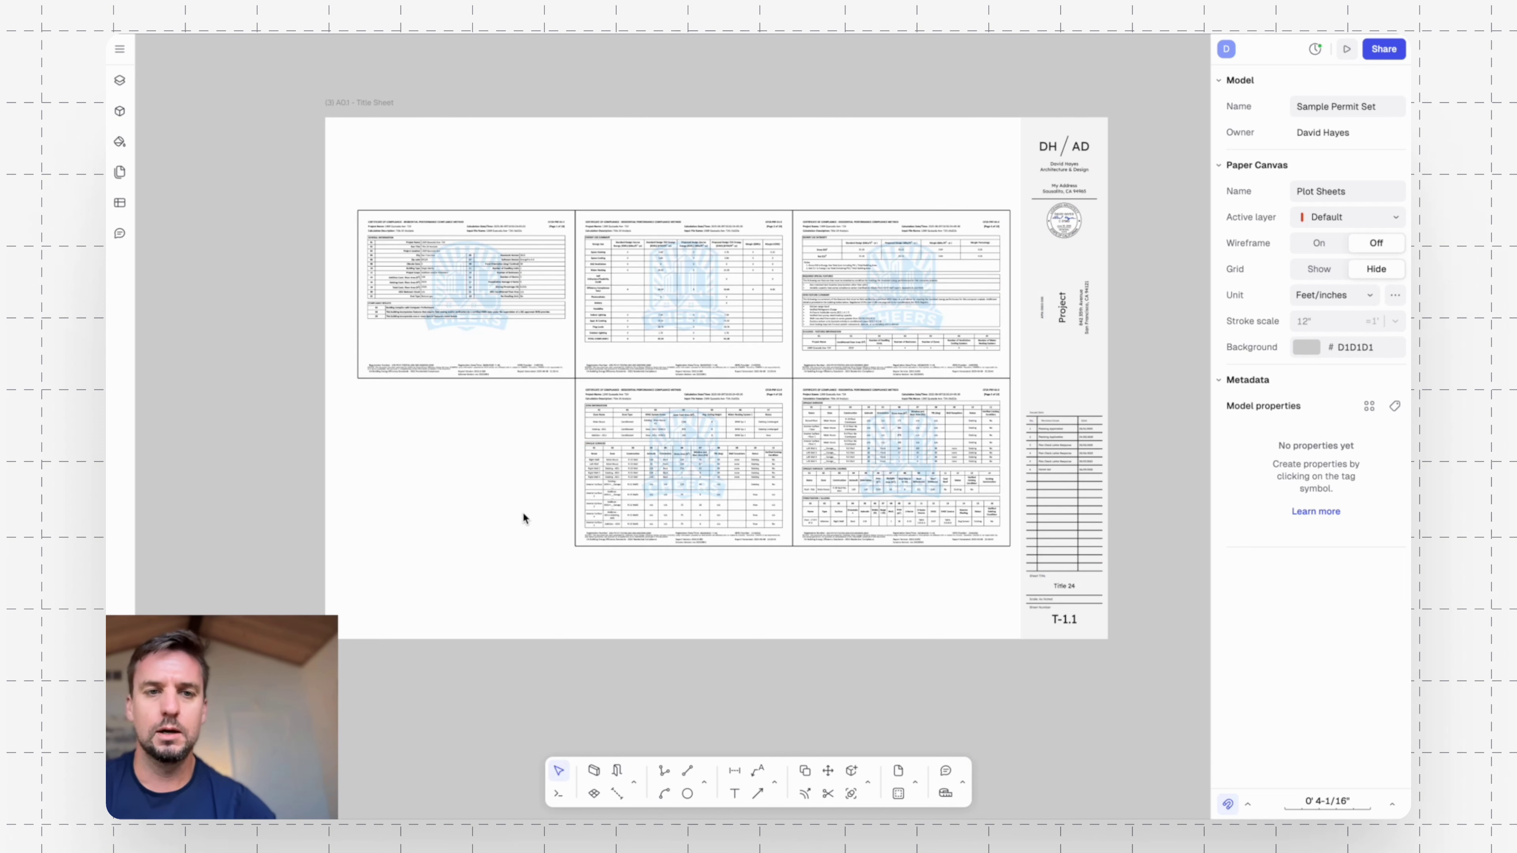
pyautogui.scroll(-5, 523, 516)
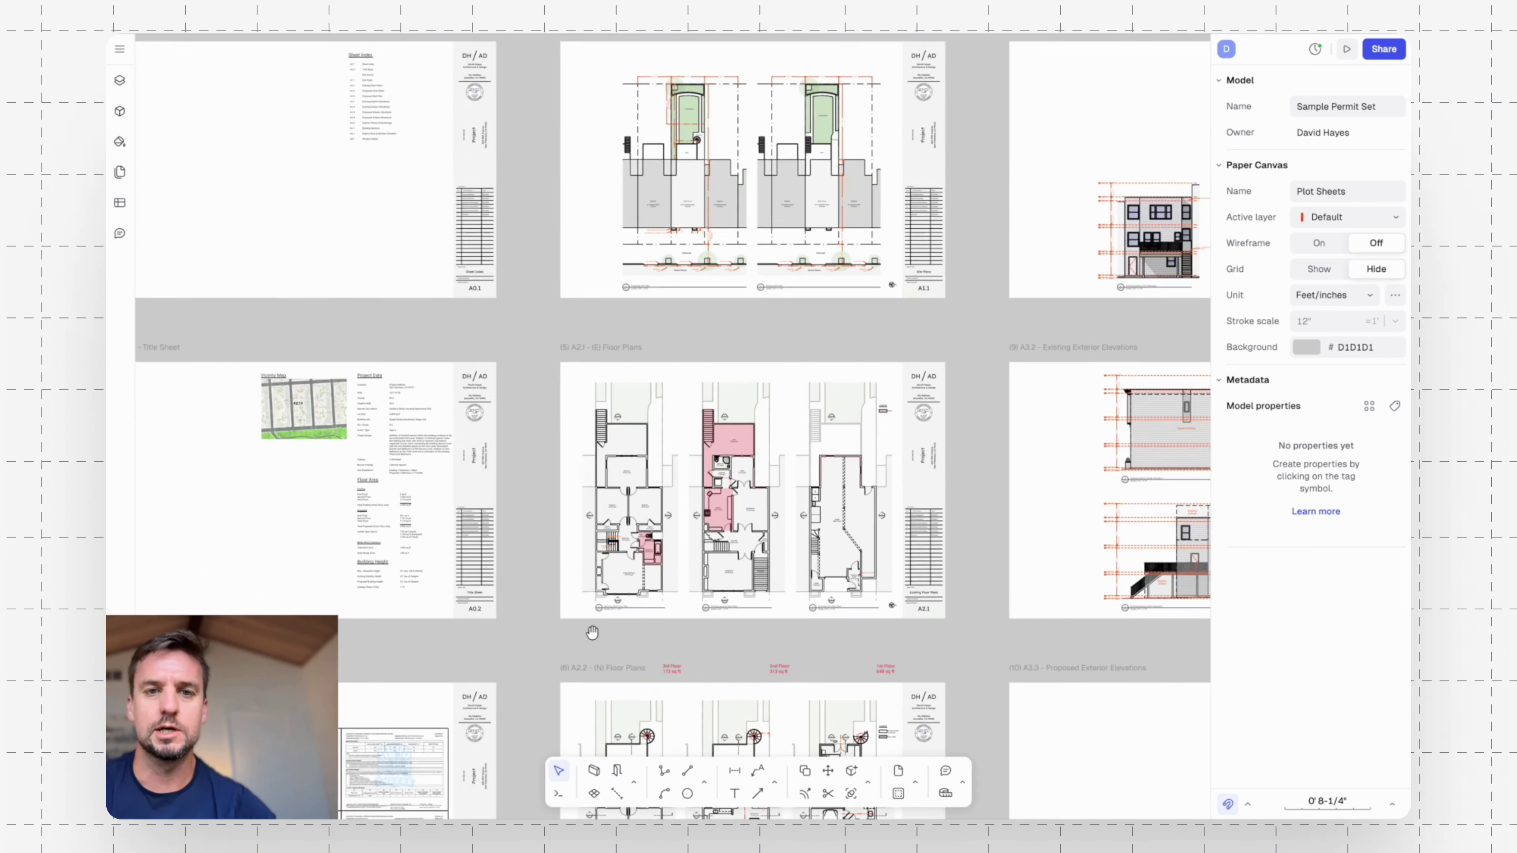
pyautogui.scroll(10, 760, 359)
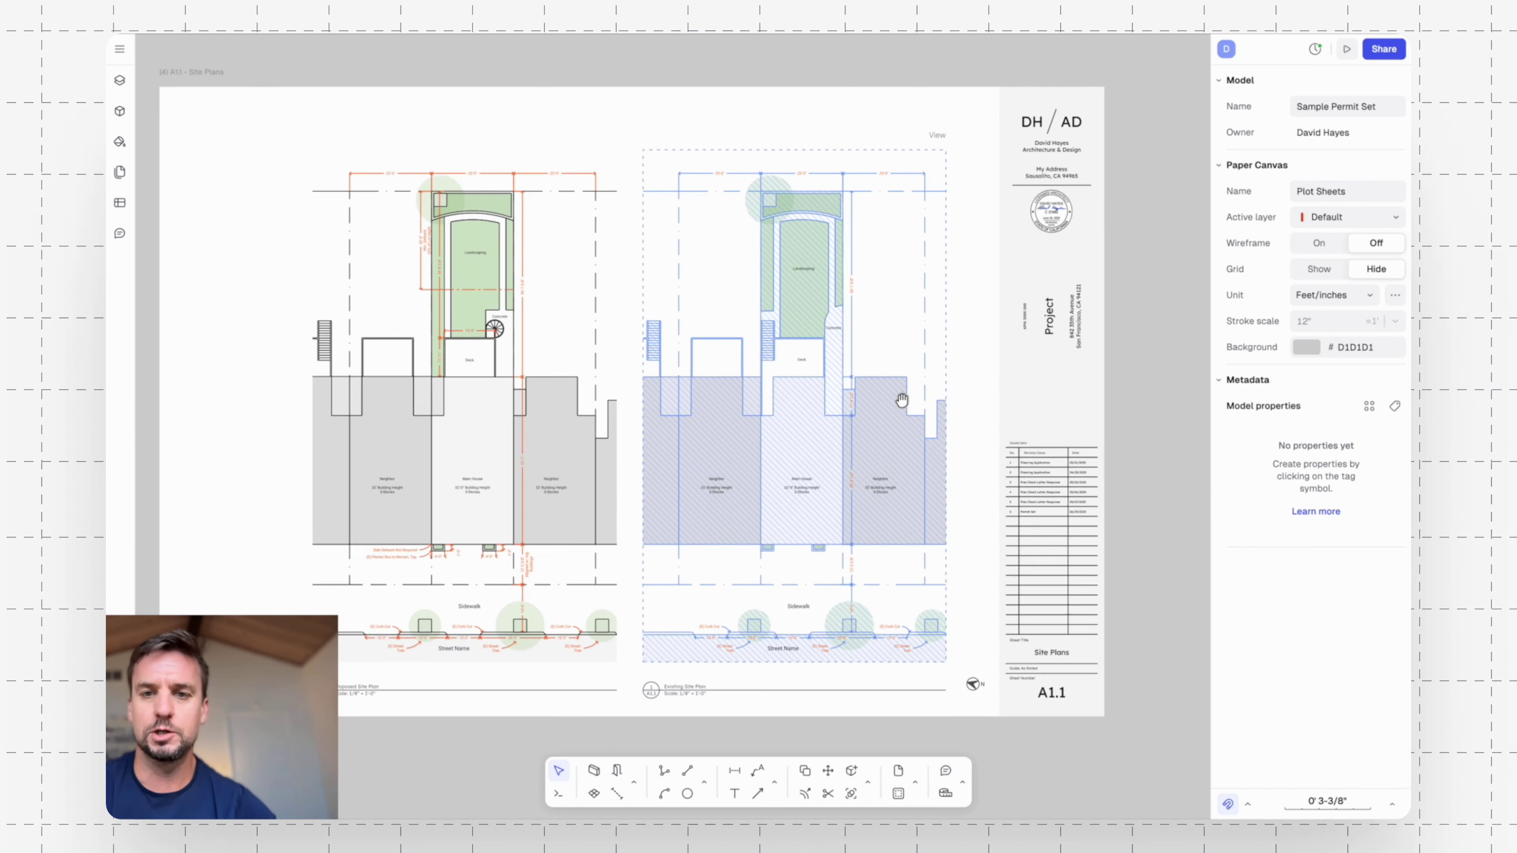
# Pan past the A0.1 title sheet and centre sheet A1.1 Site Plans in the view.
pyautogui.moveTo(902, 399); pyautogui.dragTo(931, 410)
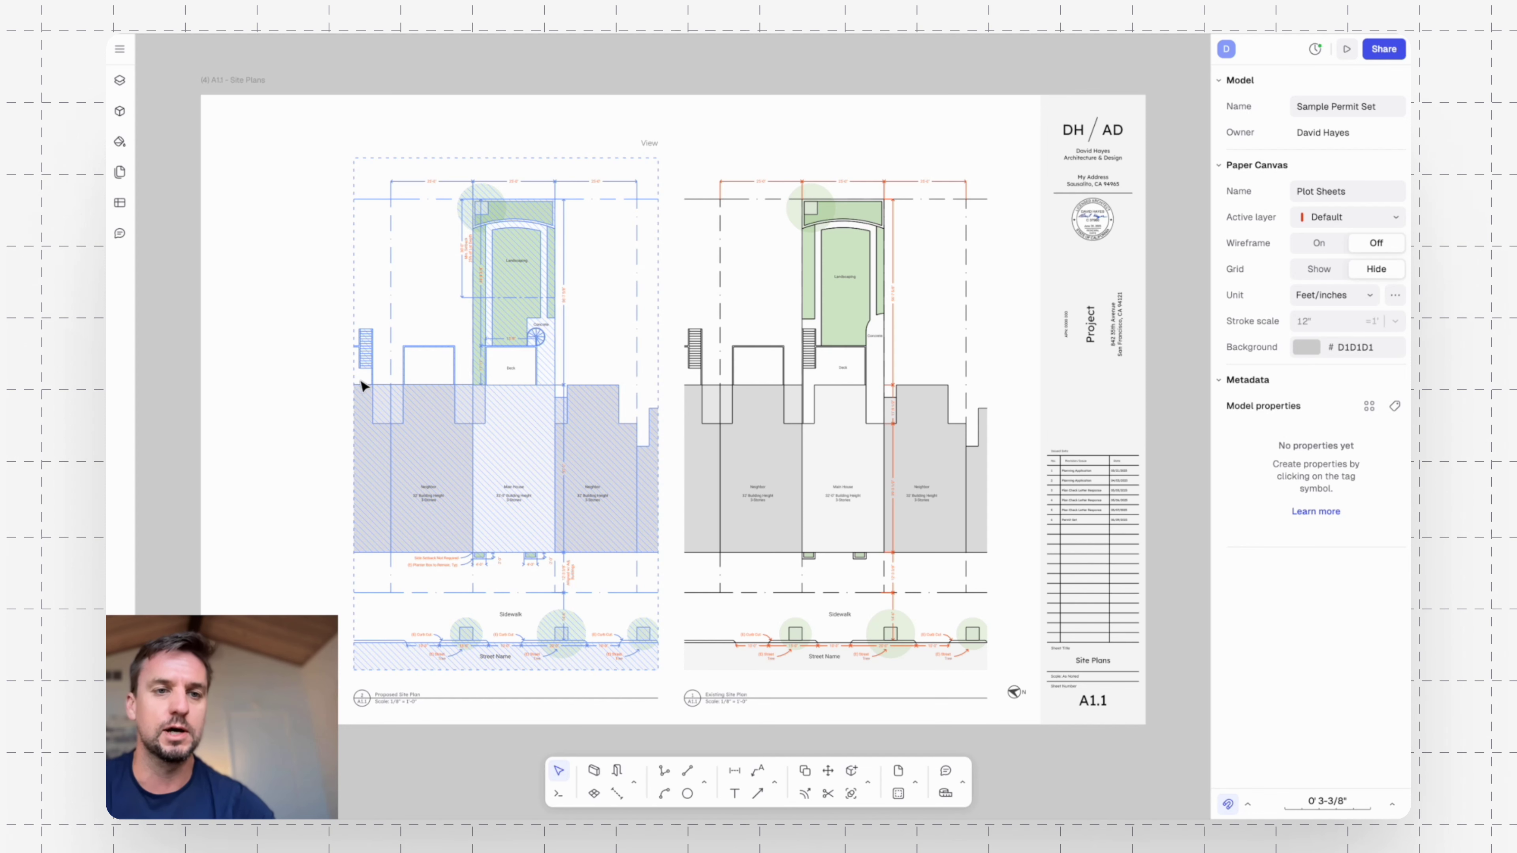
pyautogui.moveTo(214, 376); pyautogui.dragTo(917, 368, button='middle')
pyautogui.scroll(-3, 844, 358)
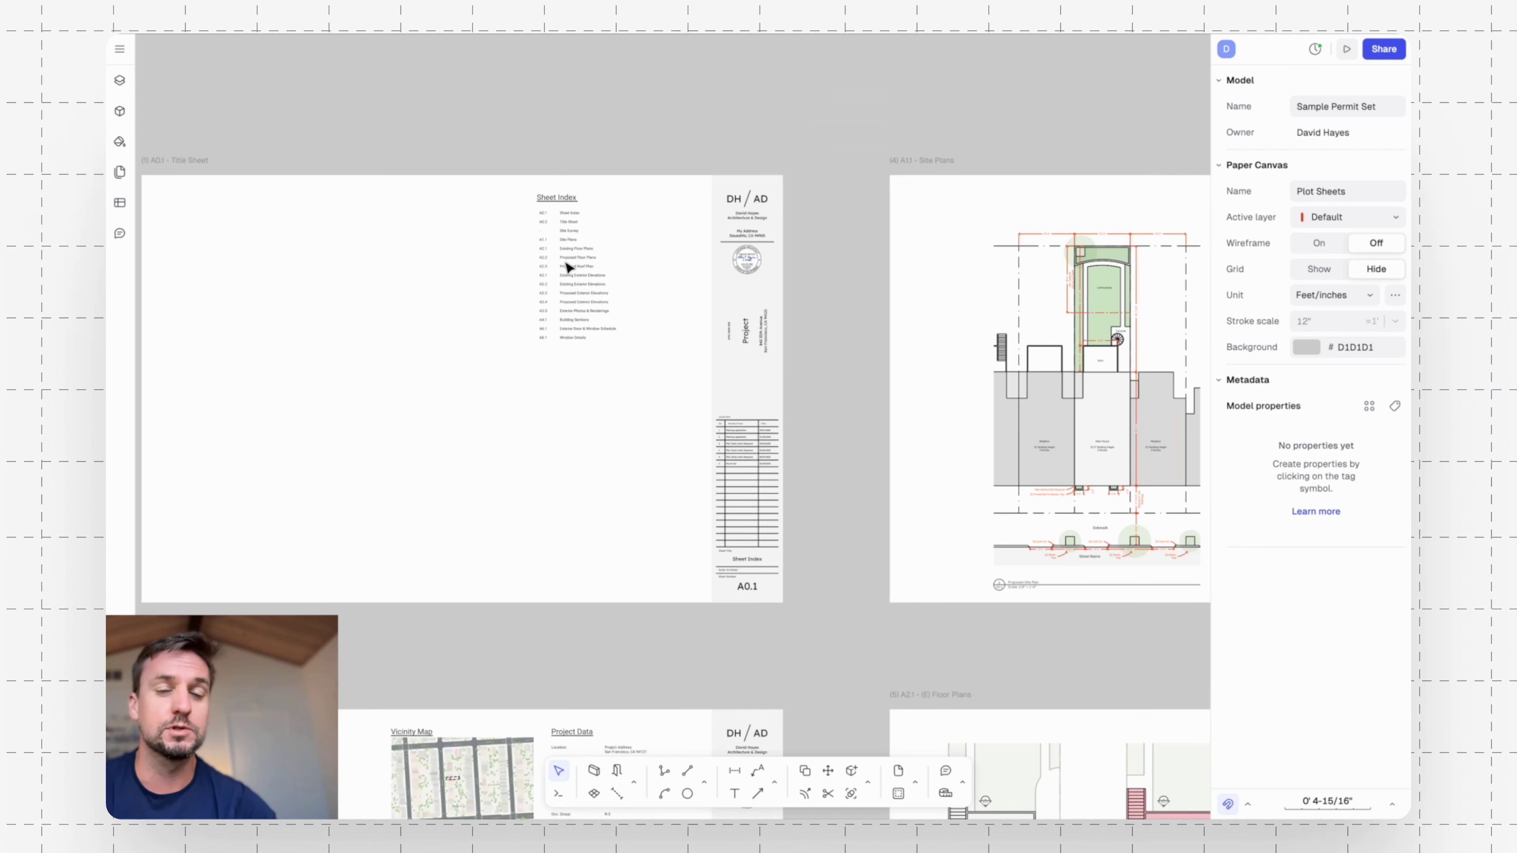
pyautogui.scroll(5, 567, 267)
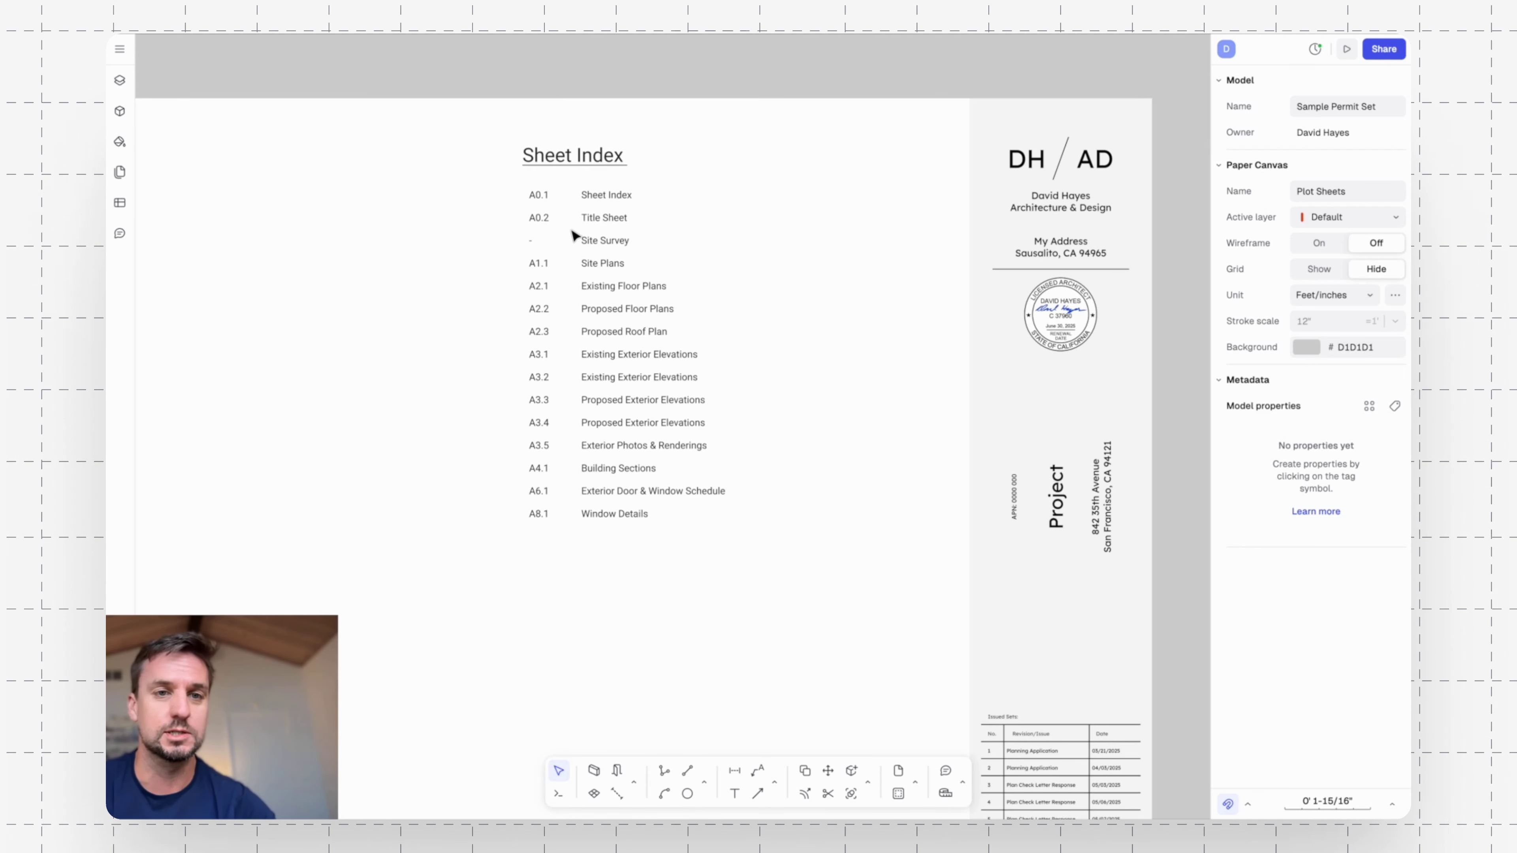
pyautogui.scroll(4, 599, 237)
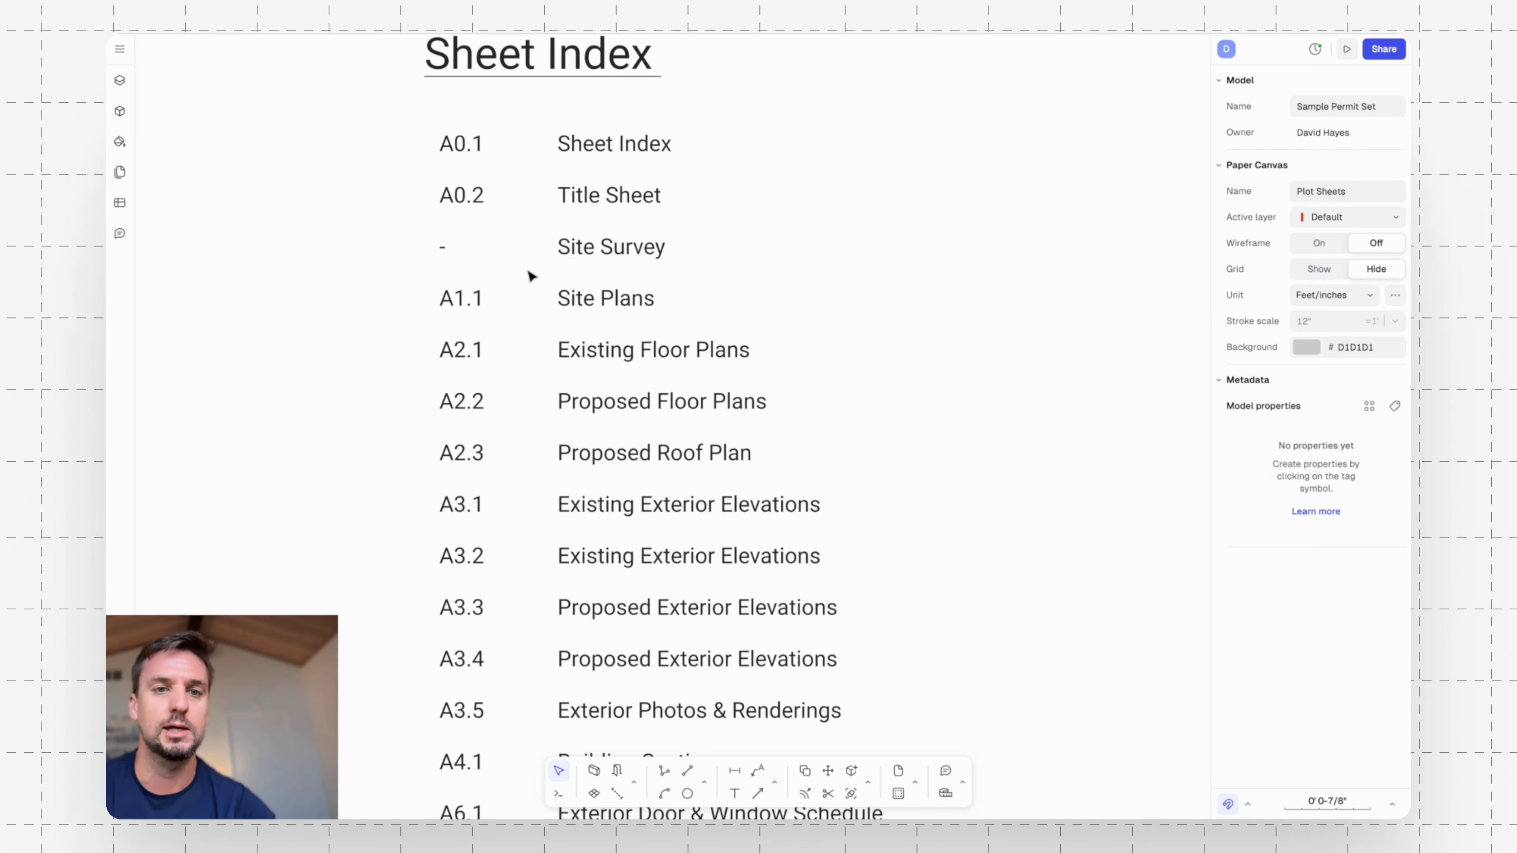
pyautogui.scroll(-7, 766, 285)
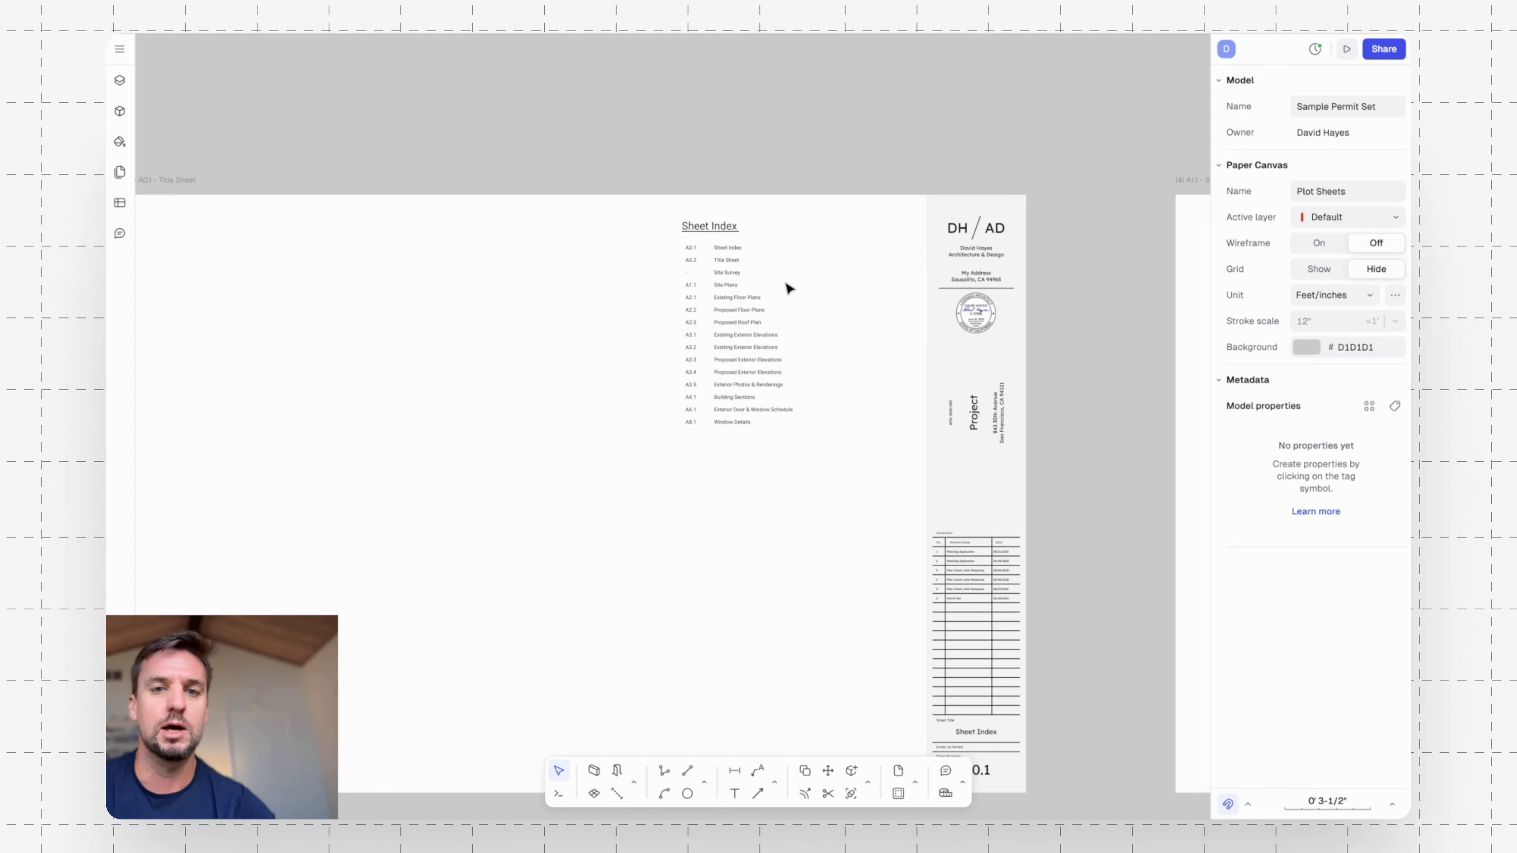
pyautogui.moveTo(818, 293); pyautogui.dragTo(272, 226, button='middle')
pyautogui.scroll(-3, 453, 186)
pyautogui.moveTo(764, 288); pyautogui.dragTo(670, 244, button='middle')
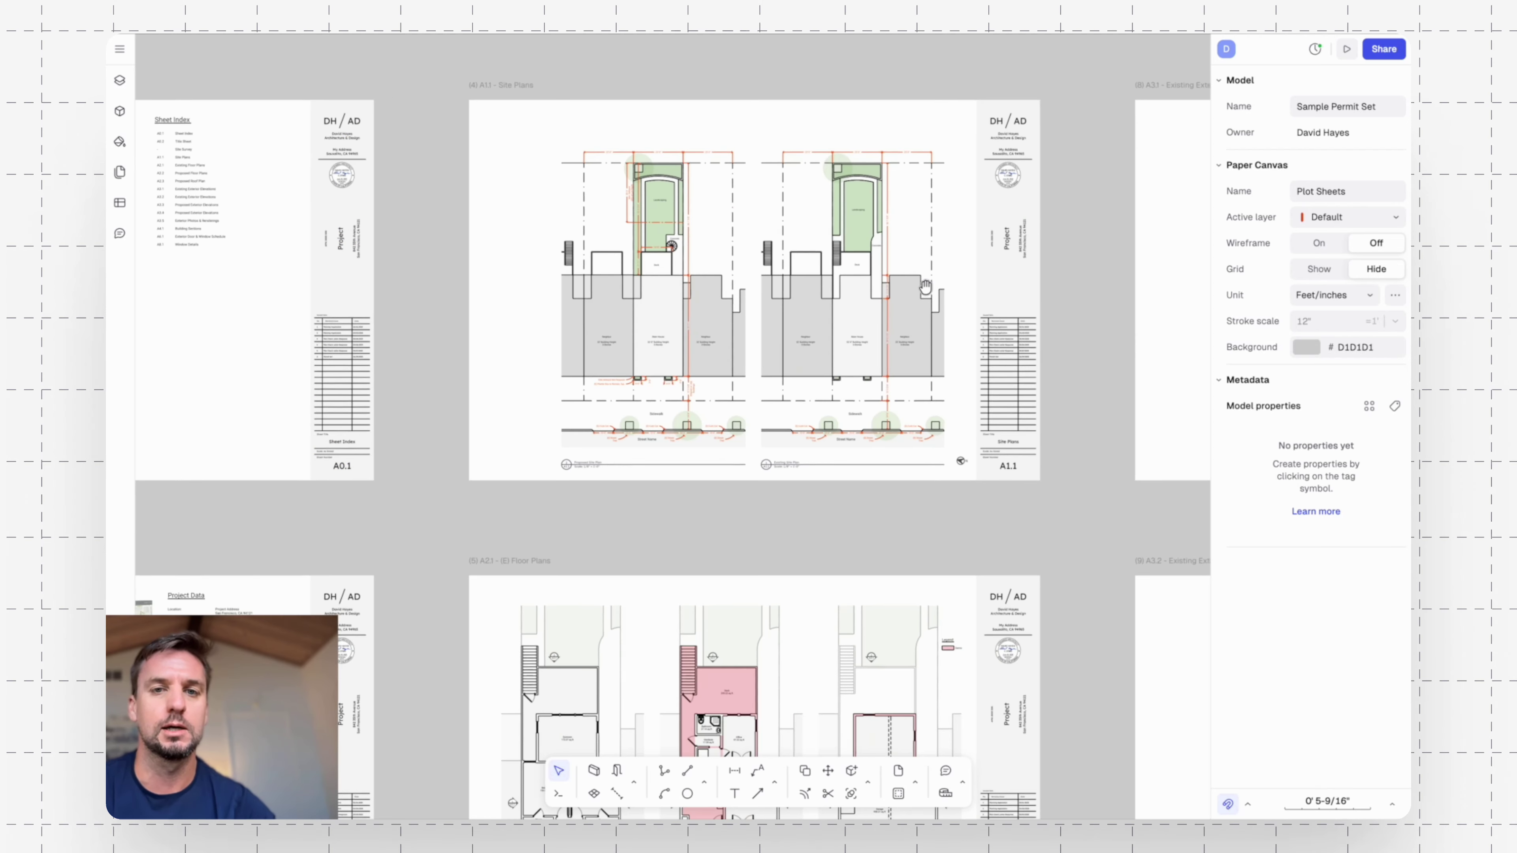
pyautogui.scroll(3, 881, 216)
pyautogui.moveTo(928, 201); pyautogui.dragTo(935, 308, button='middle')
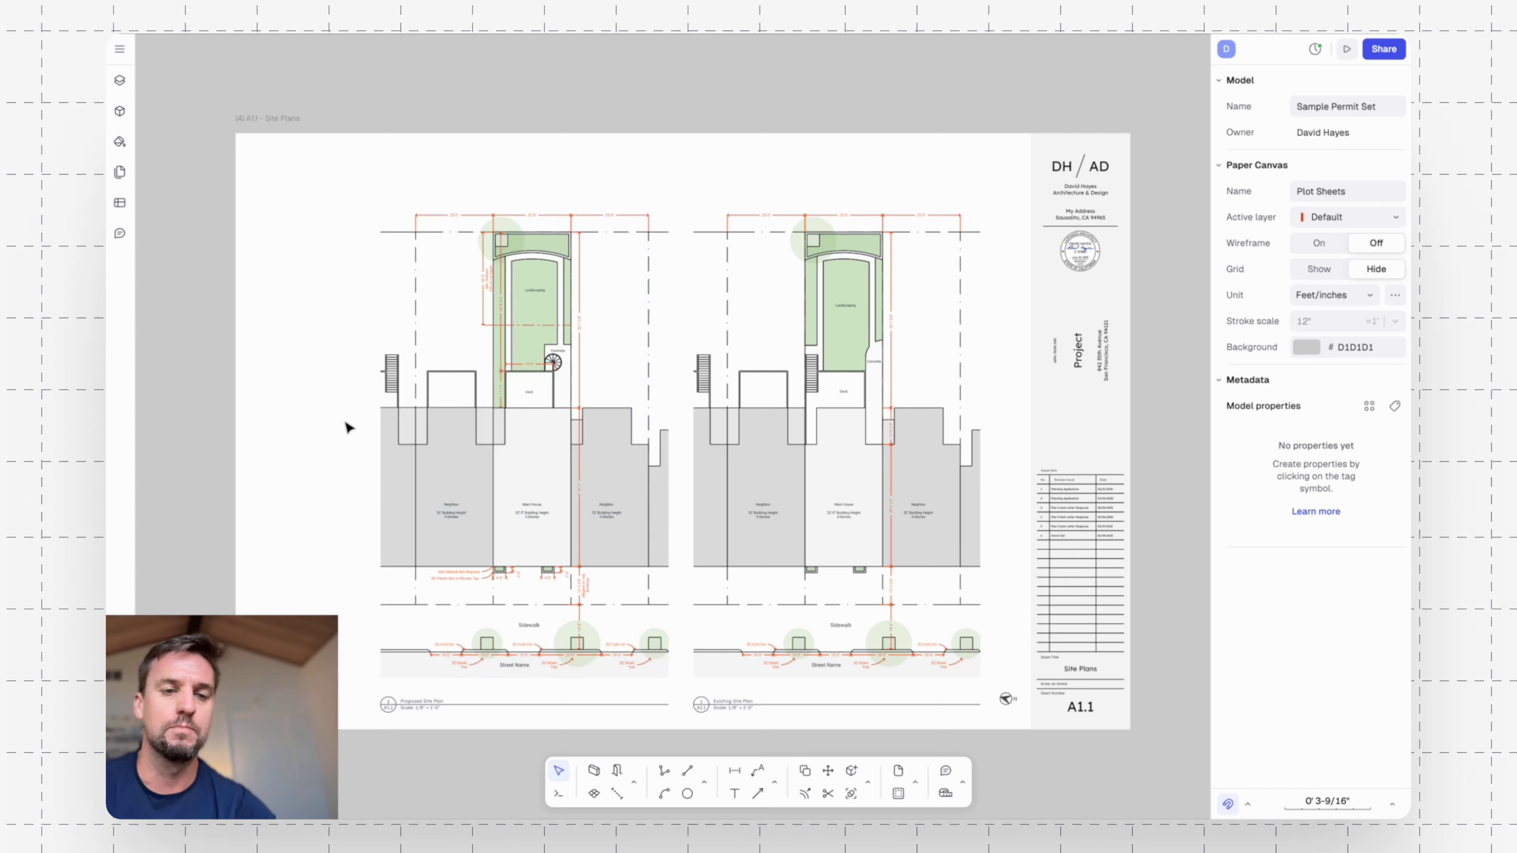
pyautogui.scroll(-2, 388, 406)
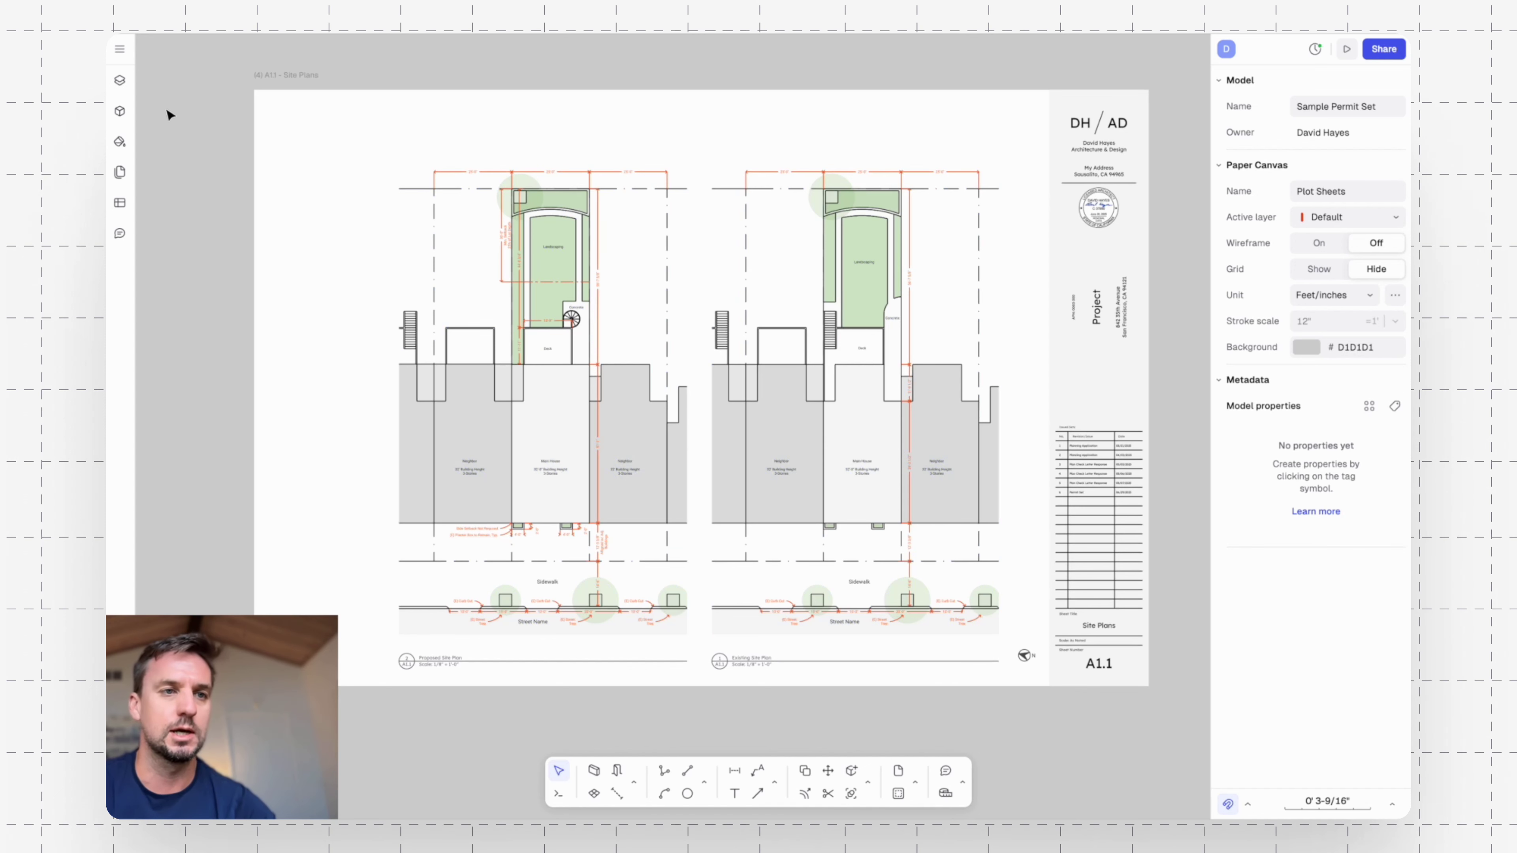
# Switch to the Site Survey canvas from the Canvases list and bring up the main menu.
pyautogui.click(119, 80)
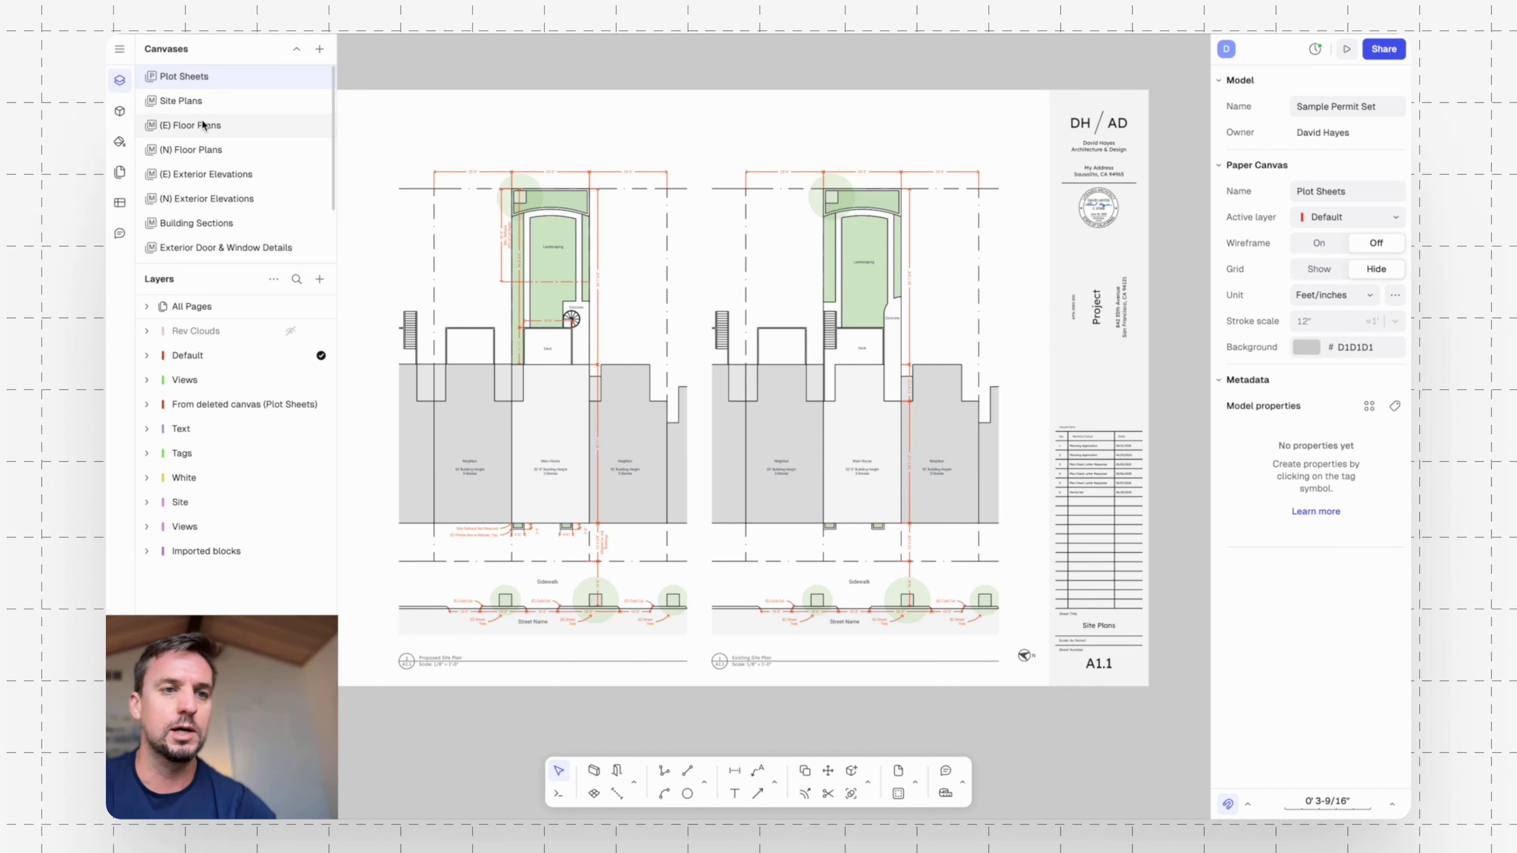
pyautogui.scroll(-2, 209, 135)
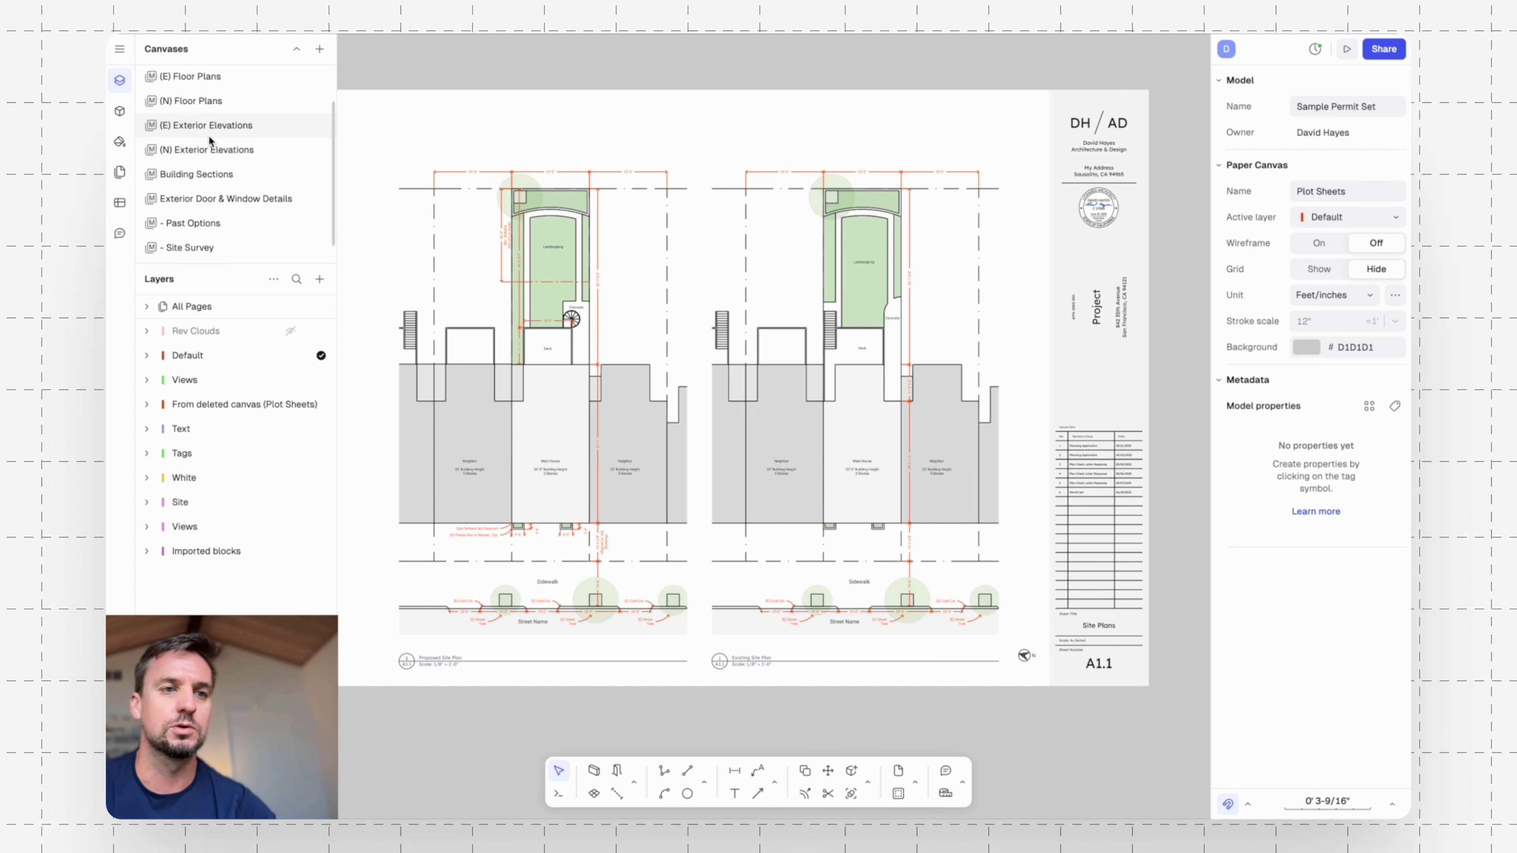
pyautogui.click(196, 248)
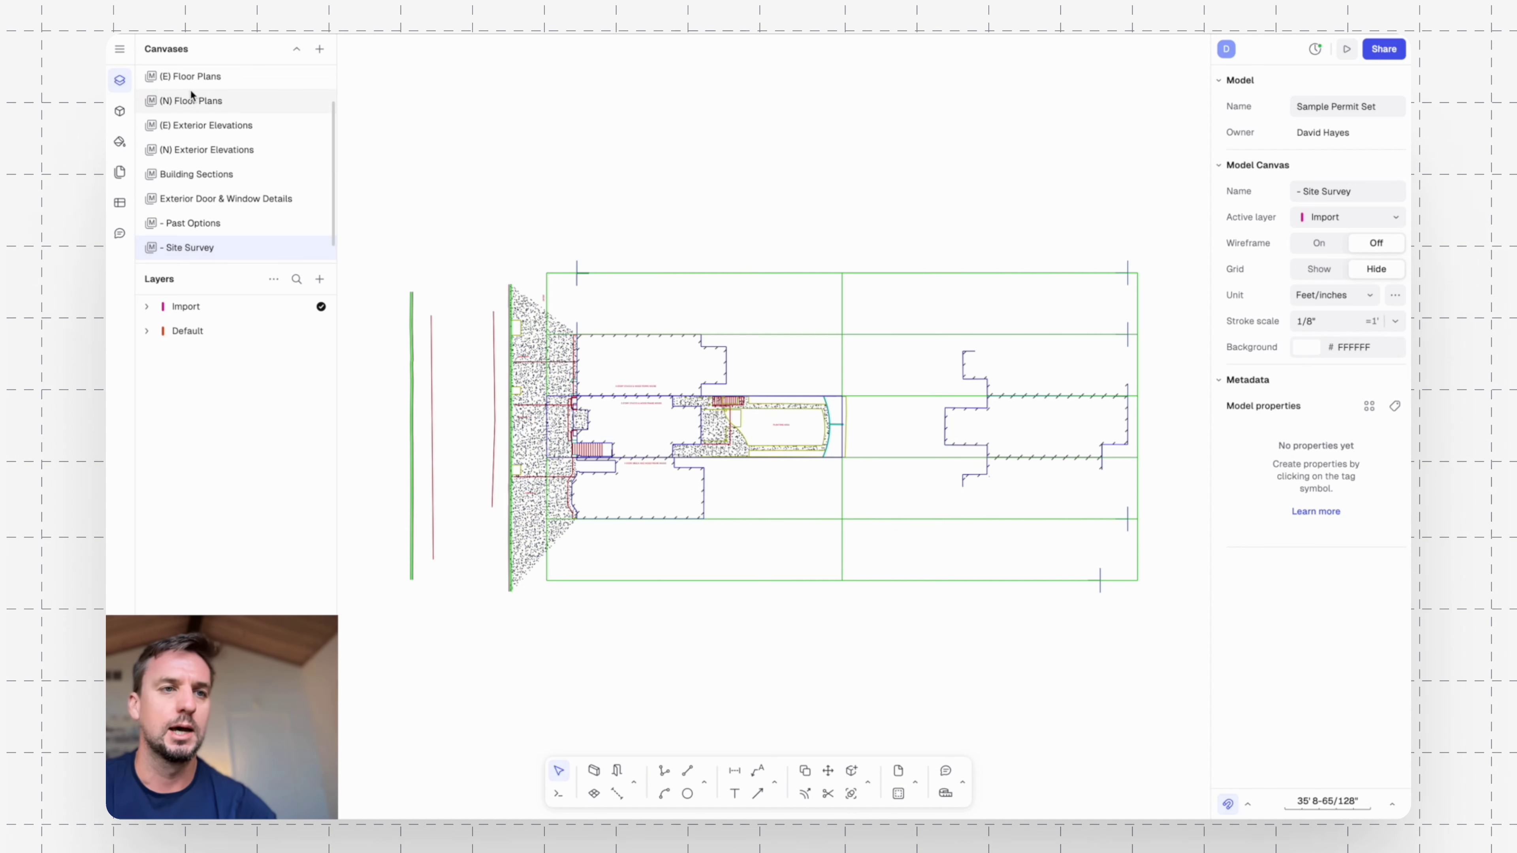
pyautogui.click(119, 49)
# Import 25-034_ARCh.dwg as a DWG/DXF file into the Site Survey canvas.
pyautogui.moveTo(198, 148)
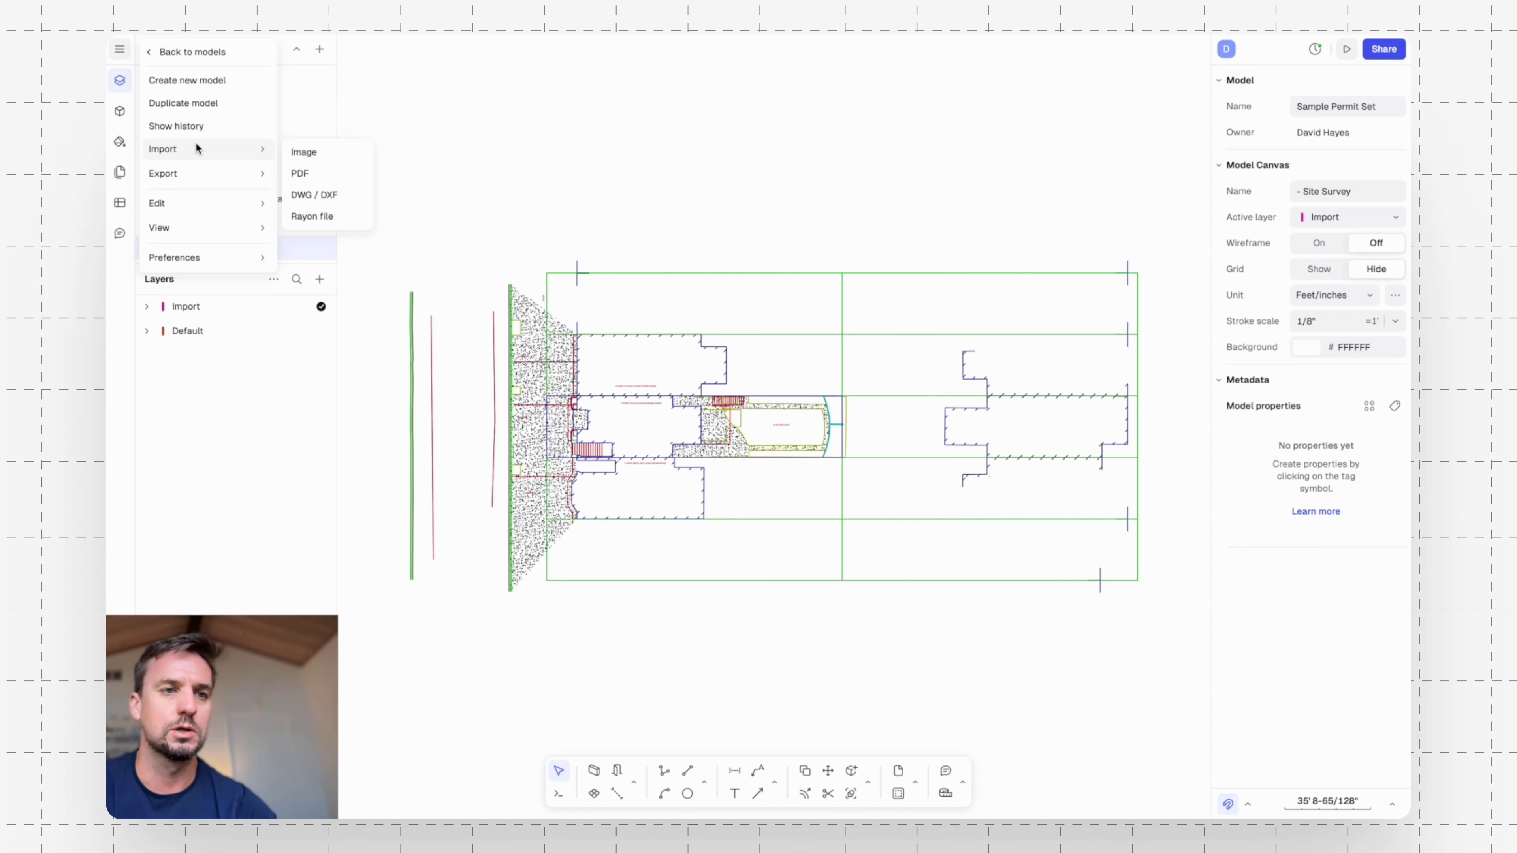
pyautogui.click(313, 195)
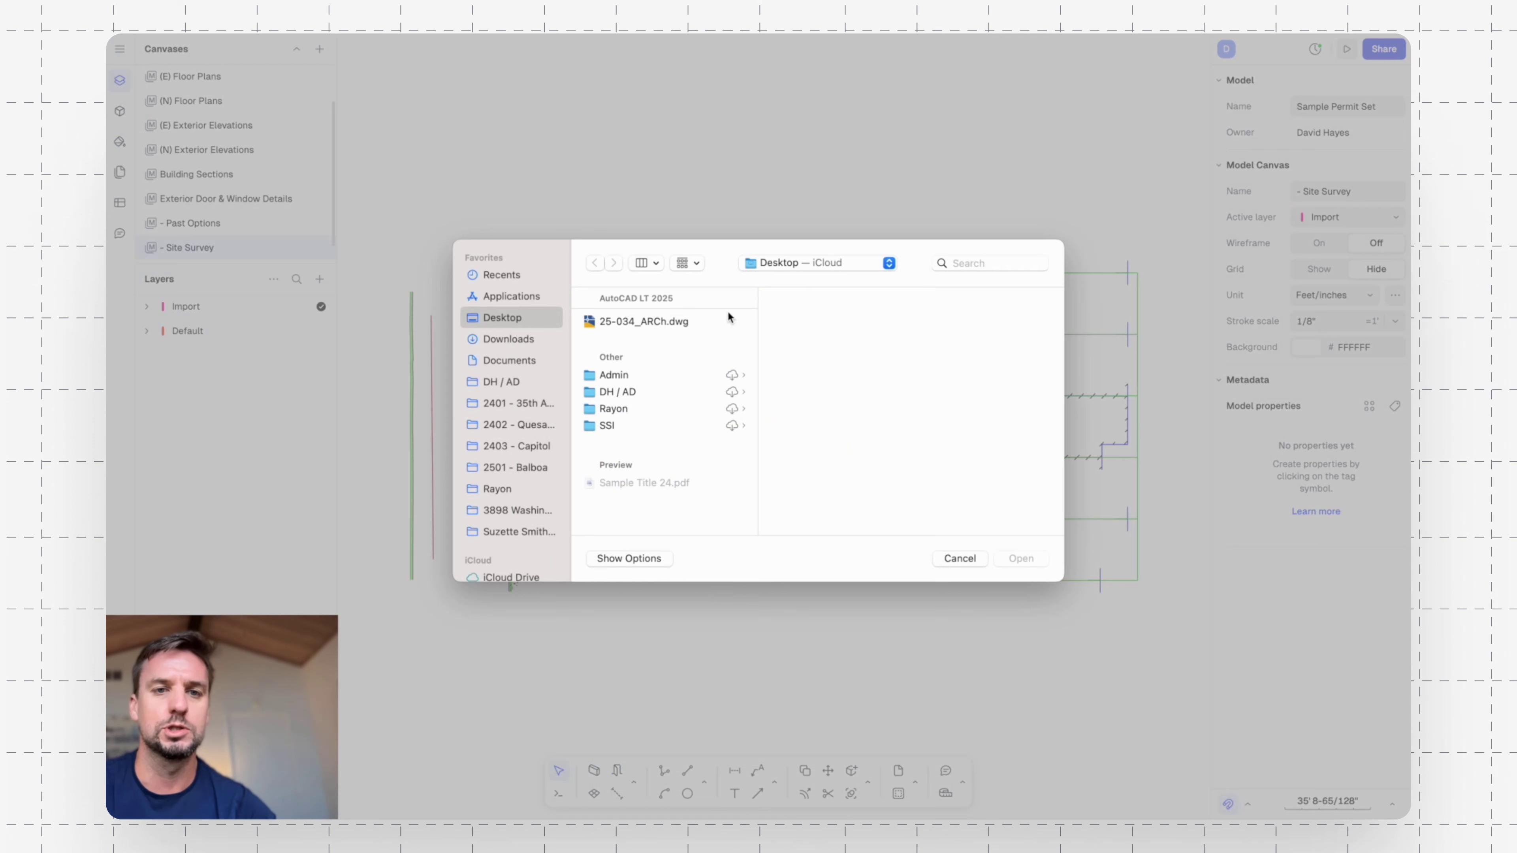
pyautogui.click(690, 323)
pyautogui.click(1022, 559)
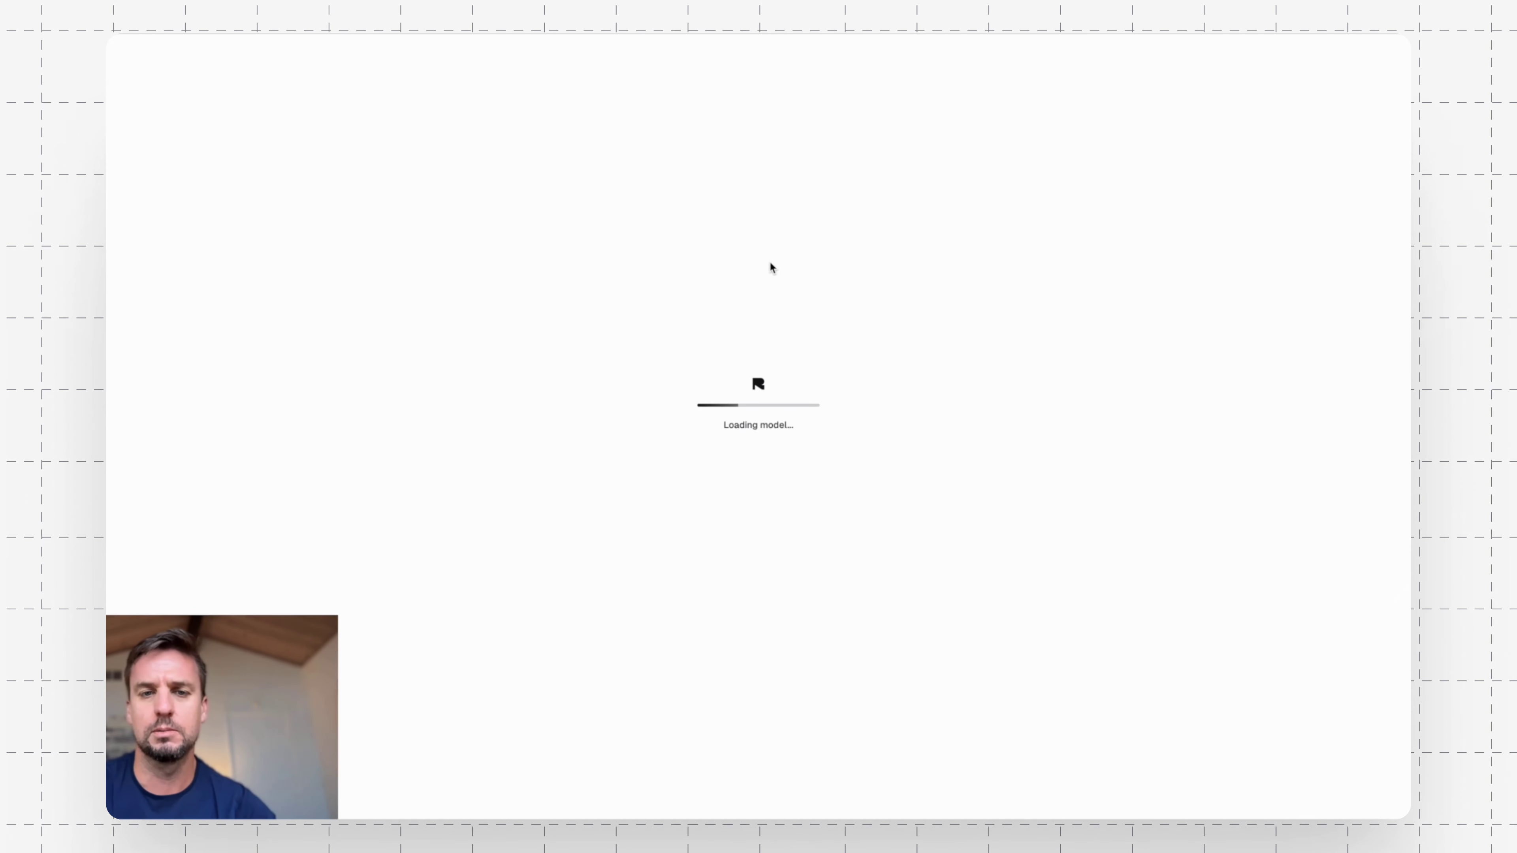
pyautogui.click(951, 794)
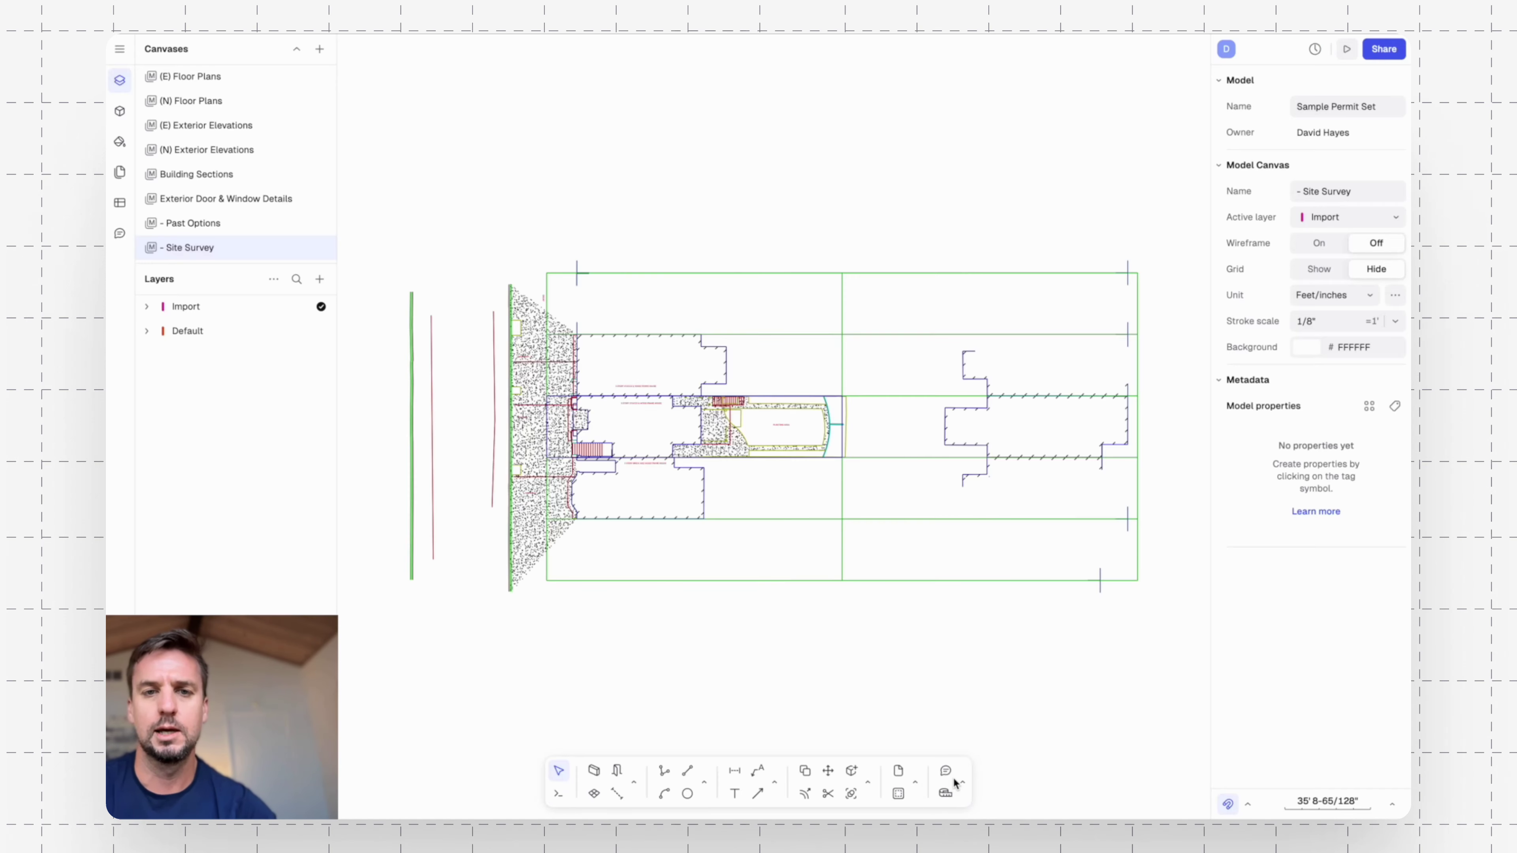
# Place the imported drawing above the existing survey and bring it into view.
pyautogui.click(756, 53)
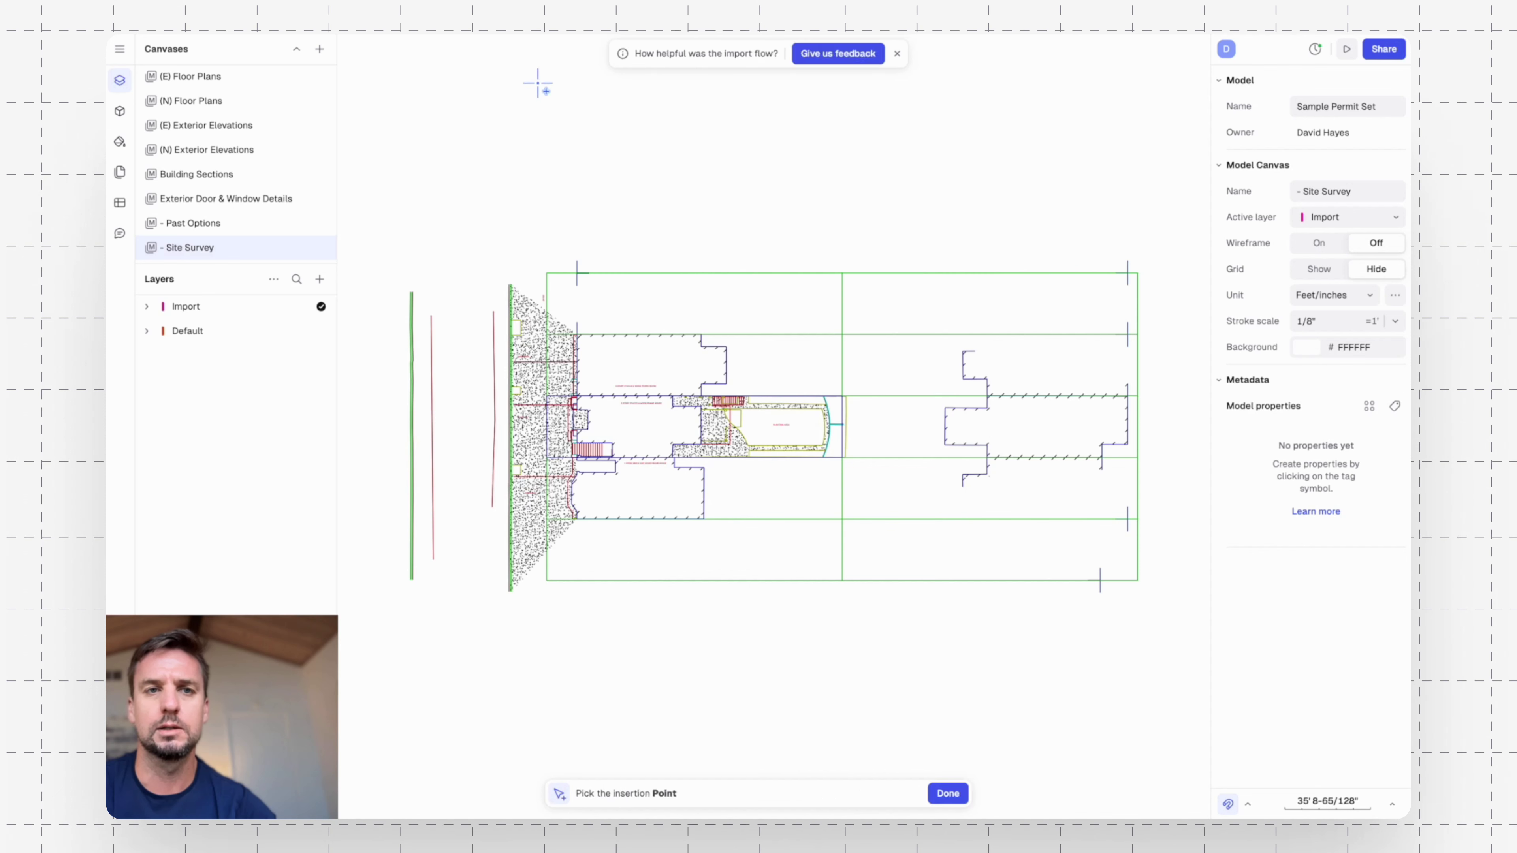
pyautogui.click(651, 253)
pyautogui.click(763, 170)
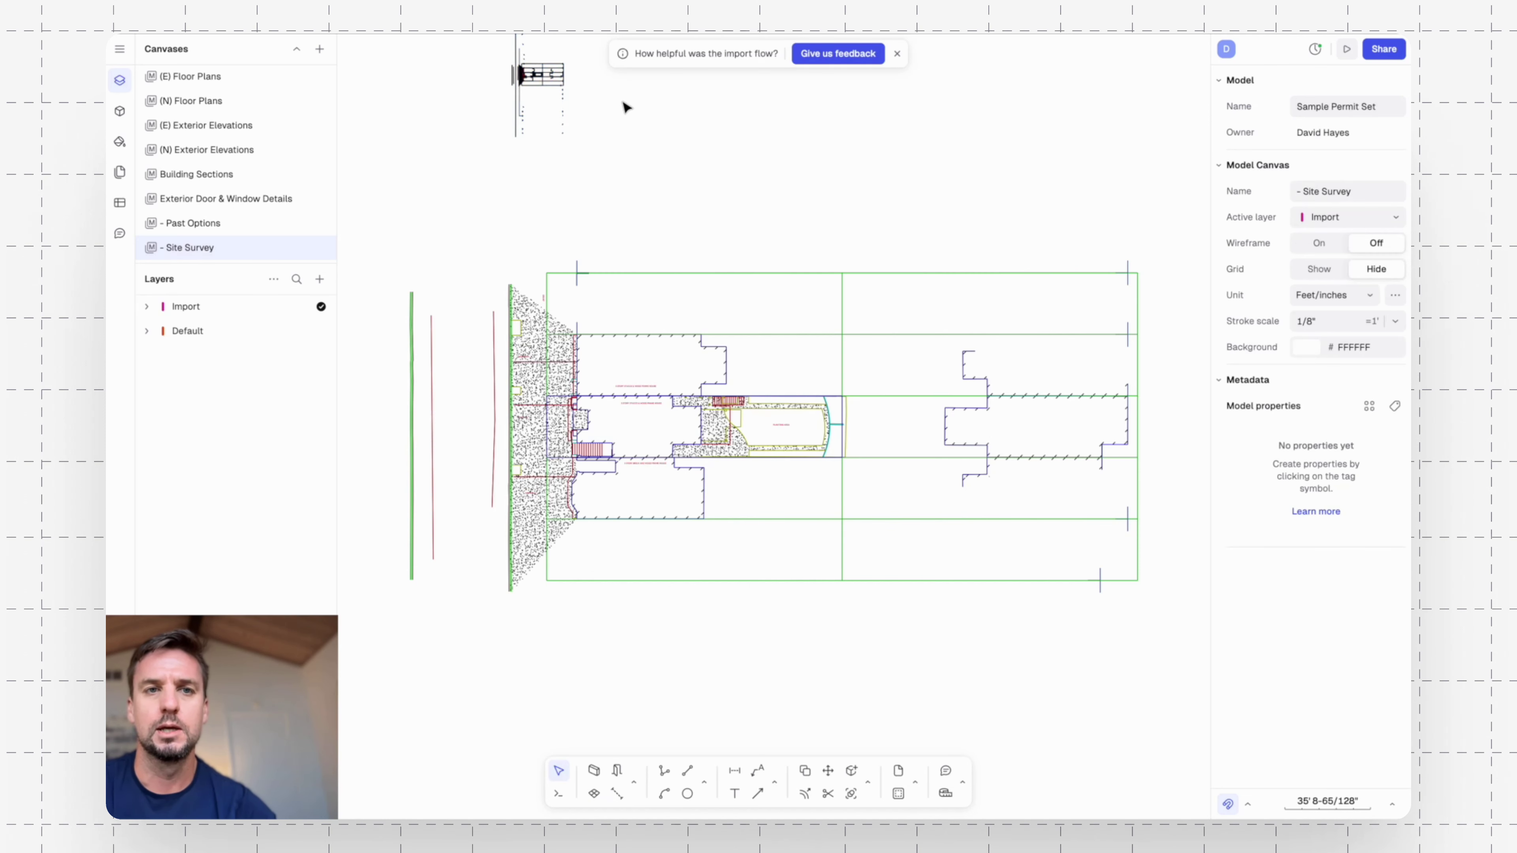
pyautogui.keyDown('ctrl'); pyautogui.scroll(5, 668, 251); pyautogui.keyUp('ctrl')
pyautogui.scroll(-5, 645, 236)
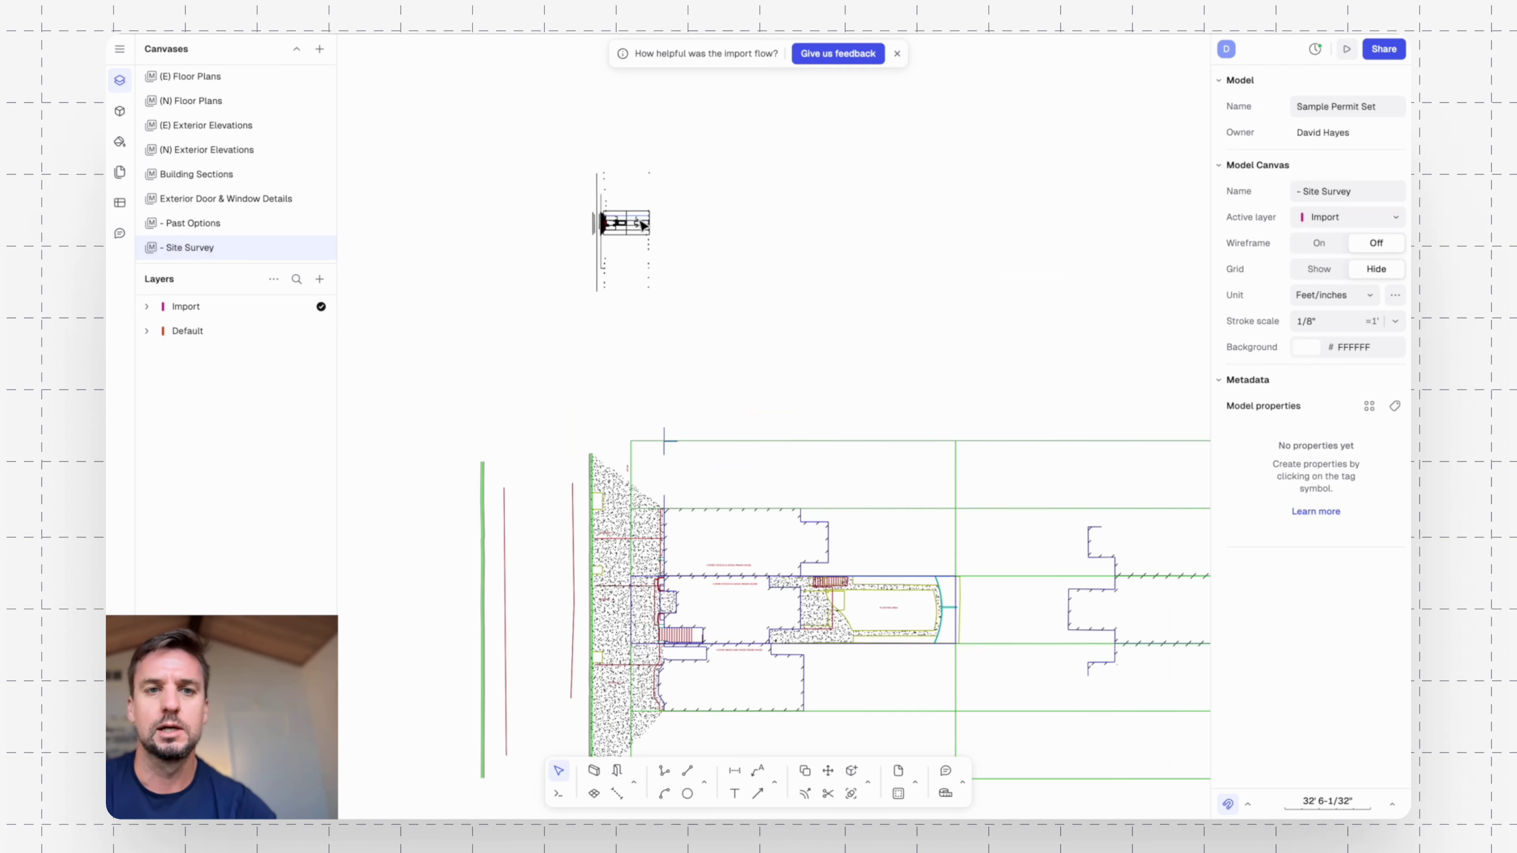
pyautogui.moveTo(711, 159)
pyautogui.mouseDown()
pyautogui.moveTo(539, 275)
pyautogui.moveTo(529, 324)
pyautogui.mouseUp()
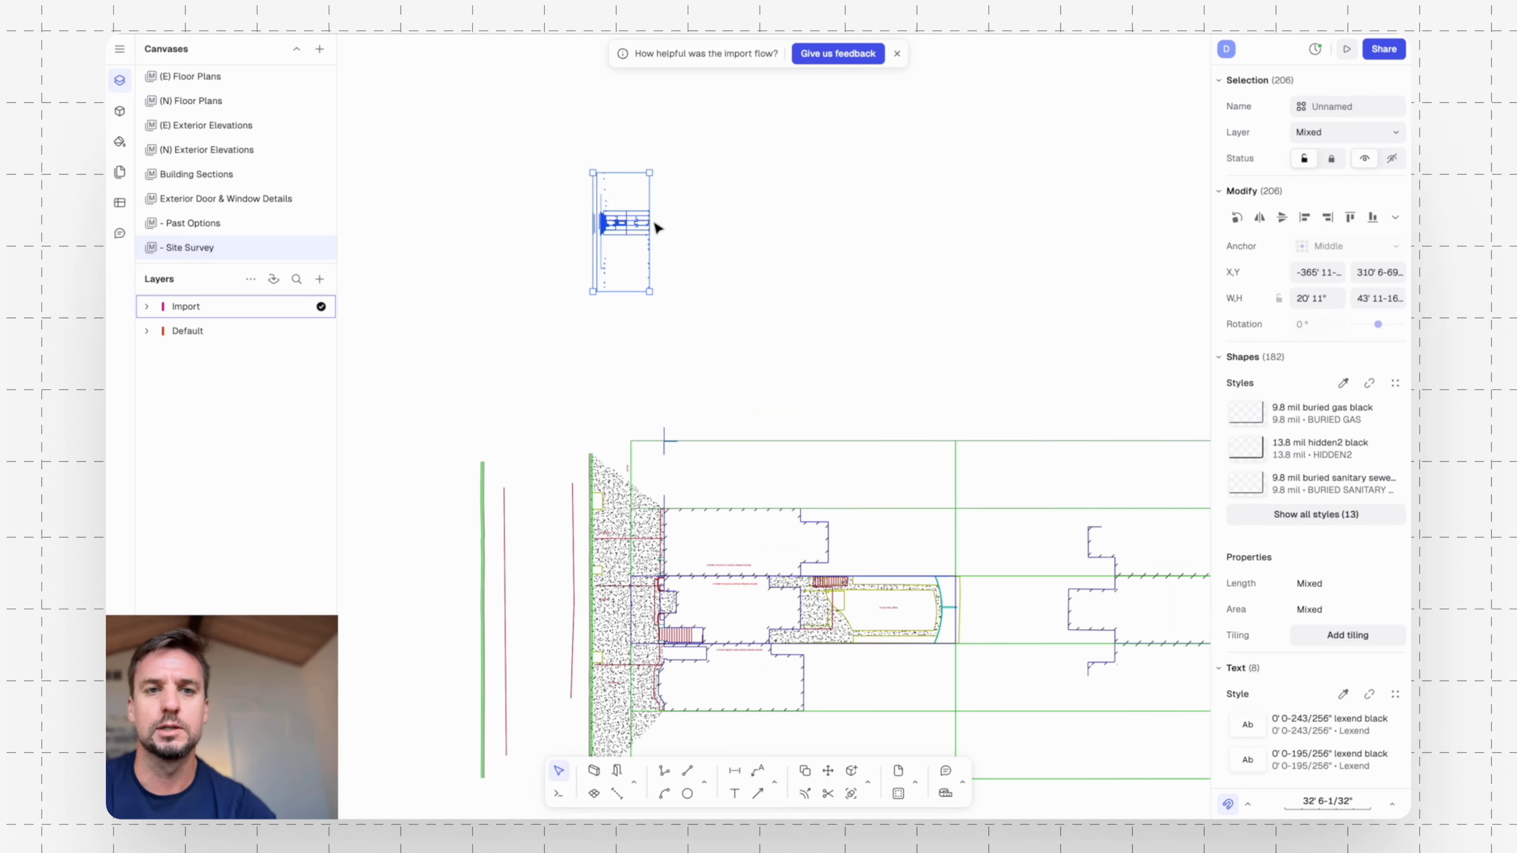
pyautogui.keyDown('ctrl'); pyautogui.scroll(5, 592, 234); pyautogui.keyUp('ctrl')
pyautogui.click(869, 226)
pyautogui.moveTo(861, 148); pyautogui.dragTo(803, 281, button='middle')
# Scale the whole imported drawing (SC) using a 25 reference distance.
pyautogui.moveTo(831, 139); pyautogui.dragTo(451, 615)
pyautogui.write('sc')
pyautogui.press('Return')
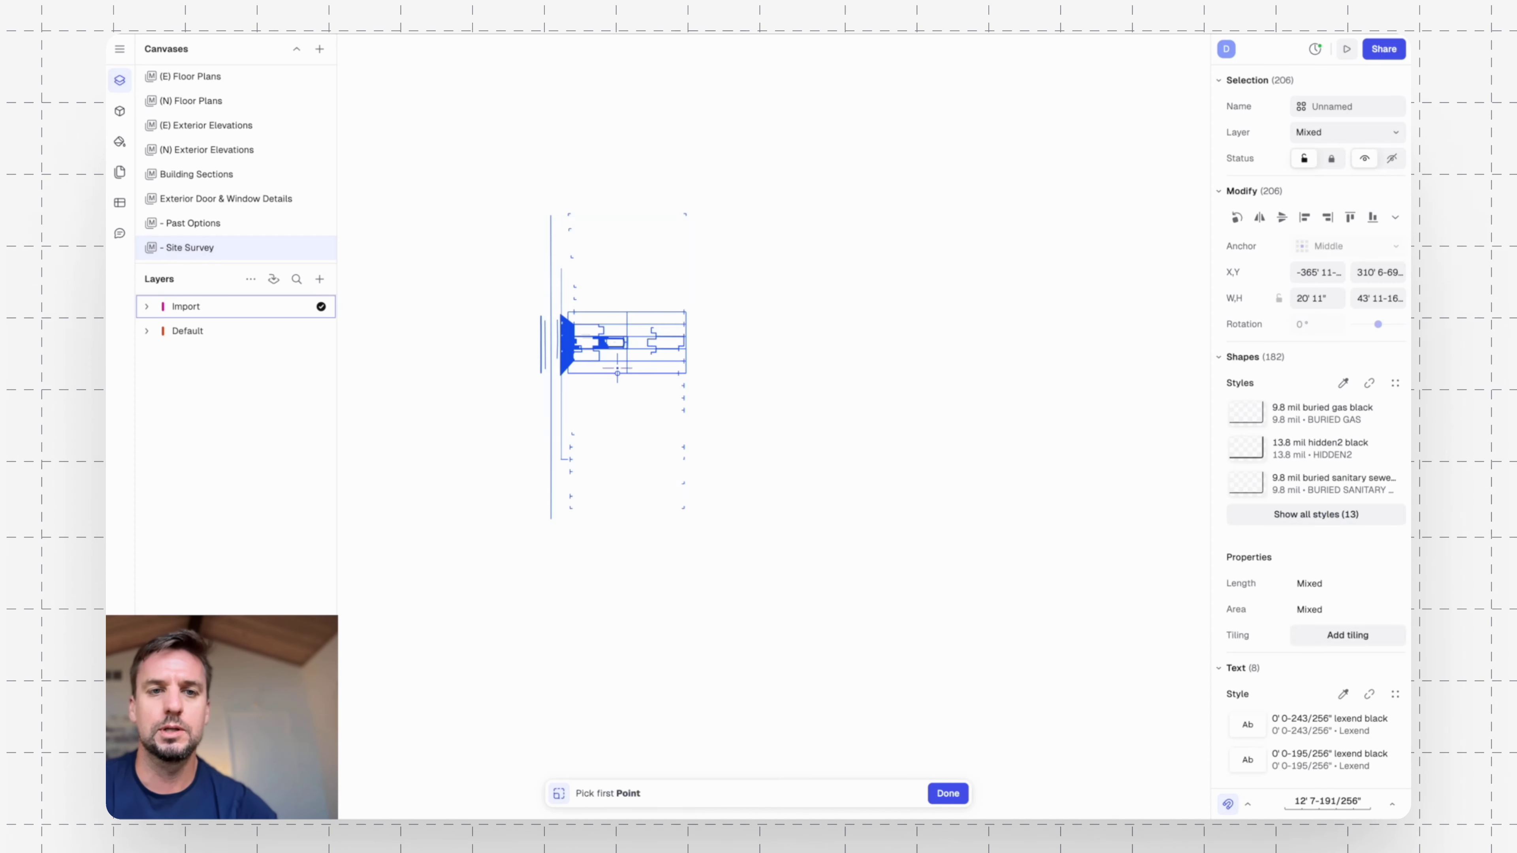
pyautogui.scroll(6, 635, 350)
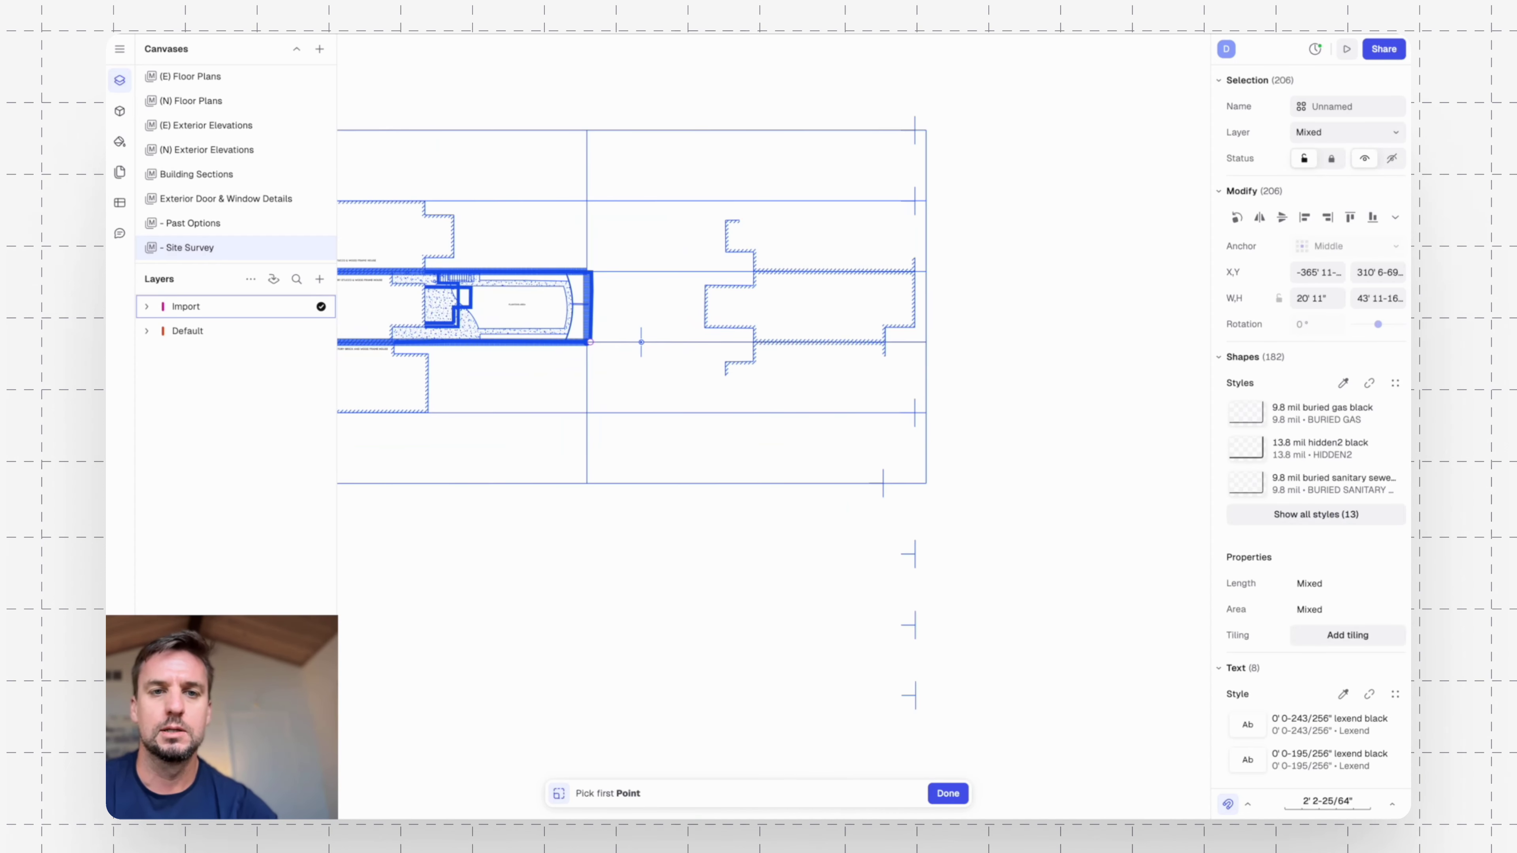
pyautogui.click(629, 342)
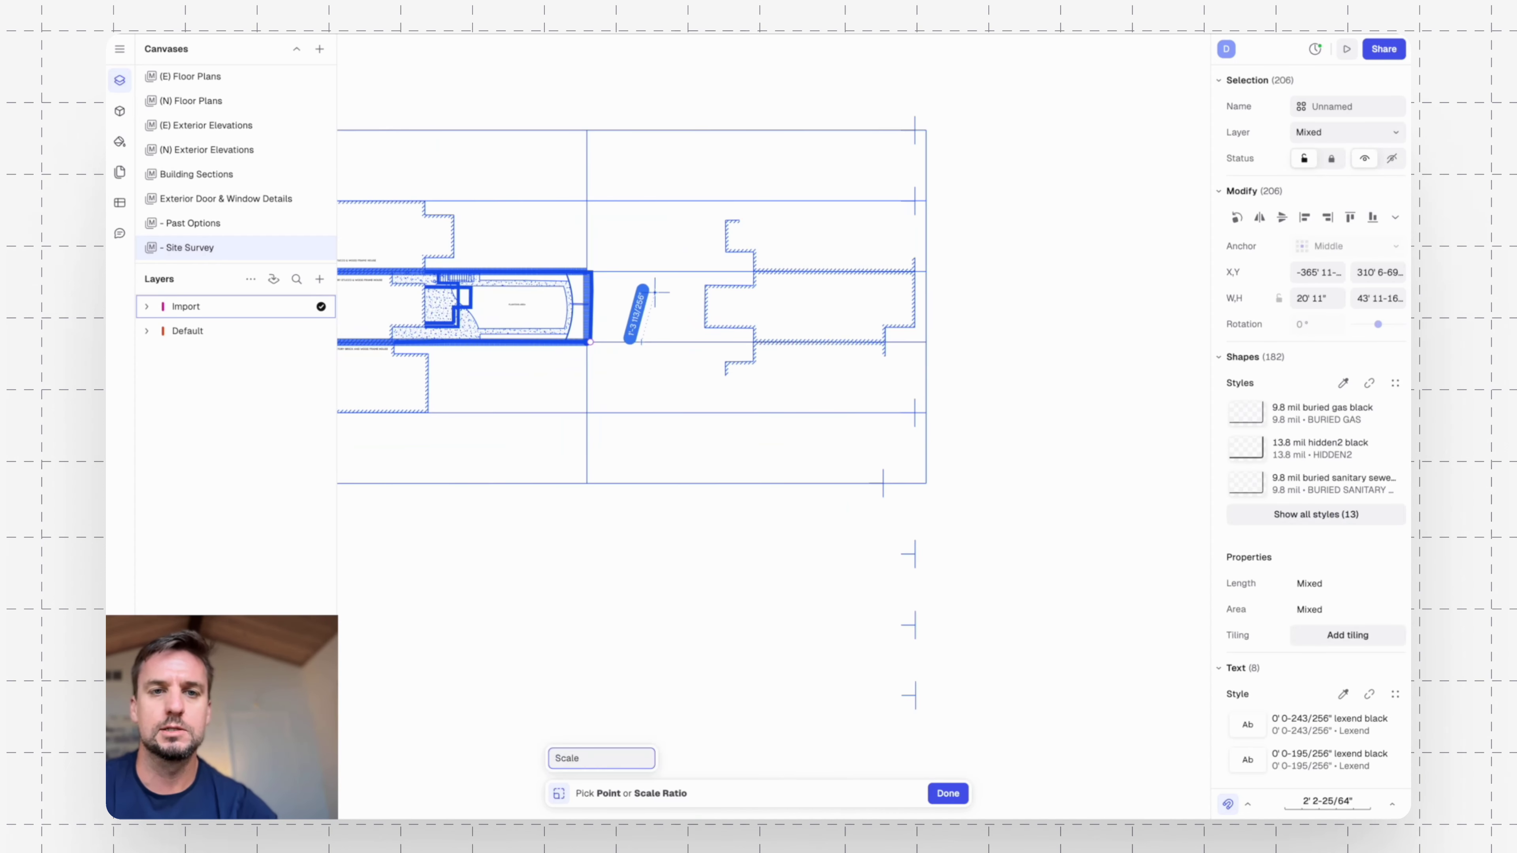
pyautogui.click(641, 272)
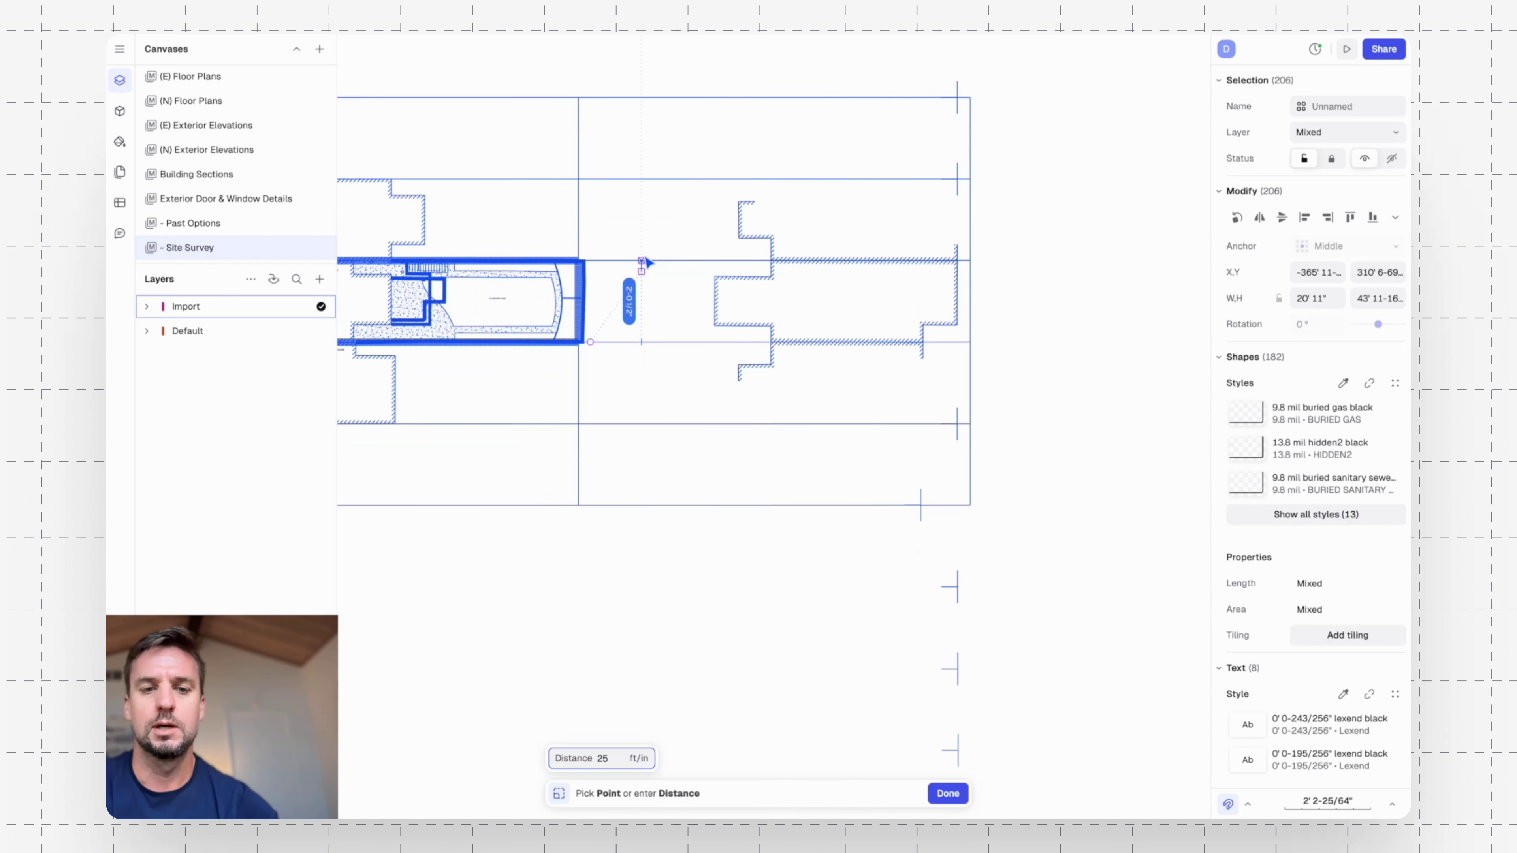
pyautogui.press('Return')
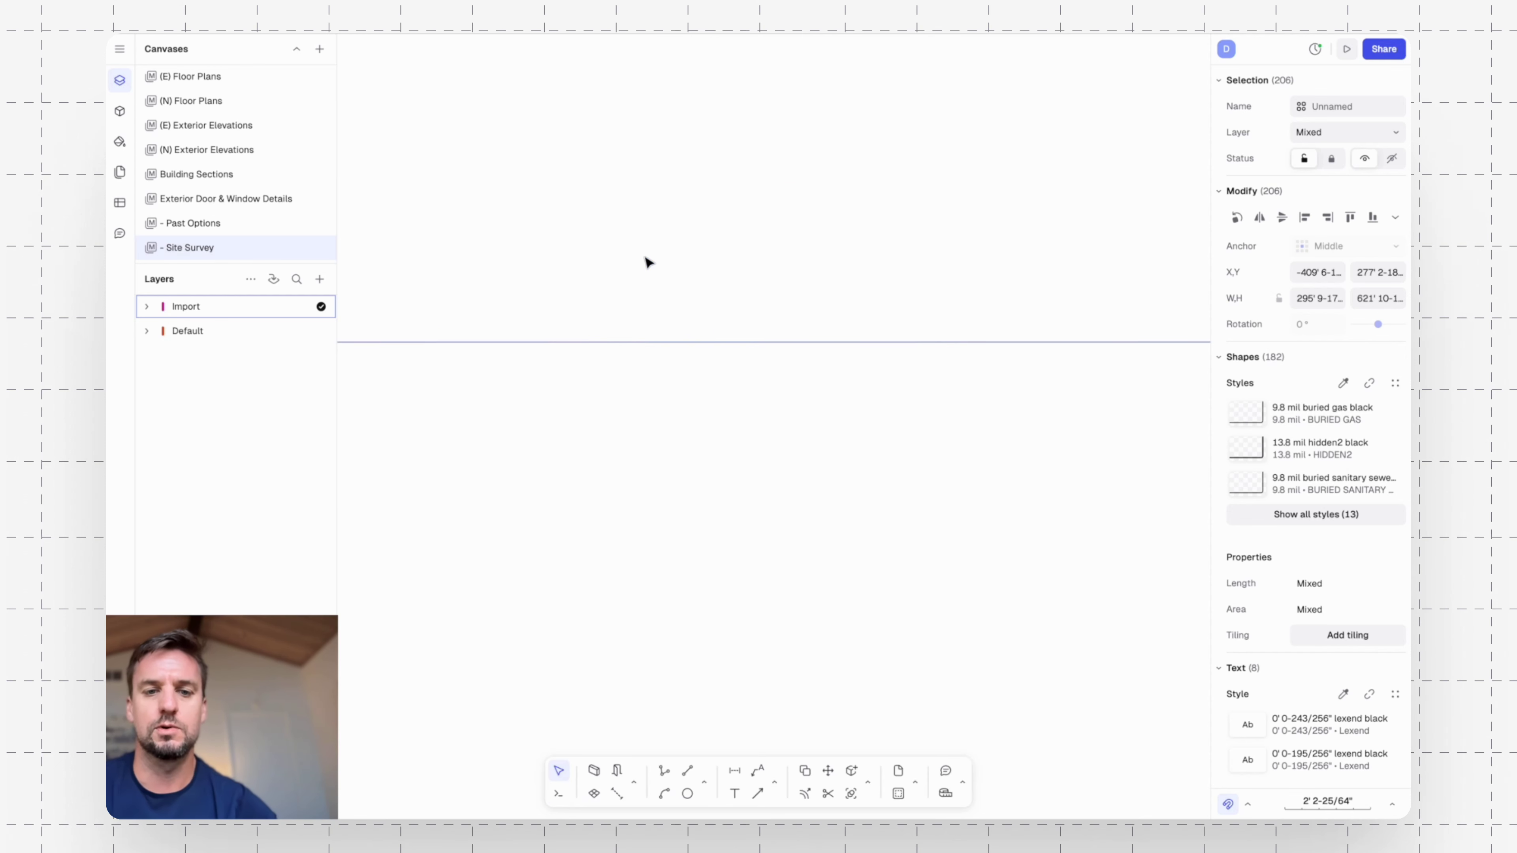
pyautogui.scroll(-15, 749, 339)
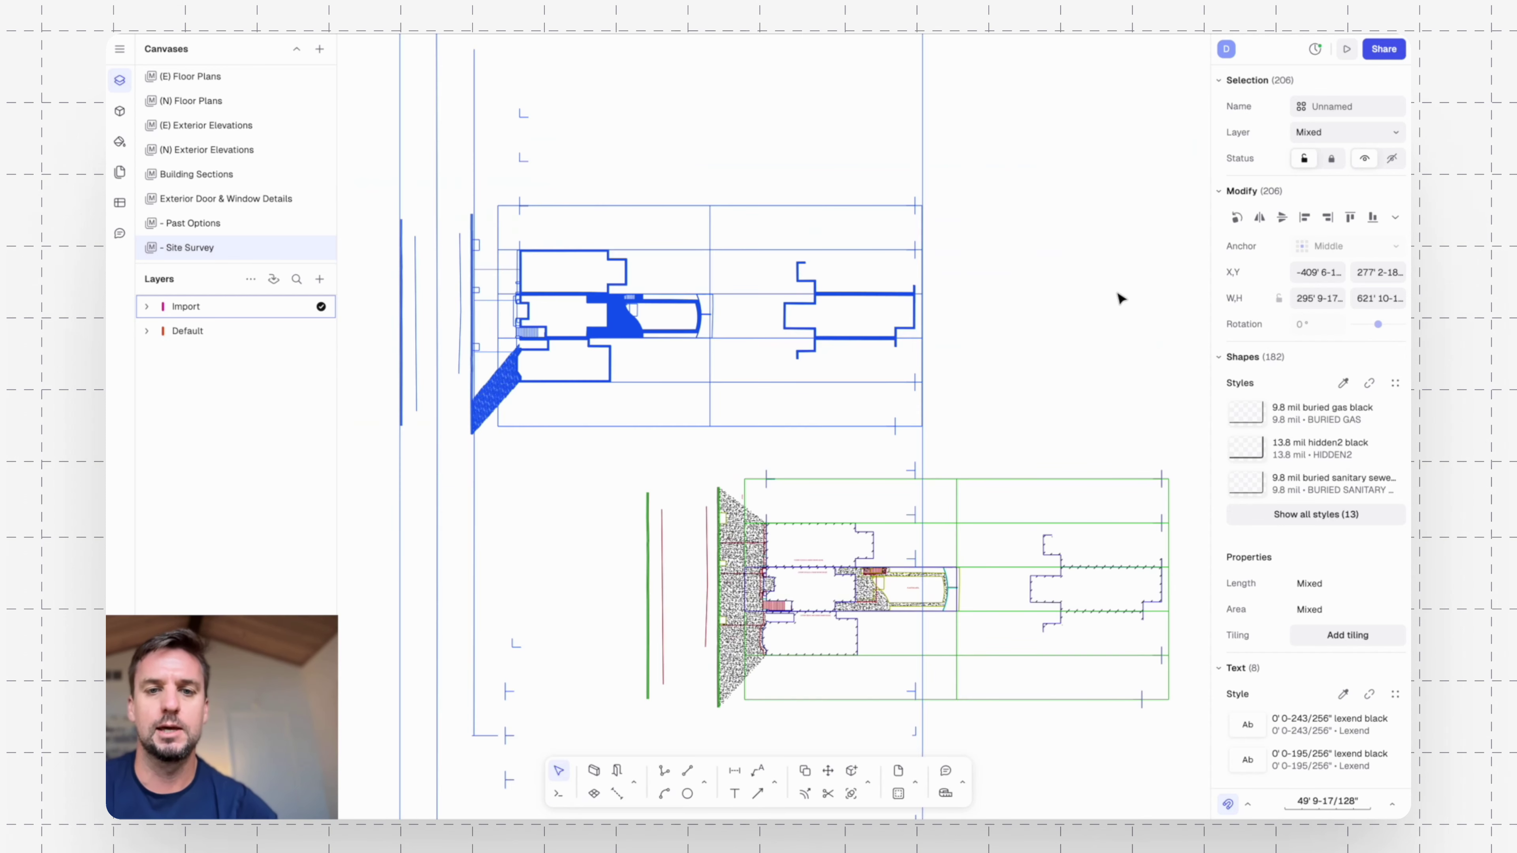
pyautogui.scroll(-3, 1075, 299)
# Compare the rescaled drawing alongside the original survey drawing.
pyautogui.click(967, 284)
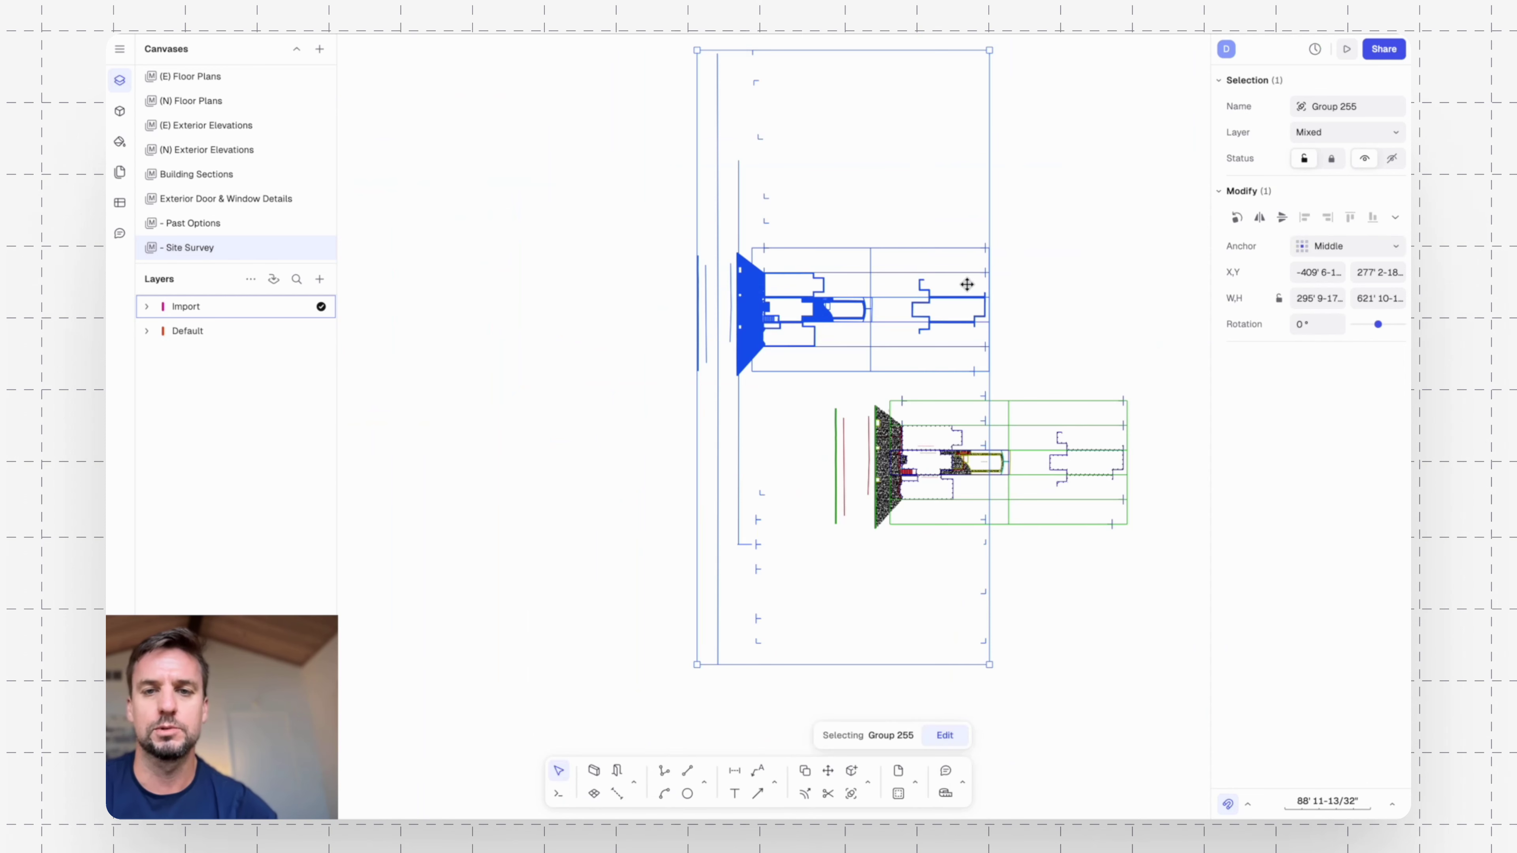
pyautogui.click(1055, 282)
pyautogui.moveTo(1082, 285); pyautogui.dragTo(837, 331, button='middle')
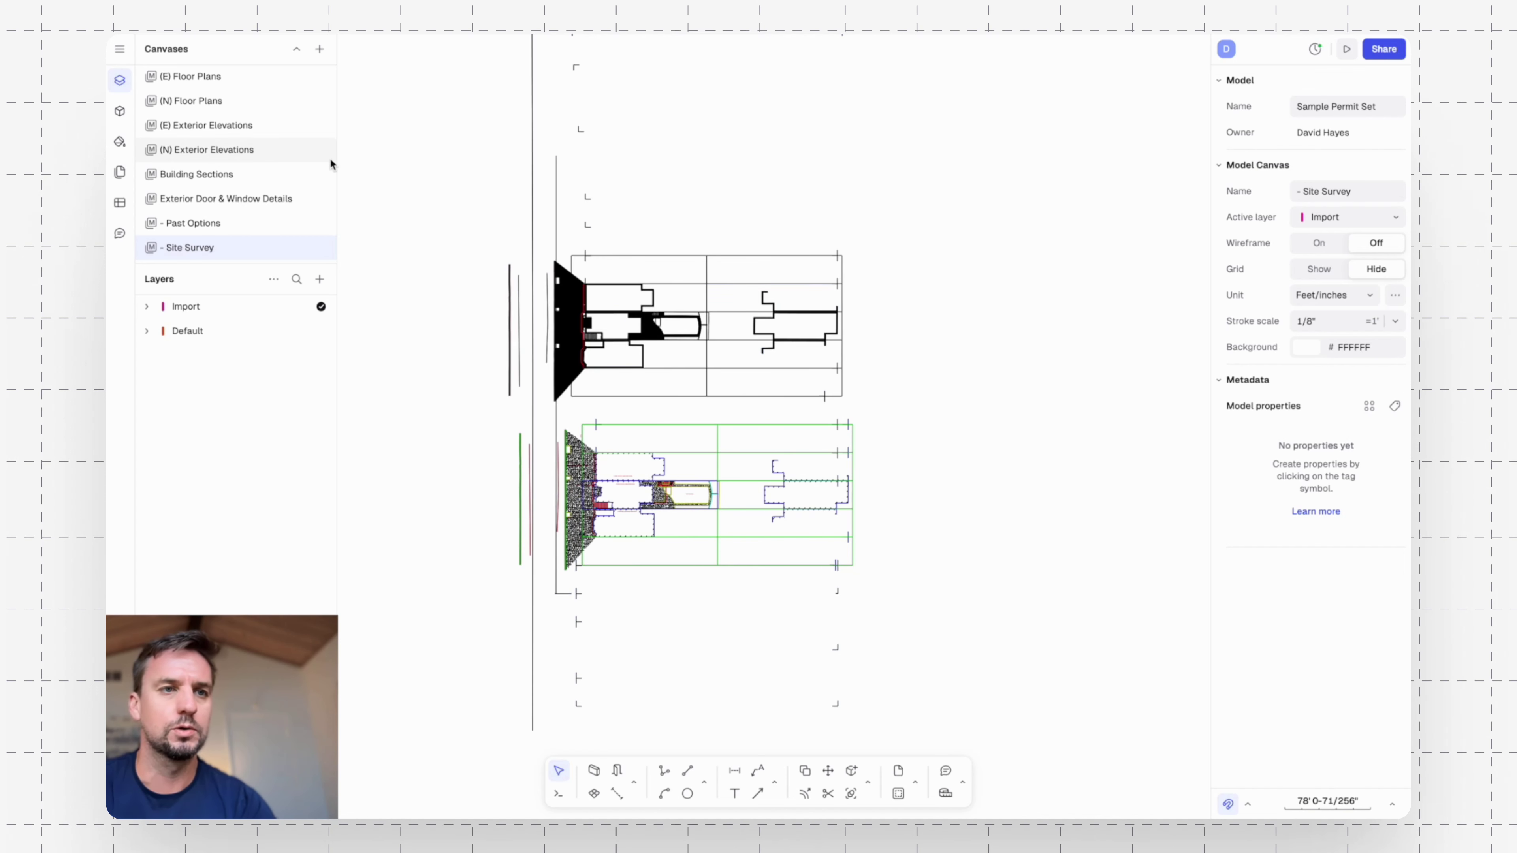
pyautogui.scroll(2, 251, 125)
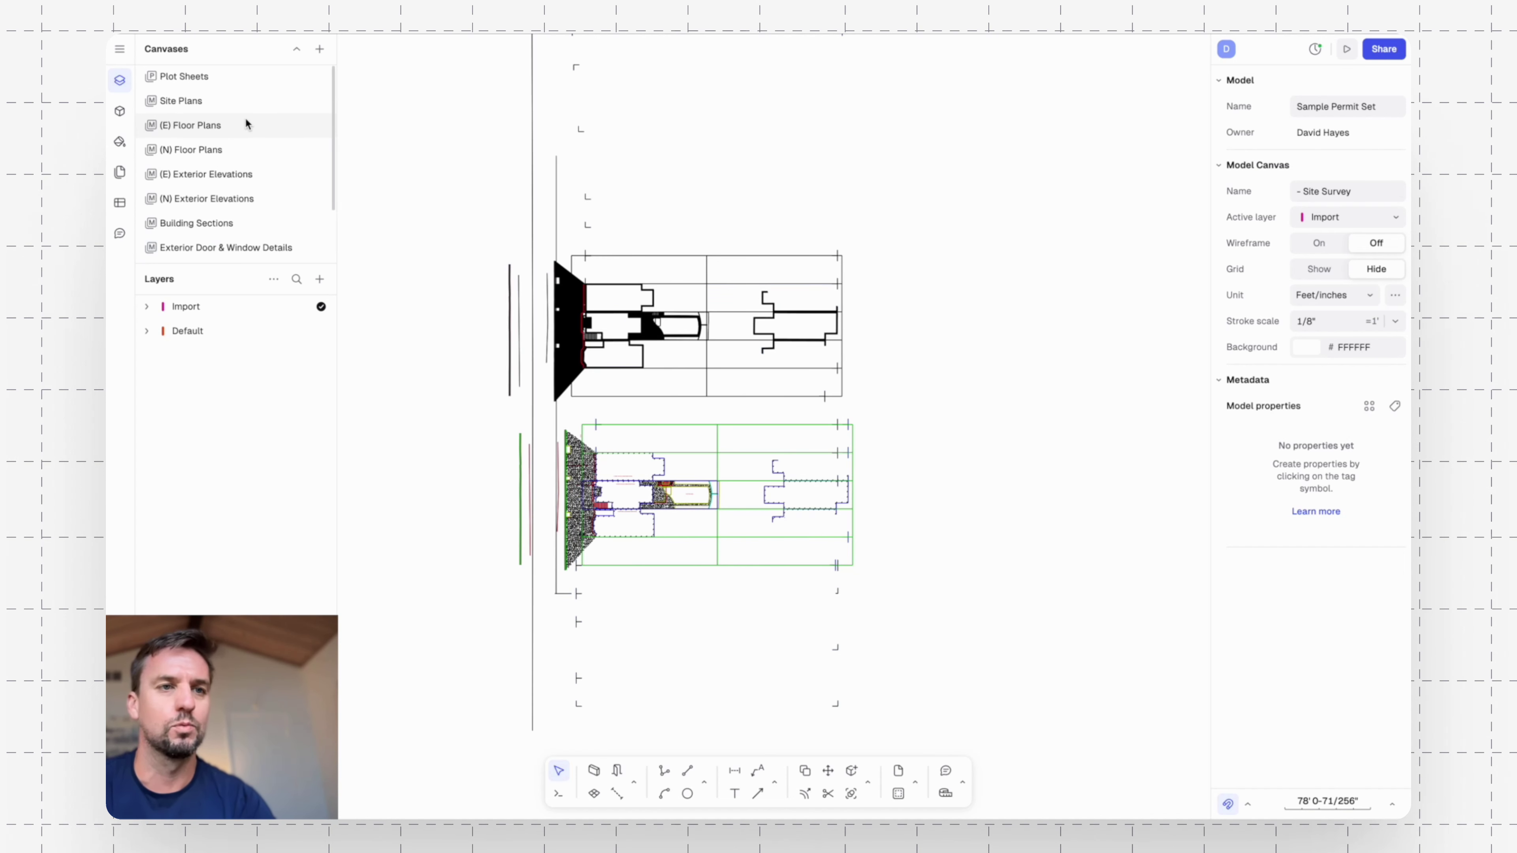
# On the Site Plans canvas, draw a new view showing the Site Survey canvas at a larger scale.
pyautogui.click(192, 103)
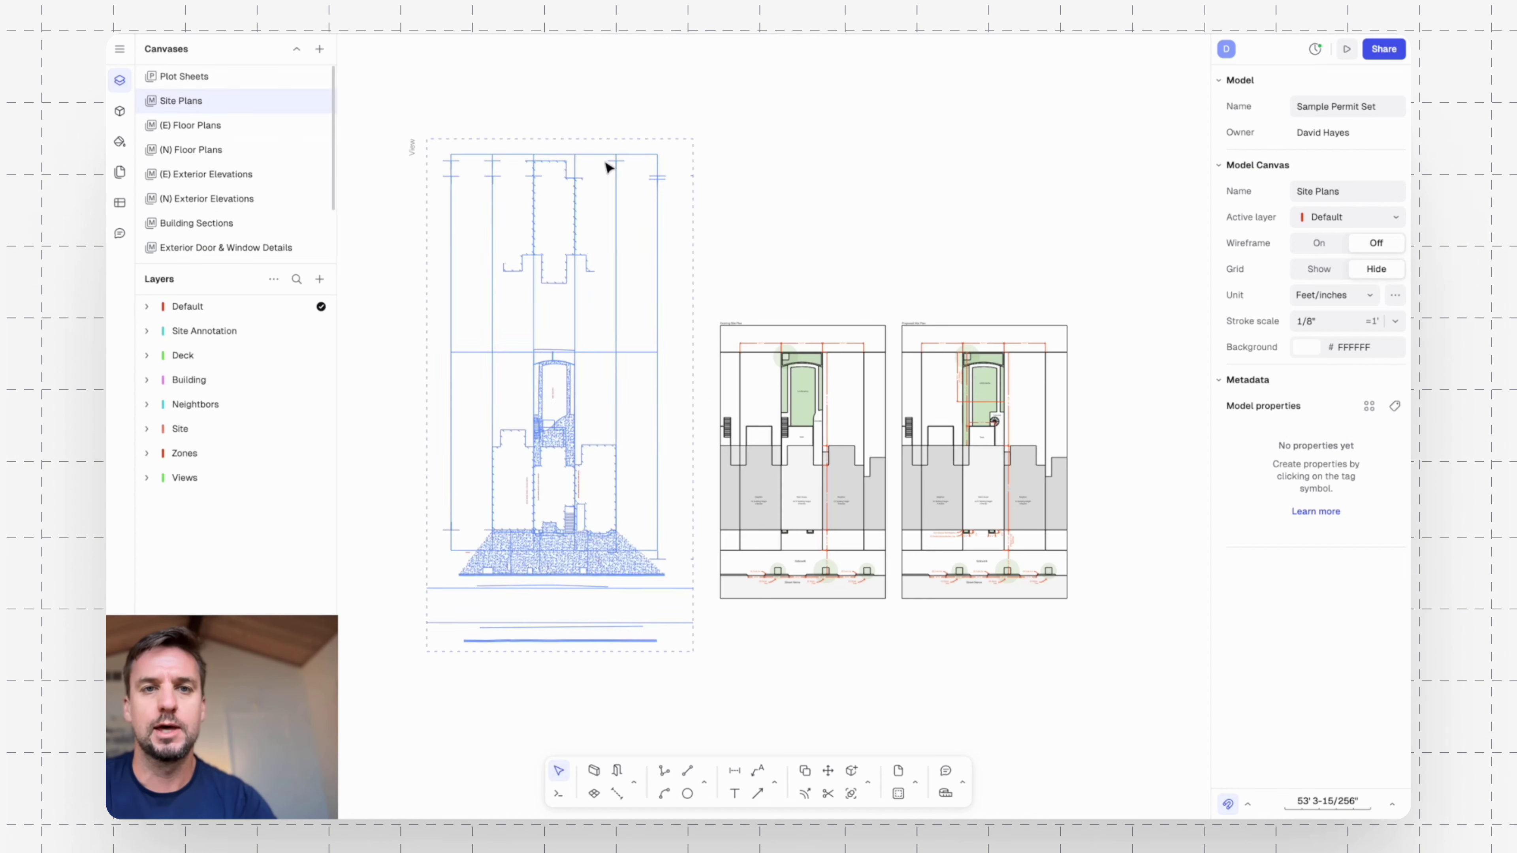
pyautogui.moveTo(935, 186); pyautogui.dragTo(974, 170, button='middle')
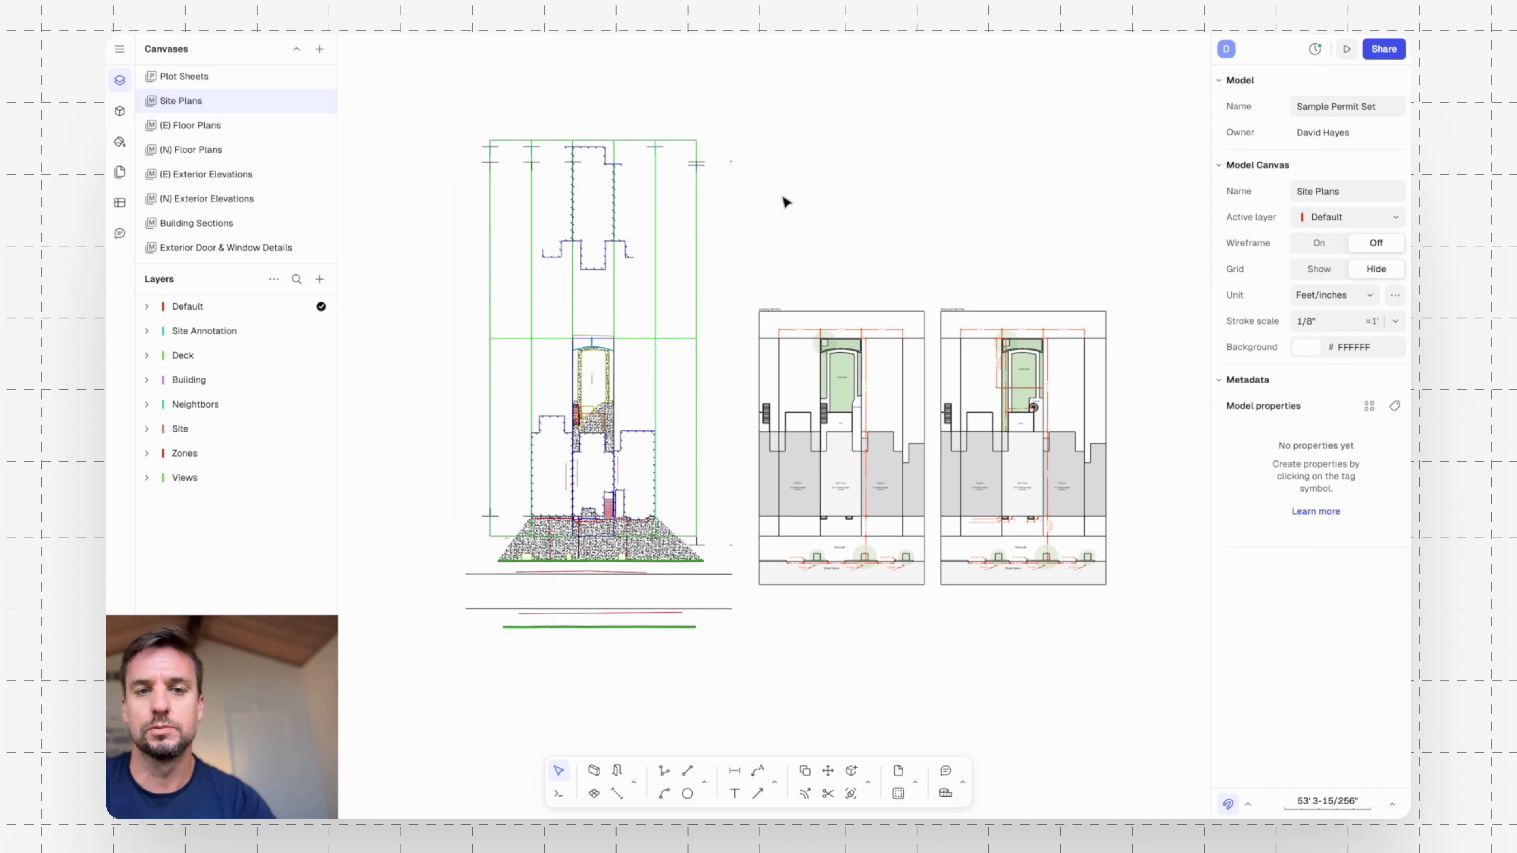
pyautogui.hscroll(-6, 785, 201)
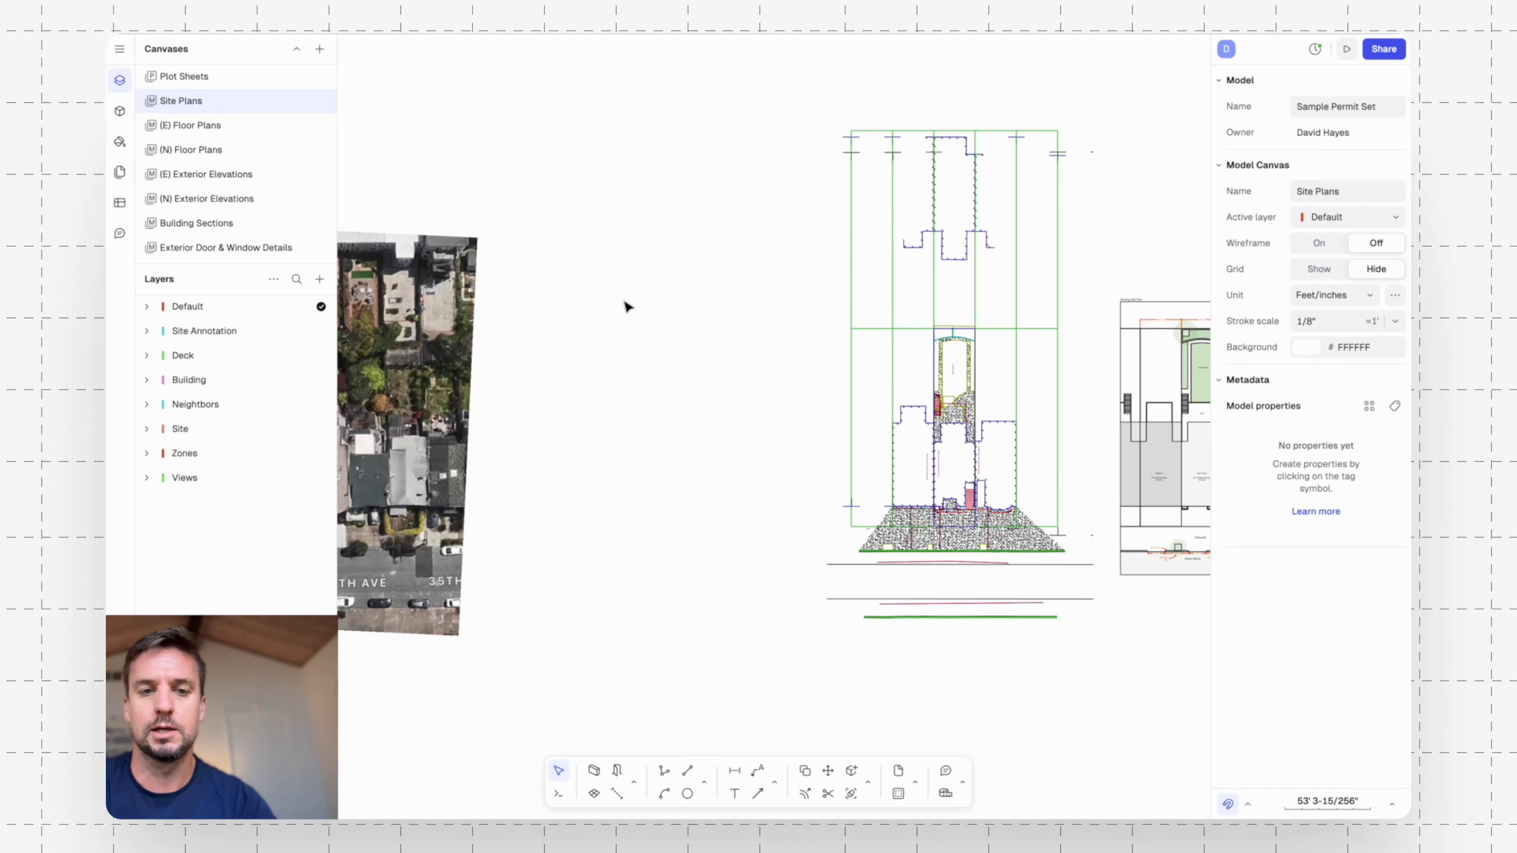
pyautogui.write('v')
pyautogui.press('Return')
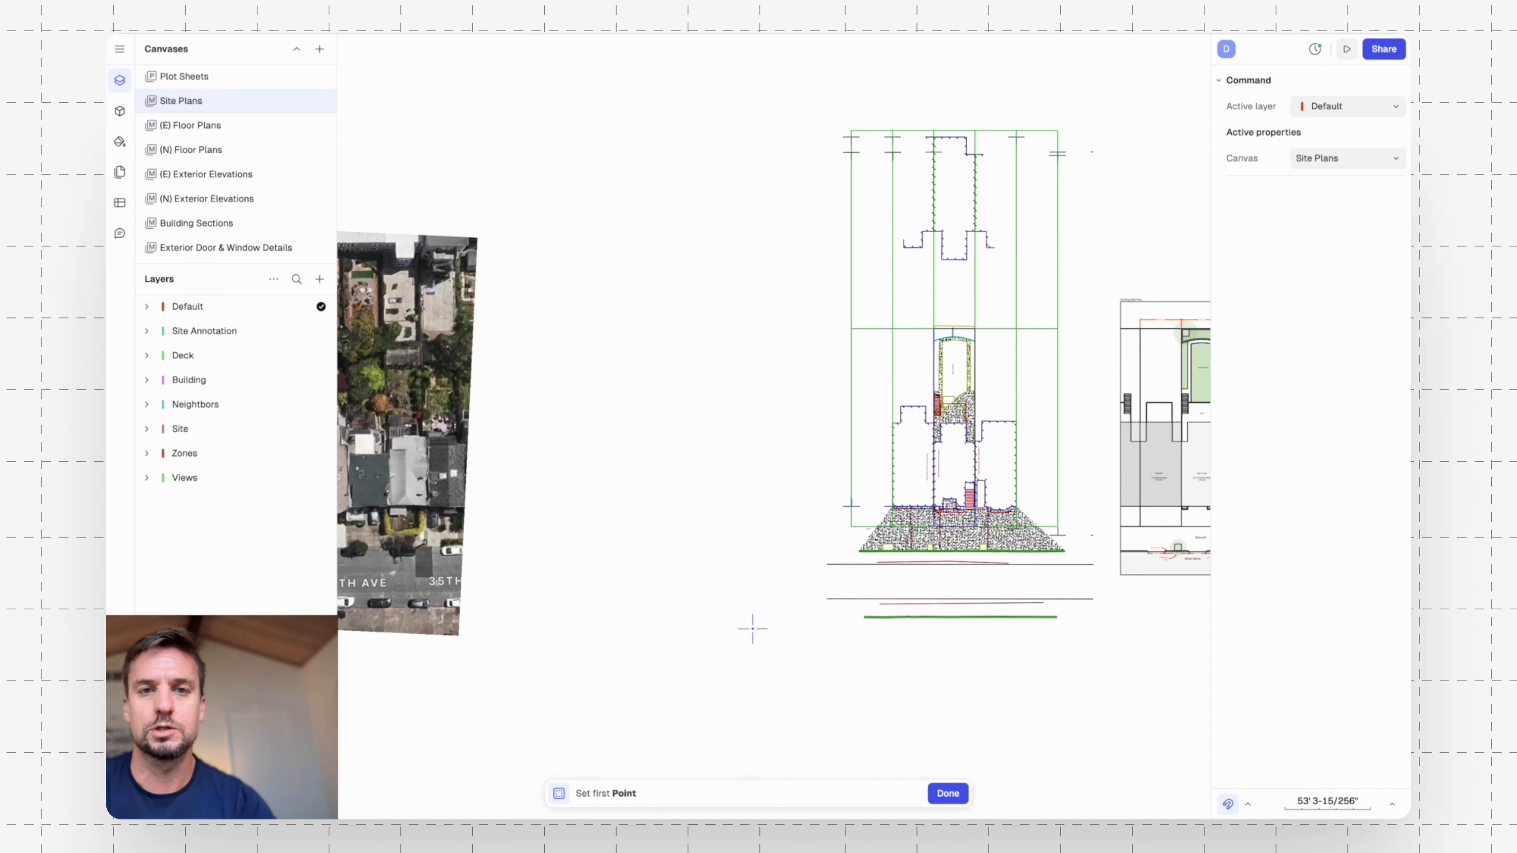
pyautogui.click(574, 599)
pyautogui.click(827, 115)
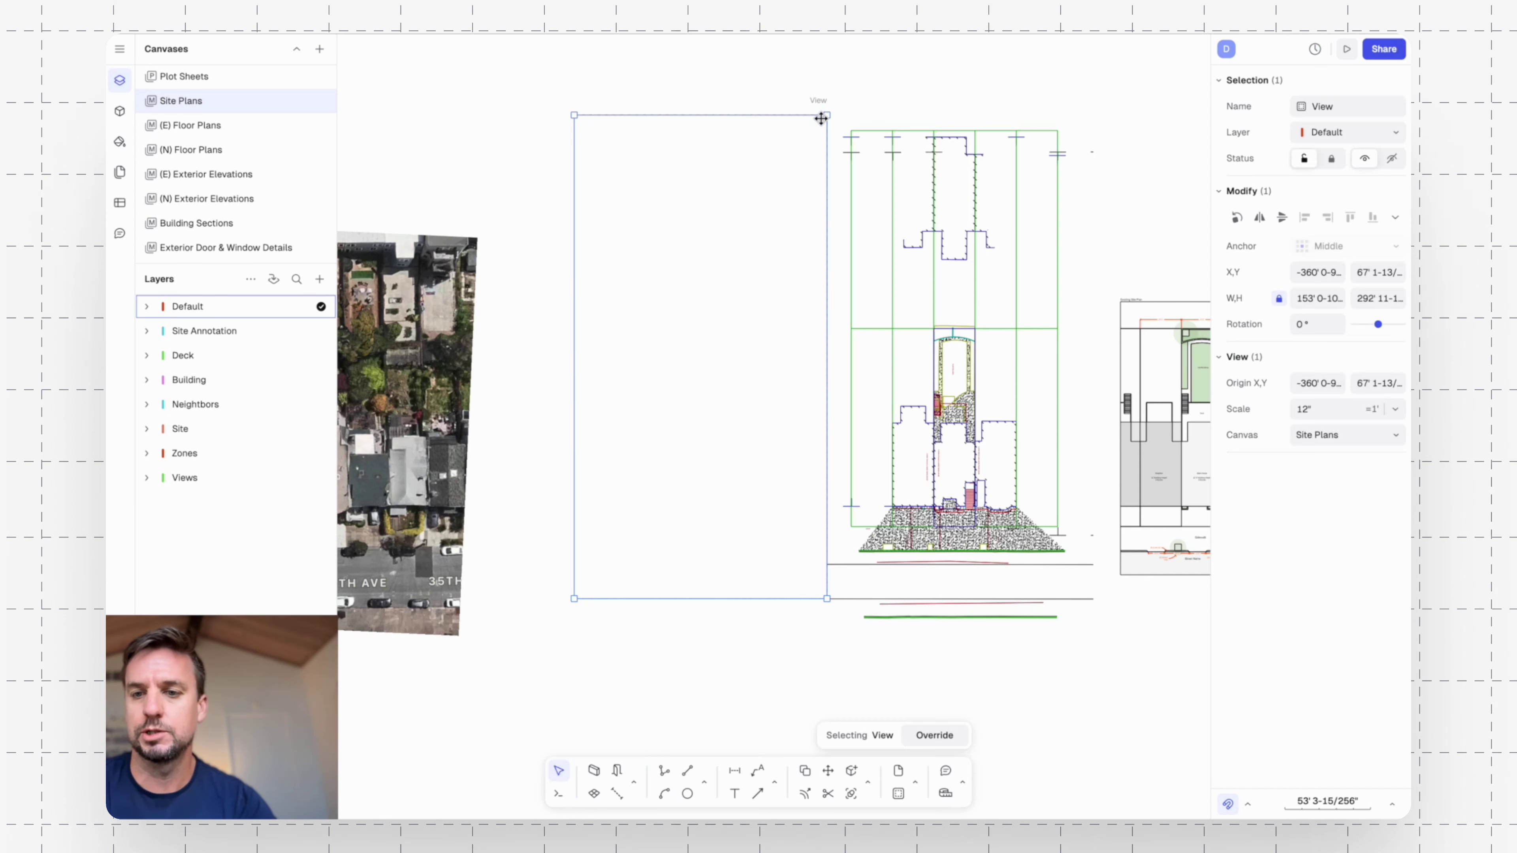
pyautogui.click(1340, 437)
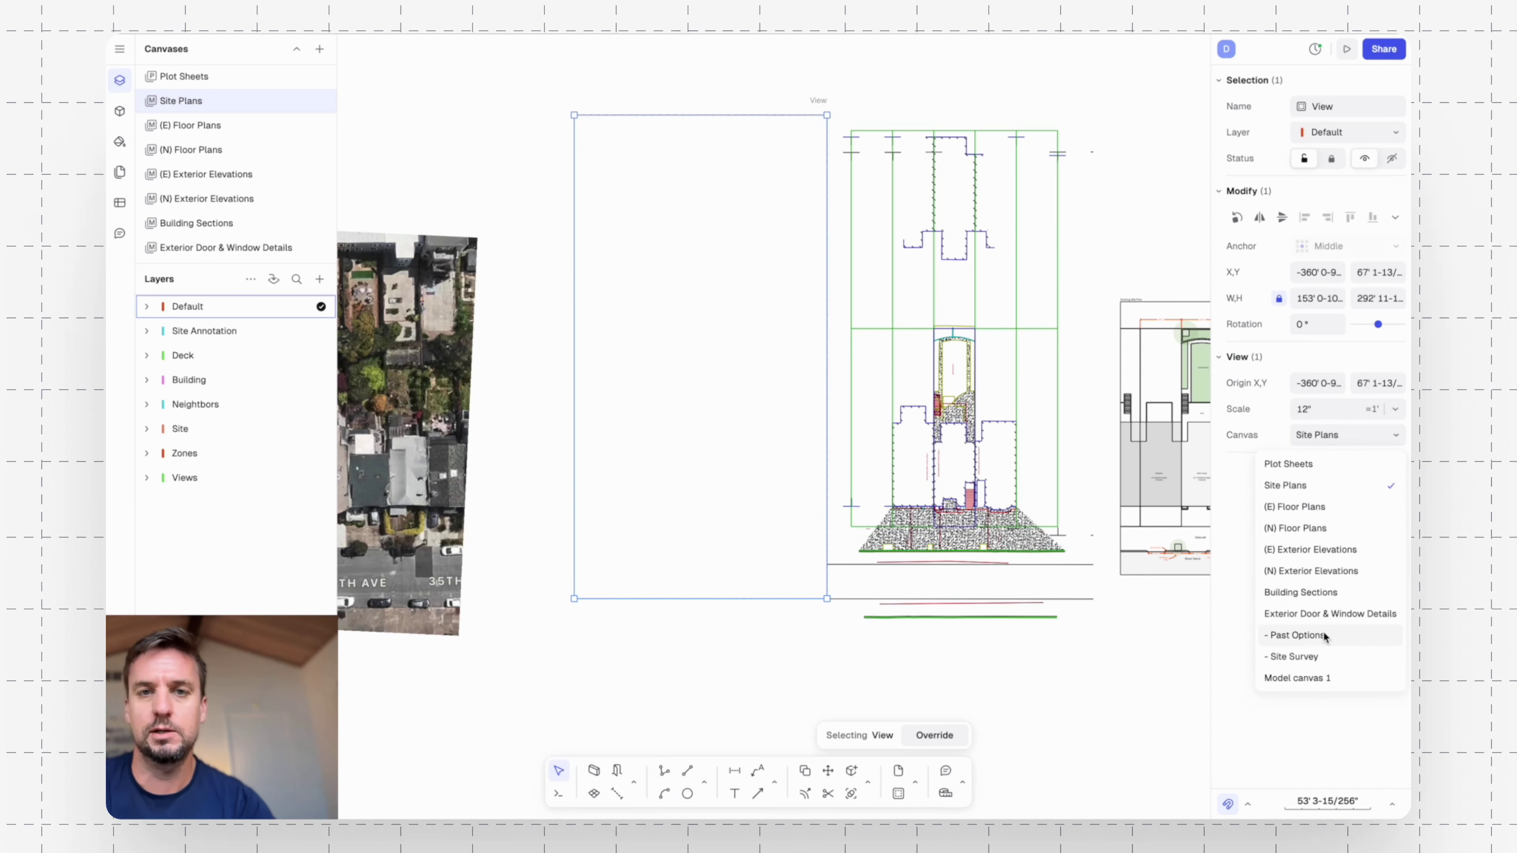
pyautogui.click(1316, 657)
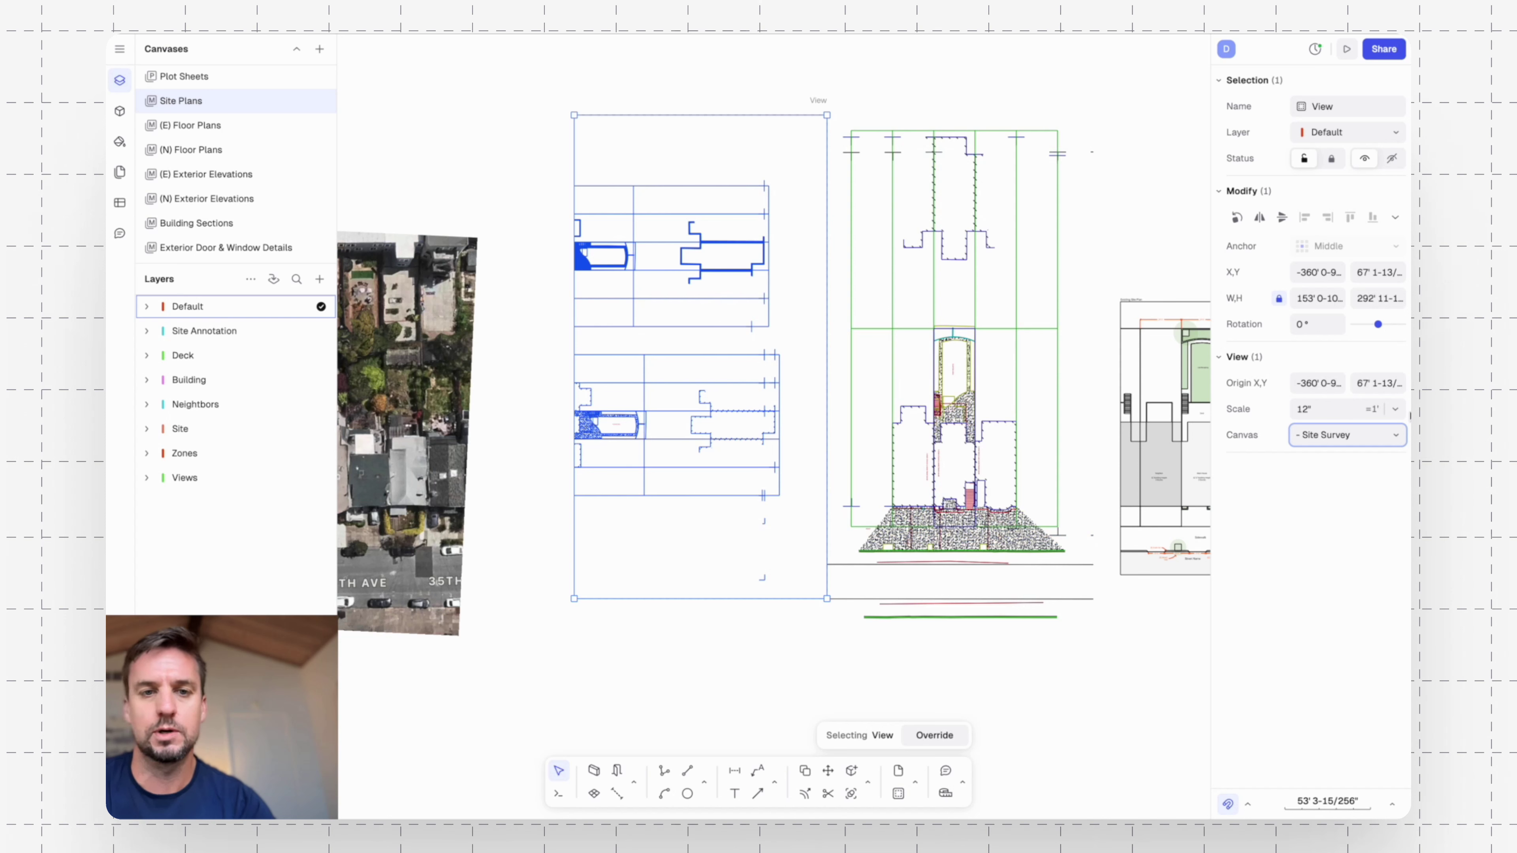
pyautogui.click(1396, 410)
pyautogui.click(1319, 439)
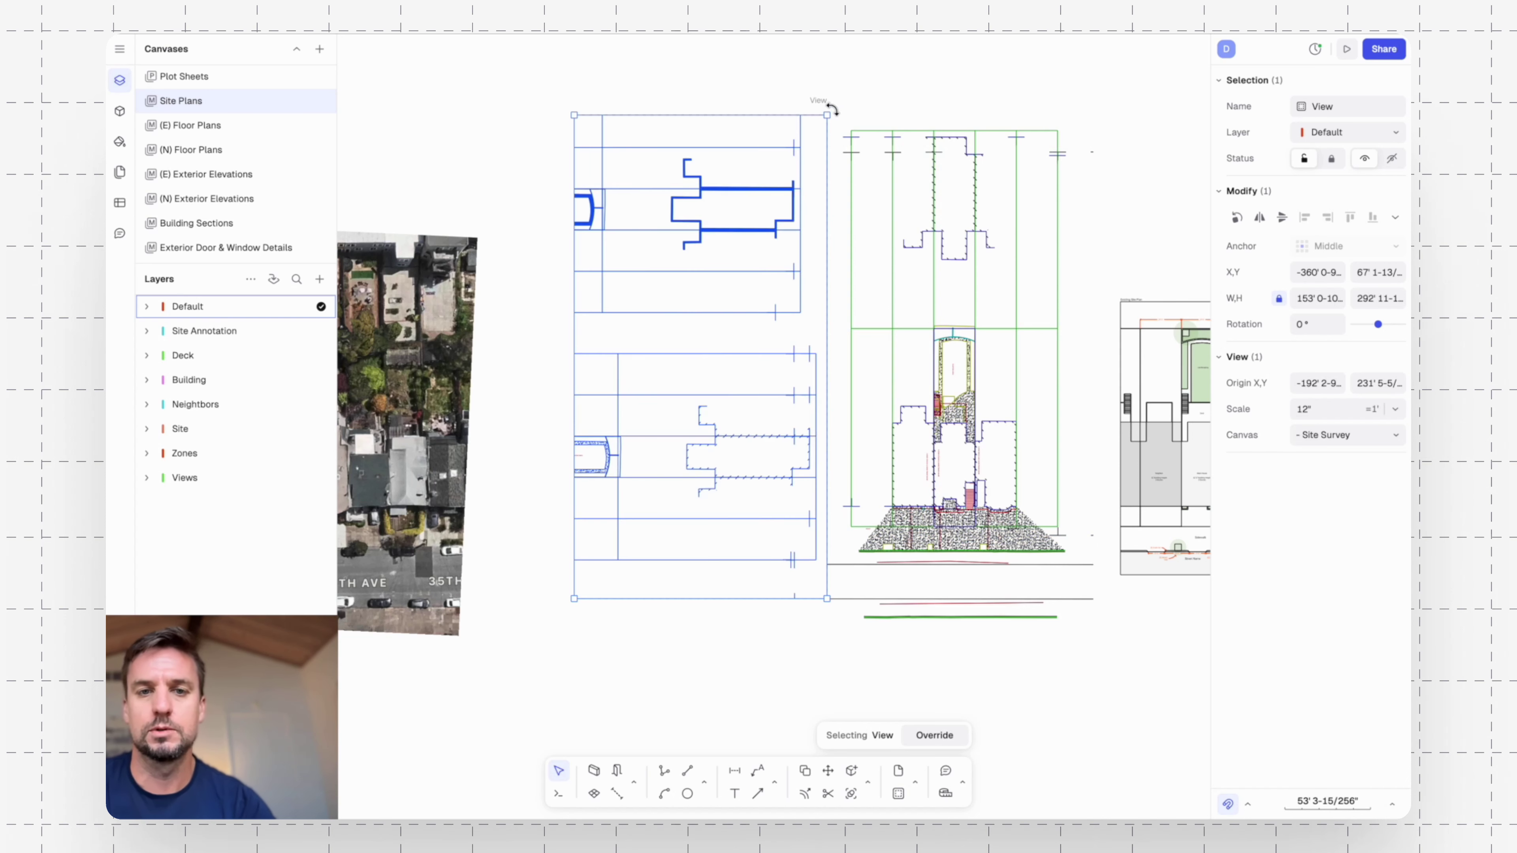
# Rotate the view 90° and crop its left, right and bottom edges to the narrow lot.
pyautogui.moveTo(831, 110); pyautogui.dragTo(526, 209)
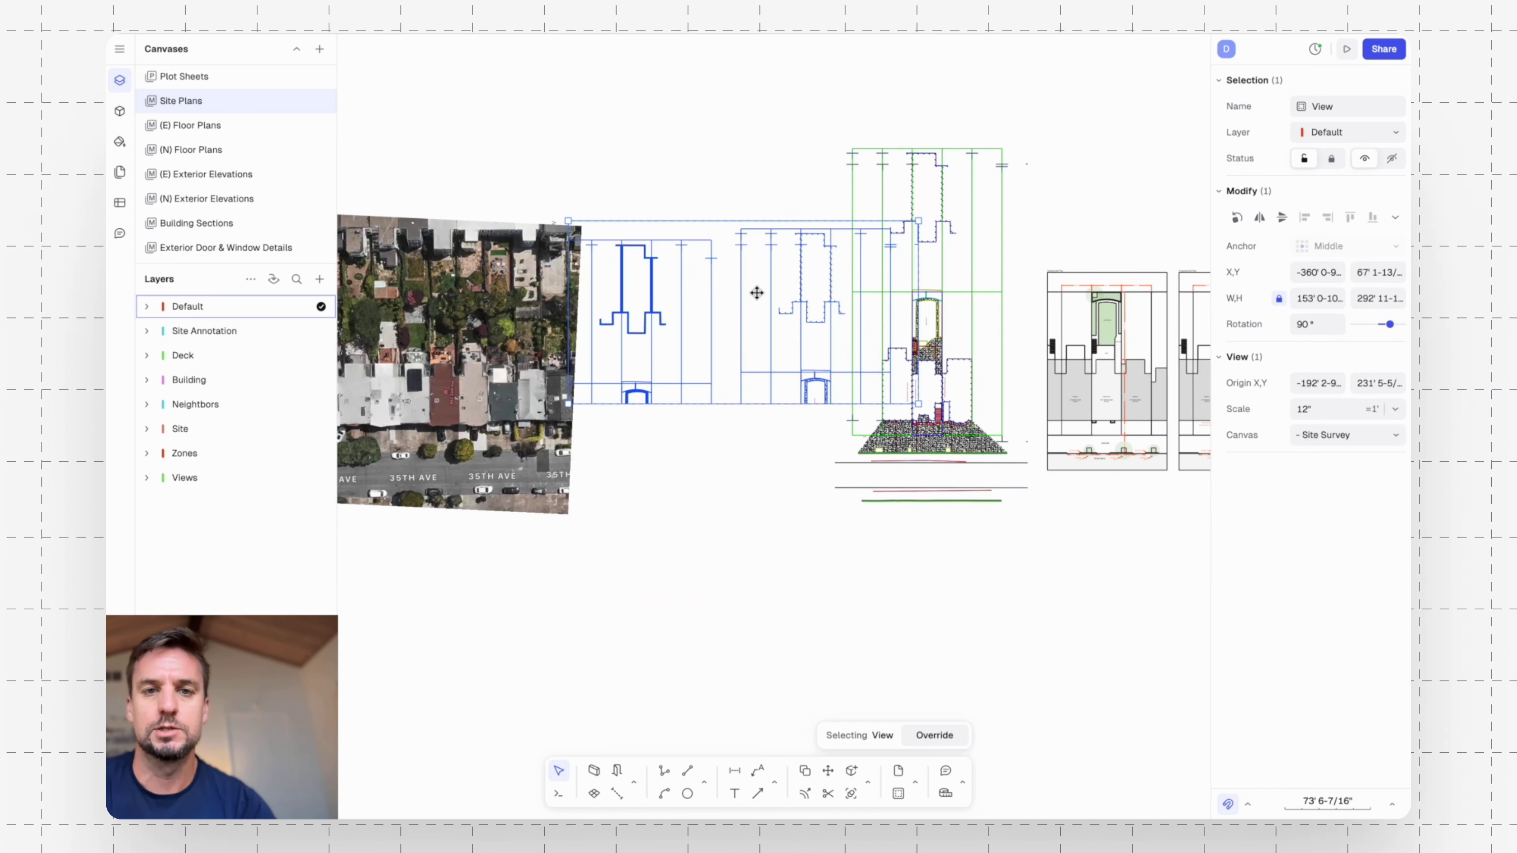
pyautogui.moveTo(568, 303); pyautogui.dragTo(741, 303)
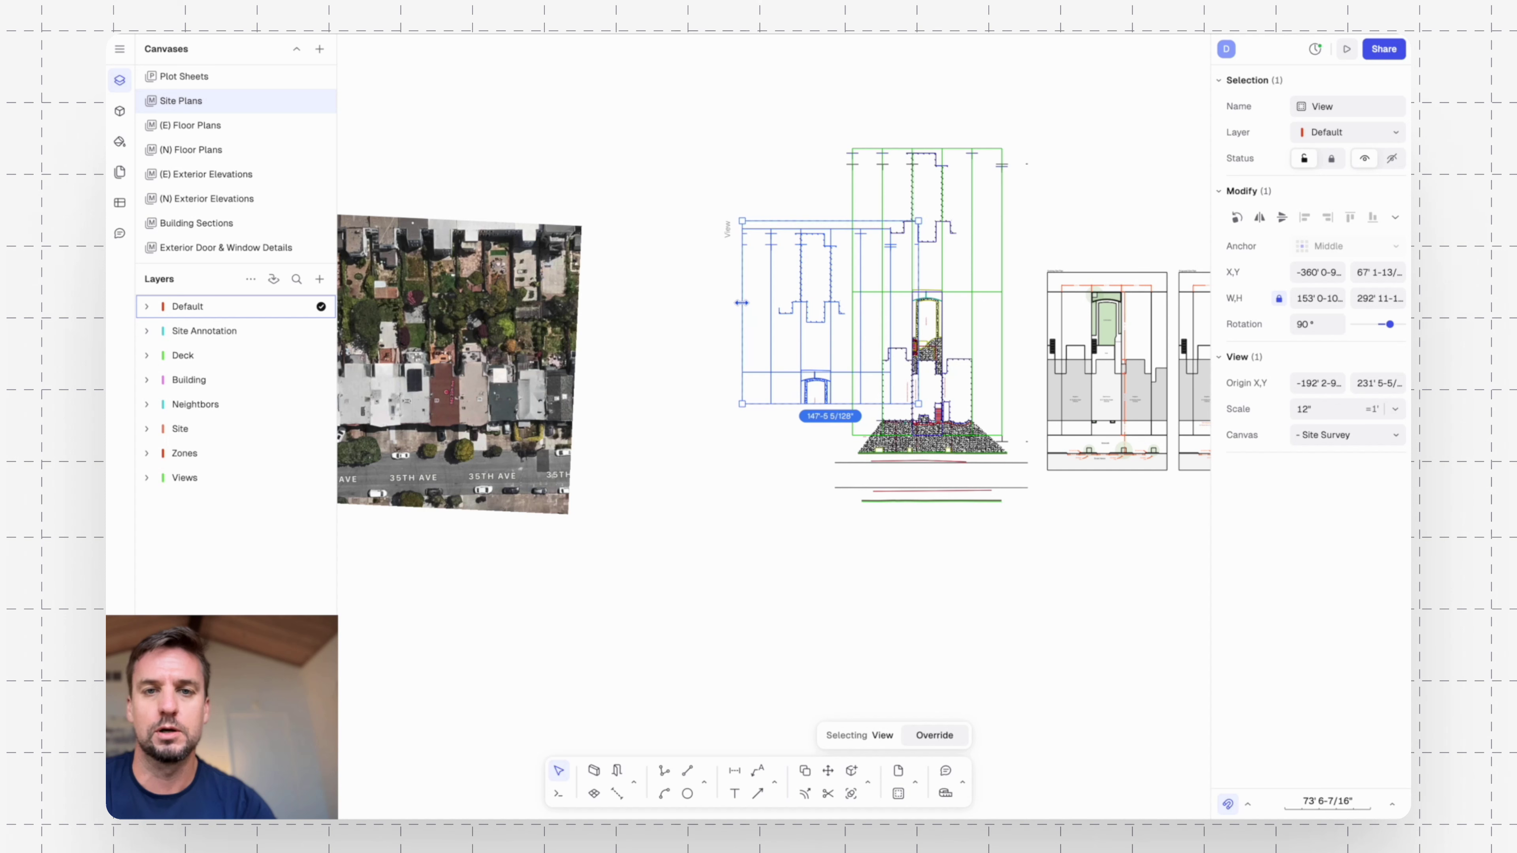
pyautogui.moveTo(918, 297); pyautogui.dragTo(848, 298)
pyautogui.moveTo(826, 404); pyautogui.dragTo(826, 533)
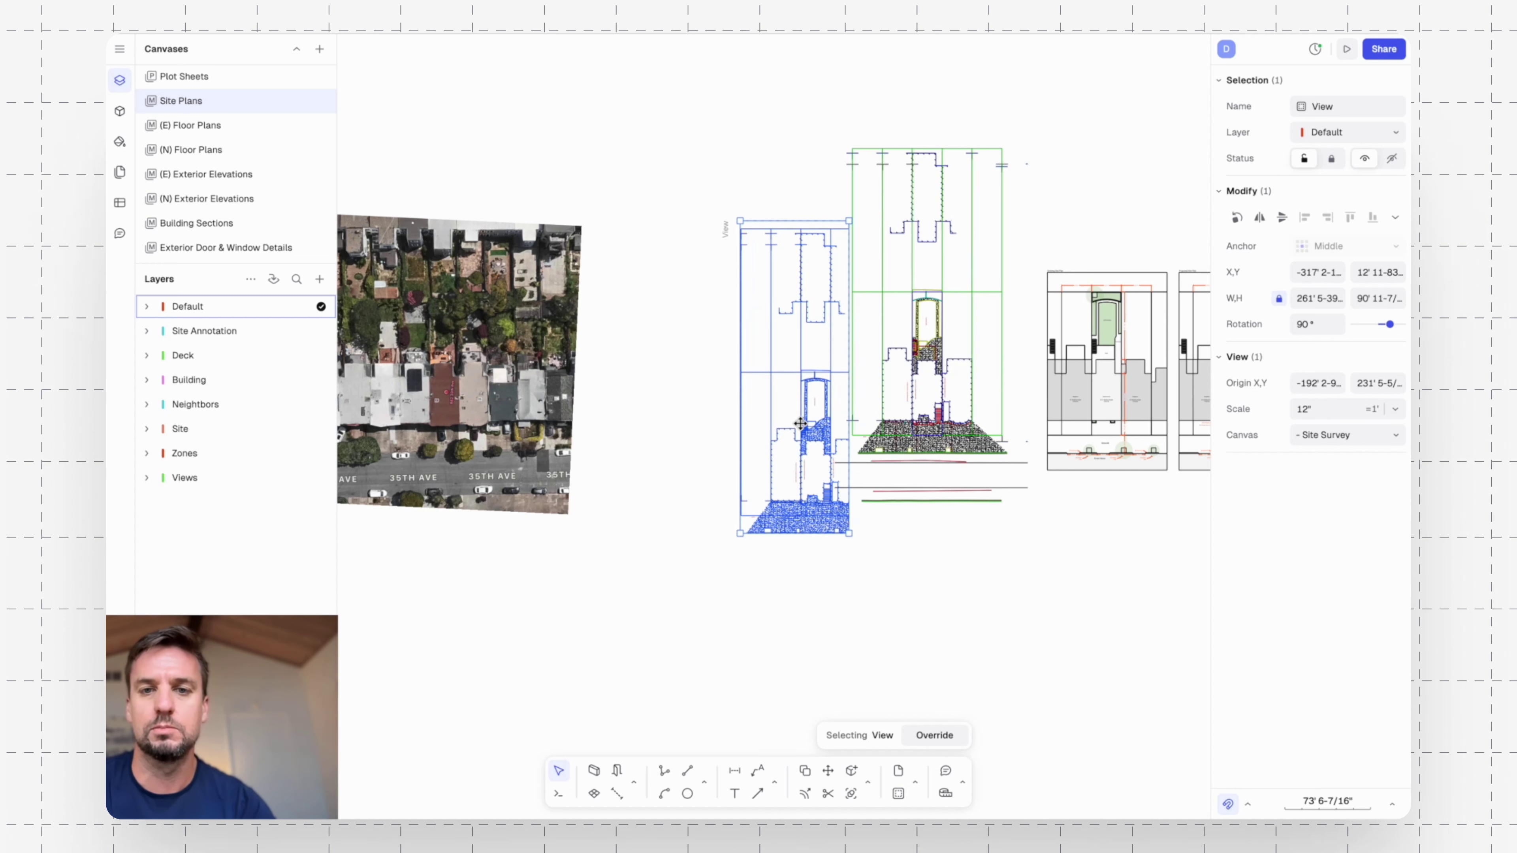
pyautogui.click(1039, 635)
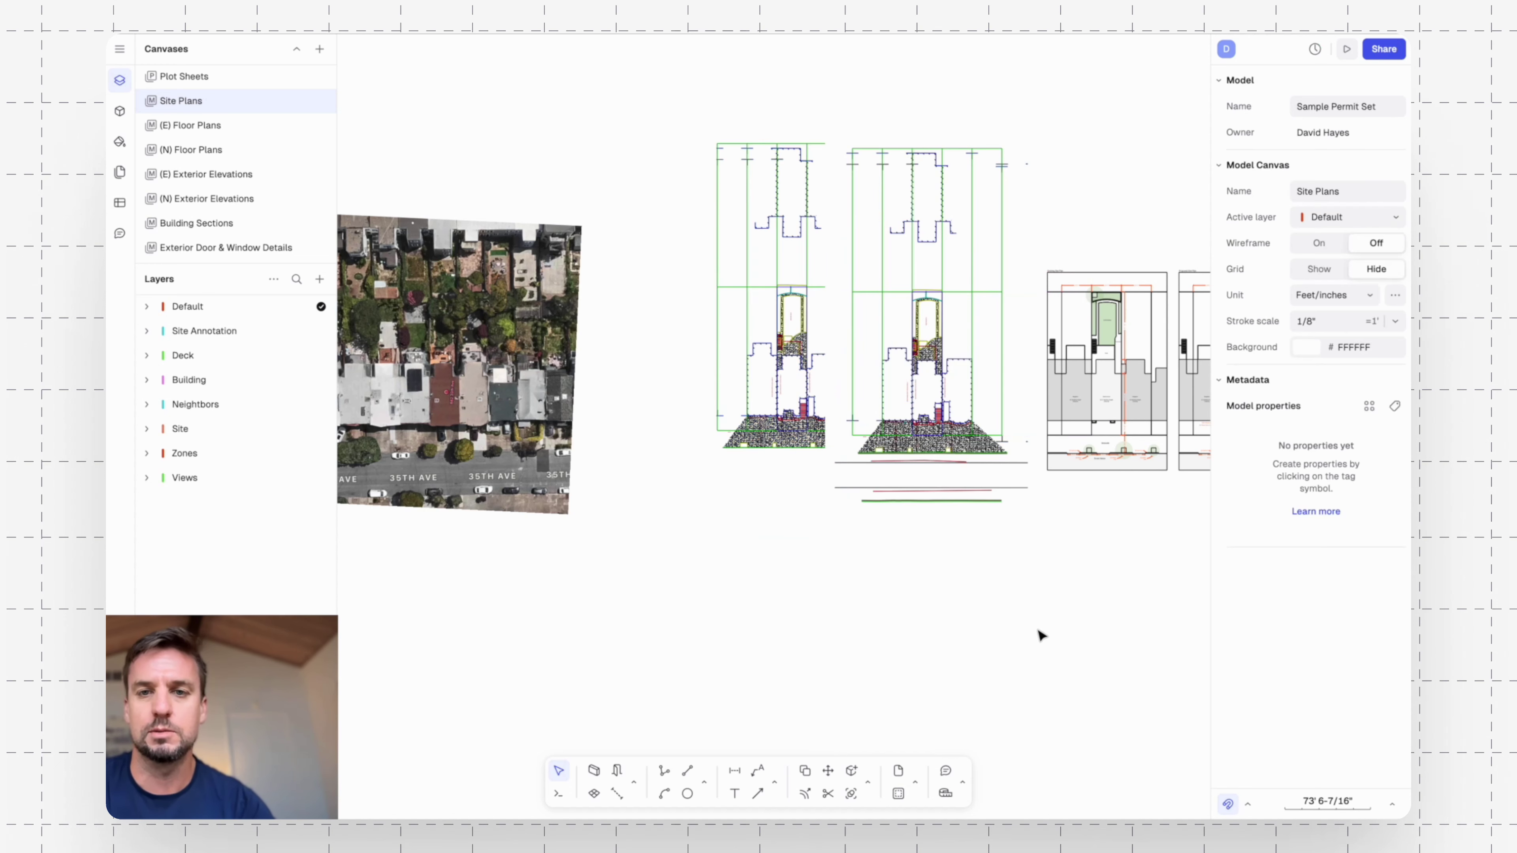
# Scroll and zoom across the Site Plans canvas to inspect the aerial photo and site plan views.
pyautogui.hscroll(8, 1139, 576)
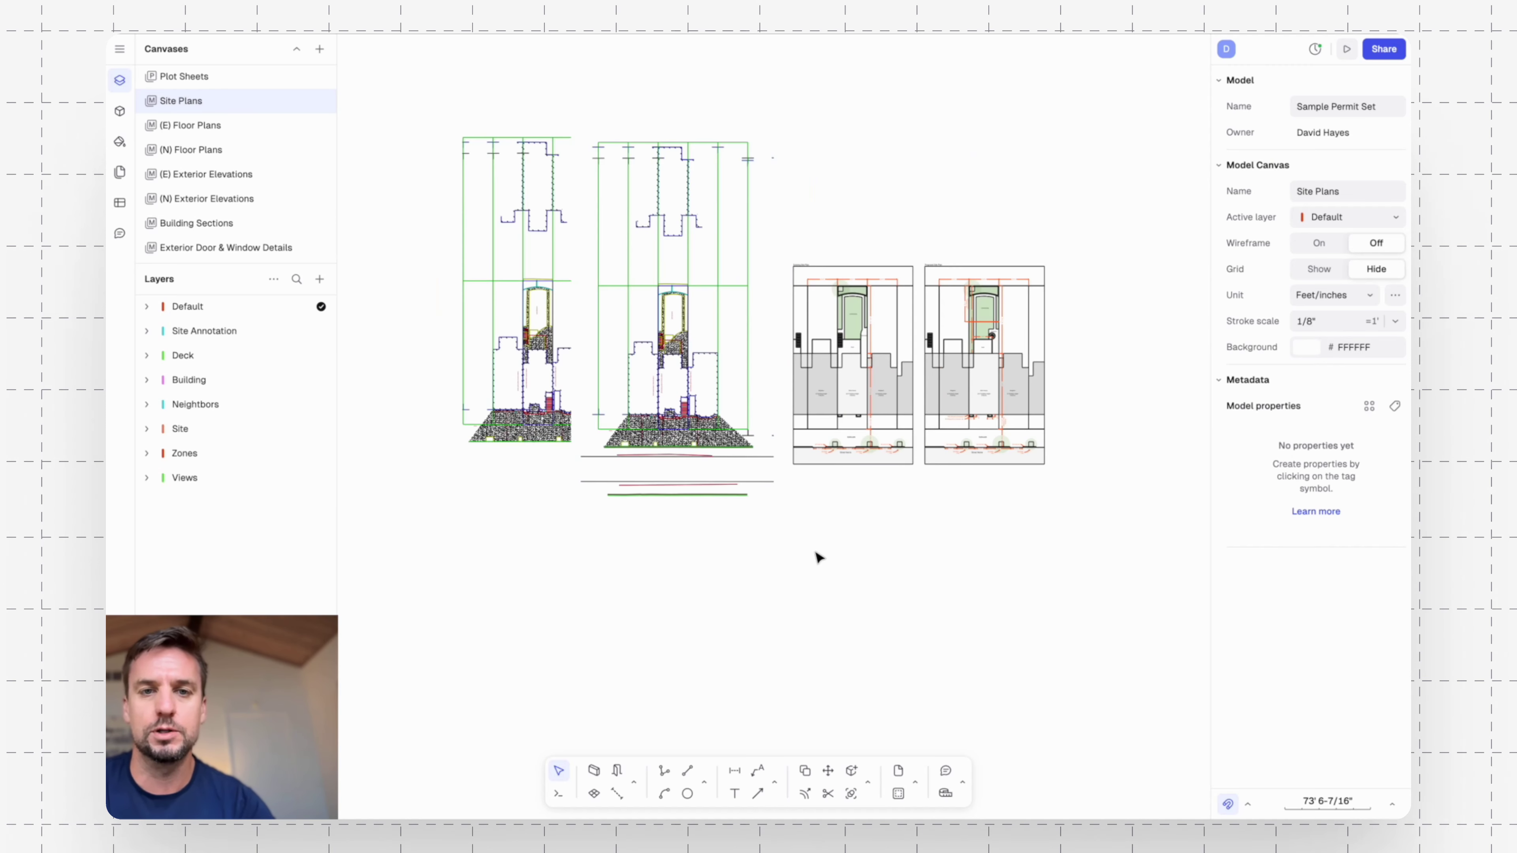
pyautogui.hscroll(-2, 745, 532)
pyautogui.click(614, 387)
pyautogui.scroll(3, 614, 386)
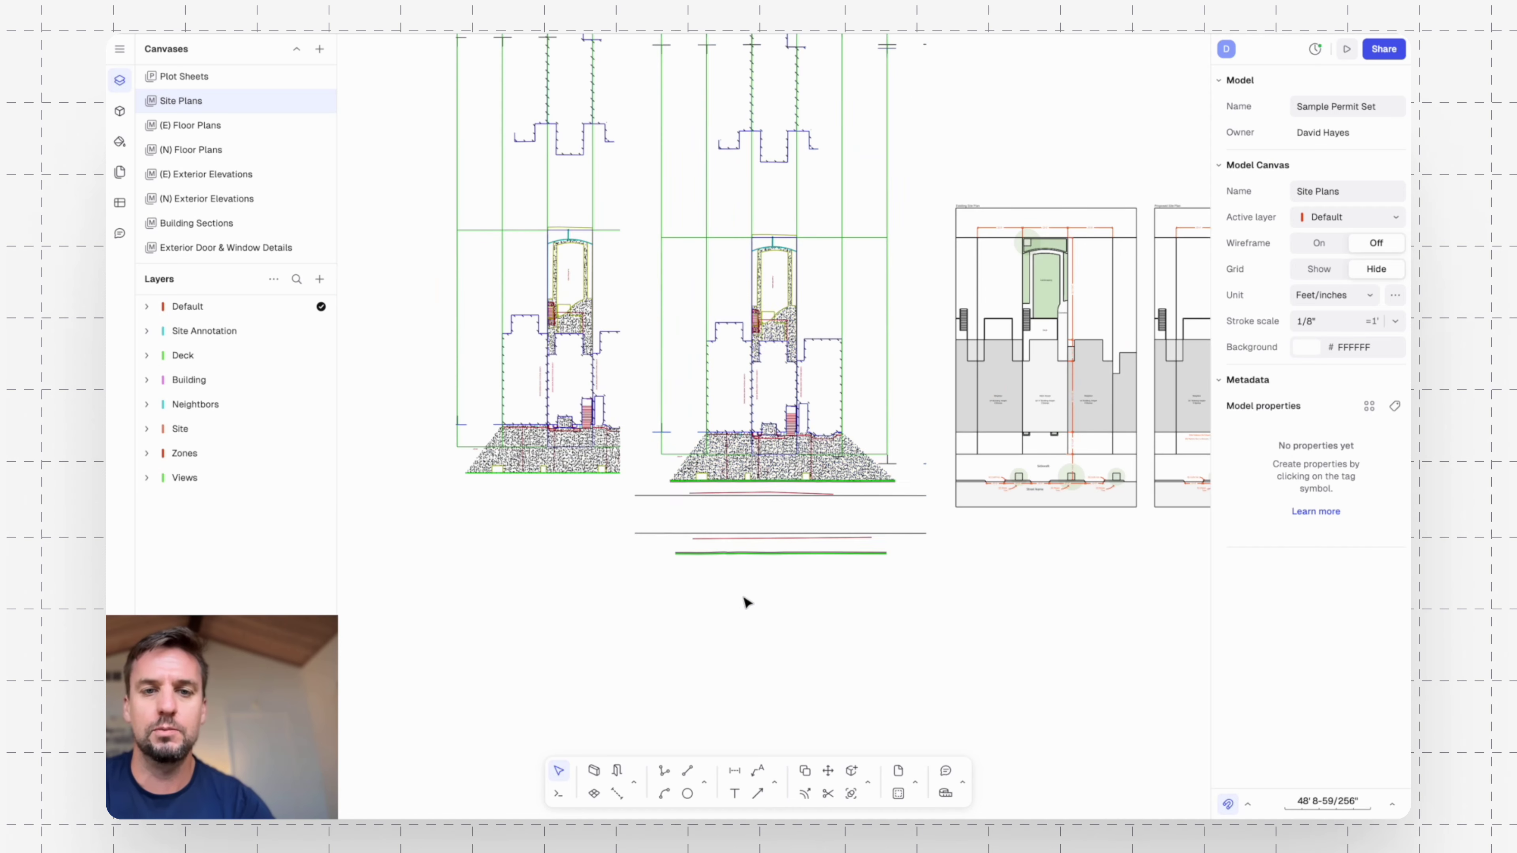
pyautogui.scroll(-3, 717, 608)
pyautogui.hscroll(-5, 657, 537)
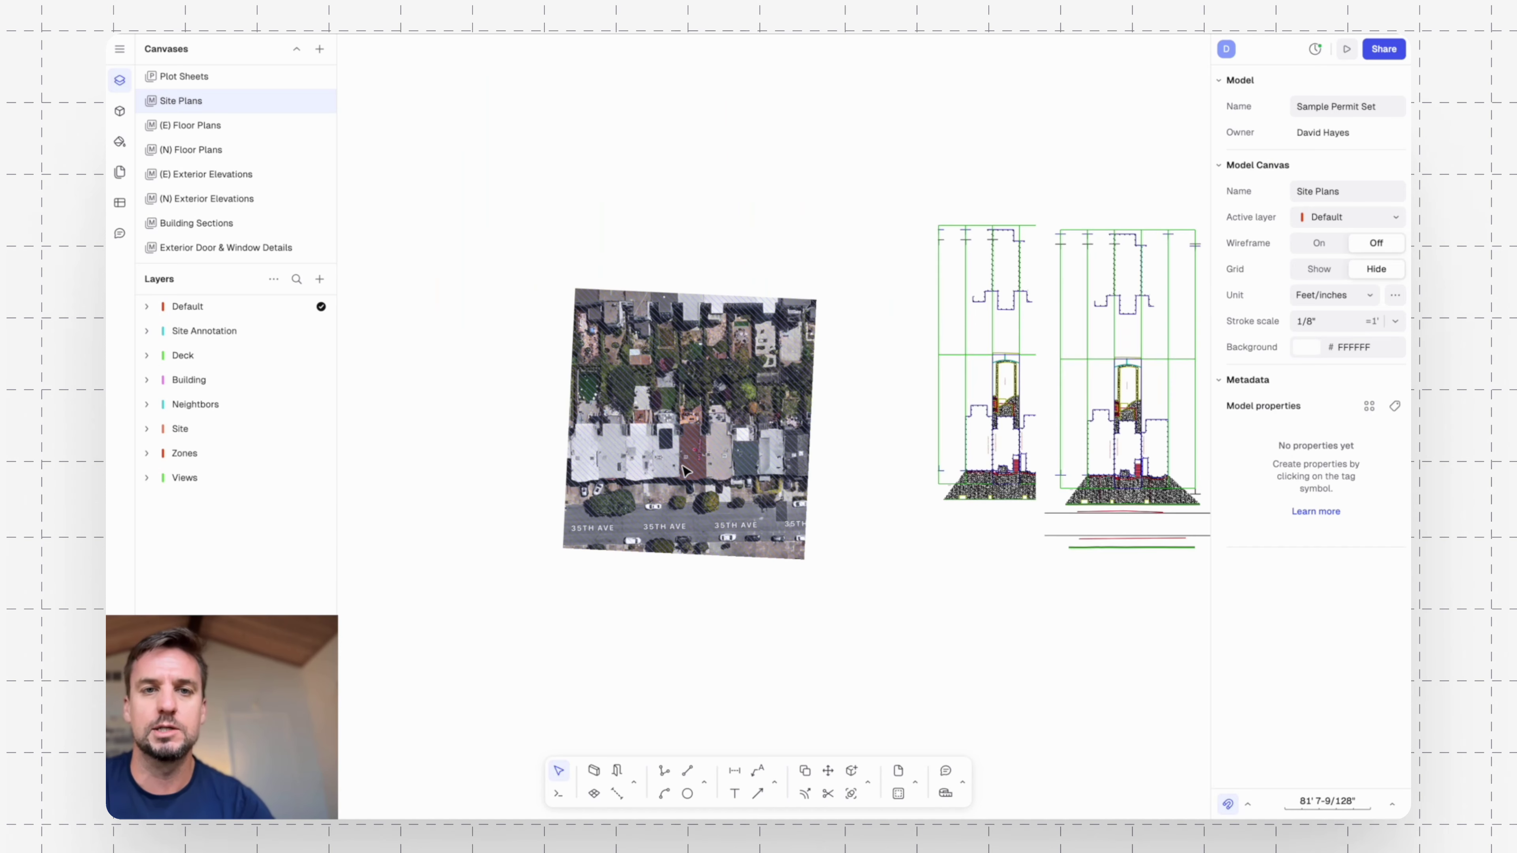
pyautogui.scroll(3, 685, 470)
pyautogui.scroll(8, 724, 405)
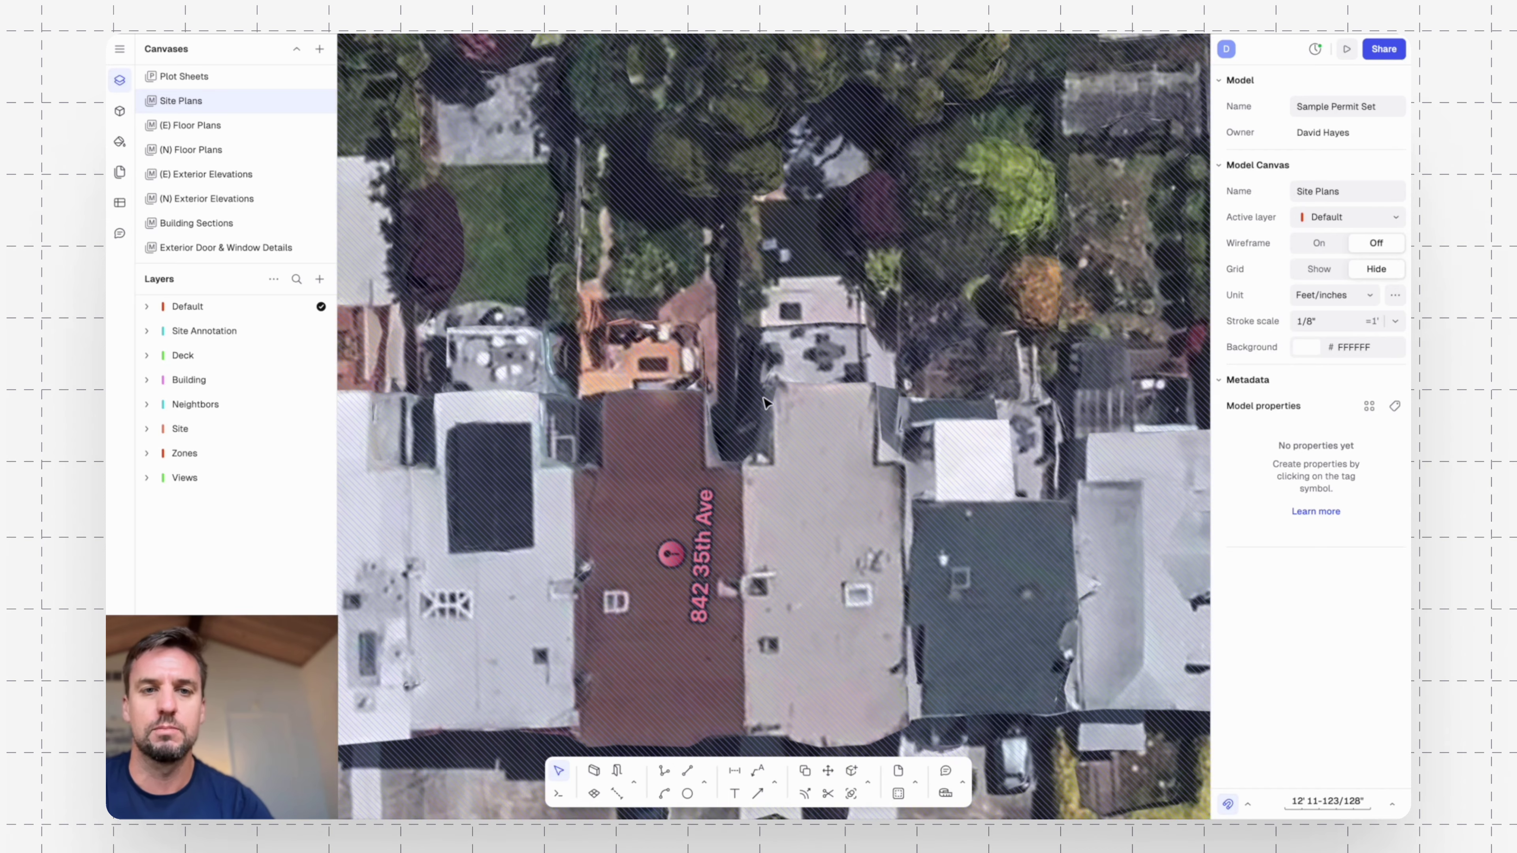
pyautogui.scroll(-6, 765, 403)
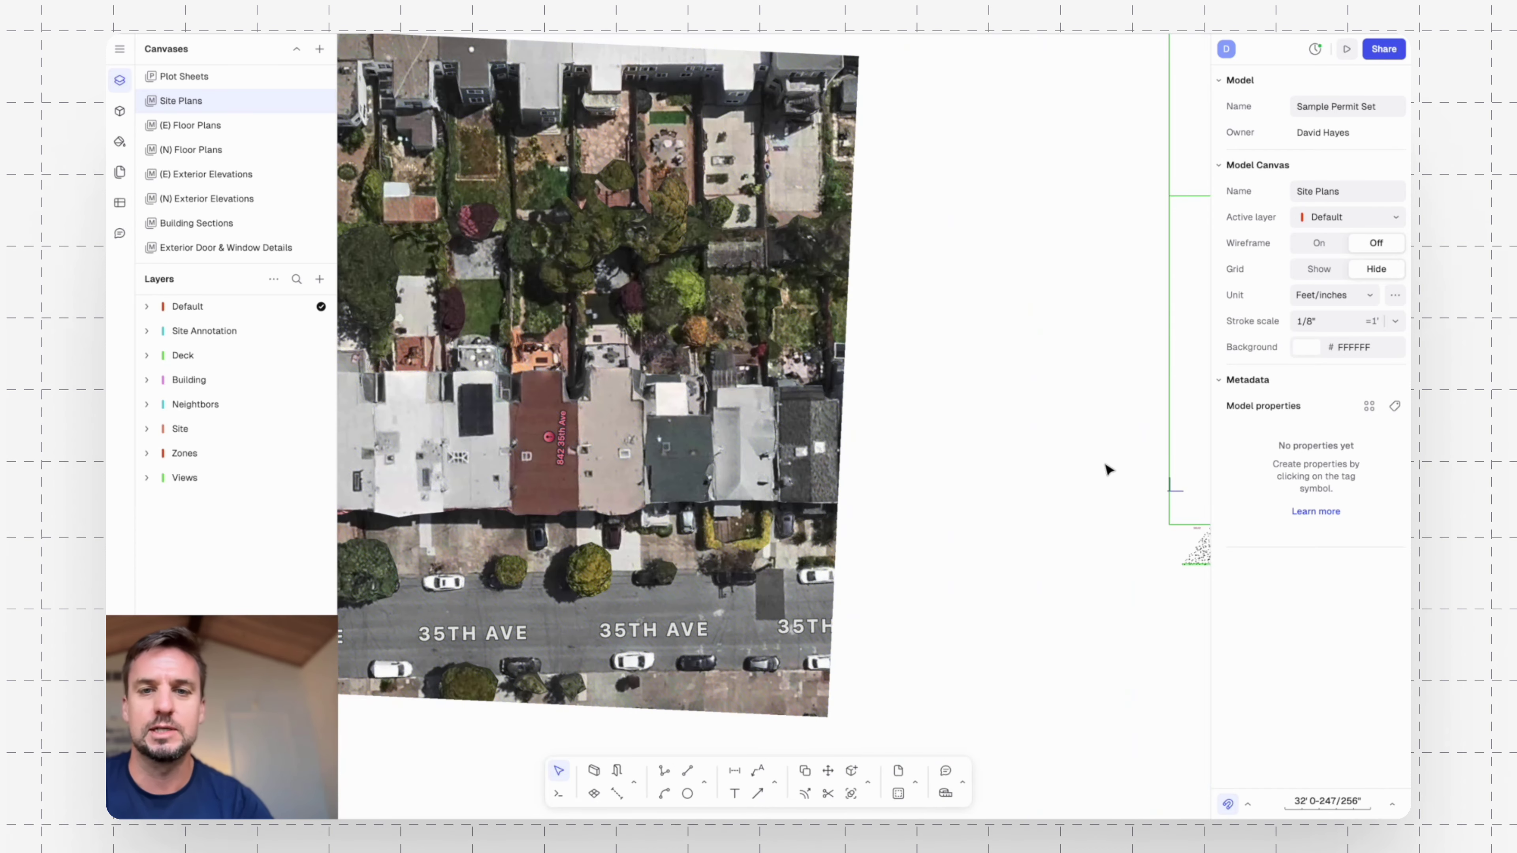
pyautogui.scroll(-4, 1108, 471)
pyautogui.hscroll(5, 1134, 537)
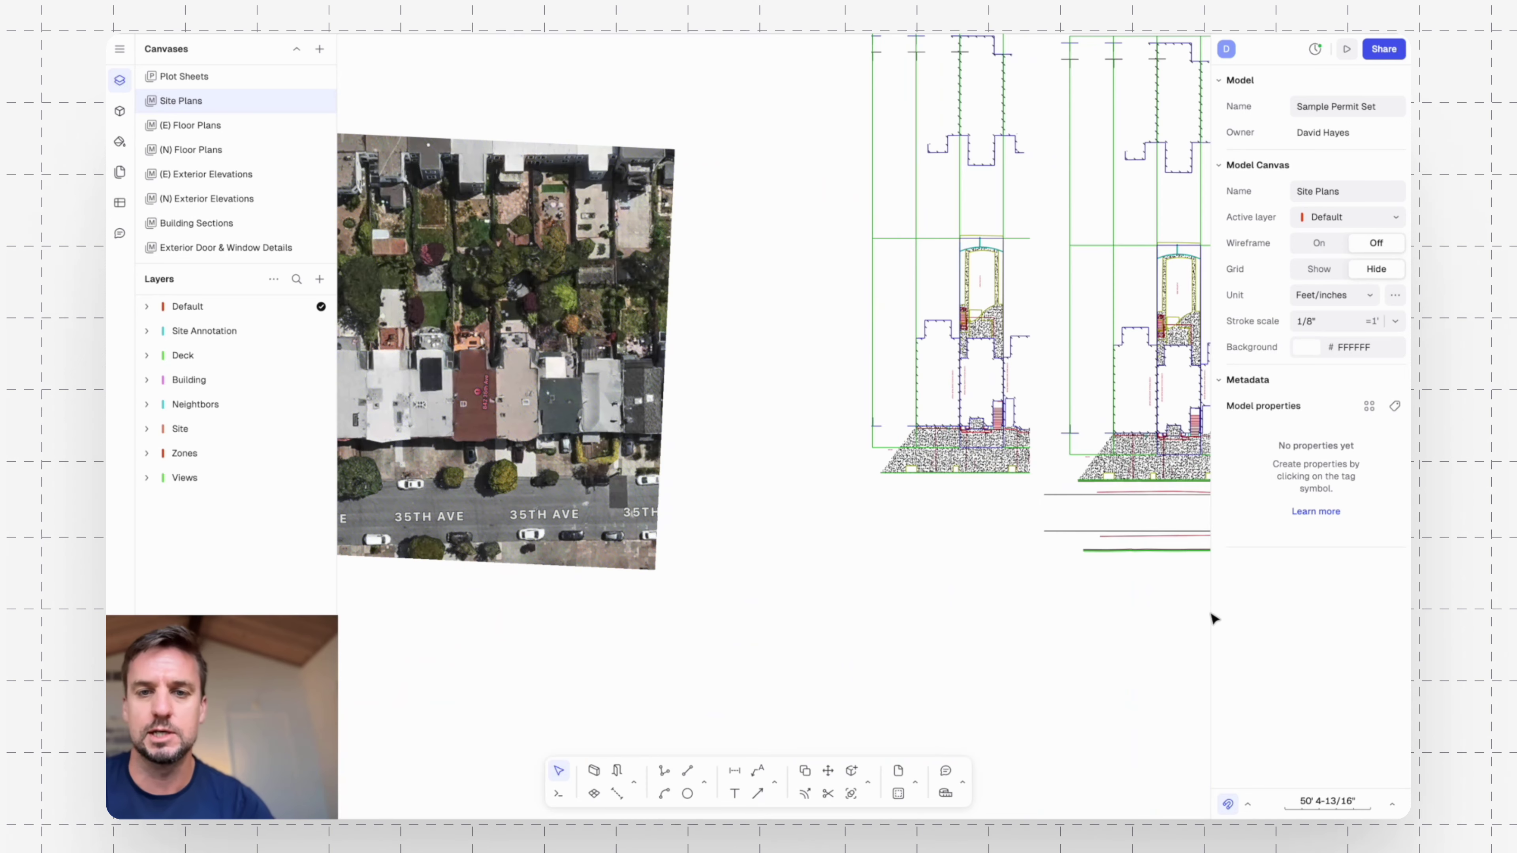
pyautogui.hscroll(10, 1213, 618)
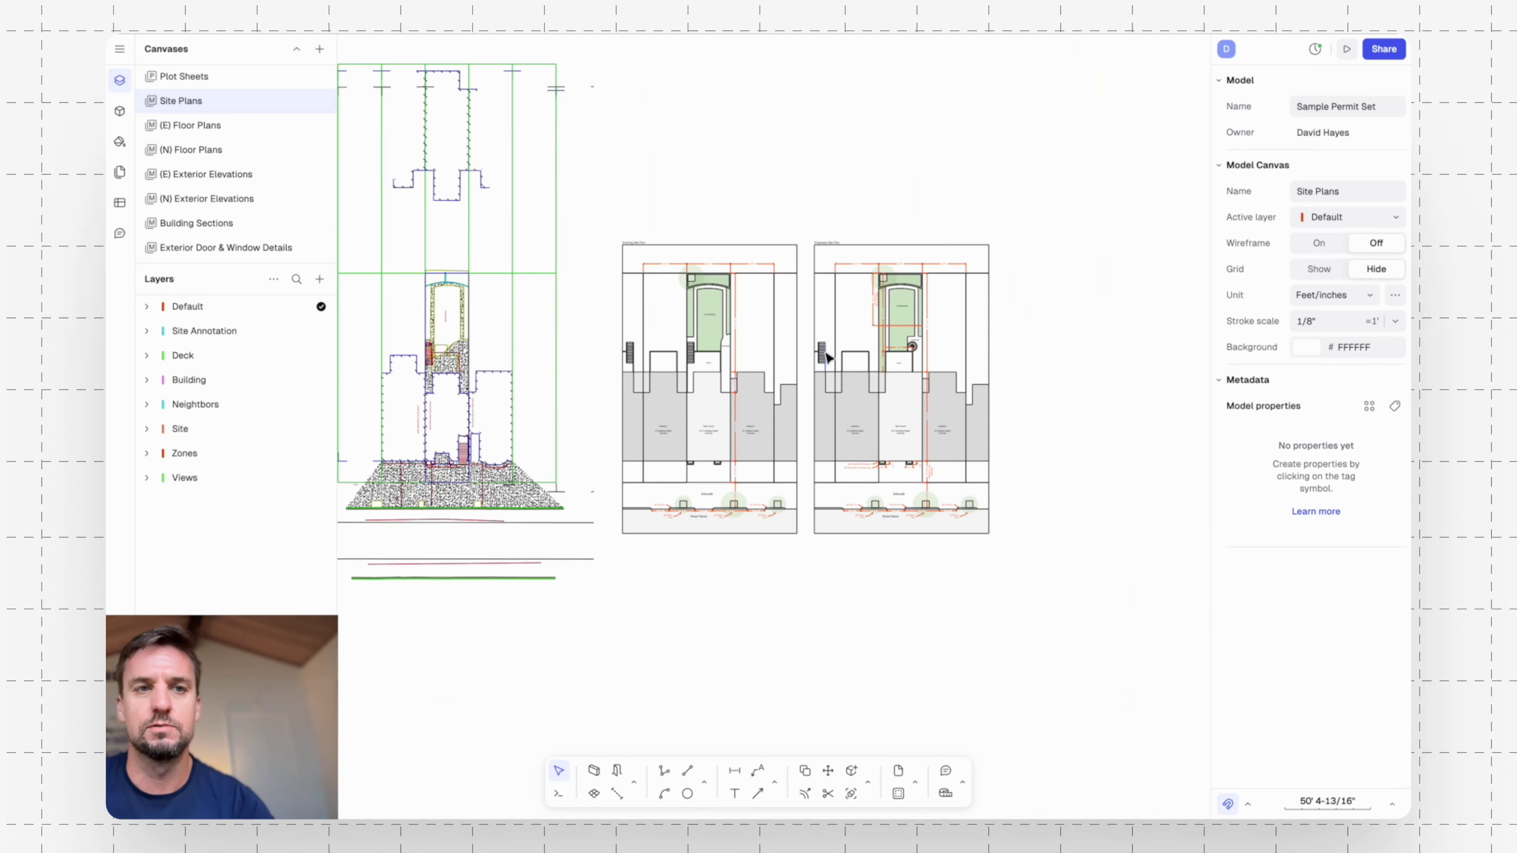
pyautogui.scroll(5, 827, 356)
pyautogui.moveTo(1063, 478); pyautogui.dragTo(1074, 445)
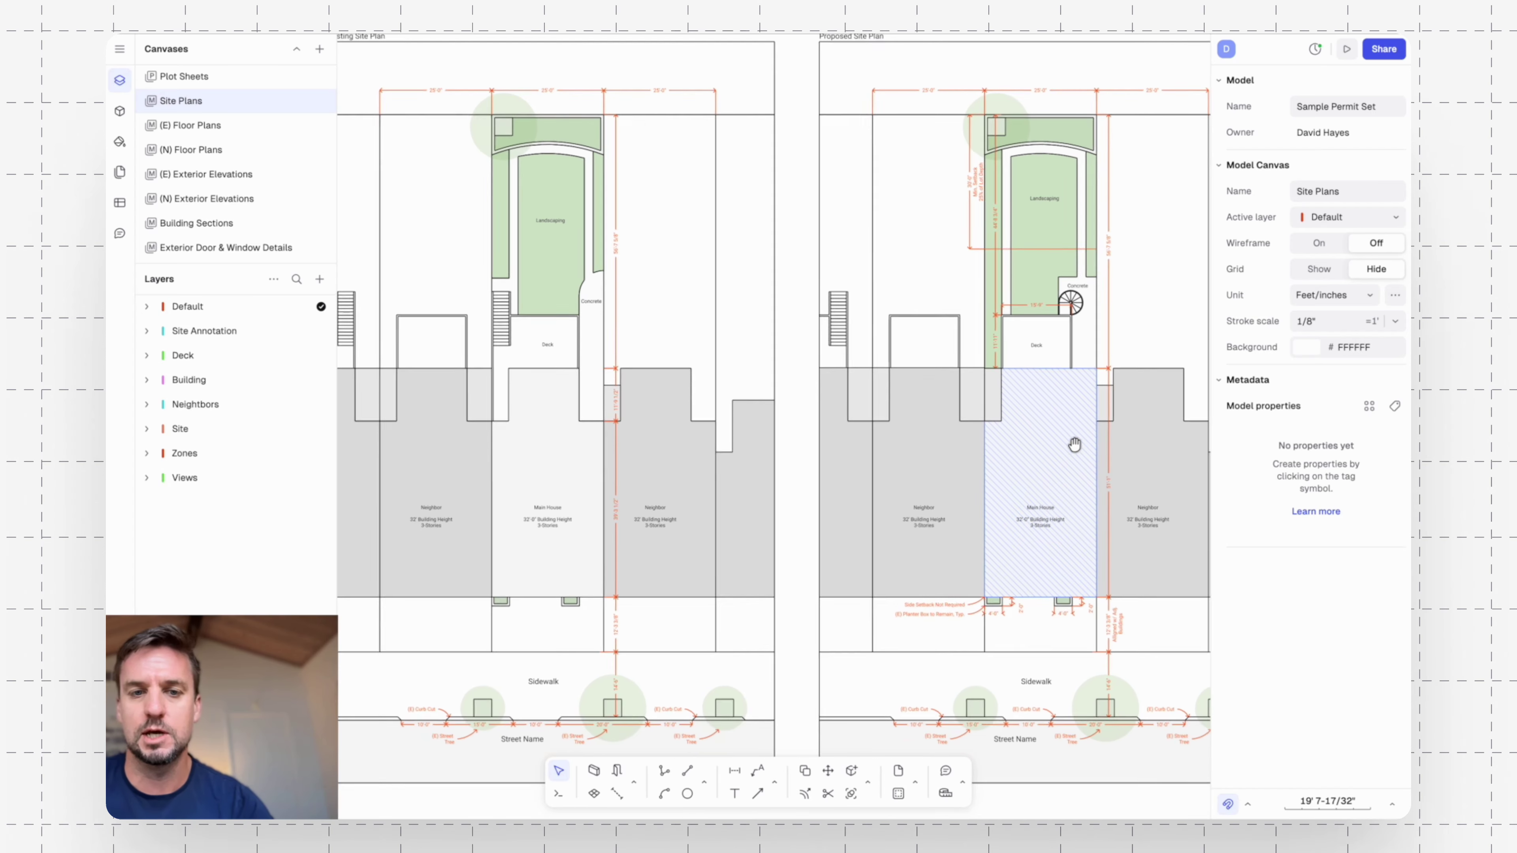
pyautogui.scroll(-3, 1073, 441)
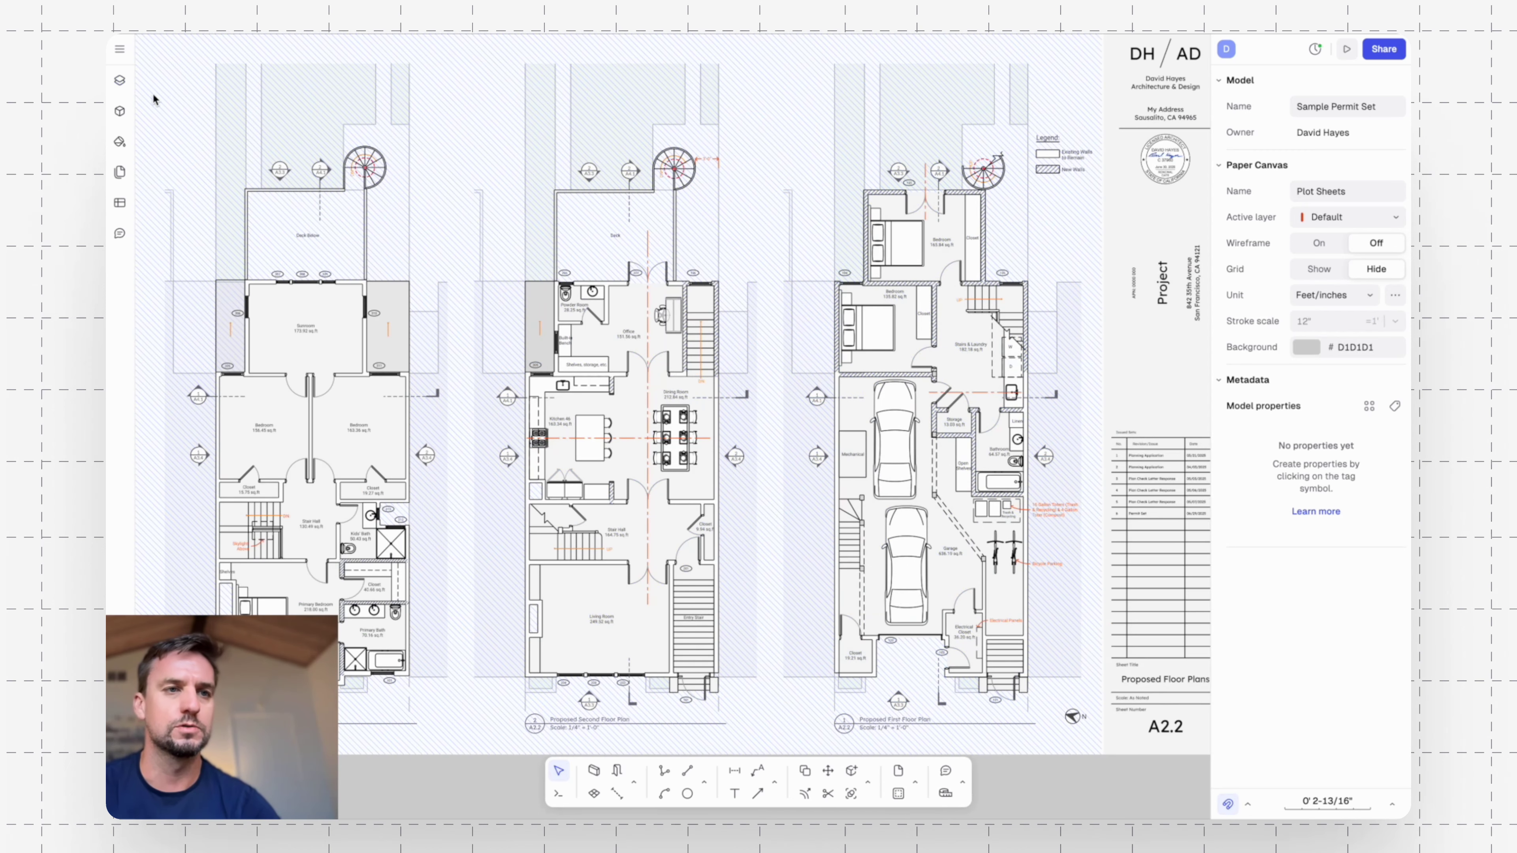
# Open the (N) Floor Plans canvas and look over its views, including the elevation thumbnail.
pyautogui.click(119, 80)
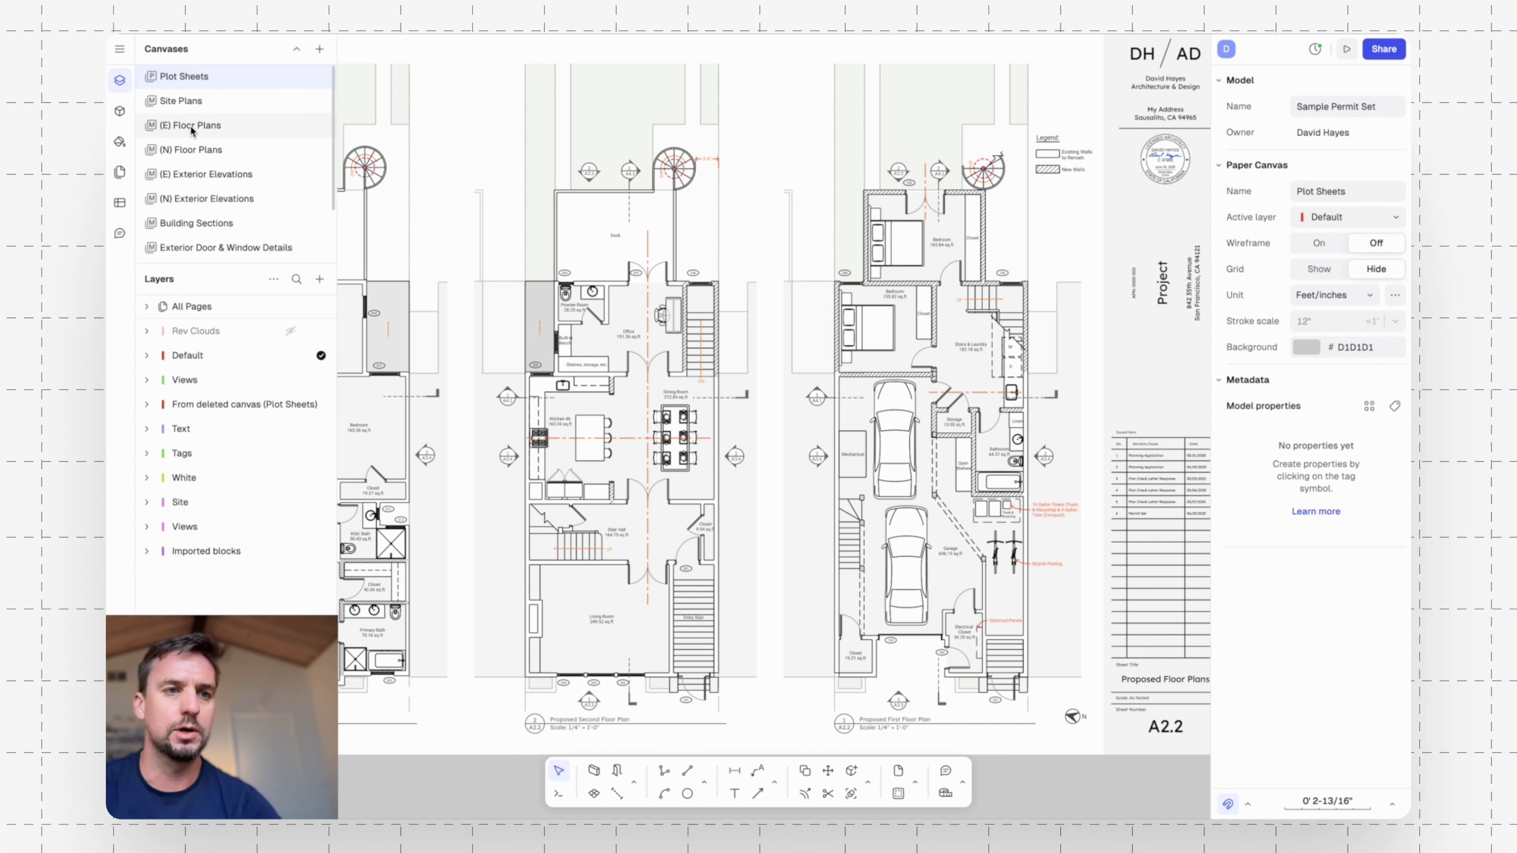
pyautogui.click(191, 148)
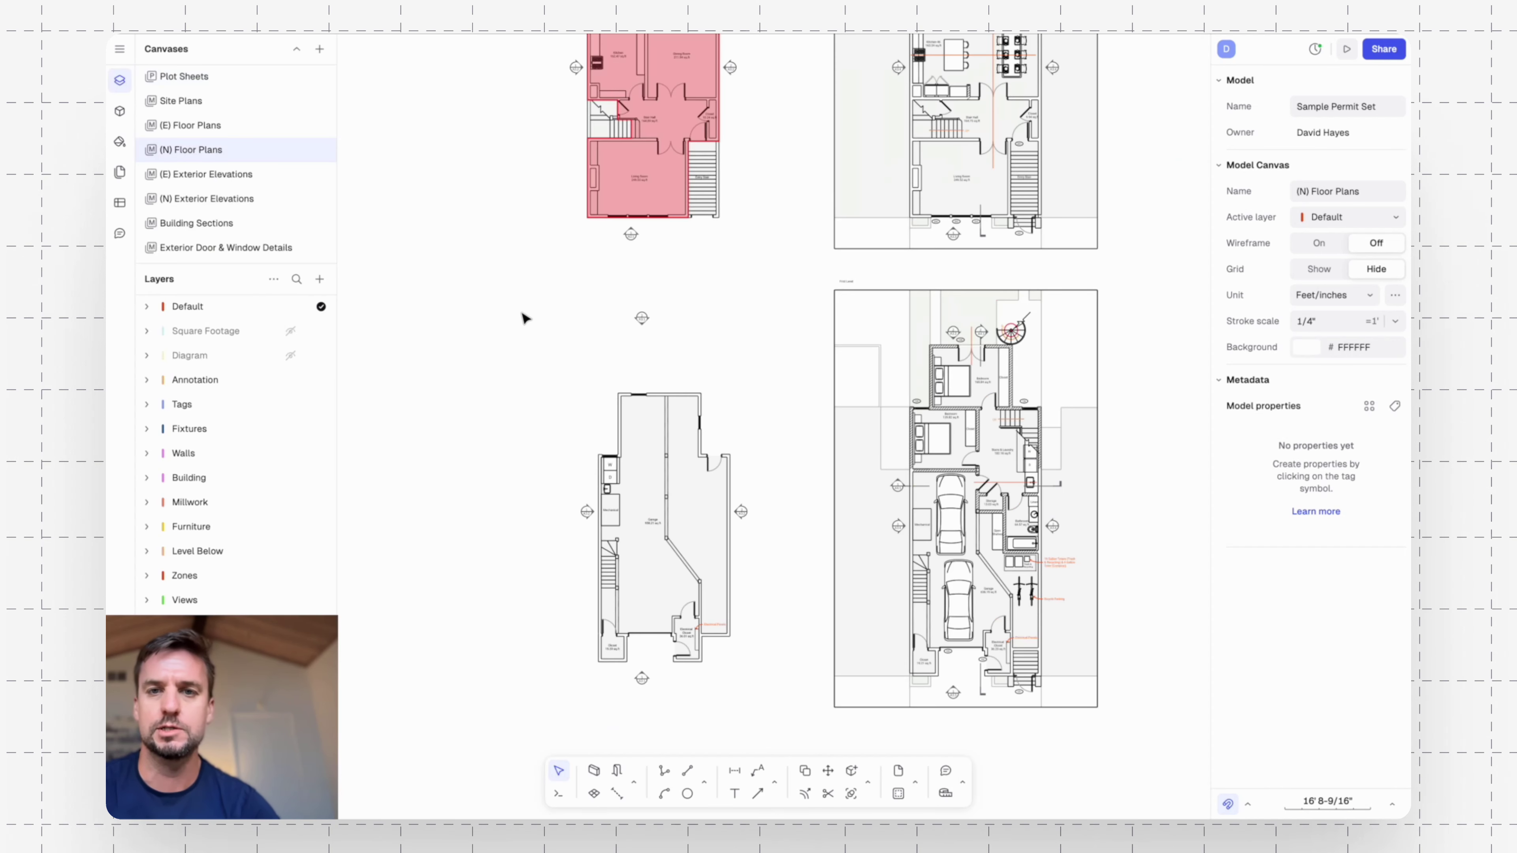
pyautogui.scroll(-5, 522, 309)
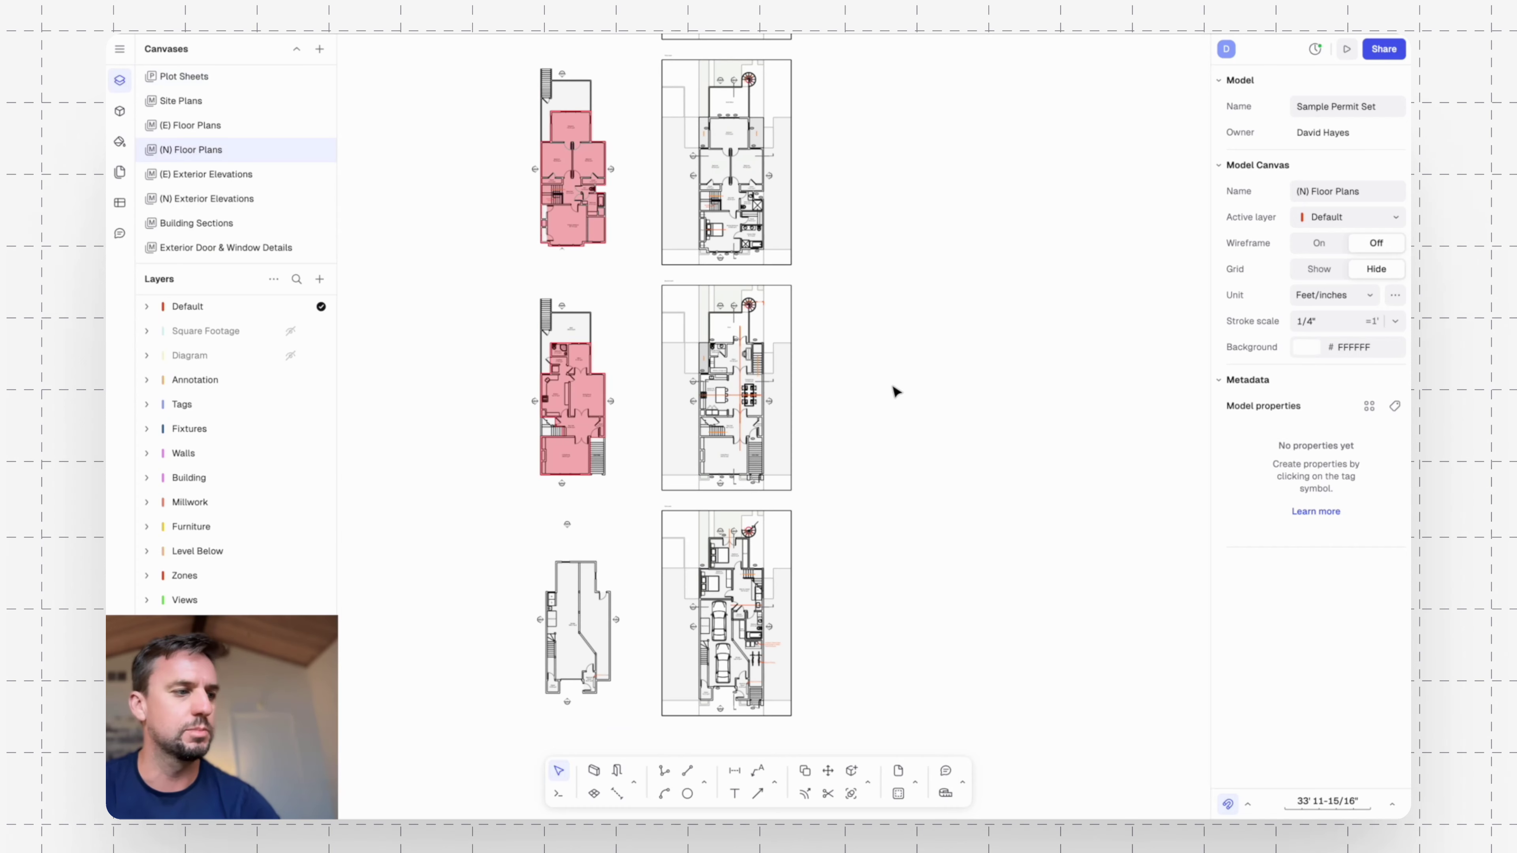
pyautogui.scroll(-3, 822, 308)
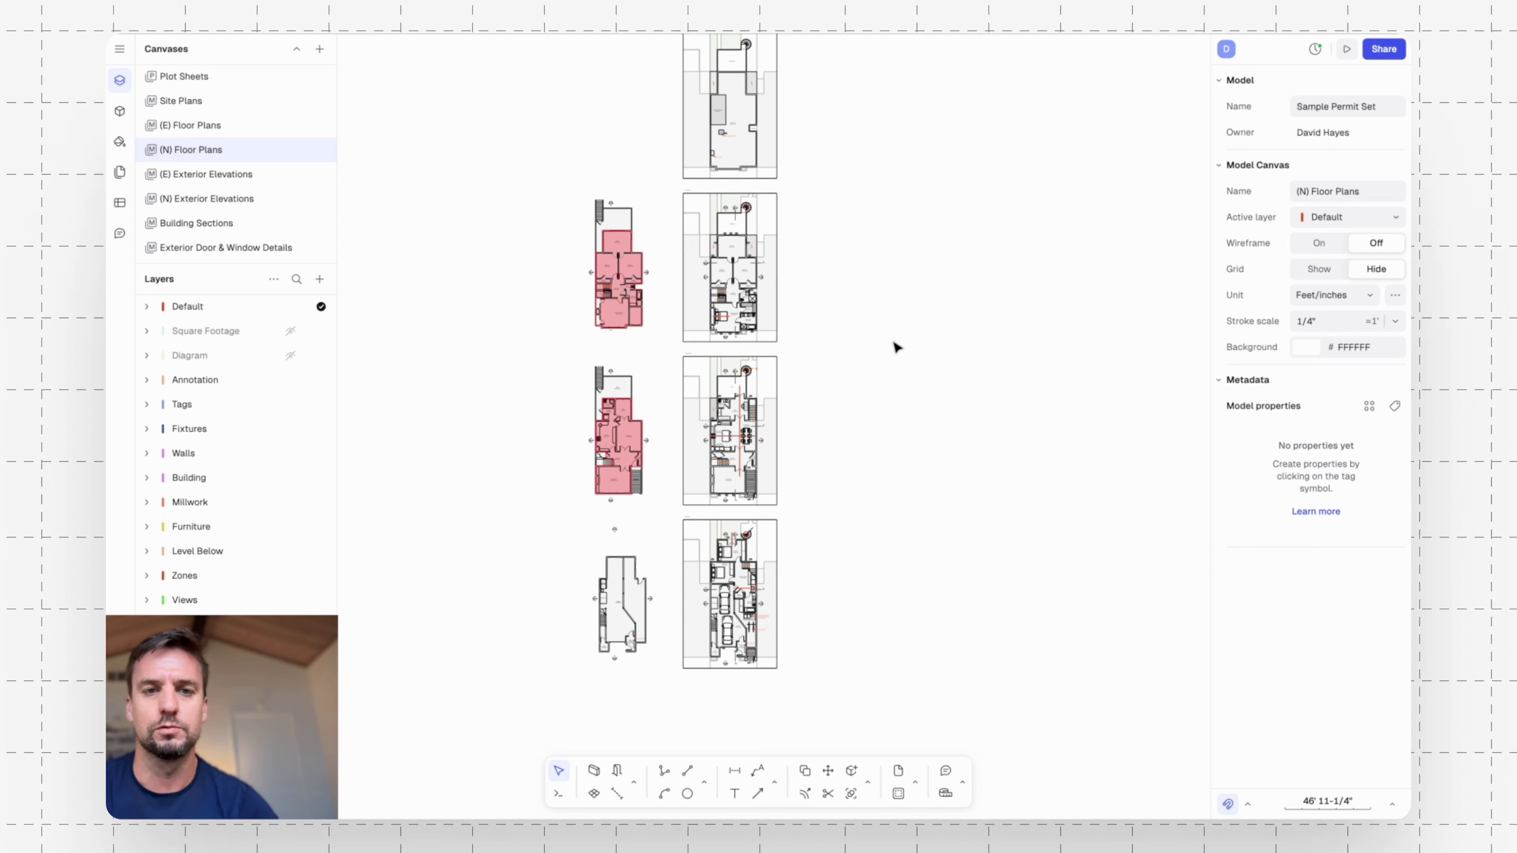
pyautogui.scroll(3, 853, 386)
pyautogui.keyDown('ctrl'); pyautogui.scroll(5, 721, 152); pyautogui.keyUp('ctrl')
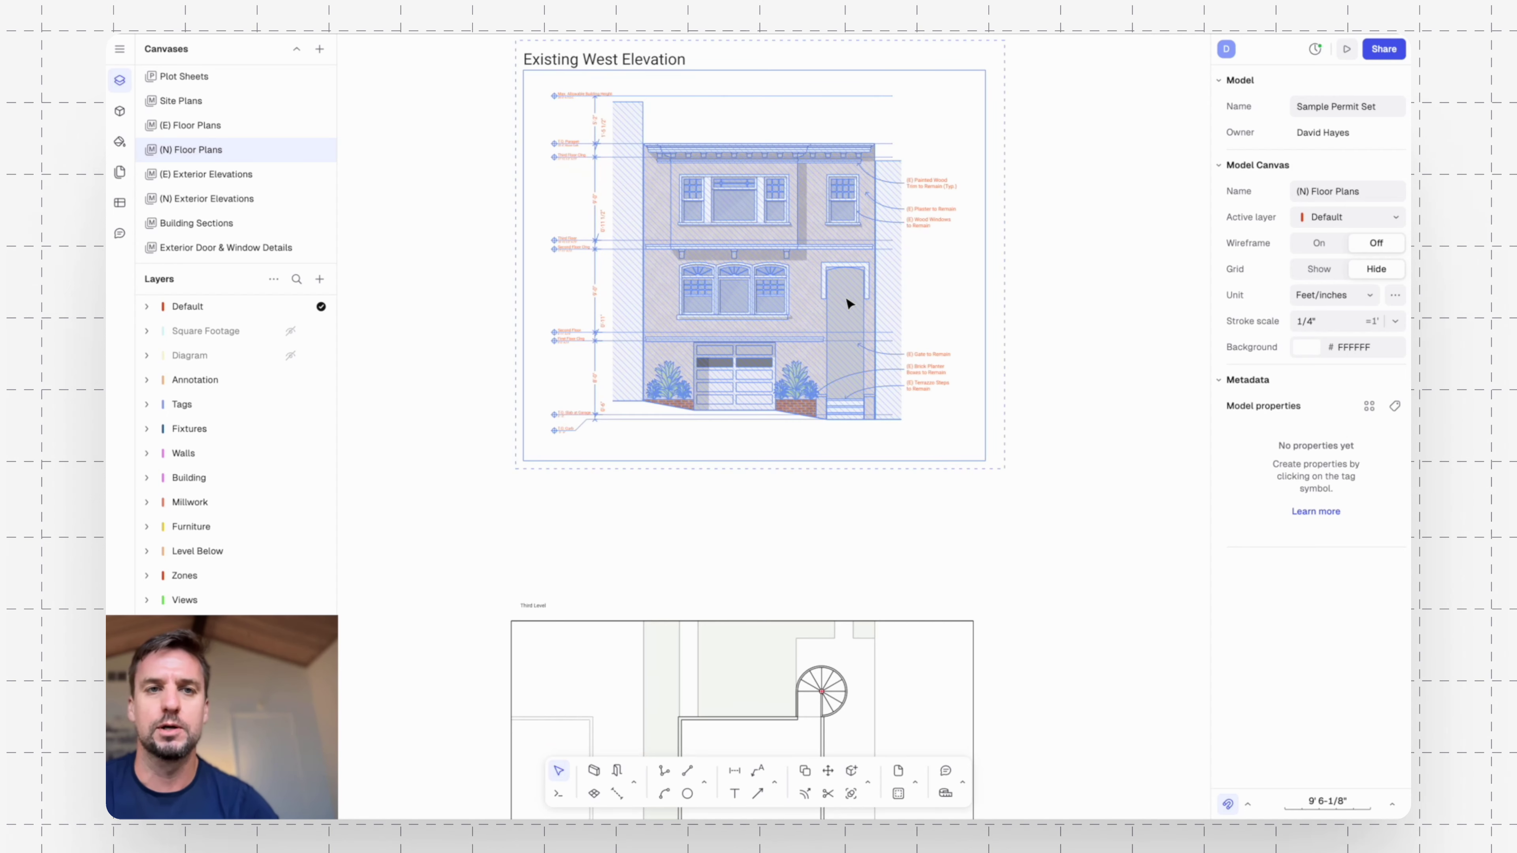
pyautogui.keyDown('ctrl'); pyautogui.scroll(-5, 850, 303); pyautogui.keyUp('ctrl')
pyautogui.click(850, 304)
pyautogui.click(979, 528)
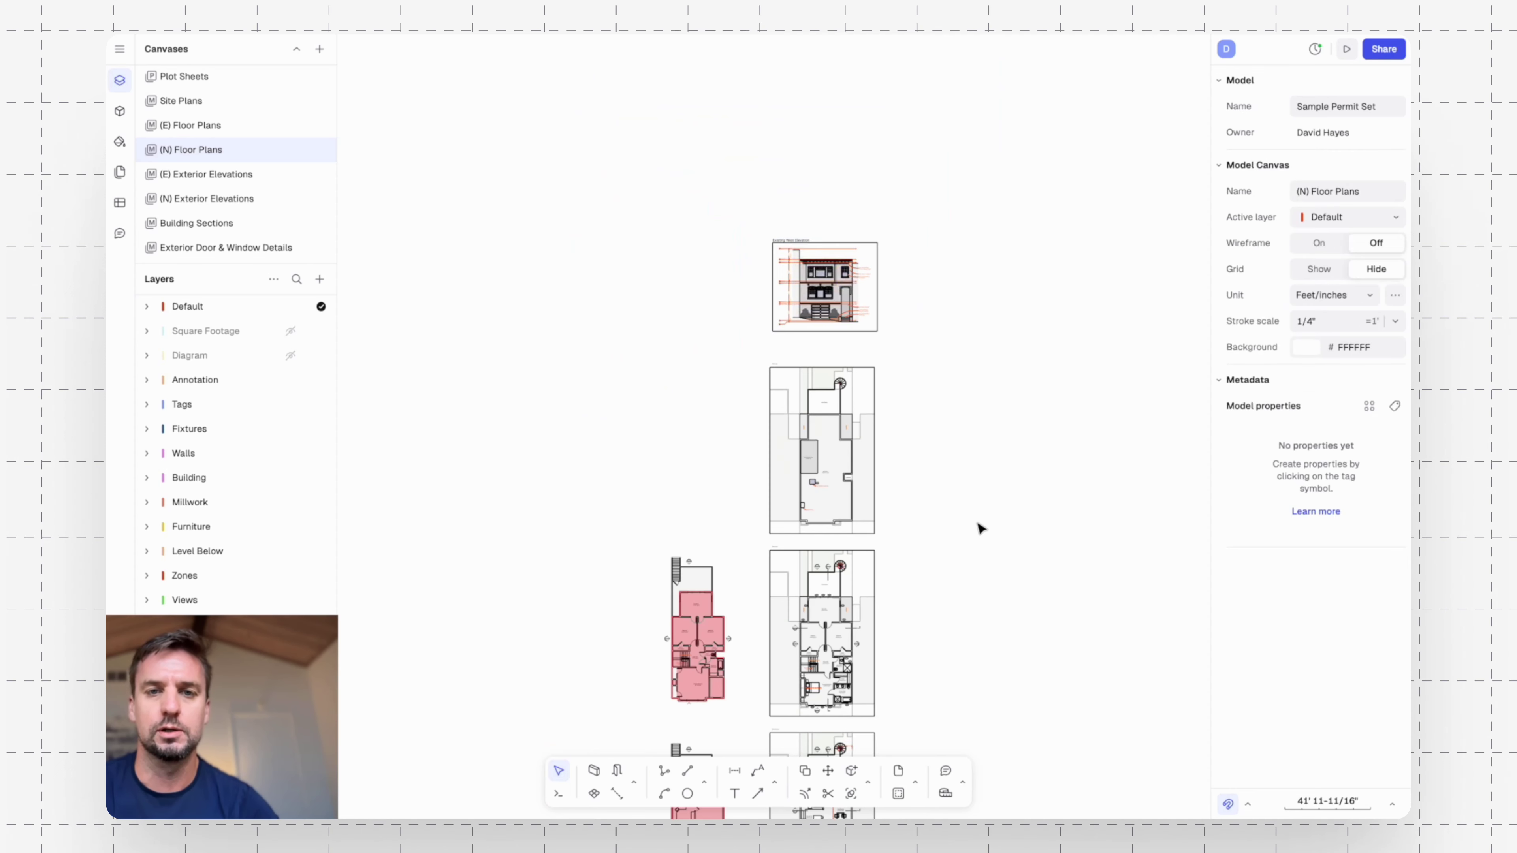
pyautogui.scroll(-8, 1013, 162)
pyautogui.keyDown('ctrl'); pyautogui.scroll(5, 728, 119); pyautogui.keyUp('ctrl')
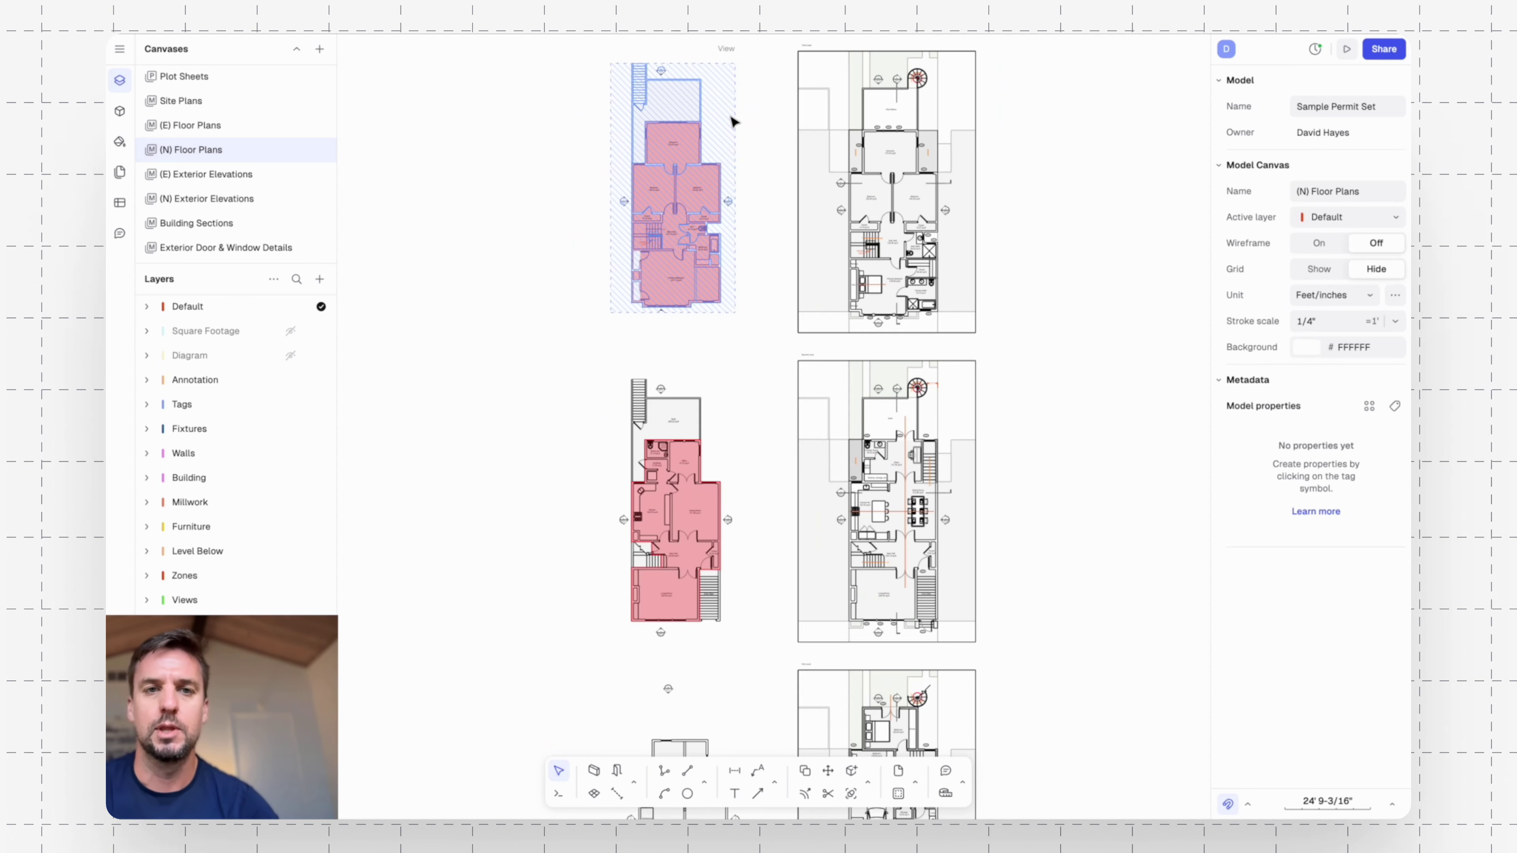
# Check the upper and lower plan views, then zoom into the ground-level plan with garage and laundry.
pyautogui.click(682, 180)
pyautogui.click(690, 484)
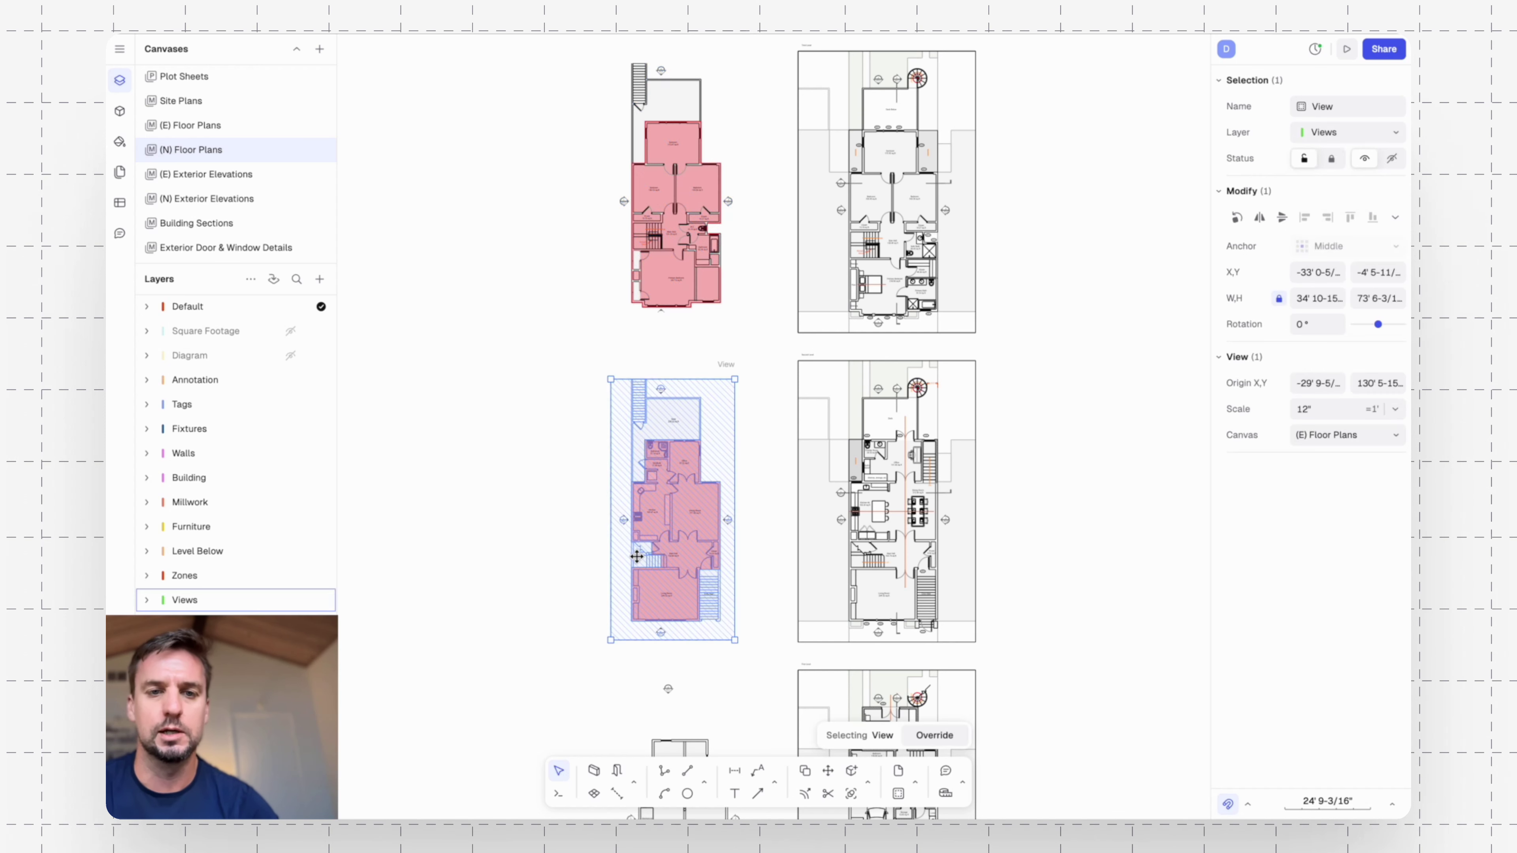
pyautogui.click(1068, 525)
pyautogui.moveTo(1091, 535); pyautogui.dragTo(920, 333, button='middle')
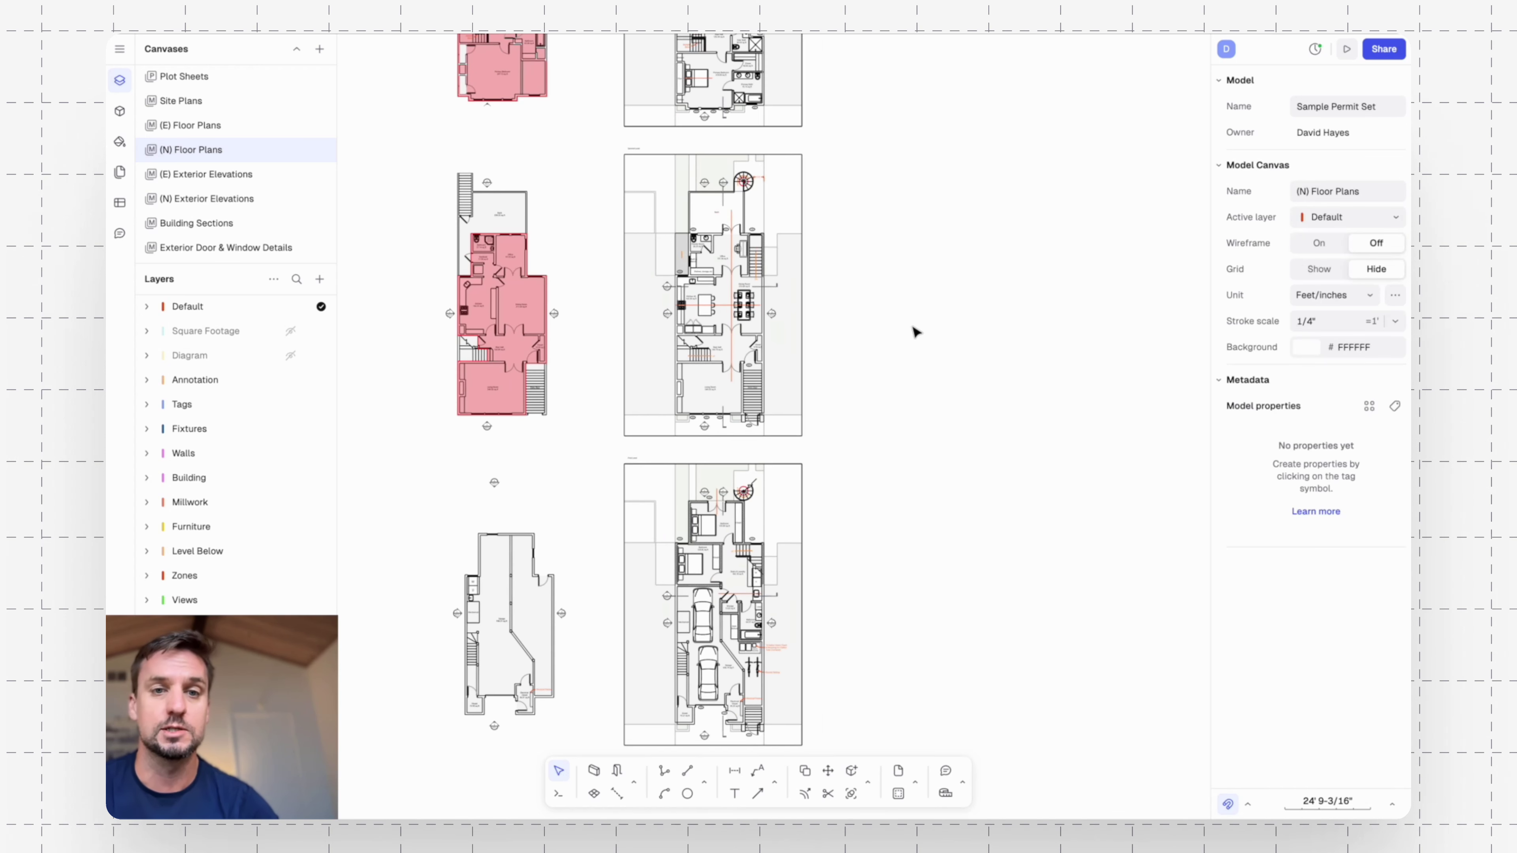
pyautogui.scroll(-3, 904, 250)
pyautogui.keyDown('ctrl'); pyautogui.scroll(6, 695, 254); pyautogui.keyUp('ctrl')
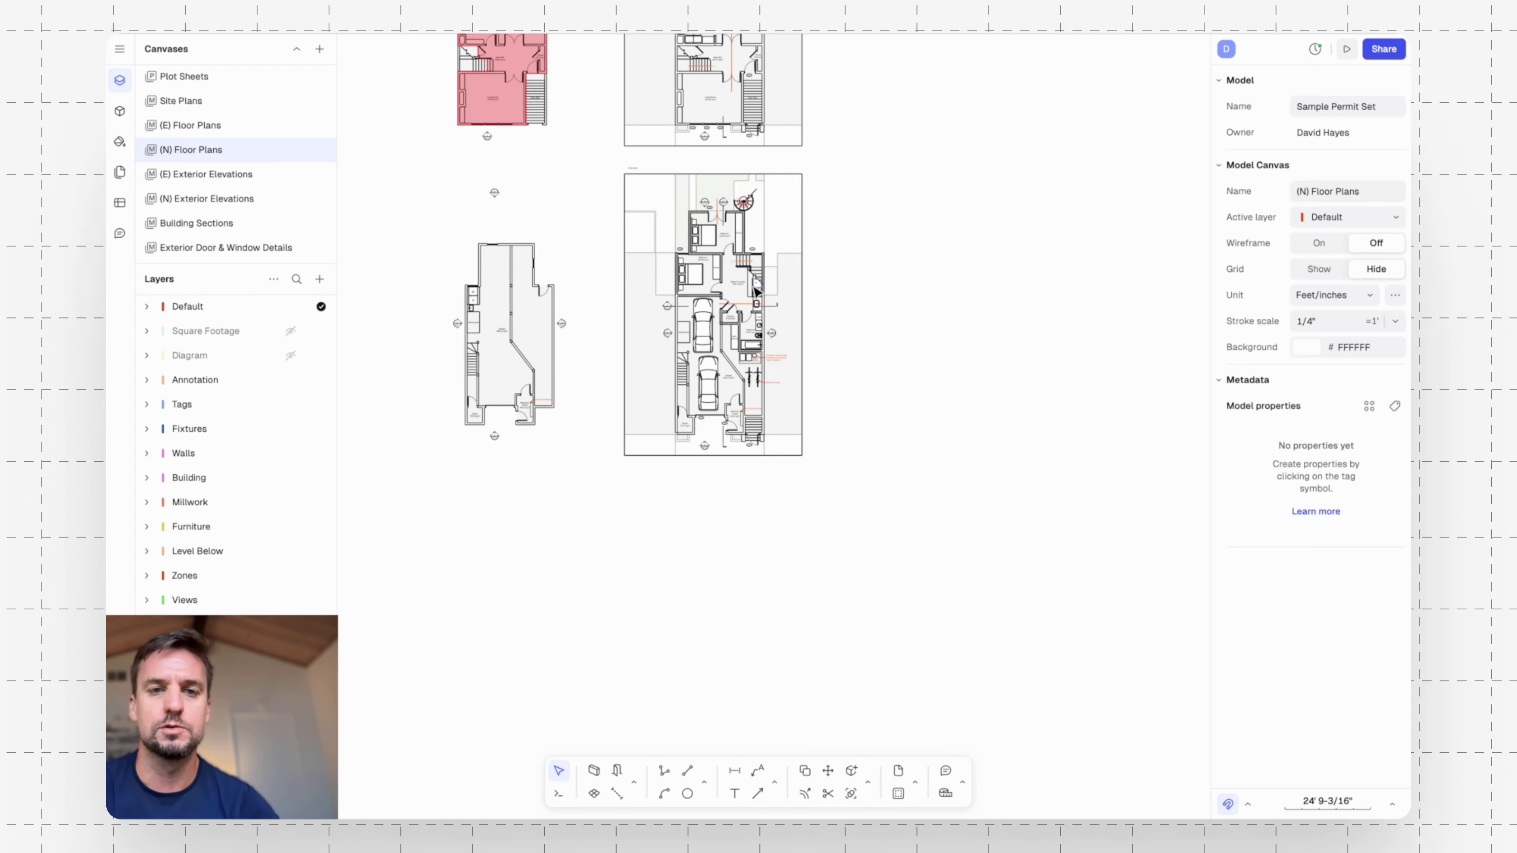
pyautogui.keyDown('ctrl'); pyautogui.scroll(3, 695, 254); pyautogui.keyUp('ctrl')
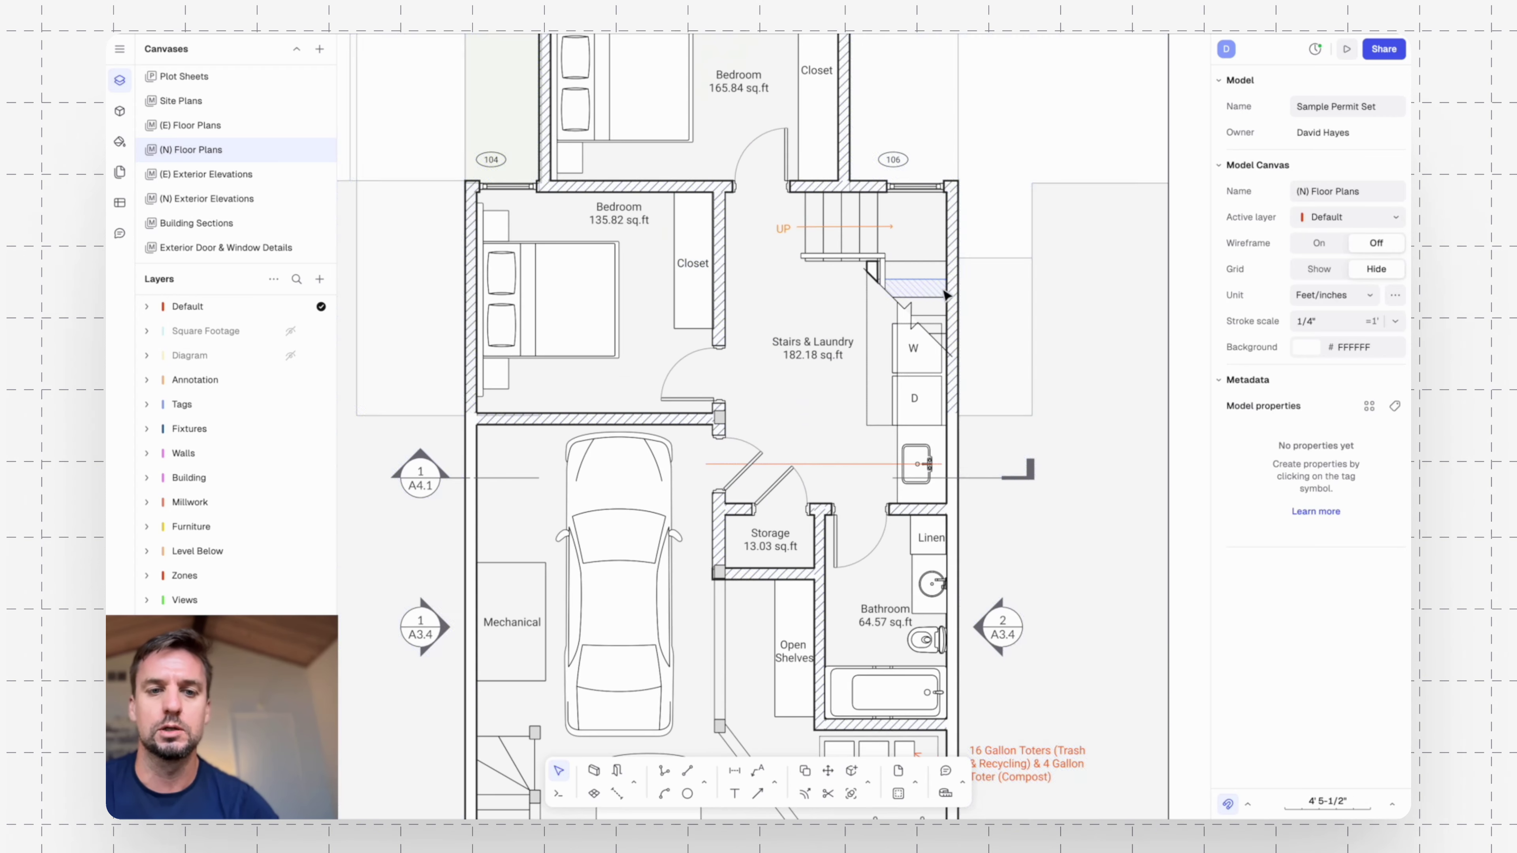
# Select the closet wall and try a solid white fill before reverting it to hatch.
pyautogui.scroll(1, 913, 197)
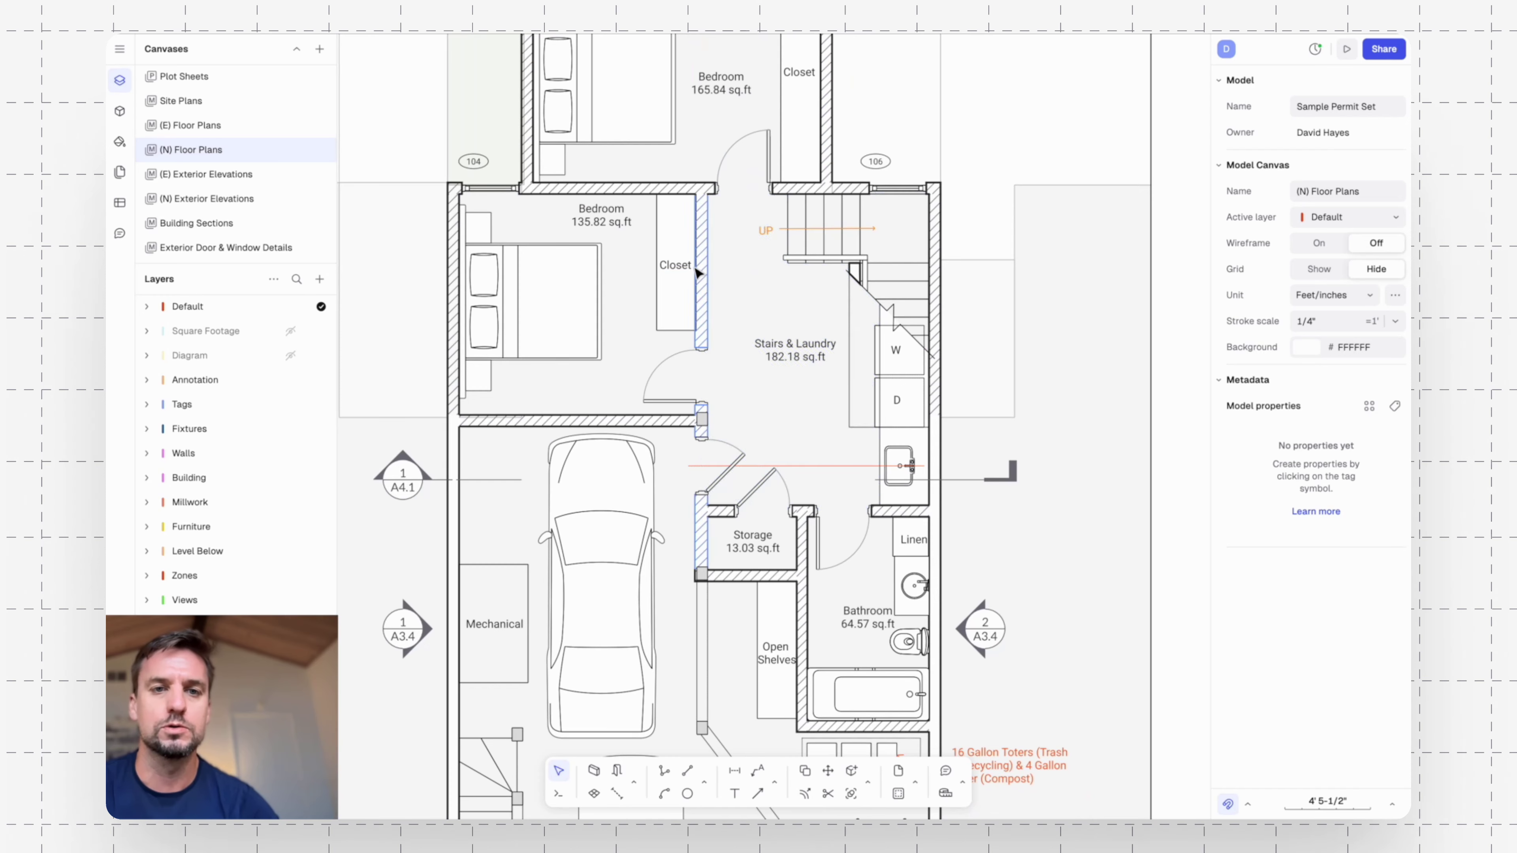
pyautogui.scroll(3, 708, 299)
pyautogui.click(705, 306)
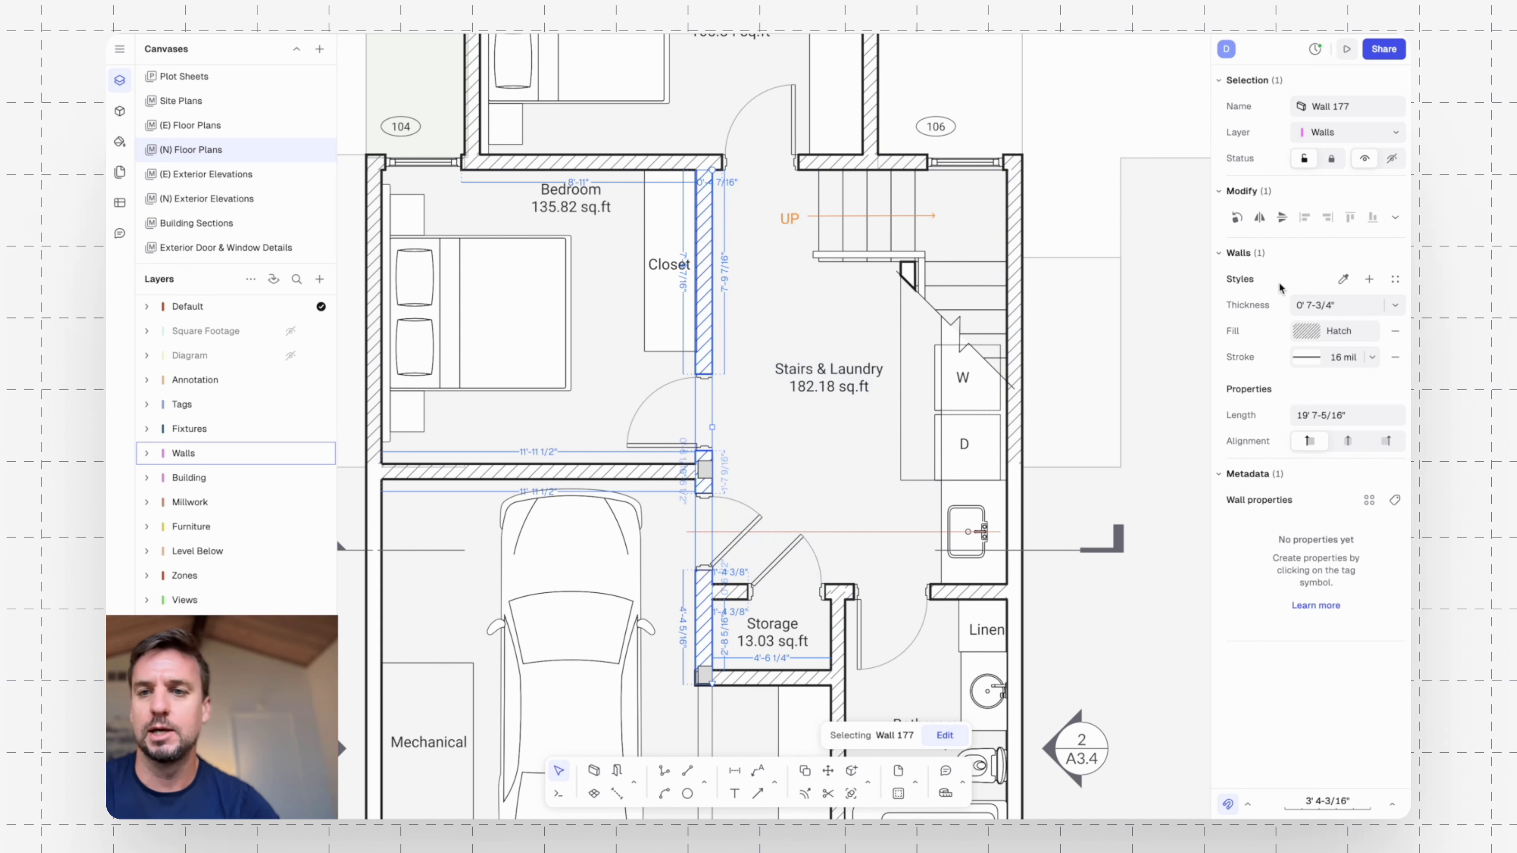
pyautogui.click(1308, 332)
pyautogui.click(1056, 365)
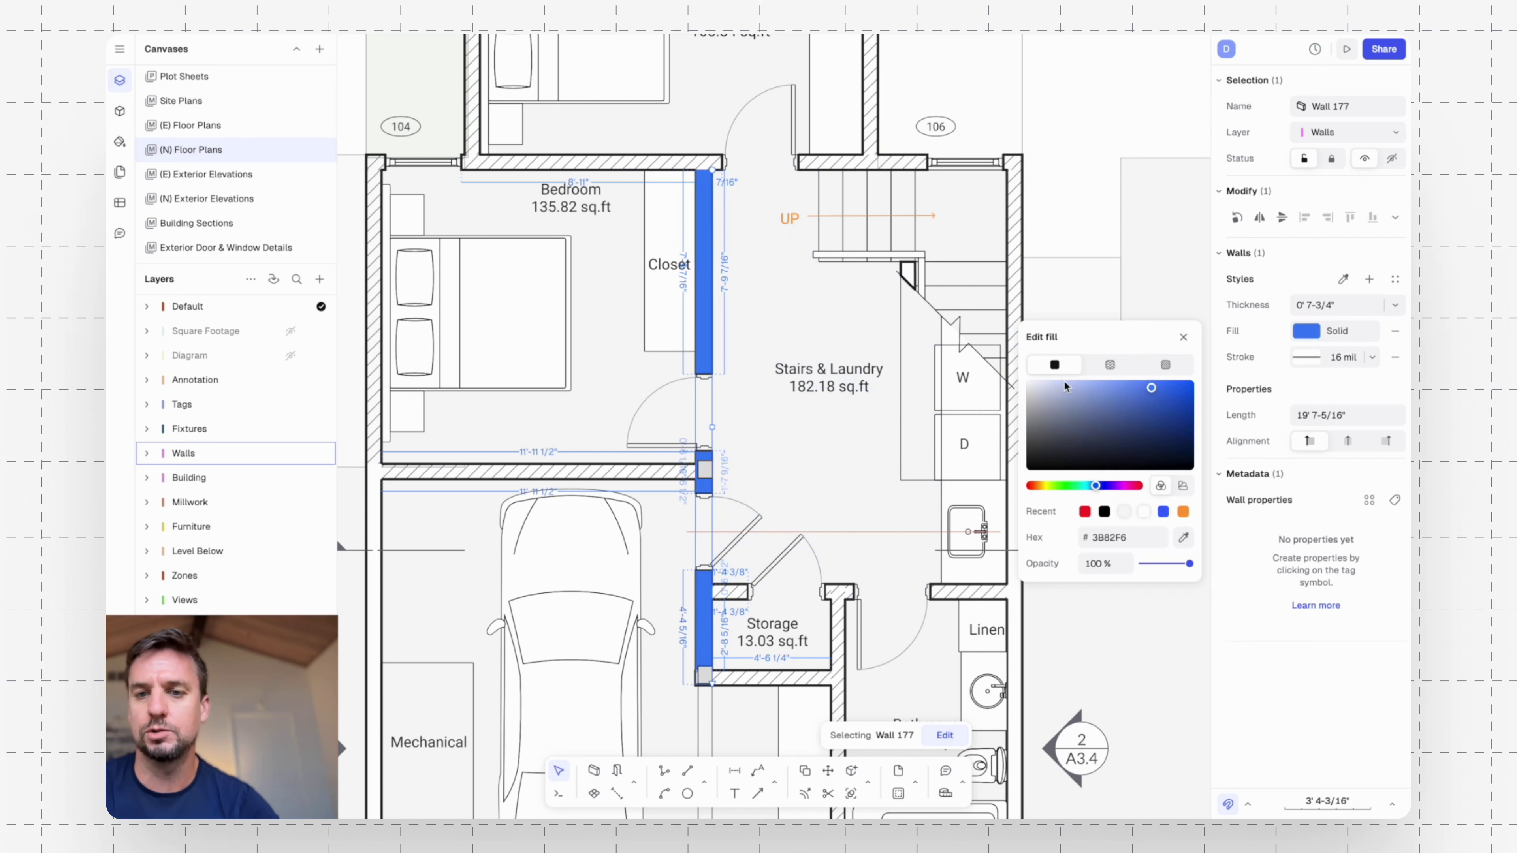
pyautogui.click(1144, 511)
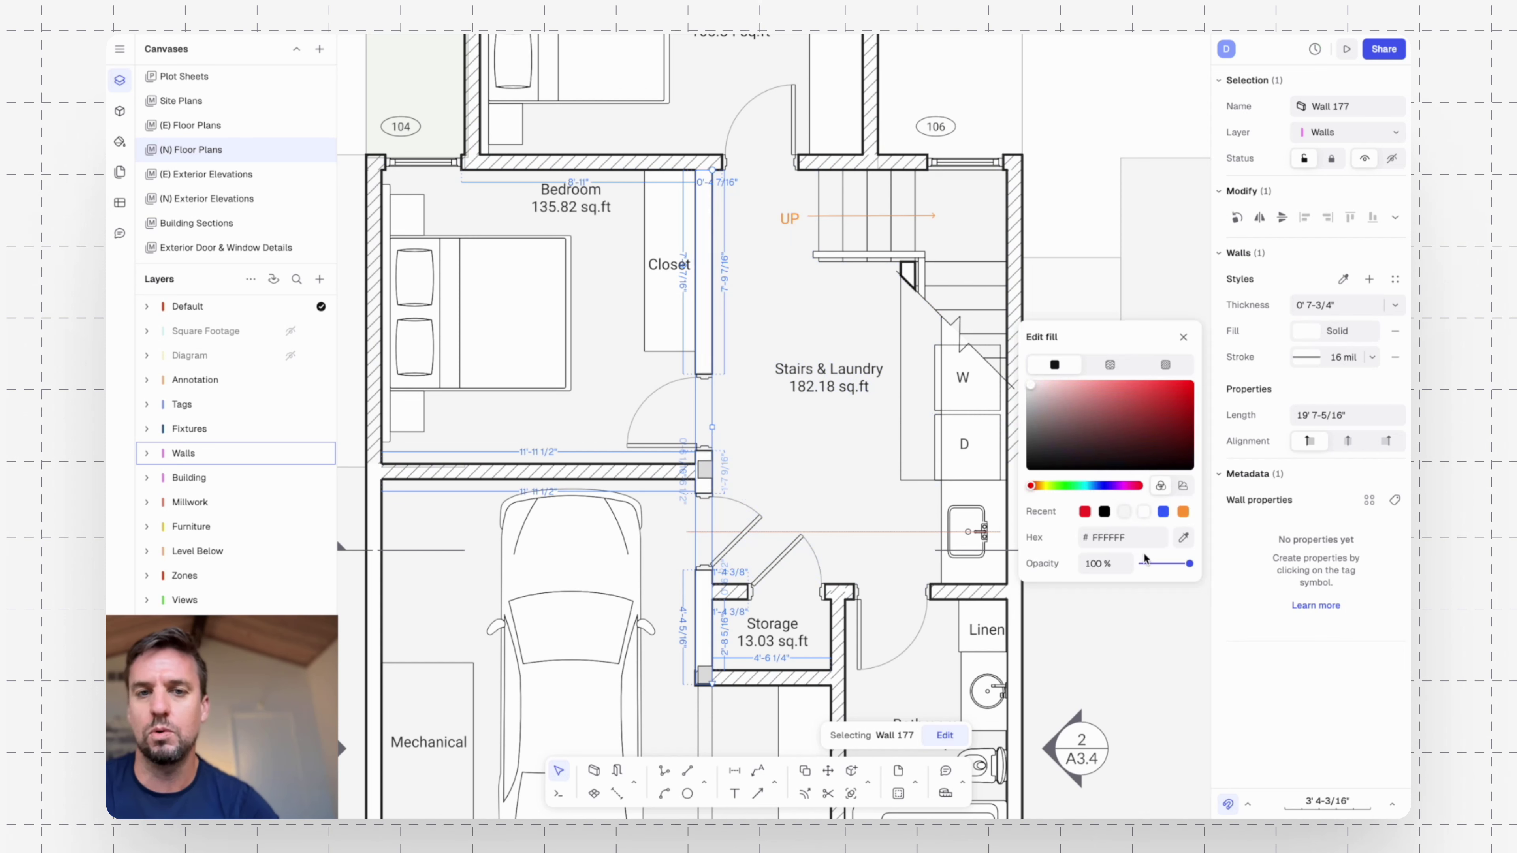
pyautogui.click(1190, 375)
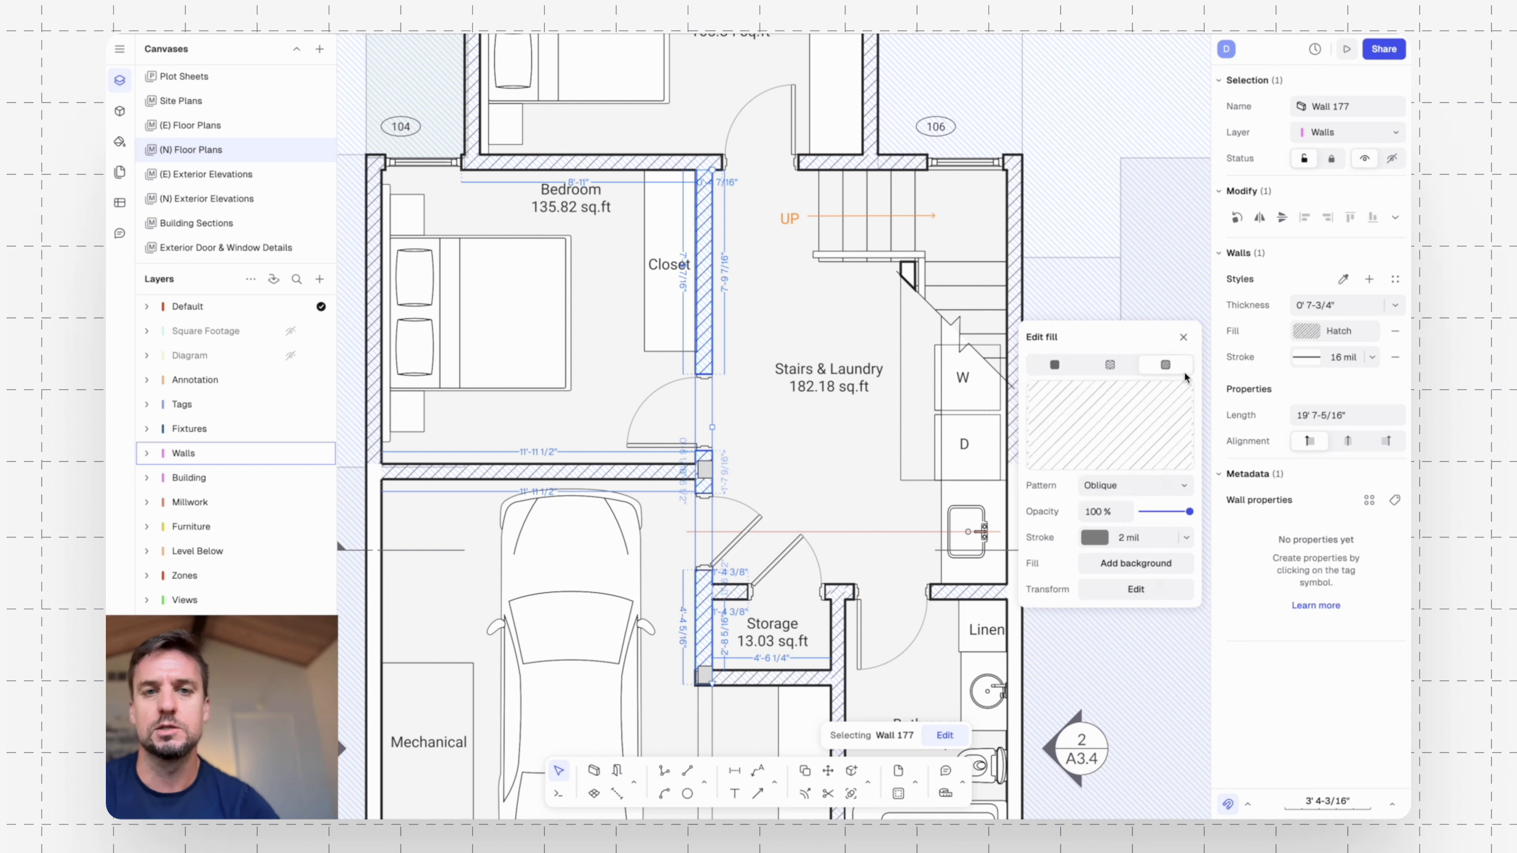
pyautogui.click(1183, 337)
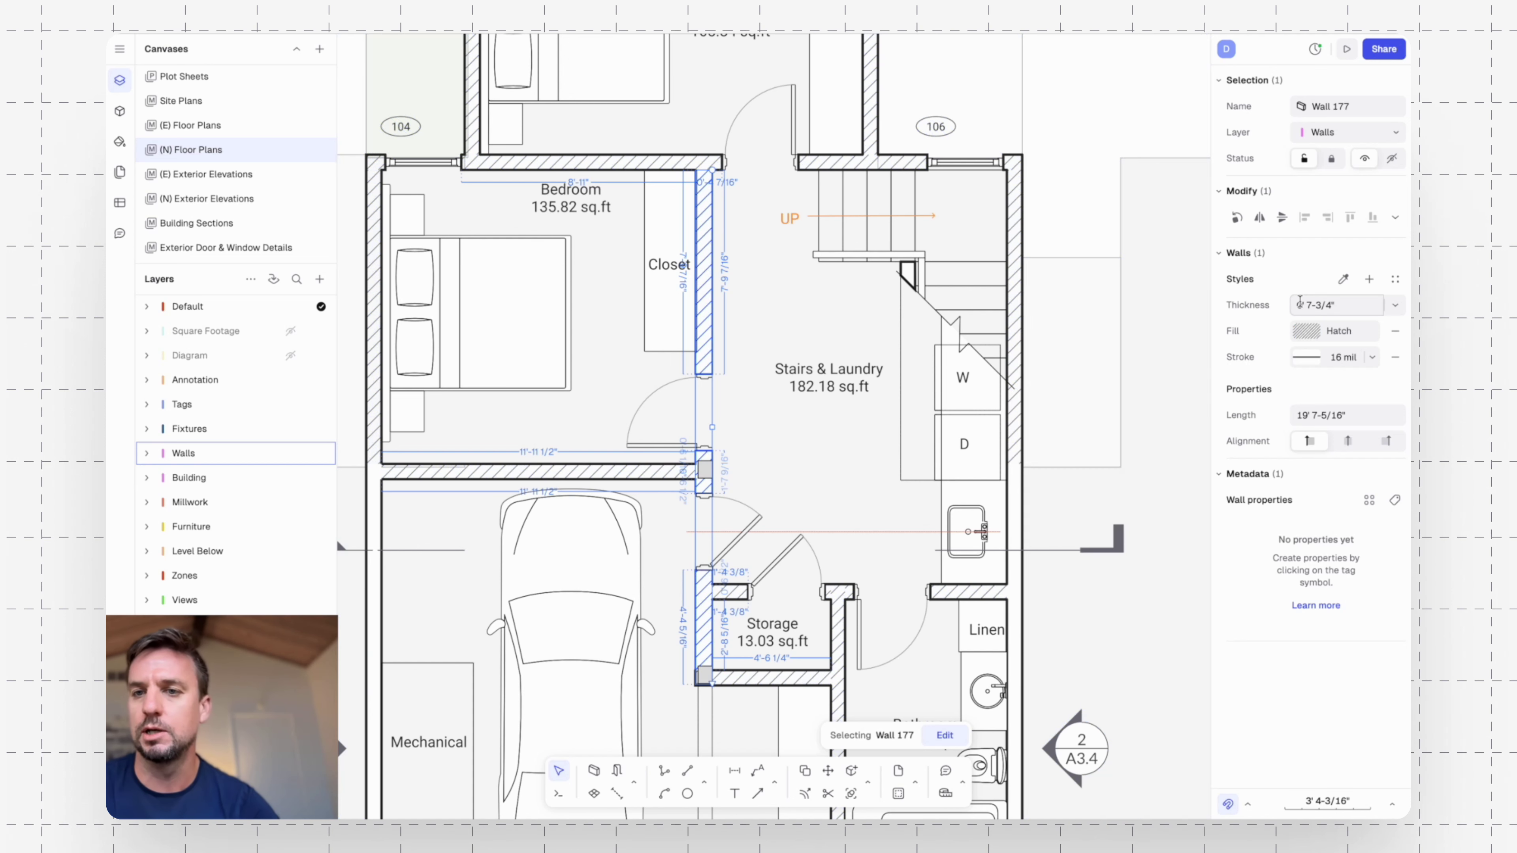
# Set the closet wall to 7-inch thickness with a 24 mil stroke.
pyautogui.click(1356, 310)
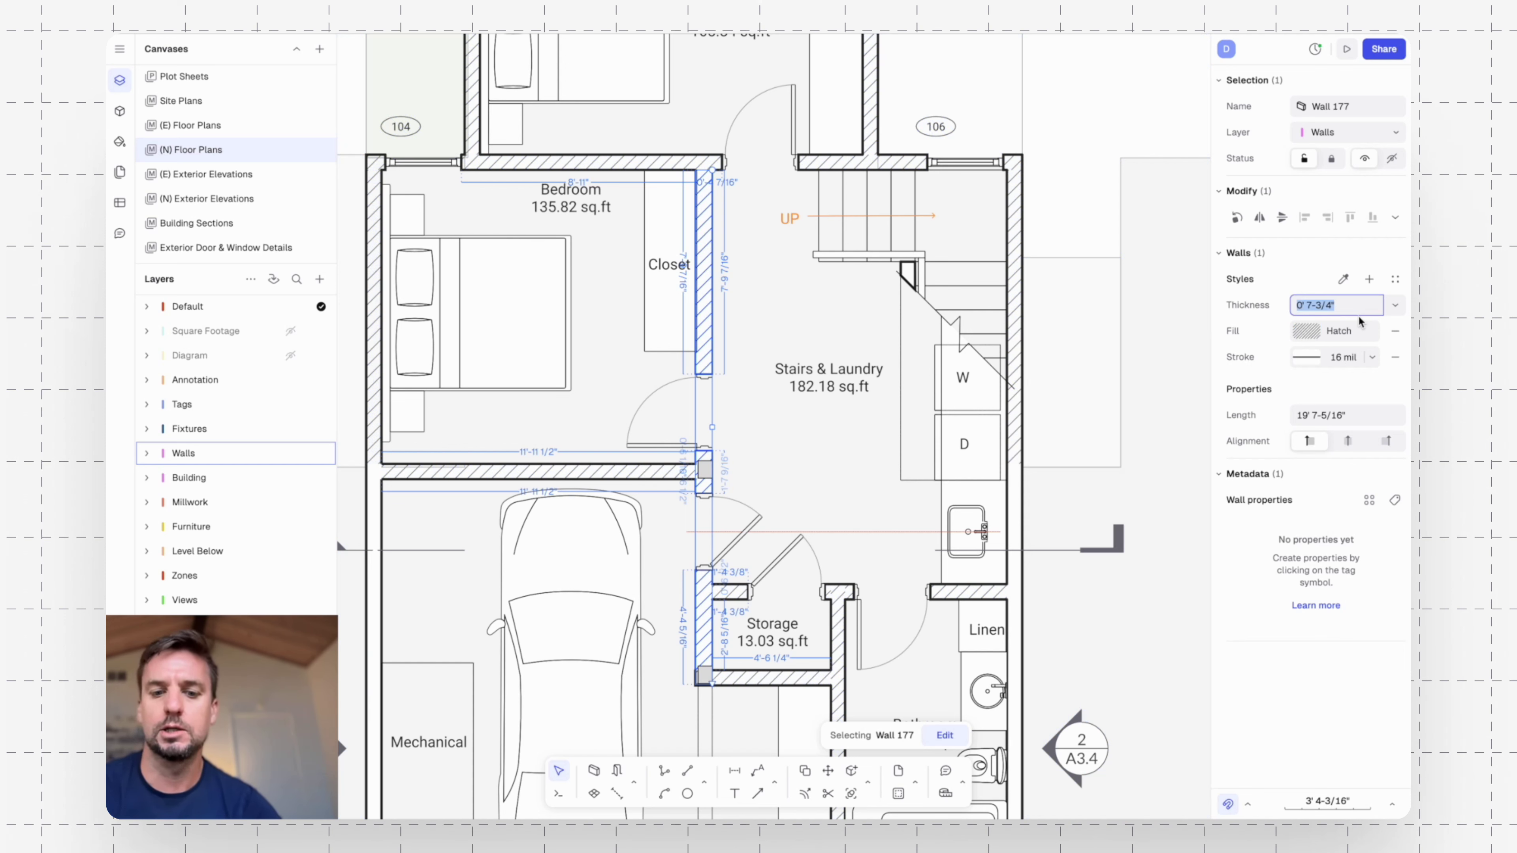
pyautogui.write('7')
pyautogui.press('Return')
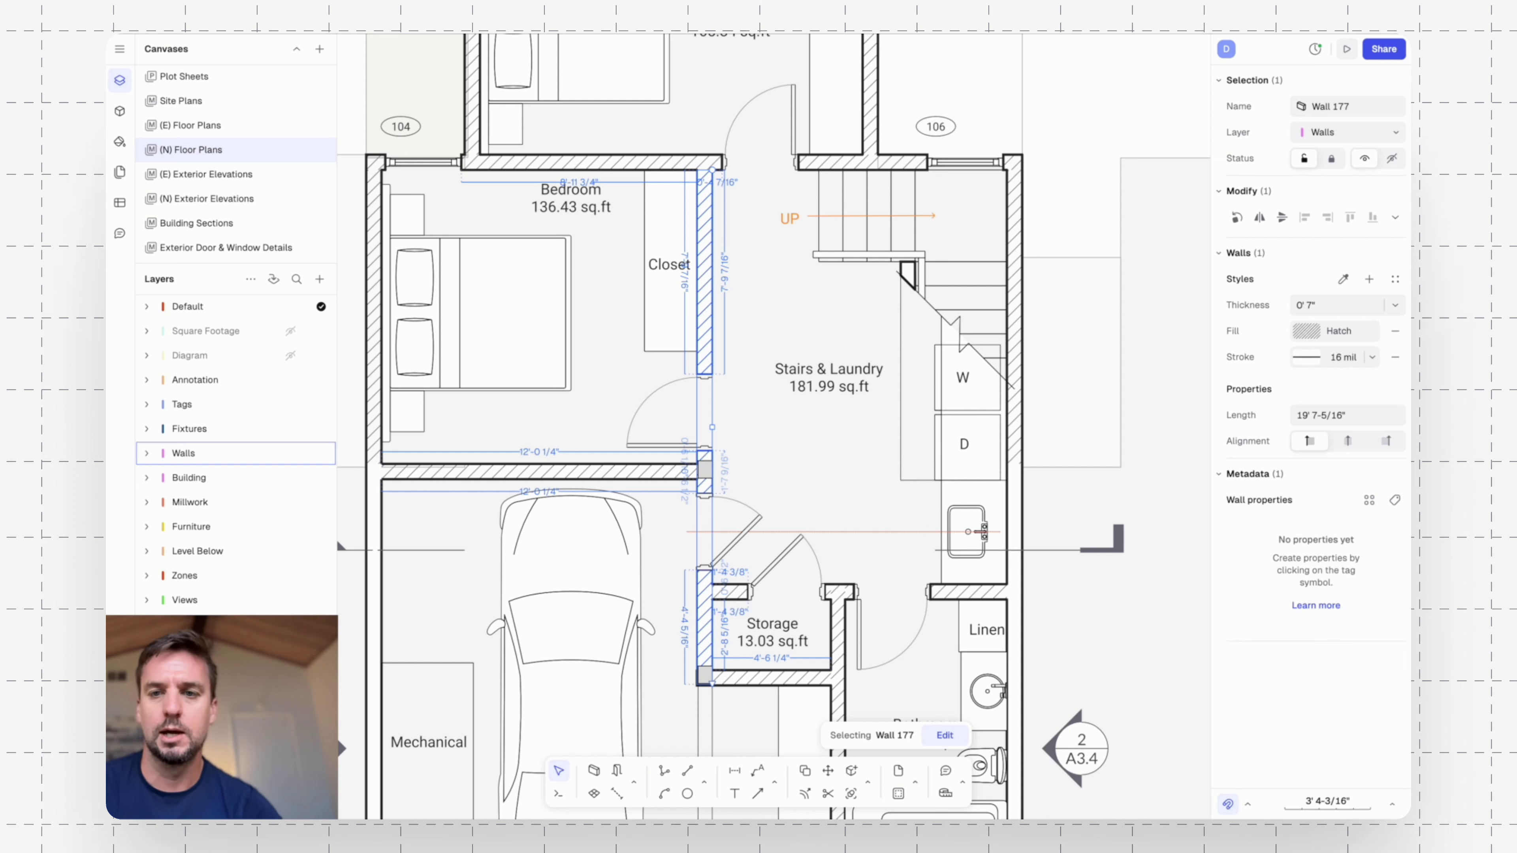
pyautogui.click(1359, 354)
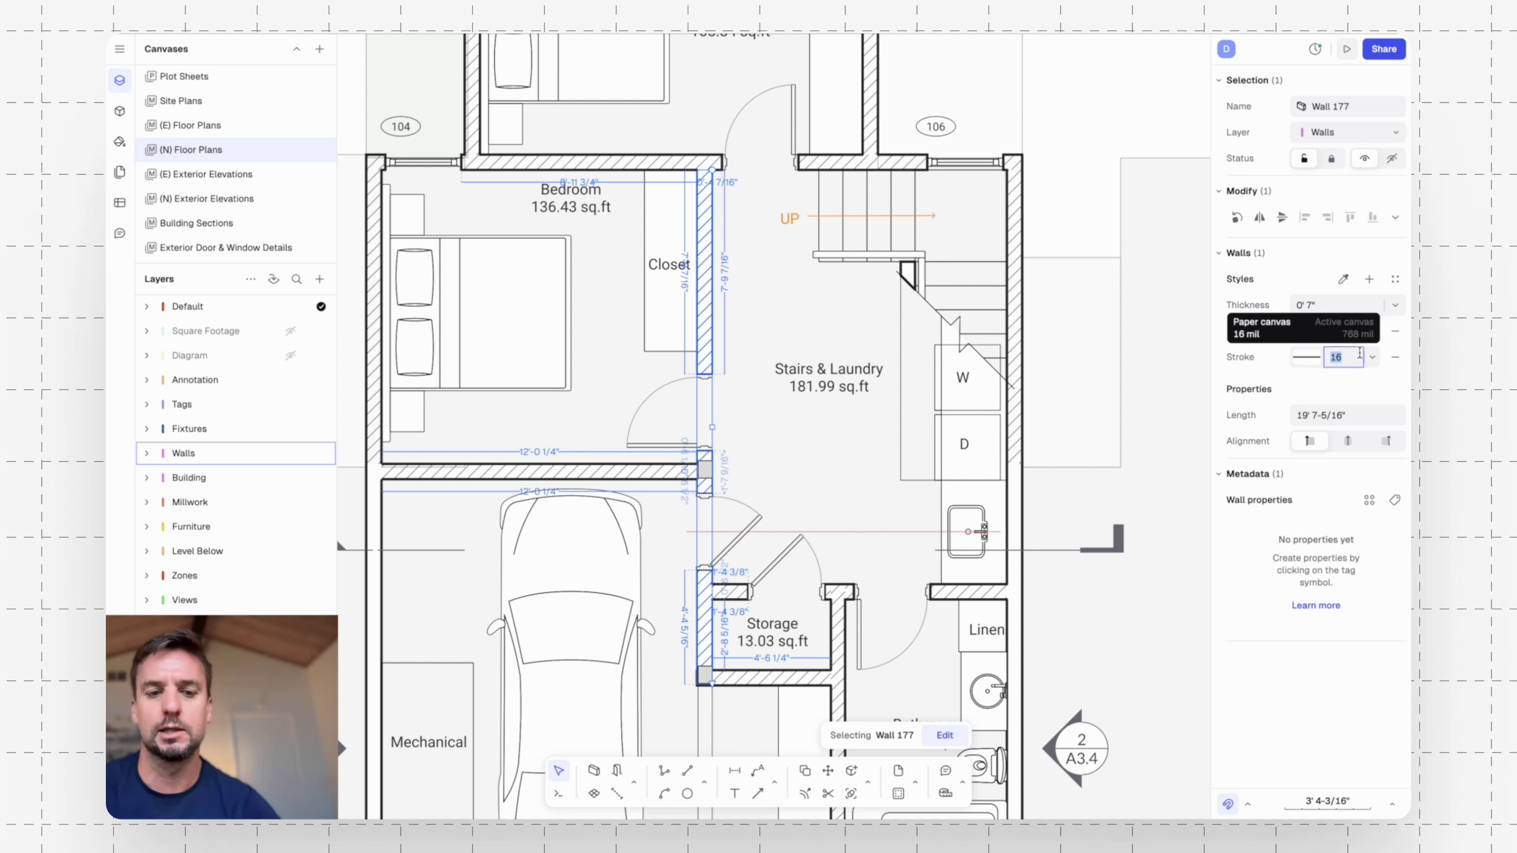
pyautogui.write('24')
pyautogui.press('Return')
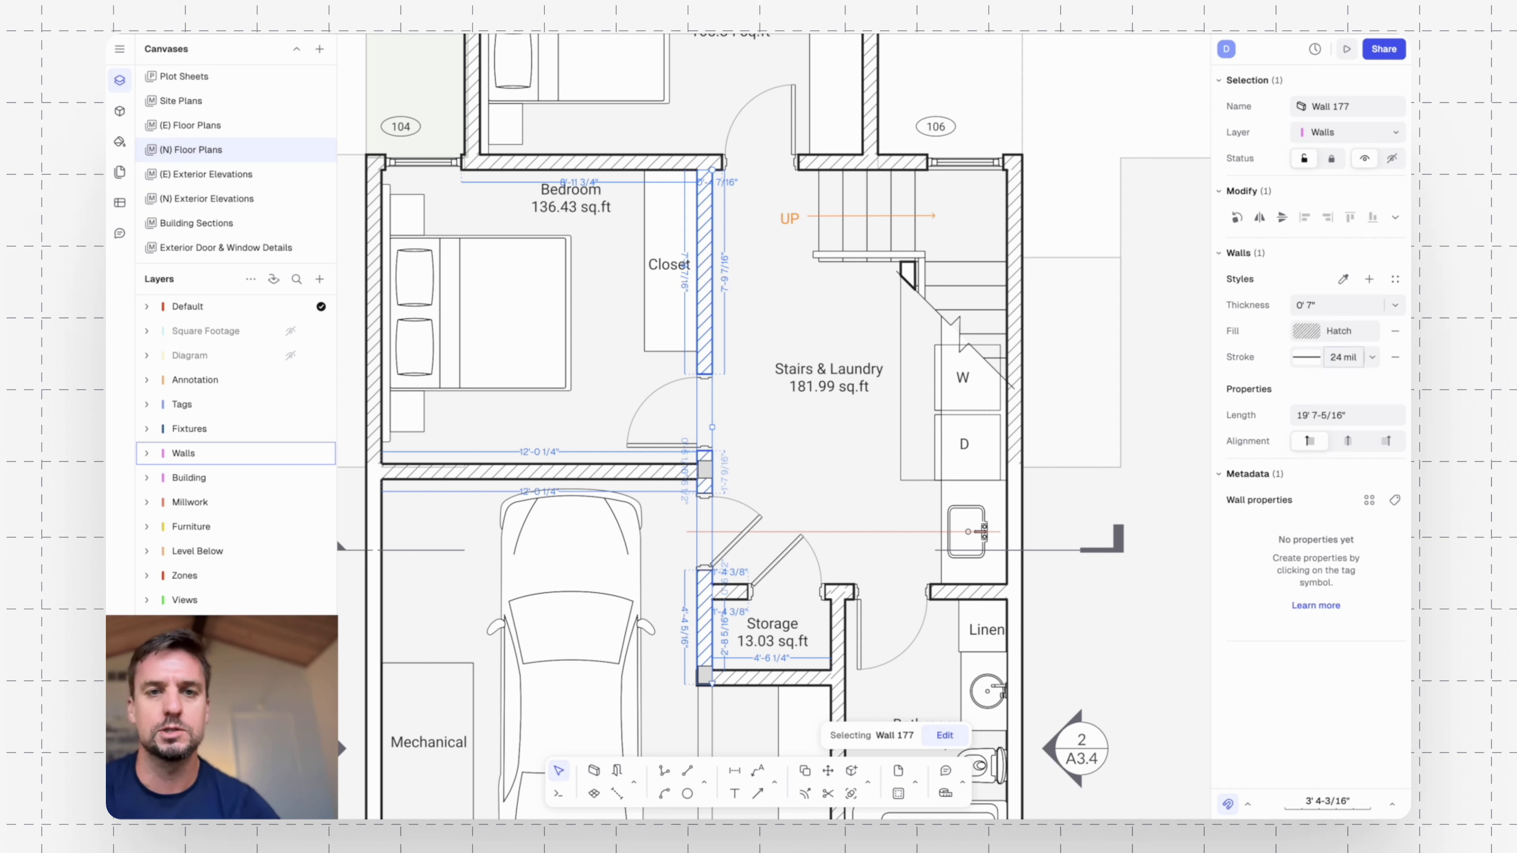
pyautogui.press('Escape')
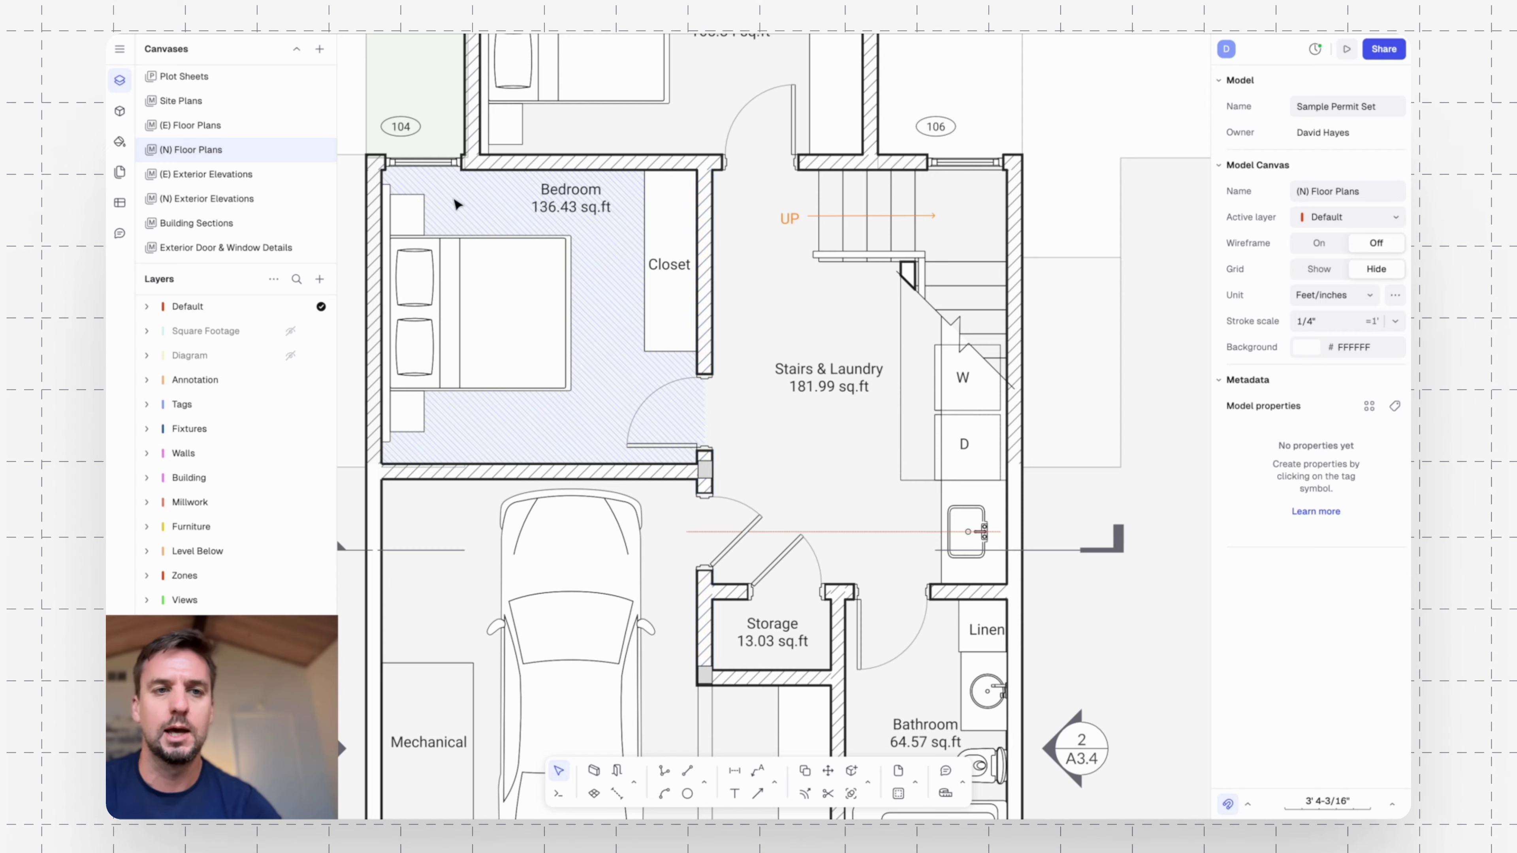
pyautogui.scroll(4, 452, 196)
# Bring the Storage/Open Shelves area into view and start a new 0' 6-1/2" wall.
pyautogui.scroll(-7, 799, 178)
pyautogui.moveTo(1037, 179); pyautogui.dragTo(877, 109, button='middle')
pyautogui.moveTo(715, 244); pyautogui.dragTo(819, 257, button='middle')
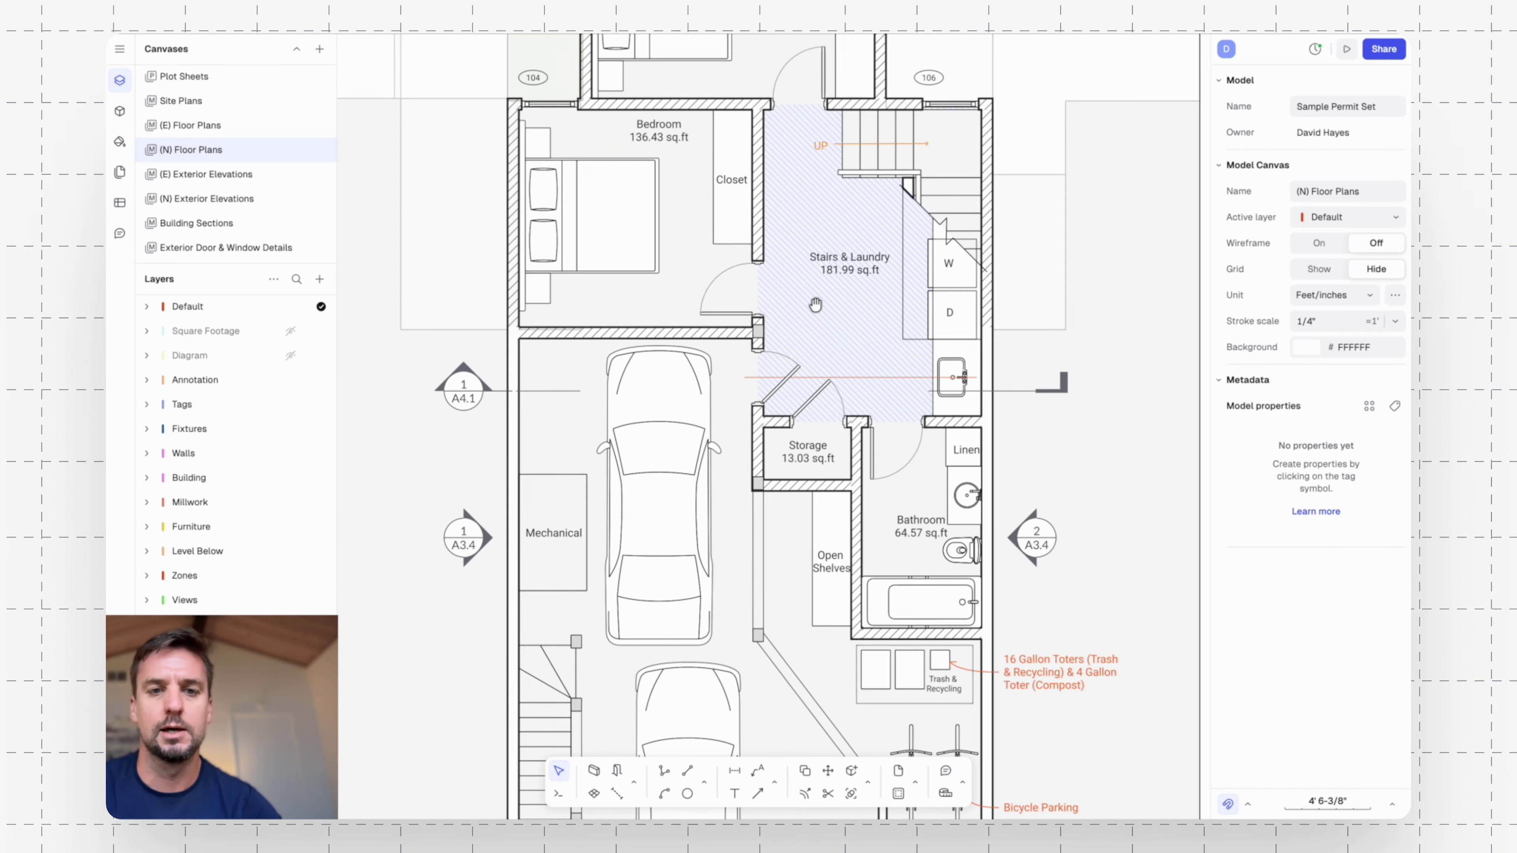
pyautogui.scroll(-3, 808, 247)
pyautogui.hscroll(1, 807, 247)
pyautogui.scroll(2, 865, 106)
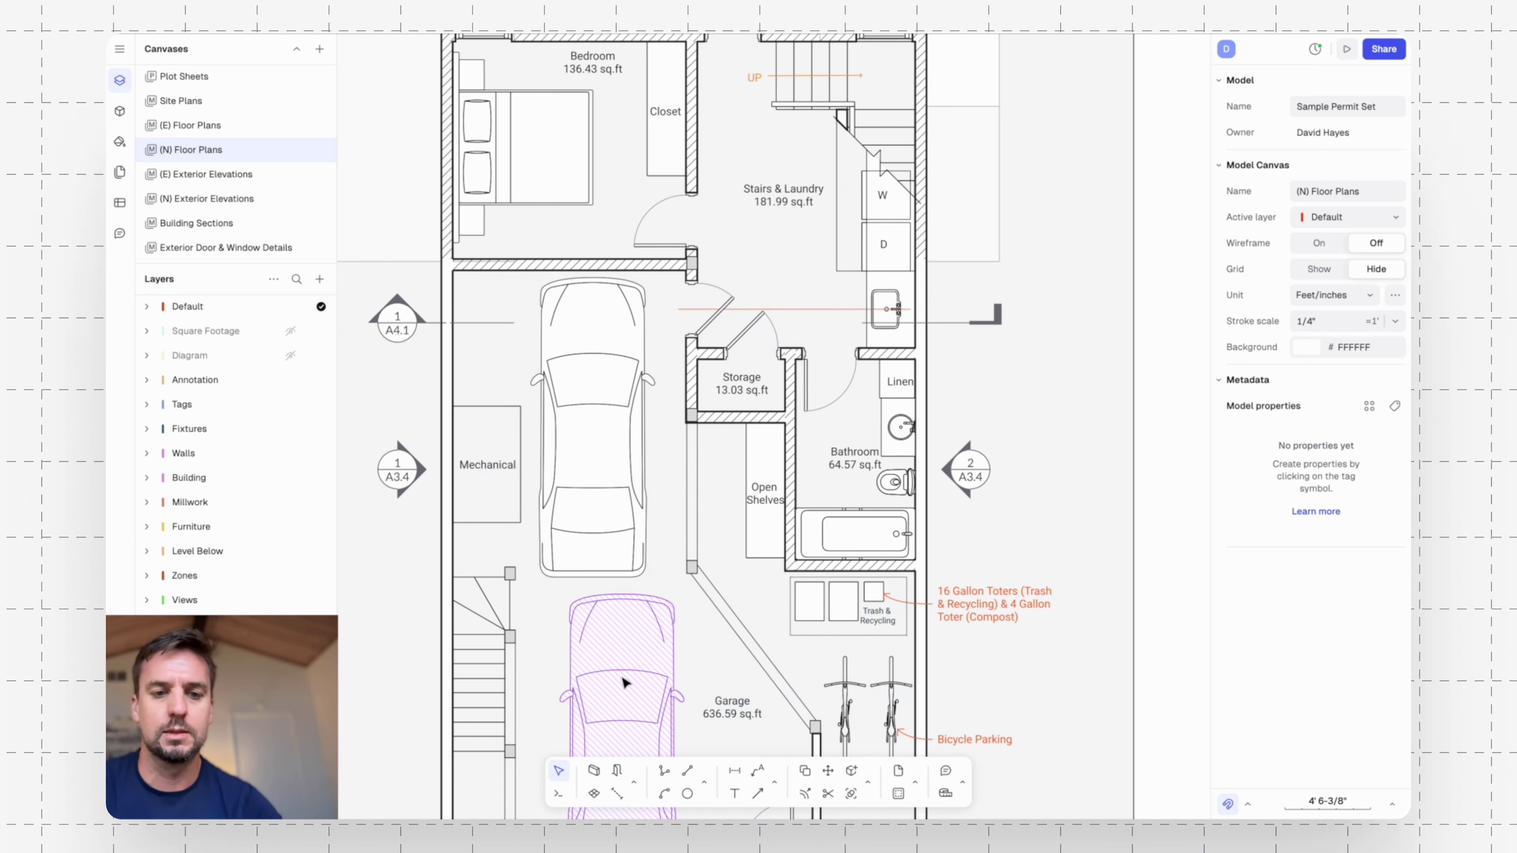
pyautogui.click(594, 772)
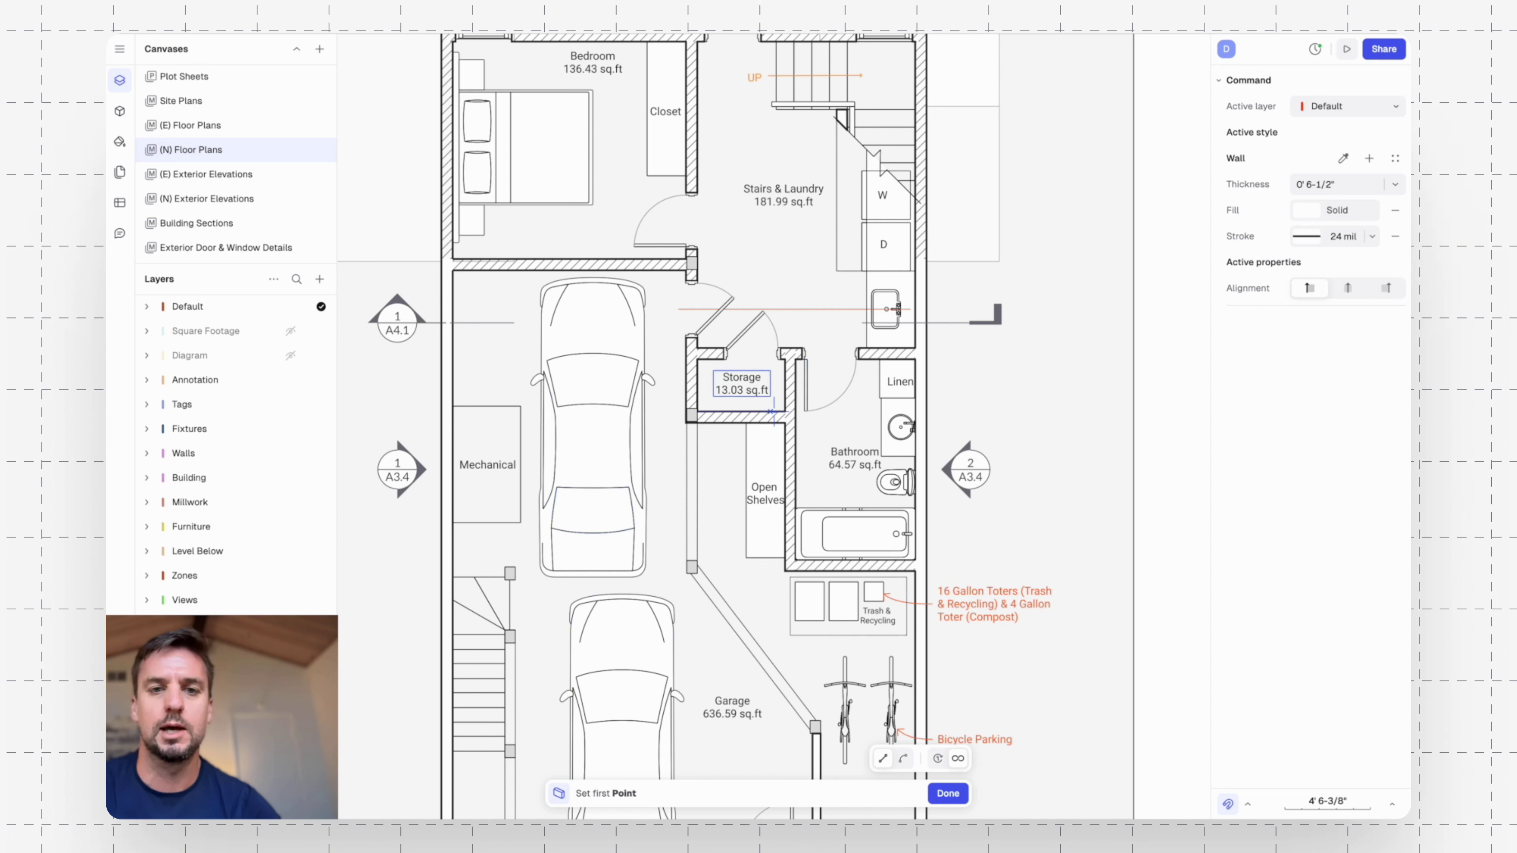
# Draw walls from the storage corner down and across beside the Open Shelves.
pyautogui.click(715, 422)
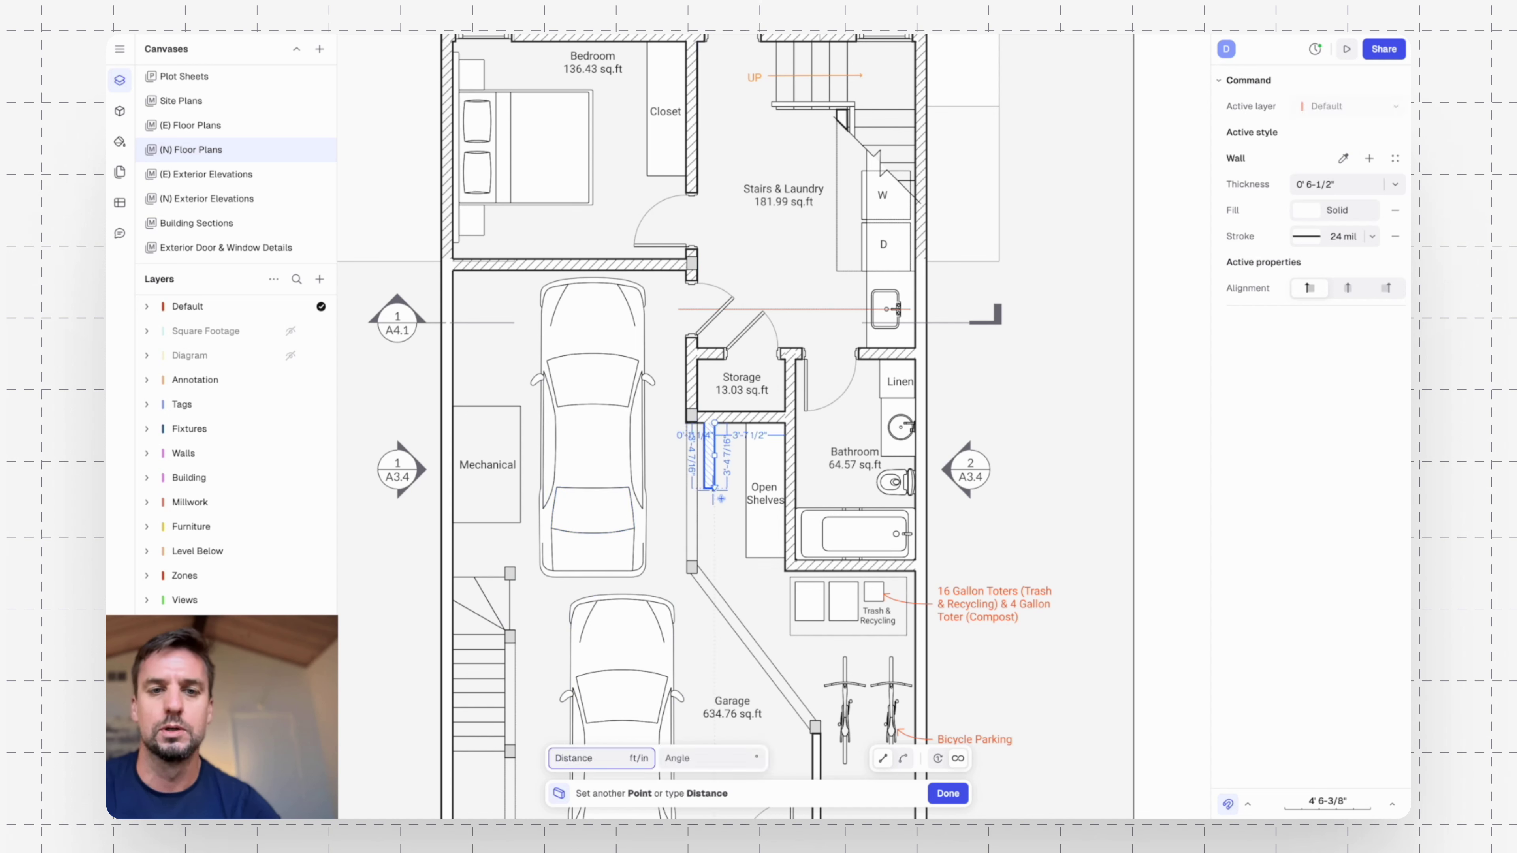
pyautogui.click(715, 544)
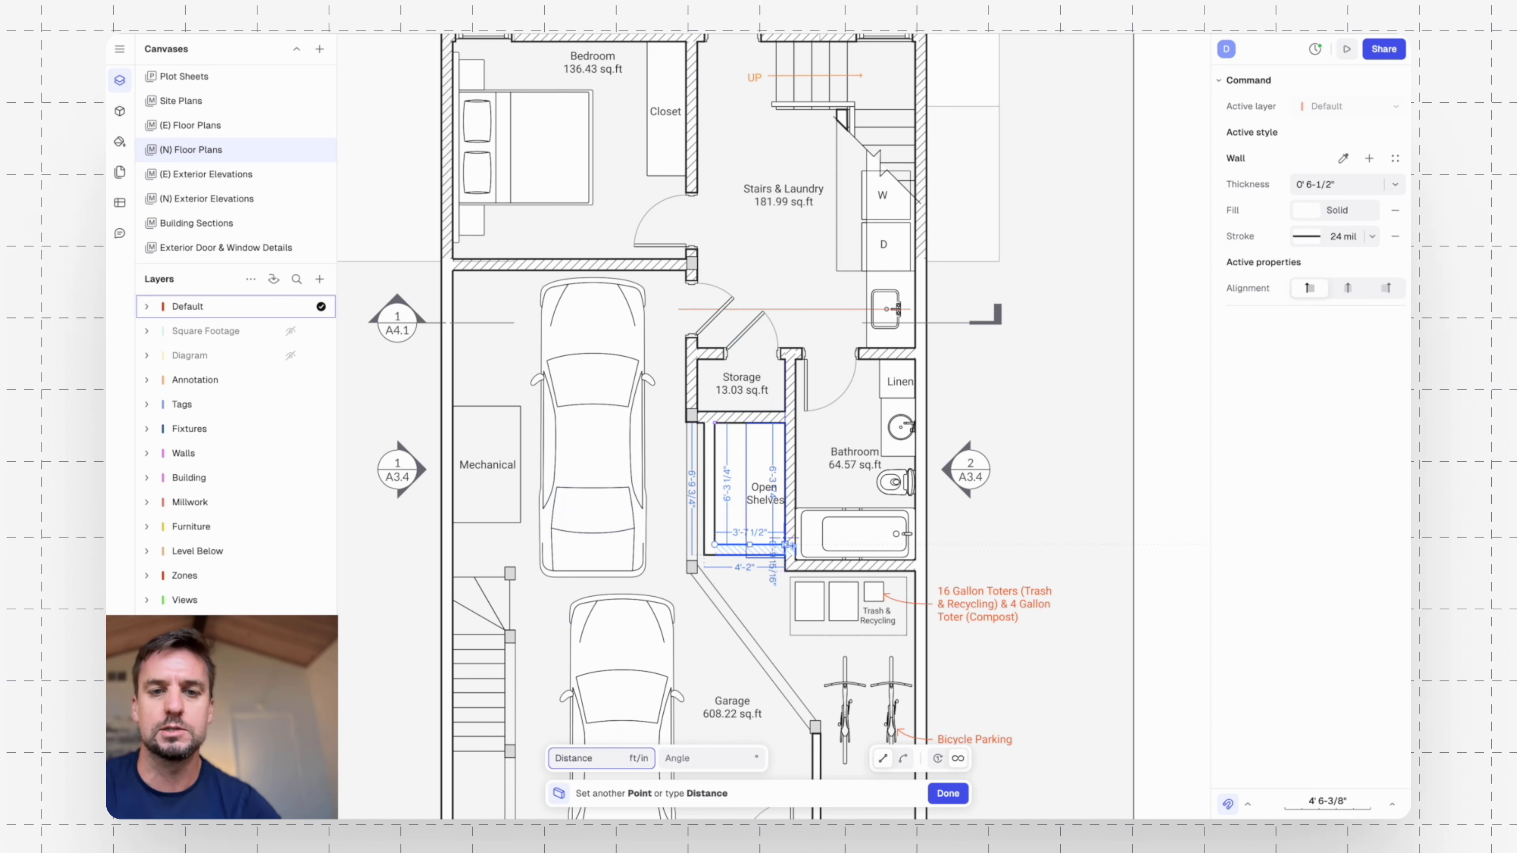
pyautogui.doubleClick(795, 545)
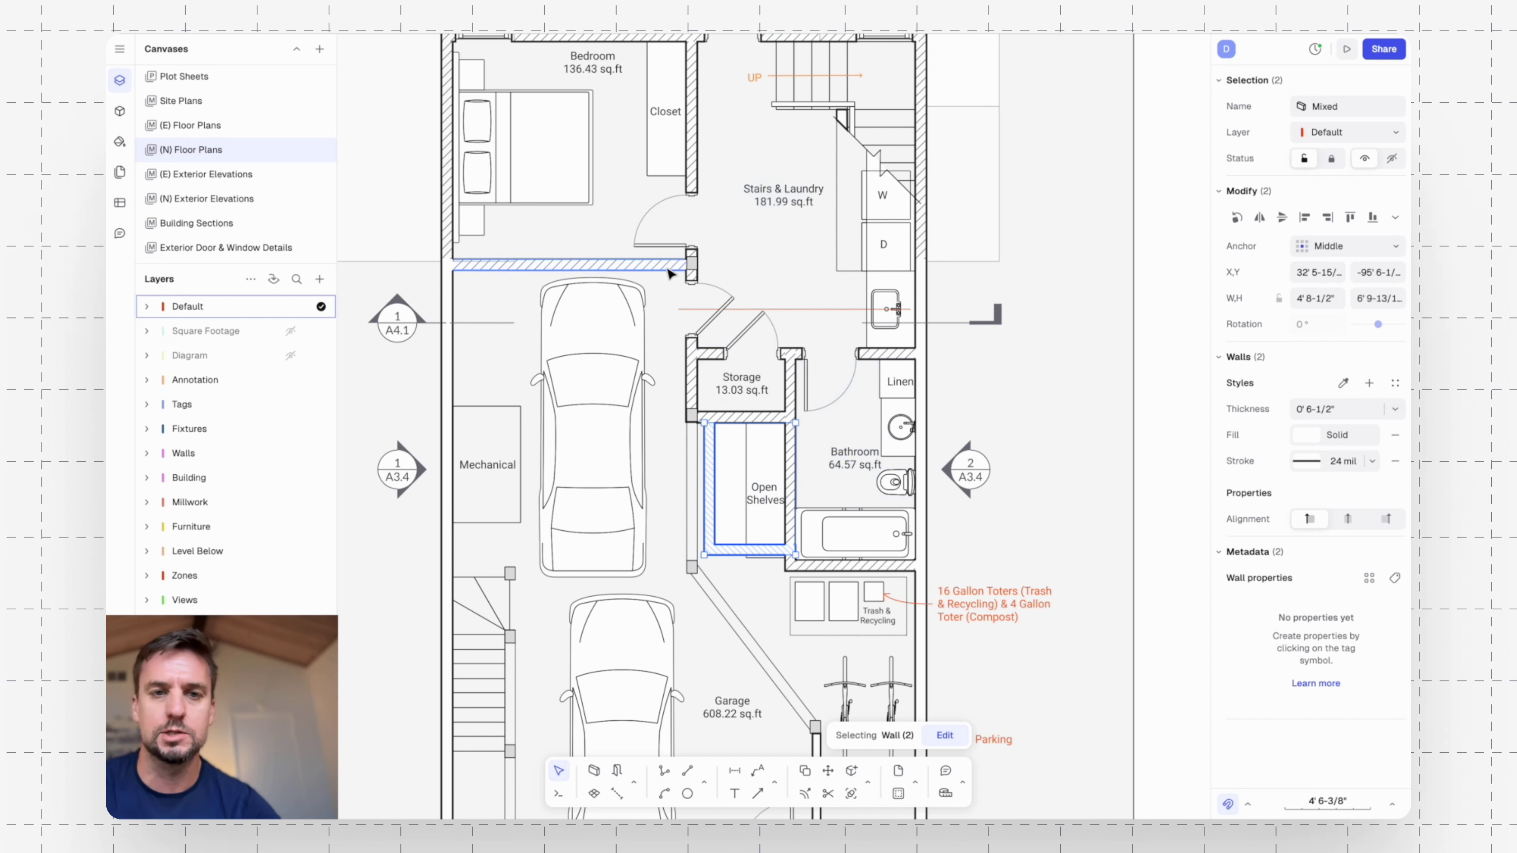
# Copy the Bedroom–Garage wall's hatched style onto the new walls.
pyautogui.click(1345, 387)
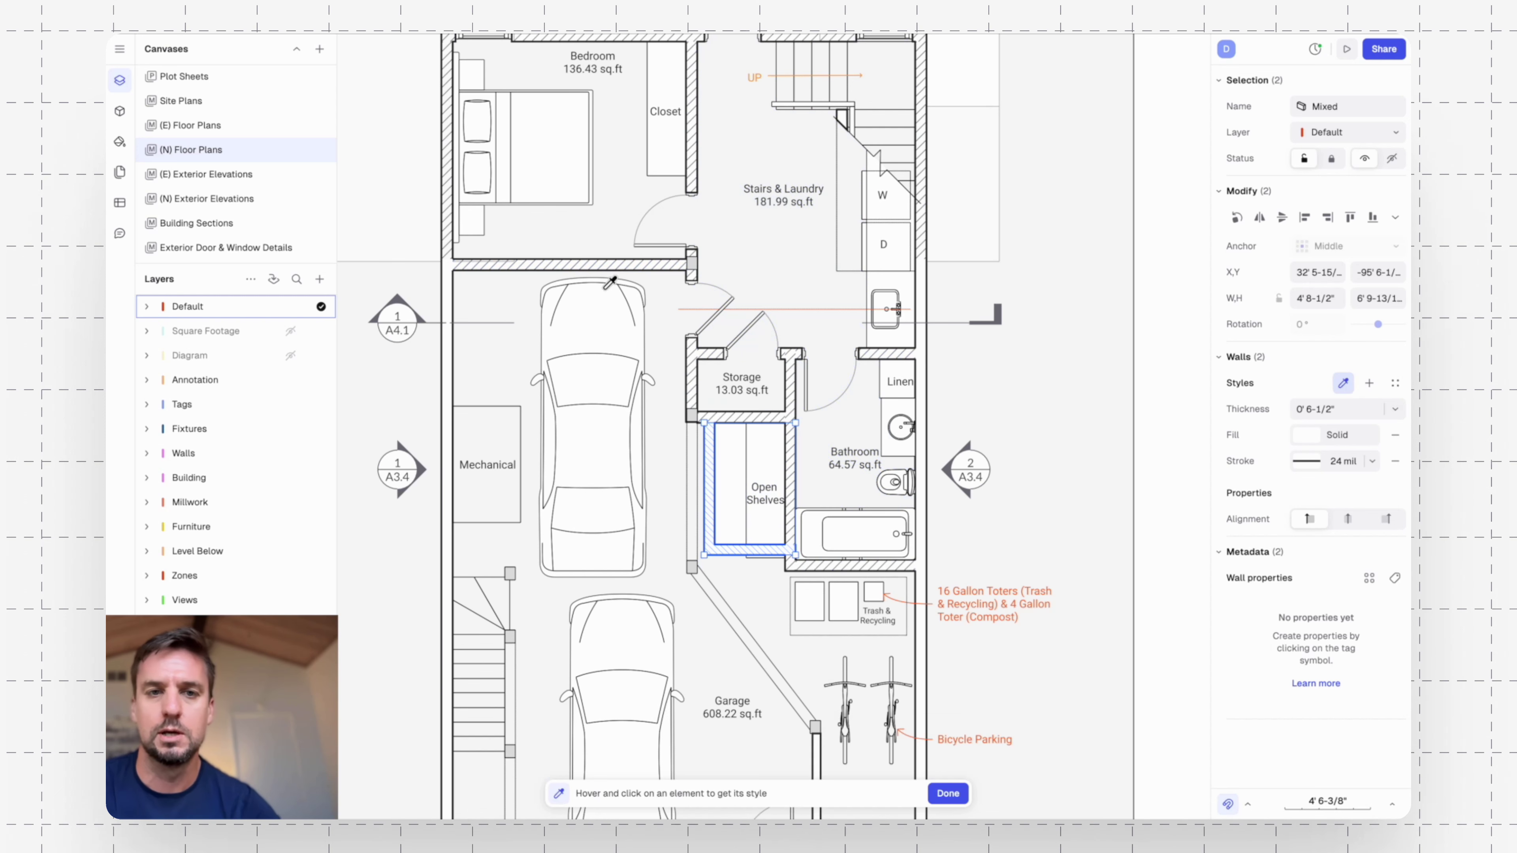
pyautogui.click(610, 264)
pyautogui.click(1085, 497)
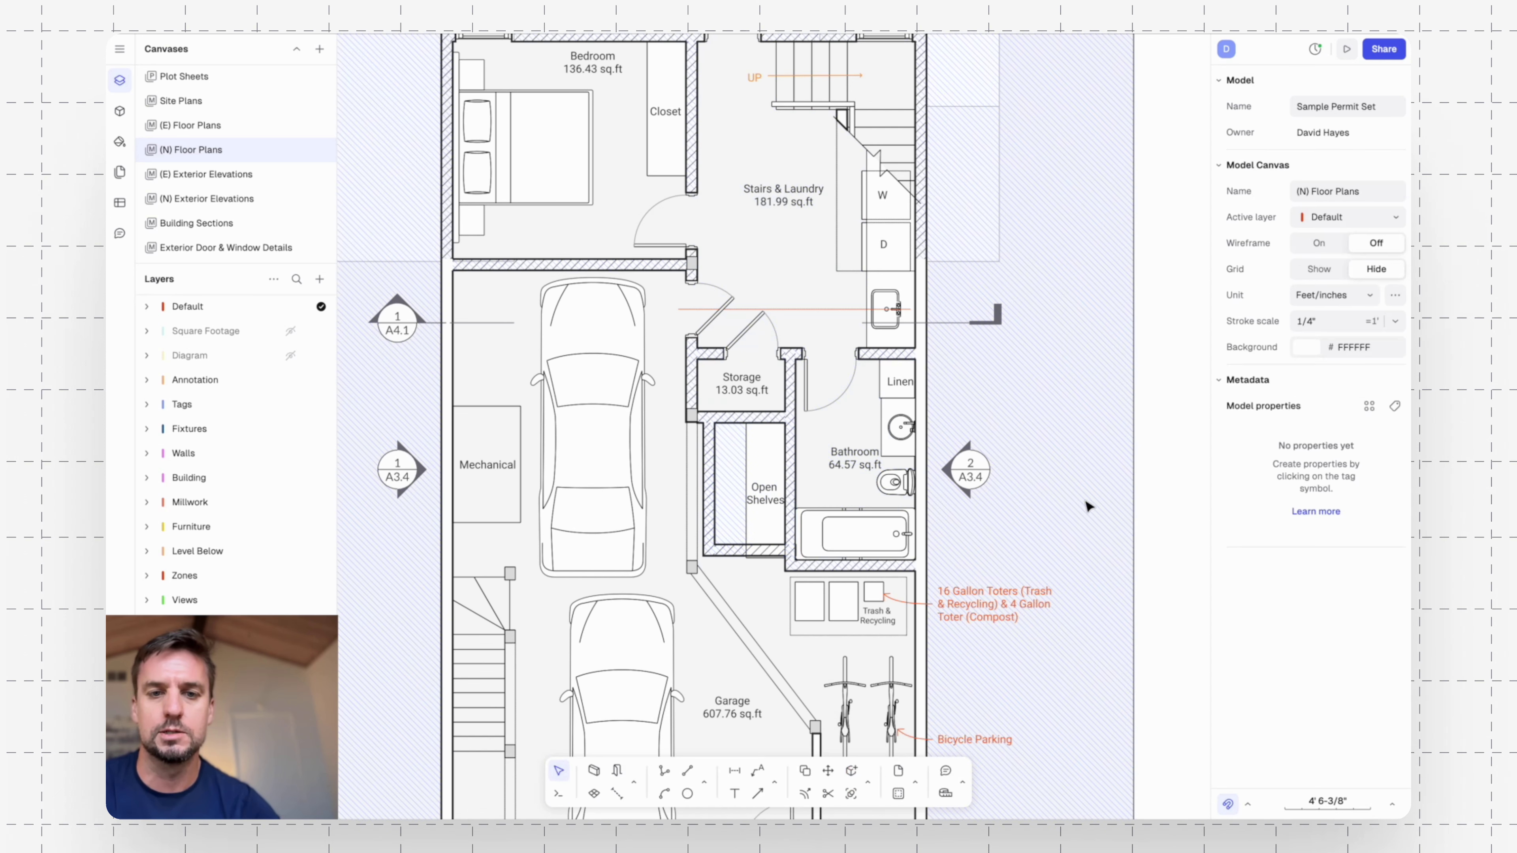
pyautogui.scroll(-5, 716, 537)
pyautogui.hscroll(4, 716, 538)
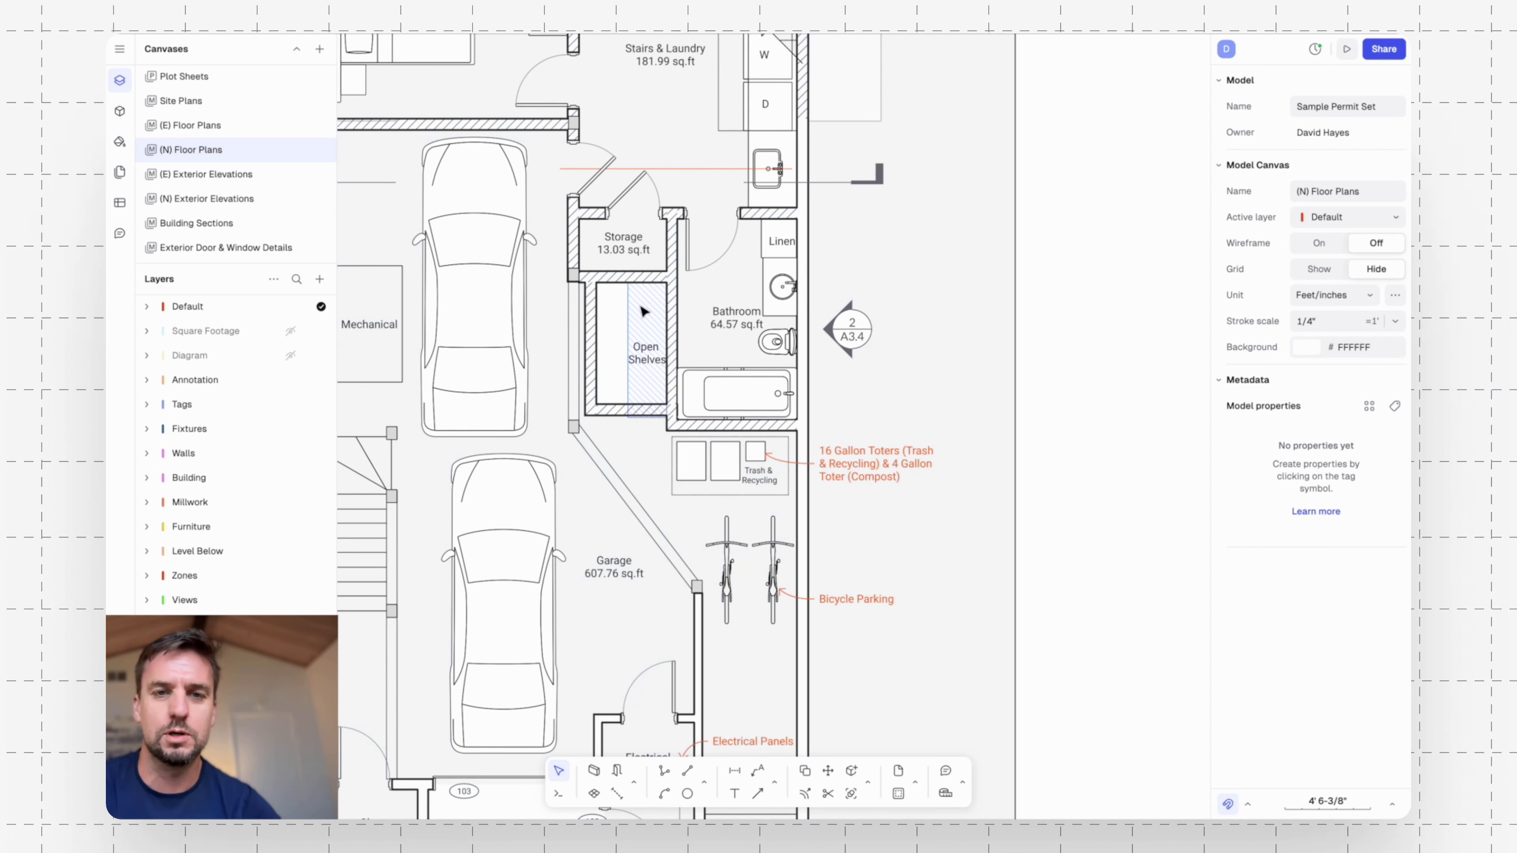
pyautogui.moveTo(675, 306); pyautogui.dragTo(809, 448, button='middle')
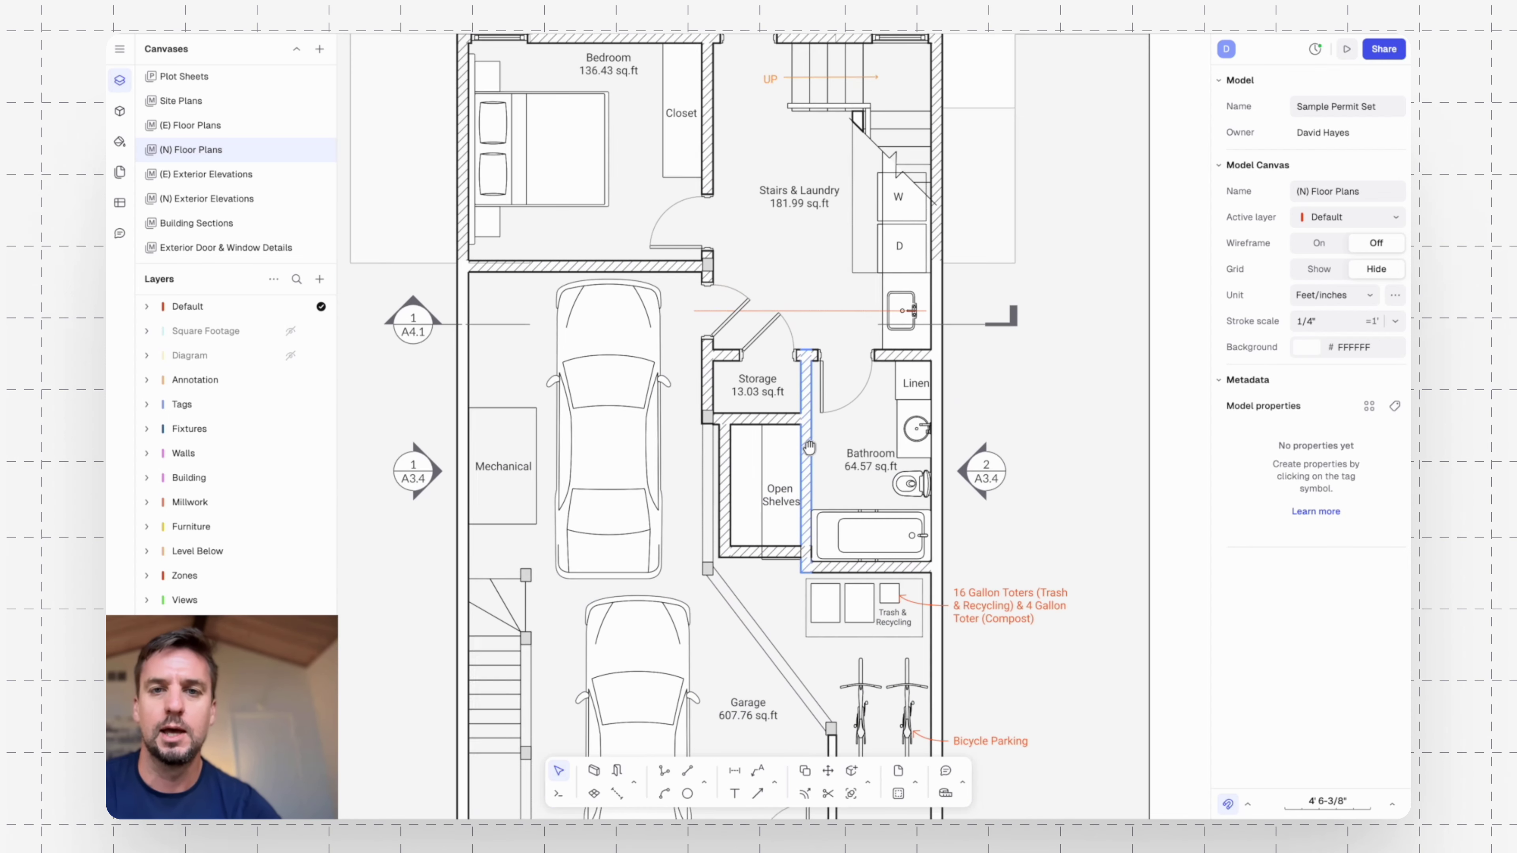
pyautogui.keyDown('ctrl'); pyautogui.scroll(-5, 632, 335); pyautogui.keyUp('ctrl')
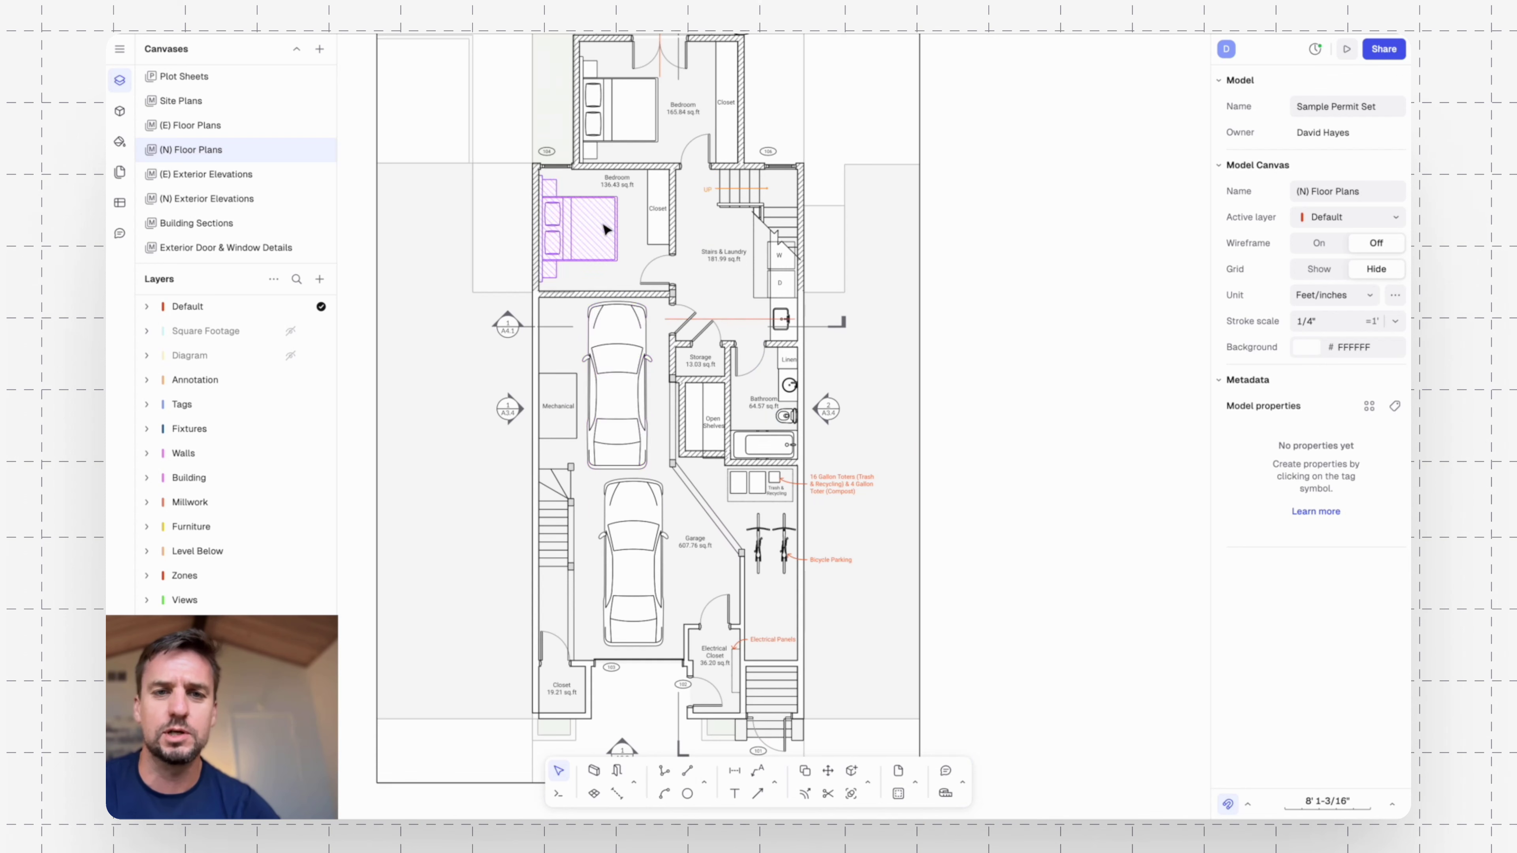
pyautogui.moveTo(604, 227); pyautogui.dragTo(605, 298, button='middle')
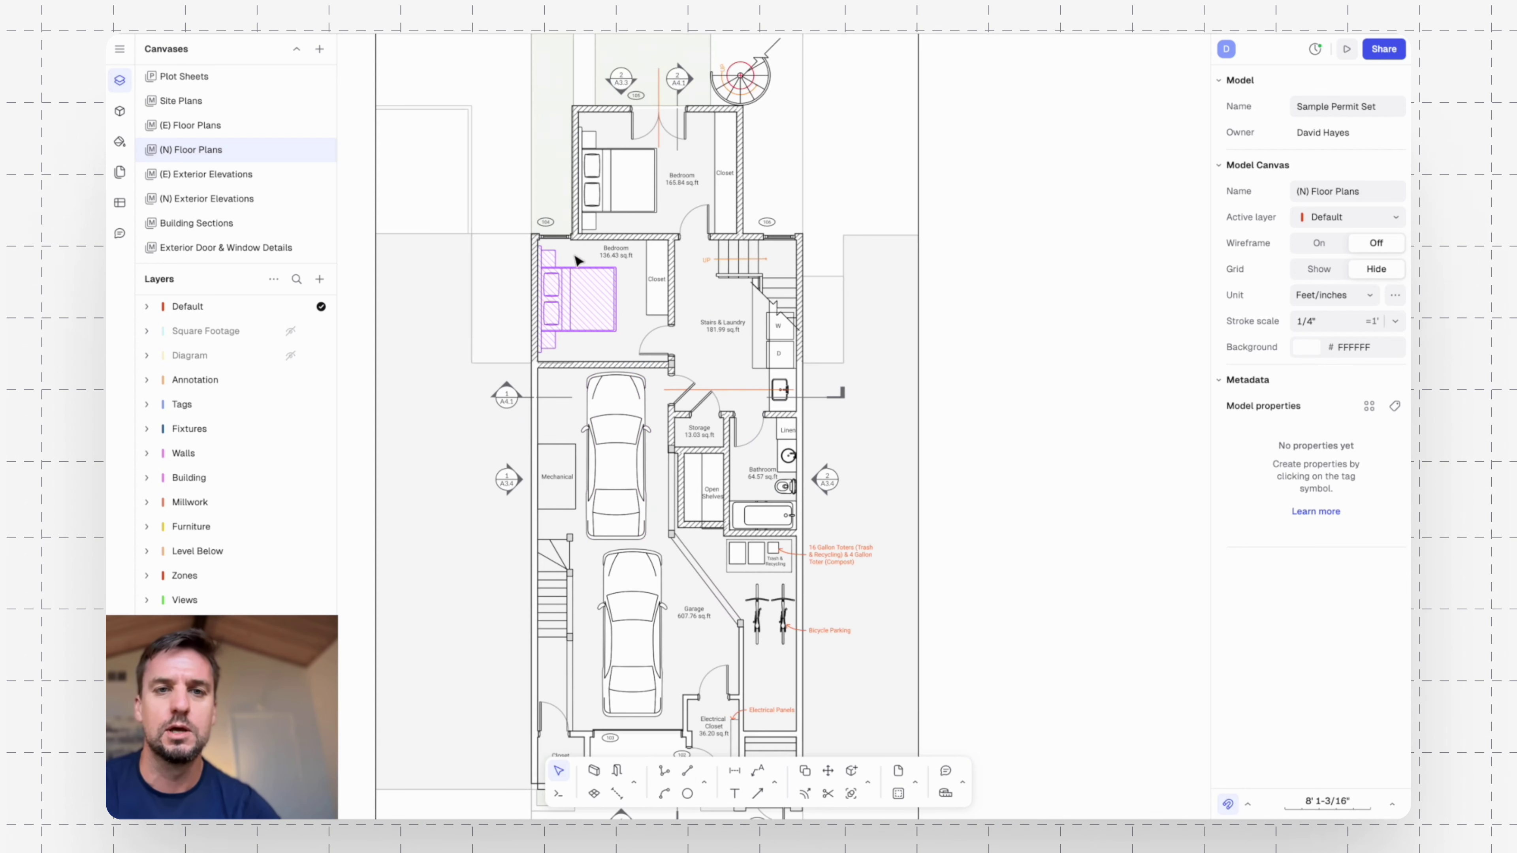
pyautogui.keyDown('ctrl'); pyautogui.scroll(4, 800, 381); pyautogui.keyUp('ctrl')
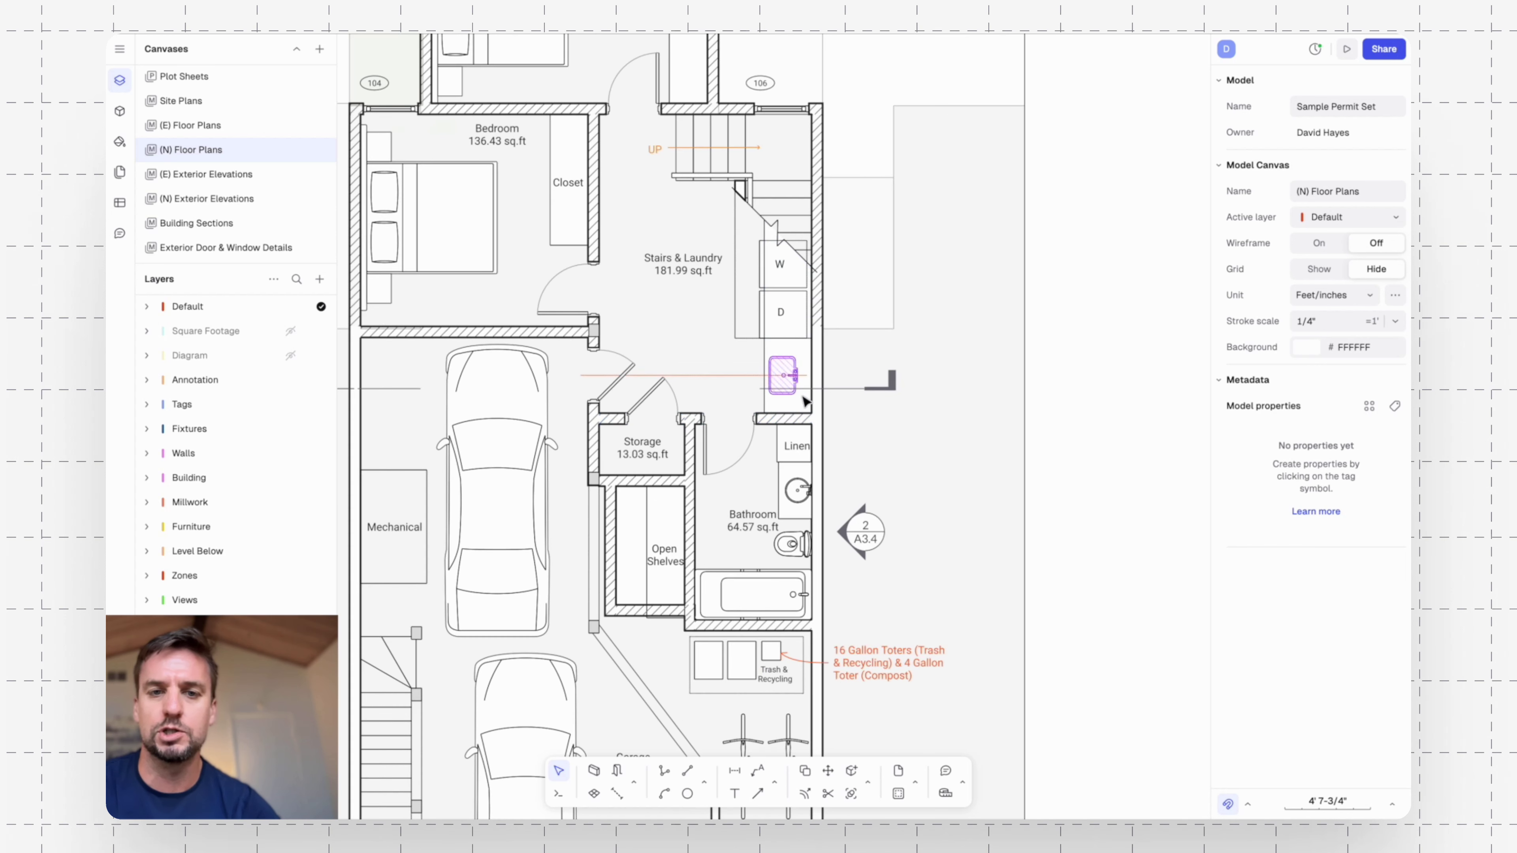
pyautogui.moveTo(372, 232); pyautogui.dragTo(546, 287, button='middle')
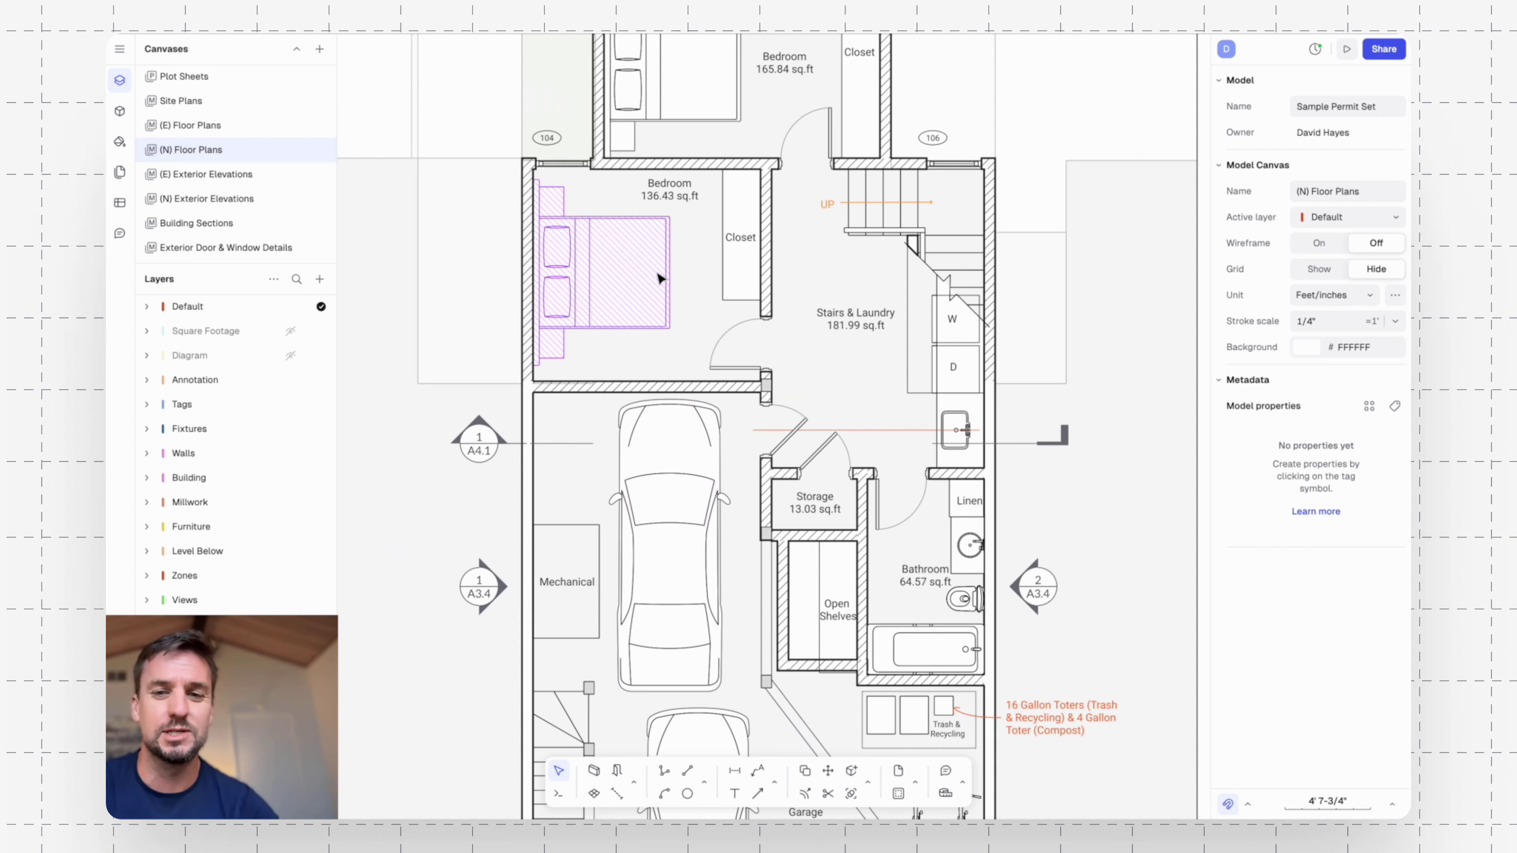
pyautogui.click(119, 112)
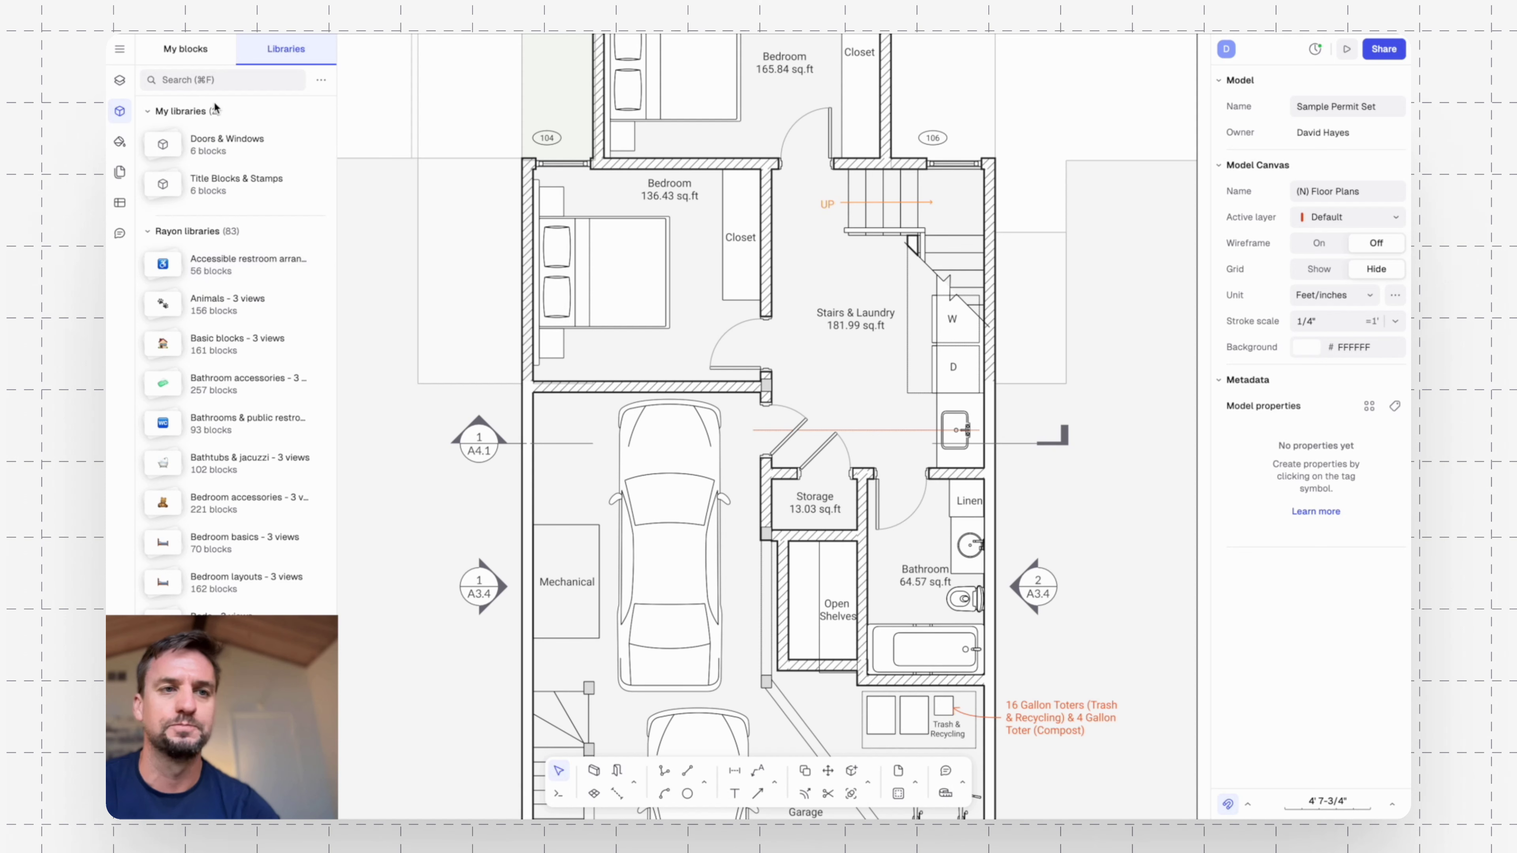
# Search the block libraries for 'bed' and choose the Double bed 1.8x2.2 block.
pyautogui.scroll(-15, 233, 357)
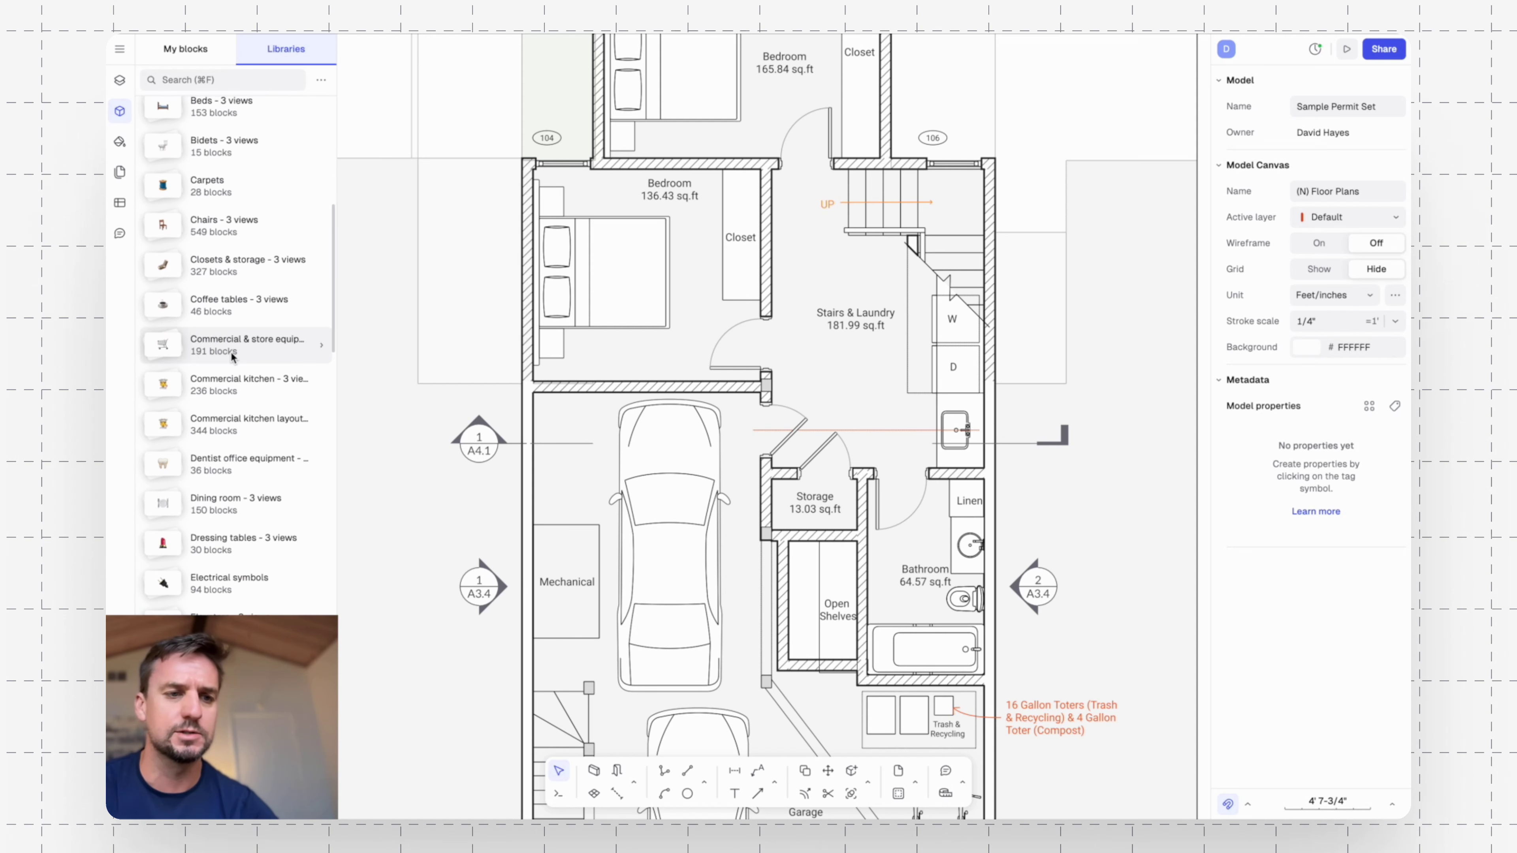
pyautogui.scroll(15, 232, 357)
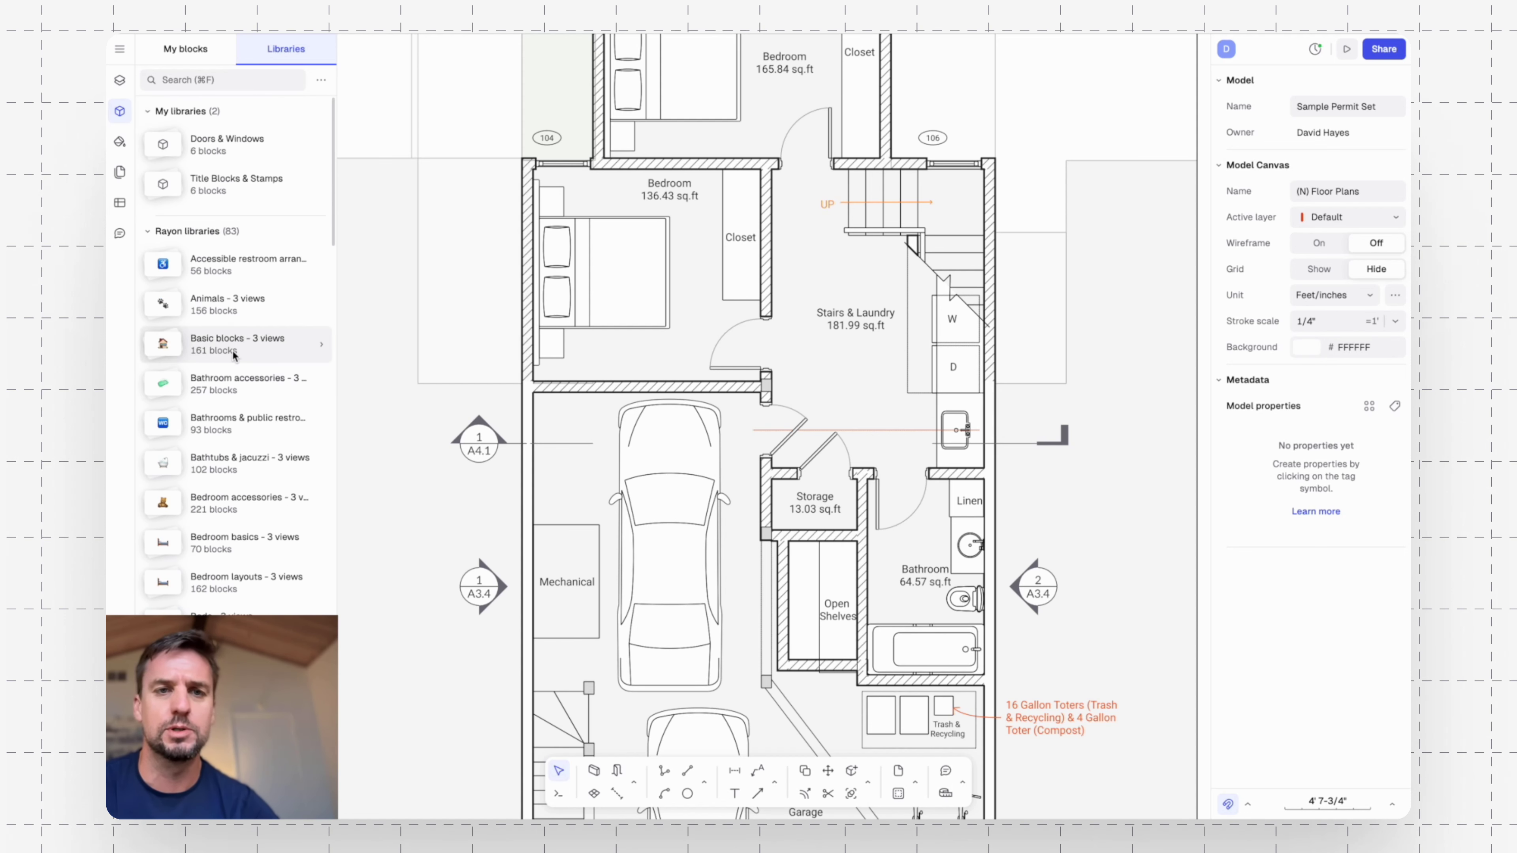
pyautogui.click(241, 80)
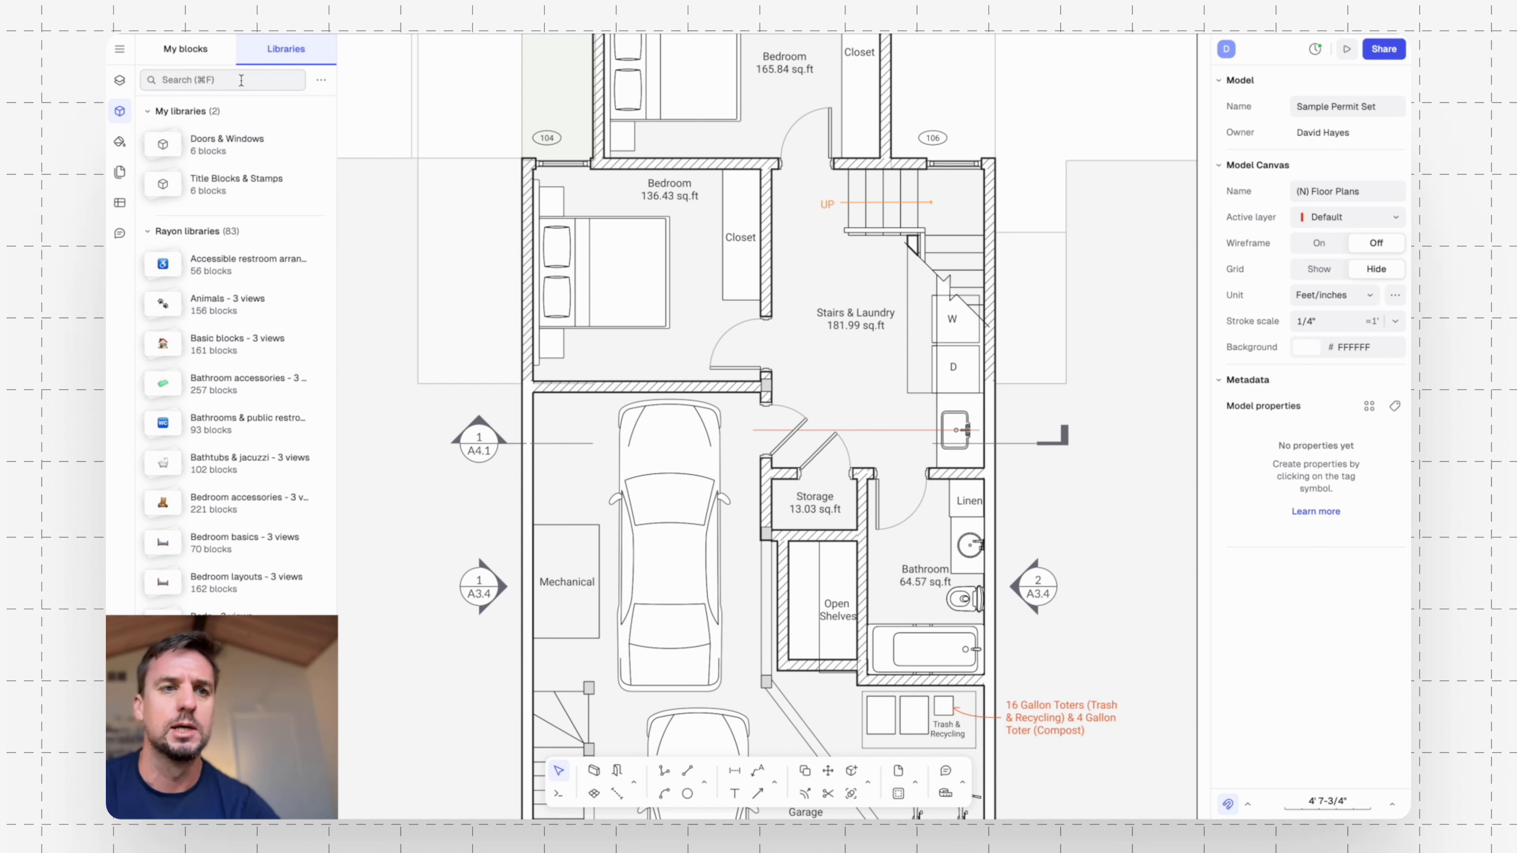
pyautogui.write('bed')
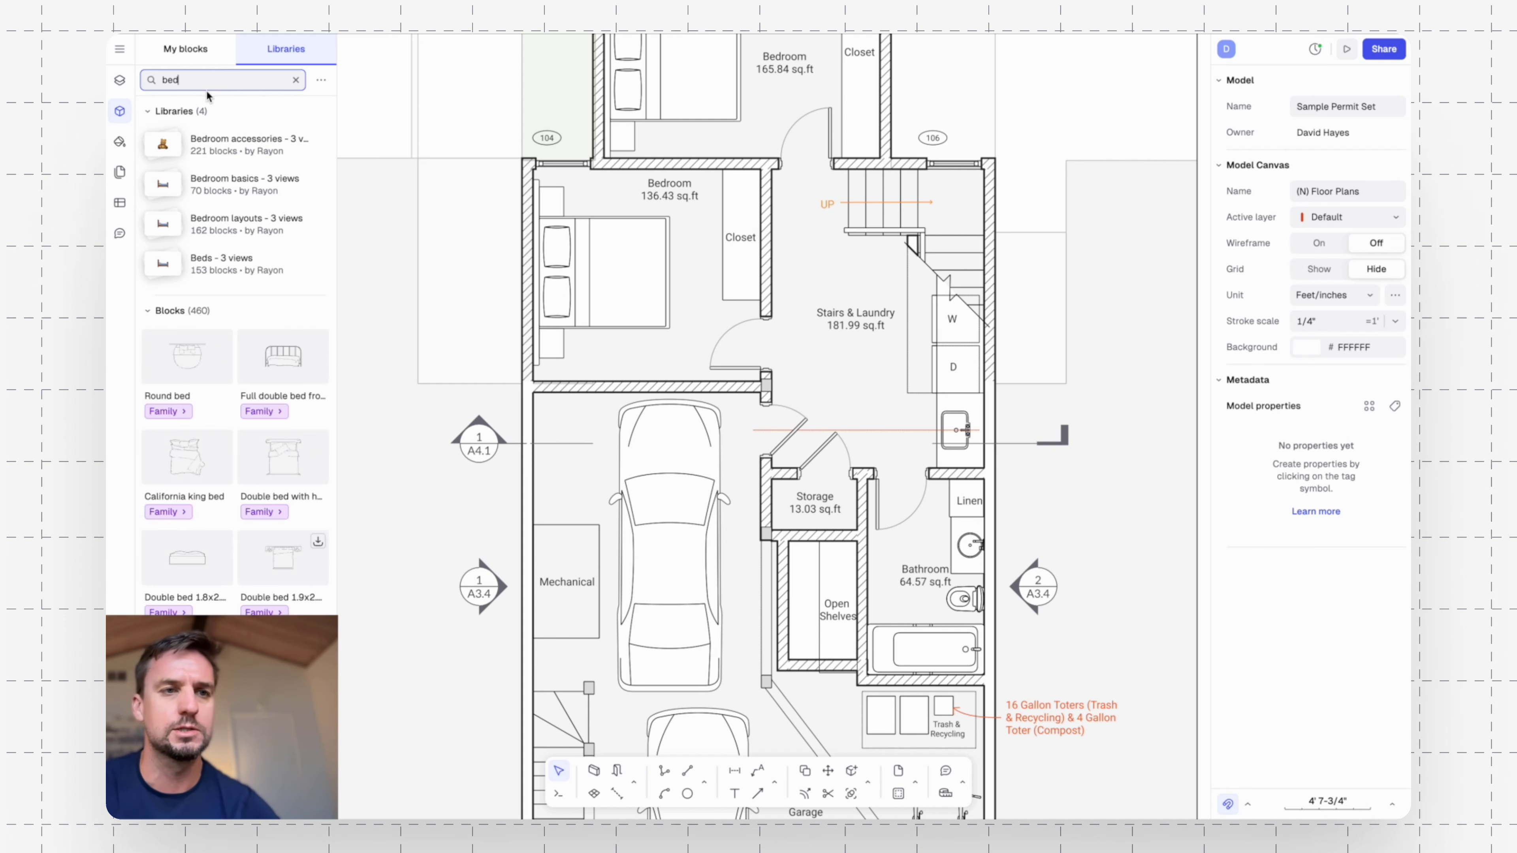
pyautogui.scroll(-3, 258, 332)
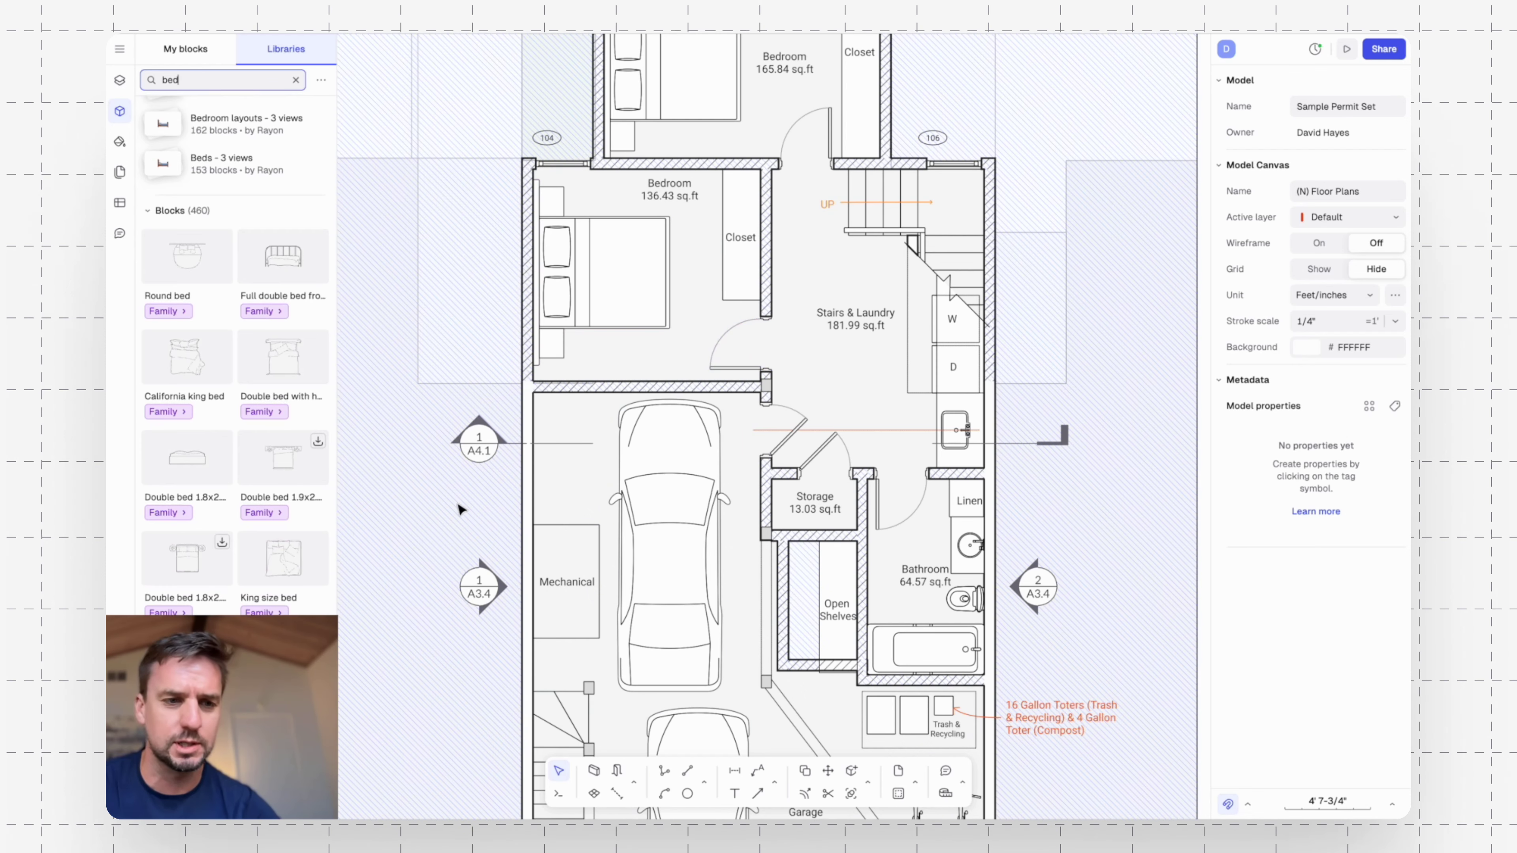
pyautogui.scroll(-3, 270, 604)
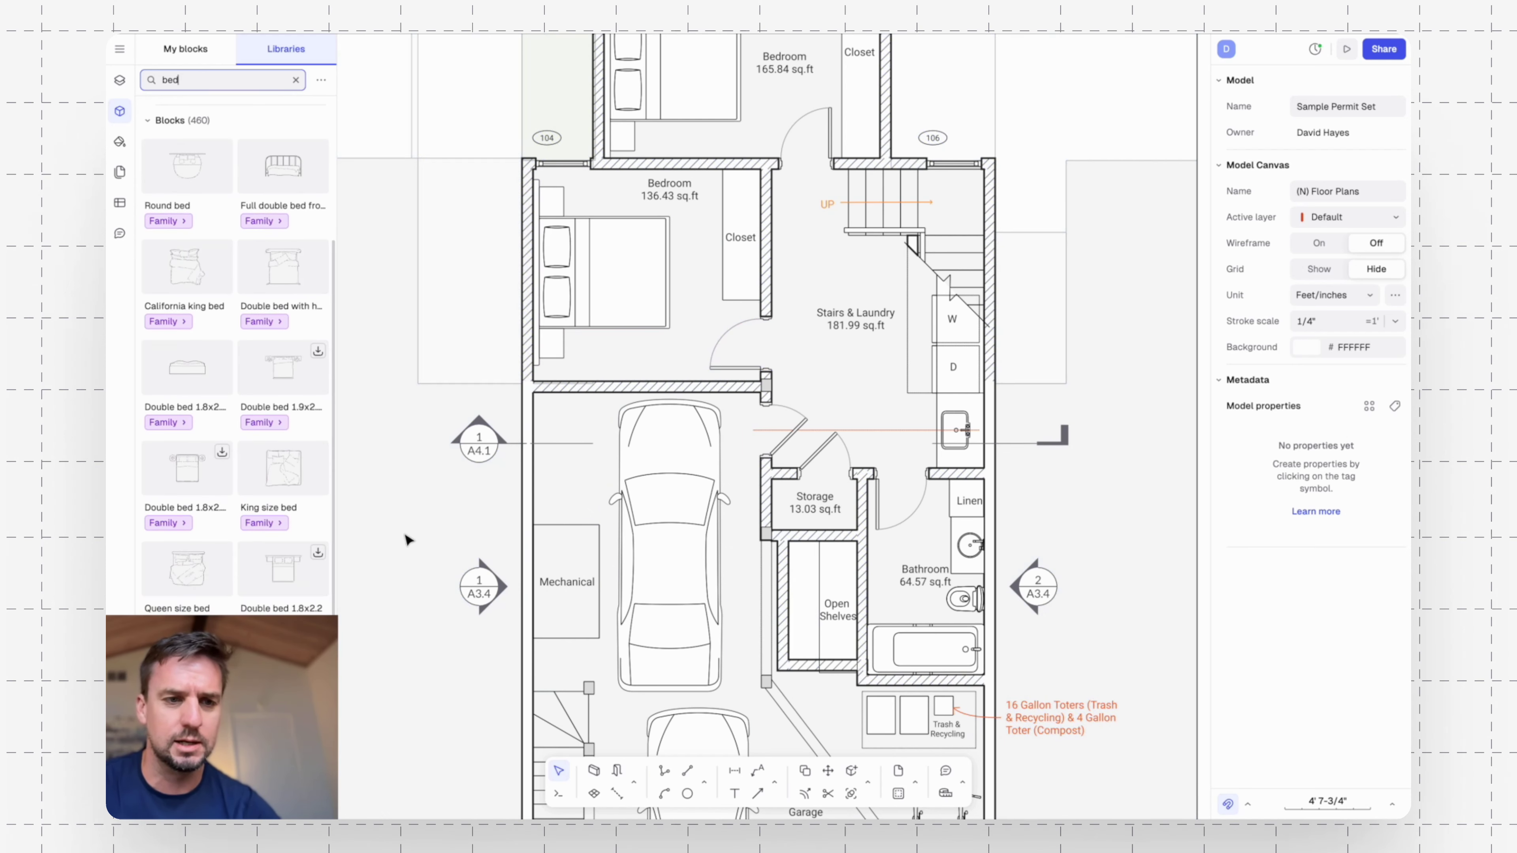
pyautogui.moveTo(406, 536); pyautogui.dragTo(722, 495, button='middle')
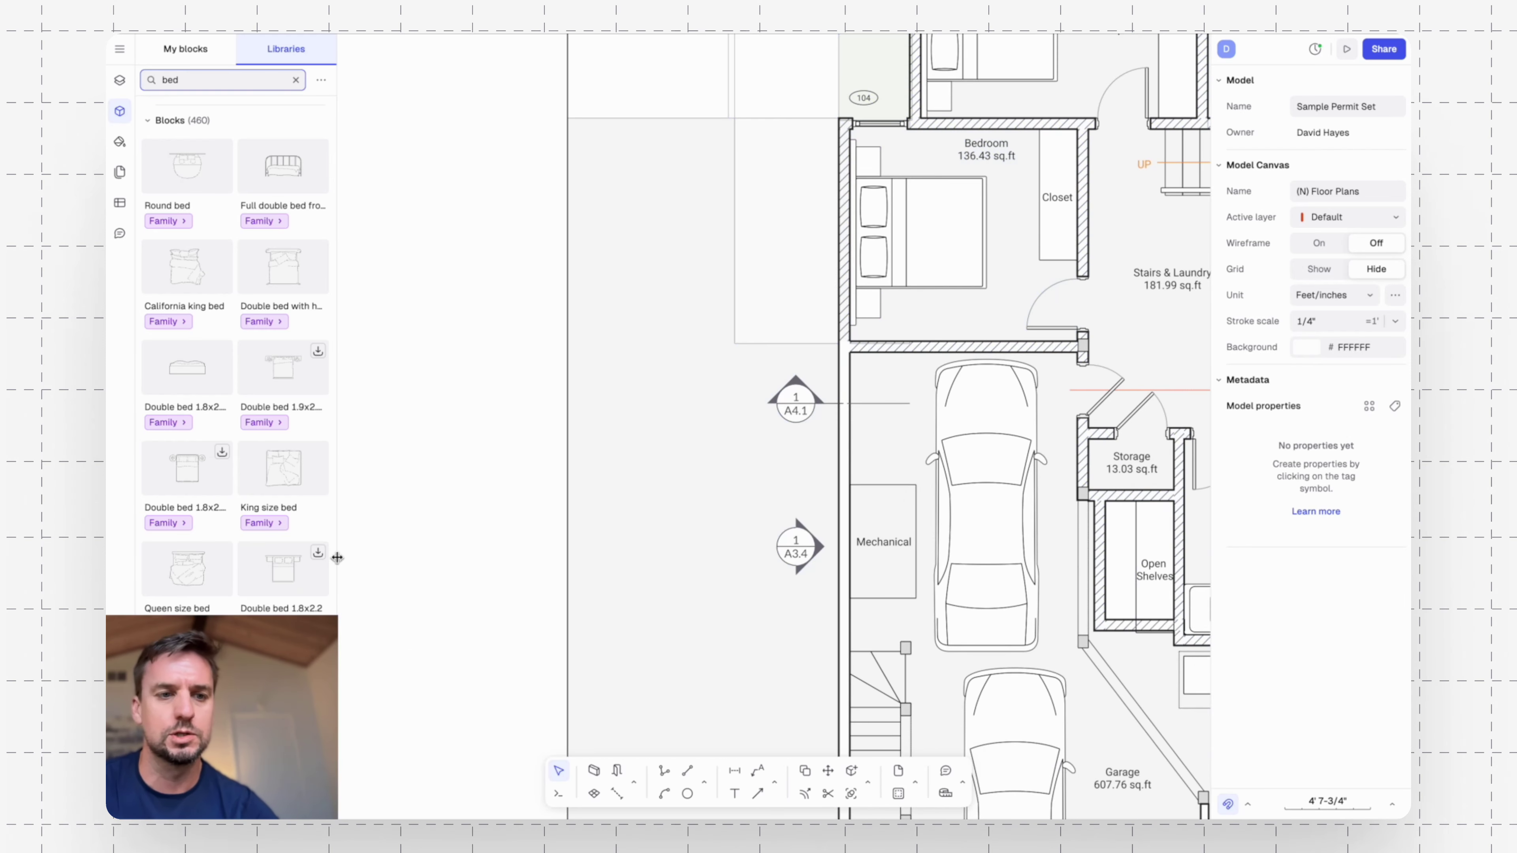
pyautogui.click(300, 576)
# Place the Double bed 1.8x2.2 block in open space left of the house.
pyautogui.moveTo(300, 575)
pyautogui.mouseDown()
pyautogui.moveTo(722, 320)
pyautogui.moveTo(688, 292)
pyautogui.mouseUp()
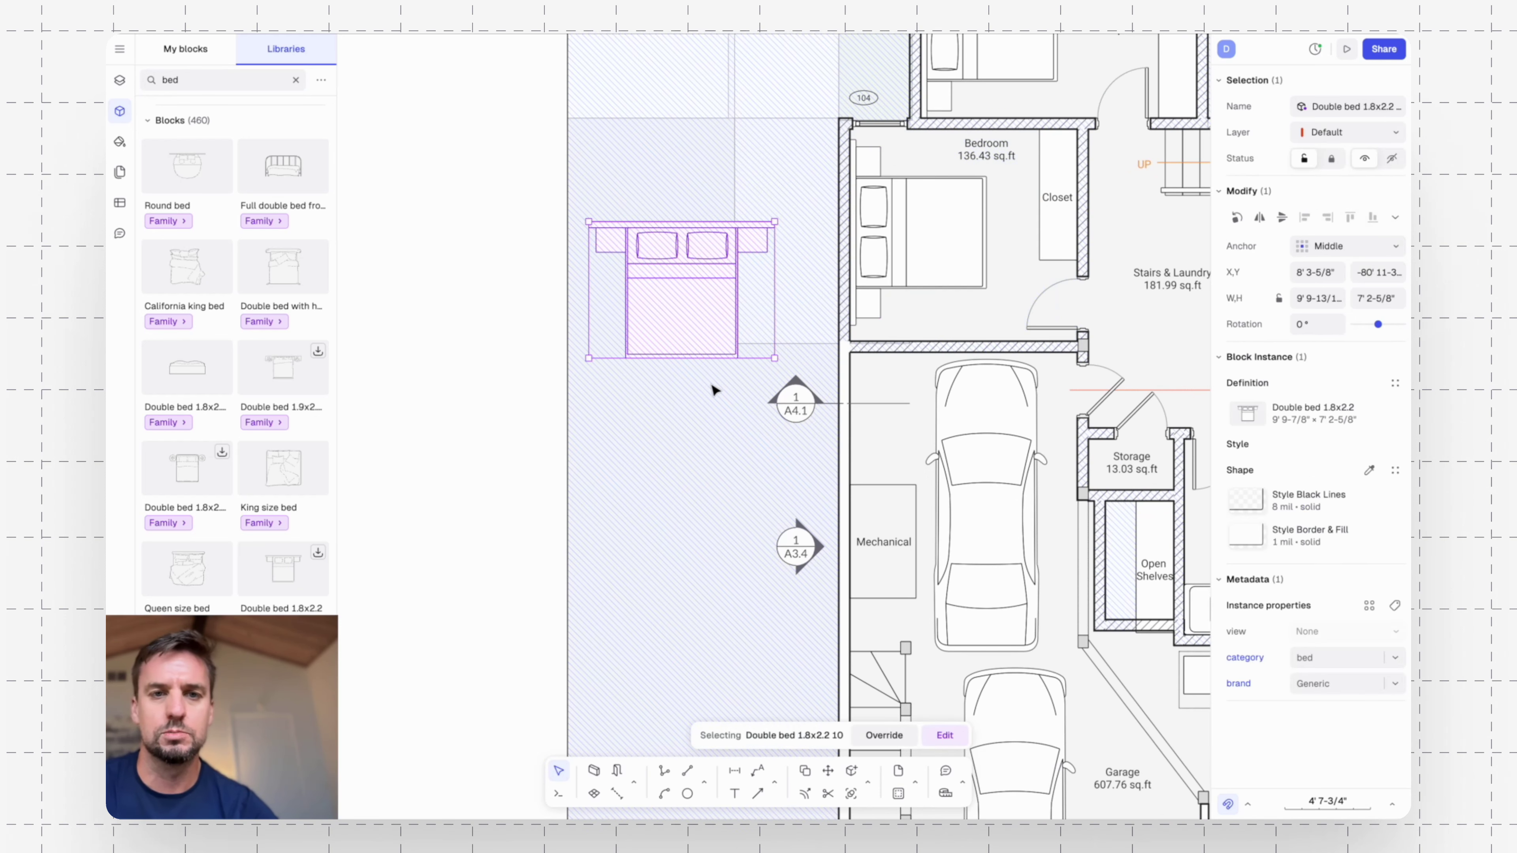
pyautogui.moveTo(502, 351); pyautogui.dragTo(700, 338, button='middle')
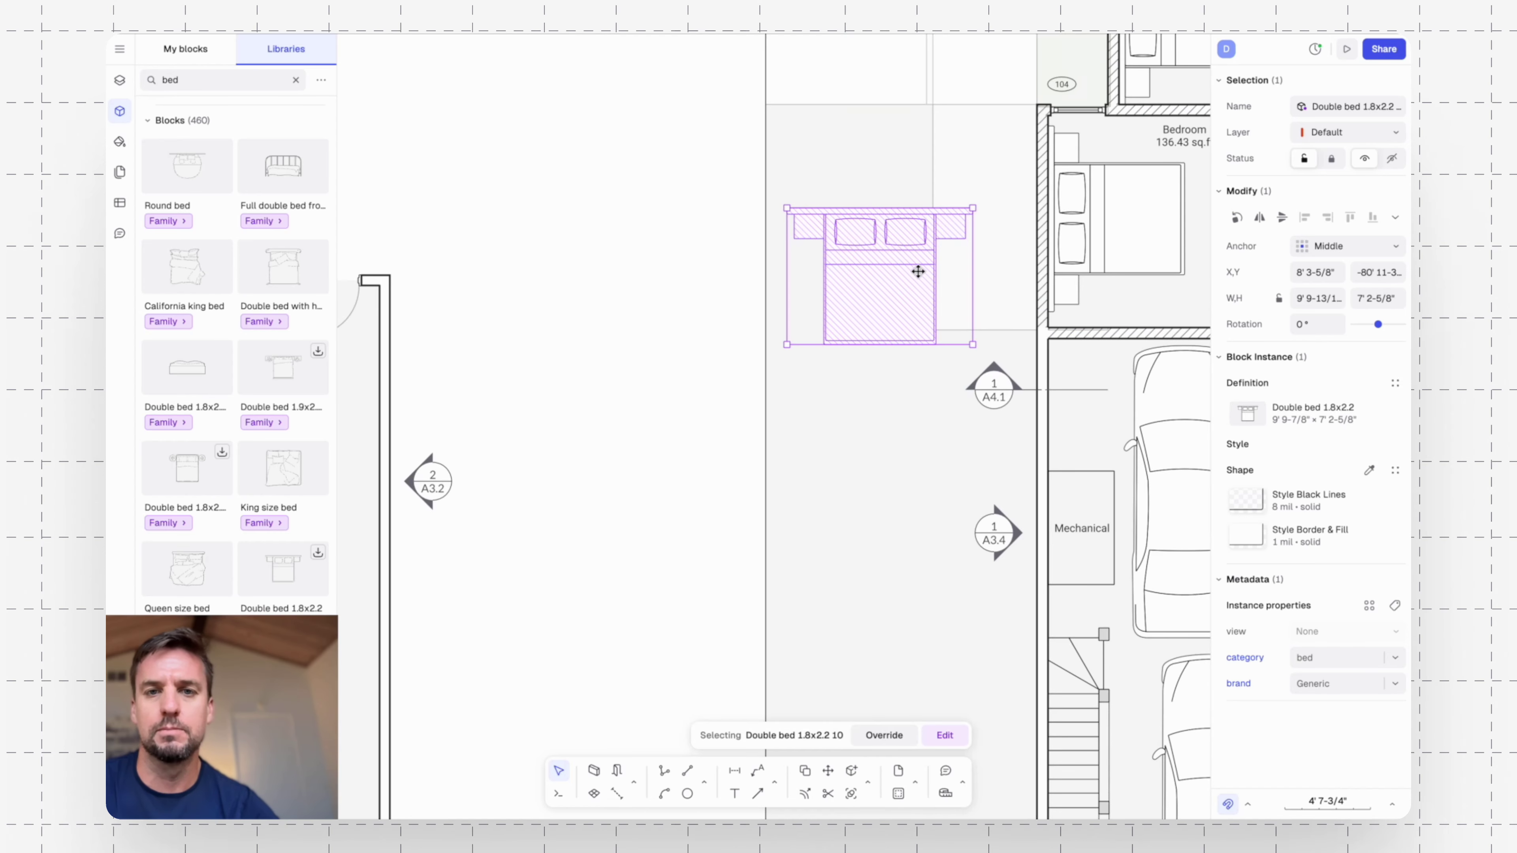
pyautogui.moveTo(918, 272); pyautogui.dragTo(624, 272)
pyautogui.click(679, 482)
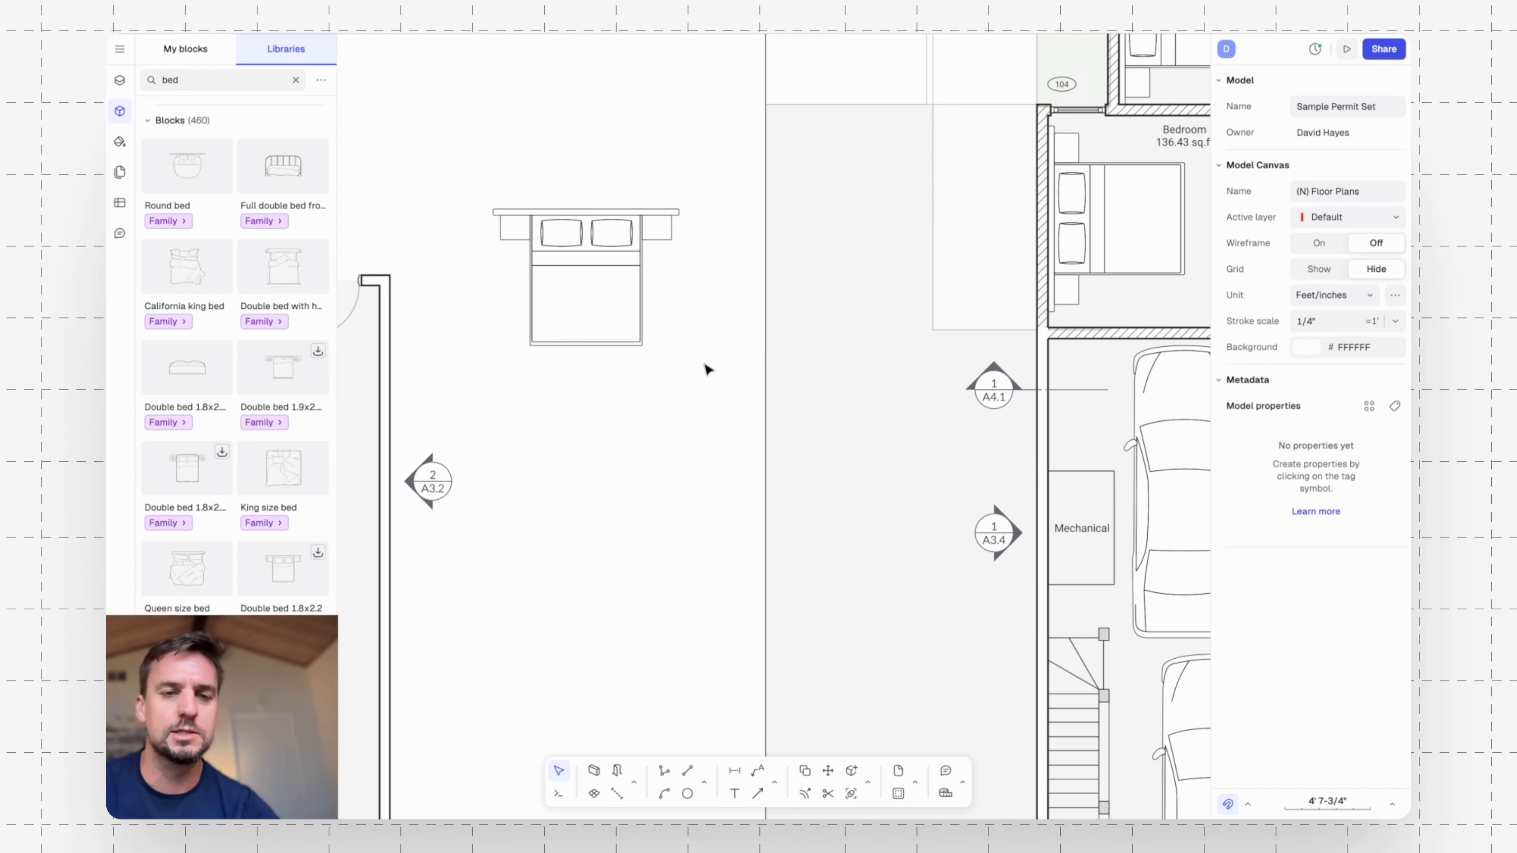
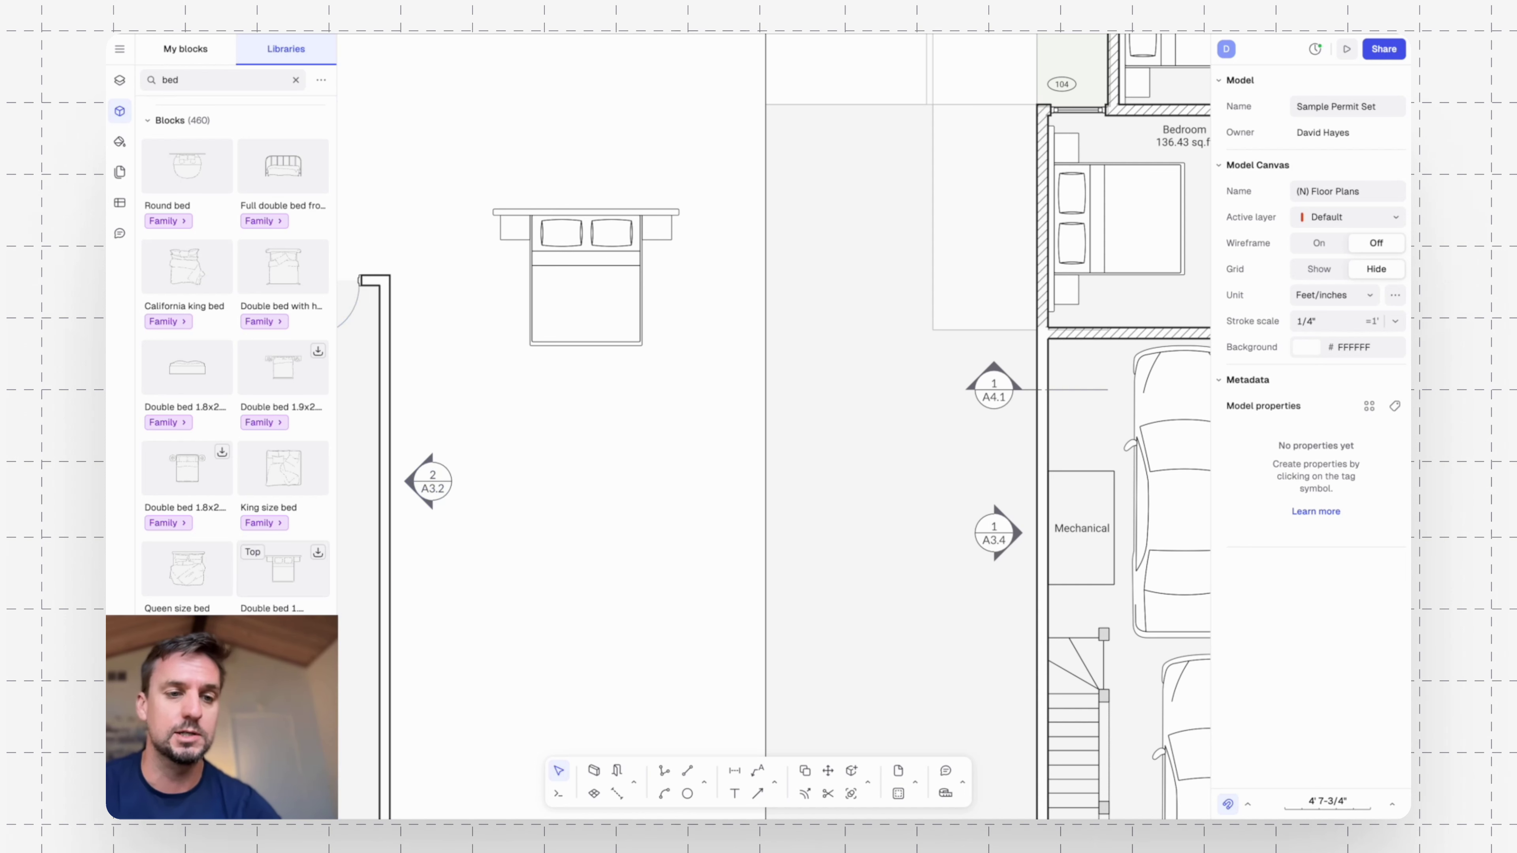
# Place the Double bed 1.8x2.2 front-view elevation above the plan bed.
pyautogui.click(283, 570)
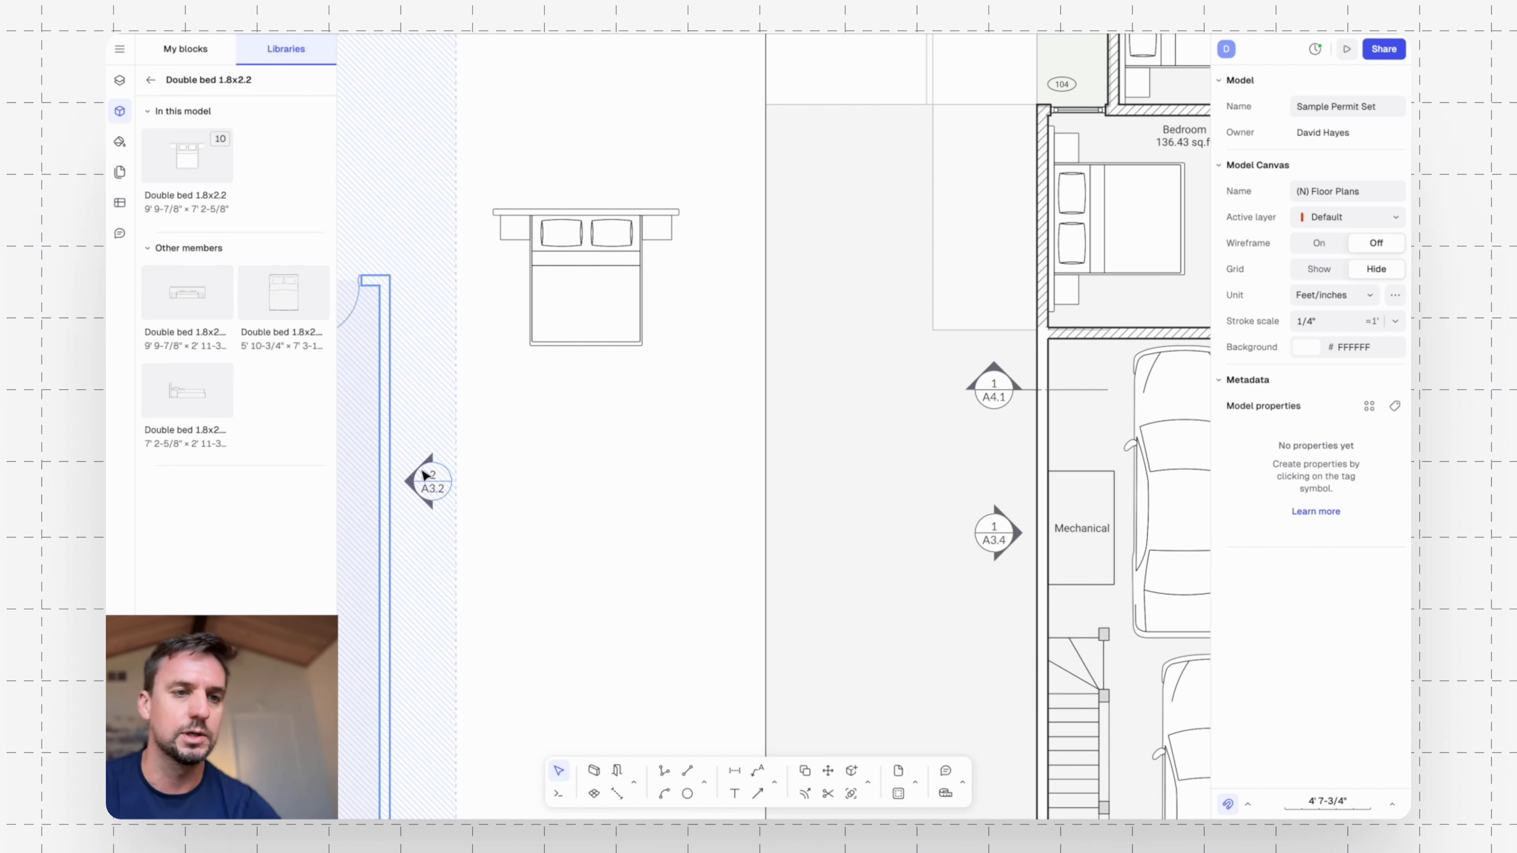
pyautogui.moveTo(185, 309); pyautogui.dragTo(566, 194)
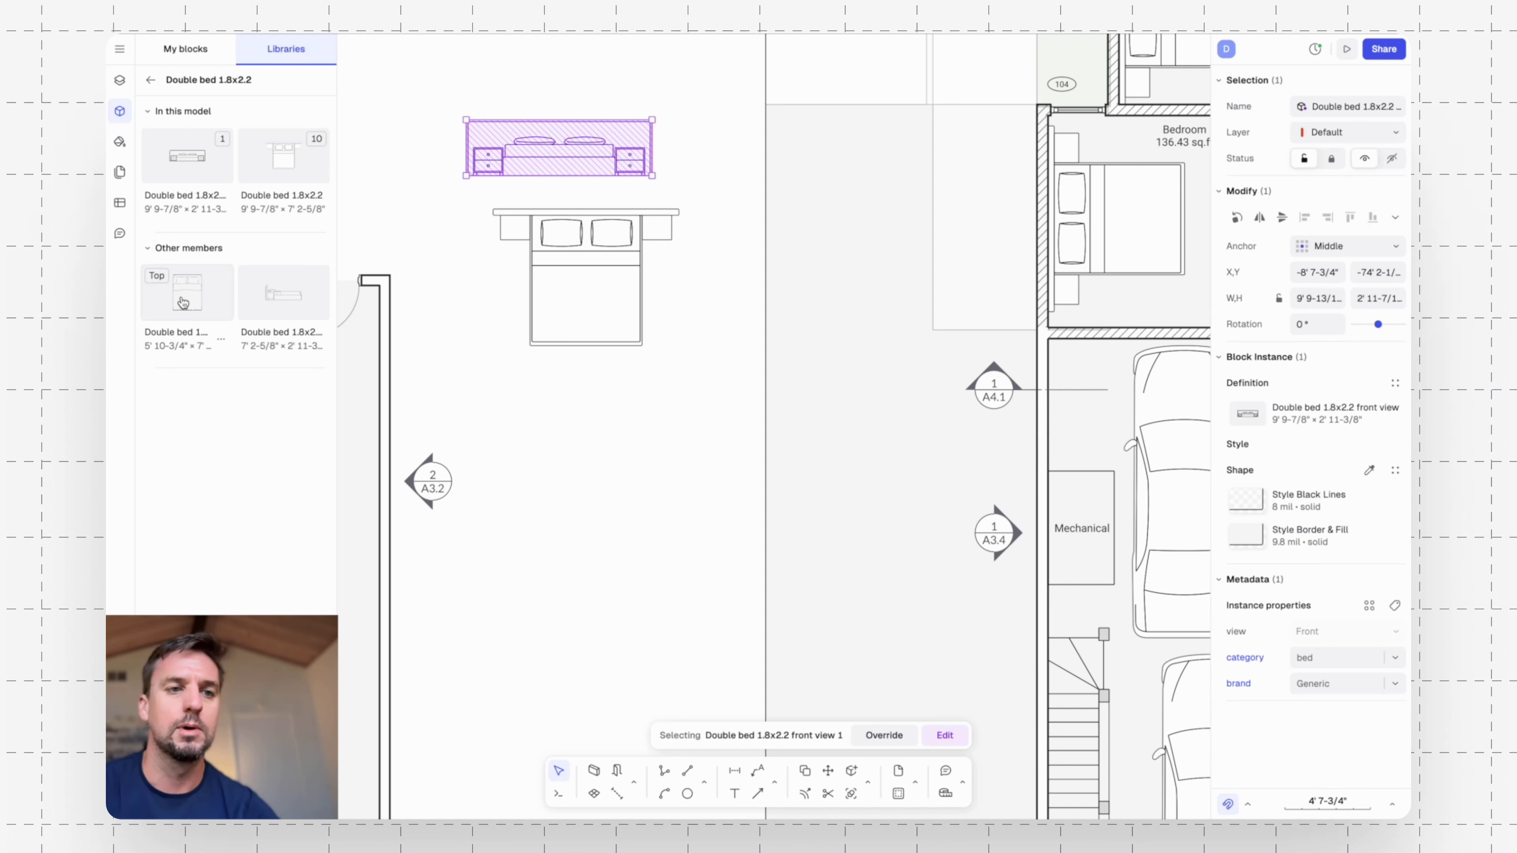
pyautogui.moveTo(311, 307); pyautogui.dragTo(608, 144)
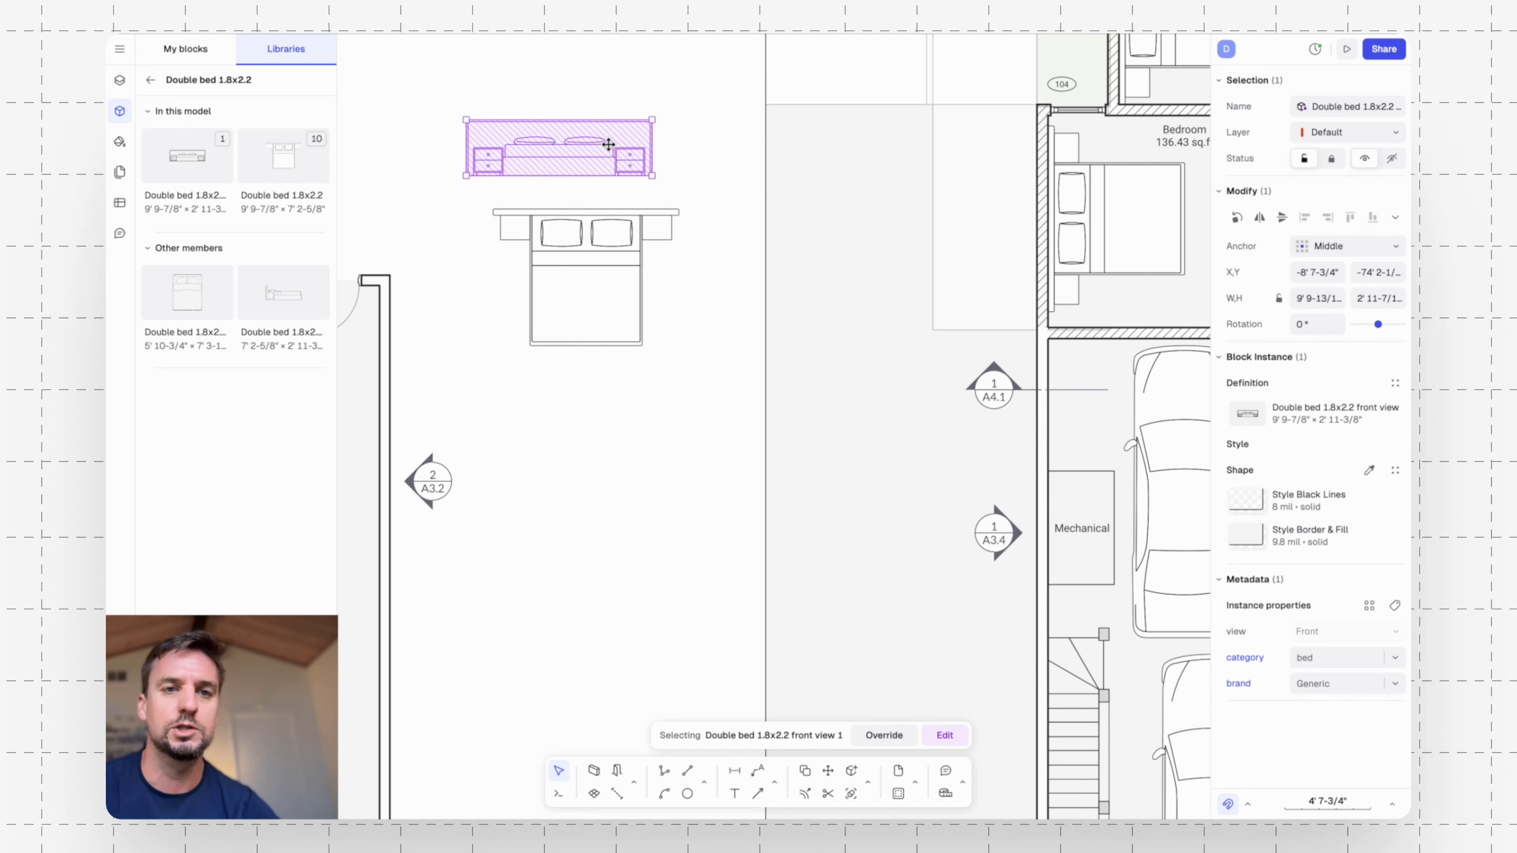
# Copy the front-view bed below the plan bed and swap the copy to the side-view definition.
pyautogui.press('c')
pyautogui.click(585, 143)
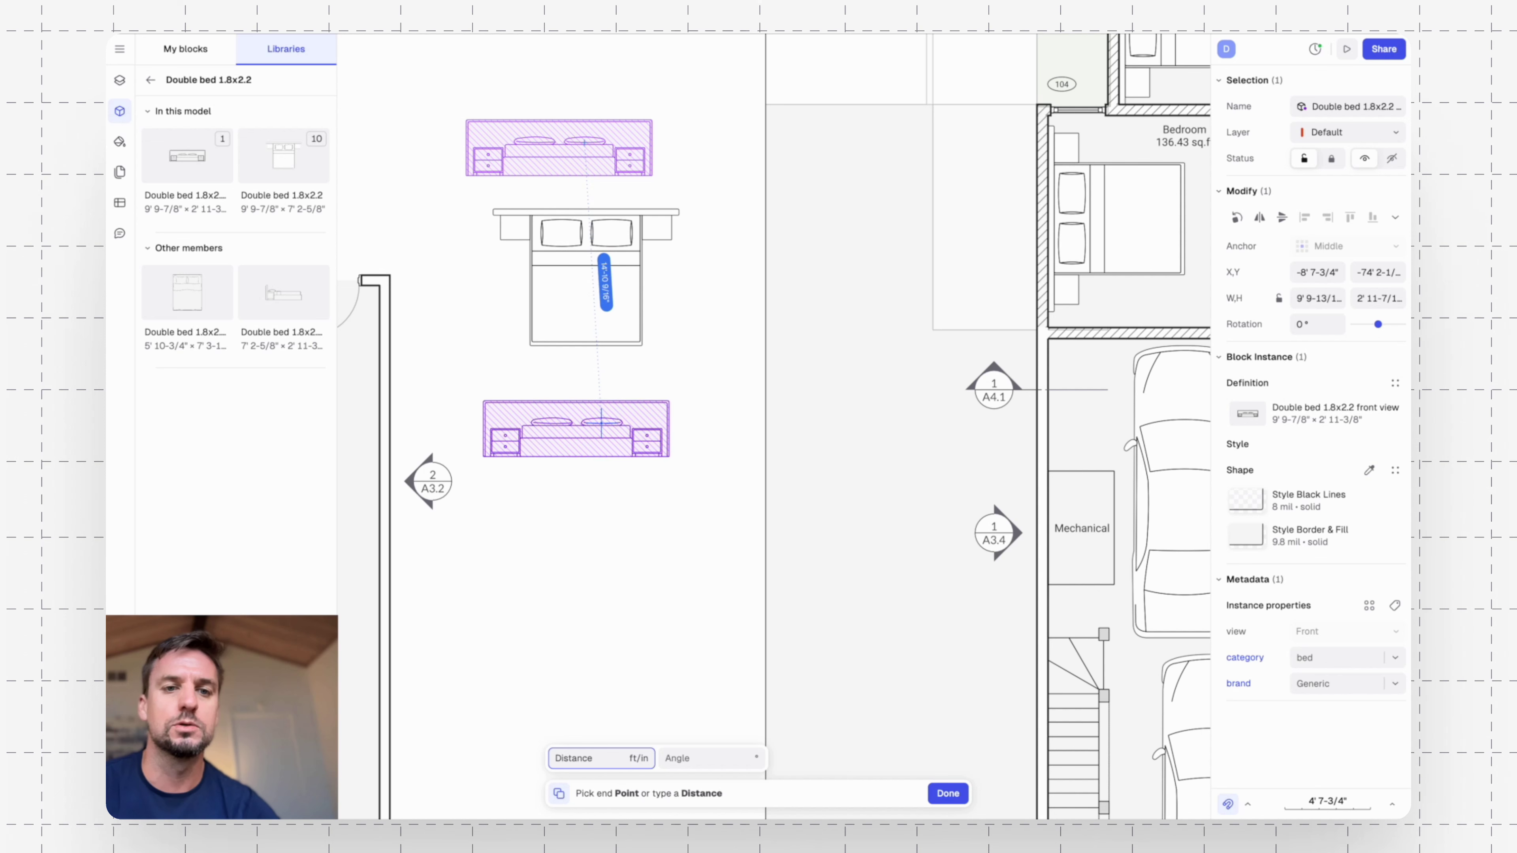
pyautogui.click(602, 423)
pyautogui.press('Escape')
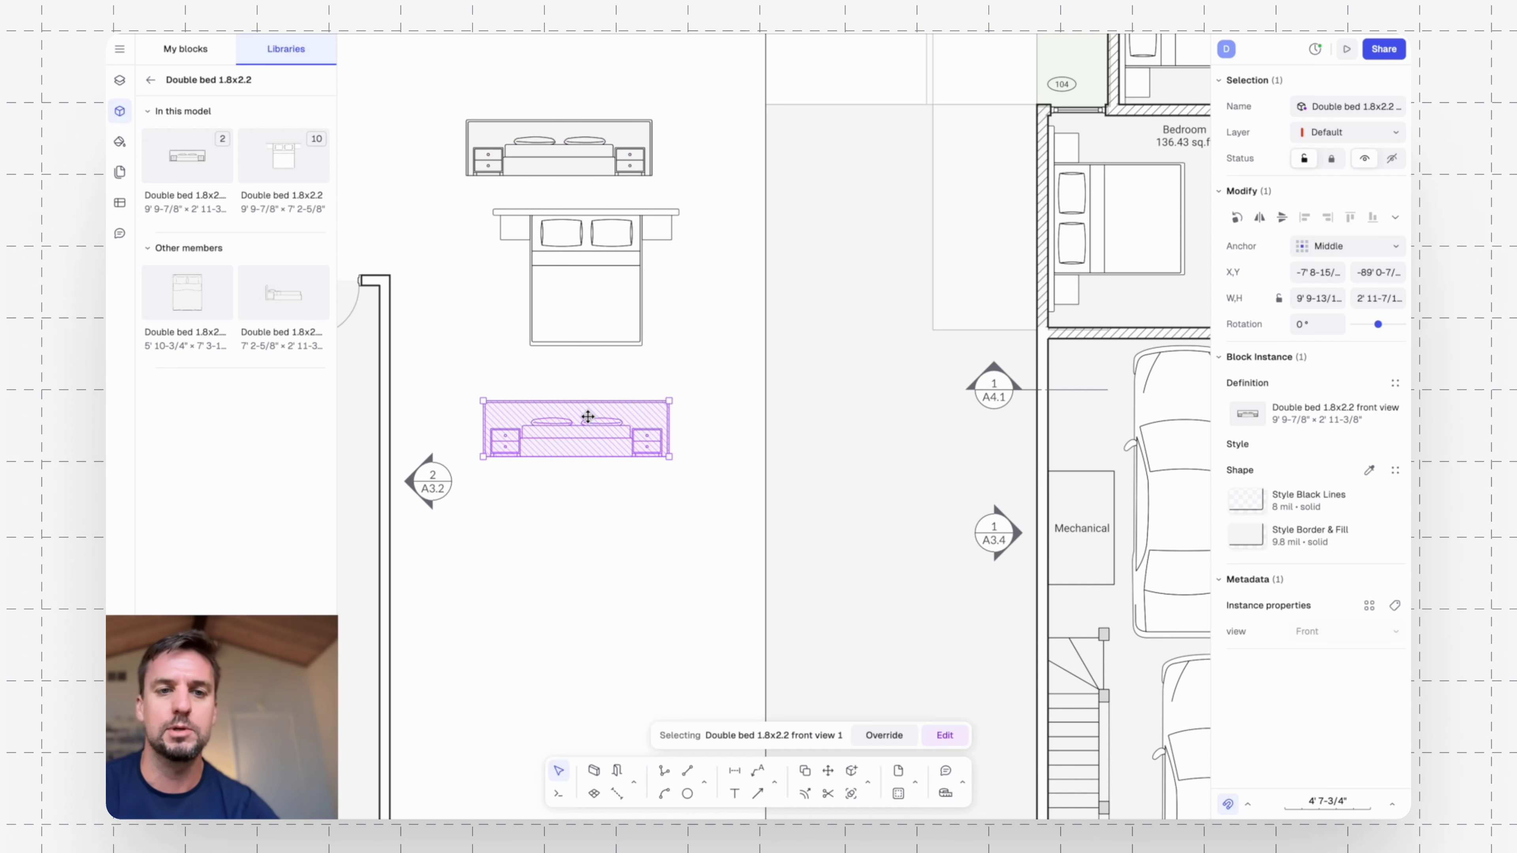
pyautogui.click(1266, 416)
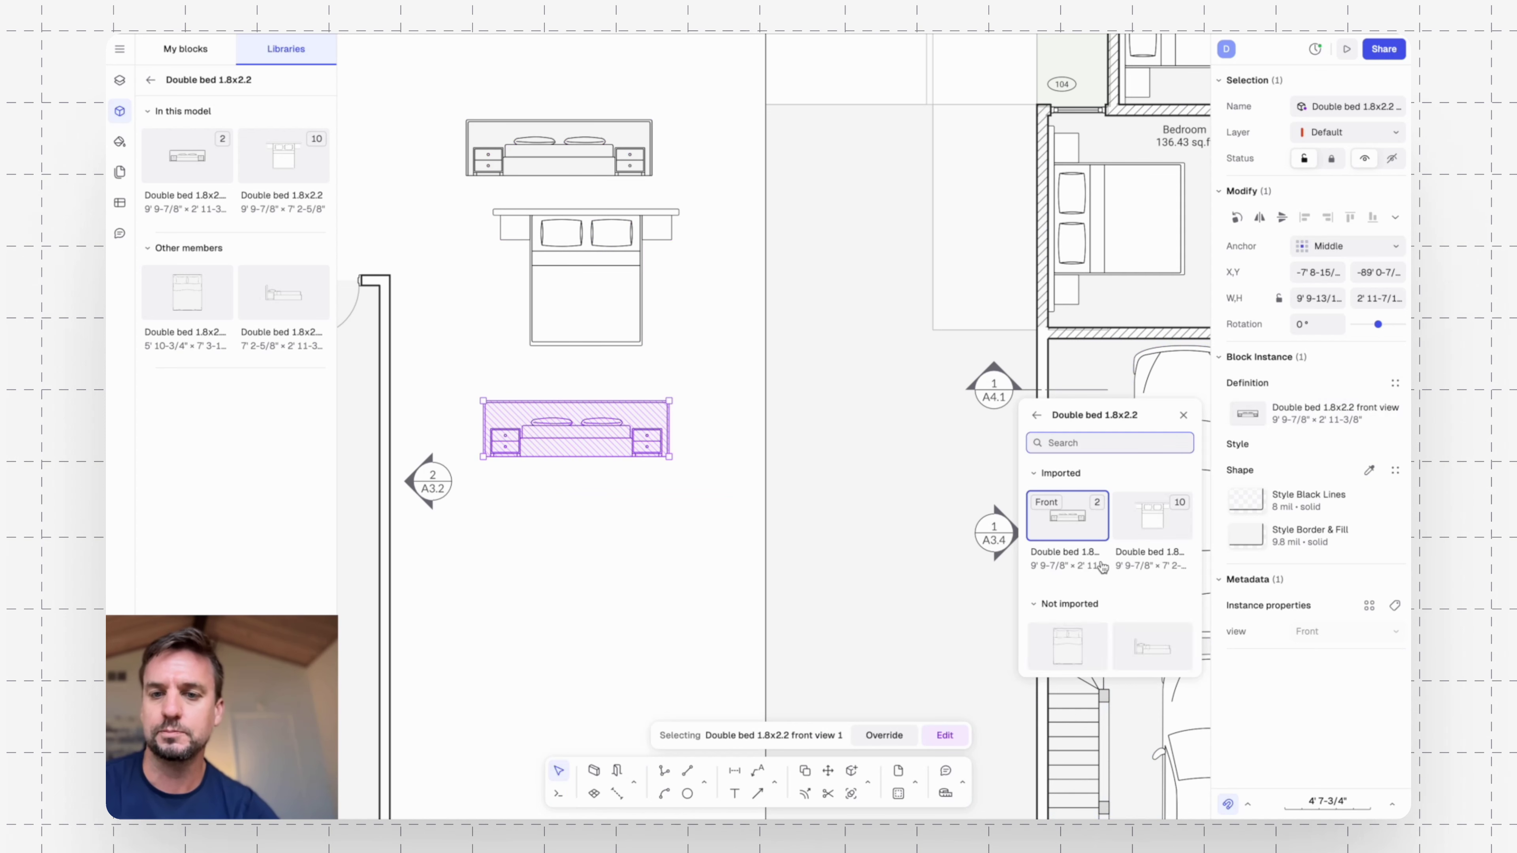
pyautogui.scroll(-1, 1102, 566)
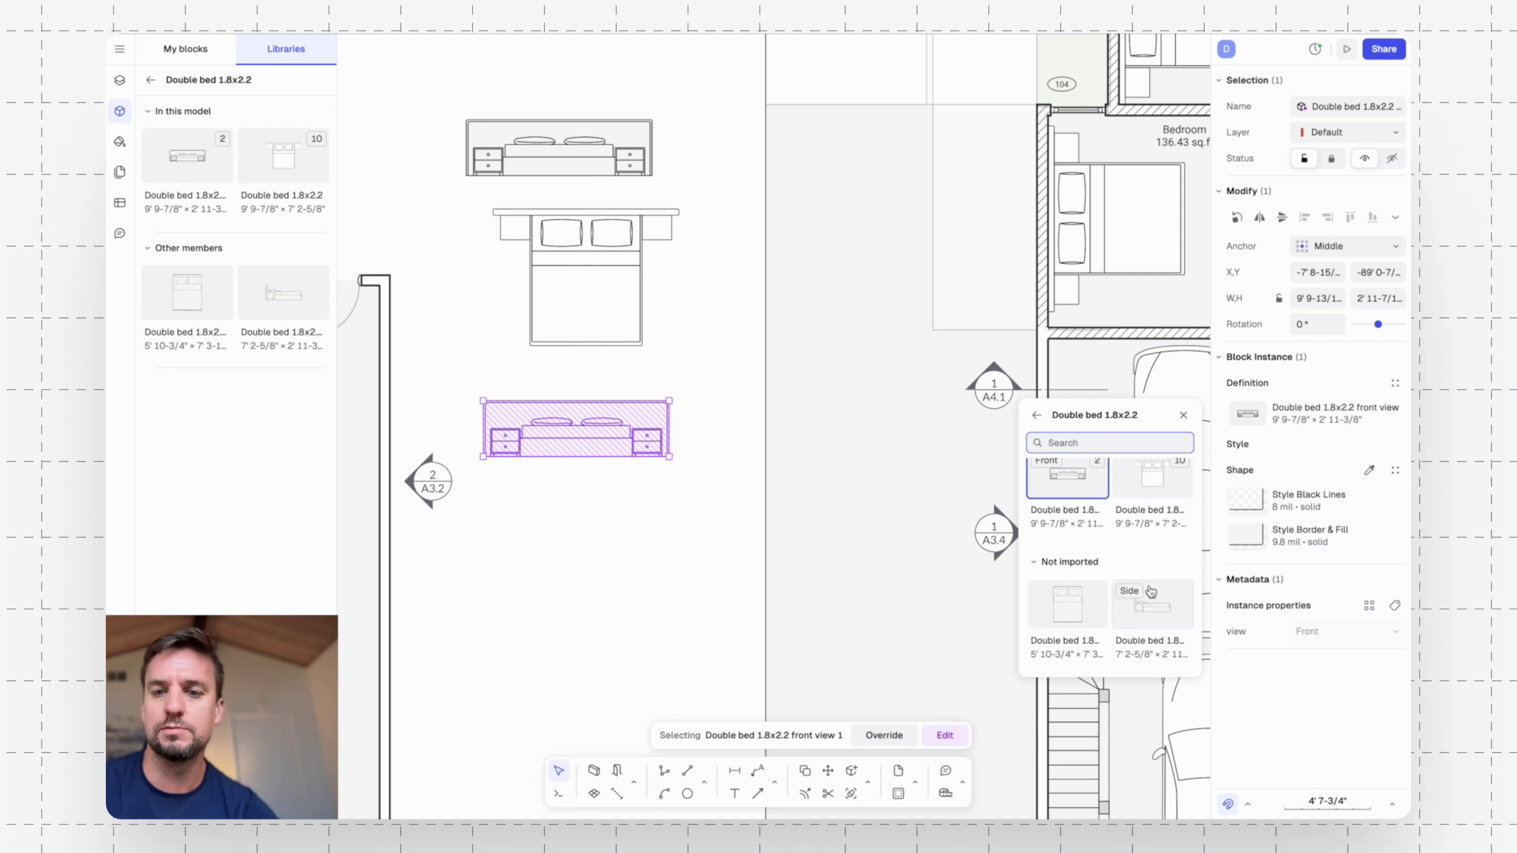
pyautogui.click(1153, 618)
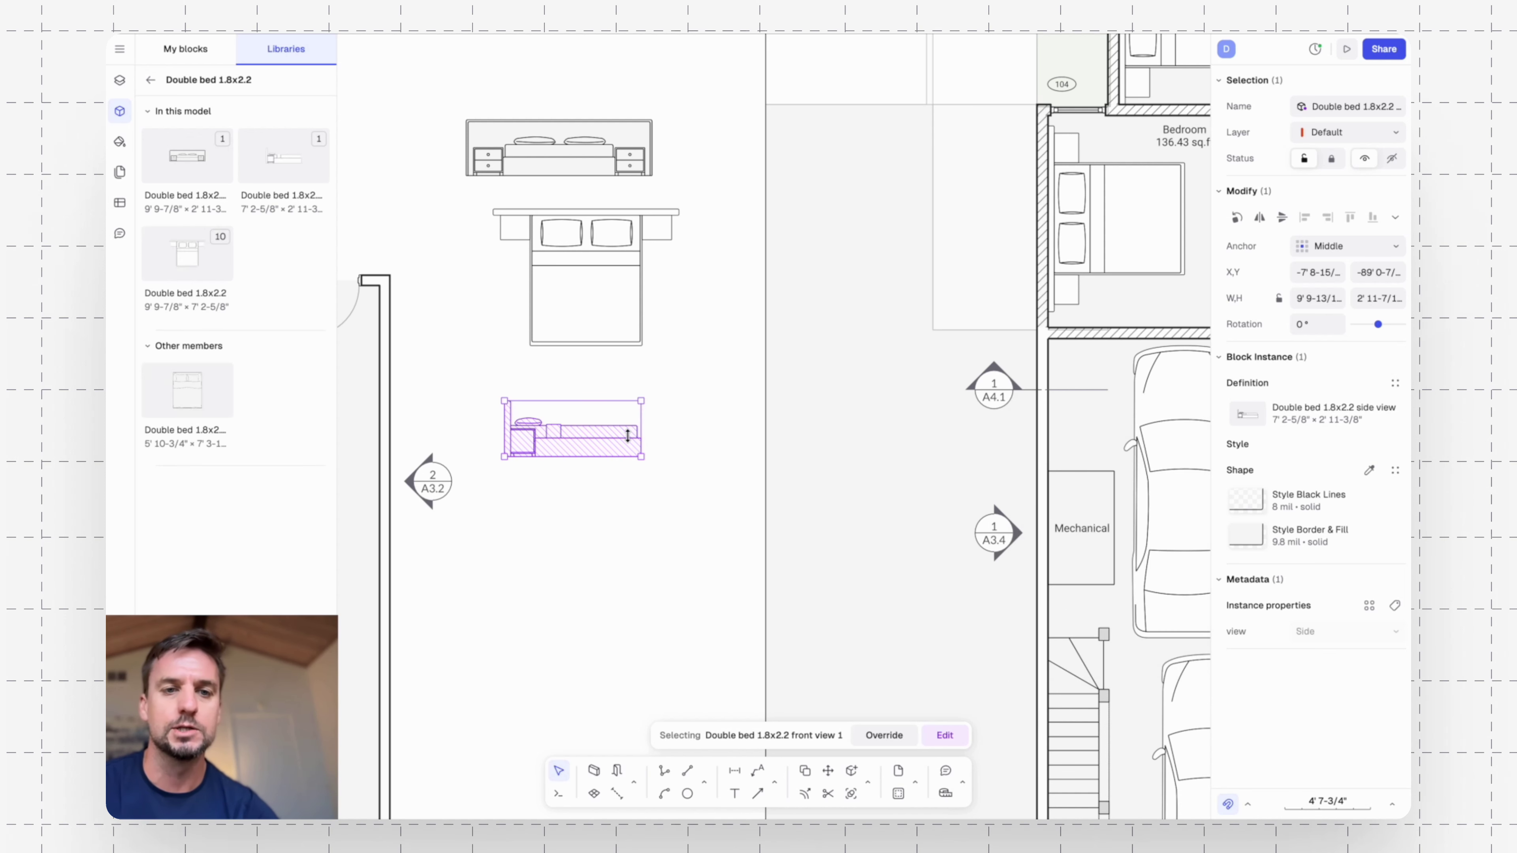
pyautogui.click(625, 613)
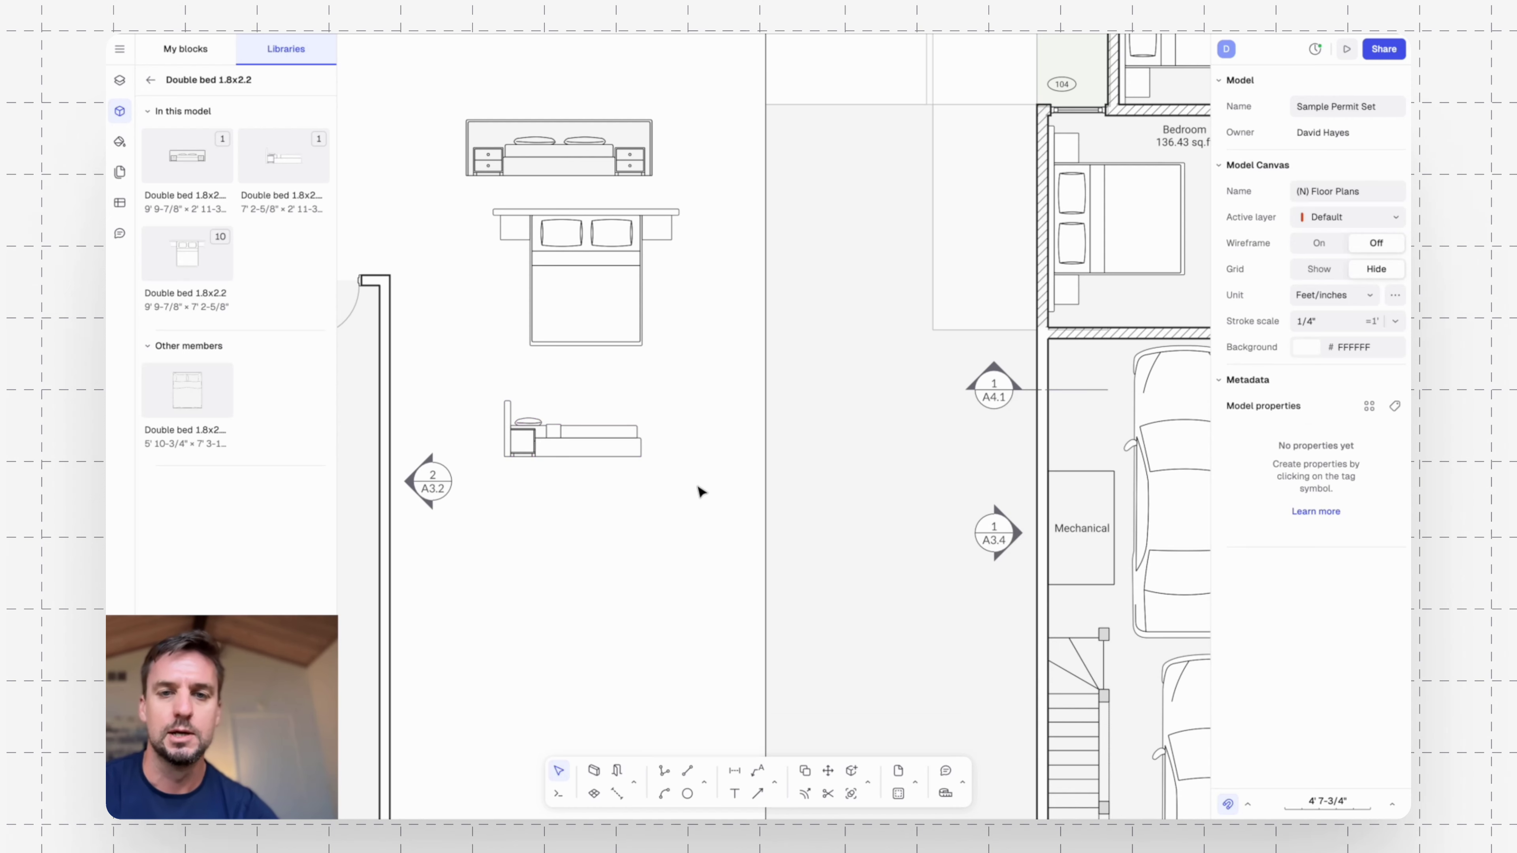
pyautogui.keyDown('ctrl'); pyautogui.scroll(-6, 701, 491); pyautogui.keyUp('ctrl')
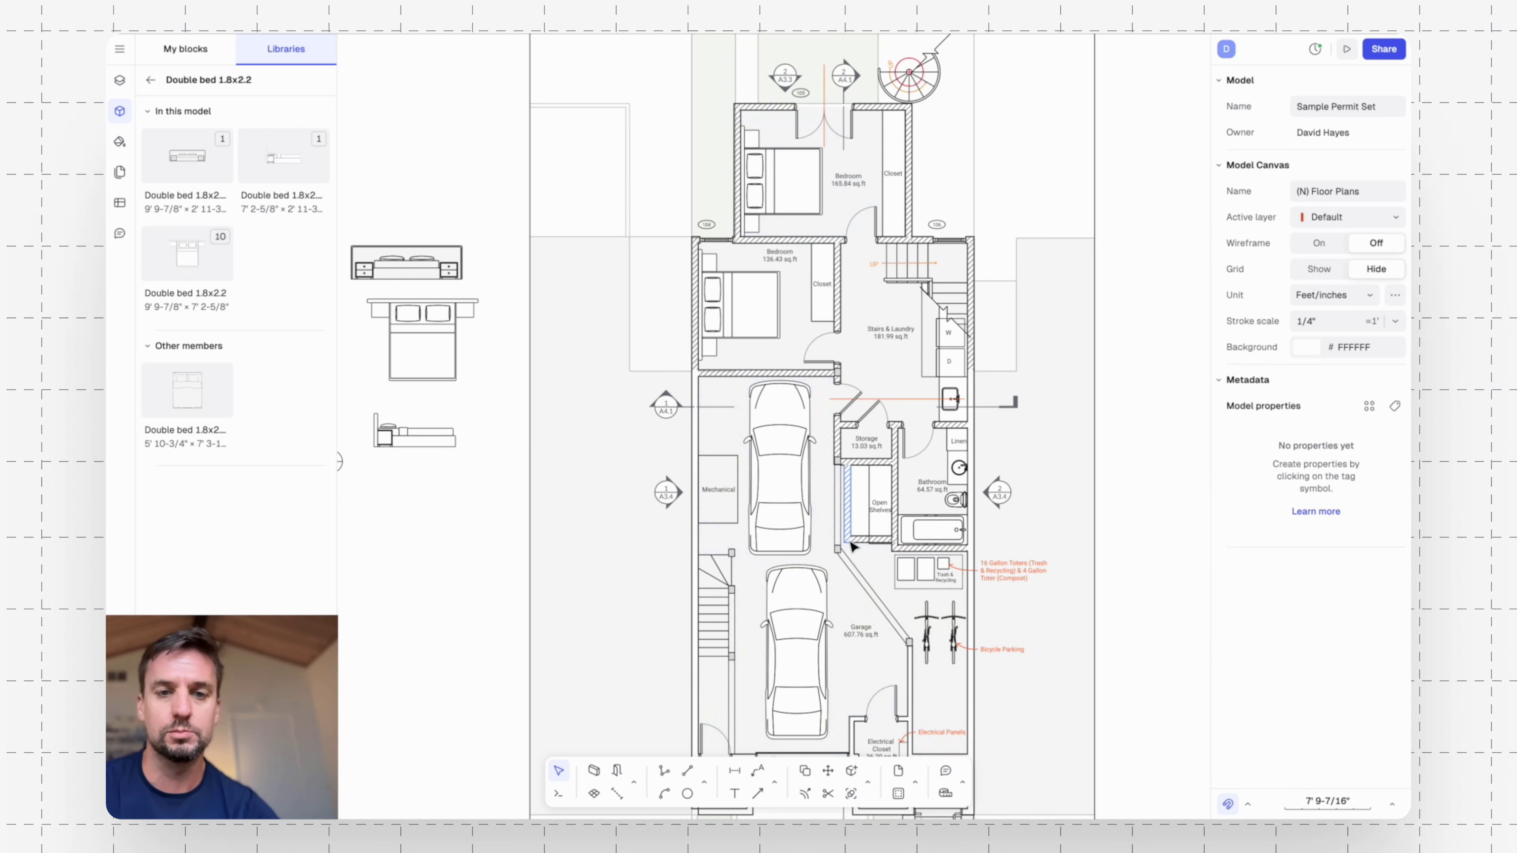
# Copy the 16 Gallon Toters leader label to a spot above, beside the bathtub.
pyautogui.hscroll(3, 866, 526)
pyautogui.scroll(-1, 866, 525)
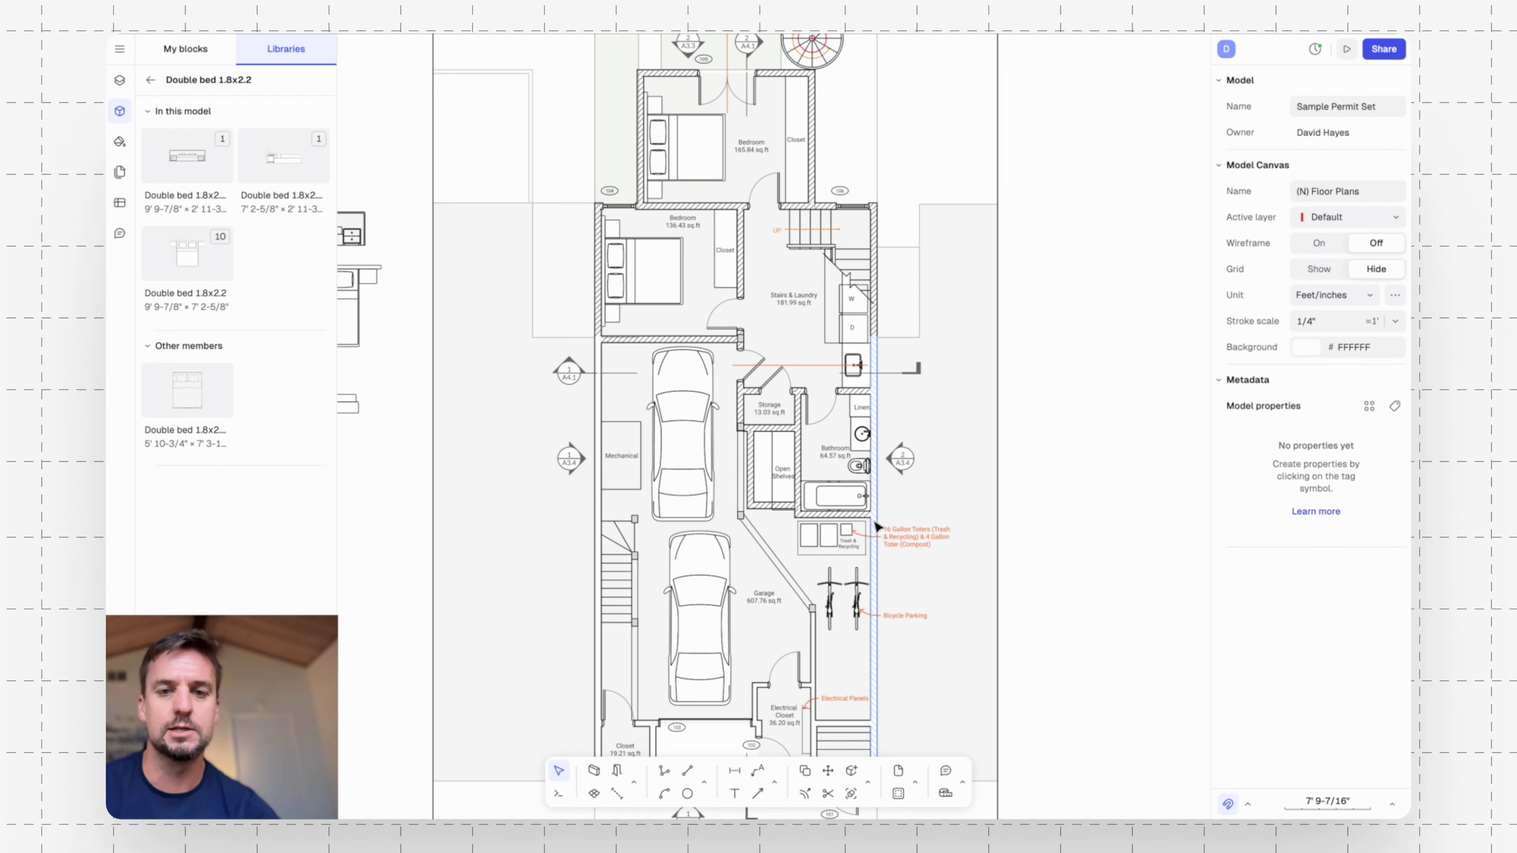
pyautogui.hscroll(-7, 799, 443)
pyautogui.scroll(-1, 798, 443)
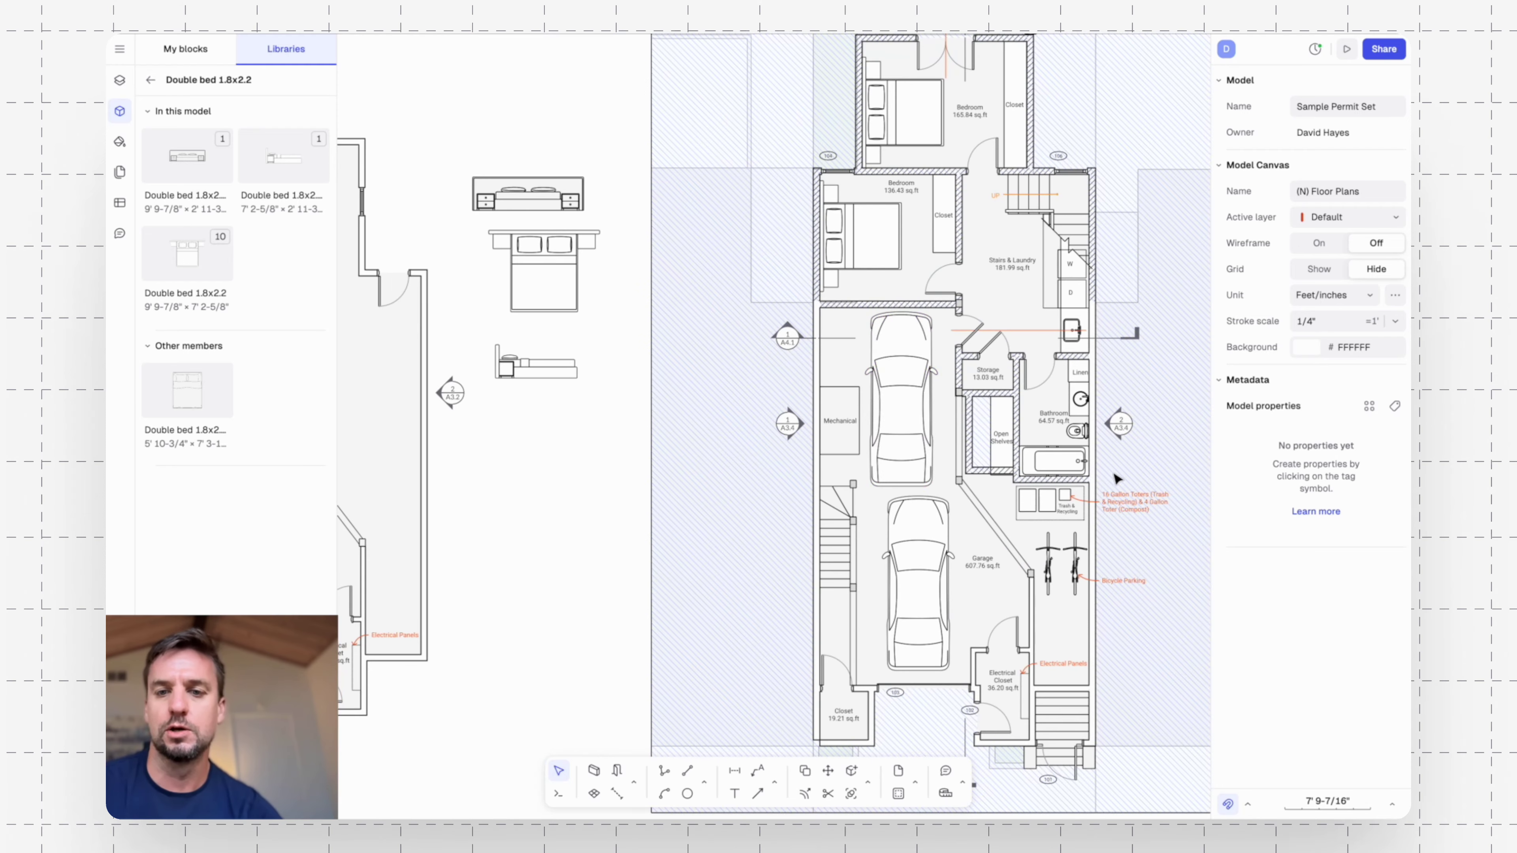
pyautogui.moveTo(1112, 473); pyautogui.dragTo(801, 363, button='middle')
pyautogui.keyDown('ctrl'); pyautogui.scroll(5, 800, 362); pyautogui.keyUp('ctrl')
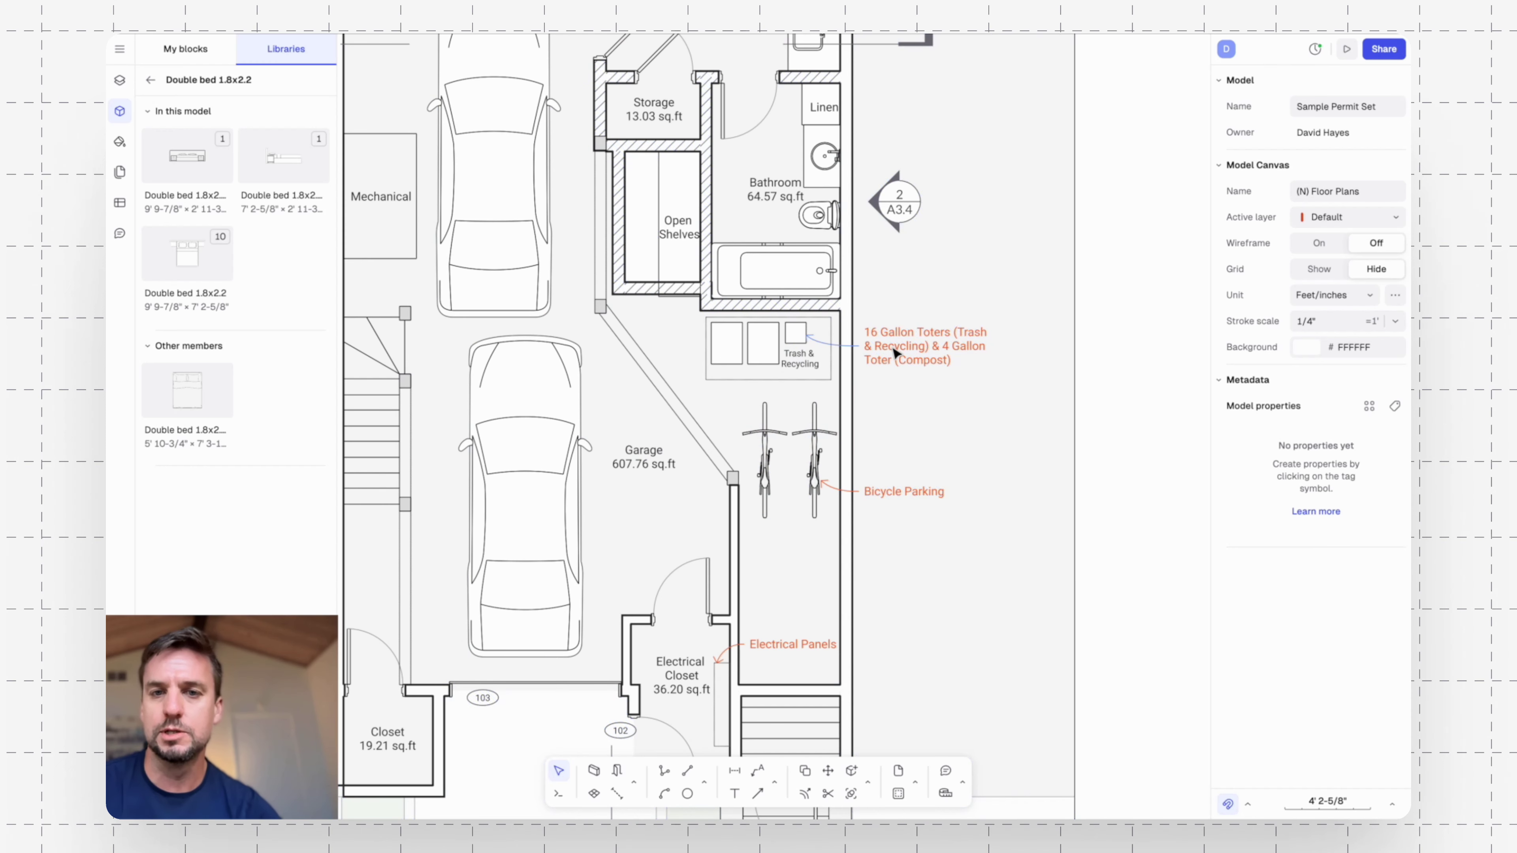
pyautogui.keyDown('ctrl'); pyautogui.scroll(5, 884, 366); pyautogui.keyUp('ctrl')
pyautogui.keyDown('ctrl'); pyautogui.scroll(2, 886, 352); pyautogui.keyUp('ctrl')
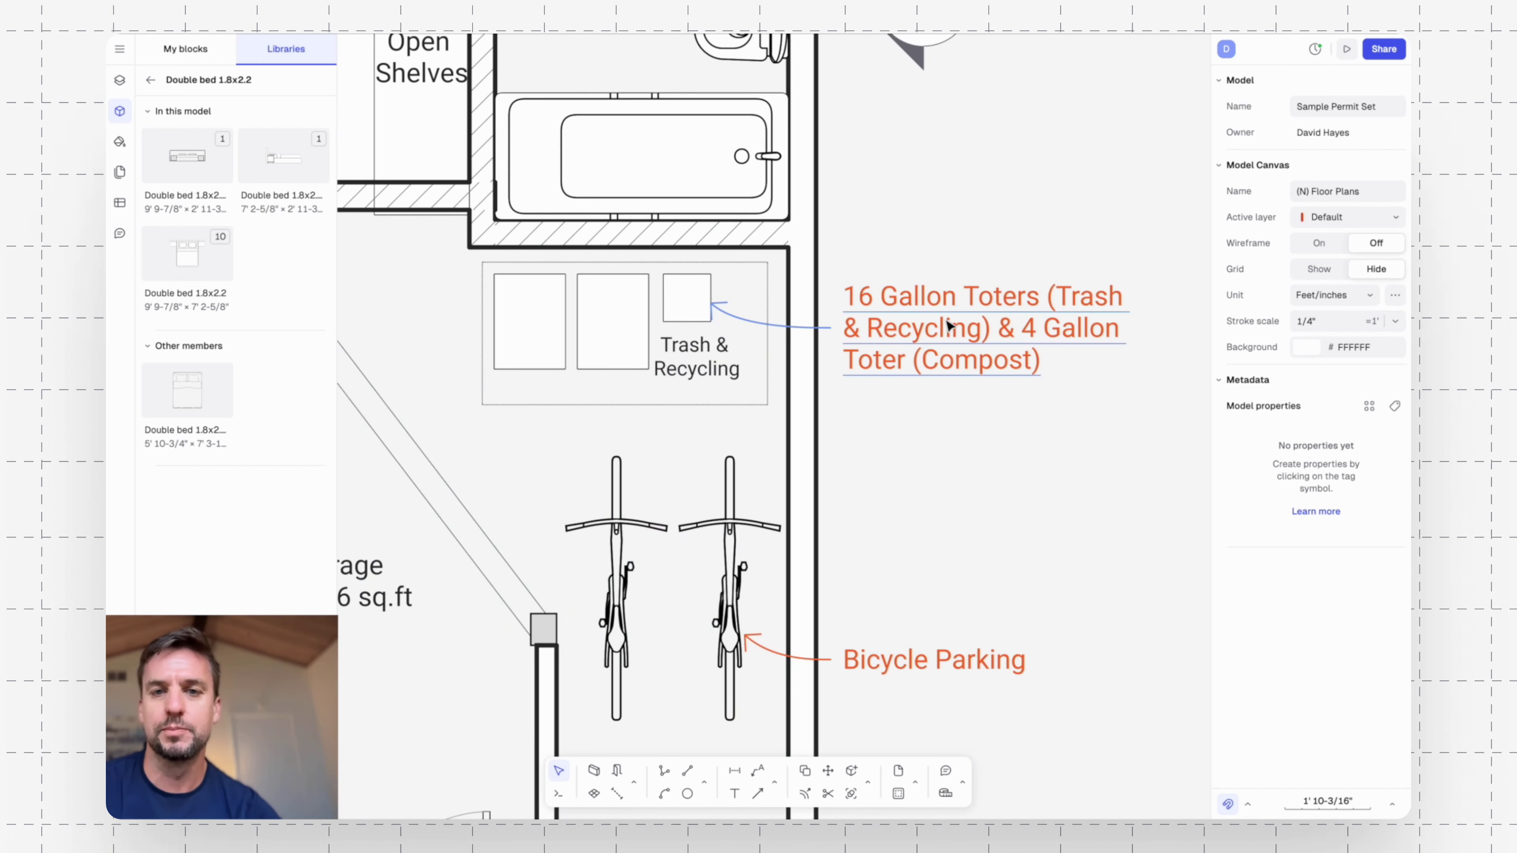
pyautogui.keyDown('ctrl'); pyautogui.scroll(-2, 935, 353); pyautogui.keyUp('ctrl')
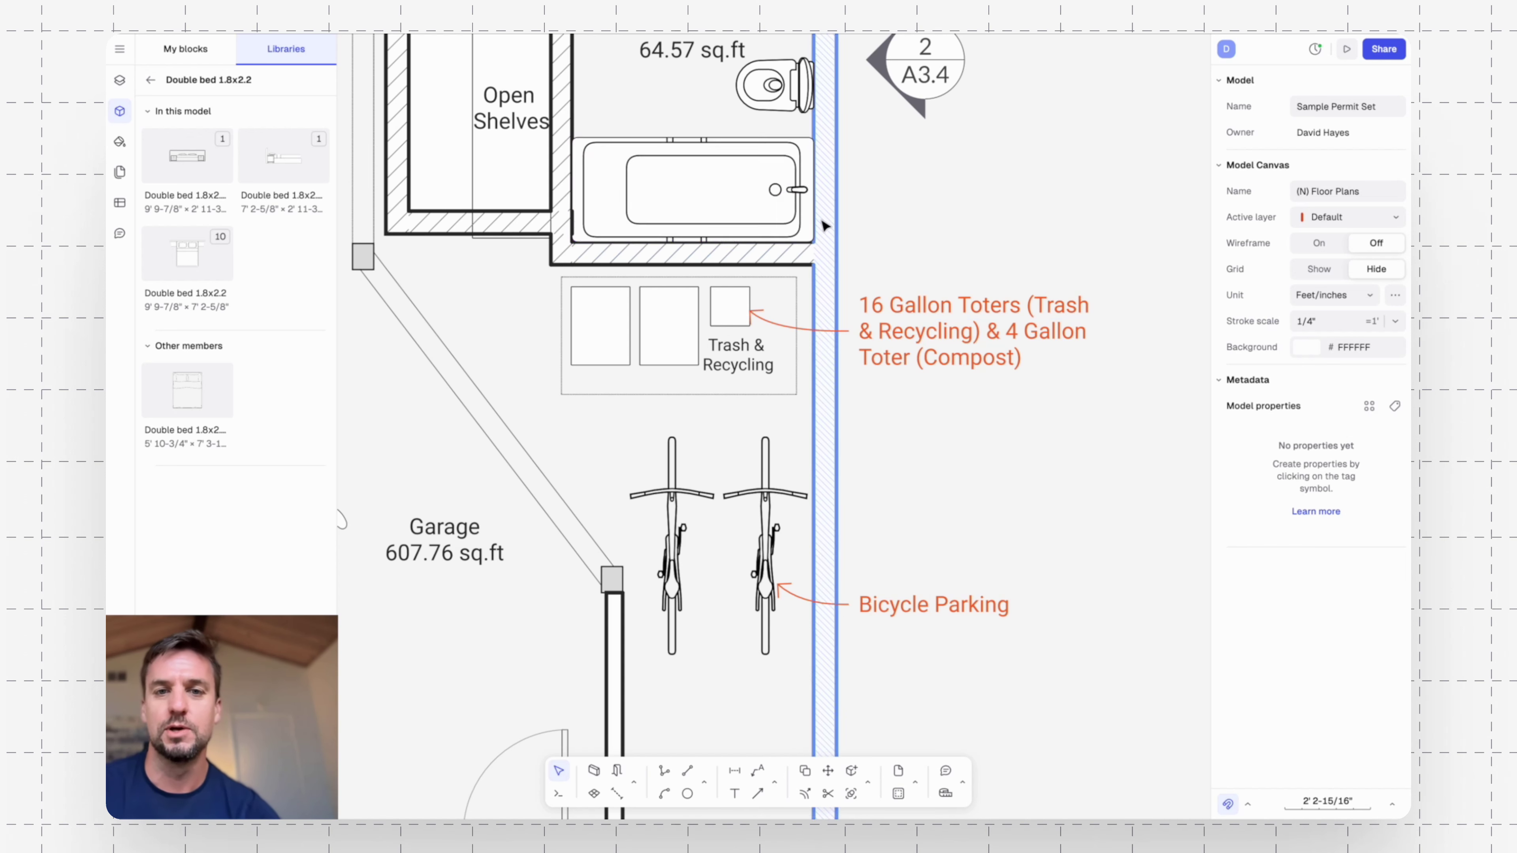
pyautogui.keyDown('ctrl'); pyautogui.scroll(-3, 861, 317); pyautogui.keyUp('ctrl')
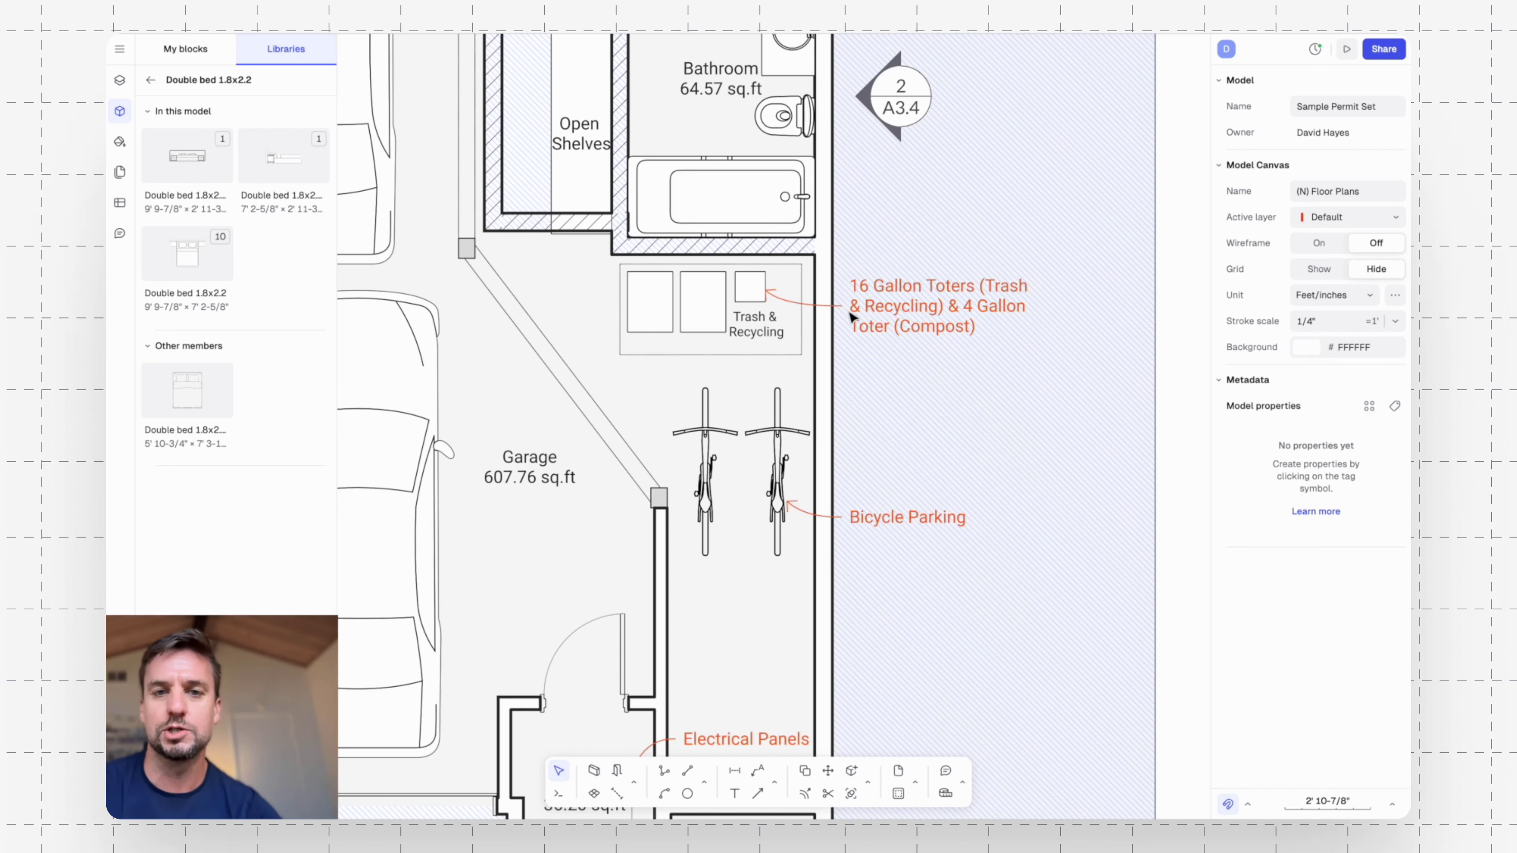
pyautogui.click(850, 287)
pyautogui.press('c')
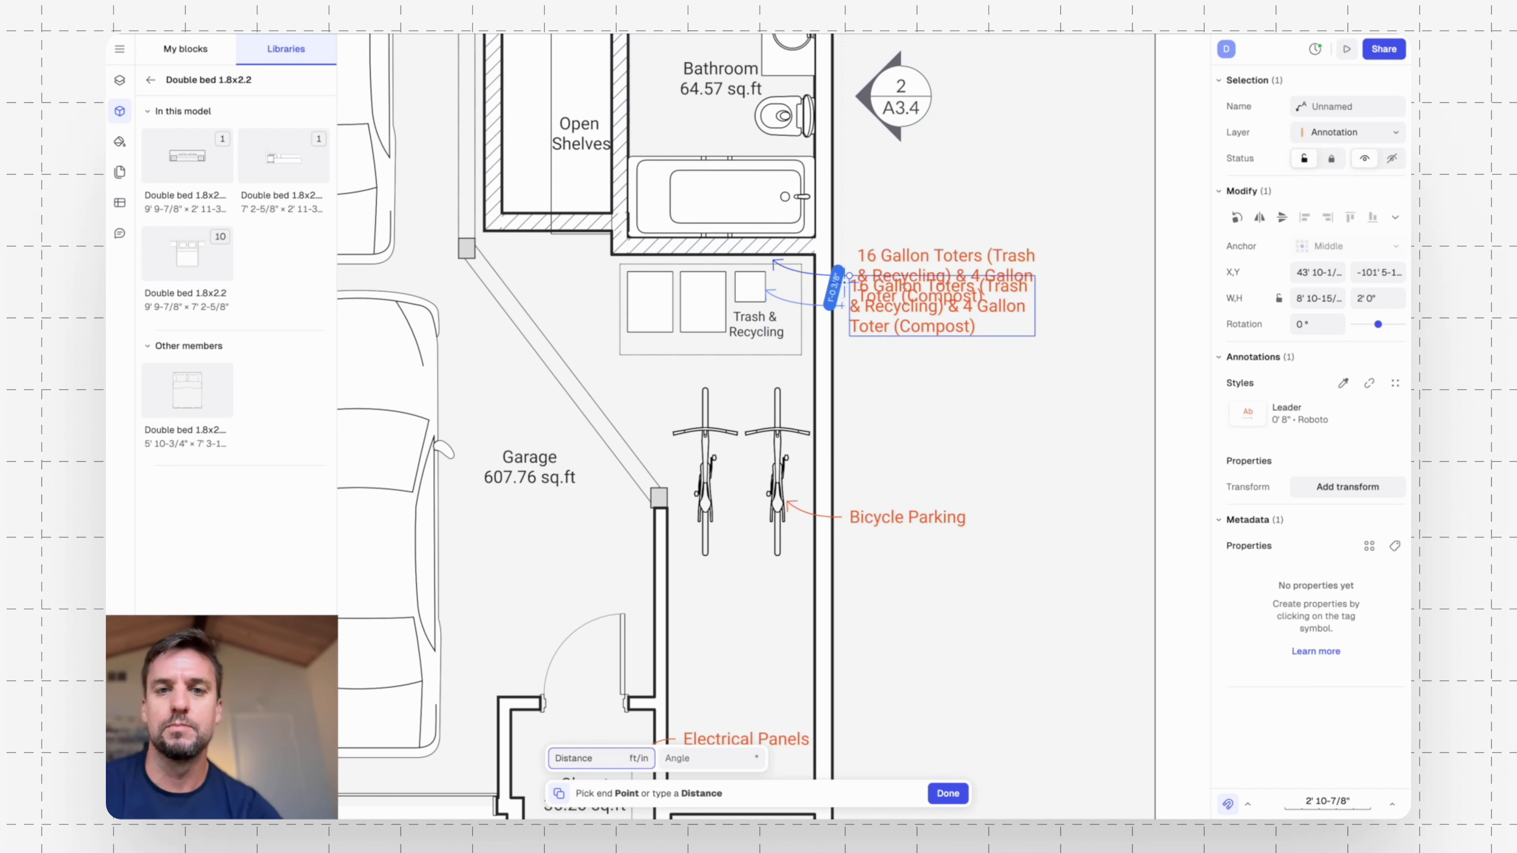
pyautogui.click(841, 205)
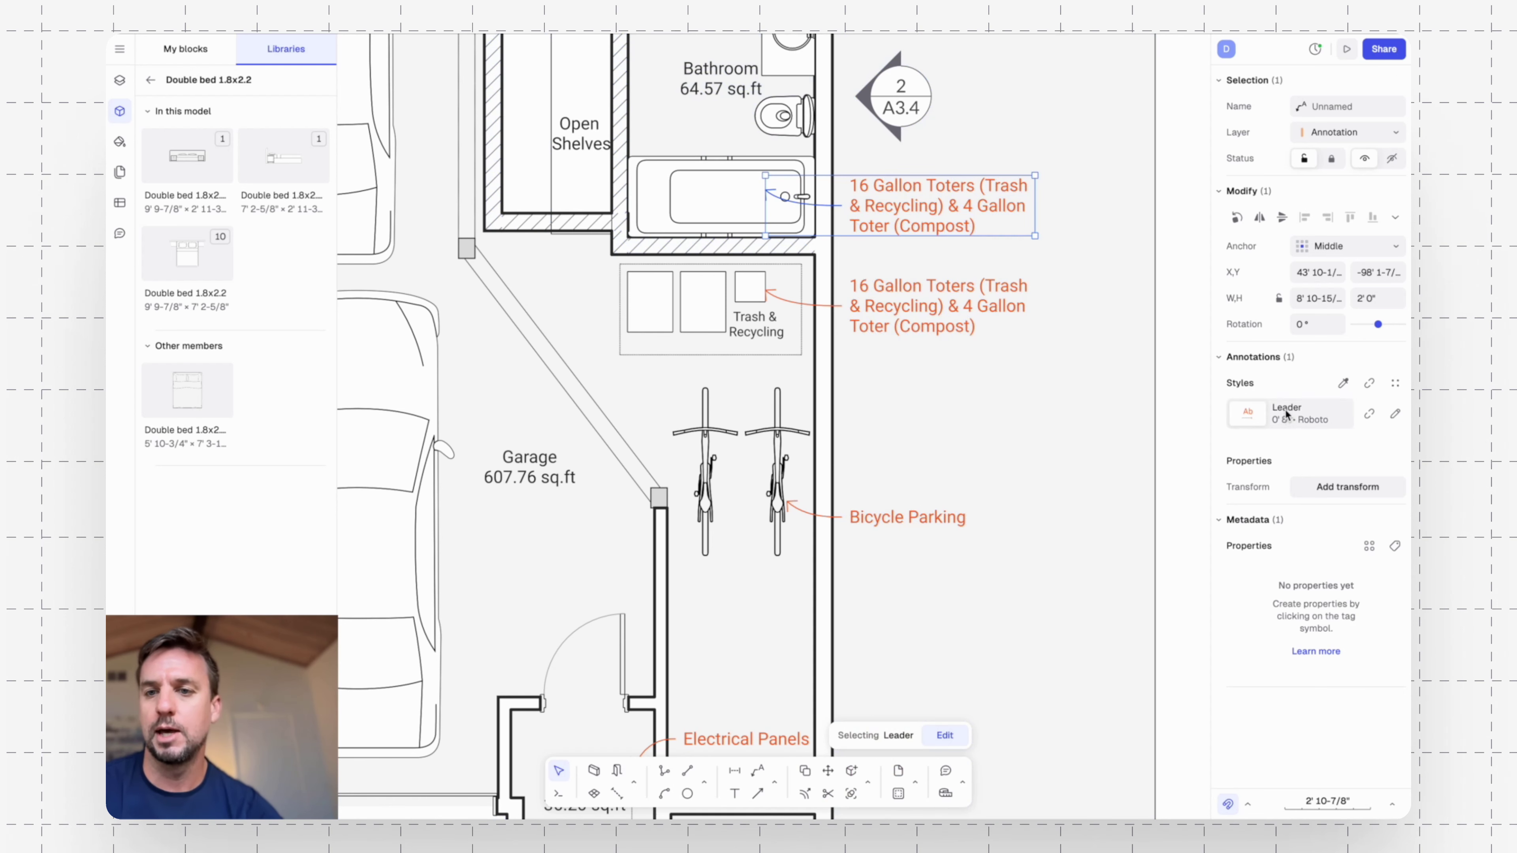
# Detach the copied leader's style, colour its text and line red, and give it a filled arrowhead.
pyautogui.click(1371, 415)
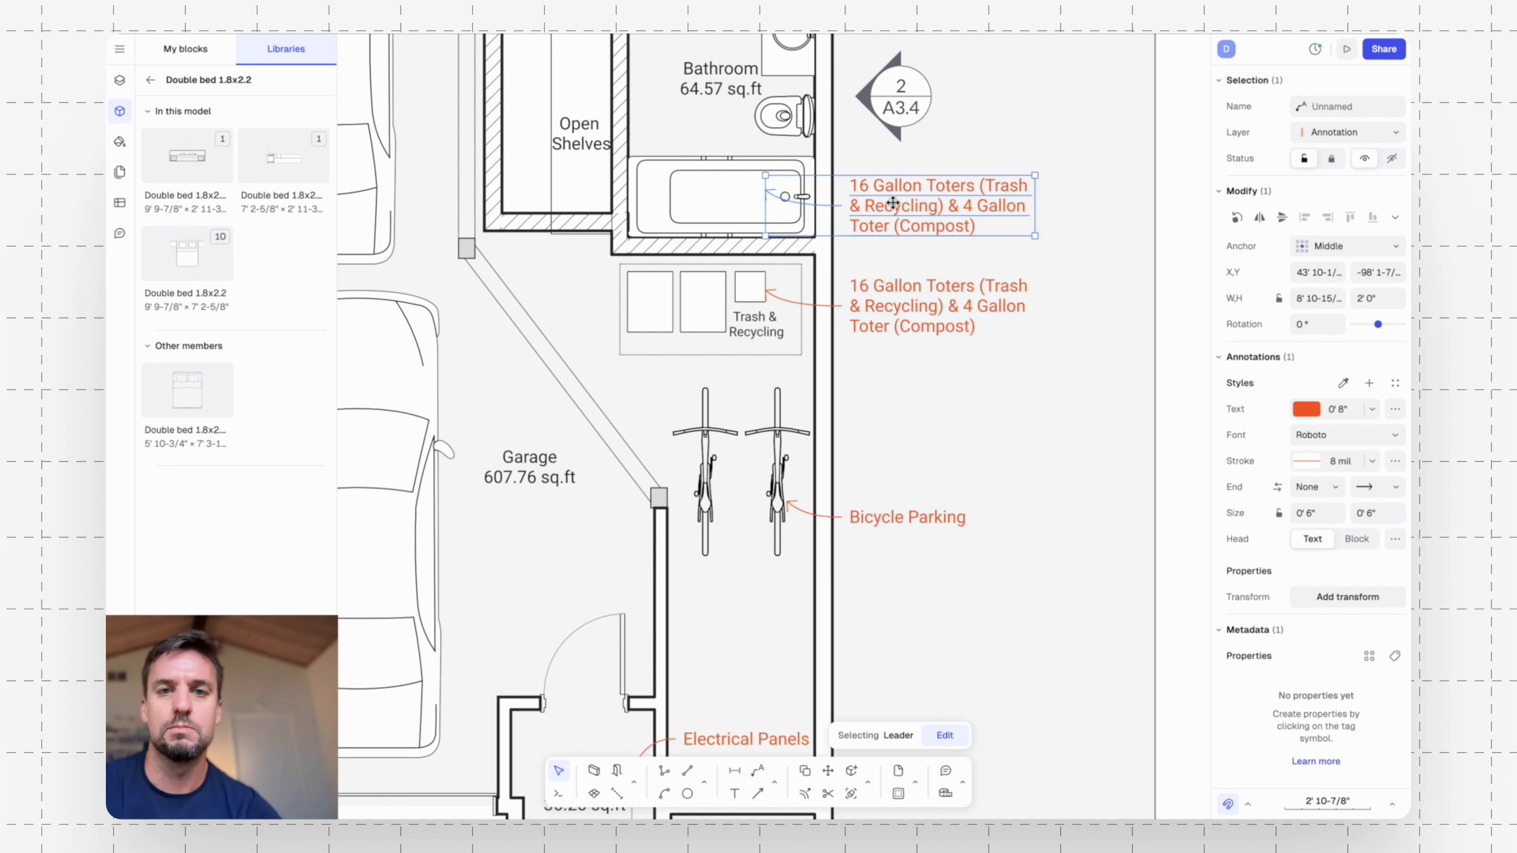
pyautogui.click(1307, 410)
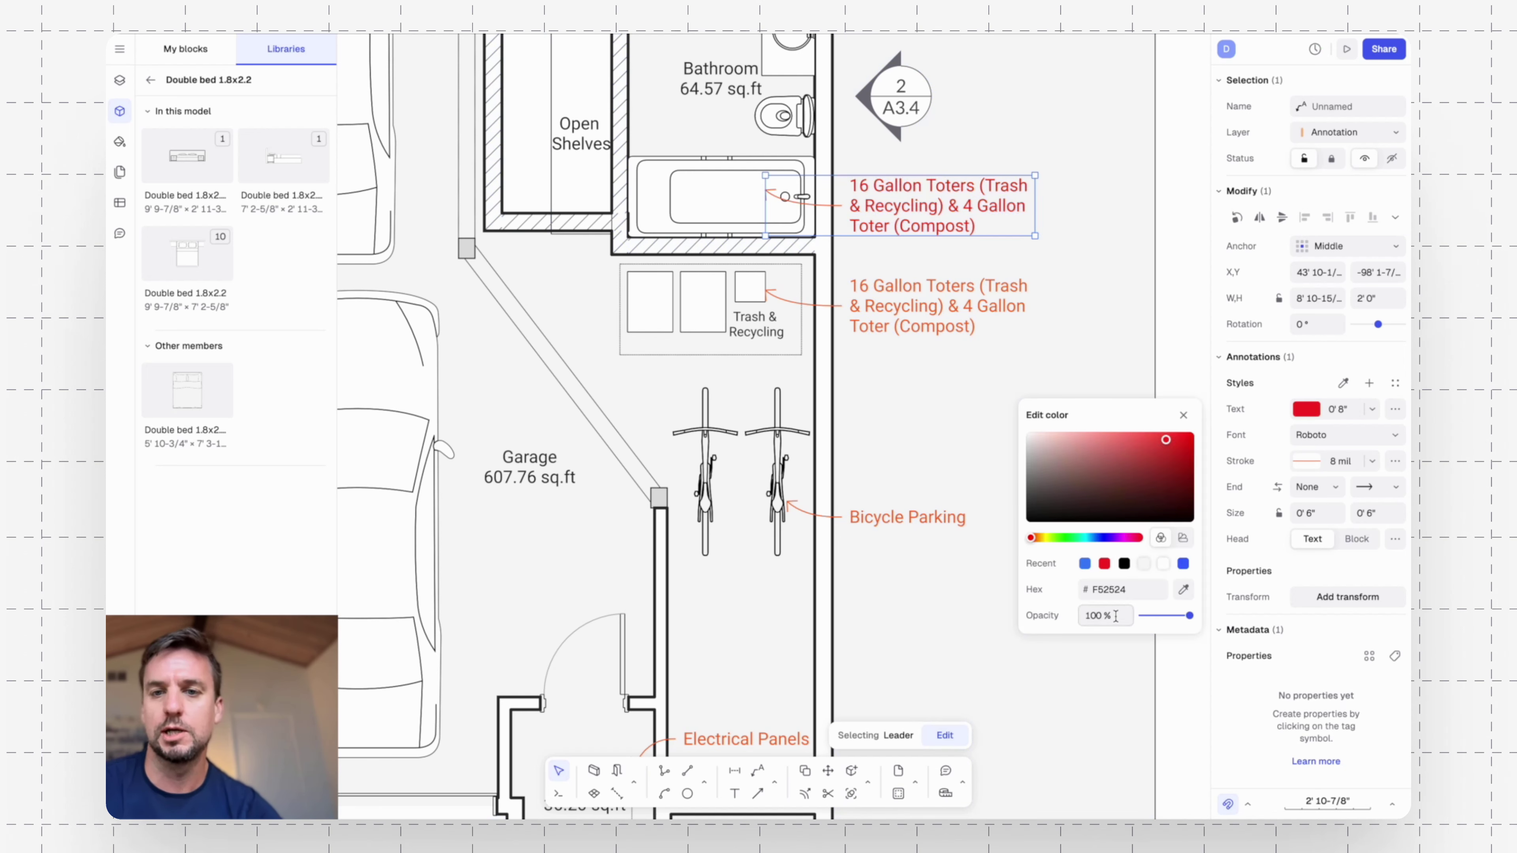
pyautogui.click(1306, 461)
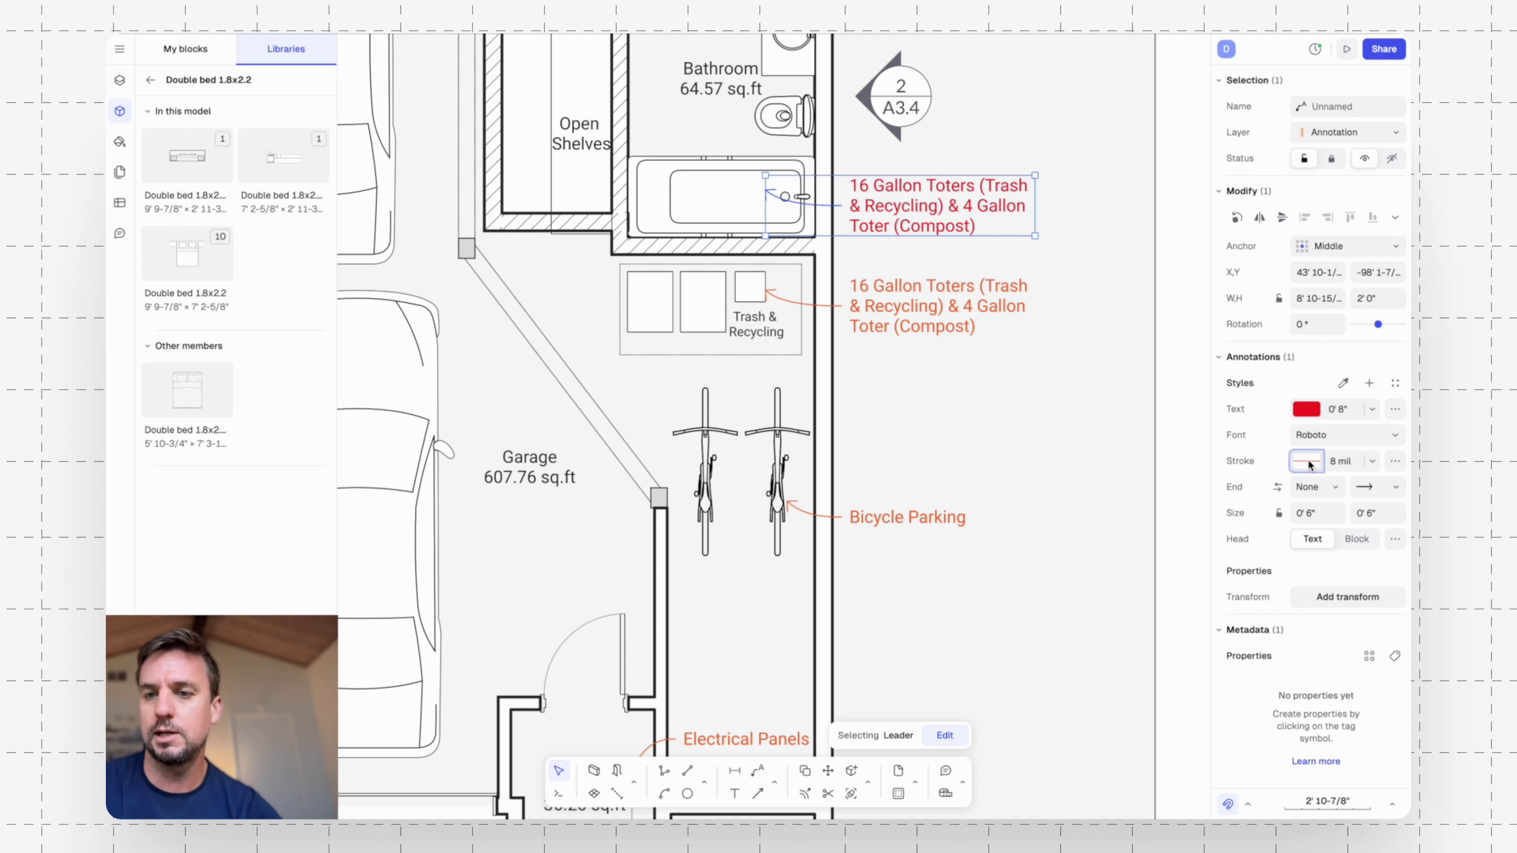
pyautogui.click(1168, 615)
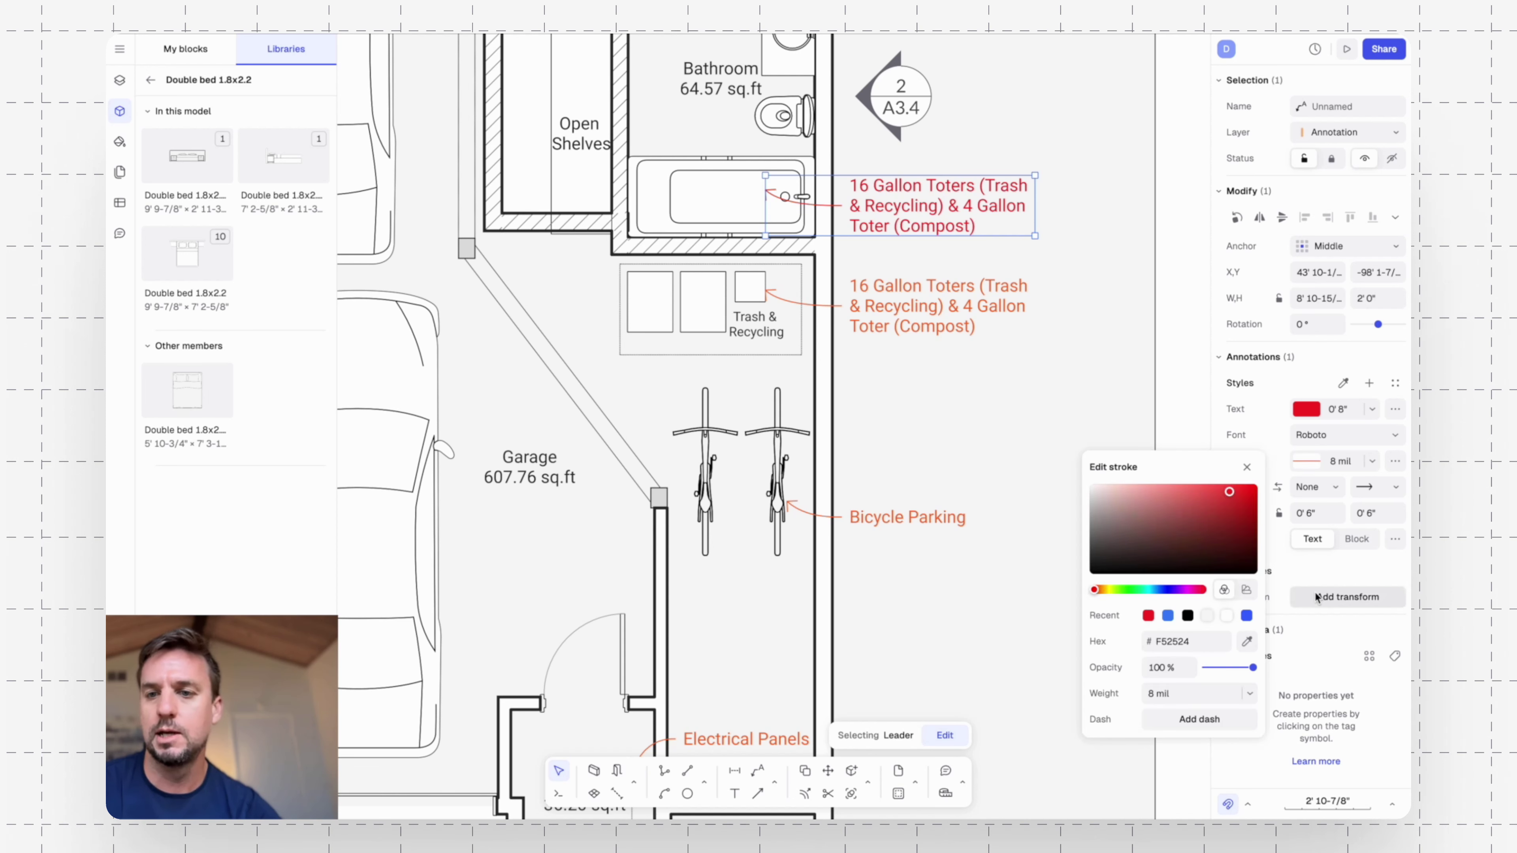
pyautogui.click(1391, 513)
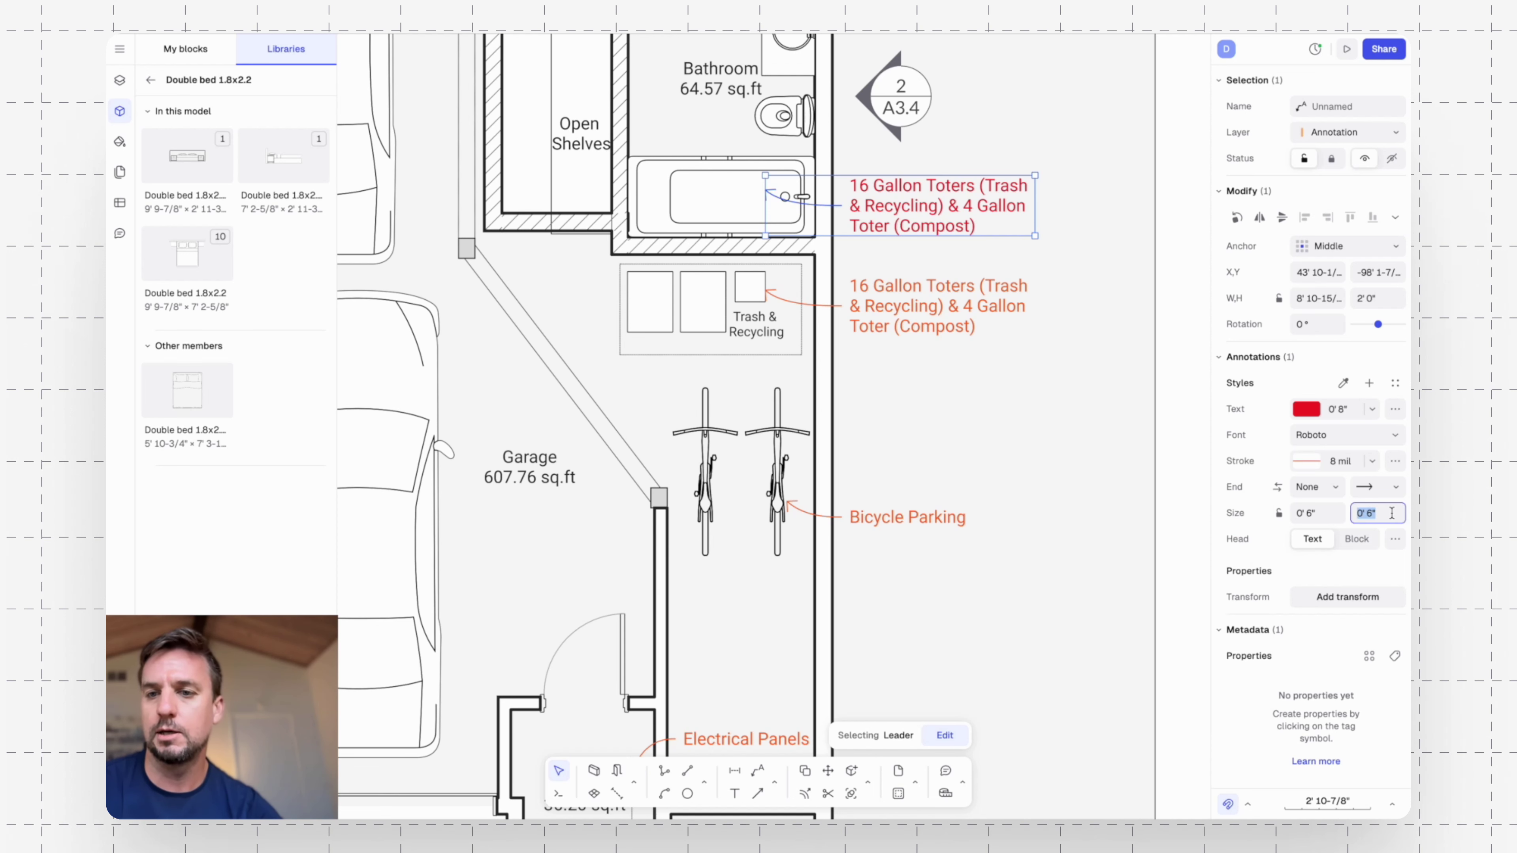
pyautogui.click(1394, 488)
pyautogui.click(1373, 518)
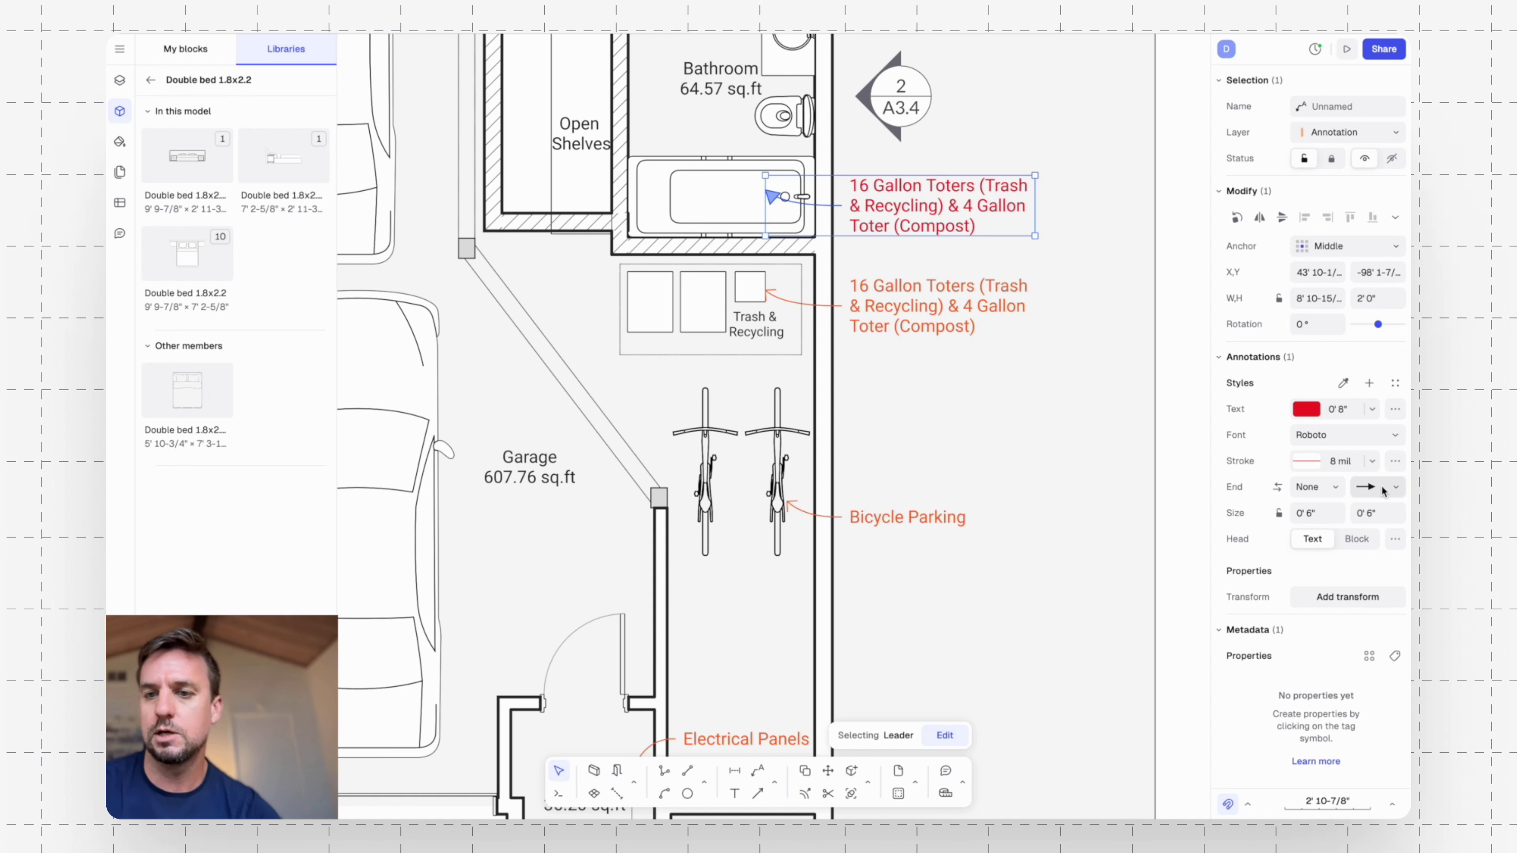
pyautogui.click(1384, 513)
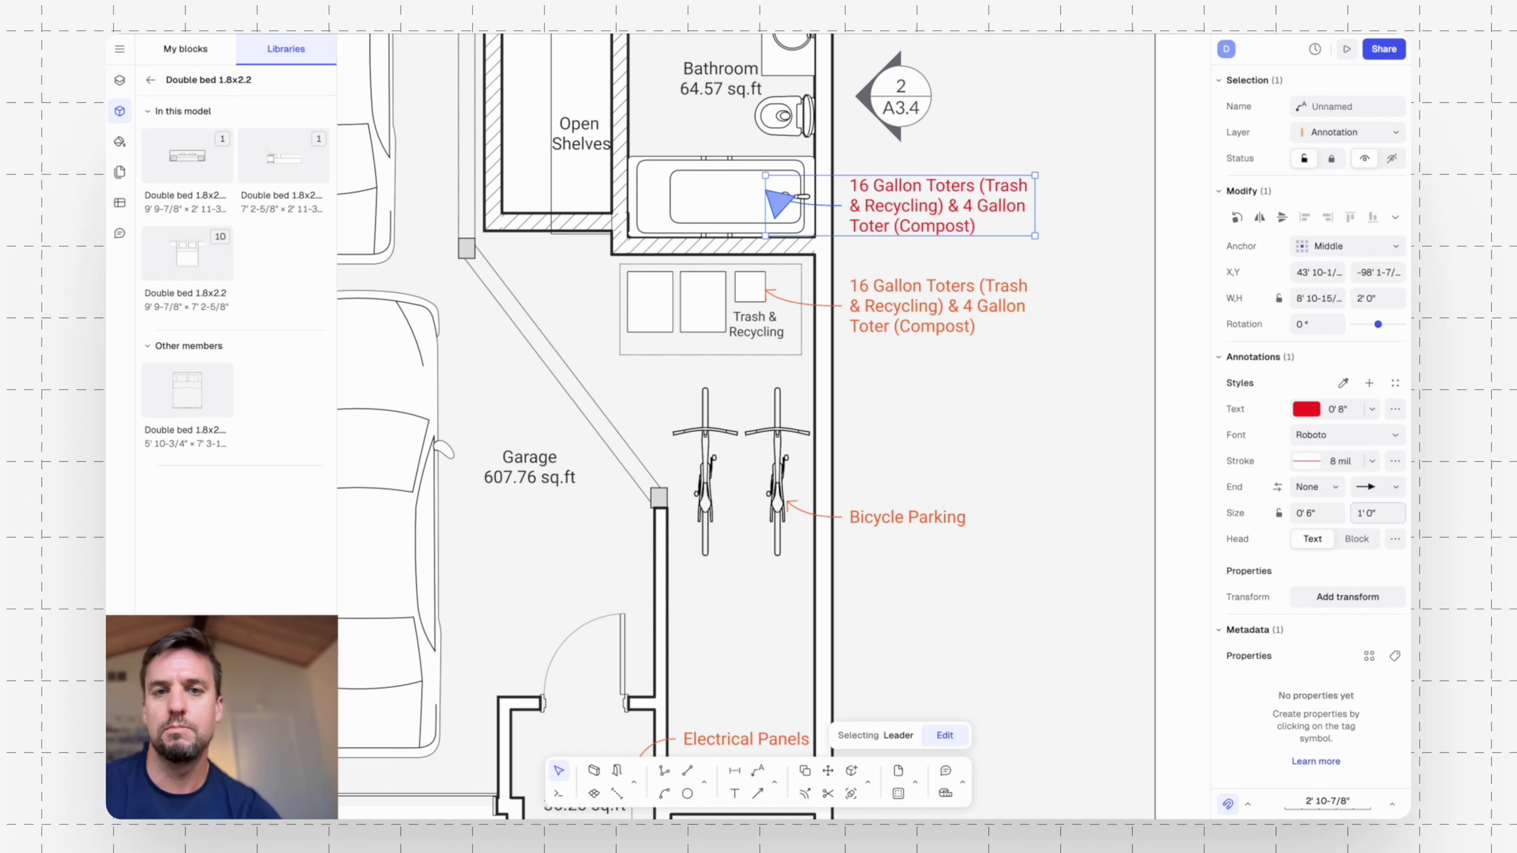
pyautogui.click(1060, 559)
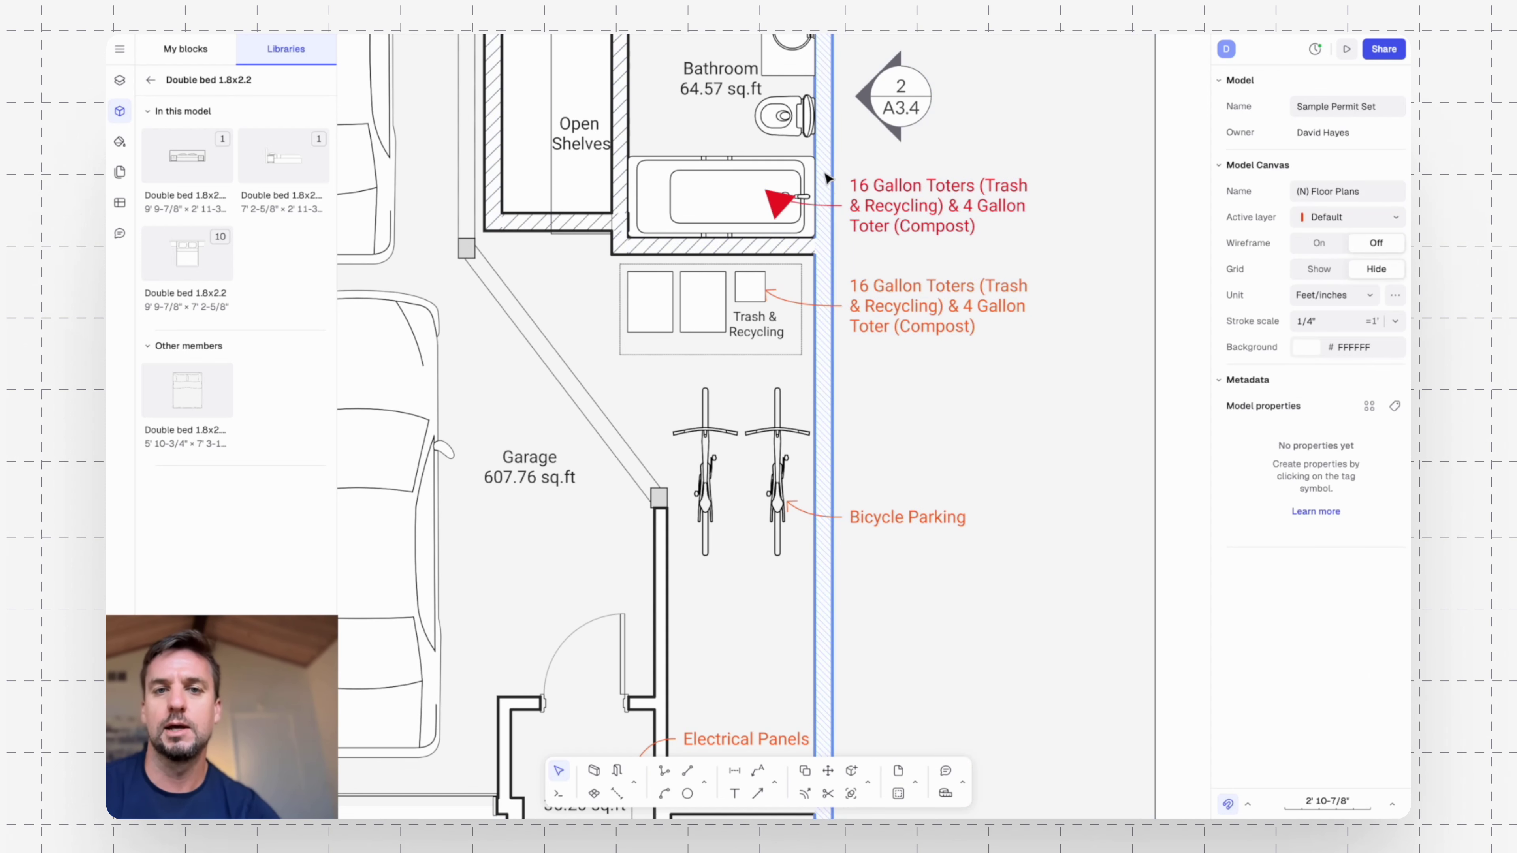
# Make the original Trash & Recycling leader straight, with its end and label shifted left.
pyautogui.scroll(3, 833, 191)
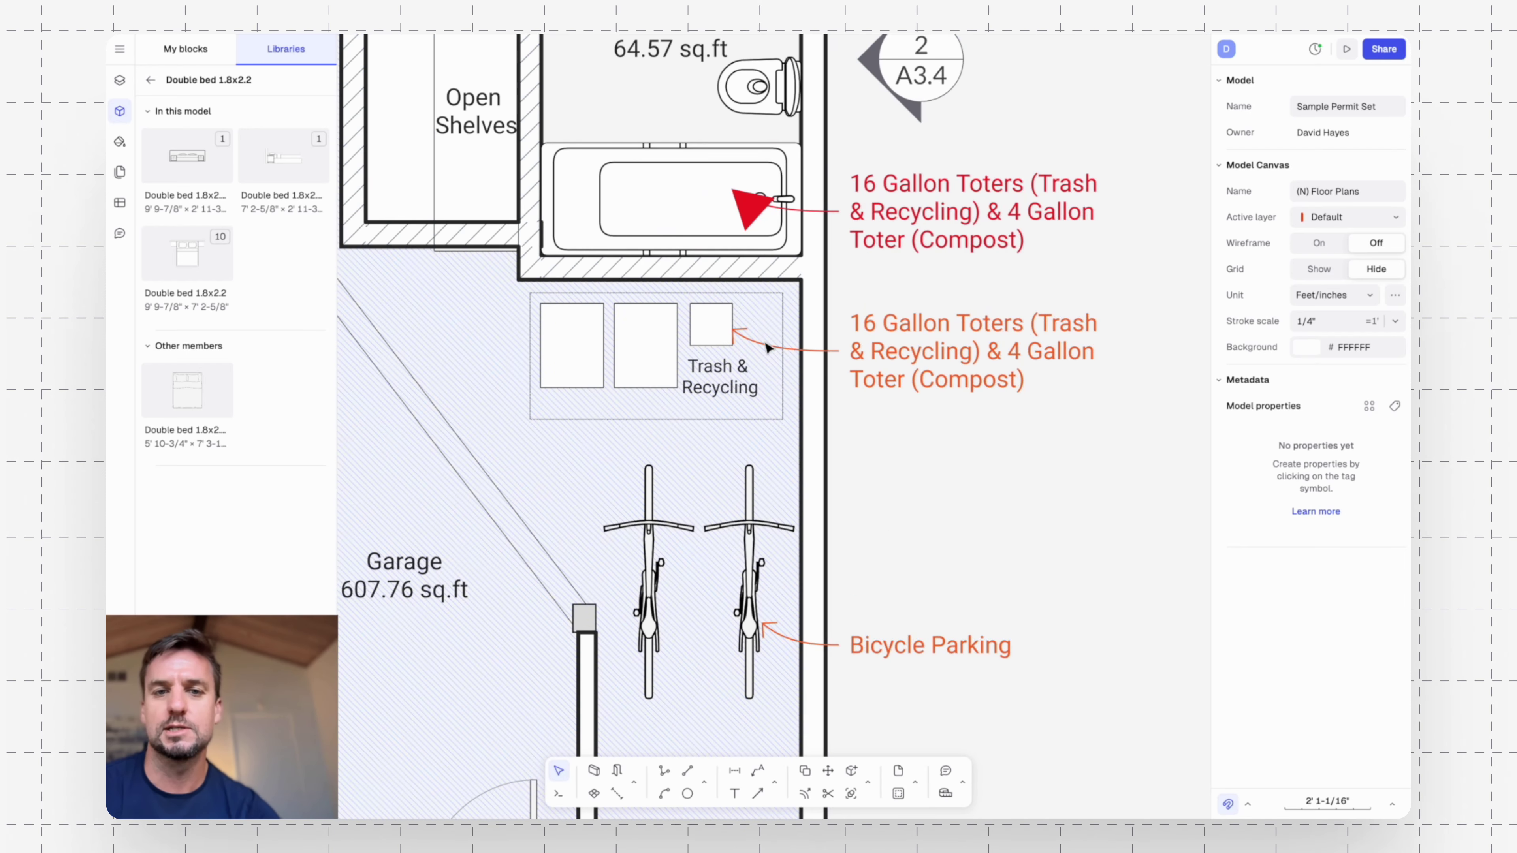
pyautogui.doubleClick(777, 351)
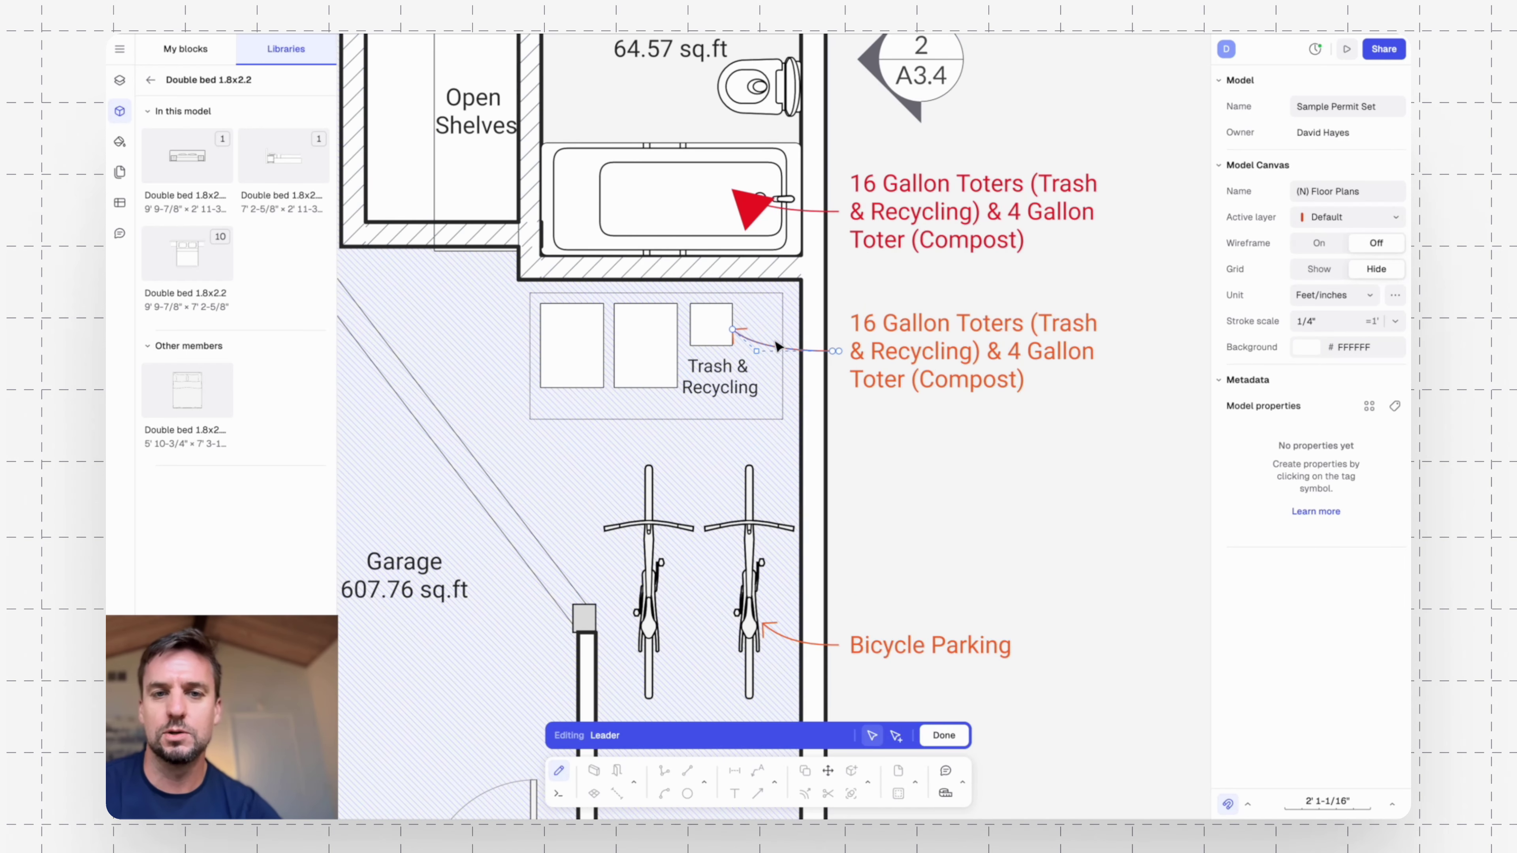
pyautogui.scroll(3, 777, 347)
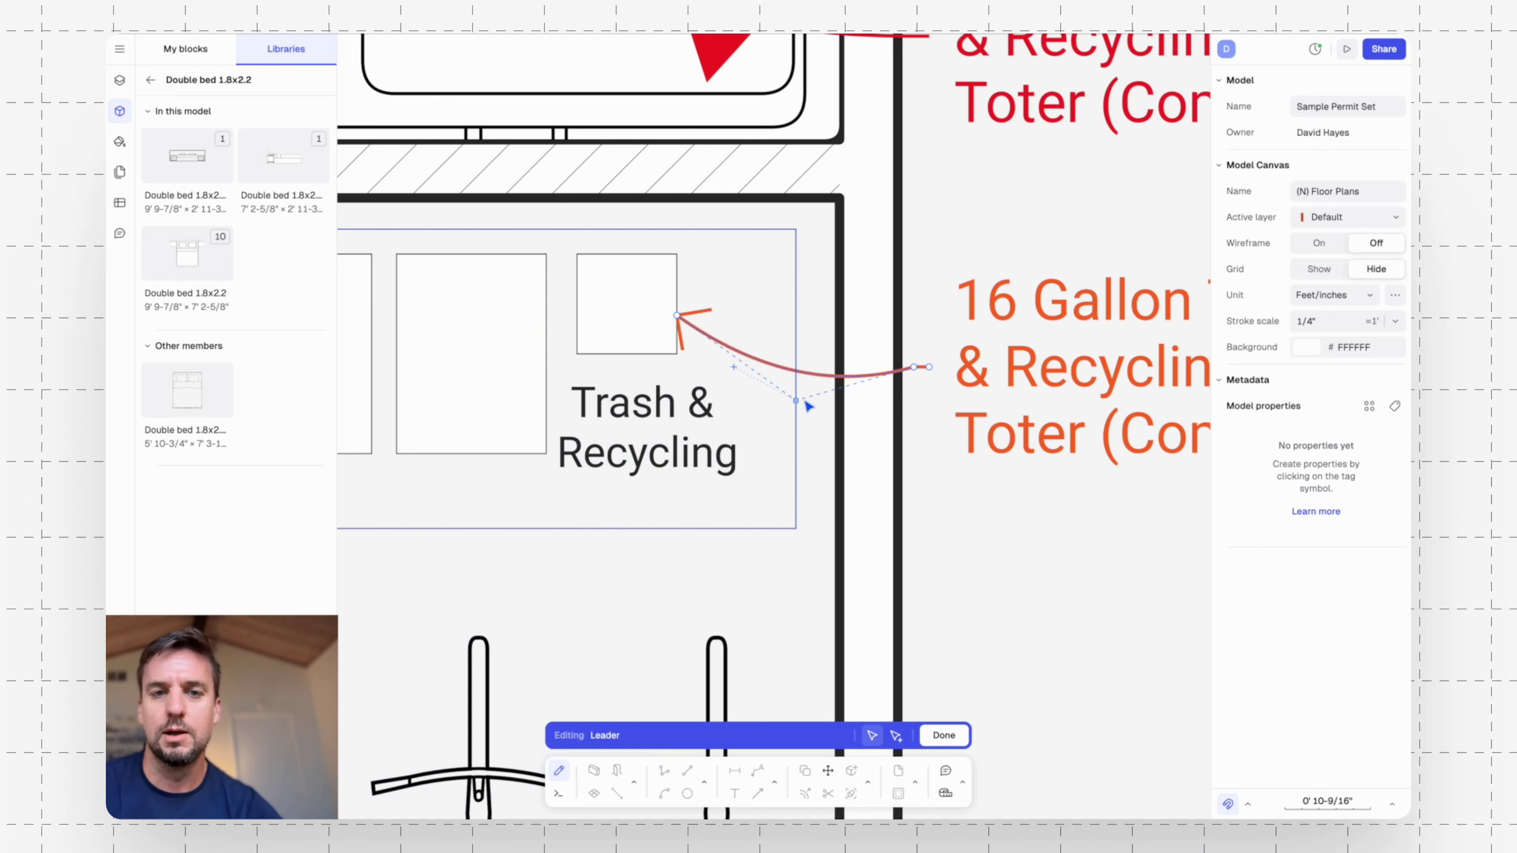
pyautogui.moveTo(734, 366); pyautogui.dragTo(779, 371)
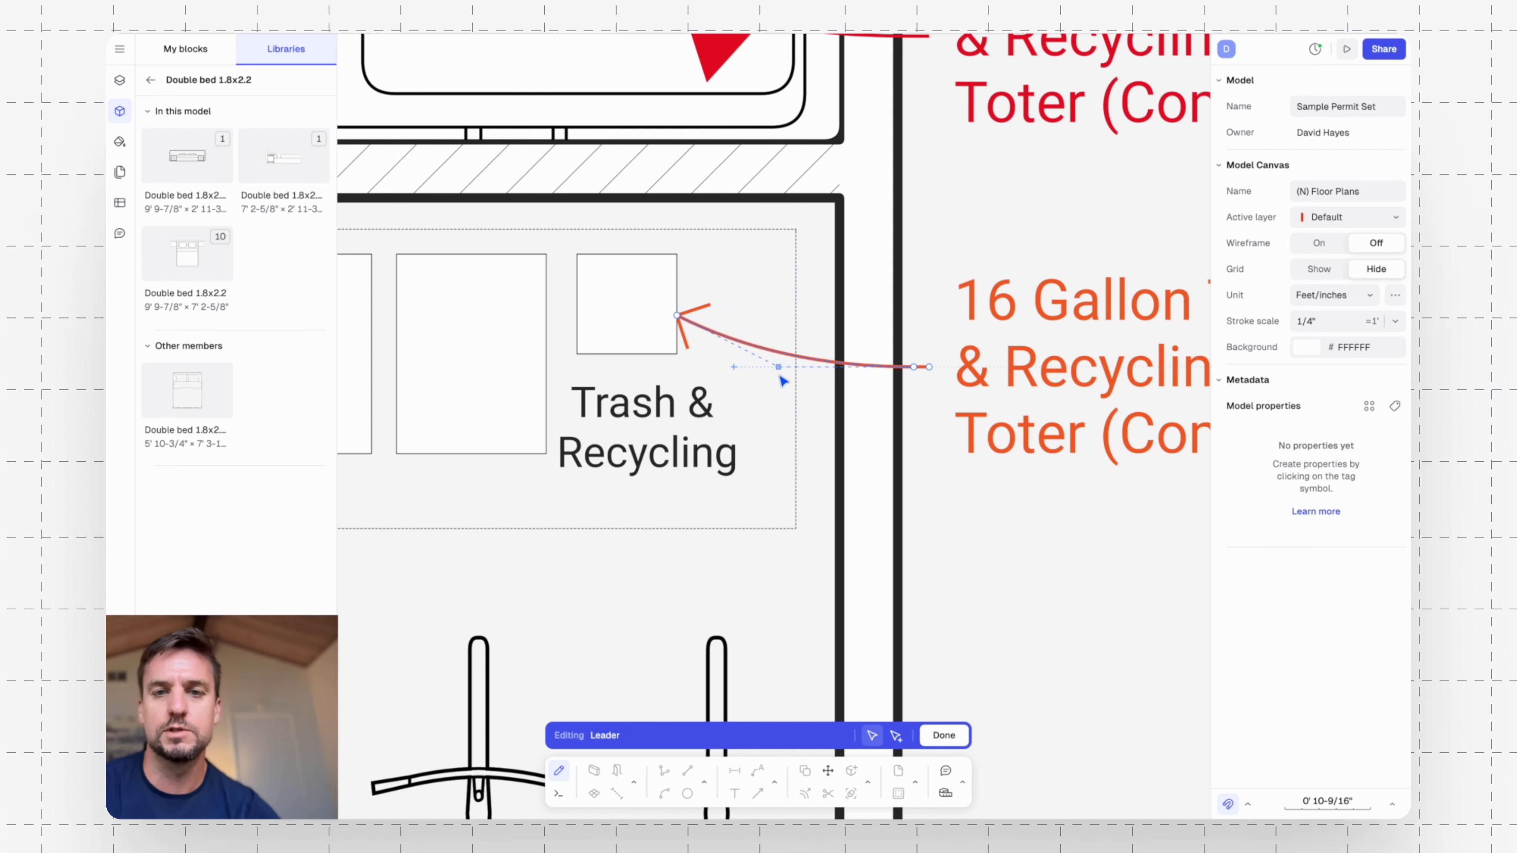
pyautogui.click(826, 362)
pyautogui.click(1310, 195)
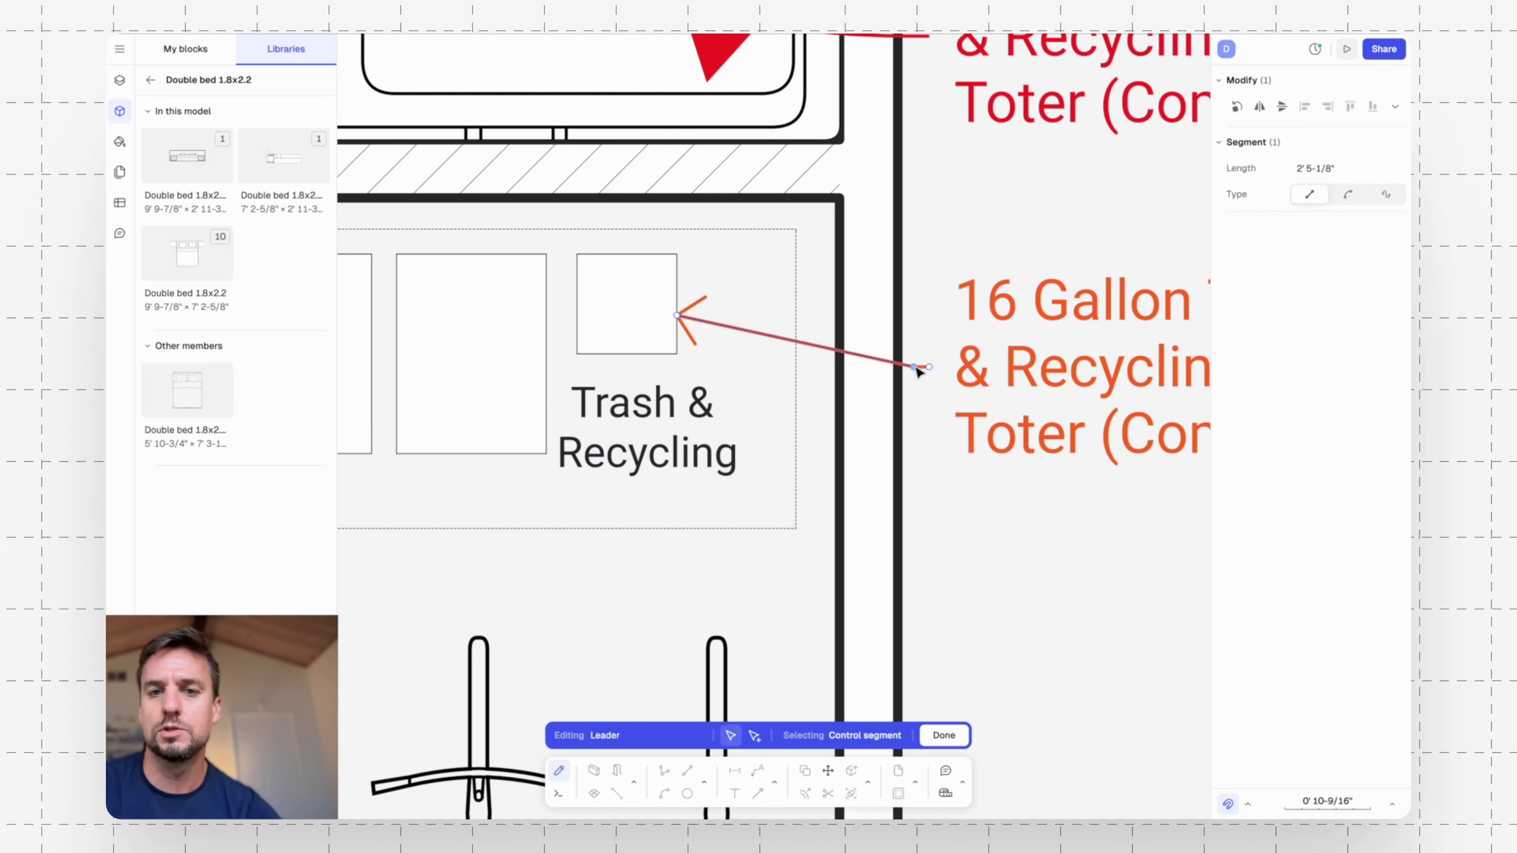
pyautogui.moveTo(915, 367)
pyautogui.mouseDown()
pyautogui.moveTo(862, 374)
pyautogui.moveTo(958, 367)
pyautogui.mouseUp()
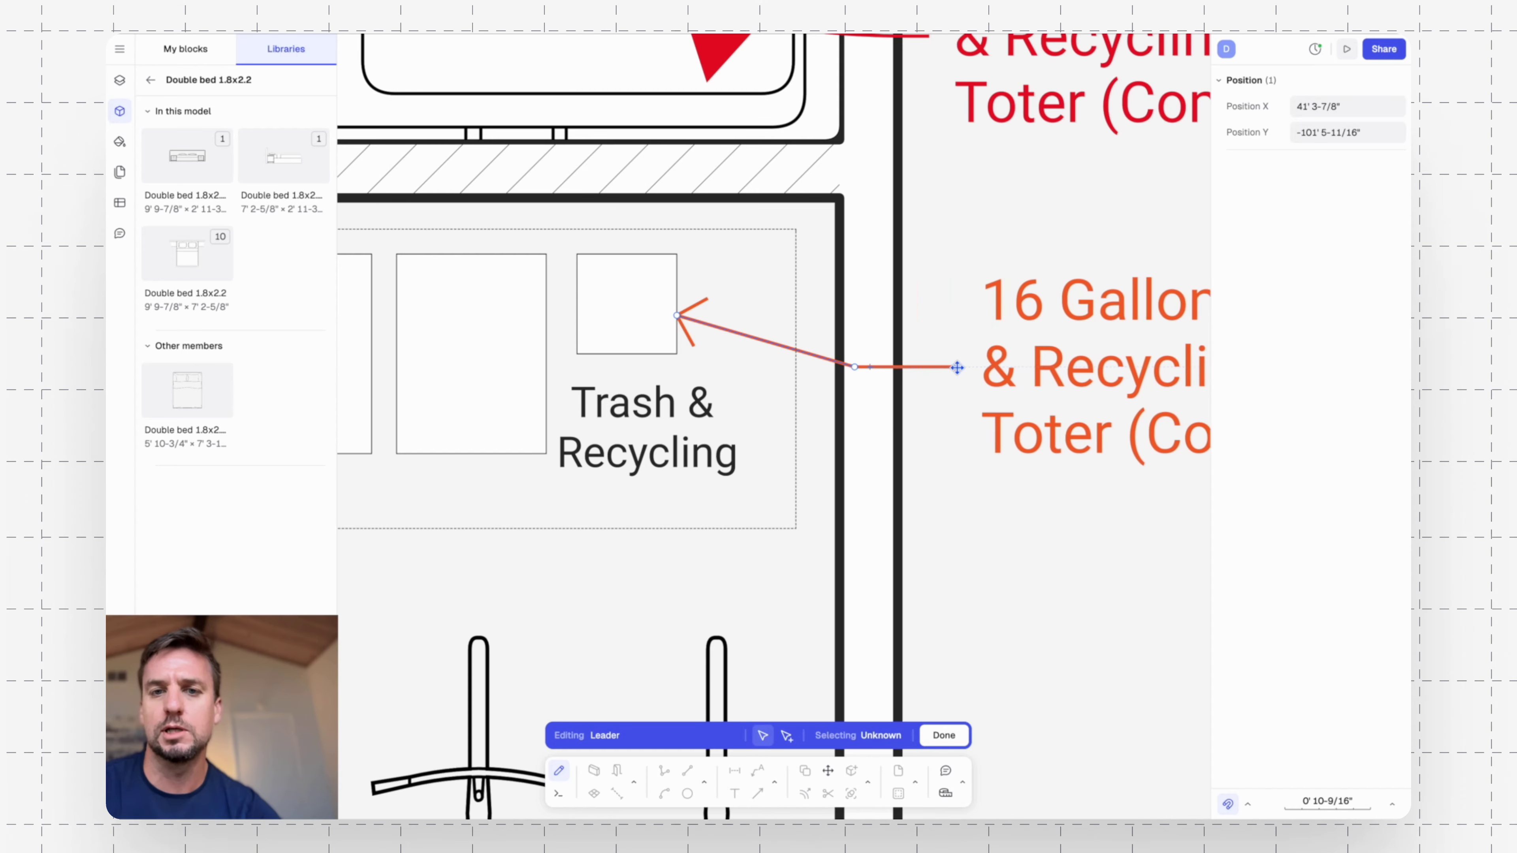
pyautogui.click(945, 204)
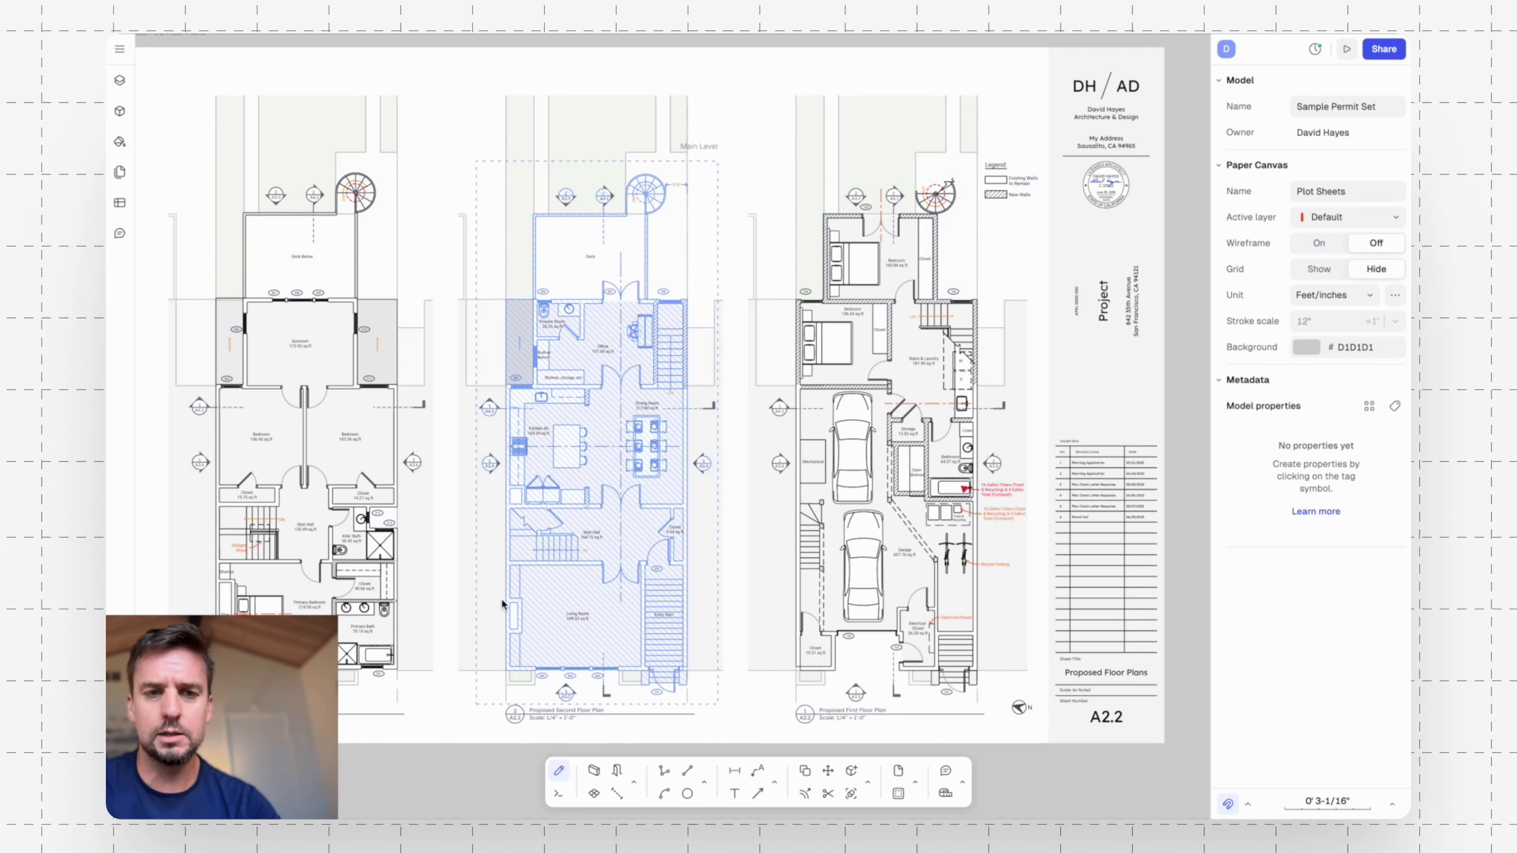
# Copy sheet A2.2 to a spot below the A2.3 Roof Plans sheet.
pyautogui.scroll(-5, 509, 504)
pyautogui.moveTo(497, 598); pyautogui.dragTo(585, 370, button='middle')
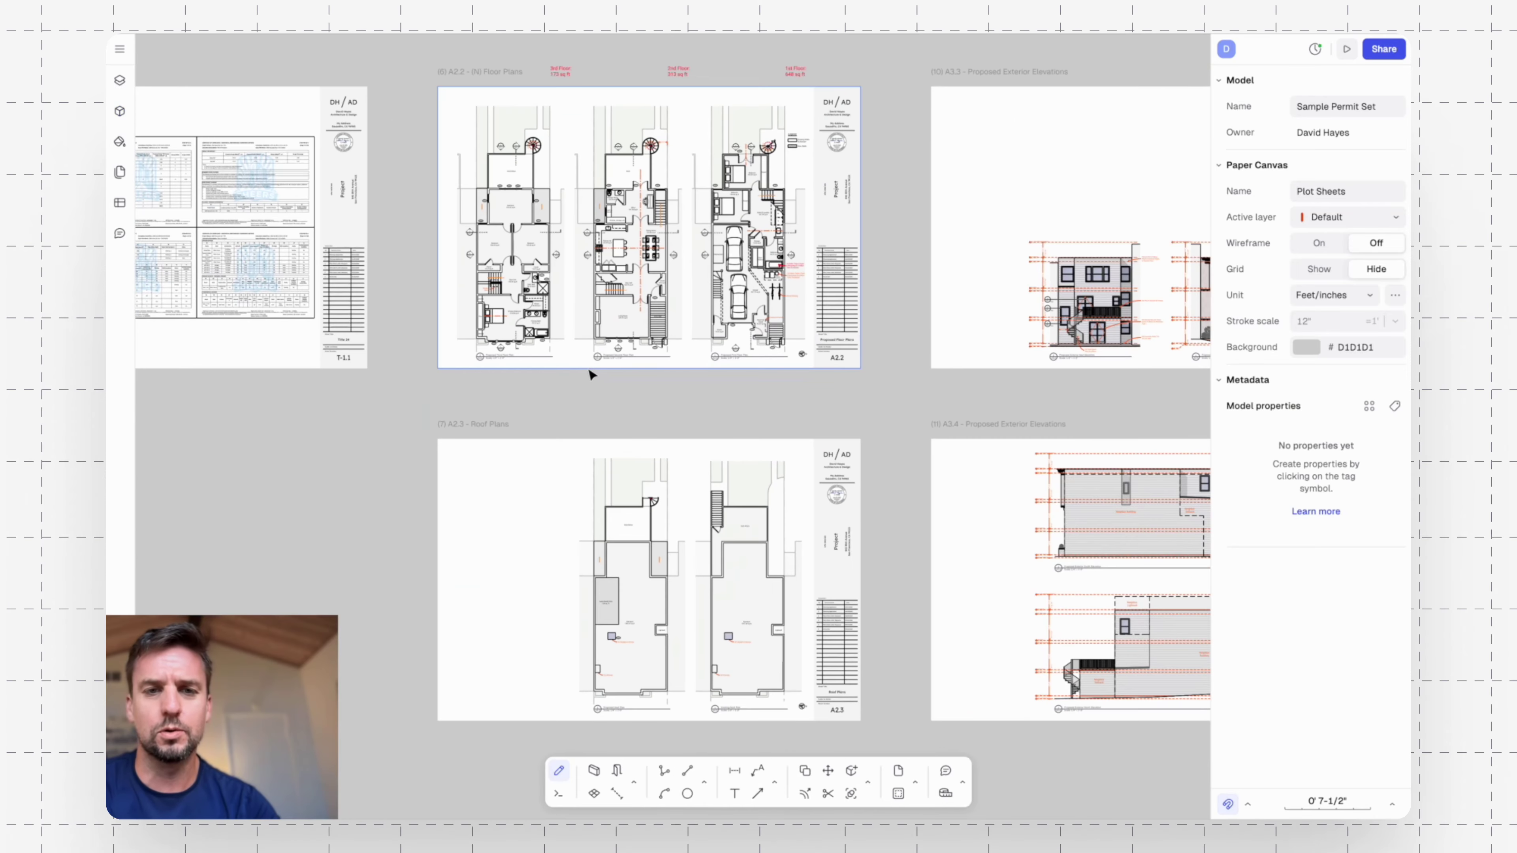
pyautogui.scroll(-1, 613, 356)
pyautogui.scroll(-1, 614, 356)
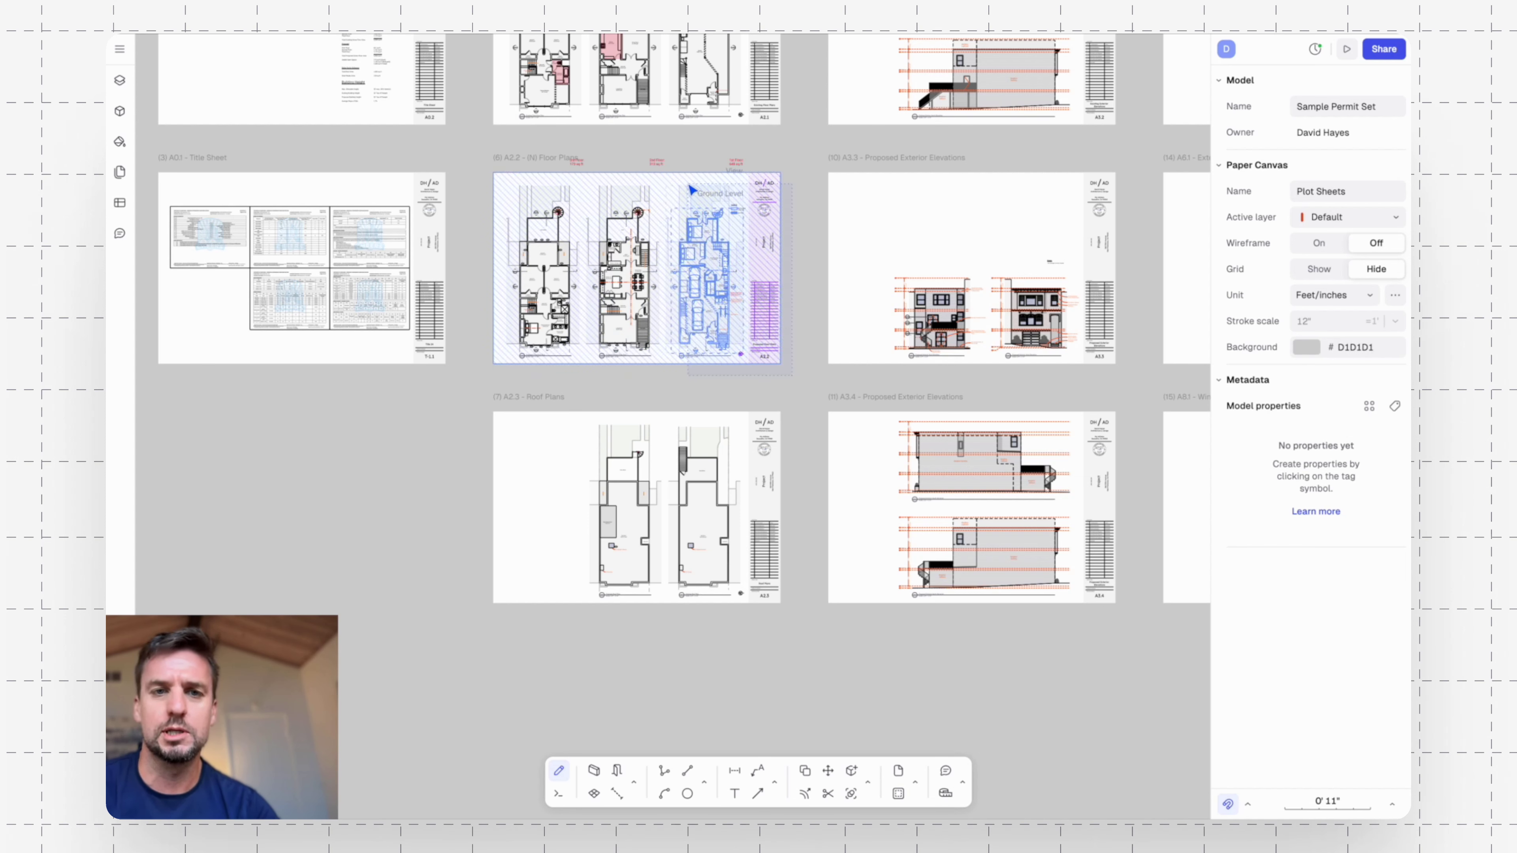
pyautogui.click(691, 190)
pyautogui.press('c')
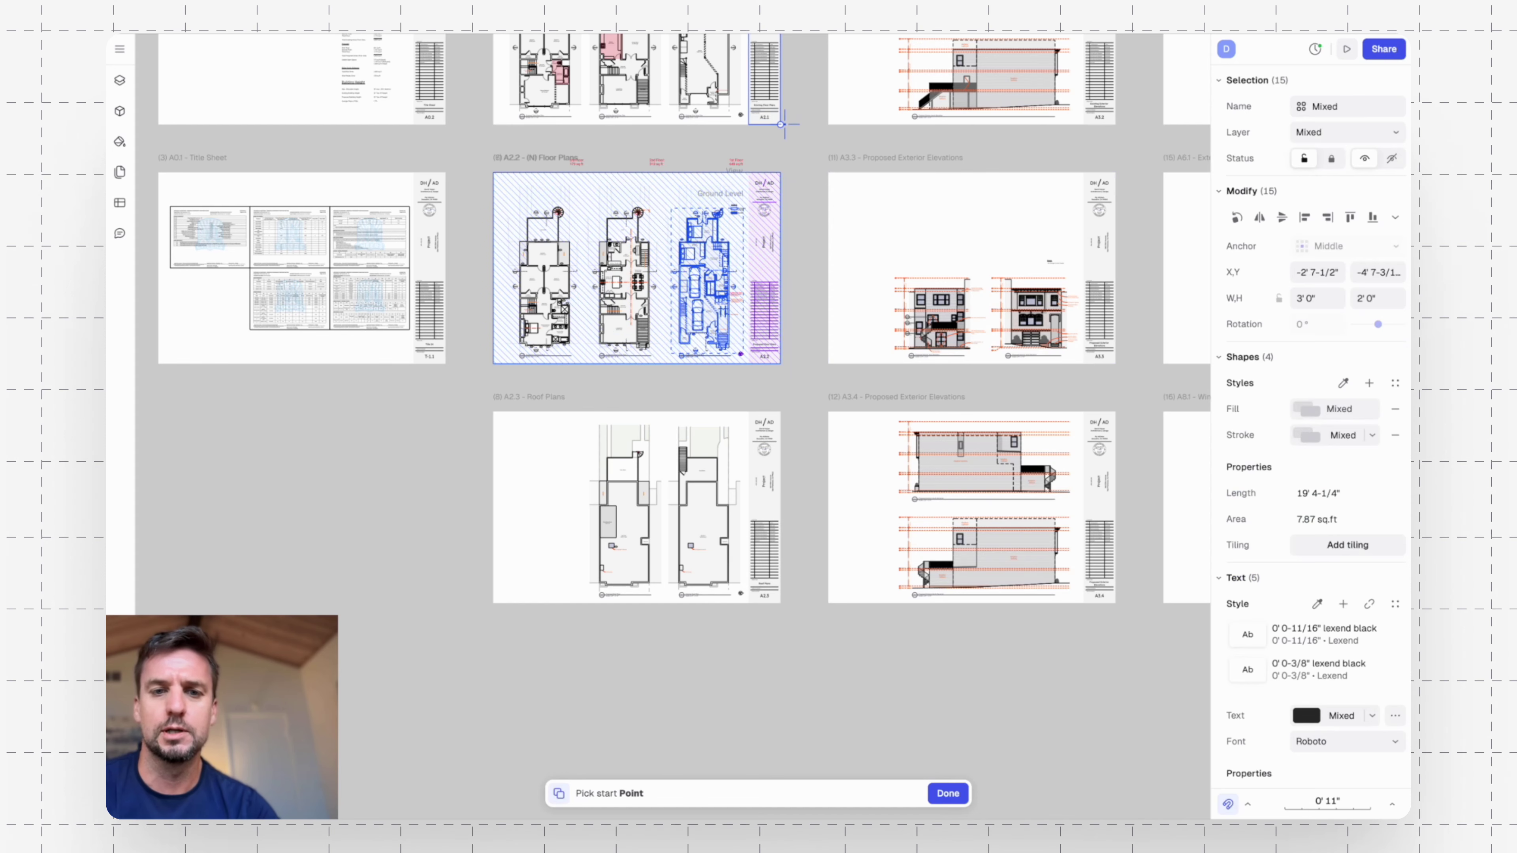
pyautogui.click(781, 124)
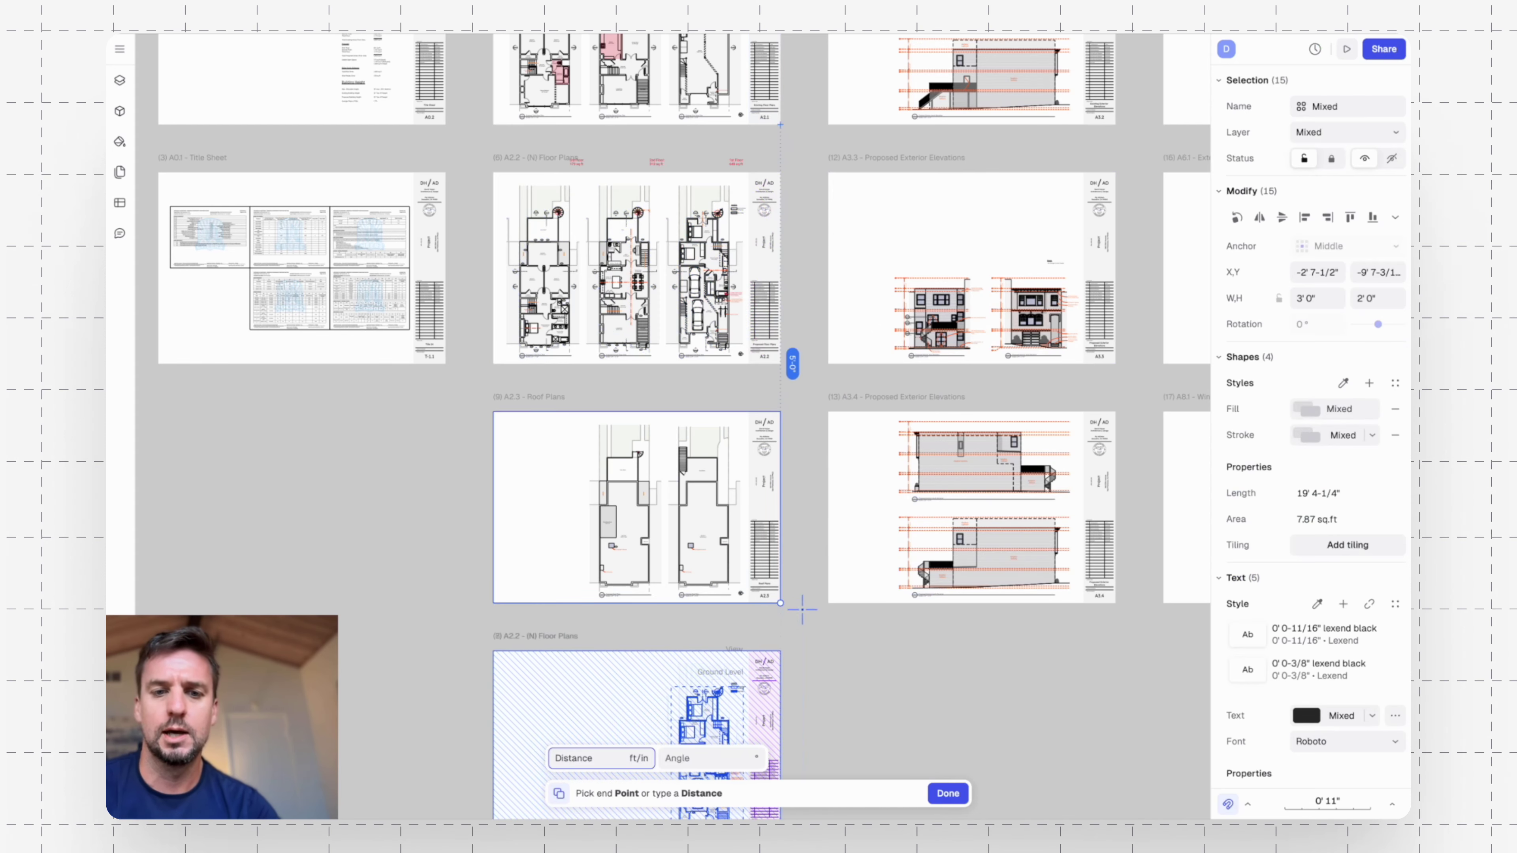
pyautogui.click(780, 603)
pyautogui.moveTo(883, 634); pyautogui.dragTo(827, 365, button='middle')
pyautogui.press('Escape')
# Hide the Annotation, Tags and Furniture layers in the copied first-floor plan view.
pyautogui.scroll(6, 678, 395)
pyautogui.scroll(3, 827, 364)
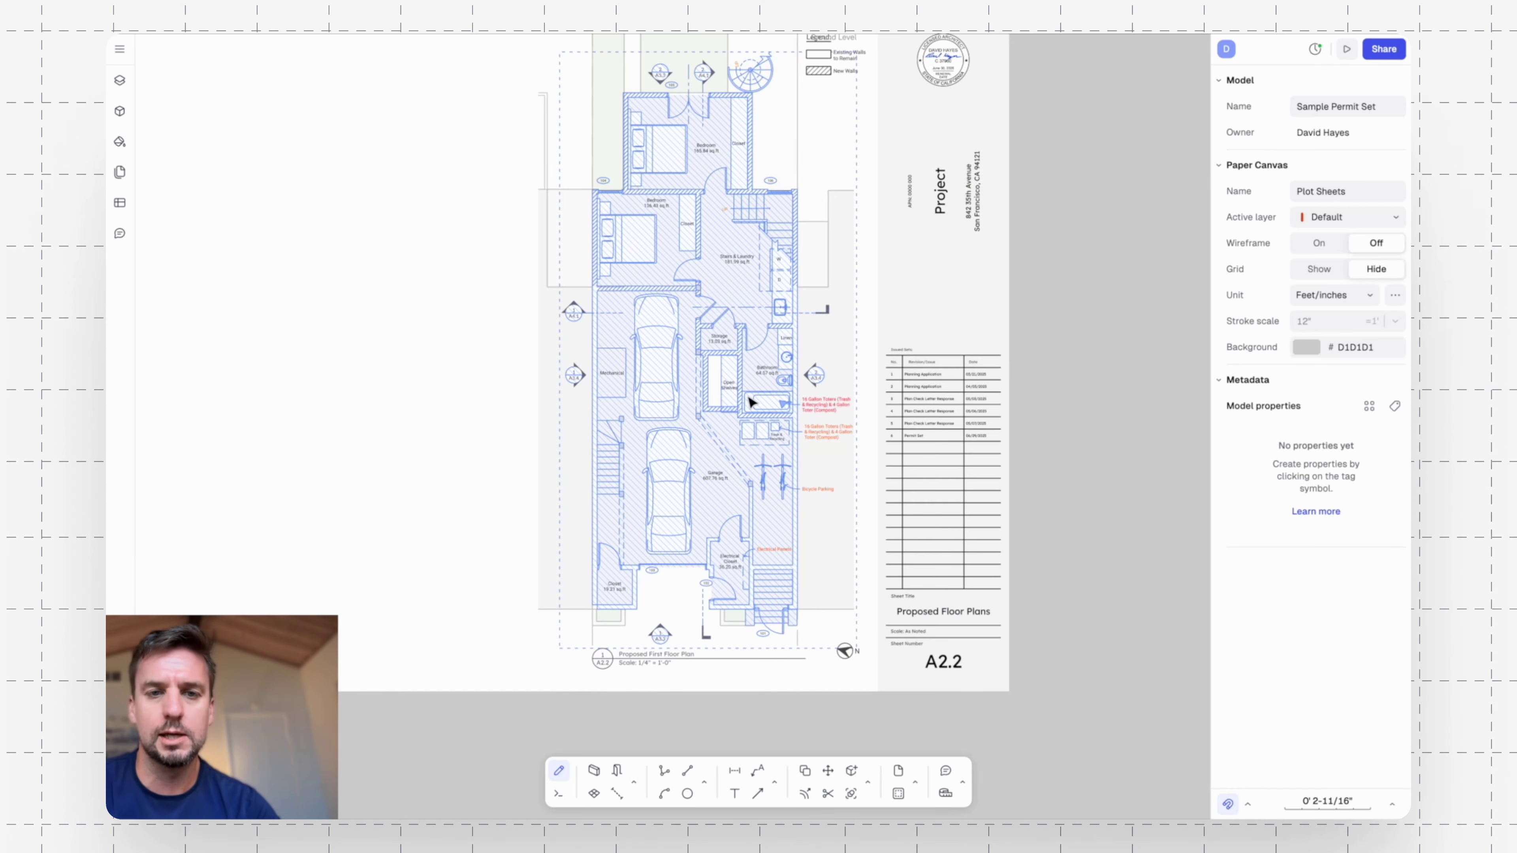
pyautogui.doubleClick(723, 387)
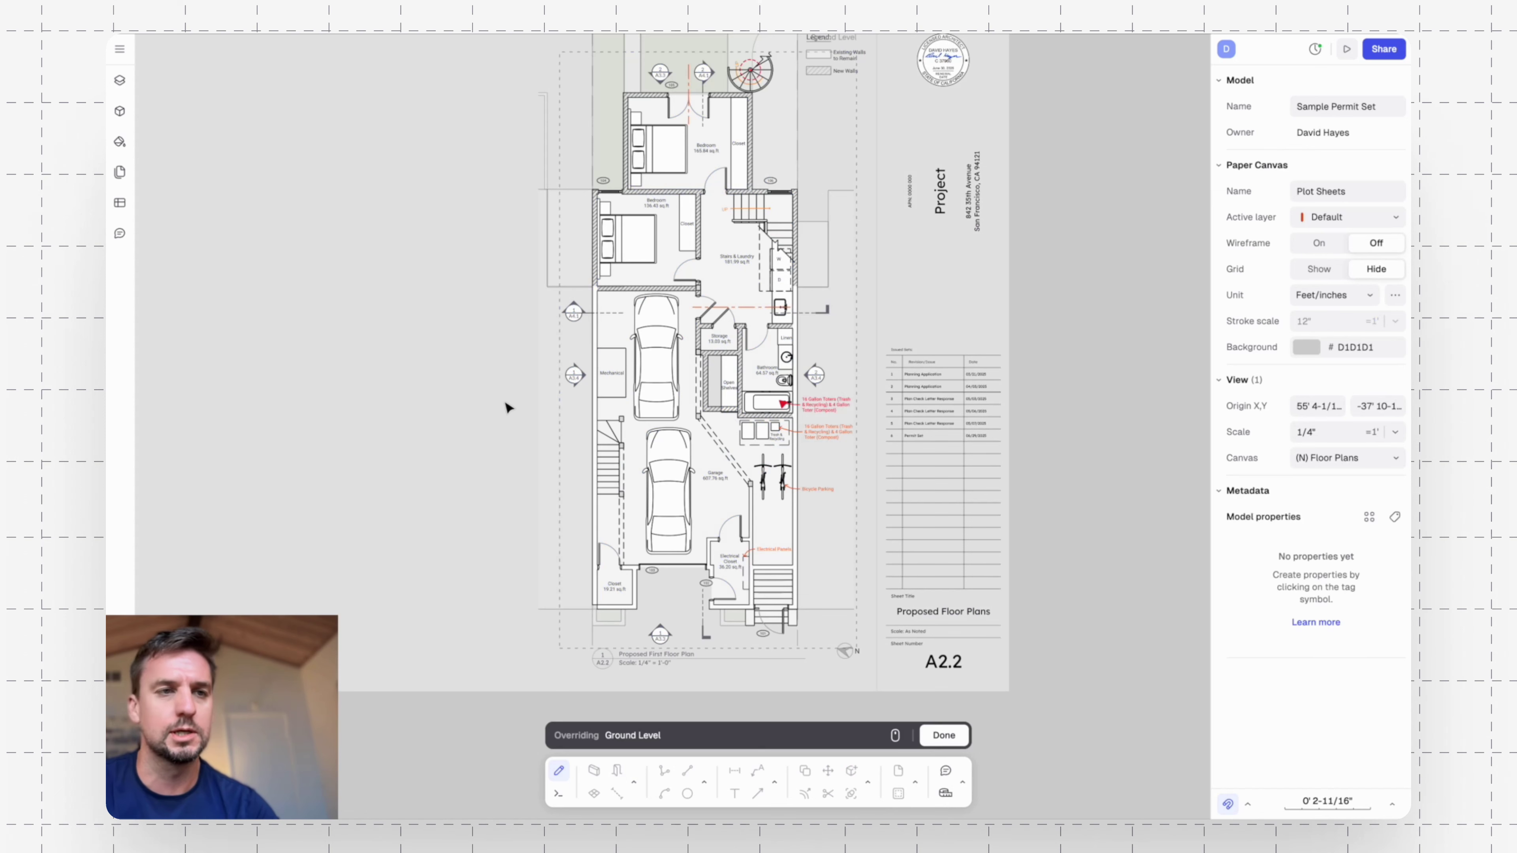
pyautogui.click(119, 80)
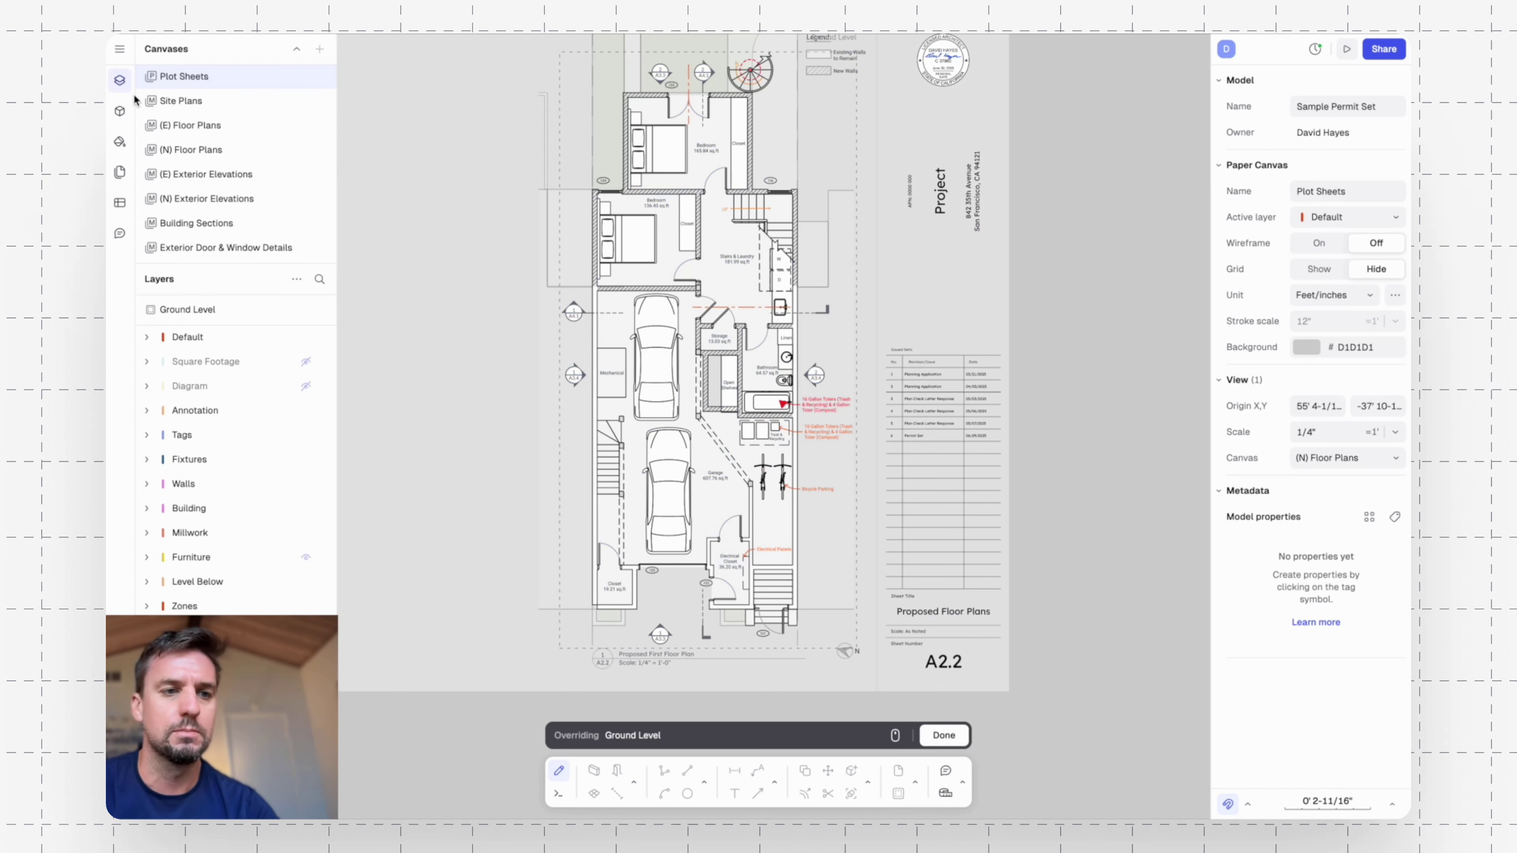
pyautogui.click(306, 410)
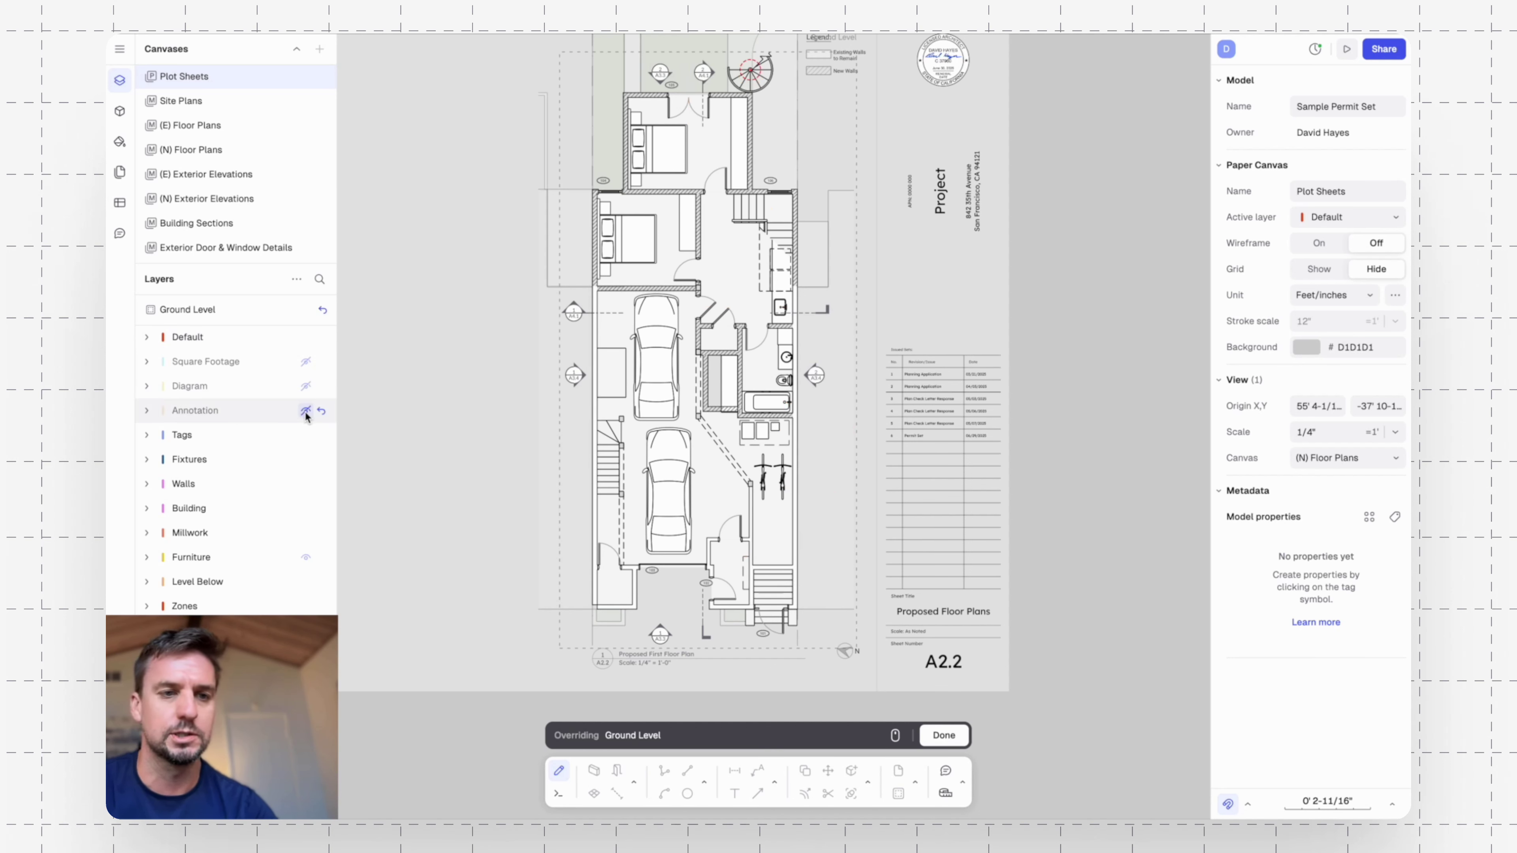
pyautogui.click(306, 435)
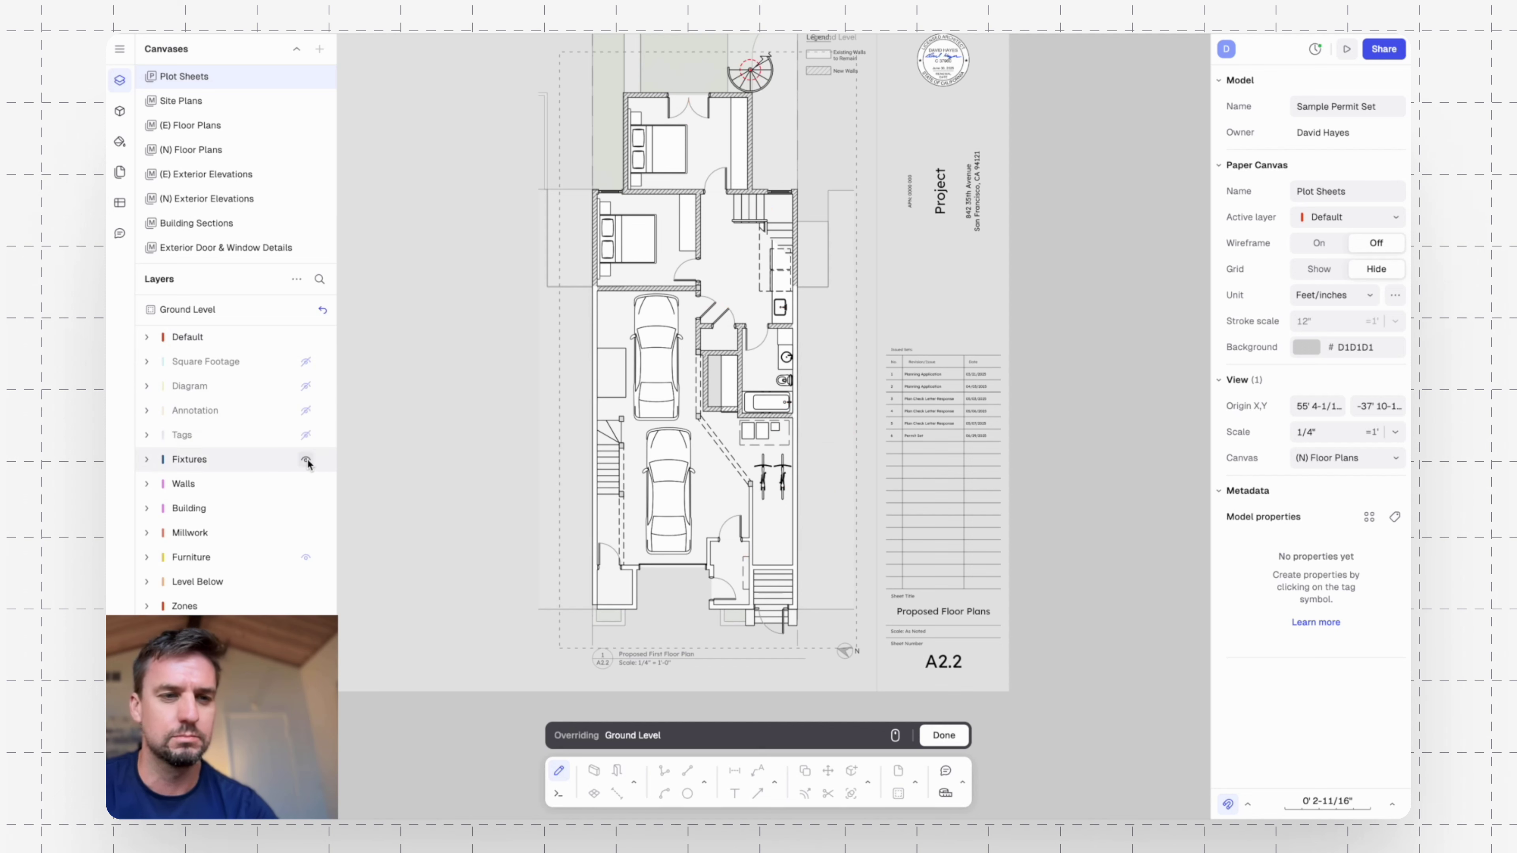
pyautogui.click(306, 558)
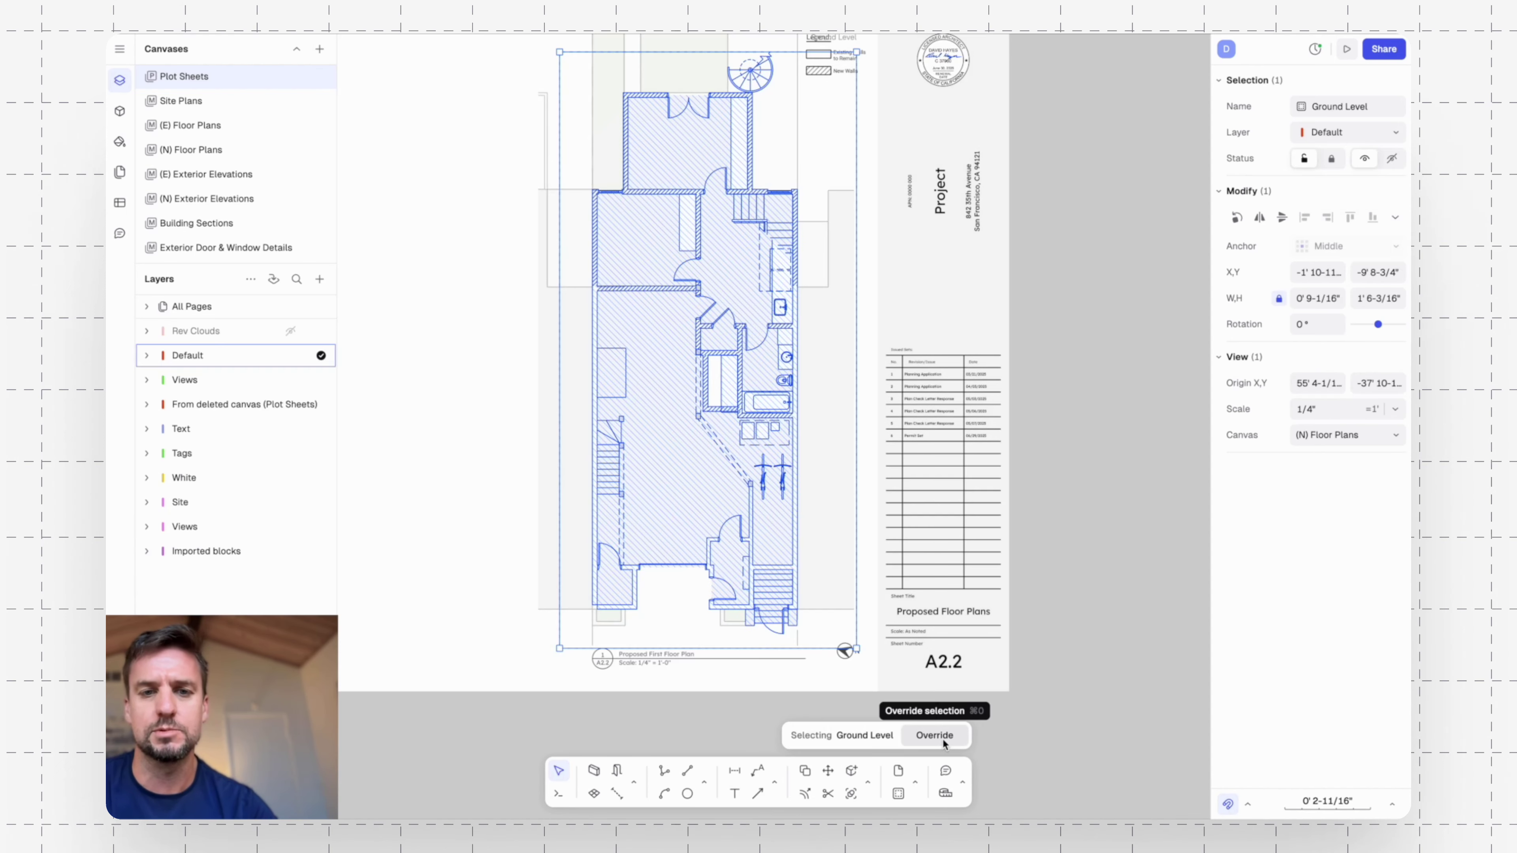
pyautogui.click(943, 736)
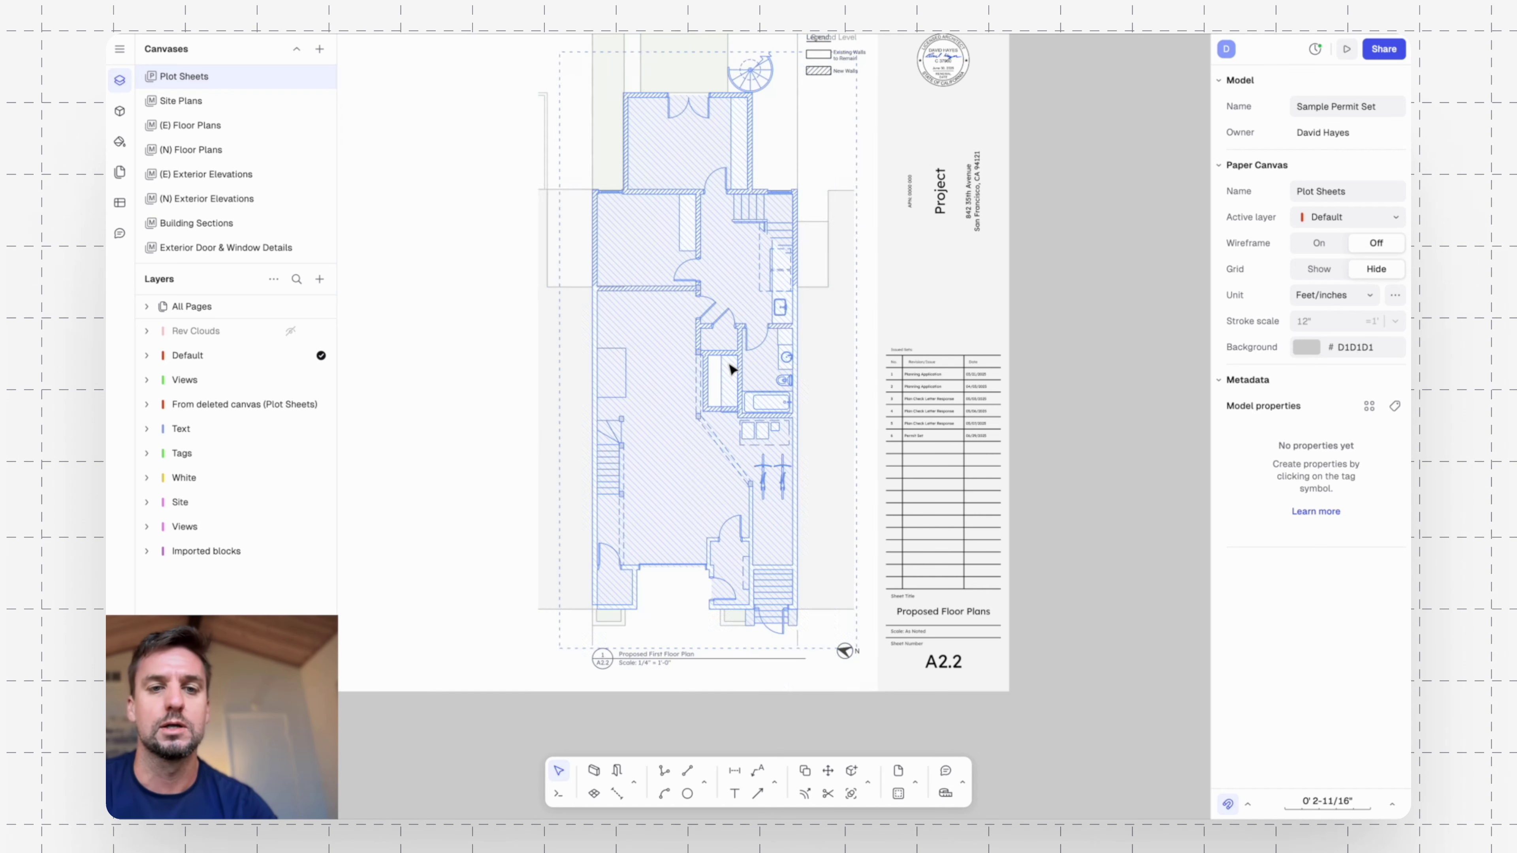
# Center the copied sheet and start a polyline outline with a 2 mil stroke.
pyautogui.scroll(-3, 699, 354)
pyautogui.moveTo(497, 274); pyautogui.dragTo(603, 308, button='middle')
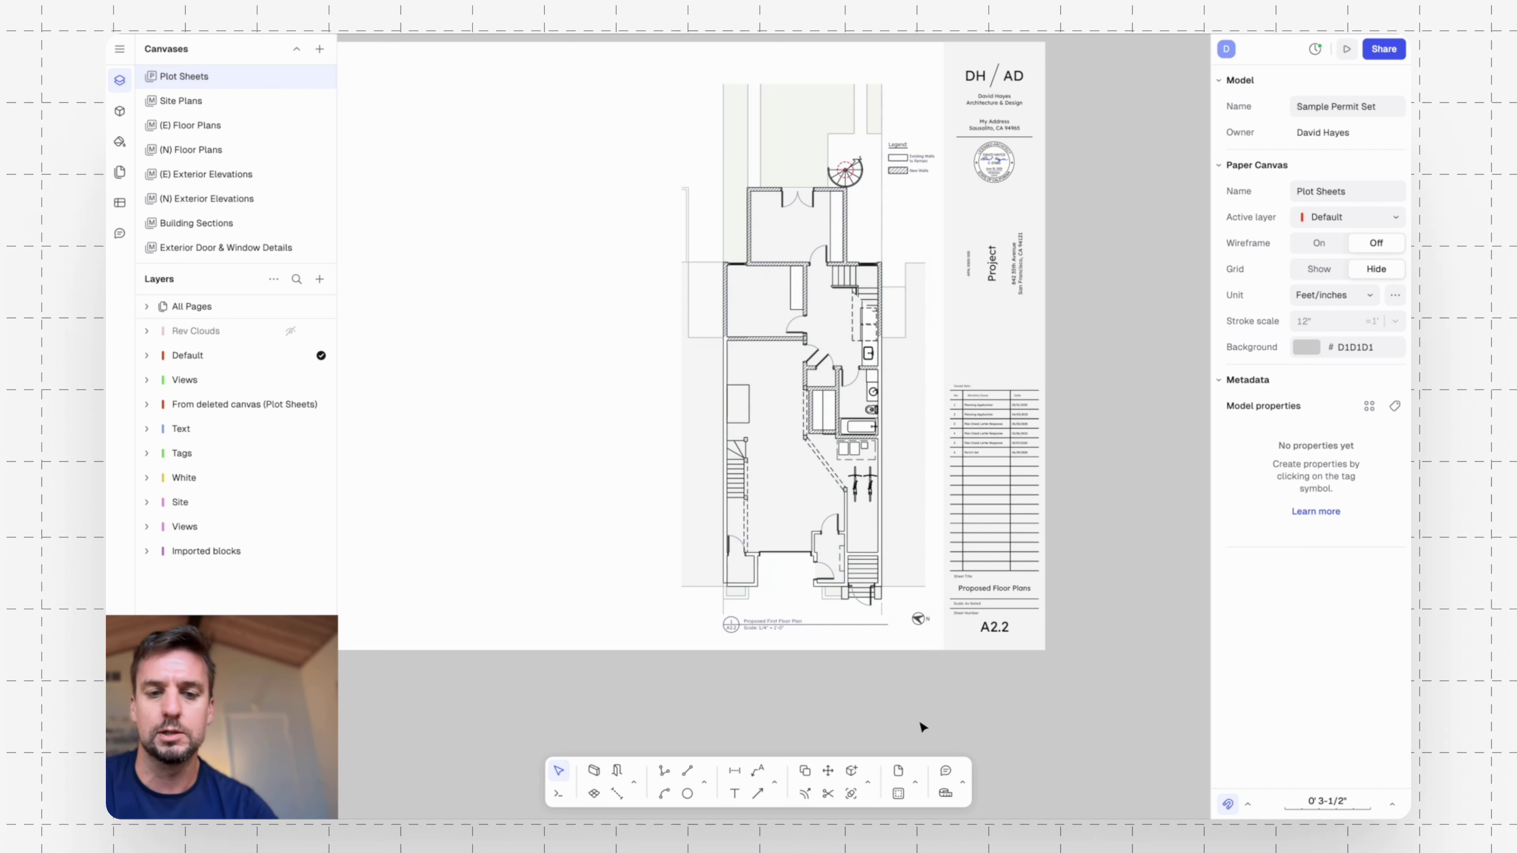
pyautogui.click(663, 770)
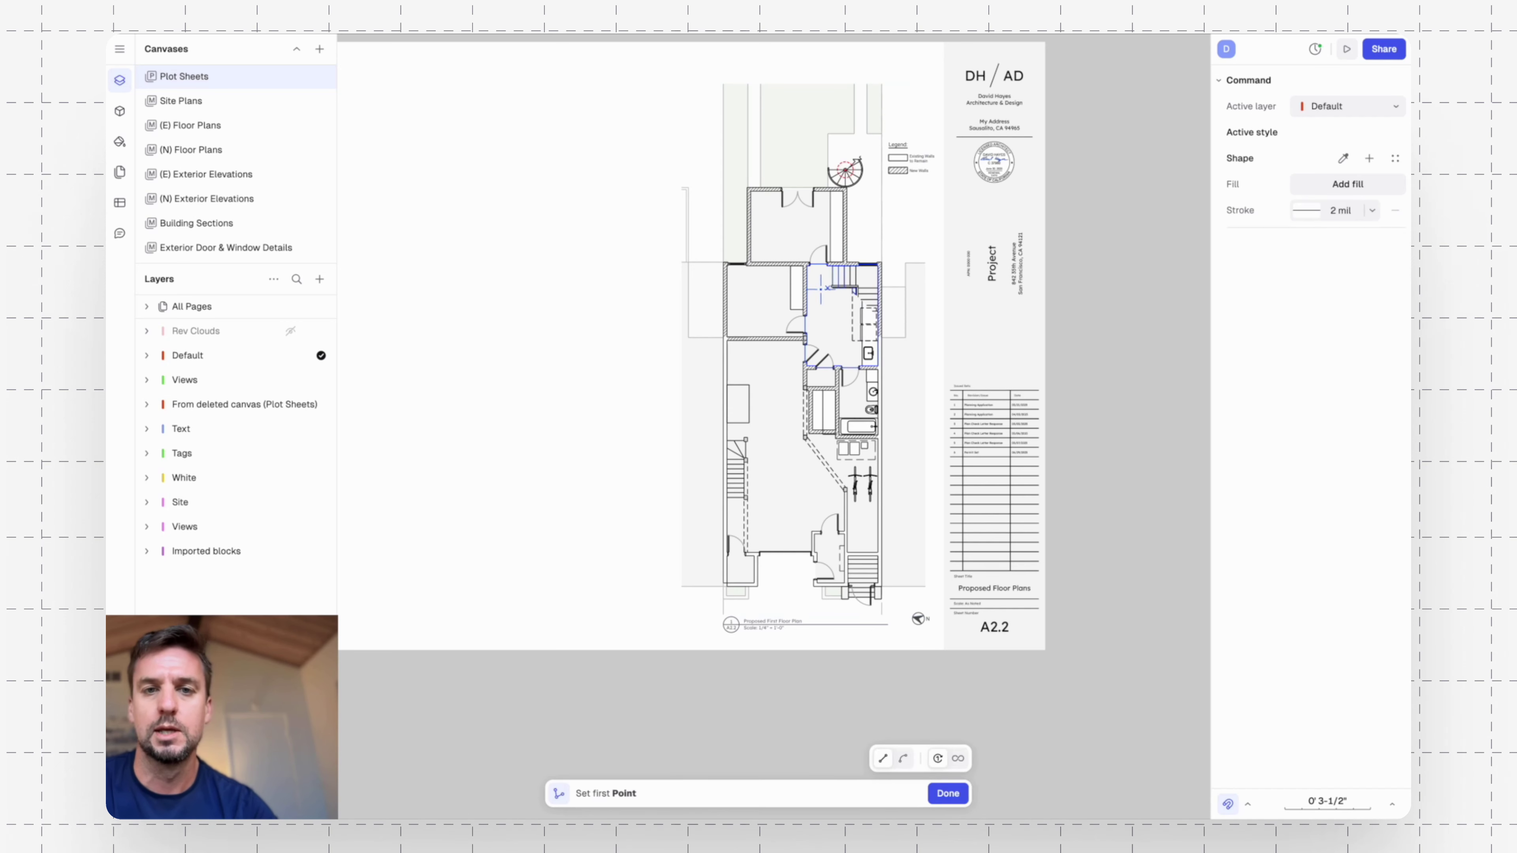
# Start the outline at the left wall corner and trace past the bathroom to the right wall.
pyautogui.scroll(5, 840, 290)
pyautogui.moveTo(839, 428); pyautogui.dragTo(813, 240, button='middle')
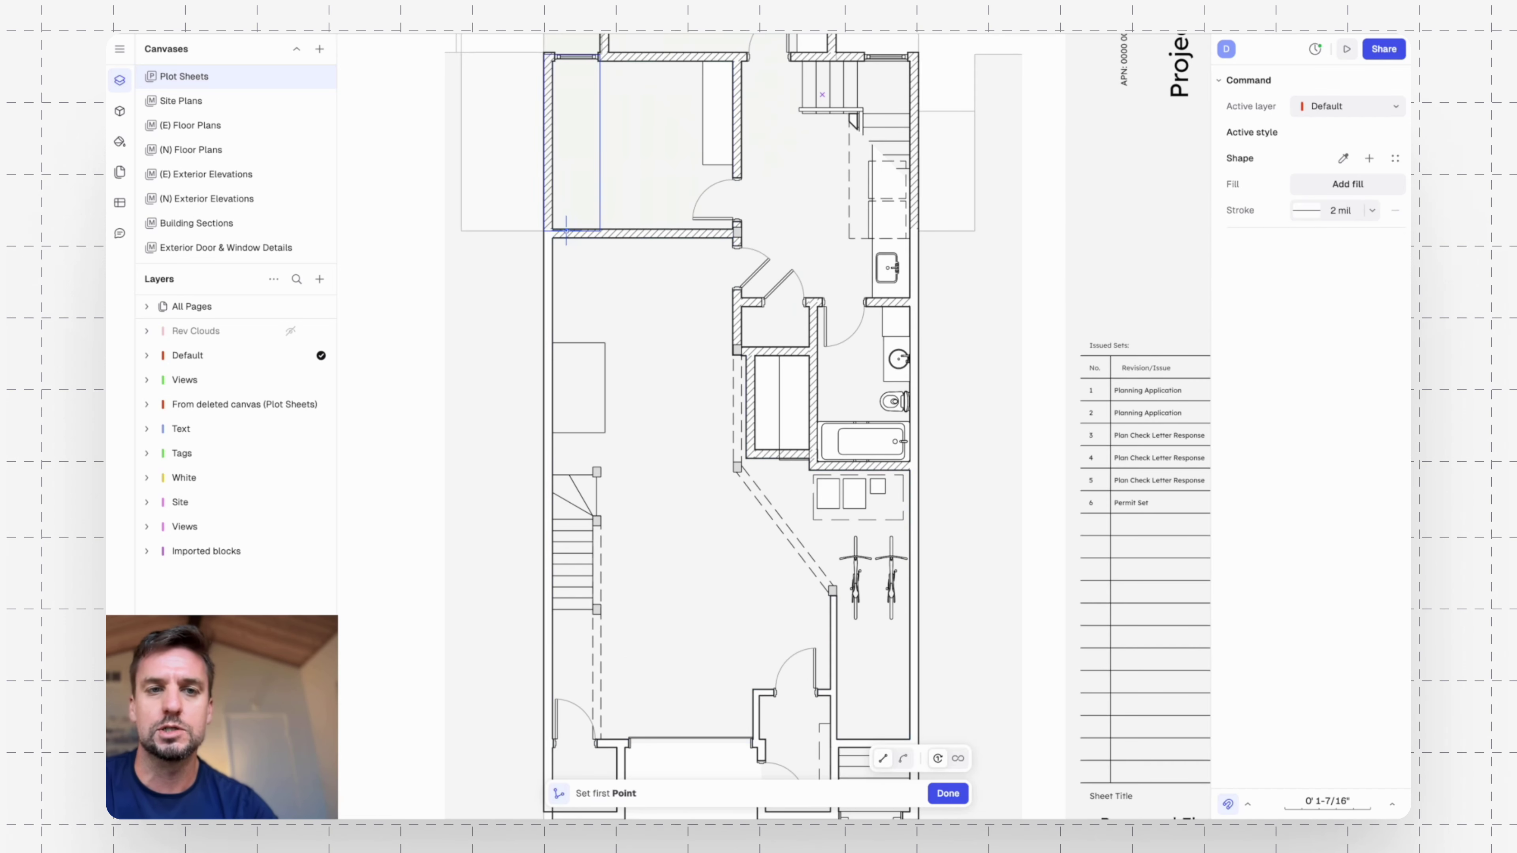
pyautogui.click(549, 238)
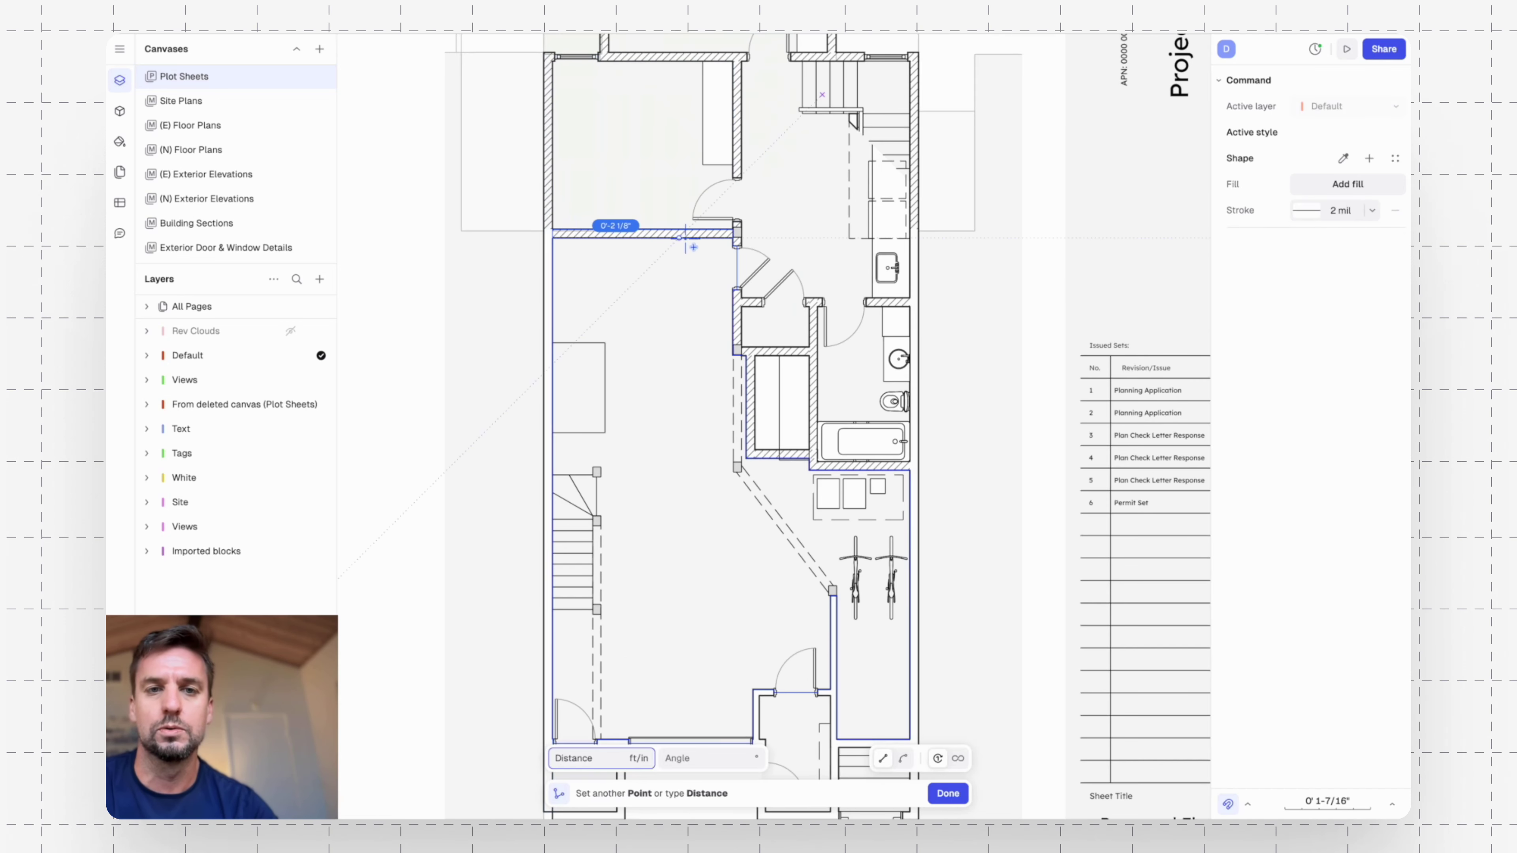
pyautogui.click(734, 239)
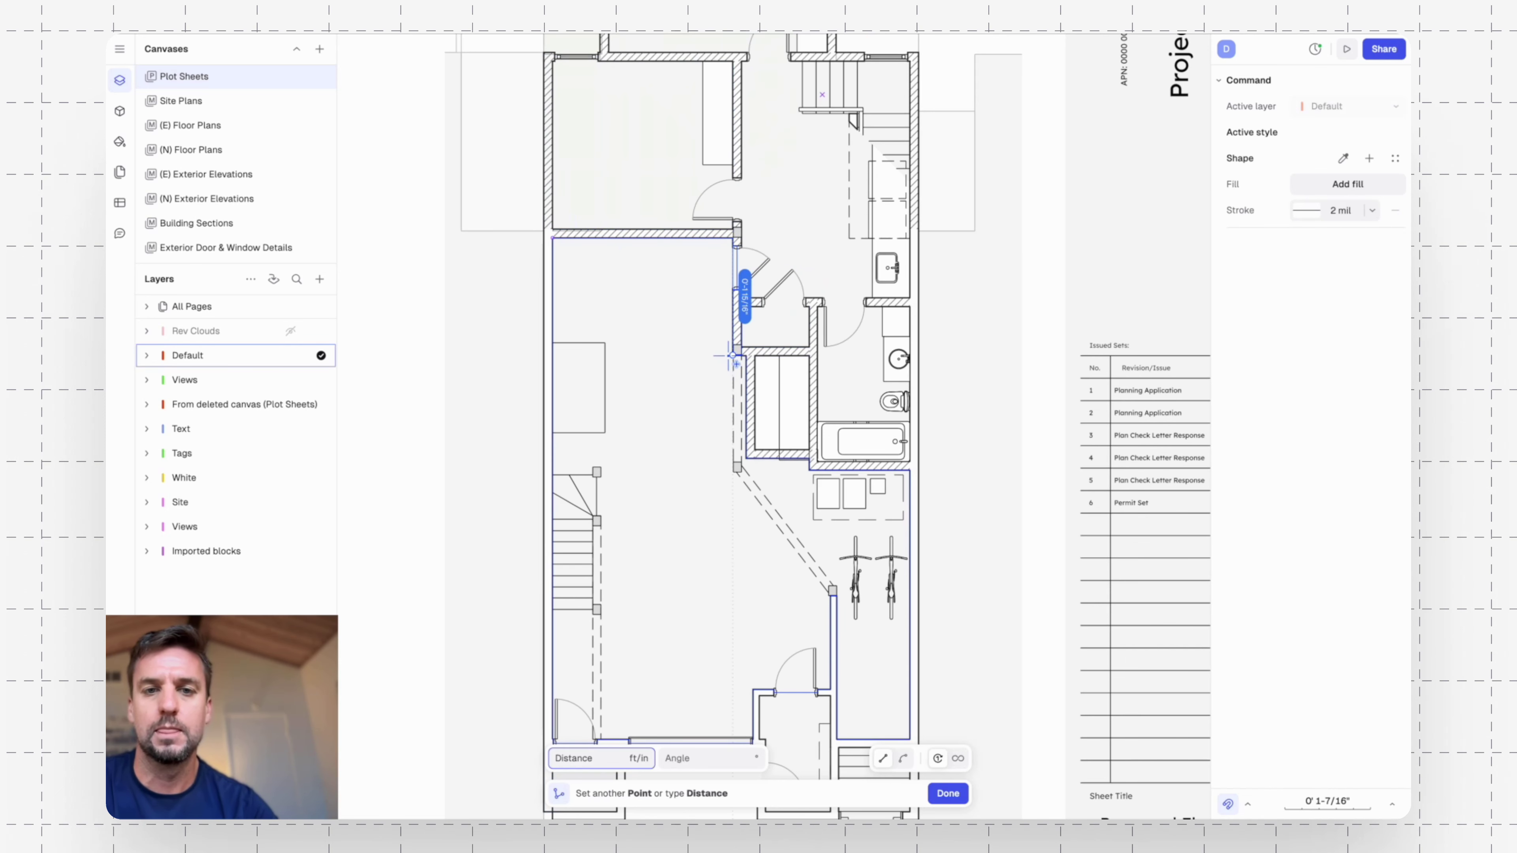
pyautogui.click(733, 355)
pyautogui.click(809, 357)
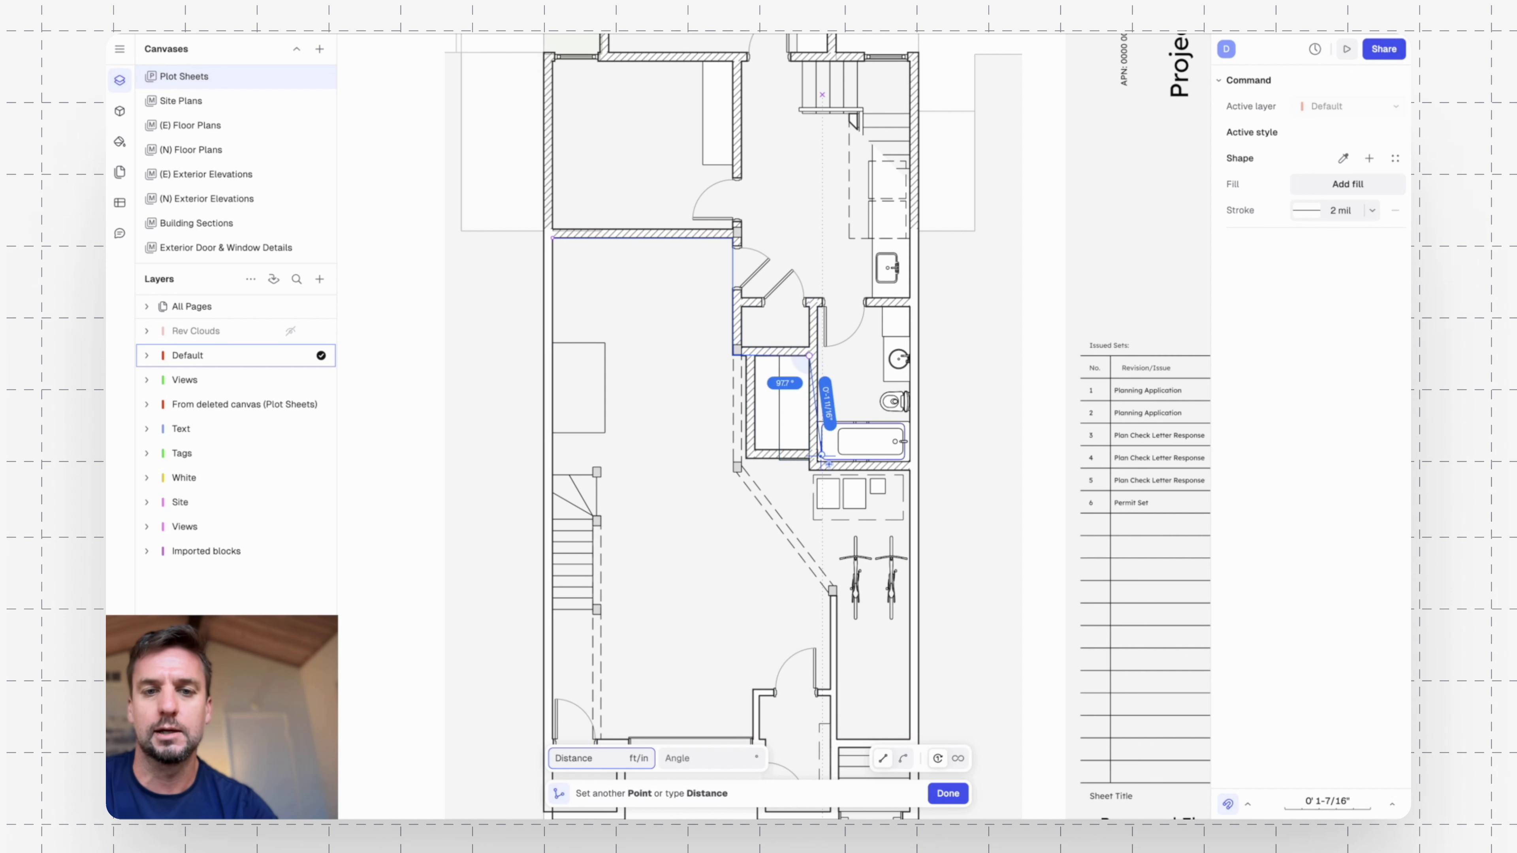
pyautogui.click(810, 470)
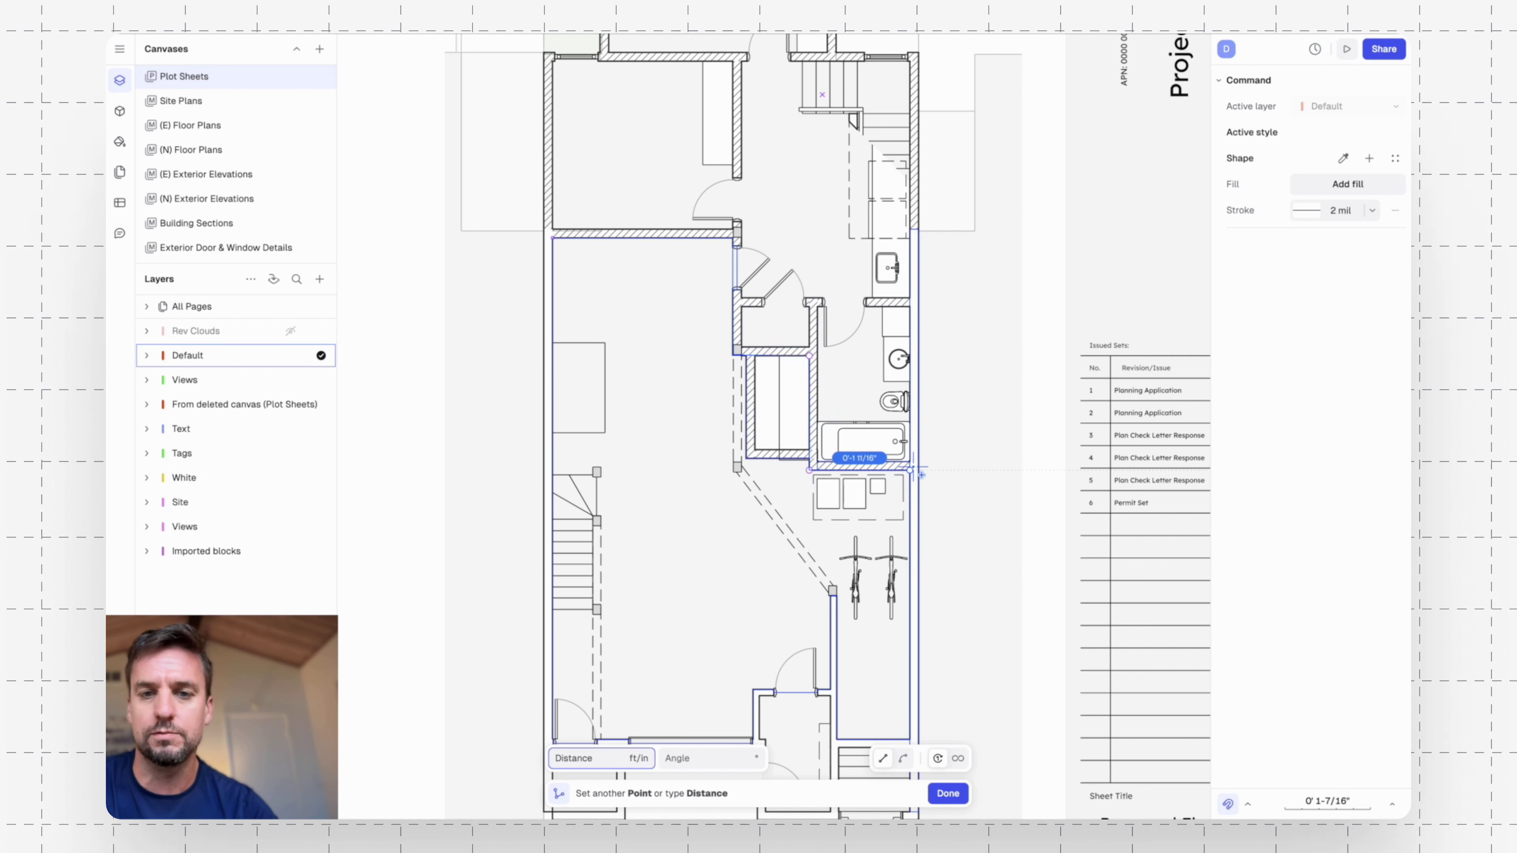
pyautogui.click(920, 470)
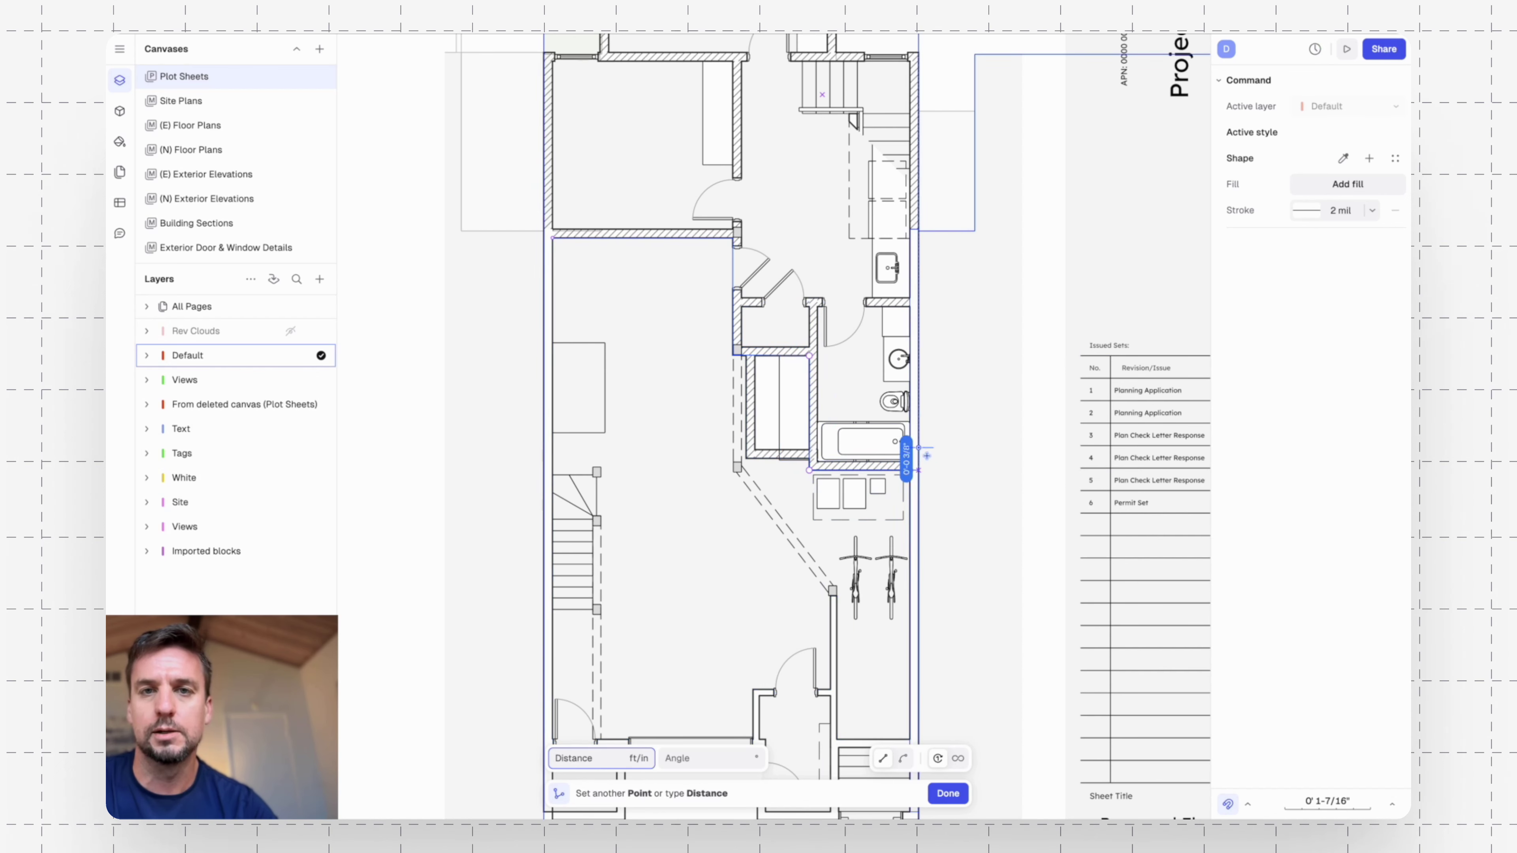
pyautogui.click(919, 53)
# Continue the outline along the top and left walls and close it at its start point.
pyautogui.scroll(5, 852, 67)
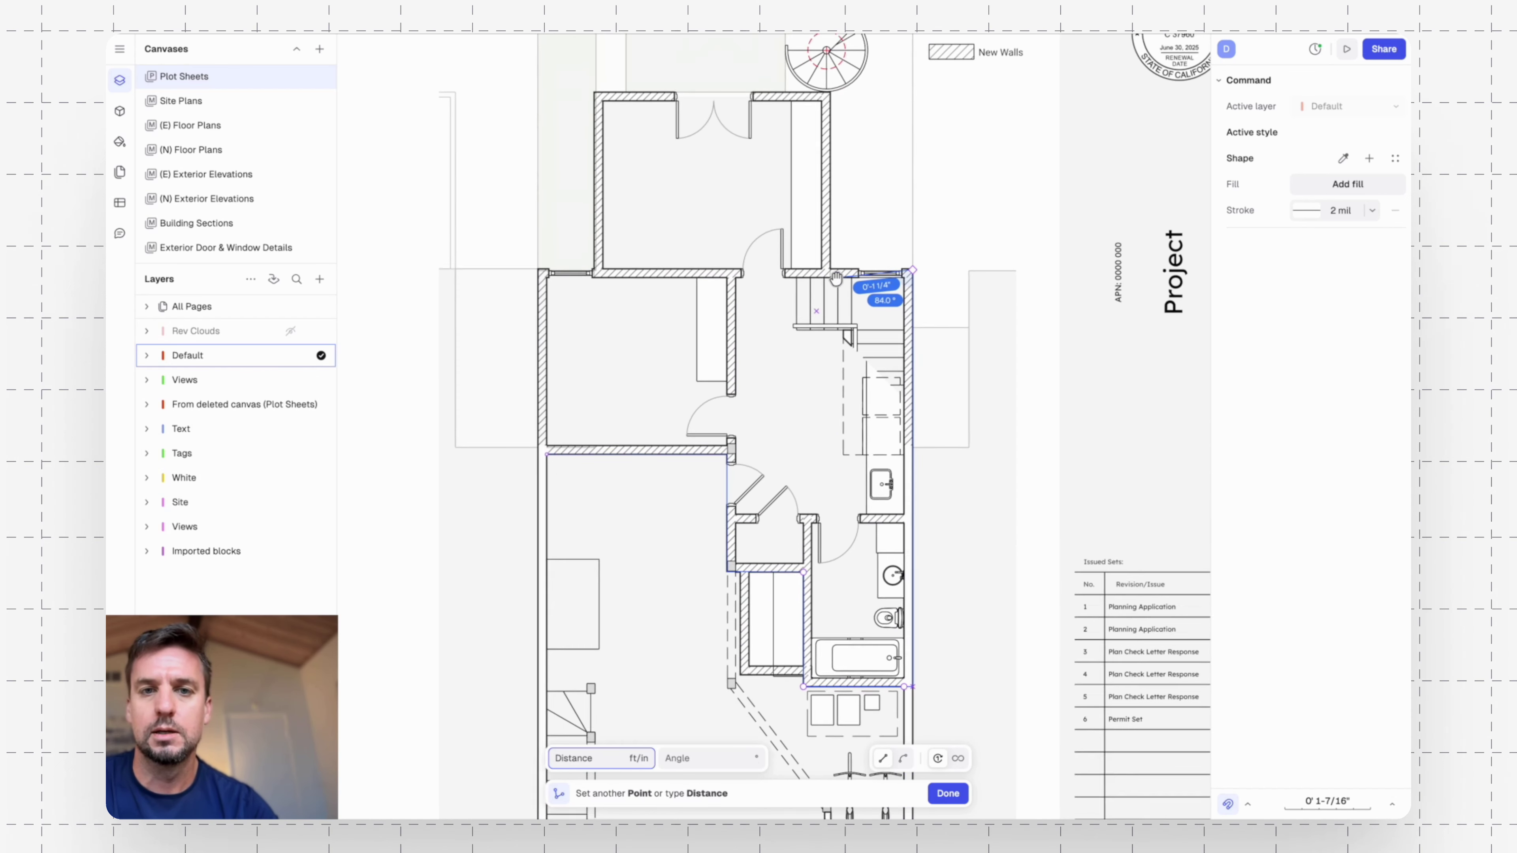
pyautogui.click(836, 299)
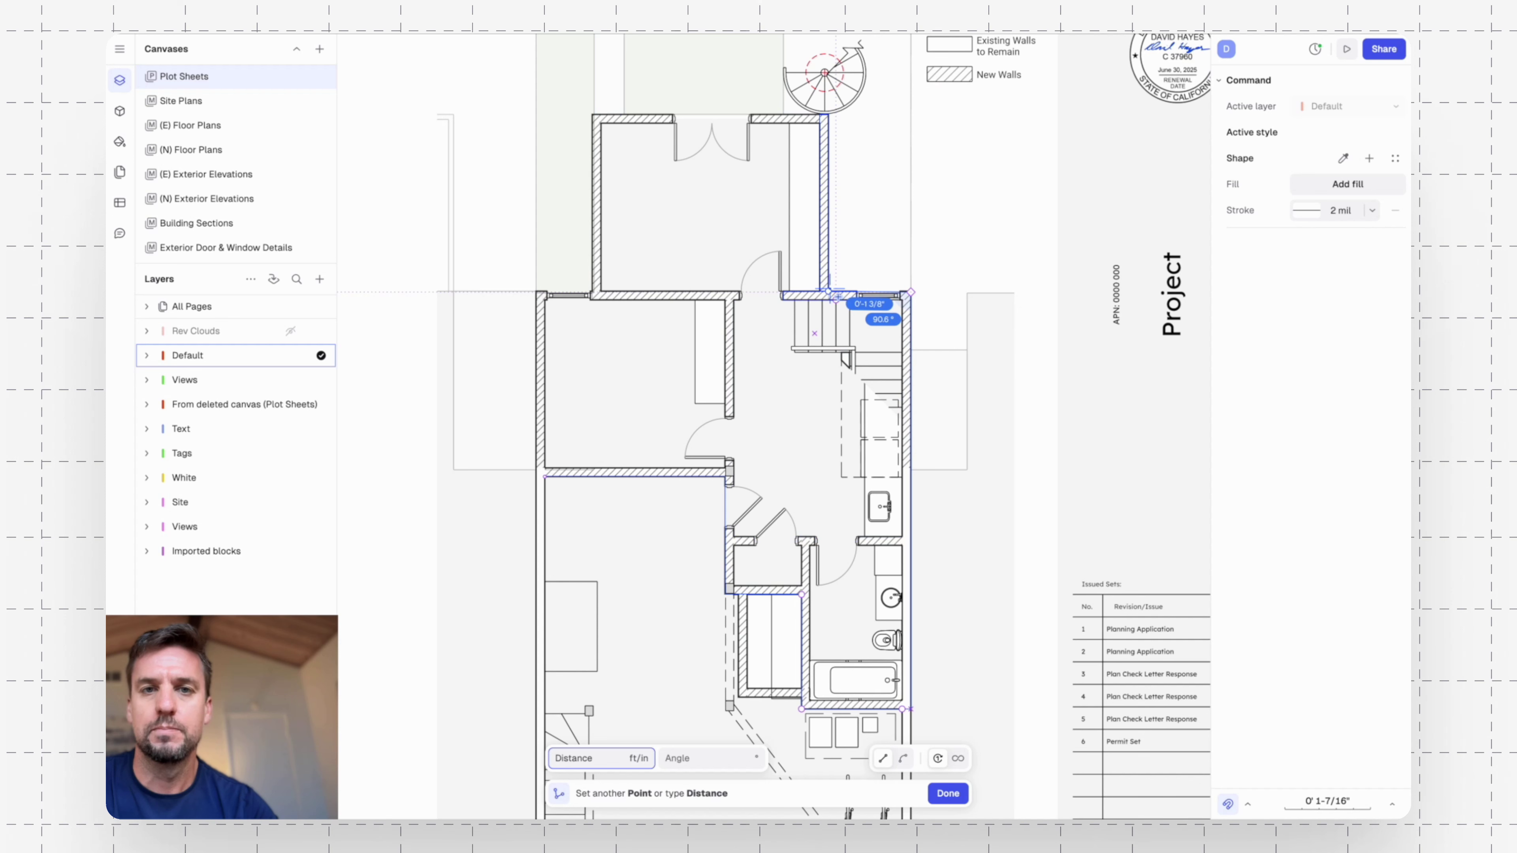
pyautogui.click(828, 115)
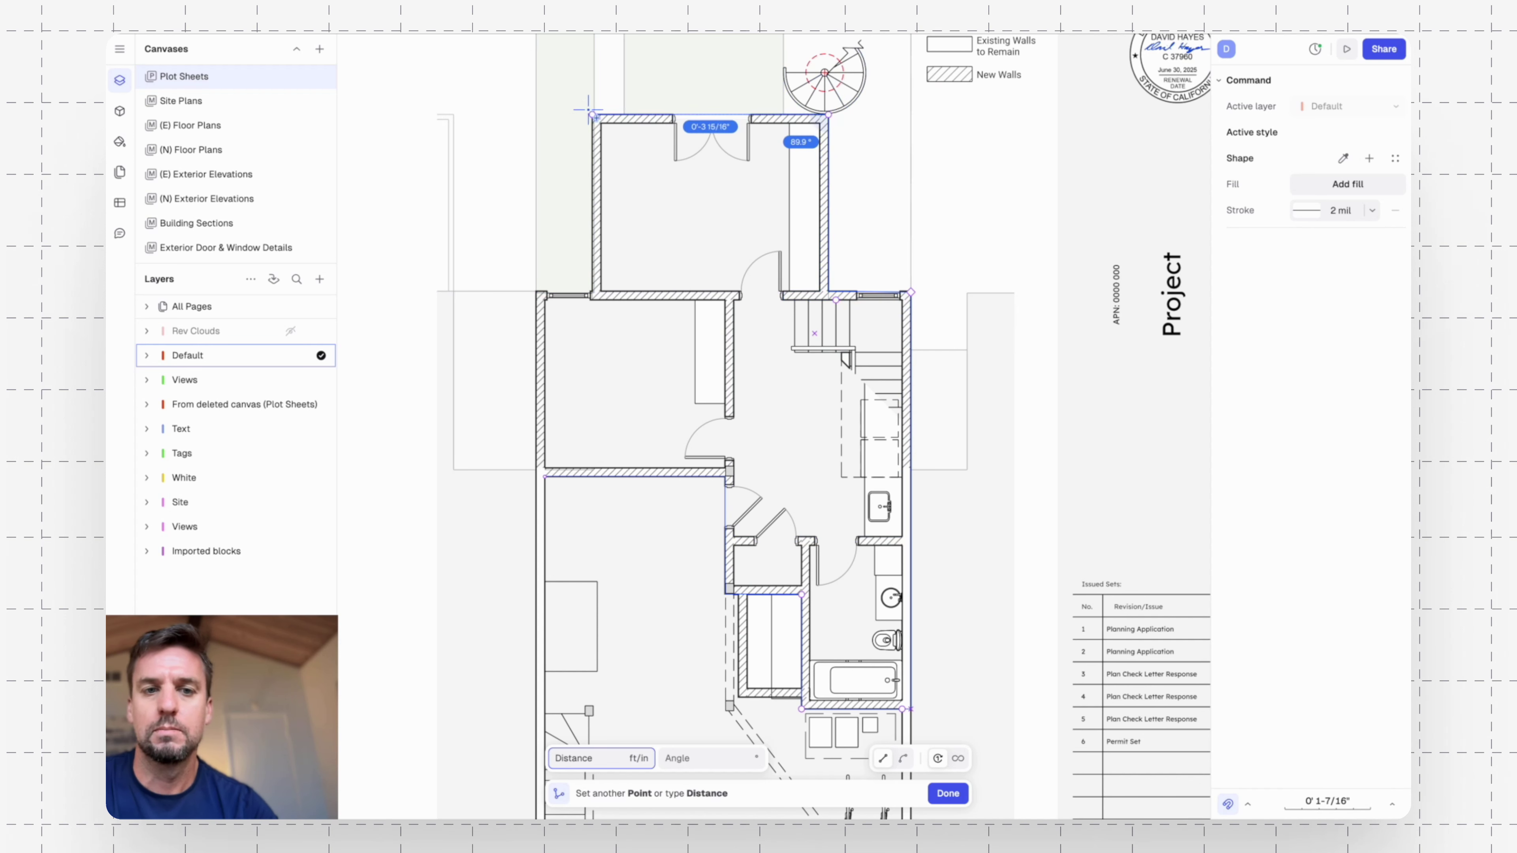
pyautogui.click(593, 115)
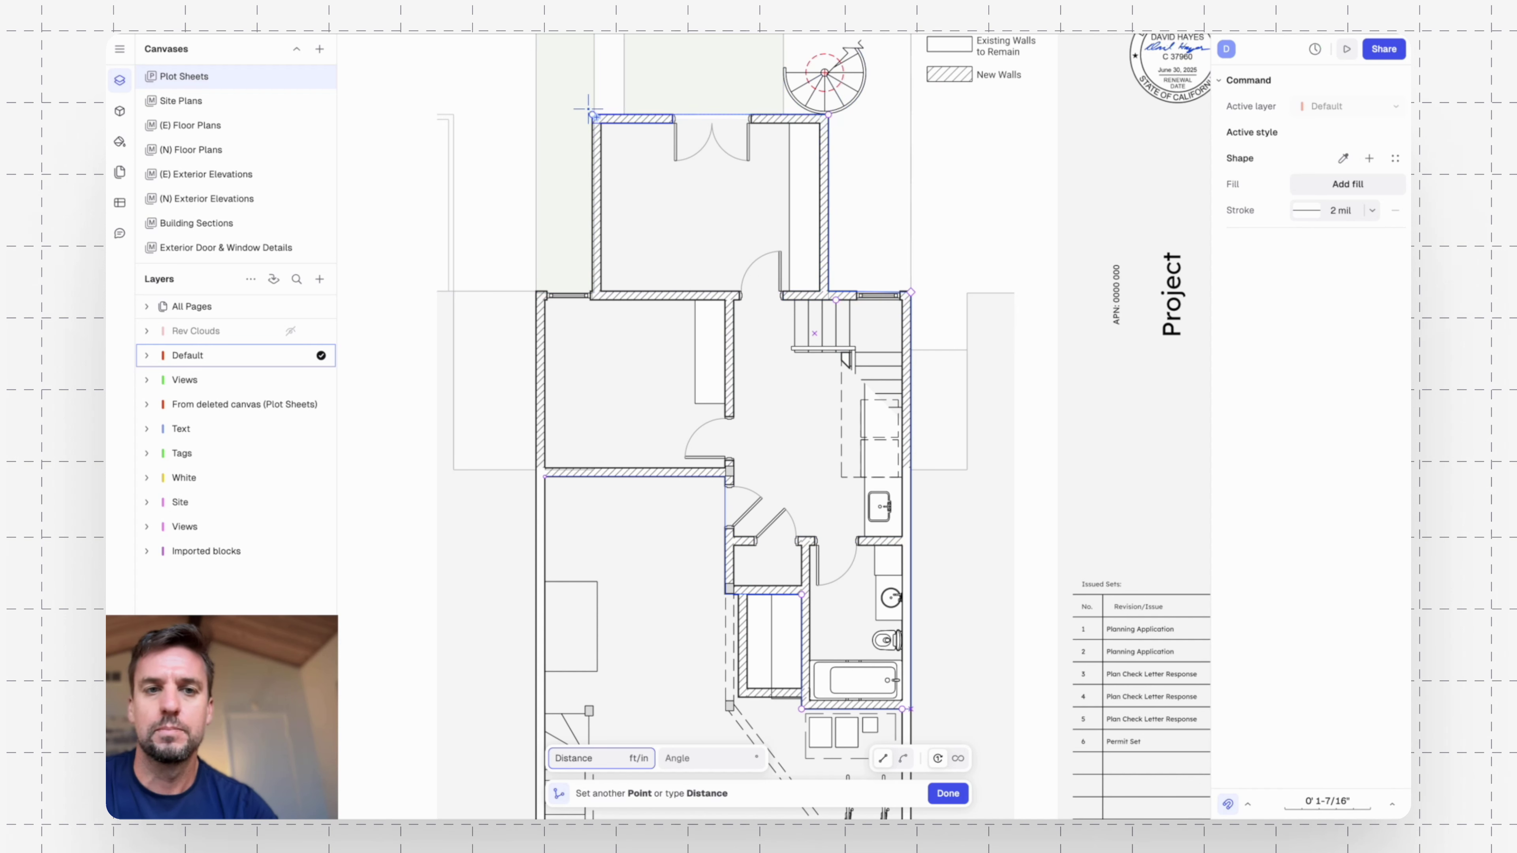
pyautogui.click(593, 292)
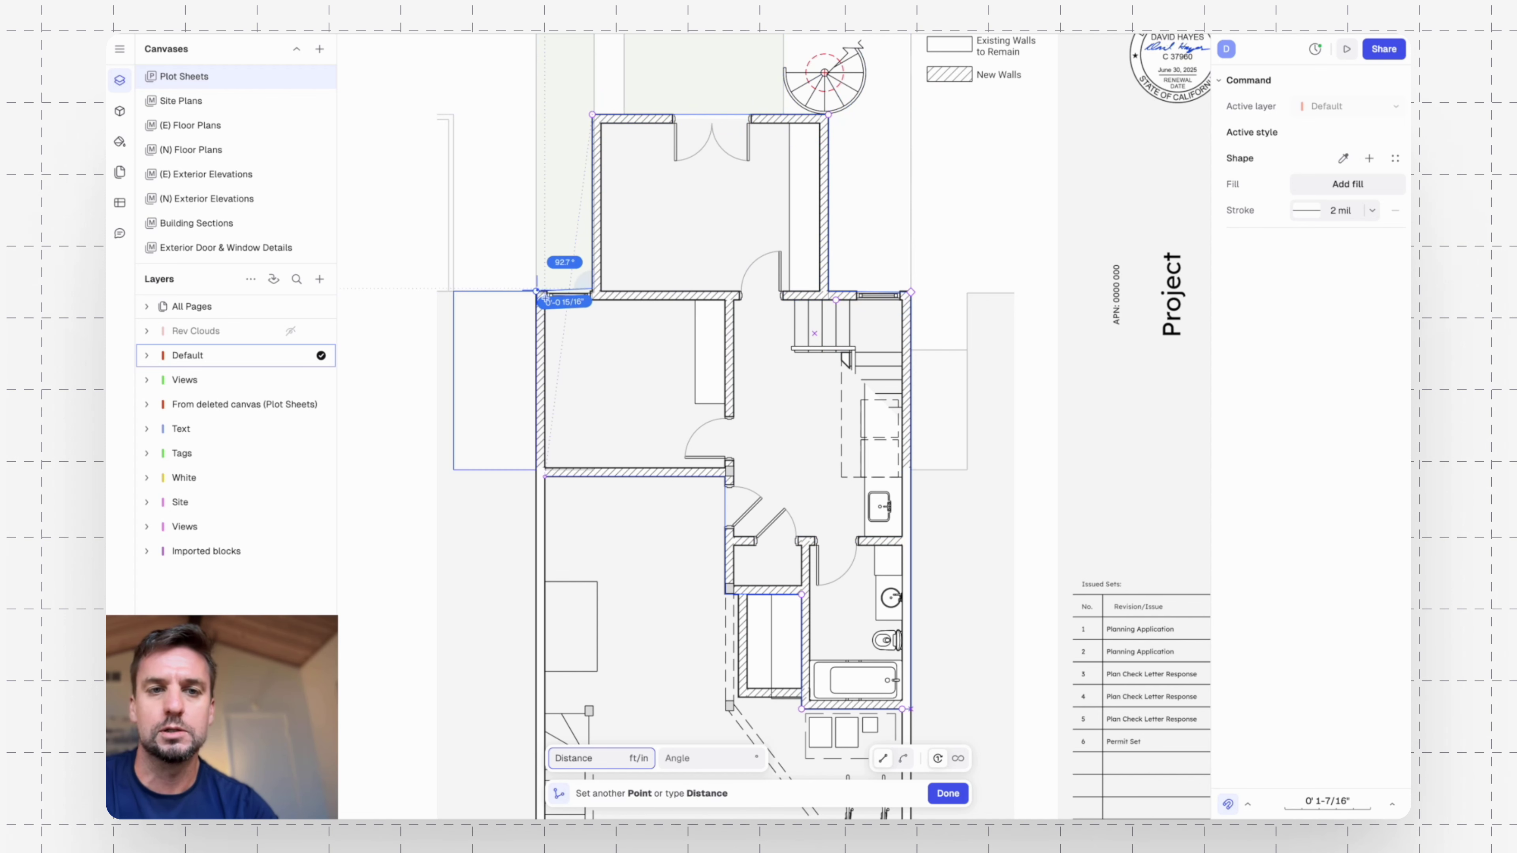
pyautogui.click(536, 291)
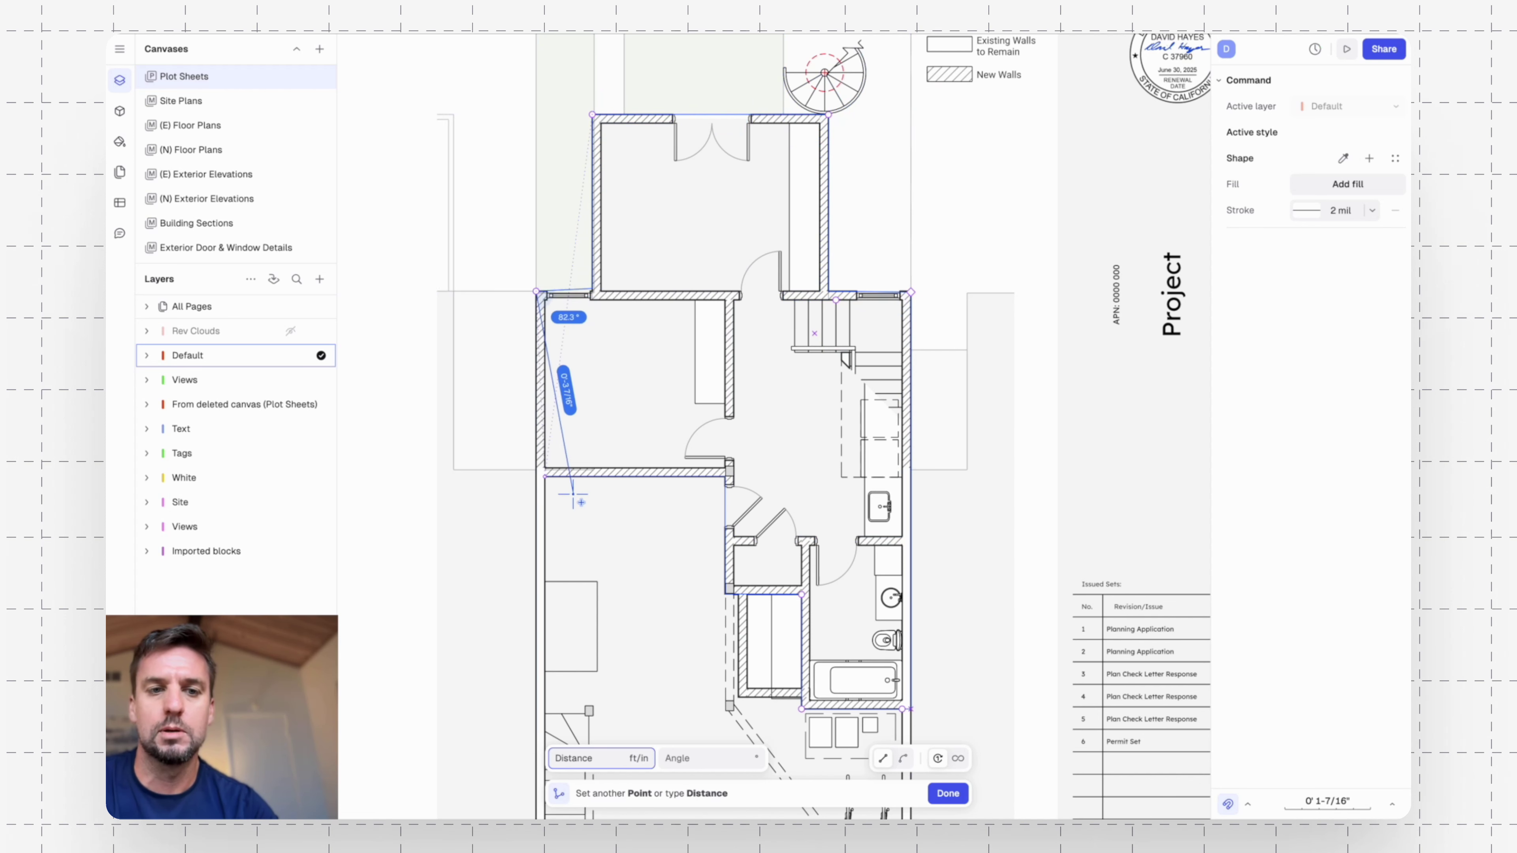
pyautogui.click(536, 476)
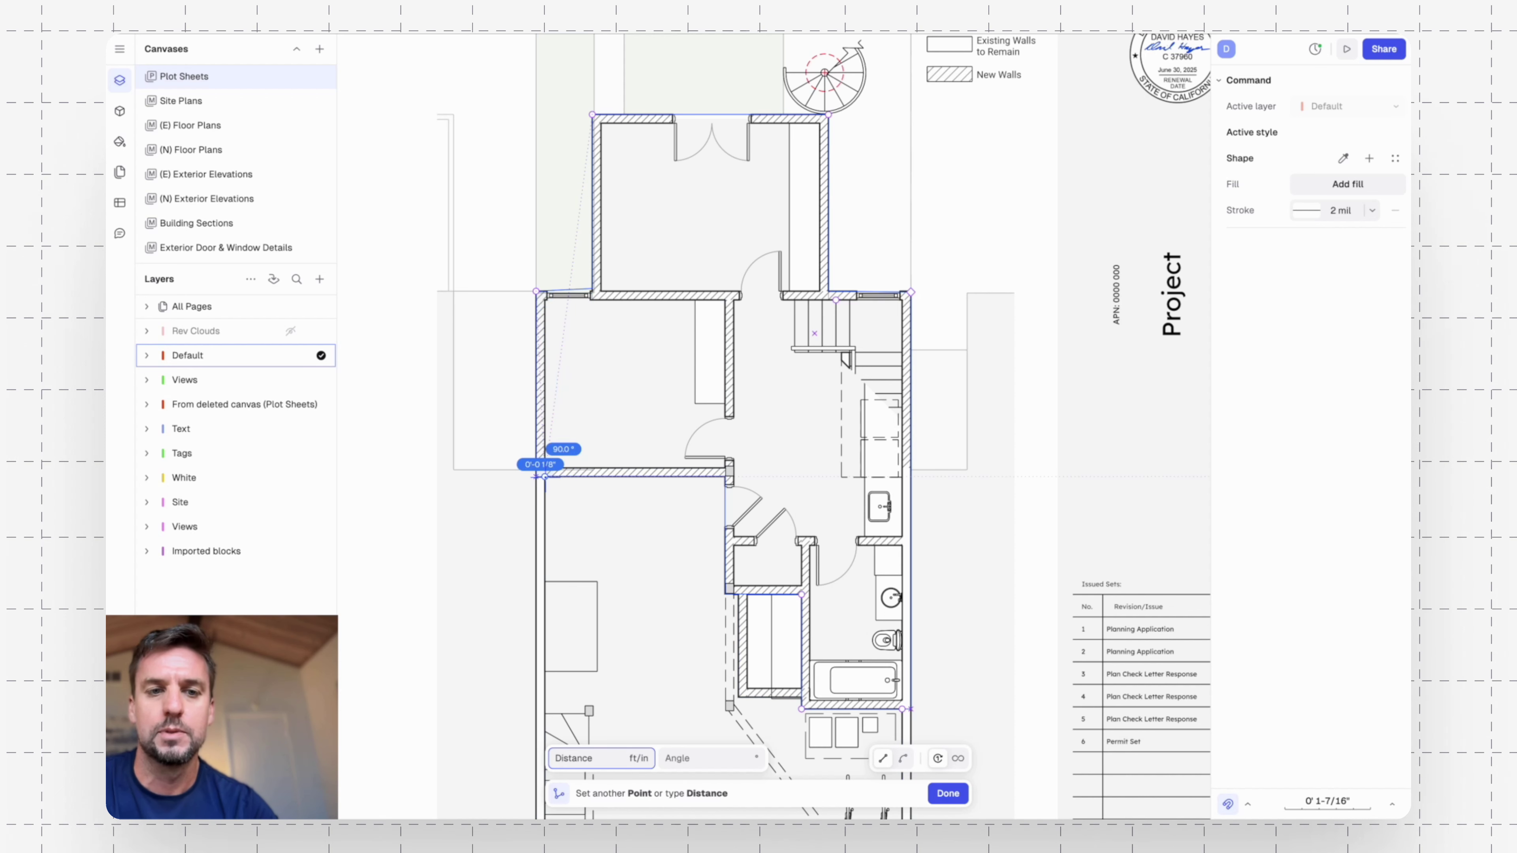
pyautogui.click(545, 477)
pyautogui.moveTo(992, 310); pyautogui.dragTo(921, 204, button='middle')
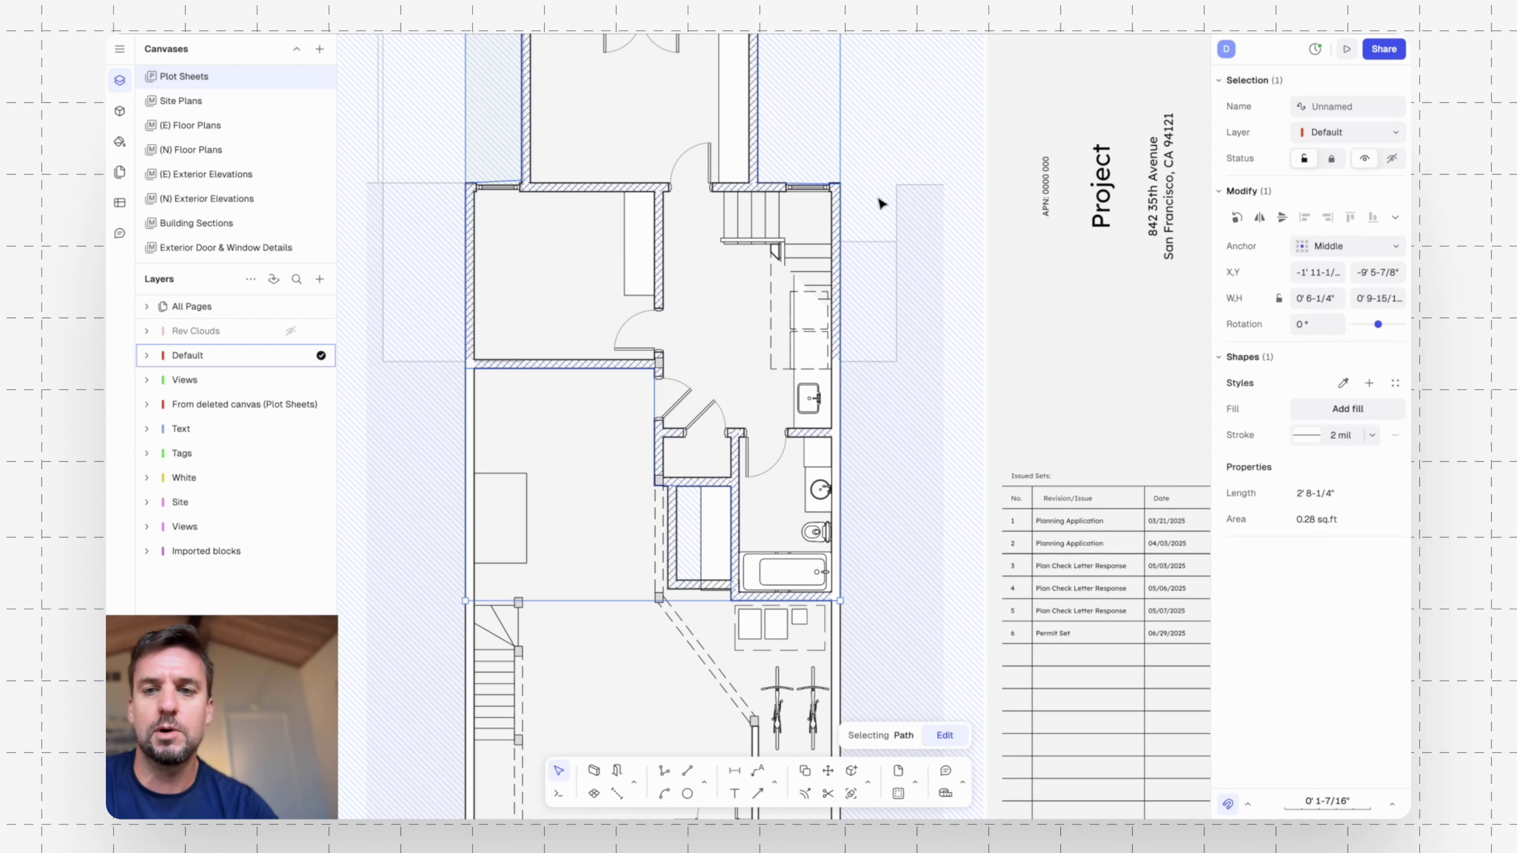
# Make the outline's stroke red and raise its weight to 24, then 36 mil.
pyautogui.scroll(-4, 875, 193)
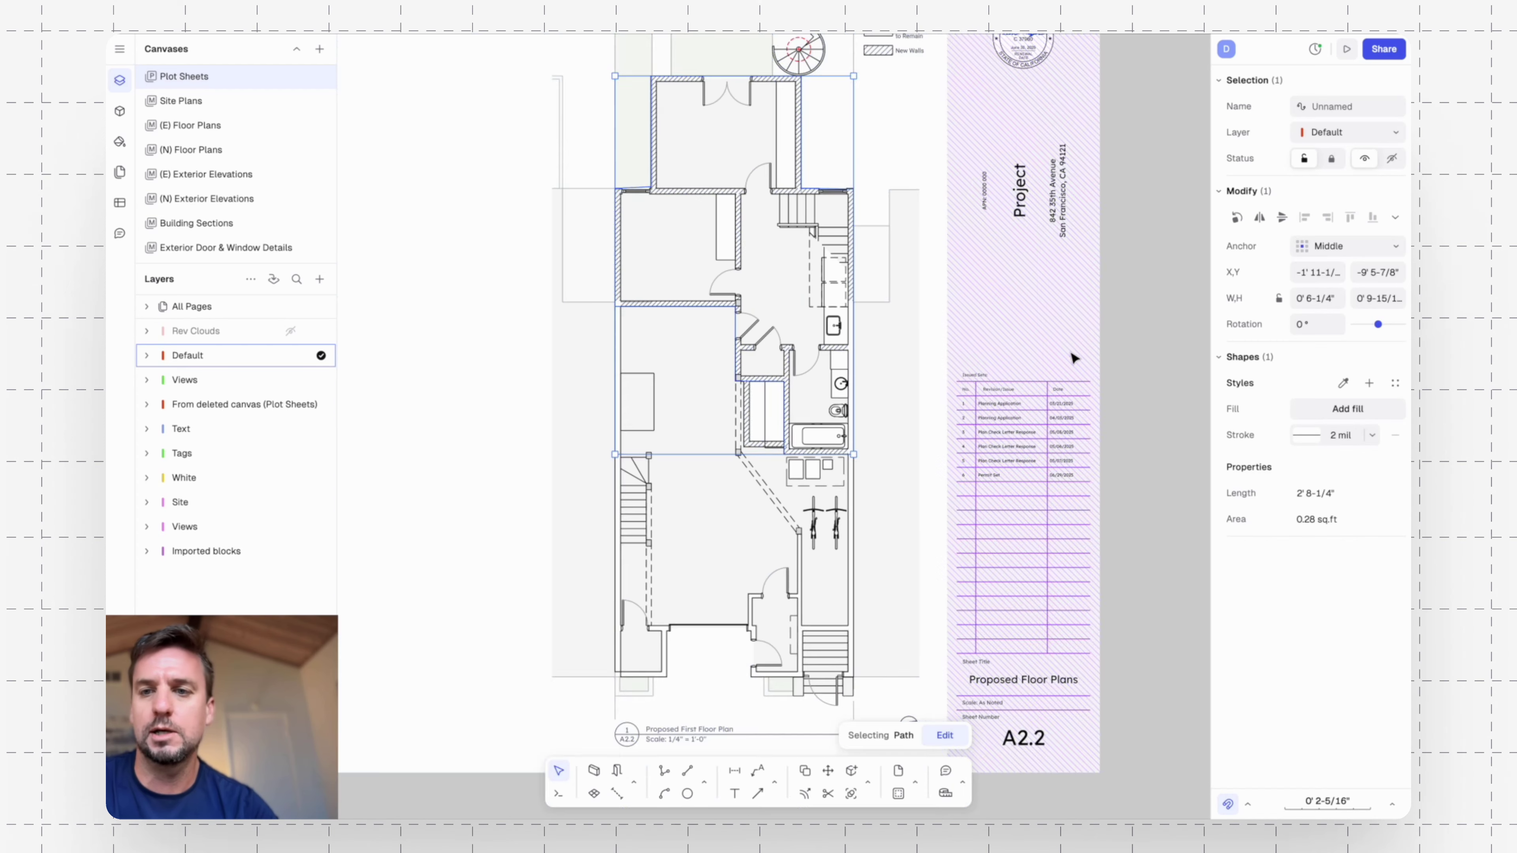
pyautogui.click(1307, 435)
pyautogui.click(1148, 589)
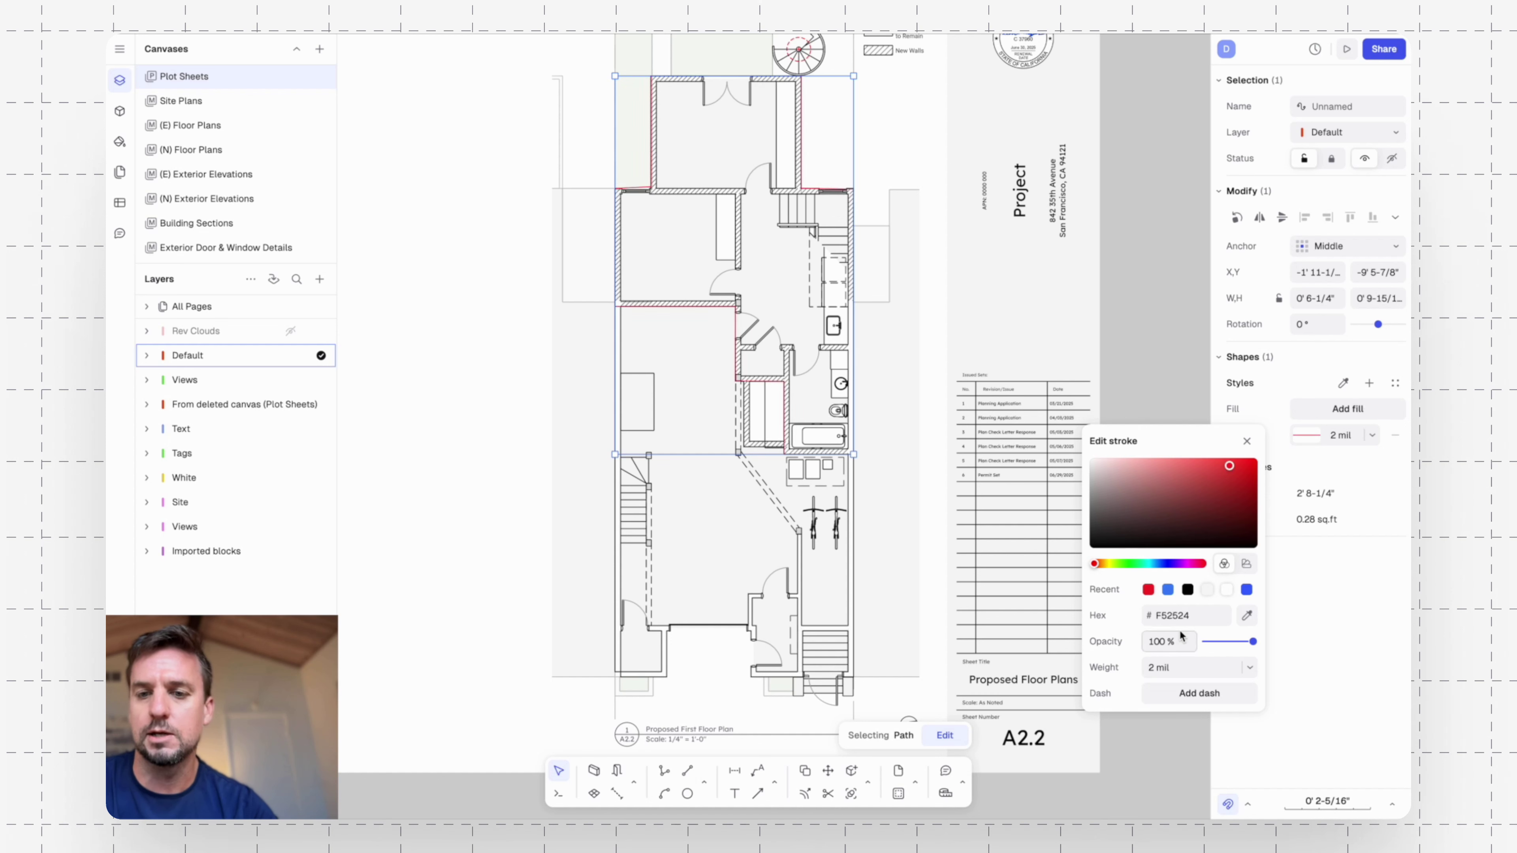
pyautogui.click(1195, 667)
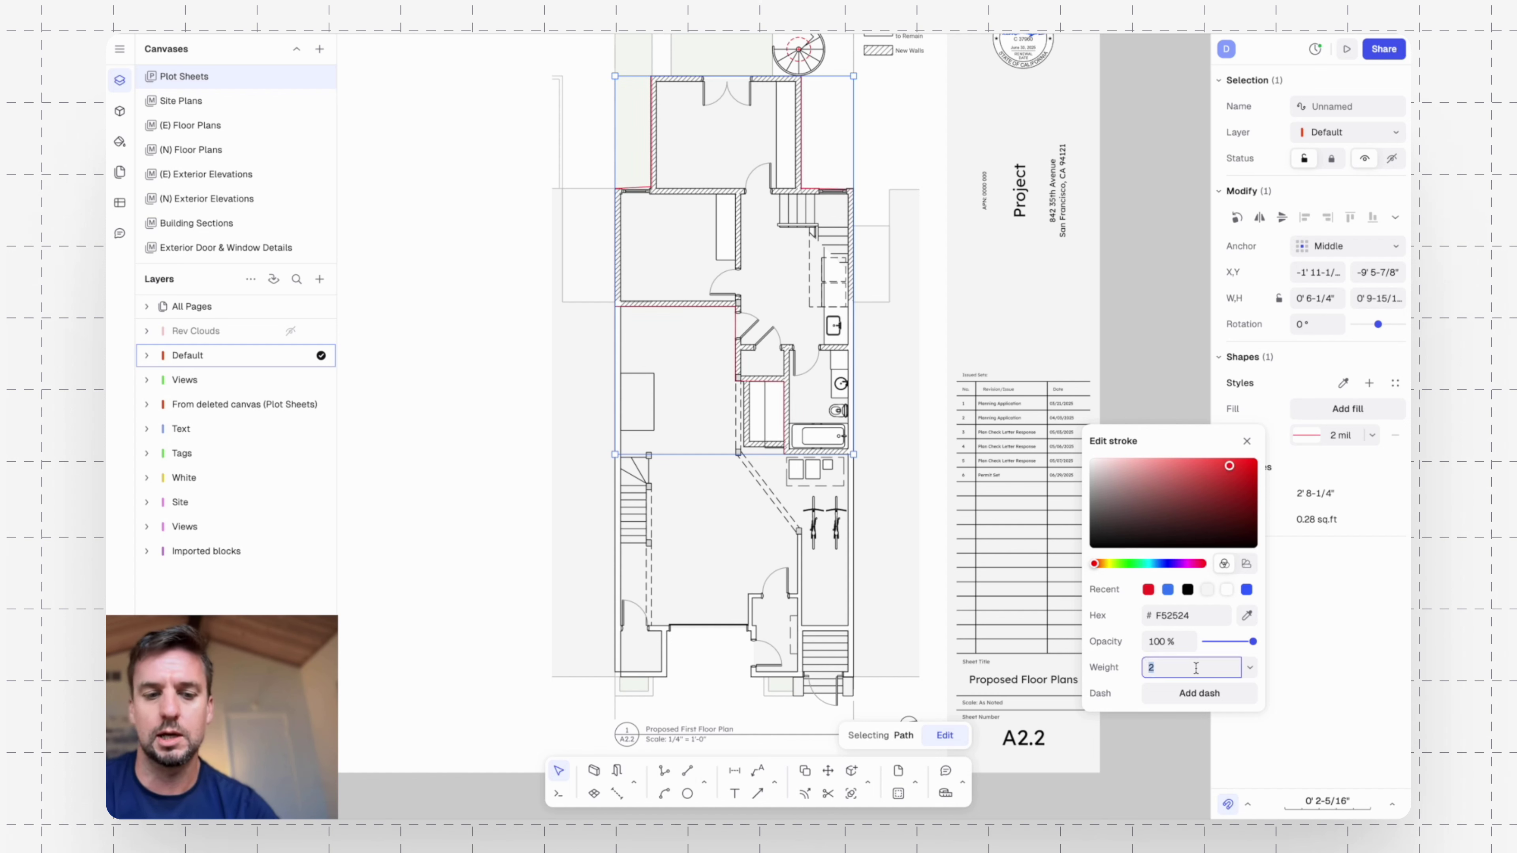
pyautogui.press('Return')
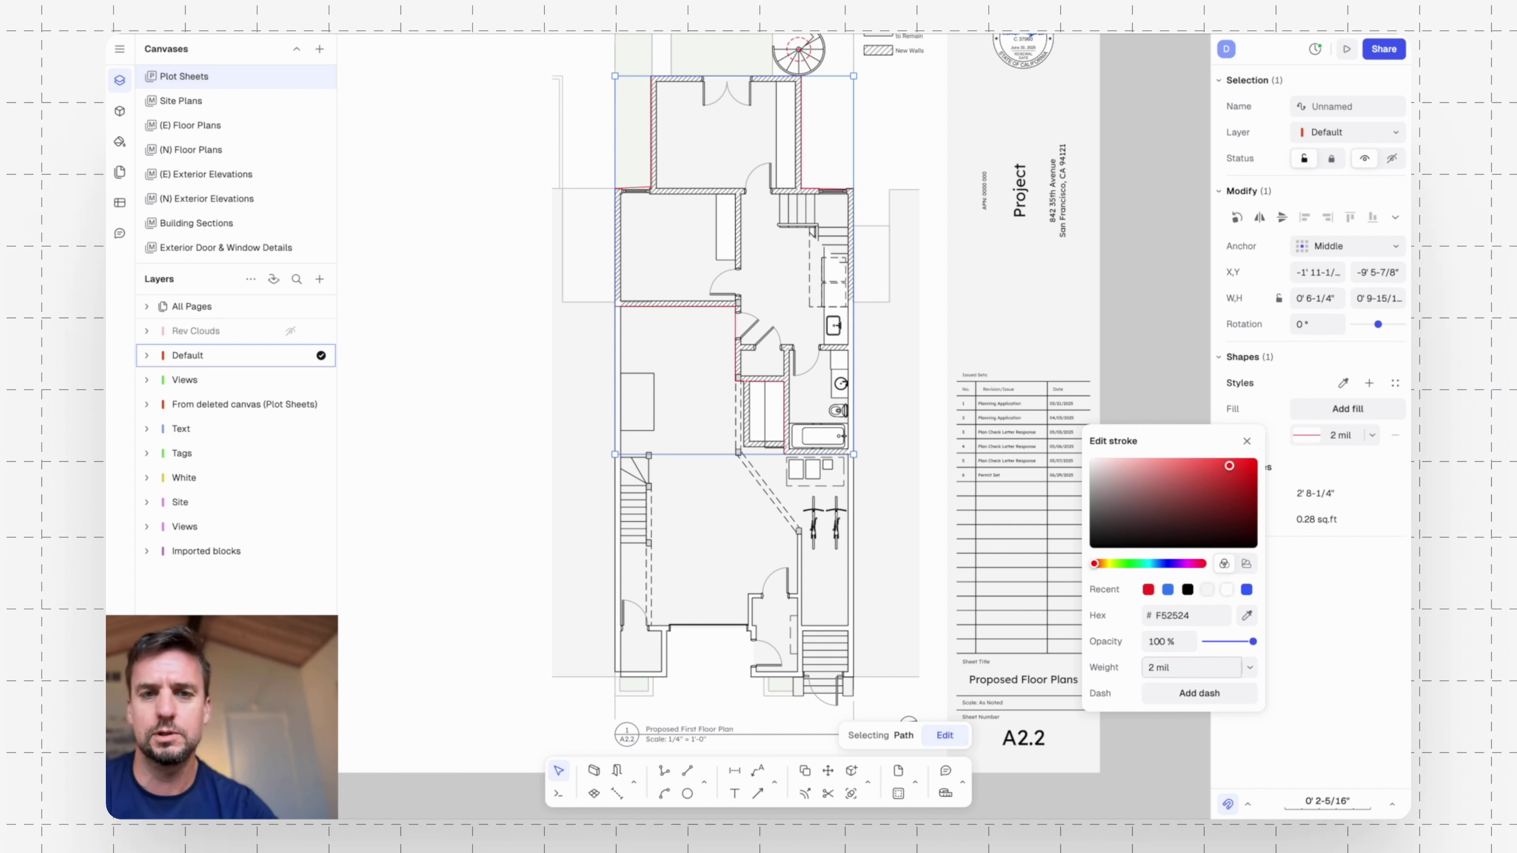
pyautogui.scroll(10, 647, 299)
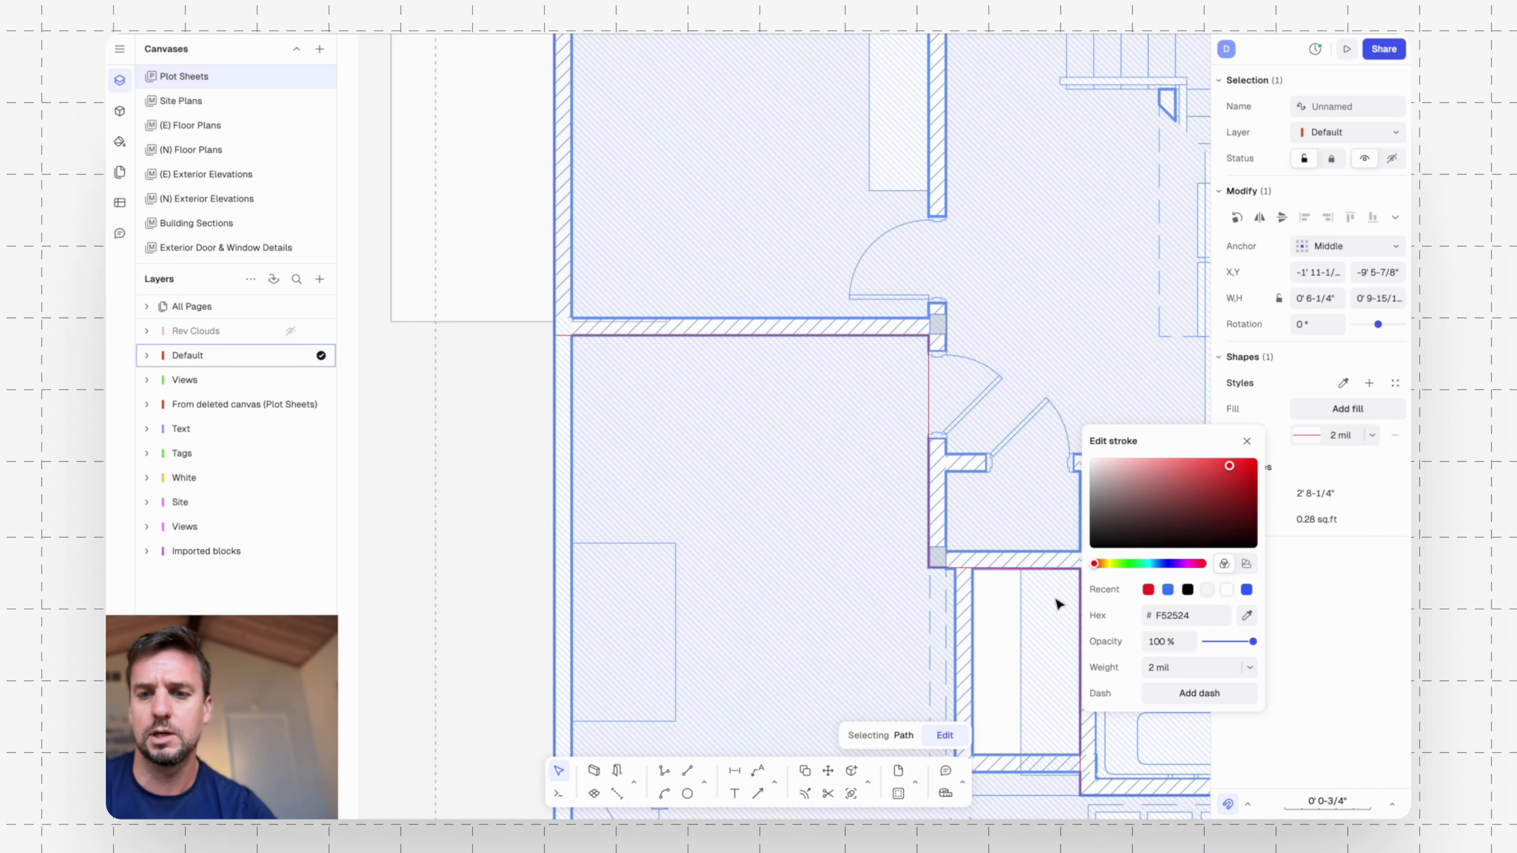
pyautogui.click(1215, 666)
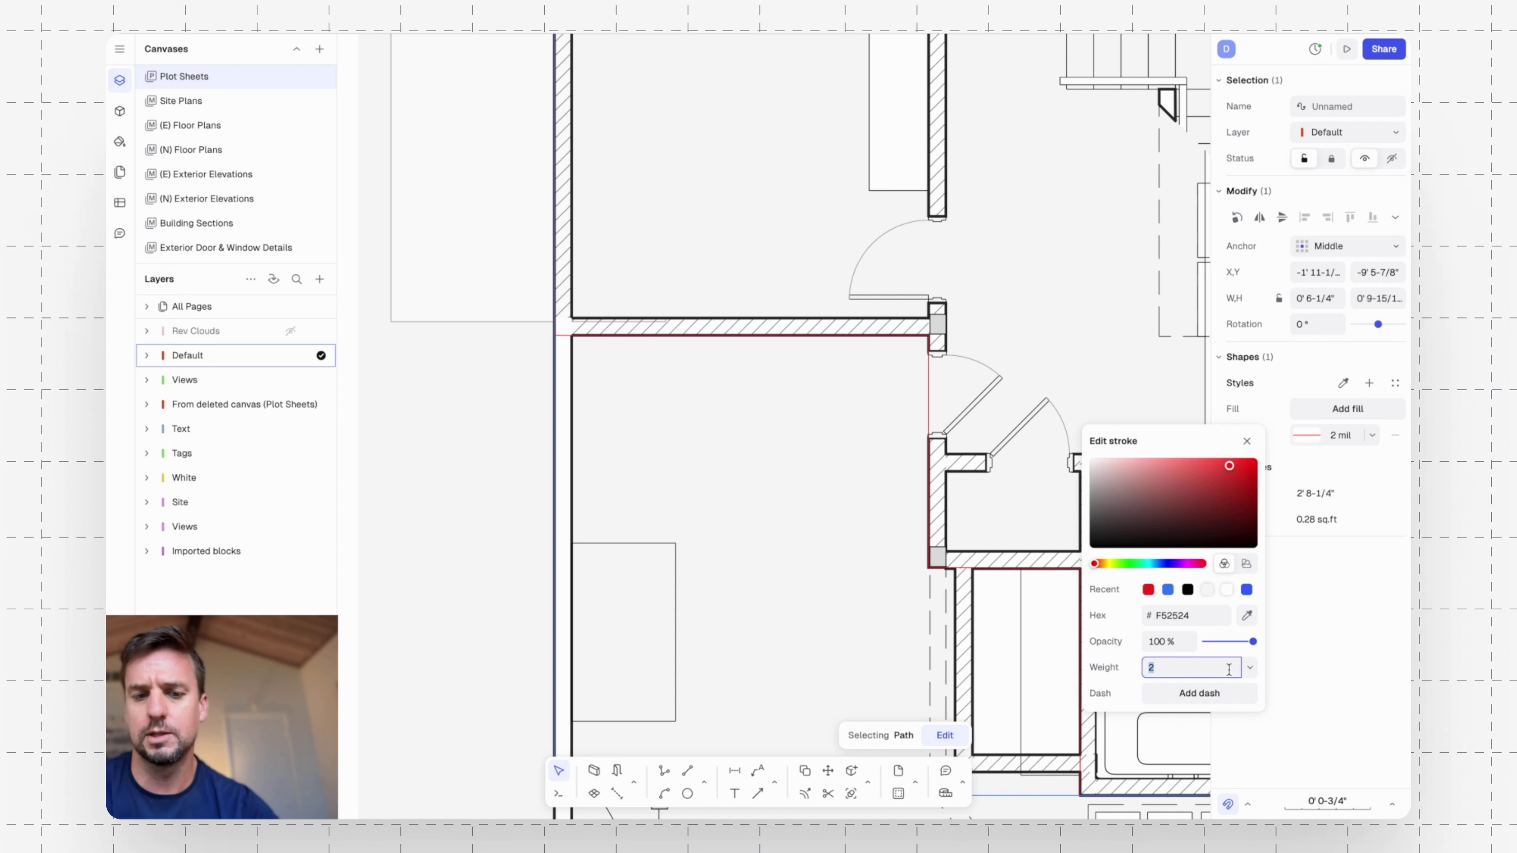
pyautogui.write('24')
pyautogui.press('Return')
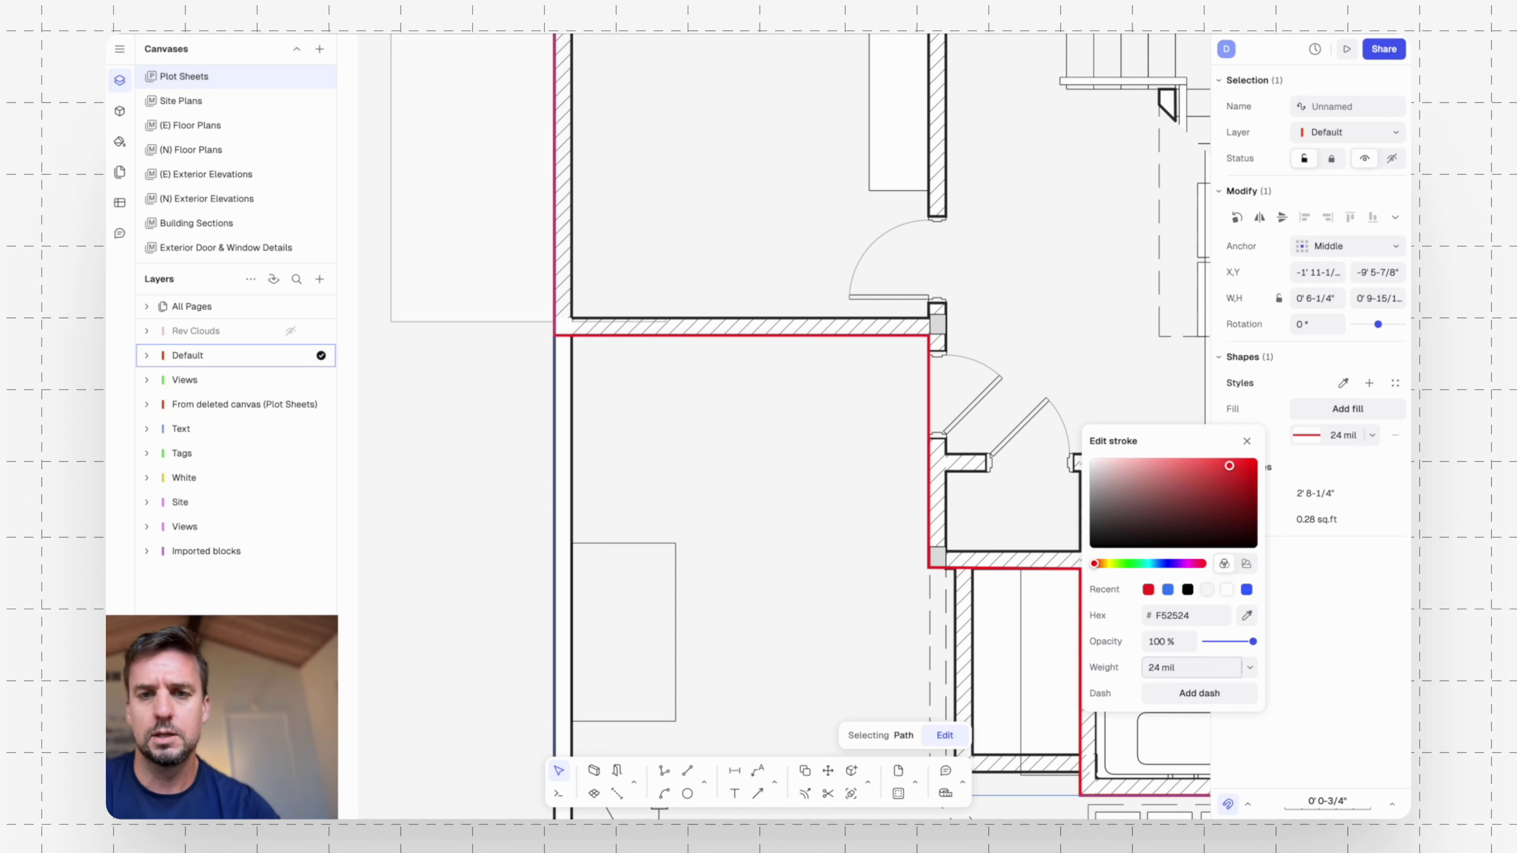
pyautogui.click(1215, 672)
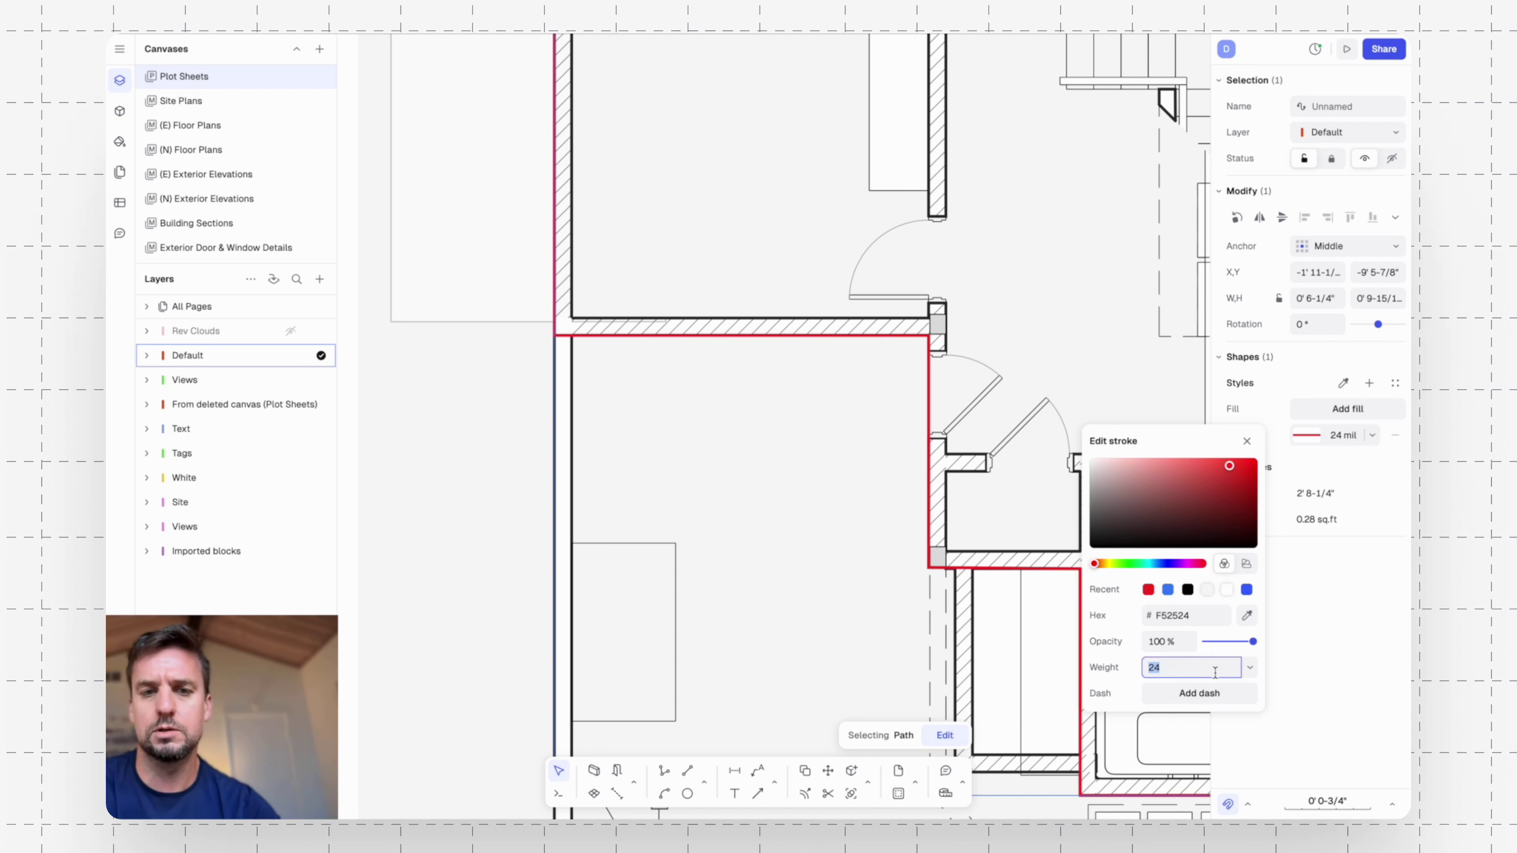
pyautogui.press('Return')
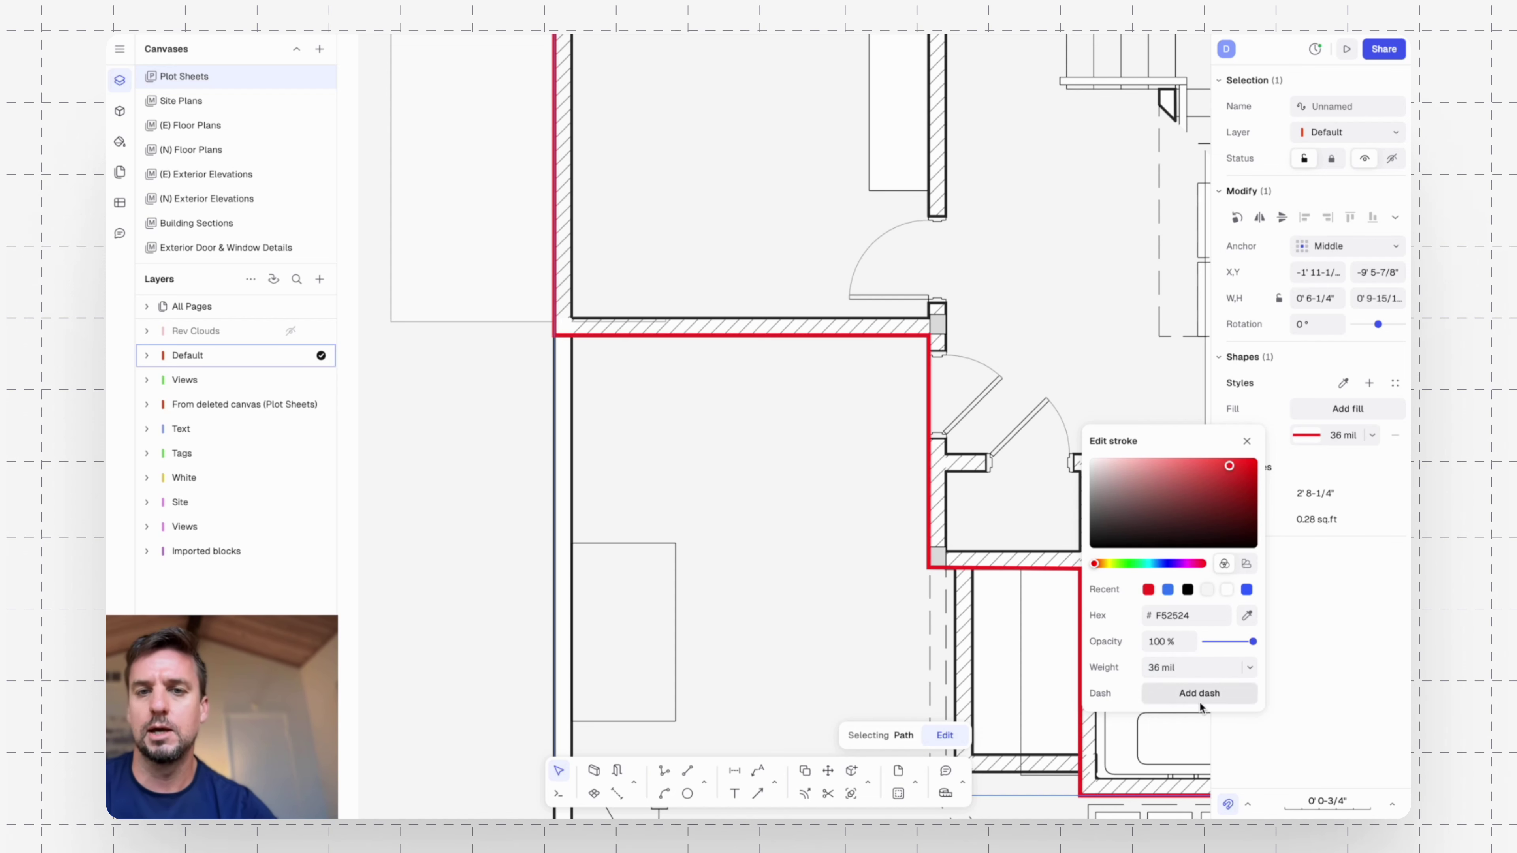
# Make the red outline dashed with a 1.5x dash length.
pyautogui.scroll(-3, 784, 353)
pyautogui.moveTo(1047, 250); pyautogui.dragTo(793, 289, button='middle')
pyautogui.scroll(-3, 794, 289)
pyautogui.scroll(-2, 791, 288)
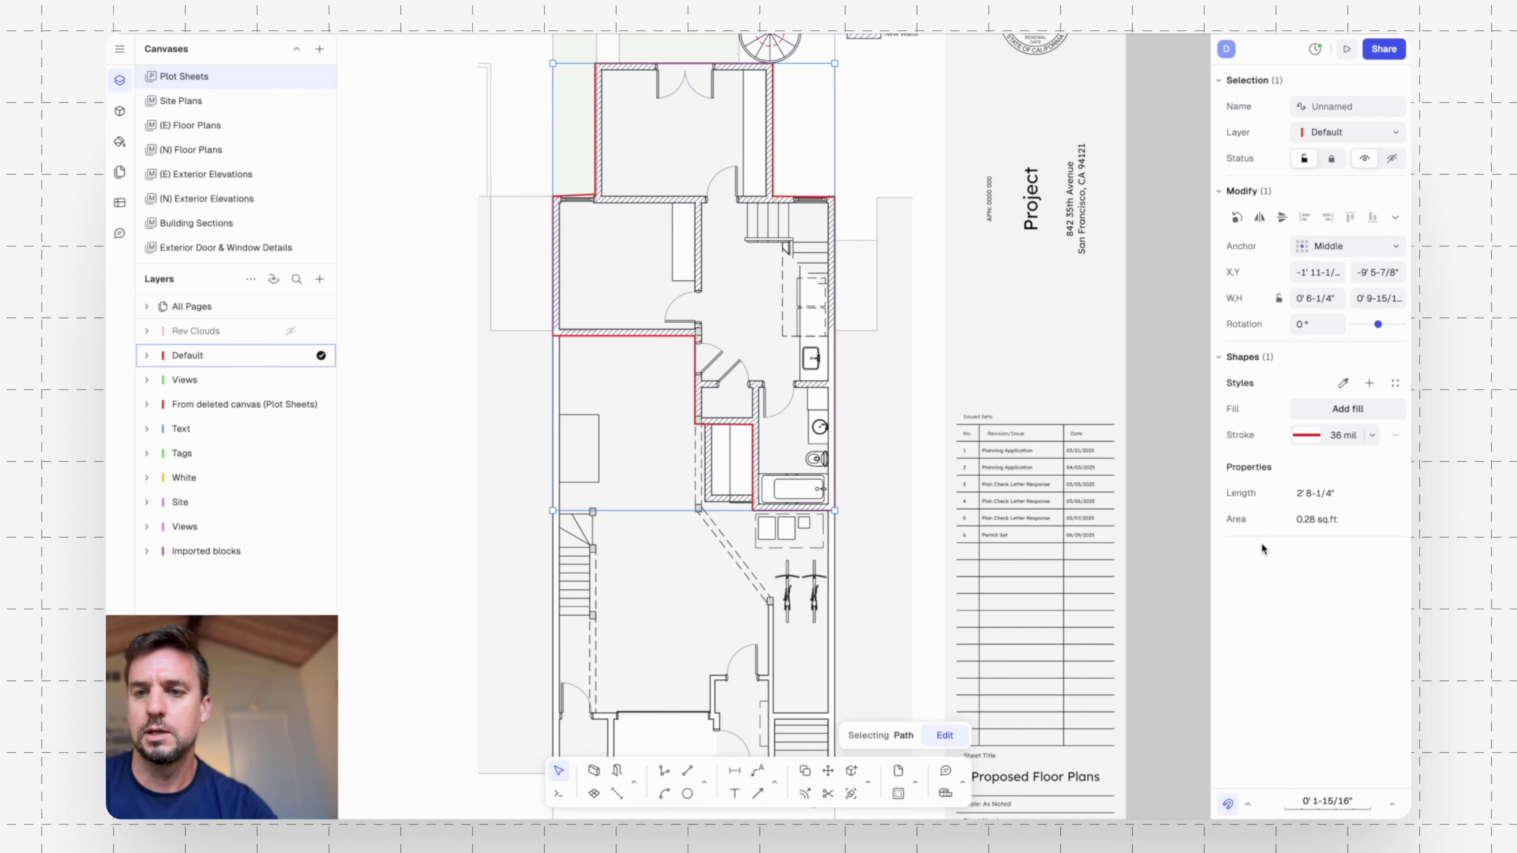
pyautogui.click(1310, 437)
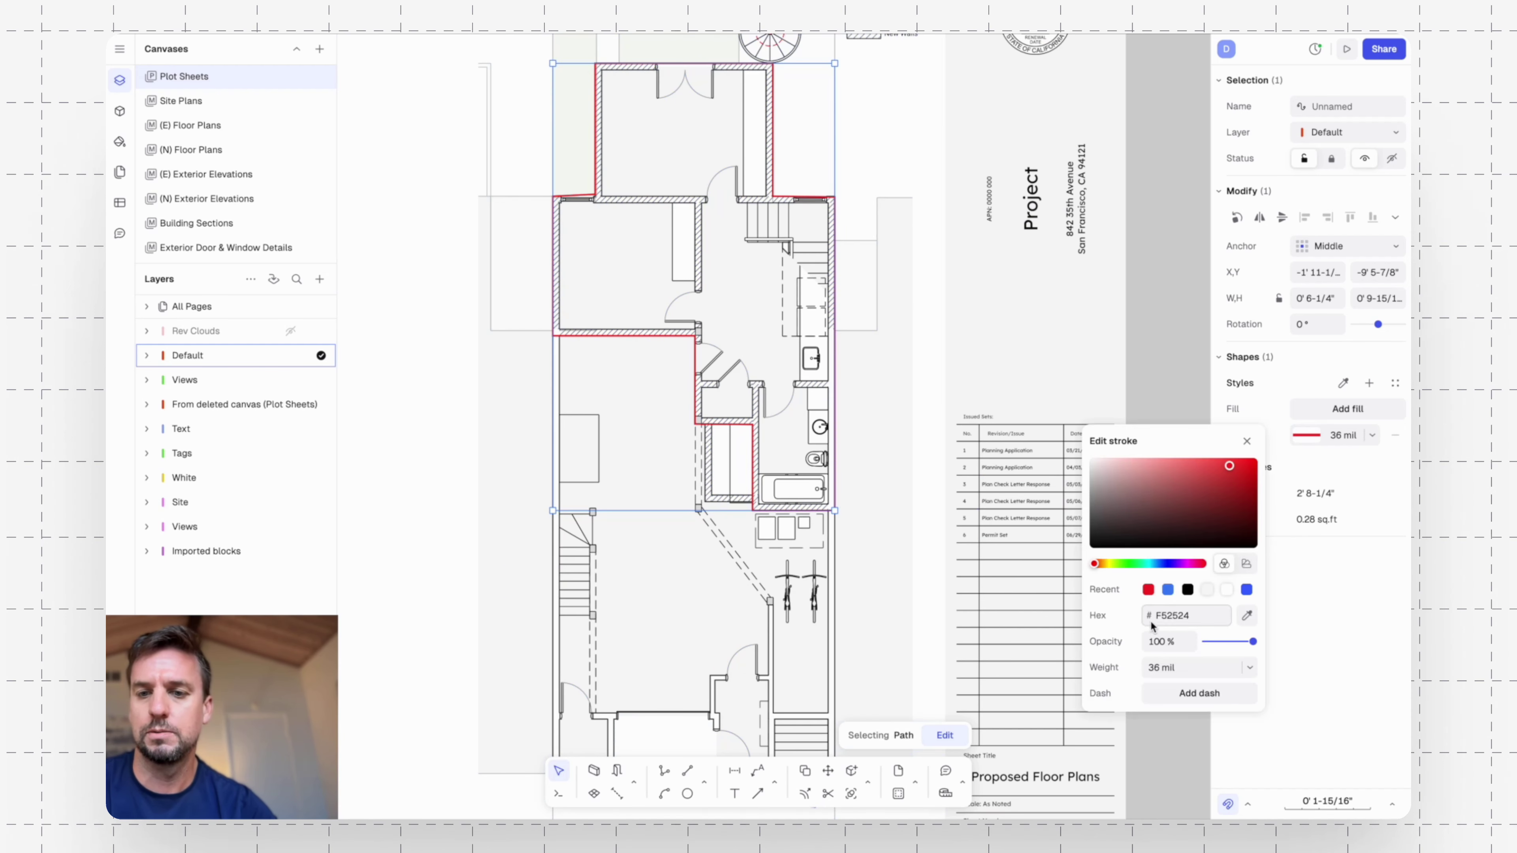
pyautogui.click(1204, 694)
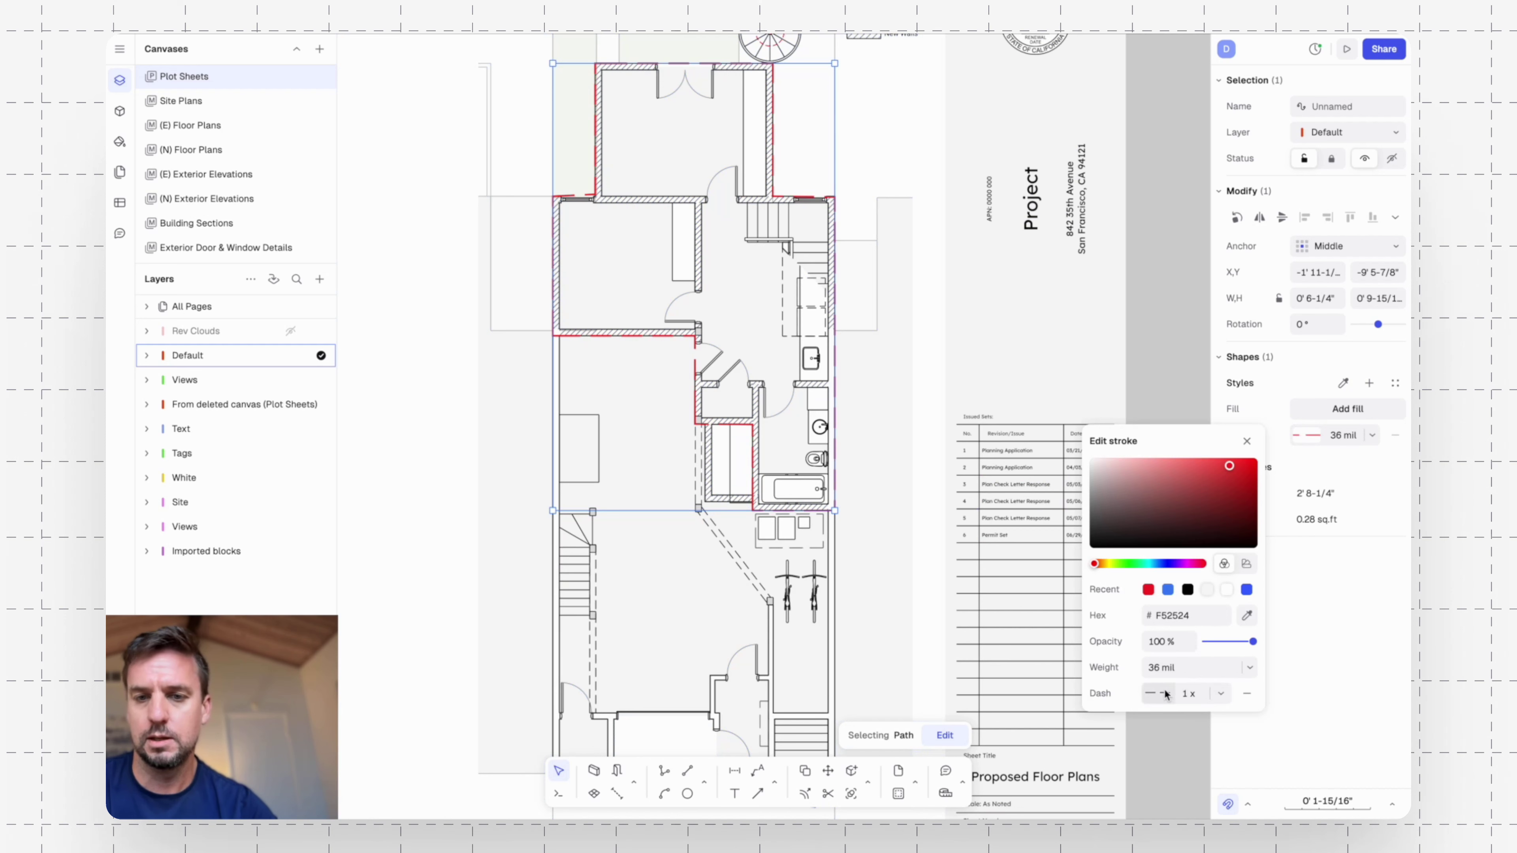
pyautogui.click(1203, 692)
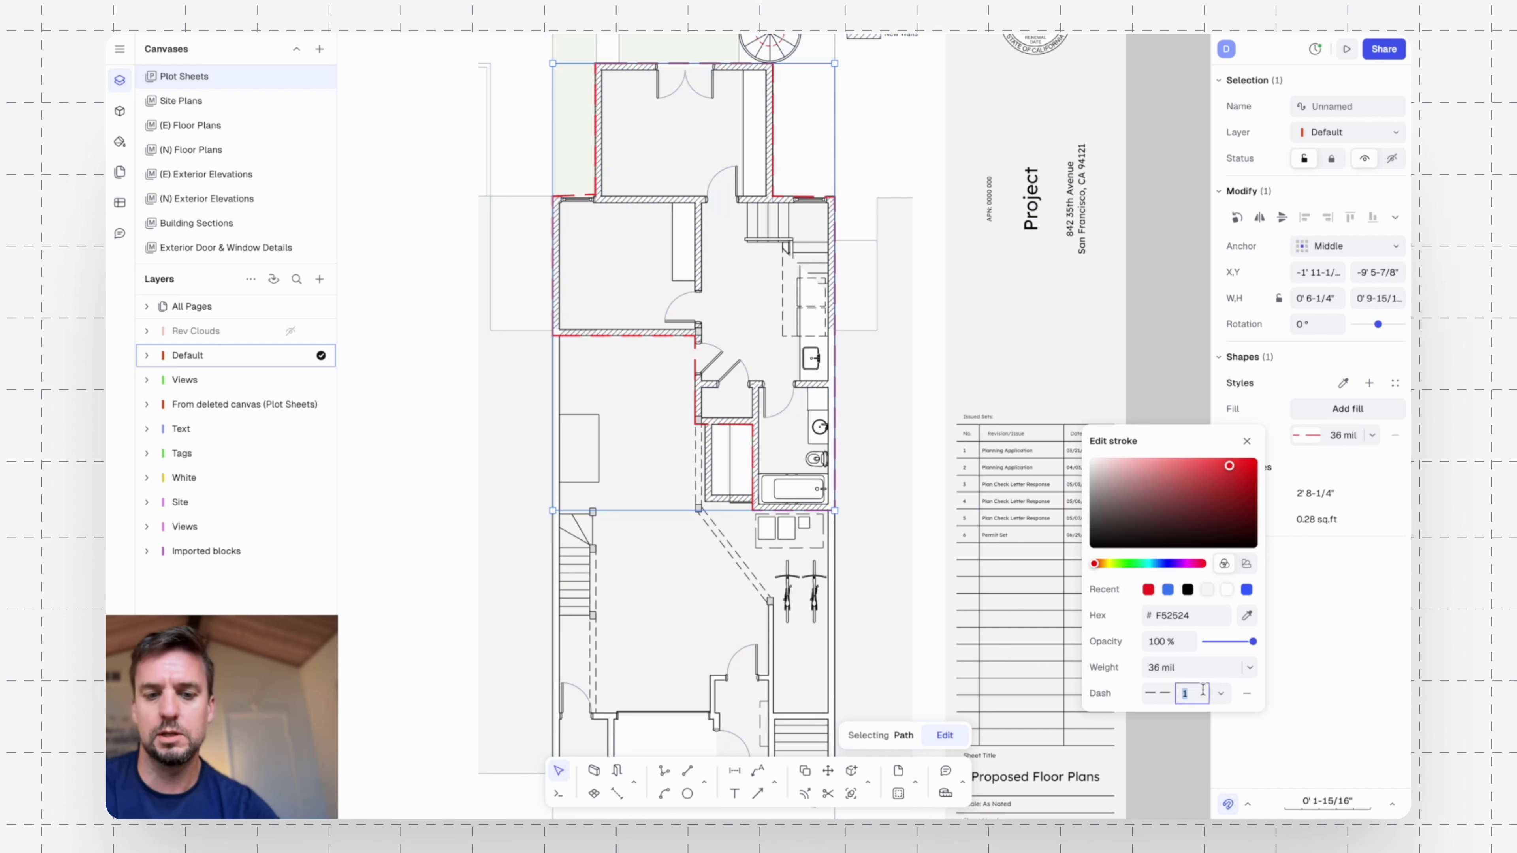
pyautogui.write('1.5')
pyautogui.press('Return')
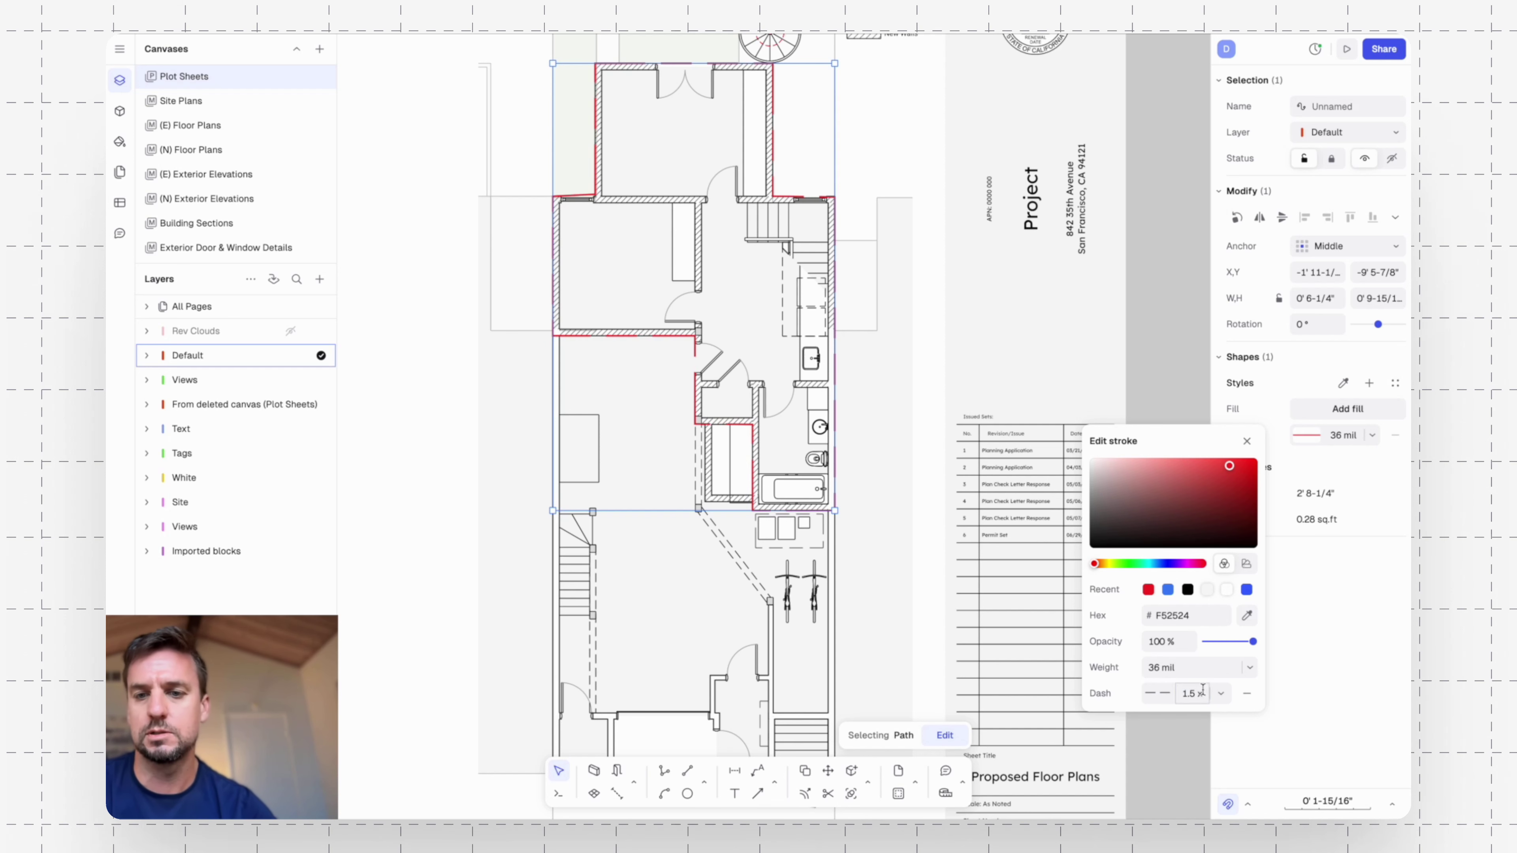
# Reselect the red outline and increase its stroke weight to 48 mil.
pyautogui.click(890, 408)
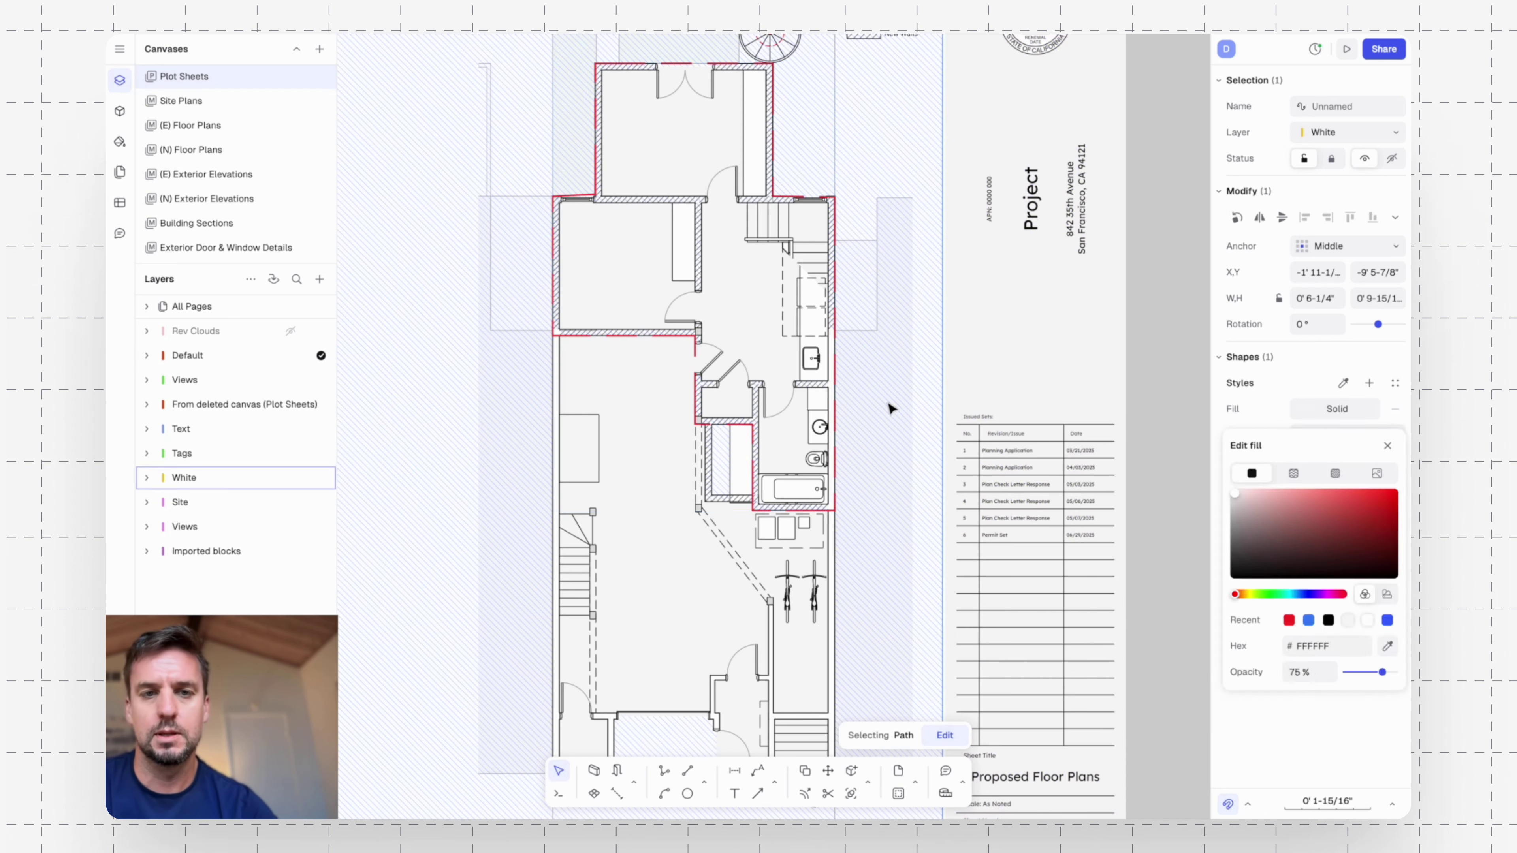
pyautogui.click(696, 349)
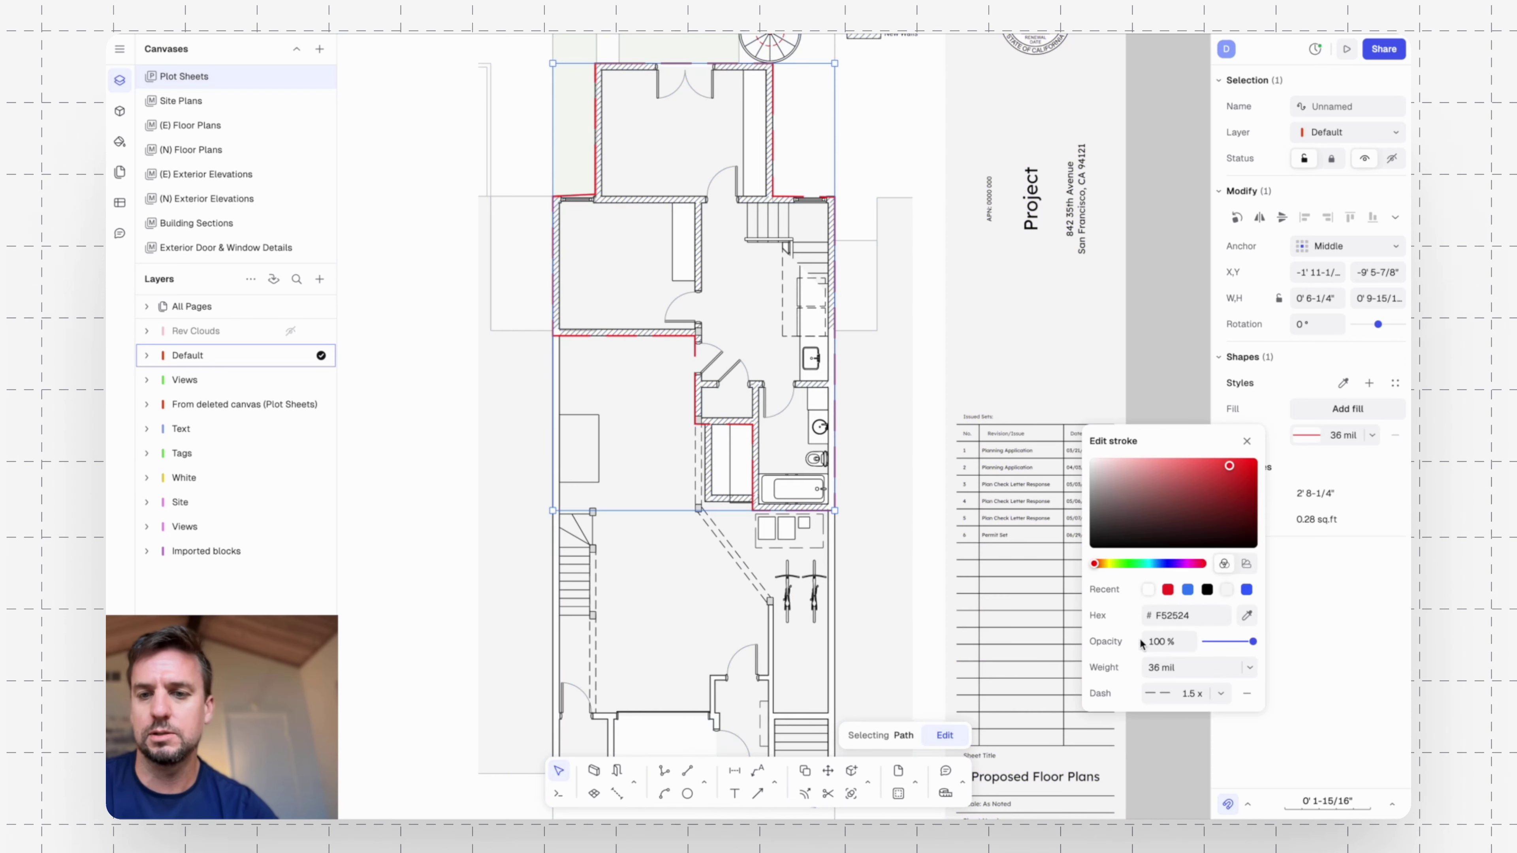
pyautogui.click(1190, 667)
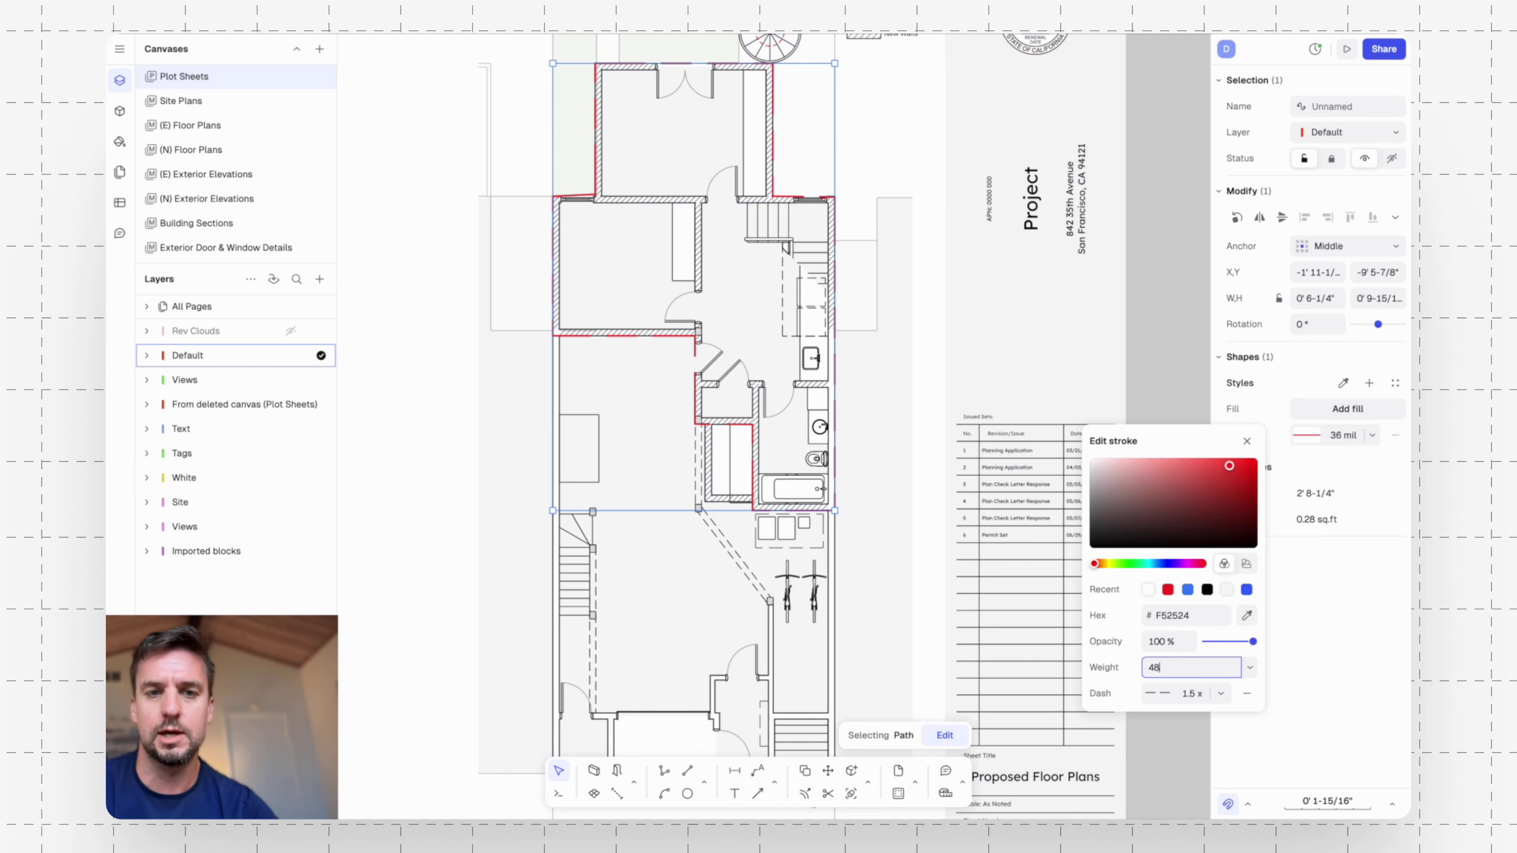
pyautogui.press('Return')
pyautogui.press('Escape')
pyautogui.scroll(-3, 896, 239)
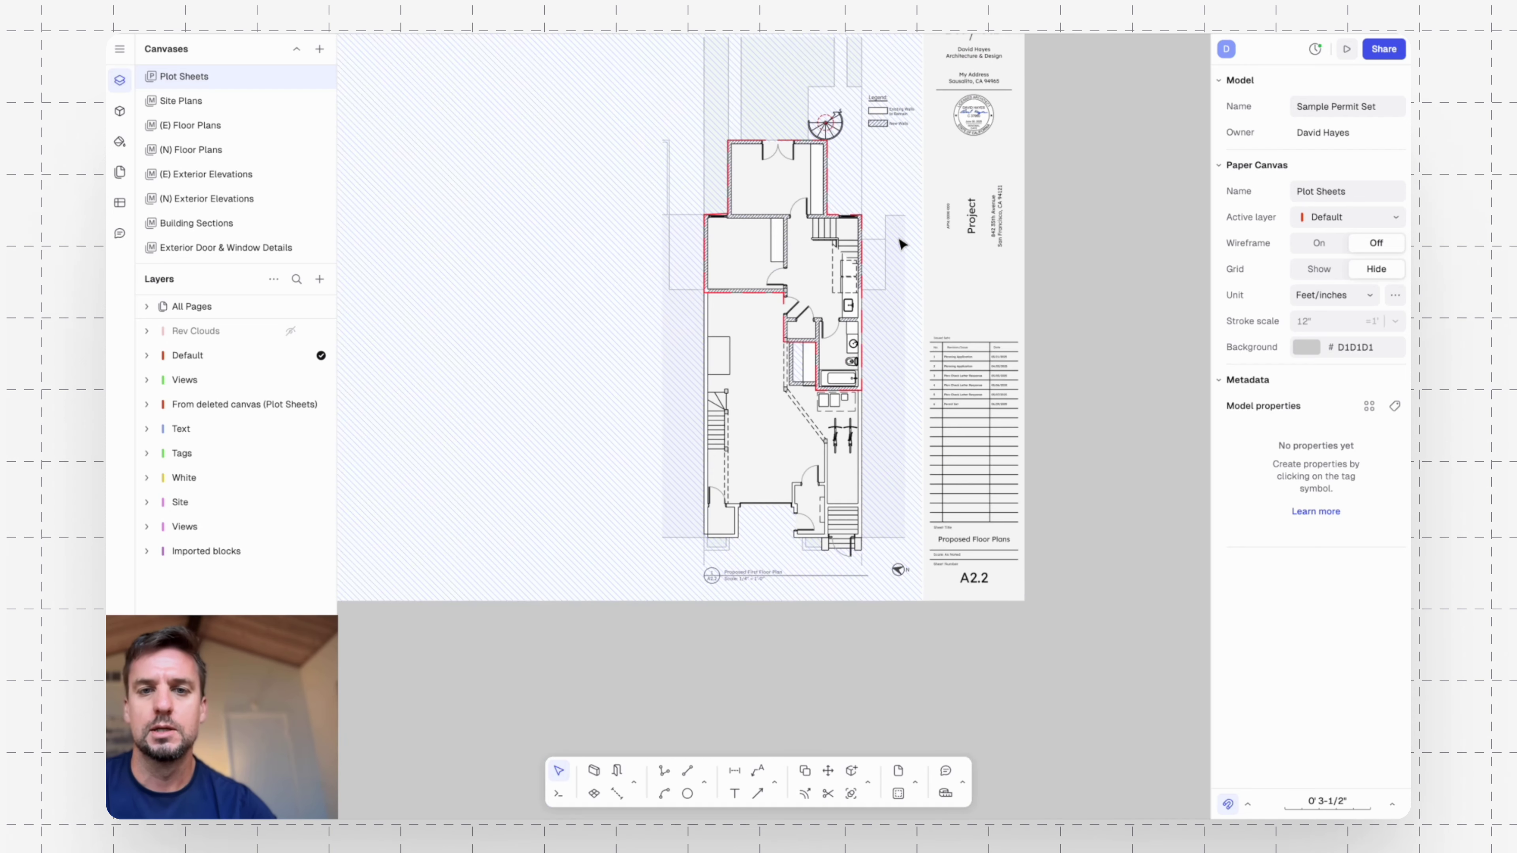
# Give the traced outline a solid F52524 red fill at 20% opacity.
pyautogui.scroll(5, 884, 376)
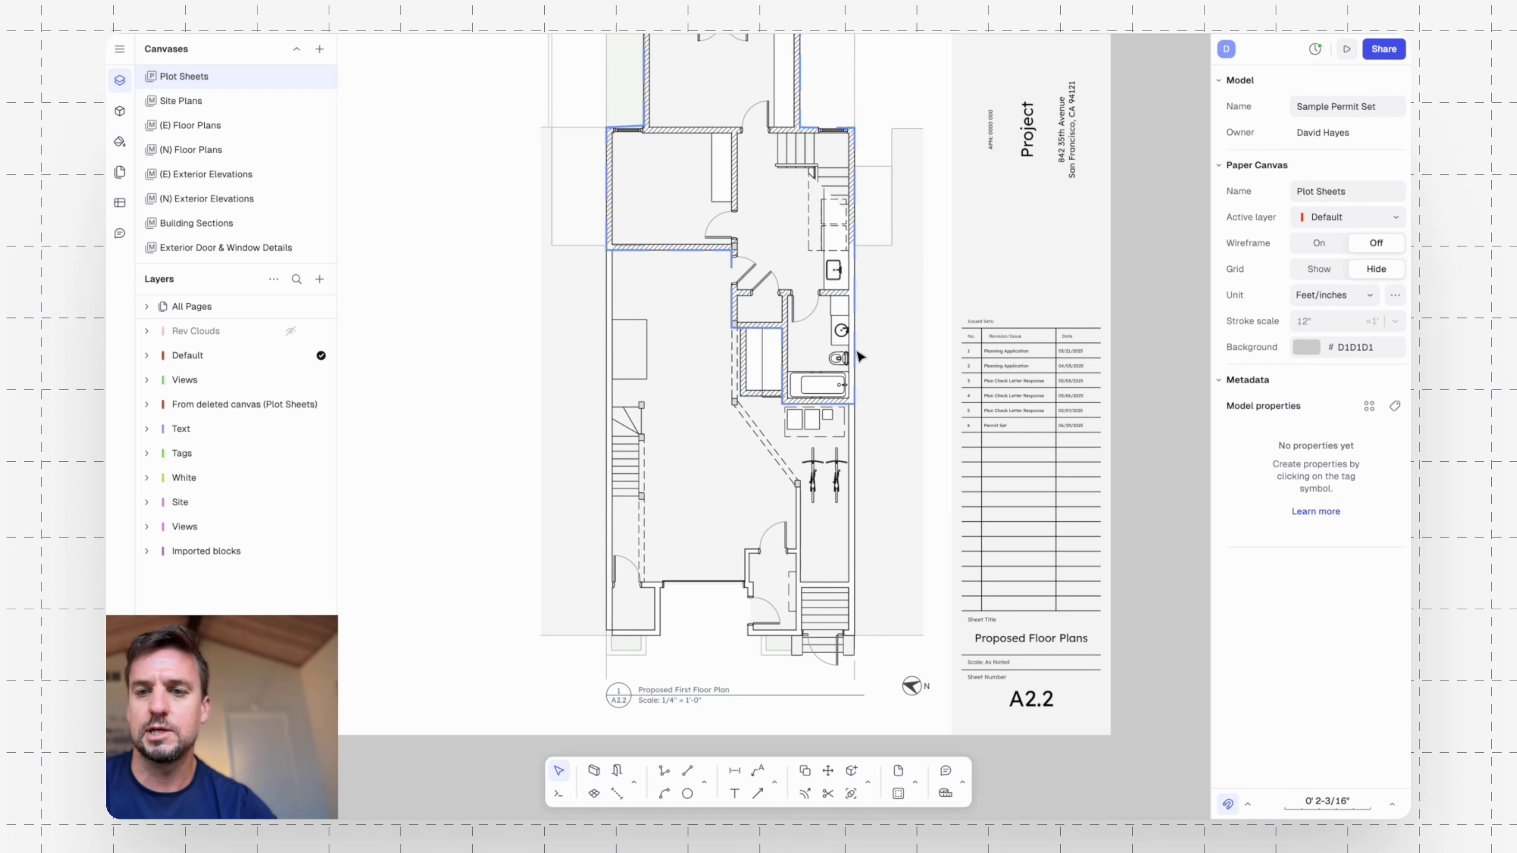
pyautogui.click(857, 356)
pyautogui.click(1307, 435)
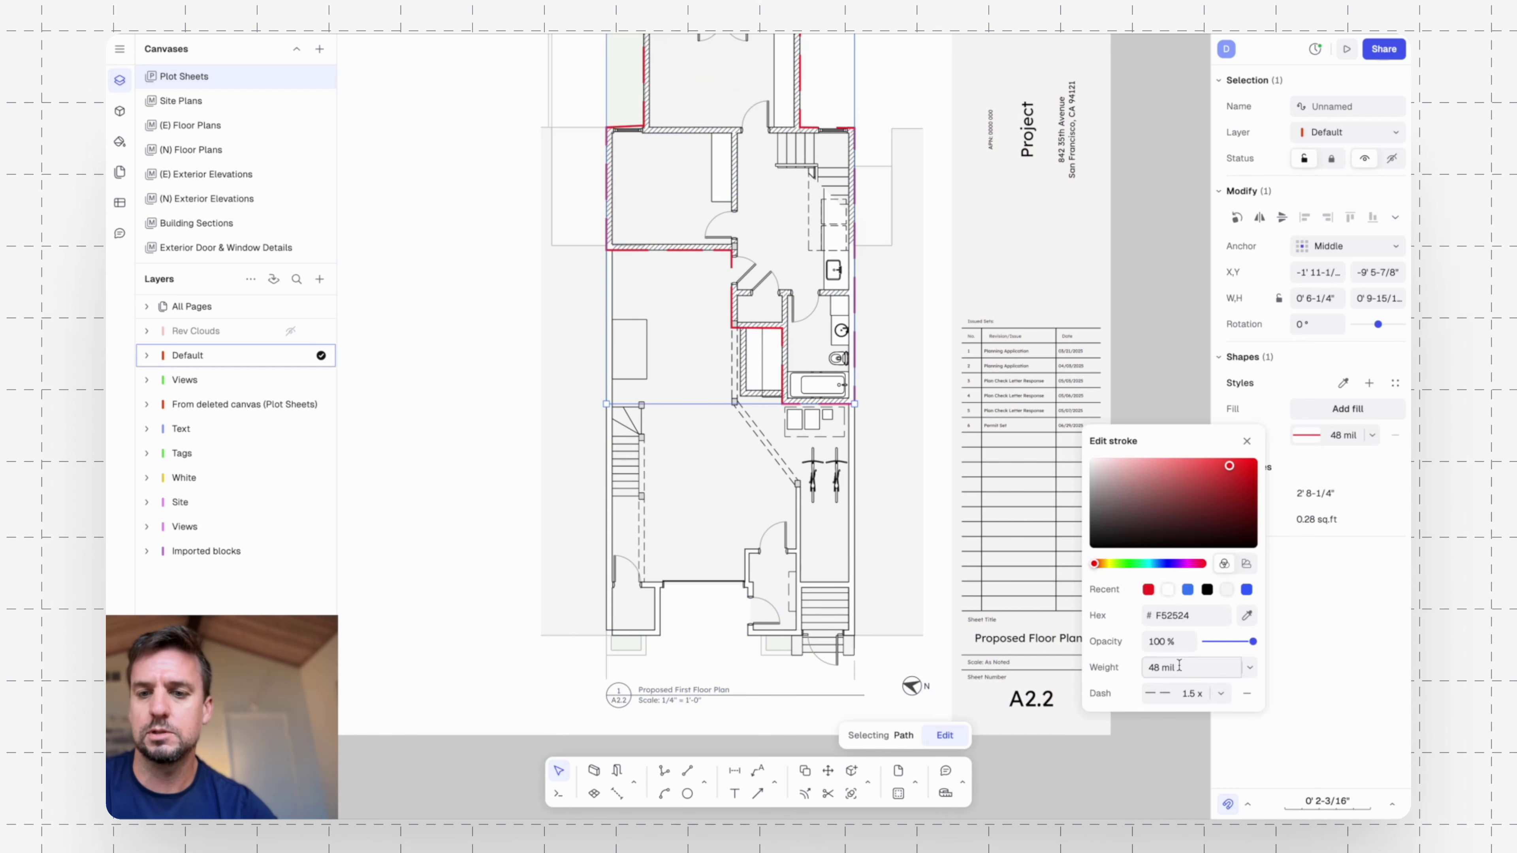
pyautogui.press('Escape')
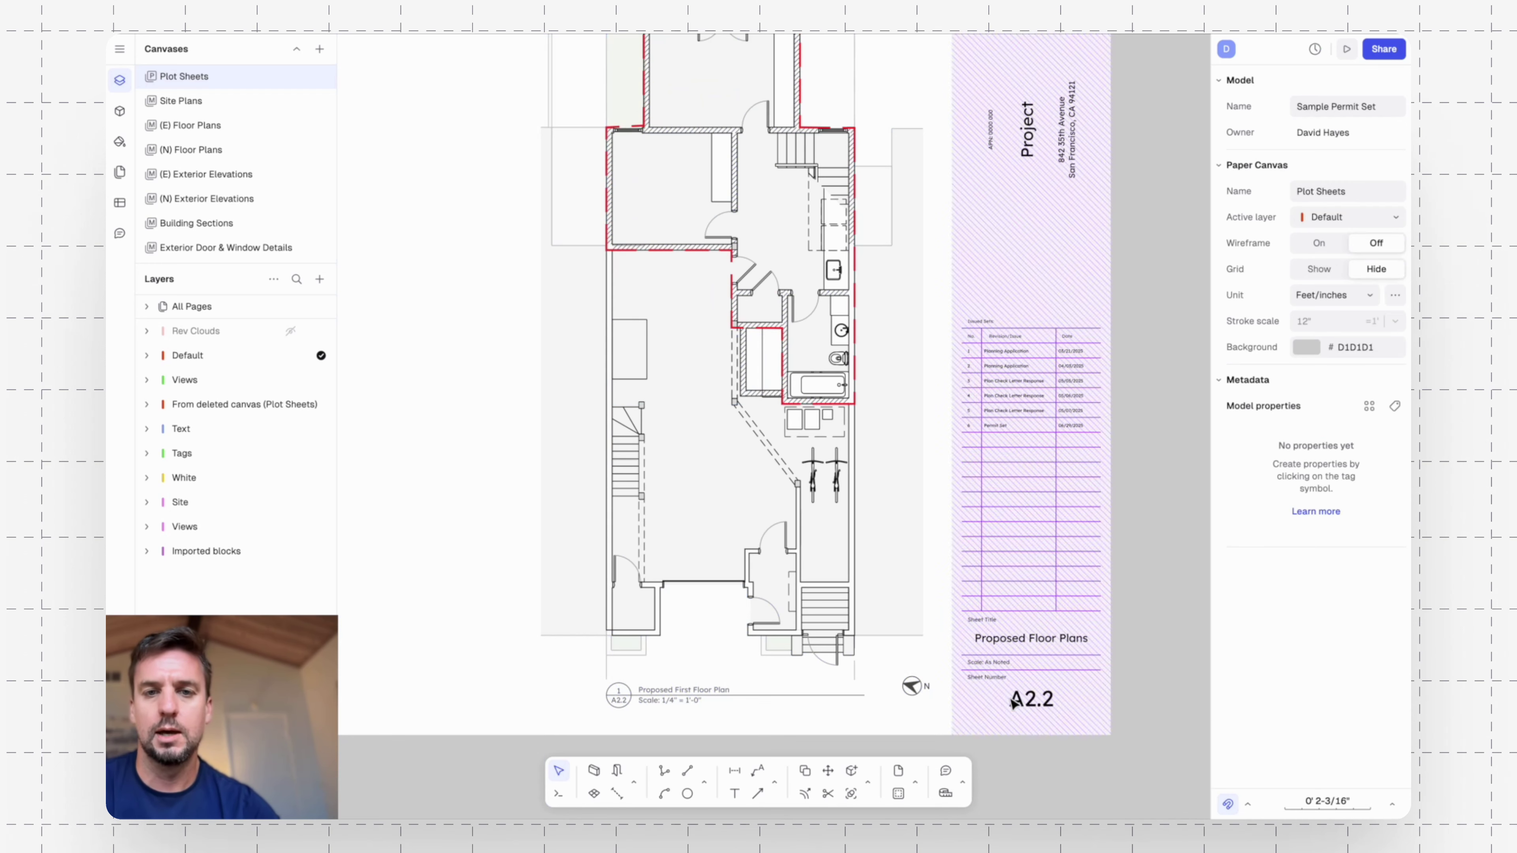
pyautogui.scroll(-4, 848, 256)
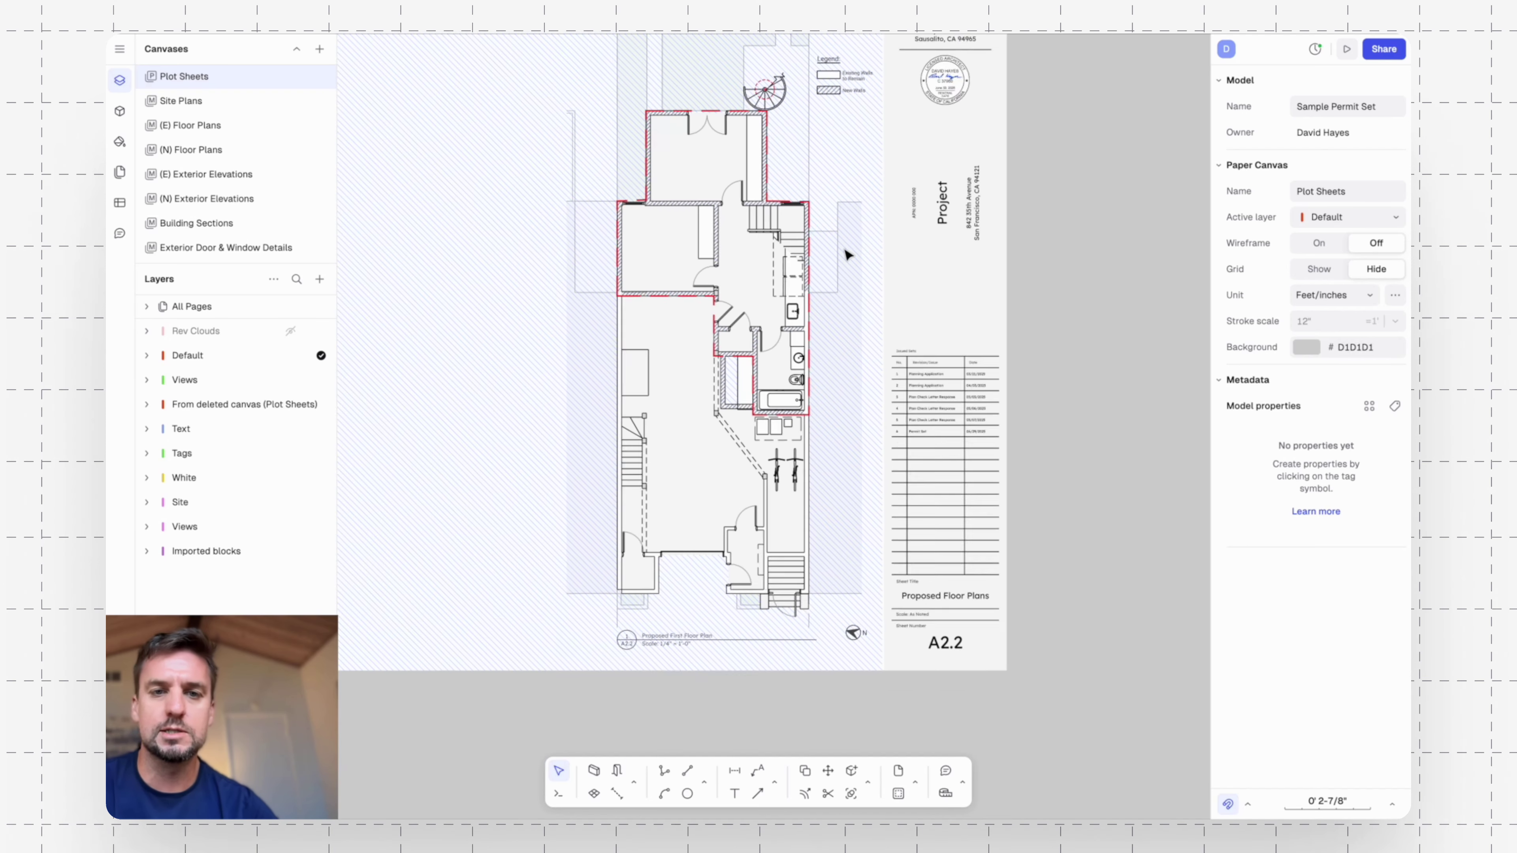
pyautogui.scroll(-2, 844, 250)
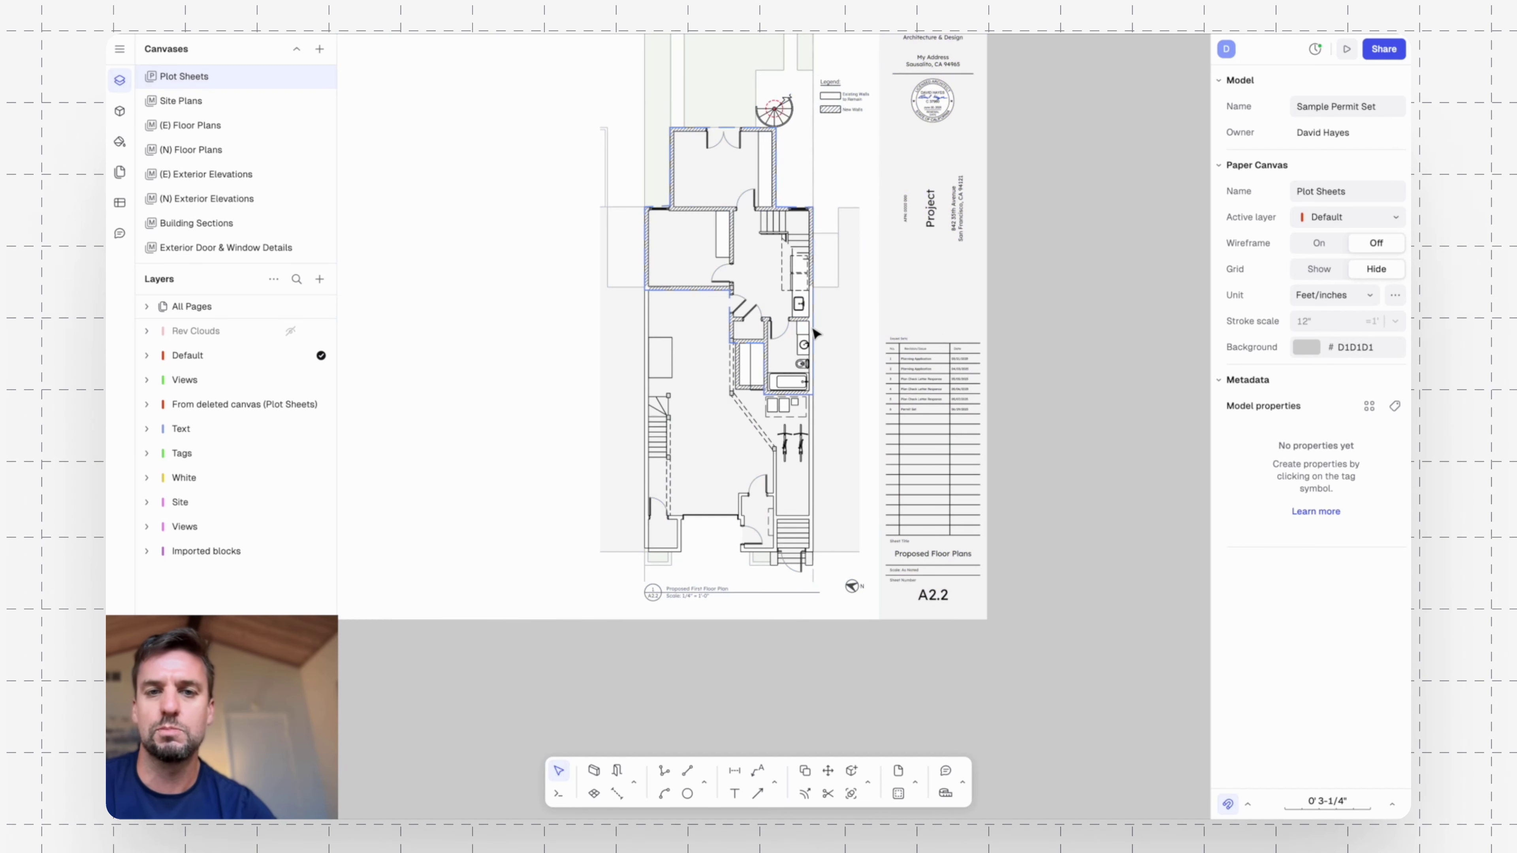
pyautogui.click(817, 335)
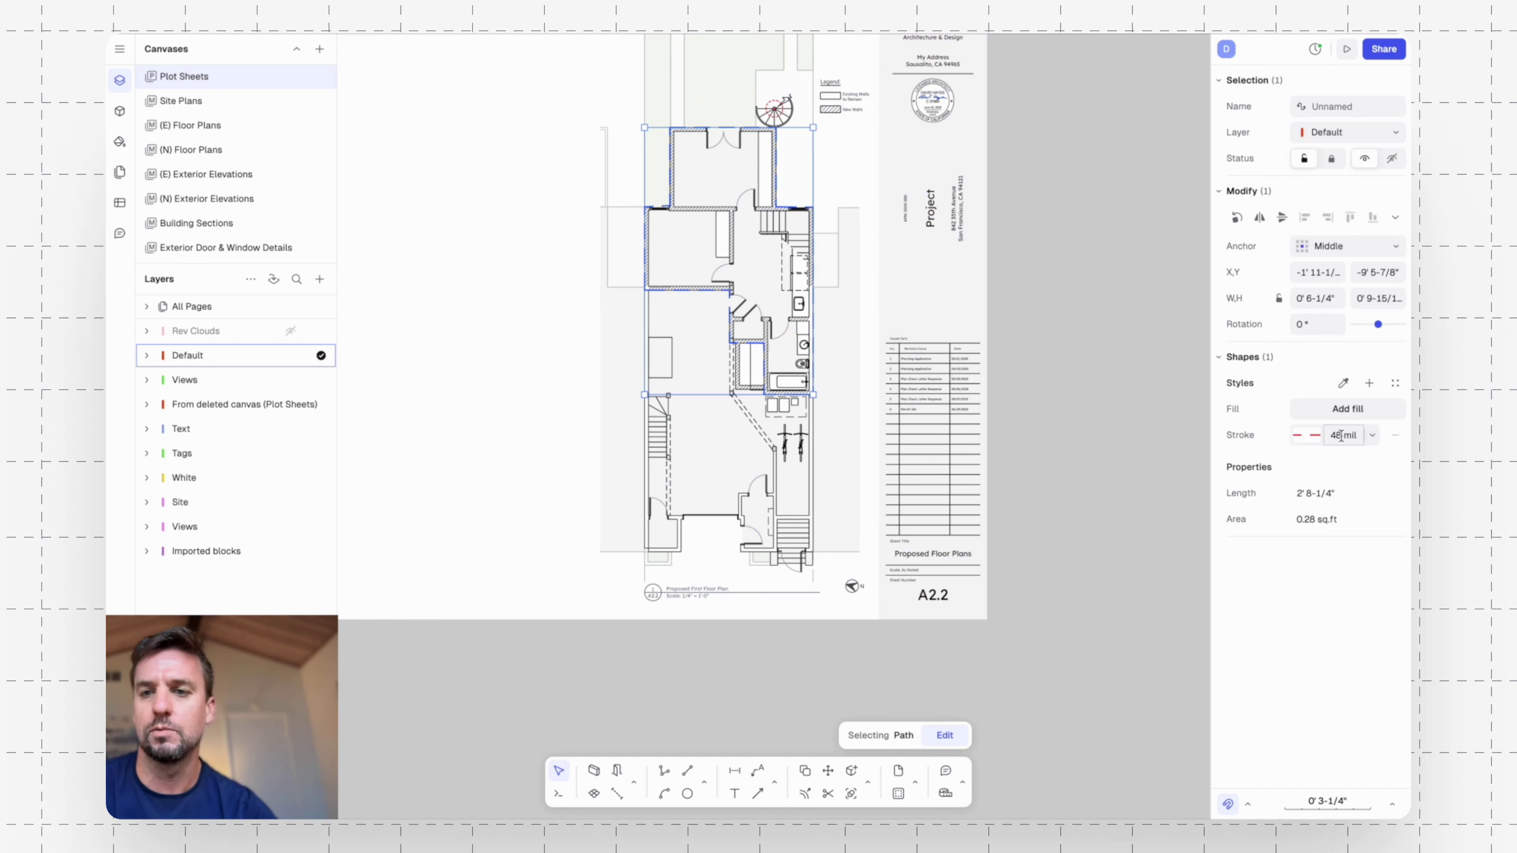
pyautogui.click(1351, 411)
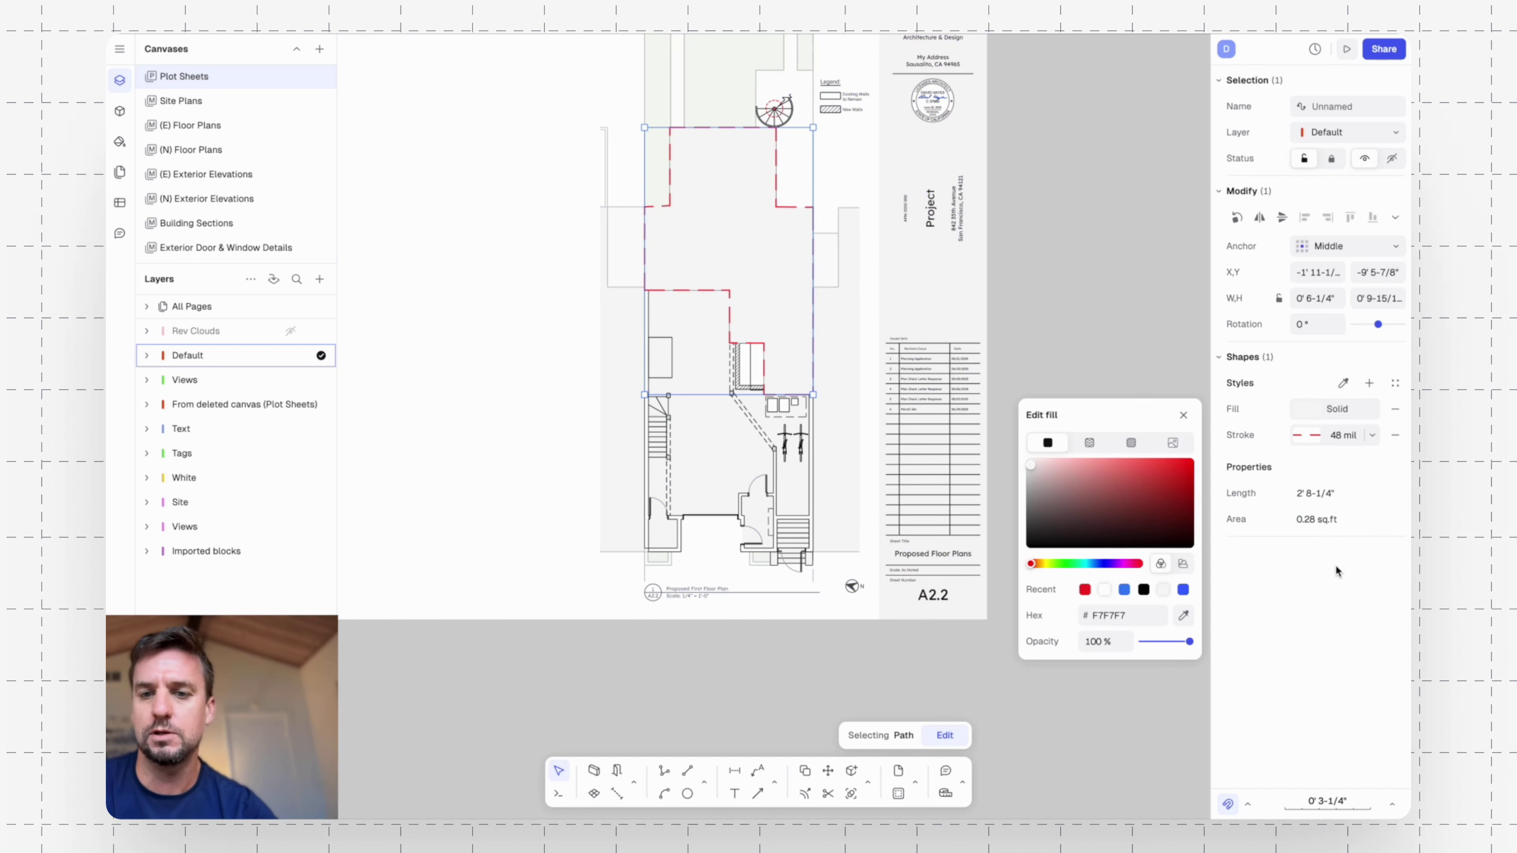
pyautogui.click(1085, 590)
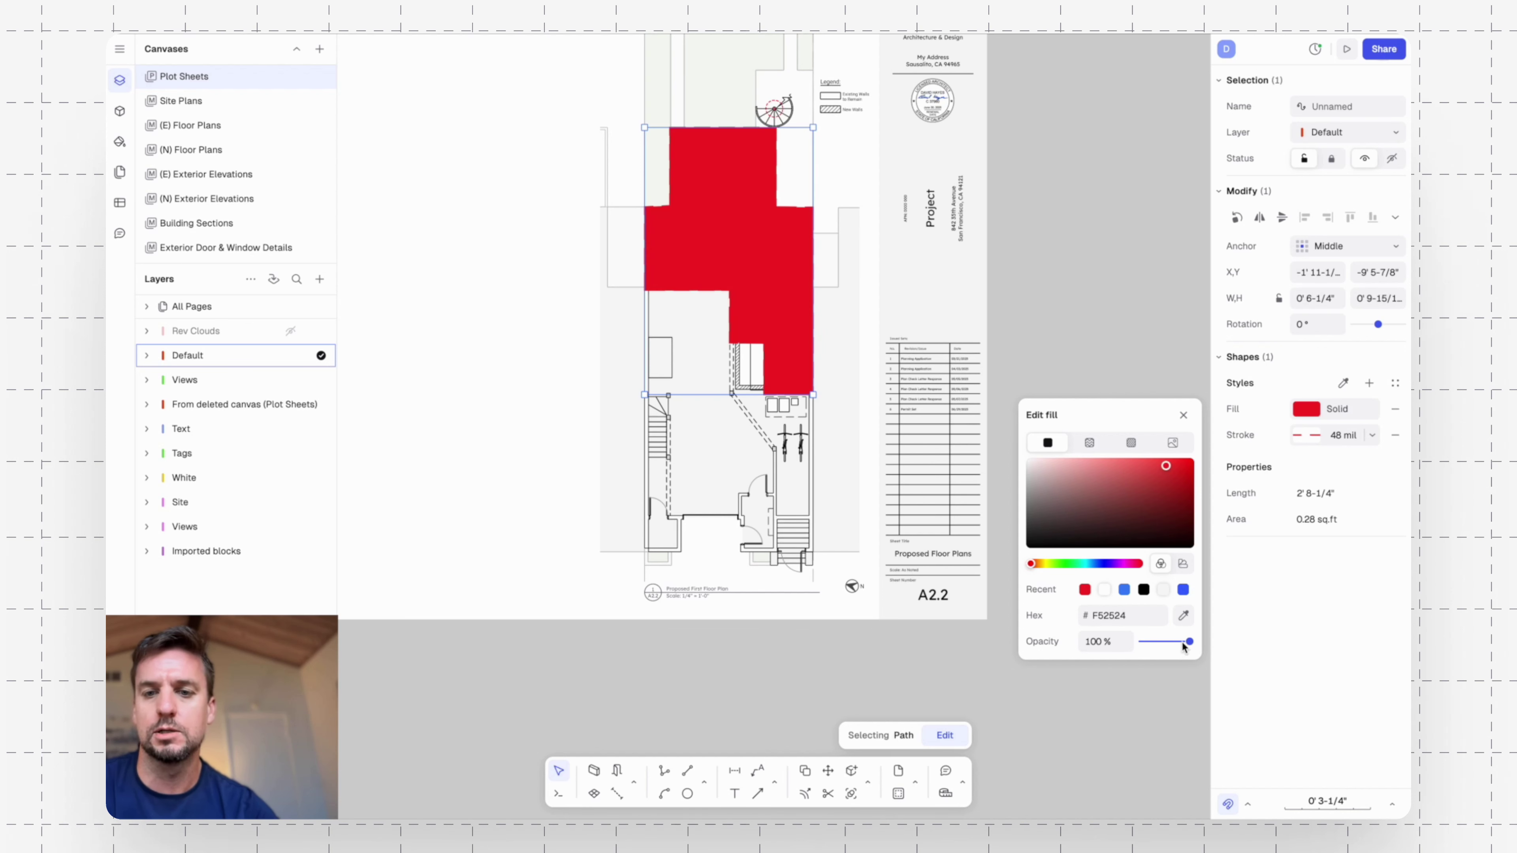
pyautogui.click(1128, 642)
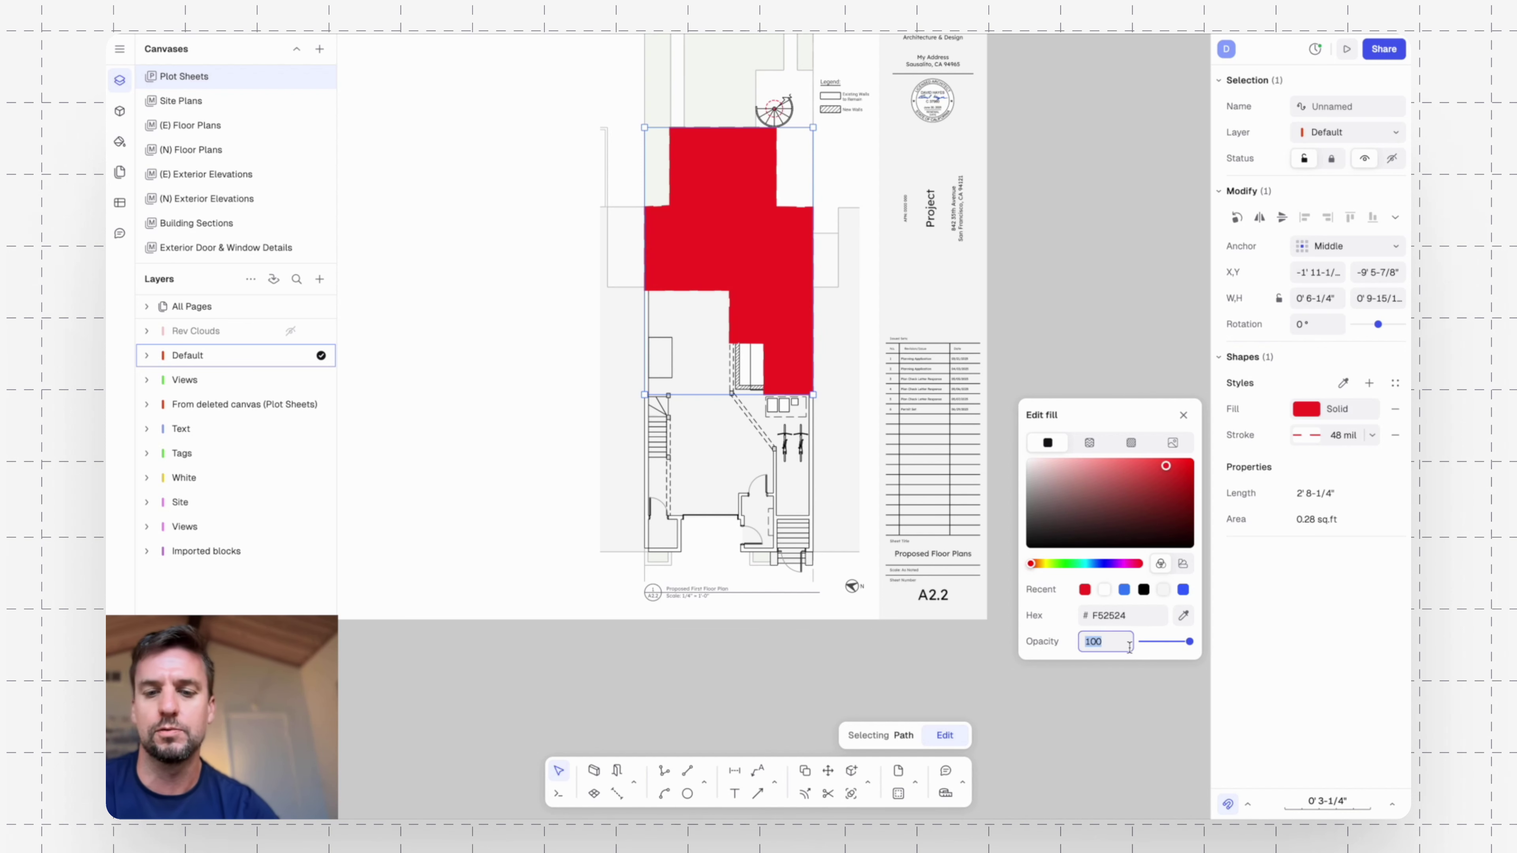
pyautogui.write('20')
pyautogui.press('Return')
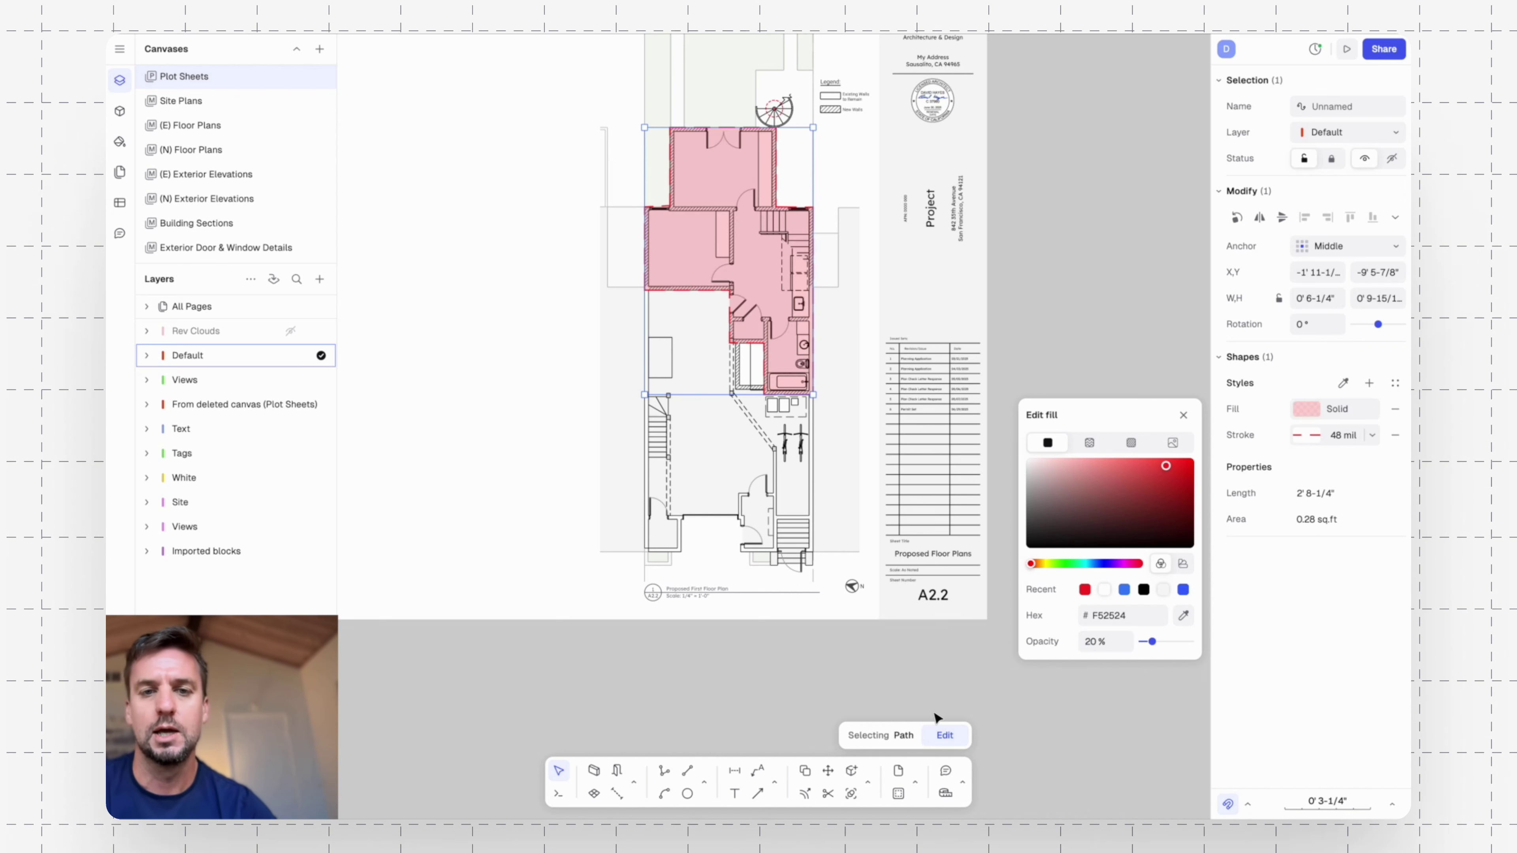
pyautogui.click(958, 689)
pyautogui.click(962, 689)
pyautogui.scroll(5, 724, 191)
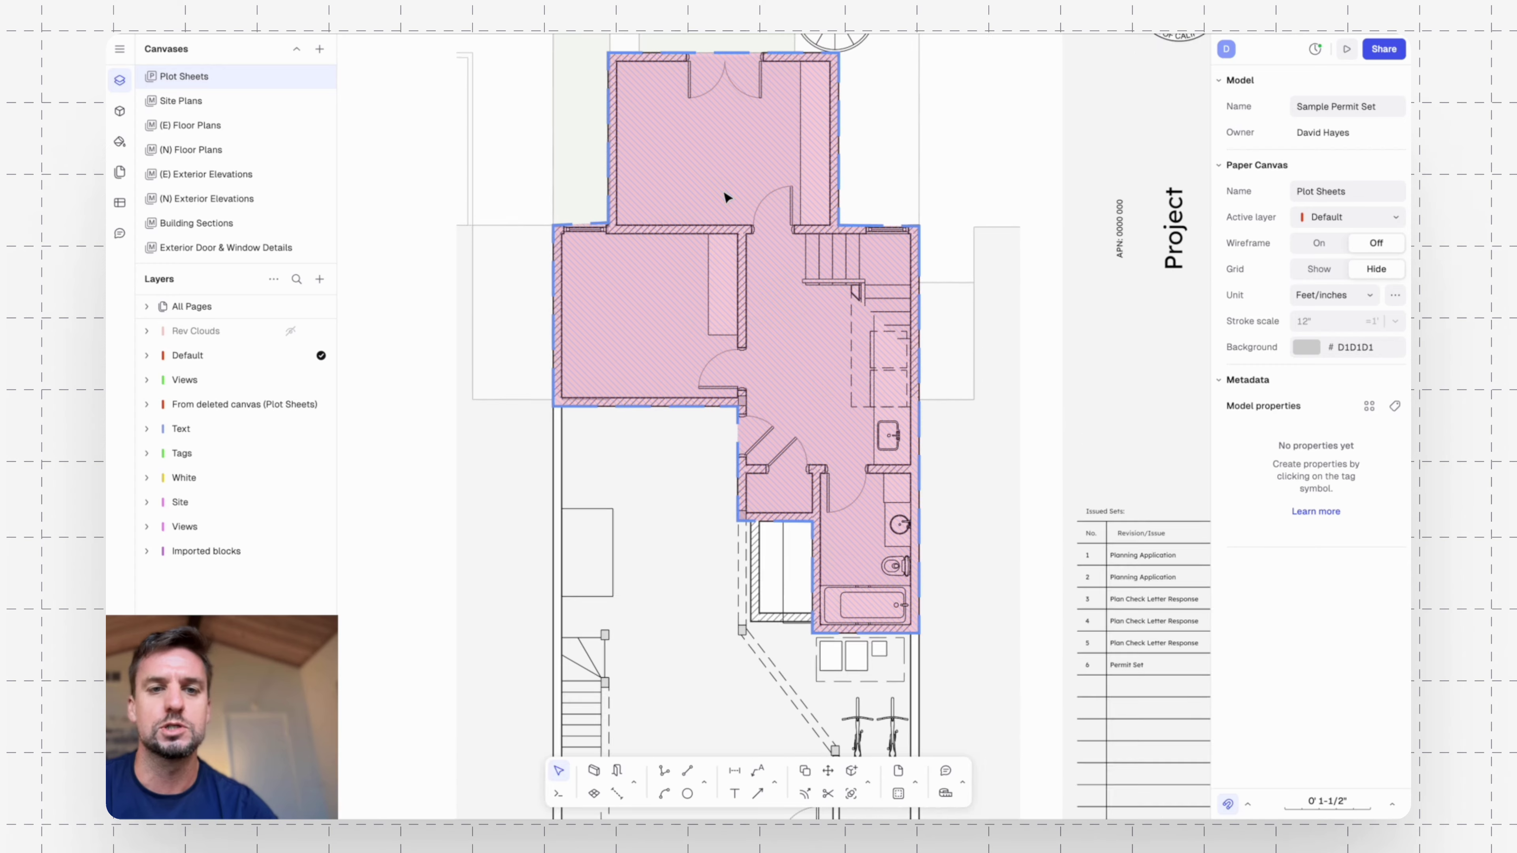
pyautogui.scroll(1, 724, 197)
pyautogui.scroll(-6, 695, 216)
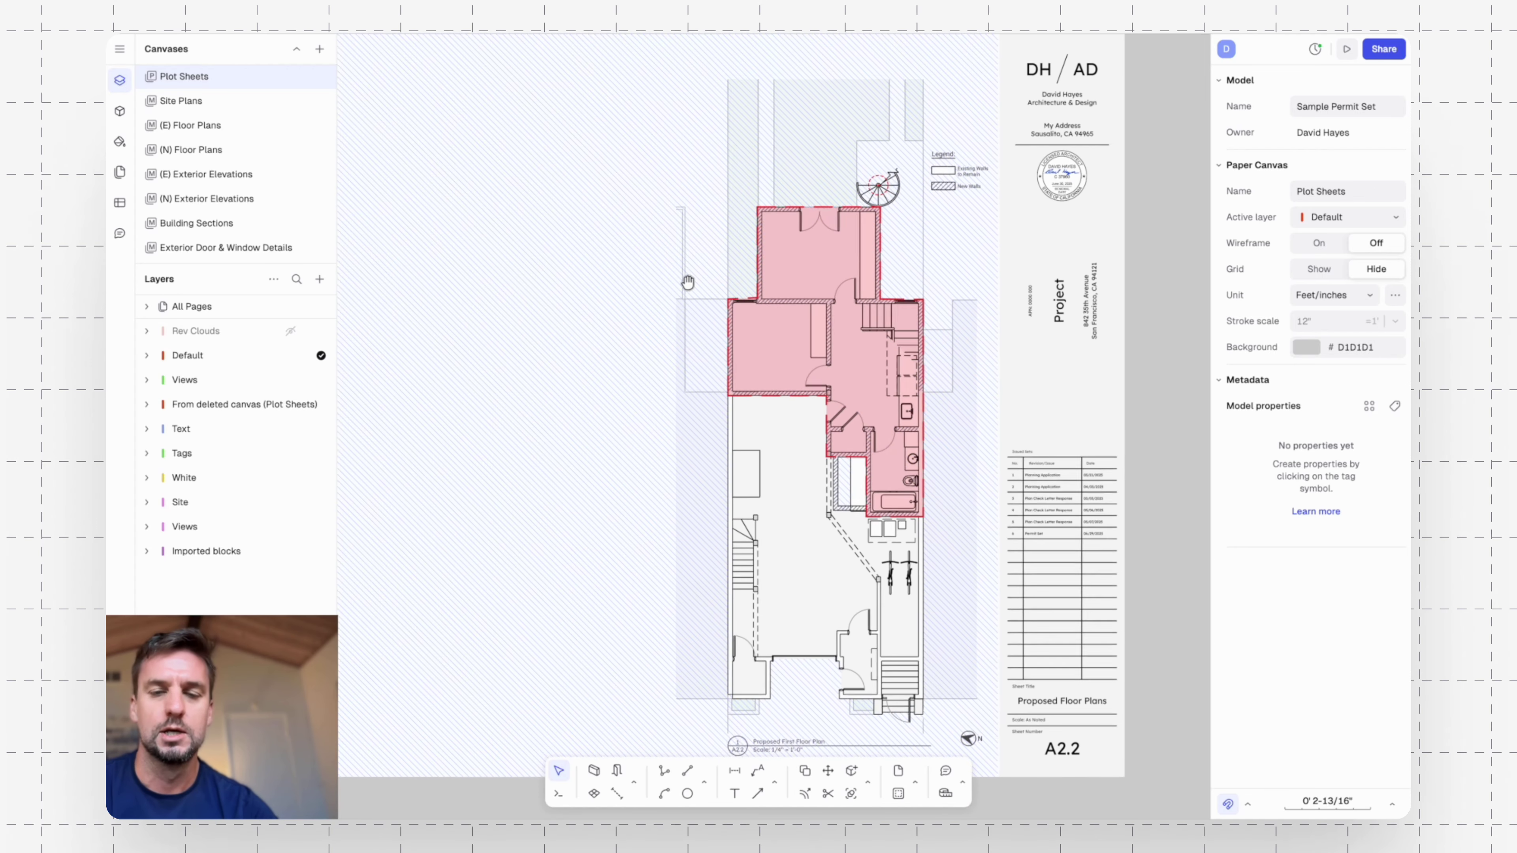
pyautogui.scroll(-4, 932, 315)
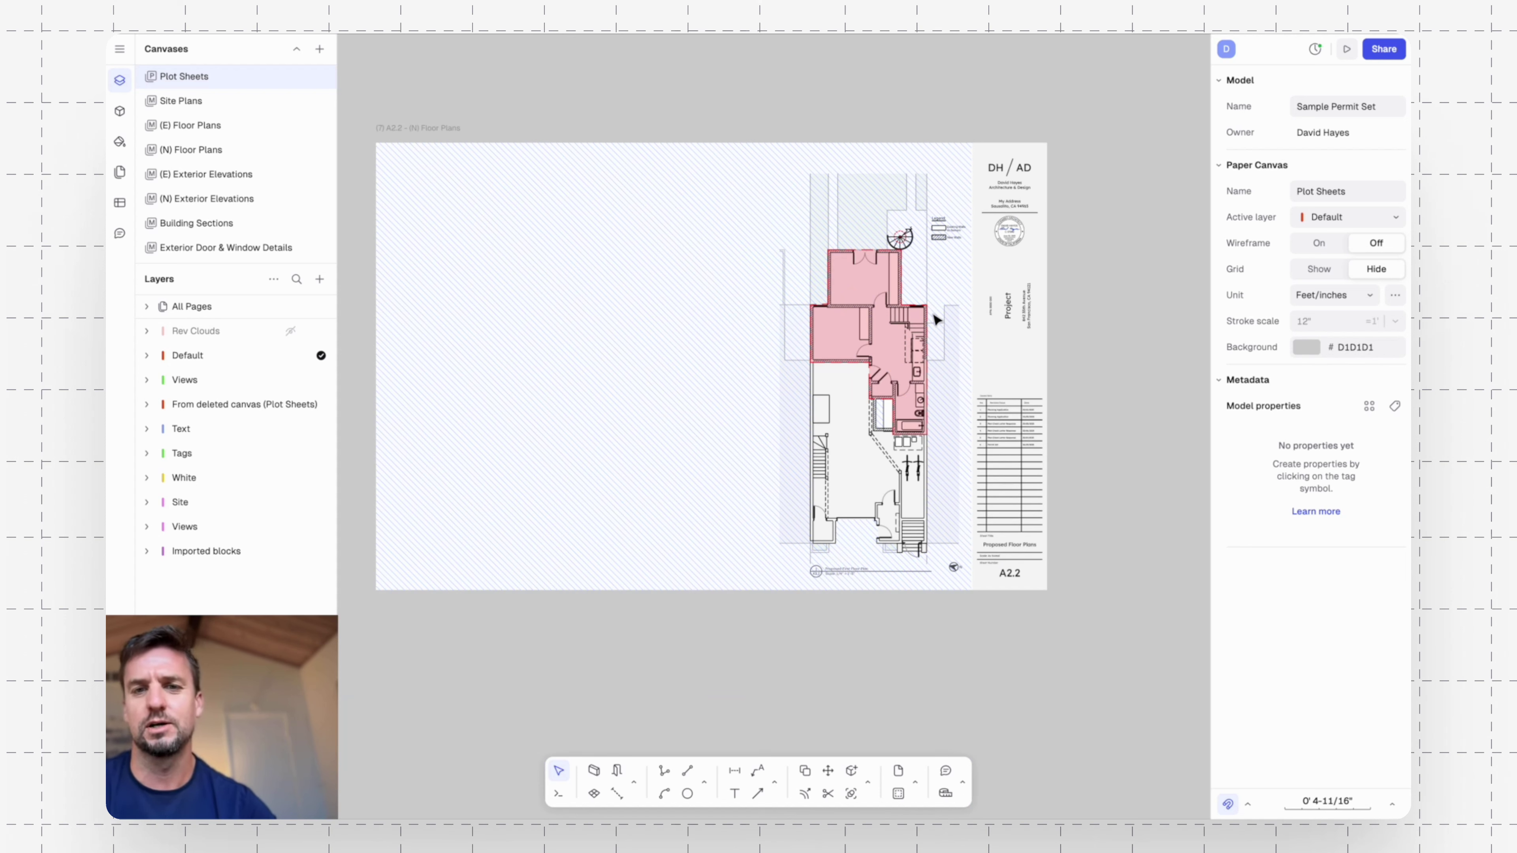
pyautogui.scroll(-4, 935, 317)
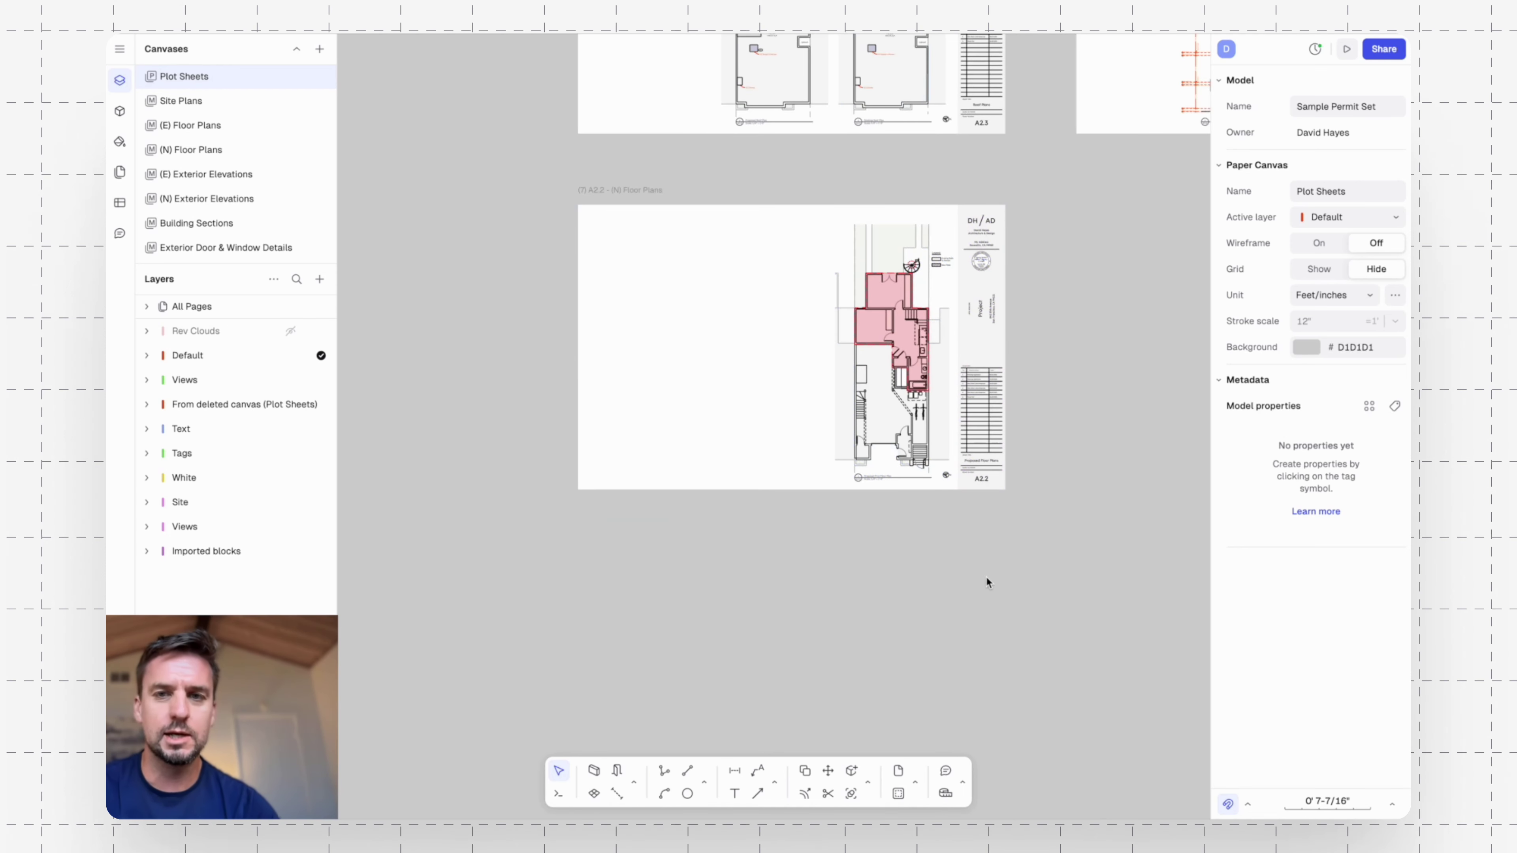
pyautogui.moveTo(1062, 230); pyautogui.dragTo(740, 485, button='middle')
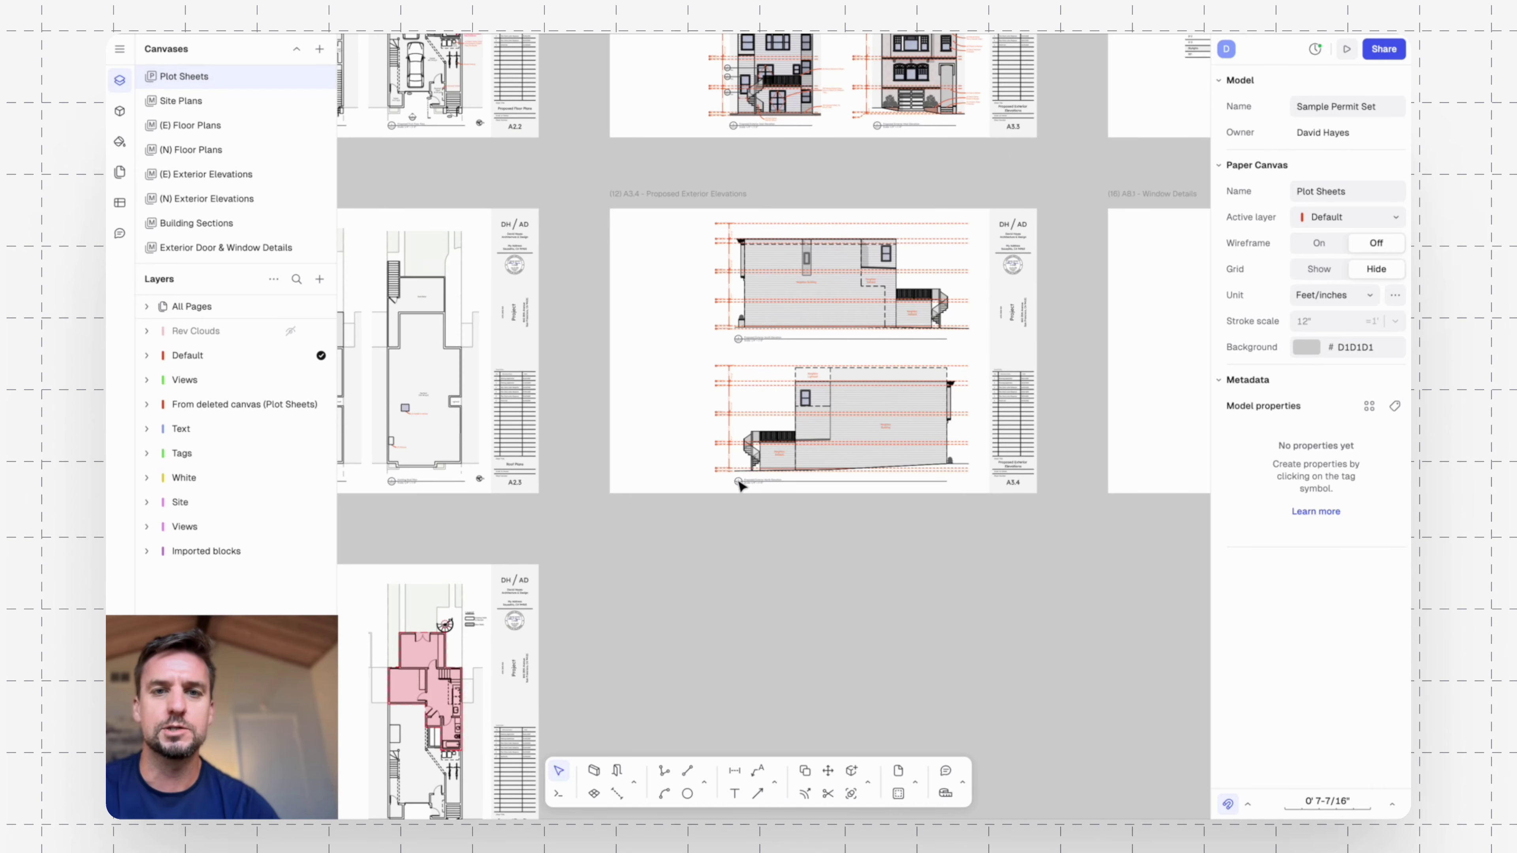
pyautogui.moveTo(1075, 157); pyautogui.dragTo(1059, 403, button='middle')
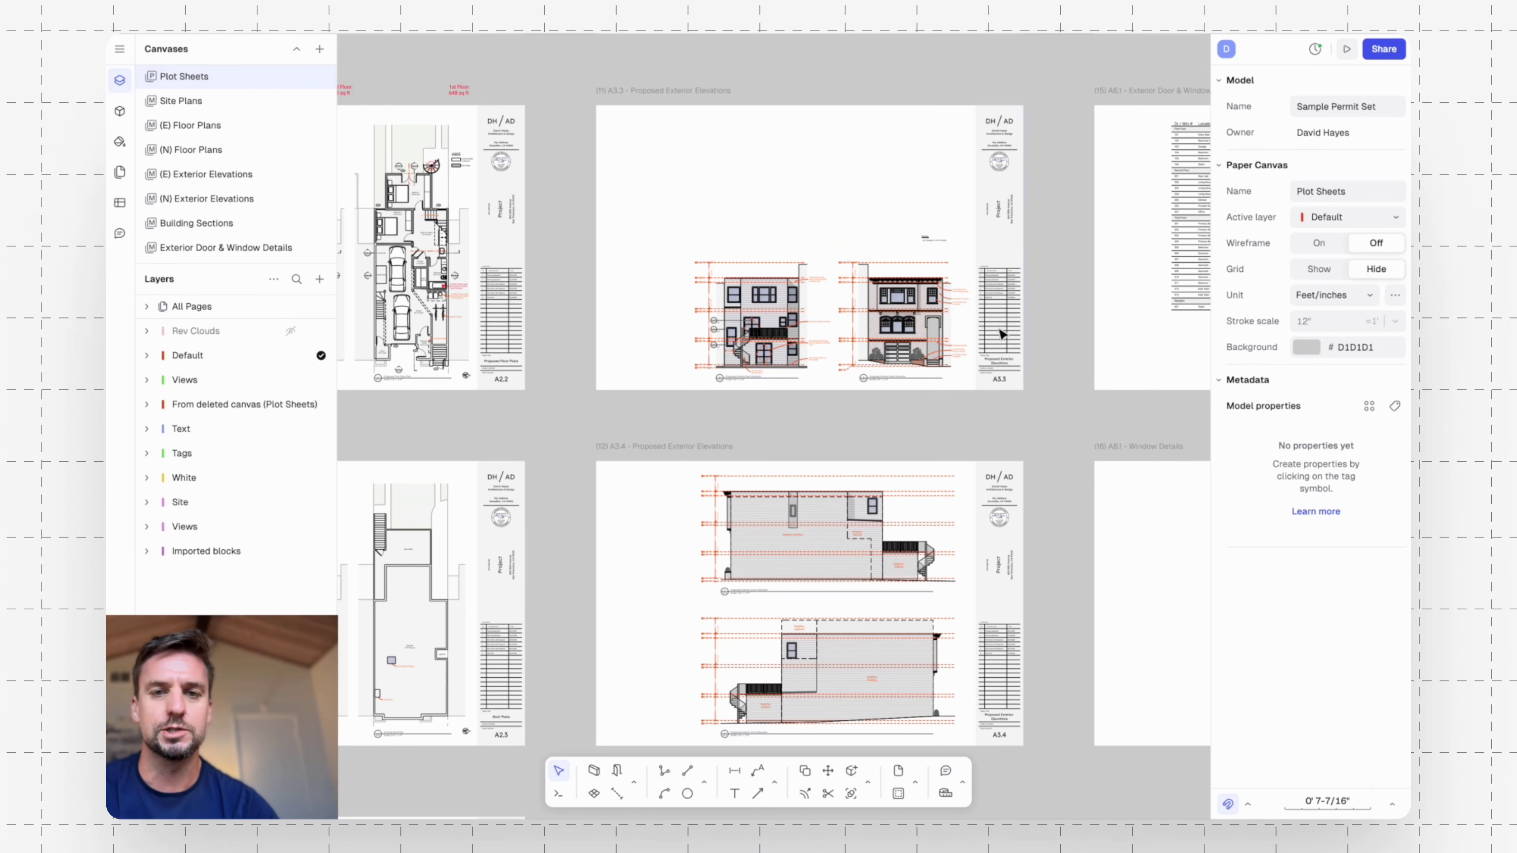
pyautogui.scroll(5, 863, 332)
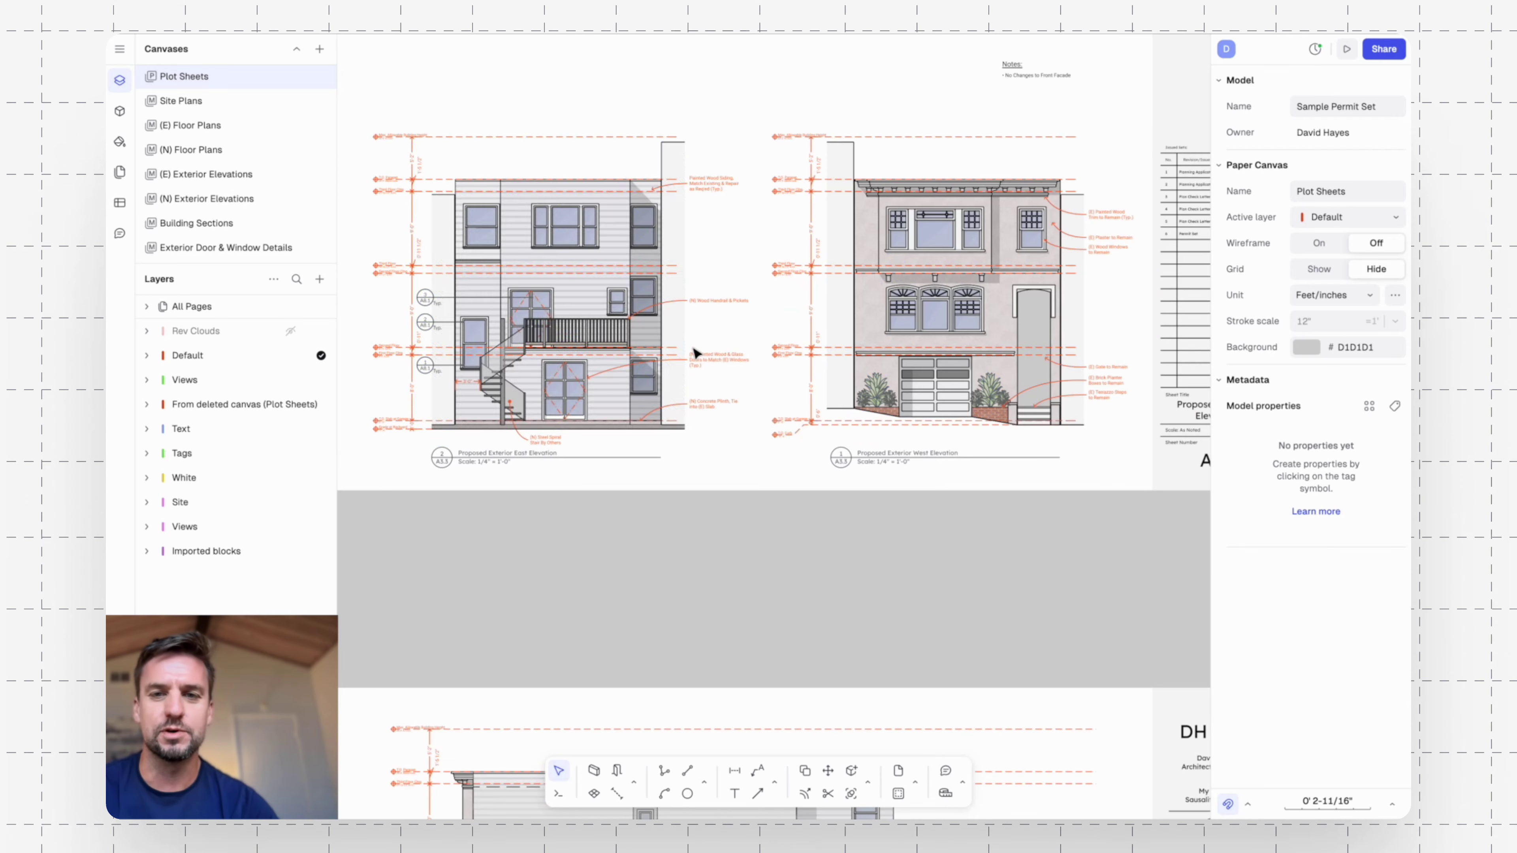
pyautogui.moveTo(735, 371); pyautogui.dragTo(753, 395, button='middle')
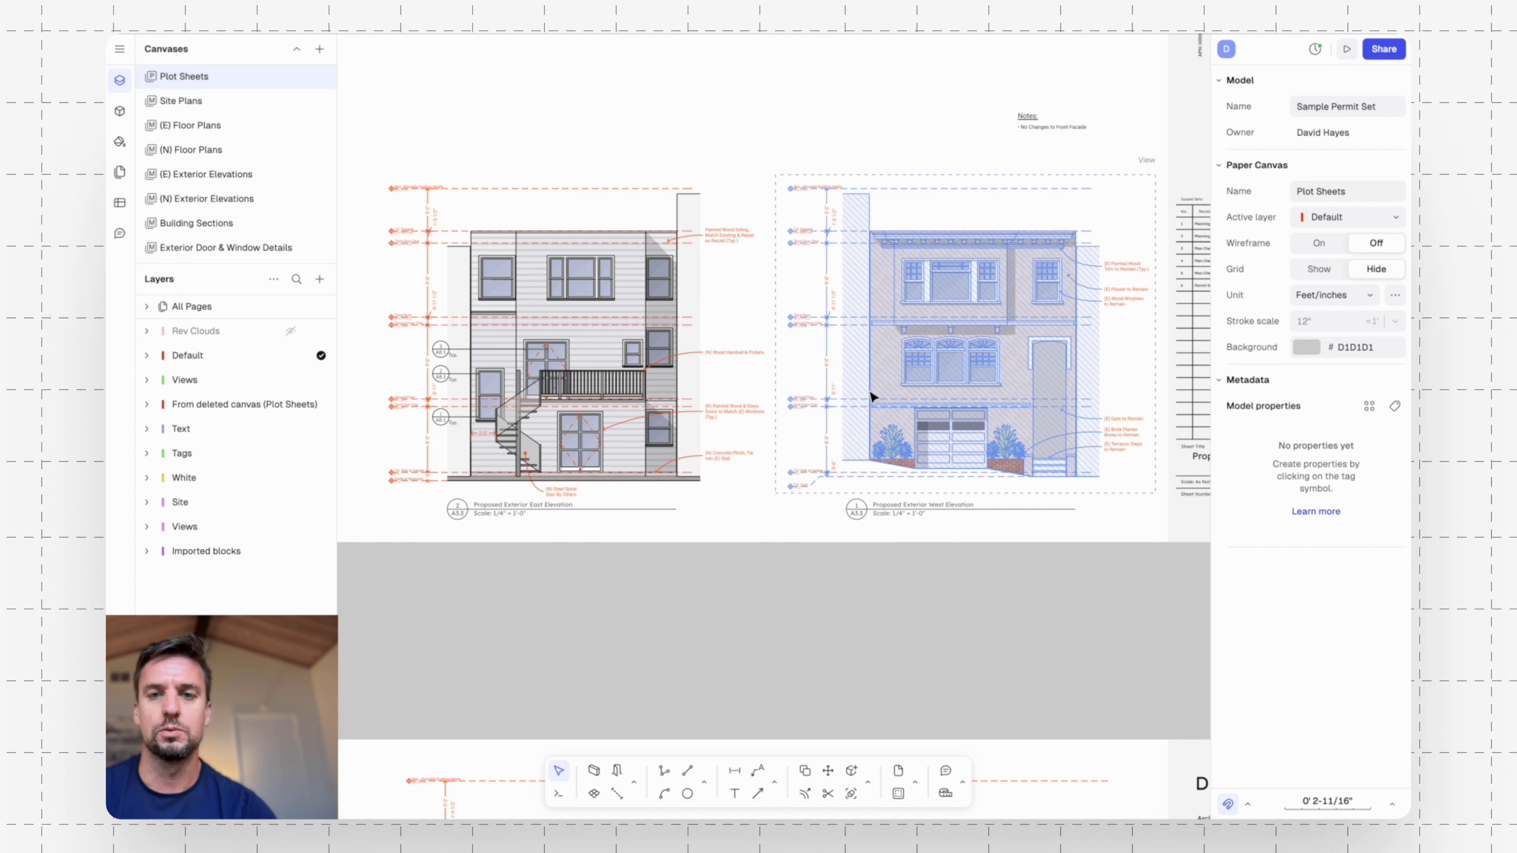
pyautogui.scroll(3, 1095, 367)
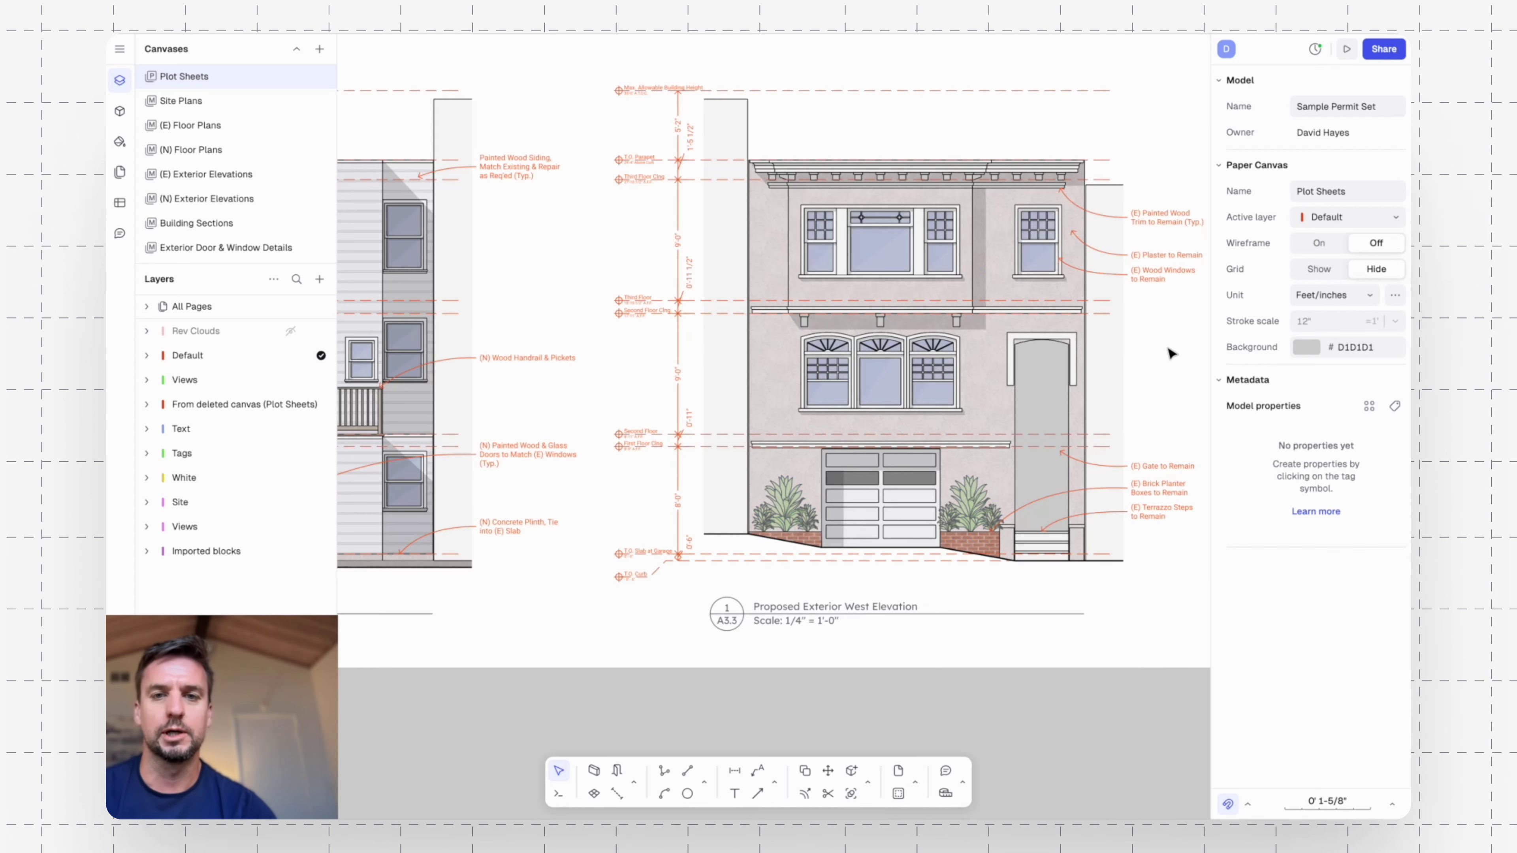
pyautogui.scroll(-5, 1114, 352)
pyautogui.scroll(3, 1111, 355)
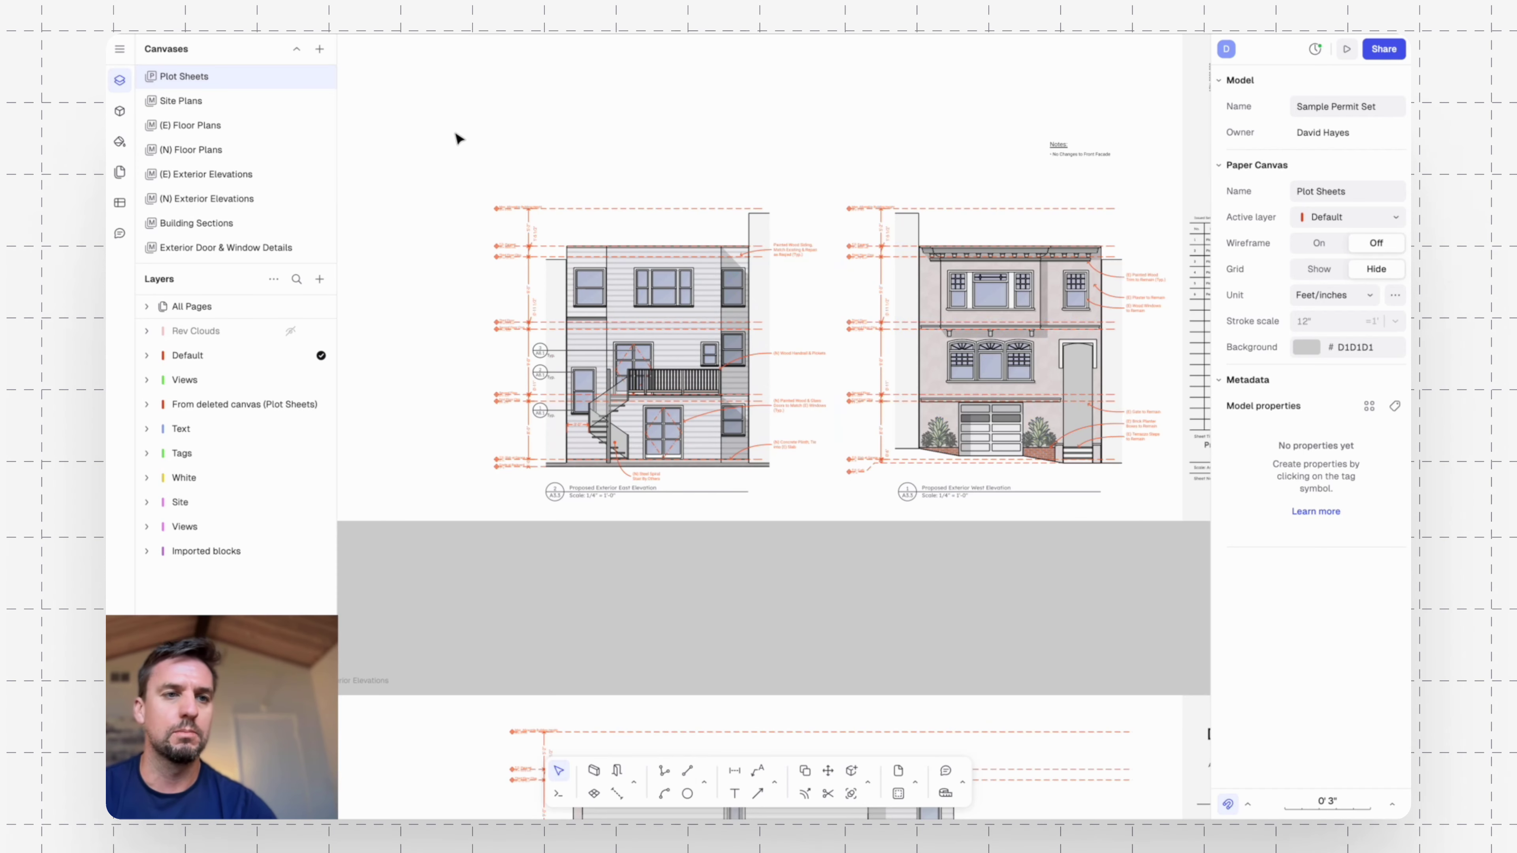
# Switch to the (N) Exterior Elevations canvas and start, then cancel, a vertical XL guide line.
pyautogui.click(207, 200)
pyautogui.scroll(-2, 882, 305)
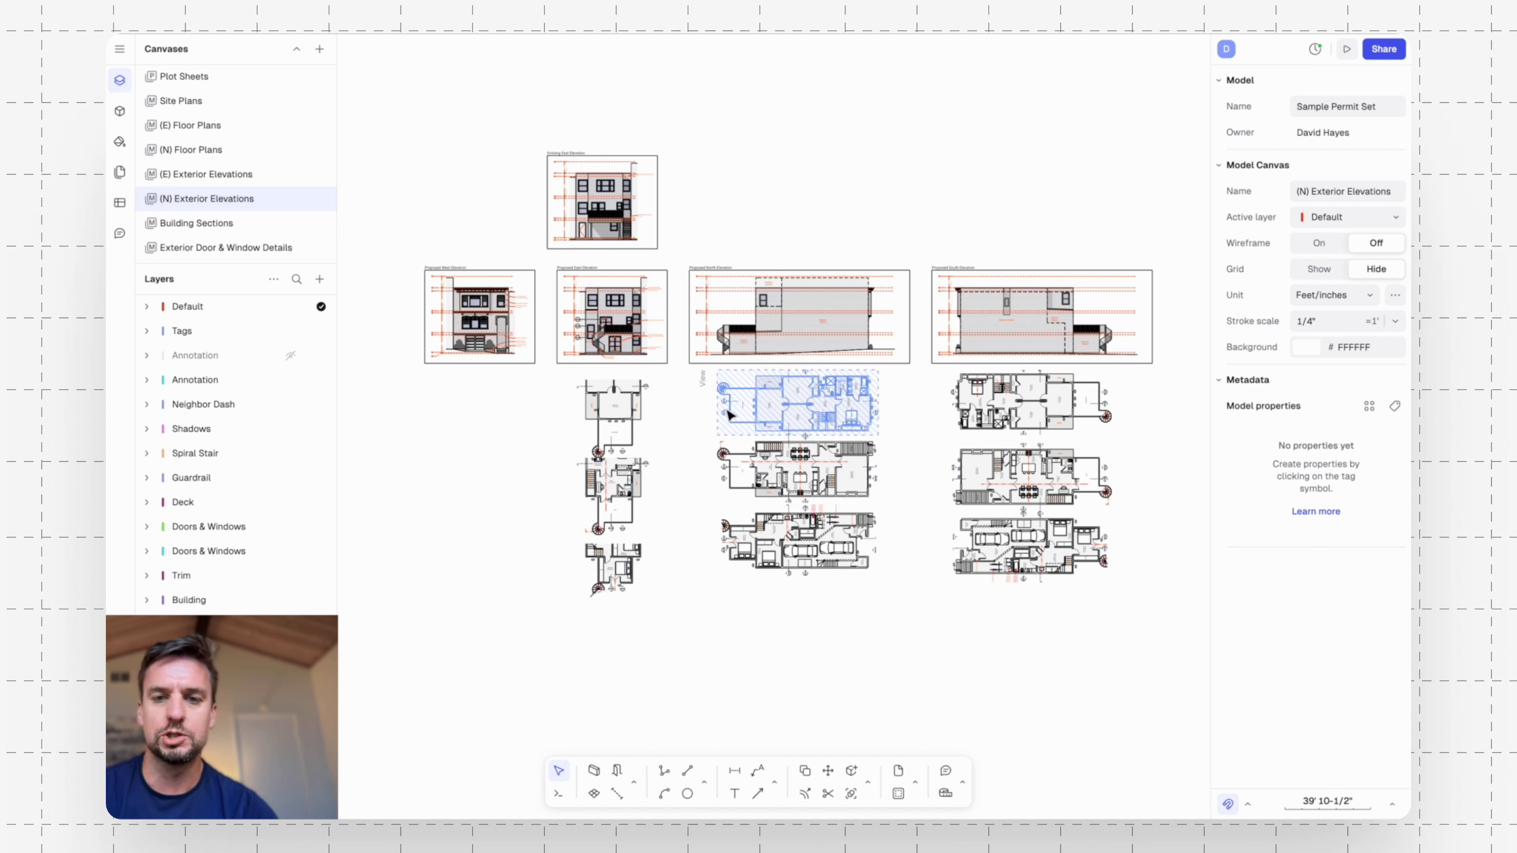
pyautogui.scroll(5, 822, 572)
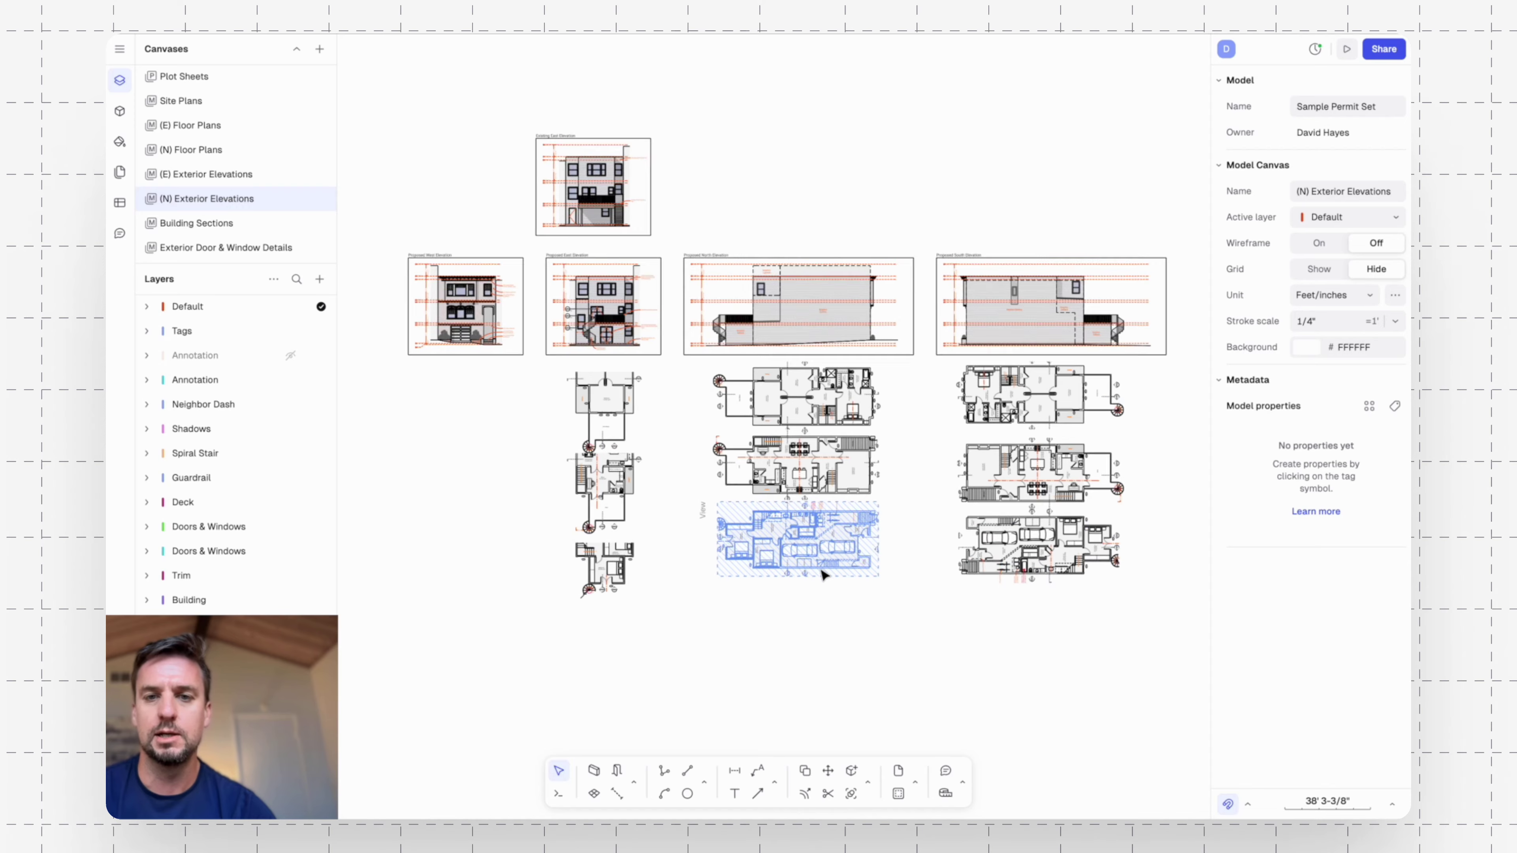
pyautogui.moveTo(1059, 650)
pyautogui.mouseDown(button='middle')
pyautogui.moveTo(786, 653)
pyautogui.moveTo(1070, 650)
pyautogui.mouseUp(button='middle')
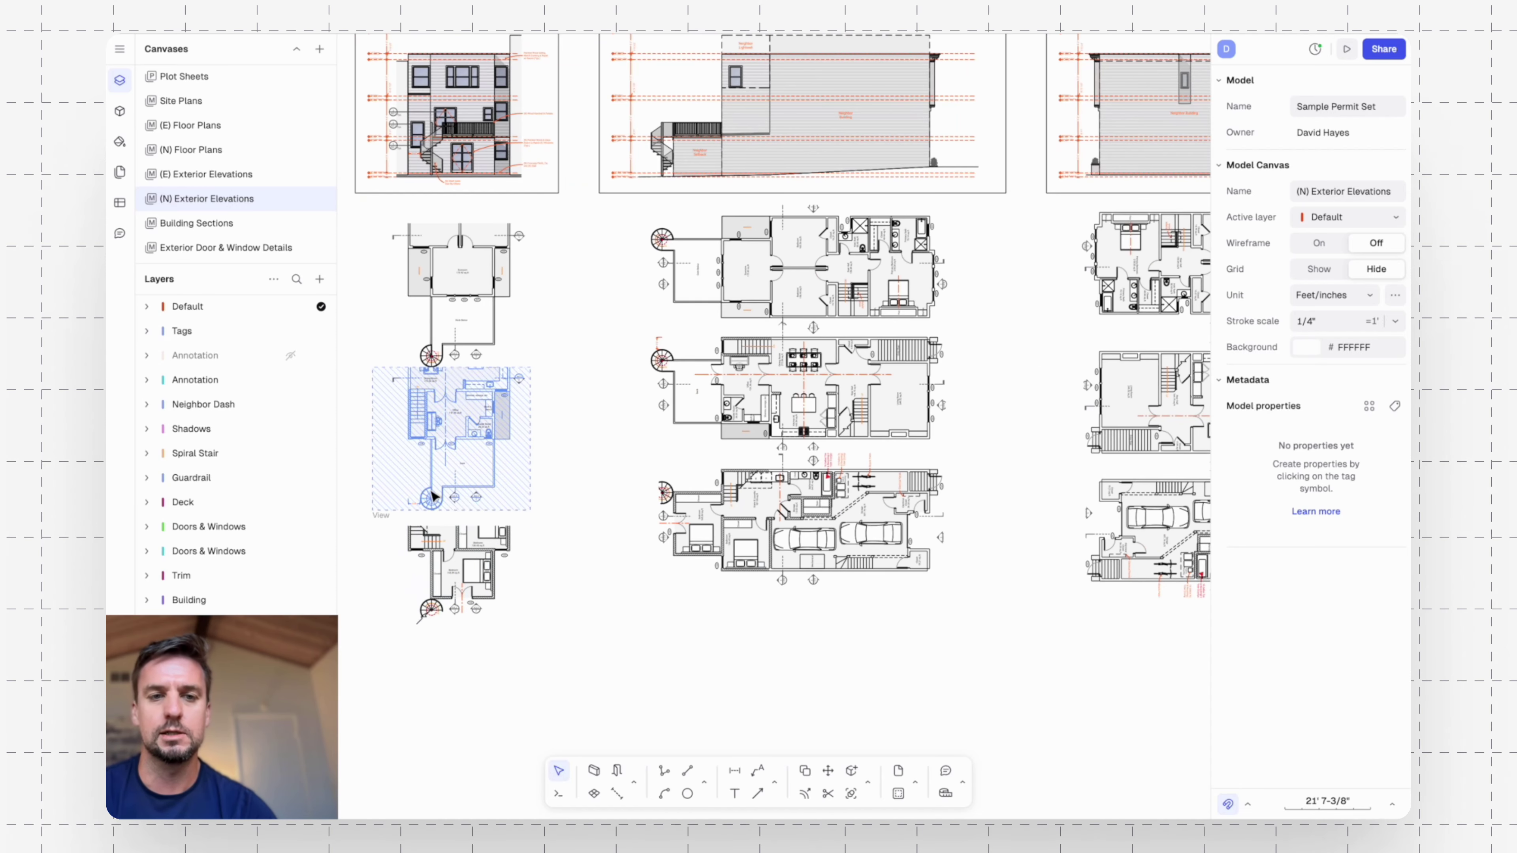
pyautogui.write('xl')
pyautogui.press('Return')
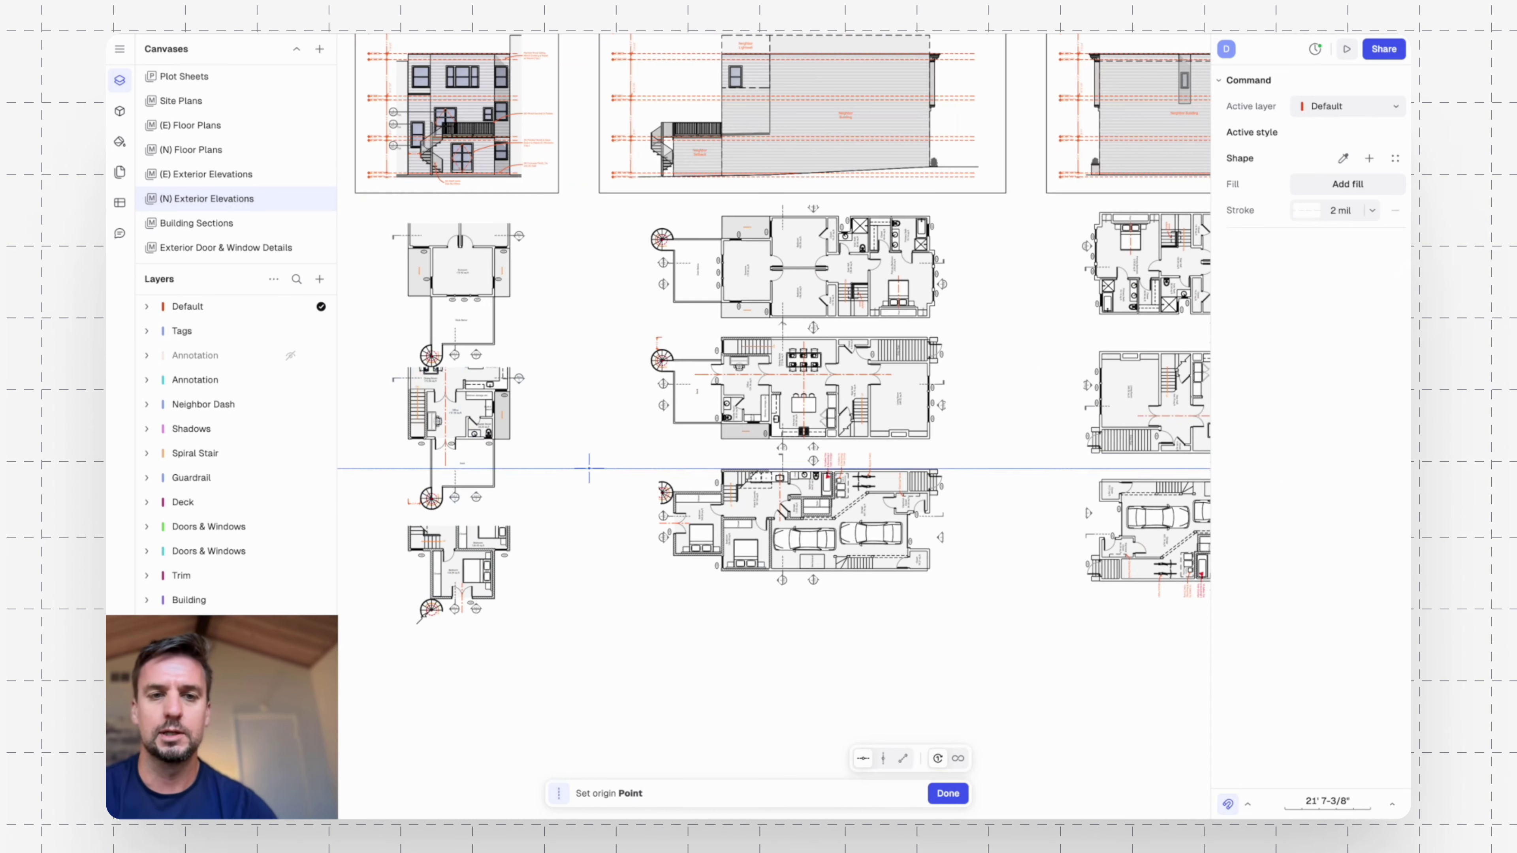
pyautogui.press('v')
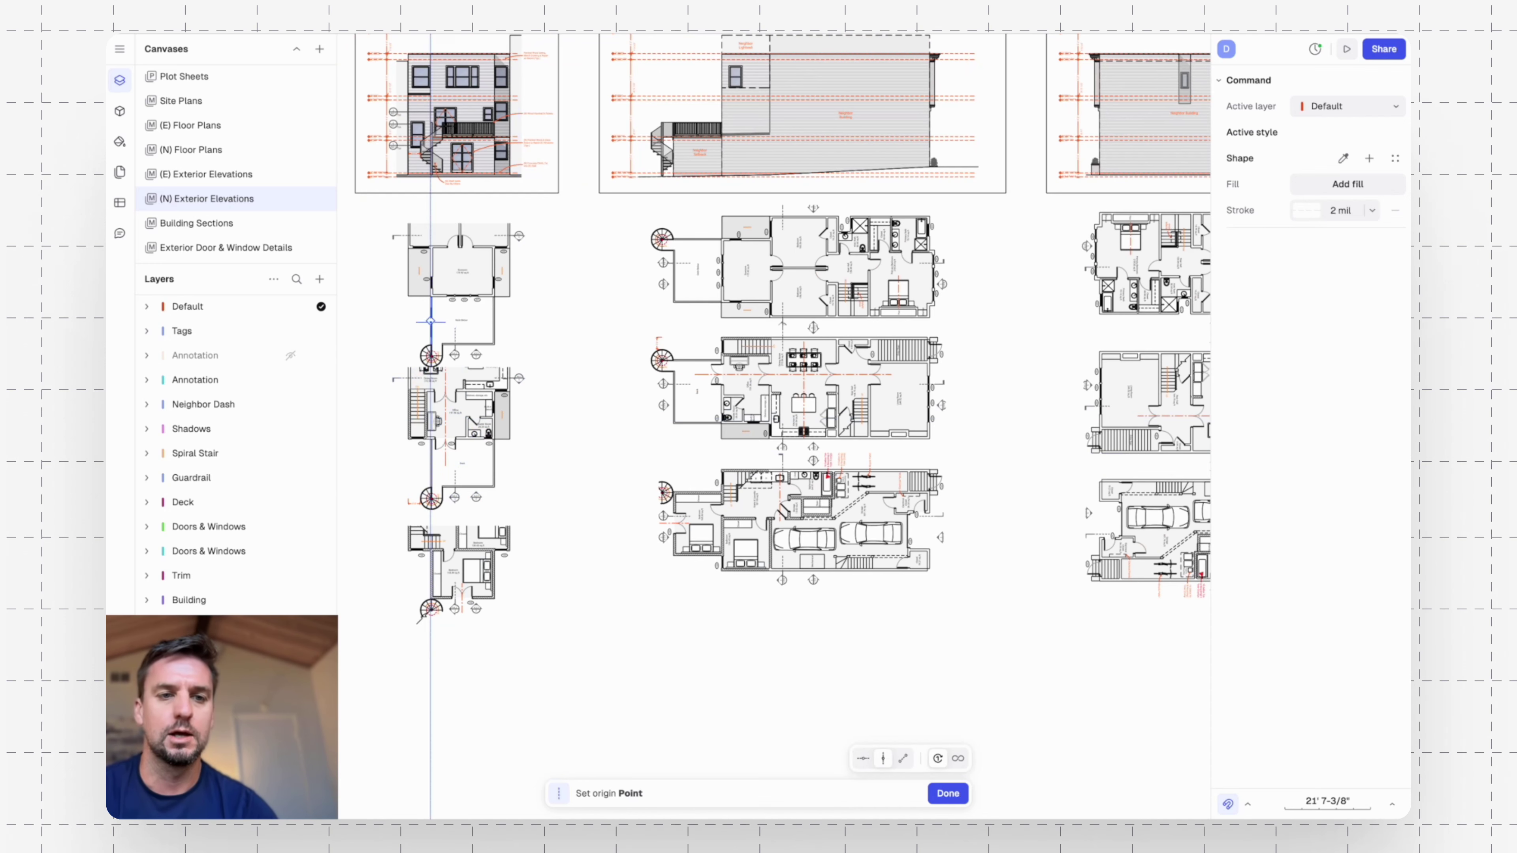
pyautogui.scroll(6, 418, 422)
pyautogui.scroll(4, 413, 421)
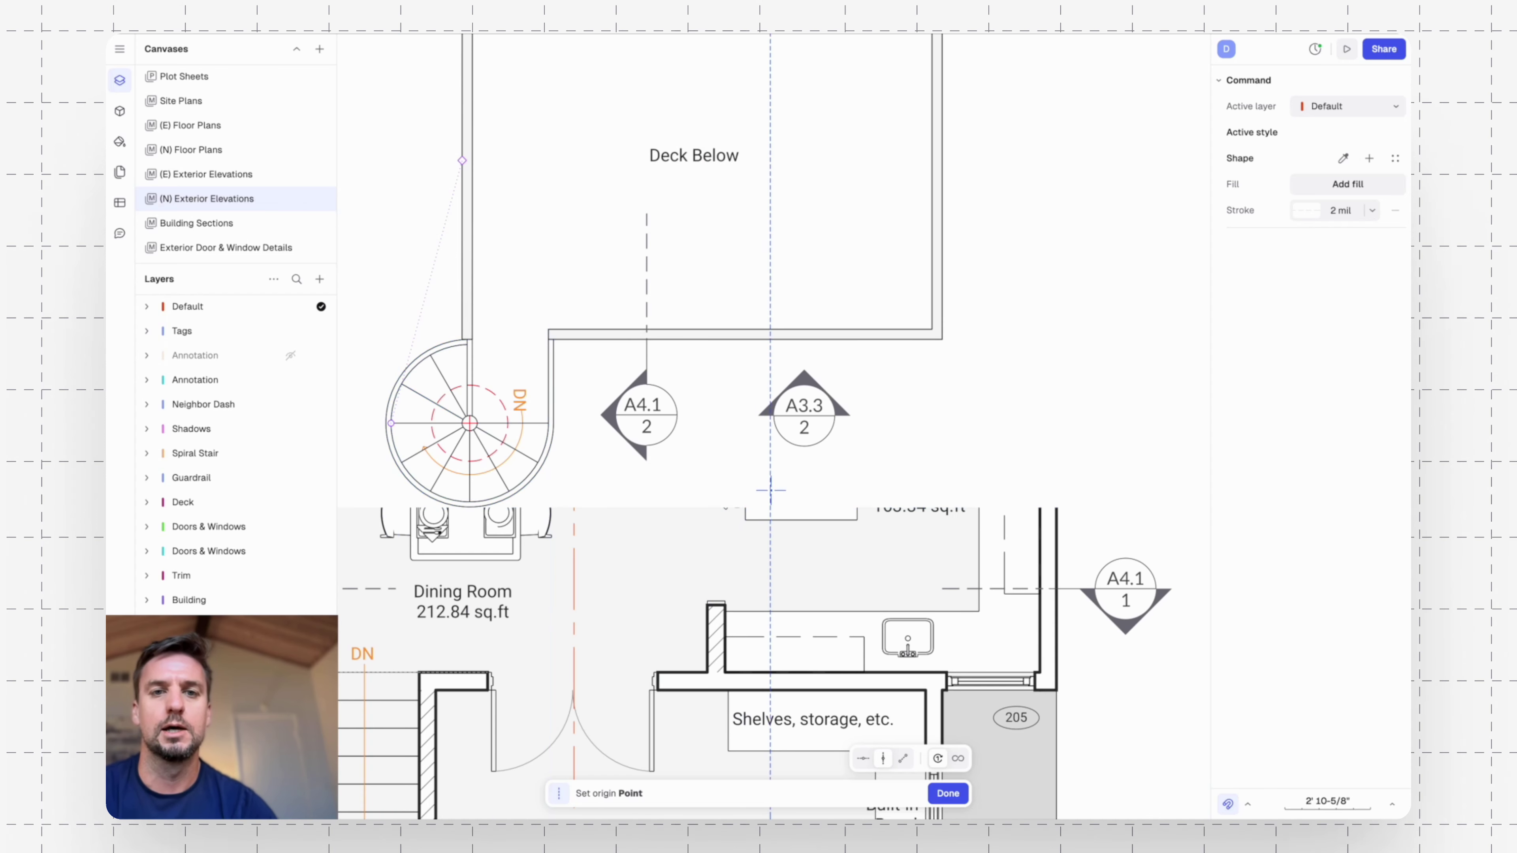
pyautogui.press('Escape')
# Pan and zoom in on the Proposed West Elevation facade.
pyautogui.scroll(-6, 776, 502)
pyautogui.scroll(-1, 801, 540)
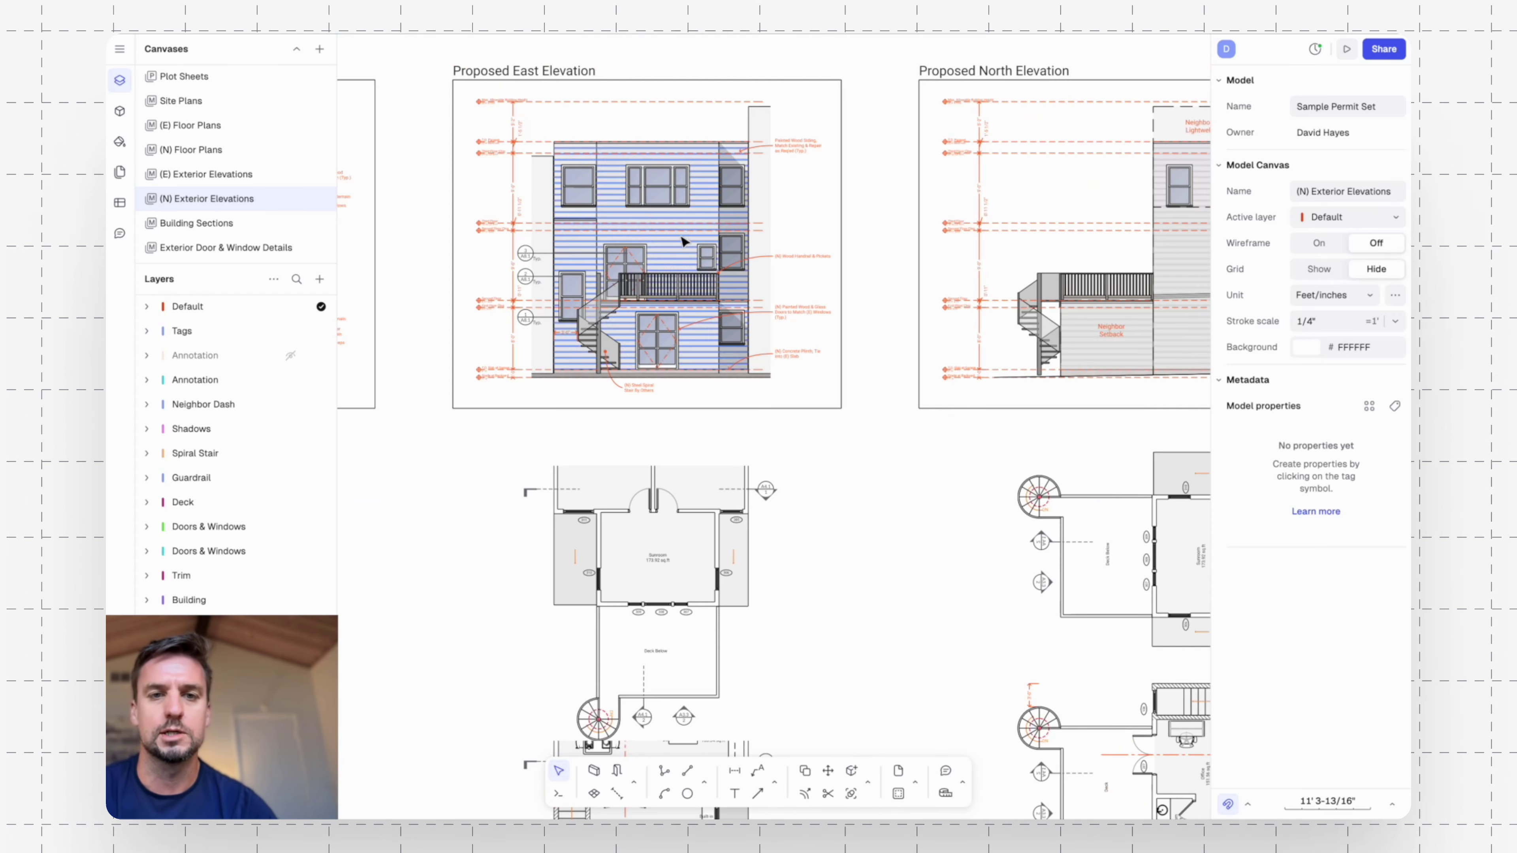
pyautogui.moveTo(433, 529); pyautogui.dragTo(872, 523, button='middle')
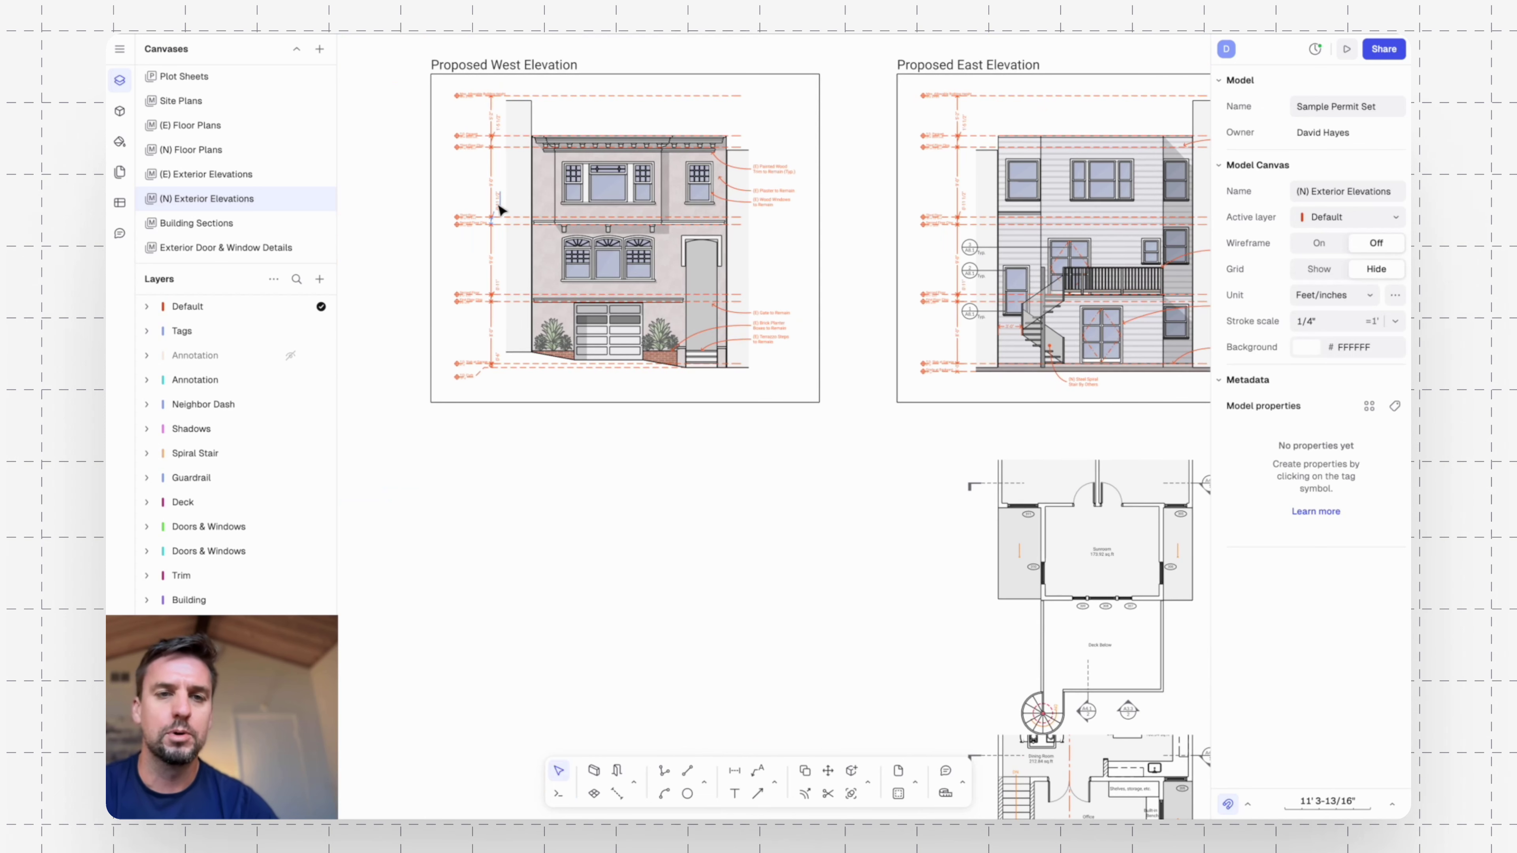
pyautogui.scroll(5, 558, 160)
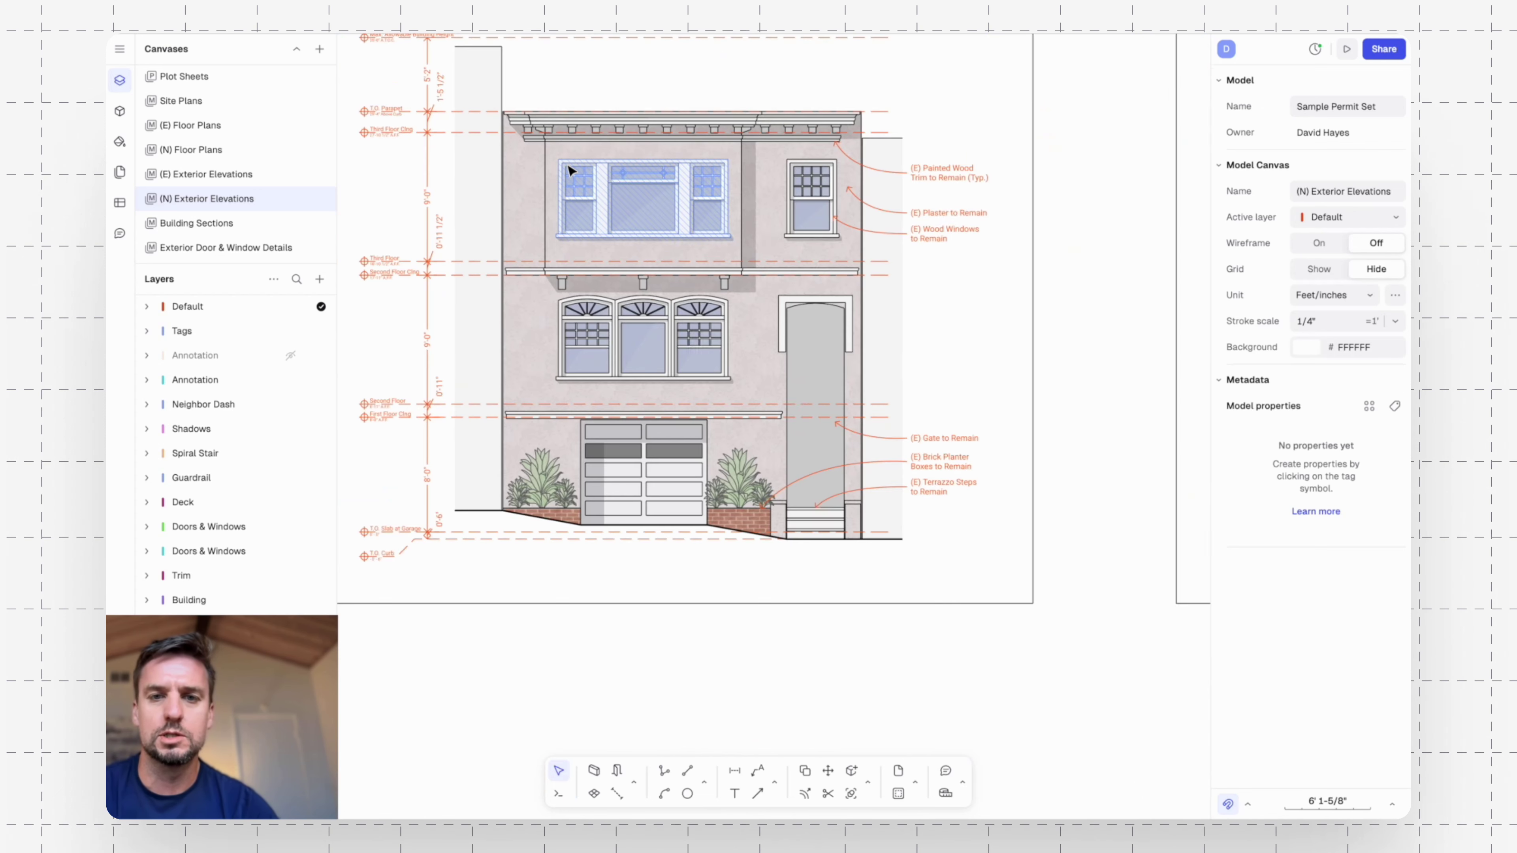
pyautogui.scroll(1, 817, 336)
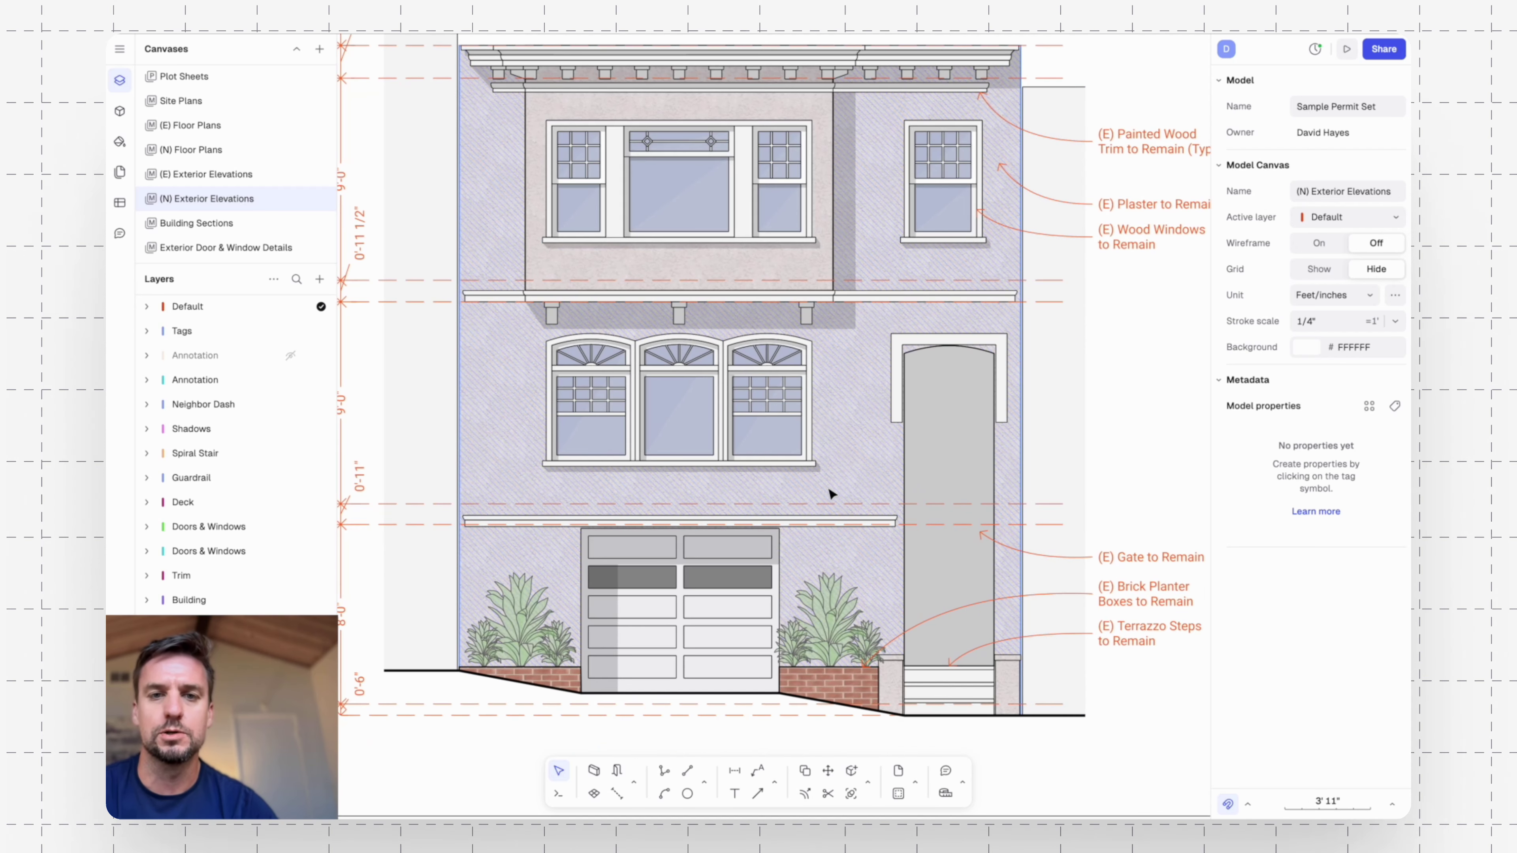
pyautogui.hscroll(2, 995, 494)
pyautogui.scroll(1, 996, 494)
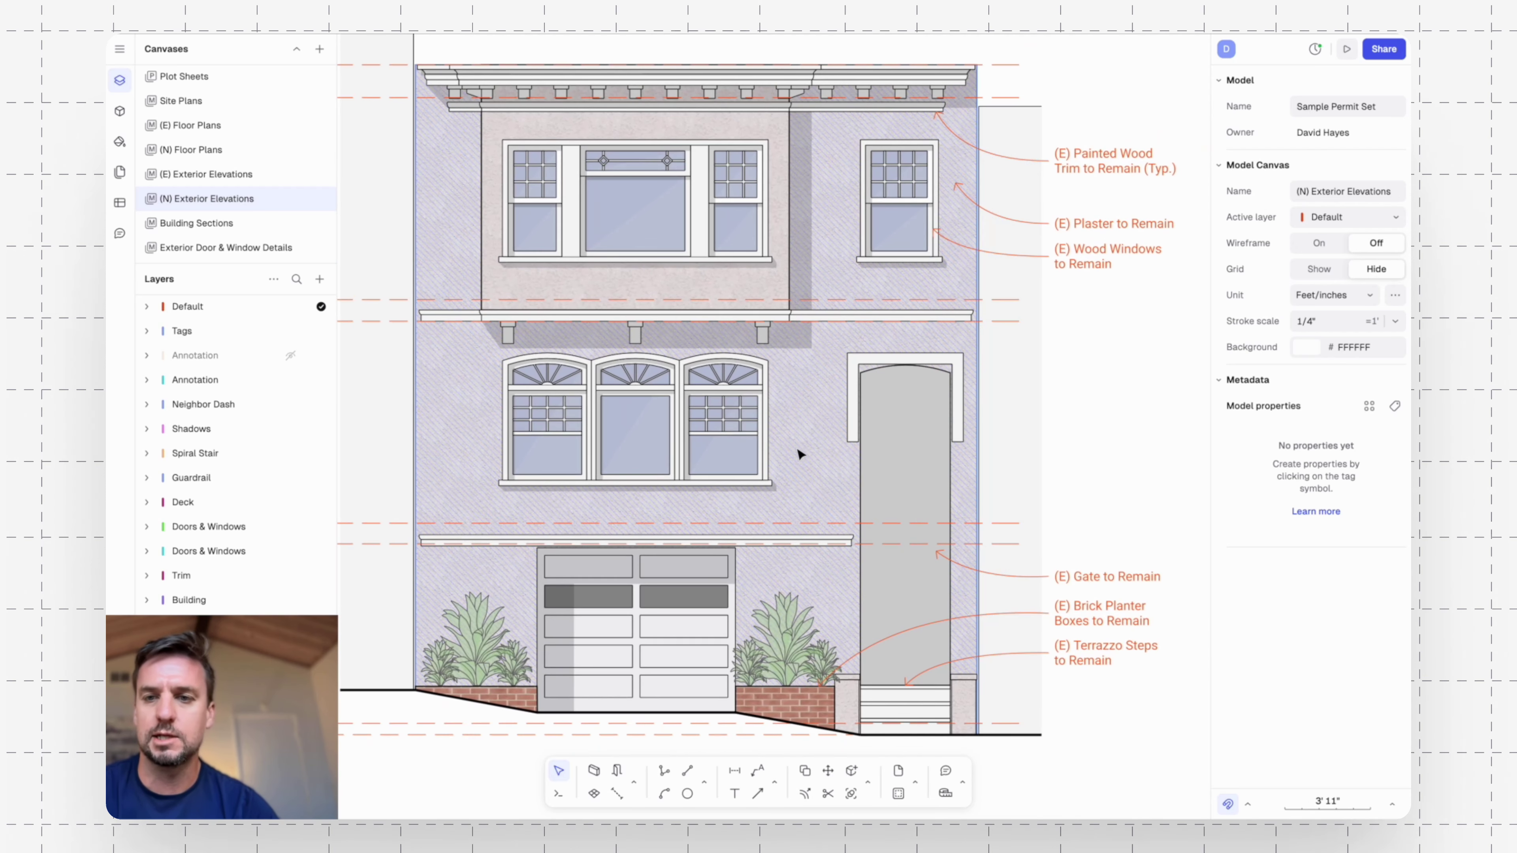
pyautogui.click(801, 456)
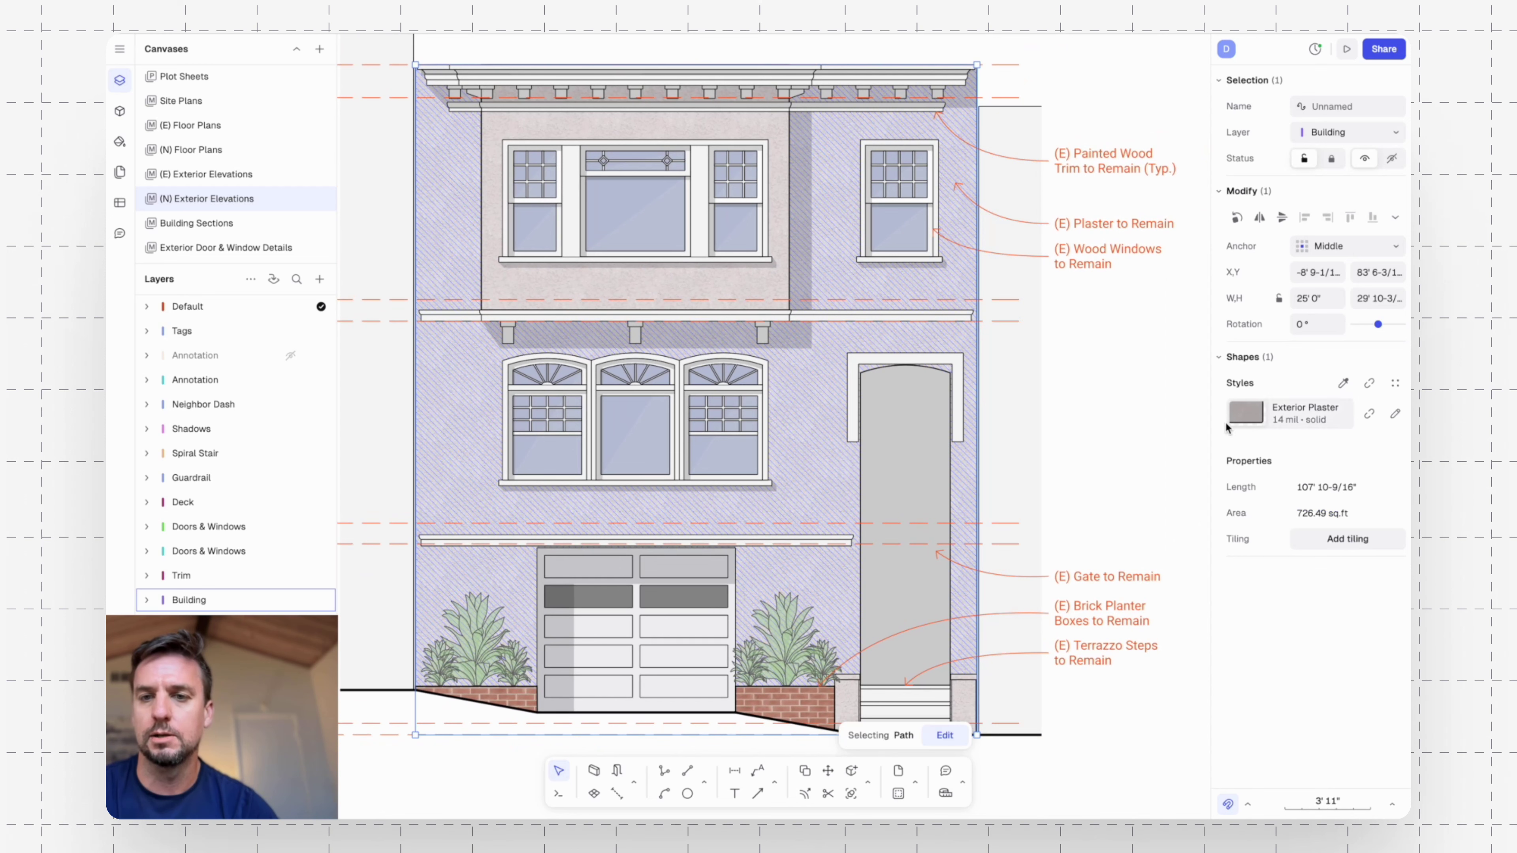
pyautogui.click(1246, 413)
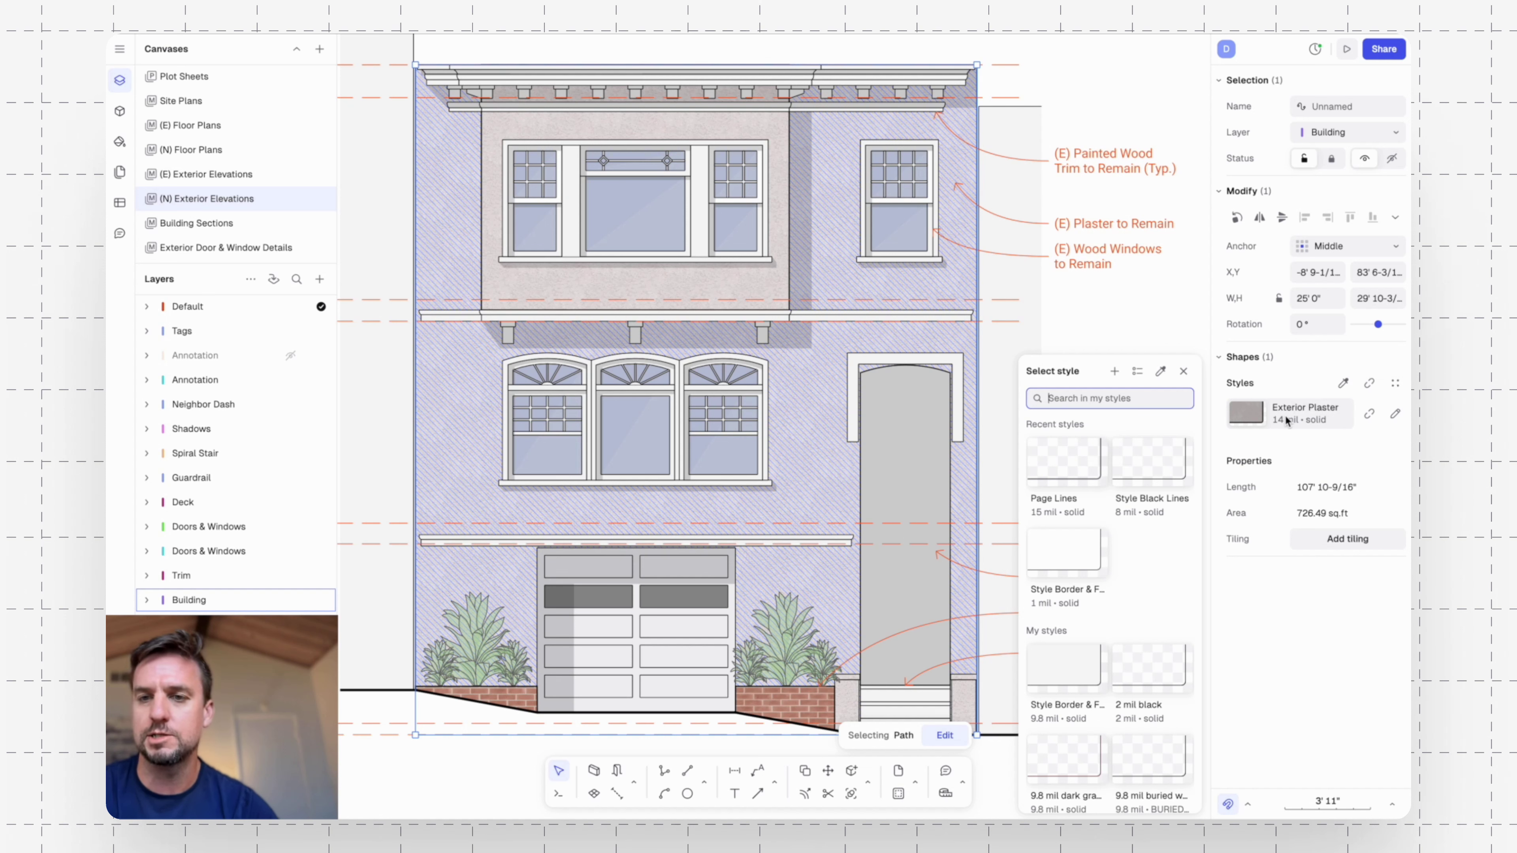
pyautogui.click(1395, 415)
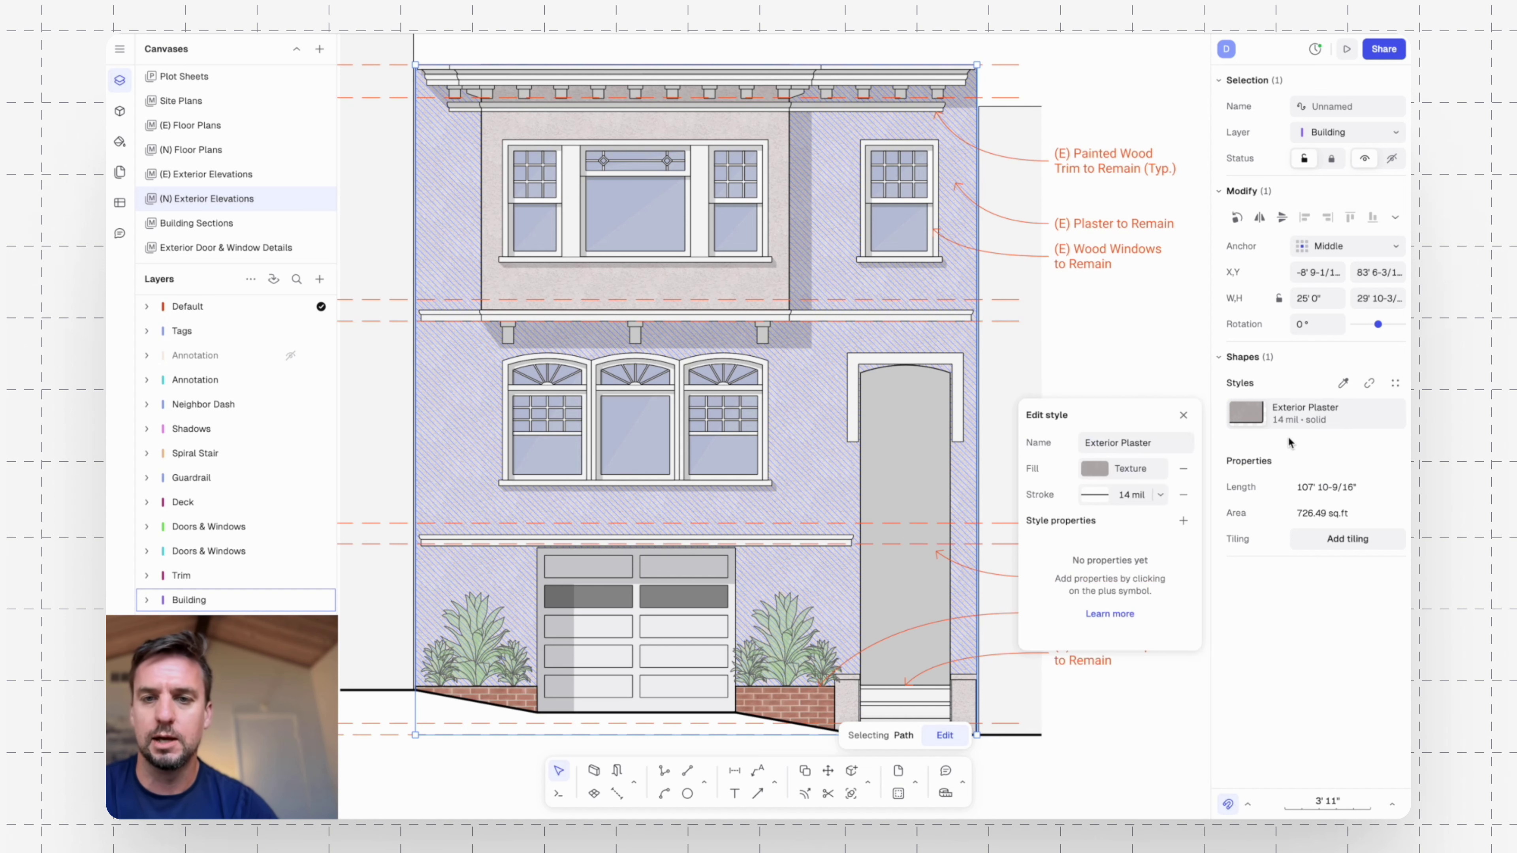
pyautogui.click(1104, 468)
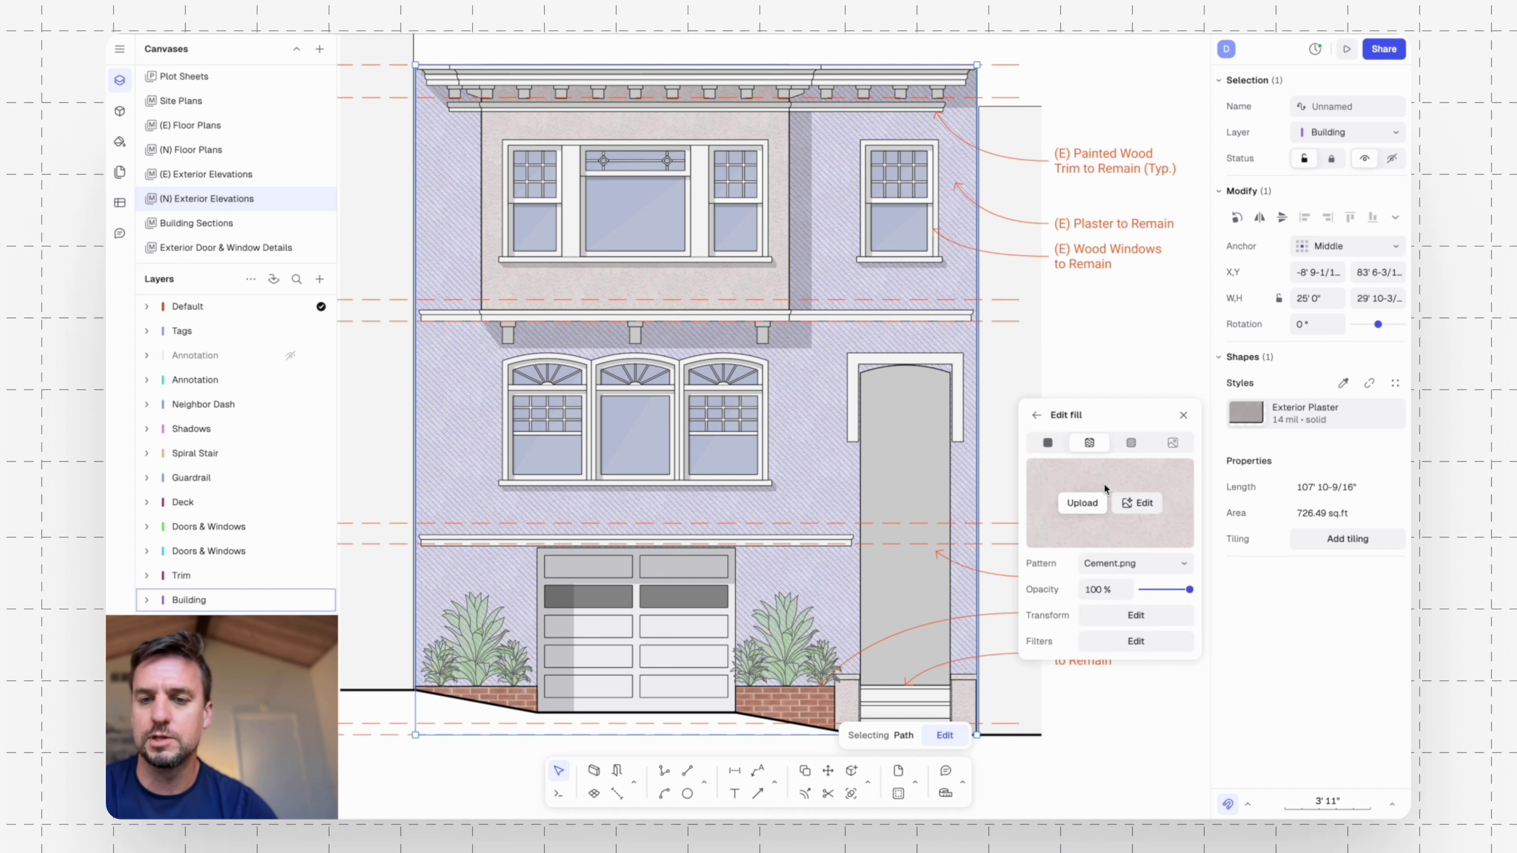
pyautogui.click(1174, 561)
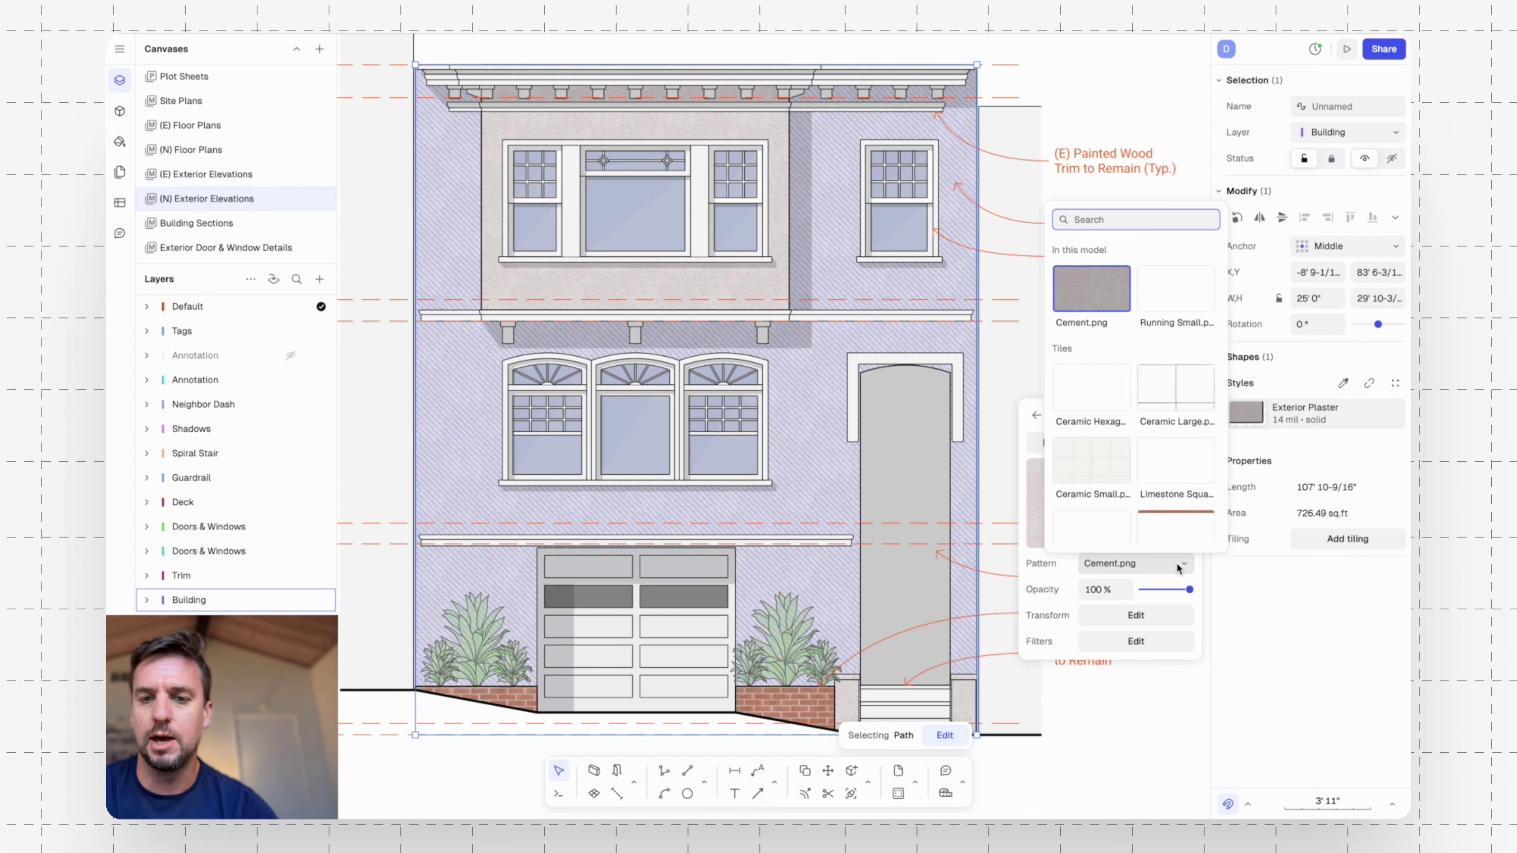
pyautogui.click(1175, 562)
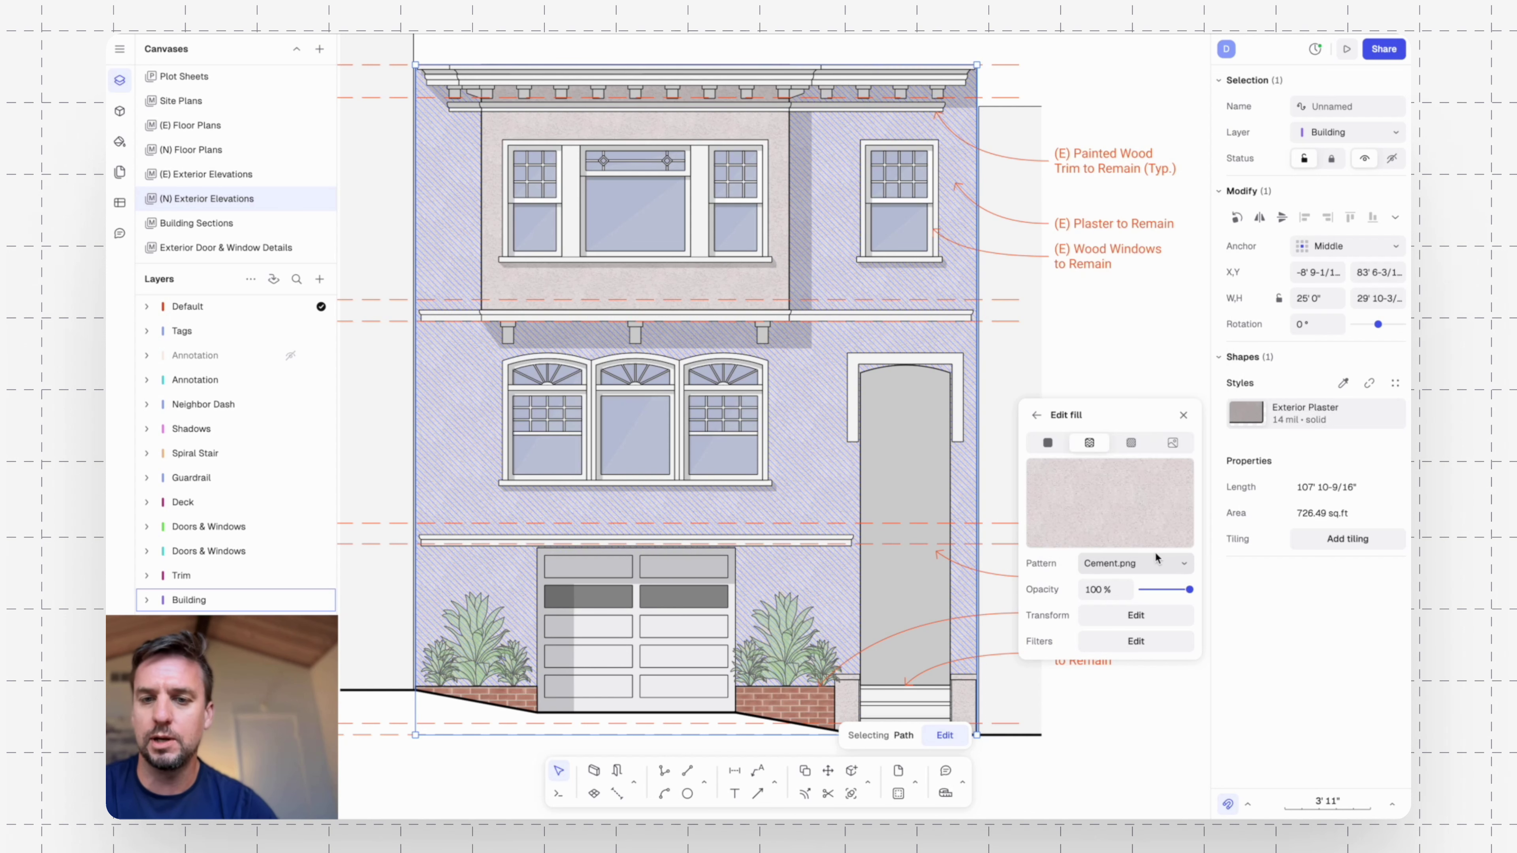
pyautogui.click(1136, 642)
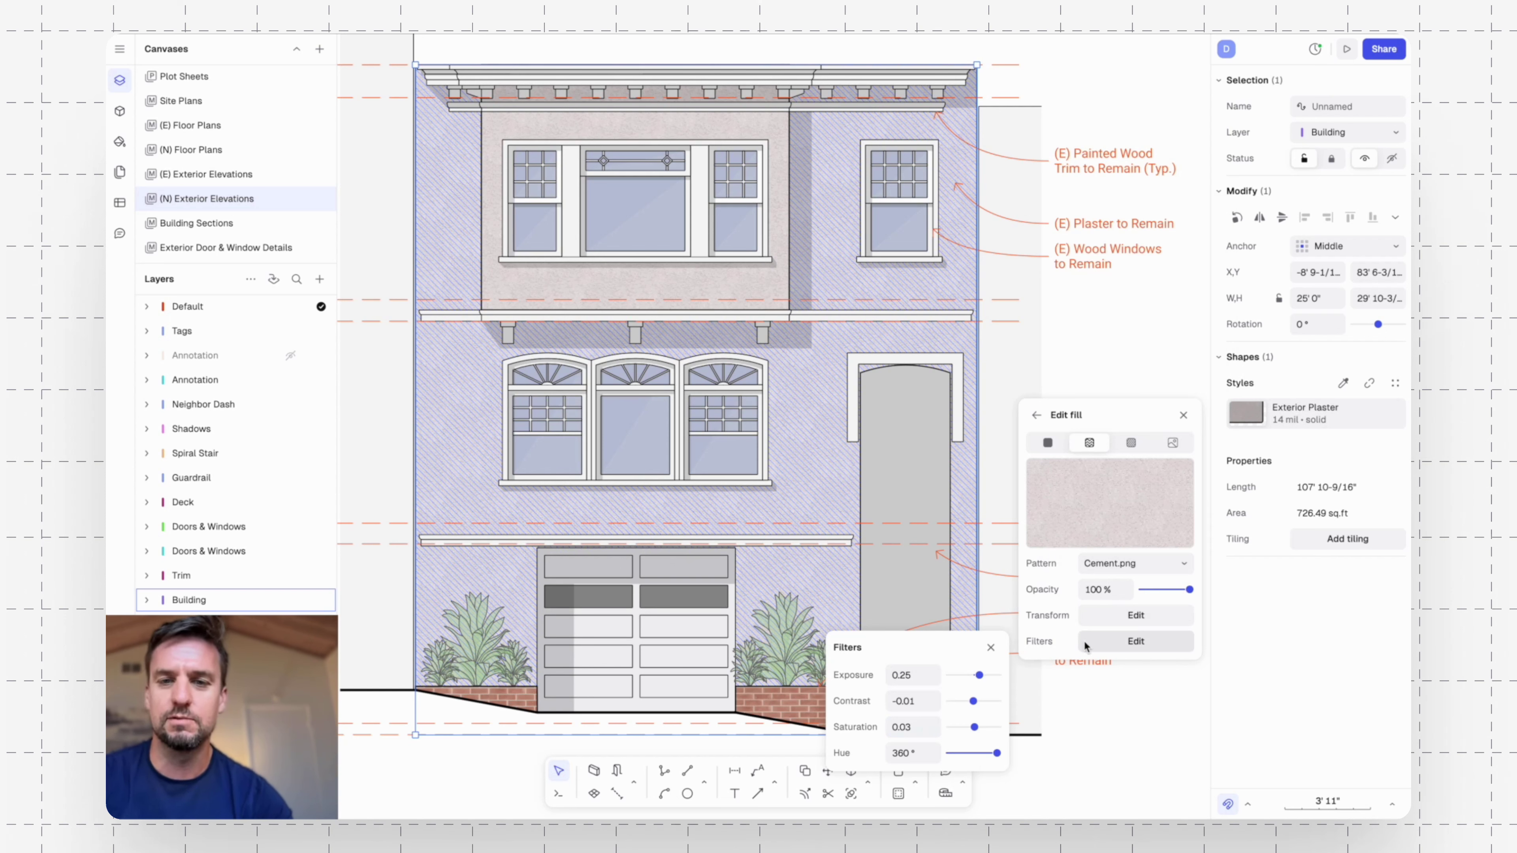
pyautogui.click(1055, 628)
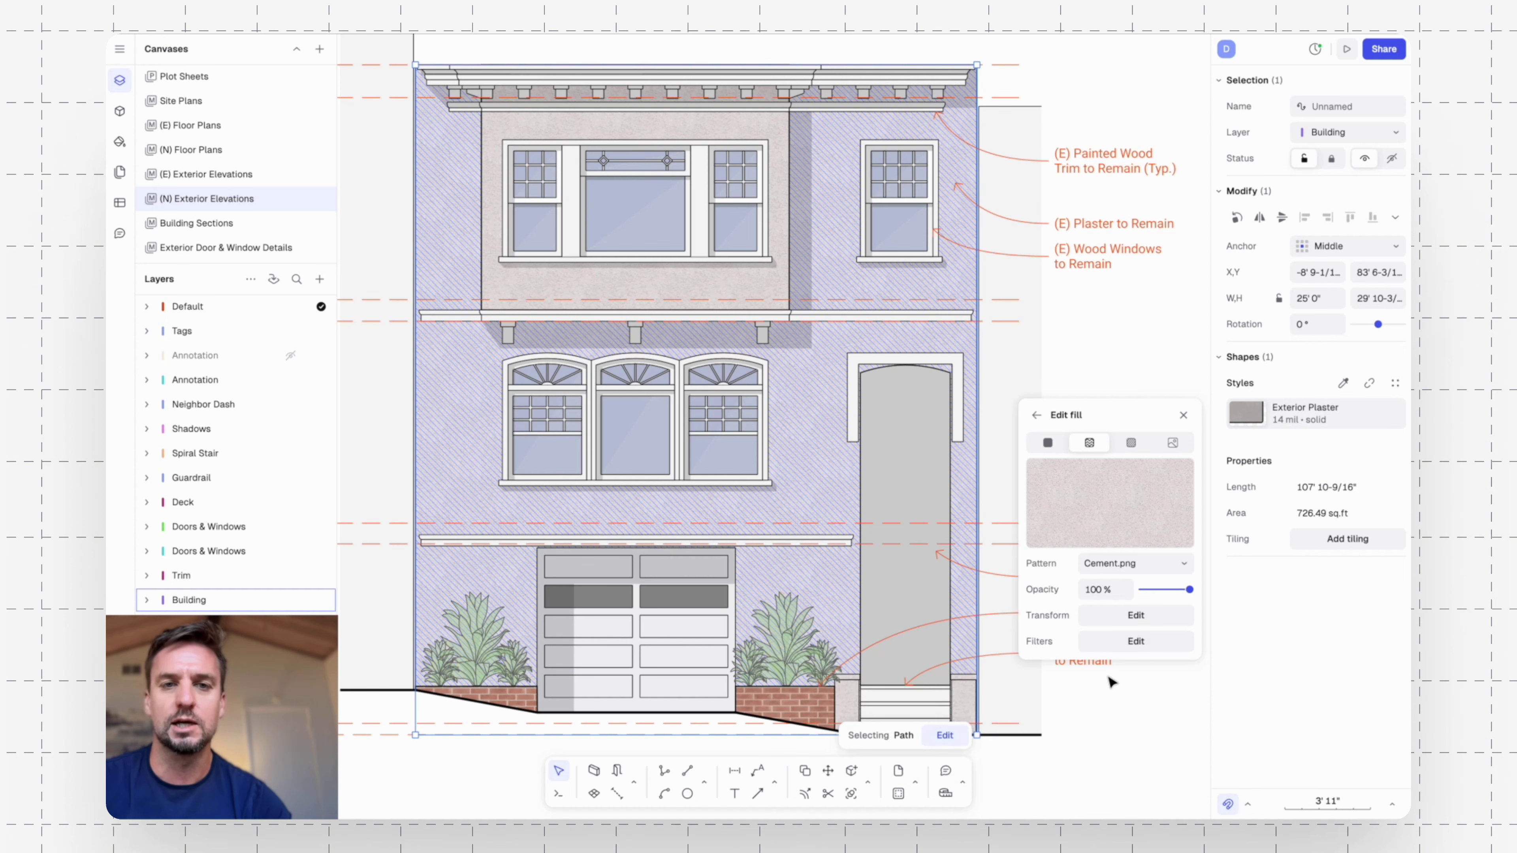
pyautogui.click(1111, 681)
pyautogui.click(1111, 681)
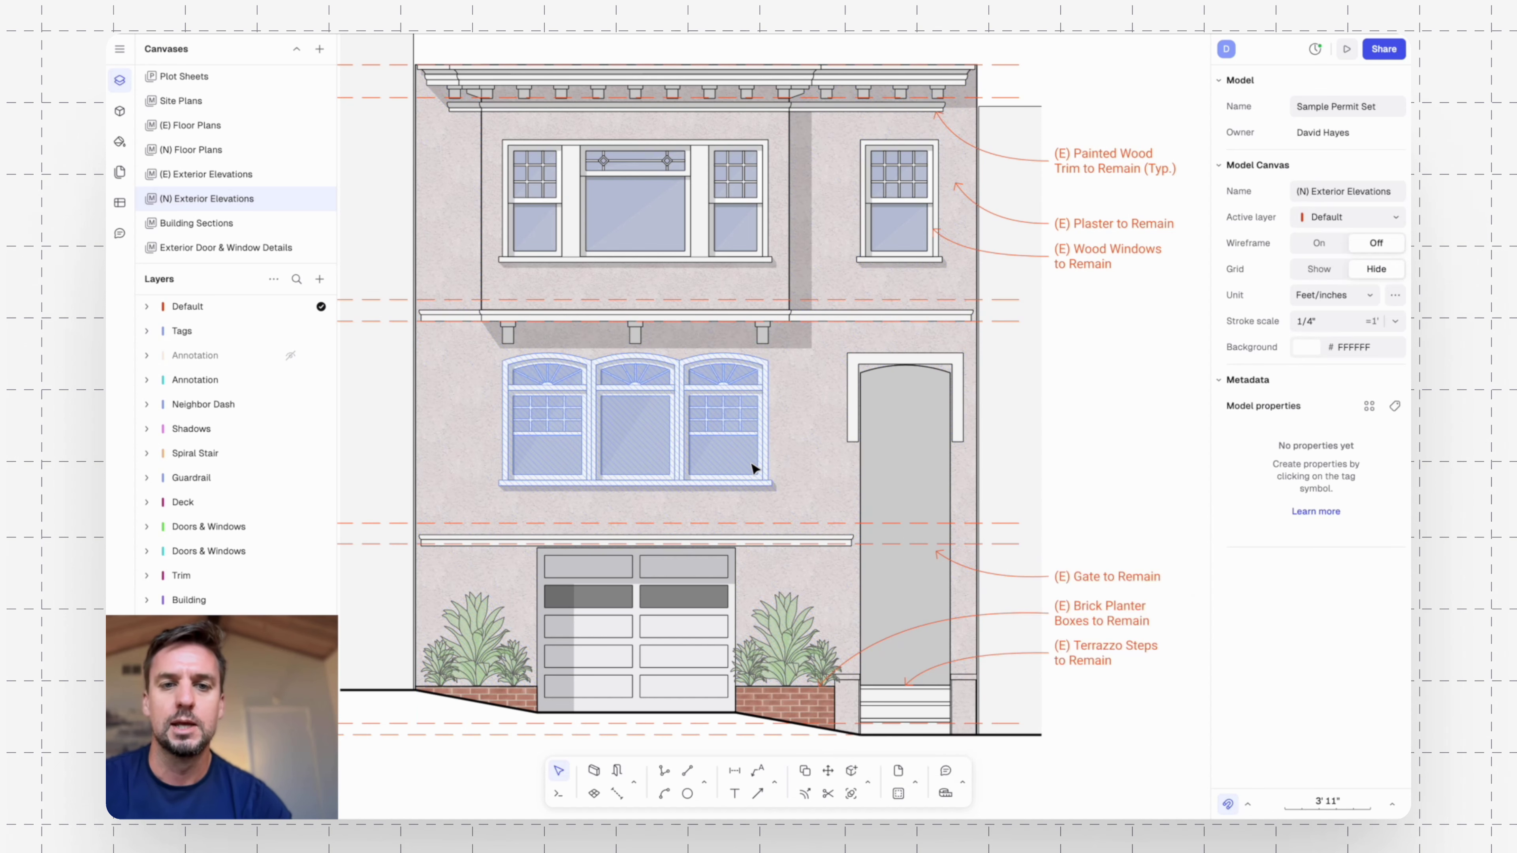
pyautogui.scroll(-5, 752, 465)
pyautogui.moveTo(560, 361); pyautogui.dragTo(458, 316, button='middle')
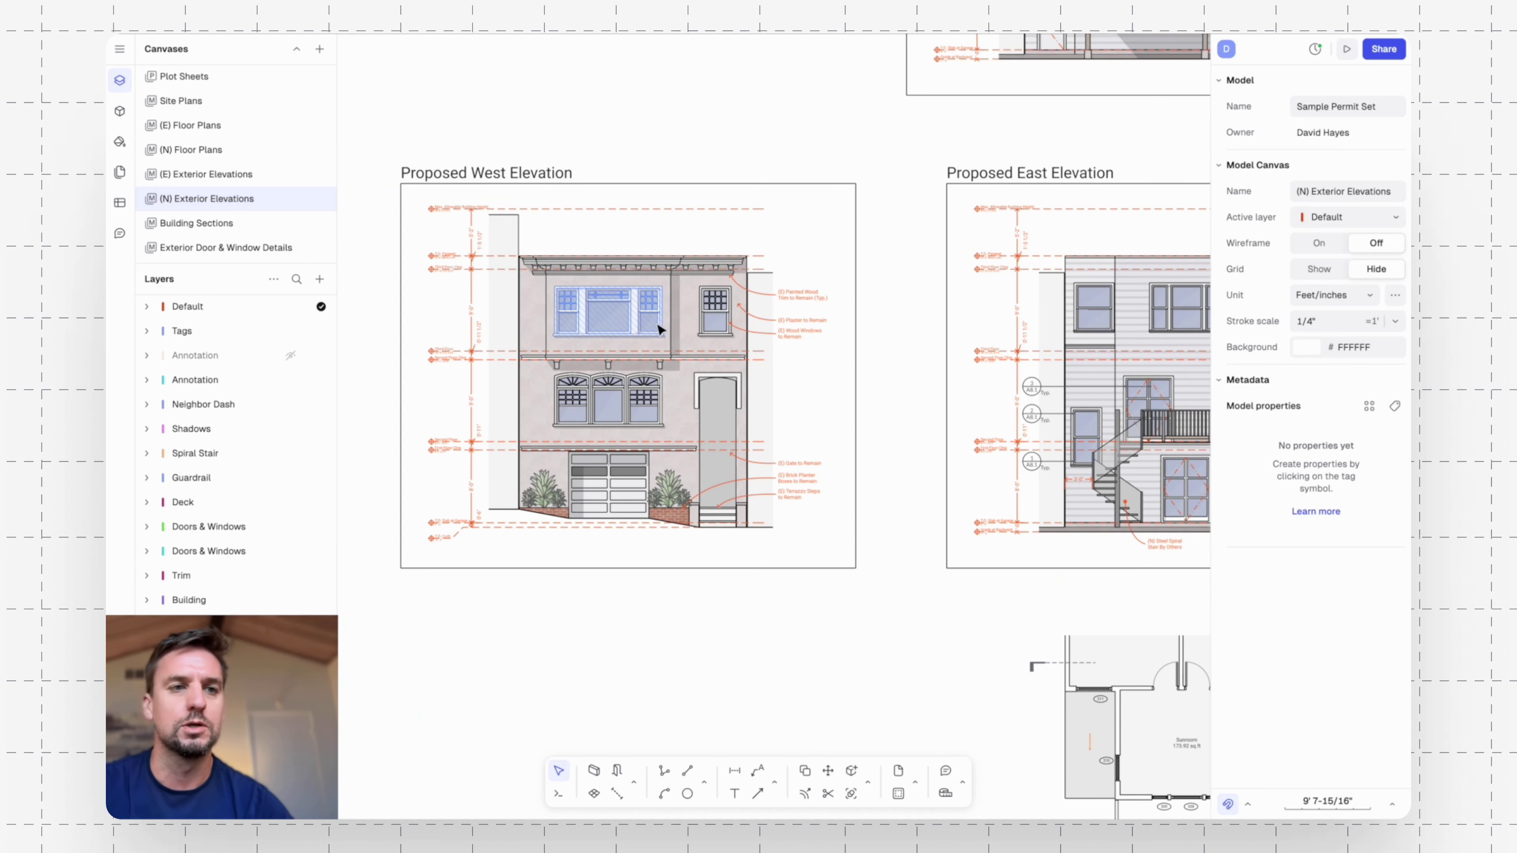
pyautogui.click(207, 174)
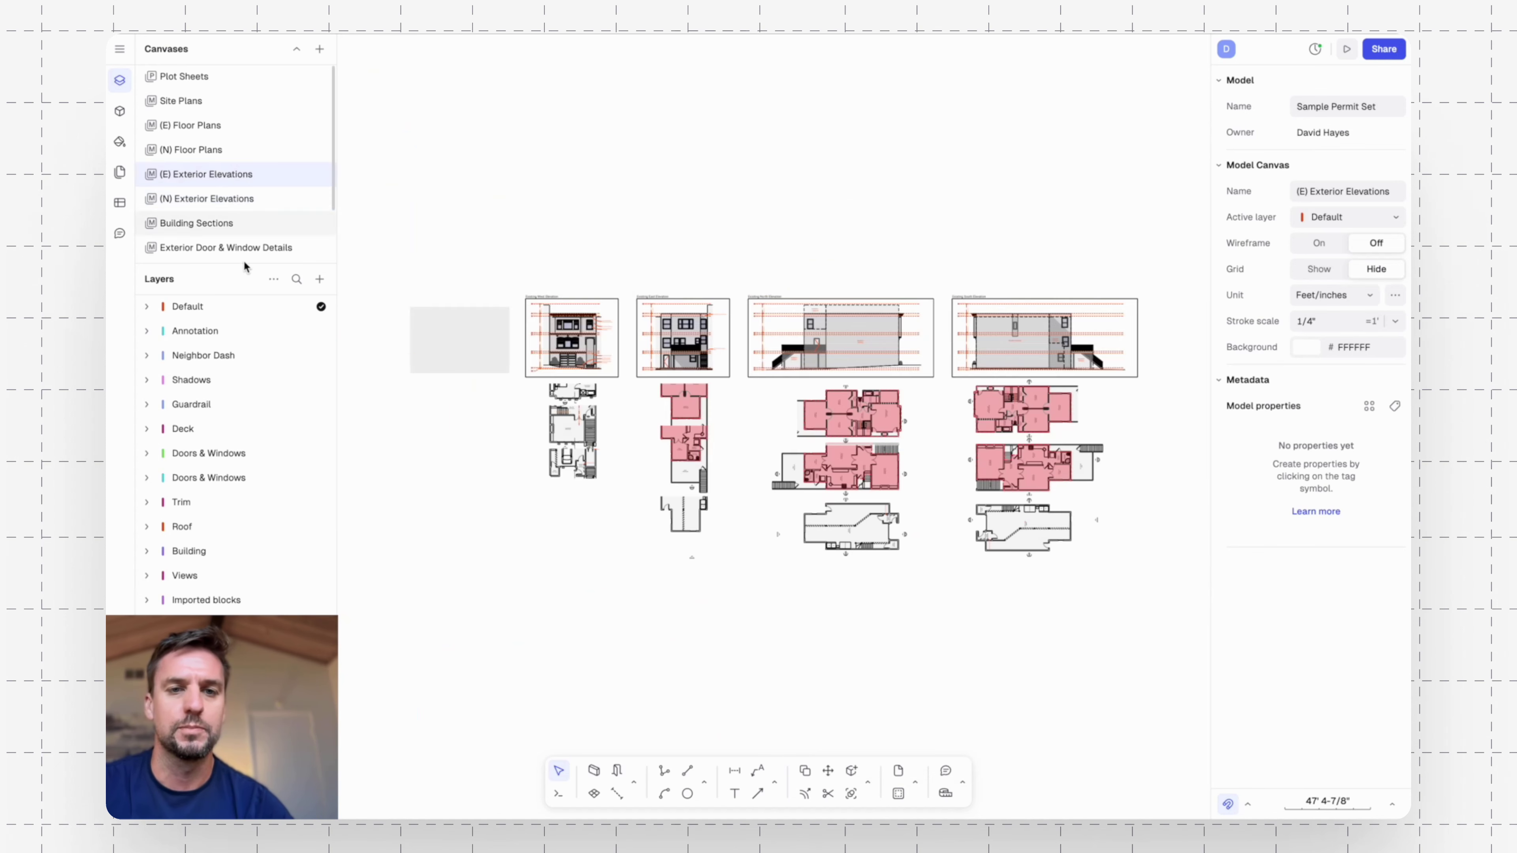
pyautogui.moveTo(568, 261)
pyautogui.mouseDown(button='middle')
pyautogui.moveTo(644, 231)
pyautogui.moveTo(761, 341)
pyautogui.mouseUp(button='middle')
pyautogui.scroll(6, 644, 231)
pyautogui.scroll(5, 754, 383)
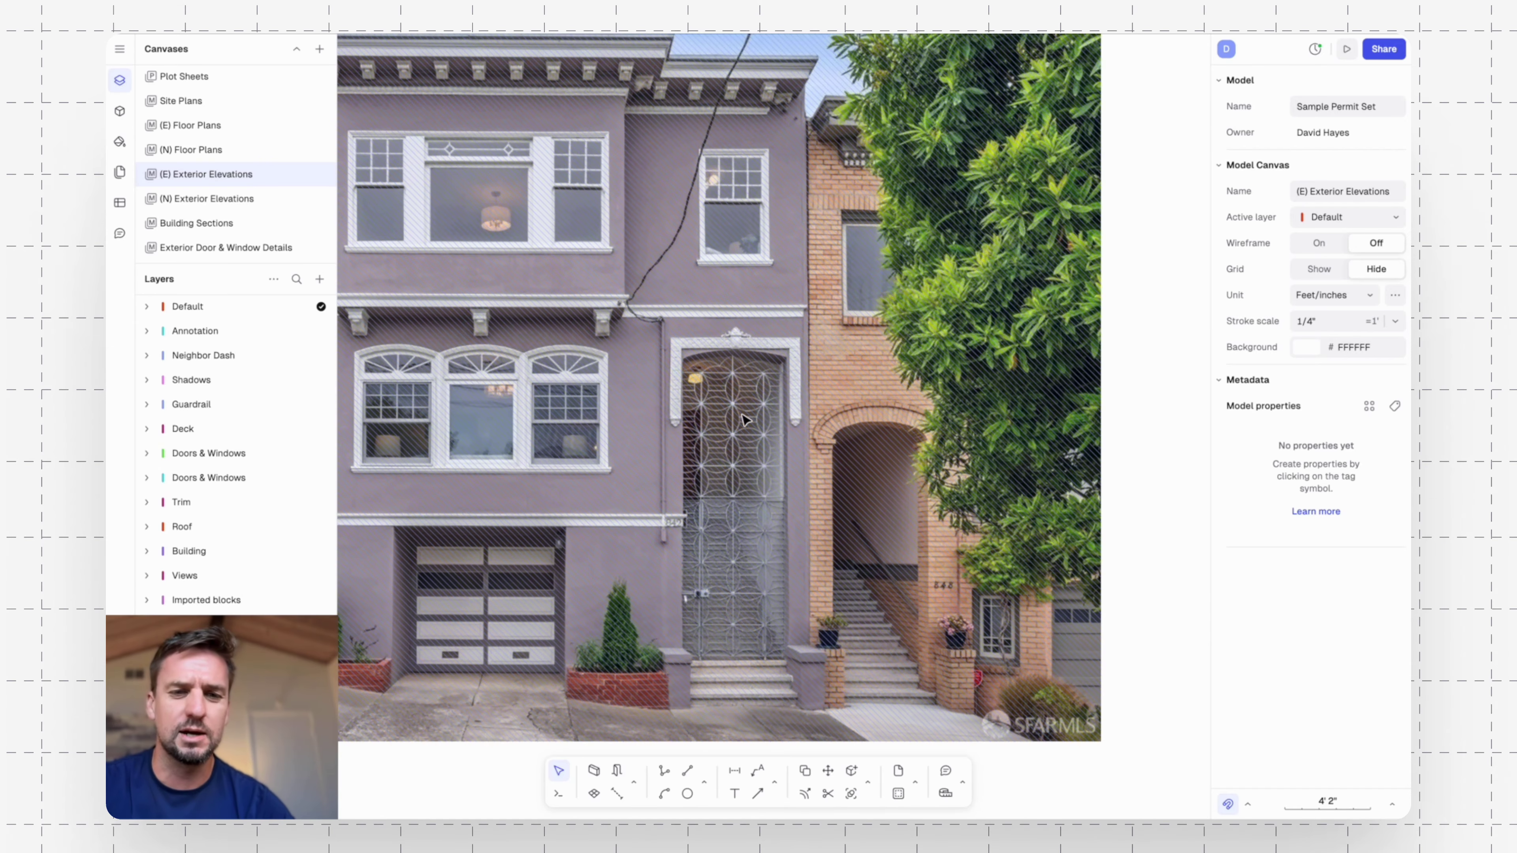
pyautogui.scroll(-2, 873, 557)
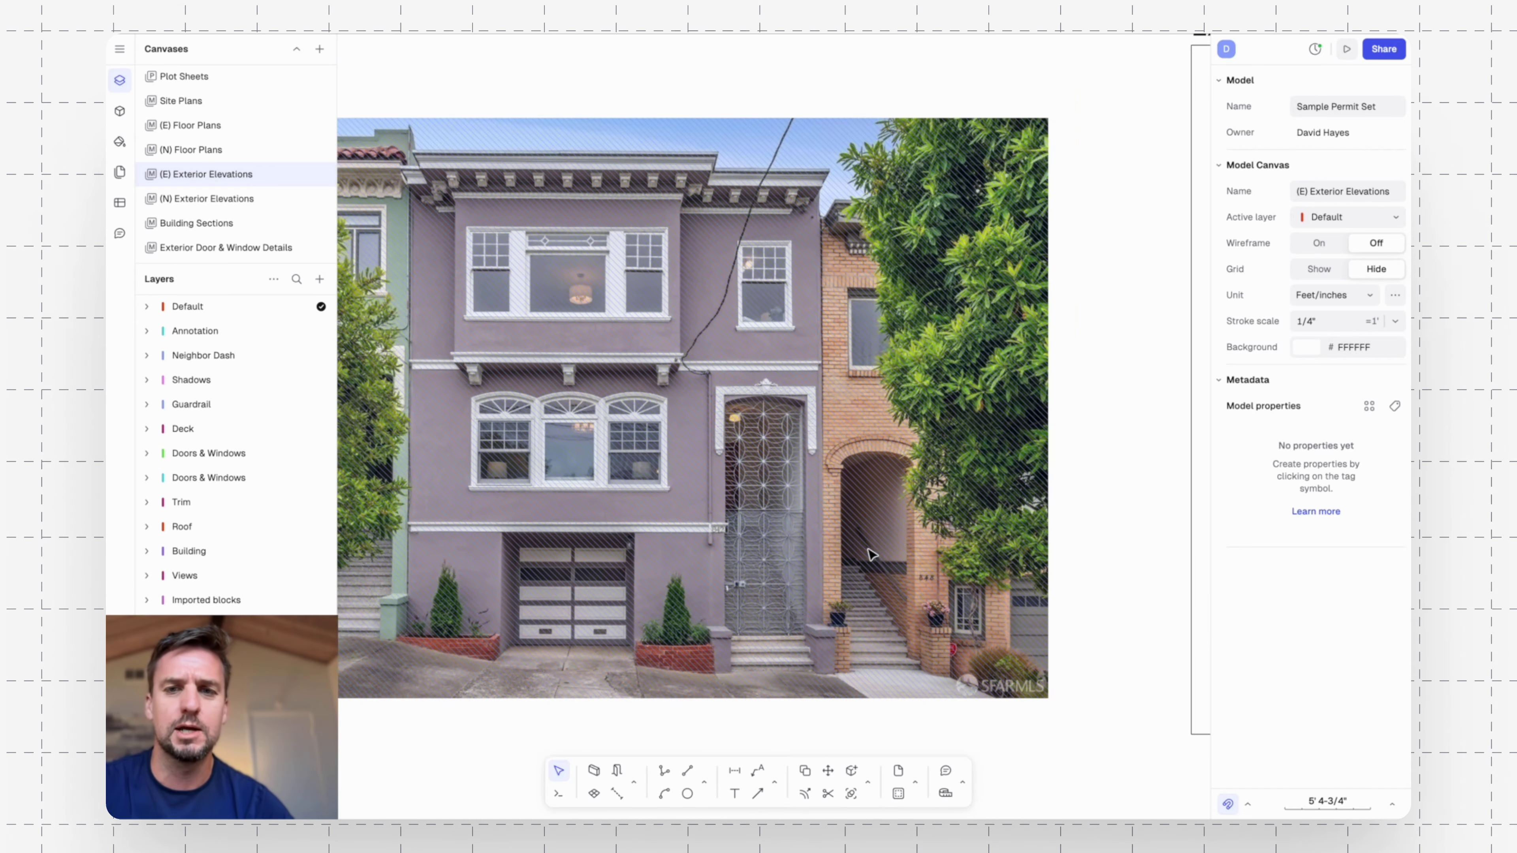
pyautogui.moveTo(1123, 537); pyautogui.dragTo(743, 503, button='middle')
pyautogui.moveTo(1134, 492); pyautogui.dragTo(995, 486, button='middle')
pyautogui.scroll(-2, 914, 298)
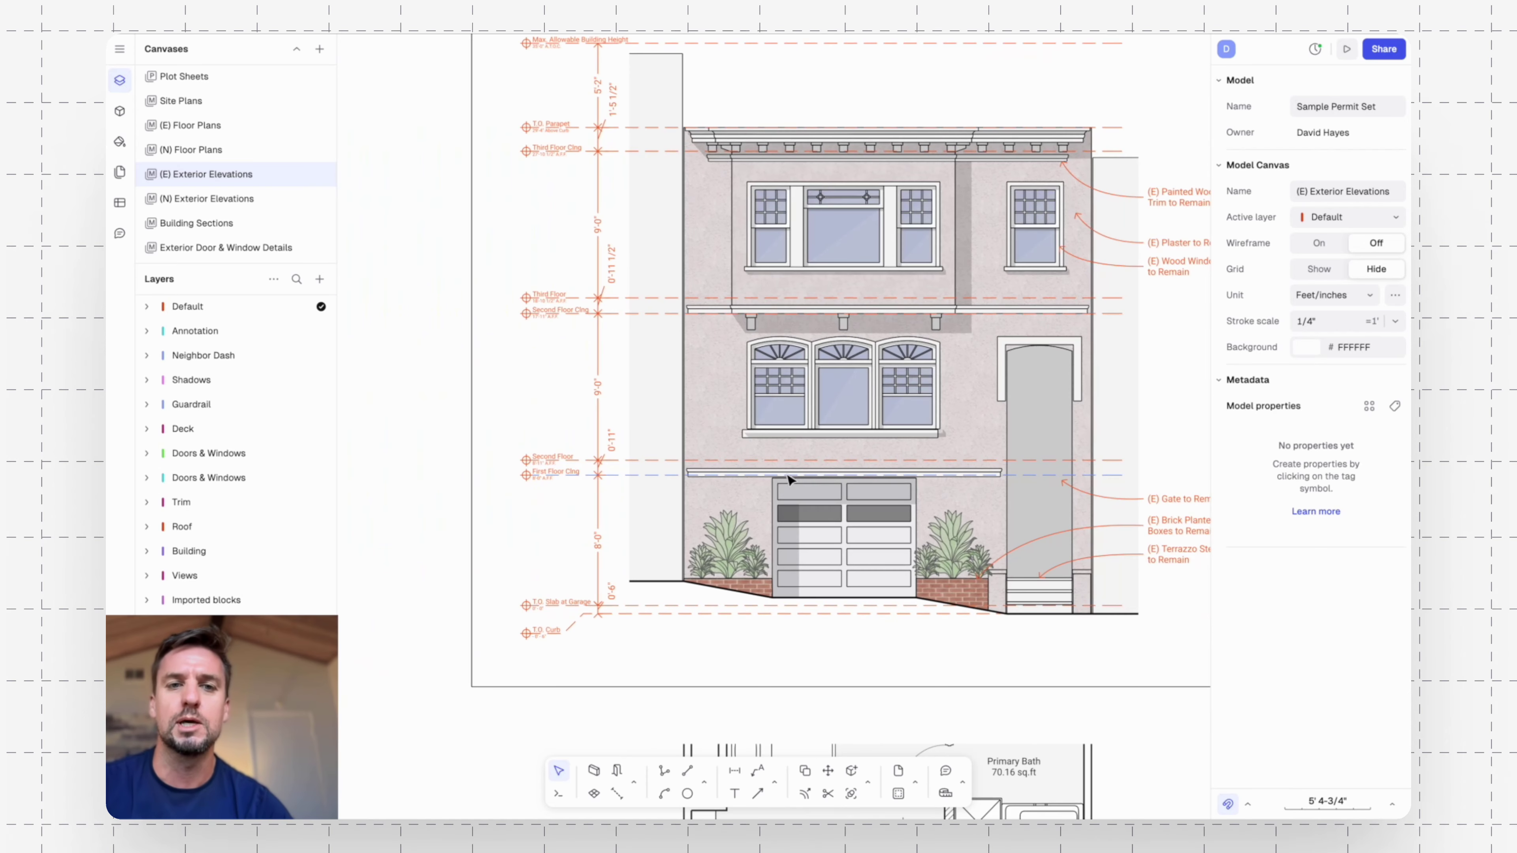
pyautogui.scroll(-3, 742, 315)
pyautogui.moveTo(740, 311); pyautogui.dragTo(854, 289, button='middle')
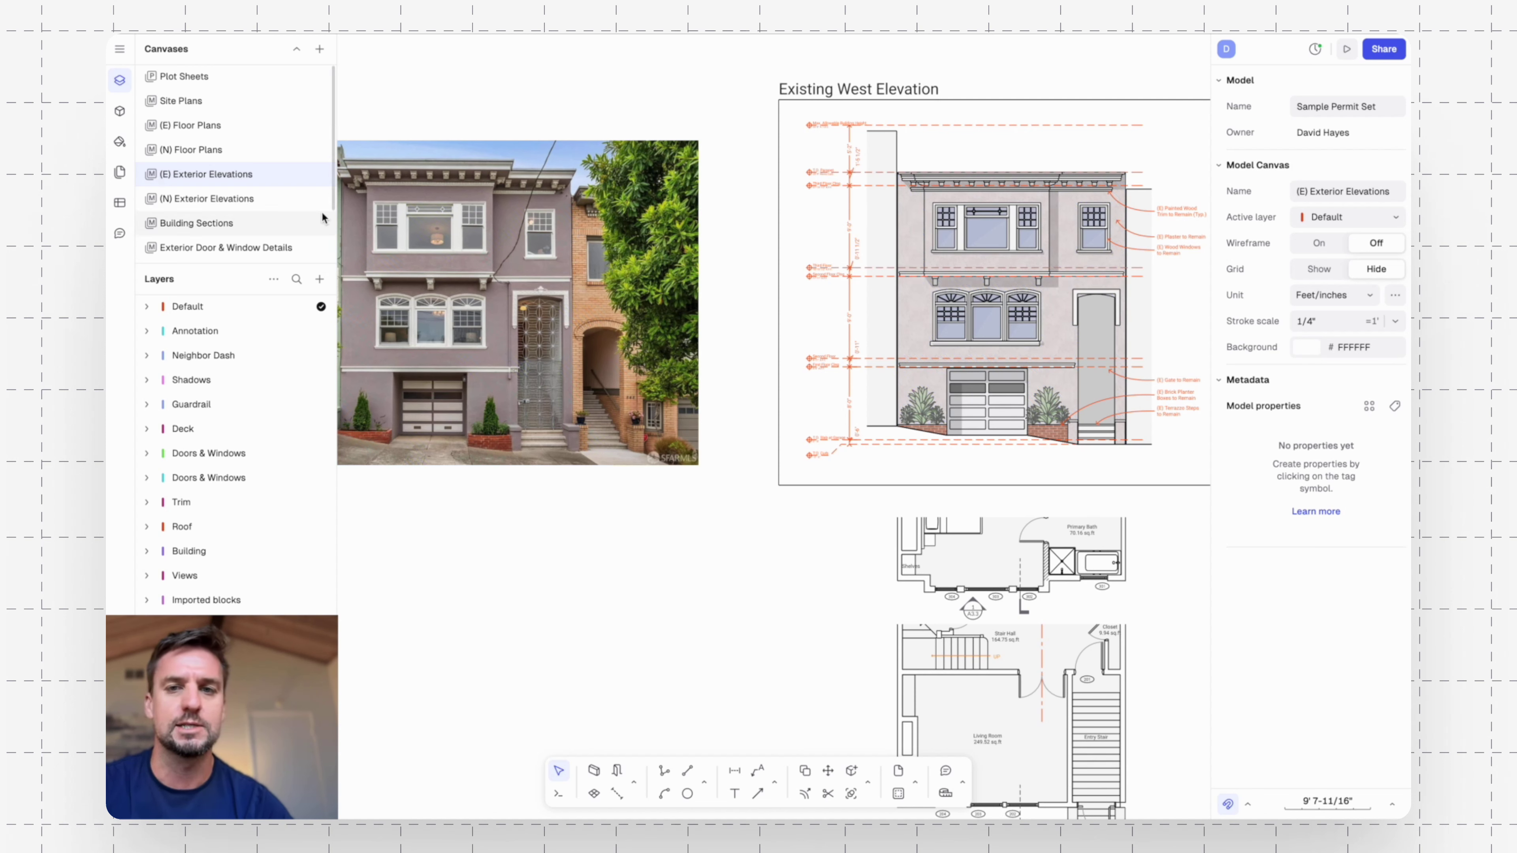
pyautogui.click(250, 205)
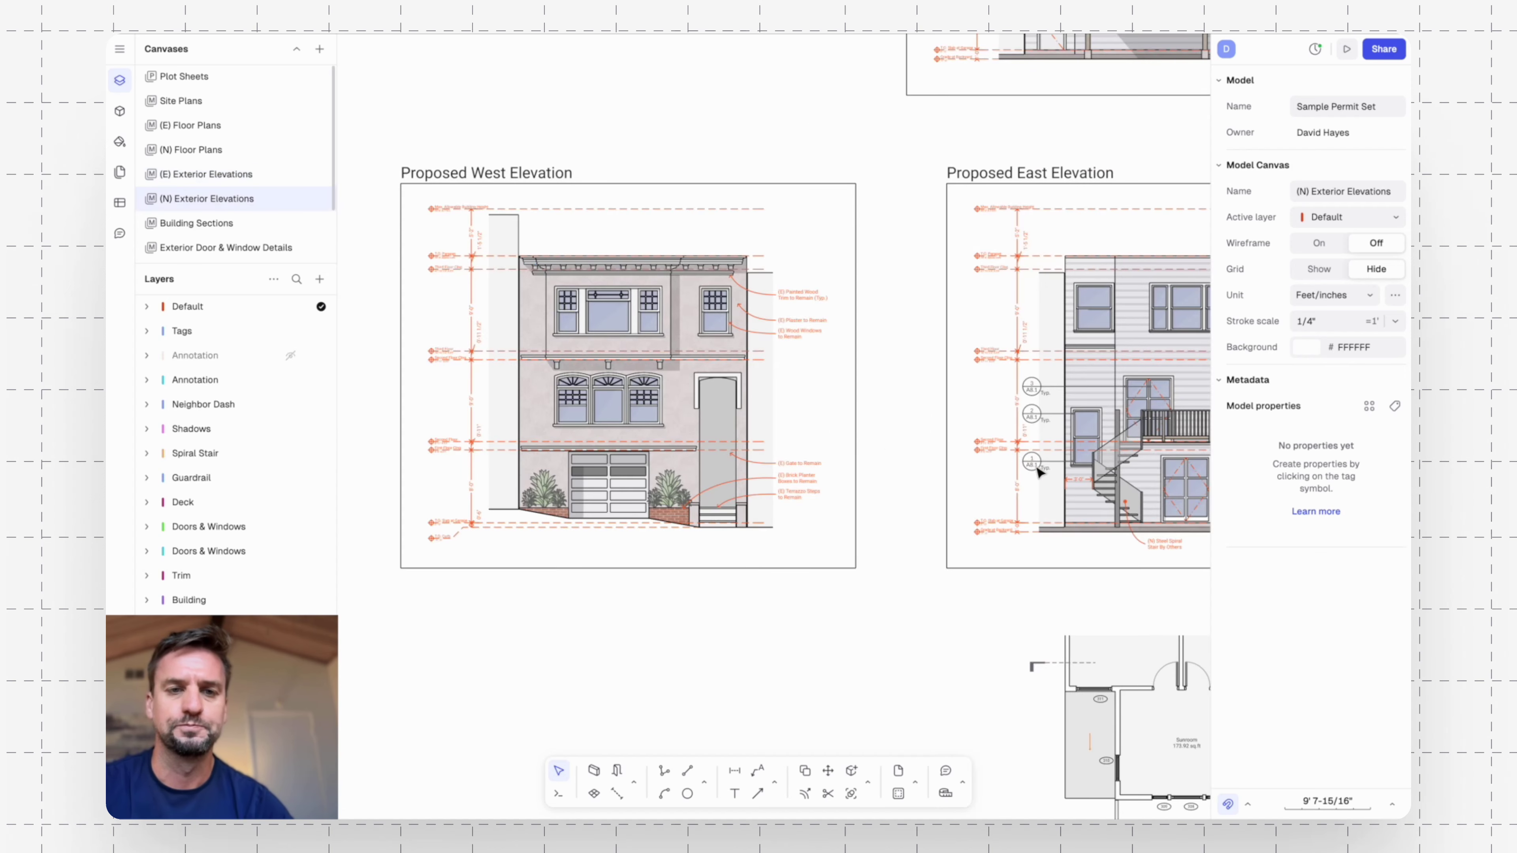
pyautogui.scroll(5, 537, 359)
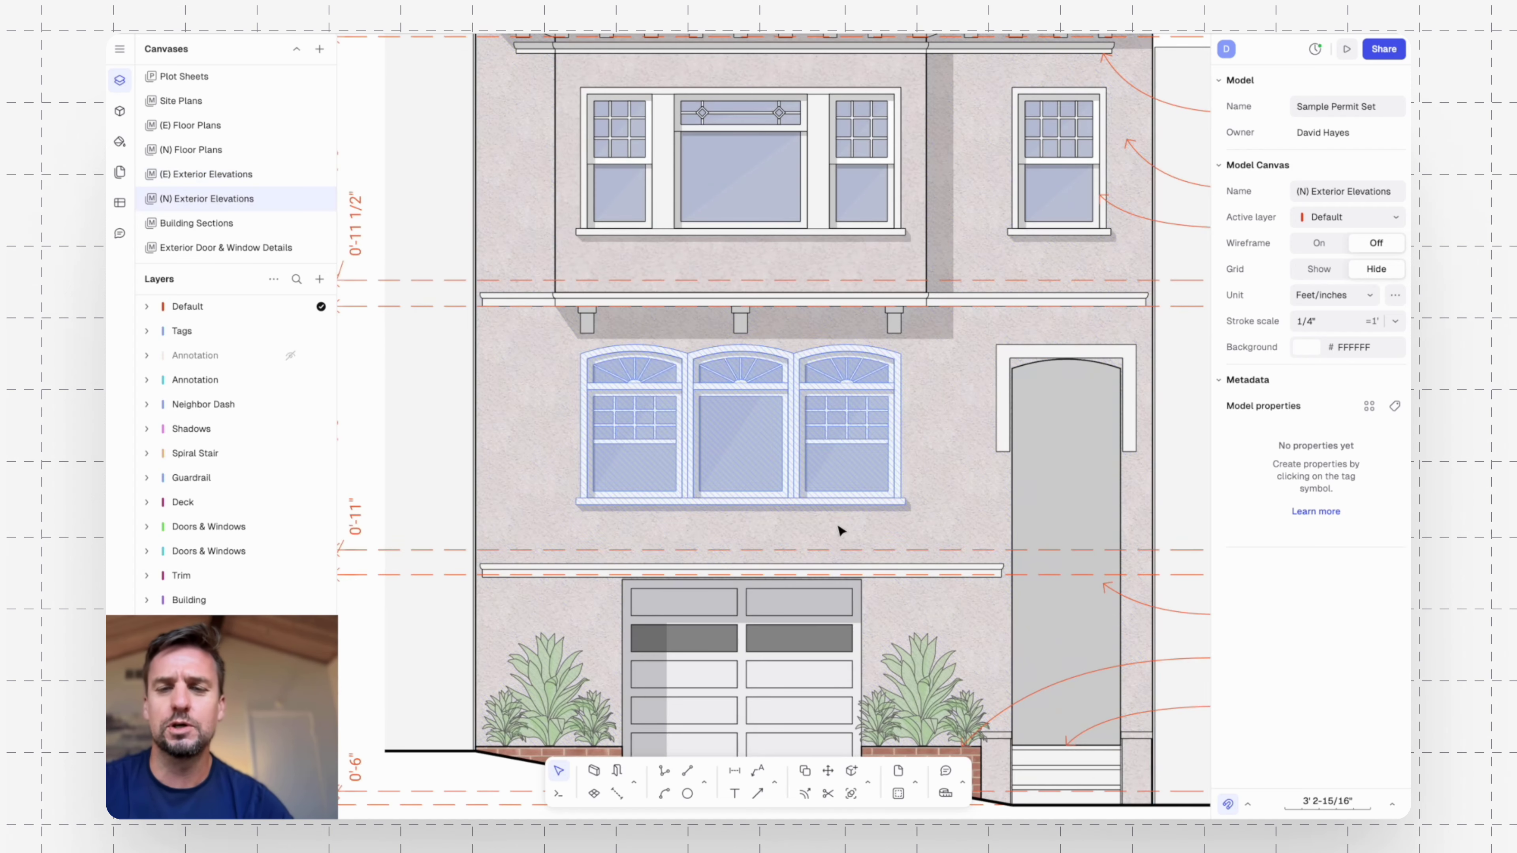
pyautogui.moveTo(1040, 328); pyautogui.dragTo(969, 408, button='middle')
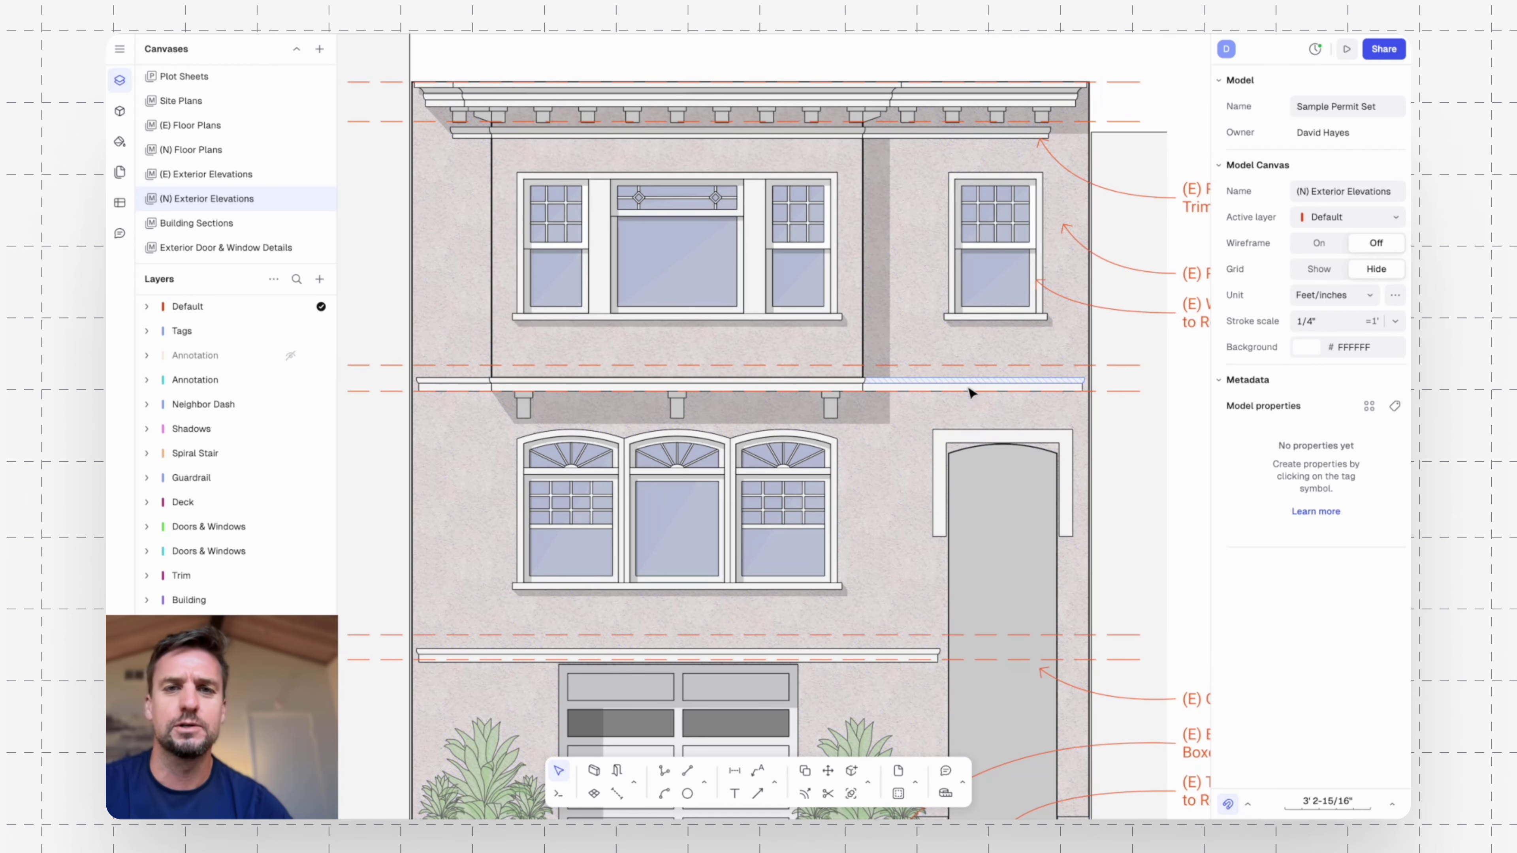
pyautogui.scroll(-2, 960, 411)
pyautogui.scroll(-5, 960, 411)
pyautogui.hscroll(3, 959, 411)
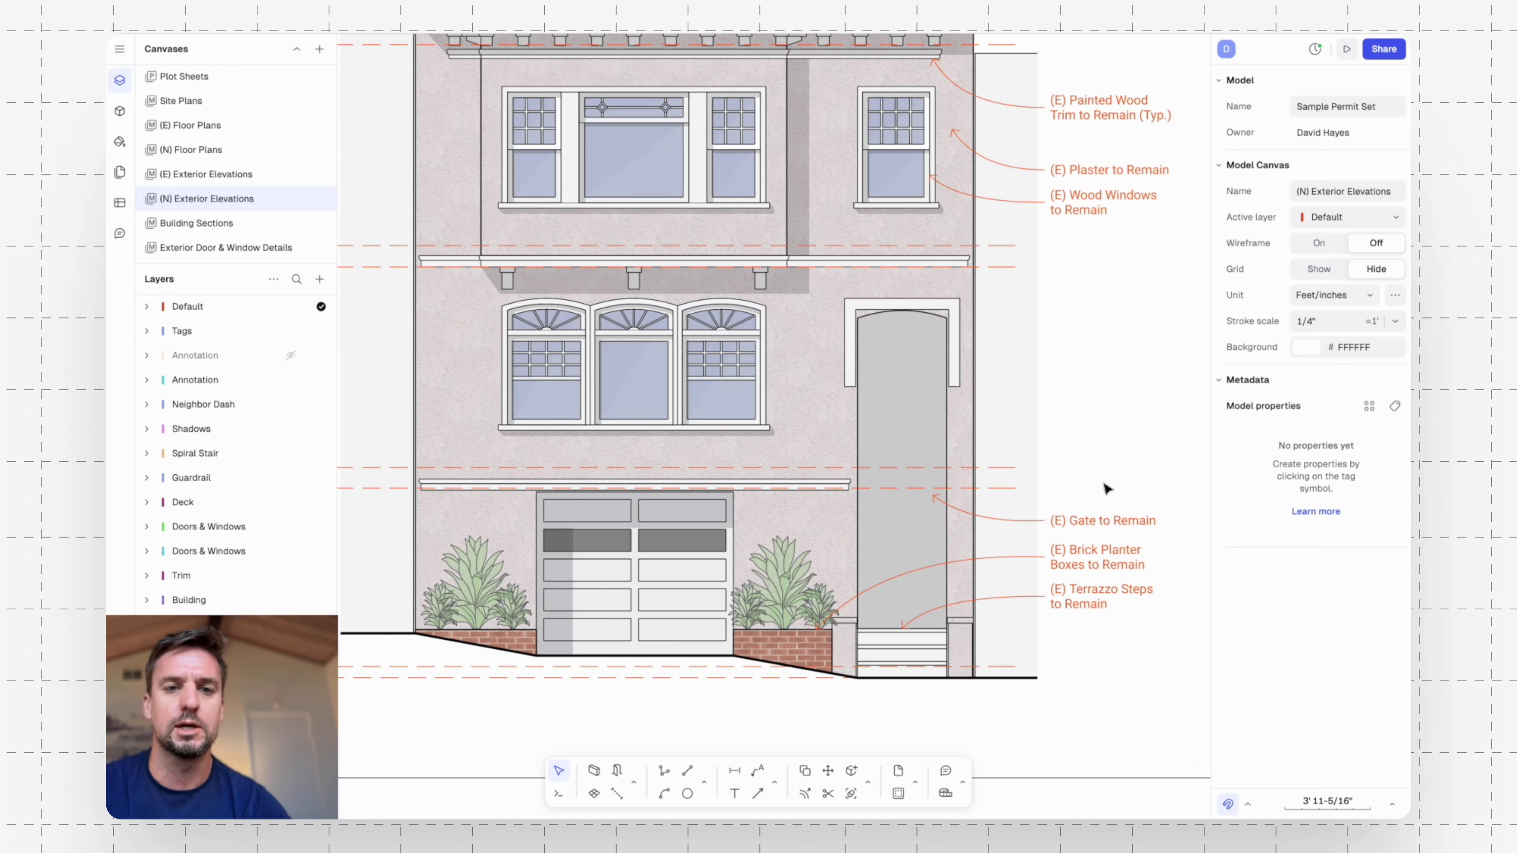
pyautogui.scroll(3, 641, 437)
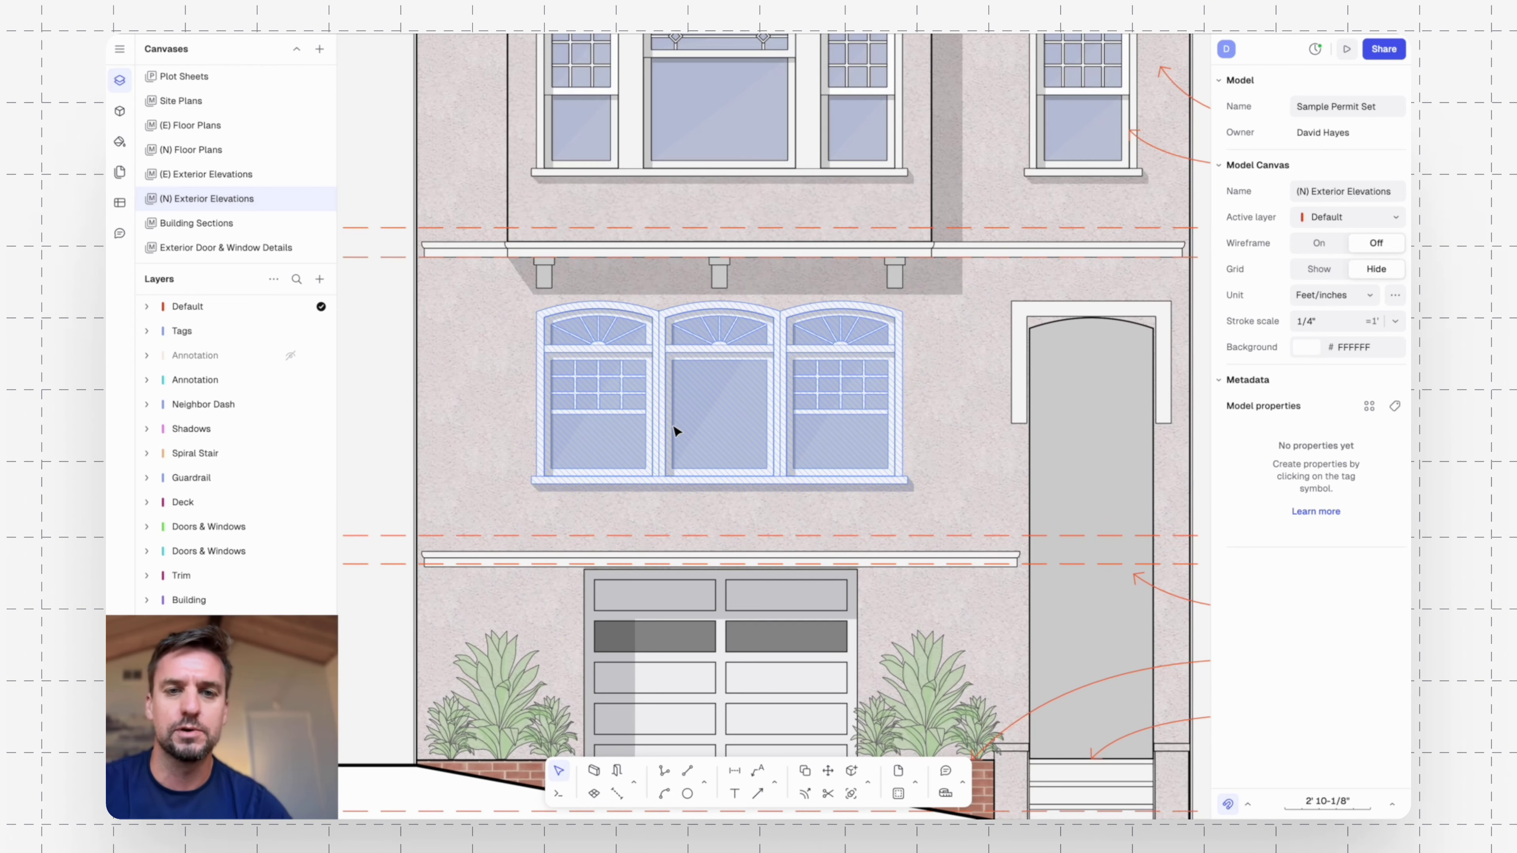
pyautogui.doubleClick(702, 423)
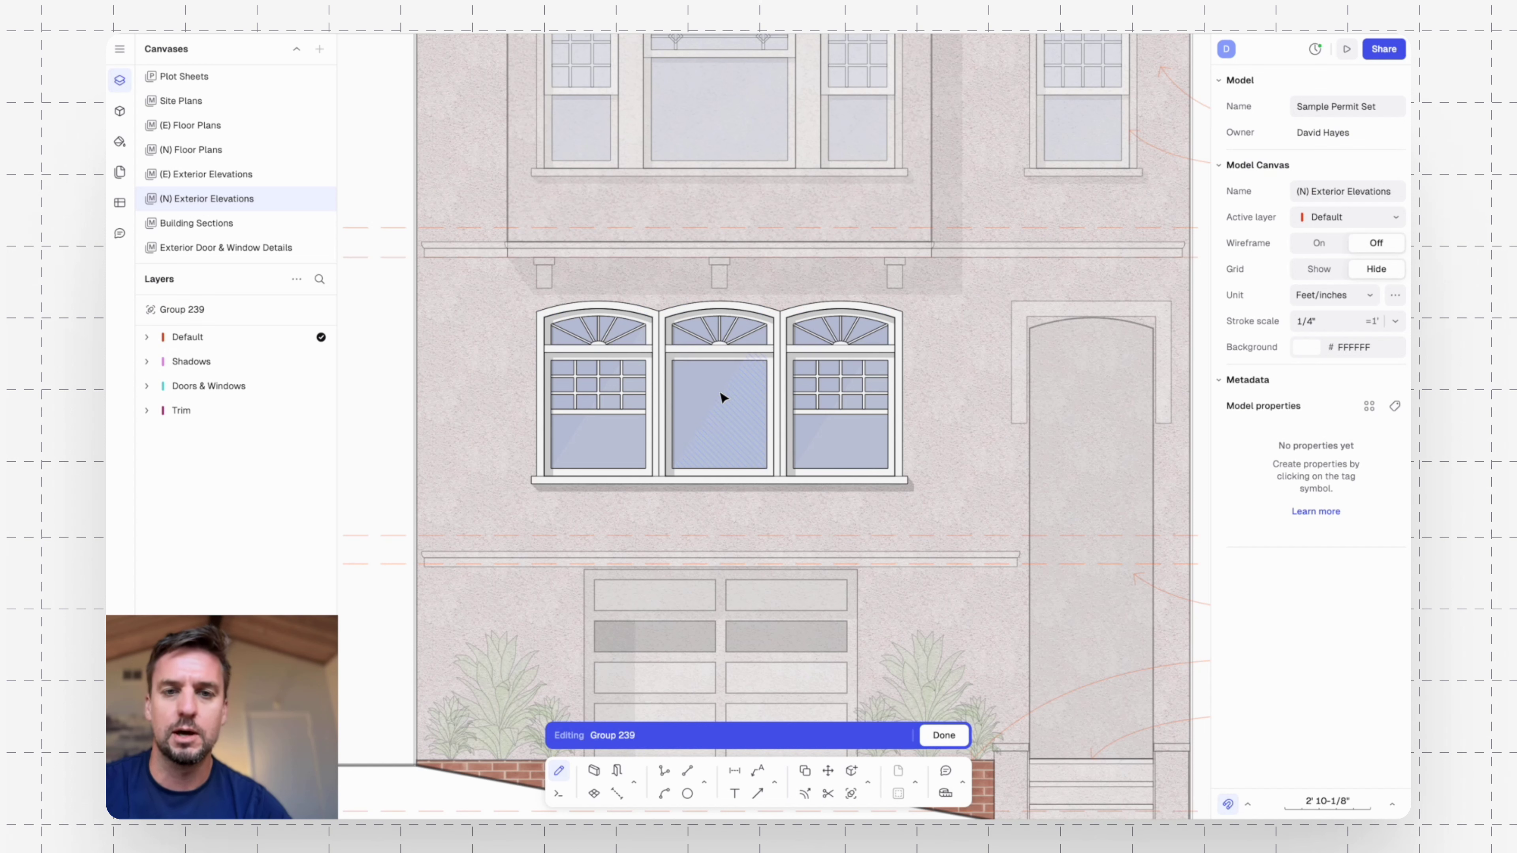
pyautogui.click(705, 393)
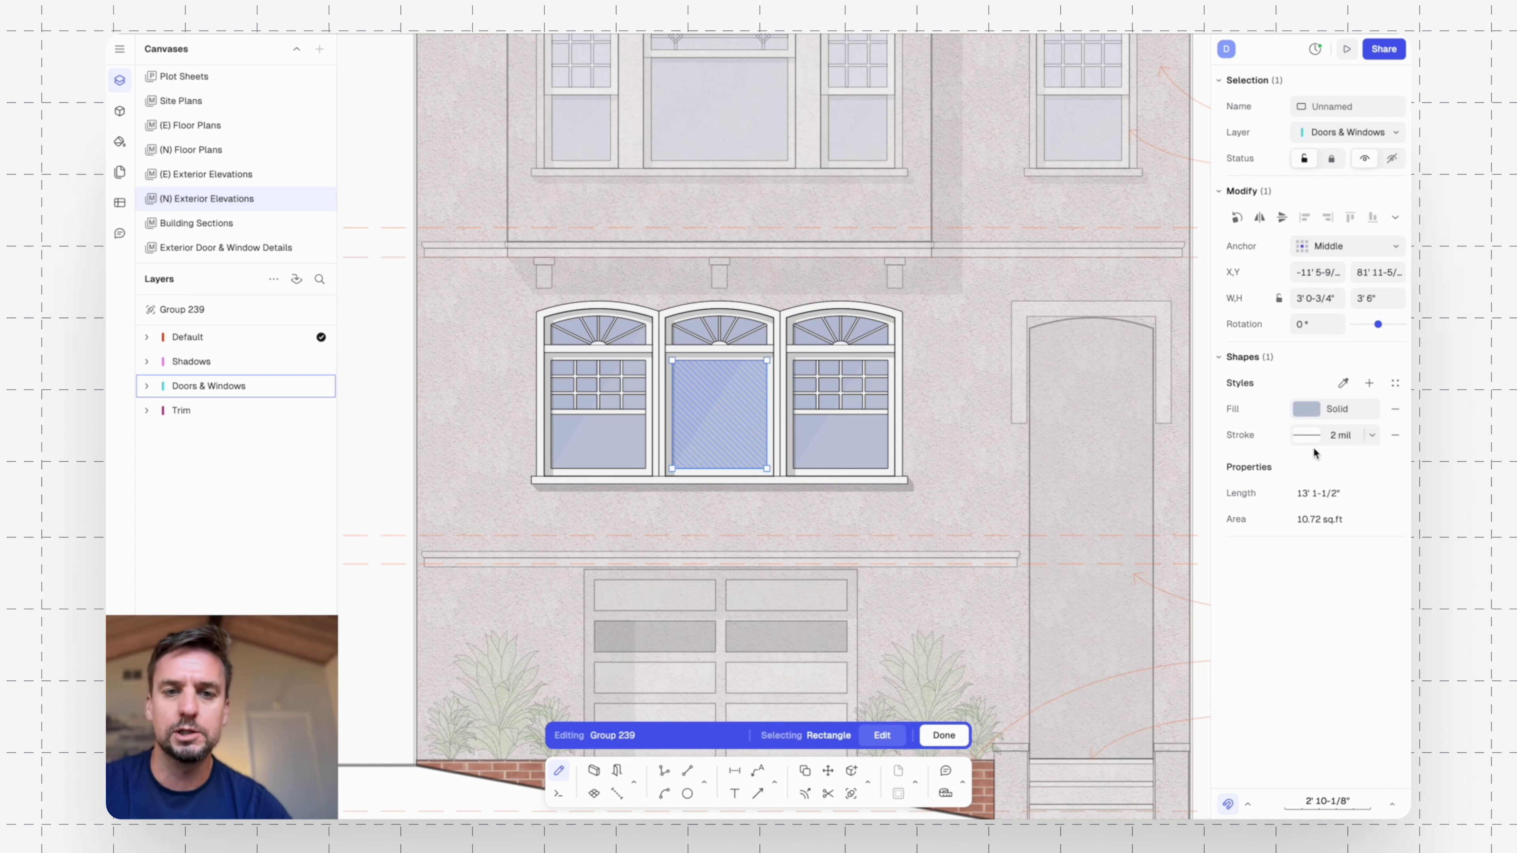
pyautogui.click(734, 434)
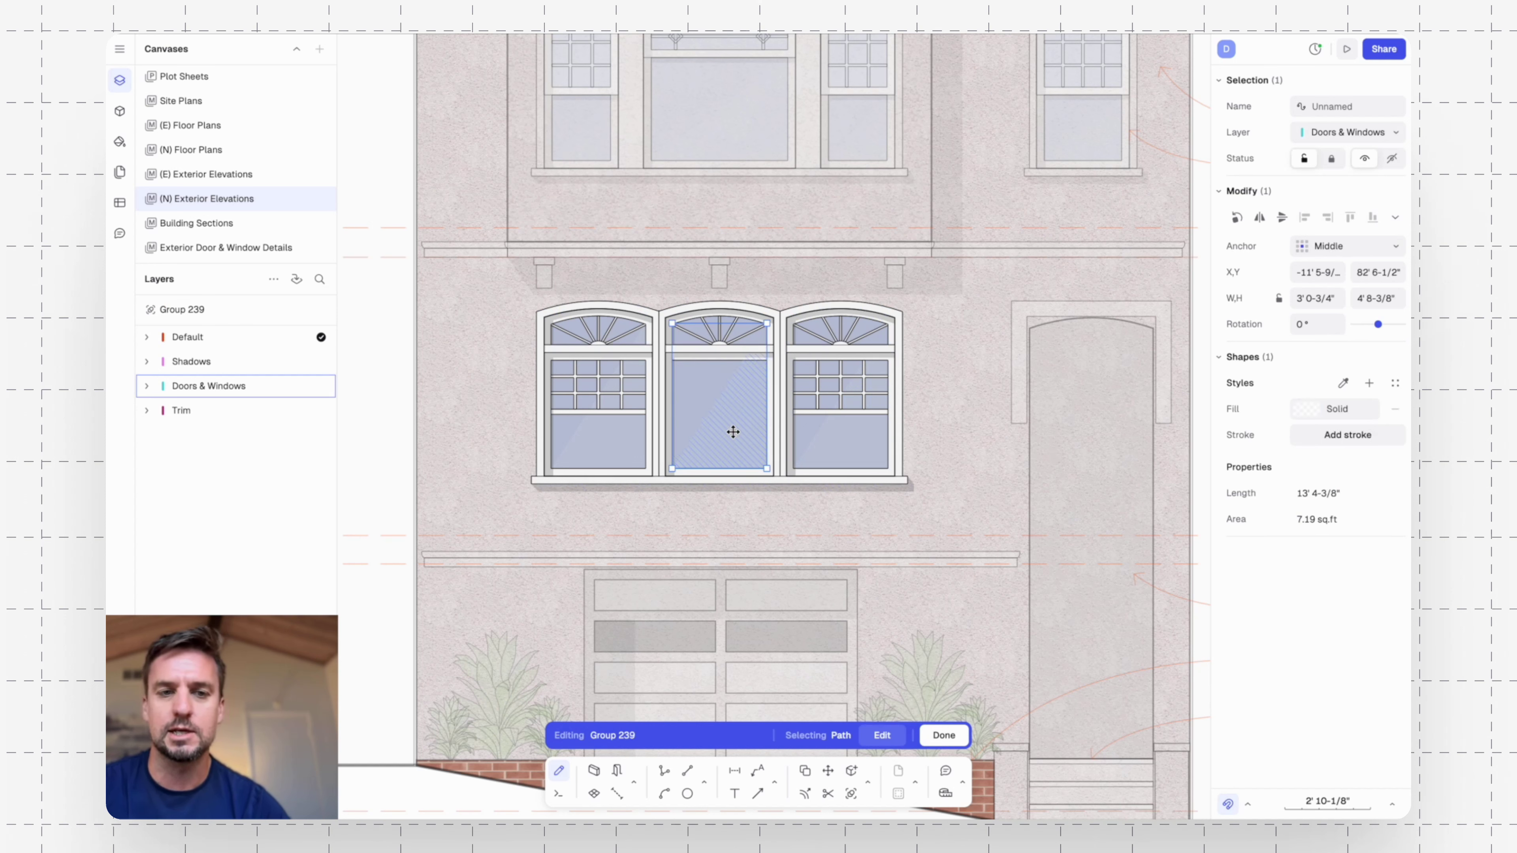
pyautogui.click(555, 529)
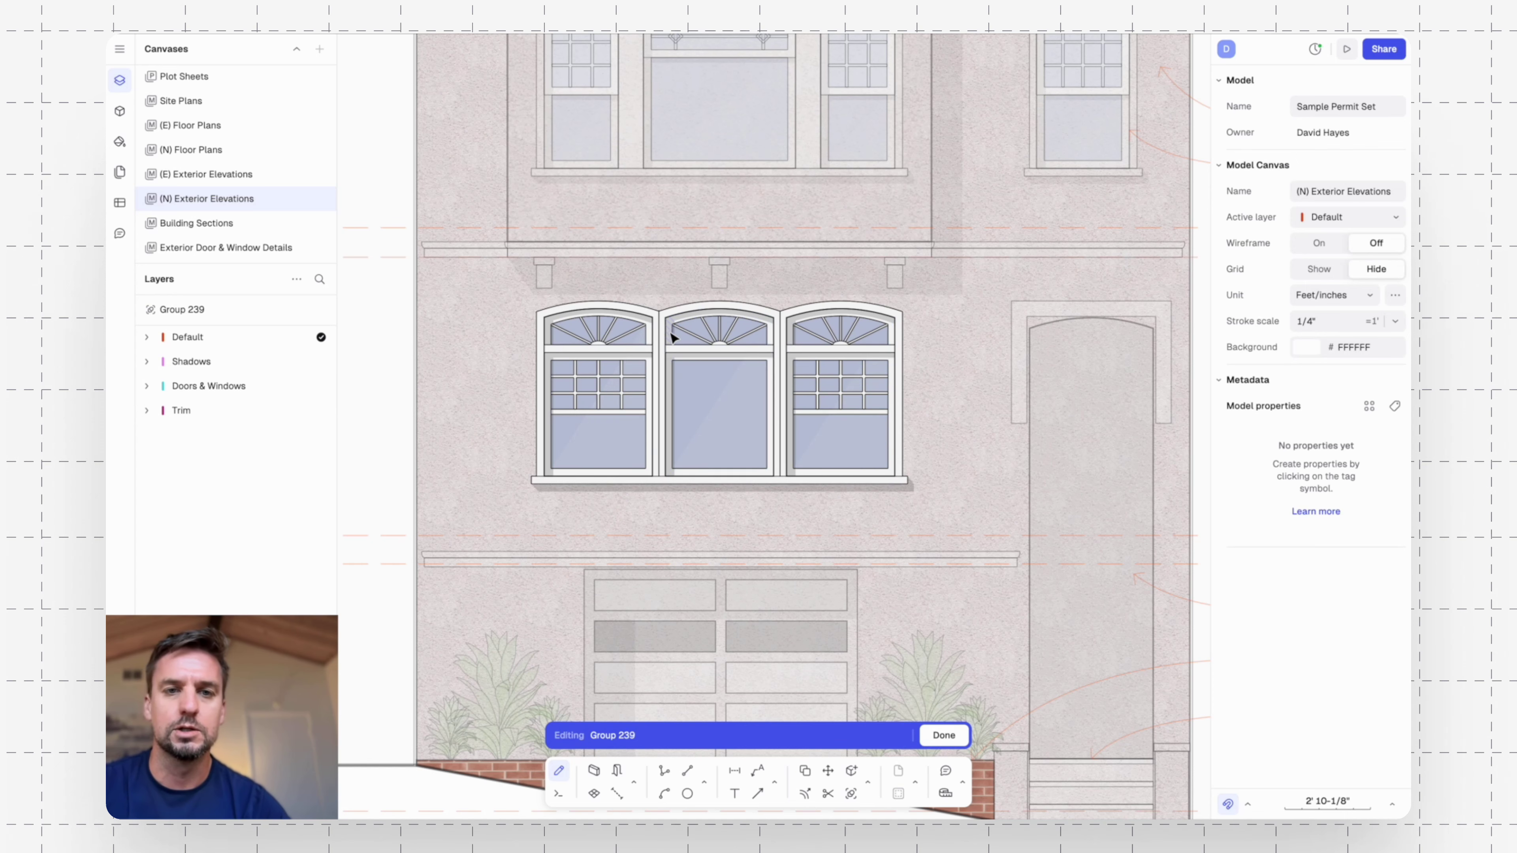
pyautogui.scroll(8, 672, 338)
pyautogui.click(681, 320)
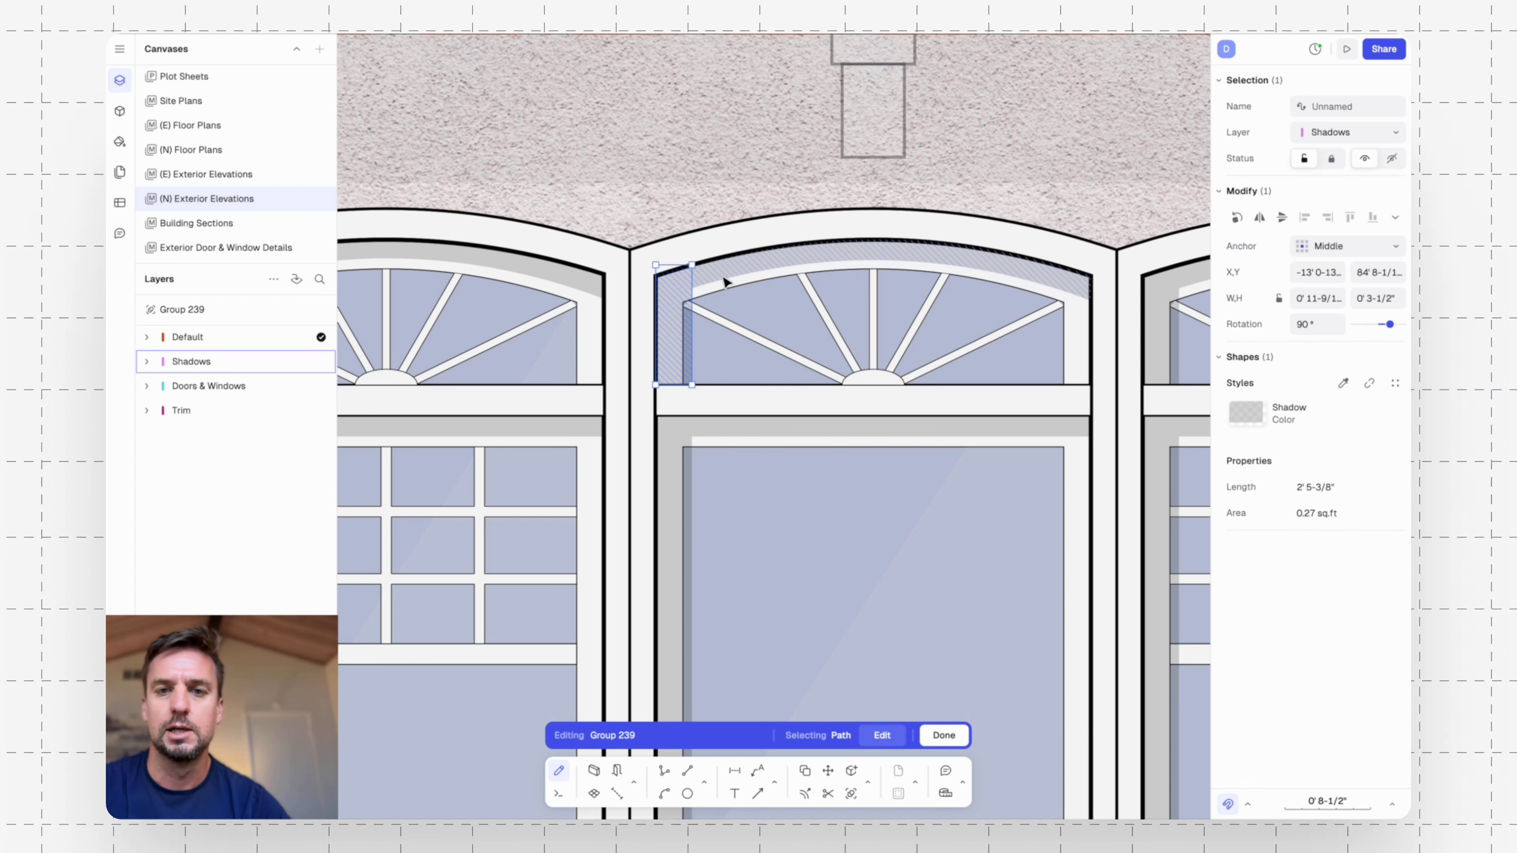
pyautogui.click(894, 335)
pyautogui.press('Escape')
pyautogui.scroll(-5, 870, 325)
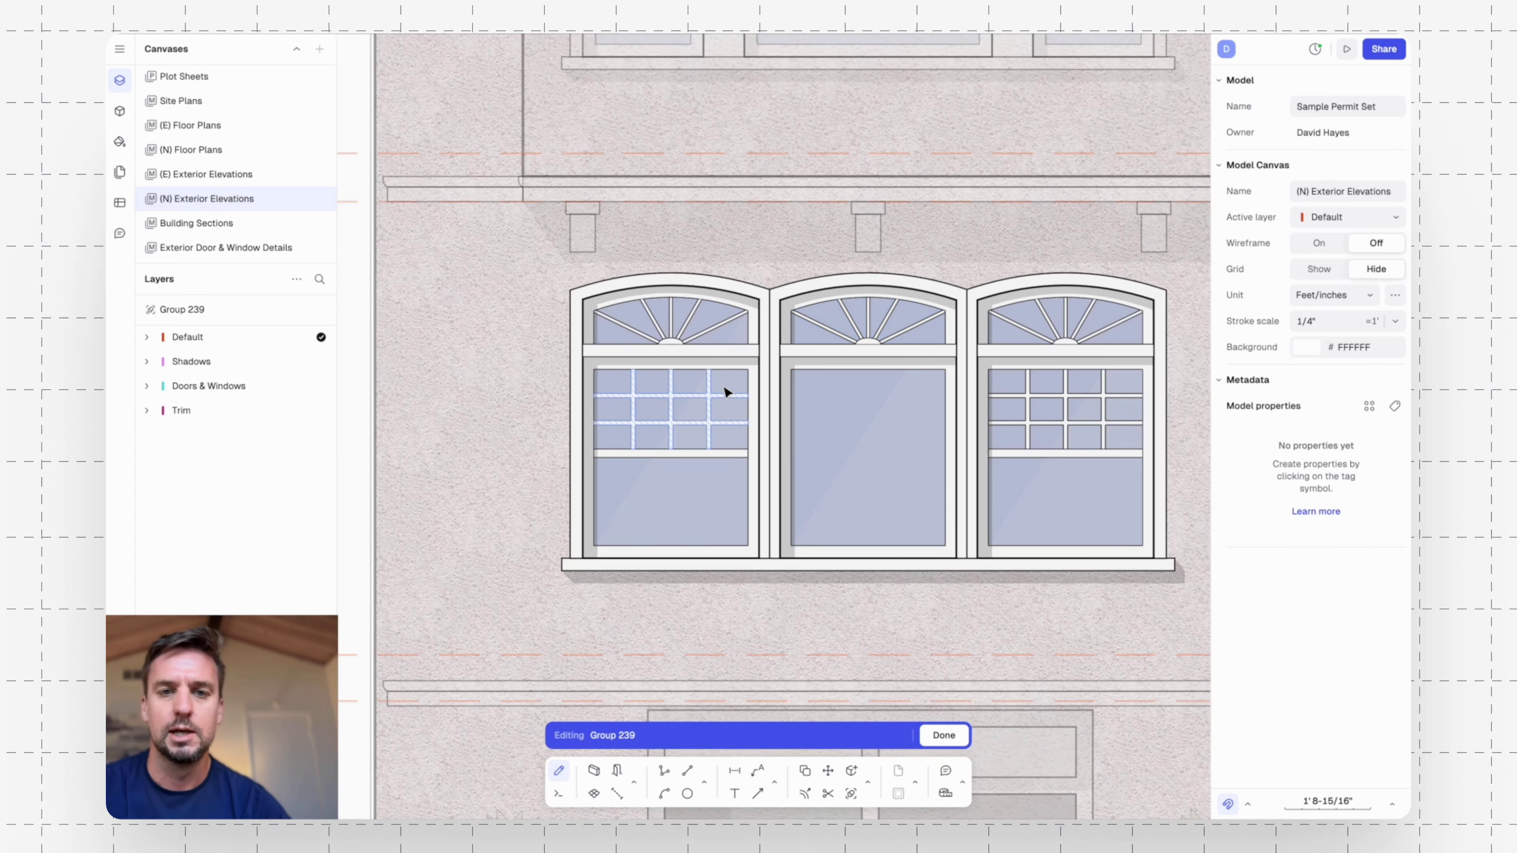
pyautogui.scroll(-5, 727, 392)
pyautogui.scroll(2, 891, 312)
pyautogui.press('Escape')
pyautogui.press('Escape')
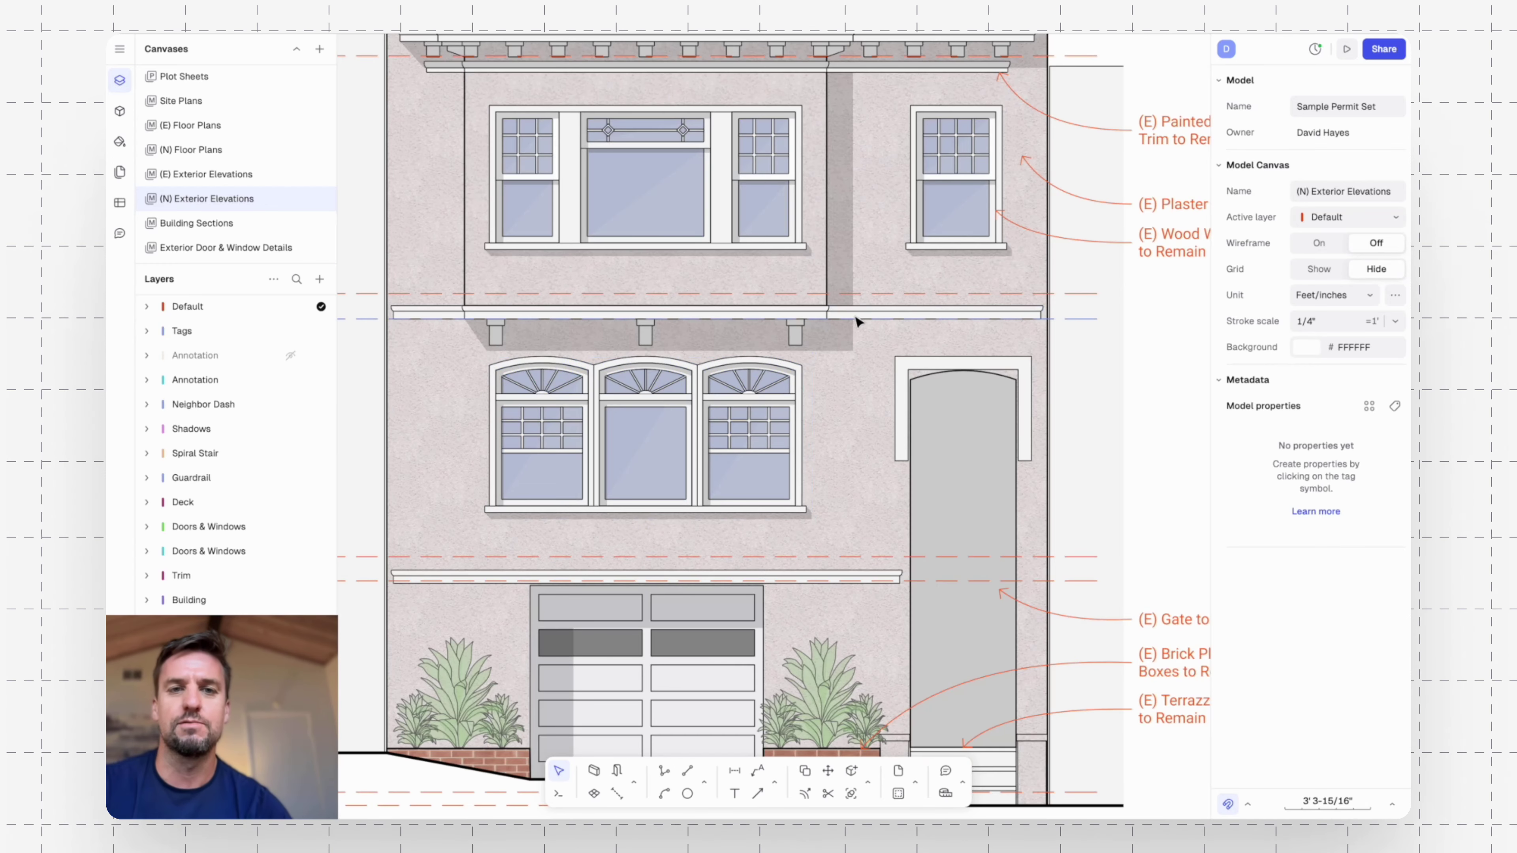
pyautogui.scroll(-4, 857, 322)
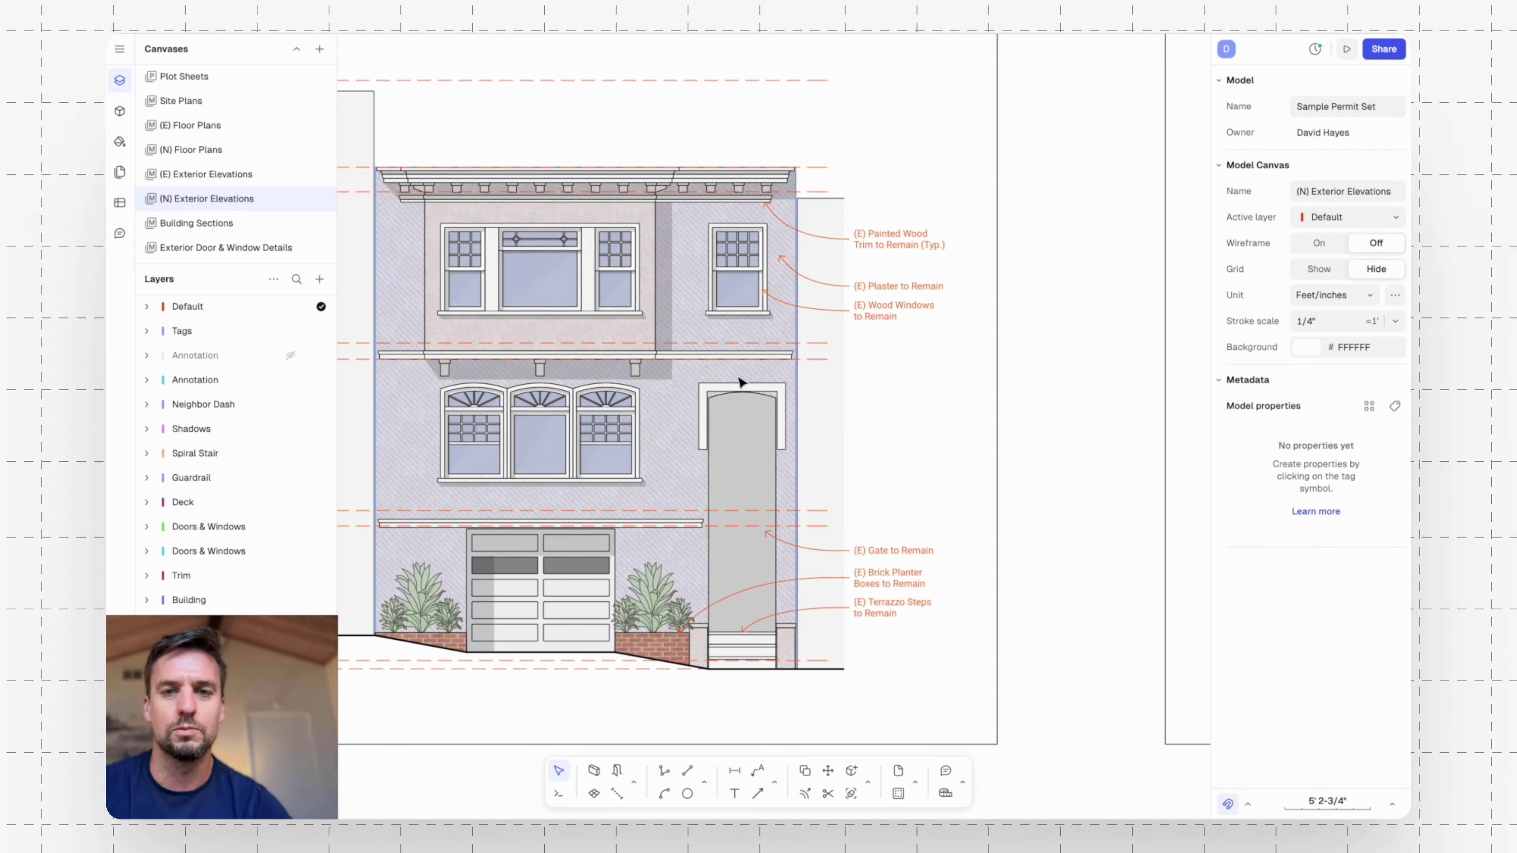
pyautogui.scroll(-5, 758, 281)
pyautogui.scroll(5, 724, 342)
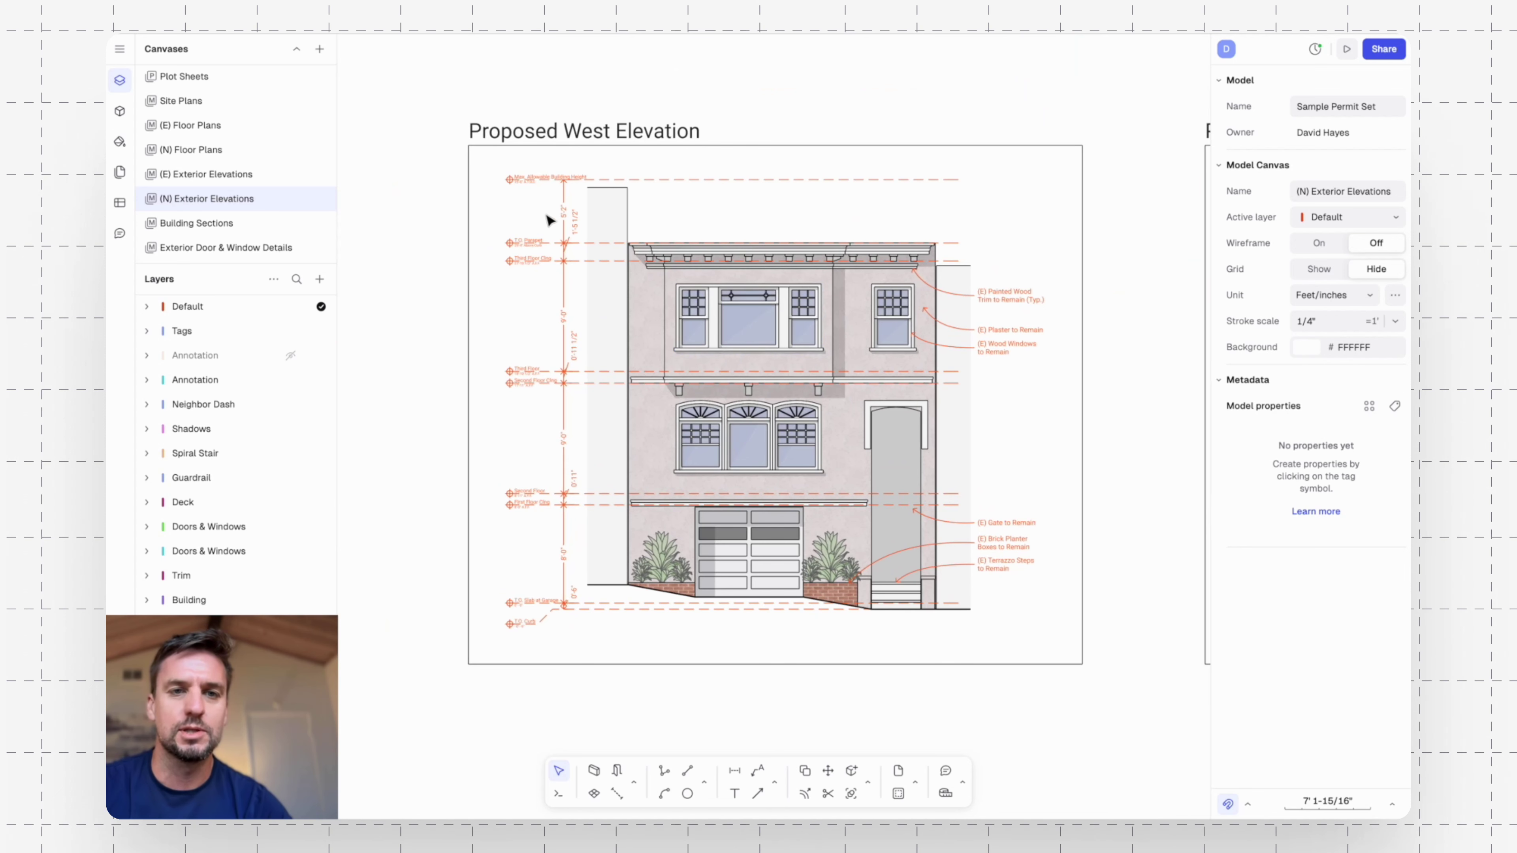
pyautogui.scroll(2, 517, 167)
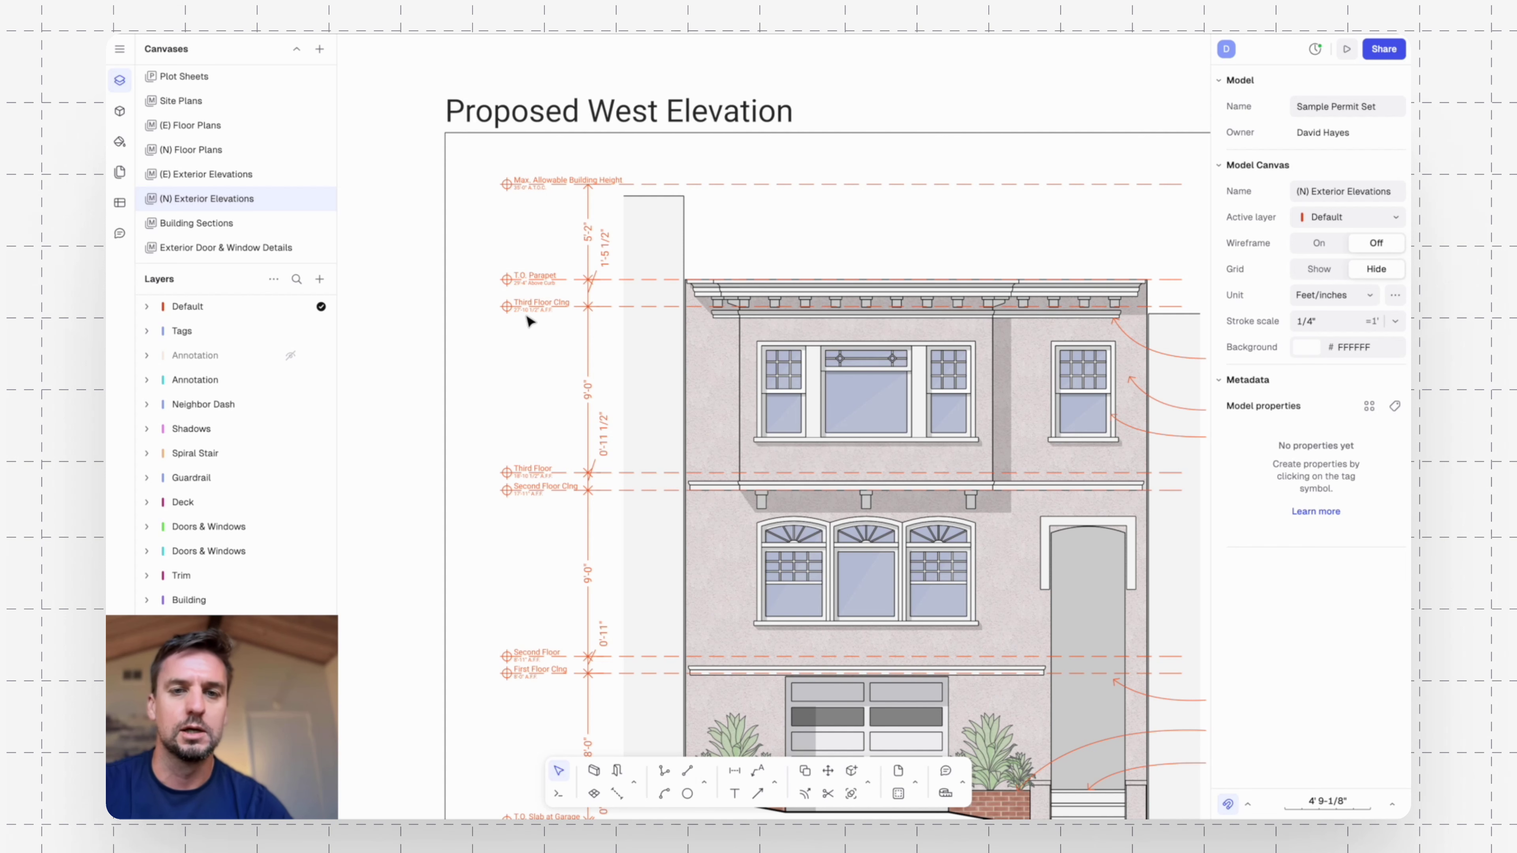
pyautogui.scroll(-3, 527, 316)
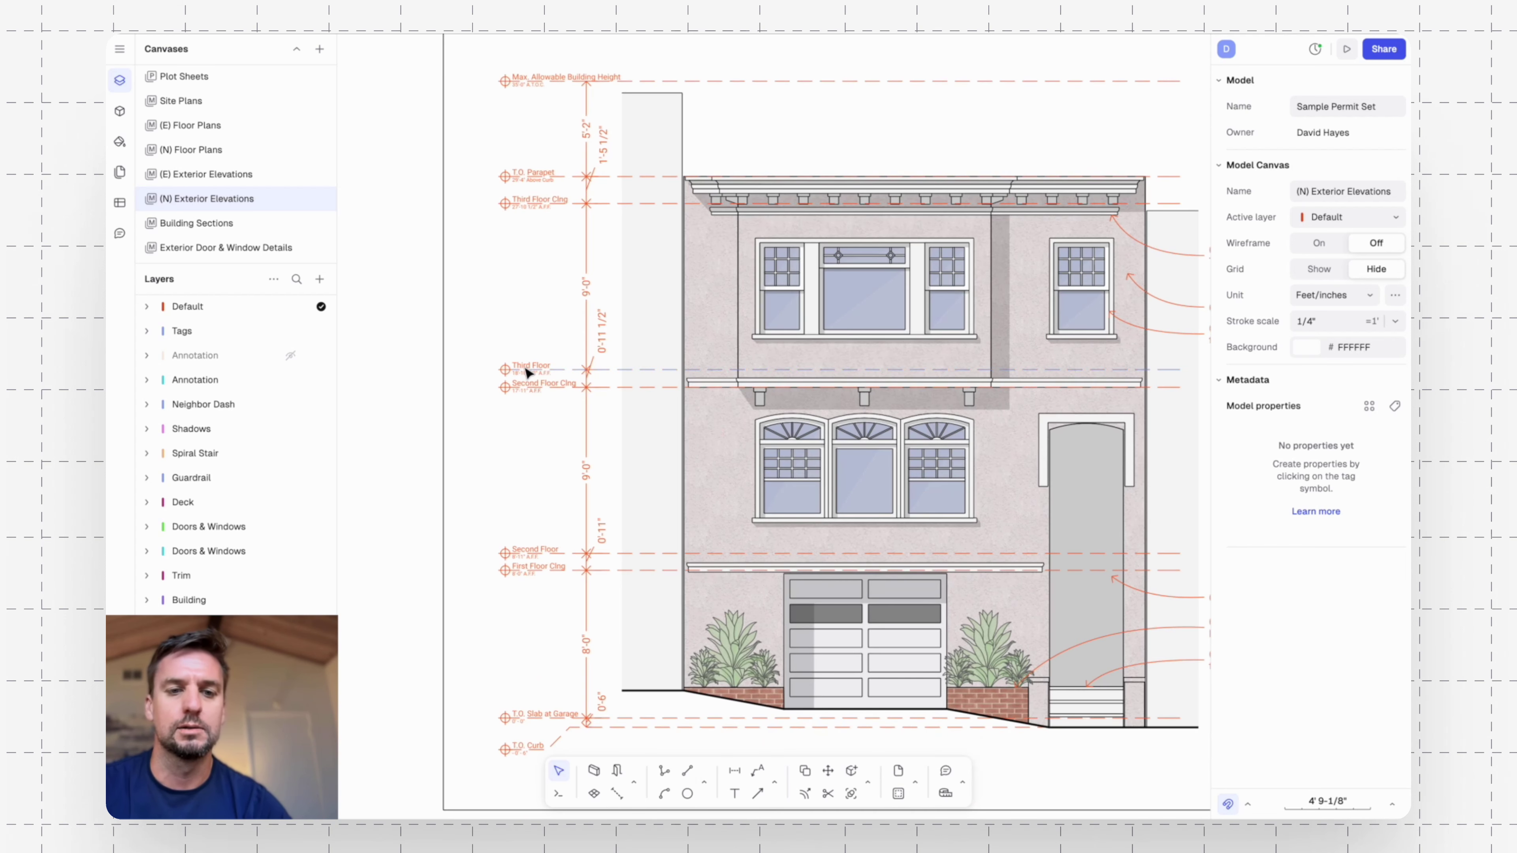
pyautogui.scroll(-2, 538, 431)
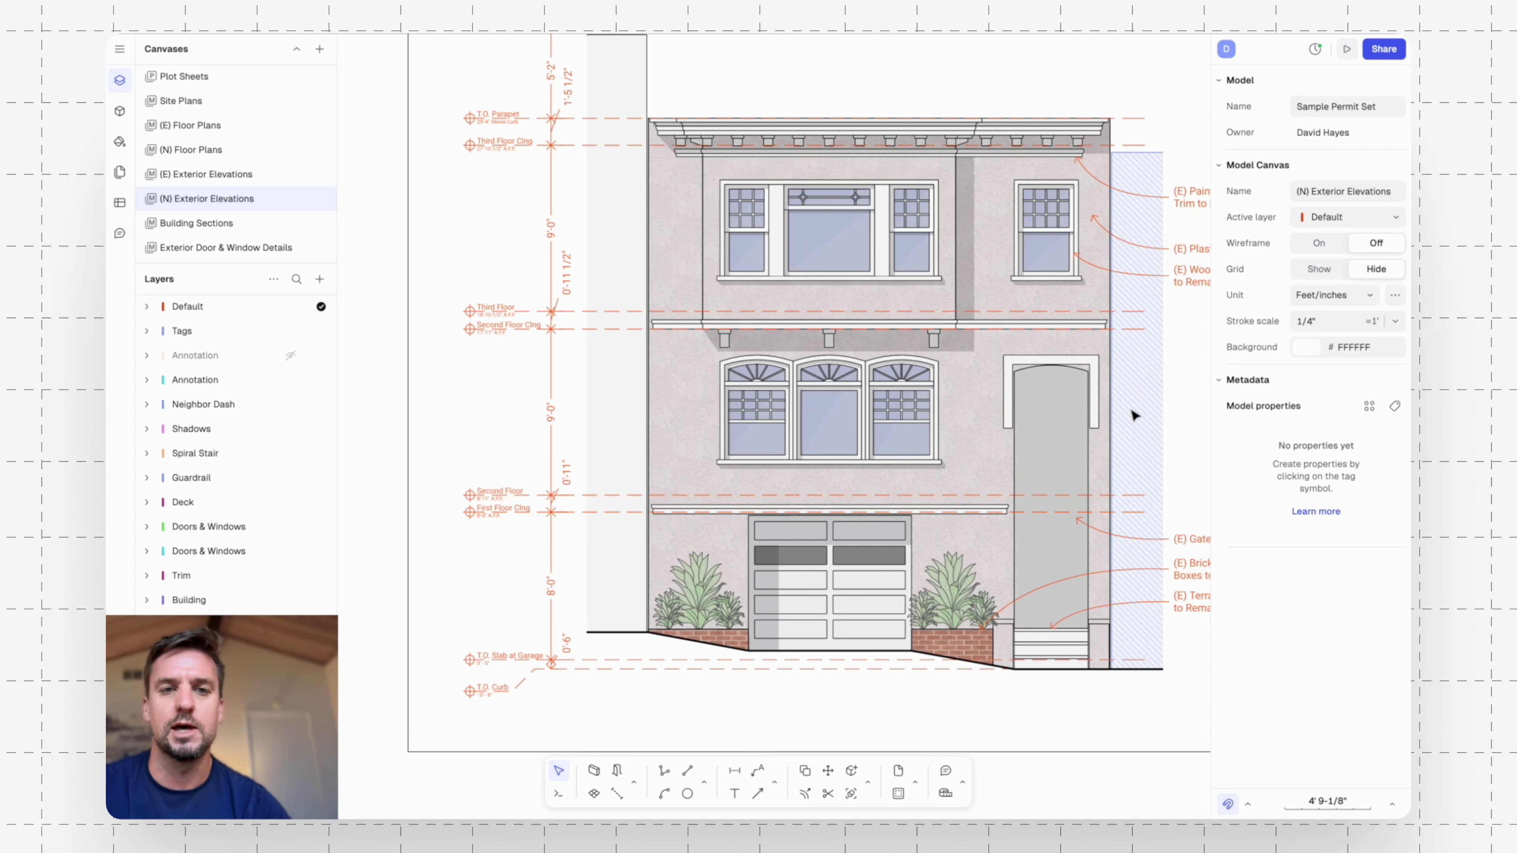
pyautogui.moveTo(1121, 410); pyautogui.dragTo(667, 457, button='middle')
pyautogui.scroll(-3, 667, 457)
pyautogui.scroll(3, 633, 457)
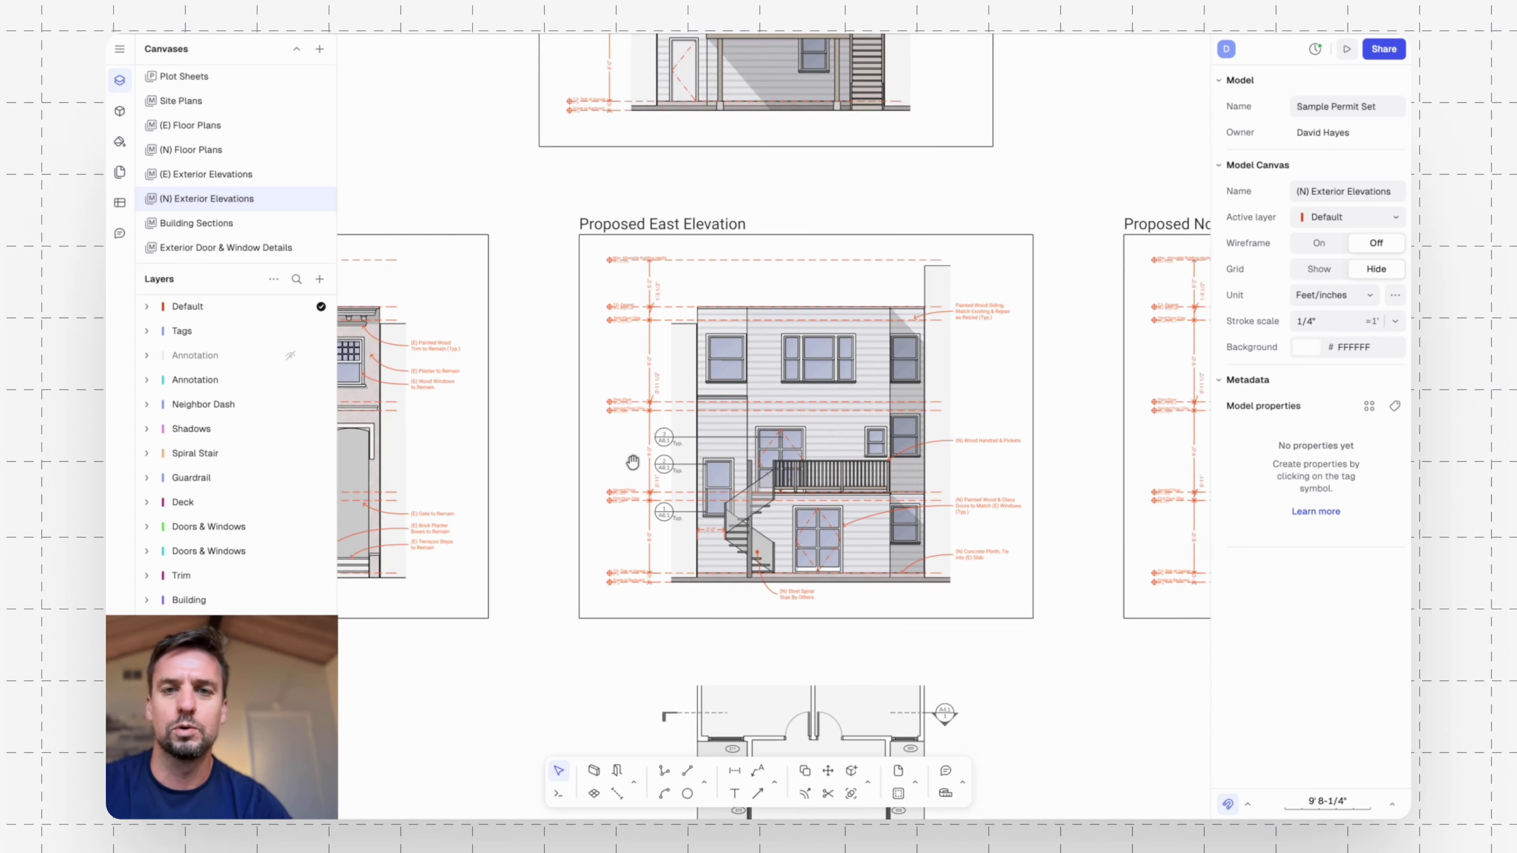
pyautogui.hscroll(2, 689, 412)
pyautogui.scroll(2, 688, 412)
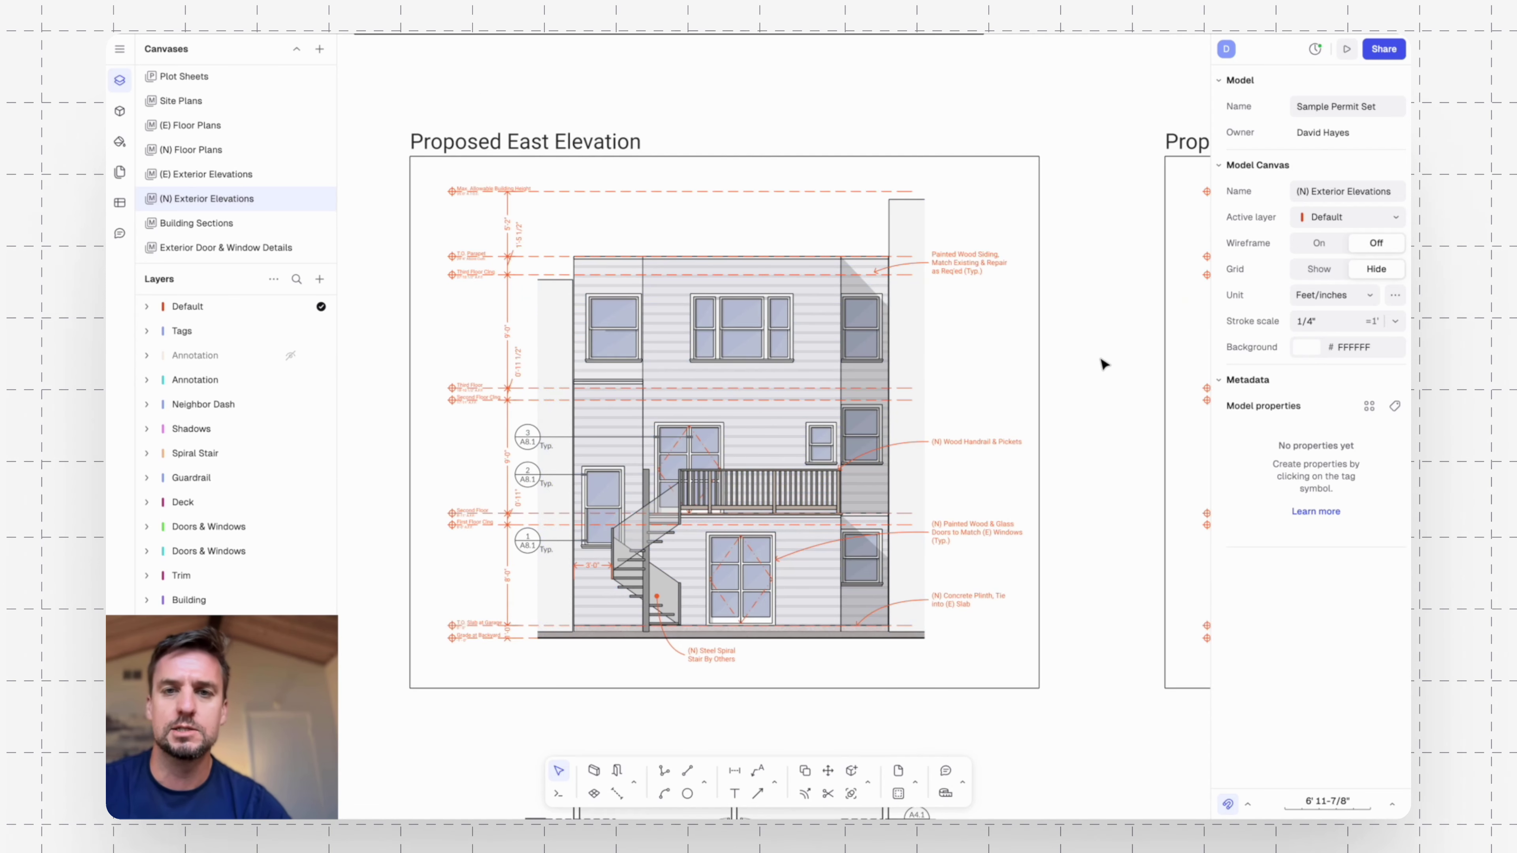
pyautogui.moveTo(1099, 359); pyautogui.dragTo(640, 384, button='middle')
pyautogui.scroll(-2, 595, 352)
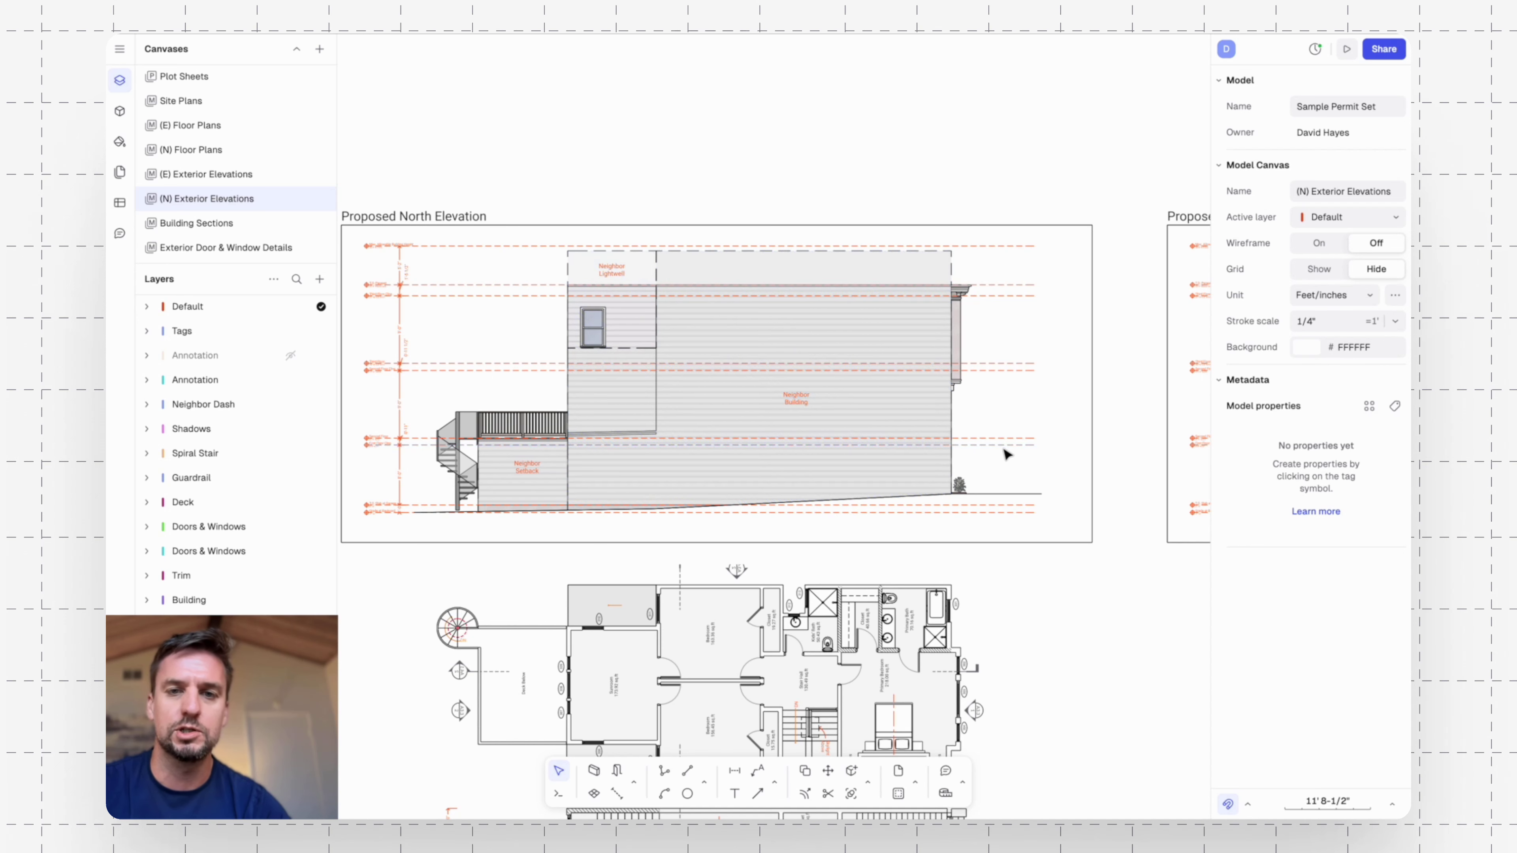
pyautogui.moveTo(1167, 466); pyautogui.dragTo(501, 441, button='middle')
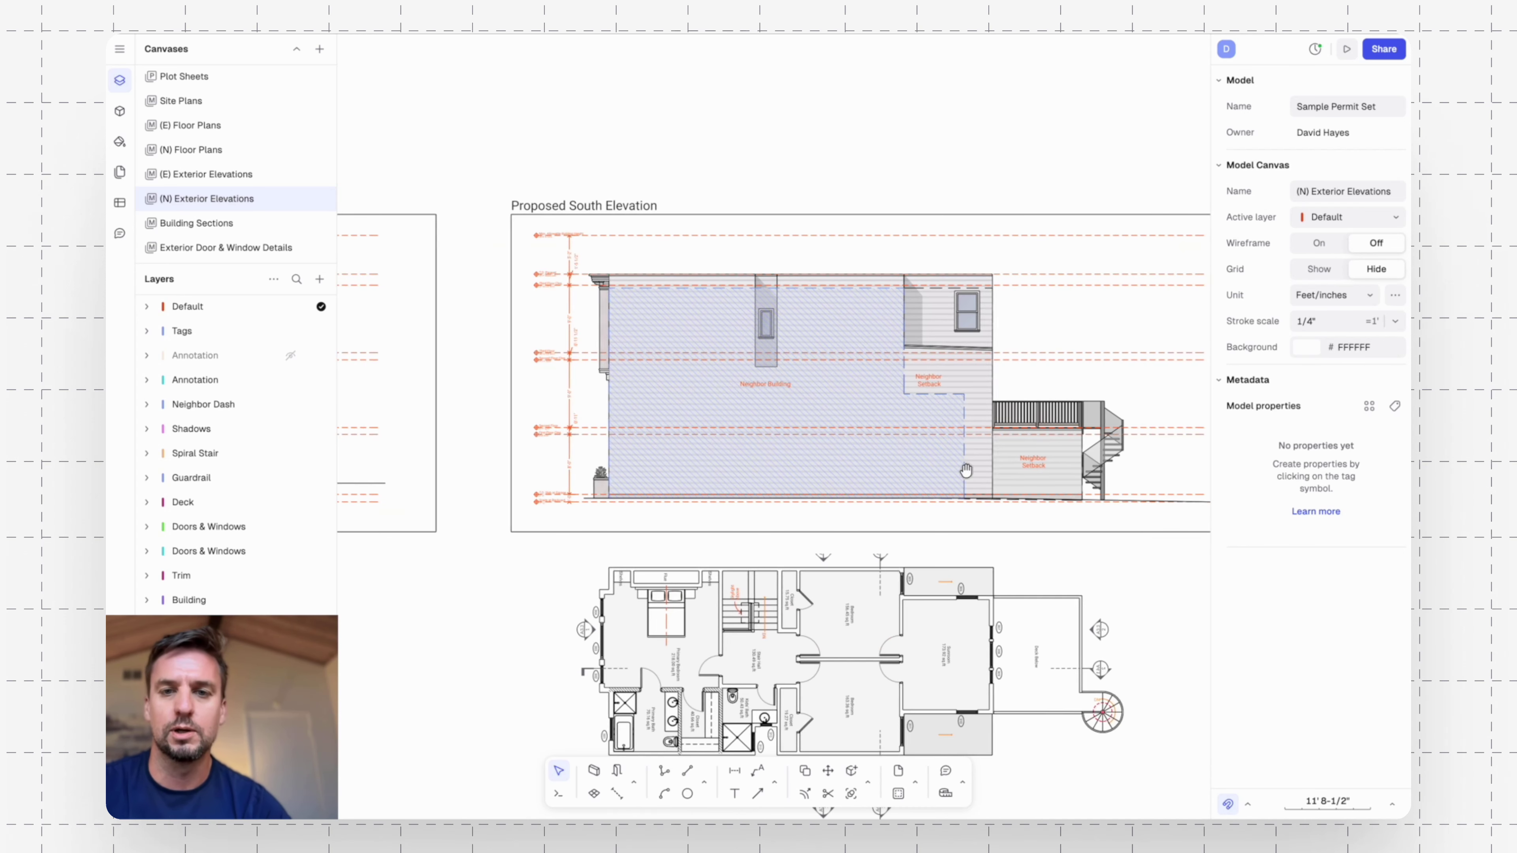
pyautogui.scroll(4, 734, 345)
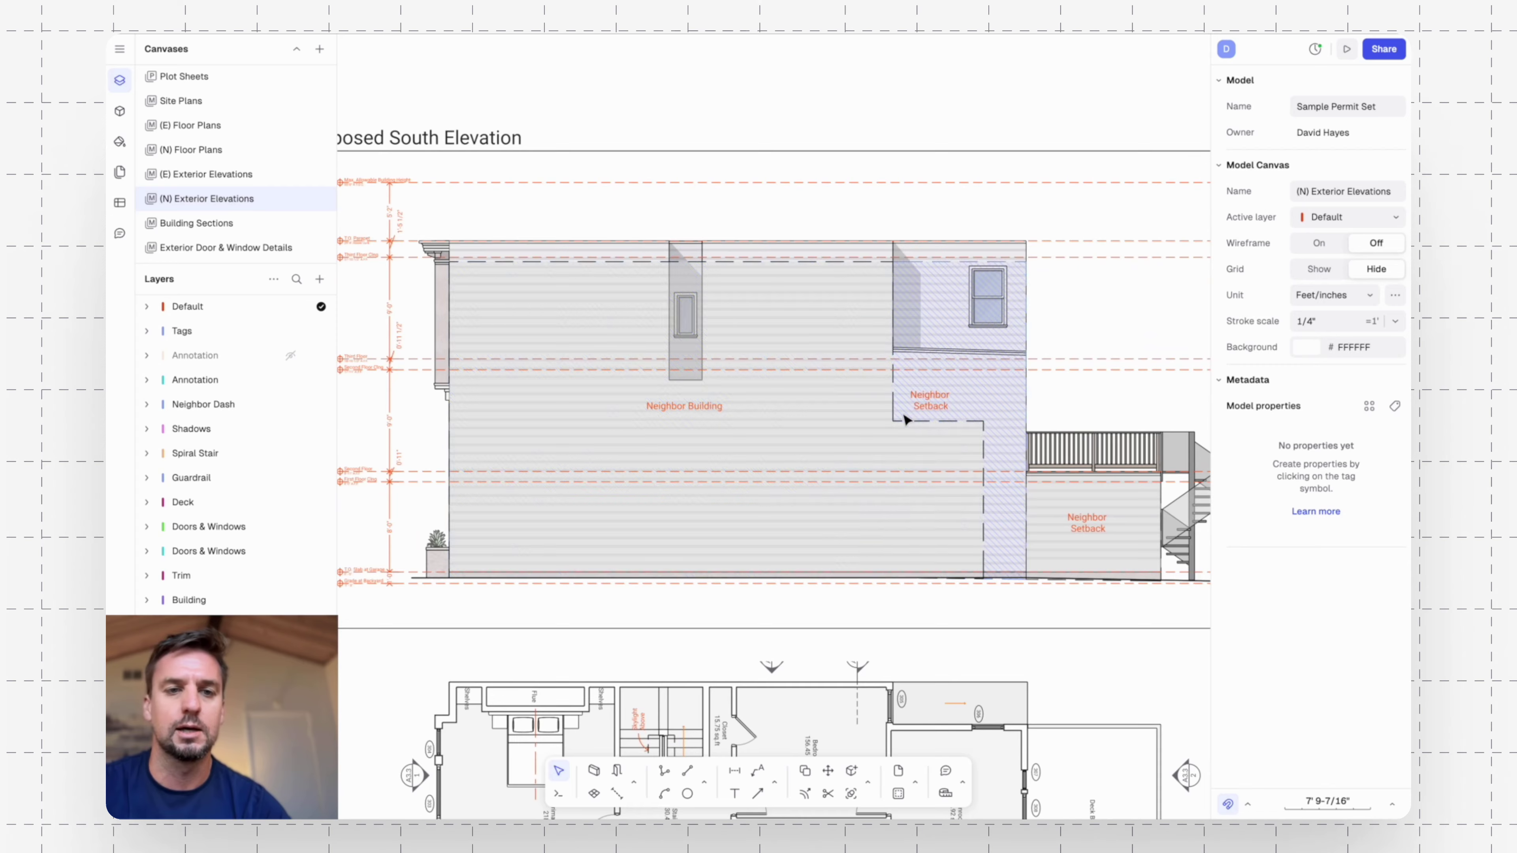
pyautogui.scroll(-5, 596, 475)
pyautogui.moveTo(479, 455); pyautogui.dragTo(954, 446, button='middle')
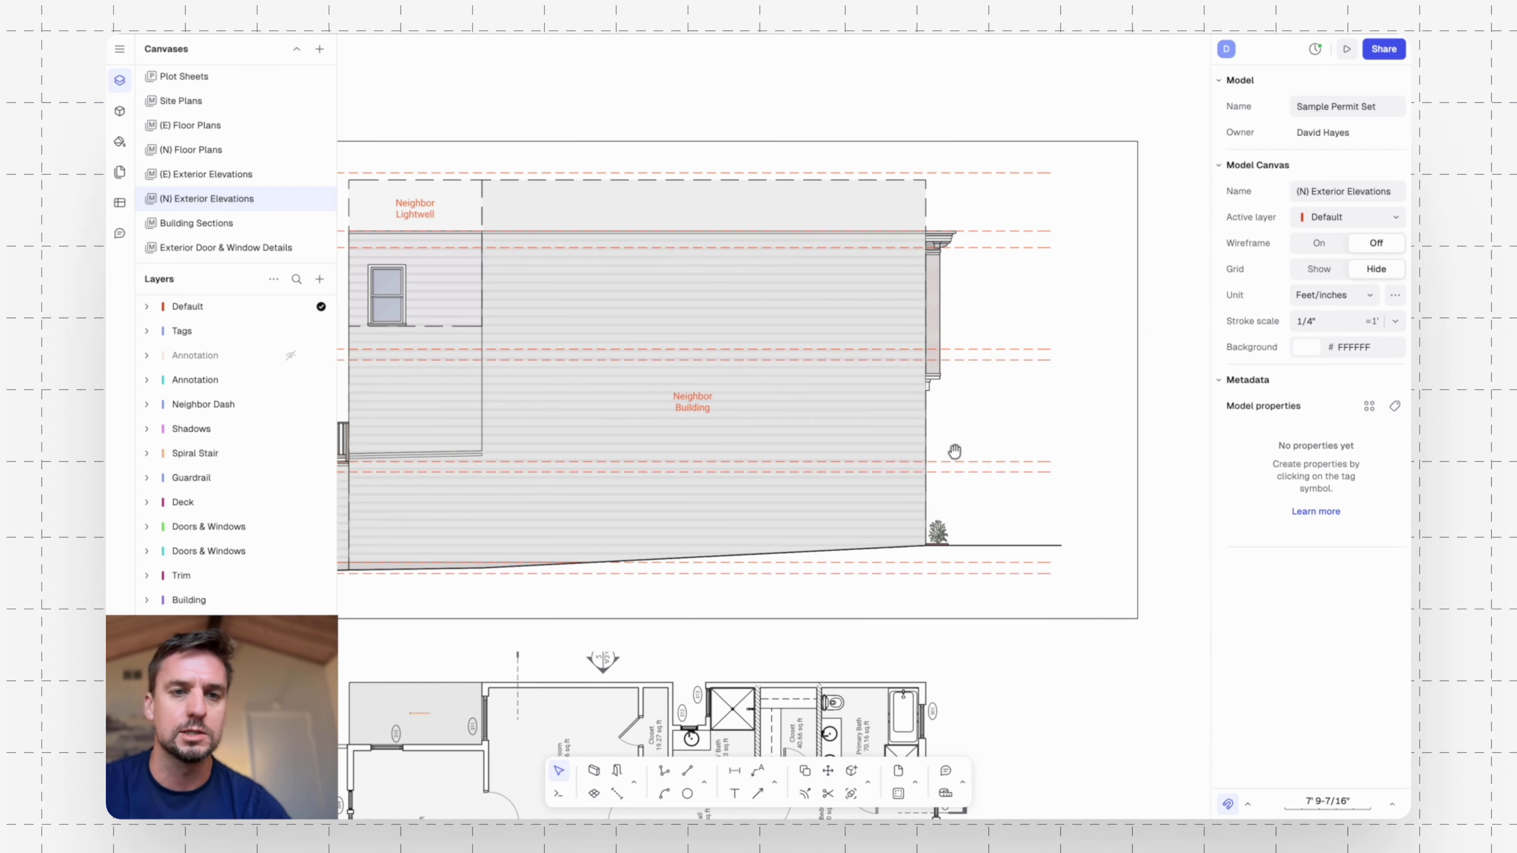
pyautogui.moveTo(501, 325); pyautogui.dragTo(647, 305, button='middle')
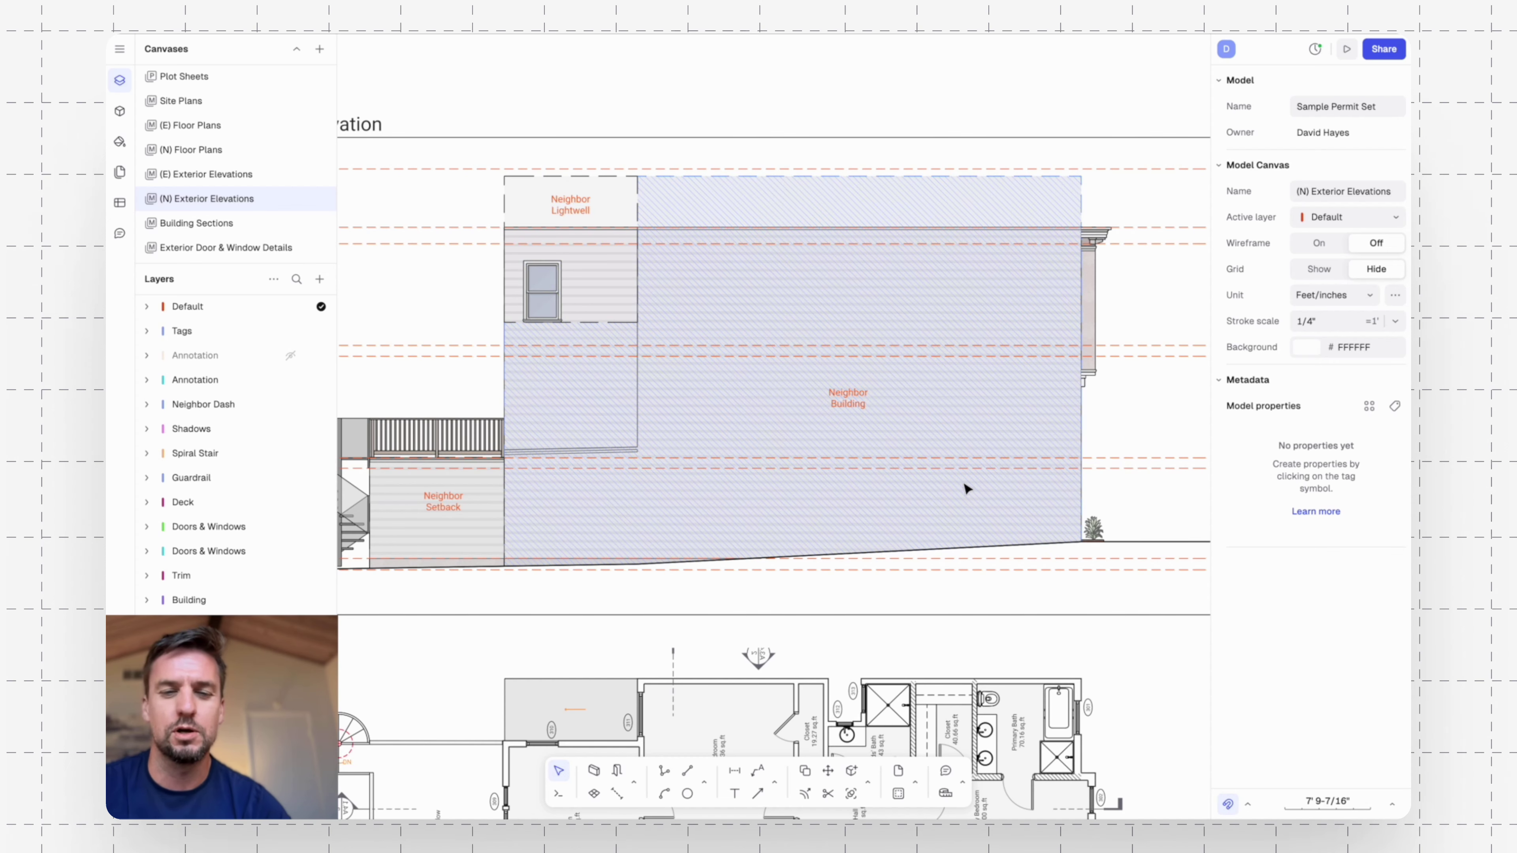
pyautogui.scroll(-3, 962, 472)
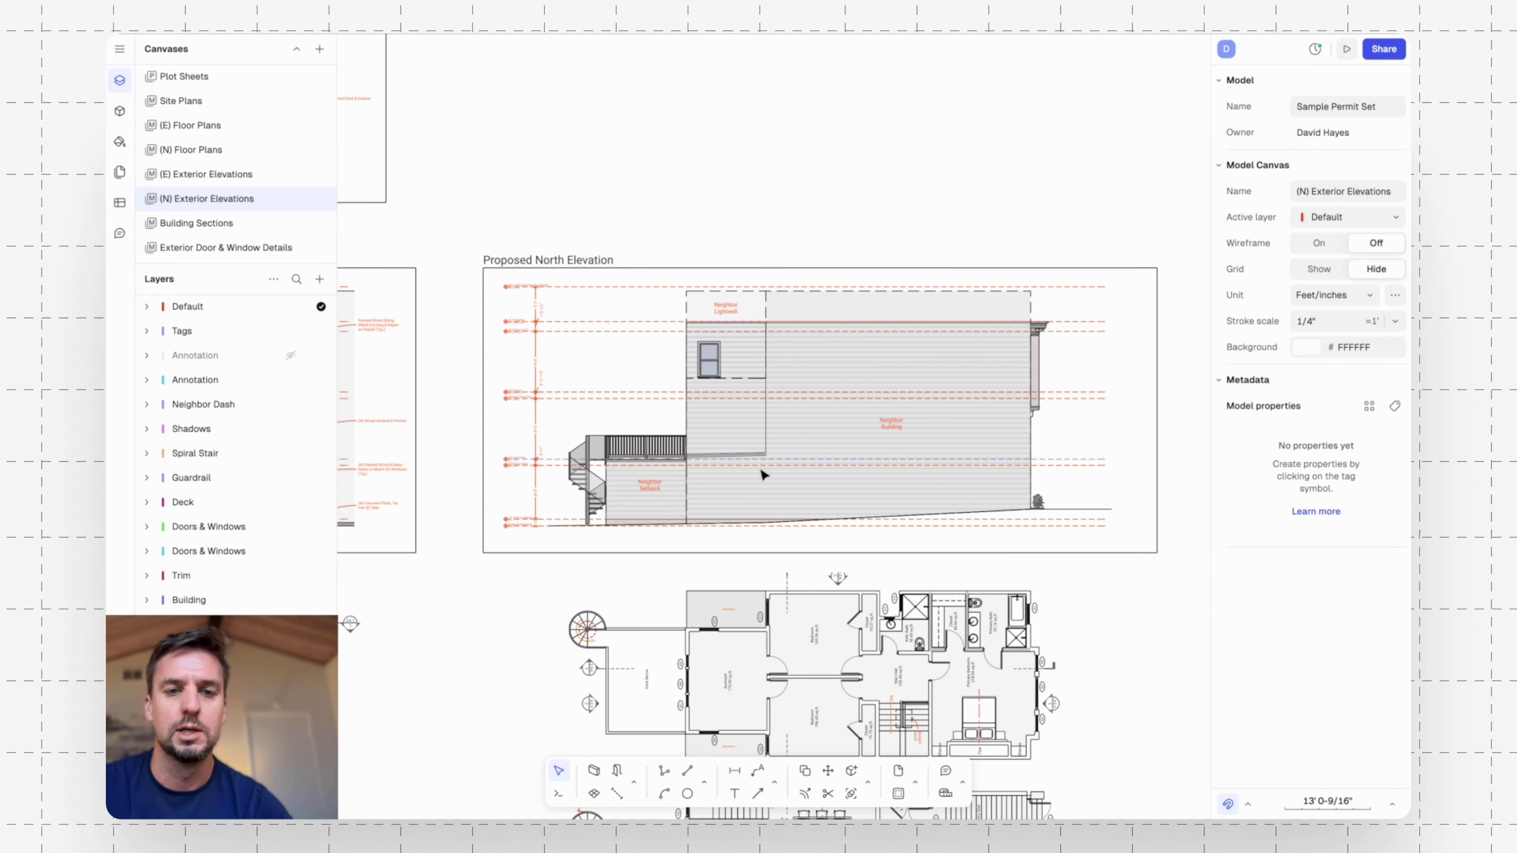
pyautogui.scroll(8, 583, 498)
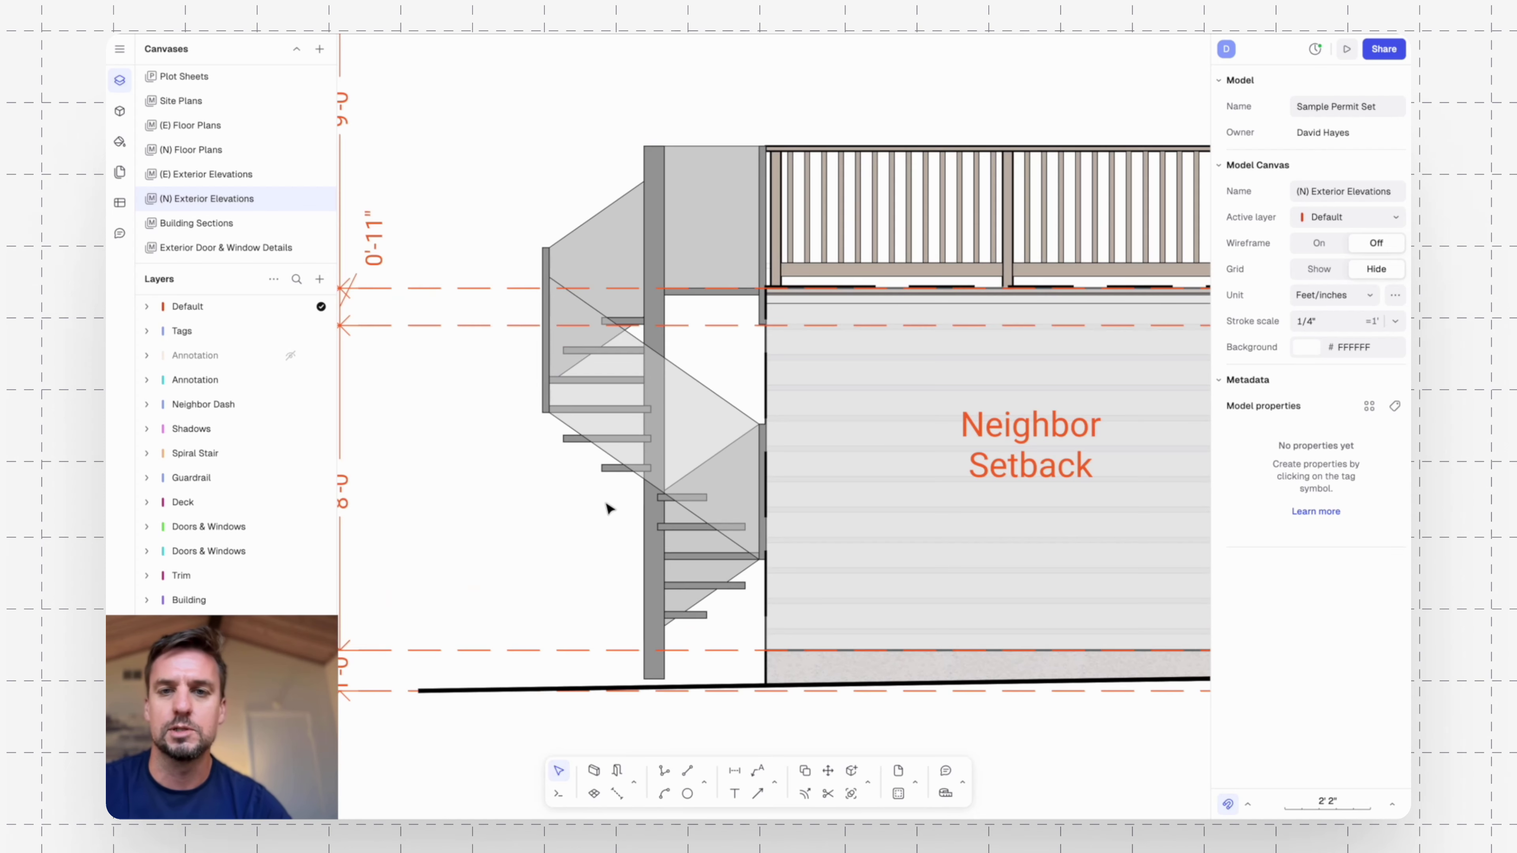
pyautogui.scroll(-10, 608, 472)
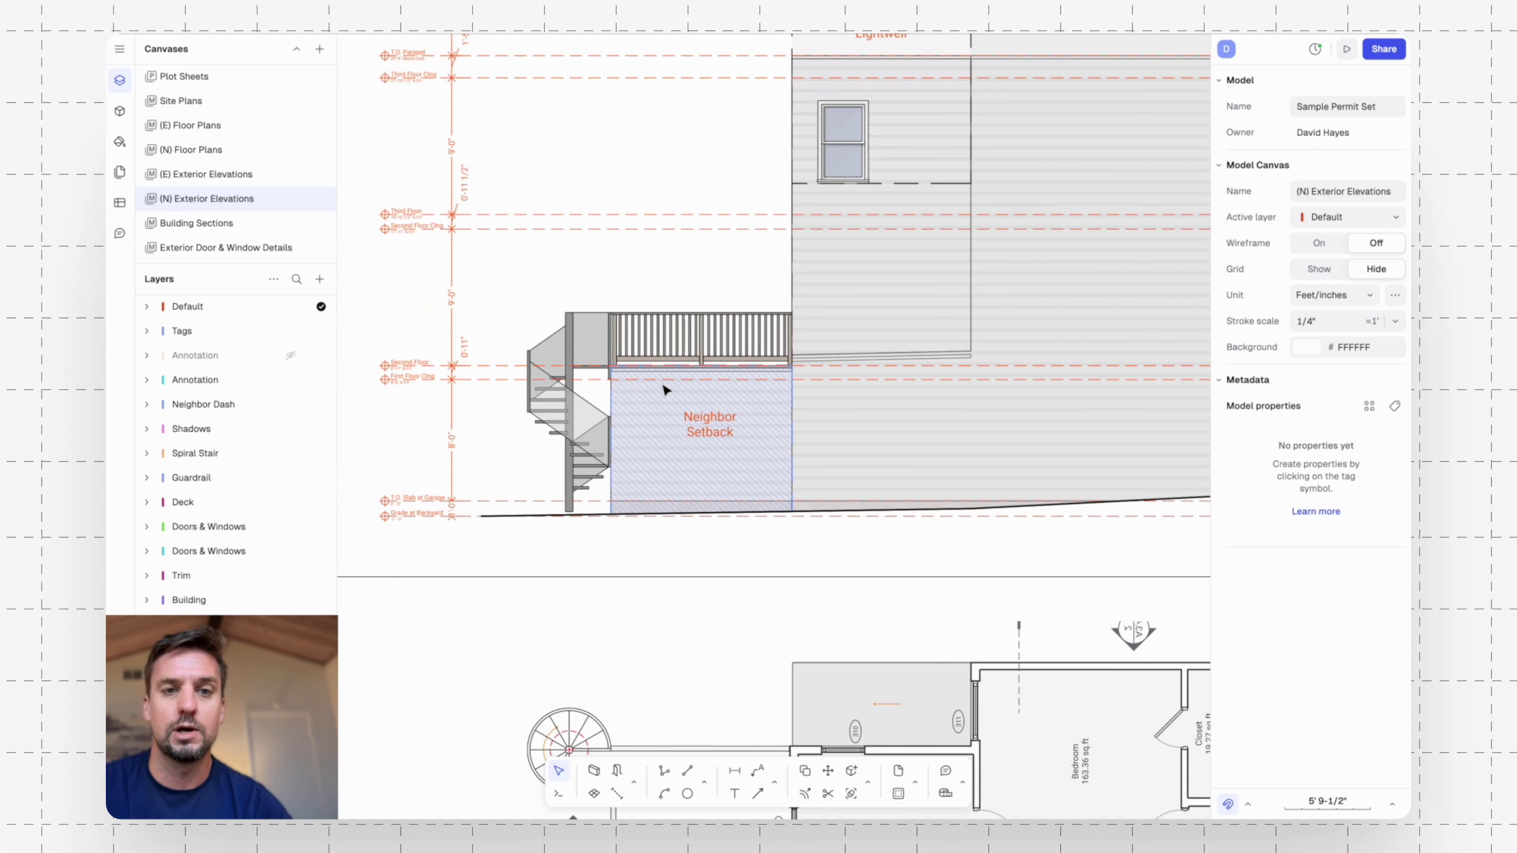
pyautogui.moveTo(499, 464); pyautogui.dragTo(954, 459, button='middle')
pyautogui.scroll(6, 661, 532)
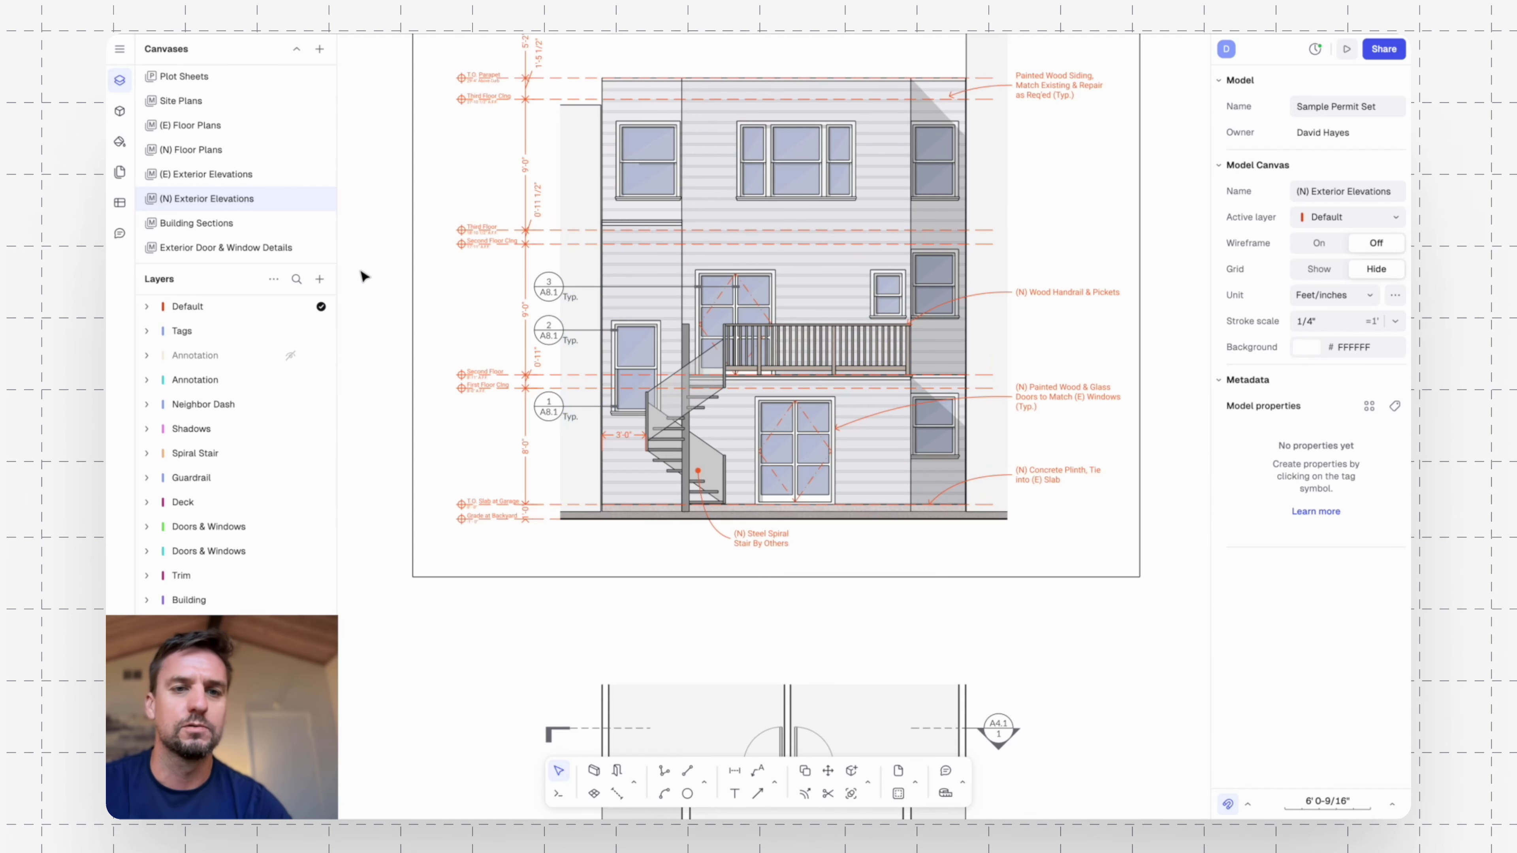
# Open the Building Sections canvas and pan and zoom across the section drawings.
pyautogui.click(227, 223)
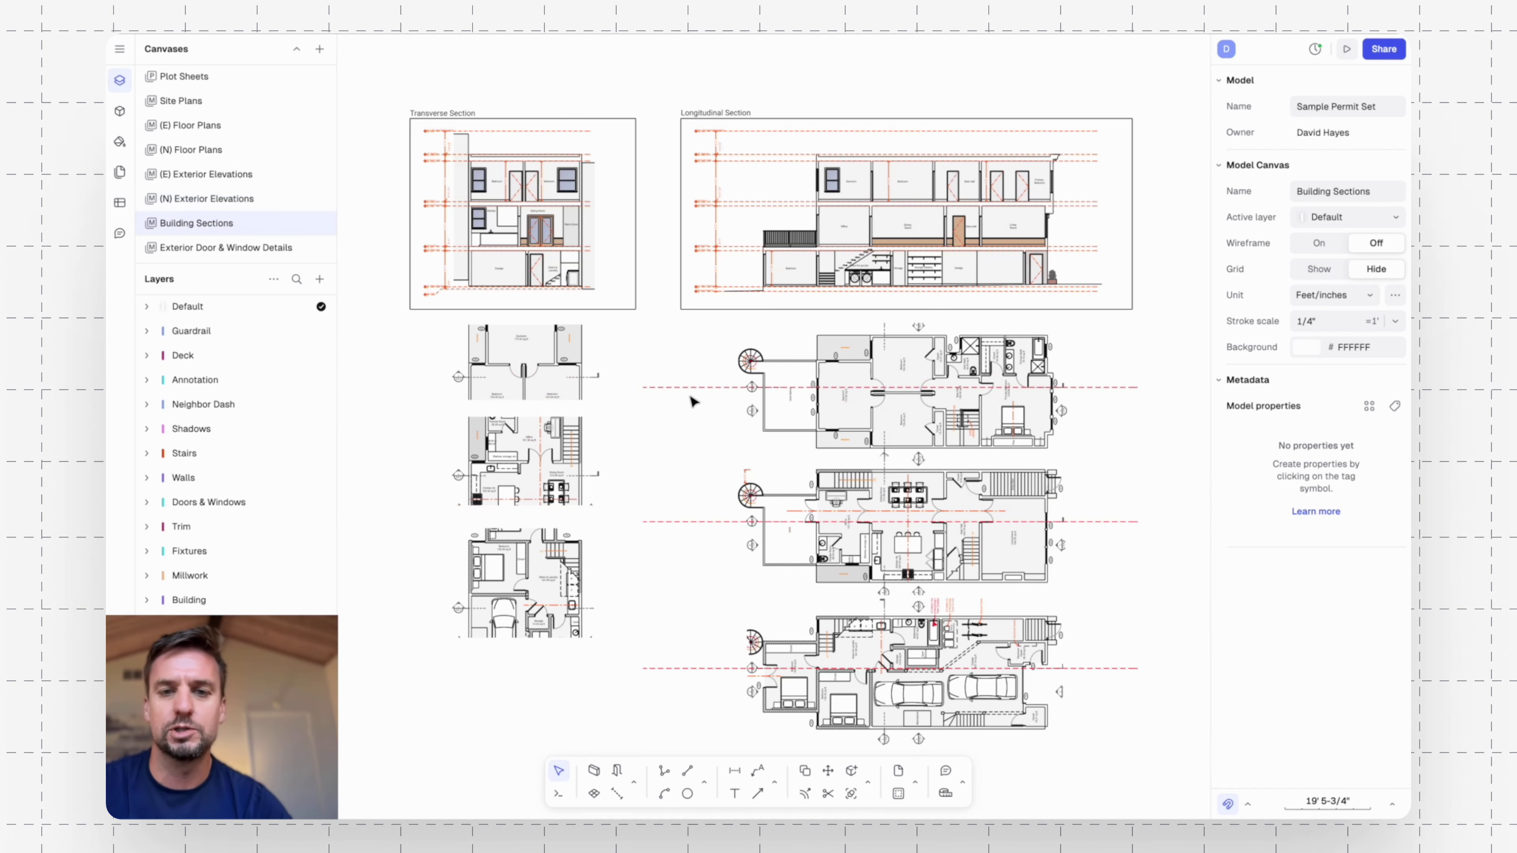
pyautogui.scroll(-3, 666, 380)
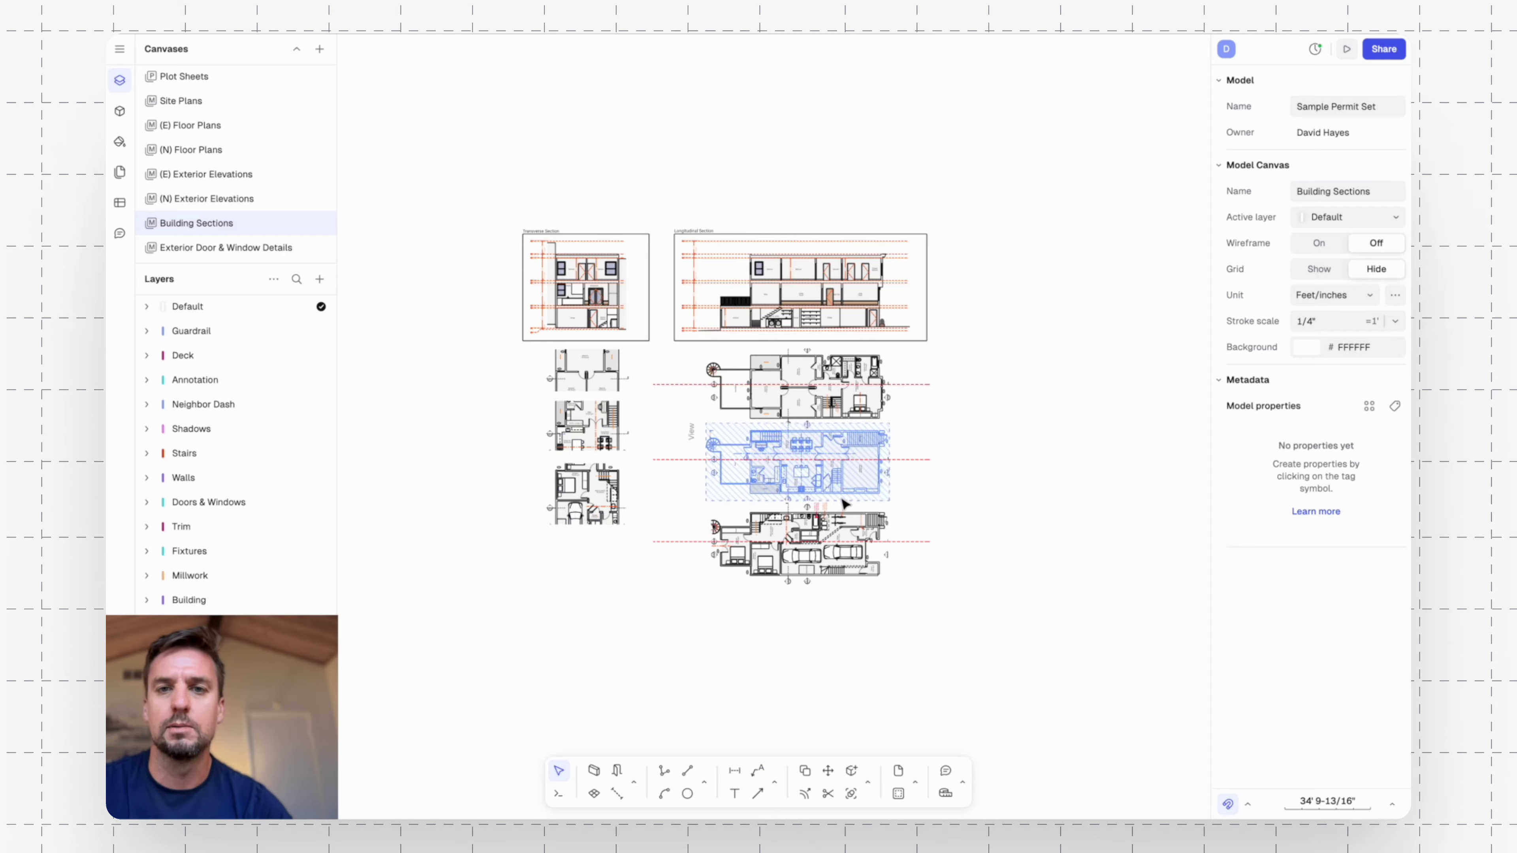
pyautogui.scroll(5, 843, 490)
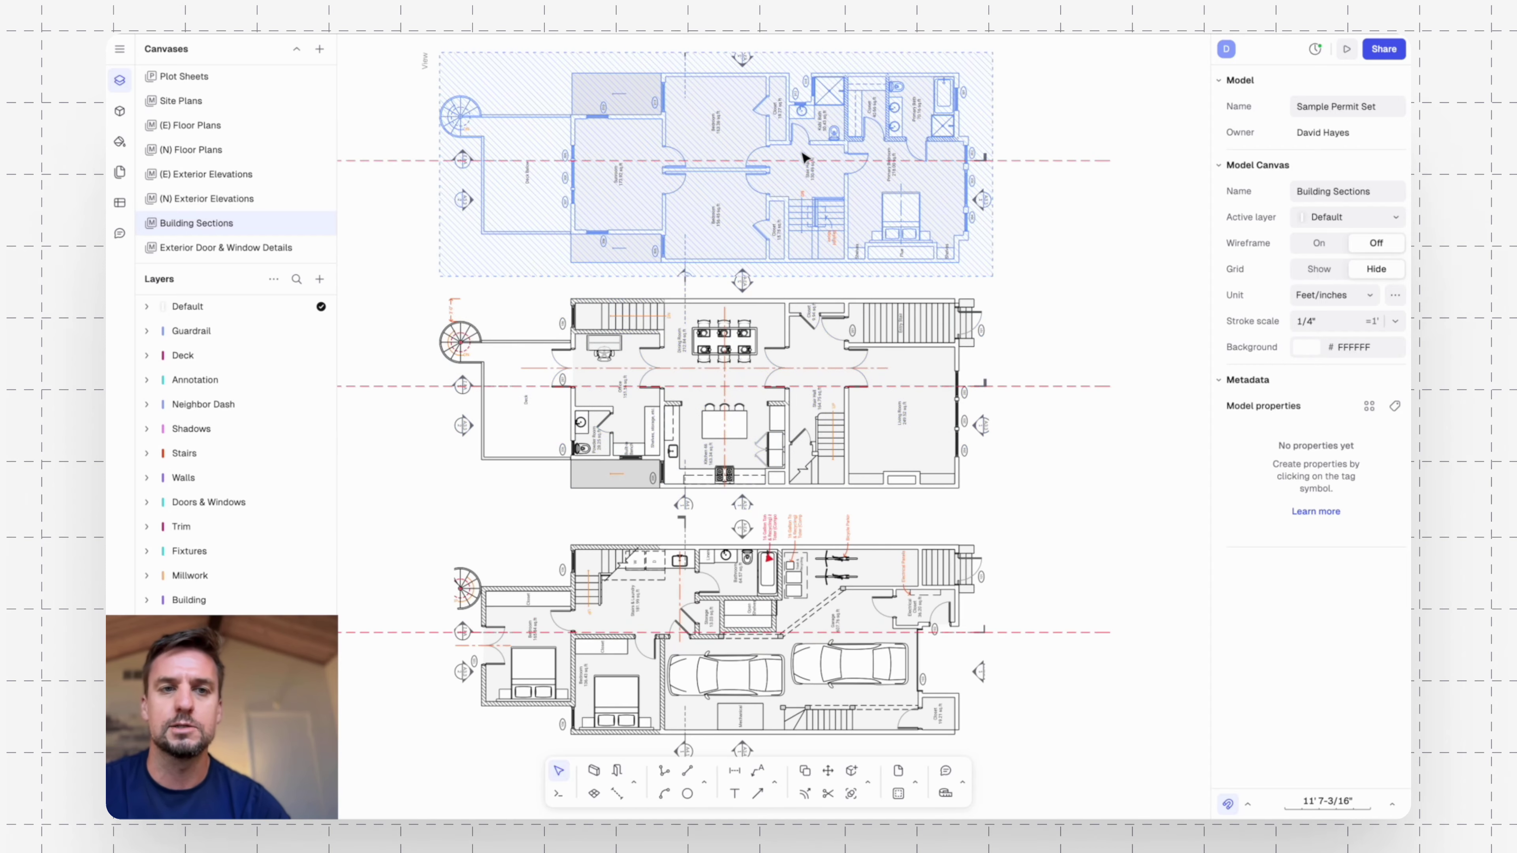
pyautogui.moveTo(423, 238); pyautogui.dragTo(967, 478, button='middle')
pyautogui.scroll(4, 541, 336)
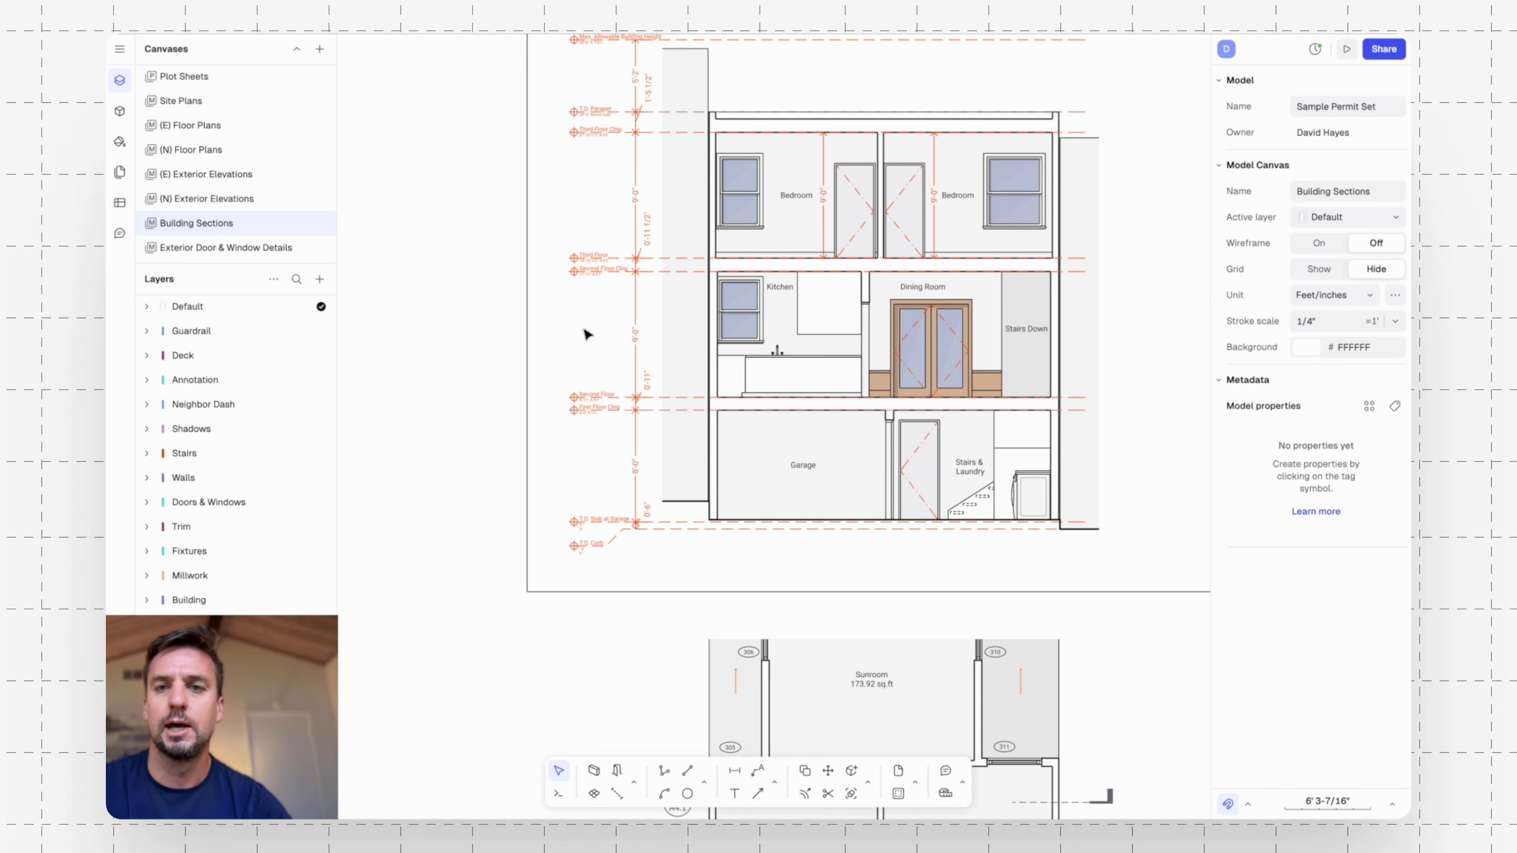
pyautogui.scroll(2, 583, 325)
pyautogui.hscroll(3, 955, 257)
pyautogui.scroll(-5, 919, 460)
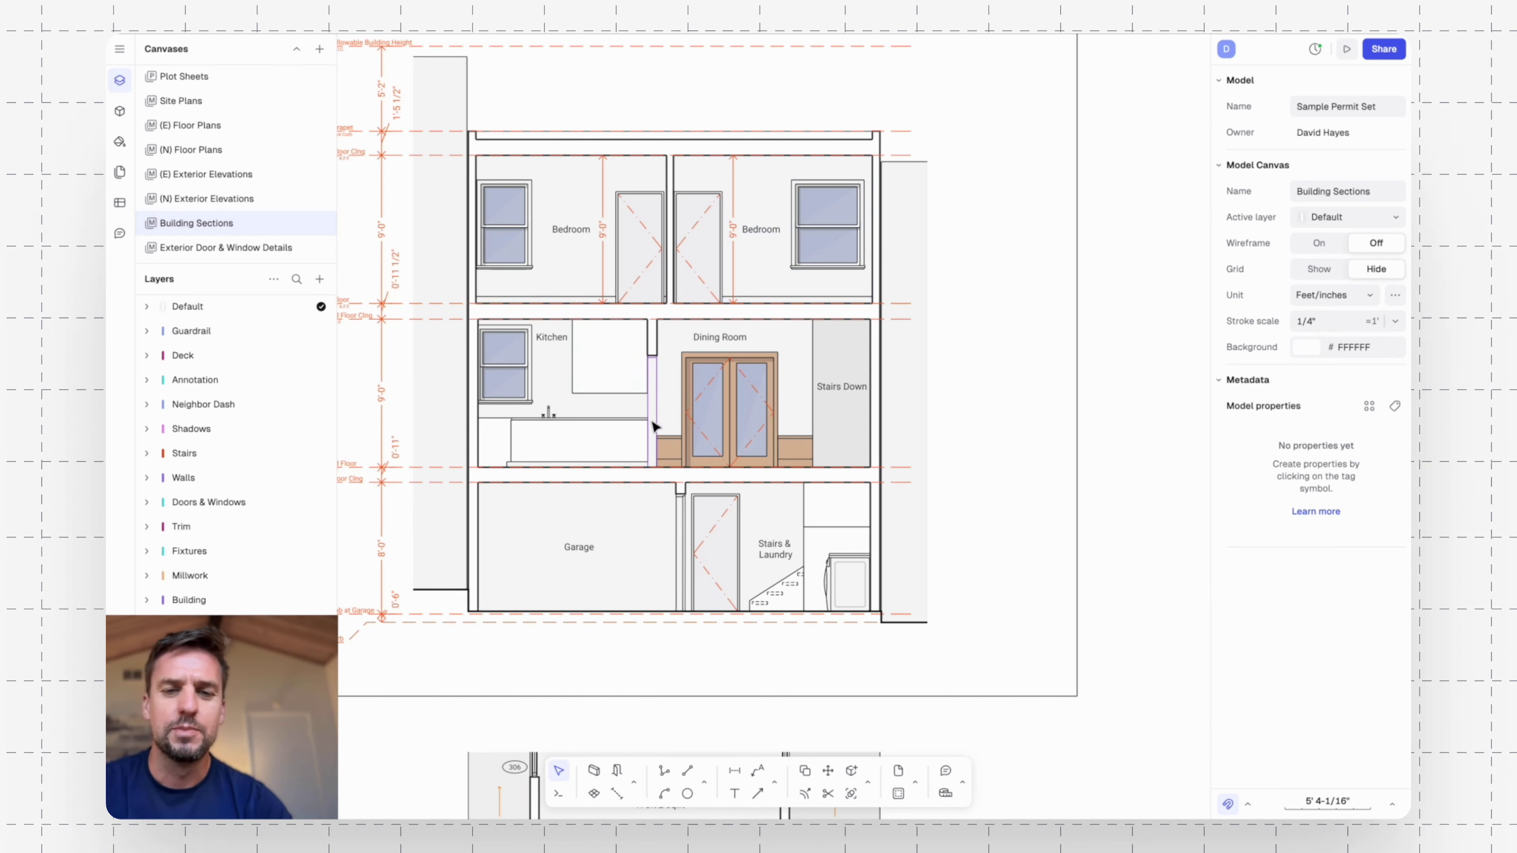
pyautogui.hscroll(4, 942, 503)
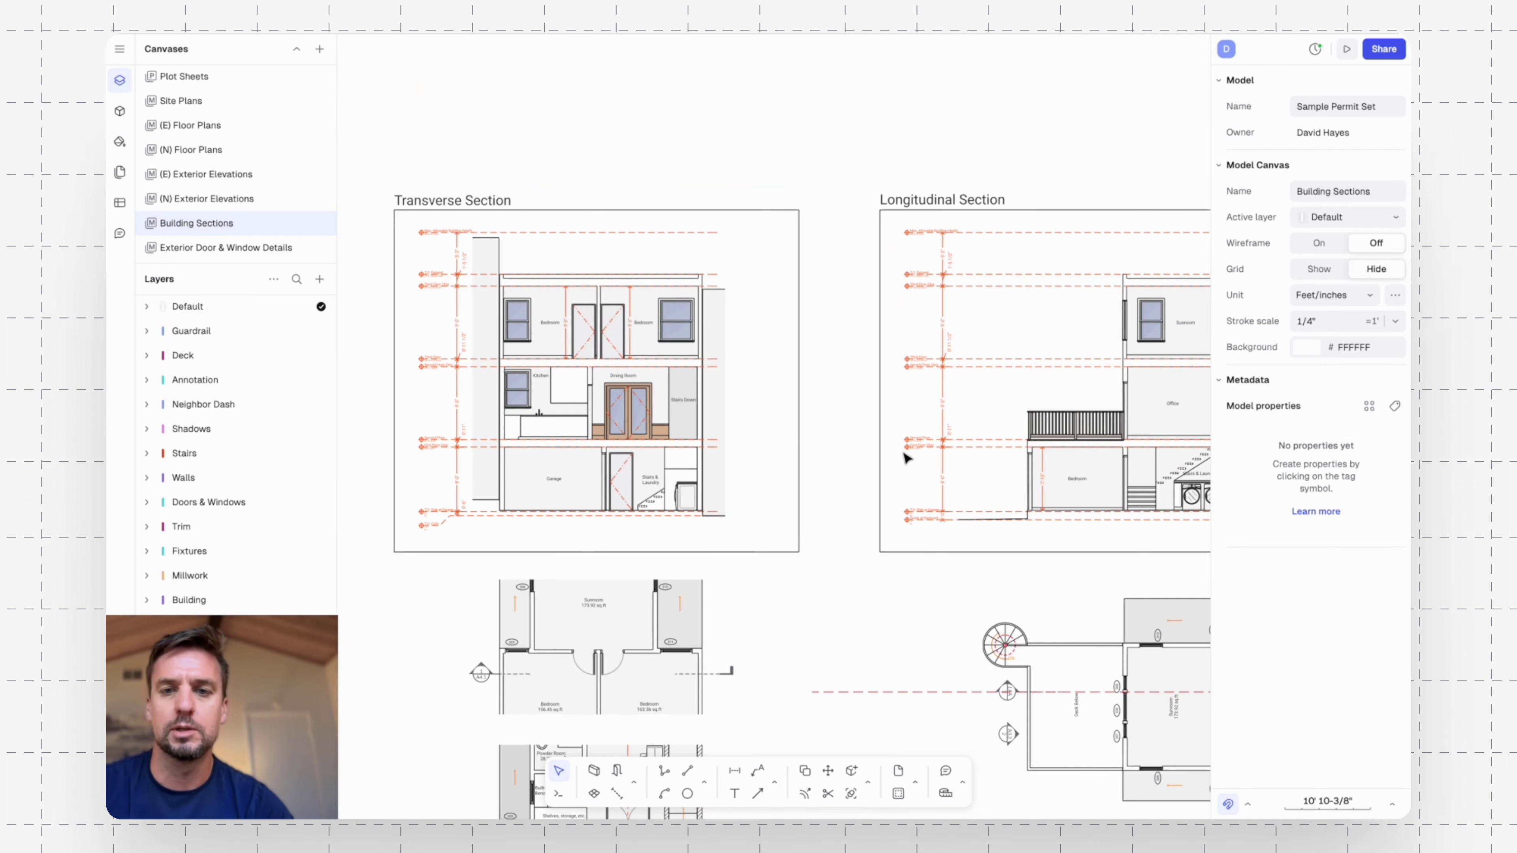
pyautogui.hscroll(5, 907, 458)
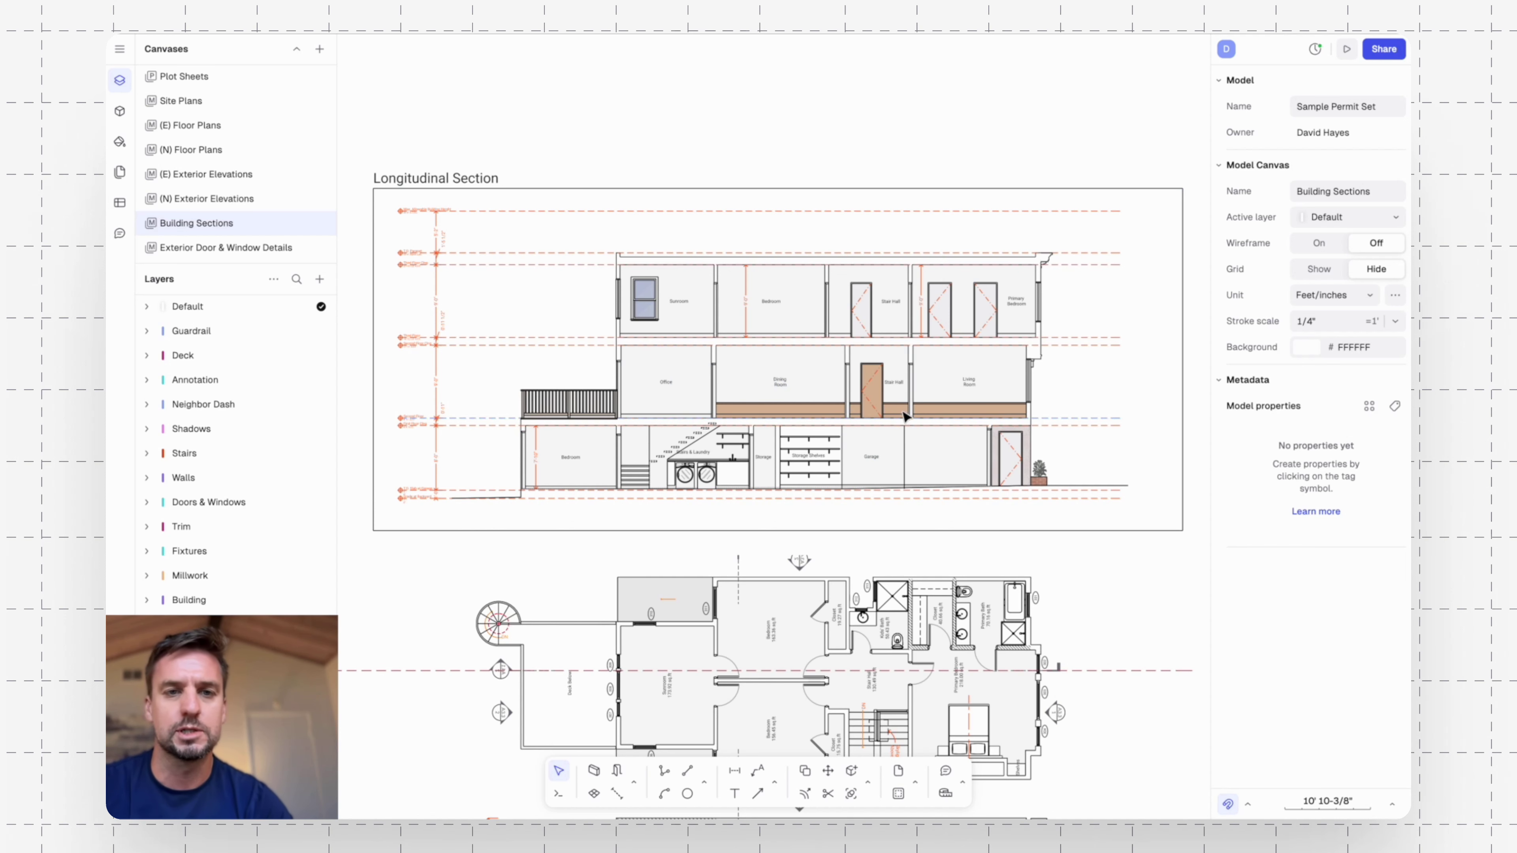
pyautogui.scroll(-5, 507, 390)
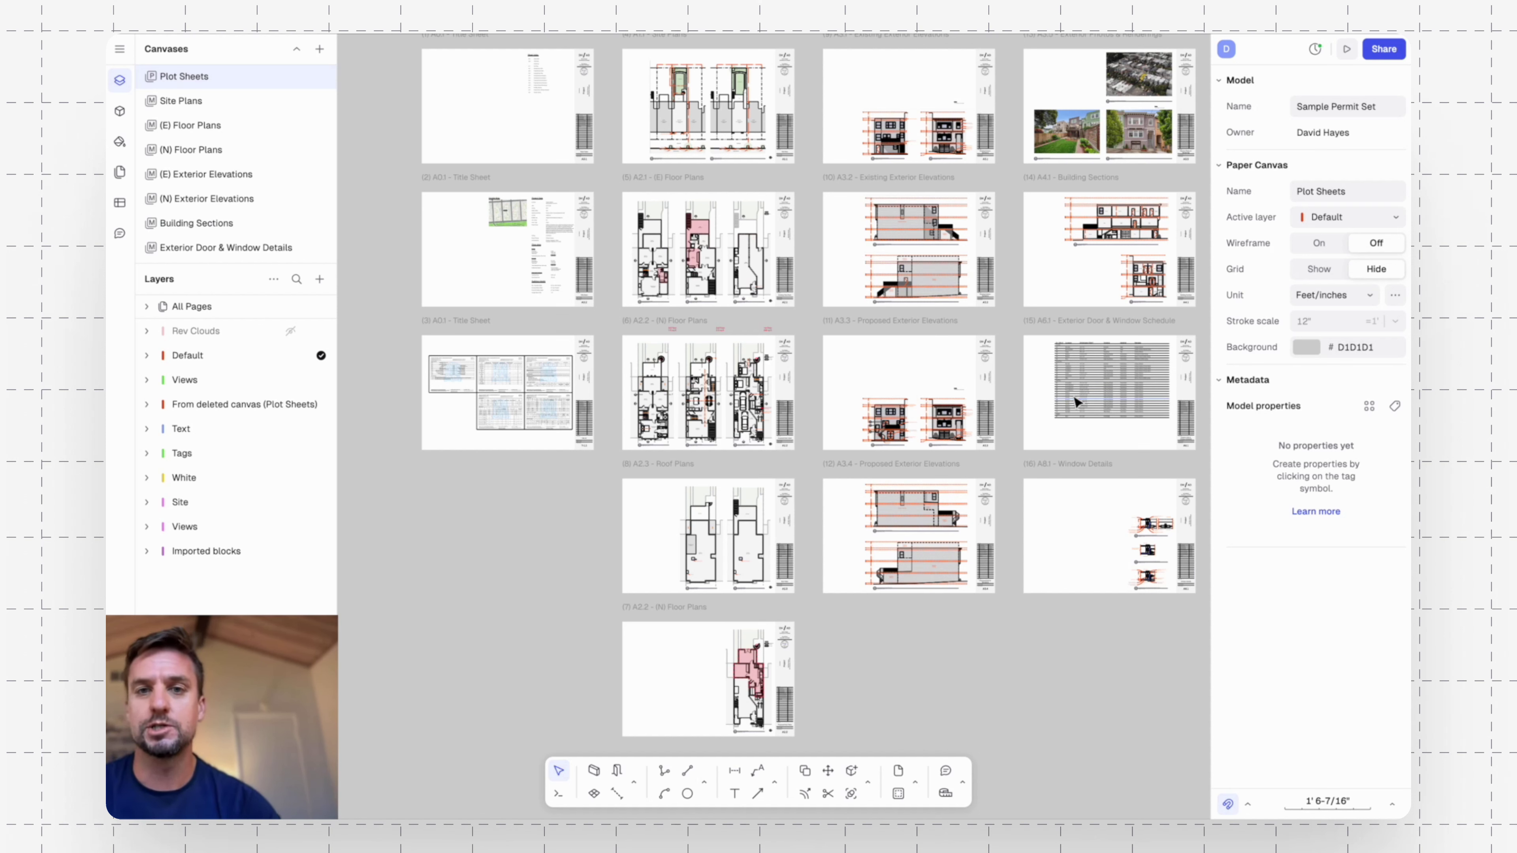
# Zoom into sheet A3.5 Exterior Photos & Renderings and open the main model menu.
pyautogui.keyDown('ctrl'); pyautogui.scroll(5, 1015, 239); pyautogui.keyUp('ctrl')
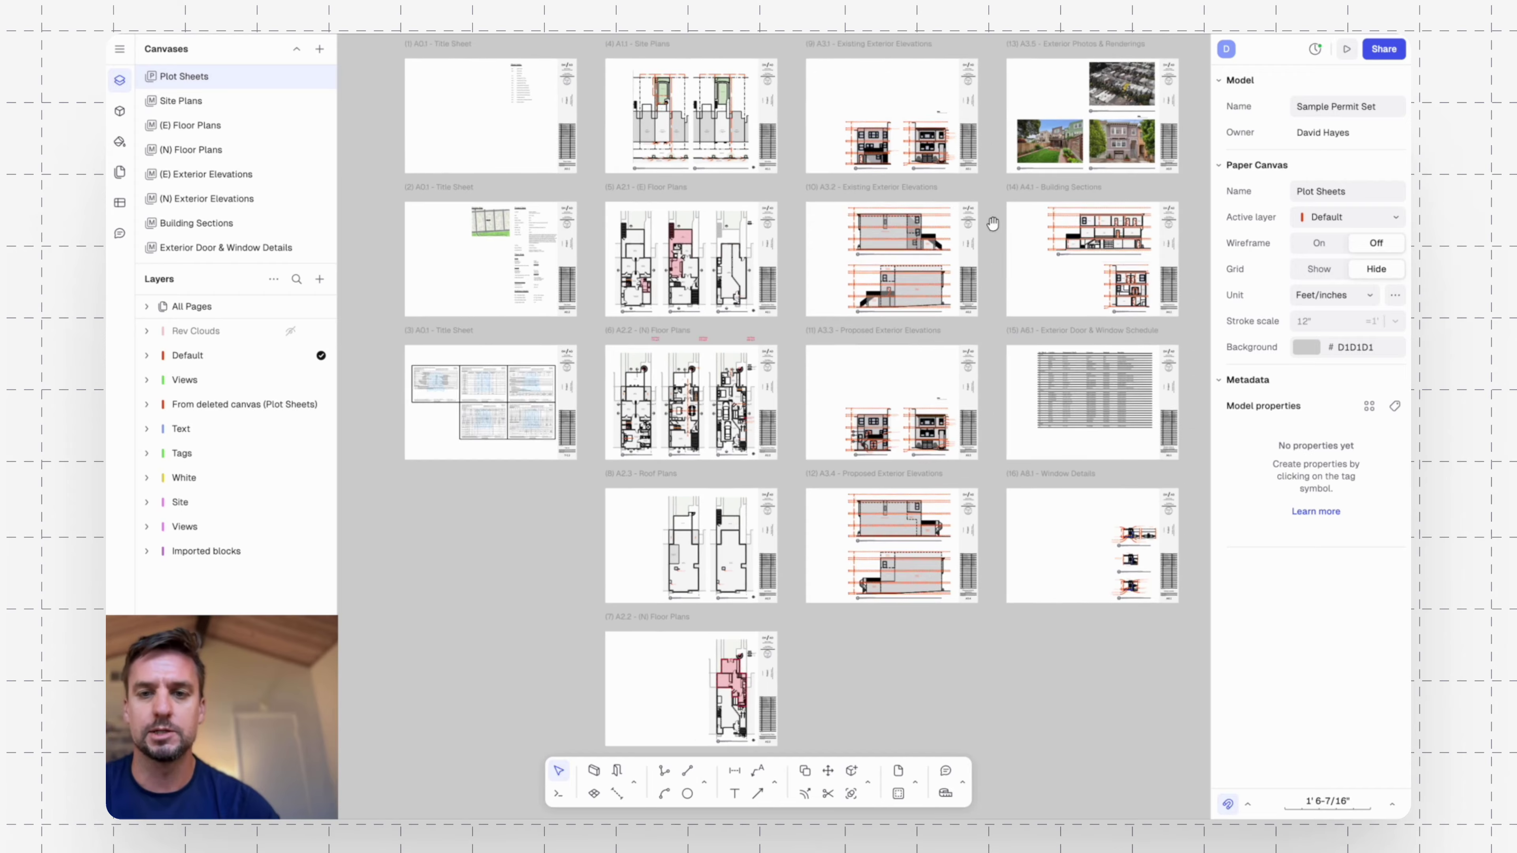
pyautogui.keyDown('ctrl'); pyautogui.scroll(5, 900, 131); pyautogui.keyUp('ctrl')
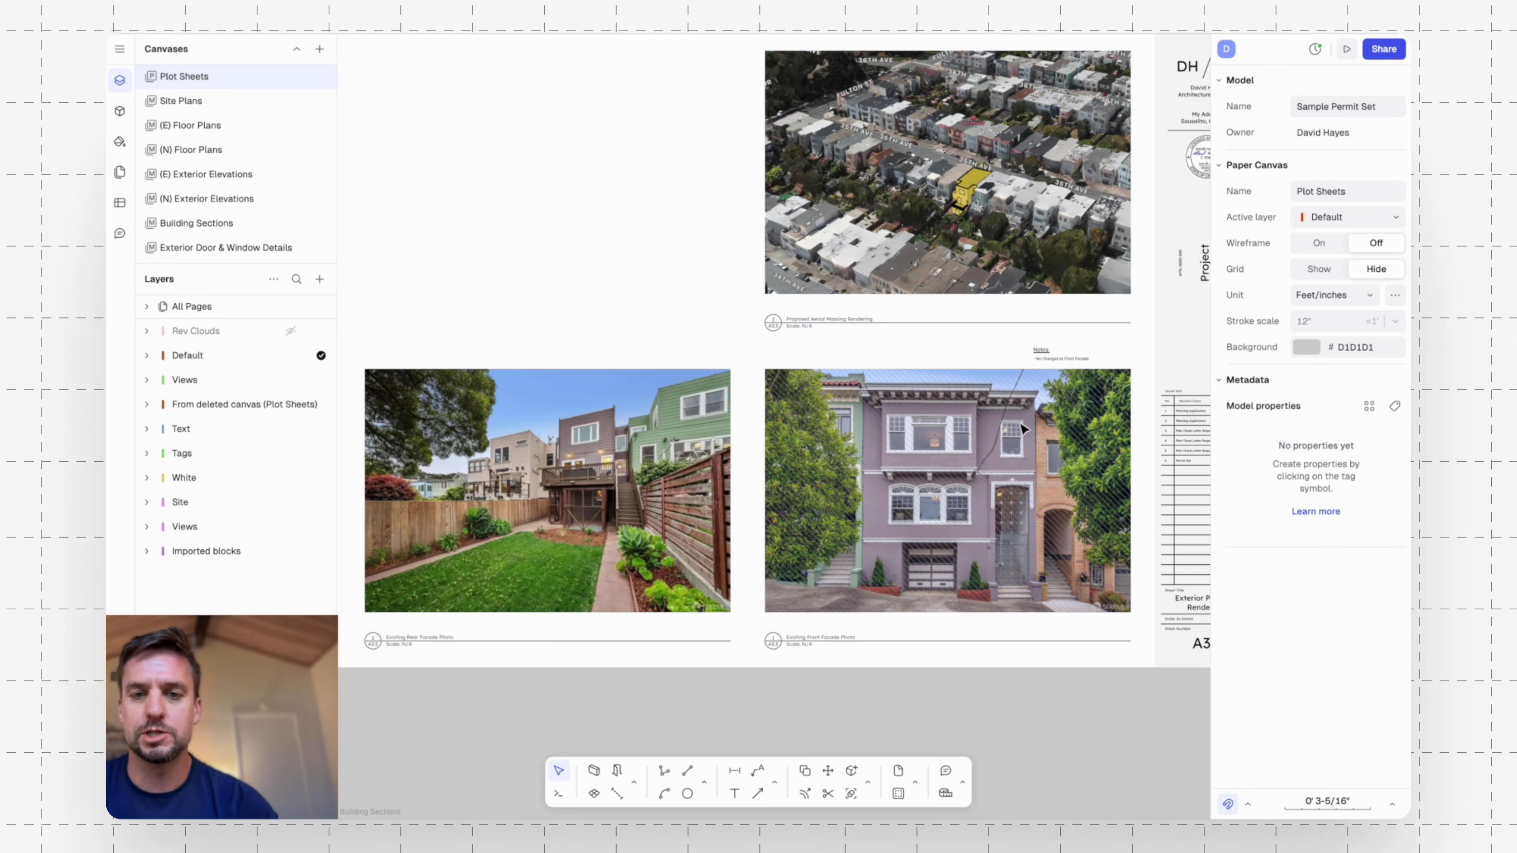
pyautogui.keyDown('ctrl'); pyautogui.scroll(-3, 998, 436); pyautogui.keyUp('ctrl')
pyautogui.keyDown('ctrl'); pyautogui.scroll(3, 999, 436); pyautogui.keyUp('ctrl')
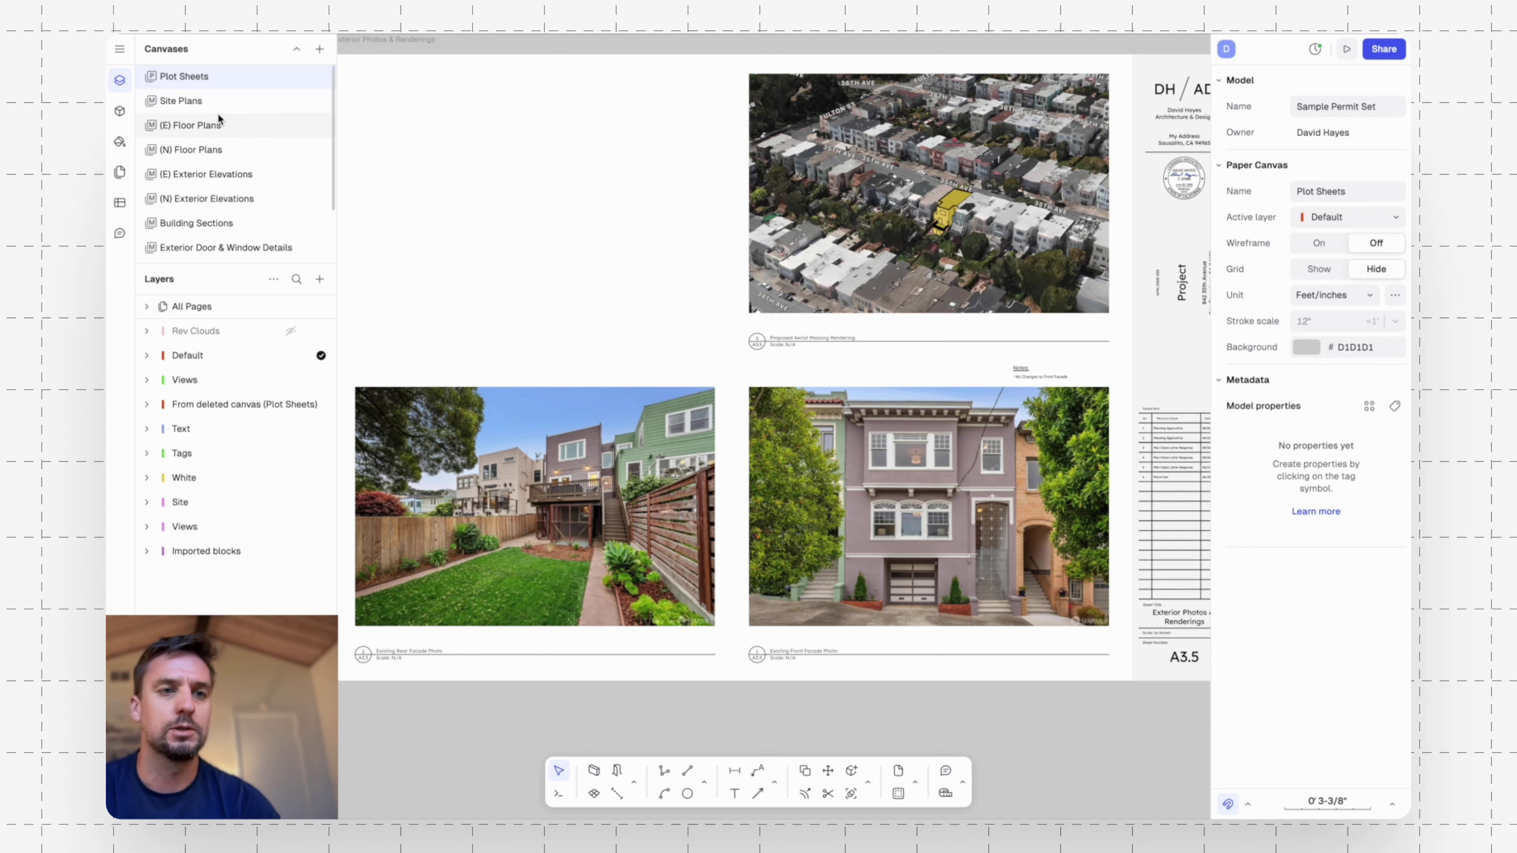
pyautogui.click(120, 49)
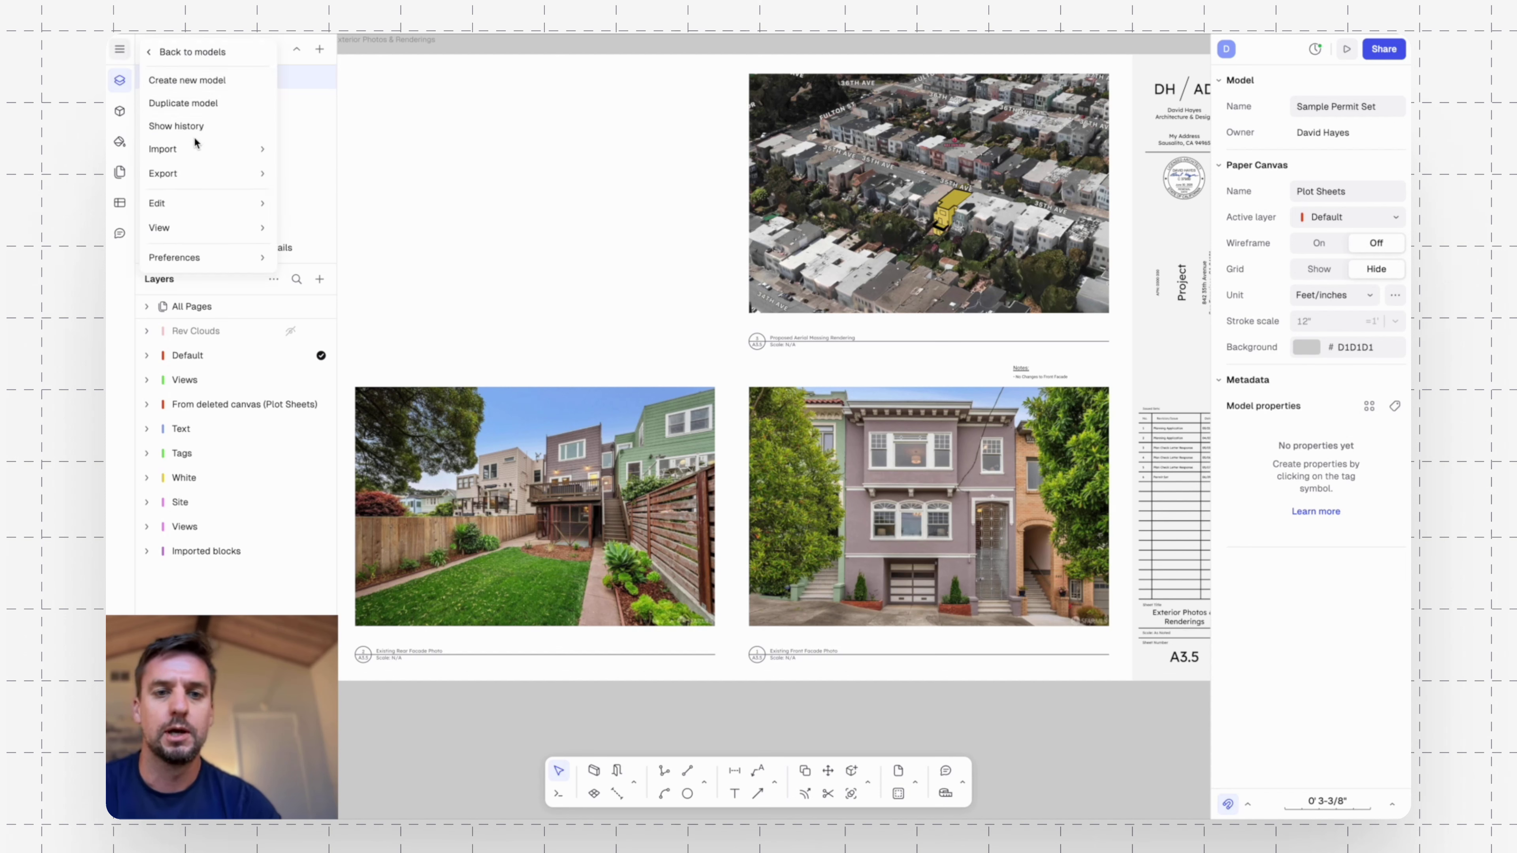
# Import the interior hallway photo 424066406_2_5.jpg into the model.
pyautogui.moveTo(193, 147)
pyautogui.click(298, 154)
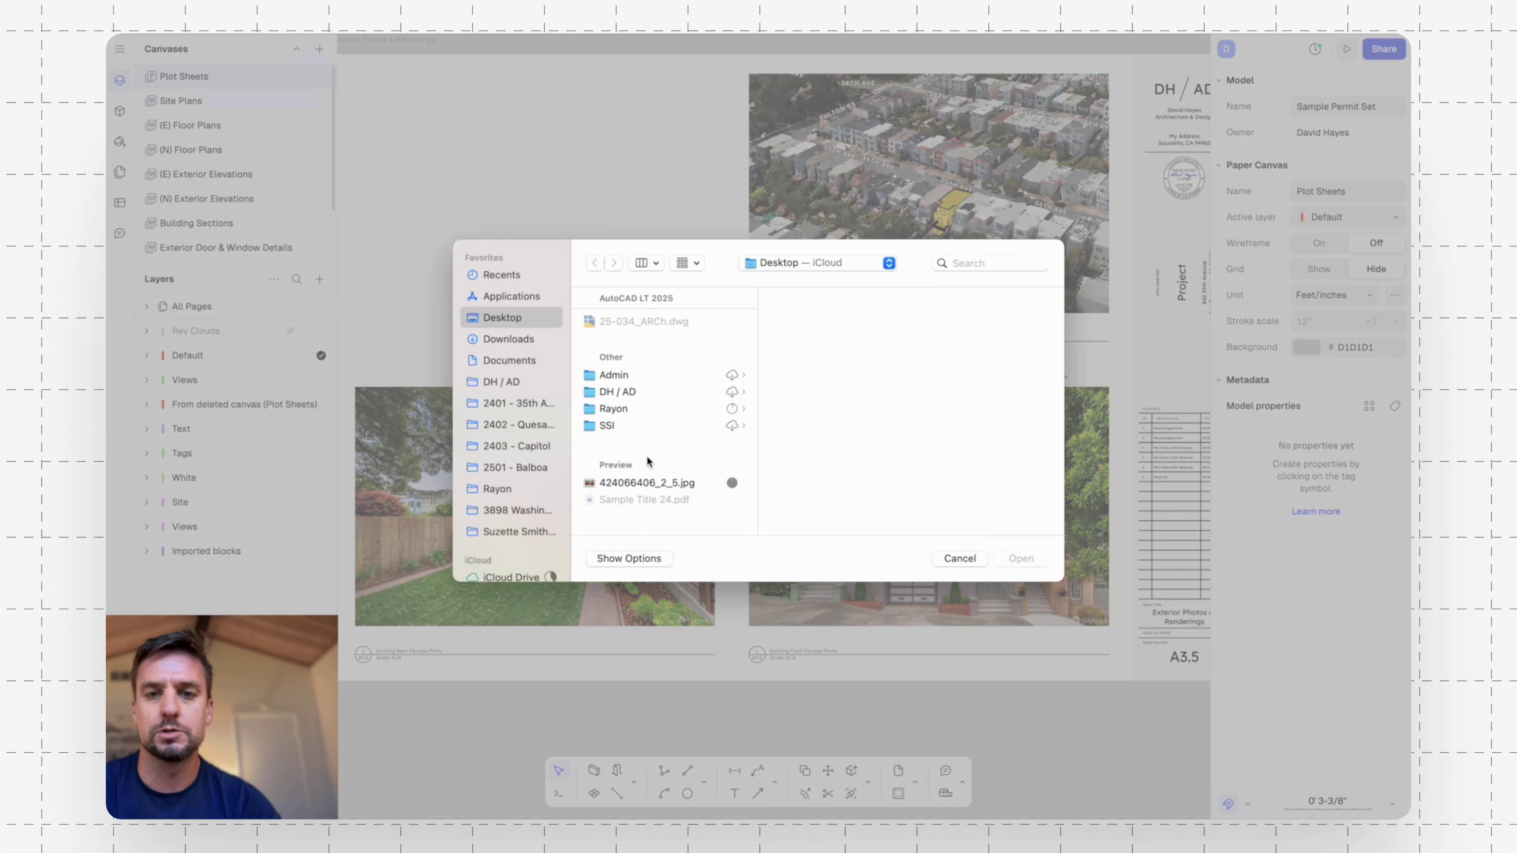
pyautogui.click(651, 483)
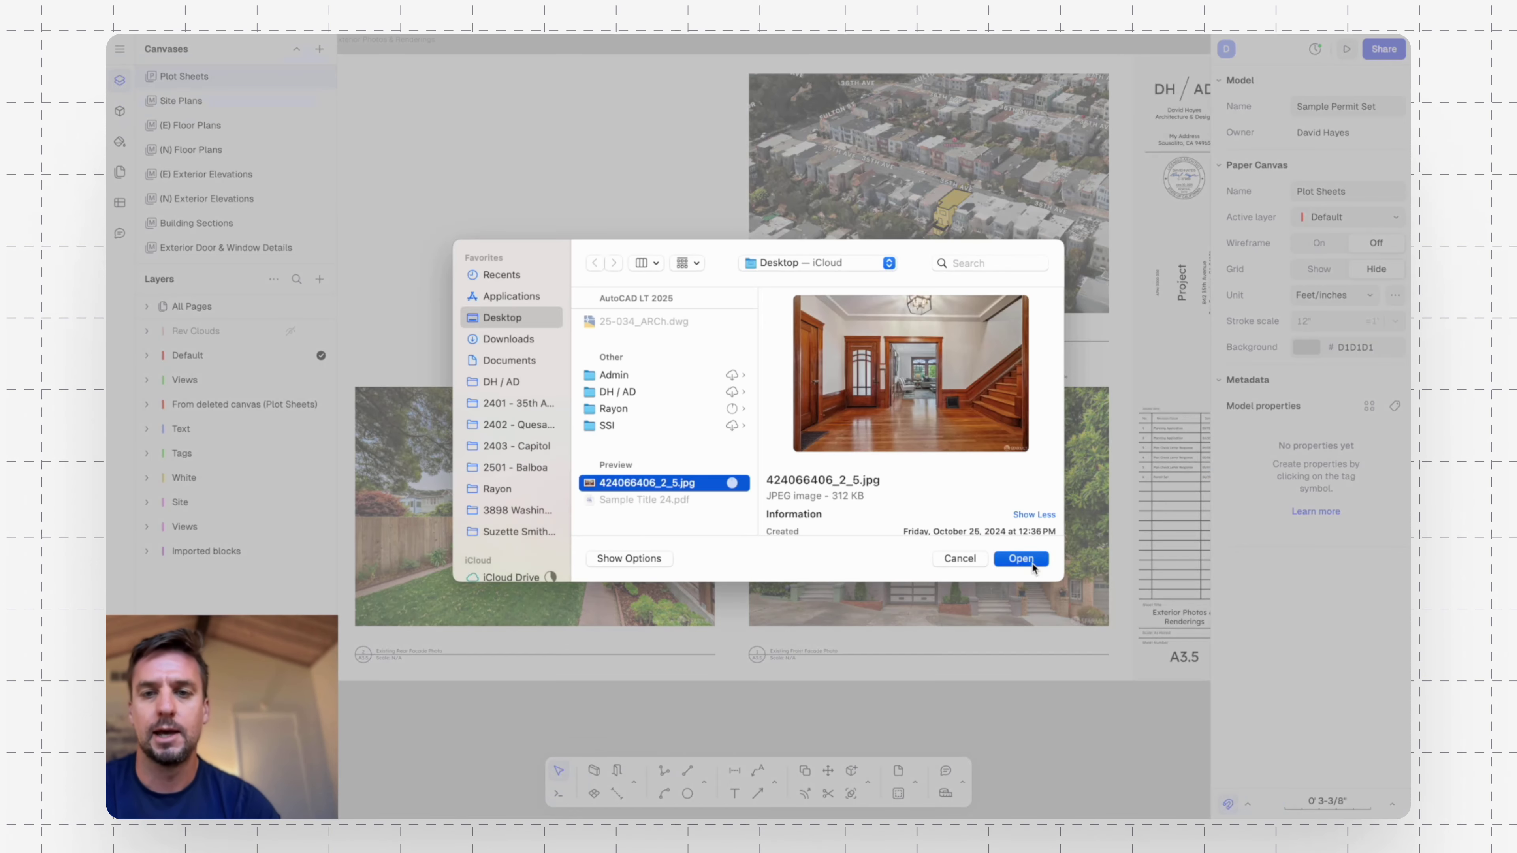
pyautogui.click(1021, 559)
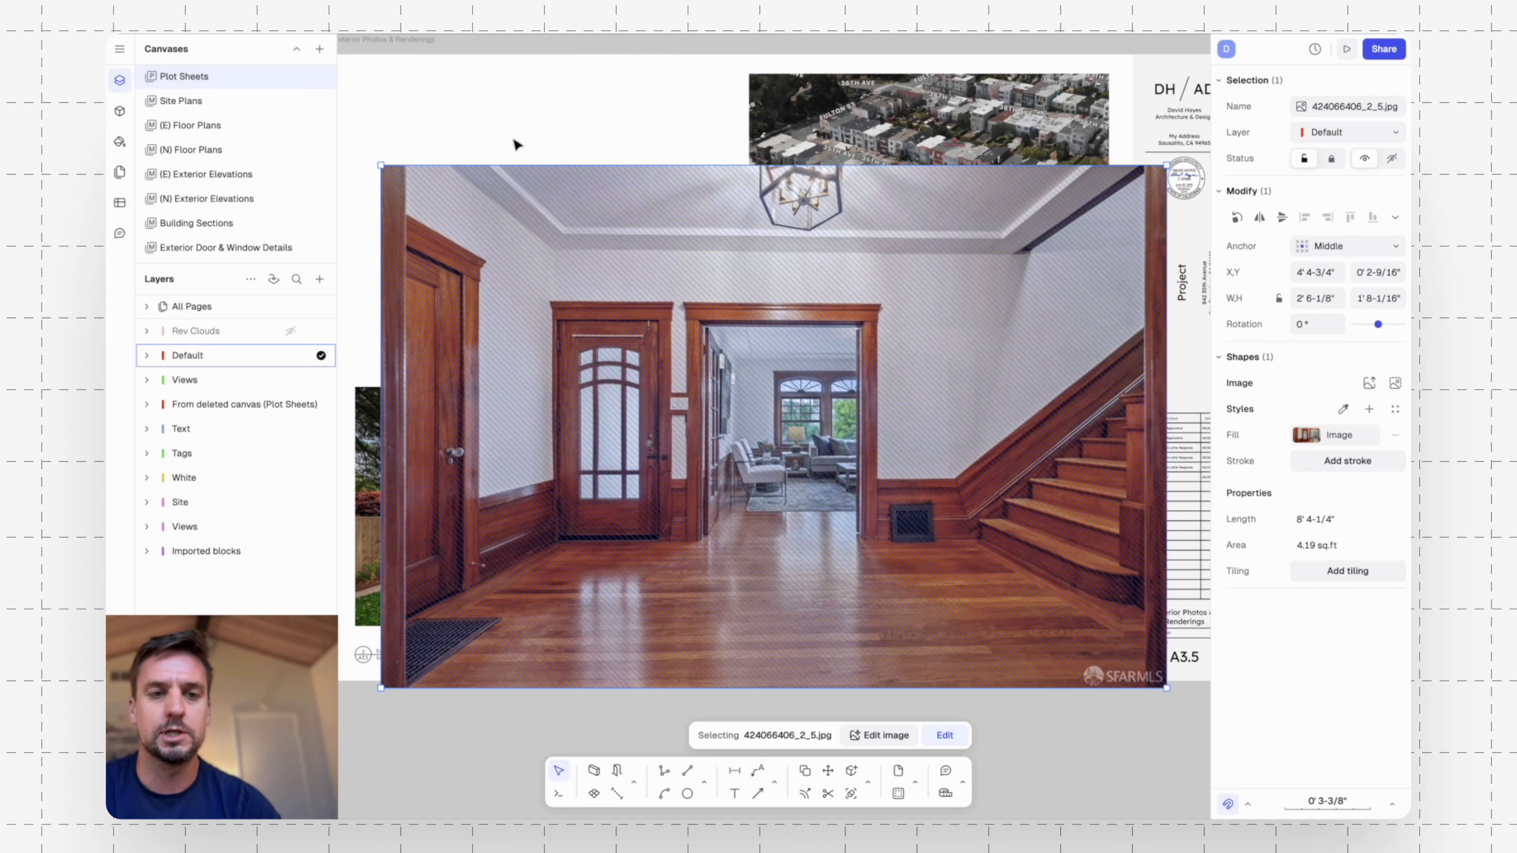
# Move the photo to the top of sheet A3.5 and shrink it into the top-left slot.
pyautogui.scroll(-3, 693, 479)
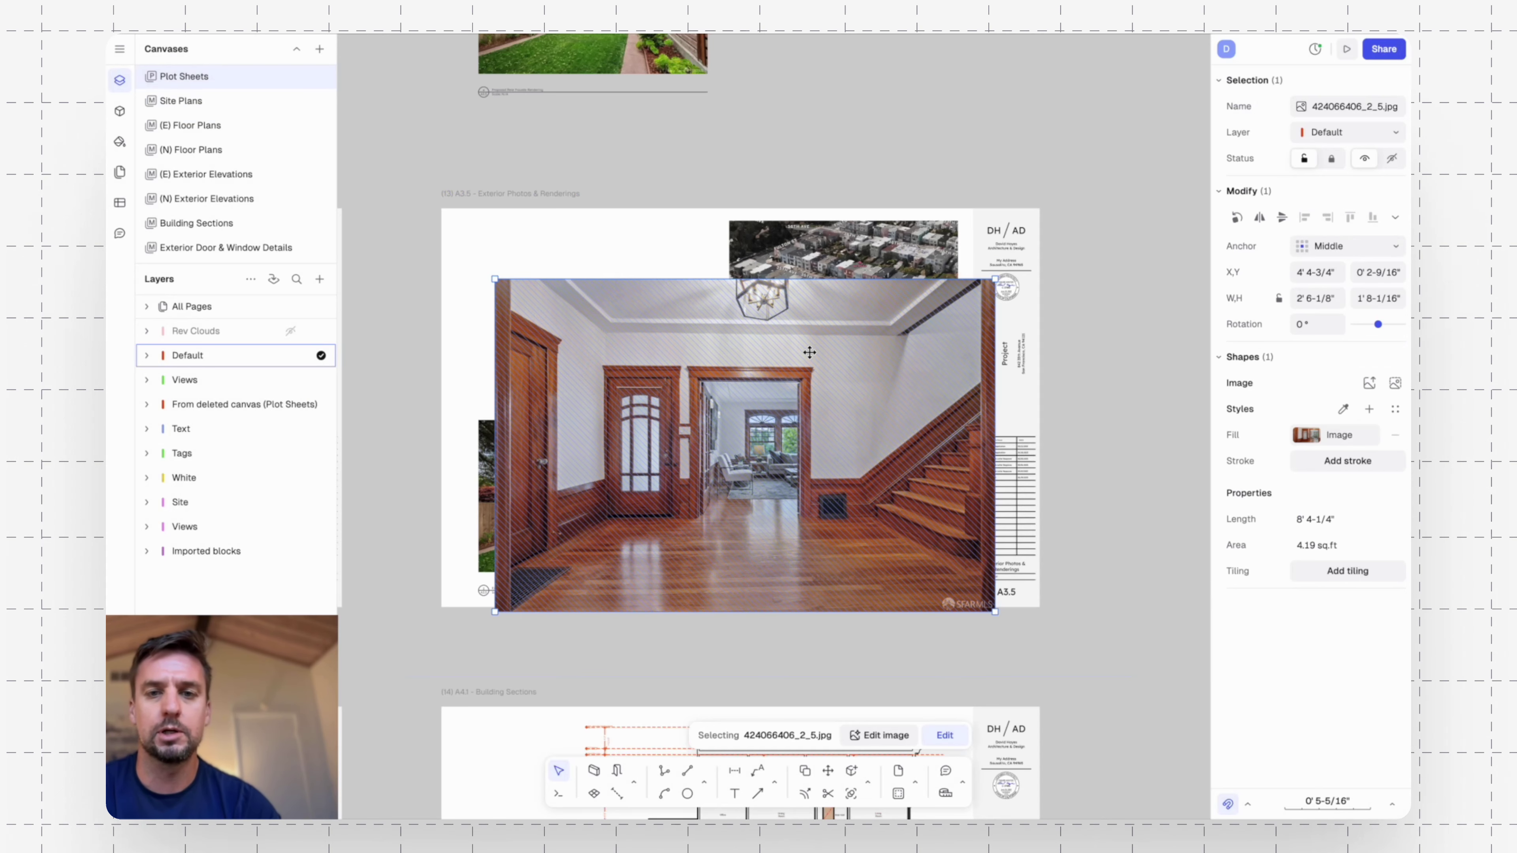
pyautogui.moveTo(743, 458); pyautogui.dragTo(819, 269)
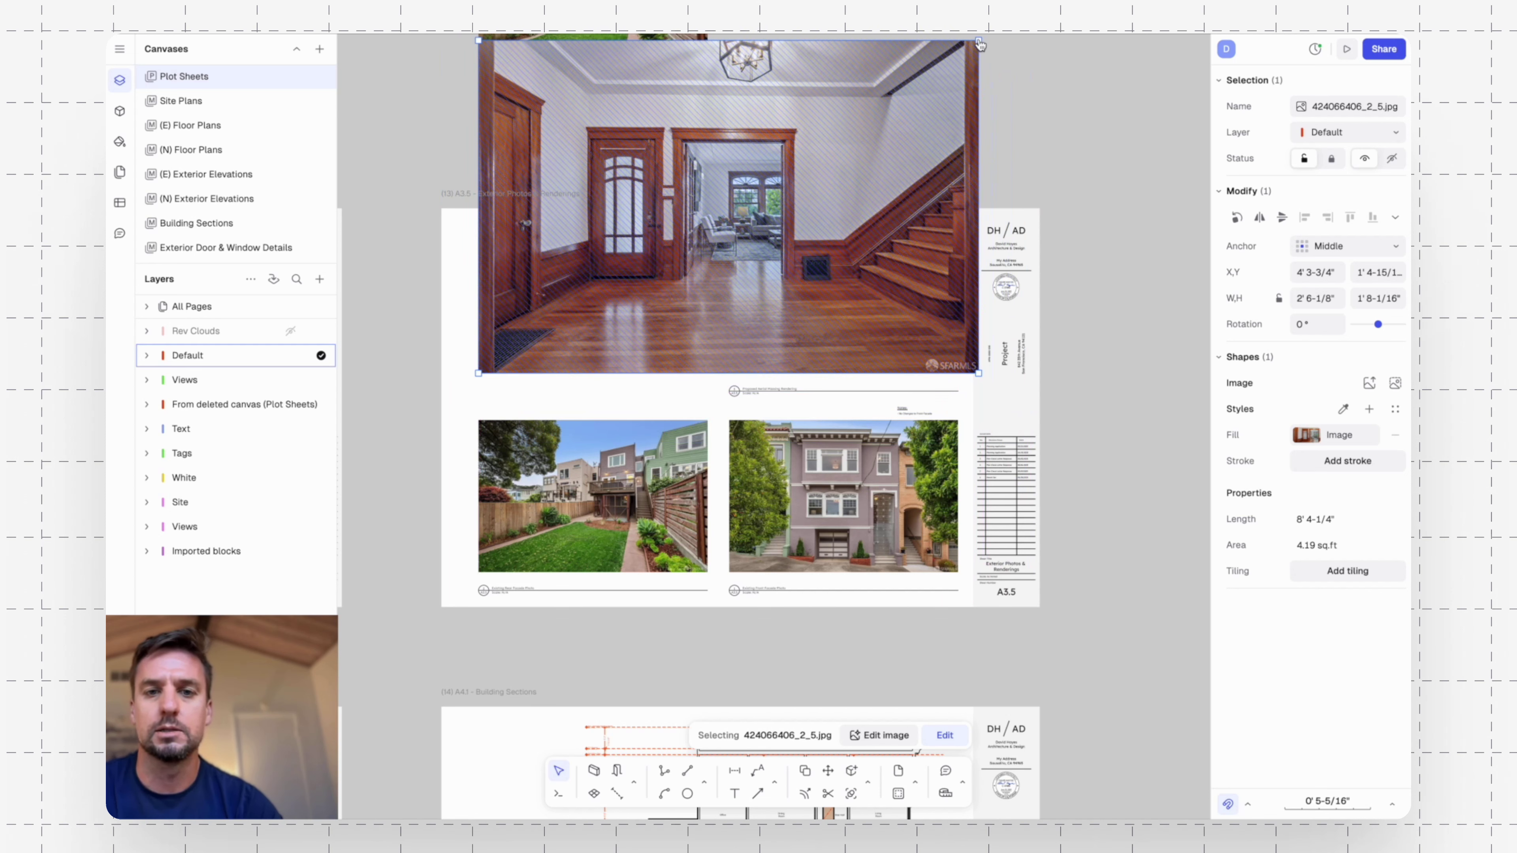
pyautogui.scroll(3, 1015, 88)
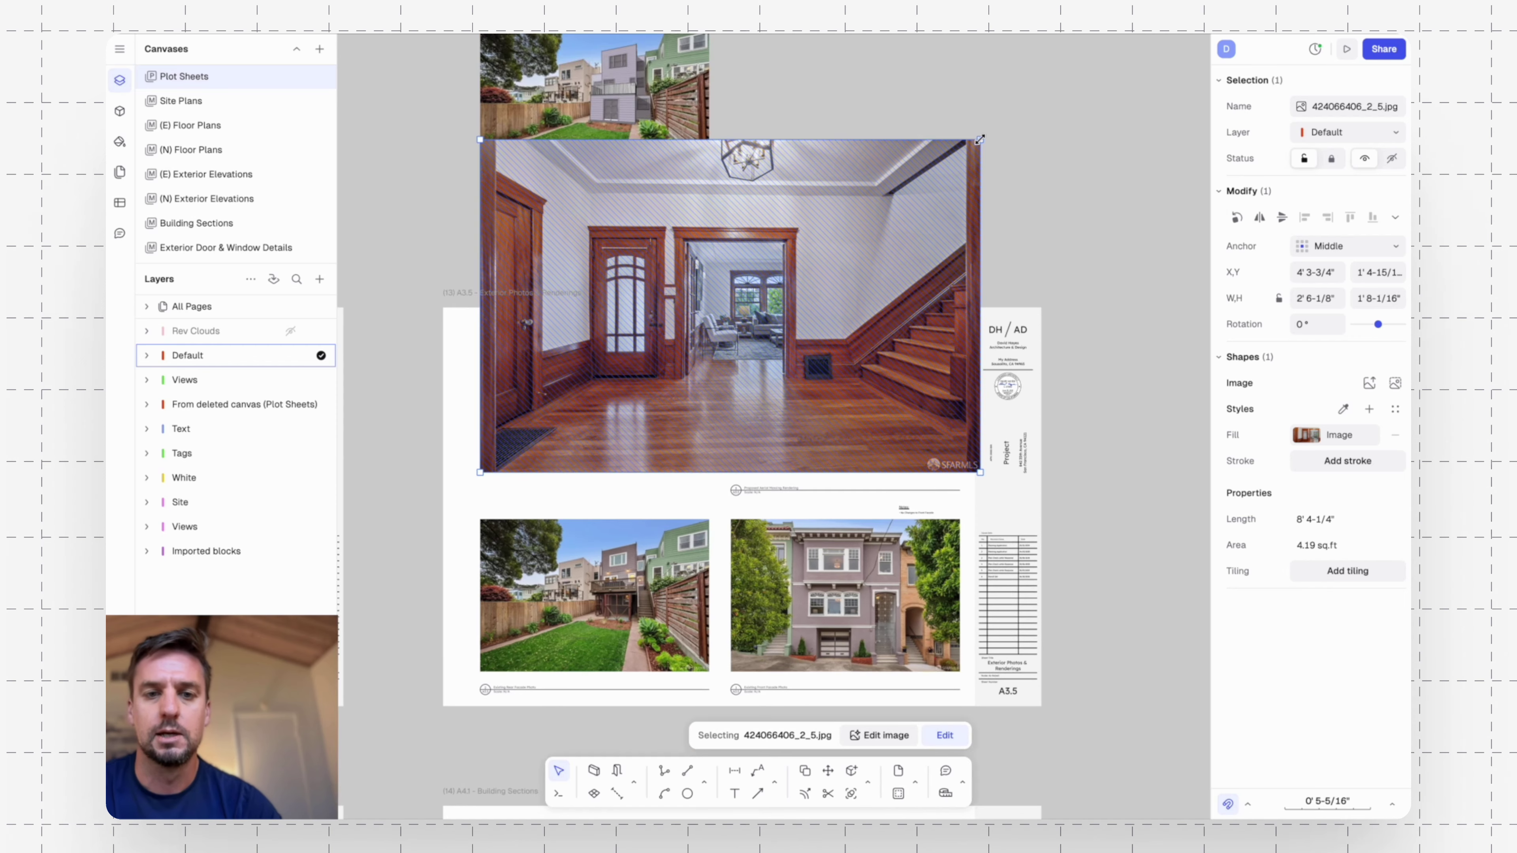
pyautogui.moveTo(979, 140); pyautogui.dragTo(709, 319)
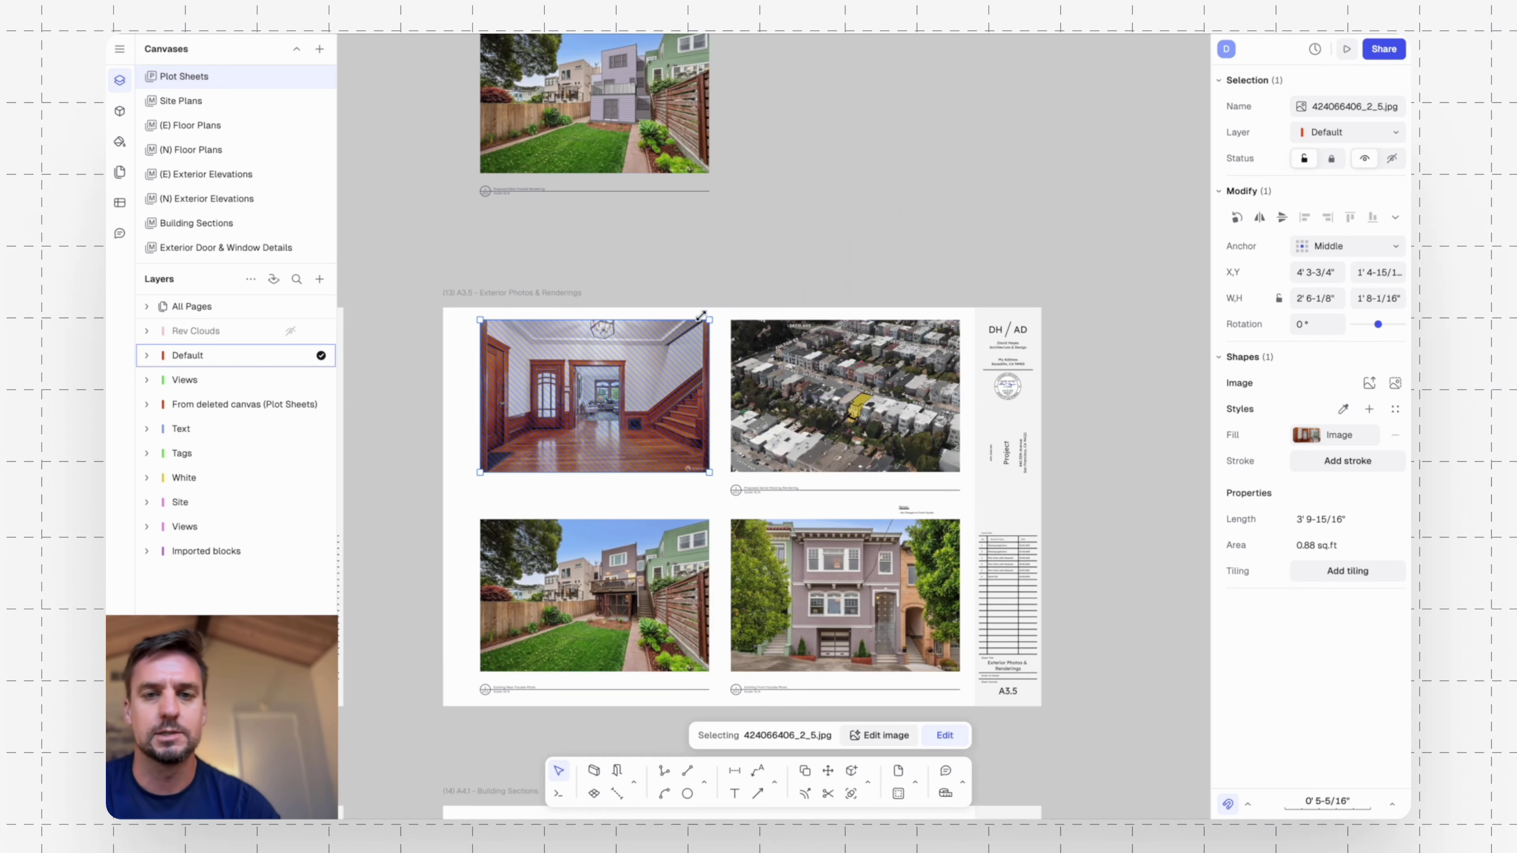
pyautogui.click(1103, 246)
pyautogui.keyDown('ctrl'); pyautogui.scroll(5, 597, 520); pyautogui.keyUp('ctrl')
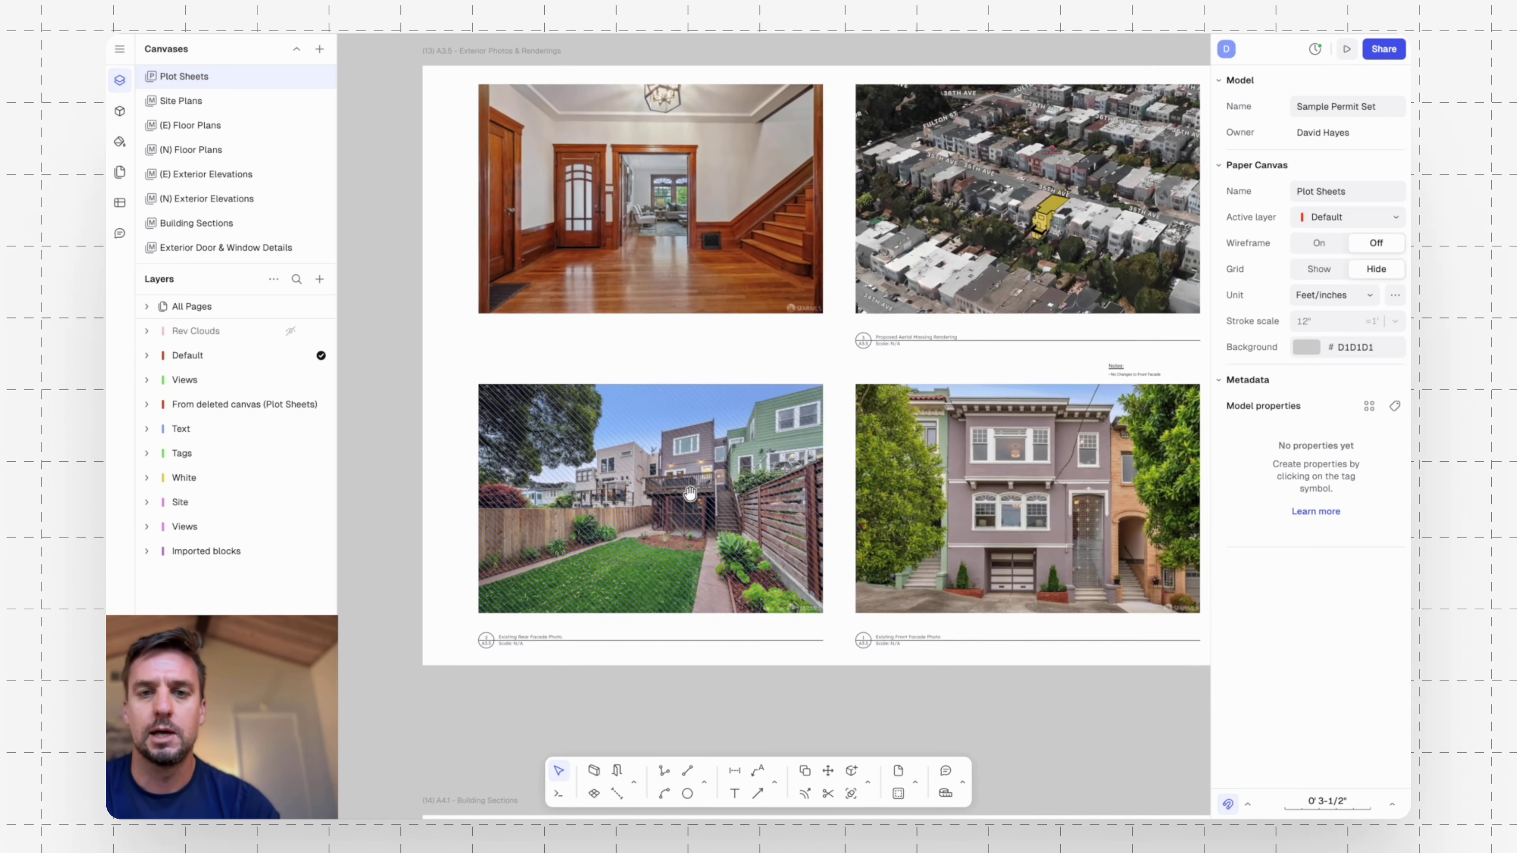
# Duplicate the aerial photo's drawing-title tag and place the copy under the interior photo.
pyautogui.moveTo(910, 324); pyautogui.dragTo(841, 349)
pyautogui.press('d')
pyautogui.click(863, 316)
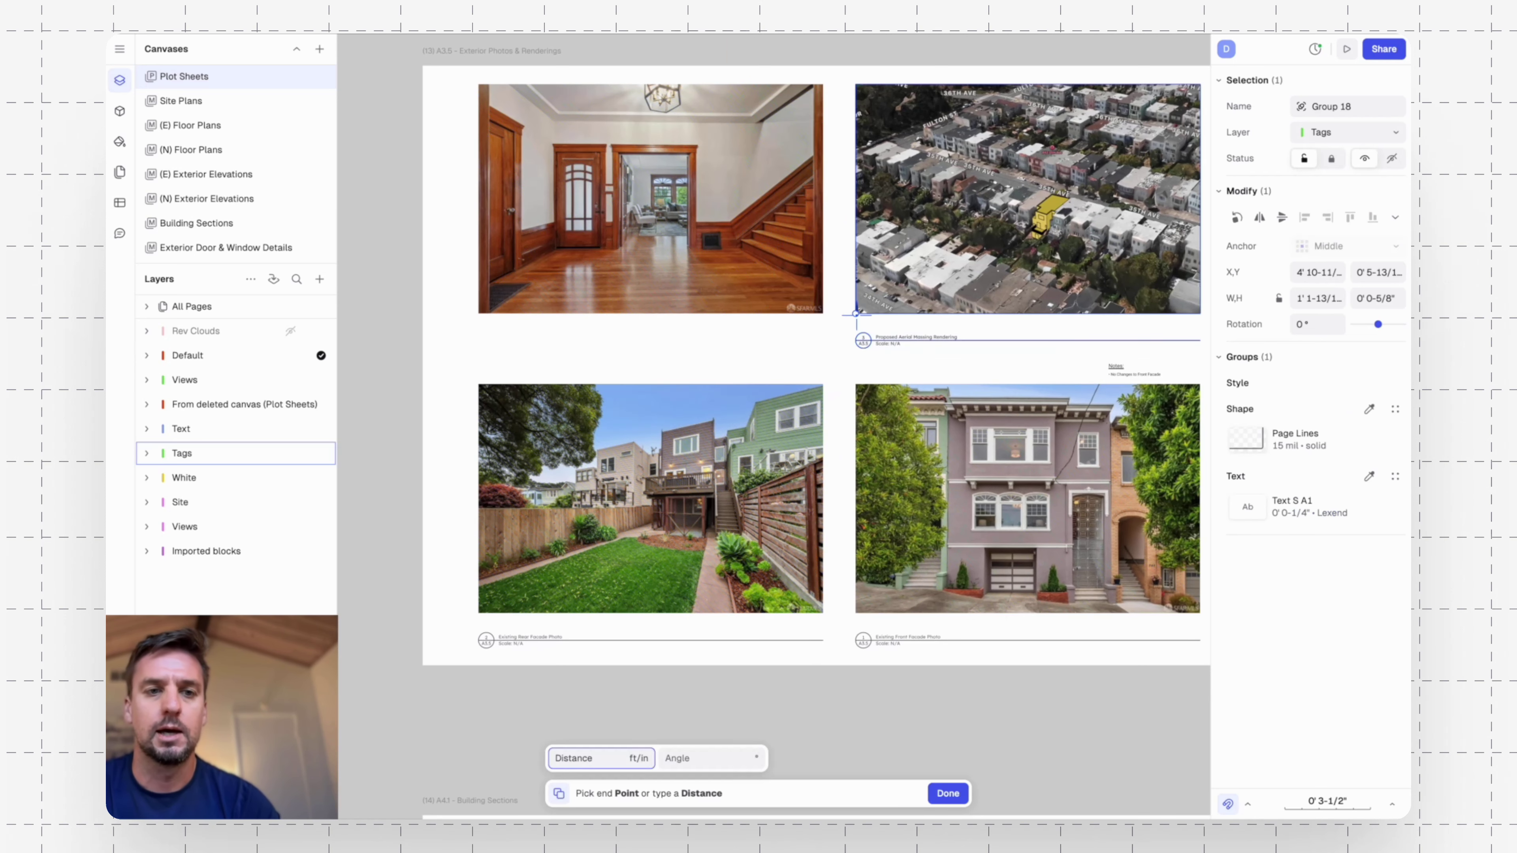
pyautogui.click(478, 313)
pyautogui.press('Escape')
pyautogui.scroll(5, 505, 337)
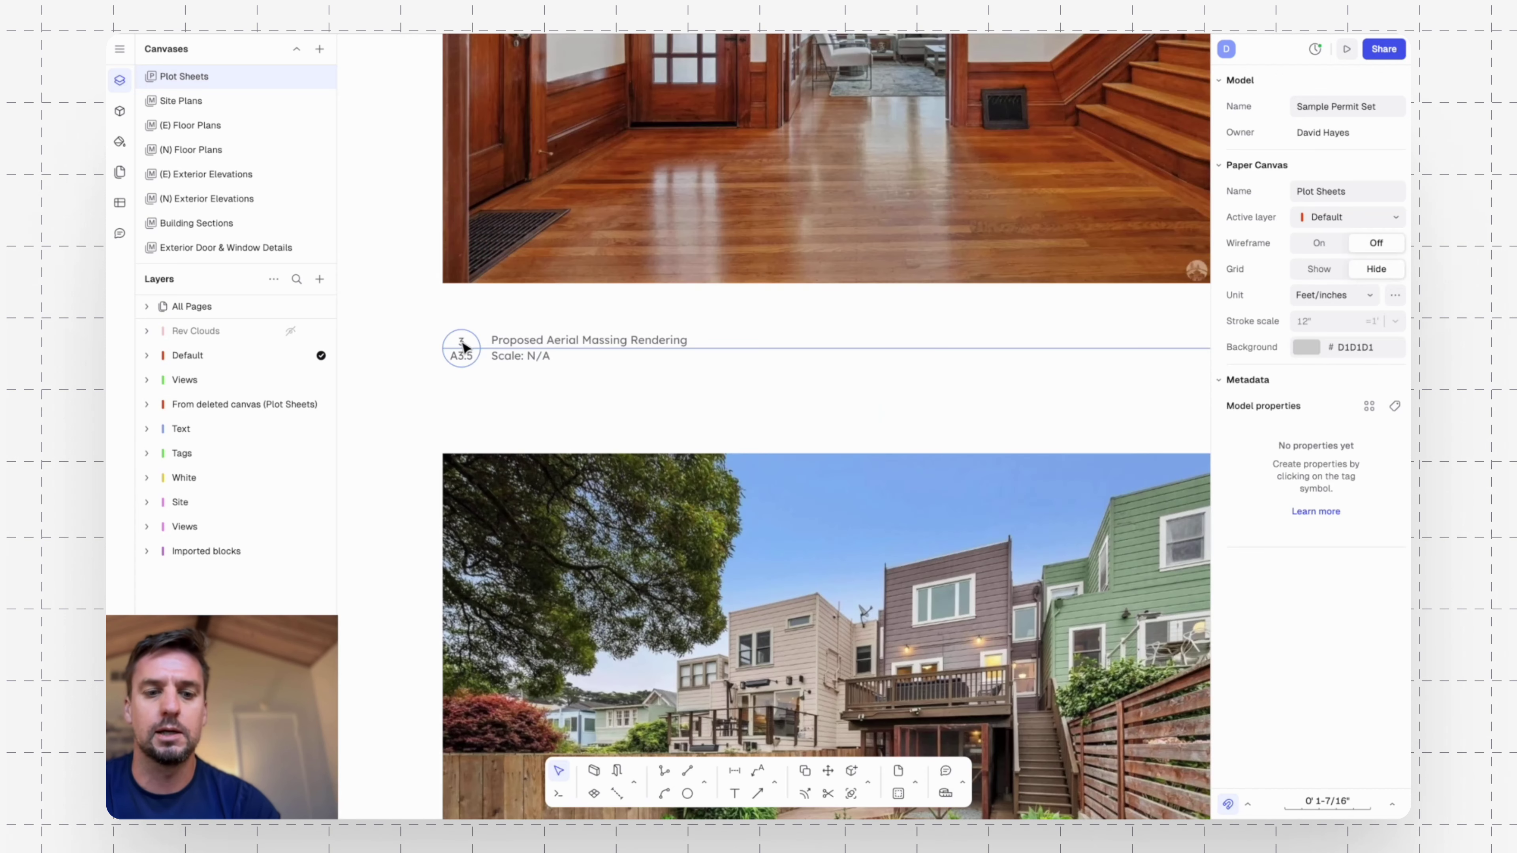
# Renumber the copied tag to 4 and retitle it Existing Interior Photo.
pyautogui.doubleClick(465, 345)
pyautogui.click(465, 348)
pyautogui.click(463, 345)
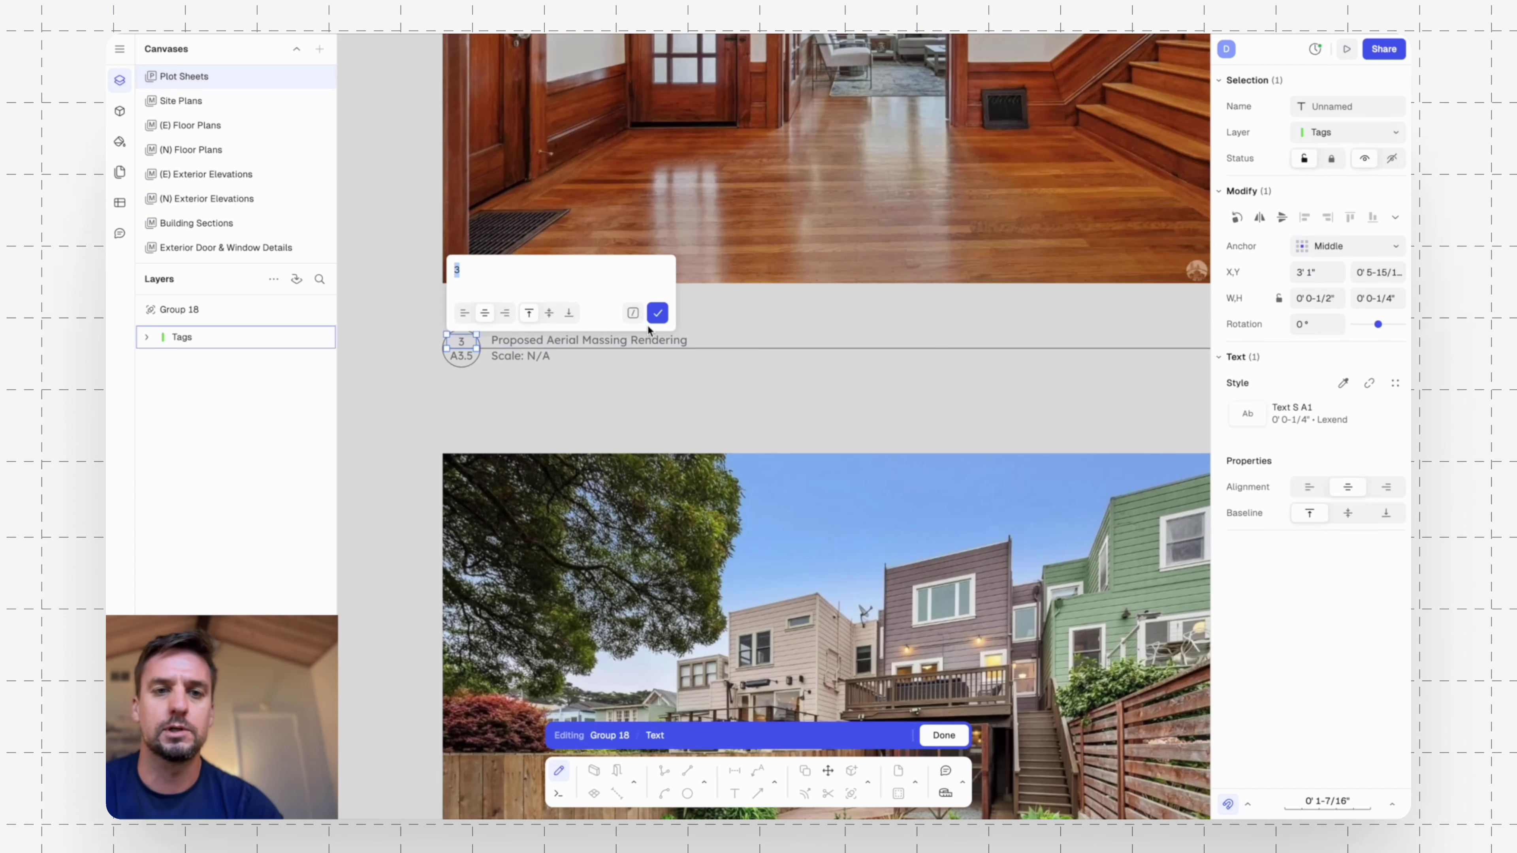
pyautogui.write('4')
pyautogui.click(657, 312)
pyautogui.click(605, 340)
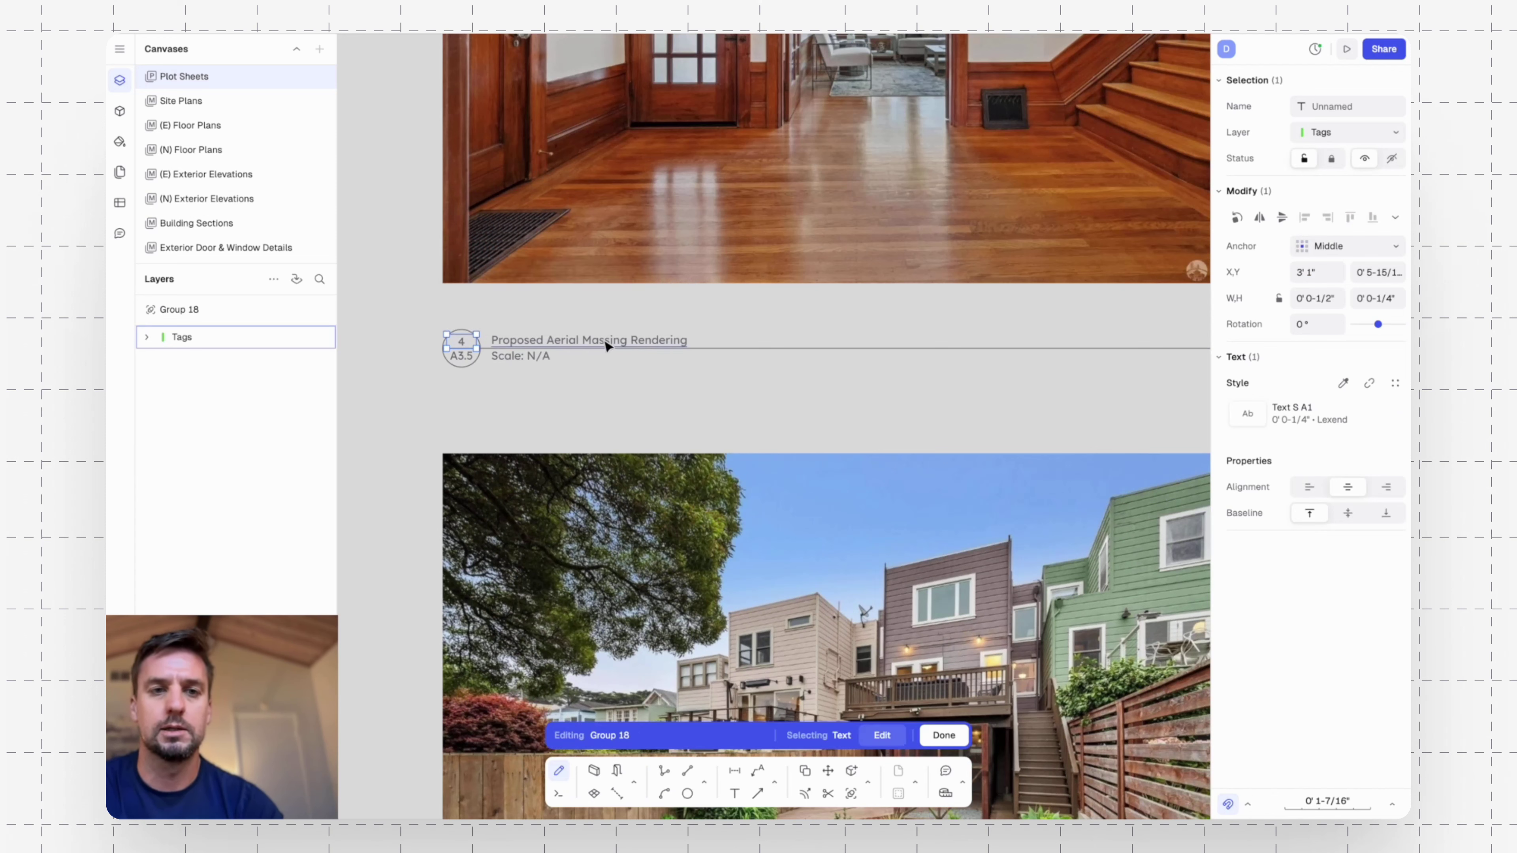
pyautogui.click(603, 340)
pyautogui.write('Exist')
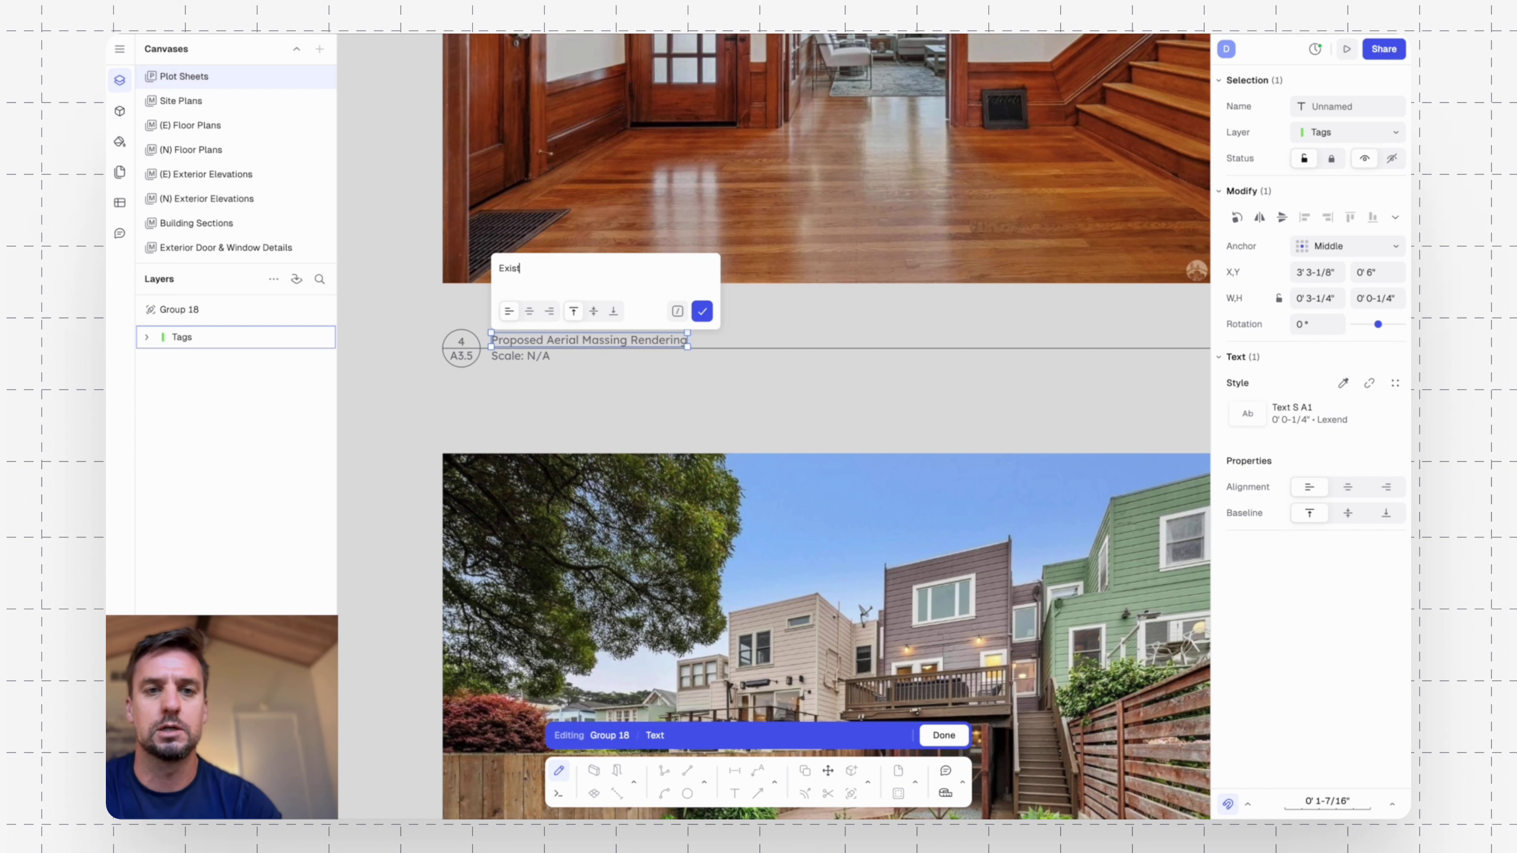
pyautogui.write('ing Interior Photo')
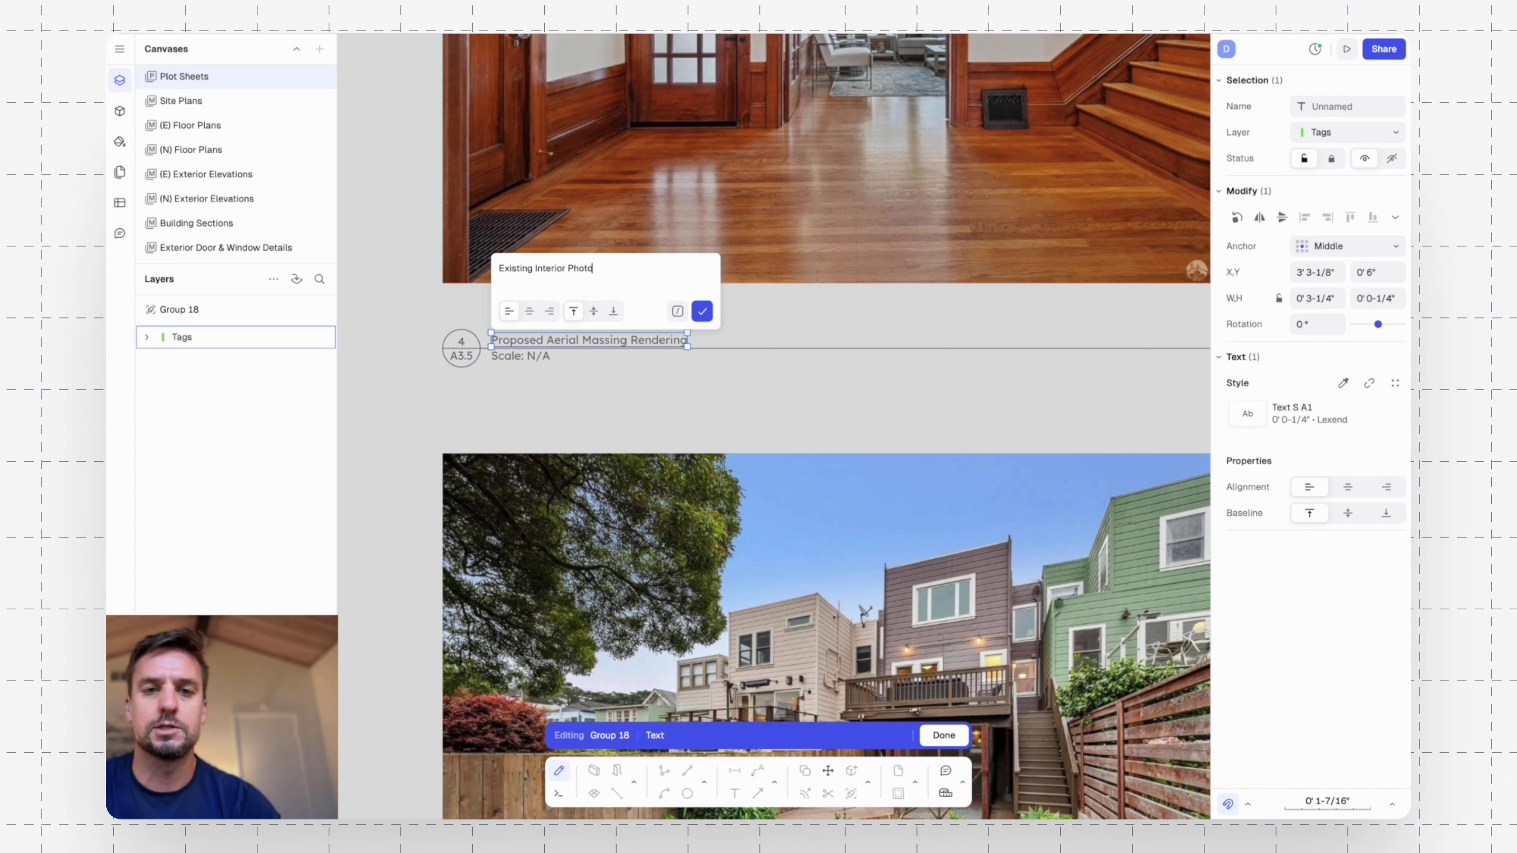
pyautogui.press('Escape')
pyautogui.press('Escape')
pyautogui.press('Escape')
# Shrink the interior photo slightly more to fit its slot on the sheet.
pyautogui.scroll(-4, 745, 371)
pyautogui.moveTo(952, 371); pyautogui.dragTo(686, 368, button='middle')
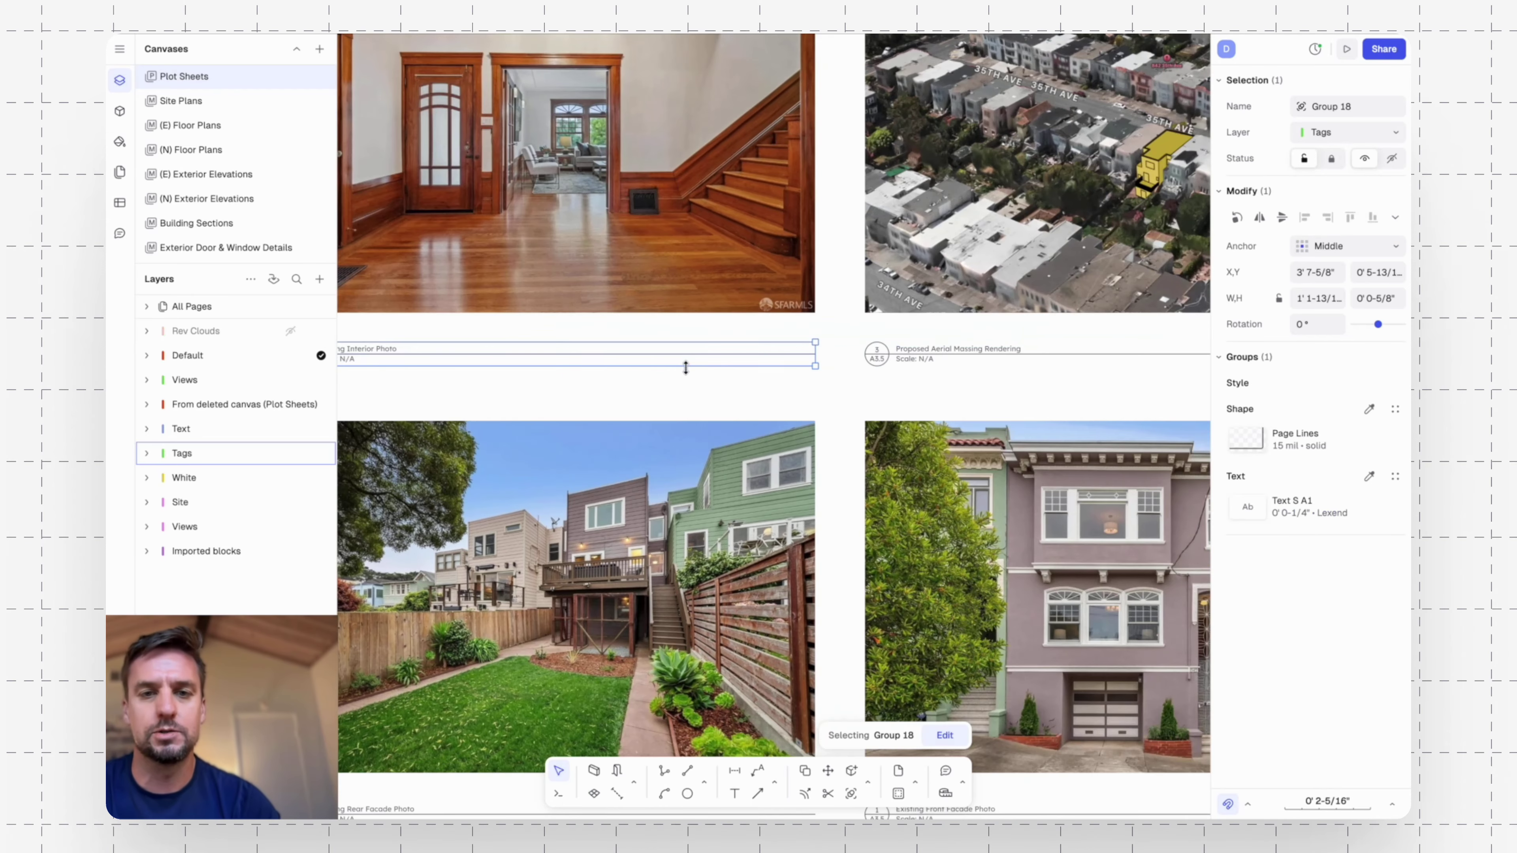
pyautogui.scroll(-2, 685, 368)
pyautogui.click(1032, 379)
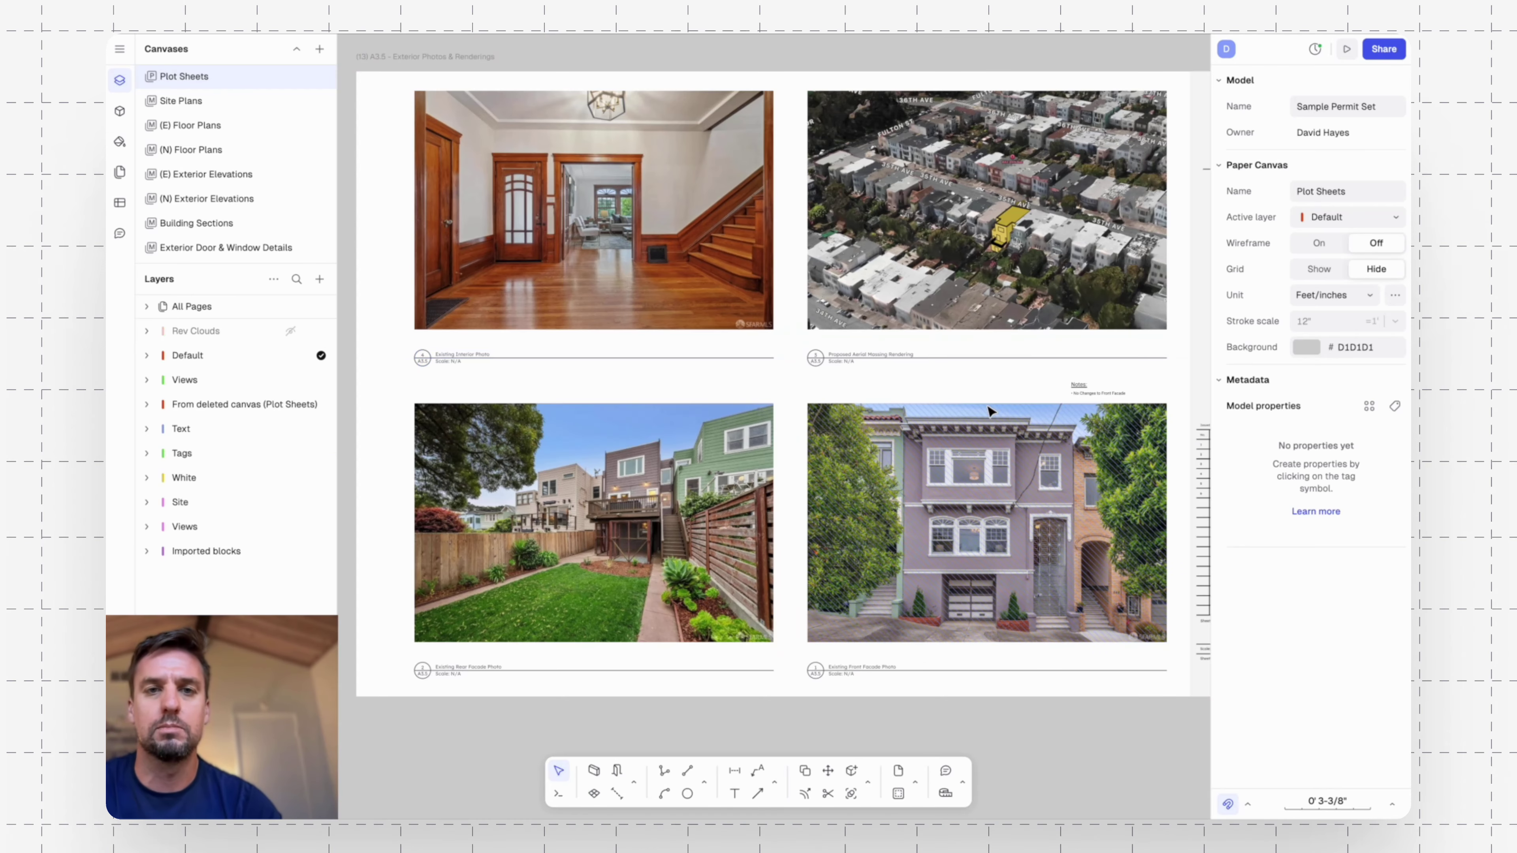
pyautogui.click(726, 222)
pyautogui.moveTo(771, 92); pyautogui.dragTo(559, 210)
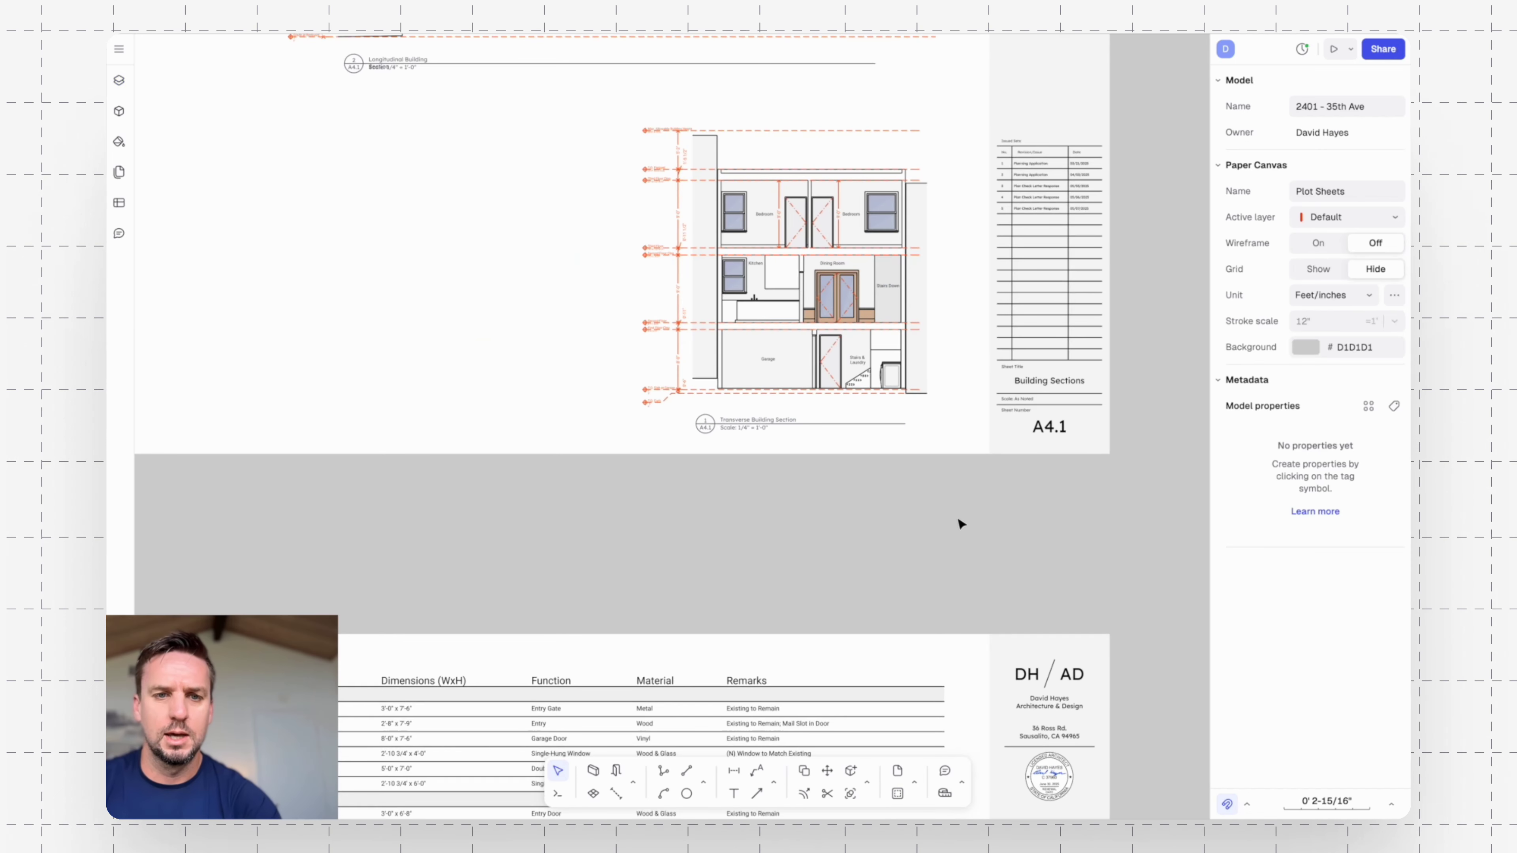
pyautogui.scroll(-10, 944, 514)
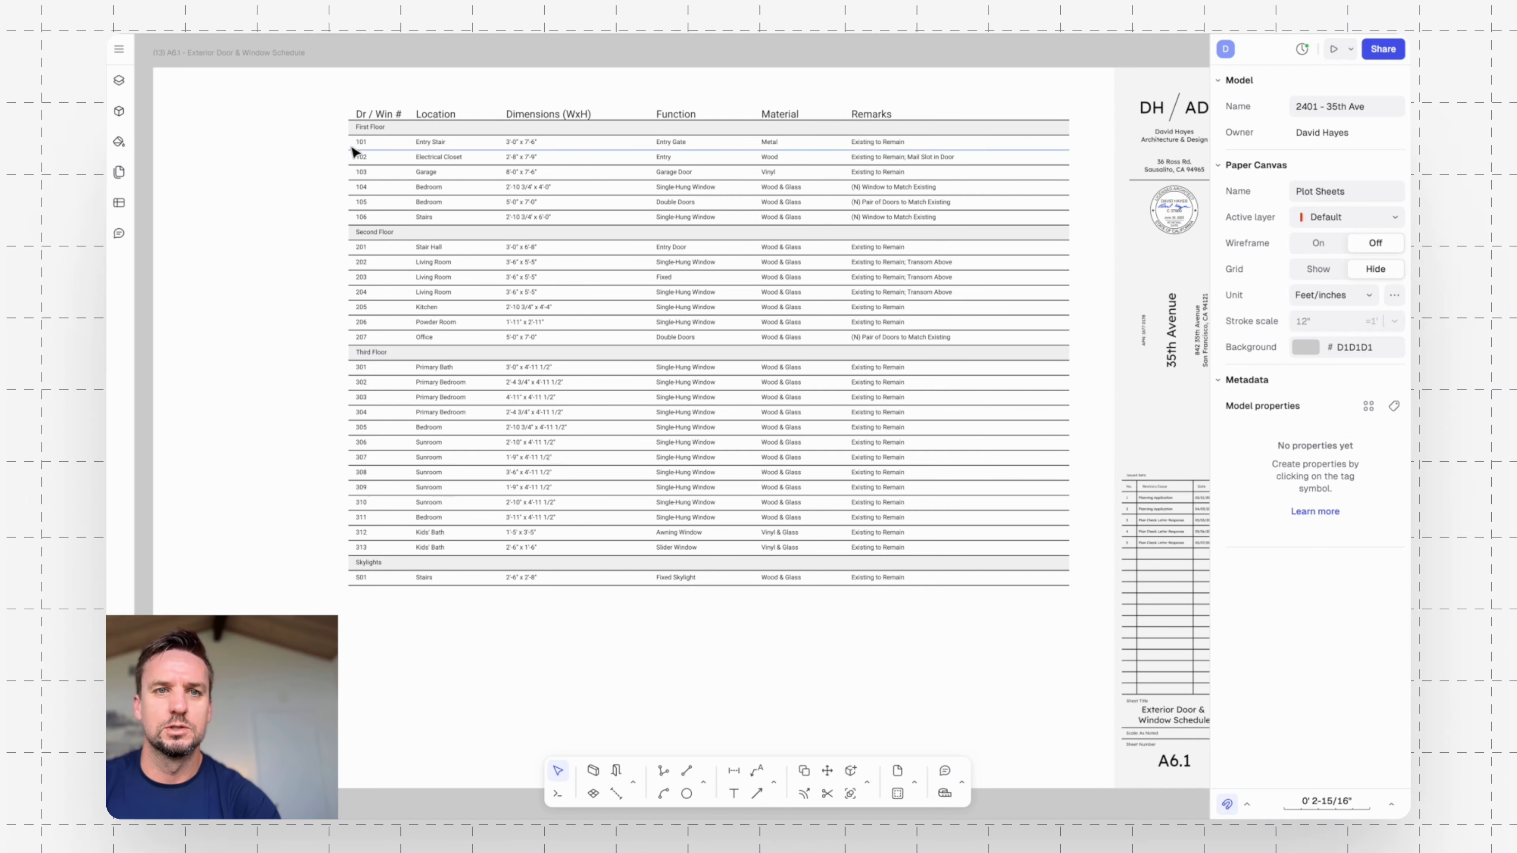
# Select the 101, Entry Stair and dimension texts in the schedule's first row.
pyautogui.scroll(5, 394, 143)
pyautogui.click(373, 143)
pyautogui.click(513, 146)
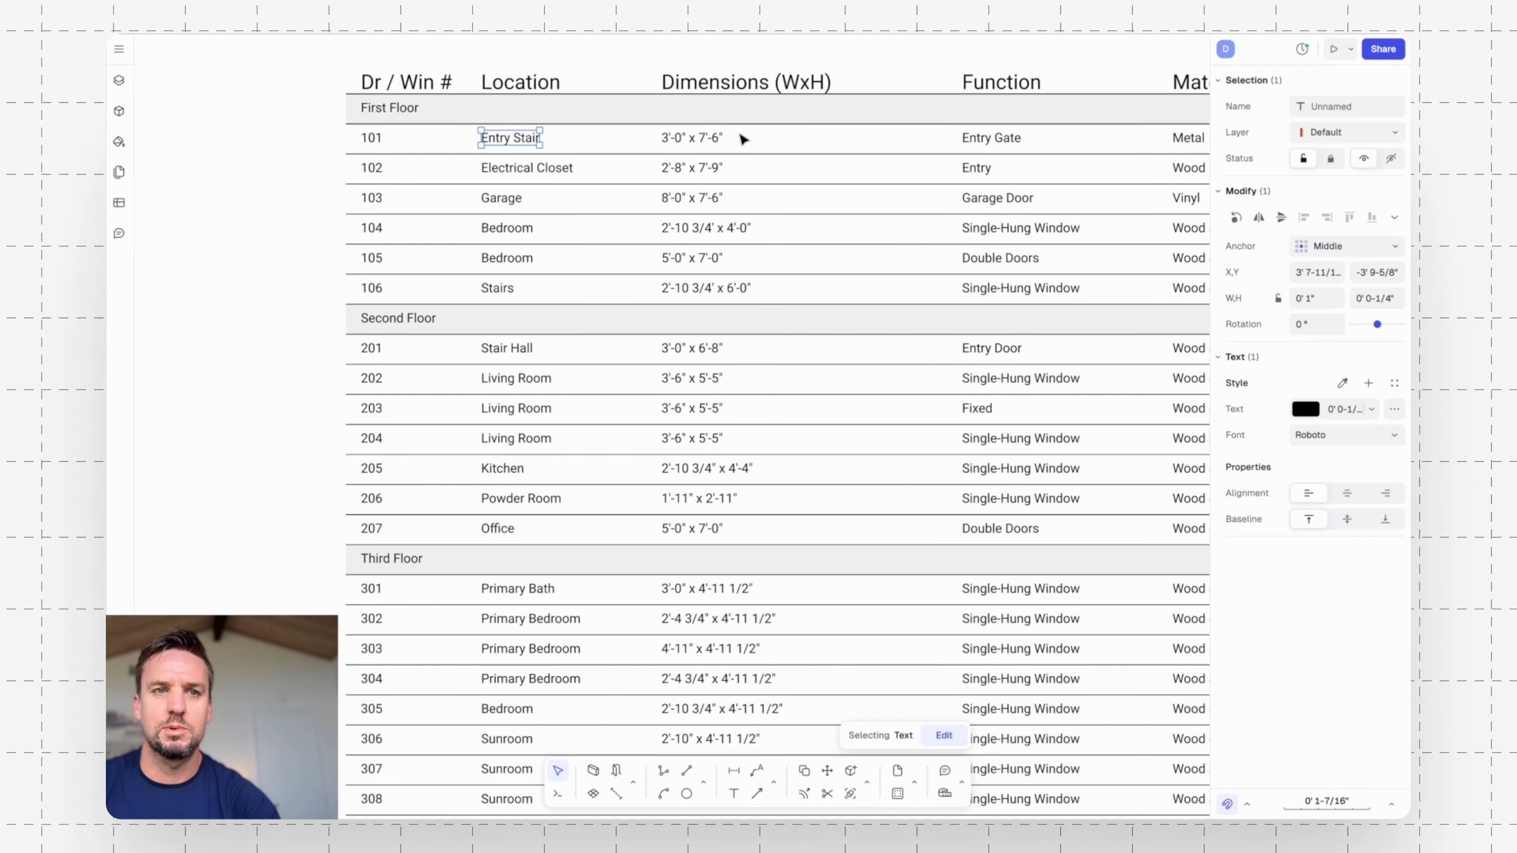
pyautogui.click(717, 138)
pyautogui.click(328, 164)
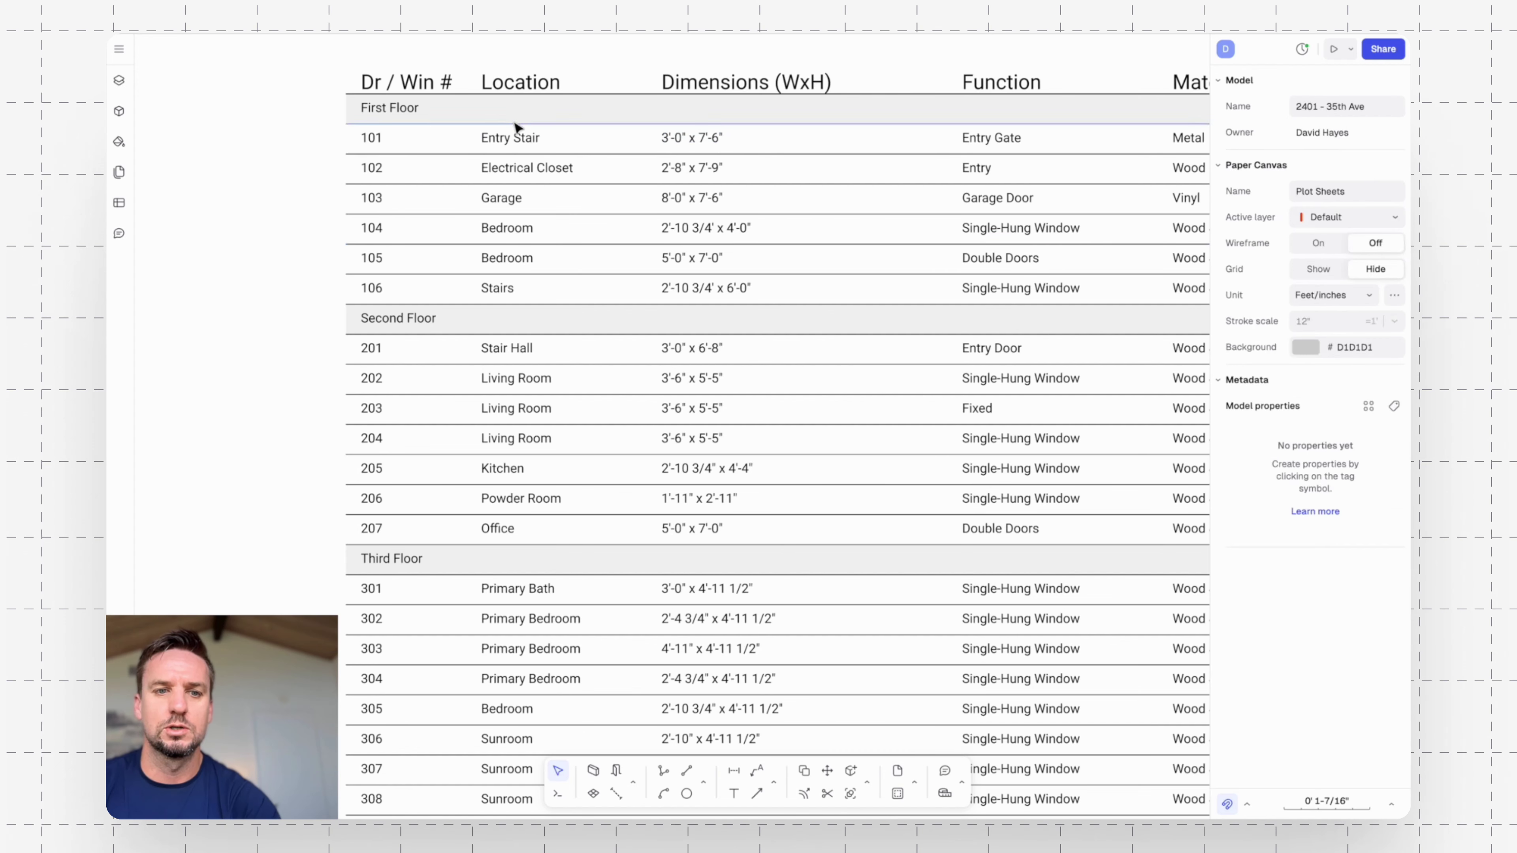
# Select the last Skylights schedule row with its underline, start a copy, then cancel it.
pyautogui.scroll(-3, 515, 126)
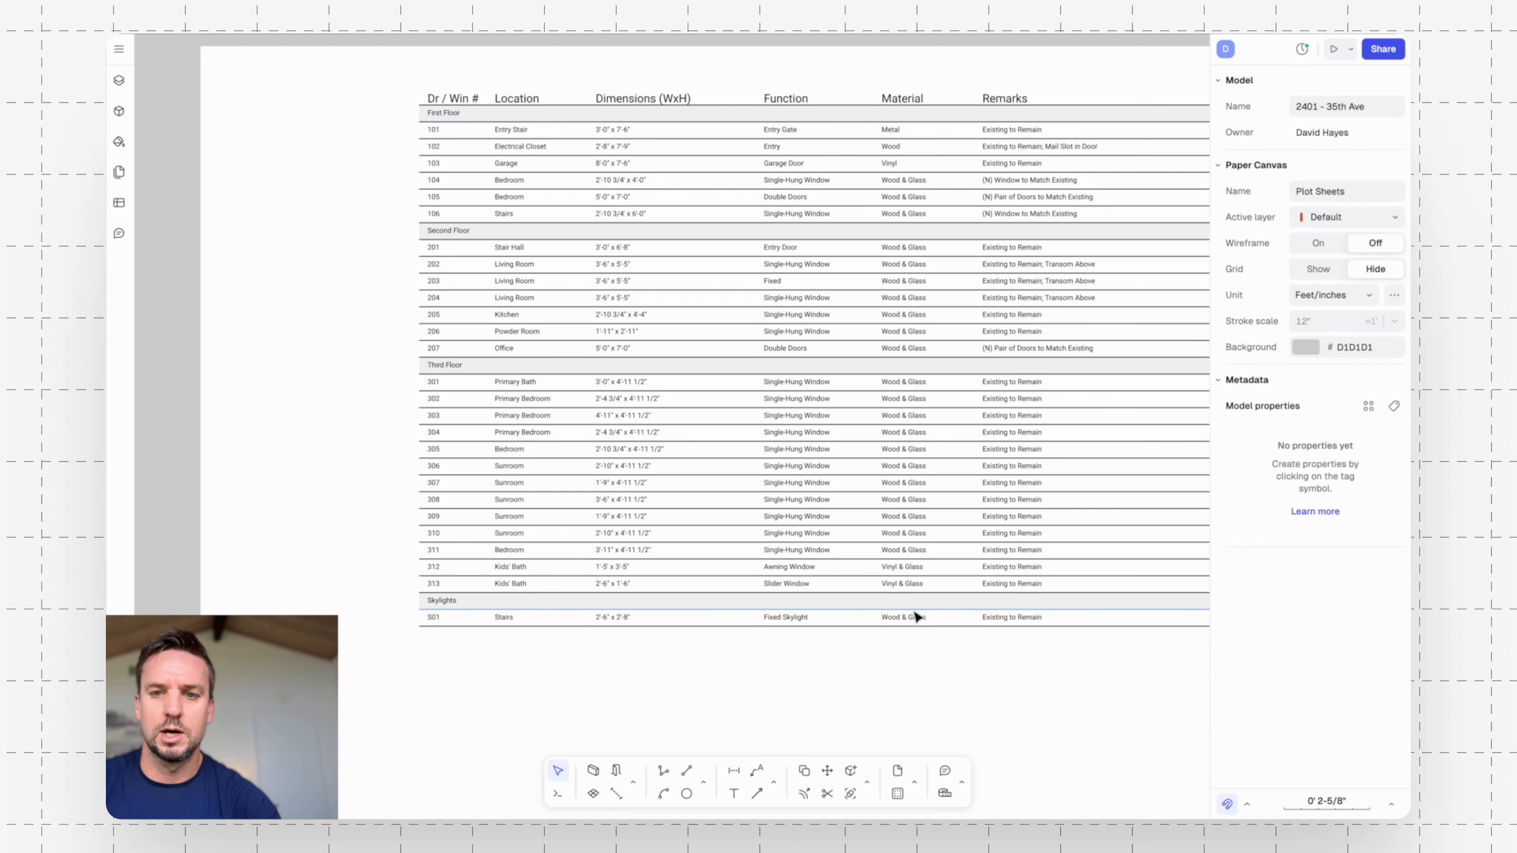
pyautogui.moveTo(354, 695); pyautogui.dragTo(1211, 607)
pyautogui.keyDown('shift'); pyautogui.click(1166, 627); pyautogui.keyUp('shift')
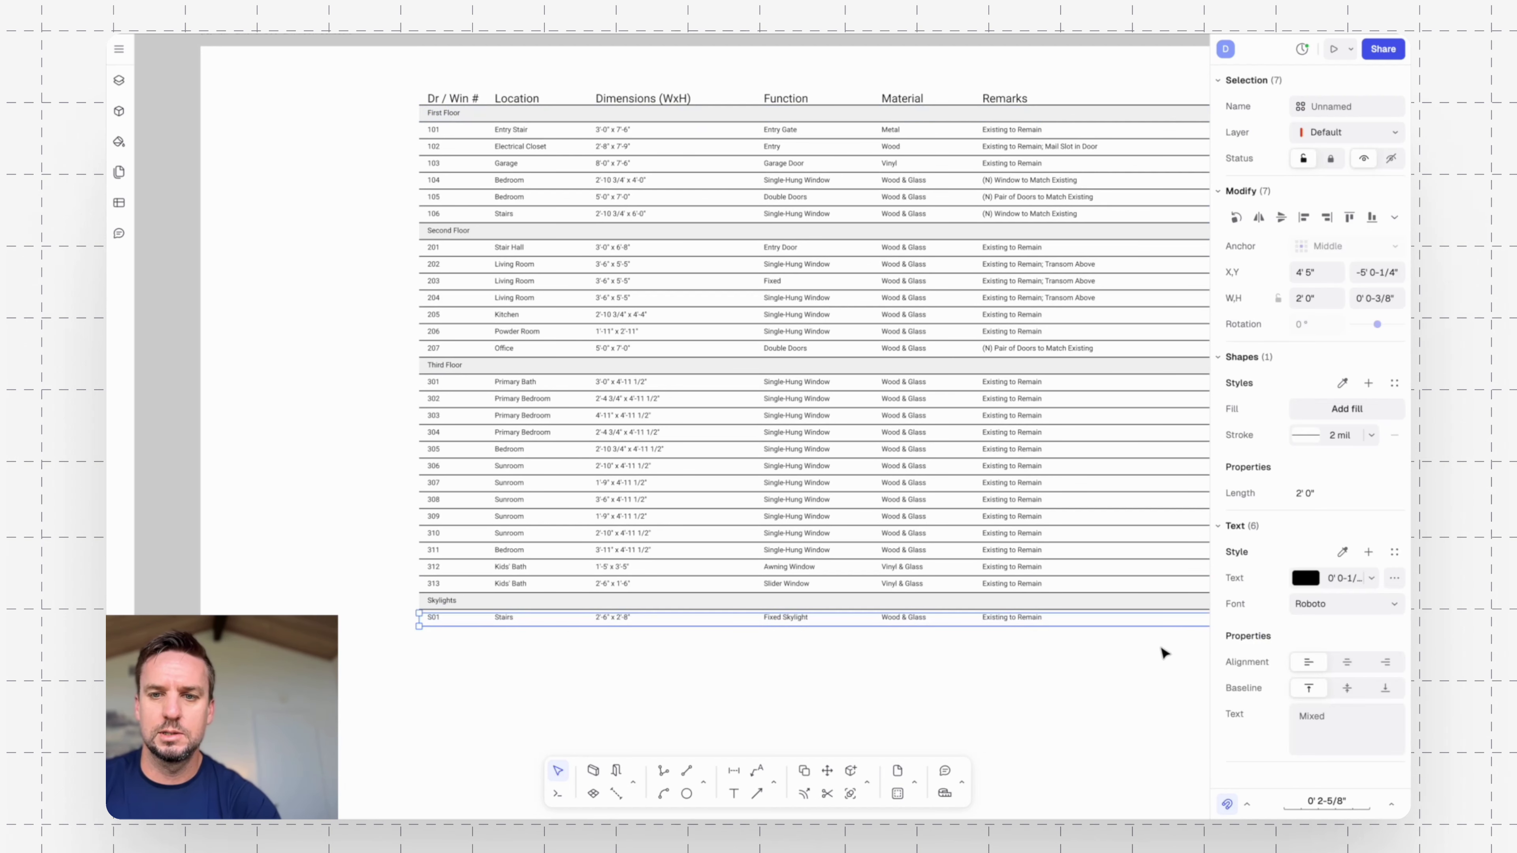
pyautogui.press('c')
pyautogui.click(1114, 613)
pyautogui.press('Escape')
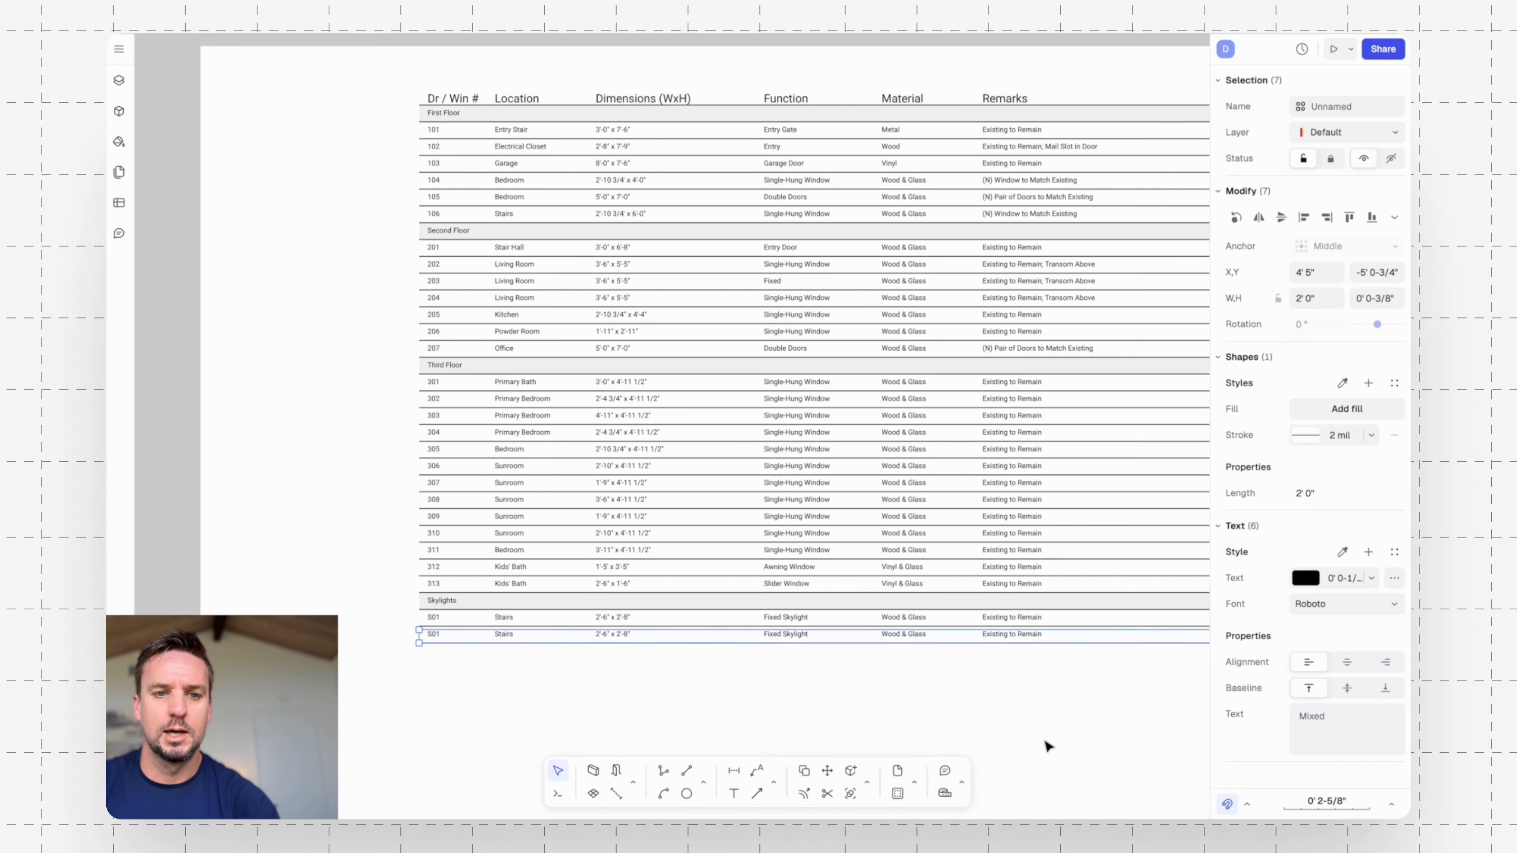
pyautogui.press('Escape')
# Zoom out and pan until the whole grid of plot sheets is visible.
pyautogui.scroll(-3, 802, 514)
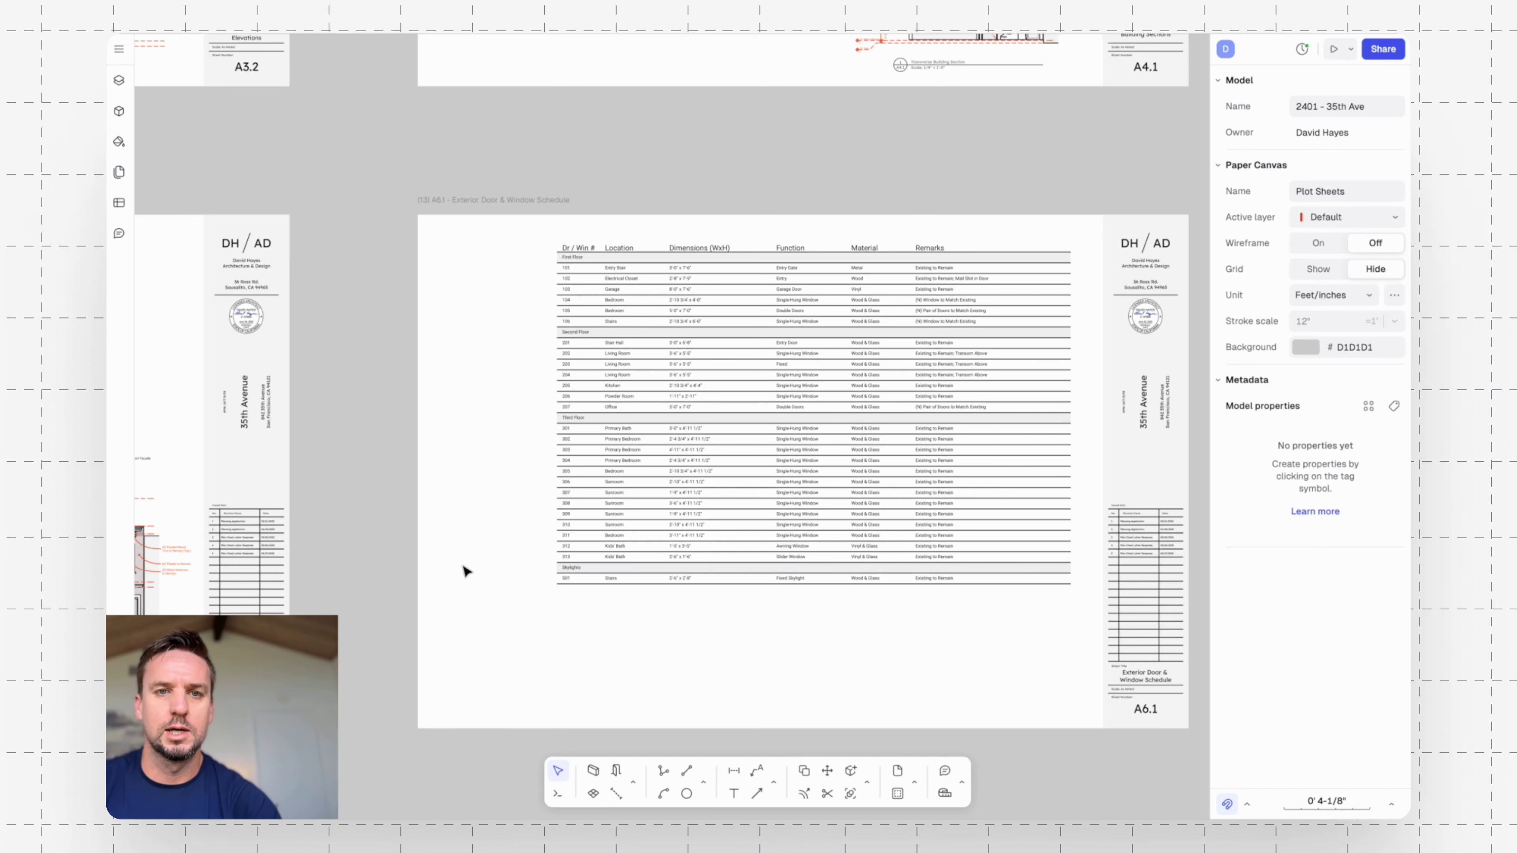
pyautogui.hscroll(-5, 464, 570)
pyautogui.scroll(-3, 762, 508)
pyautogui.scroll(3, 466, 412)
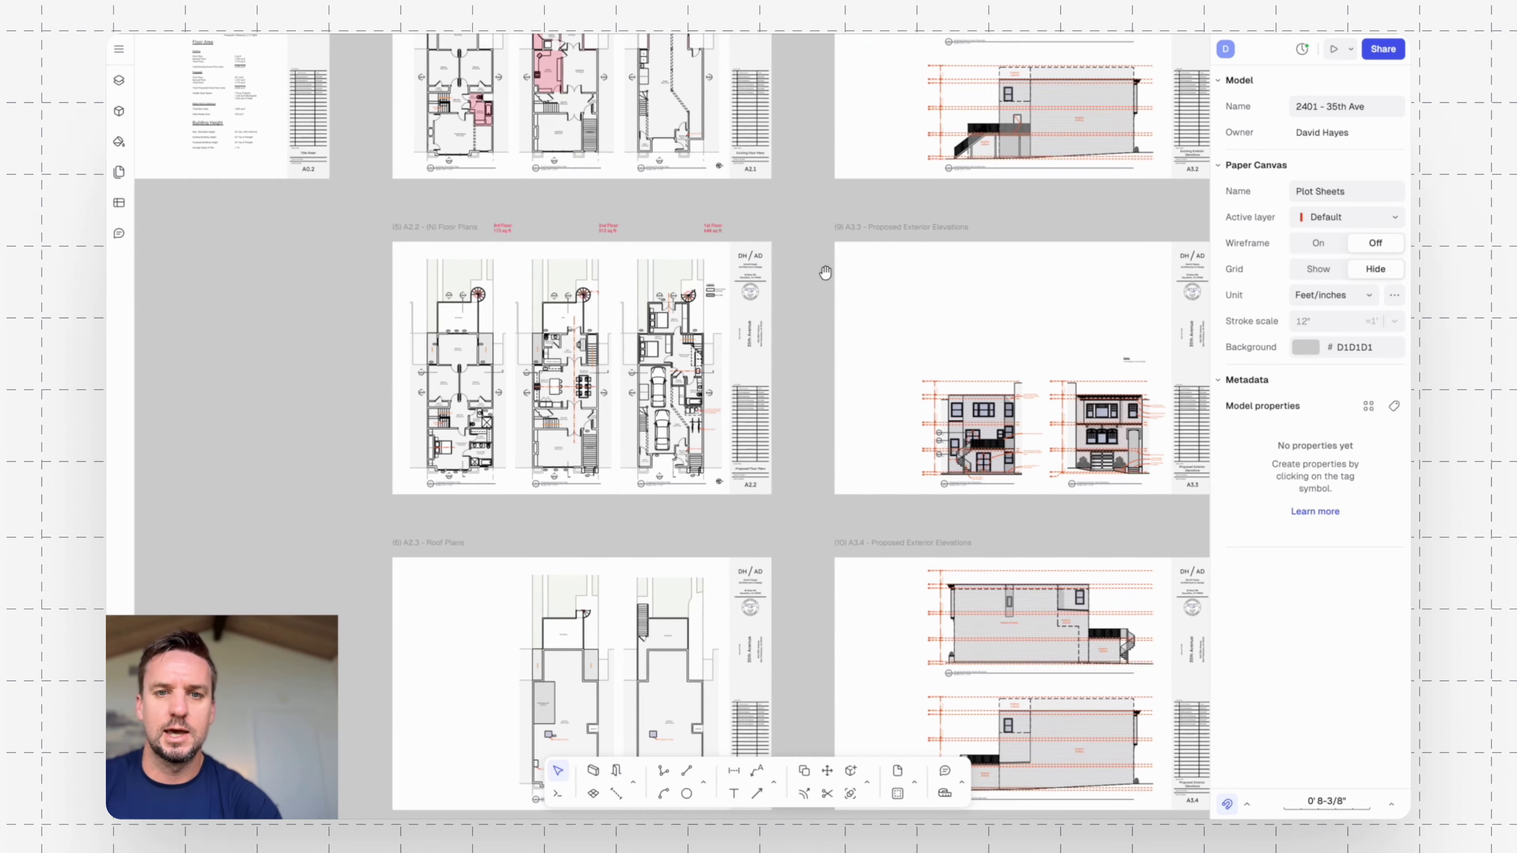
pyautogui.scroll(5, 619, 382)
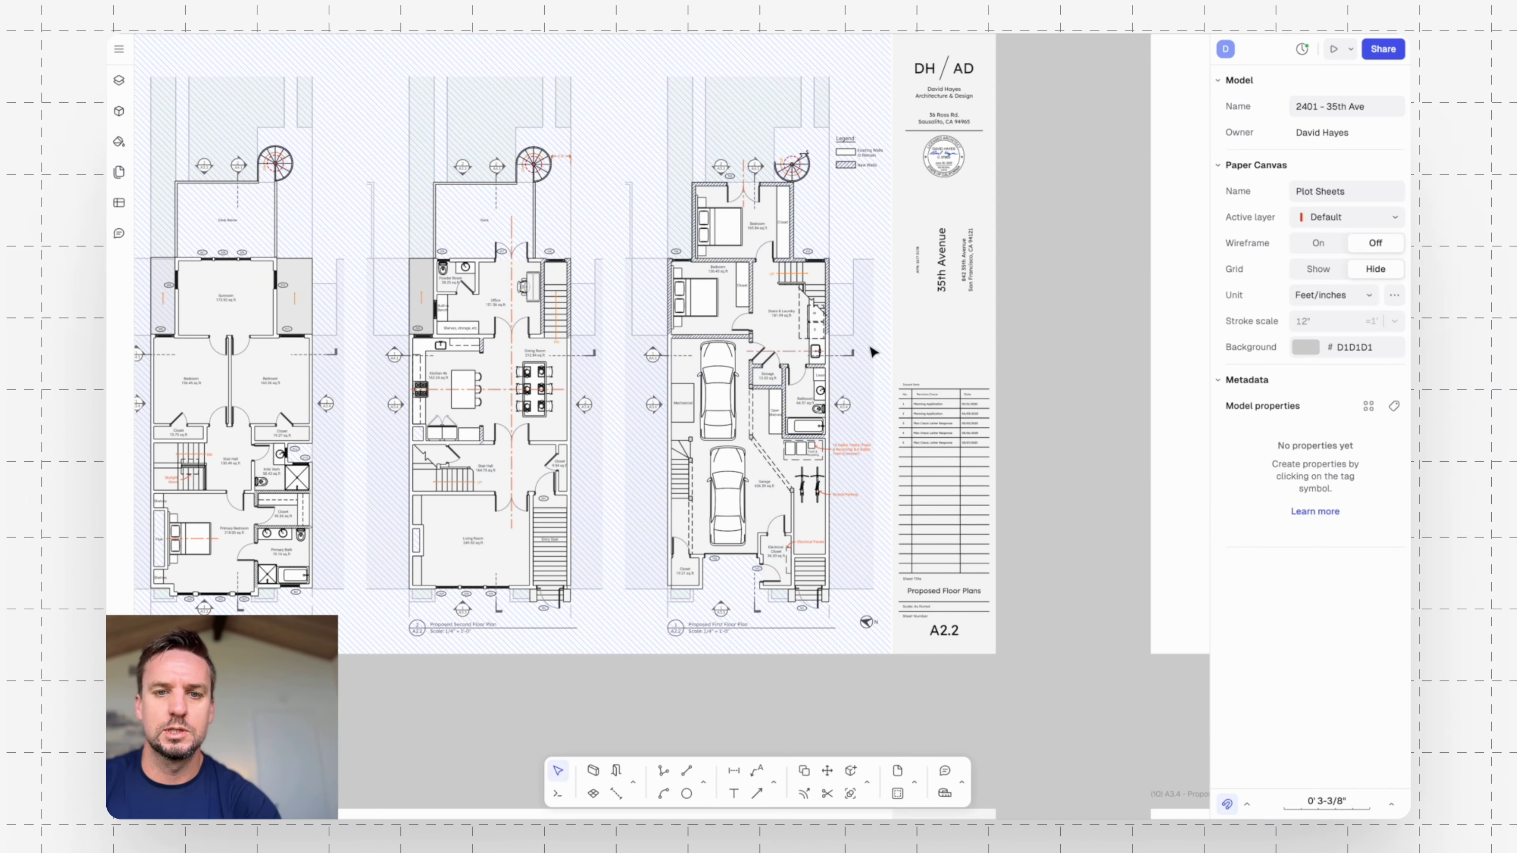
pyautogui.scroll(3, 791, 635)
pyautogui.scroll(3, 788, 631)
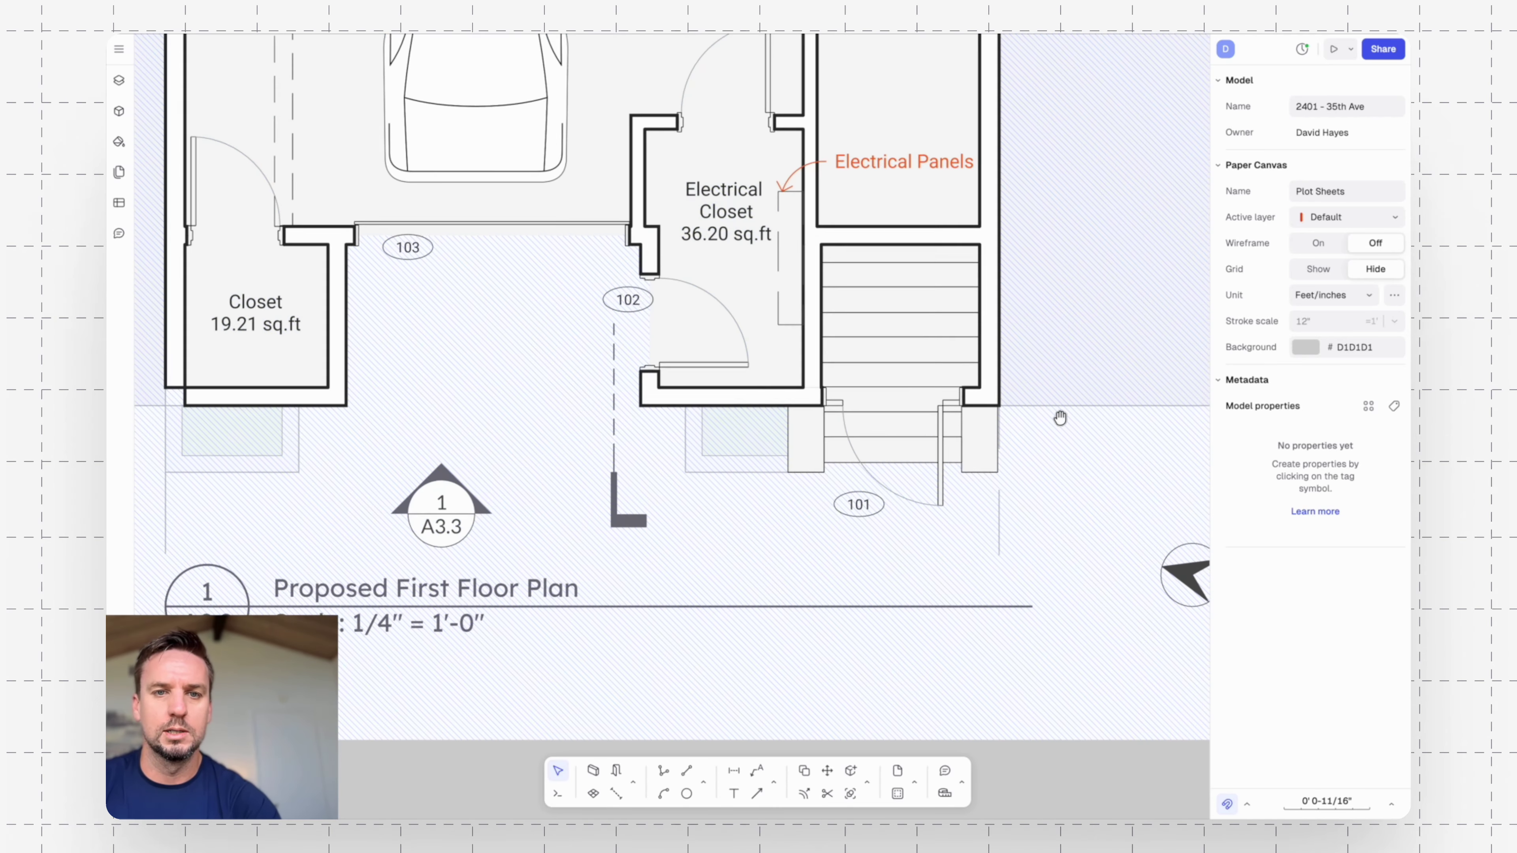
pyautogui.scroll(3, 976, 495)
pyautogui.hscroll(-3, 806, 422)
pyautogui.scroll(-10, 793, 396)
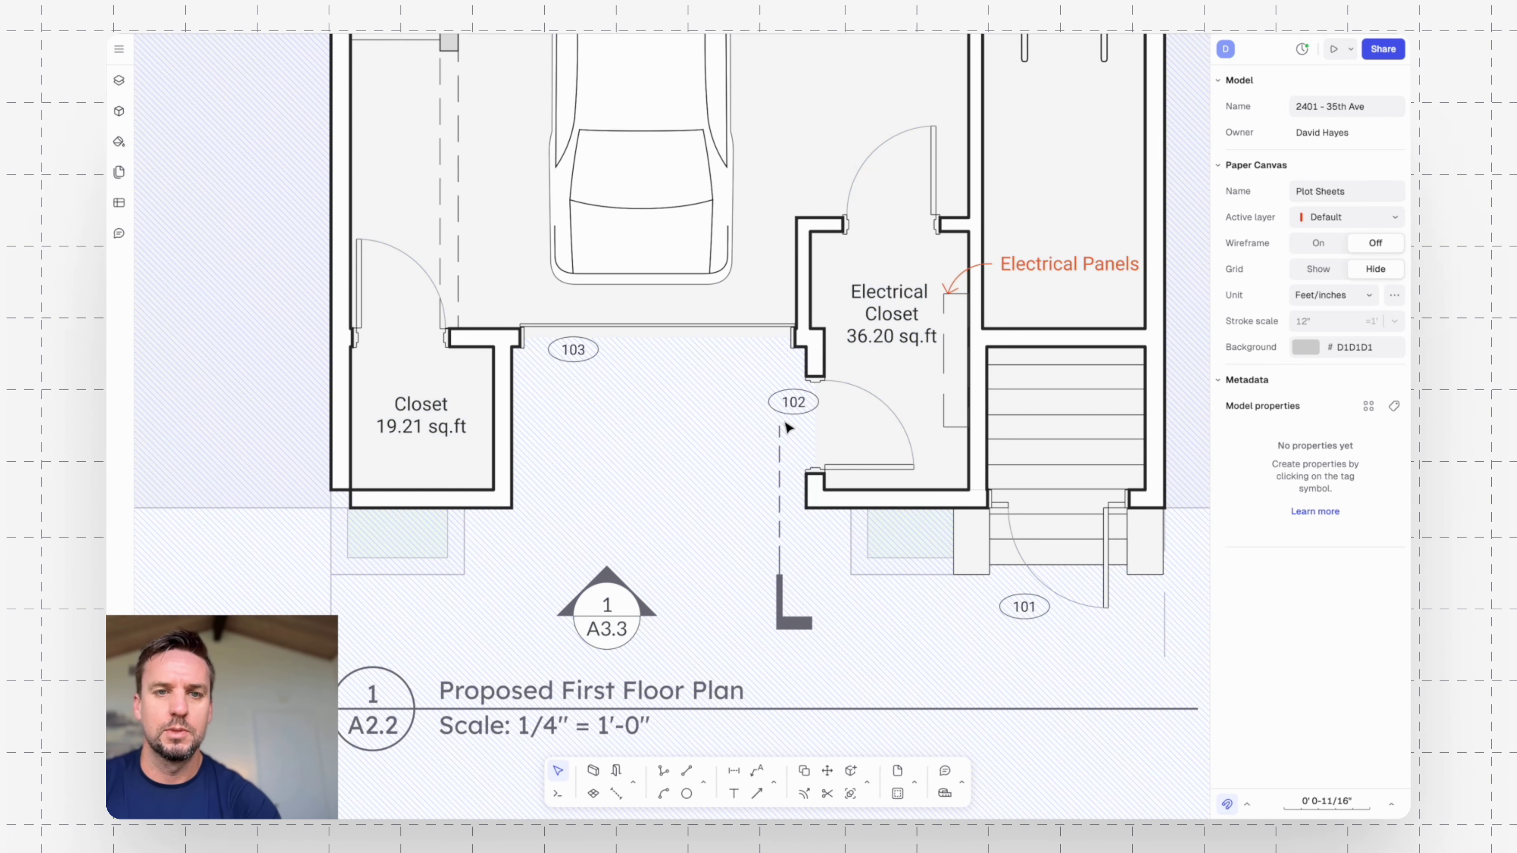
pyautogui.scroll(3, 621, 413)
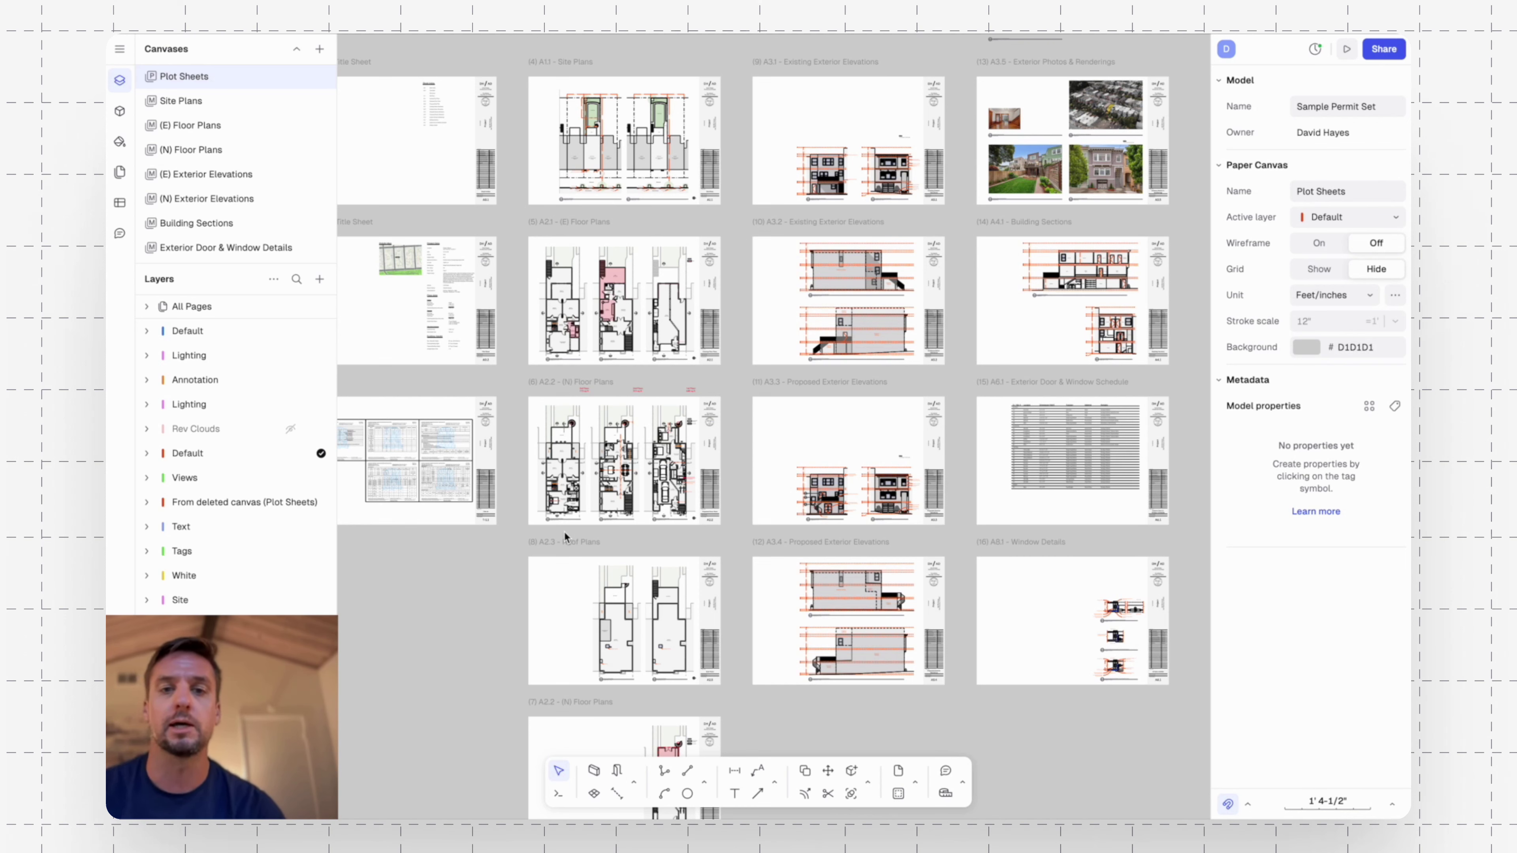
# Start a PDF import from the main menu and open the structural comments PDF.
pyautogui.hscroll(5, 1044, 414)
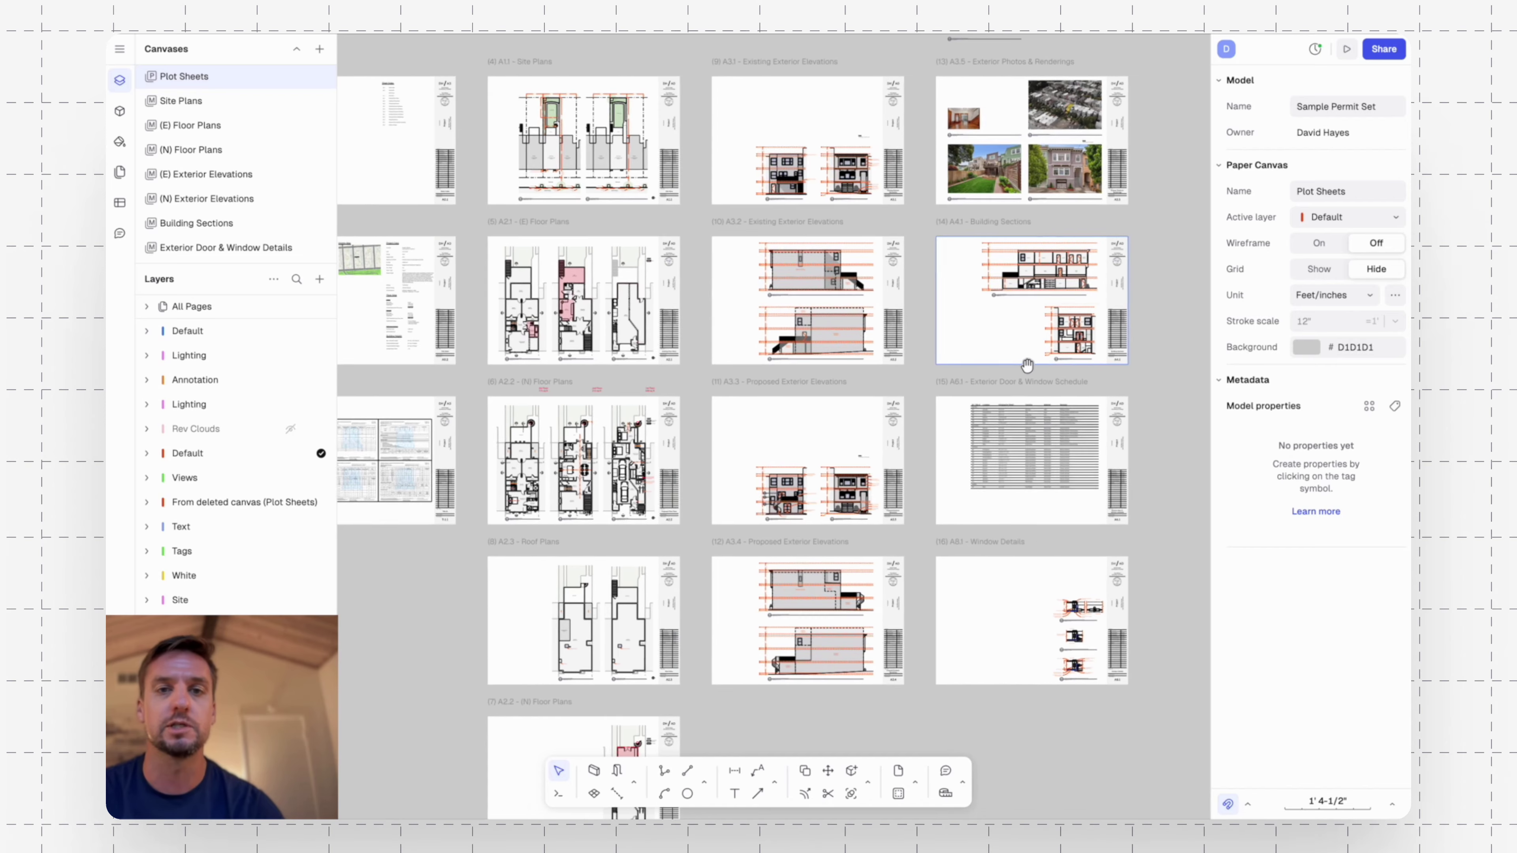
pyautogui.hscroll(1, 986, 298)
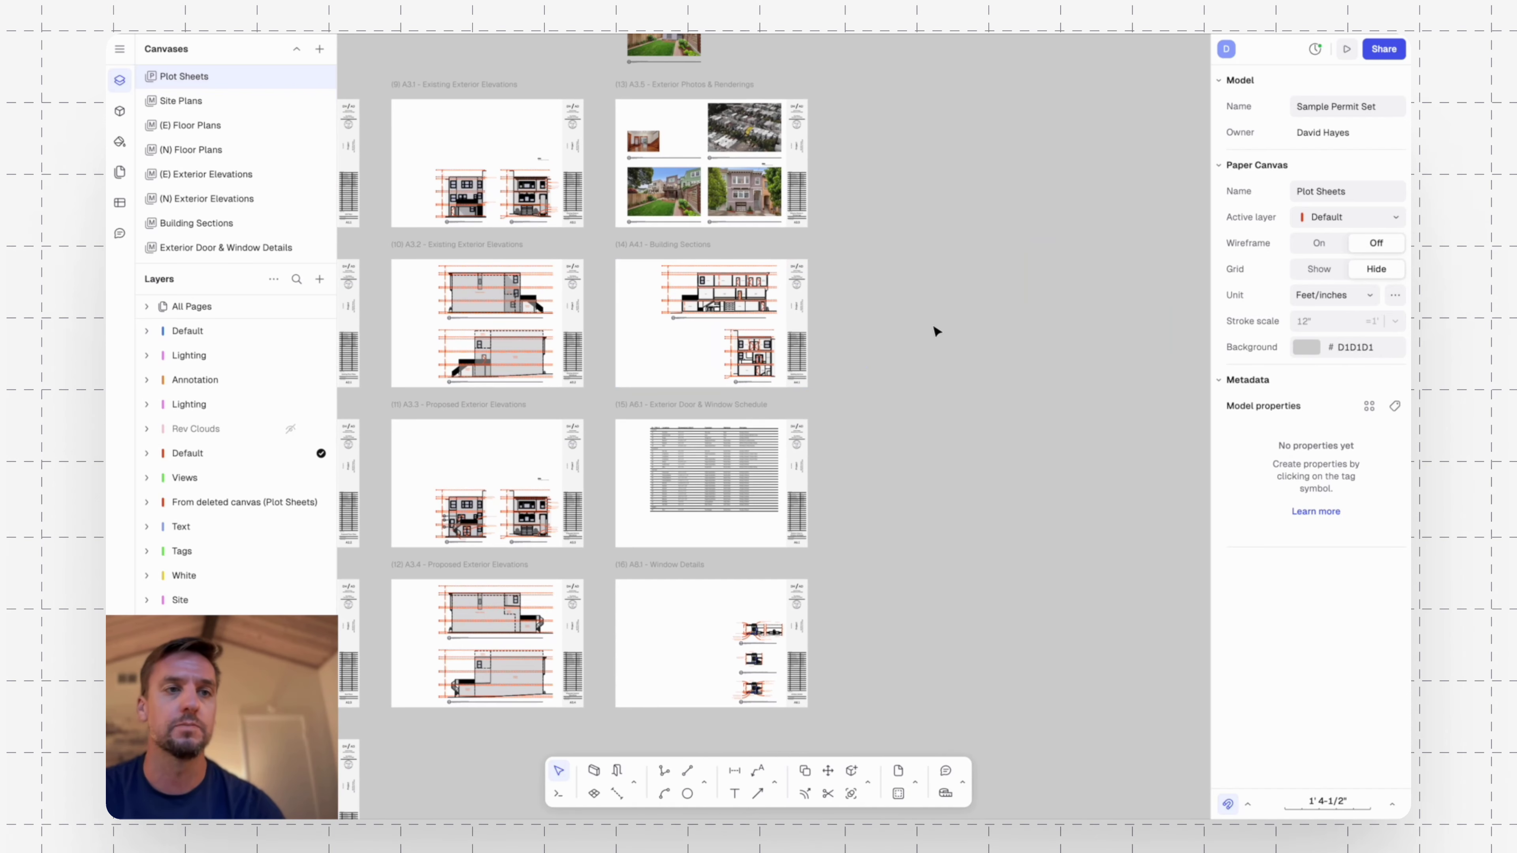
pyautogui.click(439, 192)
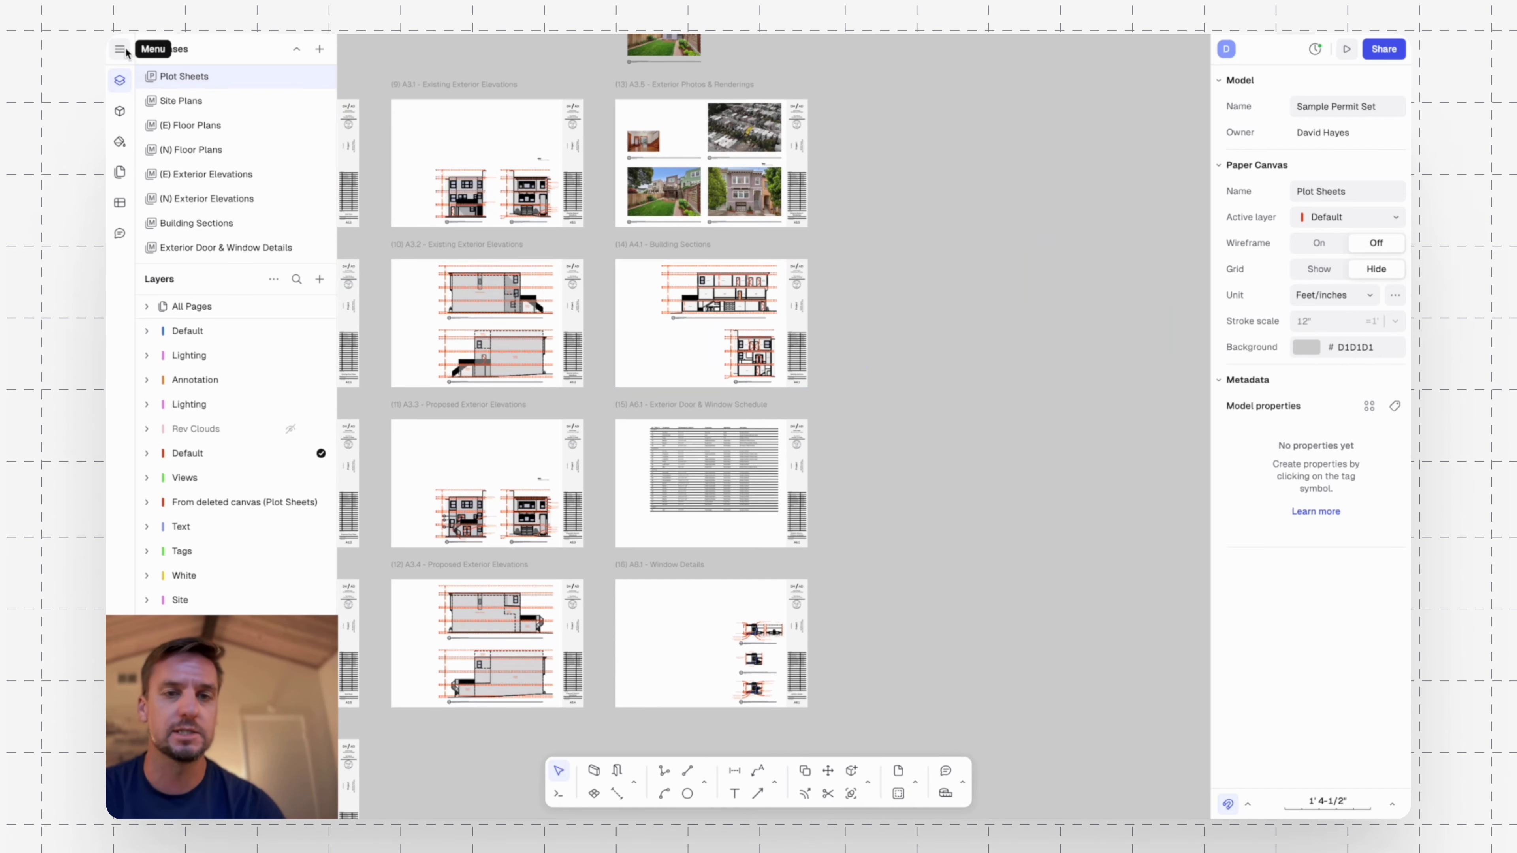
pyautogui.moveTo(633, 376); pyautogui.dragTo(710, 338, button='middle')
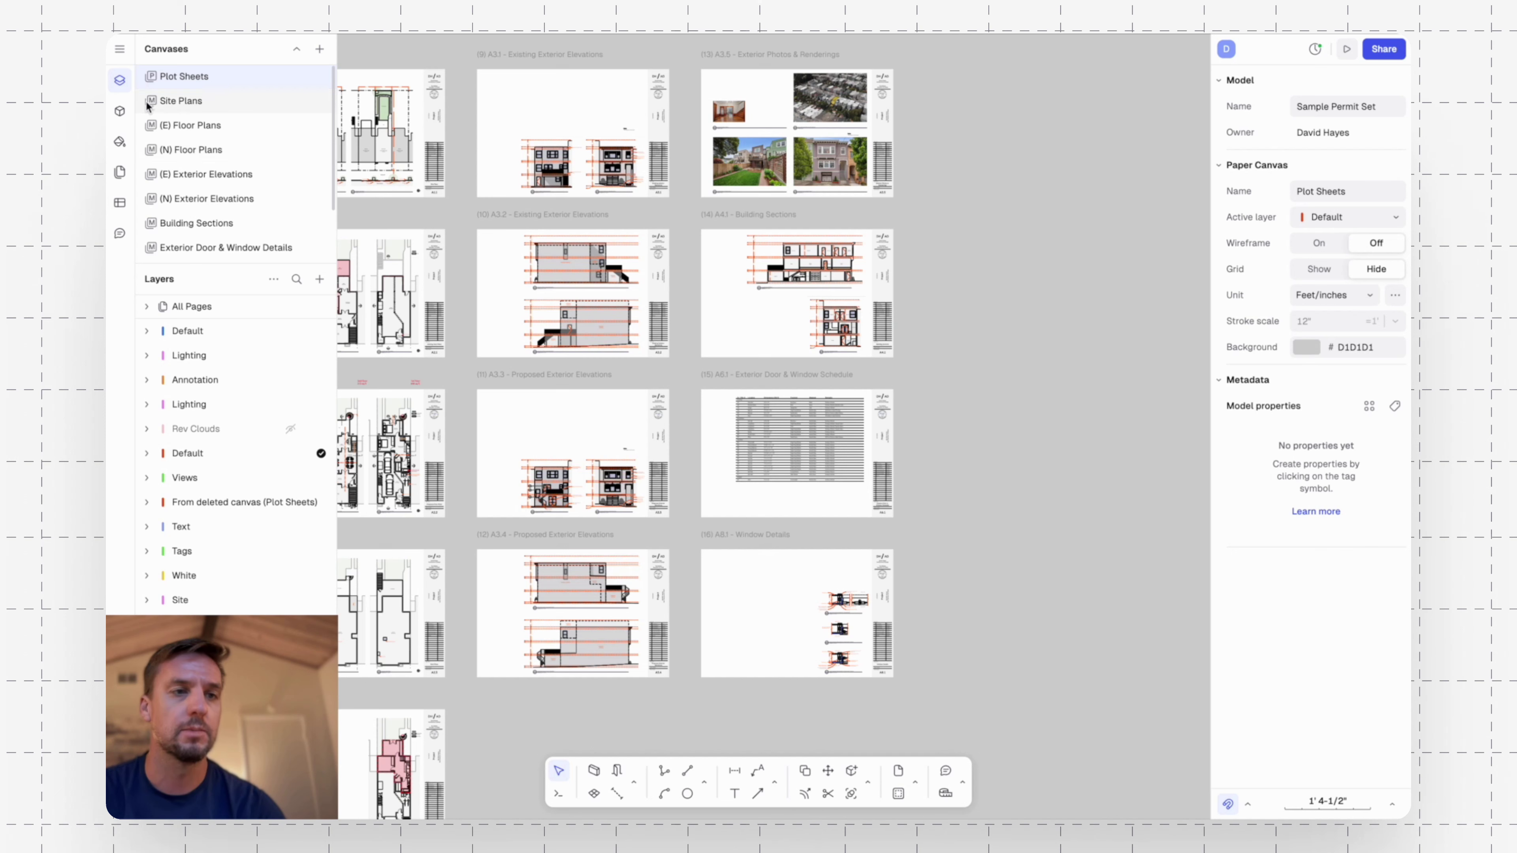
pyautogui.click(127, 48)
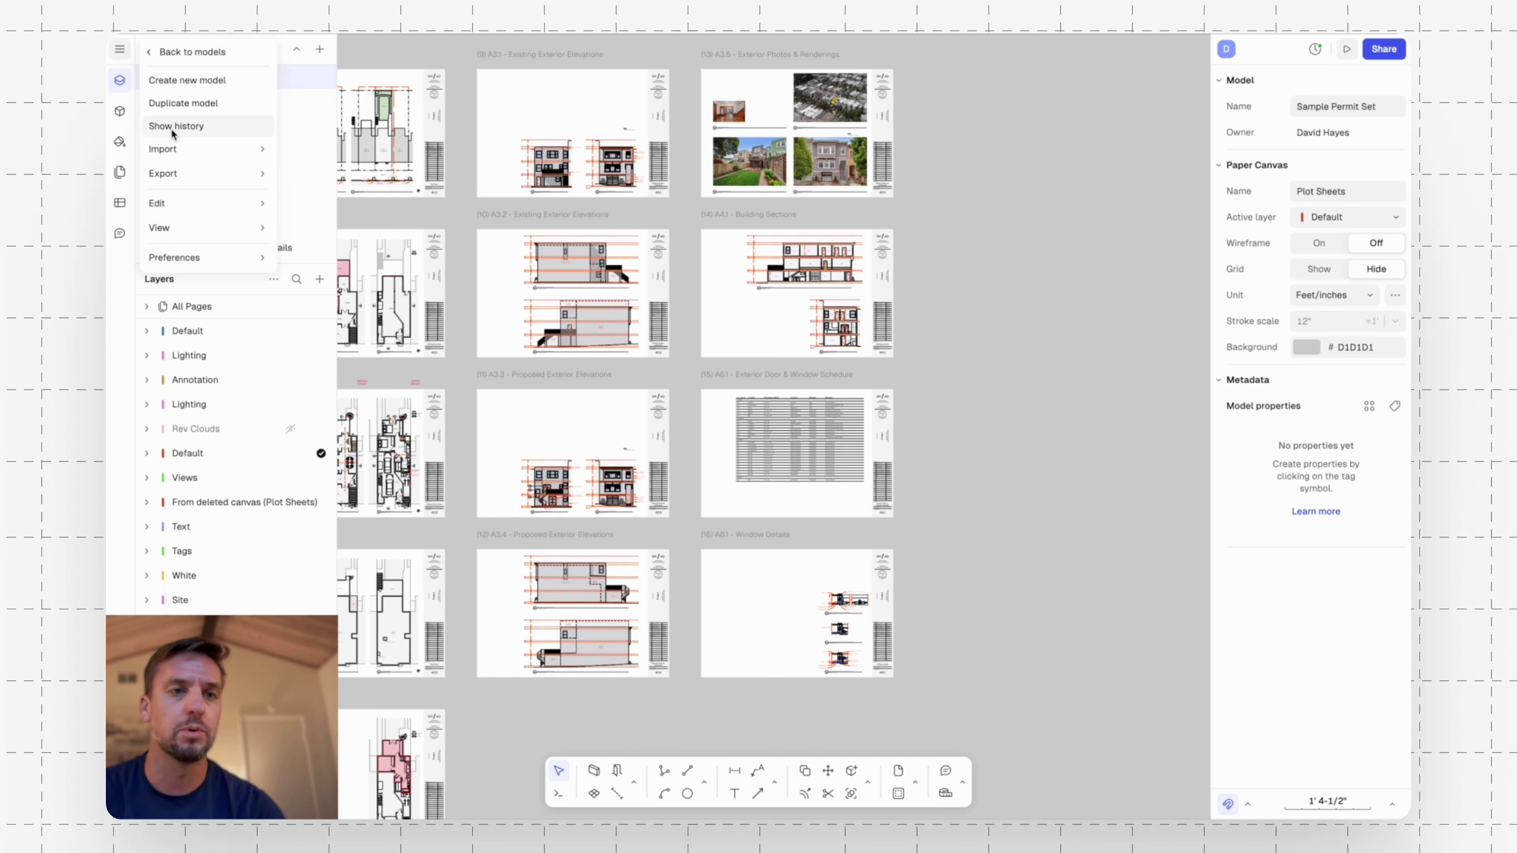
pyautogui.moveTo(223, 149)
pyautogui.click(322, 173)
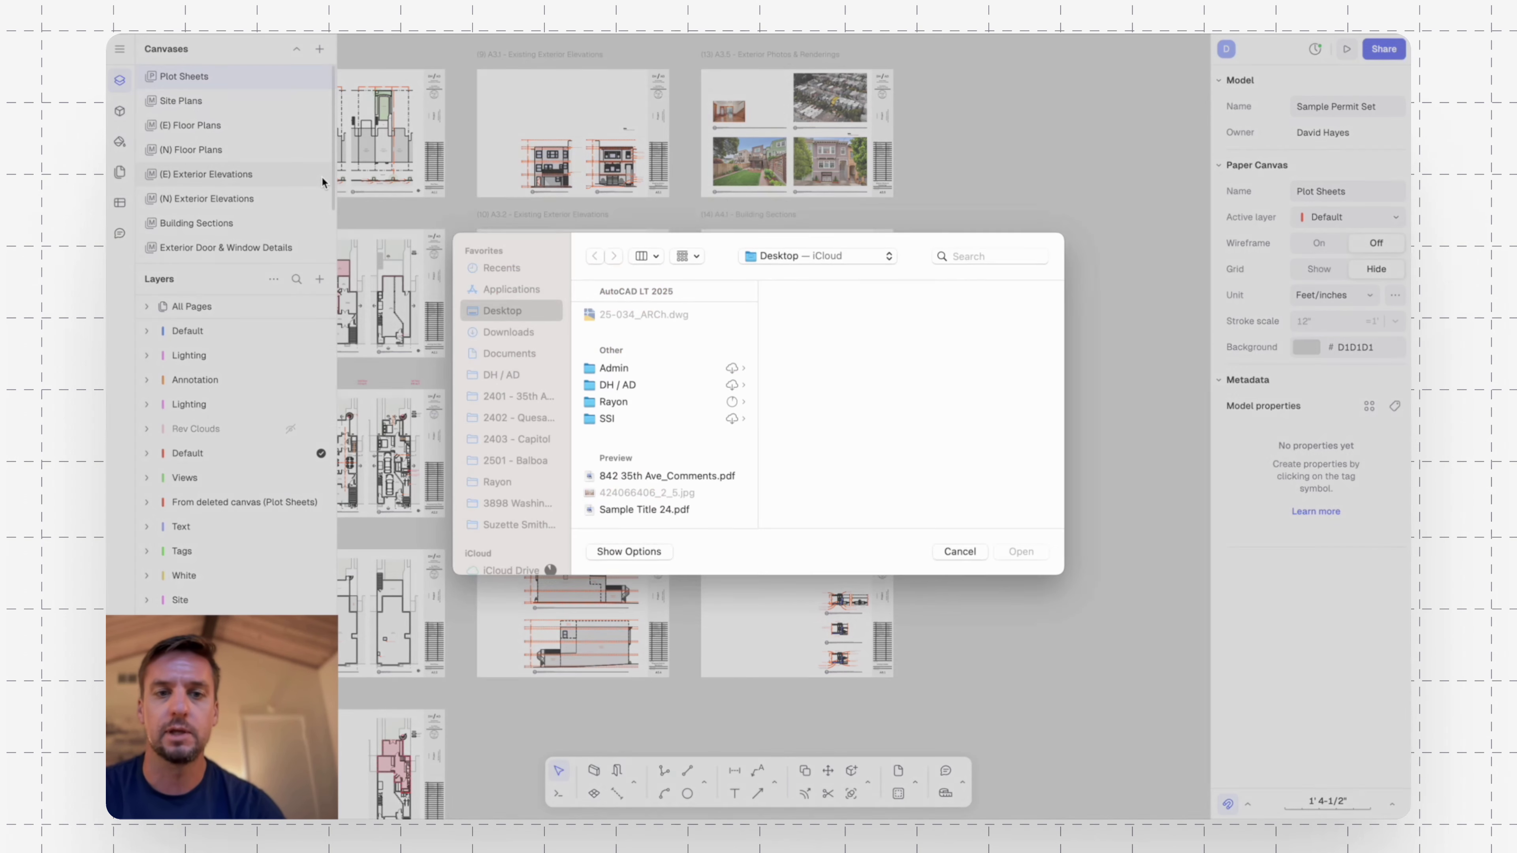
pyautogui.click(642, 482)
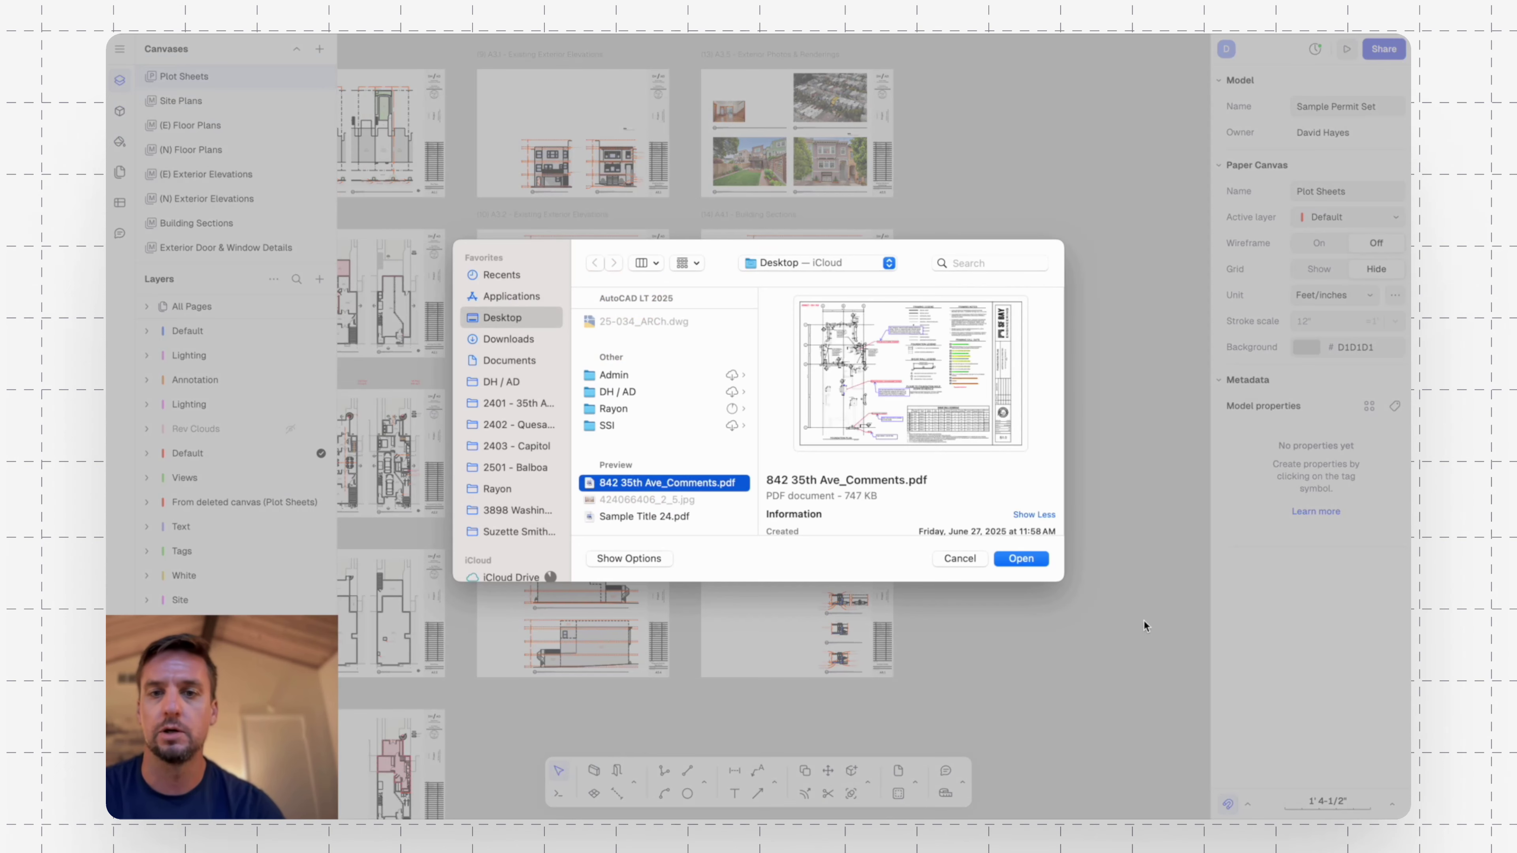
pyautogui.click(1021, 559)
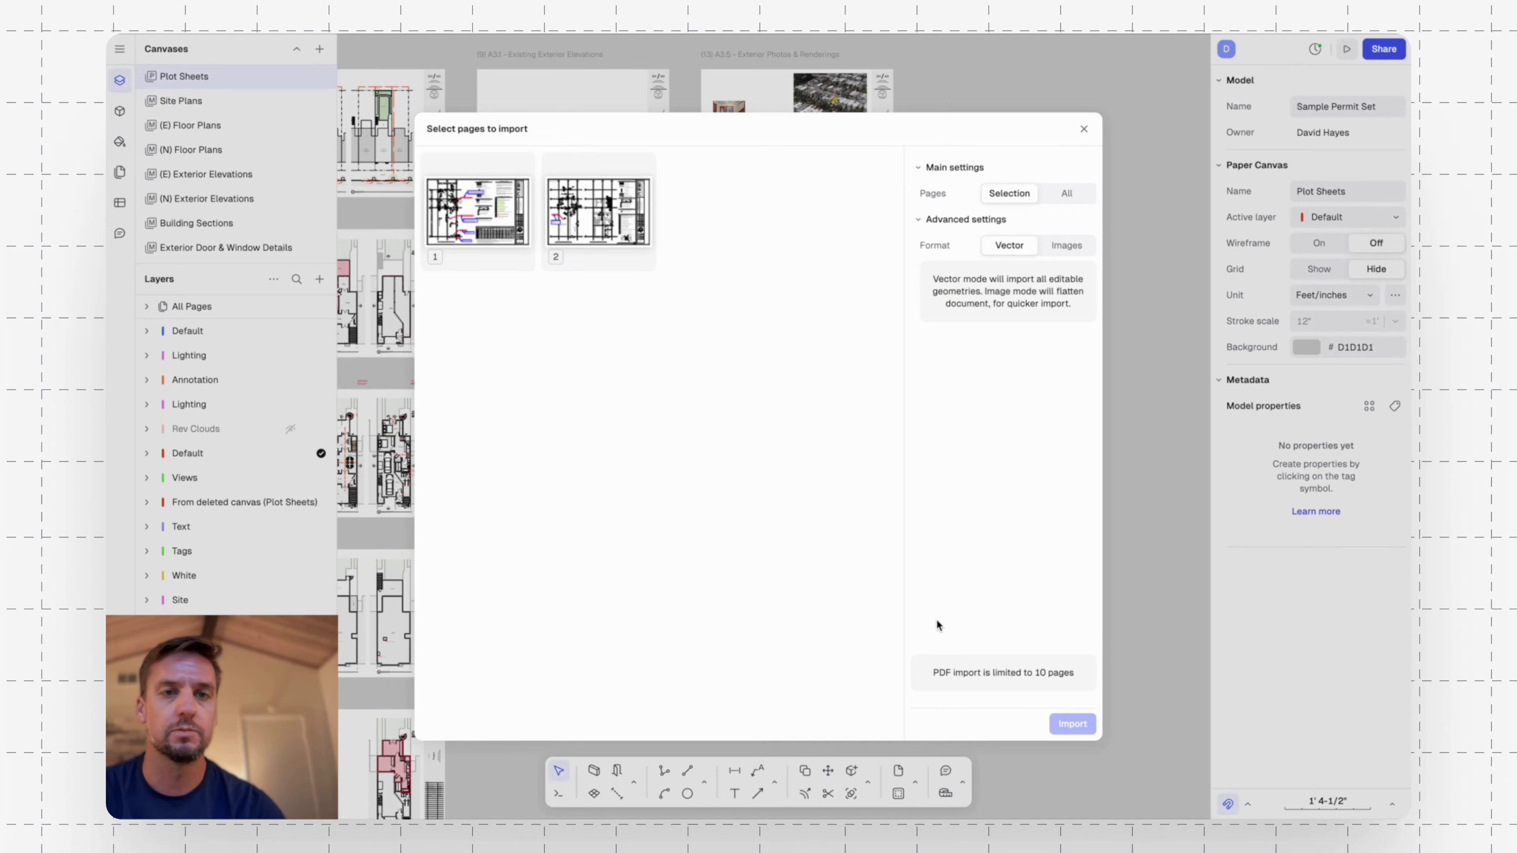
# Select PDF pages 1 and 2, set the format to Images, and import.
pyautogui.click(507, 214)
pyautogui.click(594, 214)
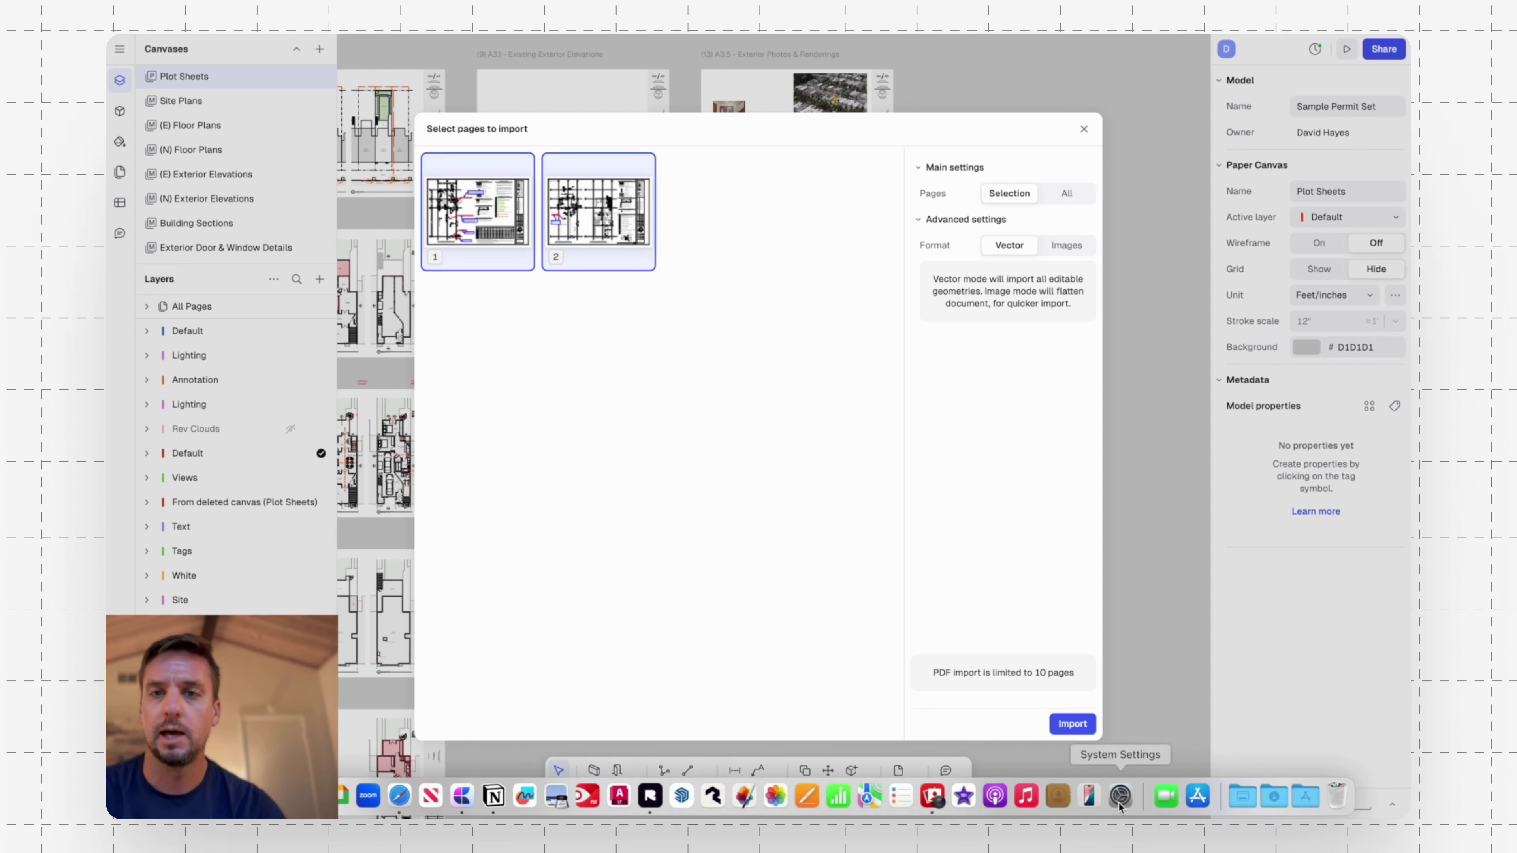
pyautogui.click(1068, 247)
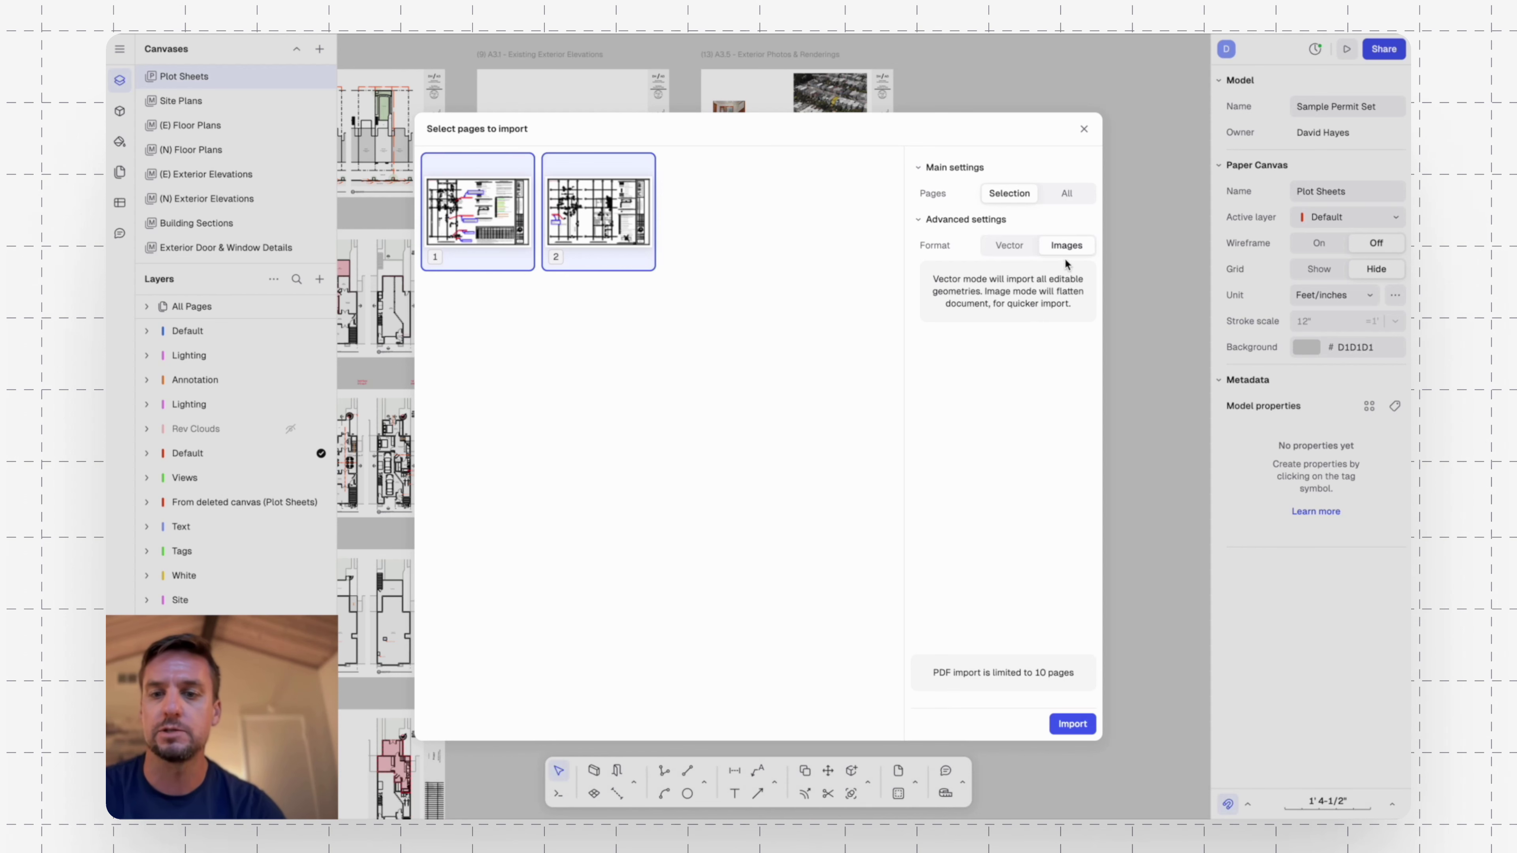
pyautogui.click(1084, 725)
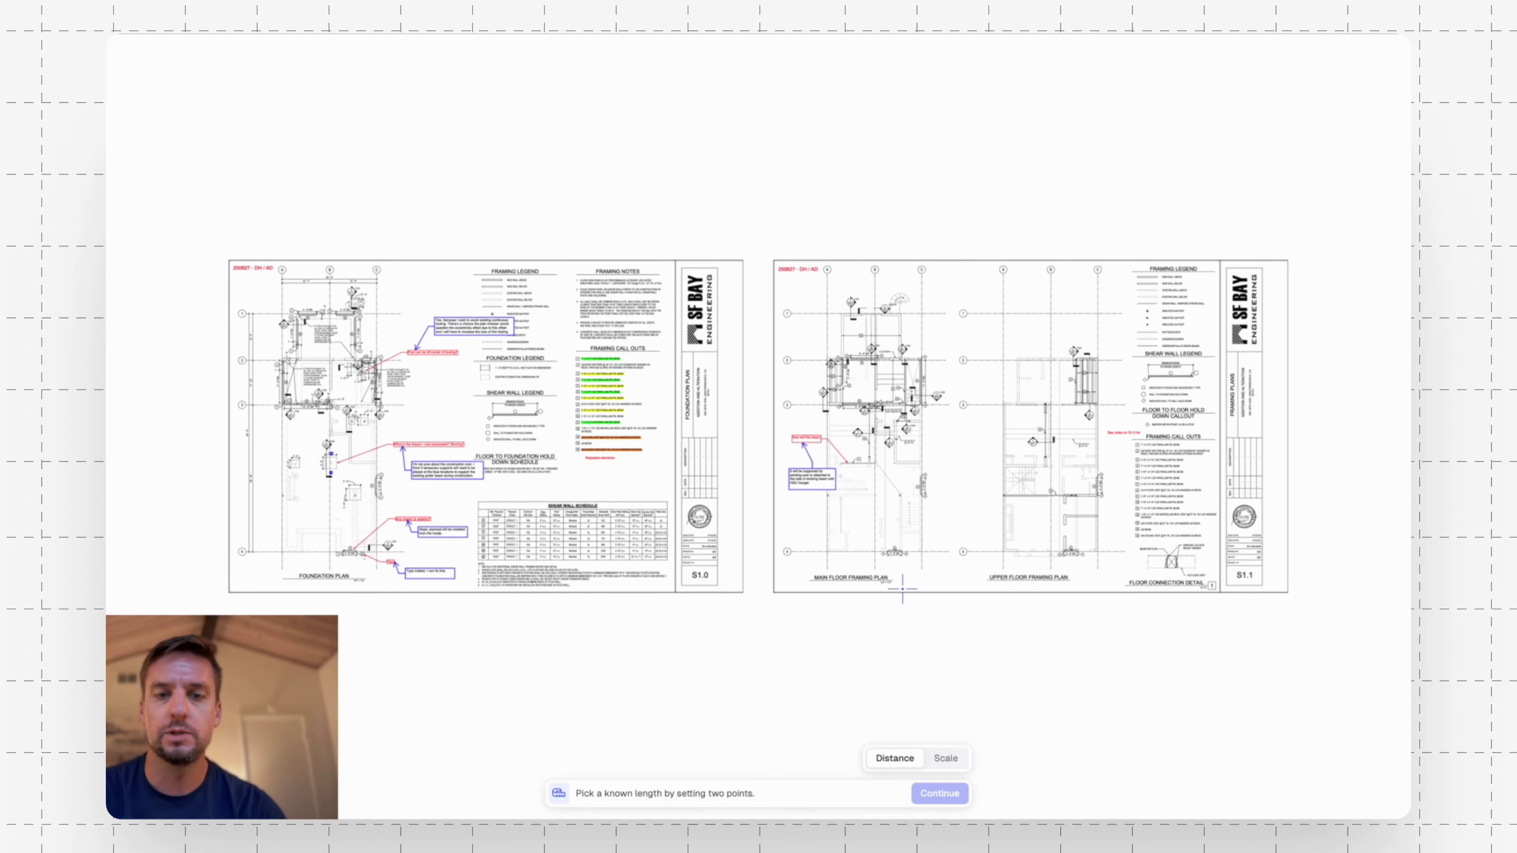
# Calibrate the import scale by setting the sheet edge length to 36 inches.
pyautogui.click(759, 609)
pyautogui.click(213, 608)
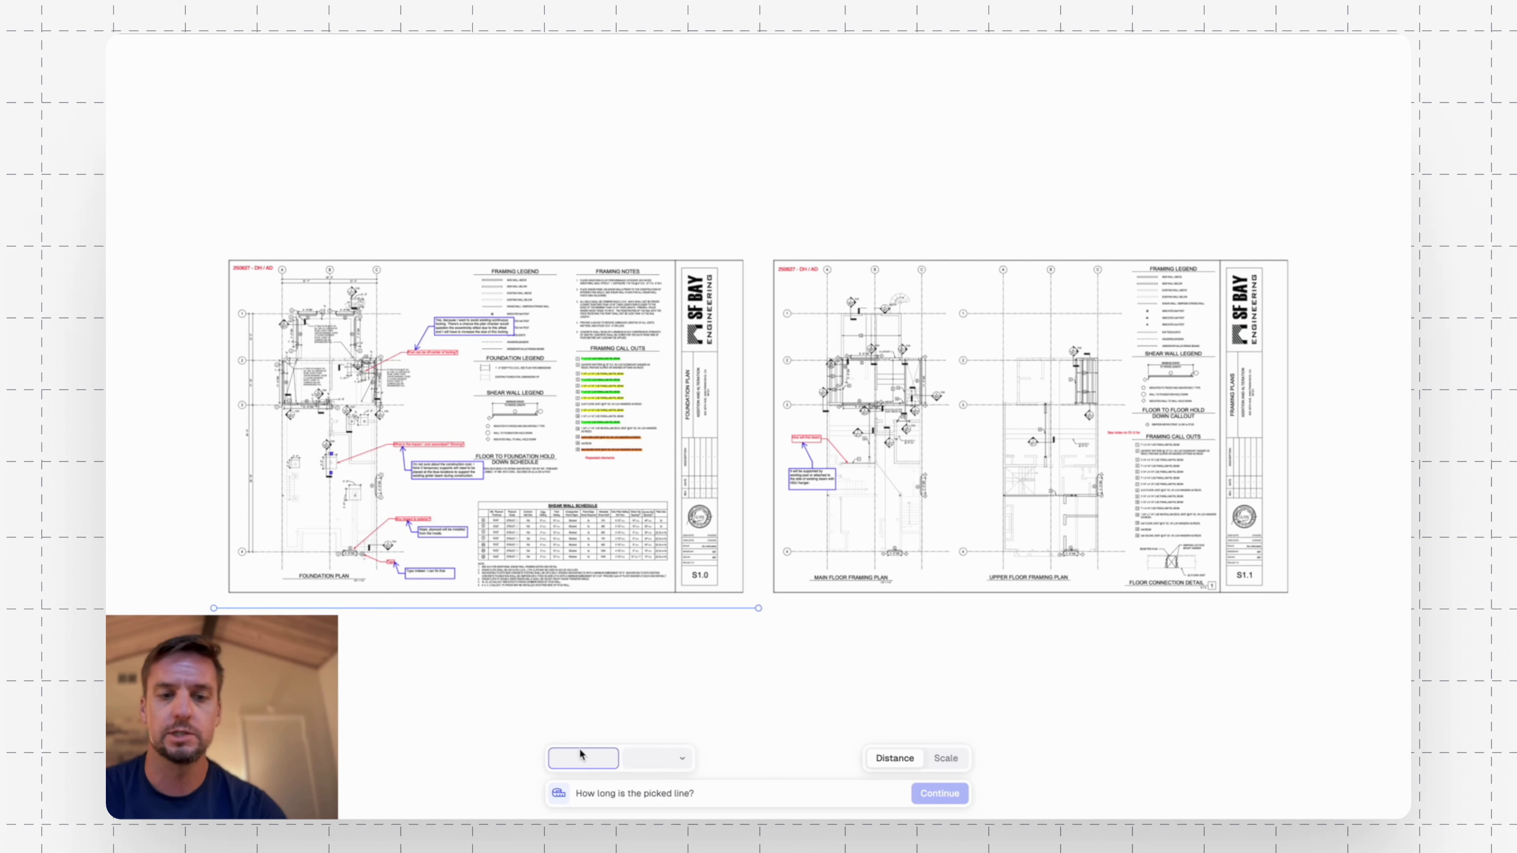
pyautogui.write('3')
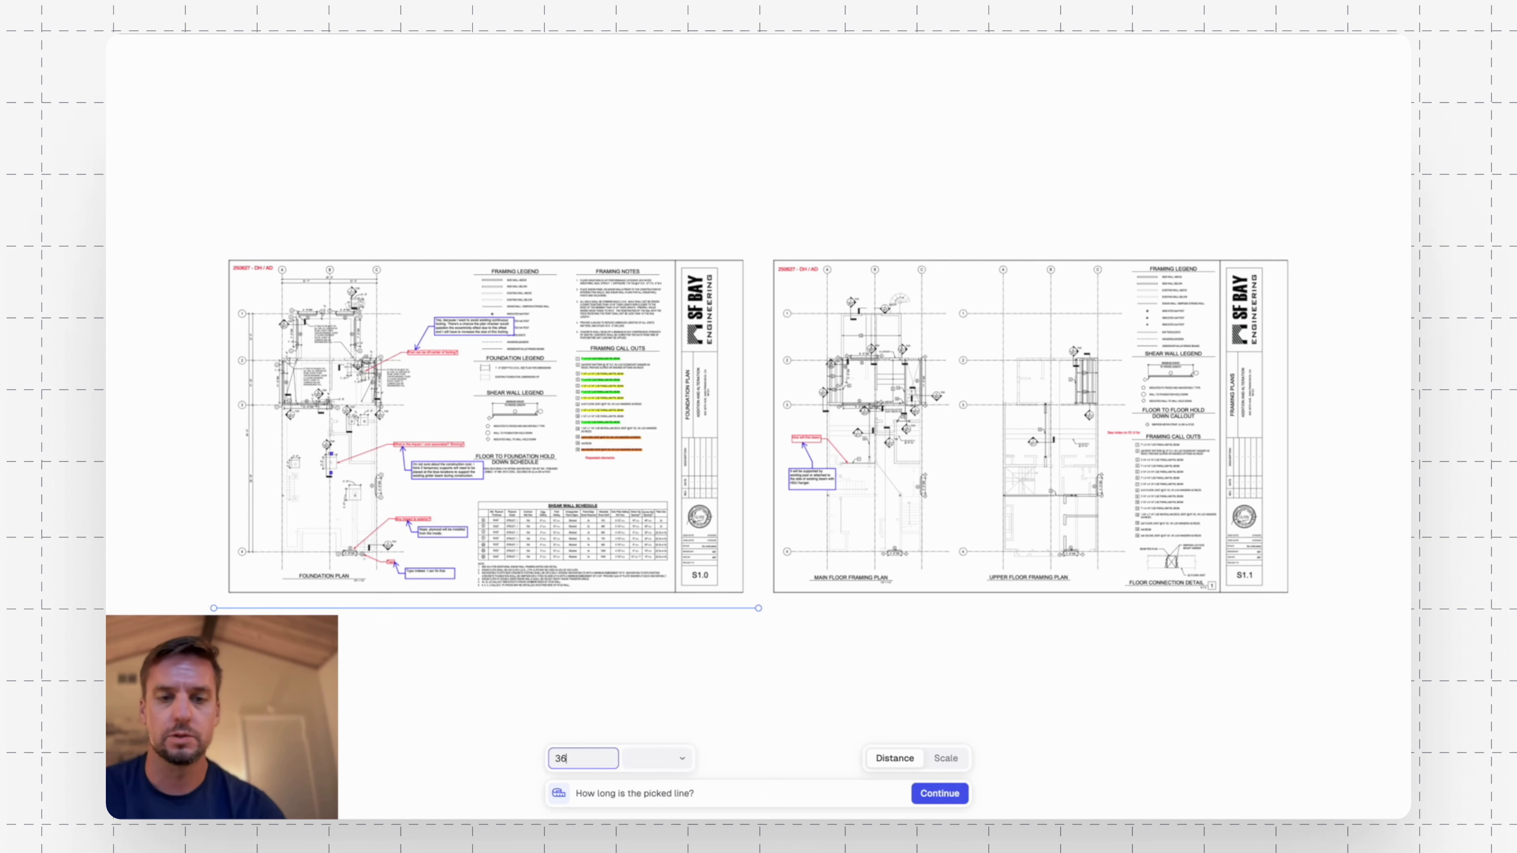
pyautogui.write('6')
pyautogui.click(681, 761)
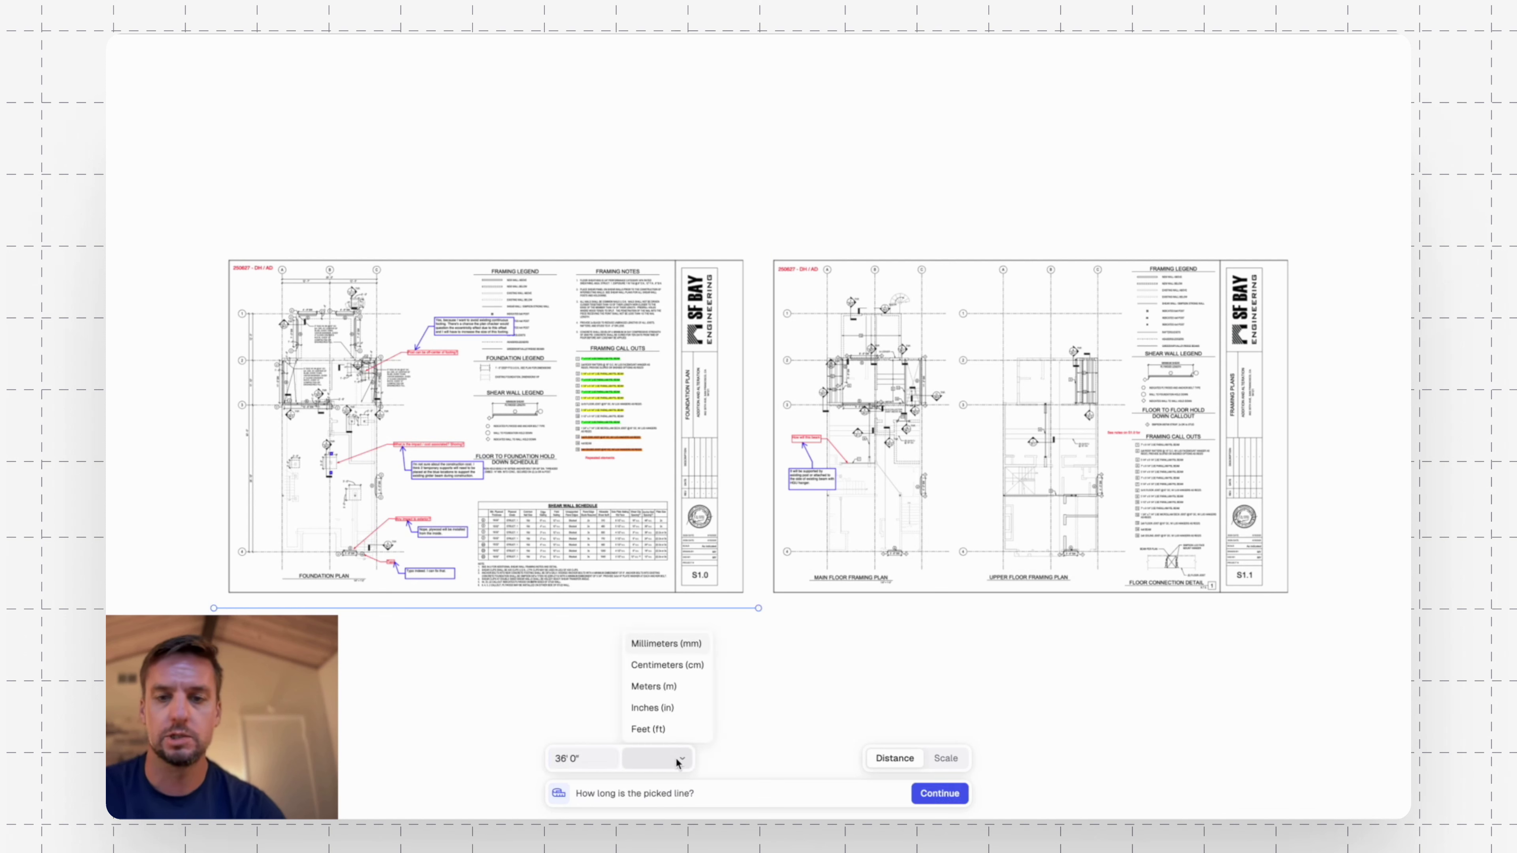
pyautogui.click(670, 718)
pyautogui.click(932, 794)
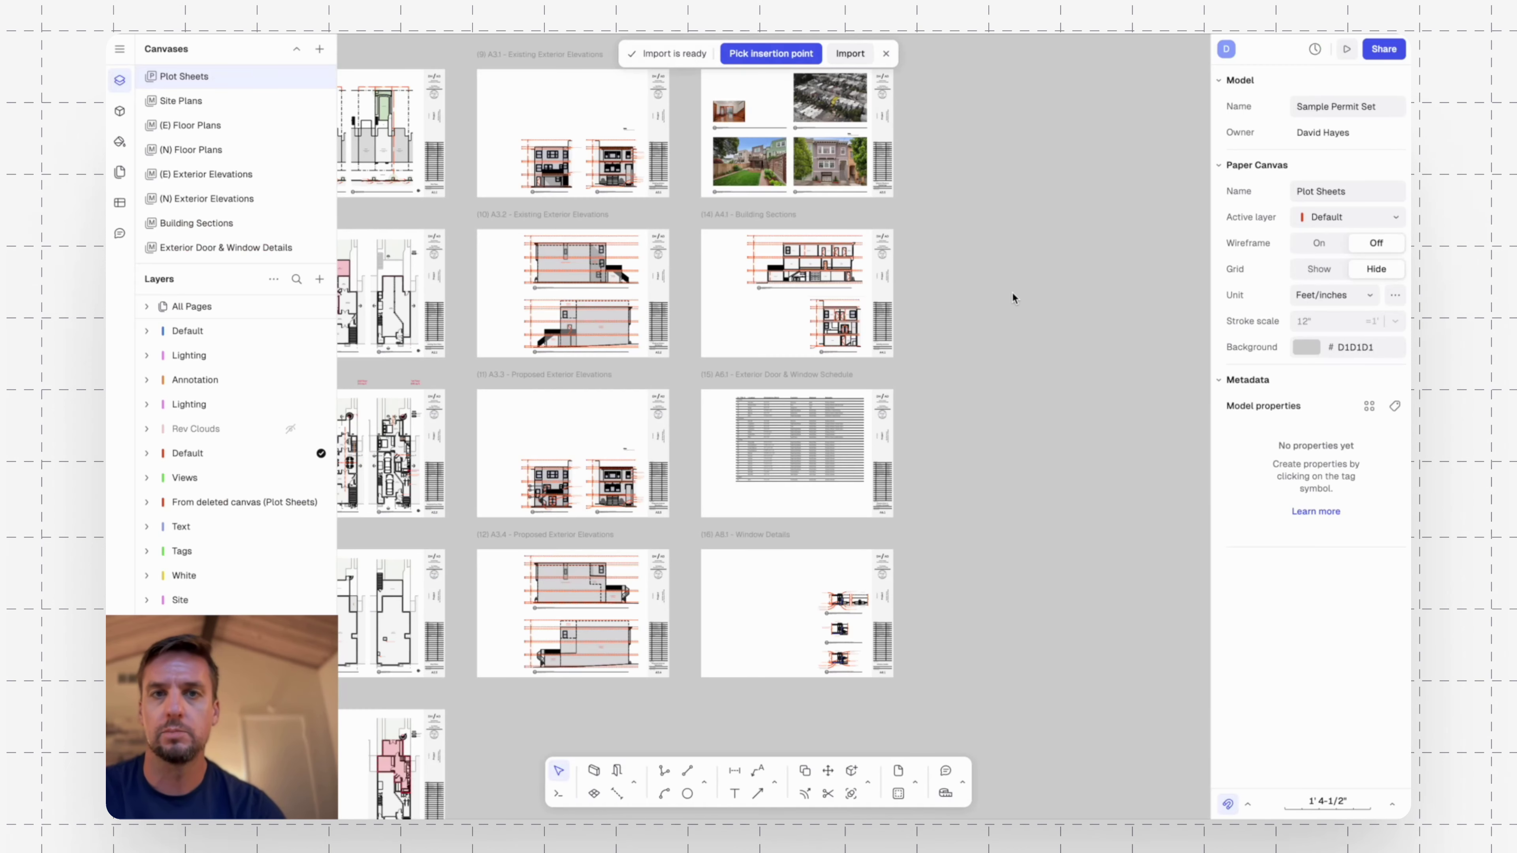
# Place the imported structural sheets on empty canvas and dismiss the feedback prompt.
pyautogui.click(770, 54)
pyautogui.click(1009, 216)
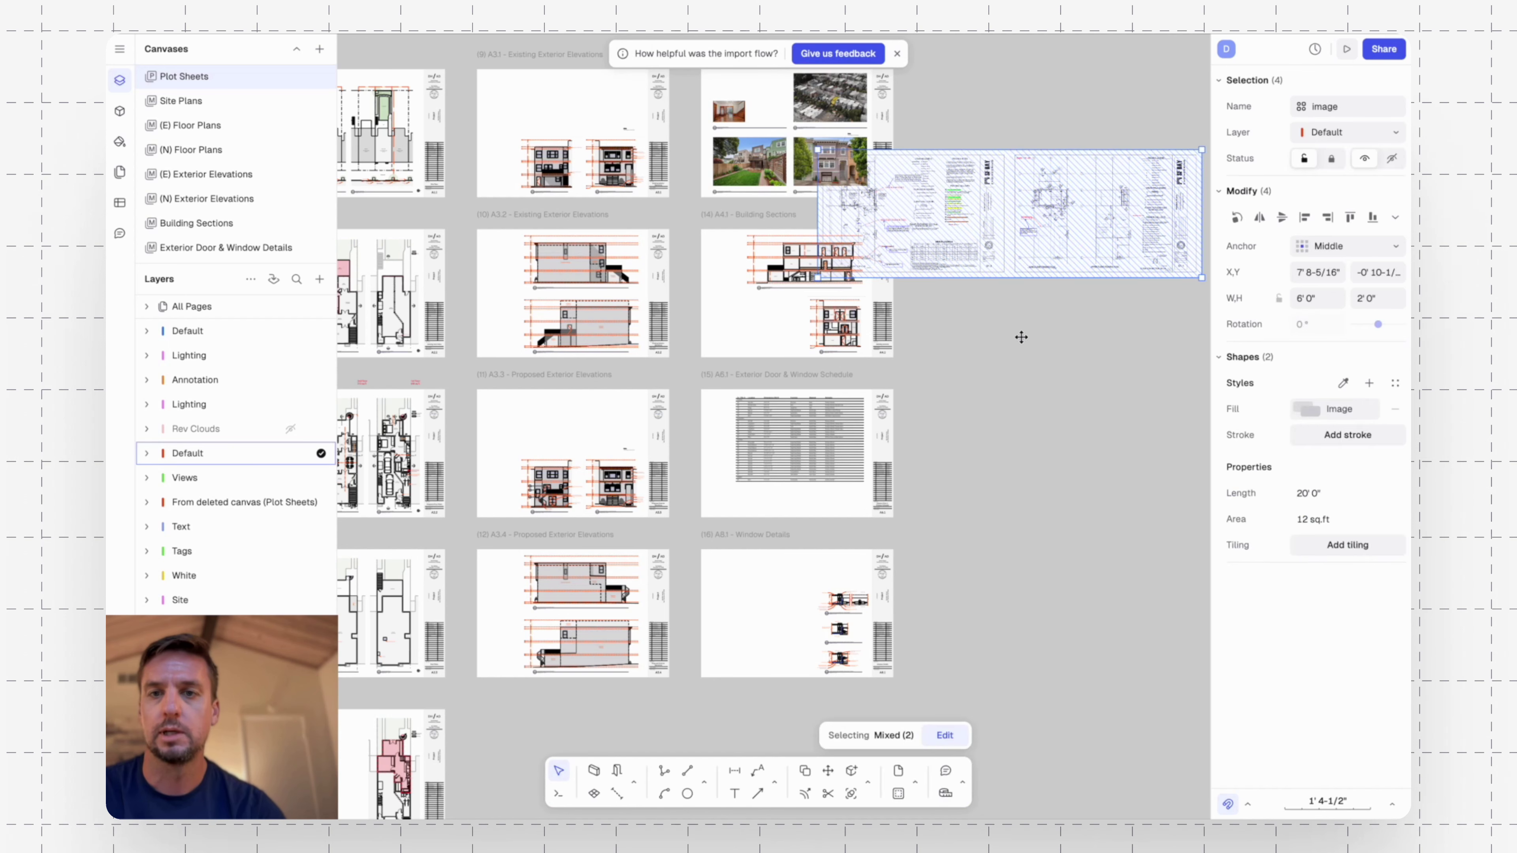
pyautogui.click(1043, 373)
pyautogui.moveTo(1057, 371); pyautogui.dragTo(713, 412, button='middle')
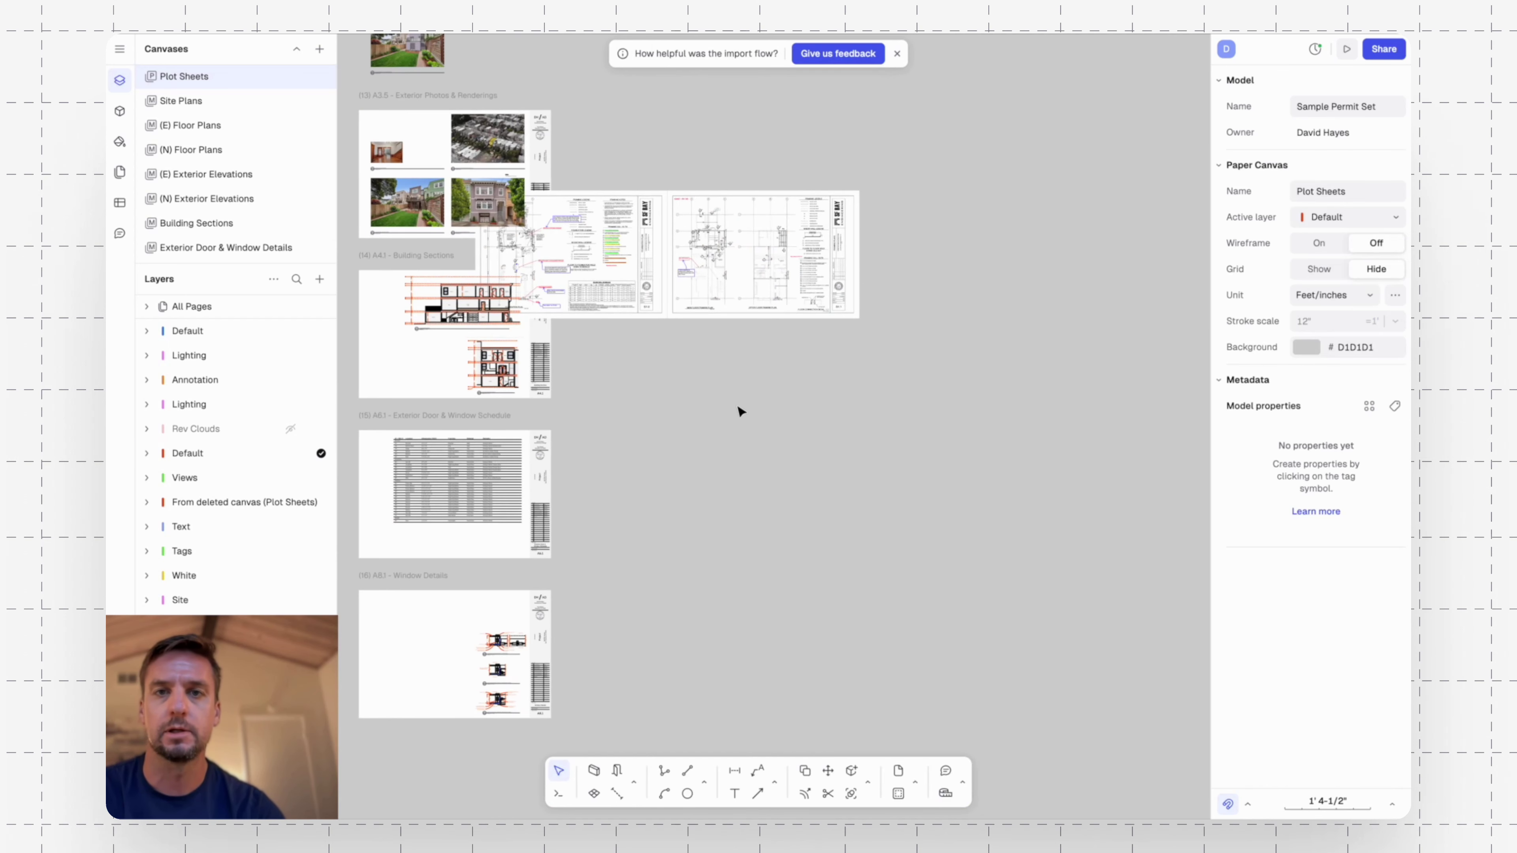
pyautogui.click(897, 54)
# Move the imported plan sheet image into open canvas space.
pyautogui.click(674, 264)
pyautogui.moveTo(627, 267); pyautogui.dragTo(779, 210)
pyautogui.click(783, 358)
pyautogui.hscroll(-5, 784, 350)
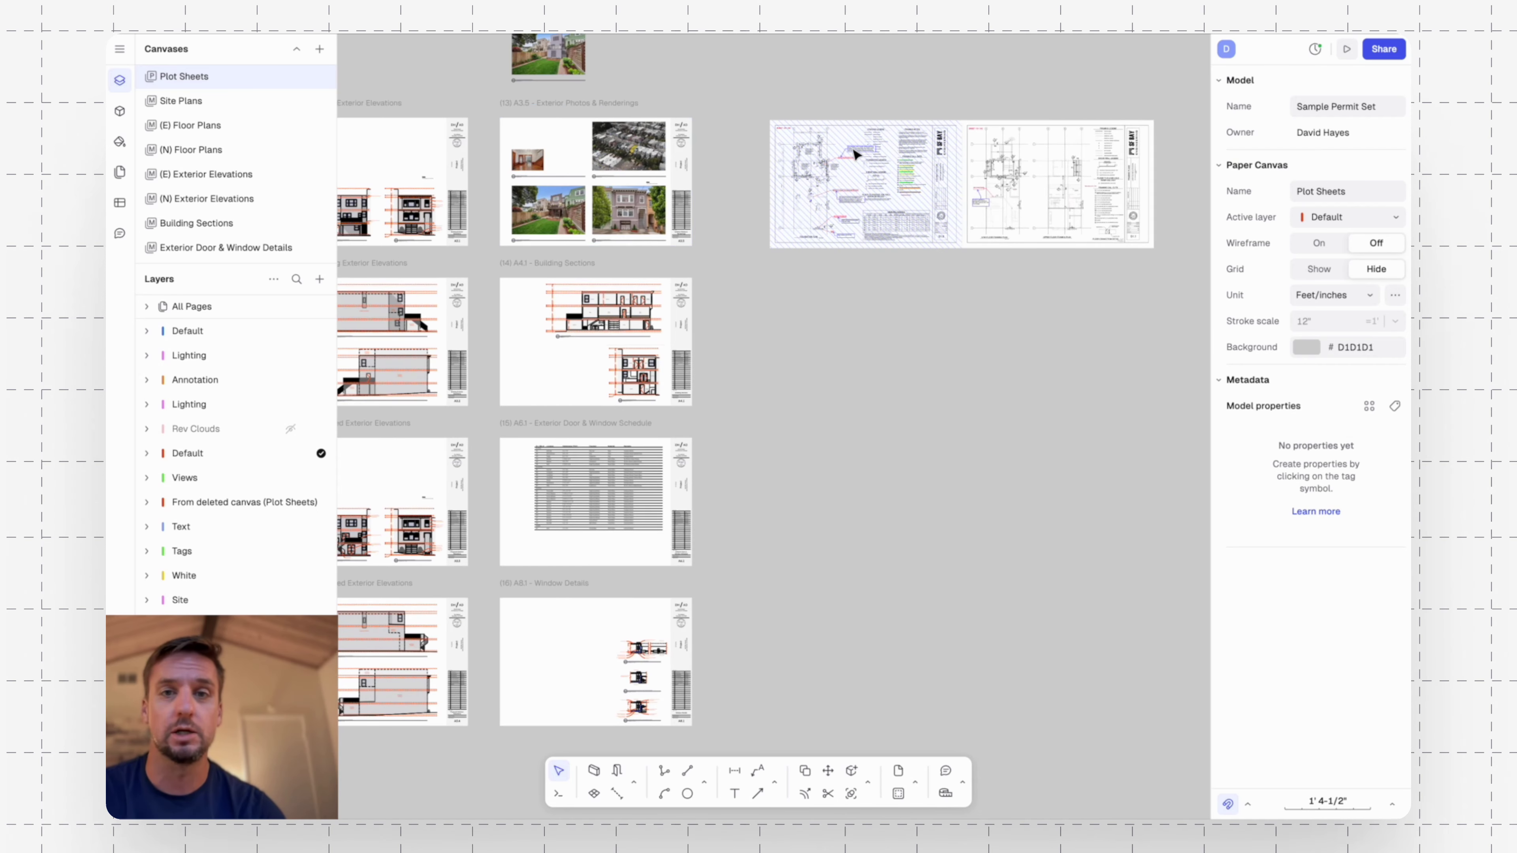
# Use Move (m) to set the first structural sheet beside the A3.5 sheet.
pyautogui.click(835, 207)
pyautogui.write('m')
pyautogui.press('Return')
pyautogui.click(770, 120)
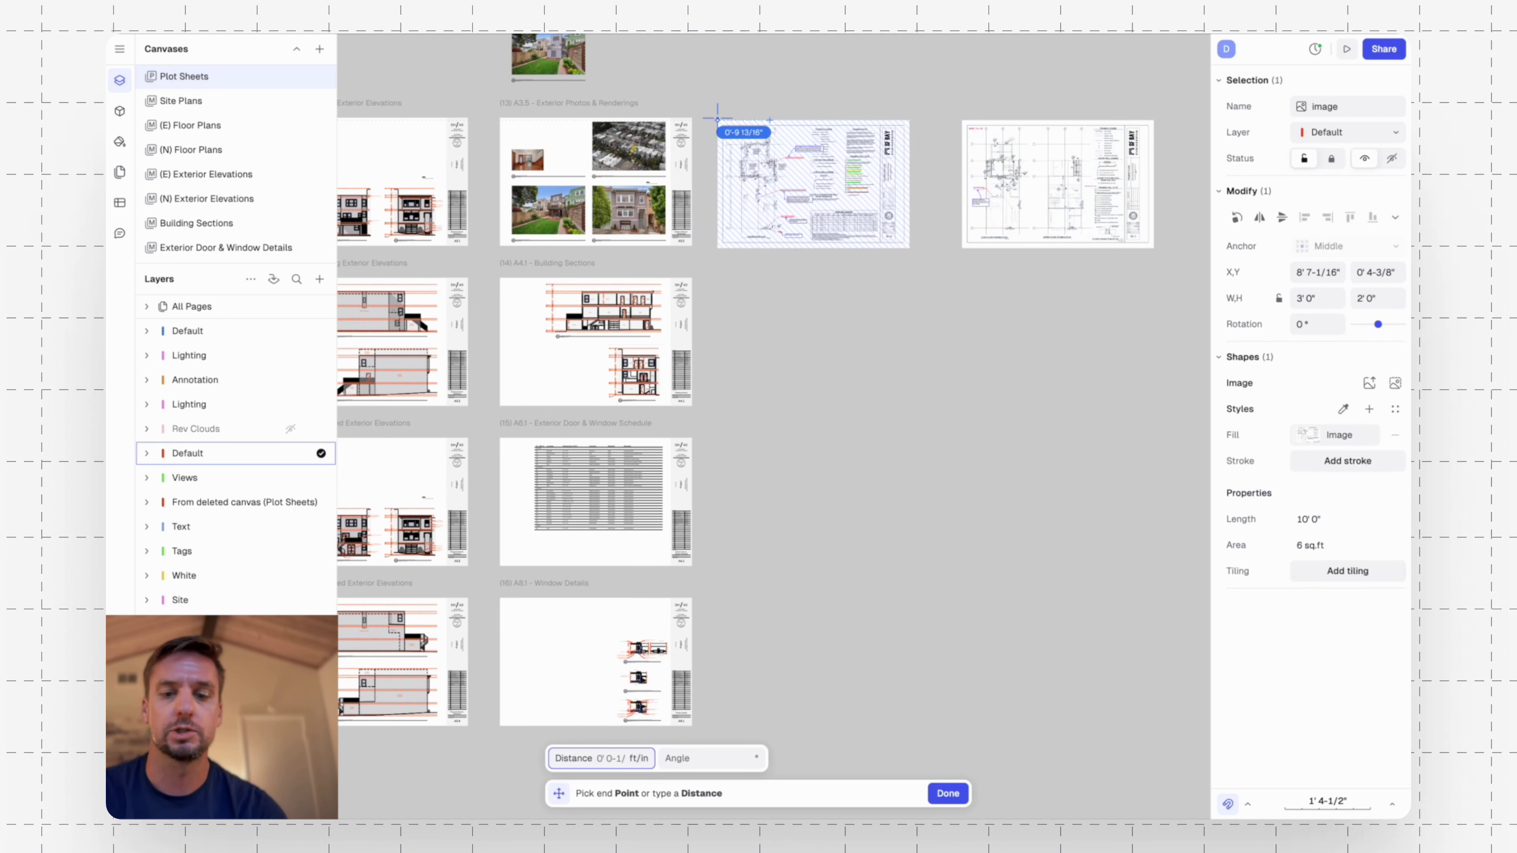
pyautogui.click(692, 117)
pyautogui.write('m')
pyautogui.press('Return')
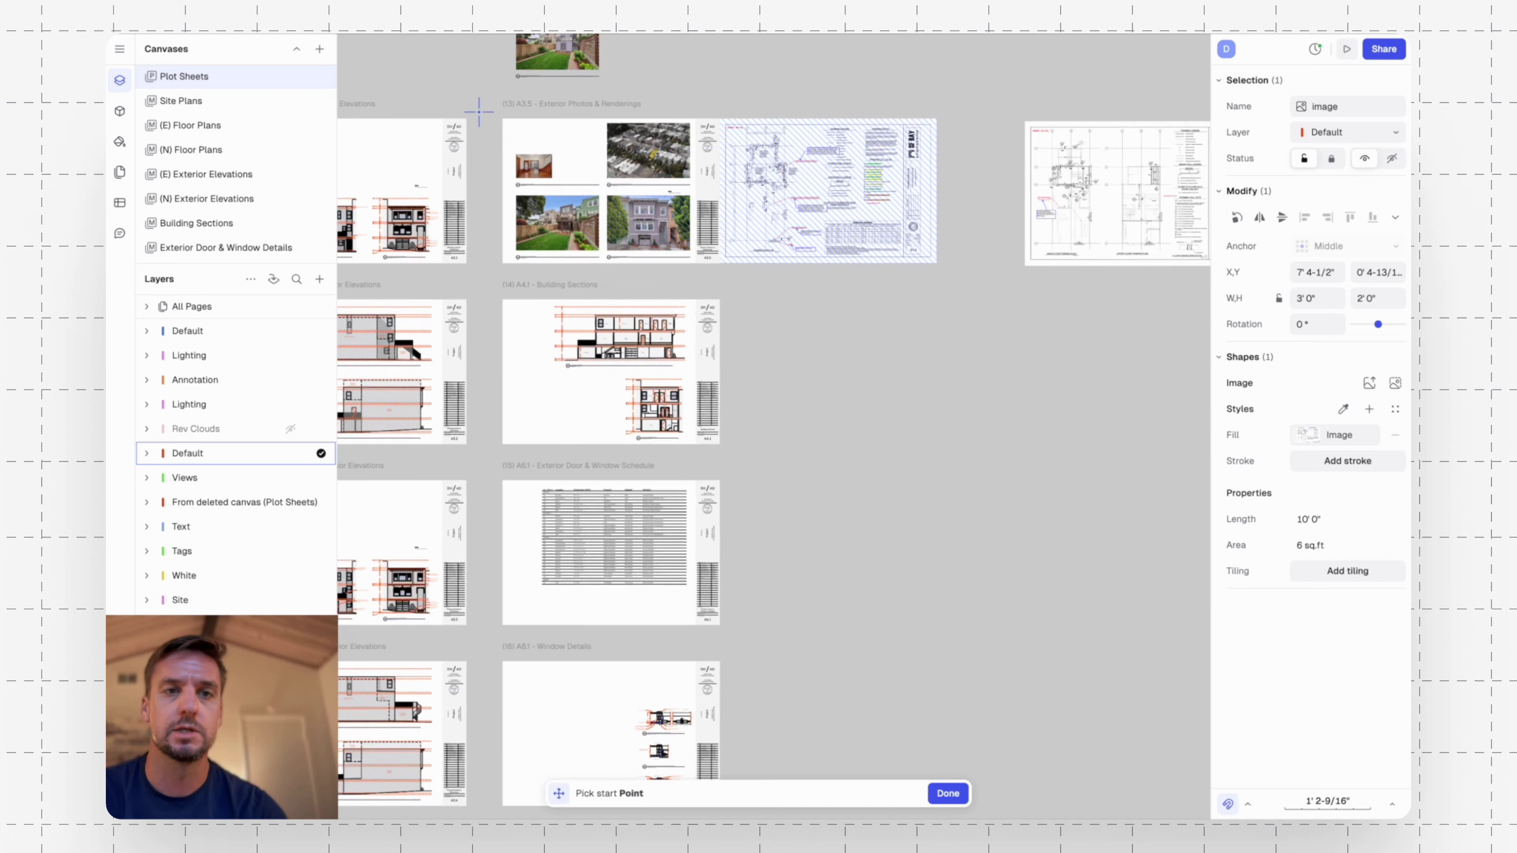
pyautogui.scroll(5, 478, 111)
pyautogui.click(451, 127)
pyautogui.click(532, 127)
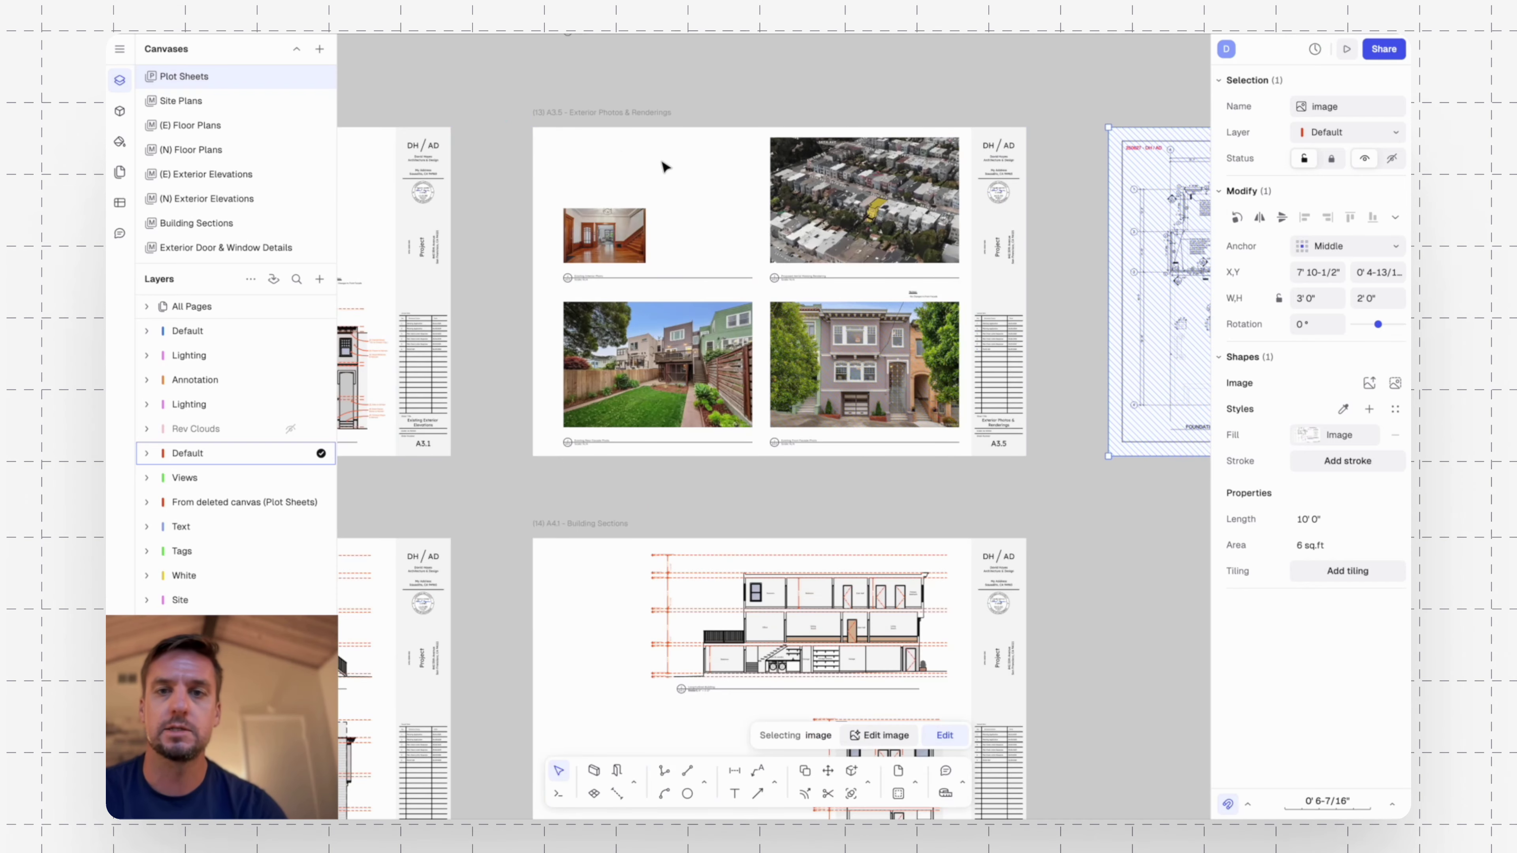
pyautogui.press('Escape')
pyautogui.scroll(-5, 1022, 210)
# Stack the second structural sheet below the first and show the pages list.
pyautogui.moveTo(1108, 192); pyautogui.dragTo(817, 367)
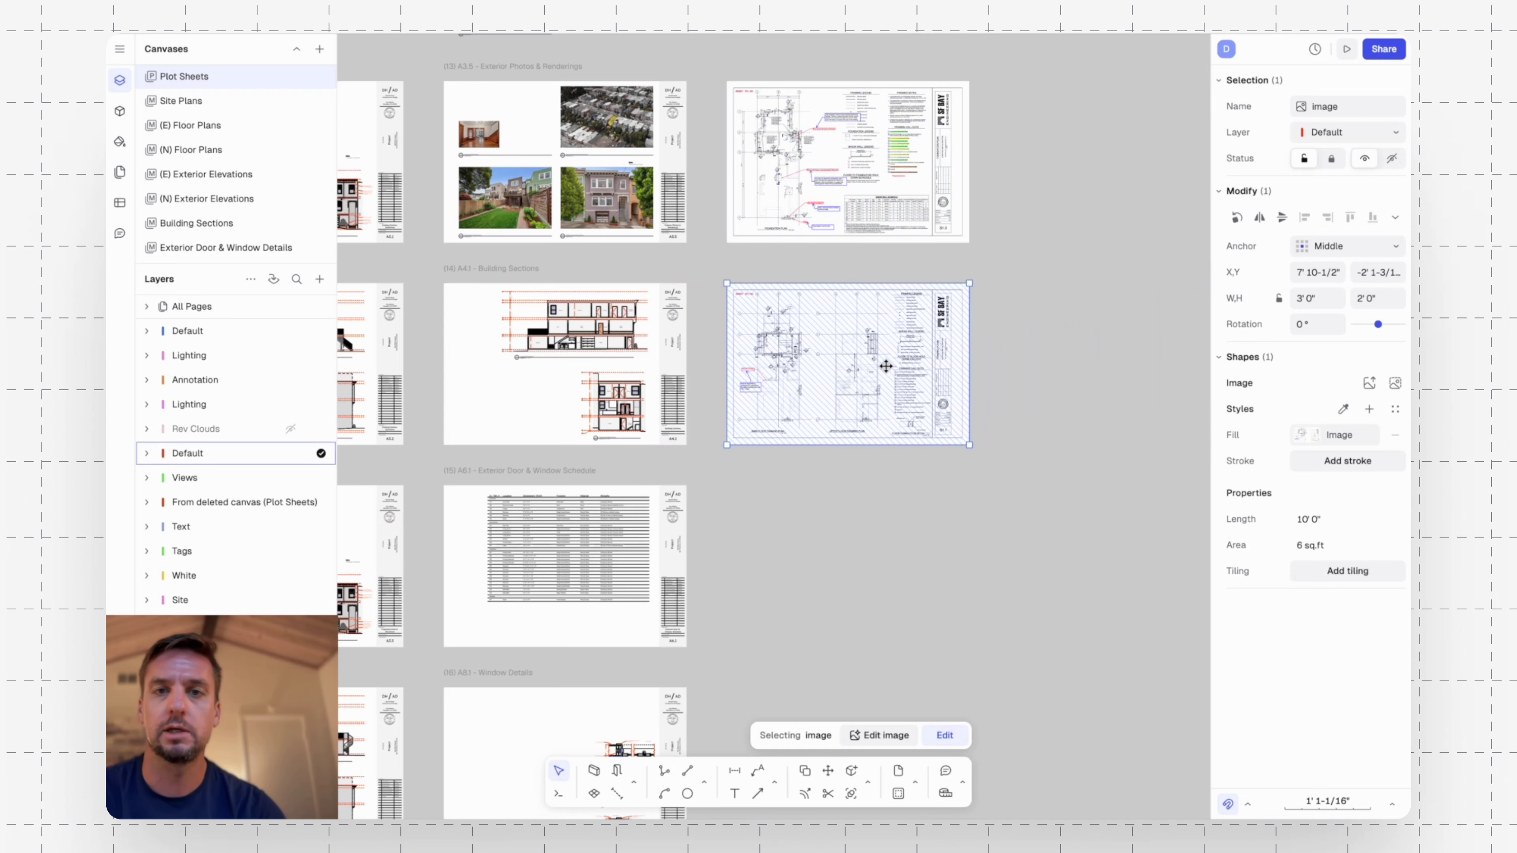
pyautogui.click(985, 326)
pyautogui.moveTo(1004, 271); pyautogui.dragTo(1111, 312, button='middle')
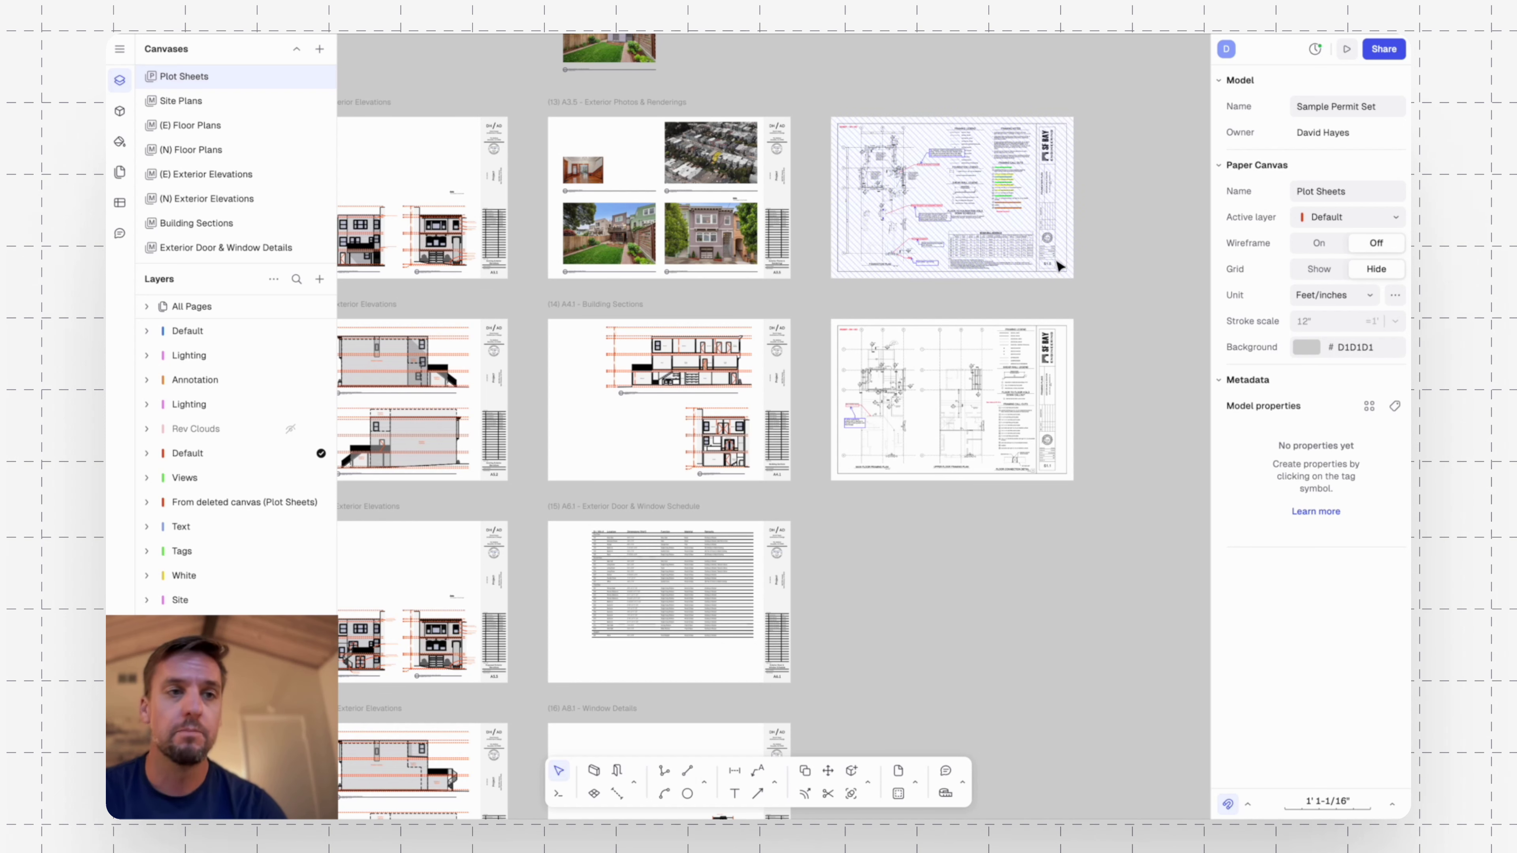
pyautogui.click(119, 171)
pyautogui.scroll(-20, 211, 417)
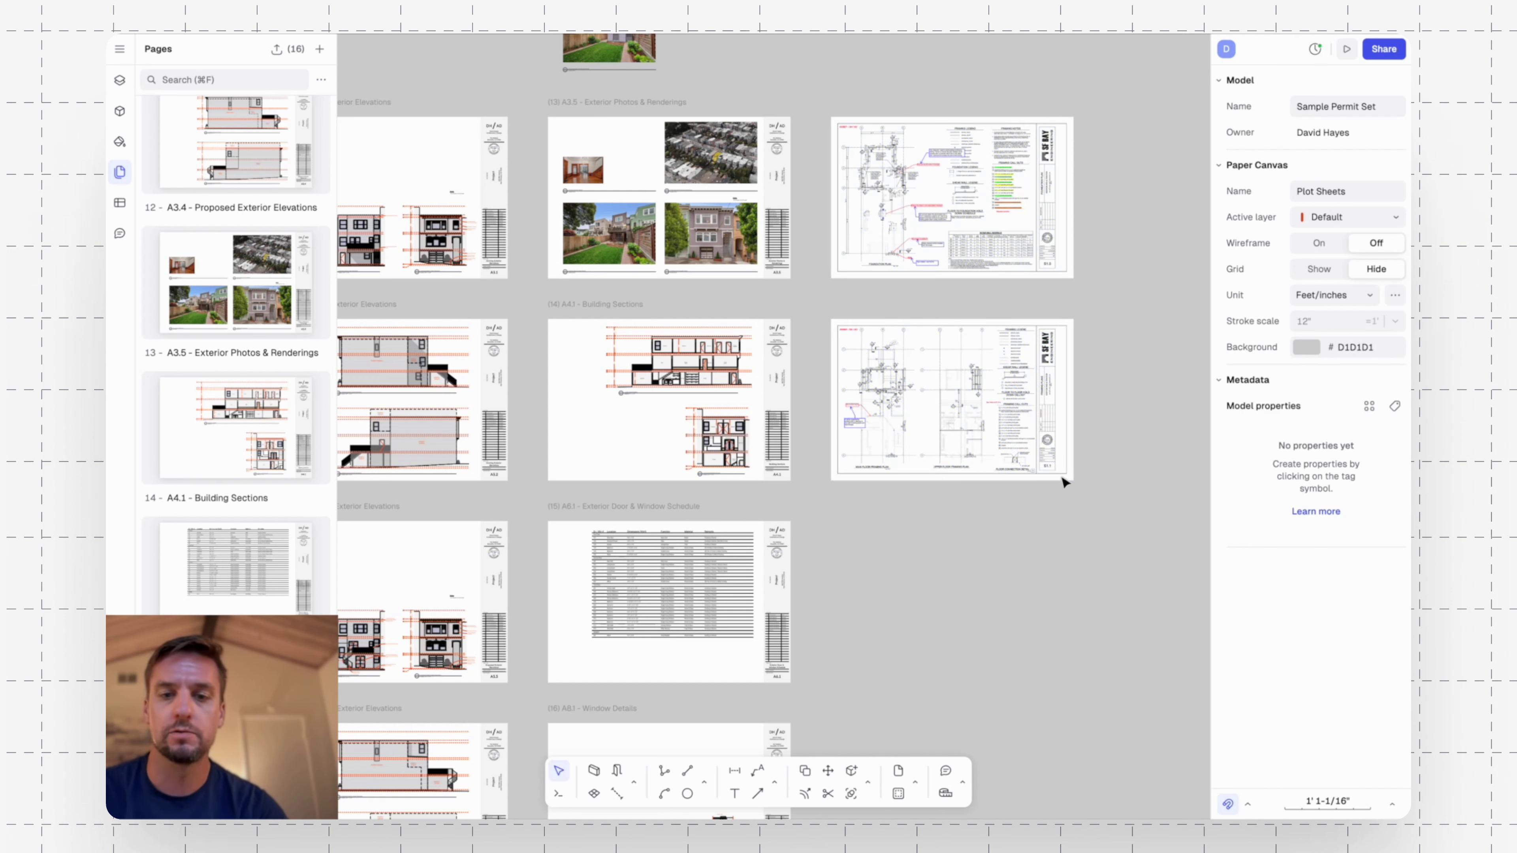
# Frame the upper and lower structural sheets as two new pages, 17 and 18.
pyautogui.click(899, 774)
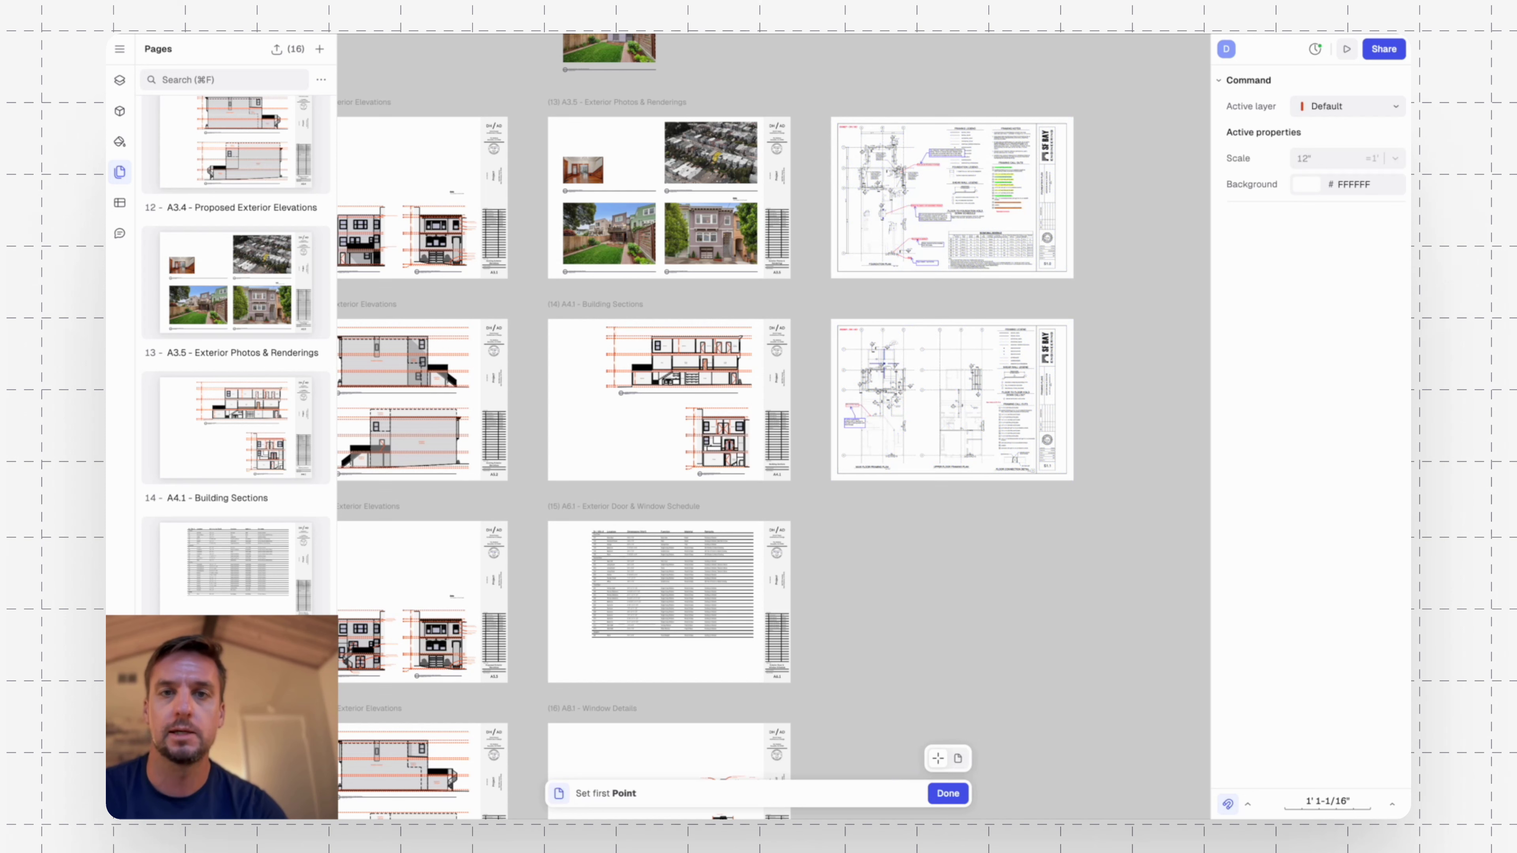
pyautogui.click(831, 116)
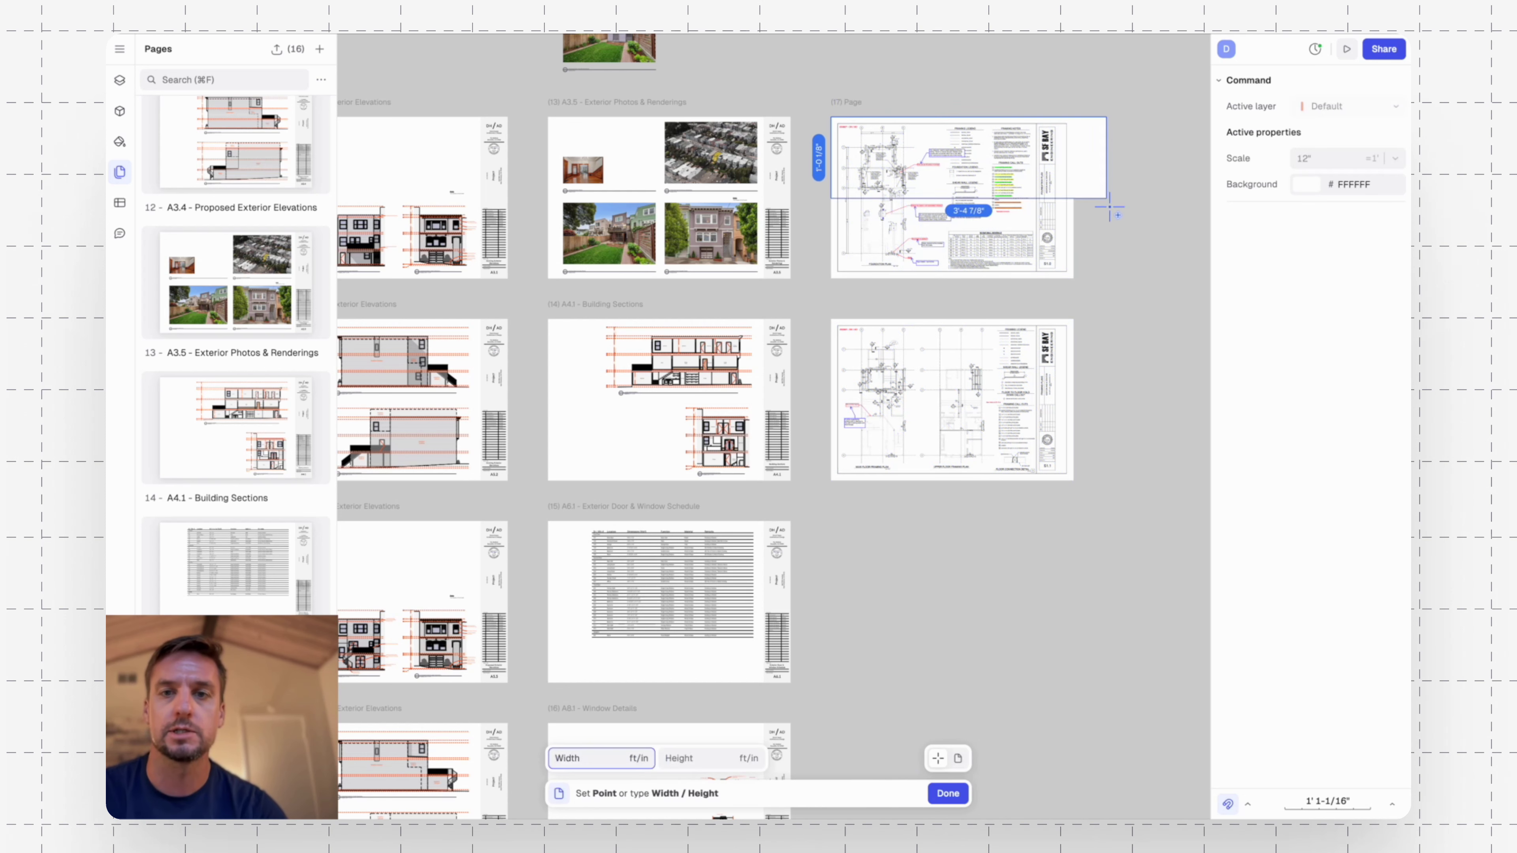
pyautogui.click(1073, 278)
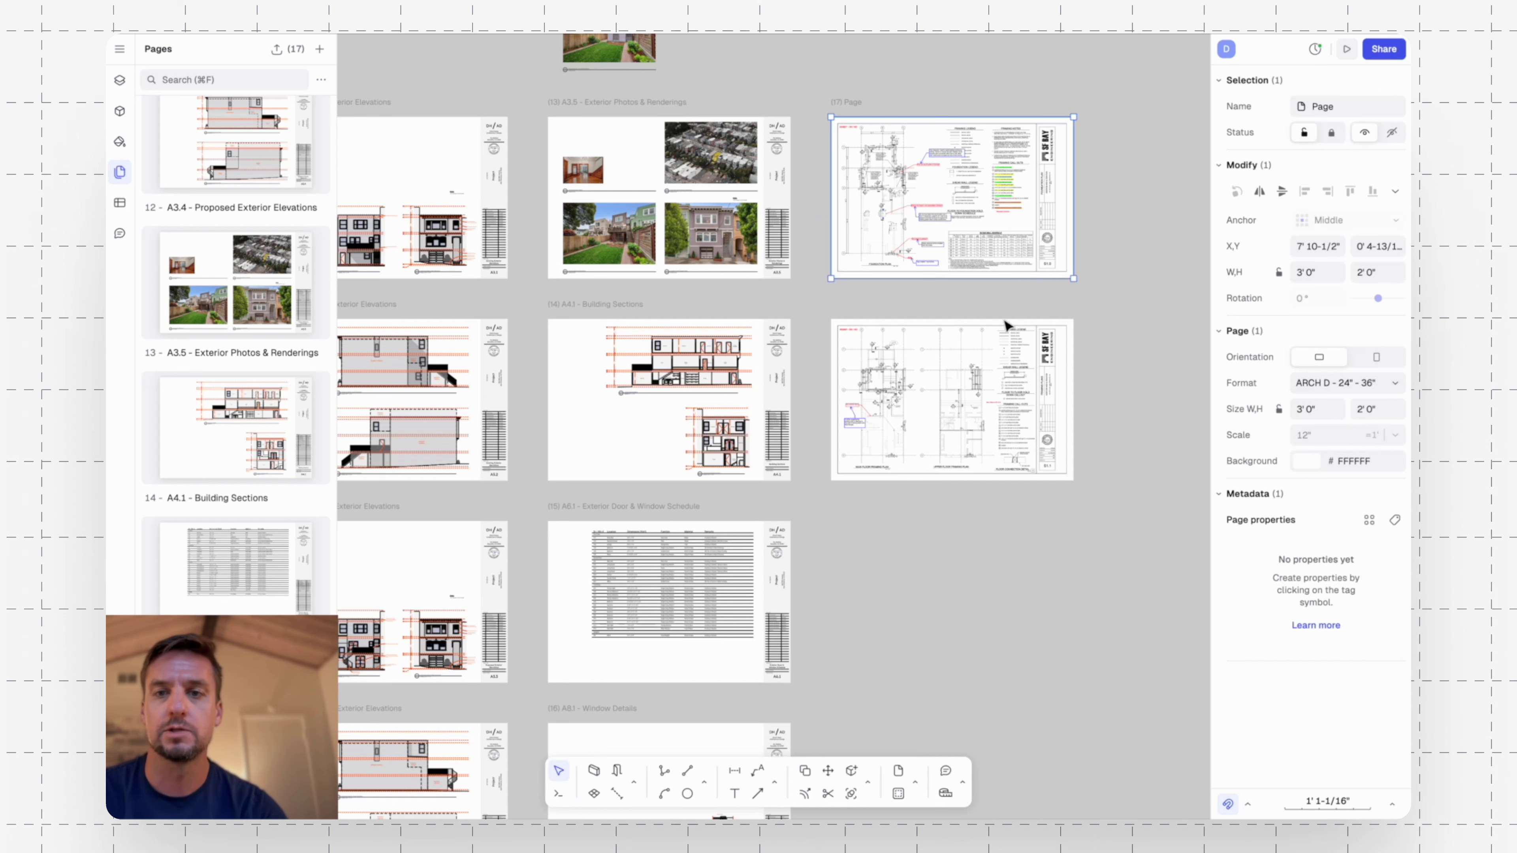
pyautogui.press('p')
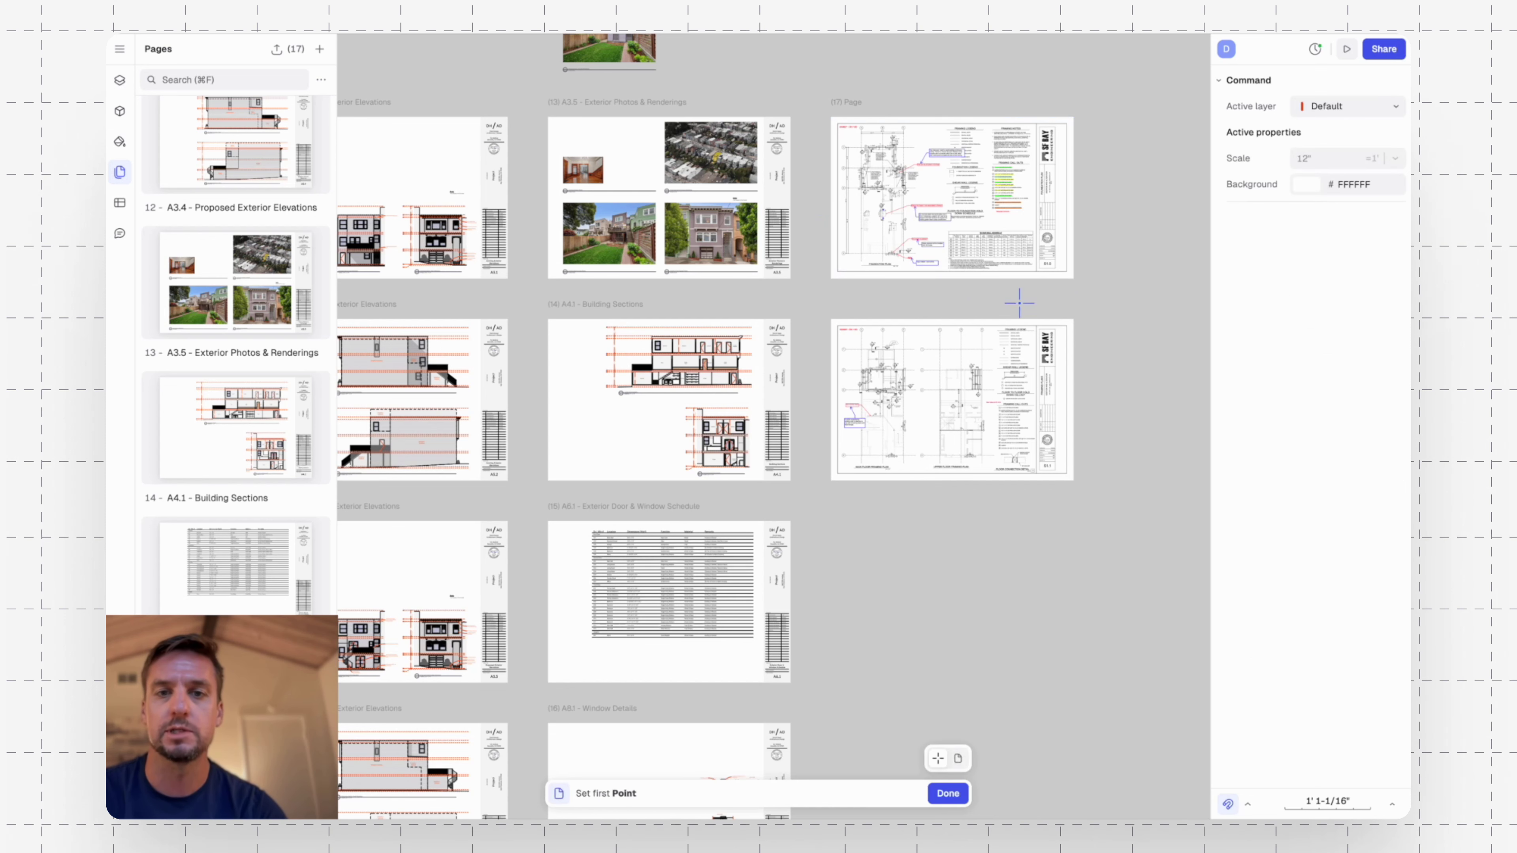
pyautogui.click(830, 320)
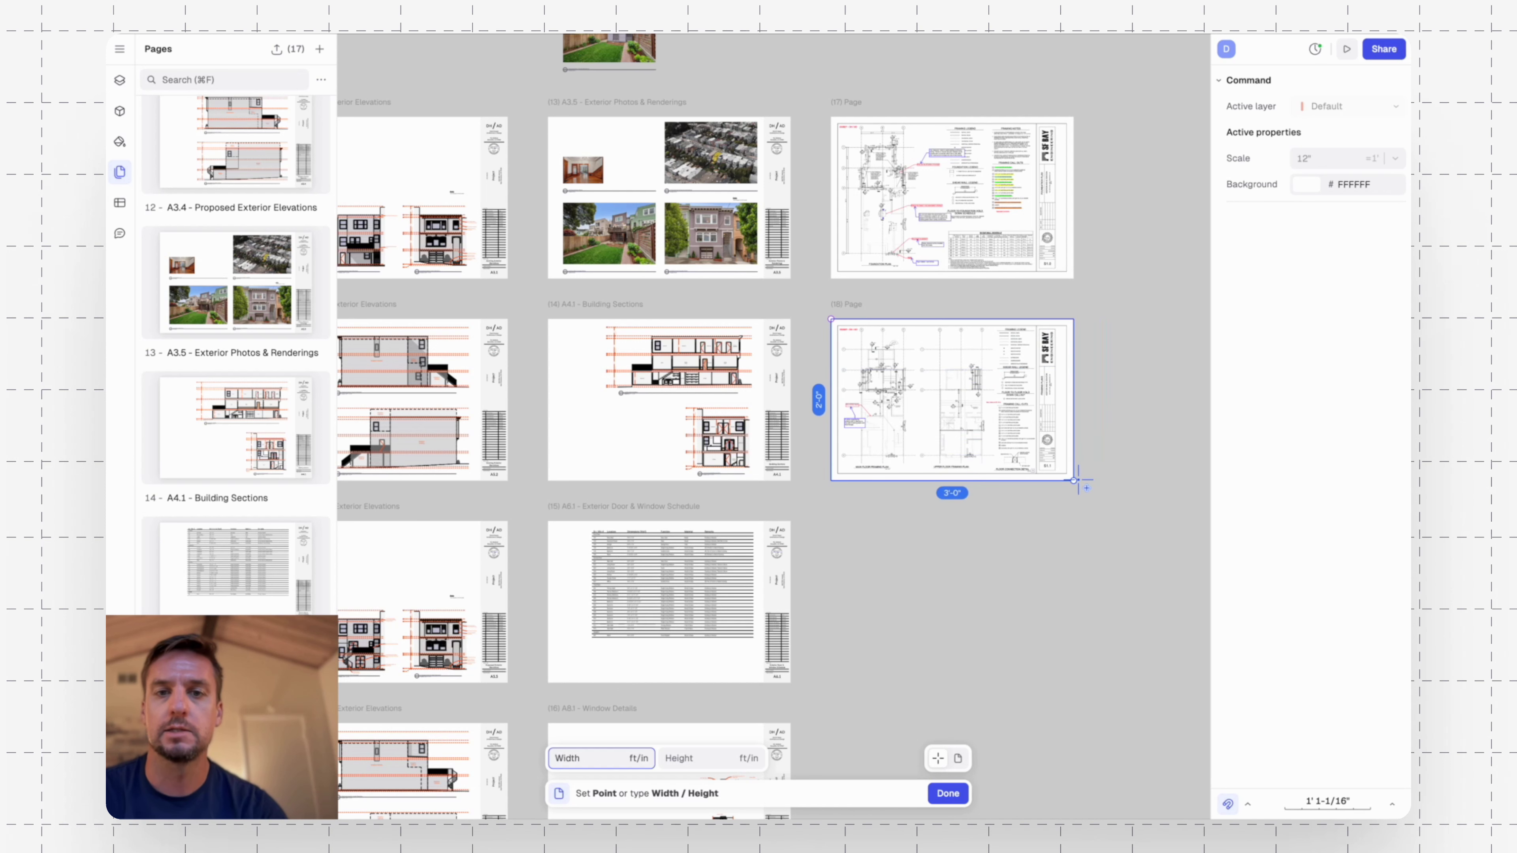
pyautogui.click(1095, 482)
pyautogui.press('Escape')
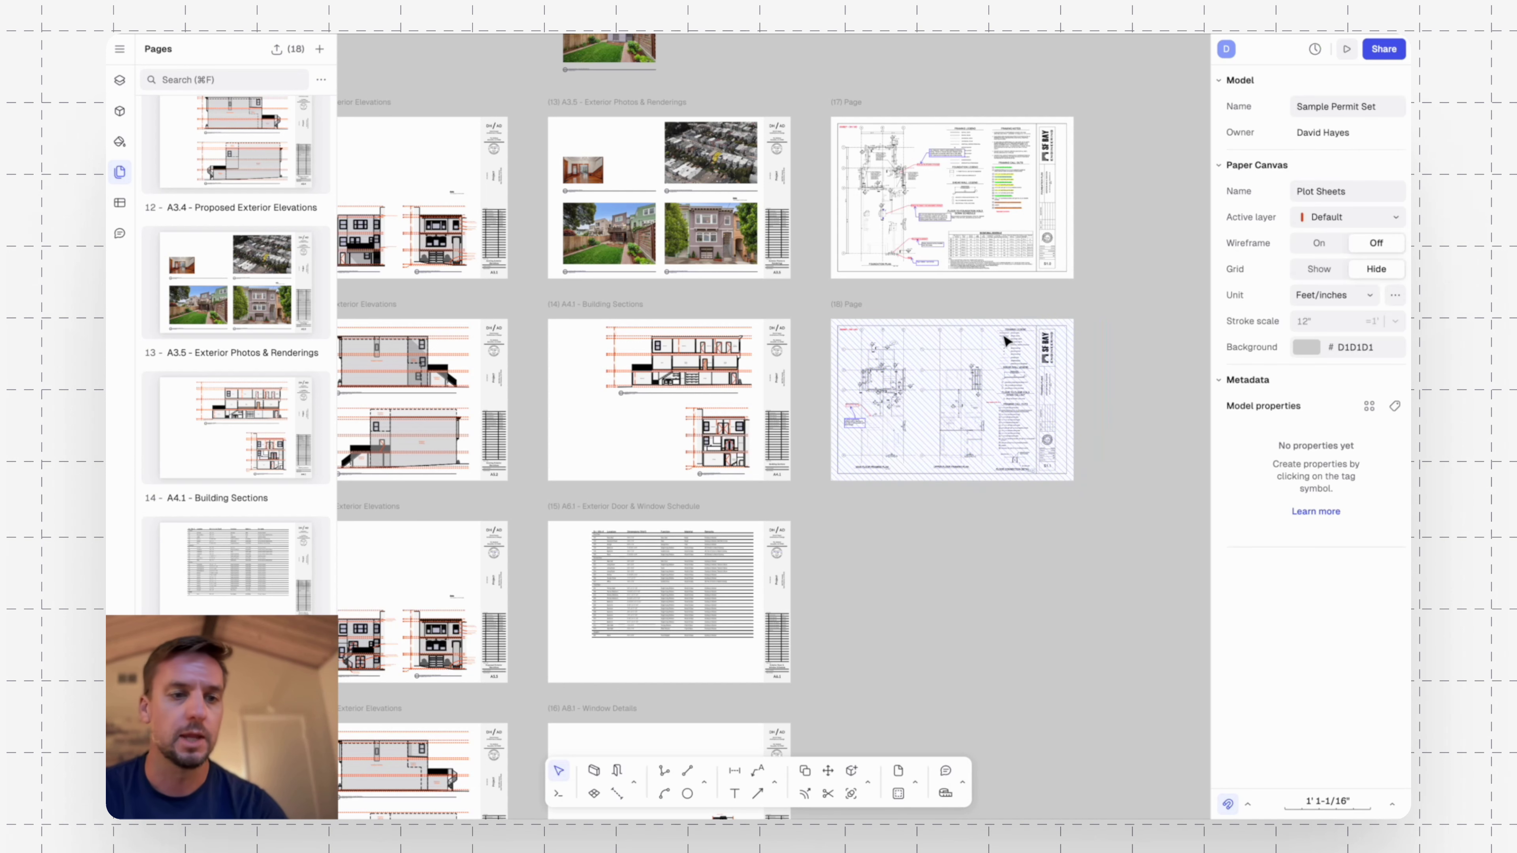
pyautogui.scroll(-5, 219, 458)
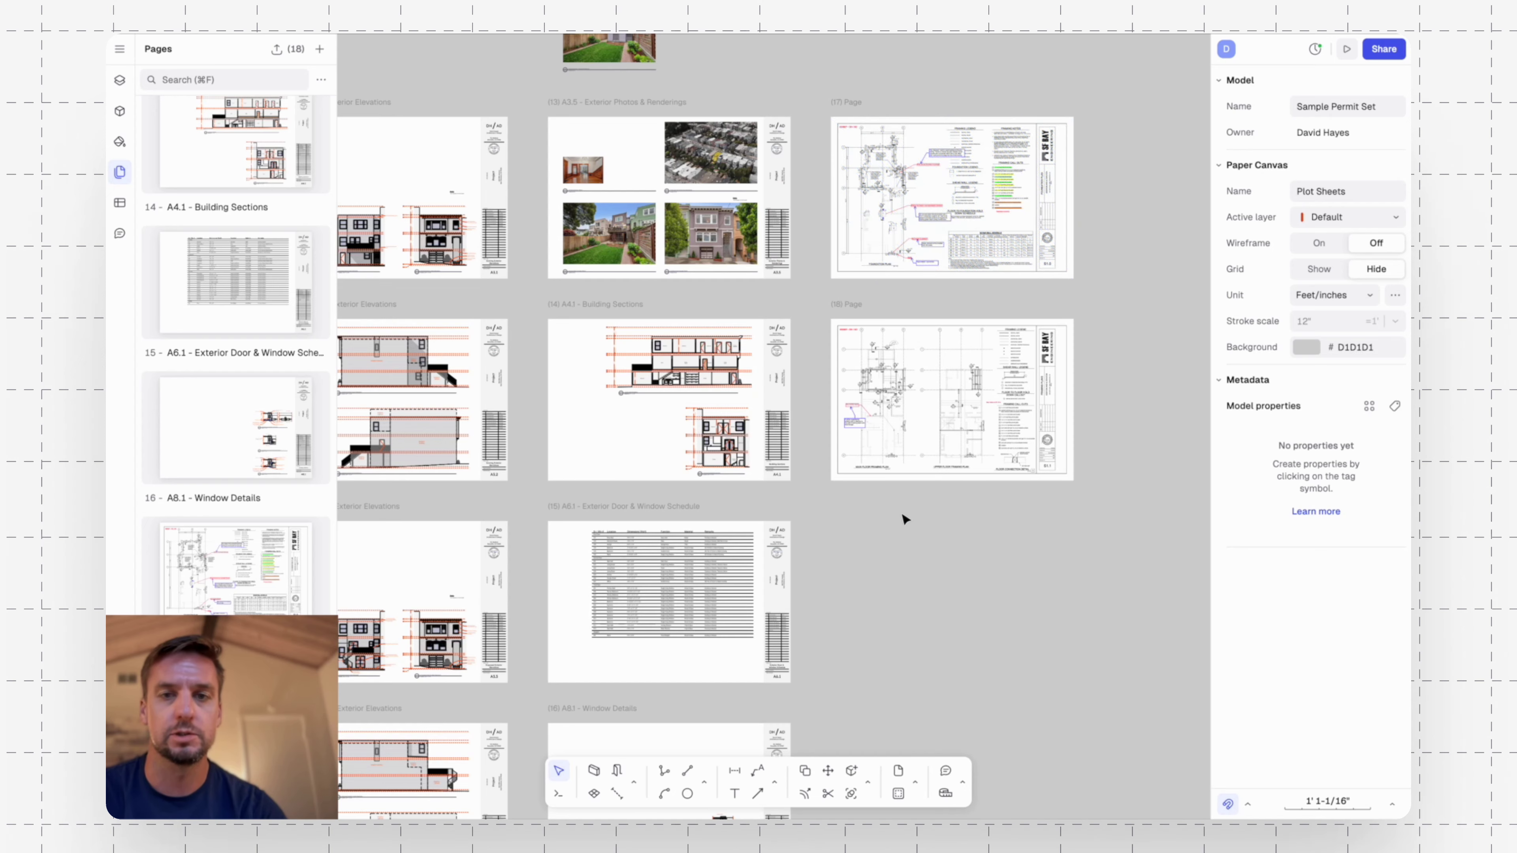
pyautogui.keyDown('ctrl'); pyautogui.scroll(-3, 896, 514); pyautogui.keyUp('ctrl')
pyautogui.moveTo(883, 508); pyautogui.dragTo(793, 553, button='middle')
pyautogui.keyDown('ctrl'); pyautogui.scroll(5, 896, 359); pyautogui.keyUp('ctrl')
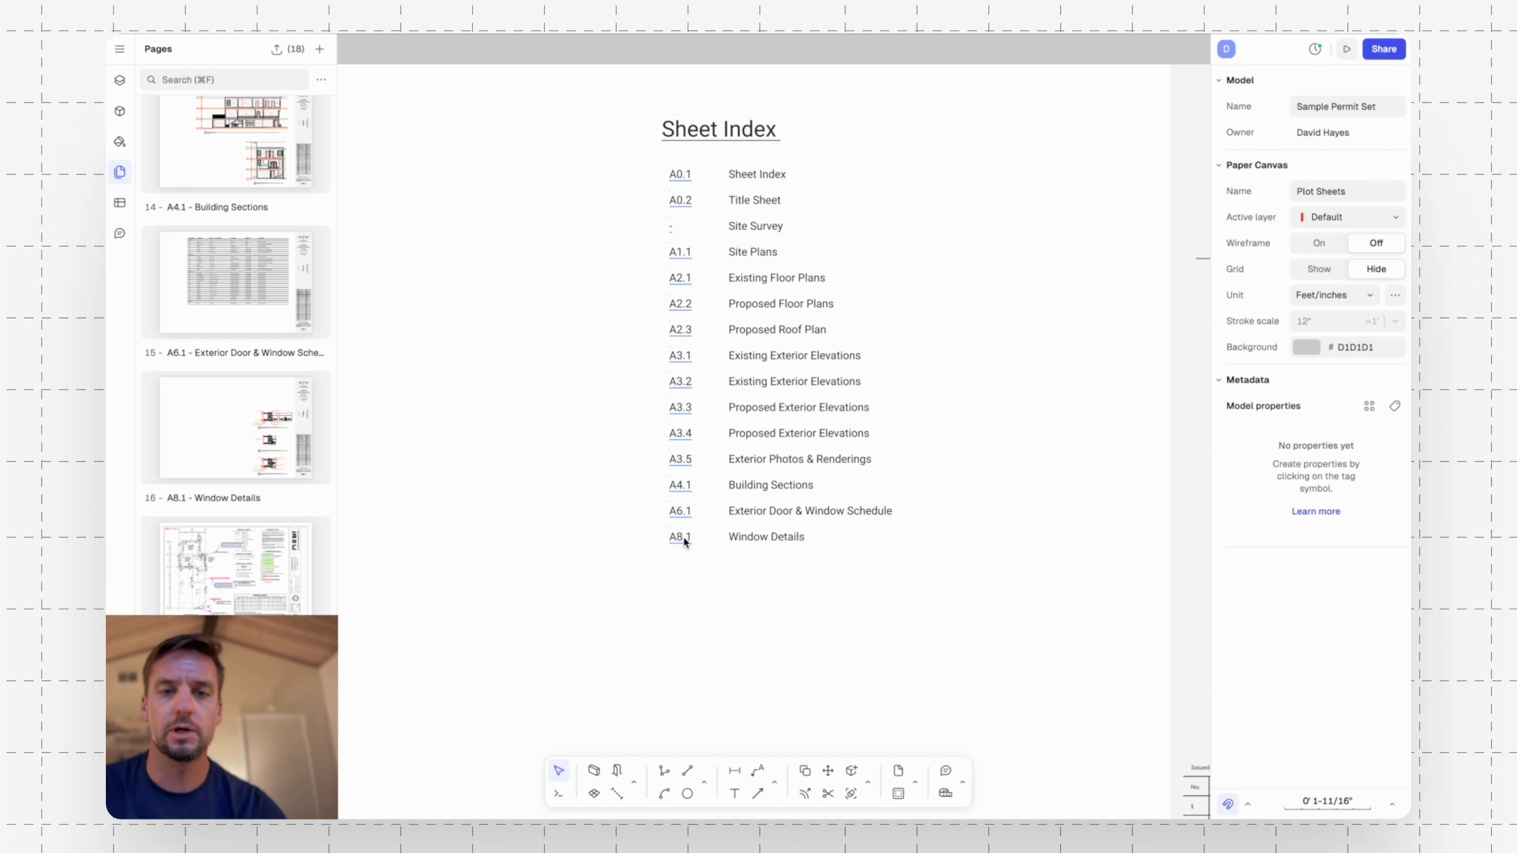
# Add sheet codes S1.1 and S1.2 below A8.1 in the Sheet Index.
pyautogui.doubleClick(692, 546)
pyautogui.click(737, 505)
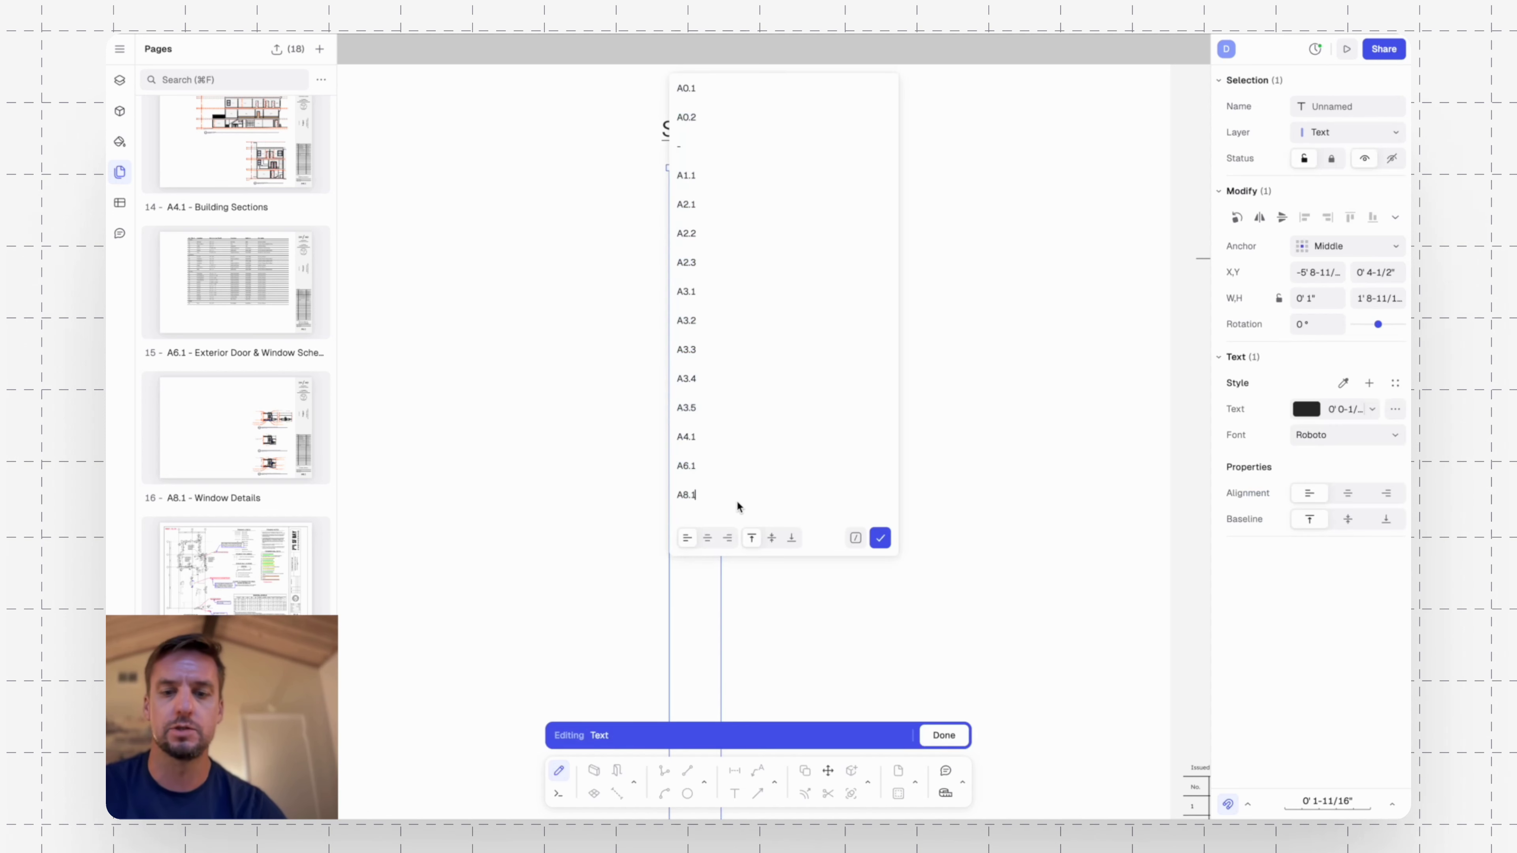
pyautogui.press('Return')
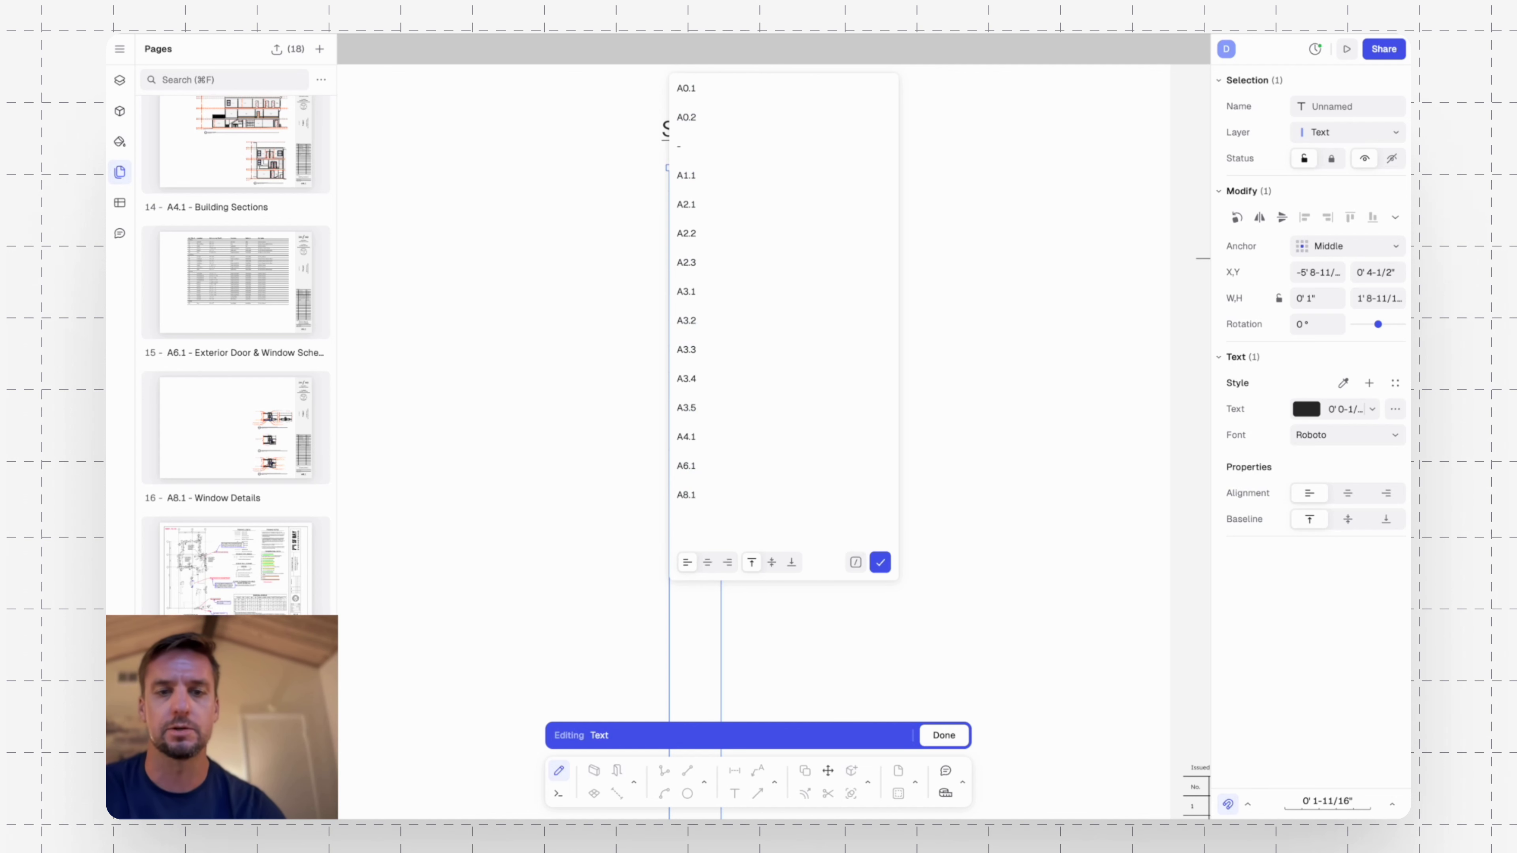
pyautogui.write('S')
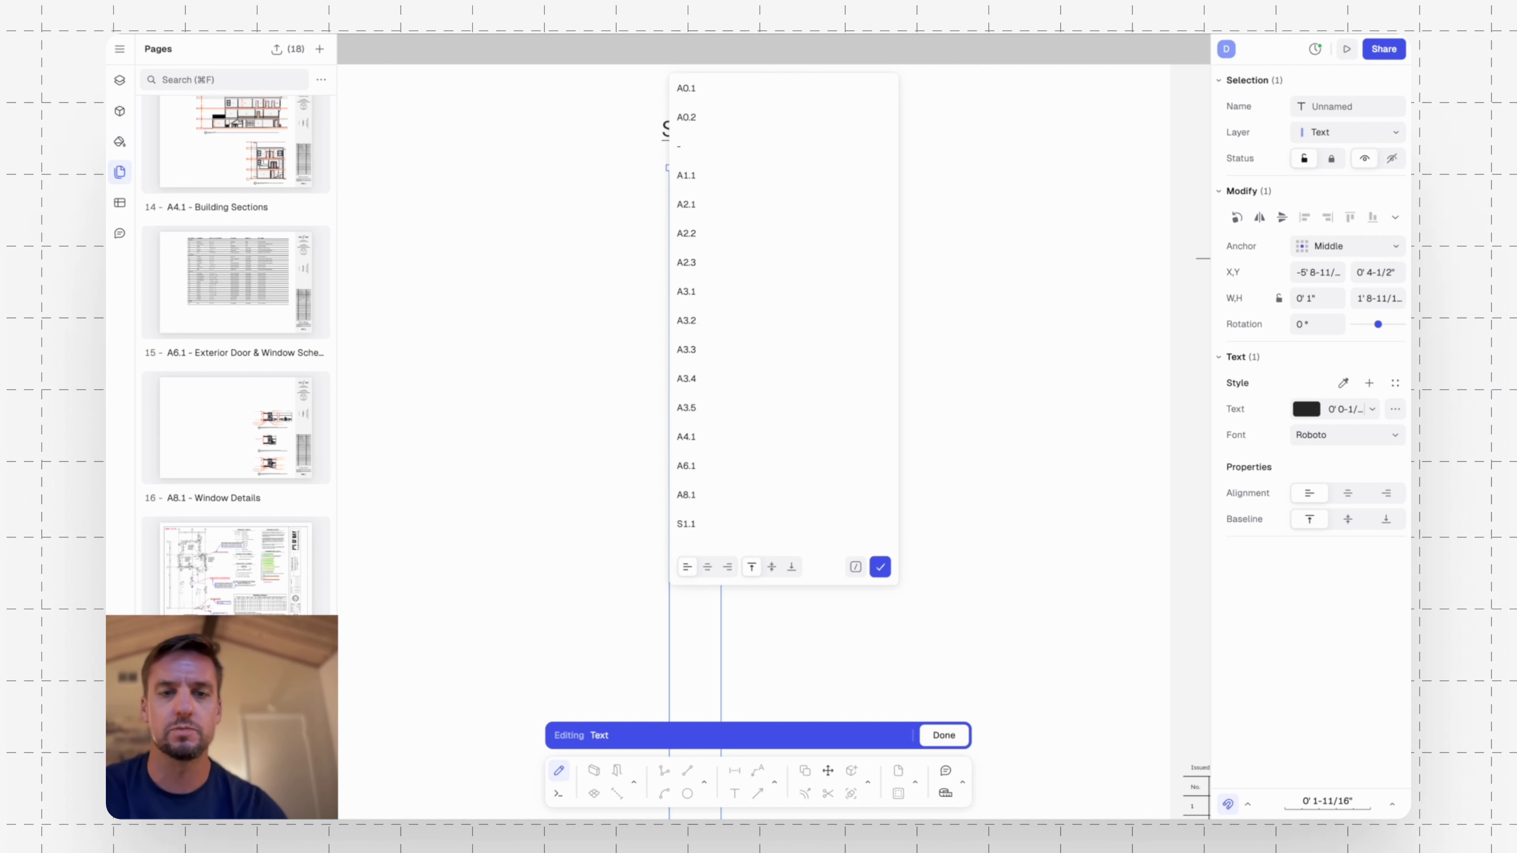
pyautogui.write('1.1')
pyautogui.press('Return')
pyautogui.write('S1.2')
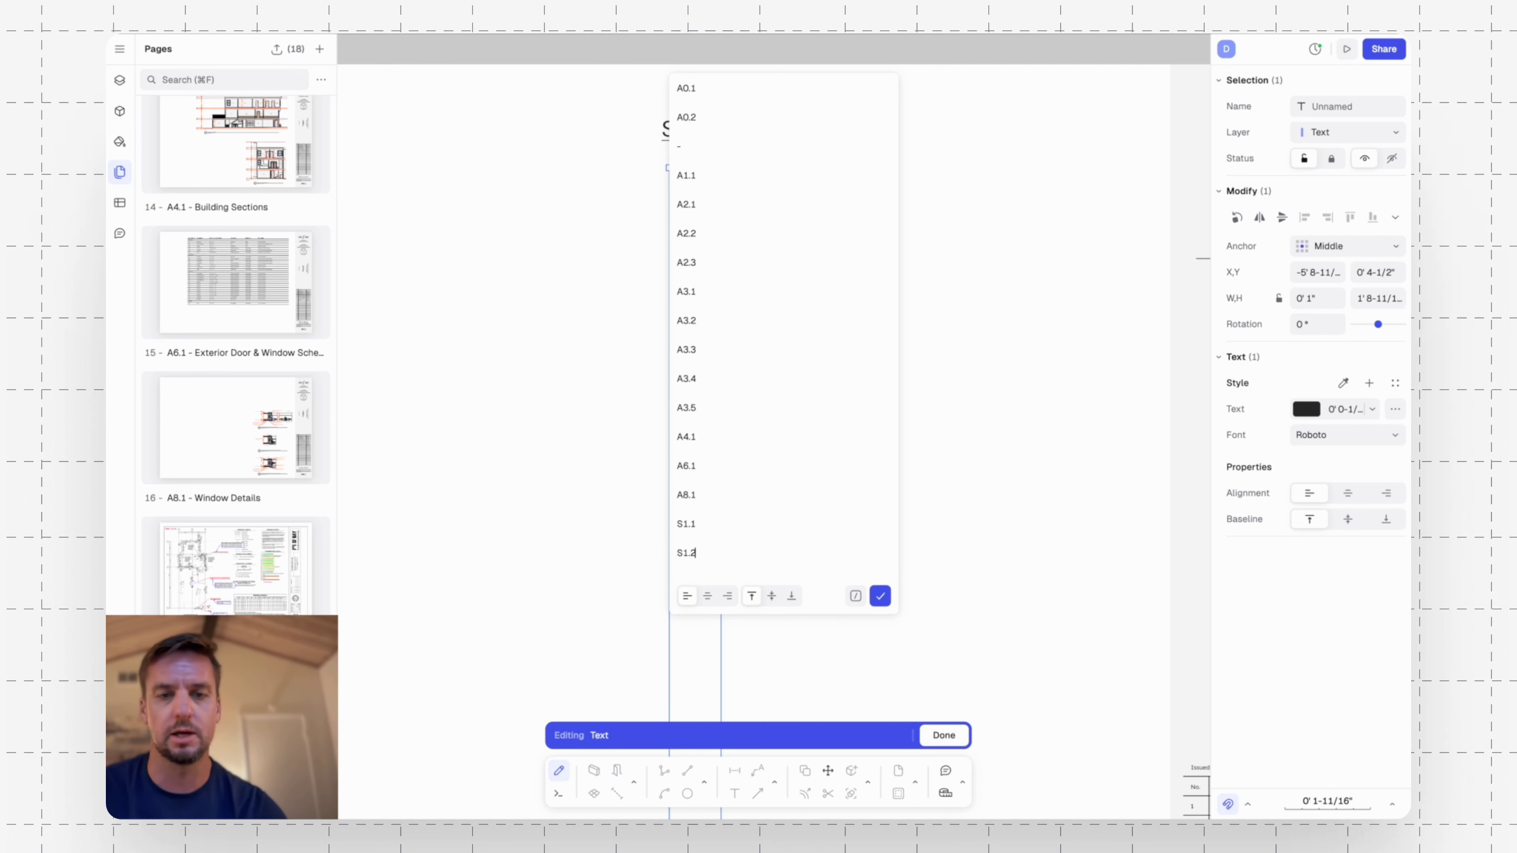
pyautogui.press('Escape')
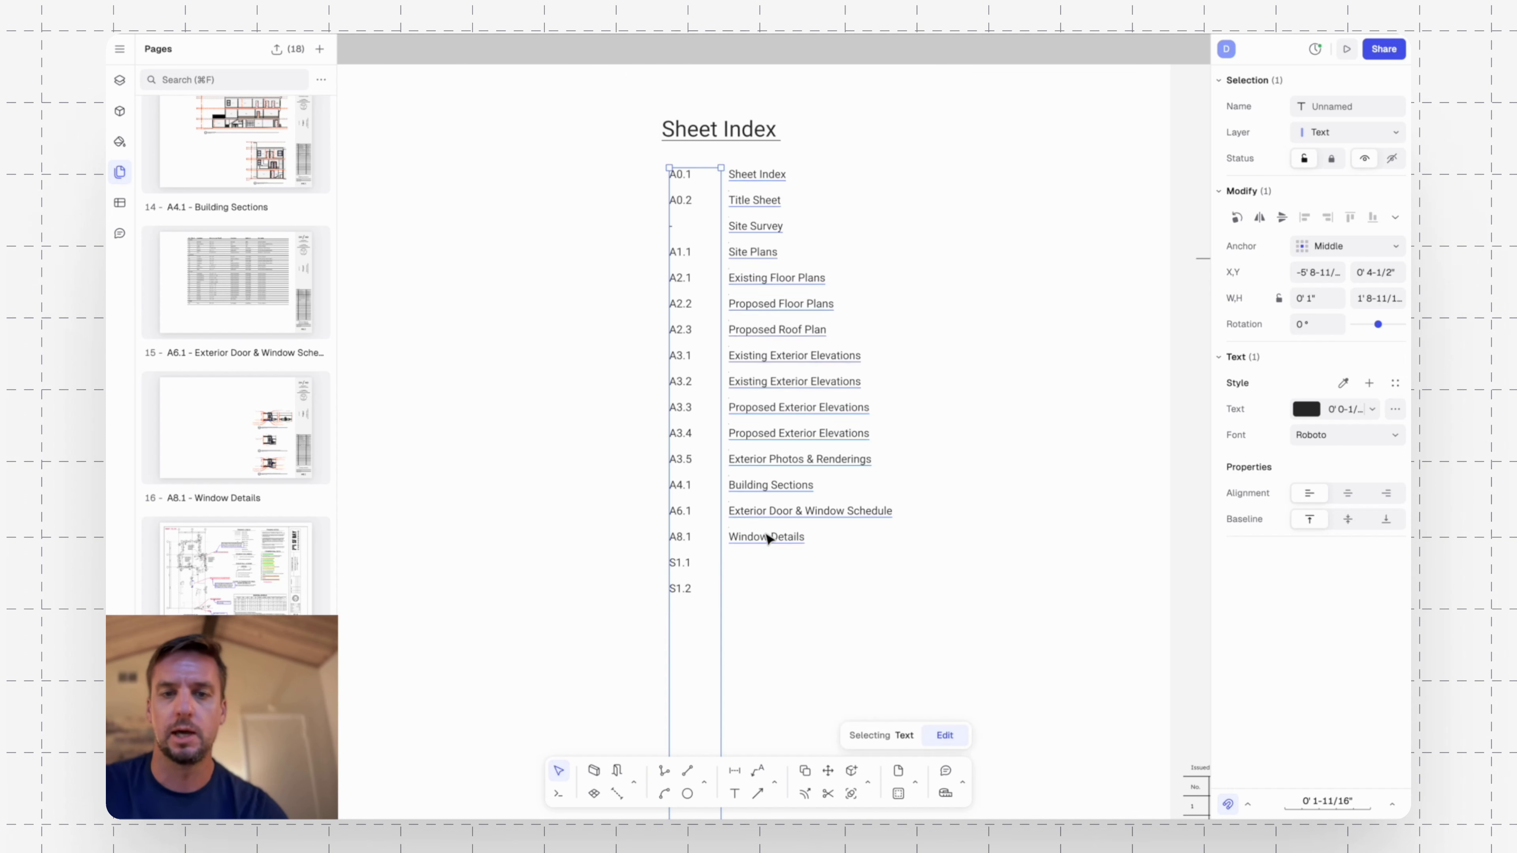
# Add the names Structural Plans and Structural Details below Window Details in the Sheet Index.
pyautogui.doubleClick(797, 543)
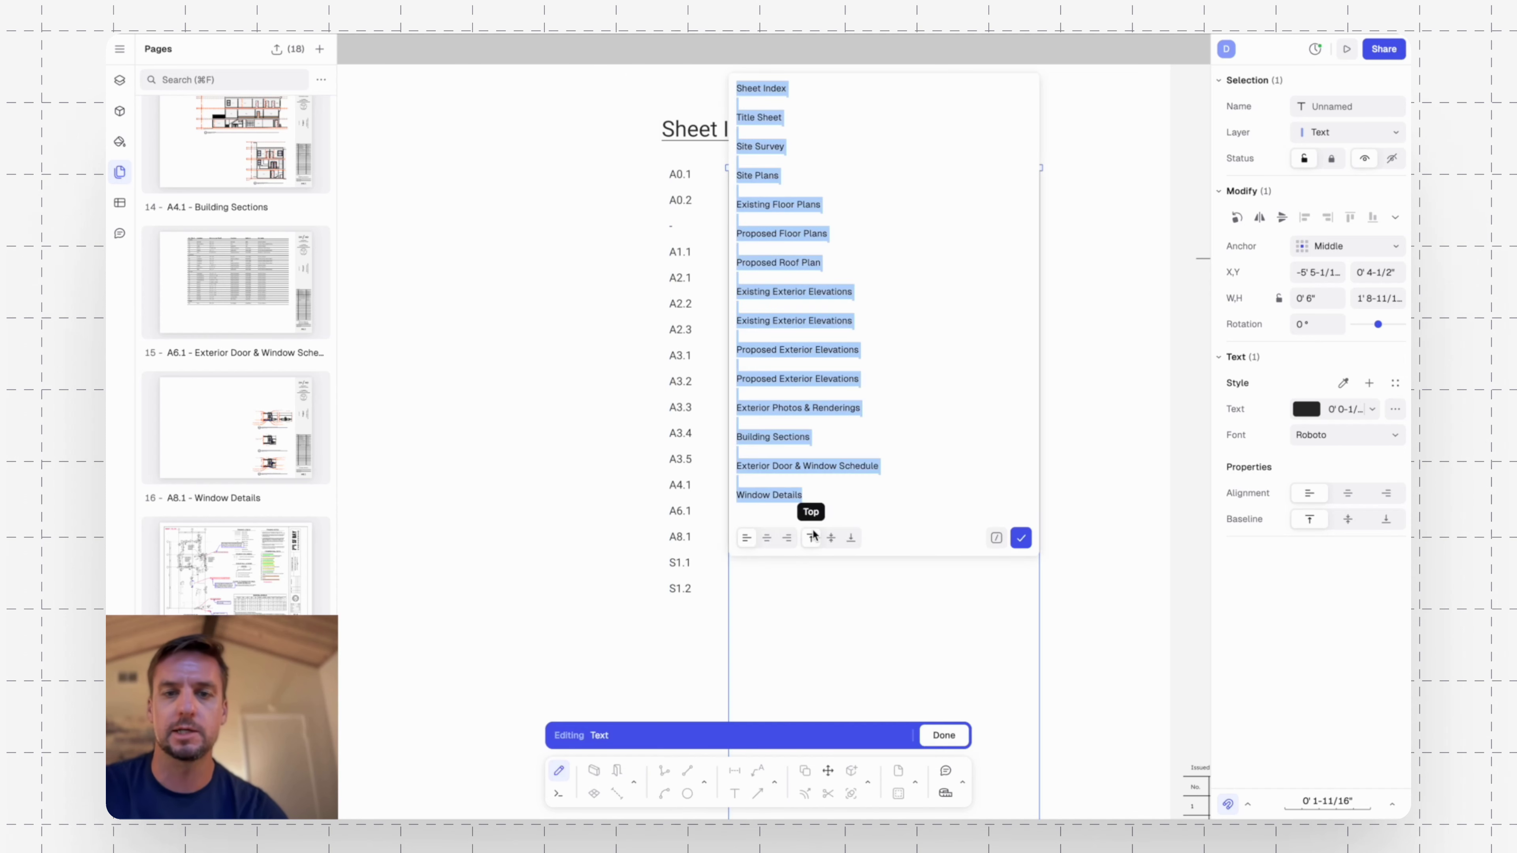
pyautogui.click(846, 496)
pyautogui.press('Return')
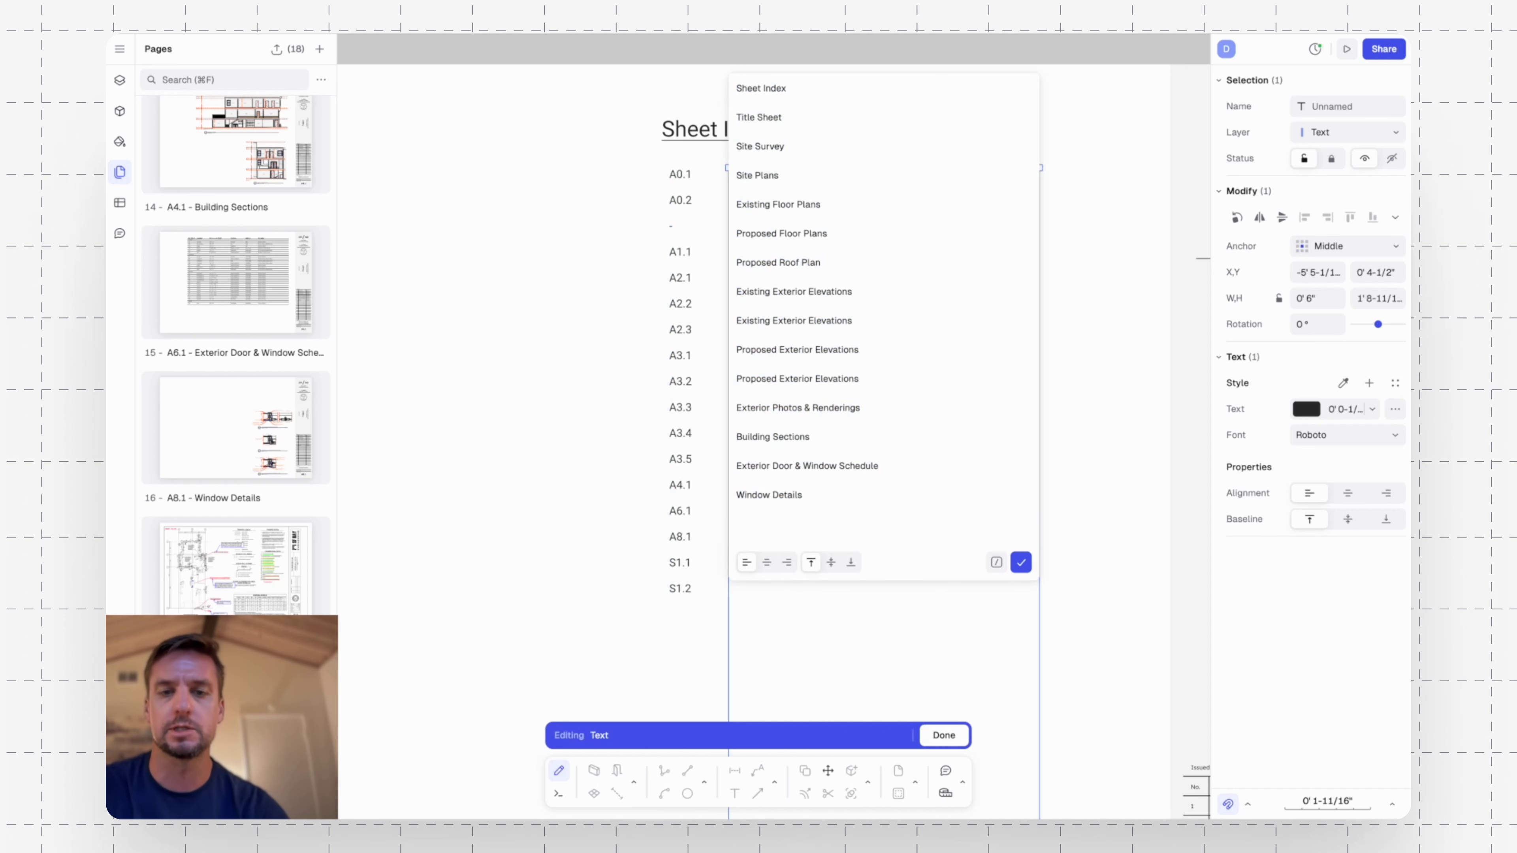
pyautogui.write('Structural Plan')
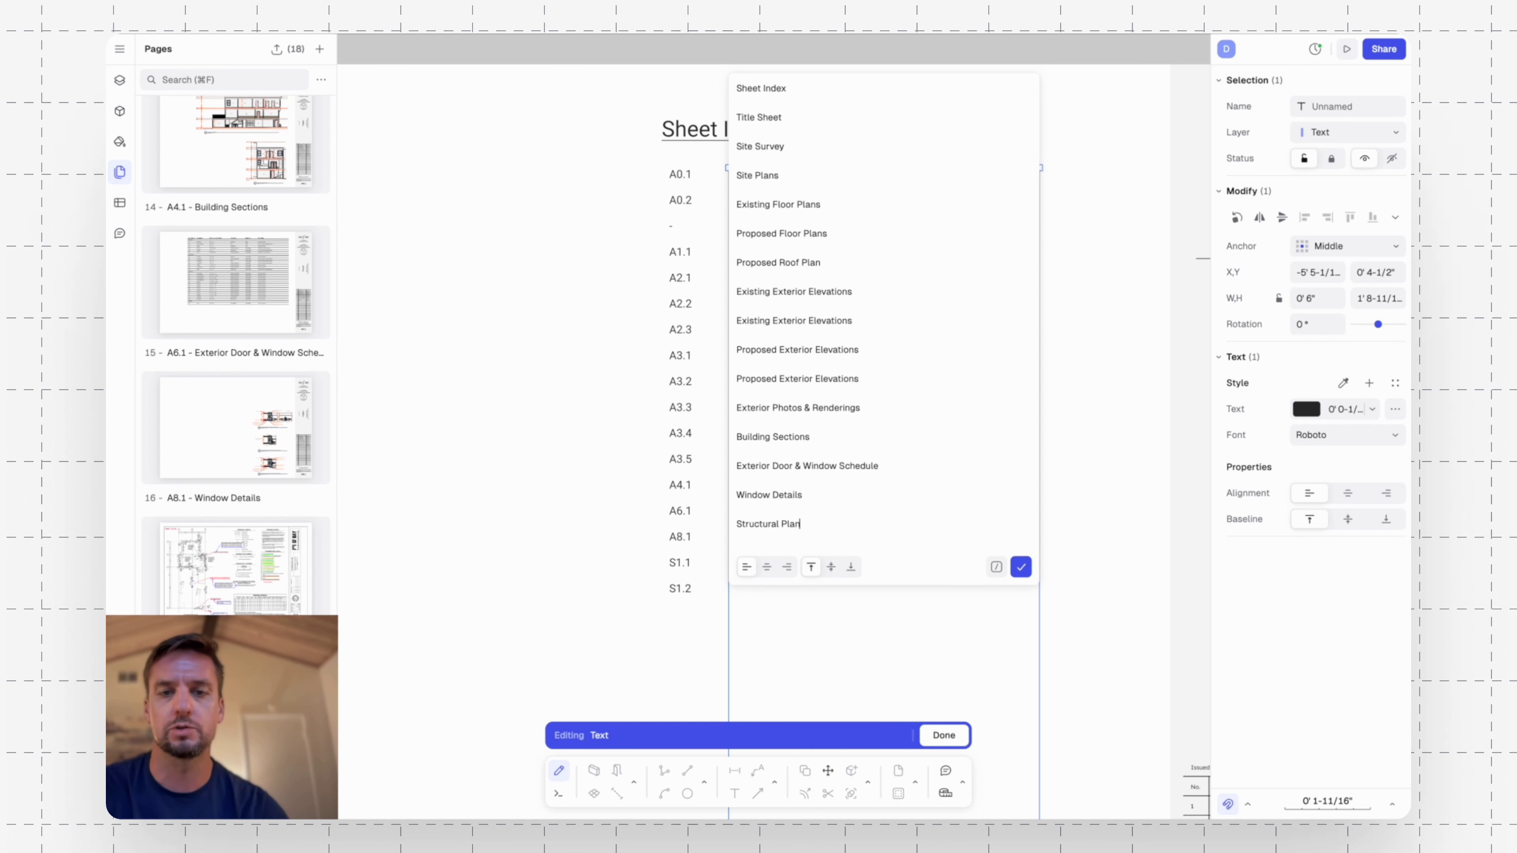
pyautogui.write('s')
pyautogui.press('Return')
pyautogui.write('Structural Details')
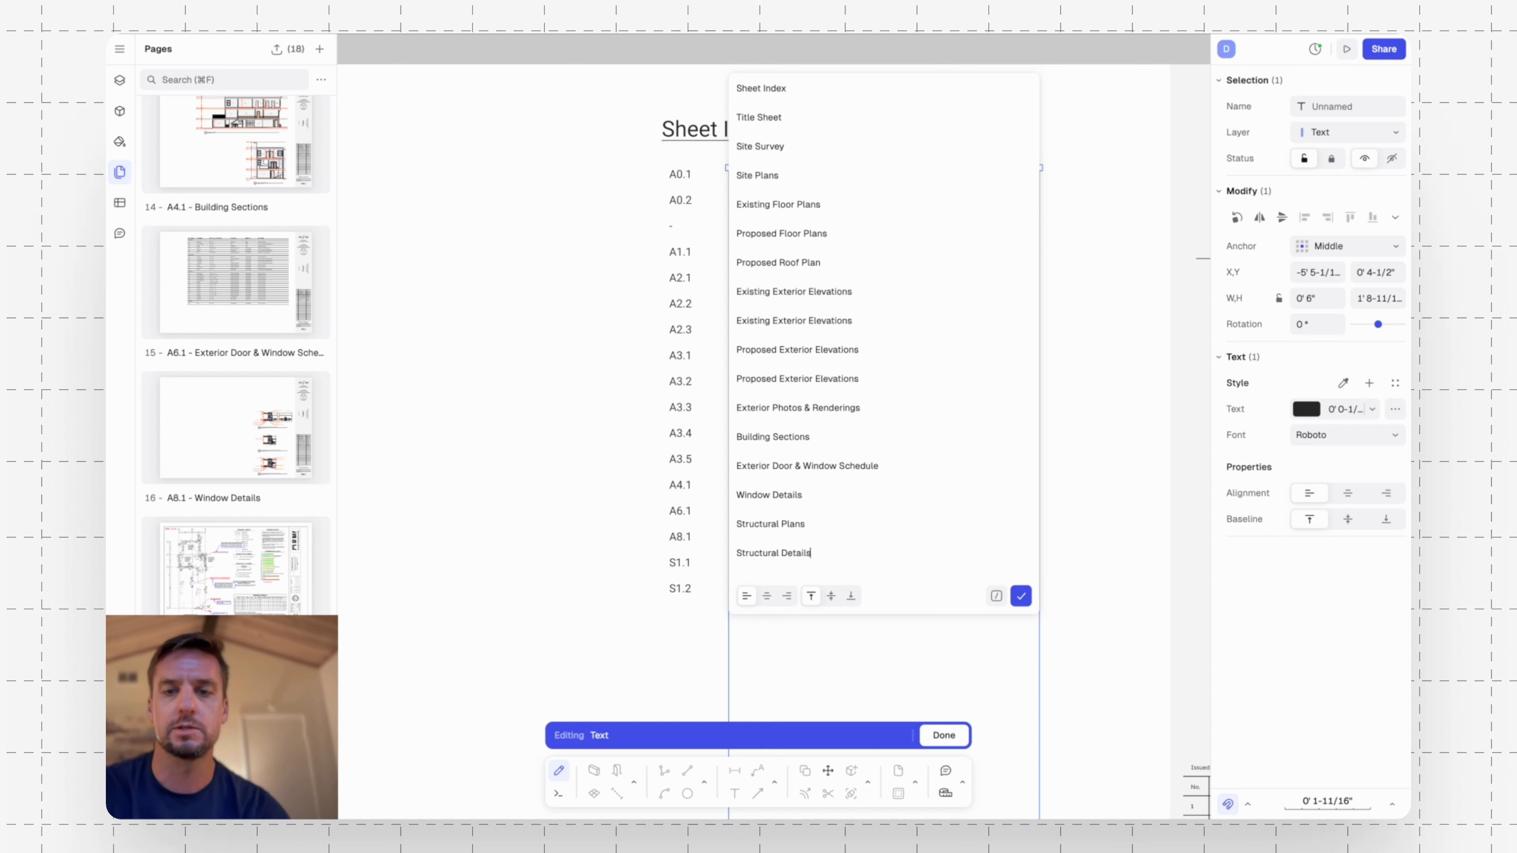
pyautogui.click(1058, 576)
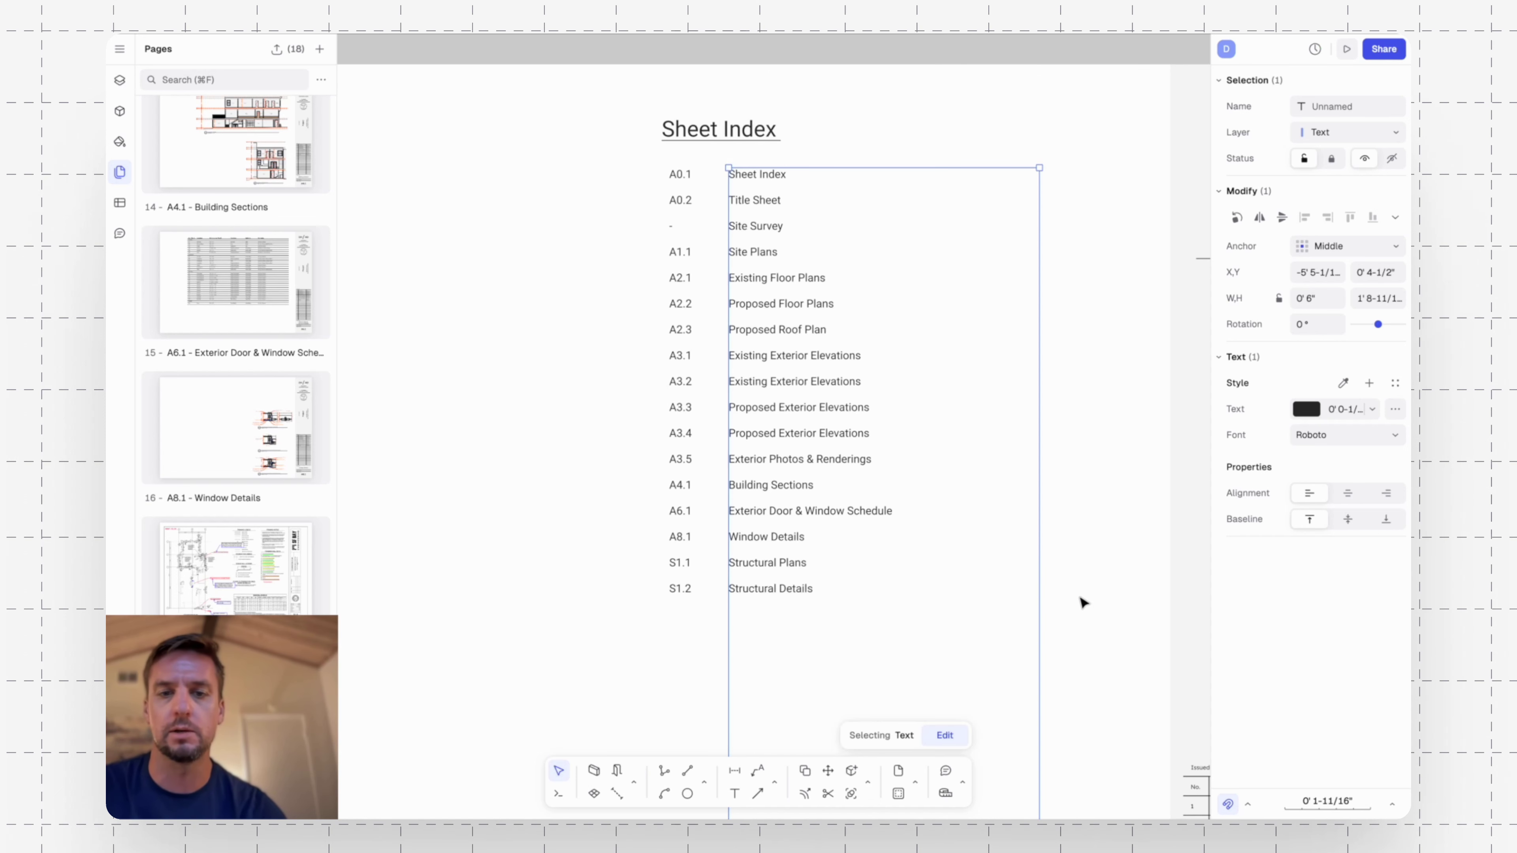
pyautogui.click(1092, 596)
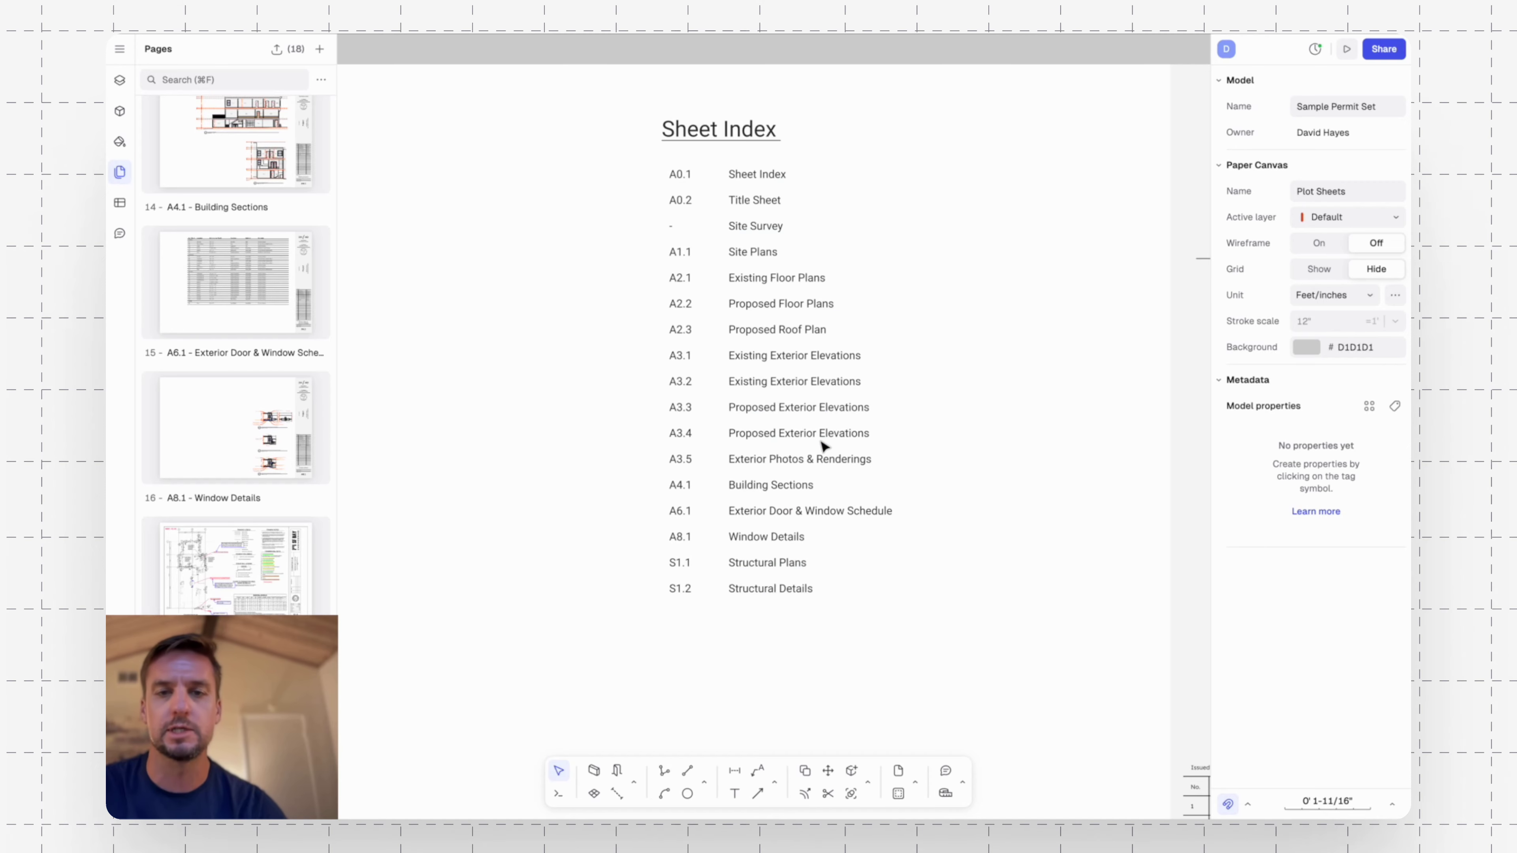
# Zoom in on structural pages 17 and 18, then back out to the full 18-page overview.
pyautogui.keyDown('ctrl'); pyautogui.scroll(-10, 823, 445); pyautogui.keyUp('ctrl')
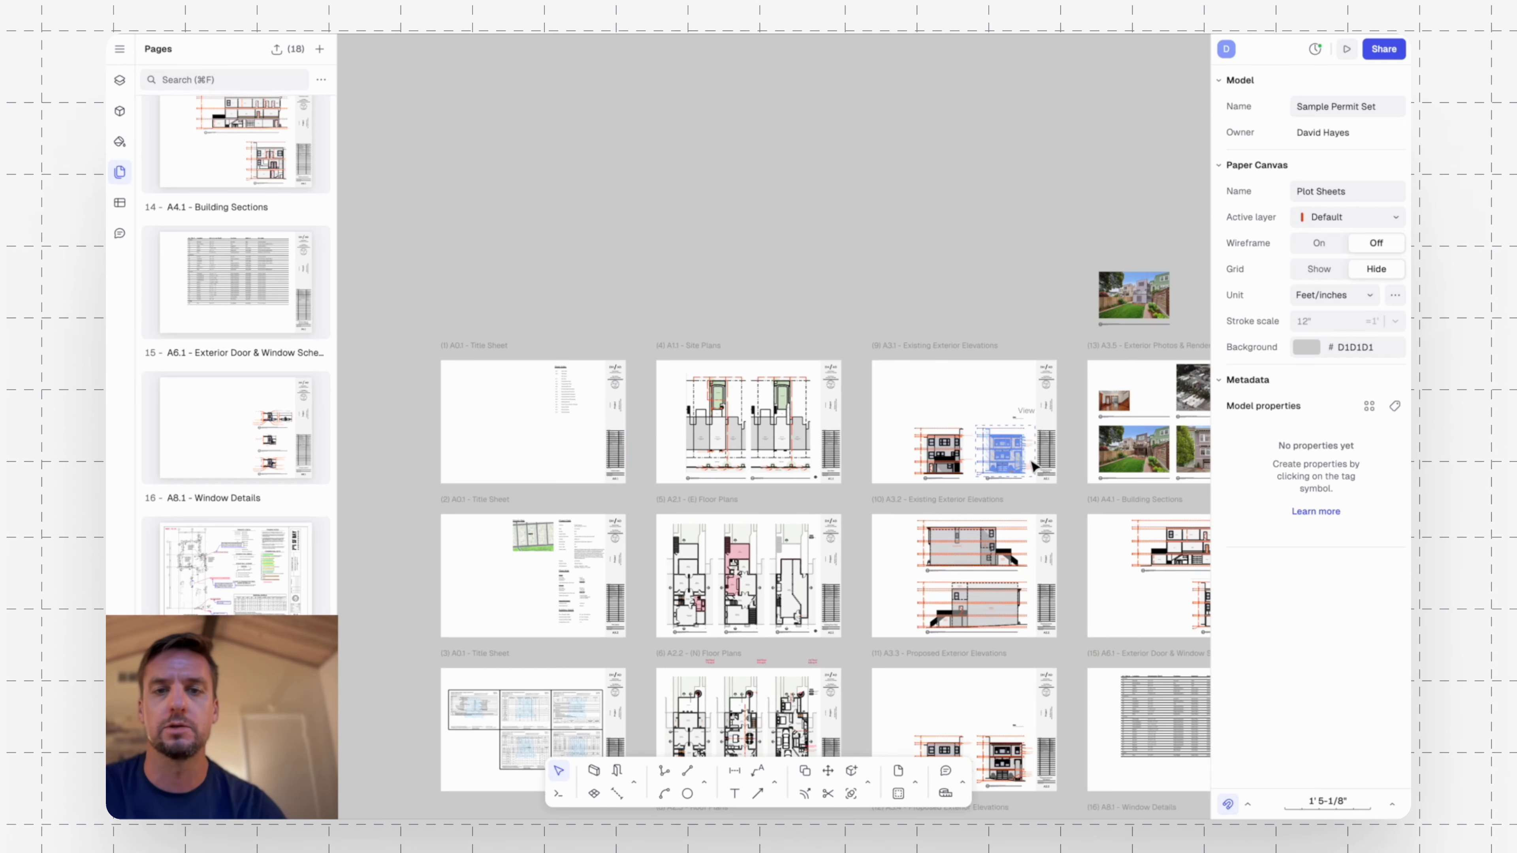
pyautogui.hscroll(10, 1035, 466)
pyautogui.scroll(-3, 1035, 466)
pyautogui.keyDown('ctrl'); pyautogui.scroll(5, 739, 380); pyautogui.keyUp('ctrl')
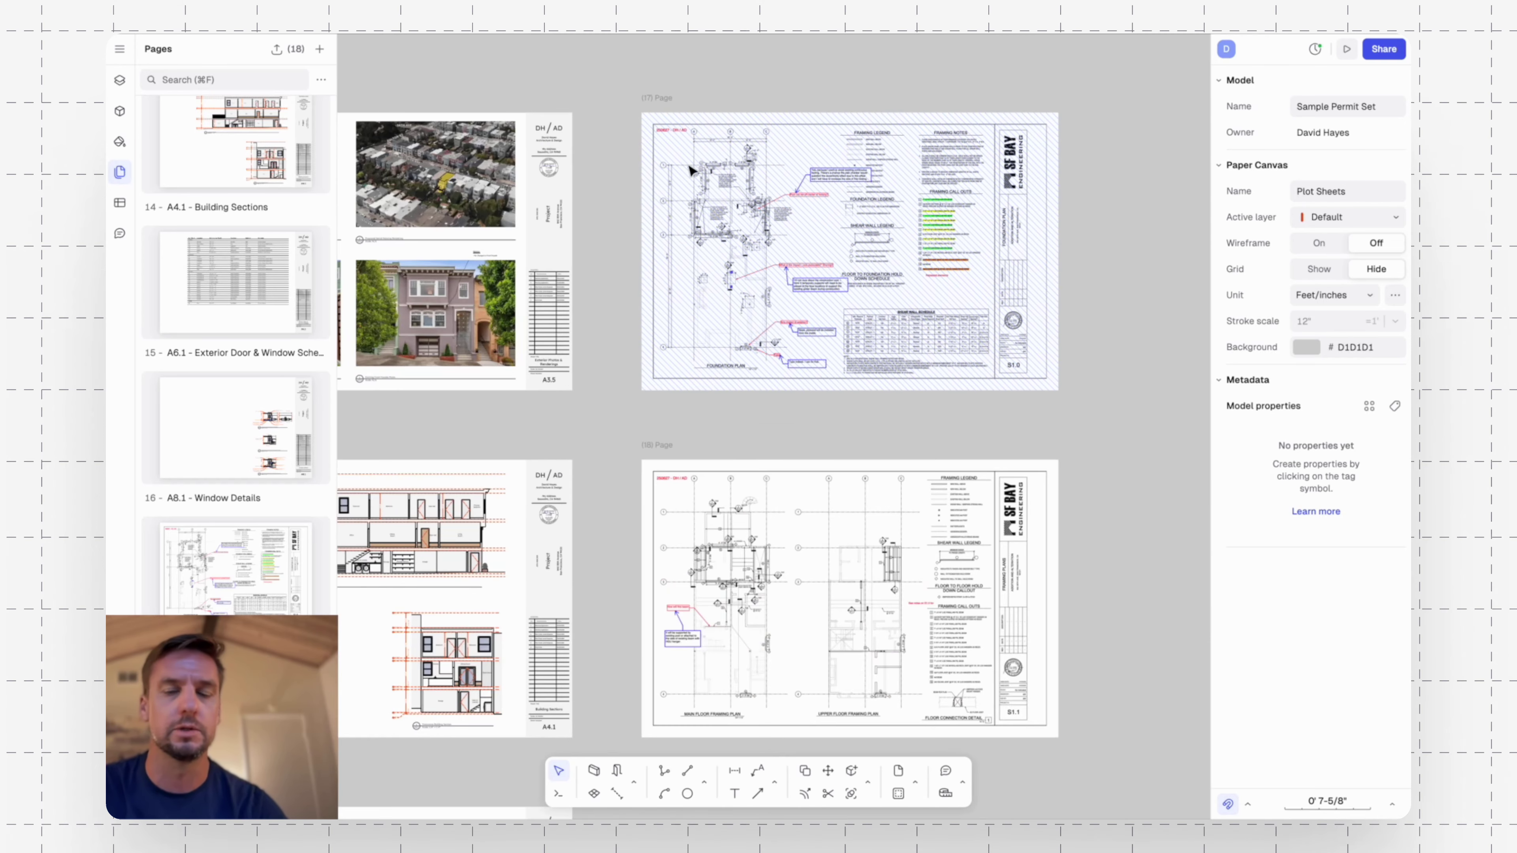
pyautogui.scroll(-5, 710, 278)
pyautogui.hscroll(-2, 710, 278)
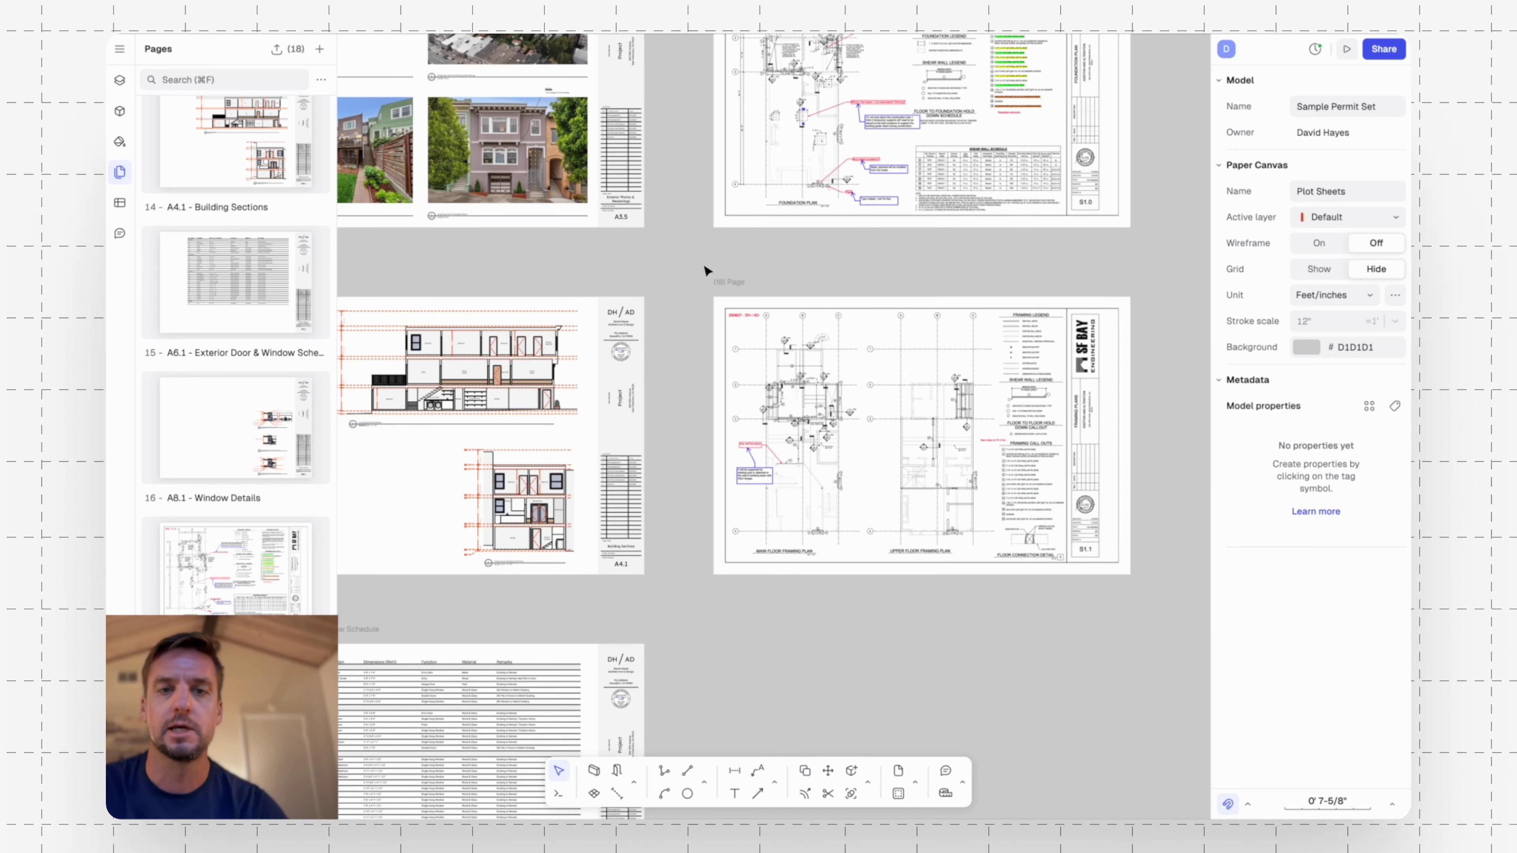
pyautogui.keyDown('ctrl'); pyautogui.scroll(-10, 706, 272); pyautogui.keyUp('ctrl')
pyautogui.keyDown('ctrl'); pyautogui.scroll(4, 967, 418); pyautogui.keyUp('ctrl')
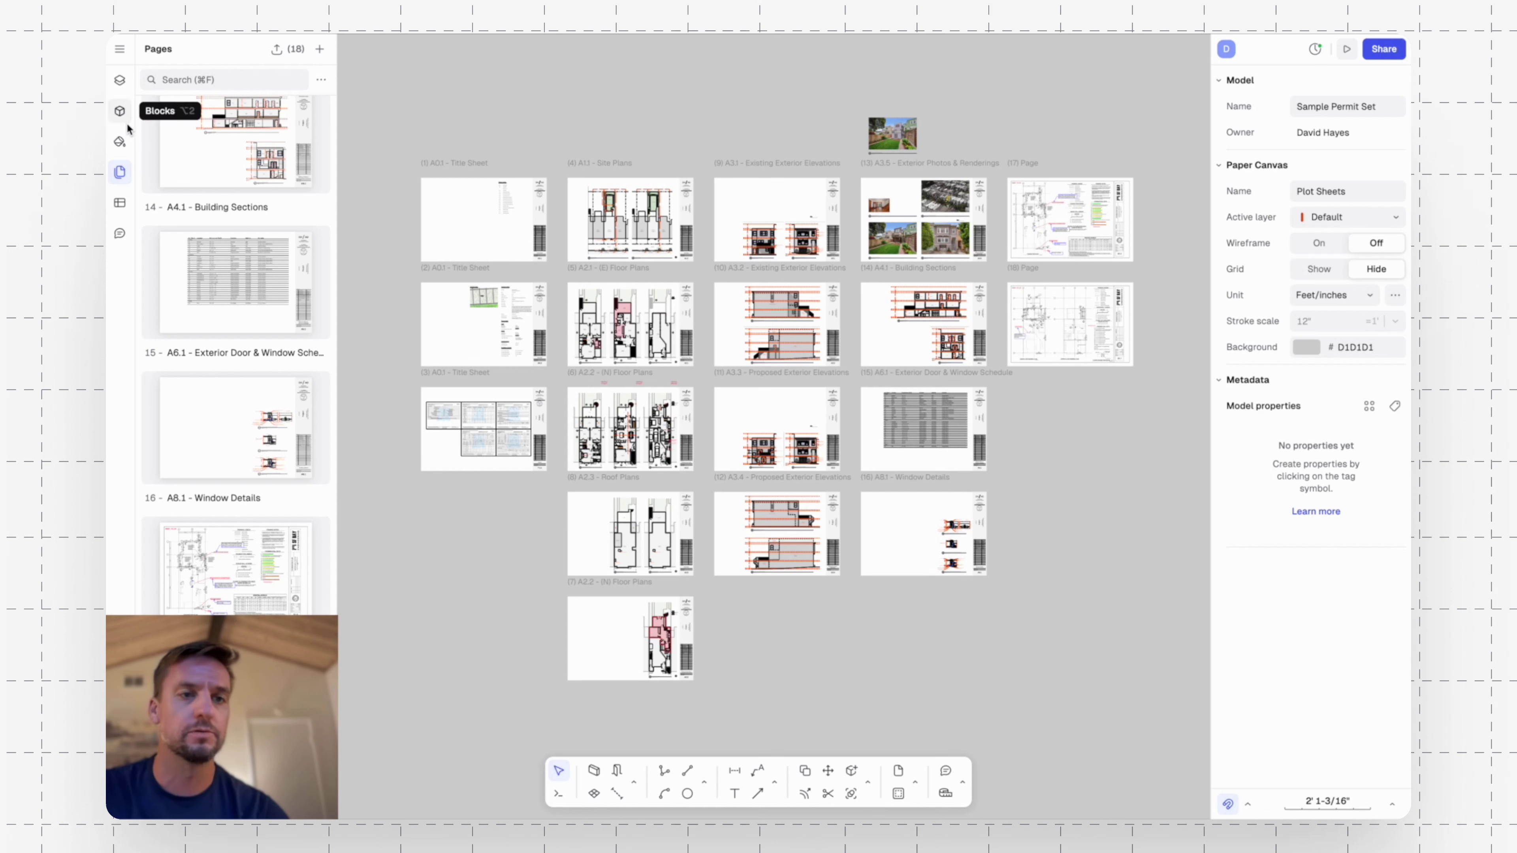
pyautogui.scroll(5, 246, 177)
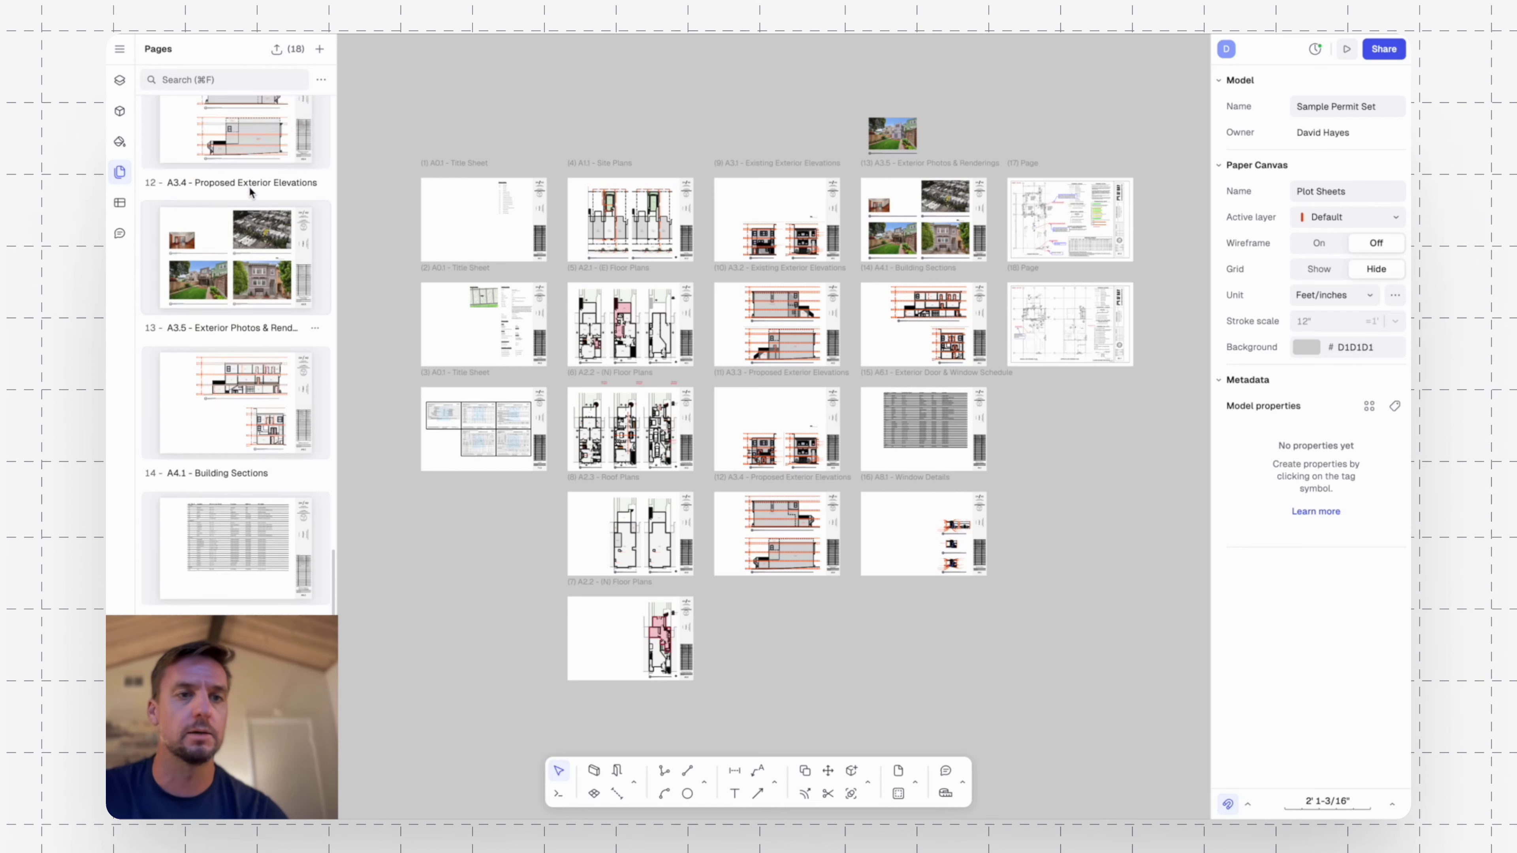
pyautogui.scroll(15, 249, 186)
pyautogui.scroll(-15, 249, 185)
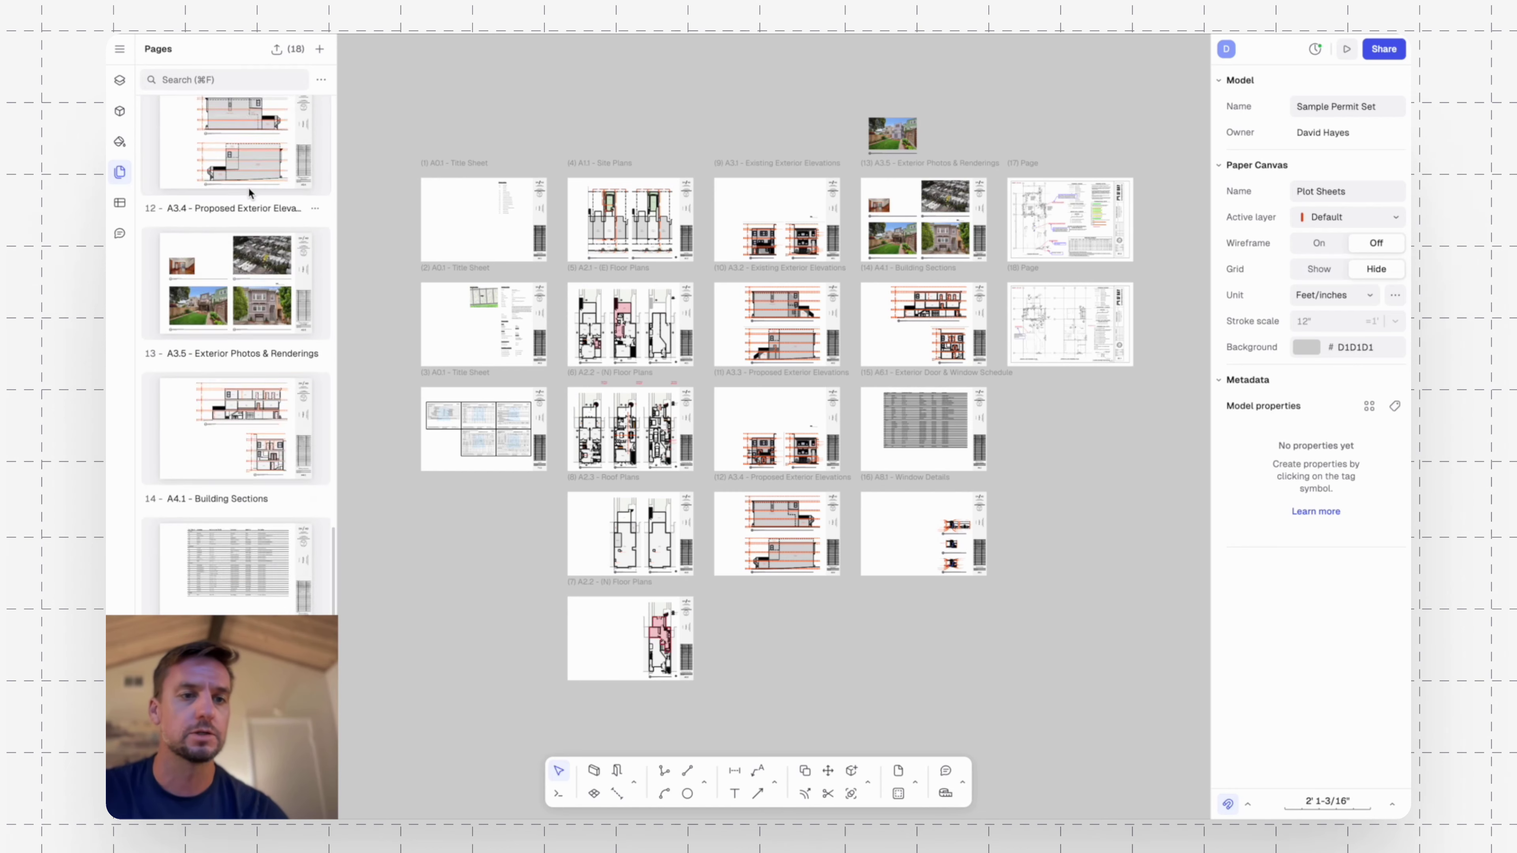
pyautogui.scroll(-5, 248, 187)
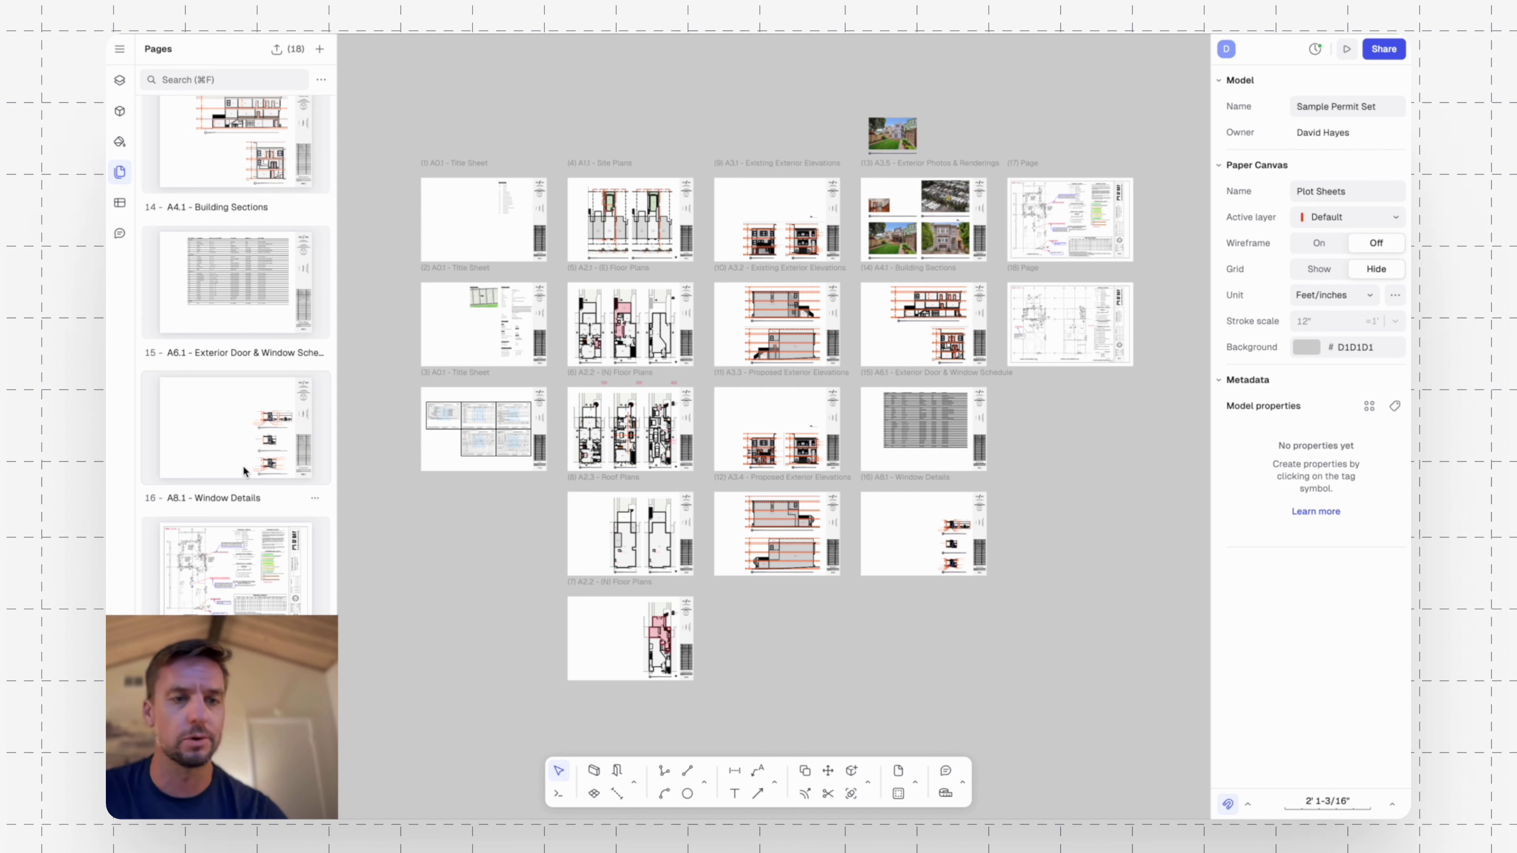
pyautogui.scroll(1, 255, 505)
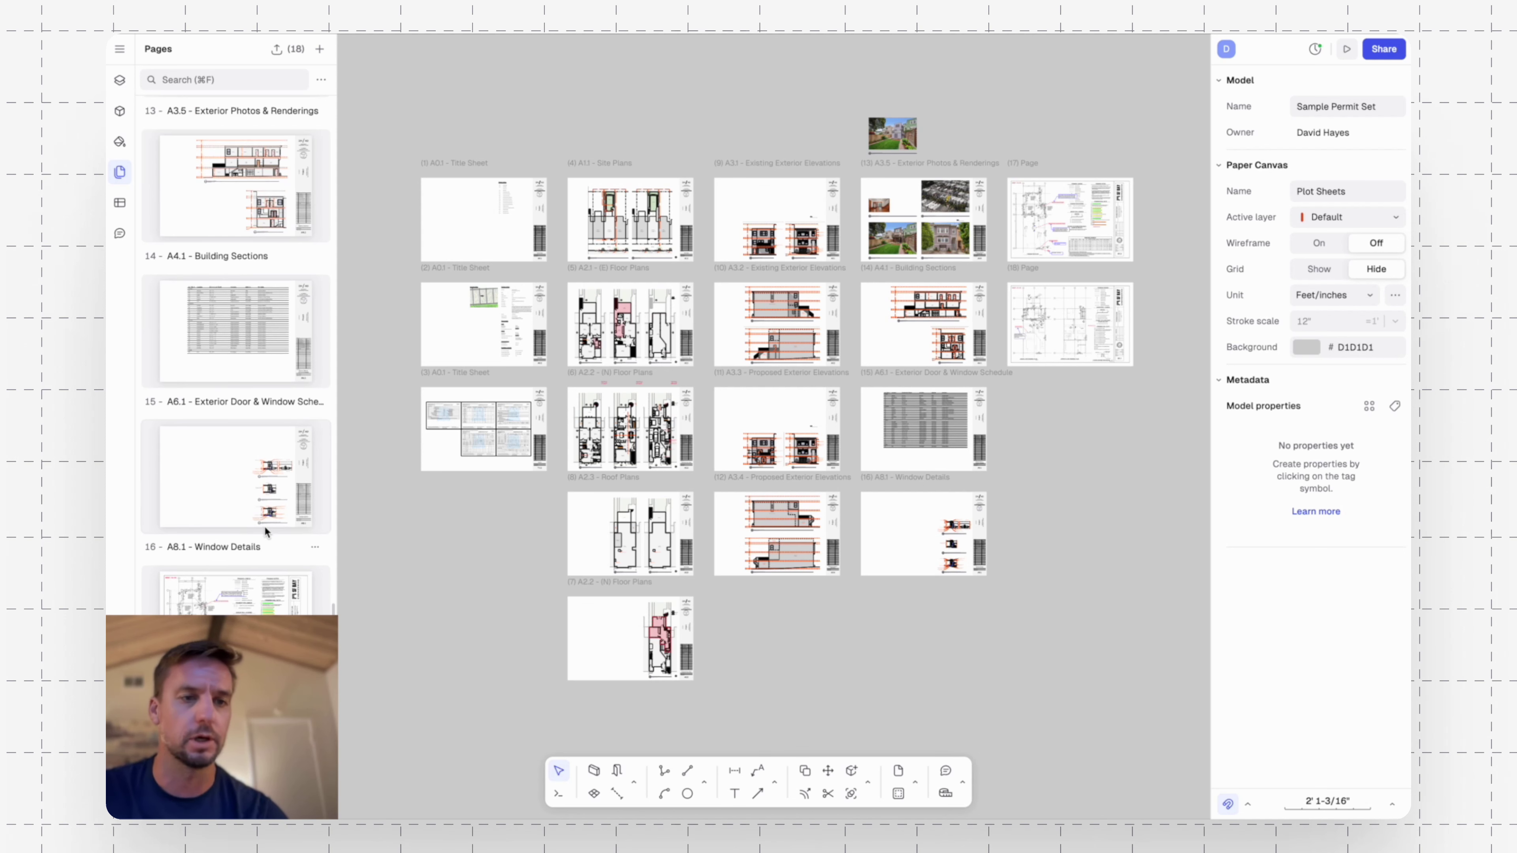
pyautogui.moveTo(265, 526); pyautogui.dragTo(246, 358)
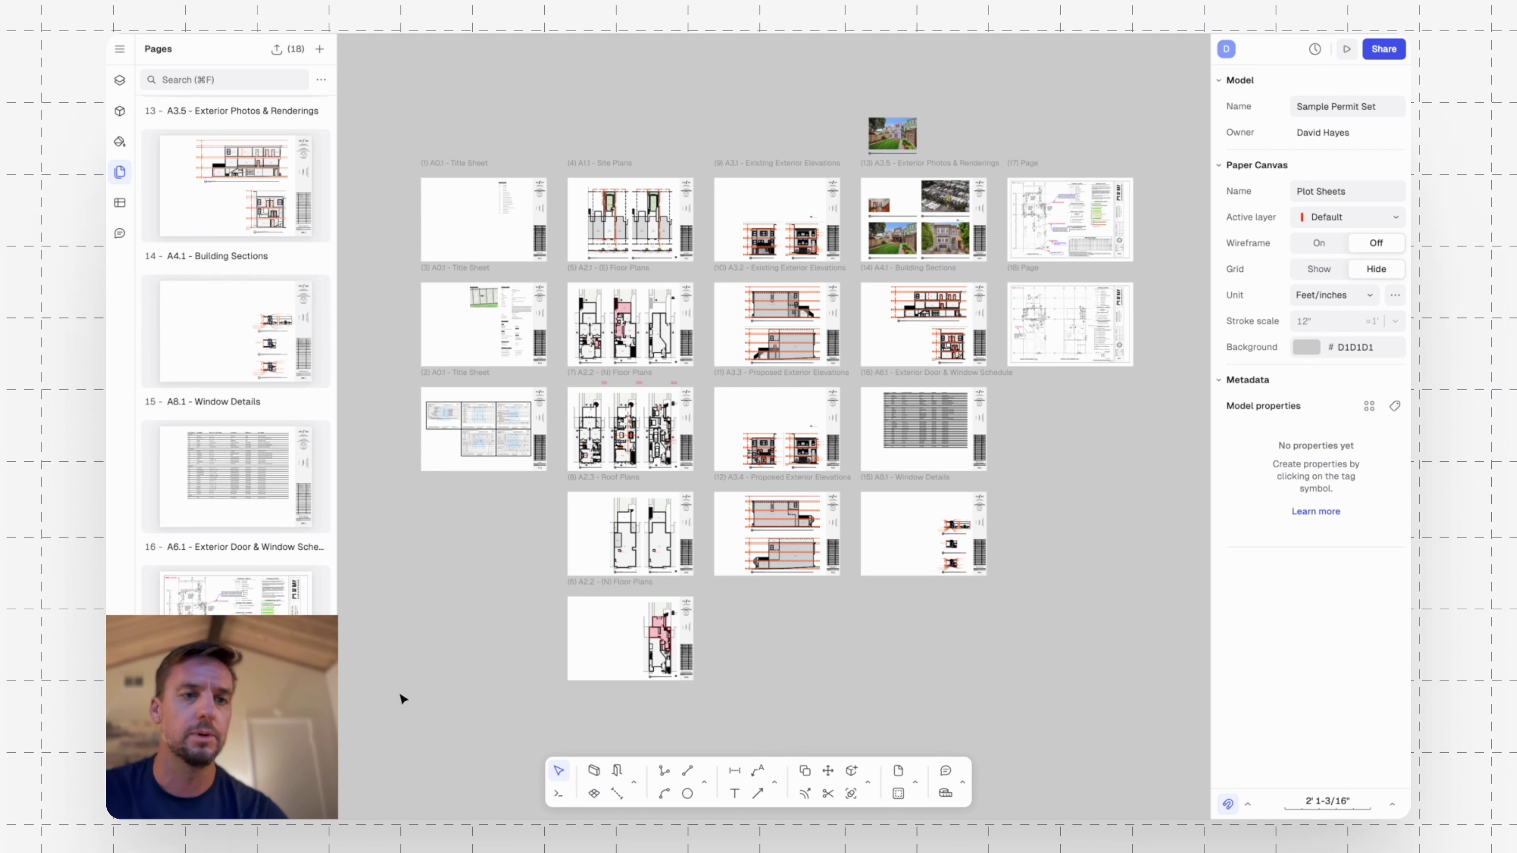
pyautogui.press('super+z')
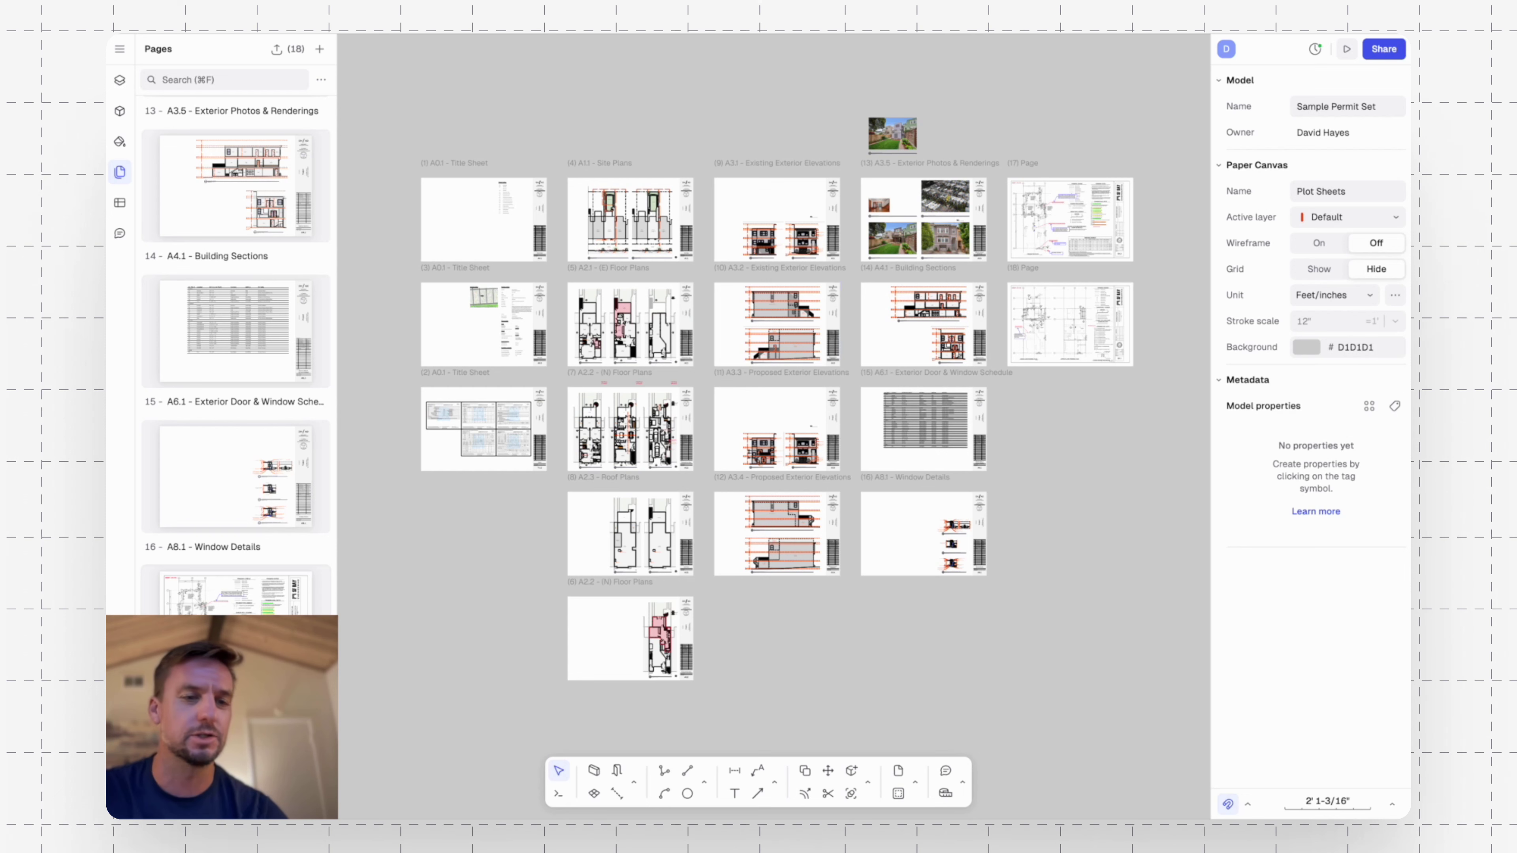
pyautogui.click(247, 599)
pyautogui.keyDown('shift'); pyautogui.click(236, 765); pyautogui.keyUp('shift')
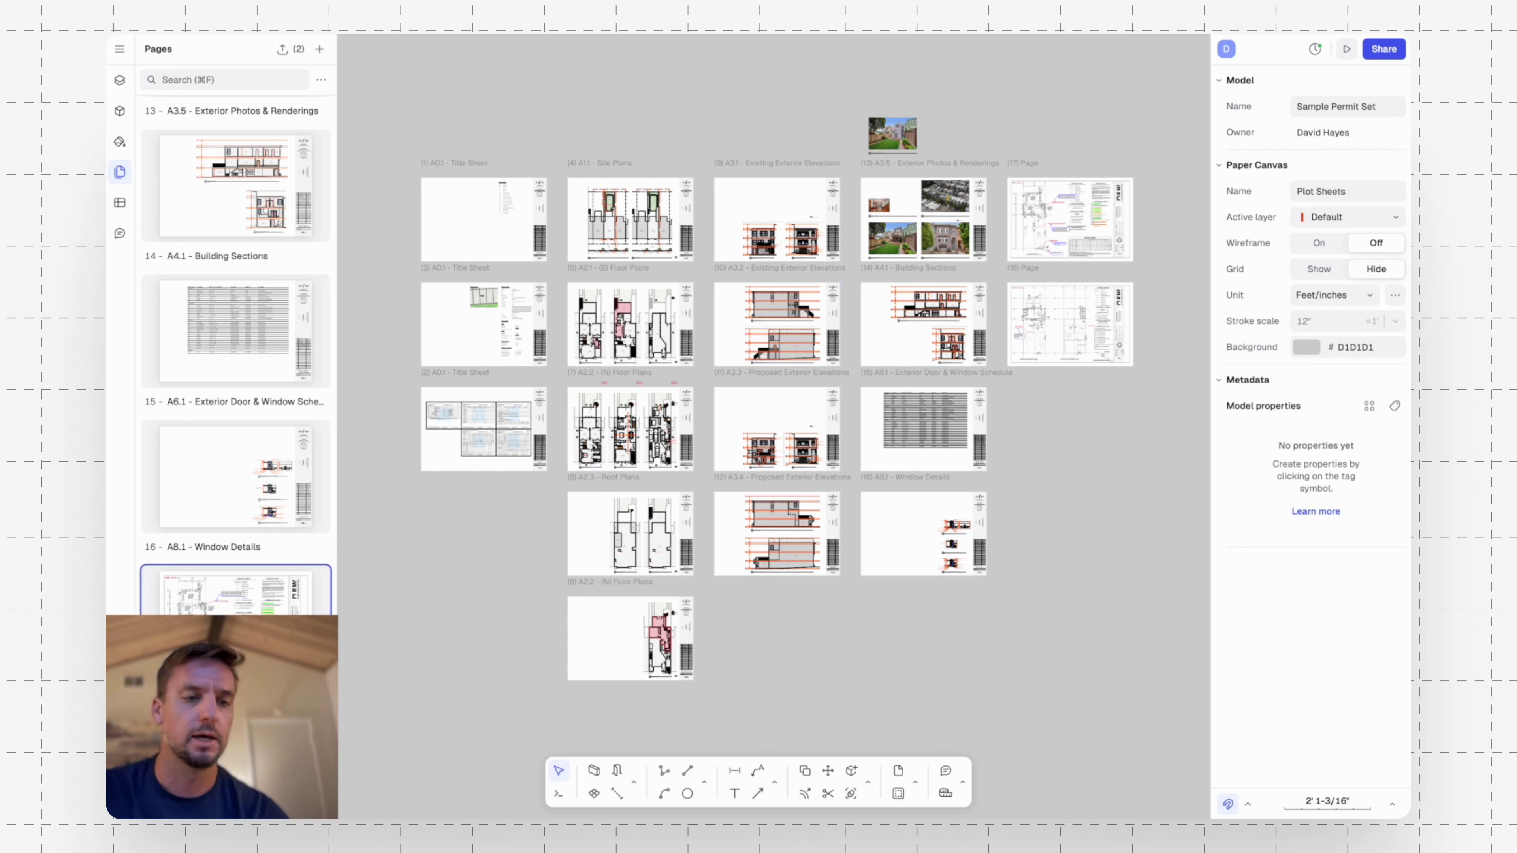
pyautogui.scroll(-1, 237, 359)
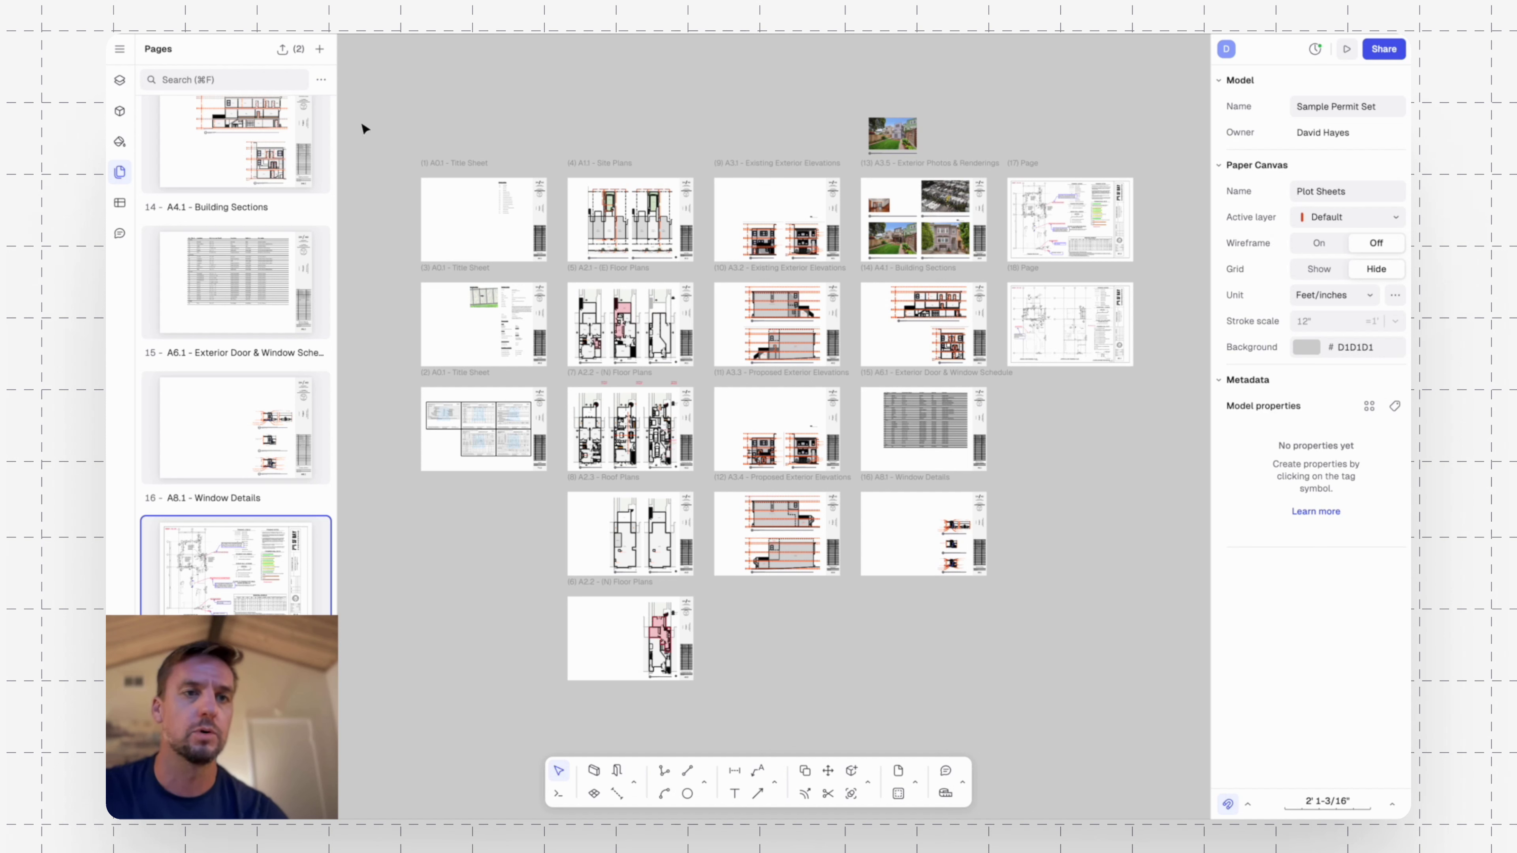
pyautogui.click(365, 128)
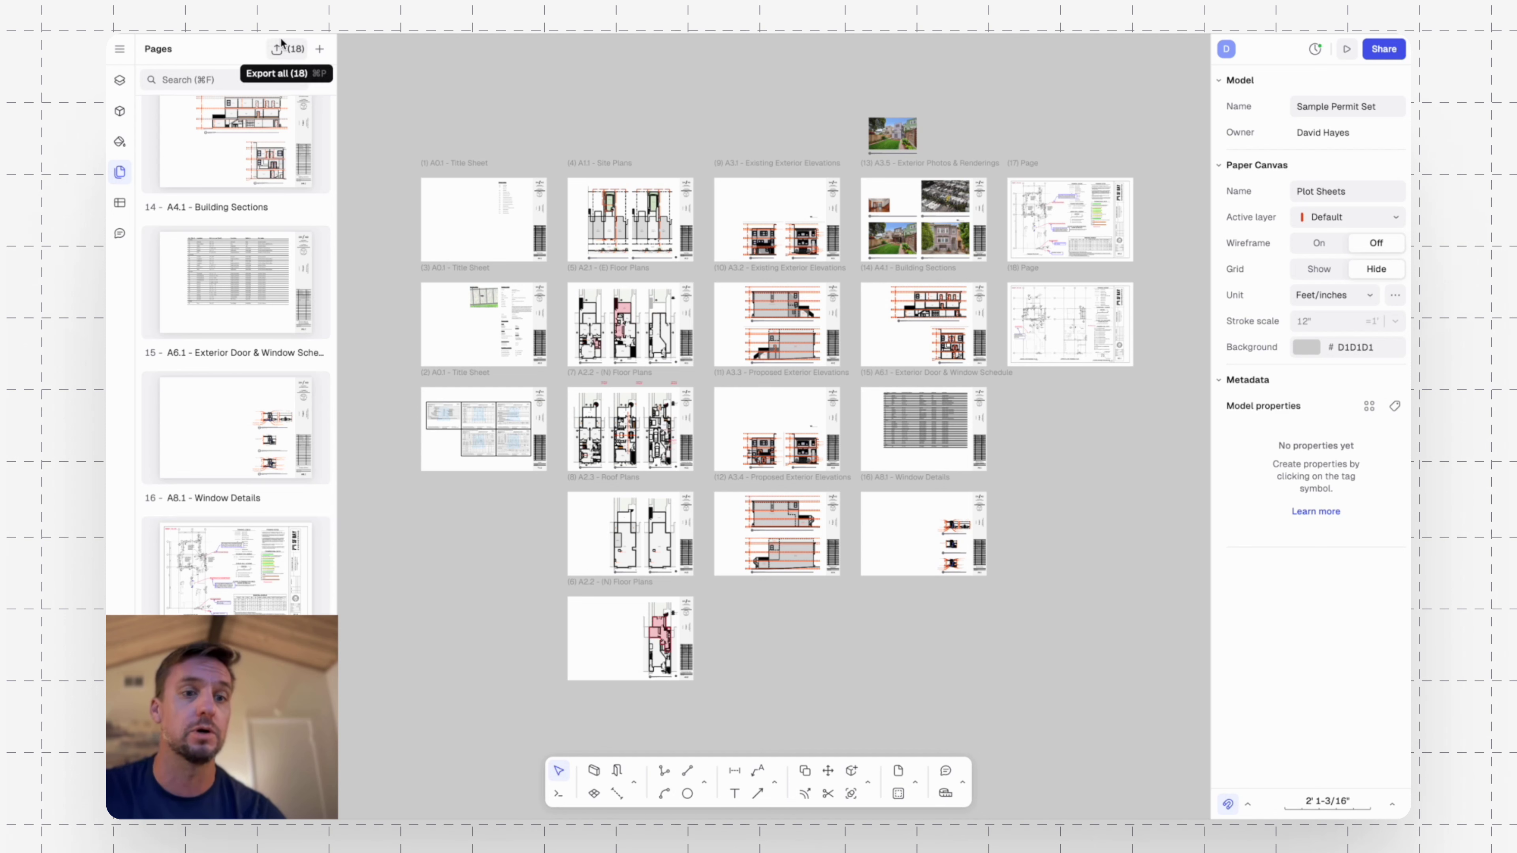
# Open Export all (18) and leave Pages set to All.
pyautogui.click(279, 49)
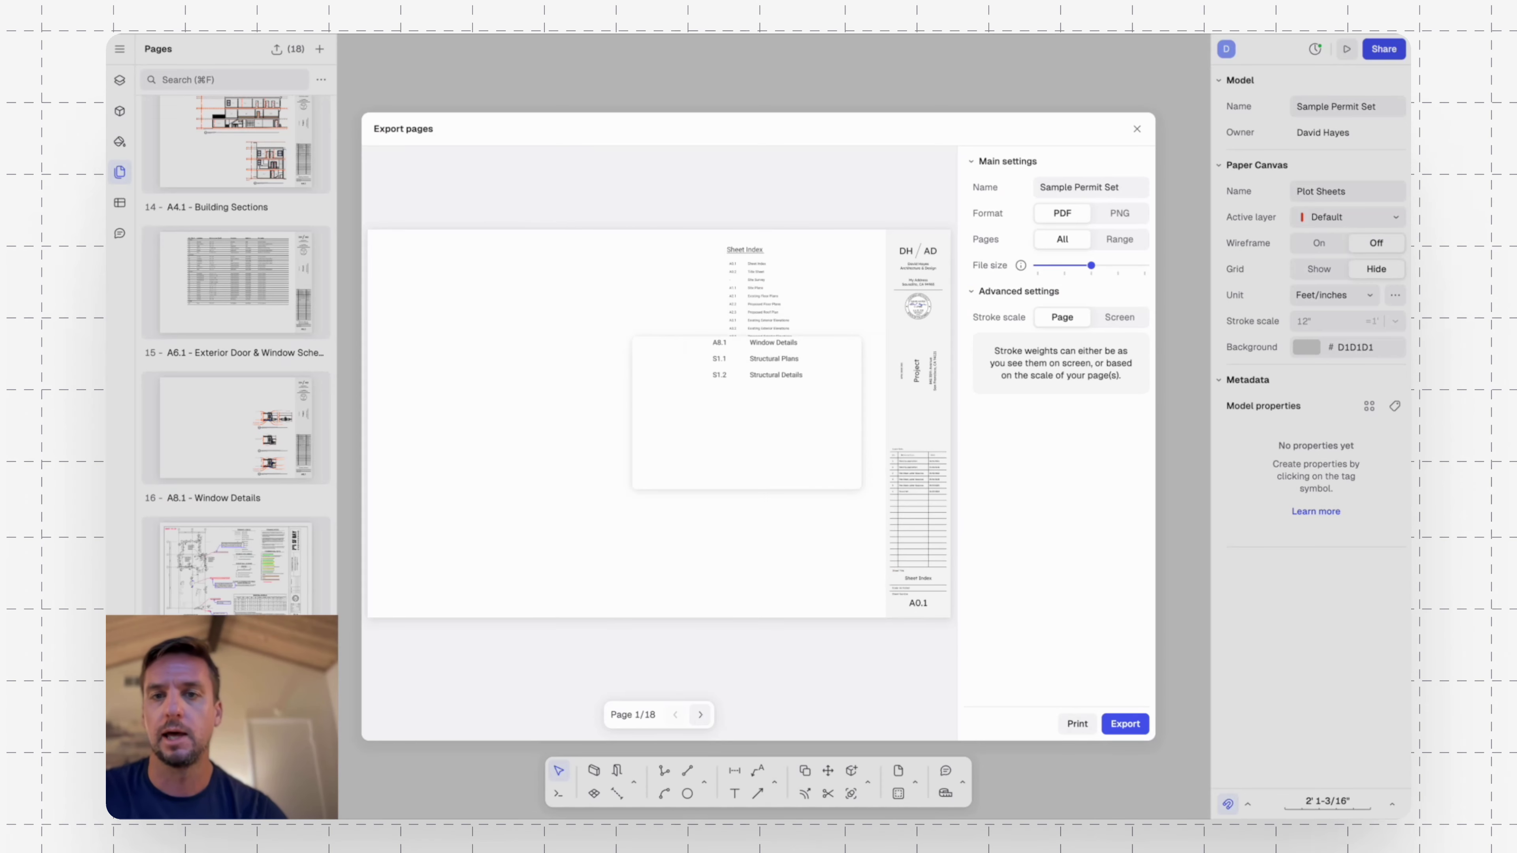
pyautogui.click(1118, 240)
pyautogui.click(1066, 244)
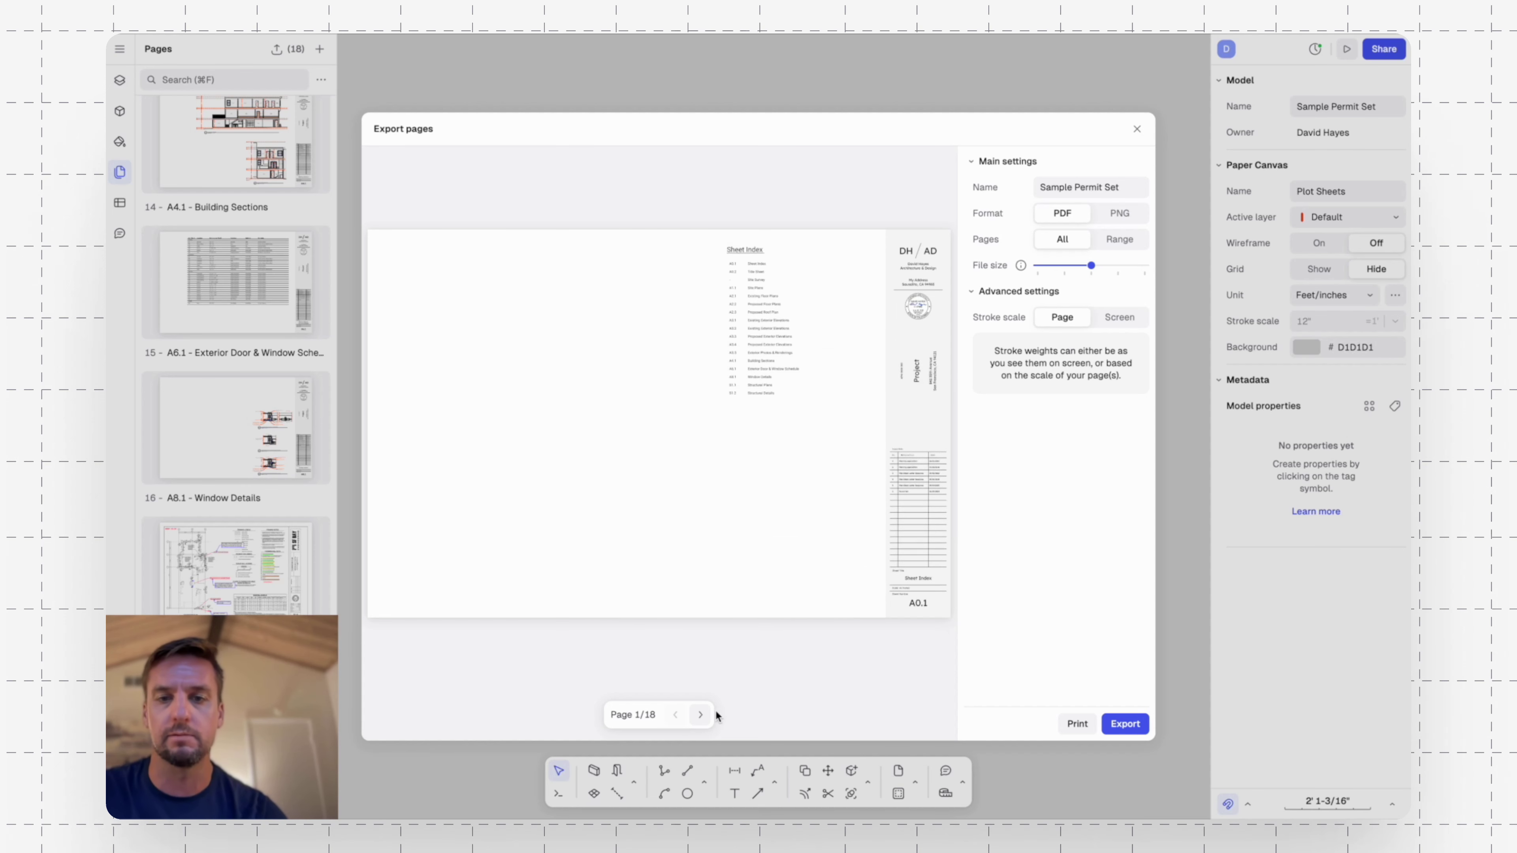
# Step the export preview forward through the Title Sheet and A2.2 floor plan to page 7.
pyautogui.click(700, 715)
pyautogui.click(700, 716)
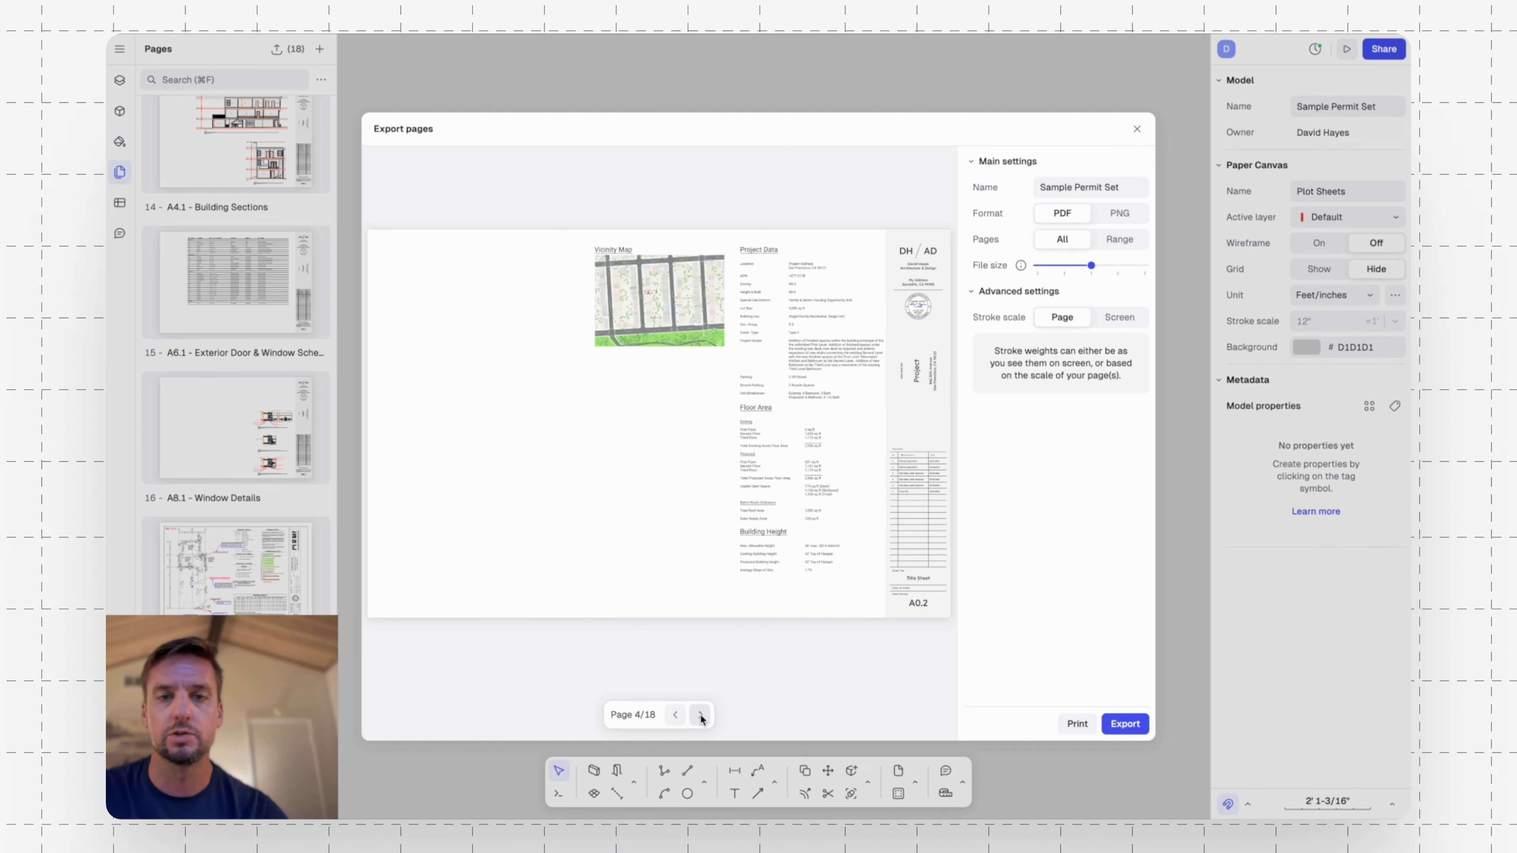
pyautogui.click(701, 715)
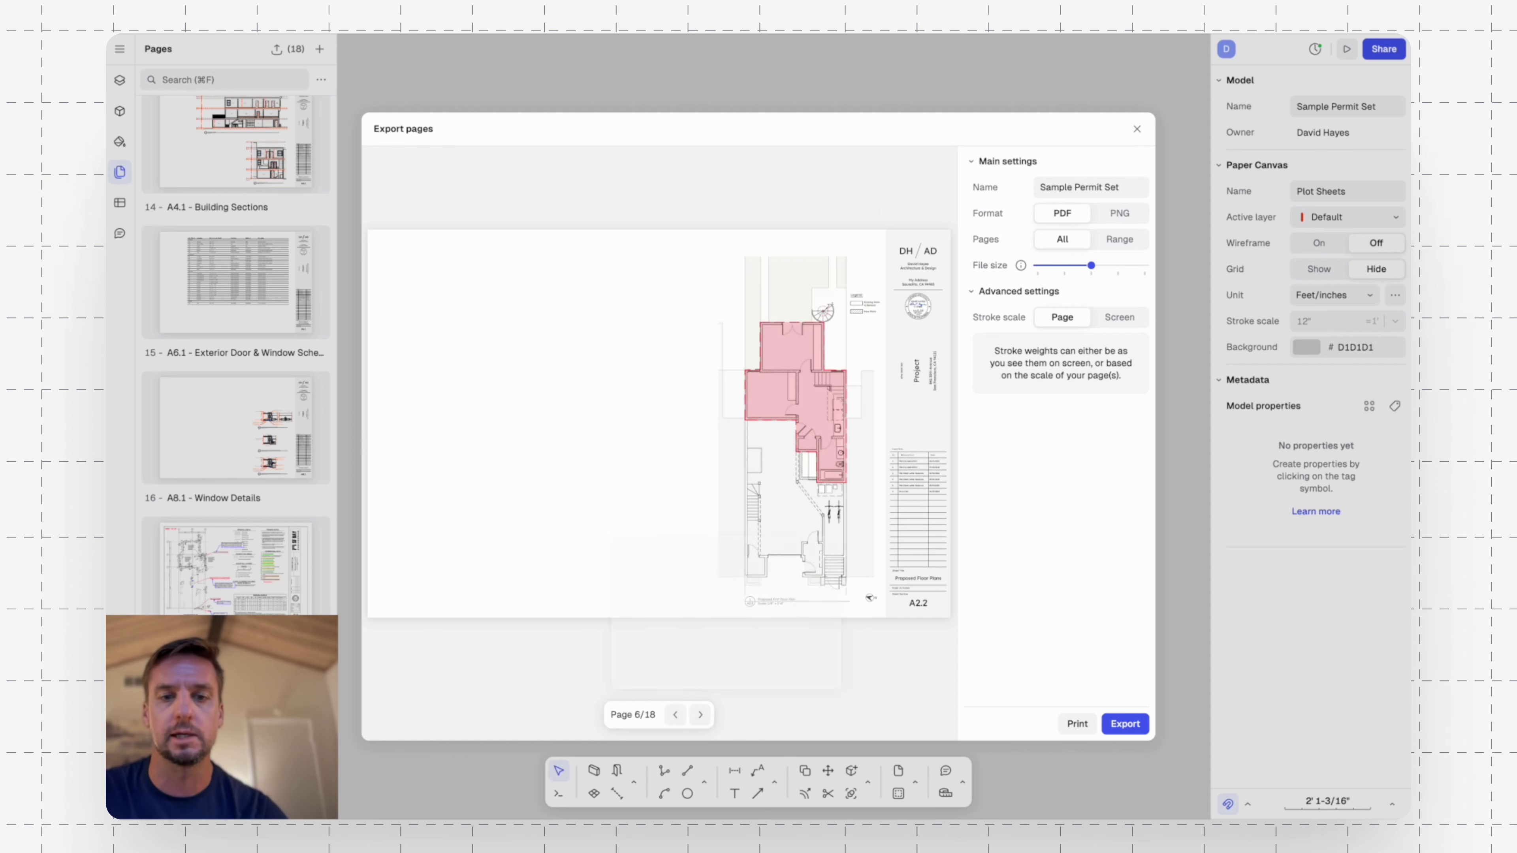
pyautogui.click(701, 715)
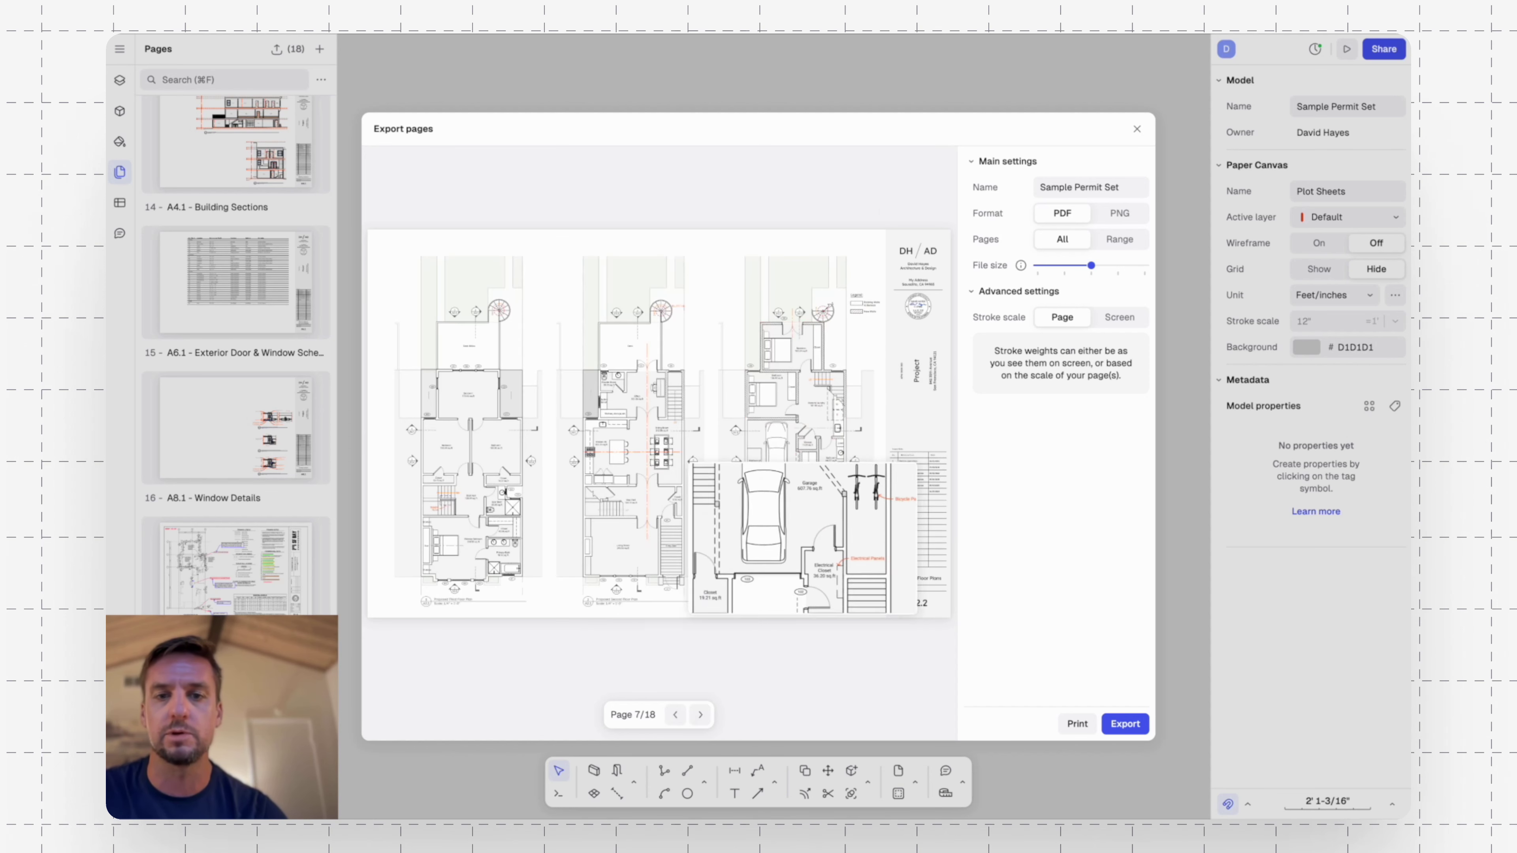